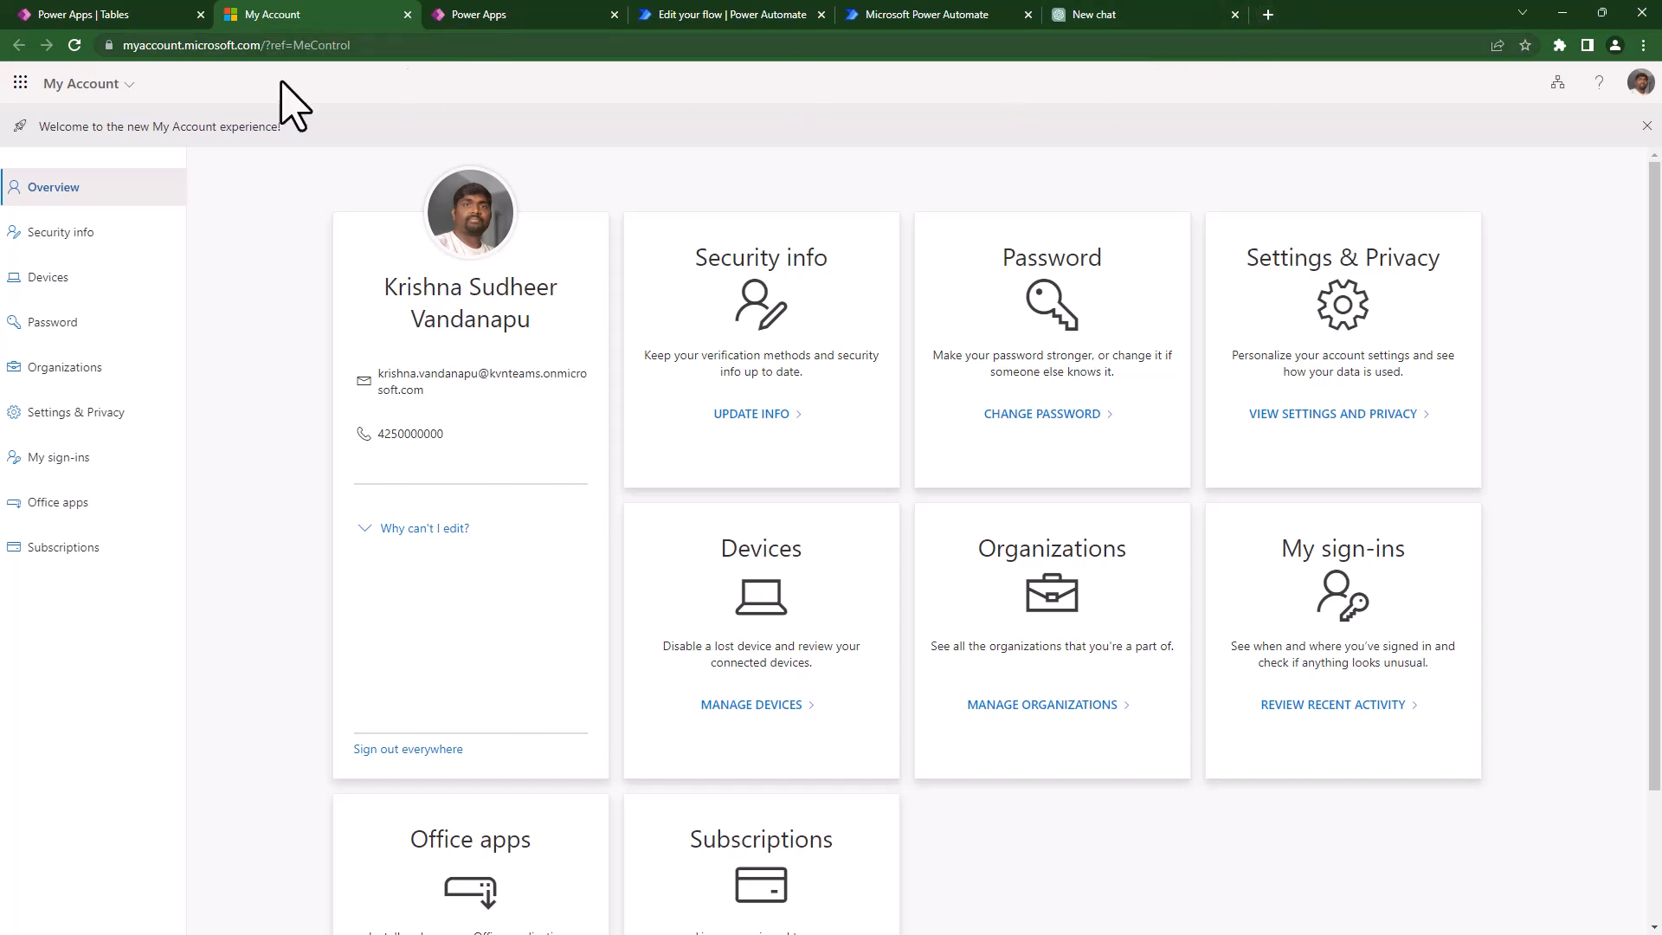
- Search the full Microsoft apps list for 'azure', then close the apps panel
{"action": "left_click", "coordinate": [23, 83]}
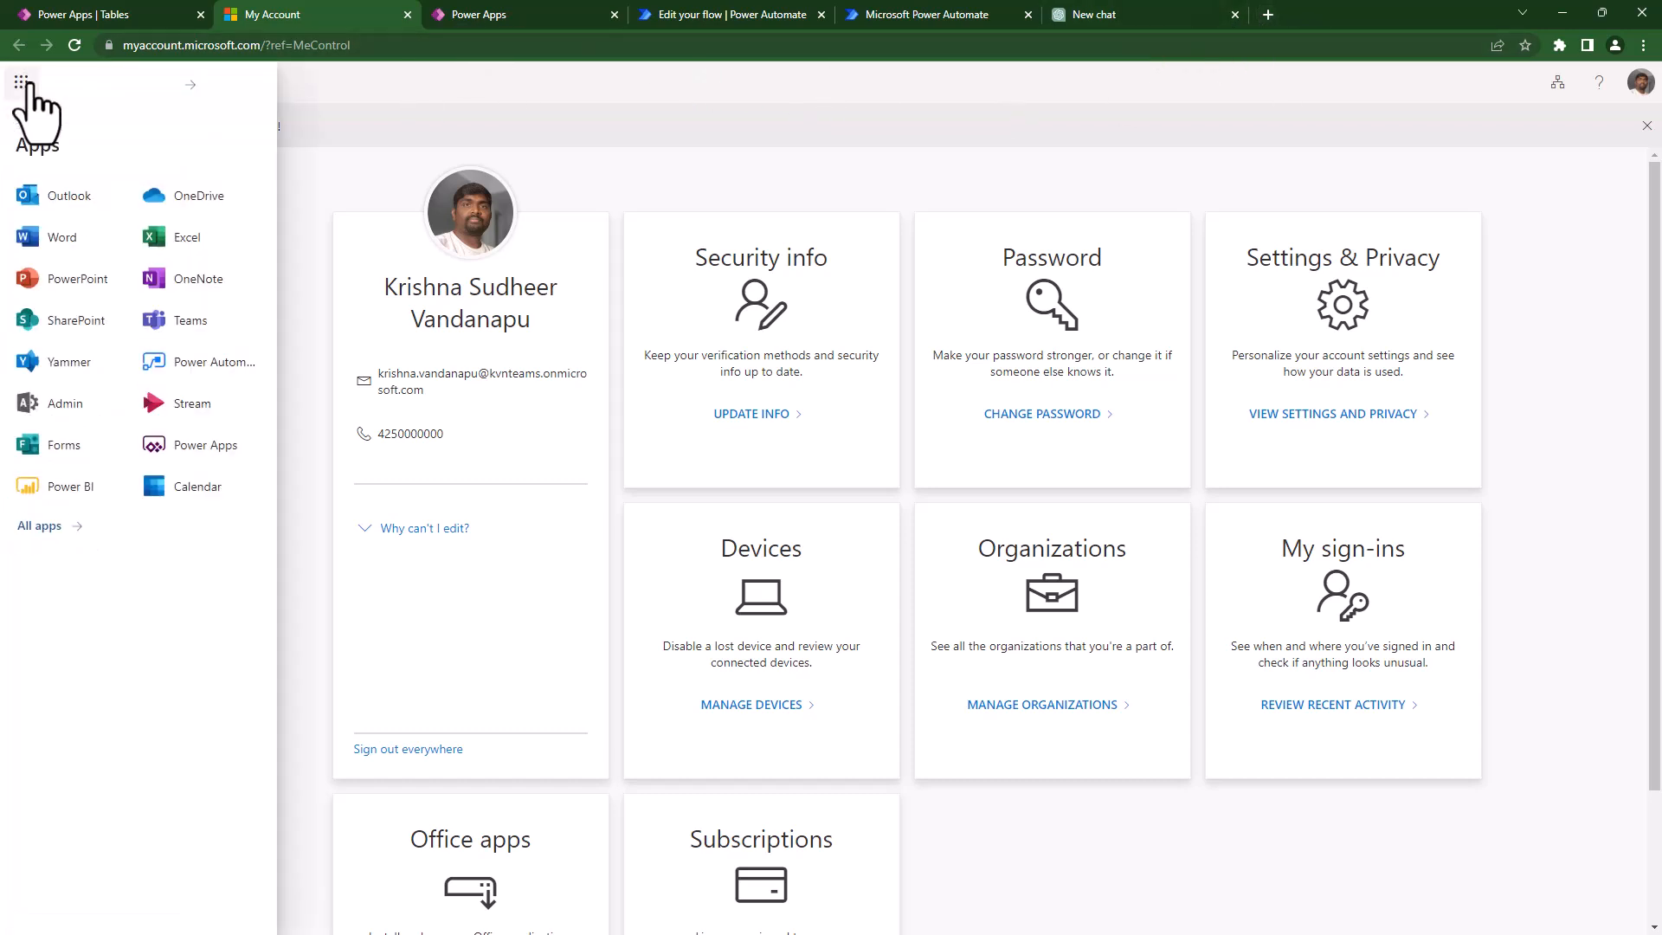
{"action": "left_click", "coordinate": [30, 526]}
{"action": "left_click", "coordinate": [126, 165]}
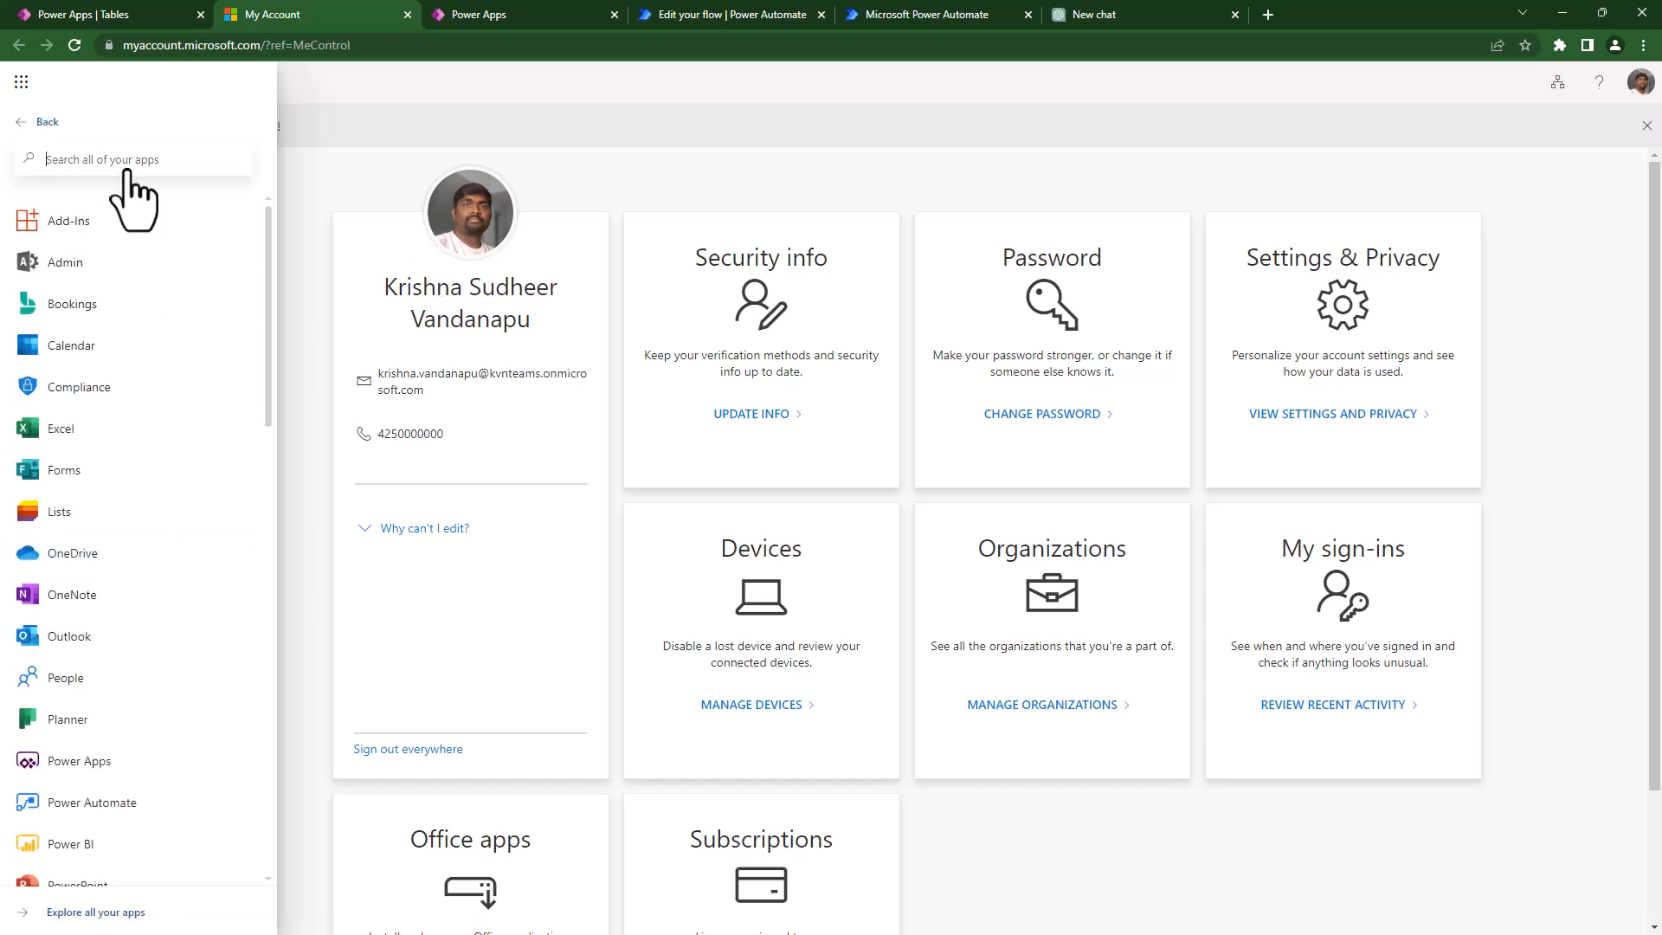
{"action": "type", "text": "azure"}
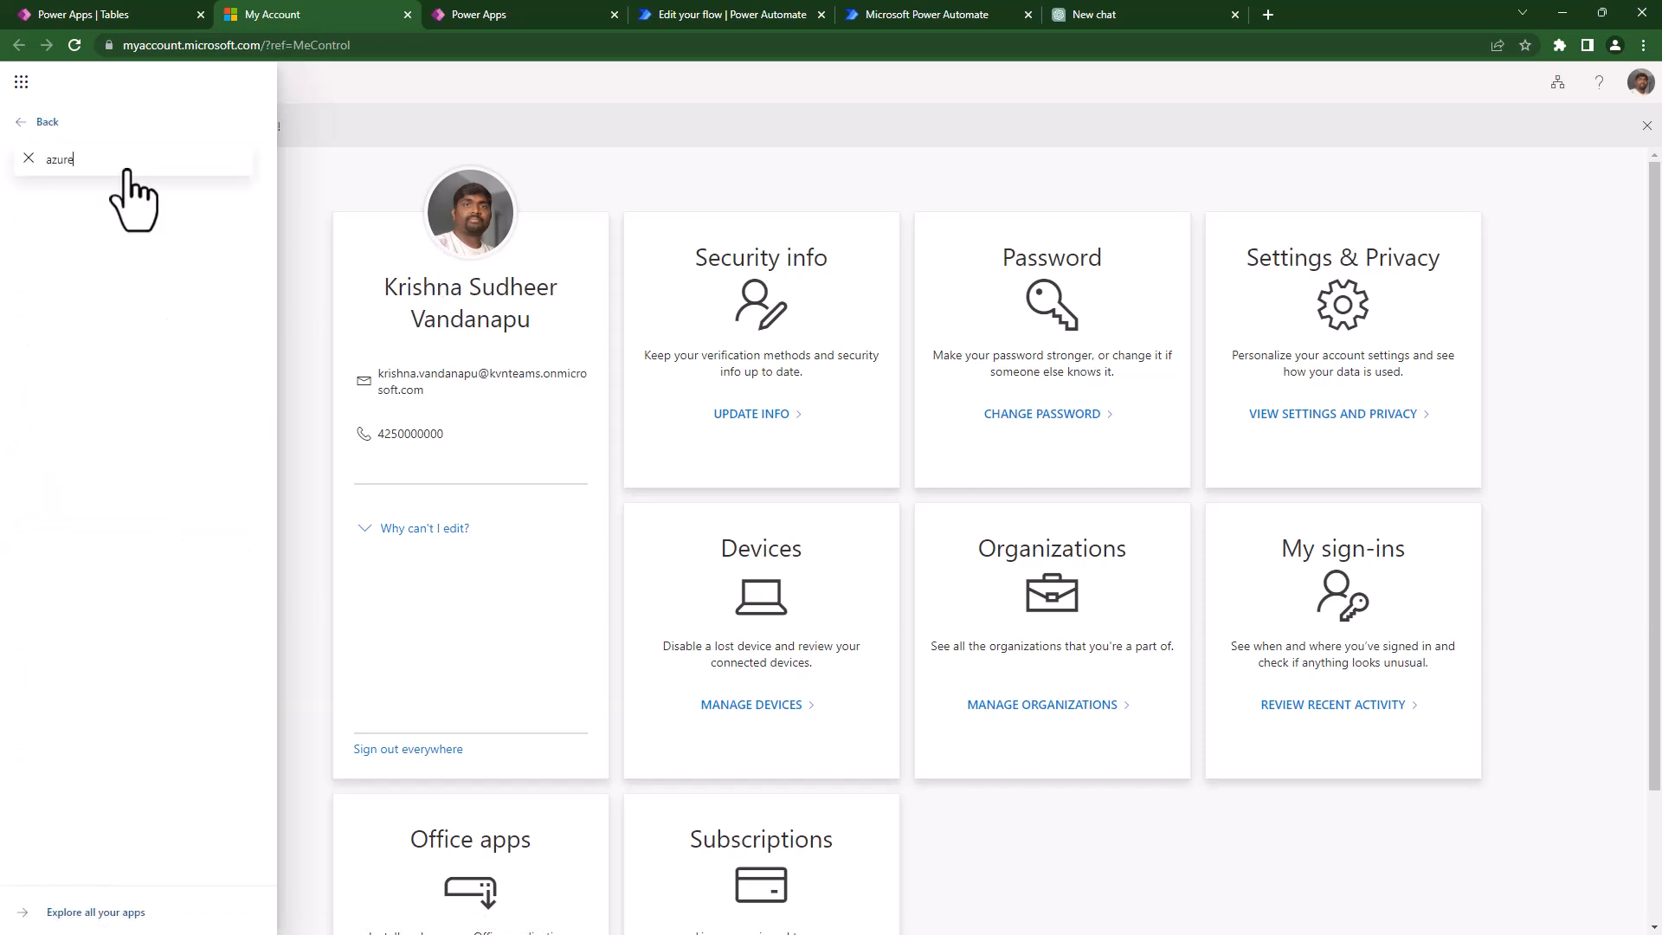
{"action": "left_click", "coordinate": [29, 158]}
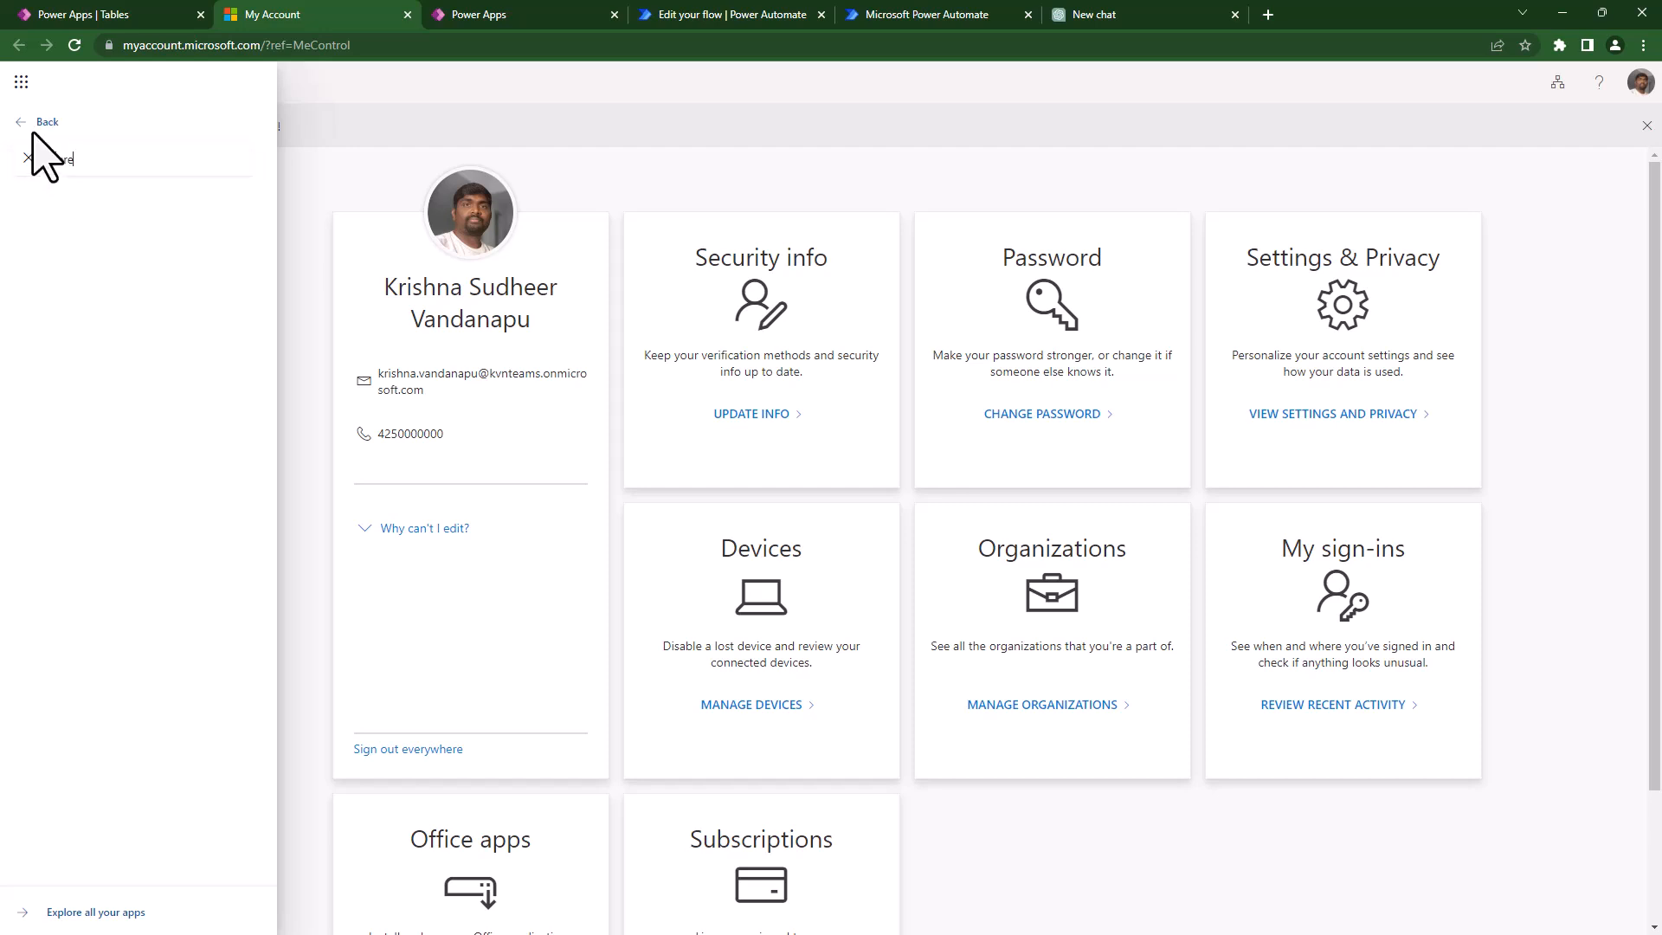
{"action": "left_click", "coordinate": [346, 130]}
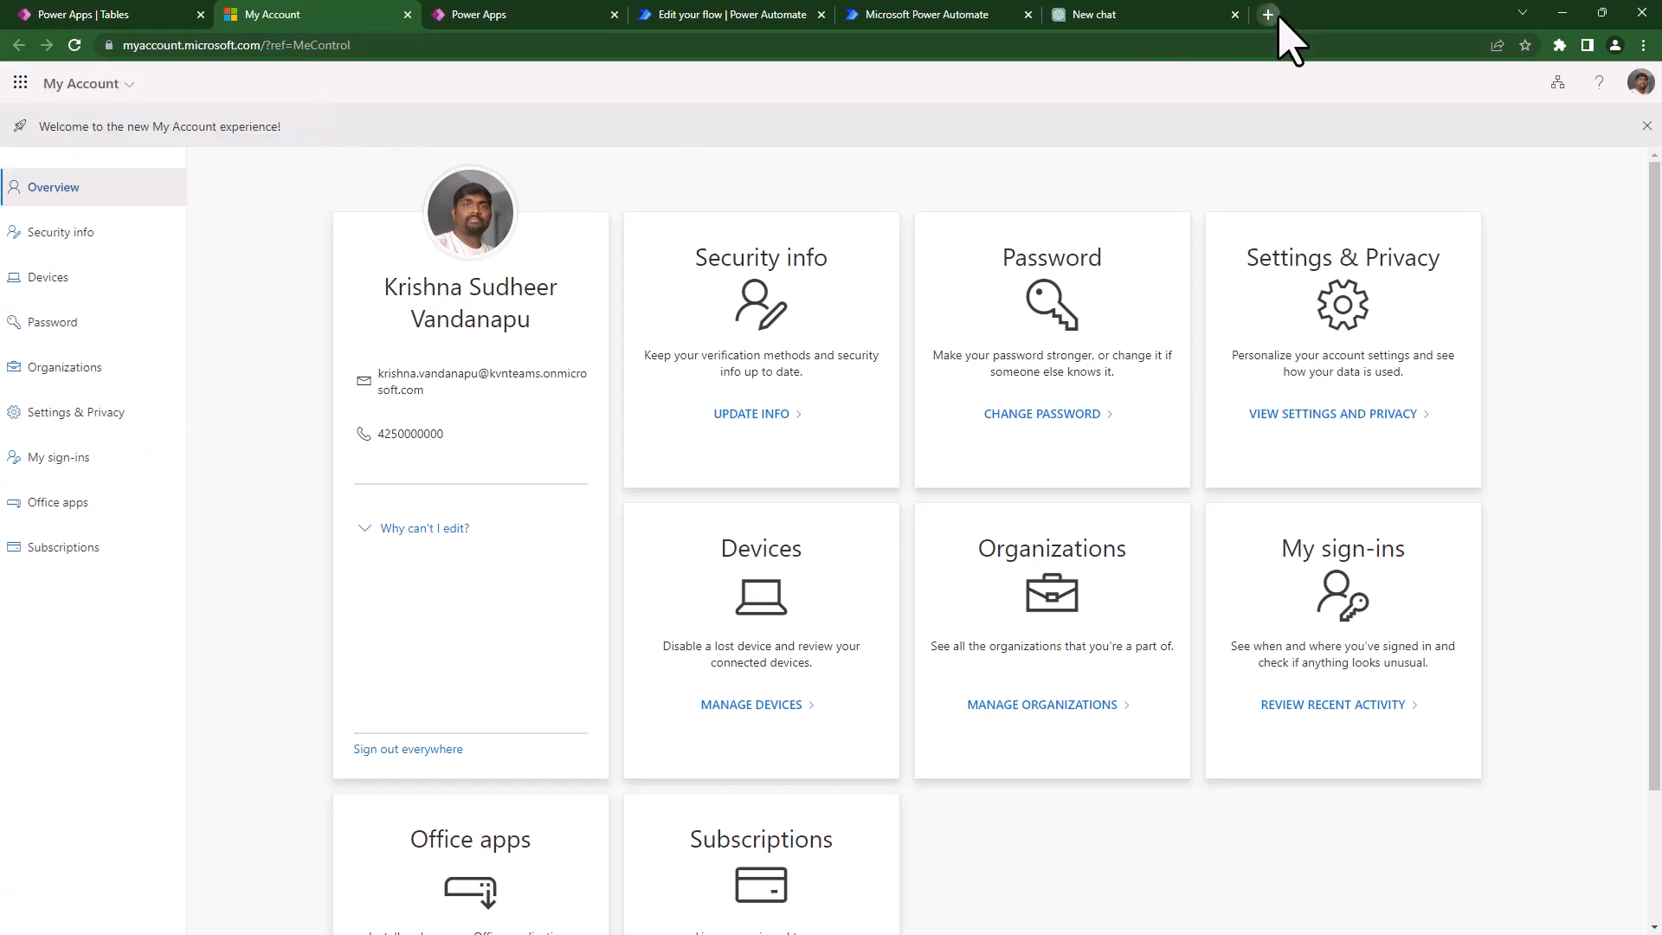
- Go to portal.azure.com in a new browser tab
{"action": "left_click", "coordinate": [1276, 15]}
{"action": "type", "text": "port"}
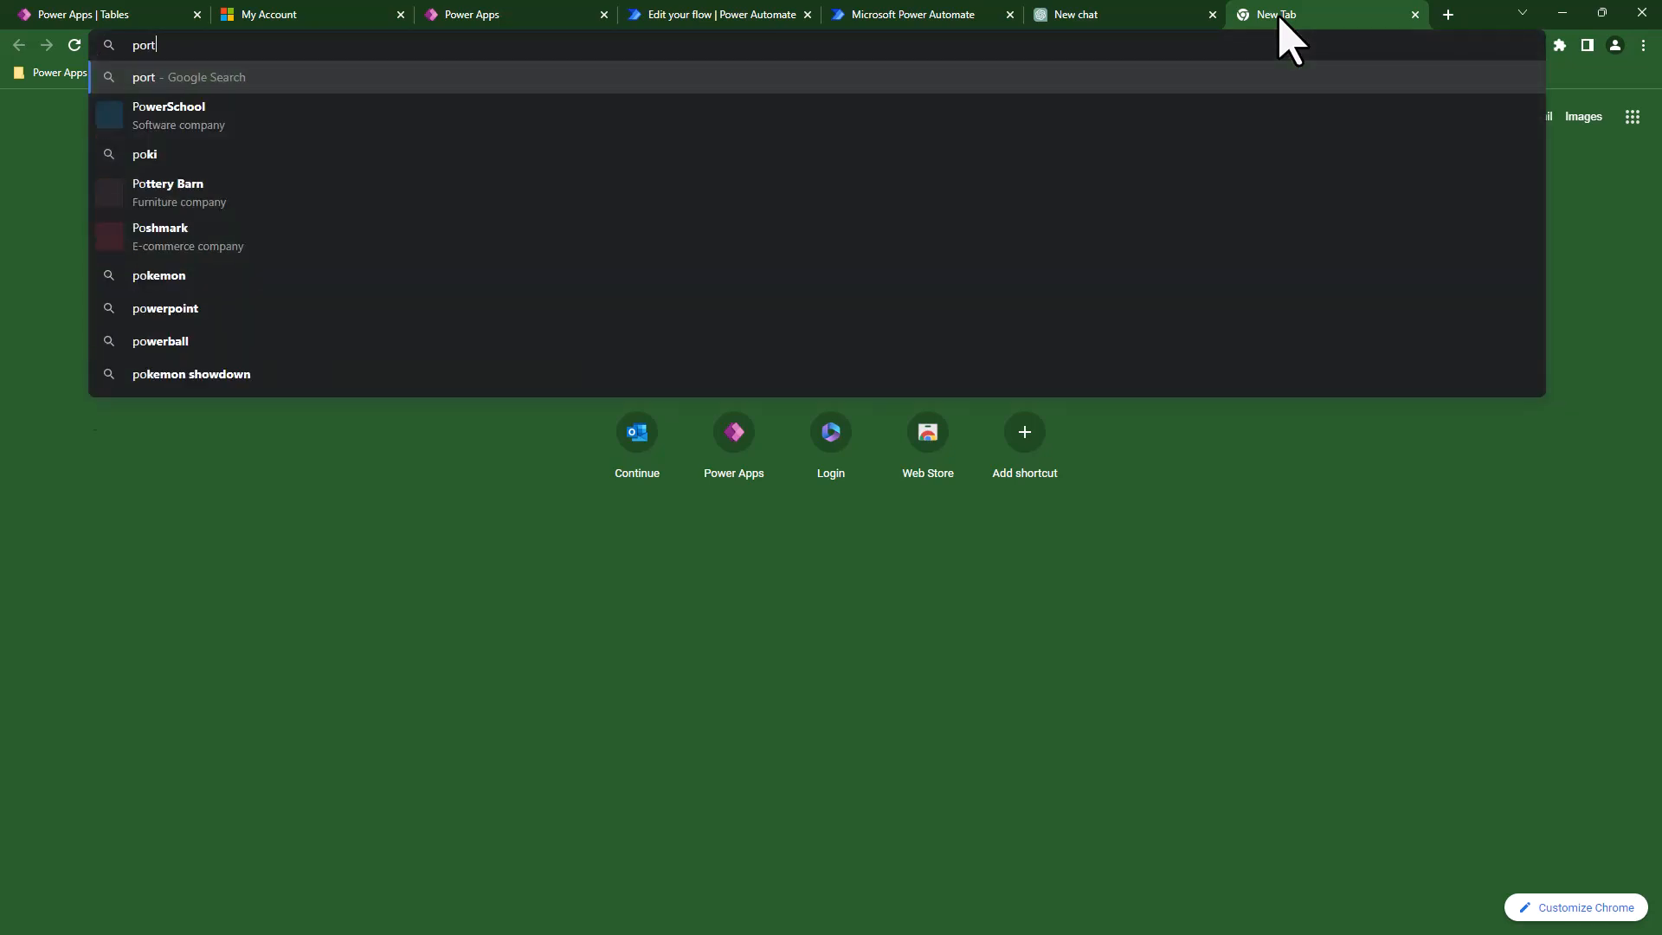
{"action": "type", "text": "al.azure.com"}
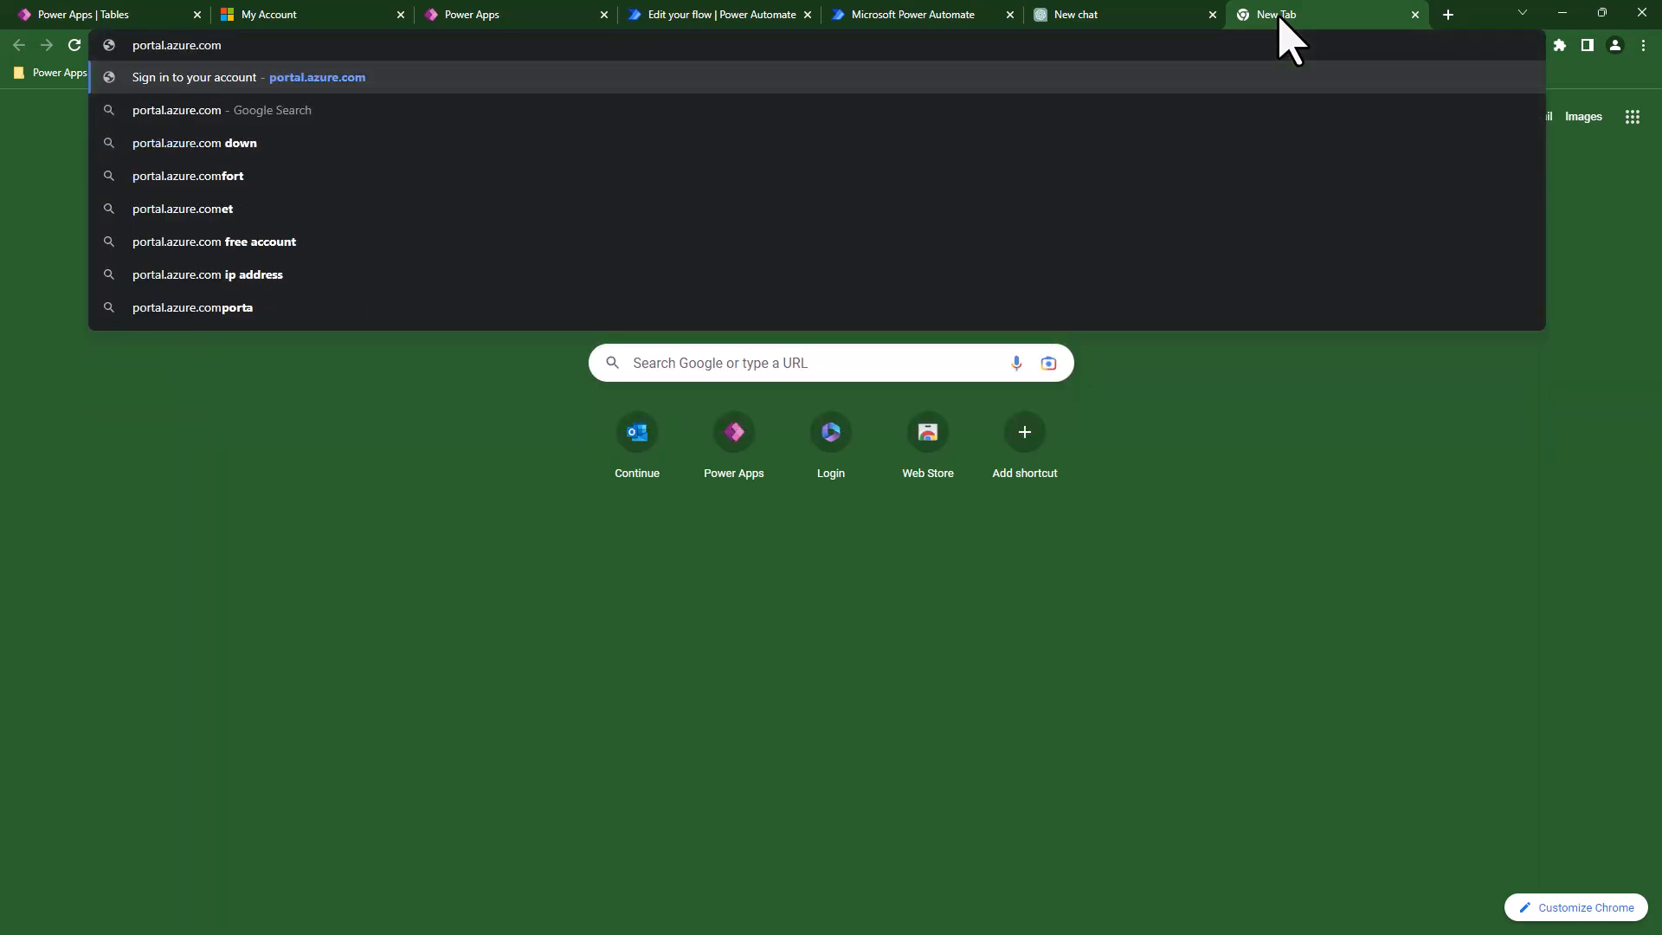
{"action": "key", "text": "Return"}
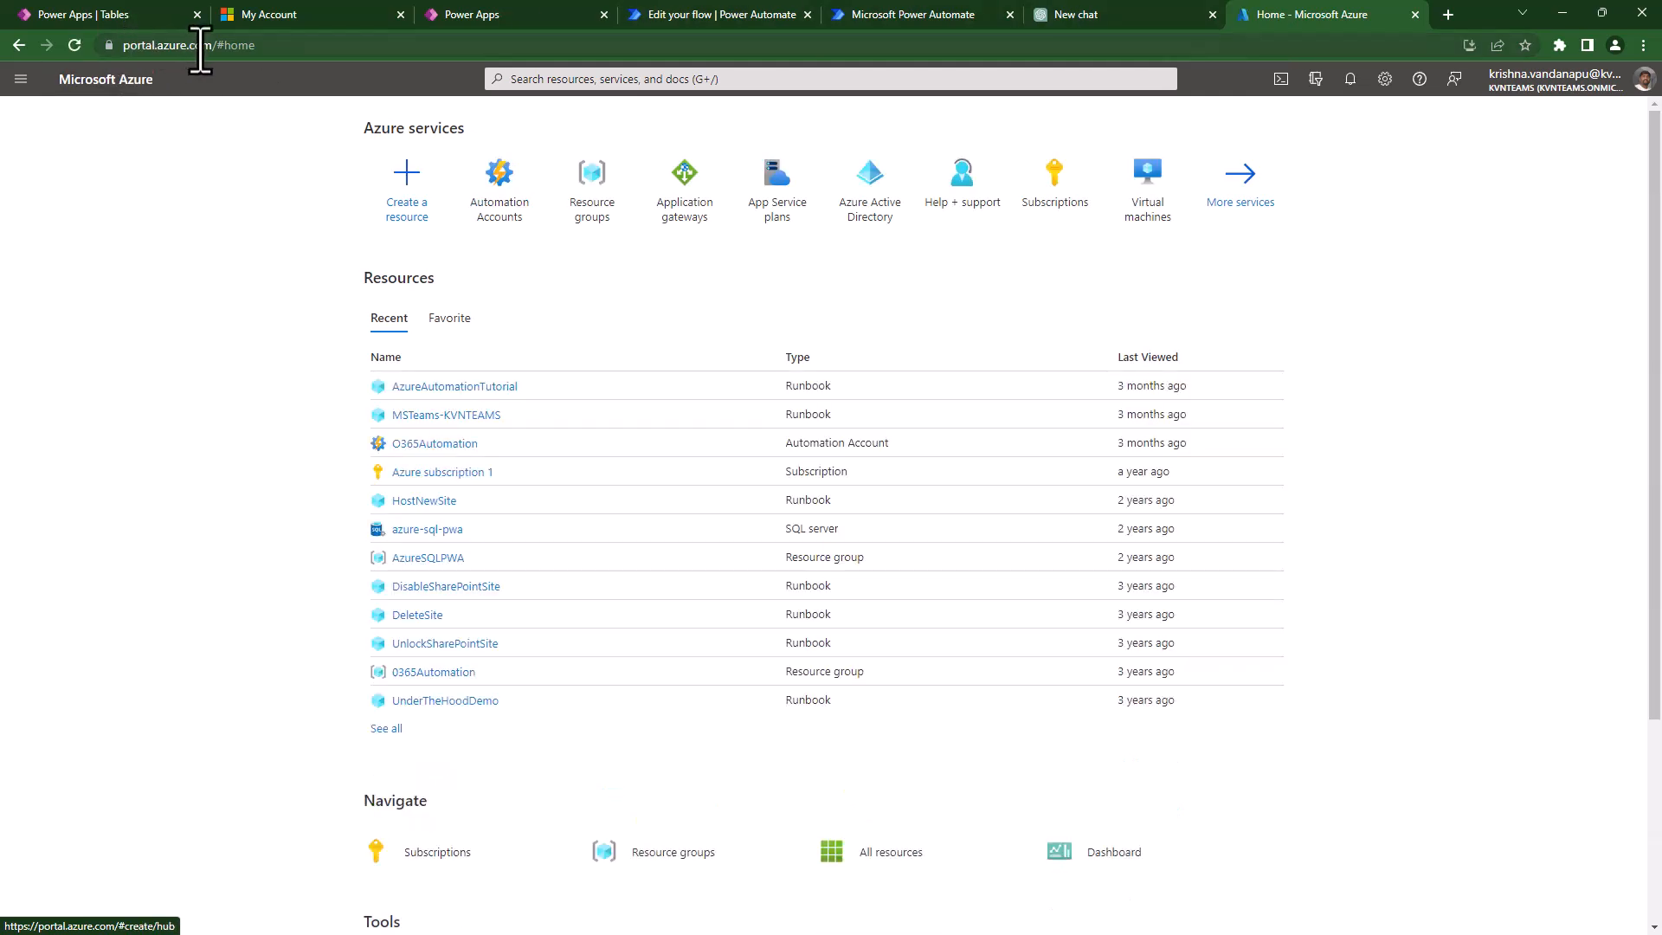
- Search the portal for 'active' and open the kvnteams Azure Active Directory overview
{"action": "left_click_drag", "start_coordinate": [213, 45], "coordinate": [99, 45]}
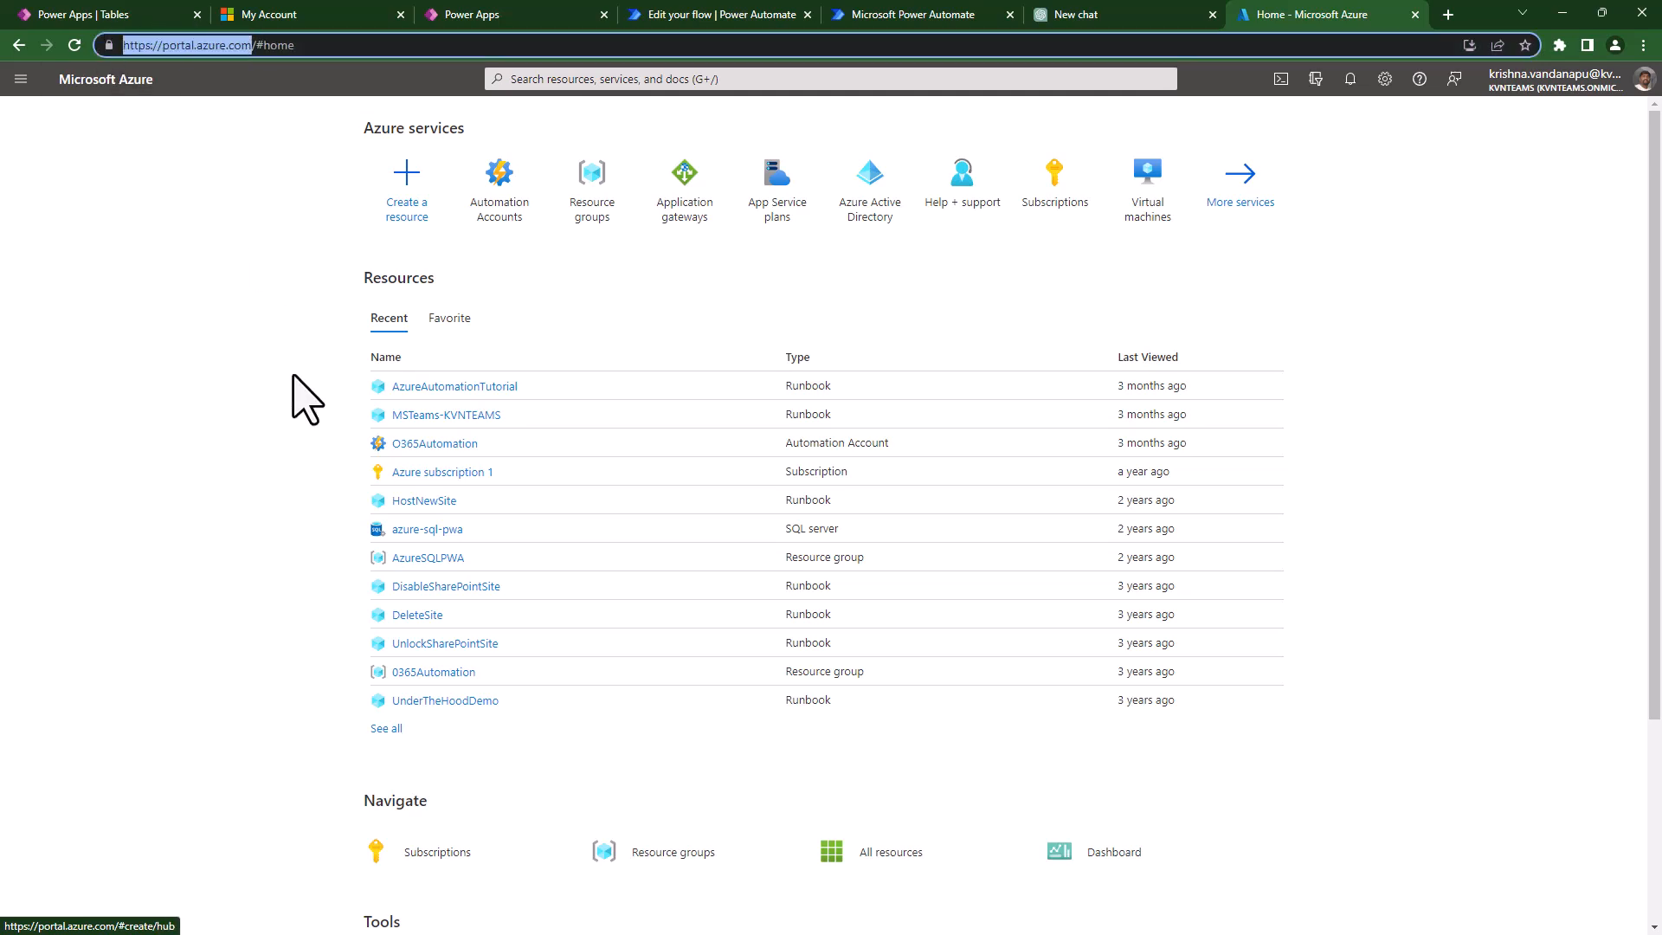
{"action": "left_click", "coordinate": [104, 934]}
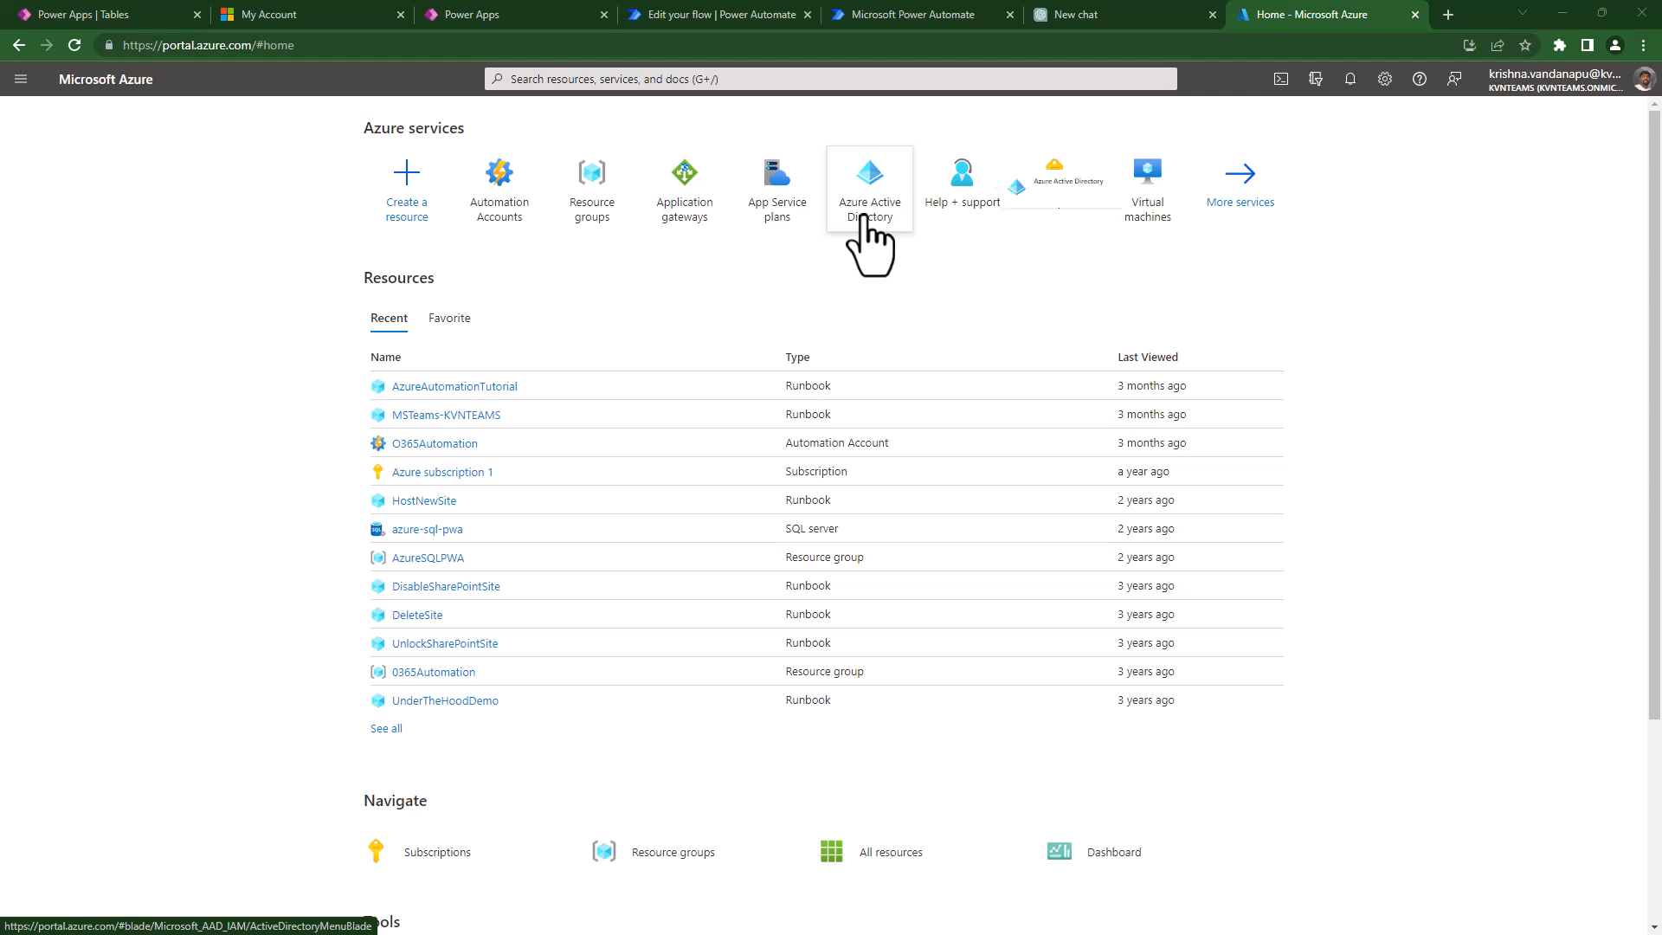
{"action": "mouse_move", "coordinate": [864, 218]}
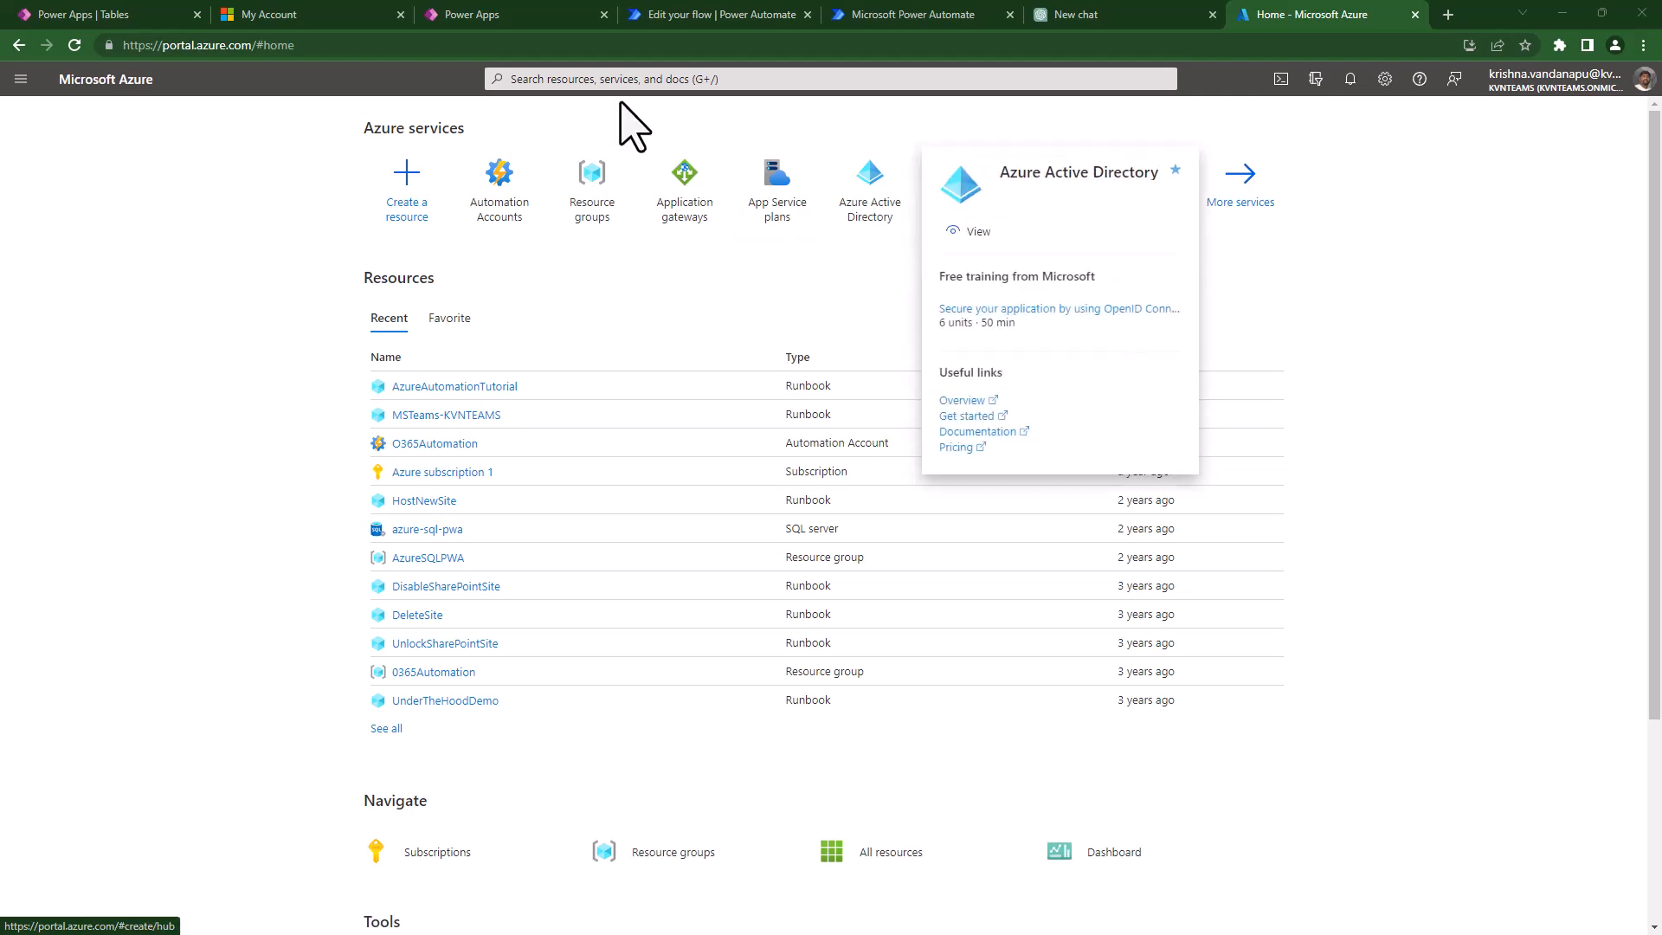
{"action": "left_click", "coordinate": [609, 80]}
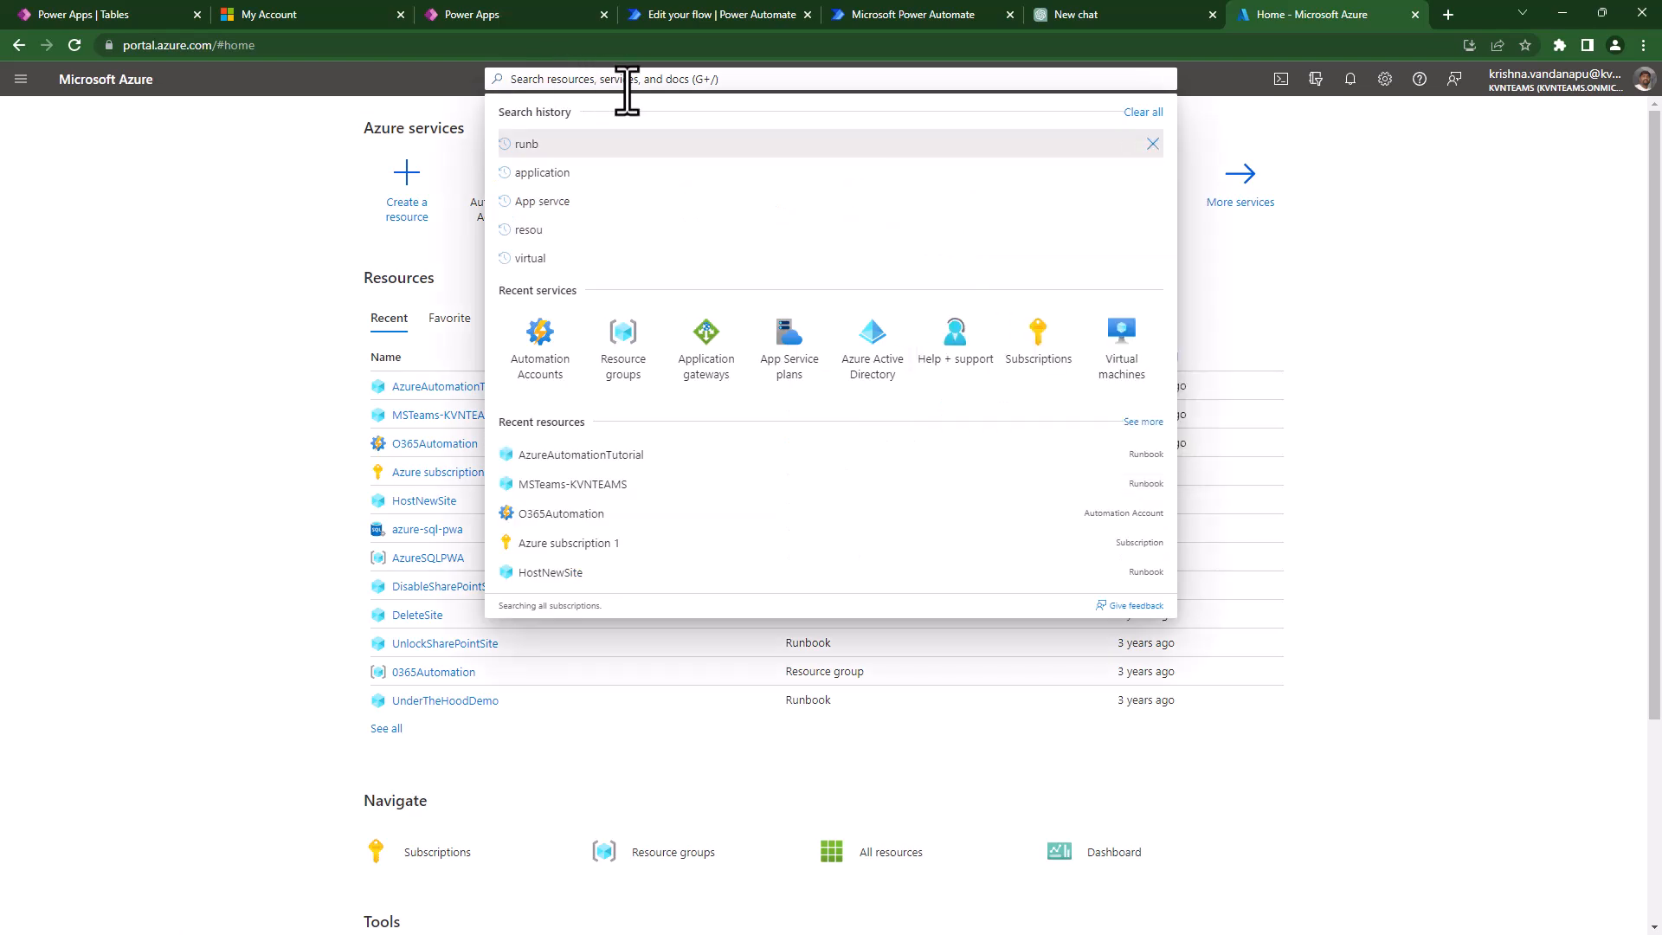
{"action": "type", "text": "active"}
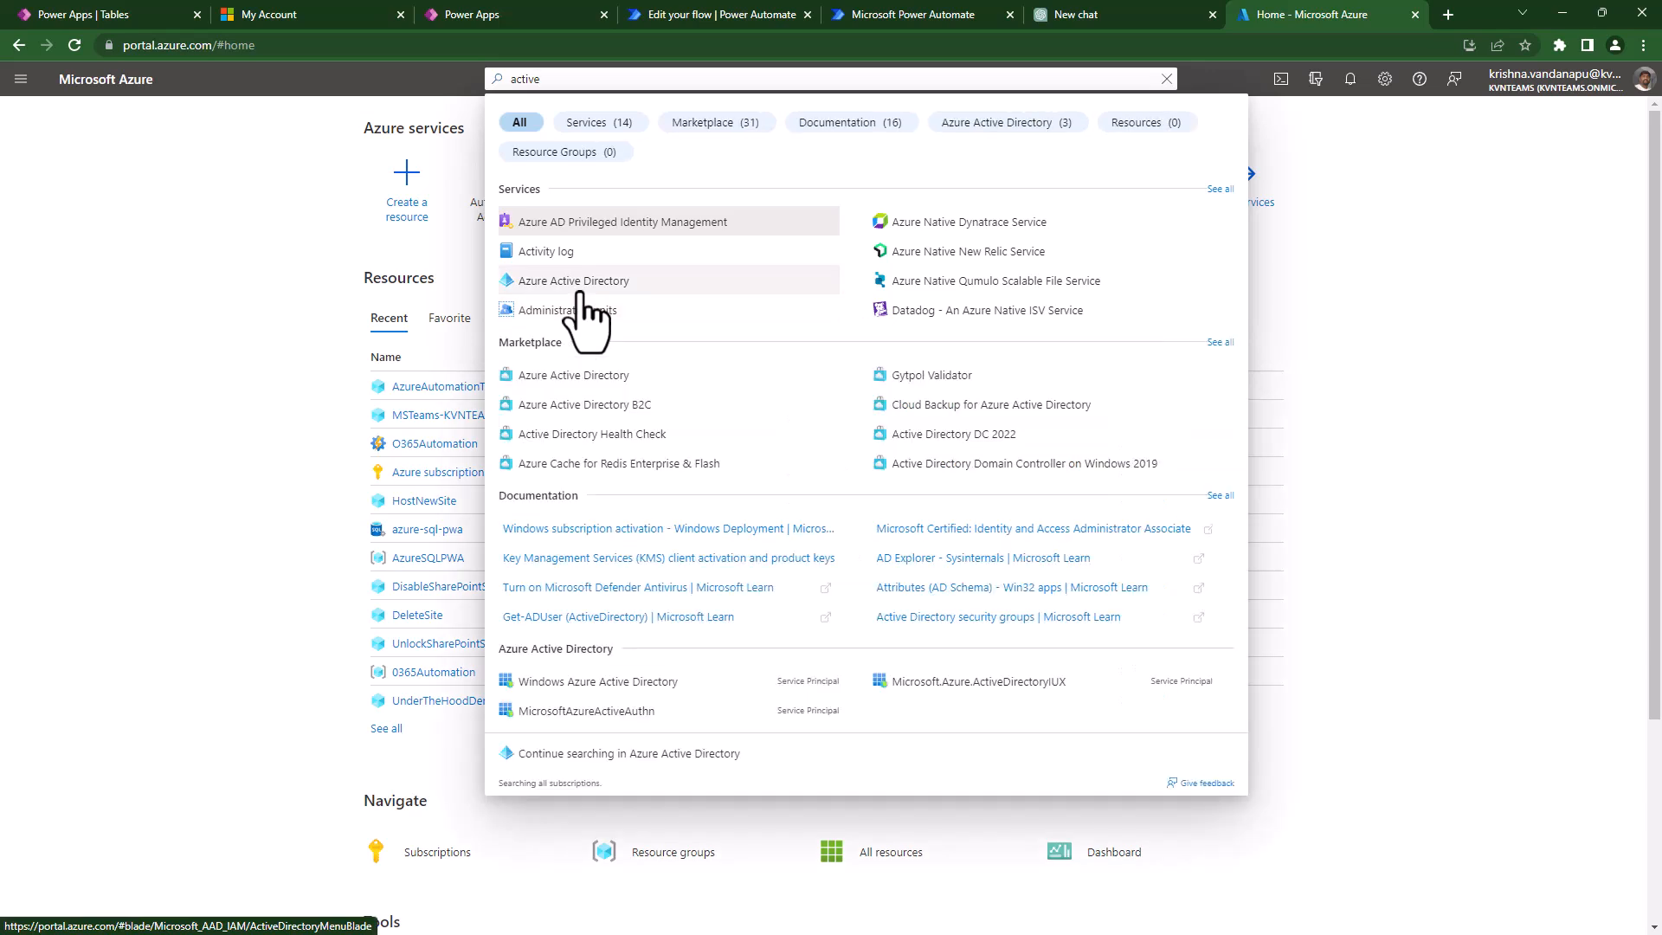
{"action": "left_click", "coordinate": [572, 286]}
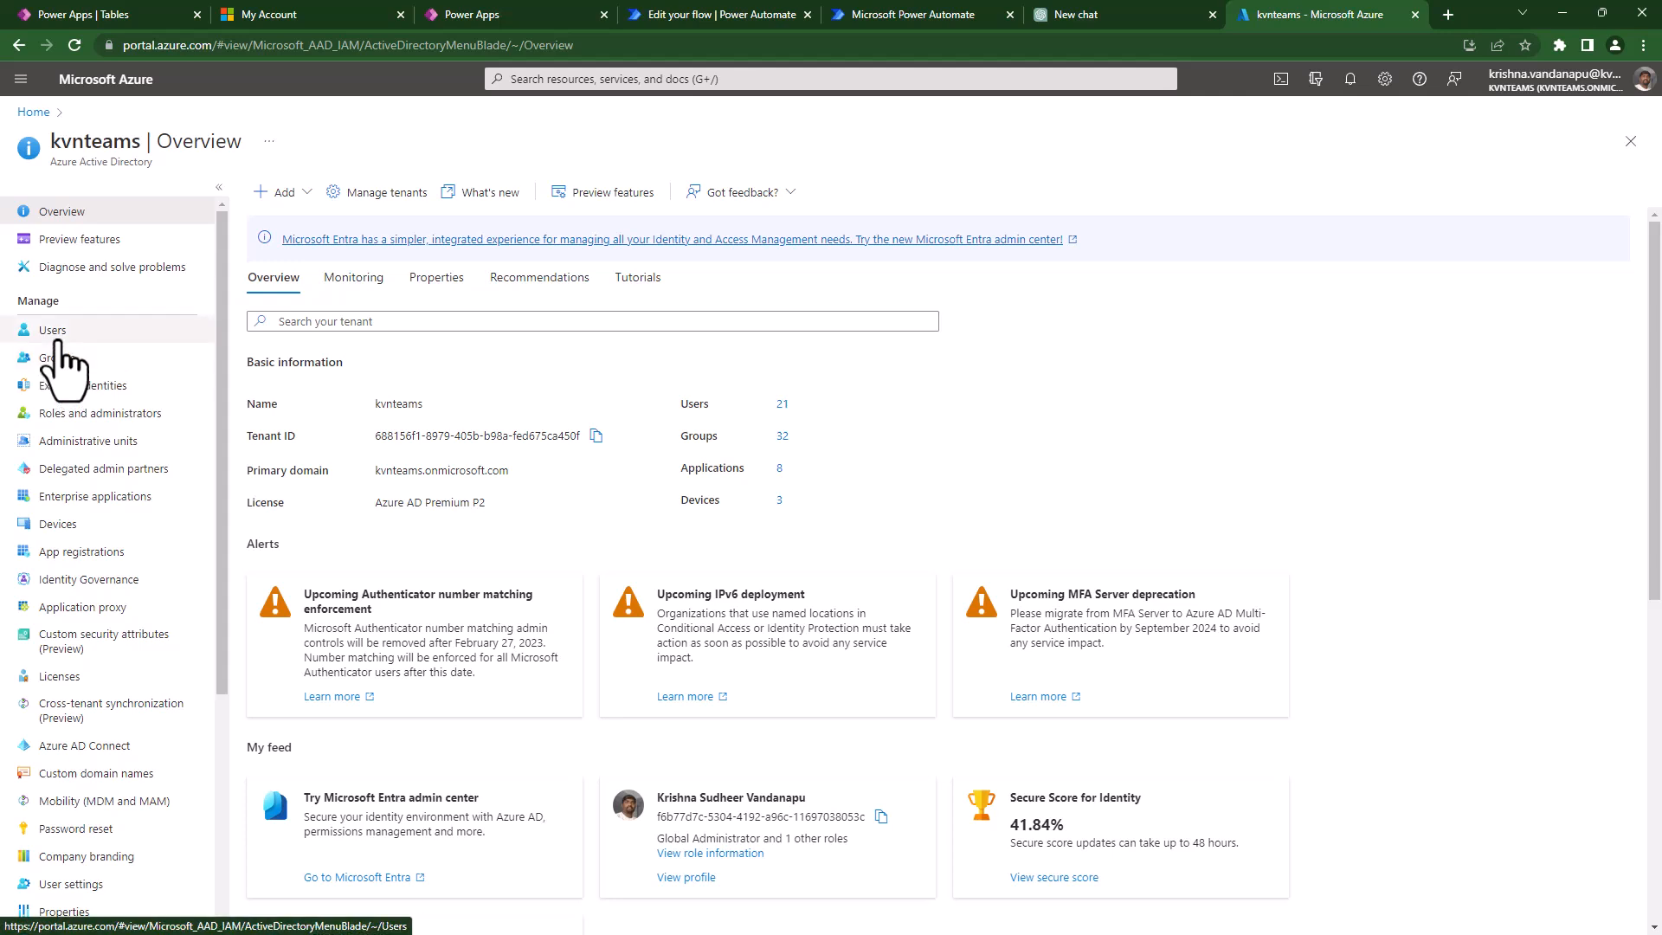
- Go to the directory's Users list and choose New user > Create new user
{"action": "left_click", "coordinate": [58, 337]}
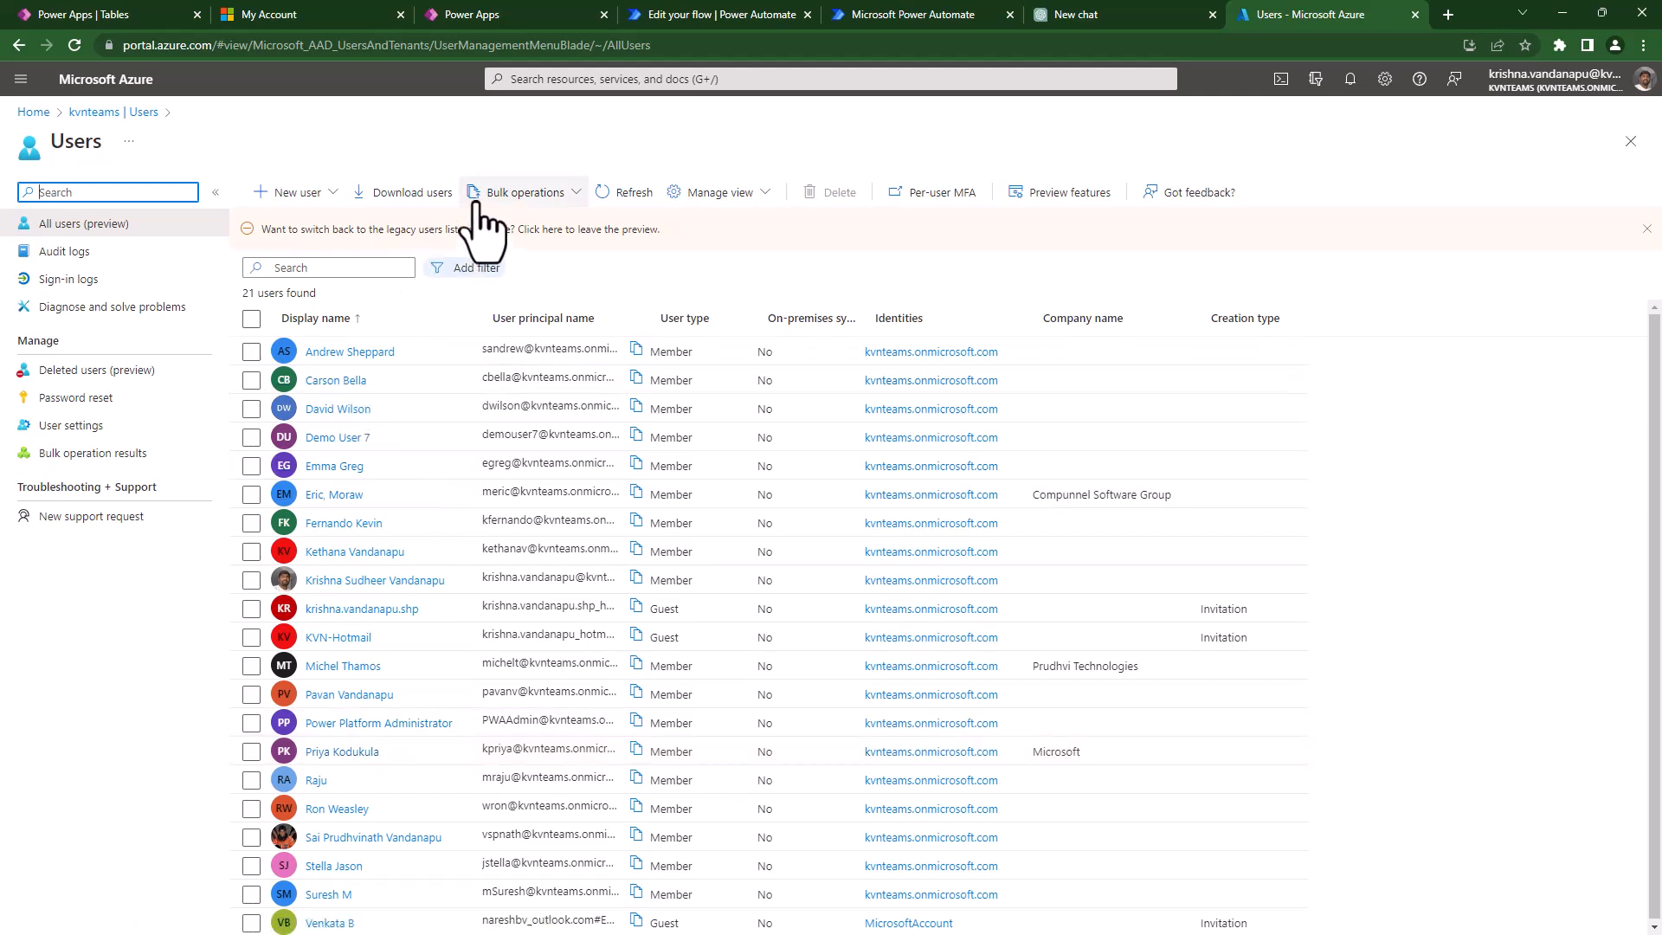
{"action": "left_click", "coordinate": [333, 136]}
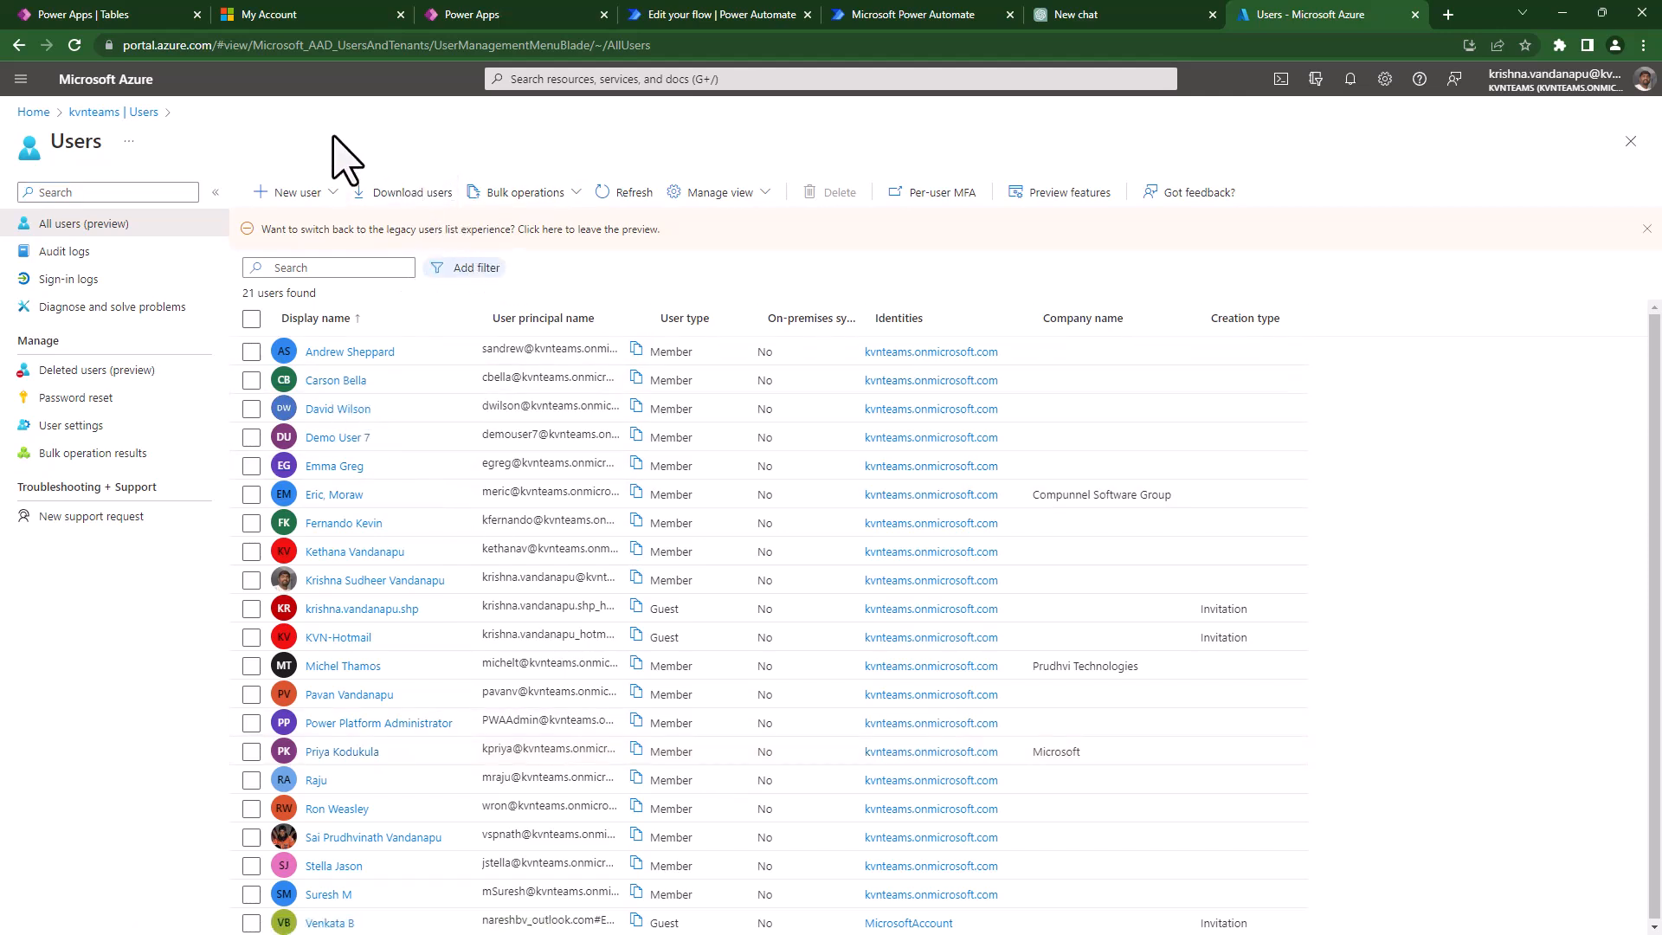
{"action": "left_click", "coordinate": [315, 201]}
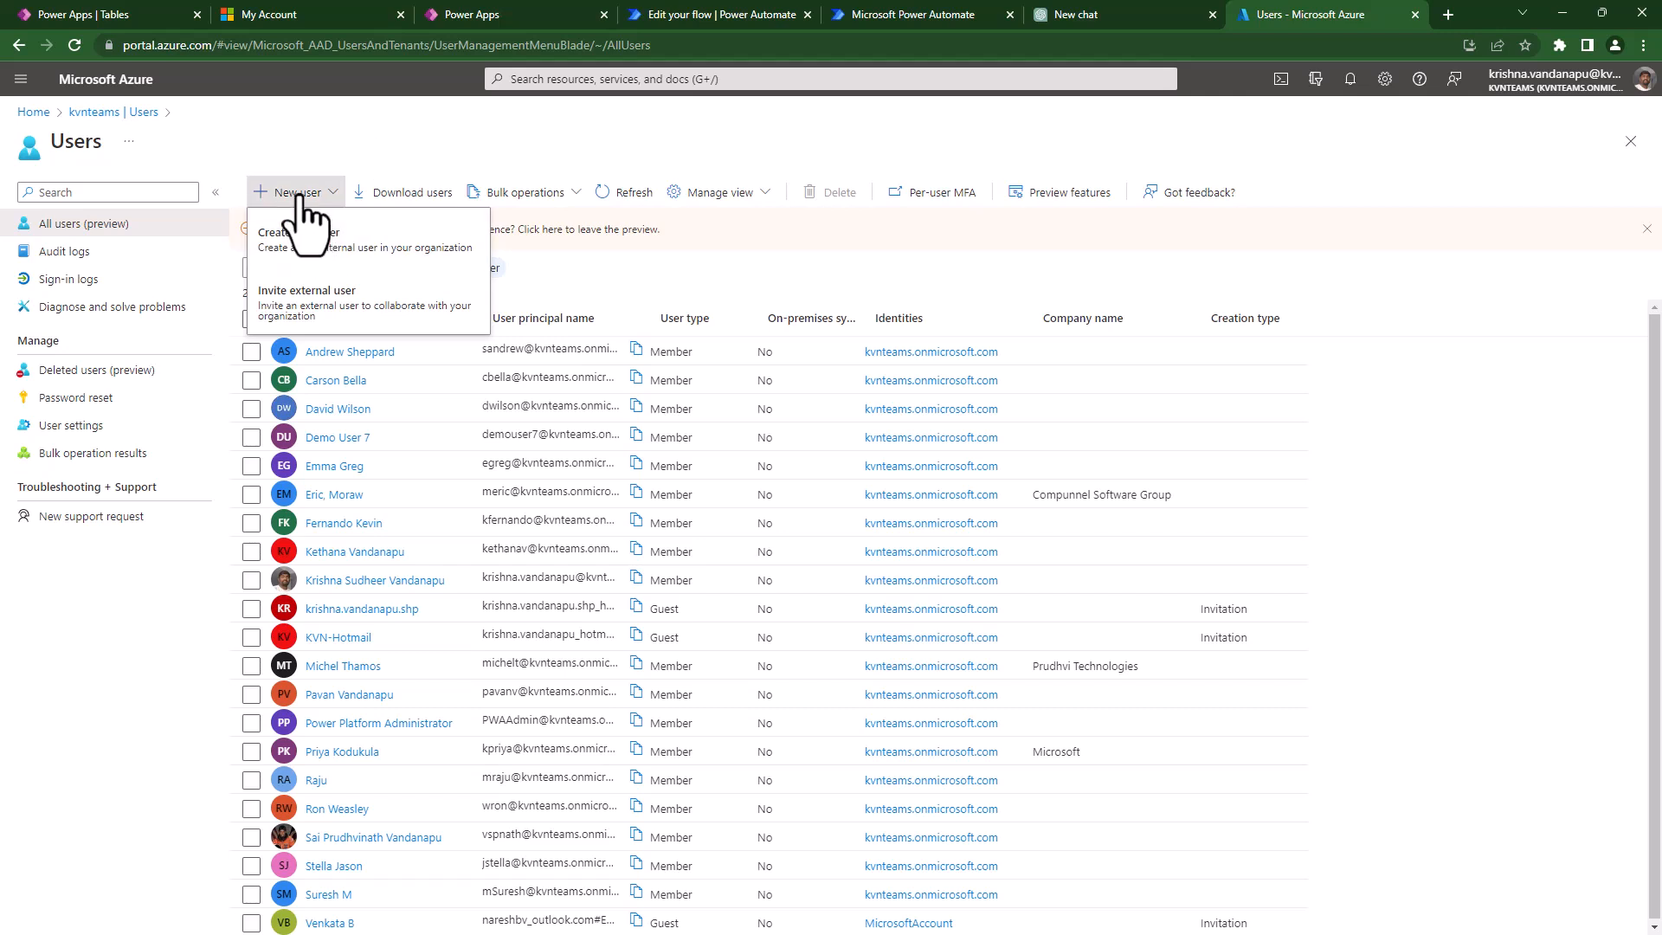
{"action": "left_click", "coordinate": [299, 260]}
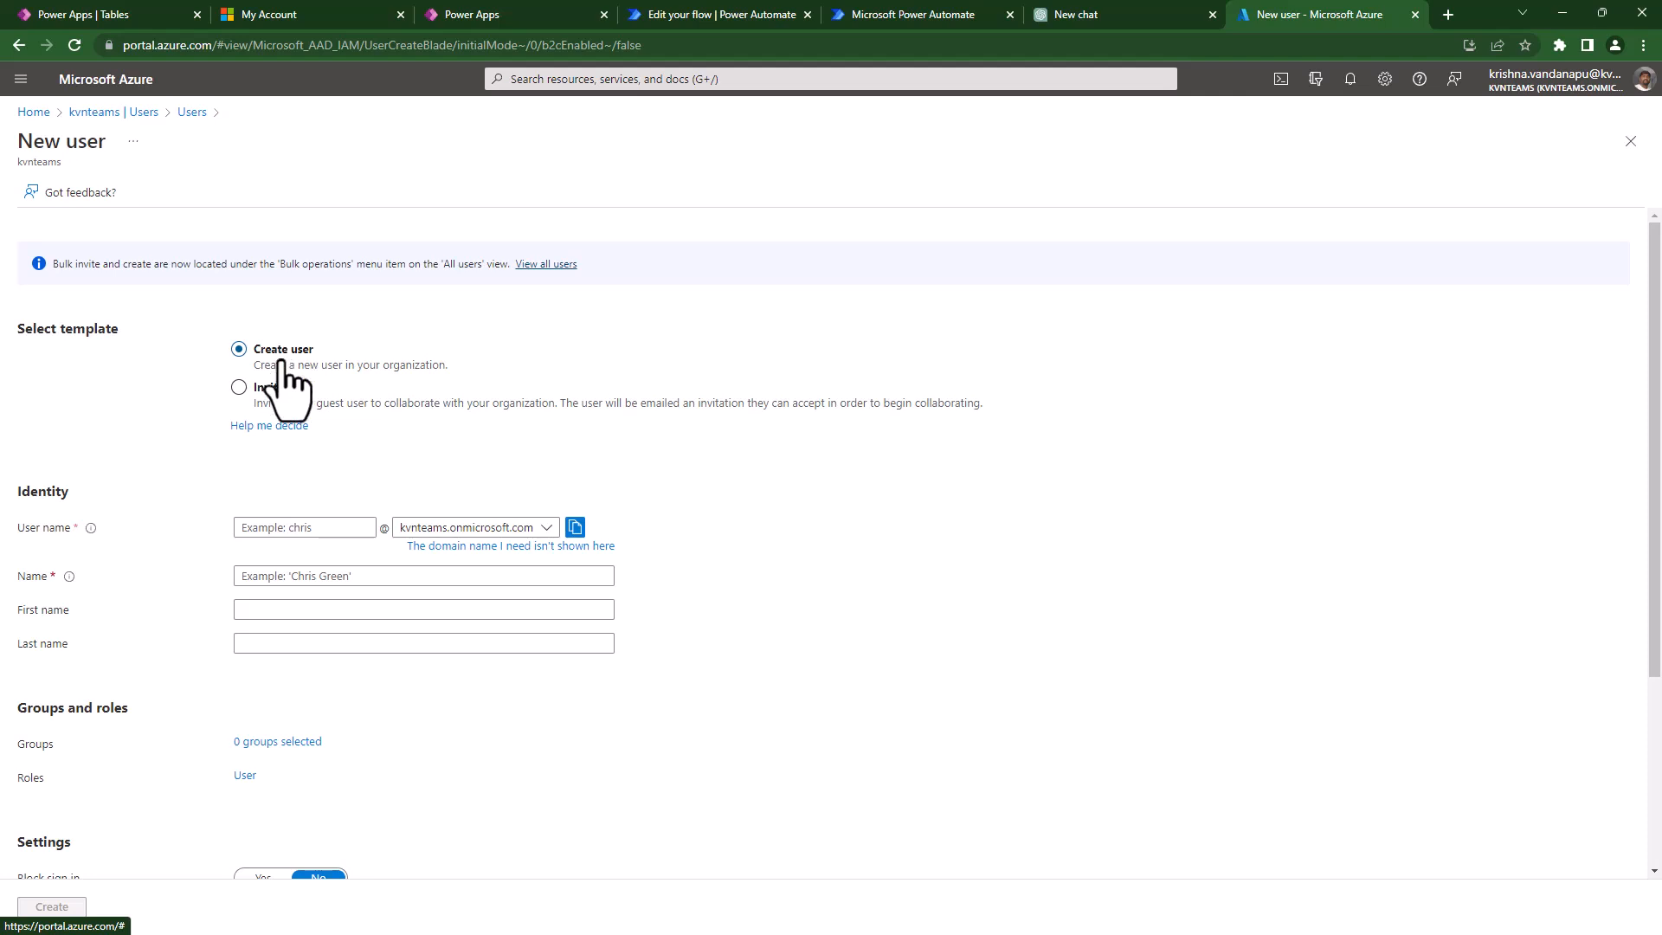
{"action": "left_click", "coordinate": [282, 529]}
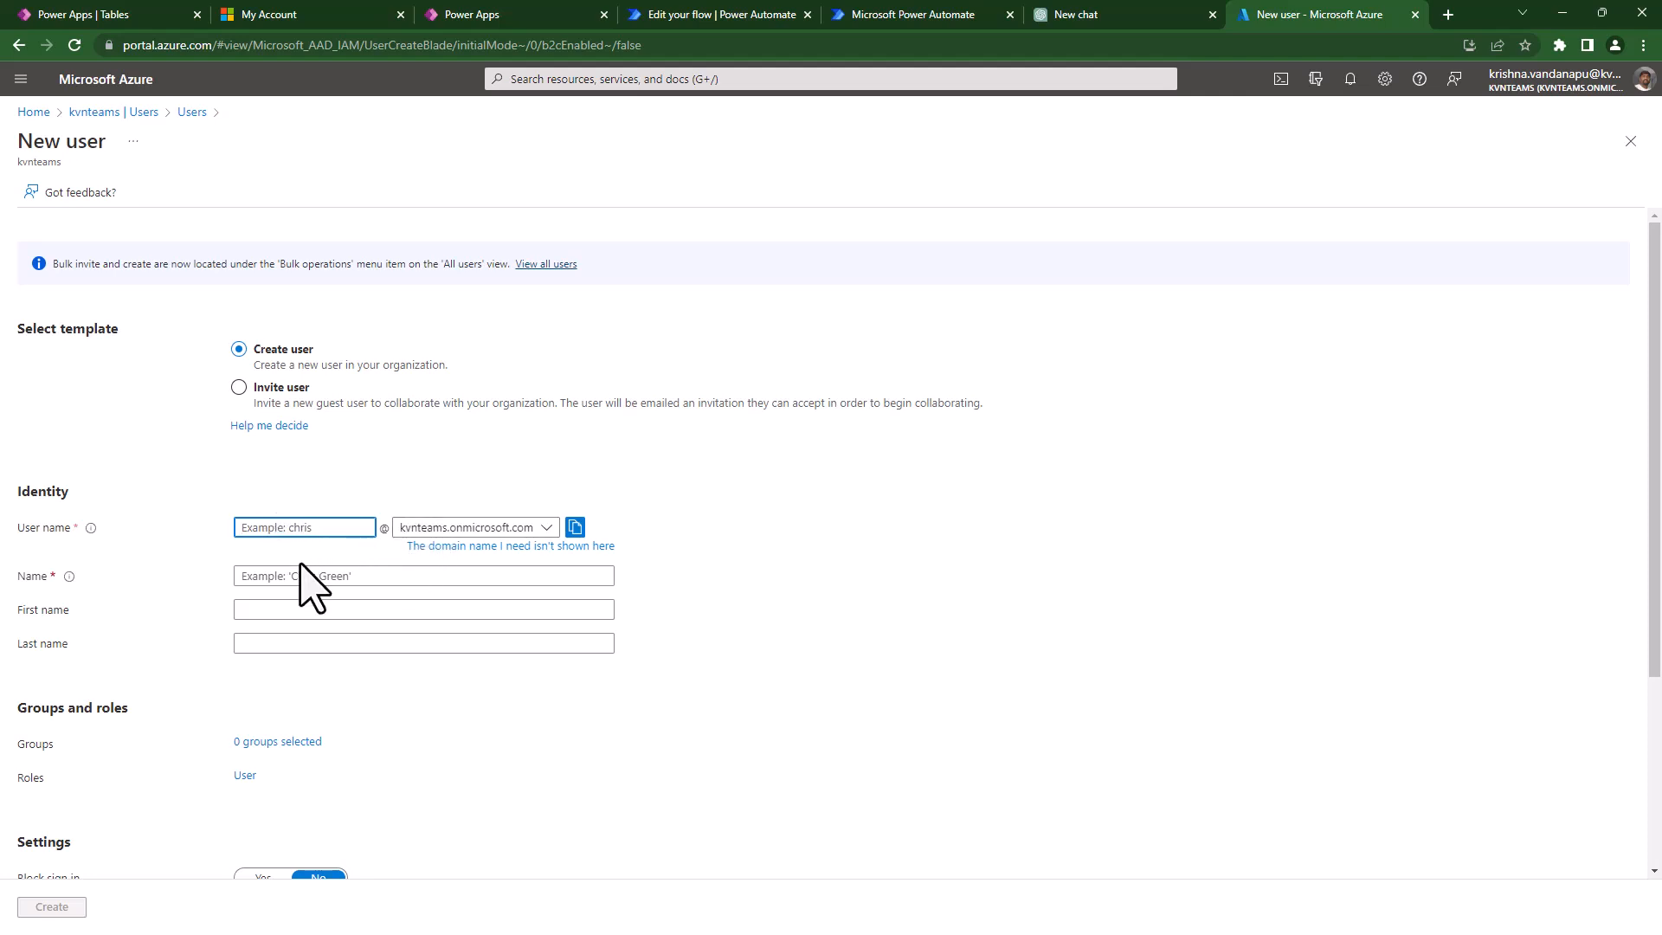
{"action": "left_click", "coordinate": [360, 576]}
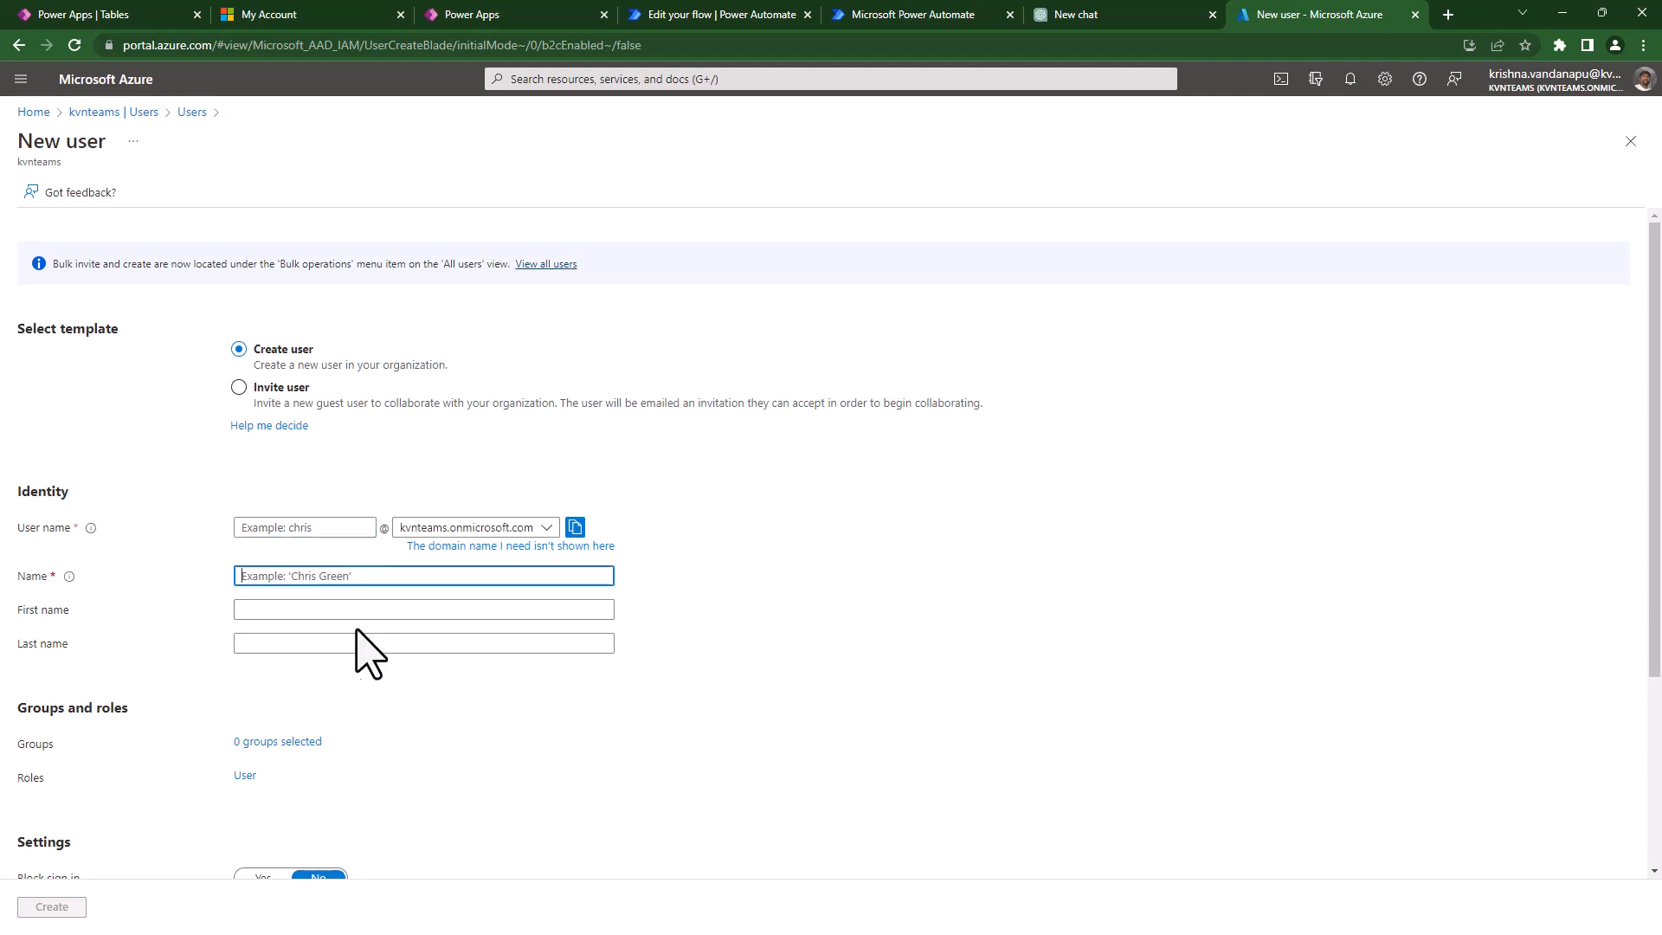
{"action": "left_click", "coordinate": [250, 611]}
{"action": "left_click", "coordinate": [260, 640]}
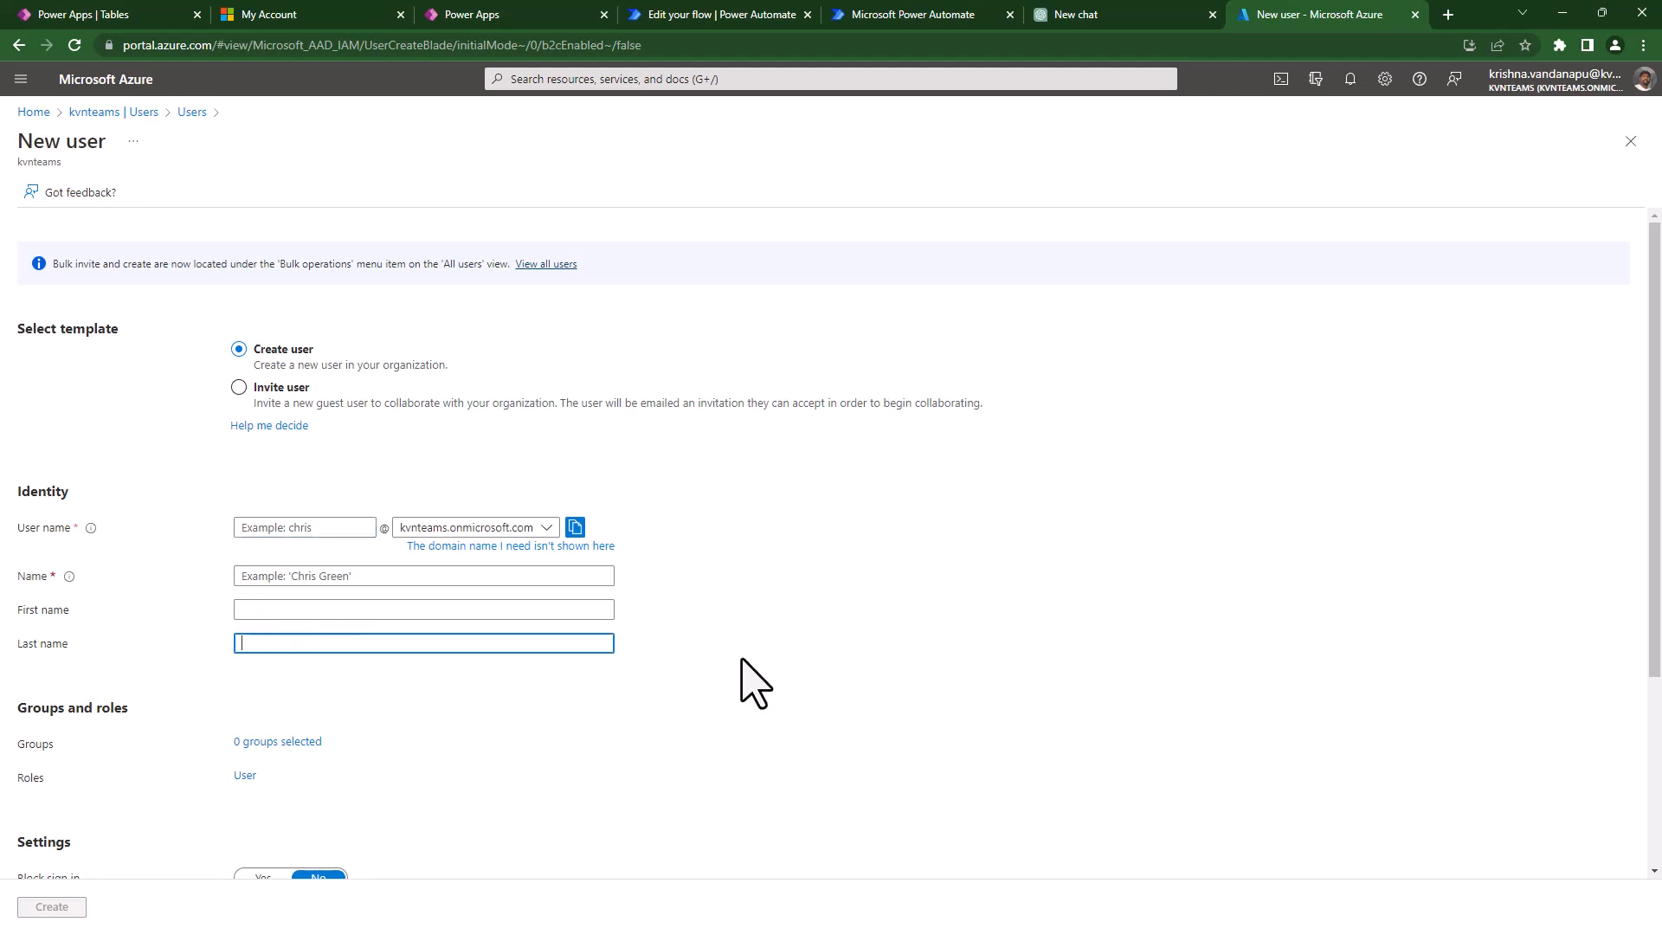
{"action": "scroll", "coordinate": [753, 679], "scroll_direction": "down", "scroll_amount": 3}
{"action": "left_click", "coordinate": [419, 268]}
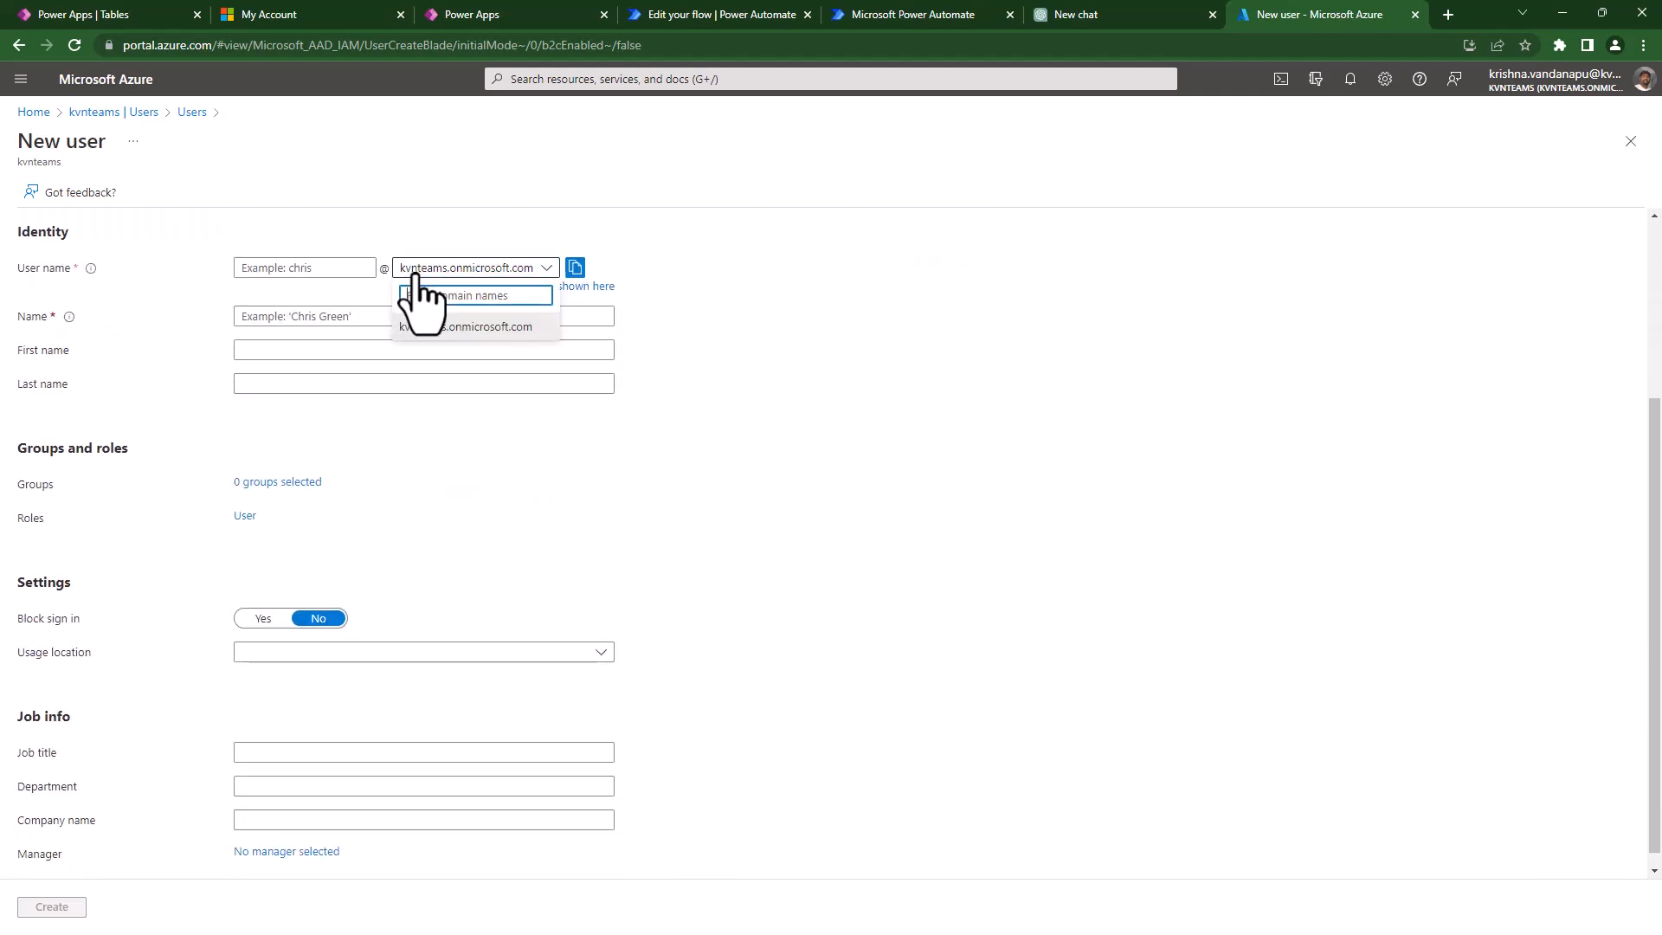
{"action": "left_click", "coordinate": [932, 516]}
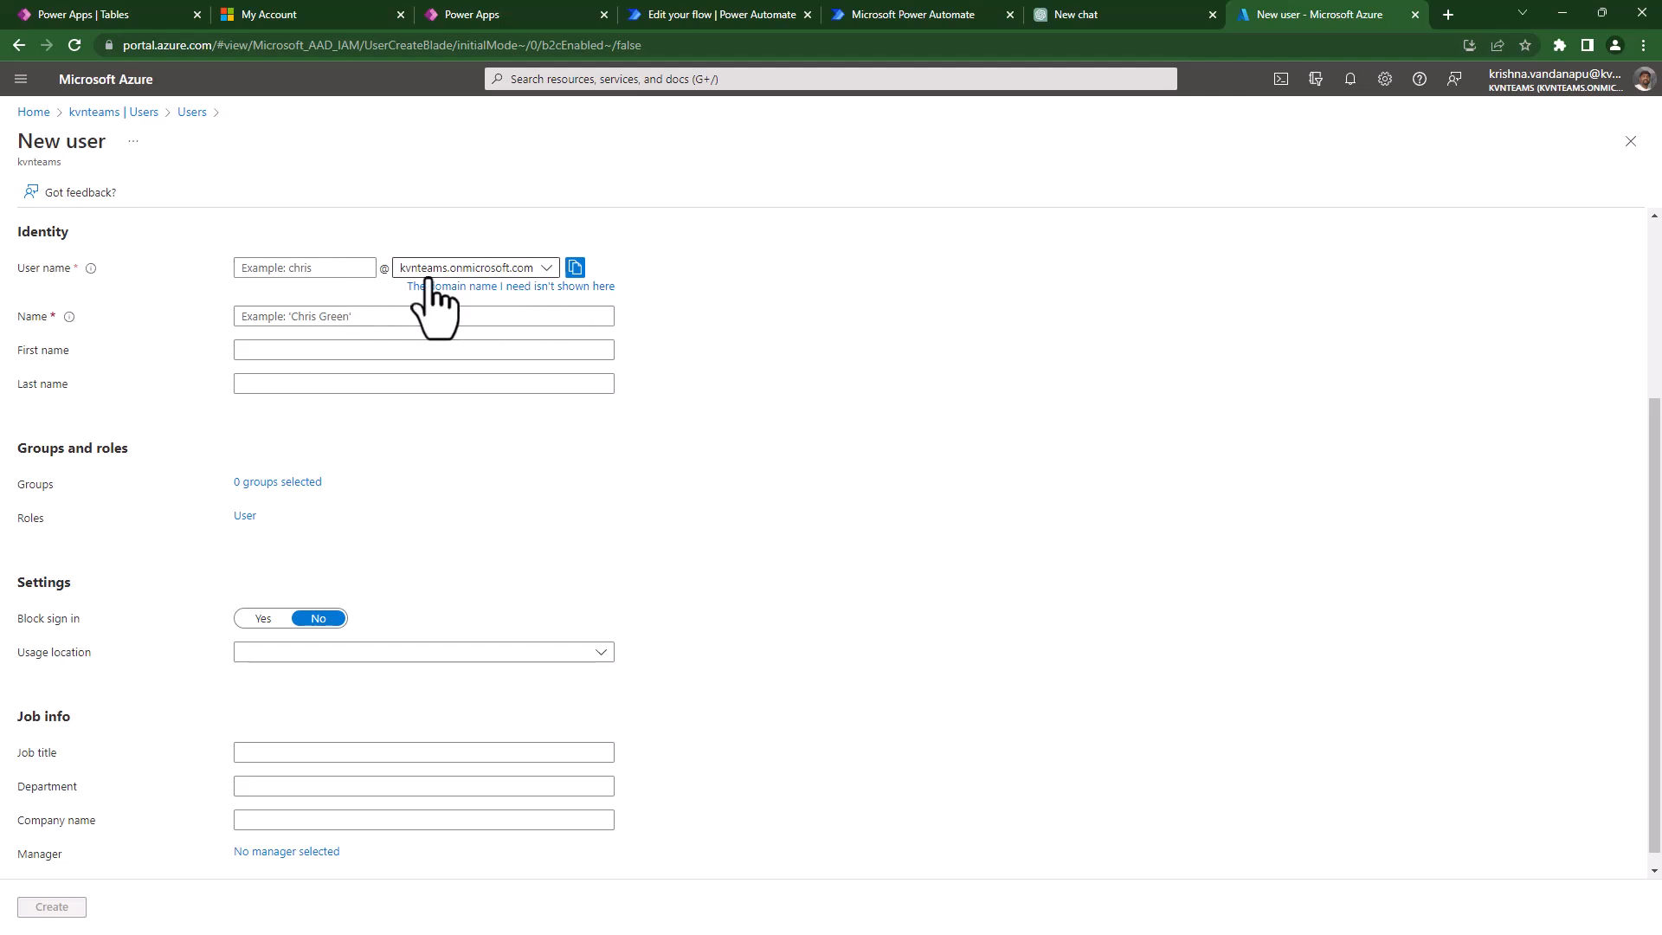
{"action": "left_click", "coordinate": [289, 270]}
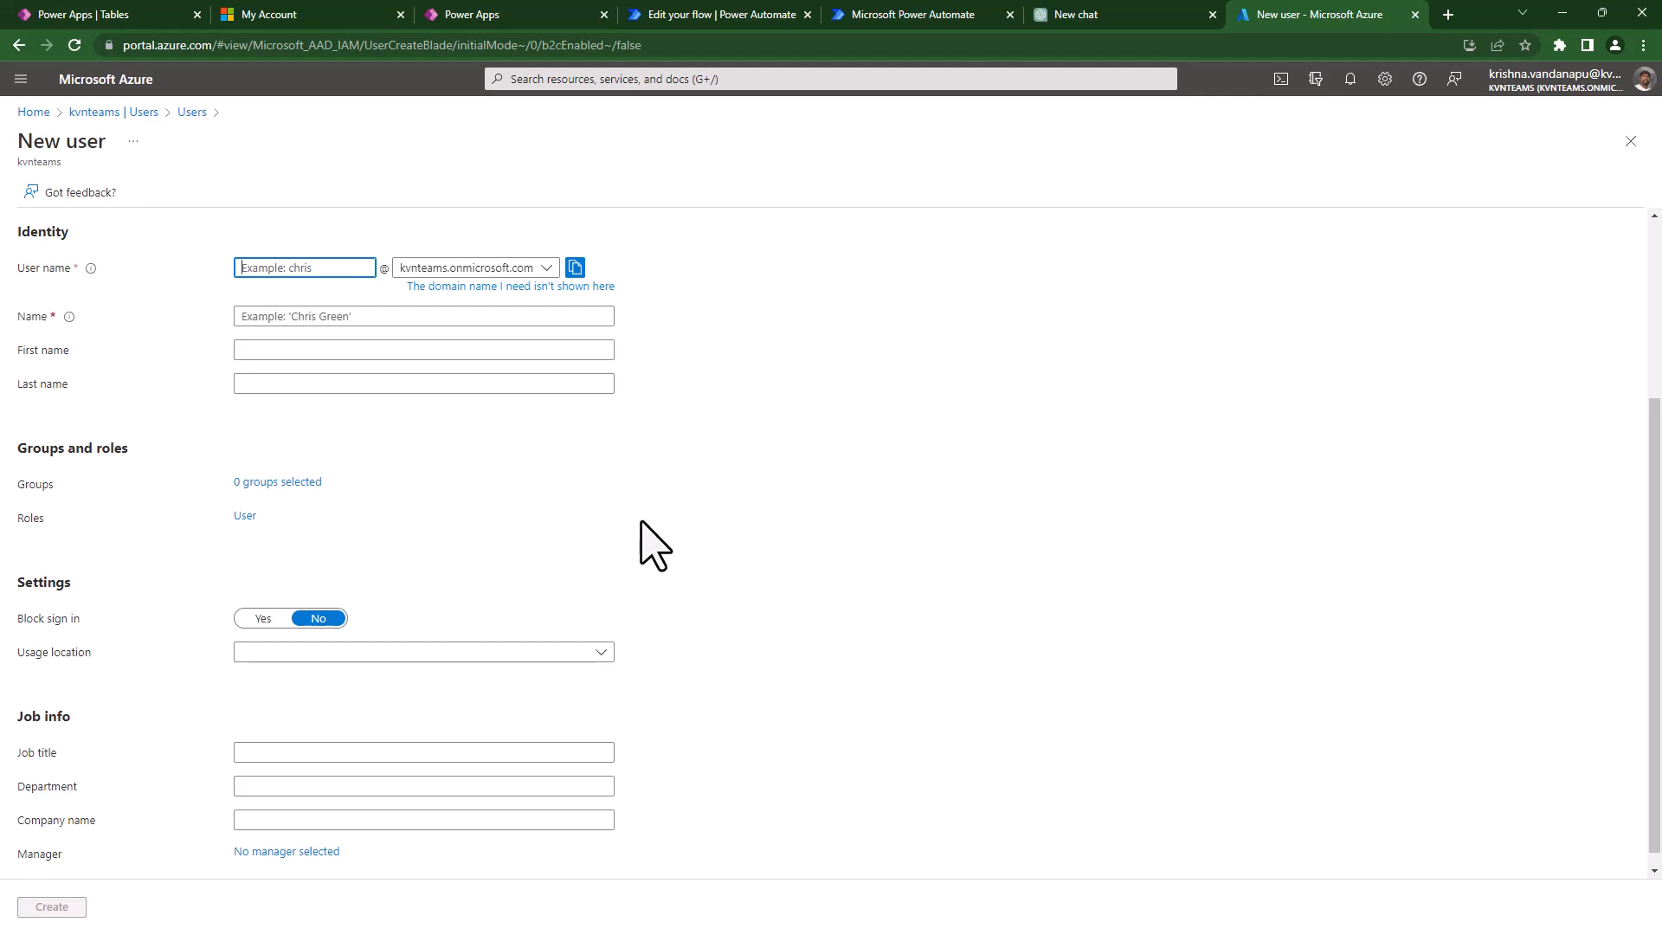
- Enter the new user's user principal name and display name
{"action": "type", "text": "palla"}
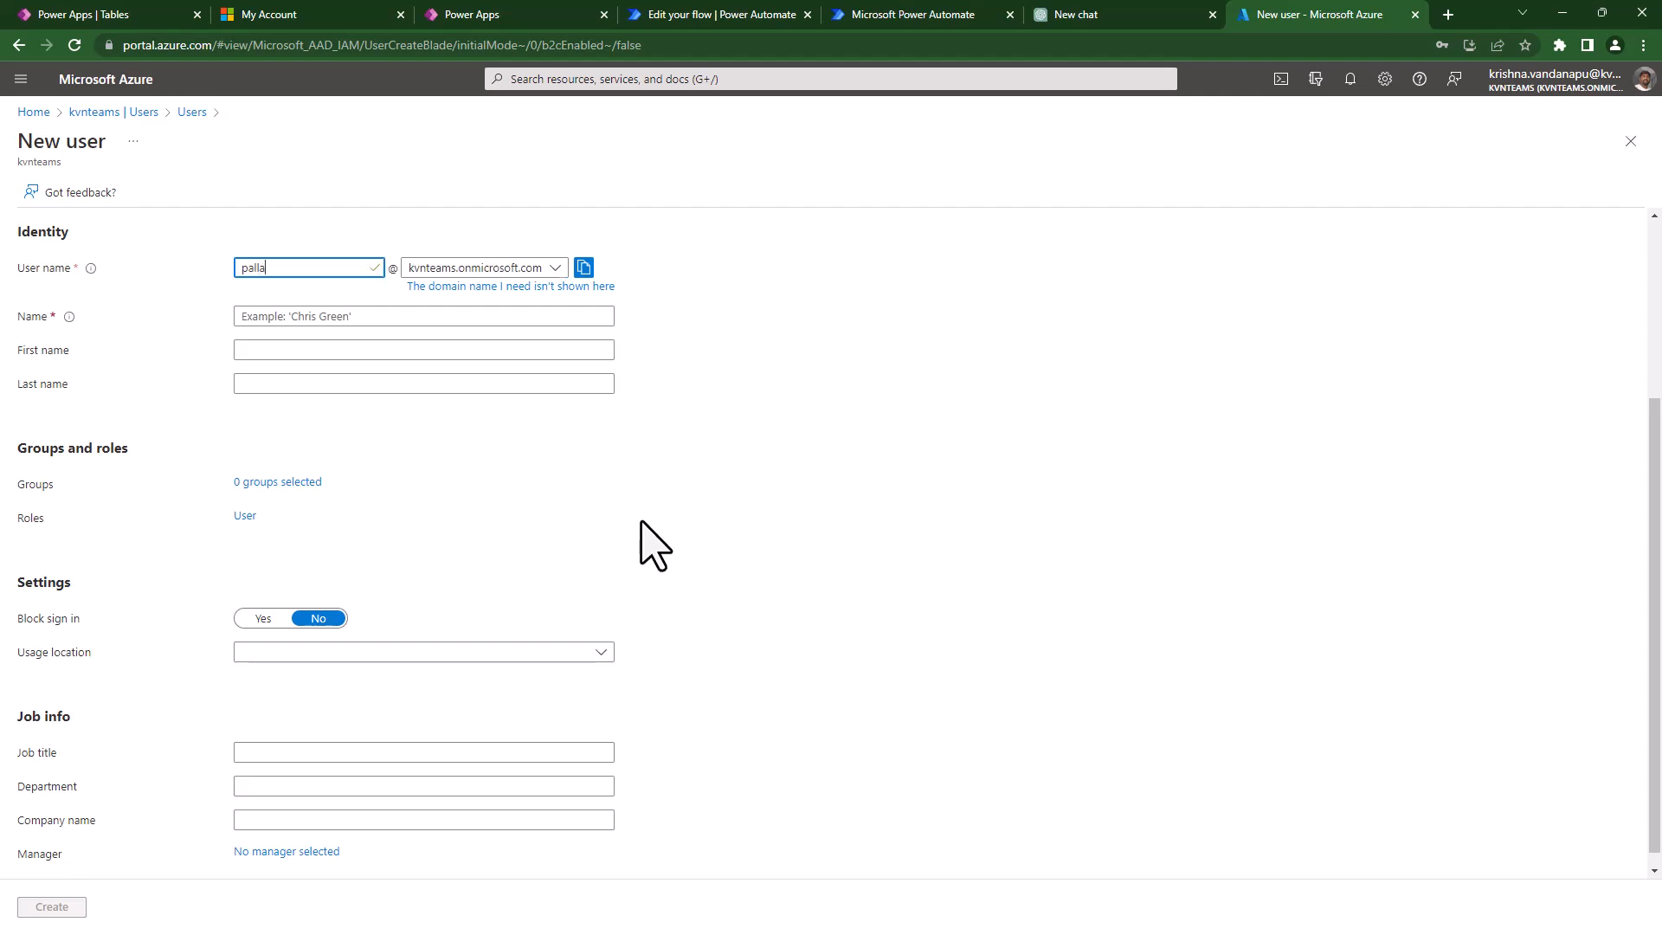
{"action": "type", "text": "vi"}
{"action": "key", "text": "Home"}
{"action": "type", "text": "IS"}
{"action": "left_click", "coordinate": [443, 318]}
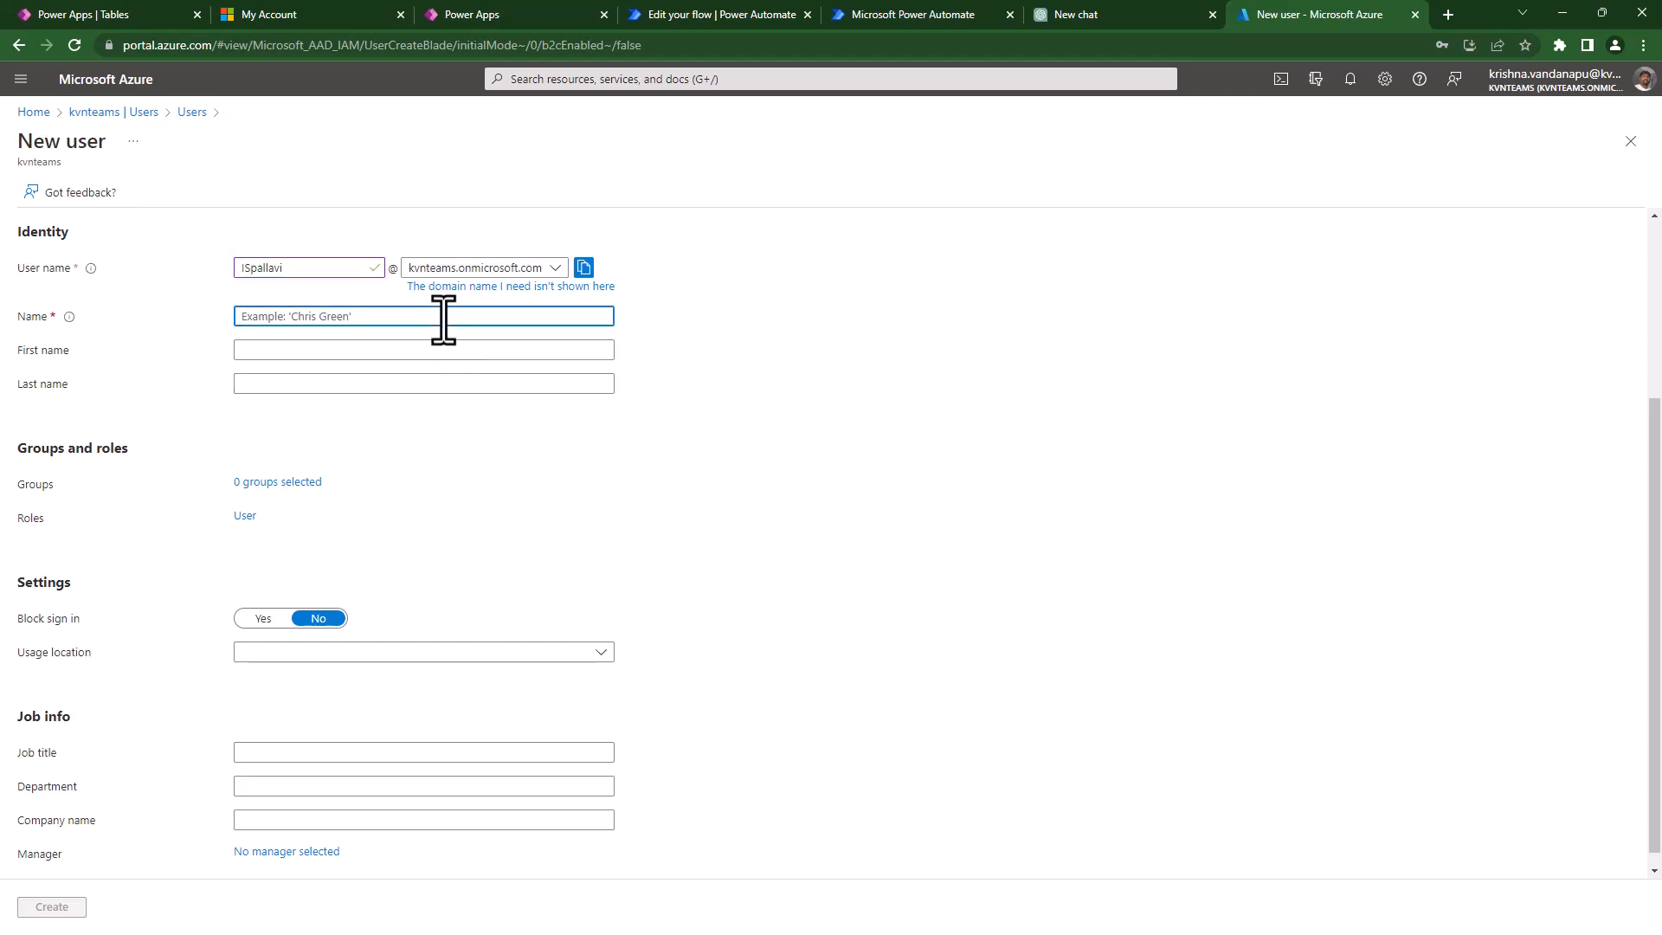
{"action": "type", "text": "Pall"}
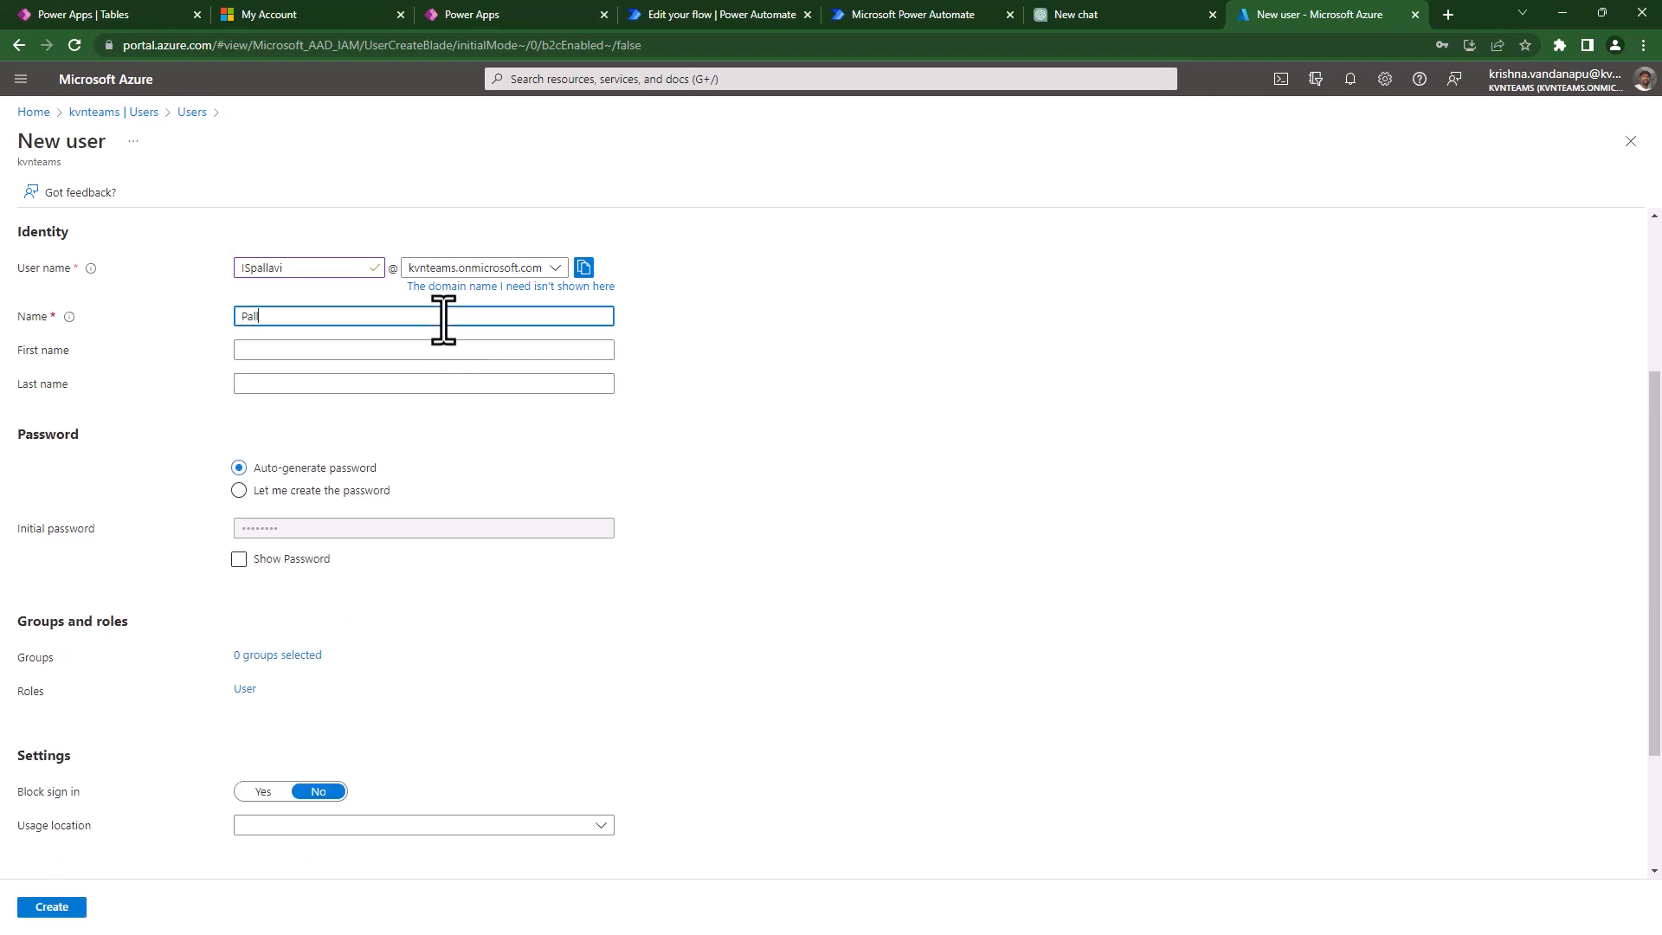
{"action": "type", "text": "avi IS"}
- Fill in the user's first and last name and choose to create the password manually
{"action": "key", "text": "Tab"}
{"action": "type", "text": "Pallavi"}
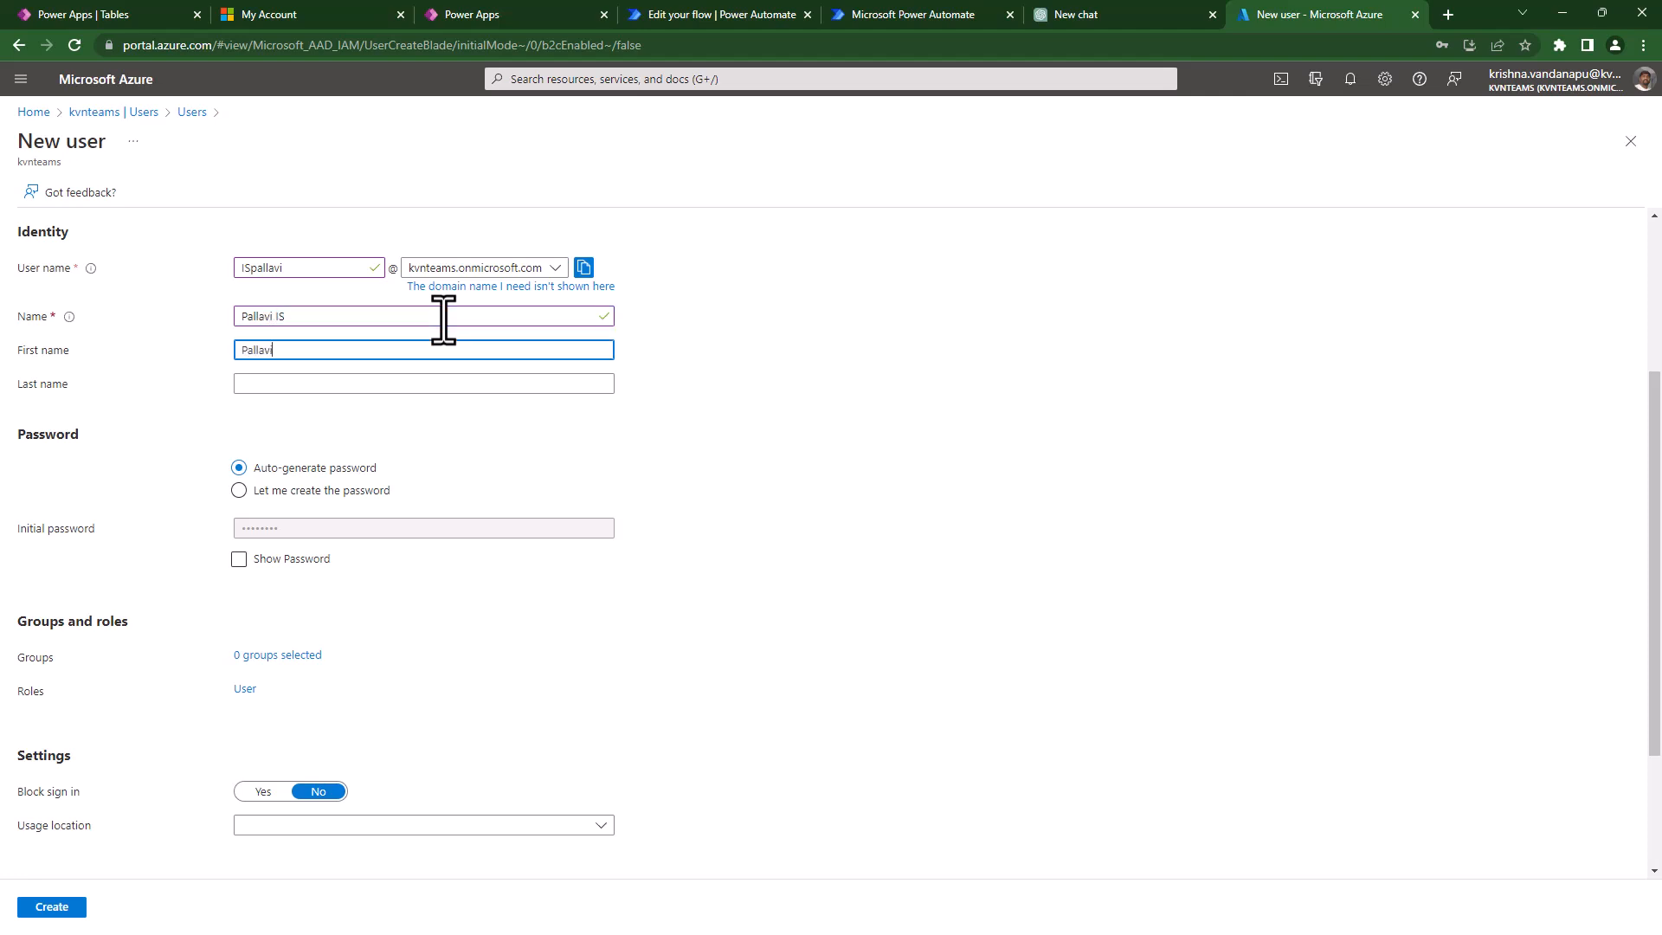
{"action": "key", "text": "Tab"}
{"action": "type", "text": "IS"}
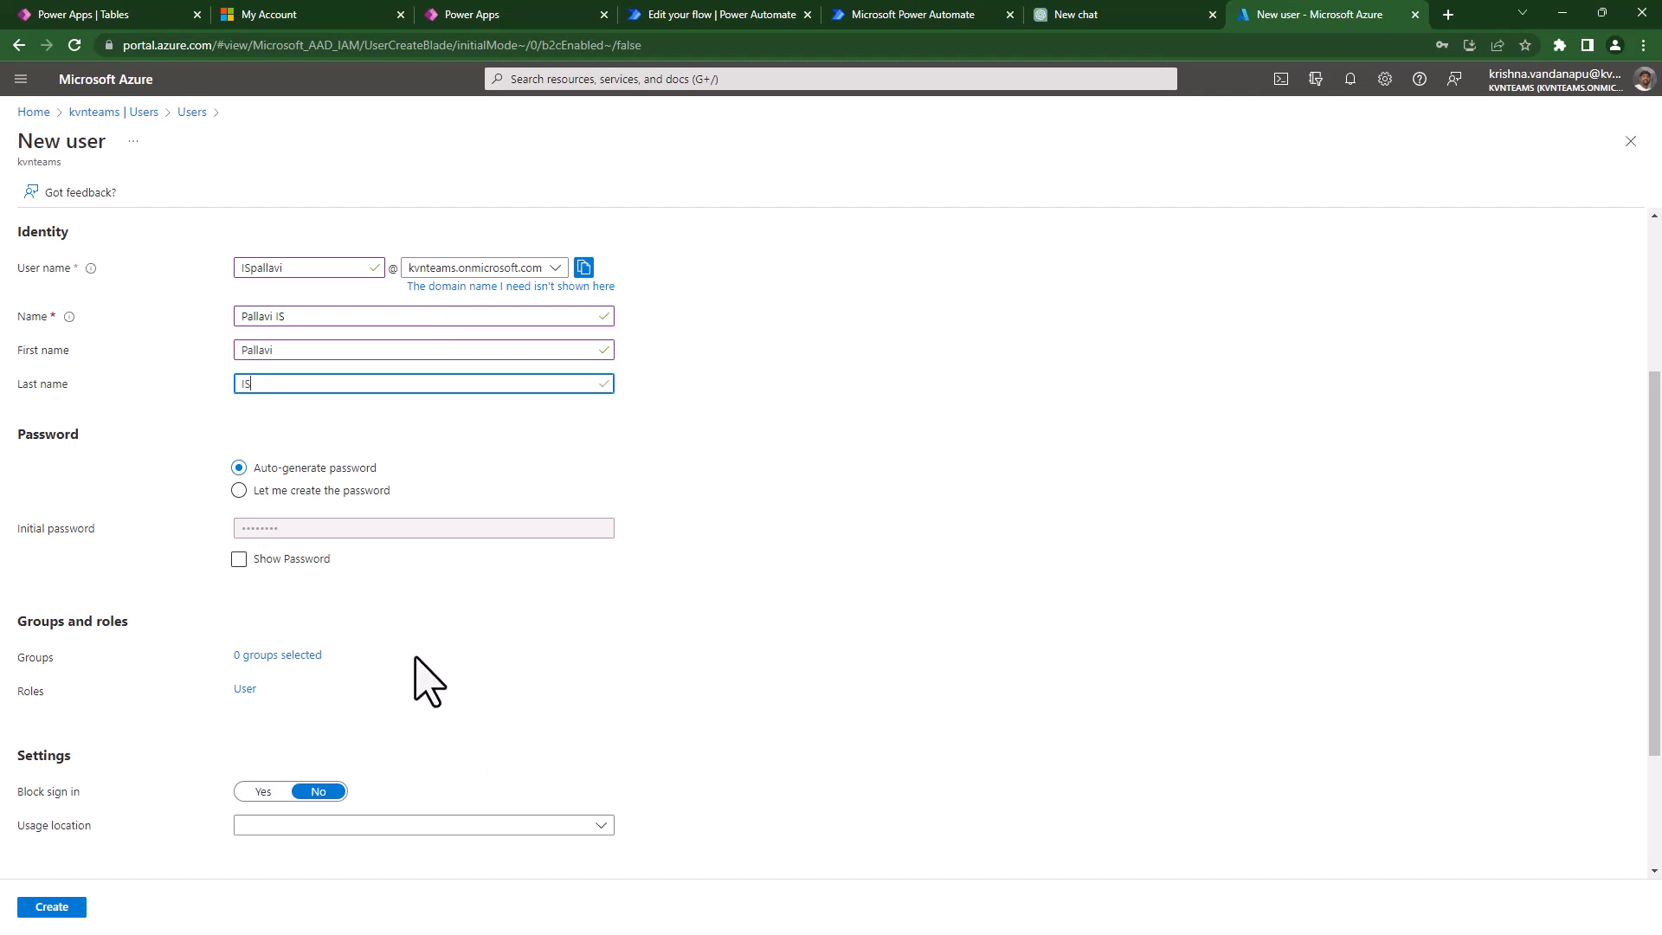
{"action": "left_click", "coordinate": [308, 490]}
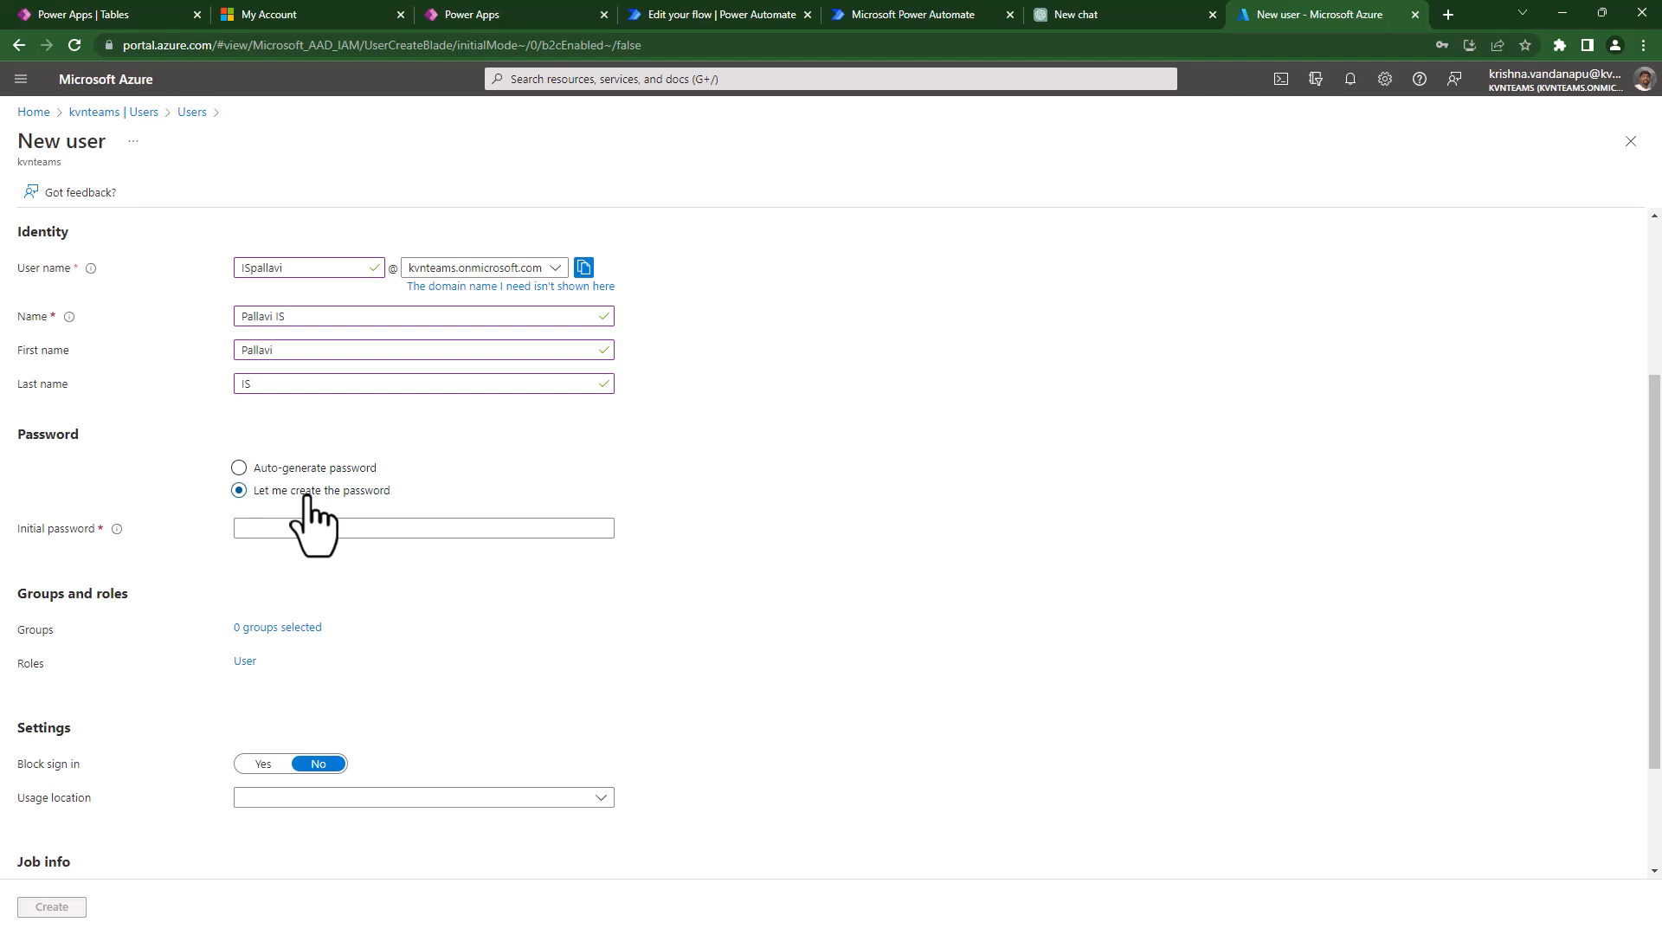
- Enter a custom initial password and set the usage location to United States
{"action": "left_click", "coordinate": [303, 530]}
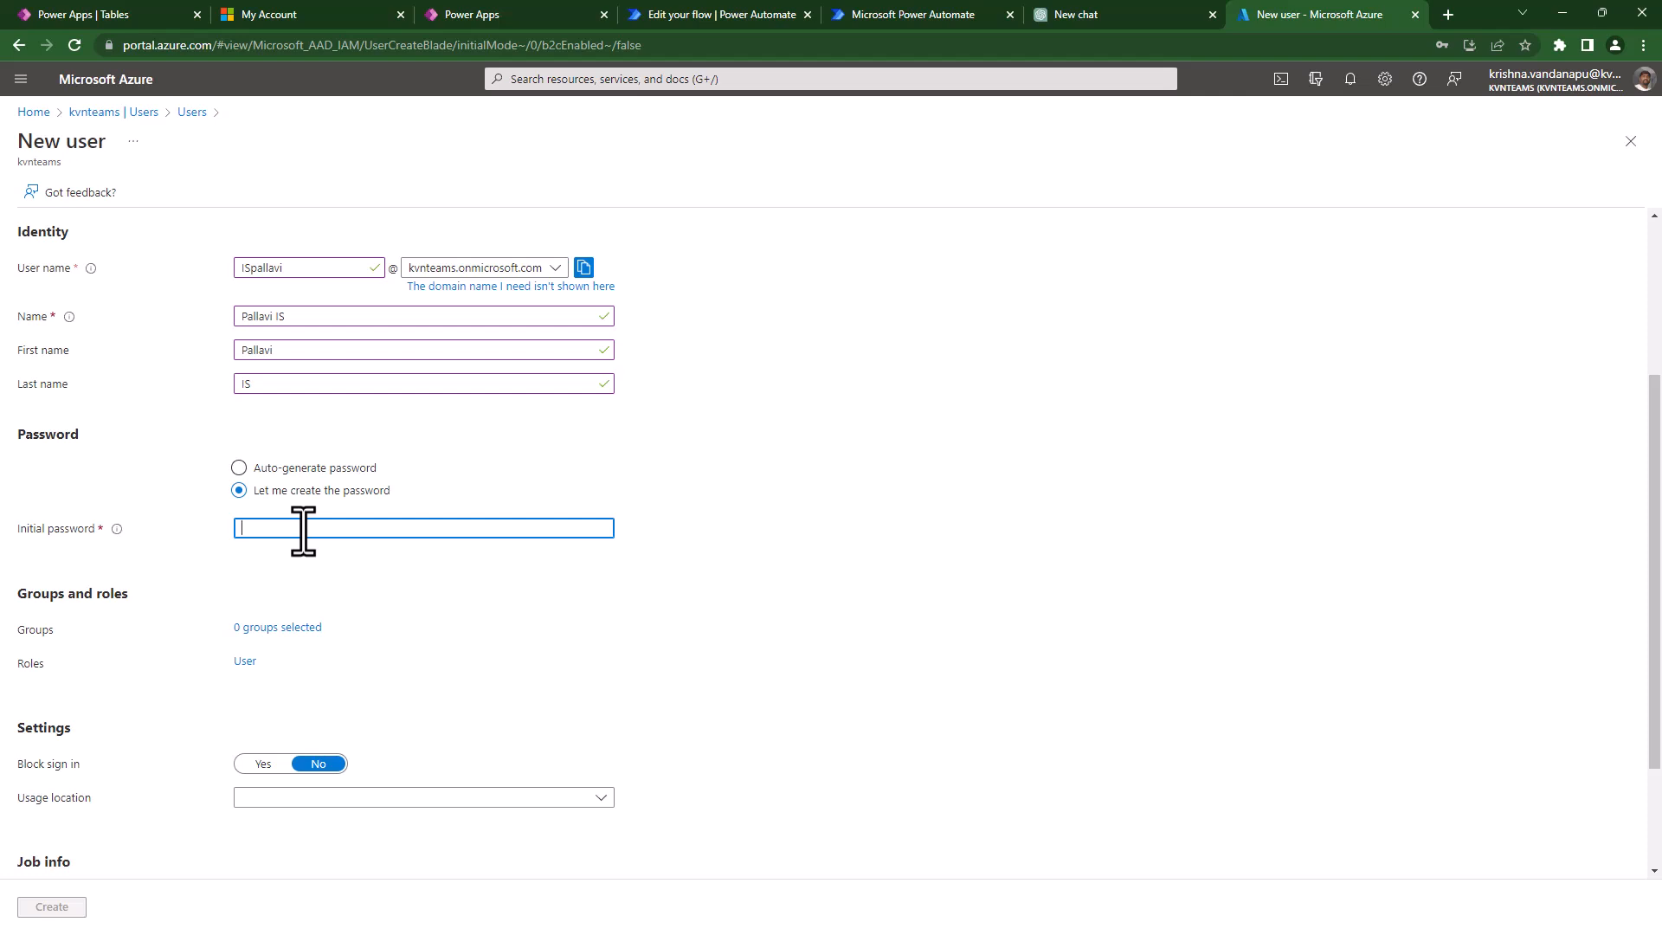
{"action": "type", "text": "•••••••"}
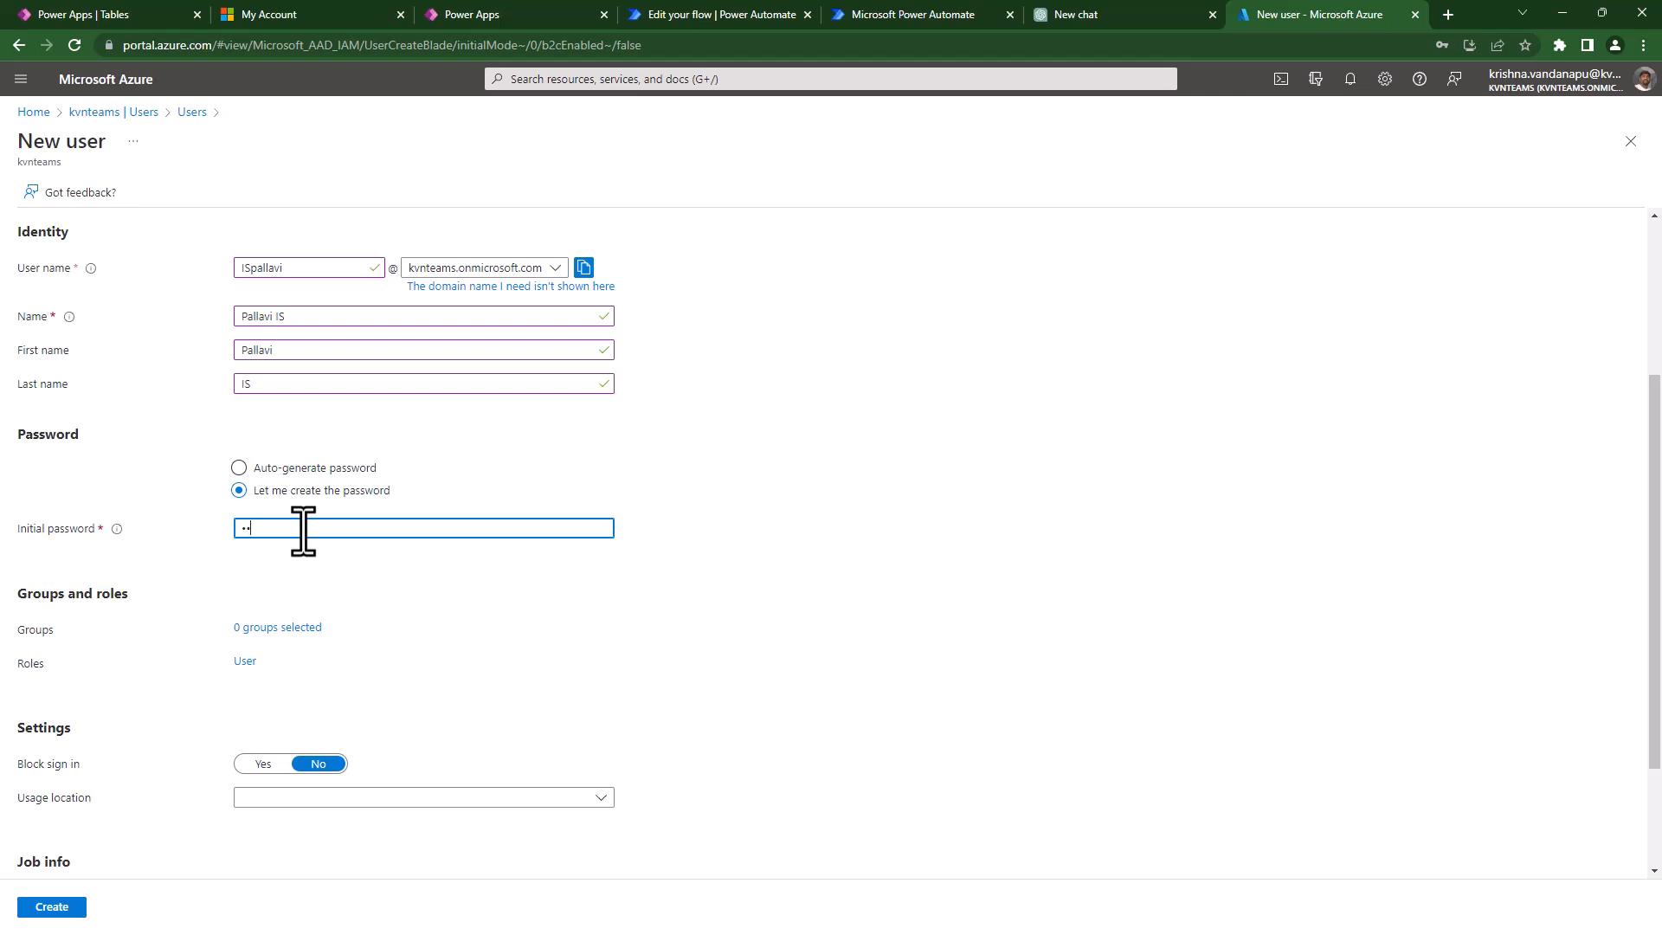
{"action": "type", "text": "•••••••"}
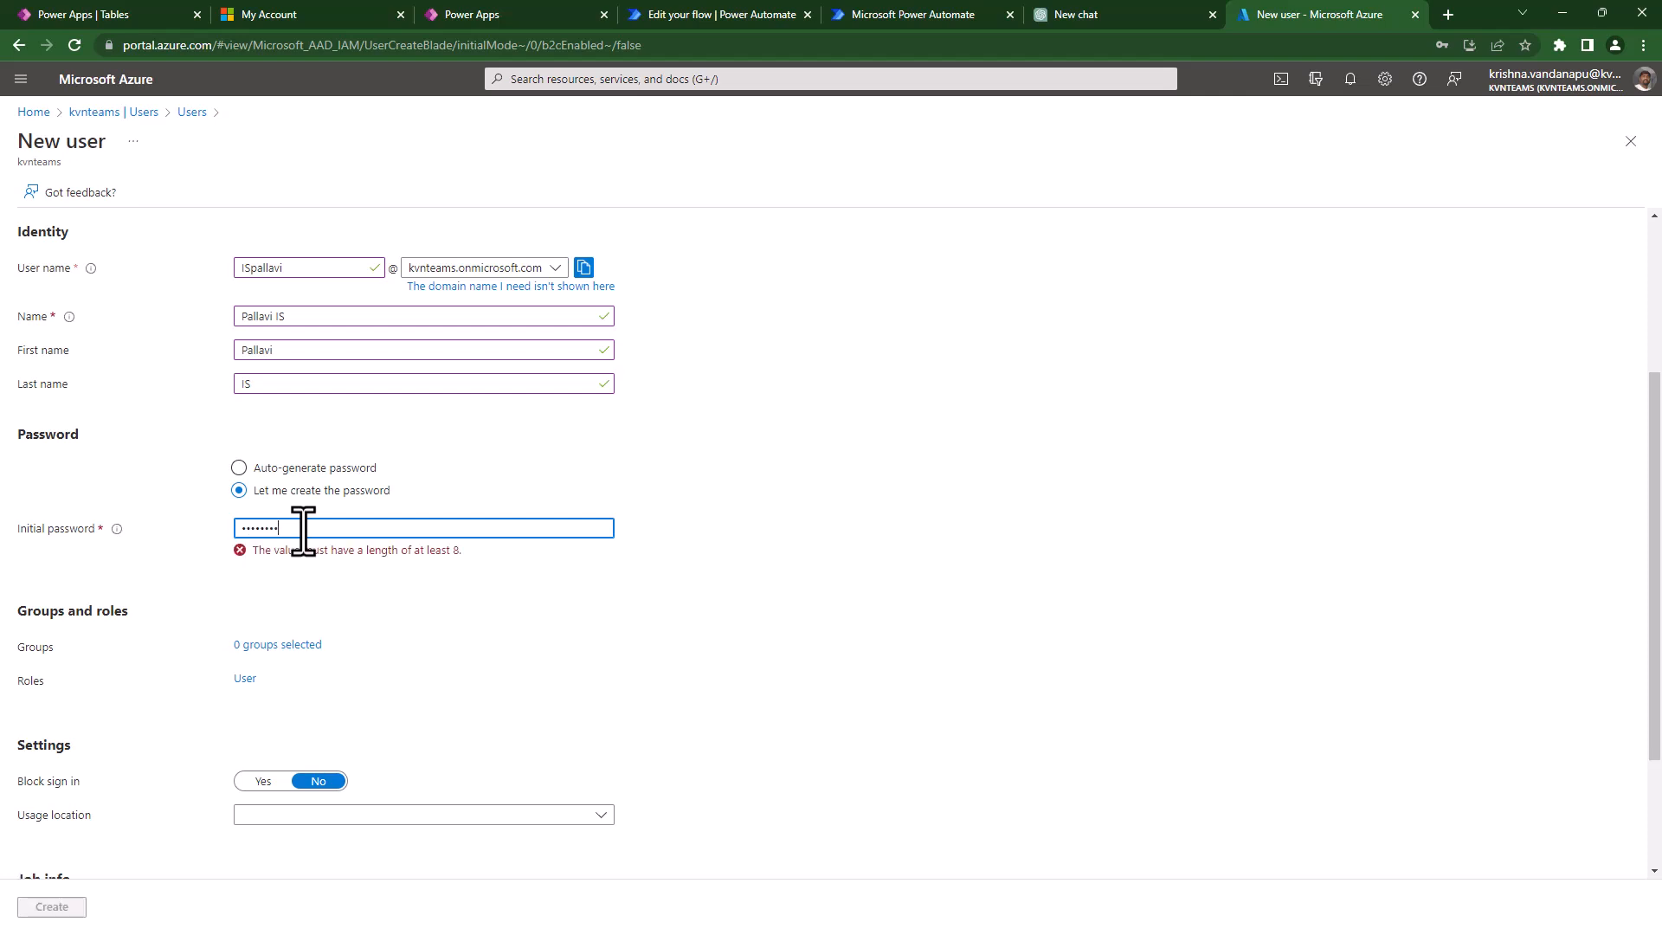
{"action": "type", "text": "•"}
{"action": "left_click", "coordinate": [306, 801]}
{"action": "type", "text": "u"}
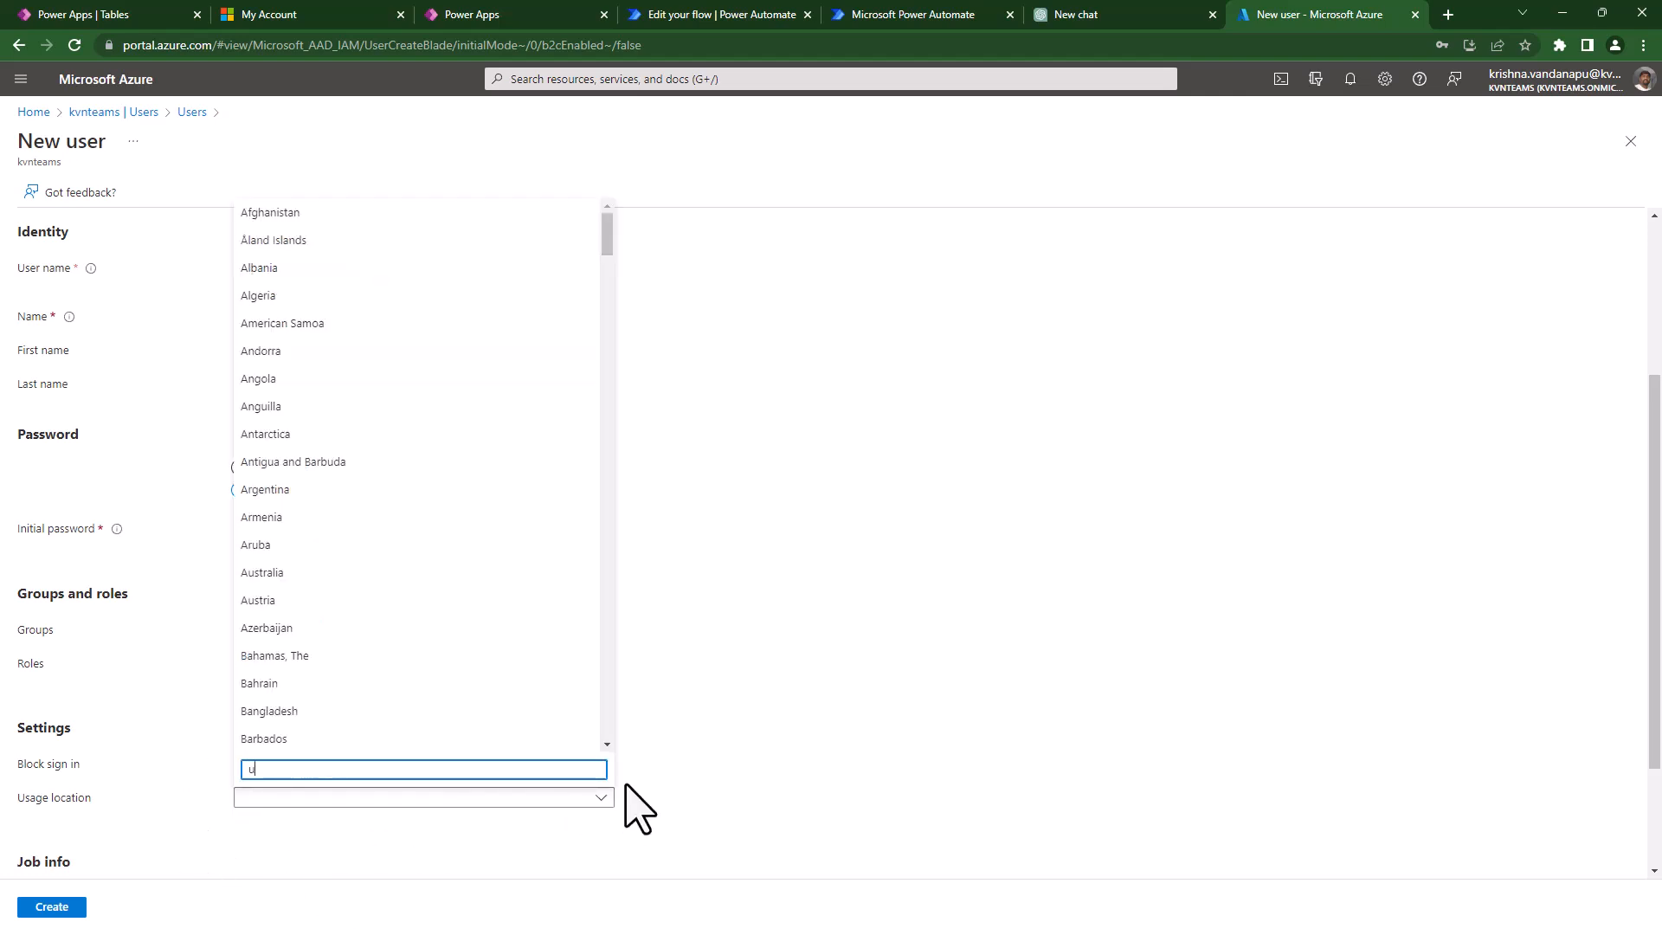
{"action": "type", "text": "ni"}
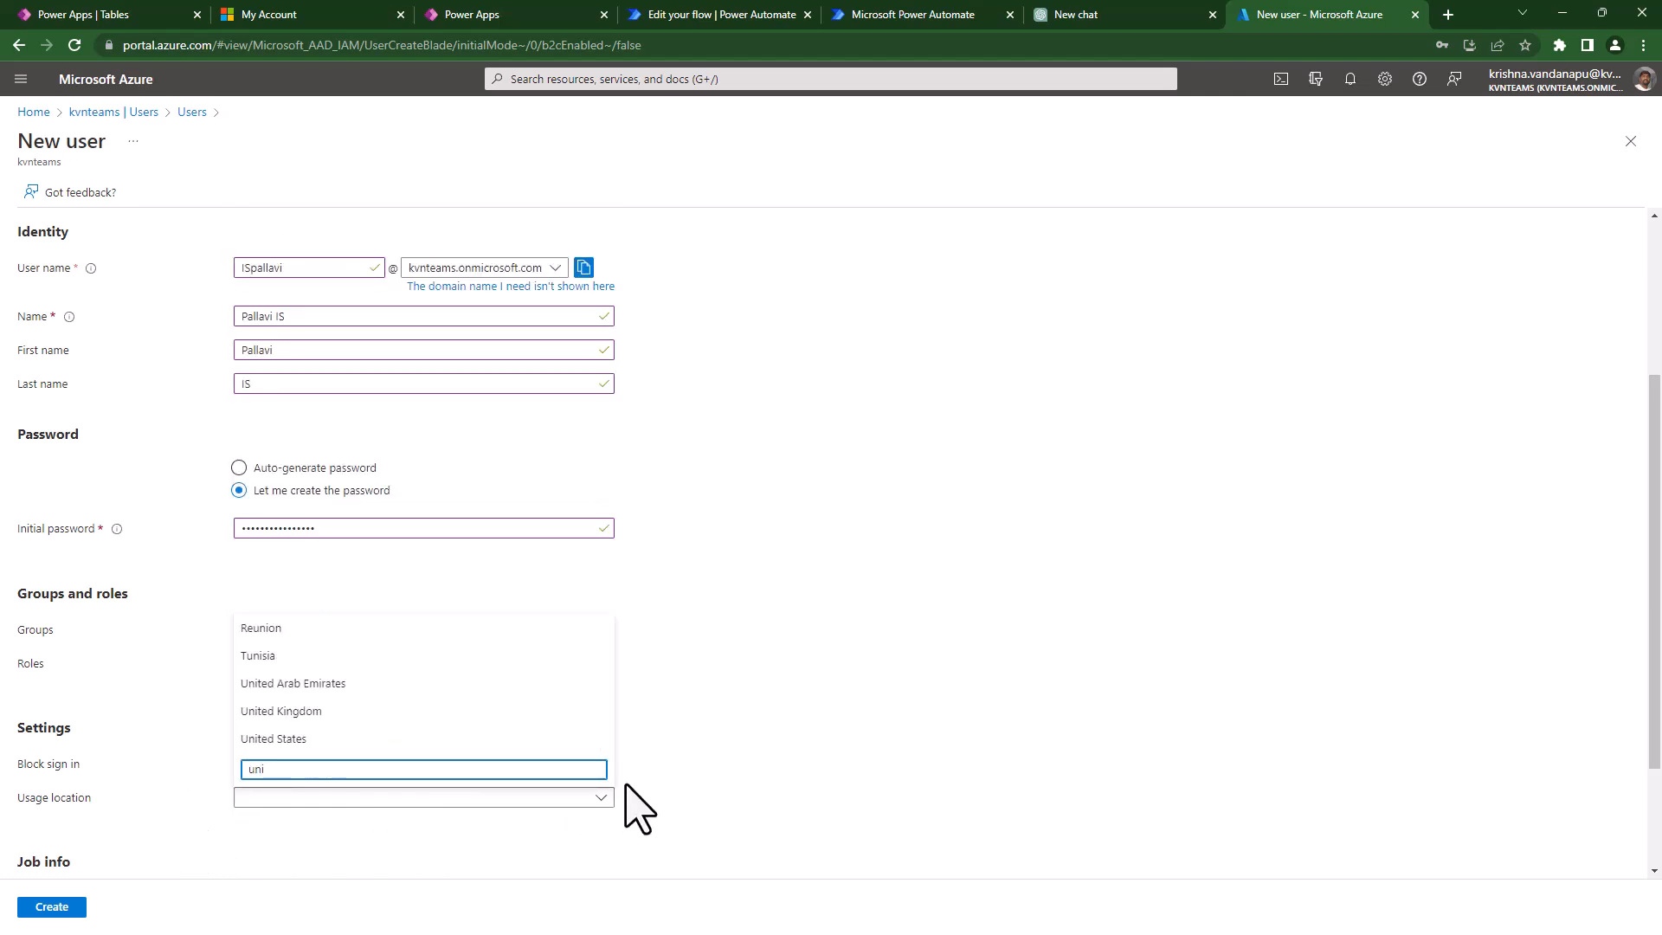
{"action": "left_click", "coordinate": [282, 740]}
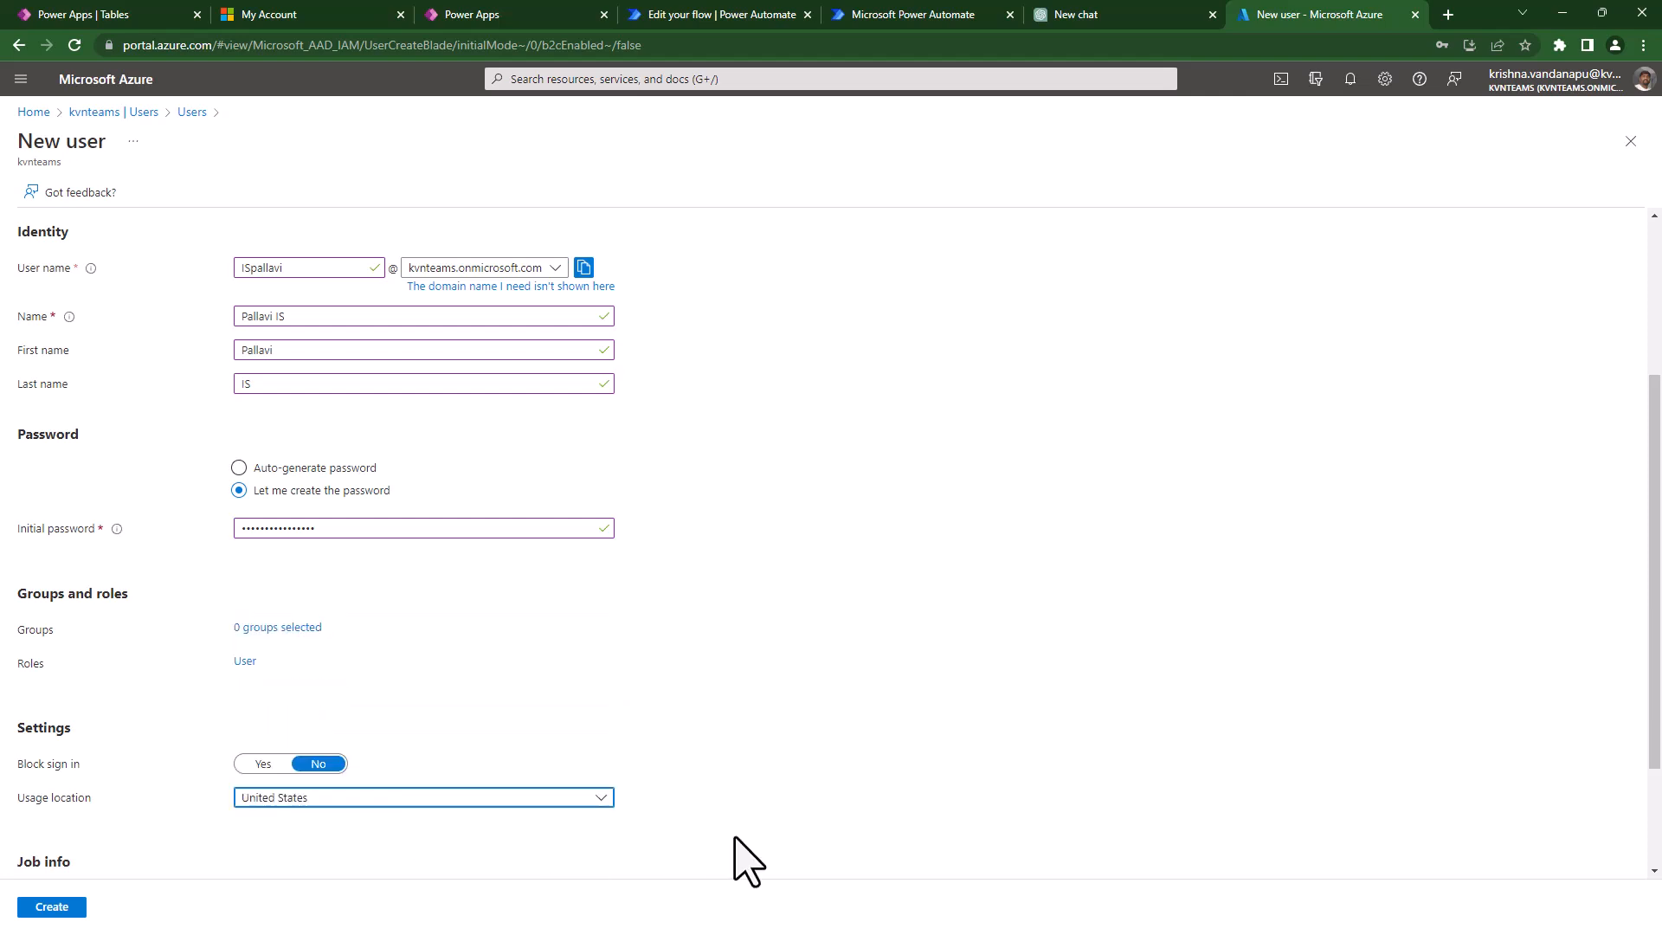
- Set job title HOD, department IT and company Gayatri Vidhyaparishad, then create the user
{"action": "scroll", "coordinate": [740, 861], "scroll_direction": "down", "scroll_amount": 2}
{"action": "left_click", "coordinate": [276, 741]}
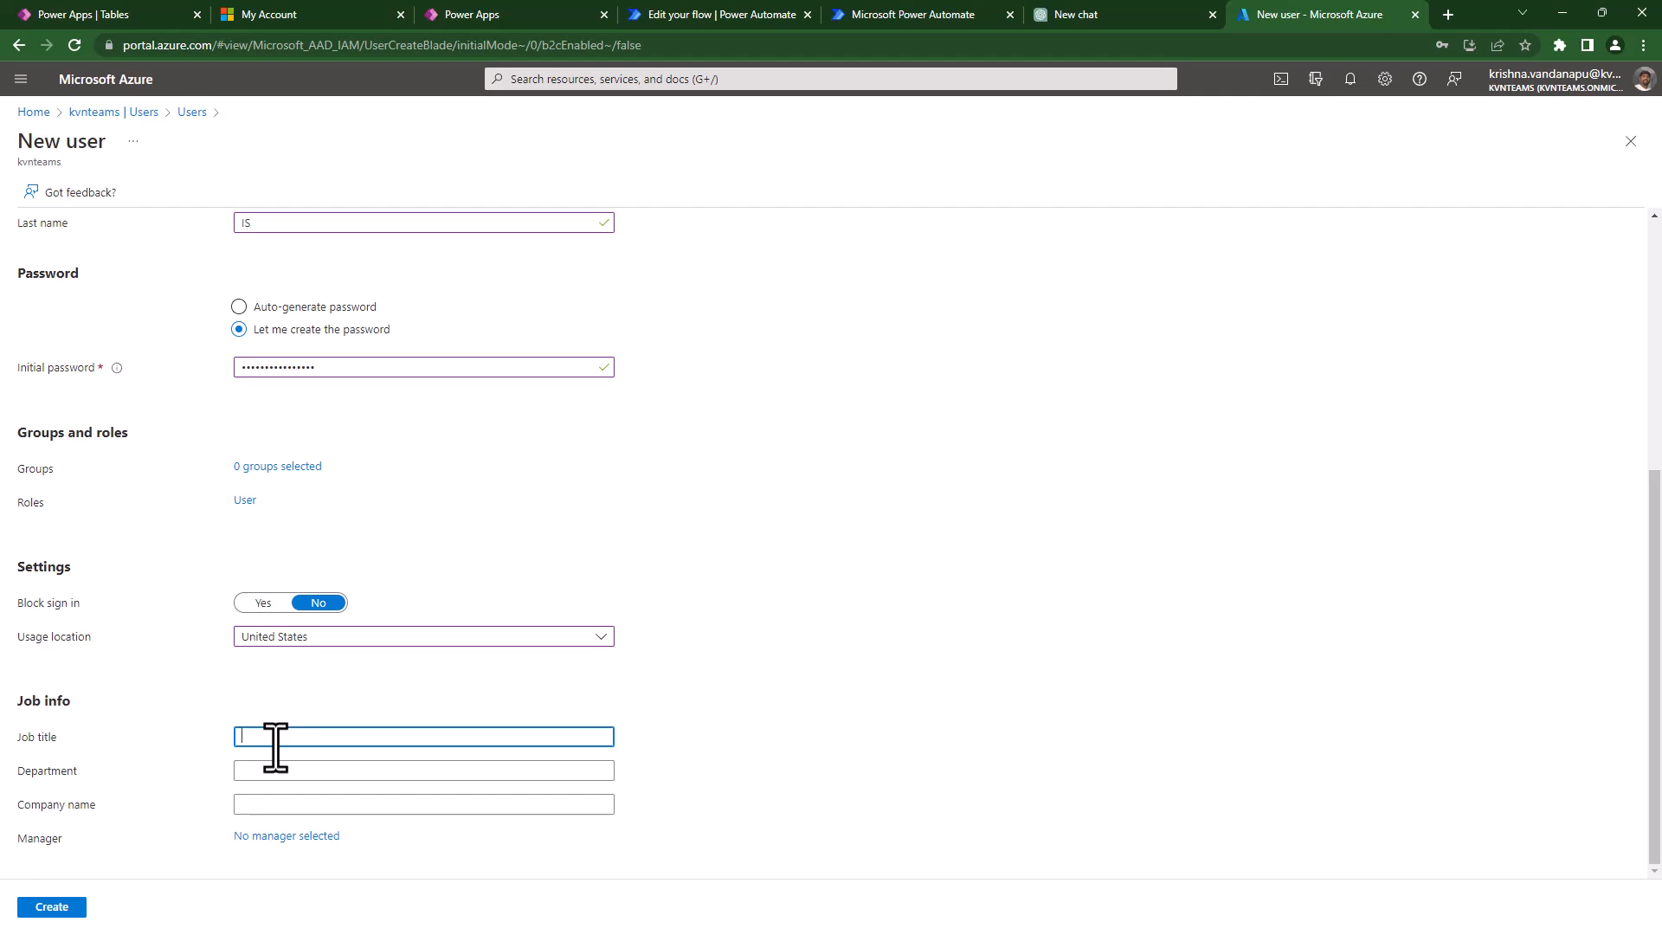
{"action": "type", "text": "HOD"}
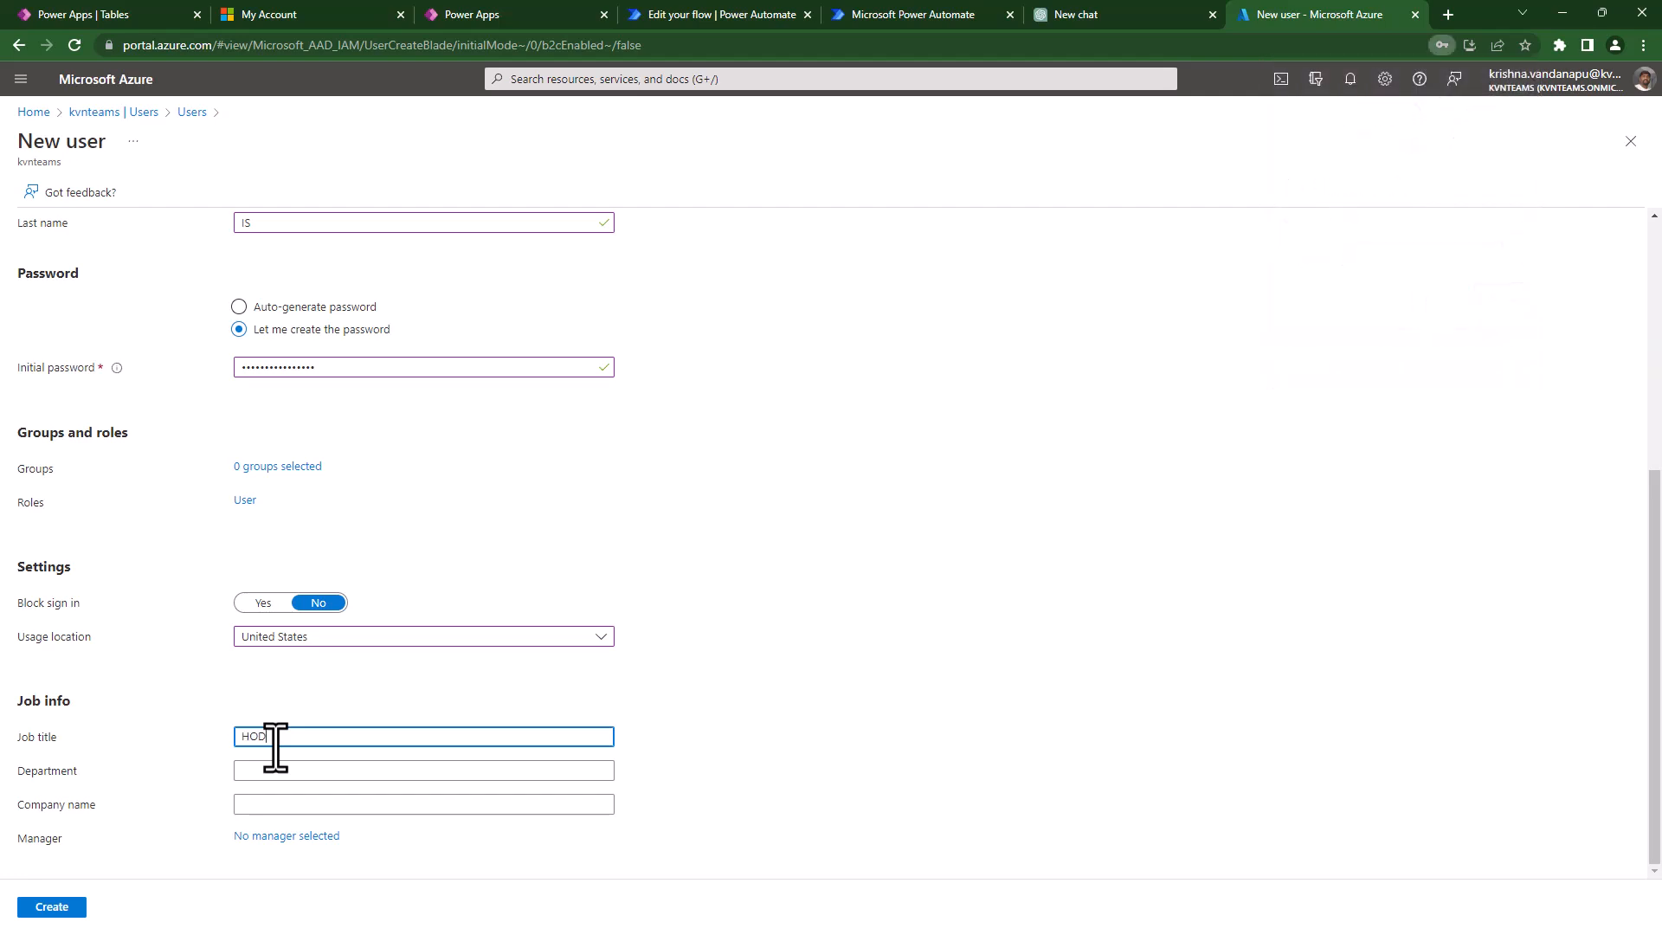
{"action": "key", "text": "Tab"}
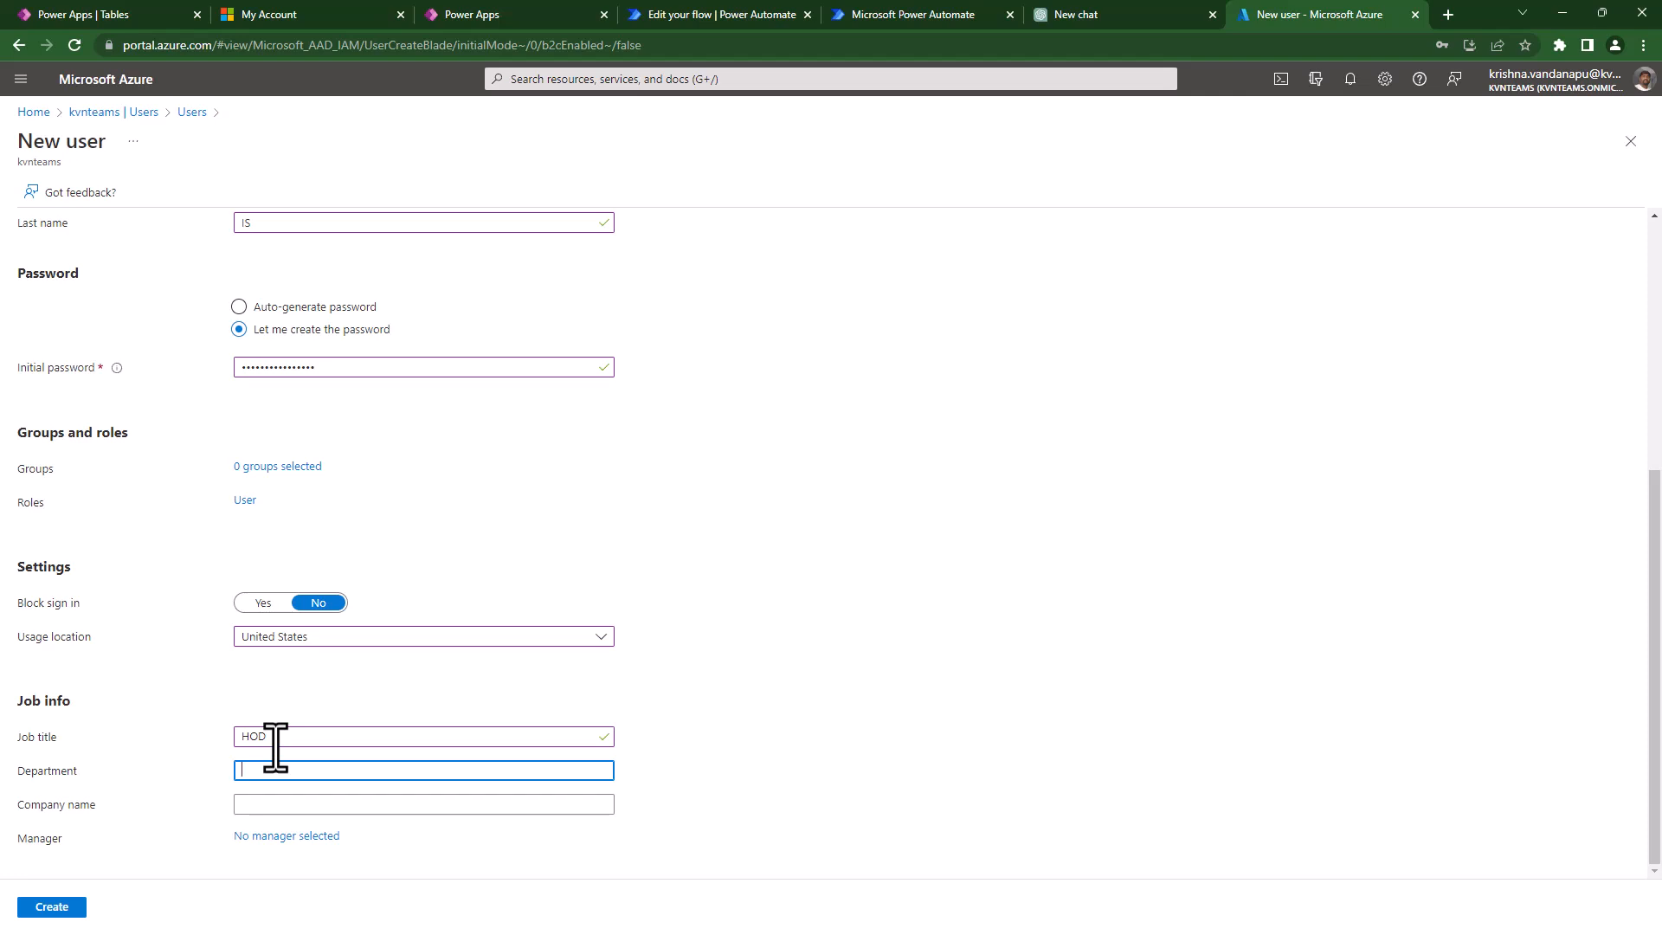
{"action": "key", "text": "Tab"}
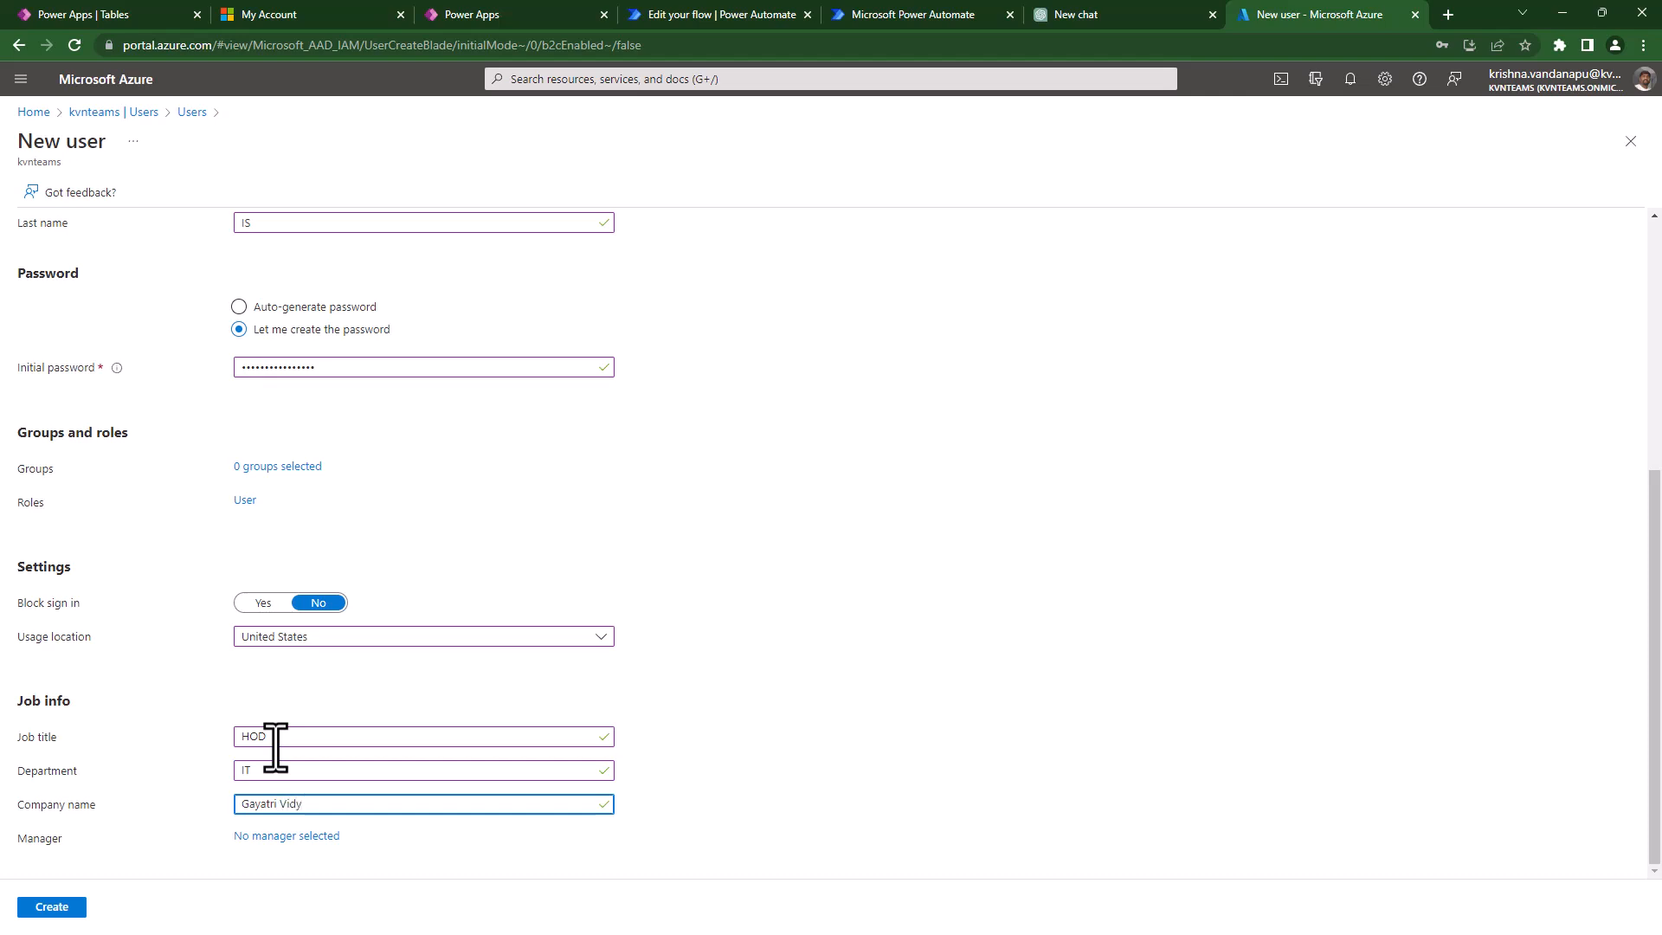
{"action": "type", "text": "Gayatri Vidhyaparishad"}
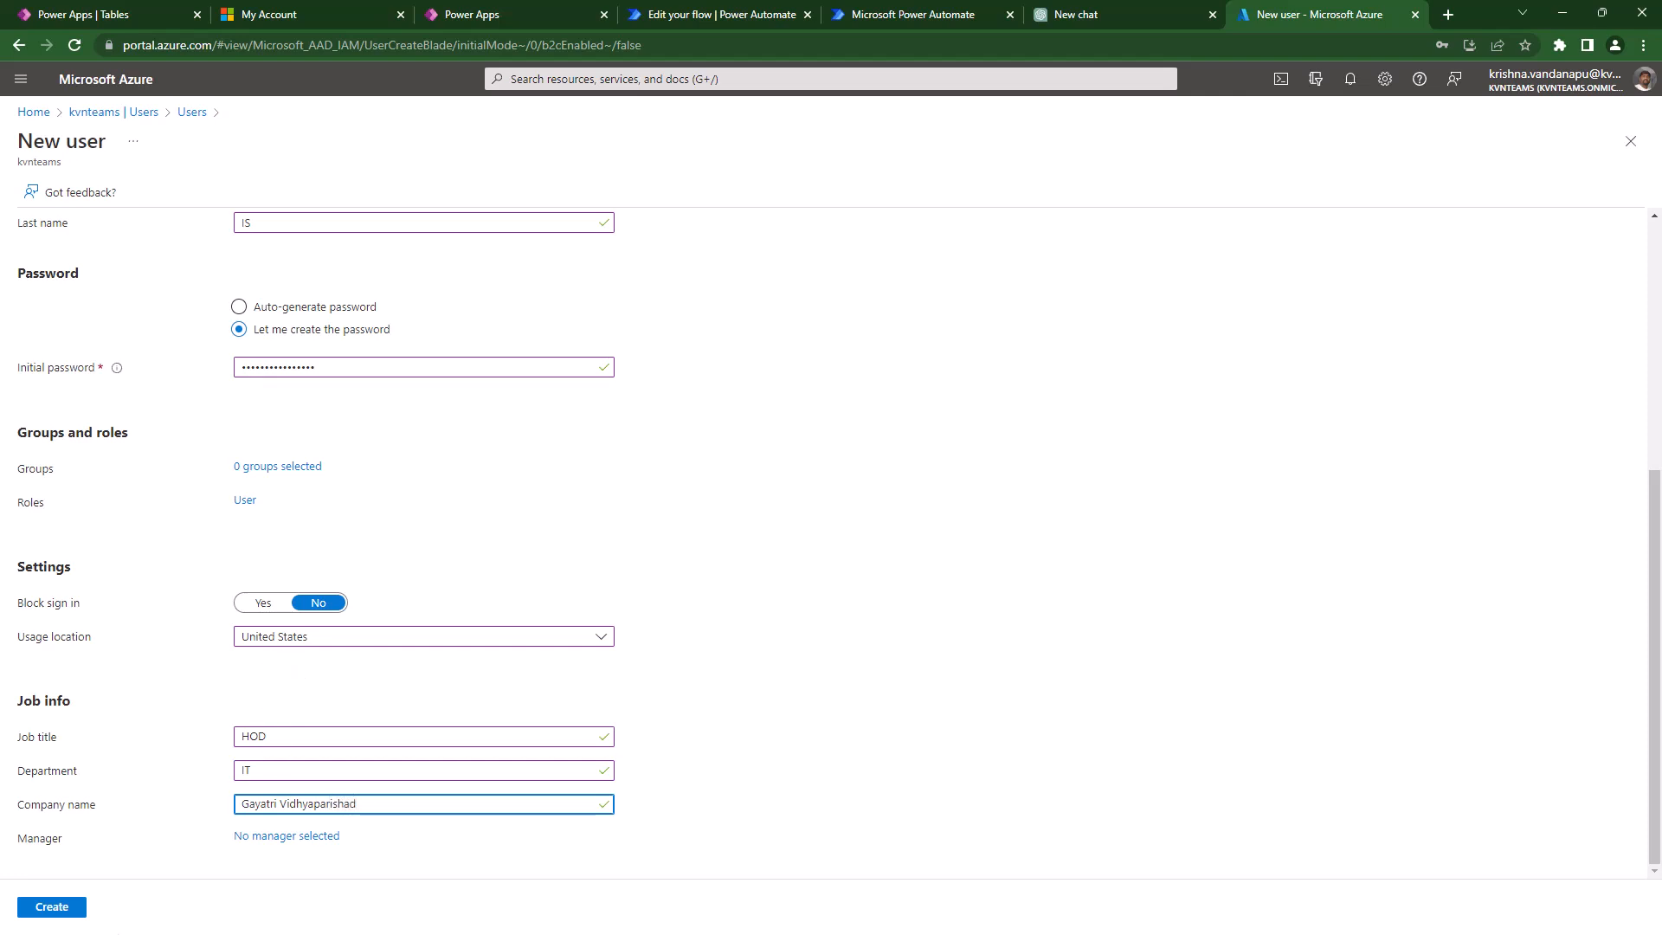
{"action": "left_click", "coordinate": [54, 919]}
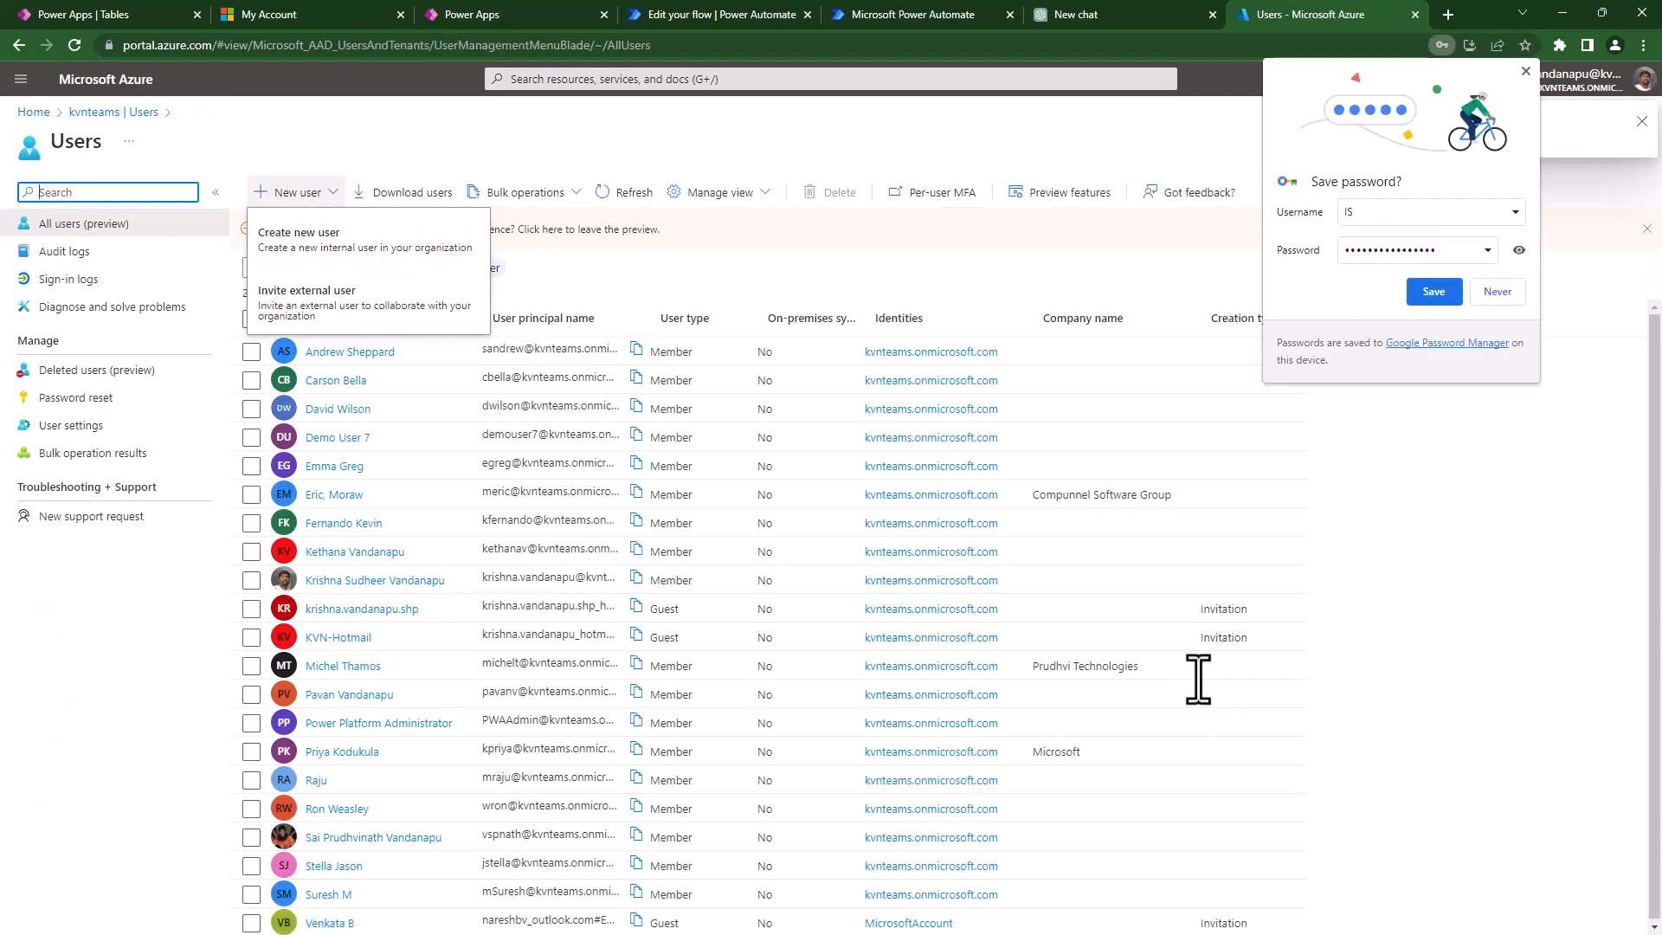
- Refresh the users list, switch to the legacy view and search 'pa' to find the new user
{"action": "left_click", "coordinate": [1526, 71]}
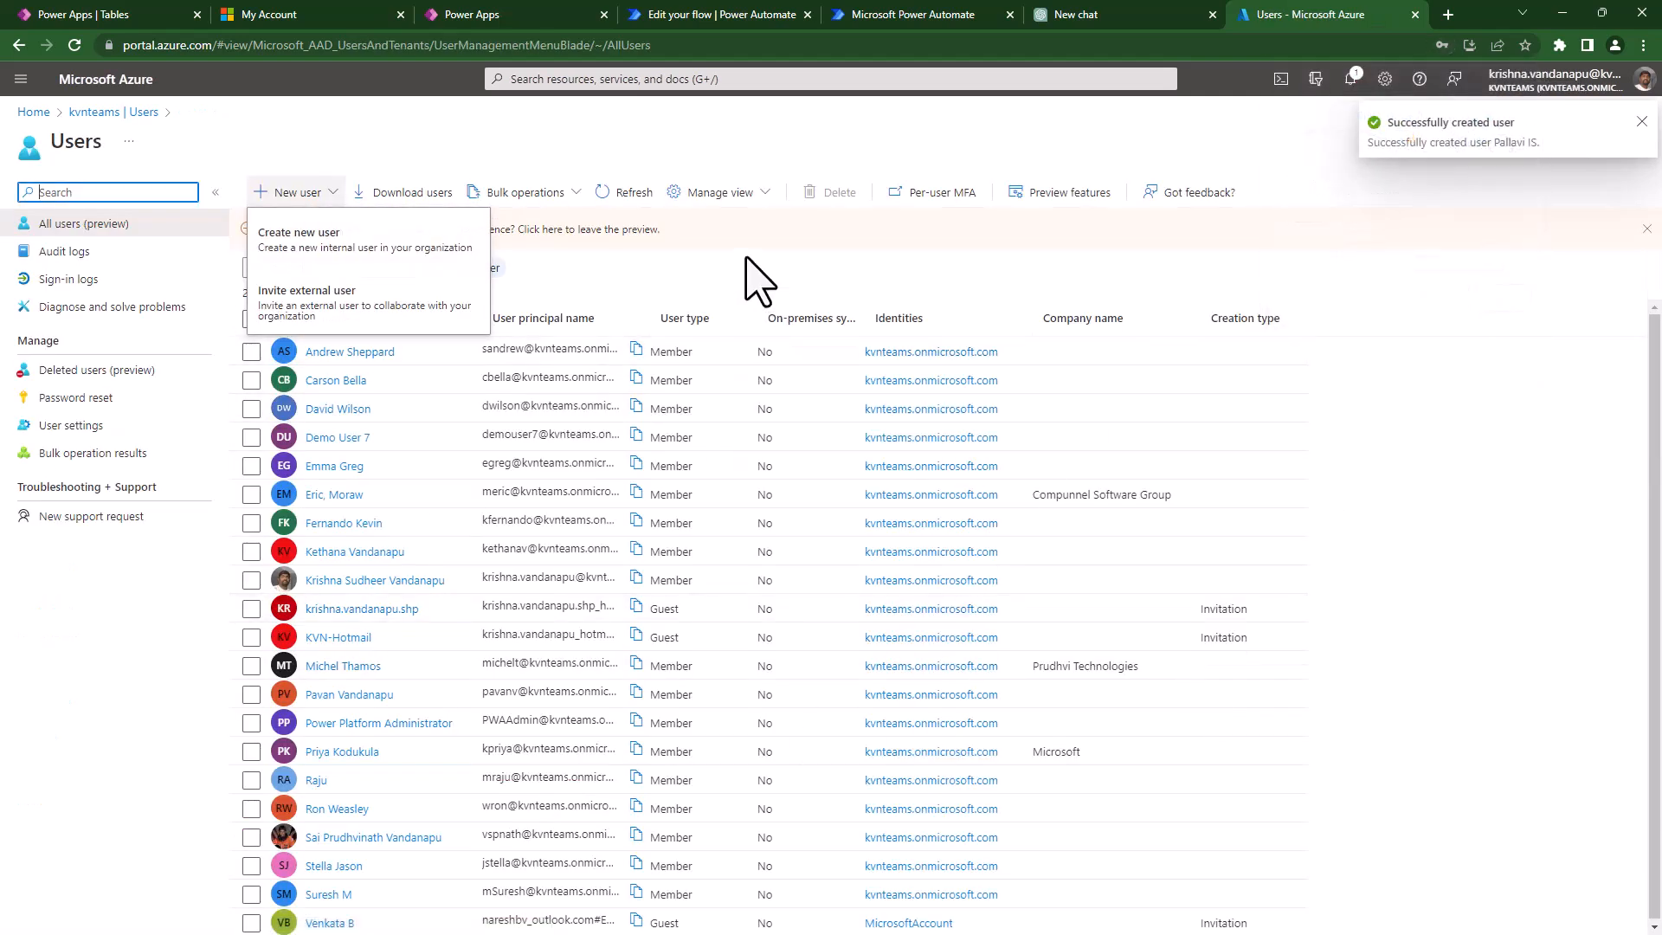
{"action": "left_click", "coordinate": [752, 290]}
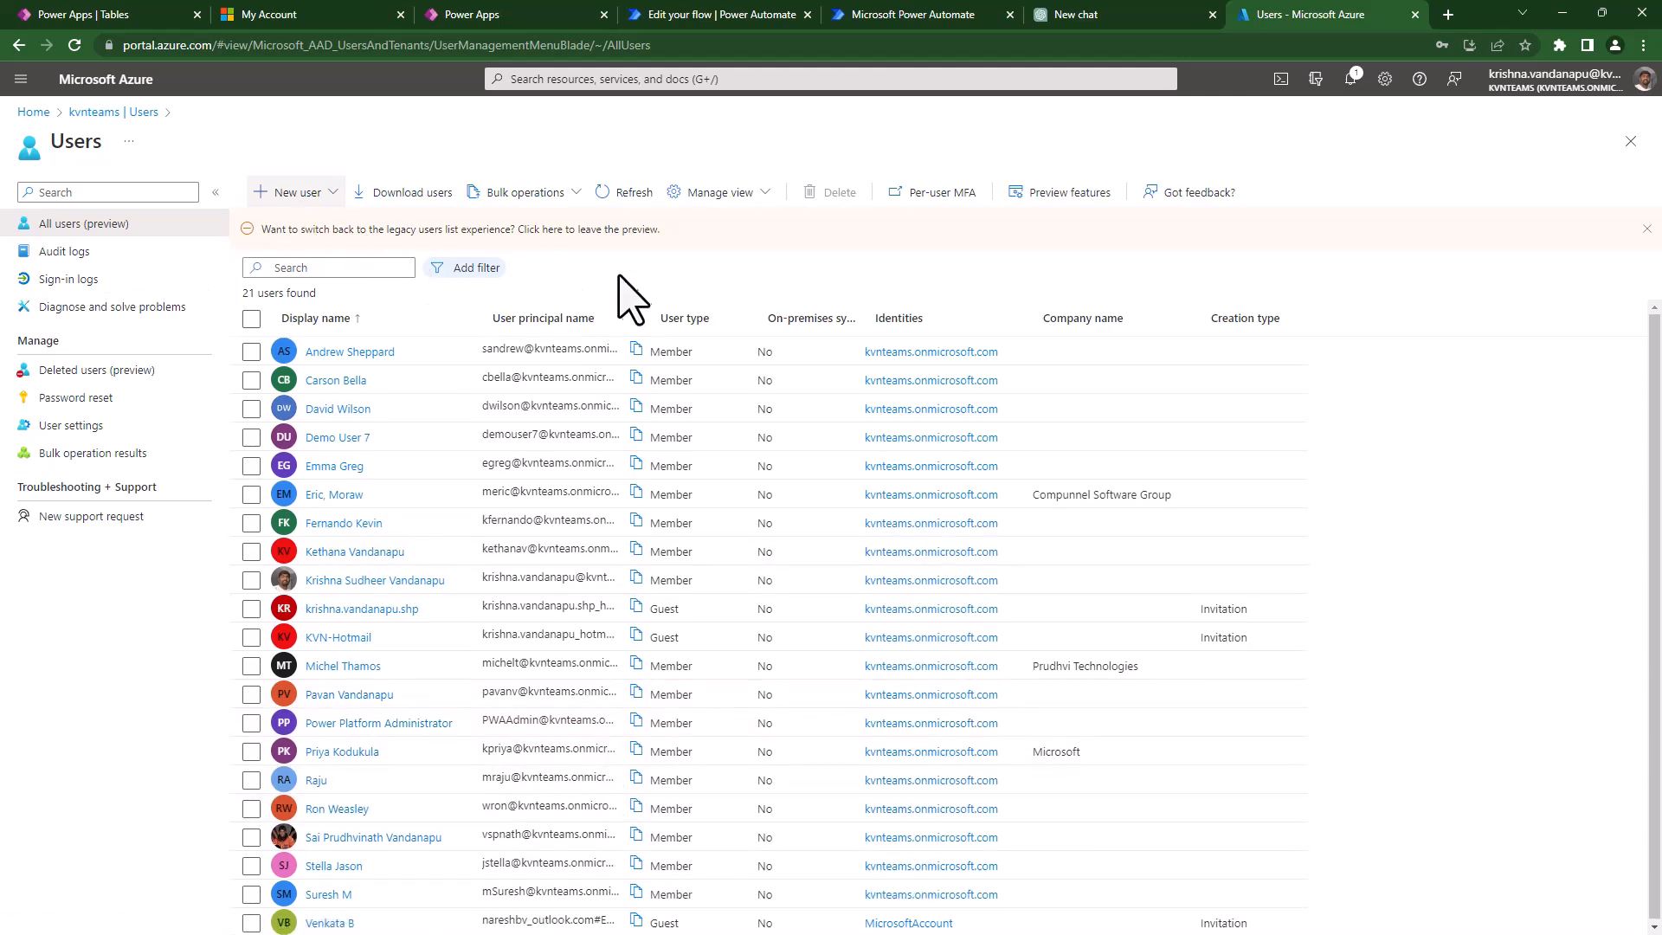
{"action": "left_click", "coordinate": [623, 194]}
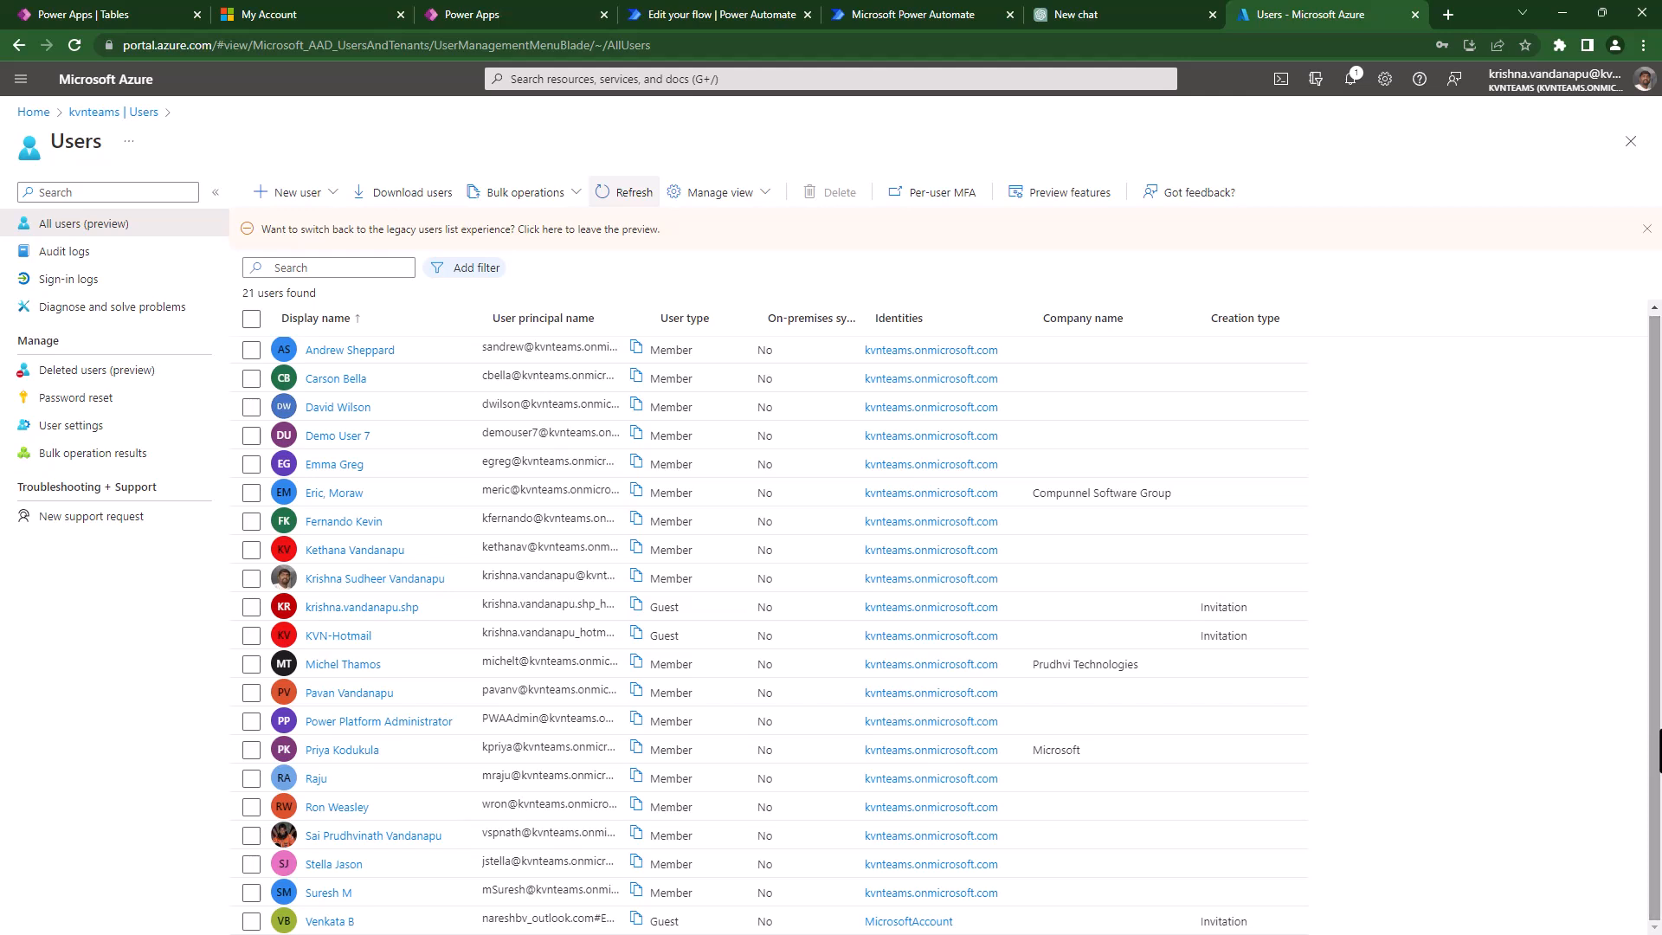
{"action": "left_click", "coordinate": [763, 244]}
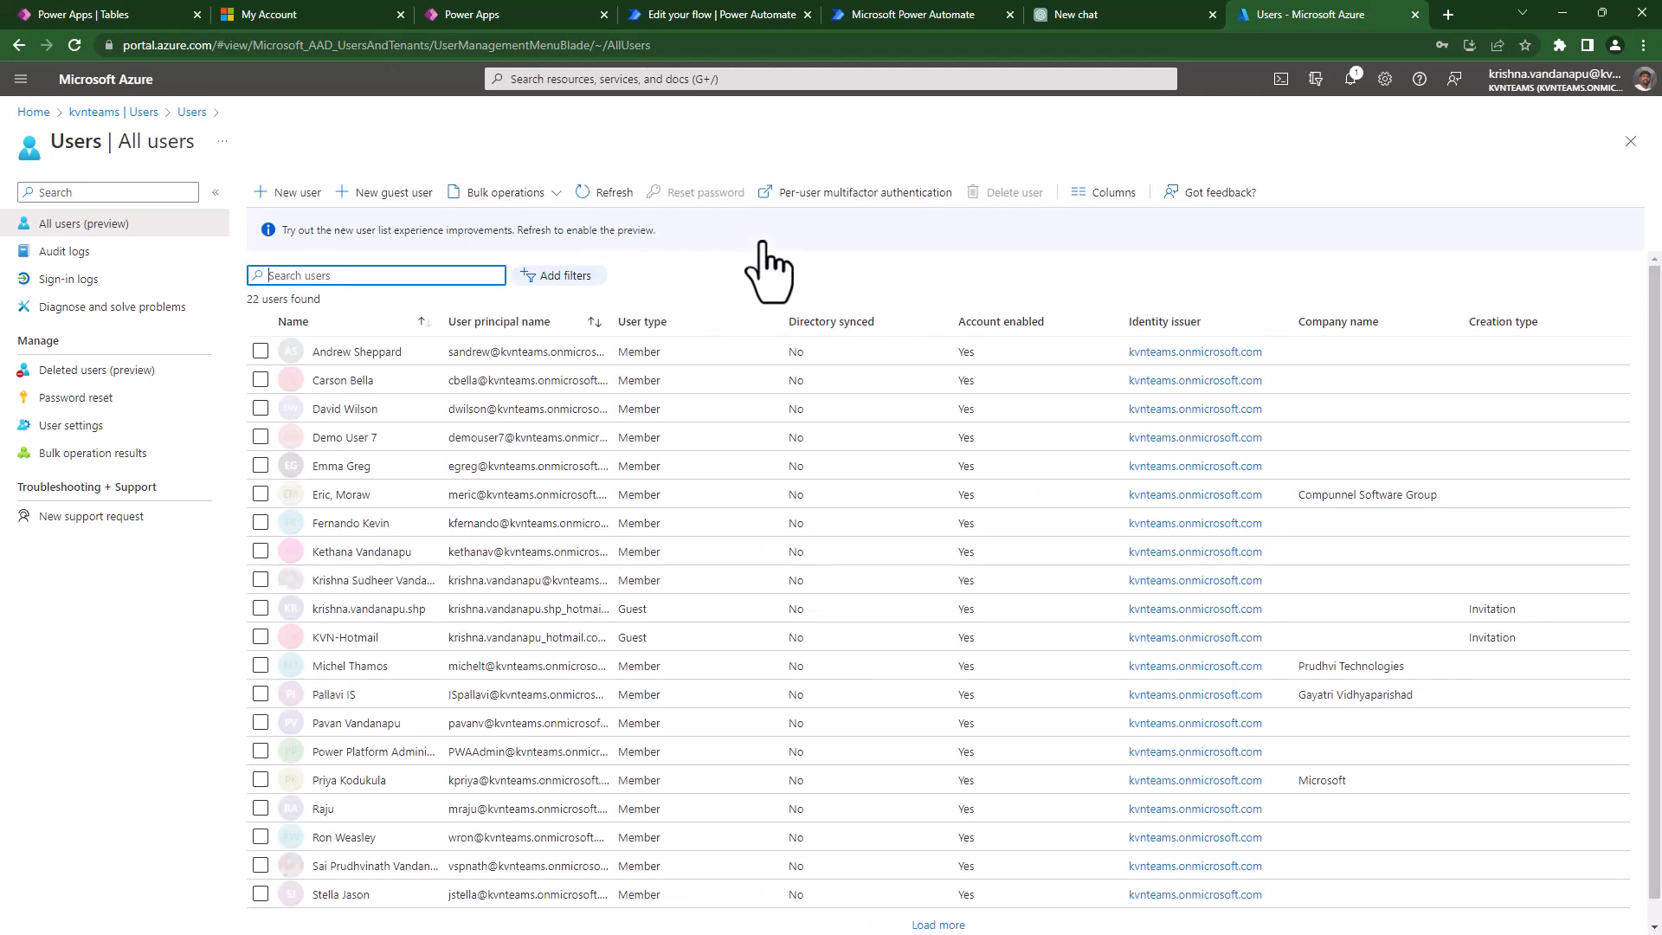
{"action": "type", "text": "palla"}
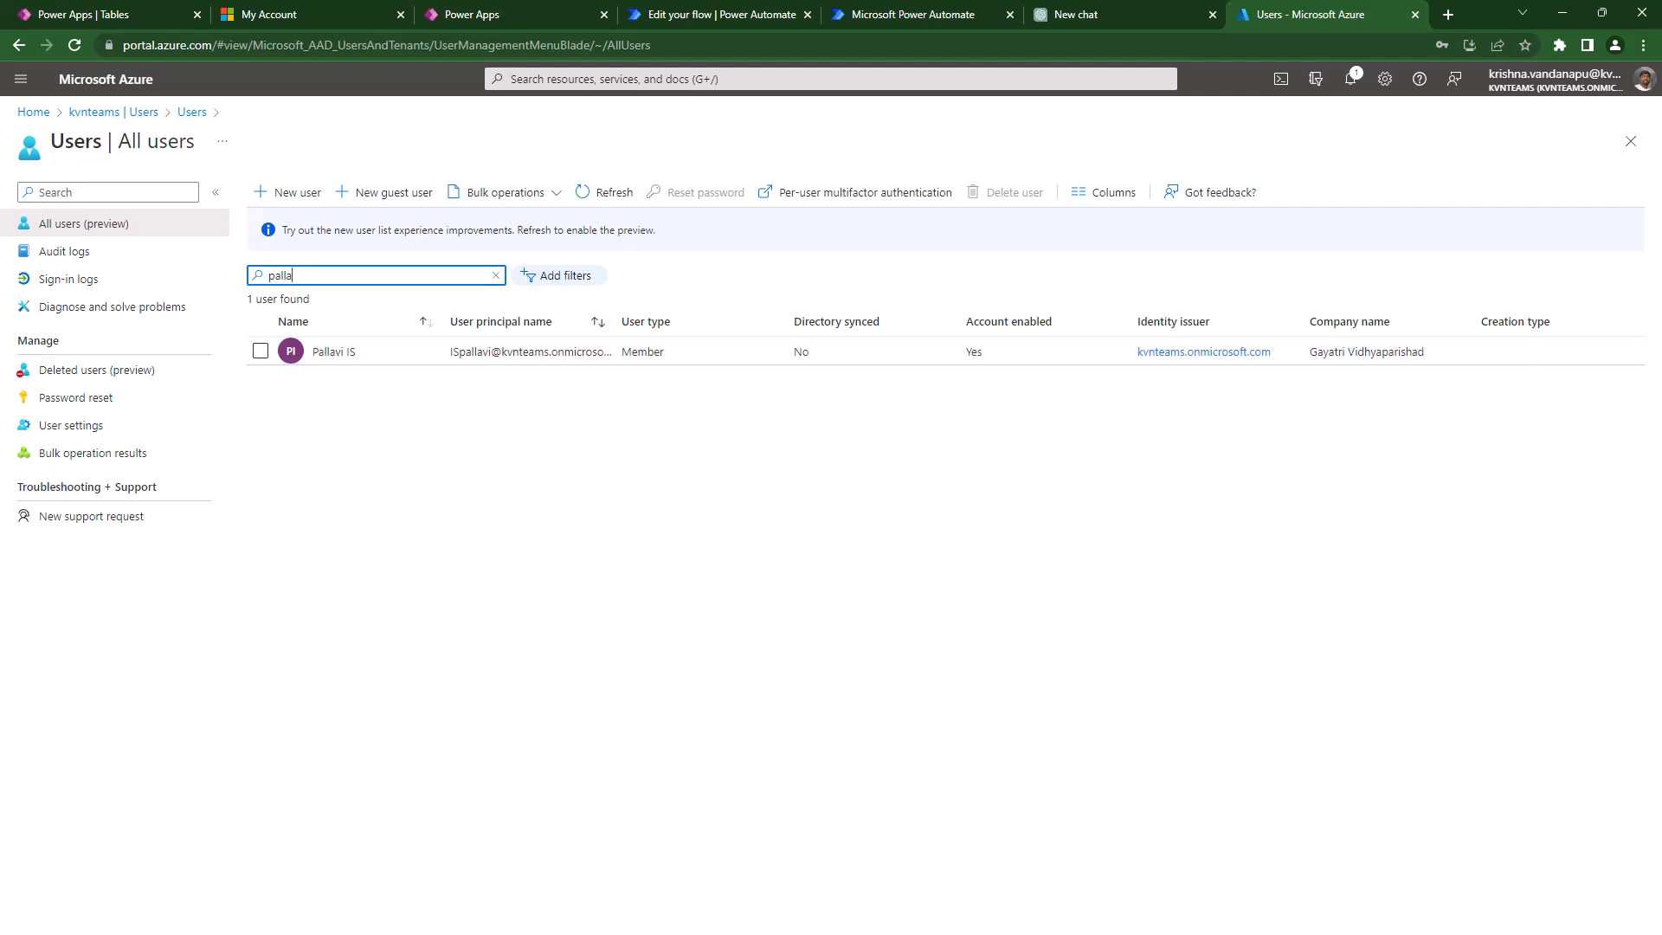
{"action": "left_click_drag", "start_coordinate": [537, 7], "coordinate": [746, 3]}
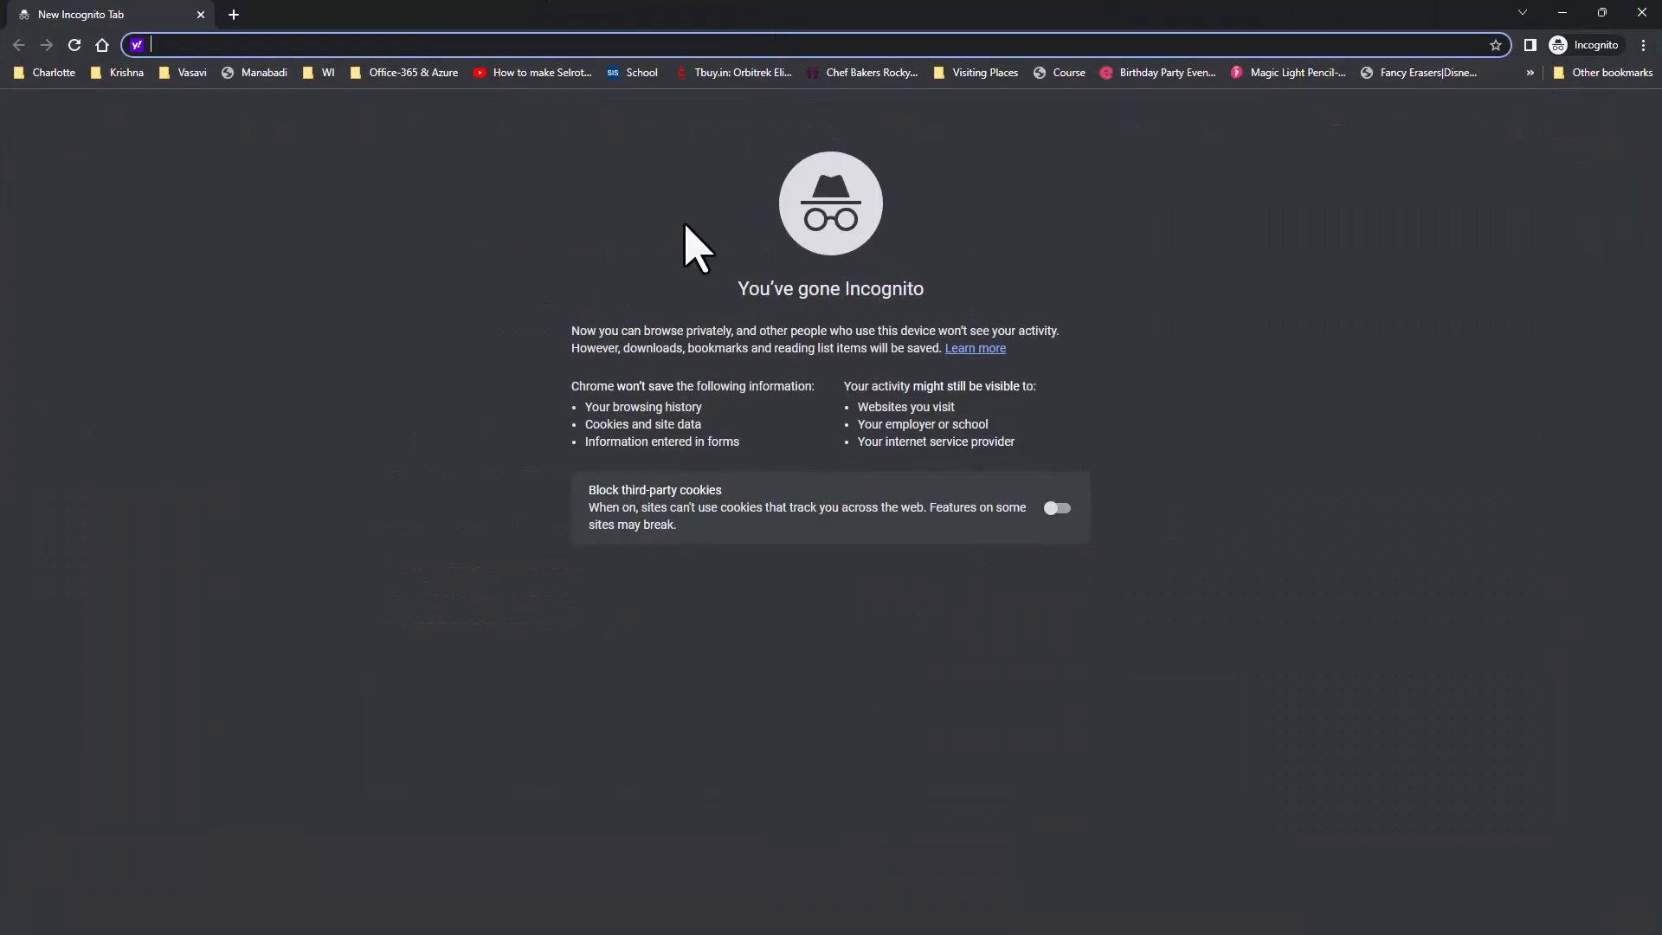
- Load office.com in the private window and sign in with the new user's account e-mail
{"action": "type", "text": "office.com"}
{"action": "key", "text": "Return"}
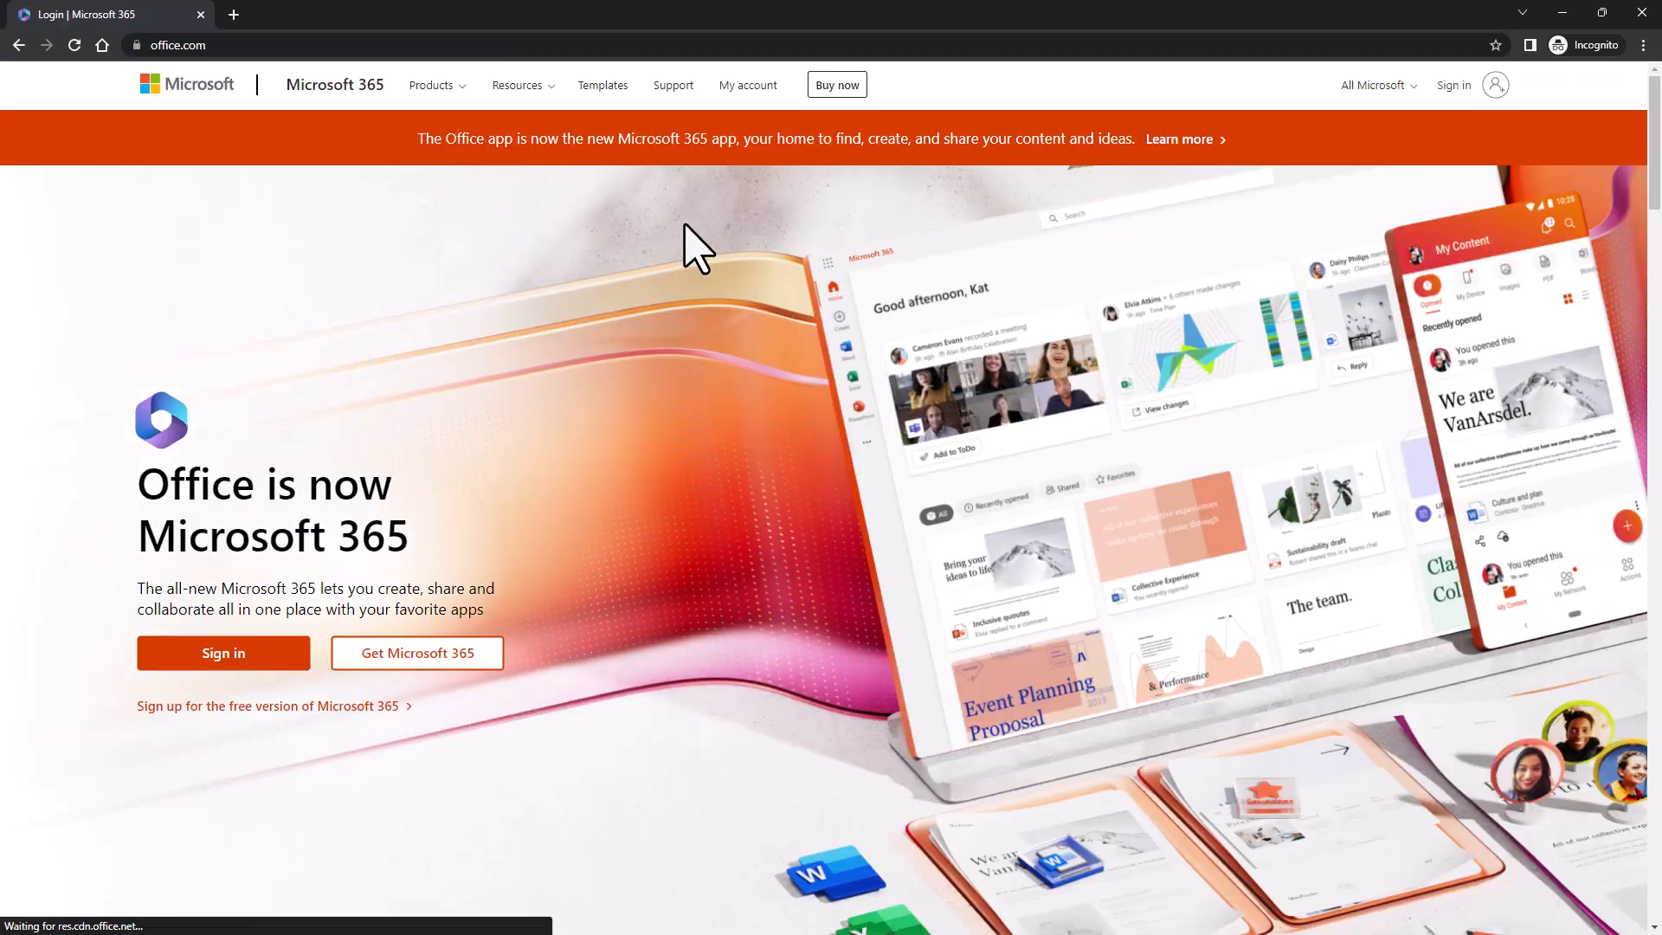
{"action": "left_click", "coordinate": [269, 658]}
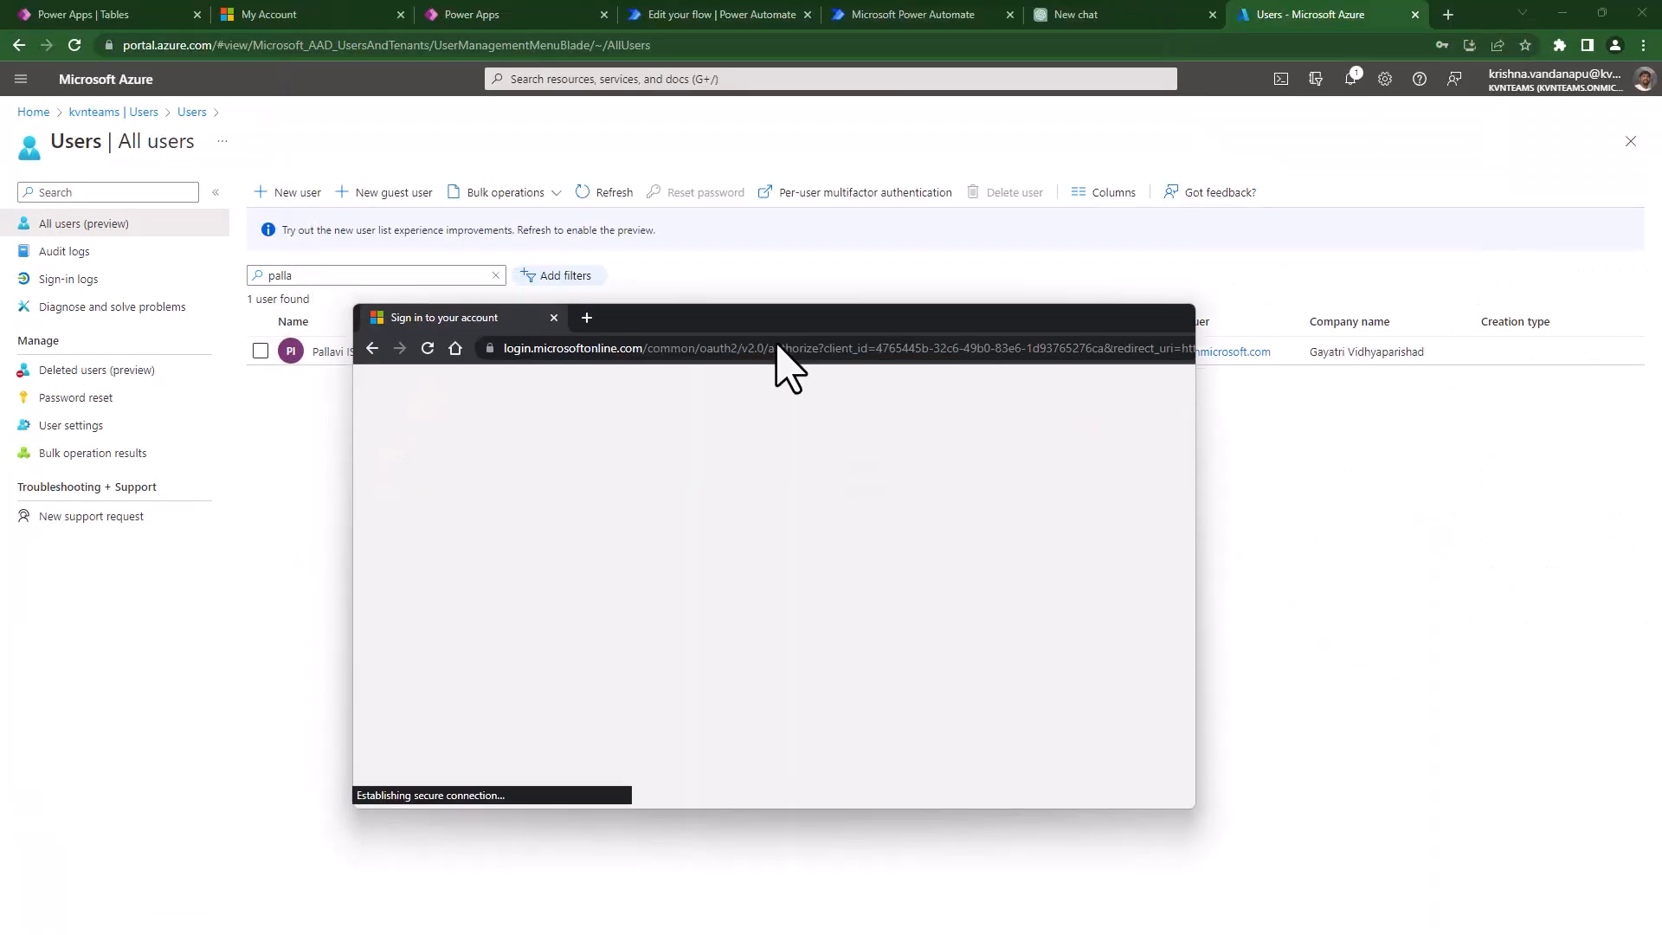
{"action": "left_click_drag", "start_coordinate": [776, 343], "coordinate": [786, 459]}
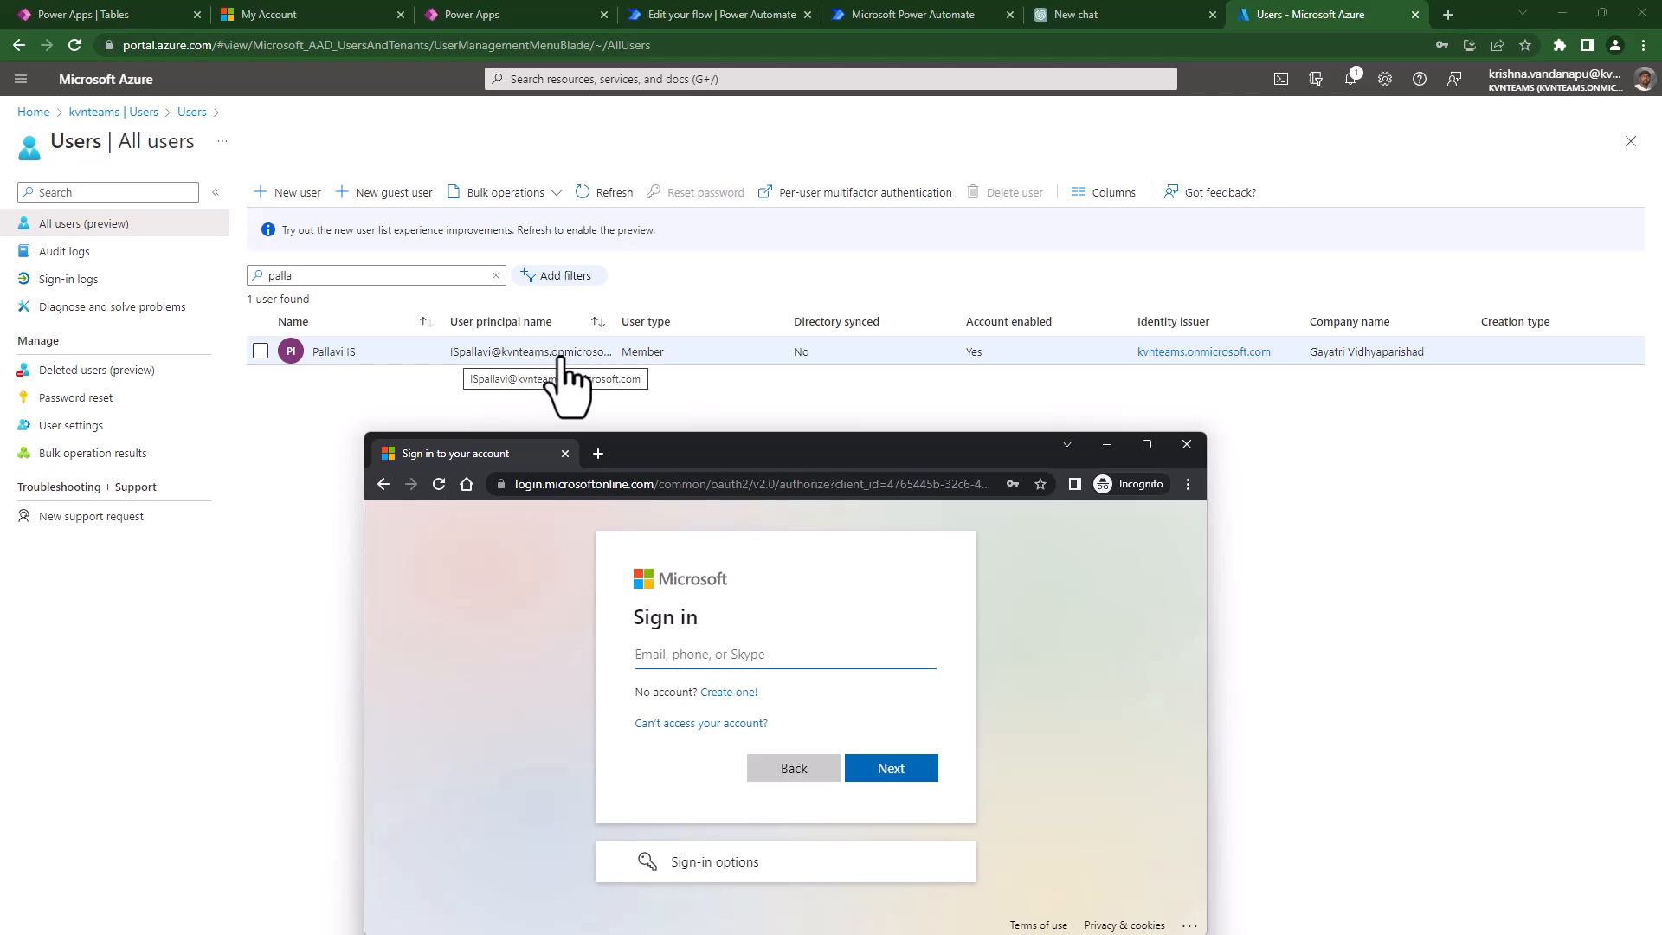
{"action": "double_click", "coordinate": [692, 456]}
{"action": "left_click", "coordinate": [699, 435]}
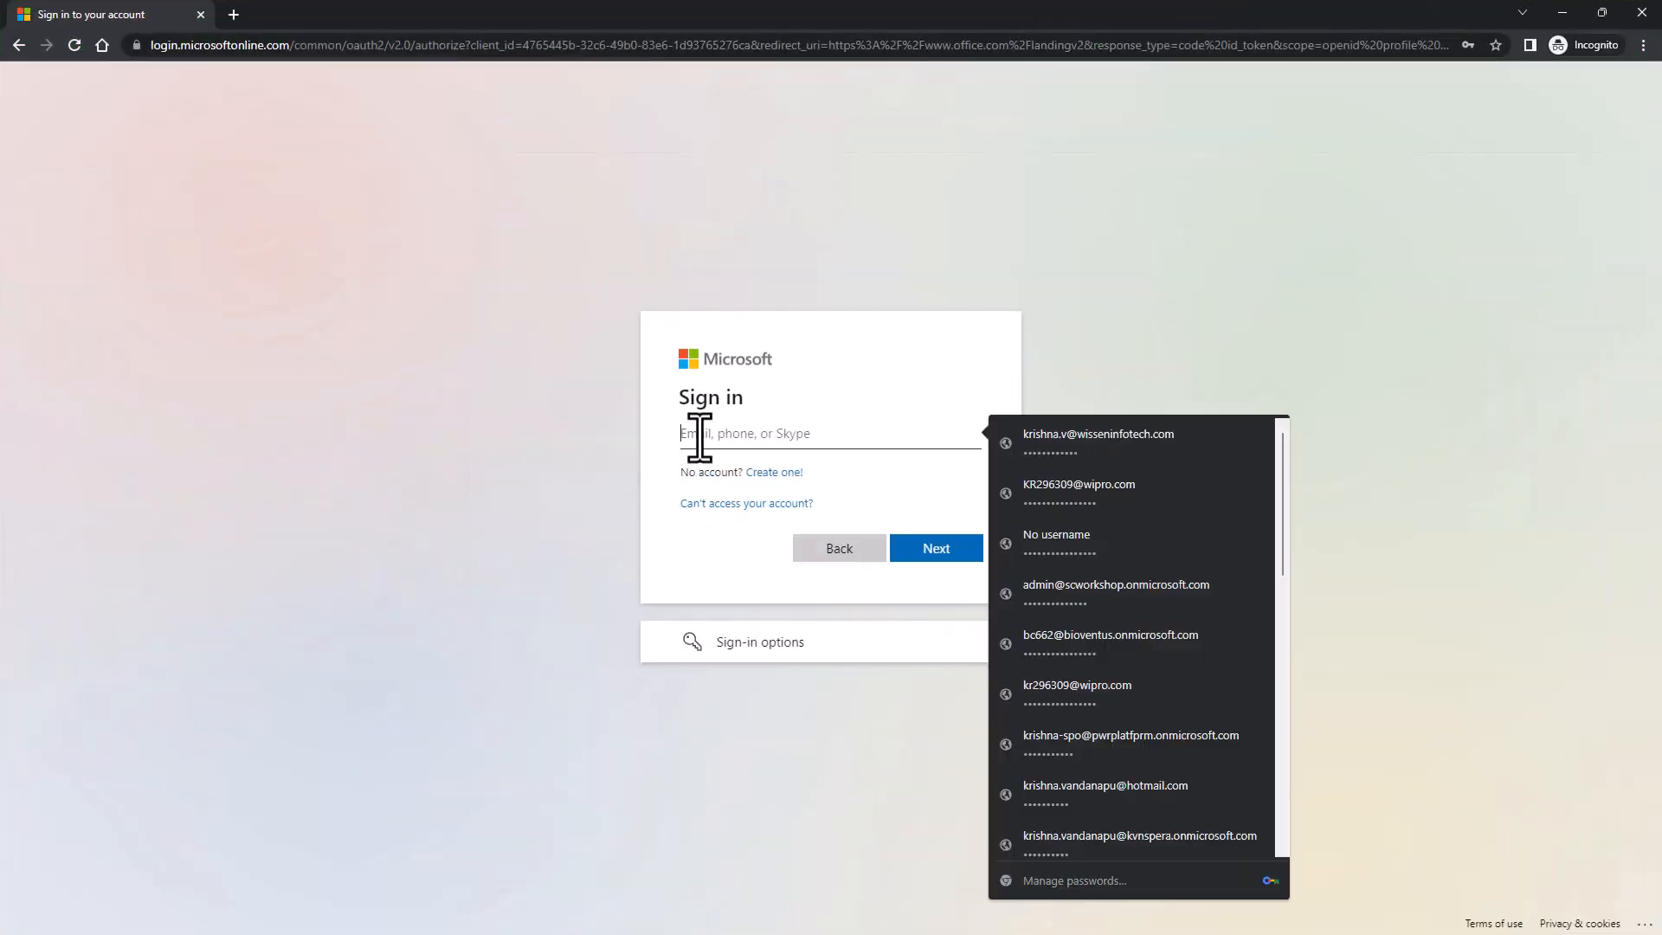
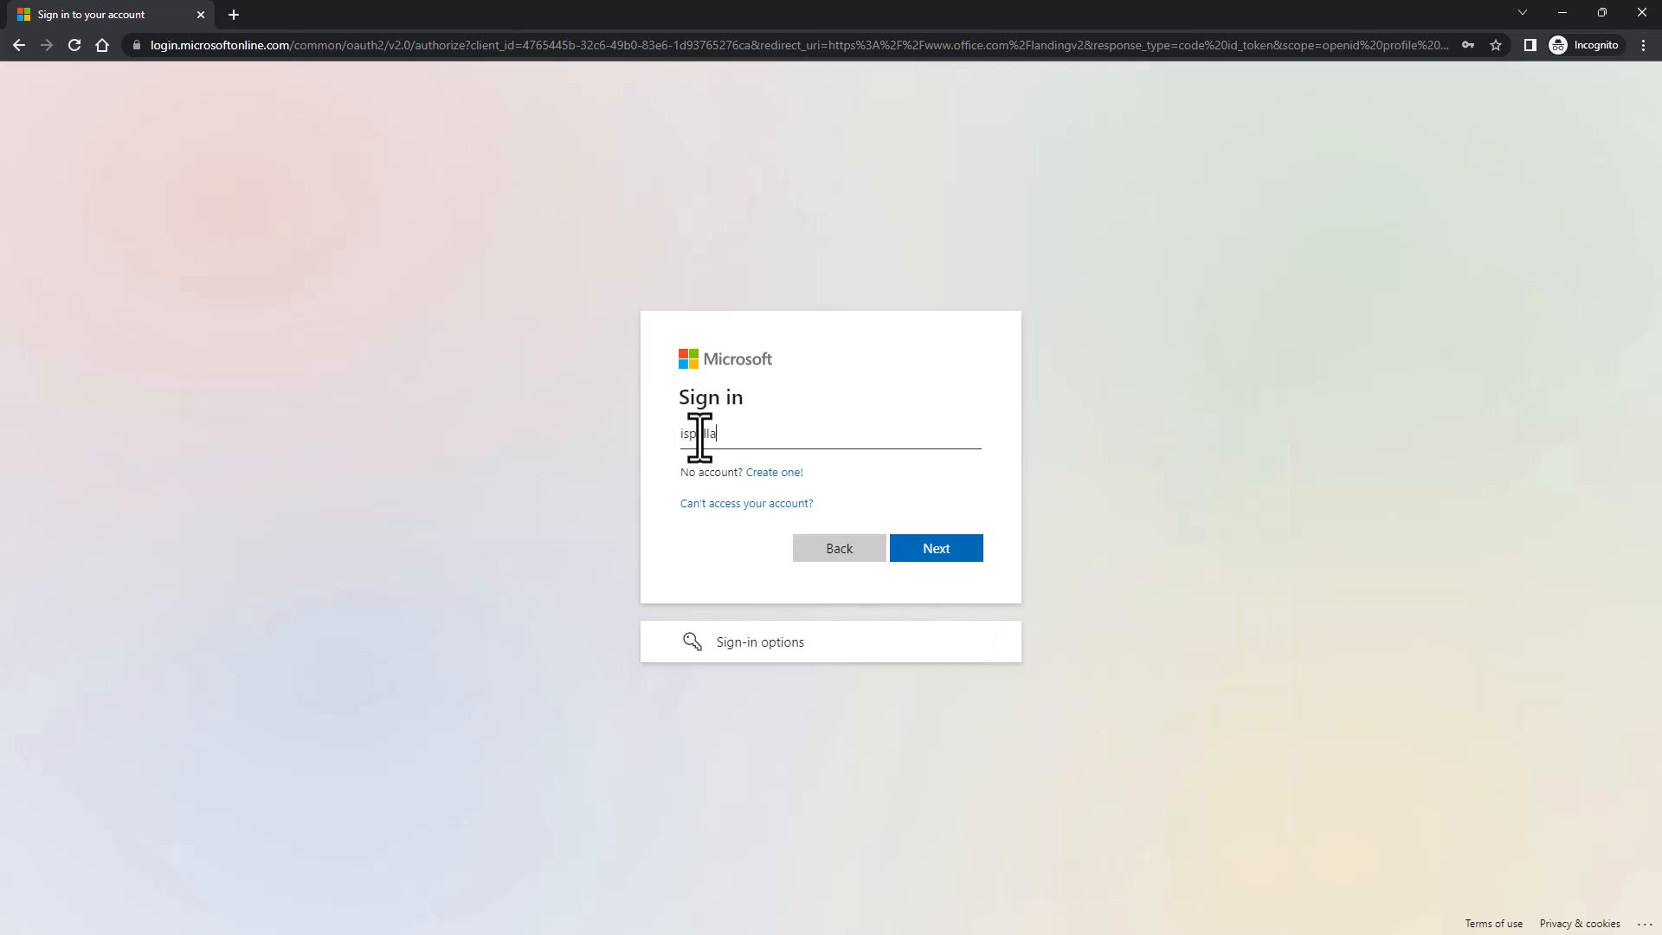
{"action": "left_click", "coordinate": [960, 554]}
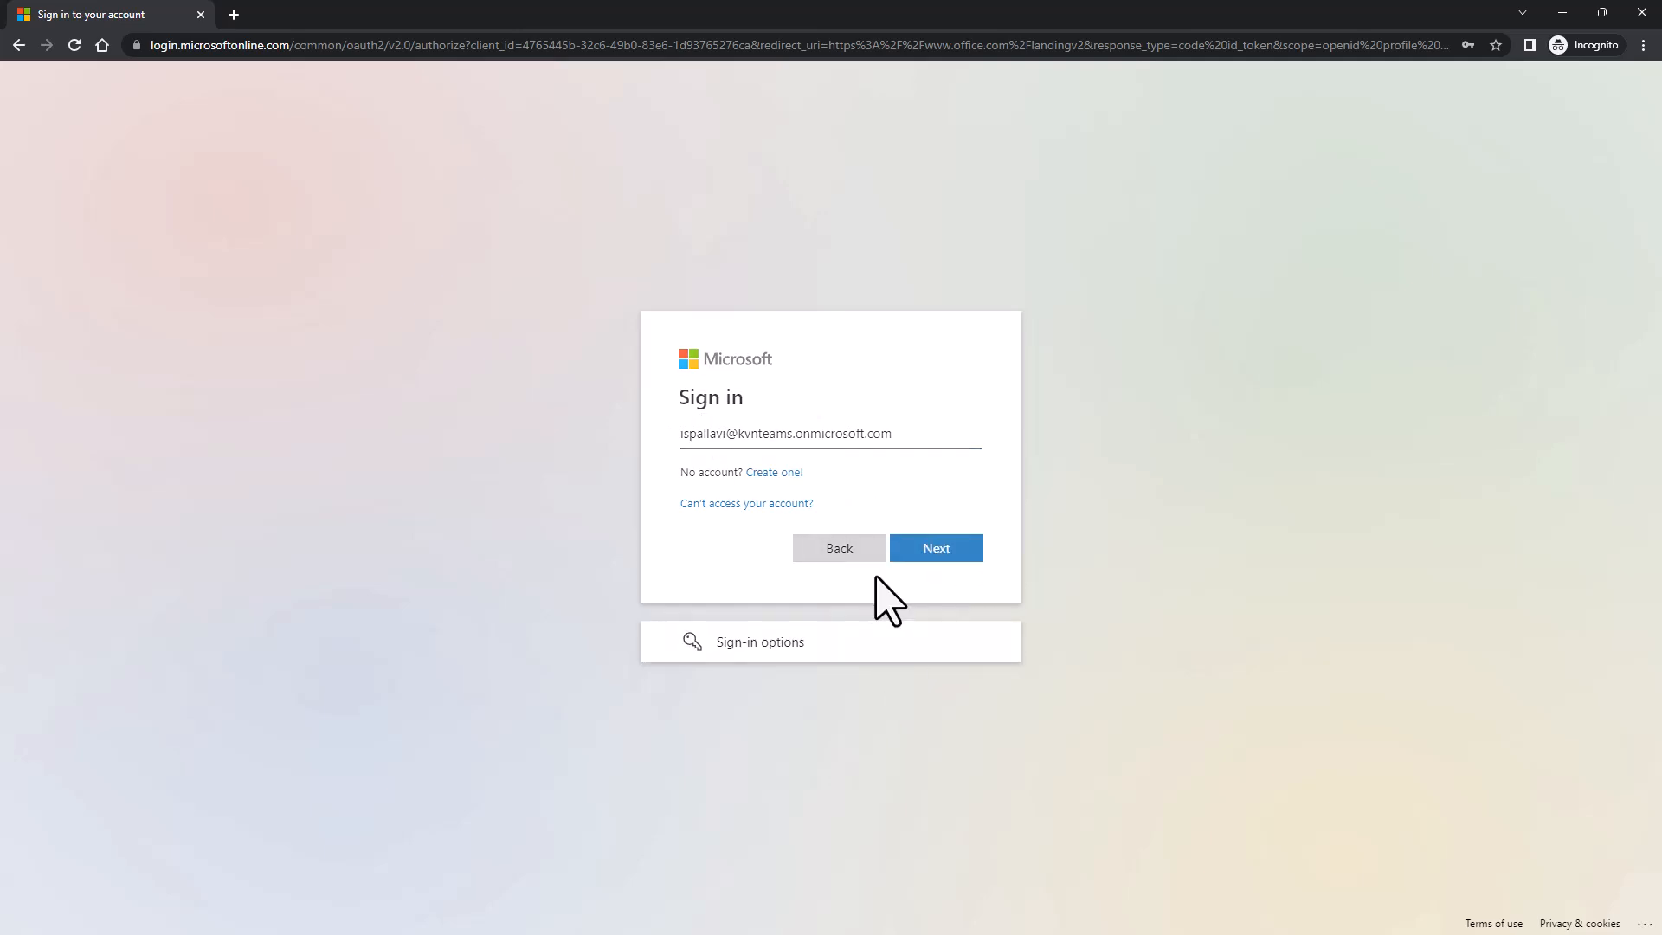
- Sign in with the temporary password, then set and confirm a new password
{"action": "type", "text": "••••"}
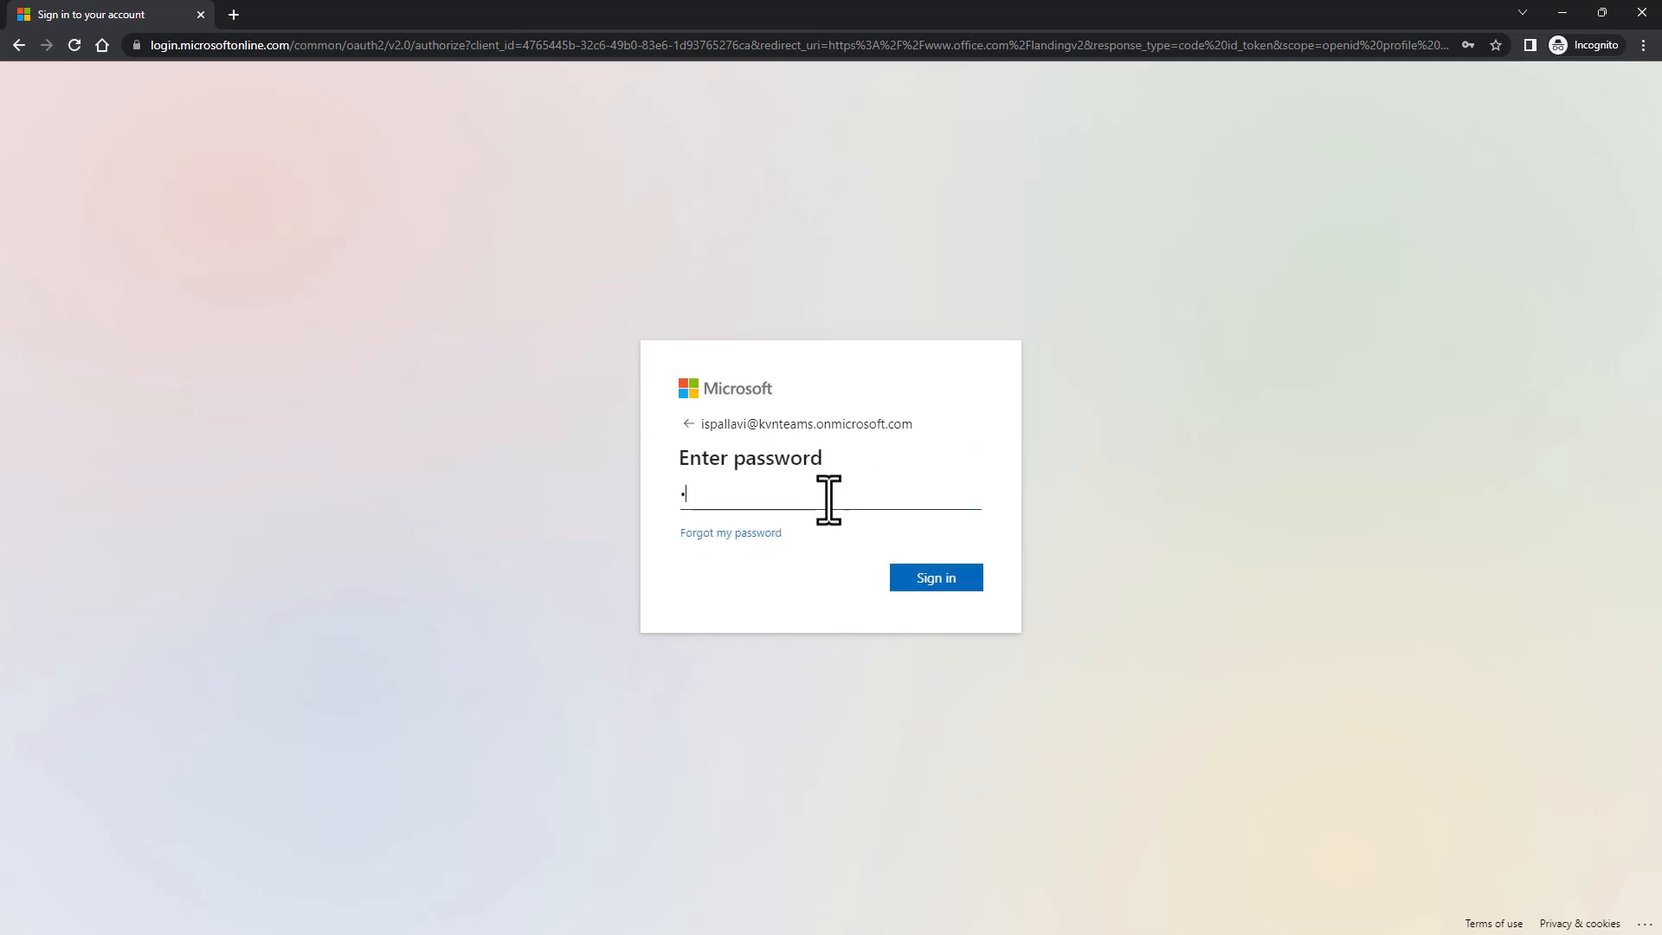
{"action": "type", "text": "••••"}
{"action": "left_click", "coordinate": [926, 580]}
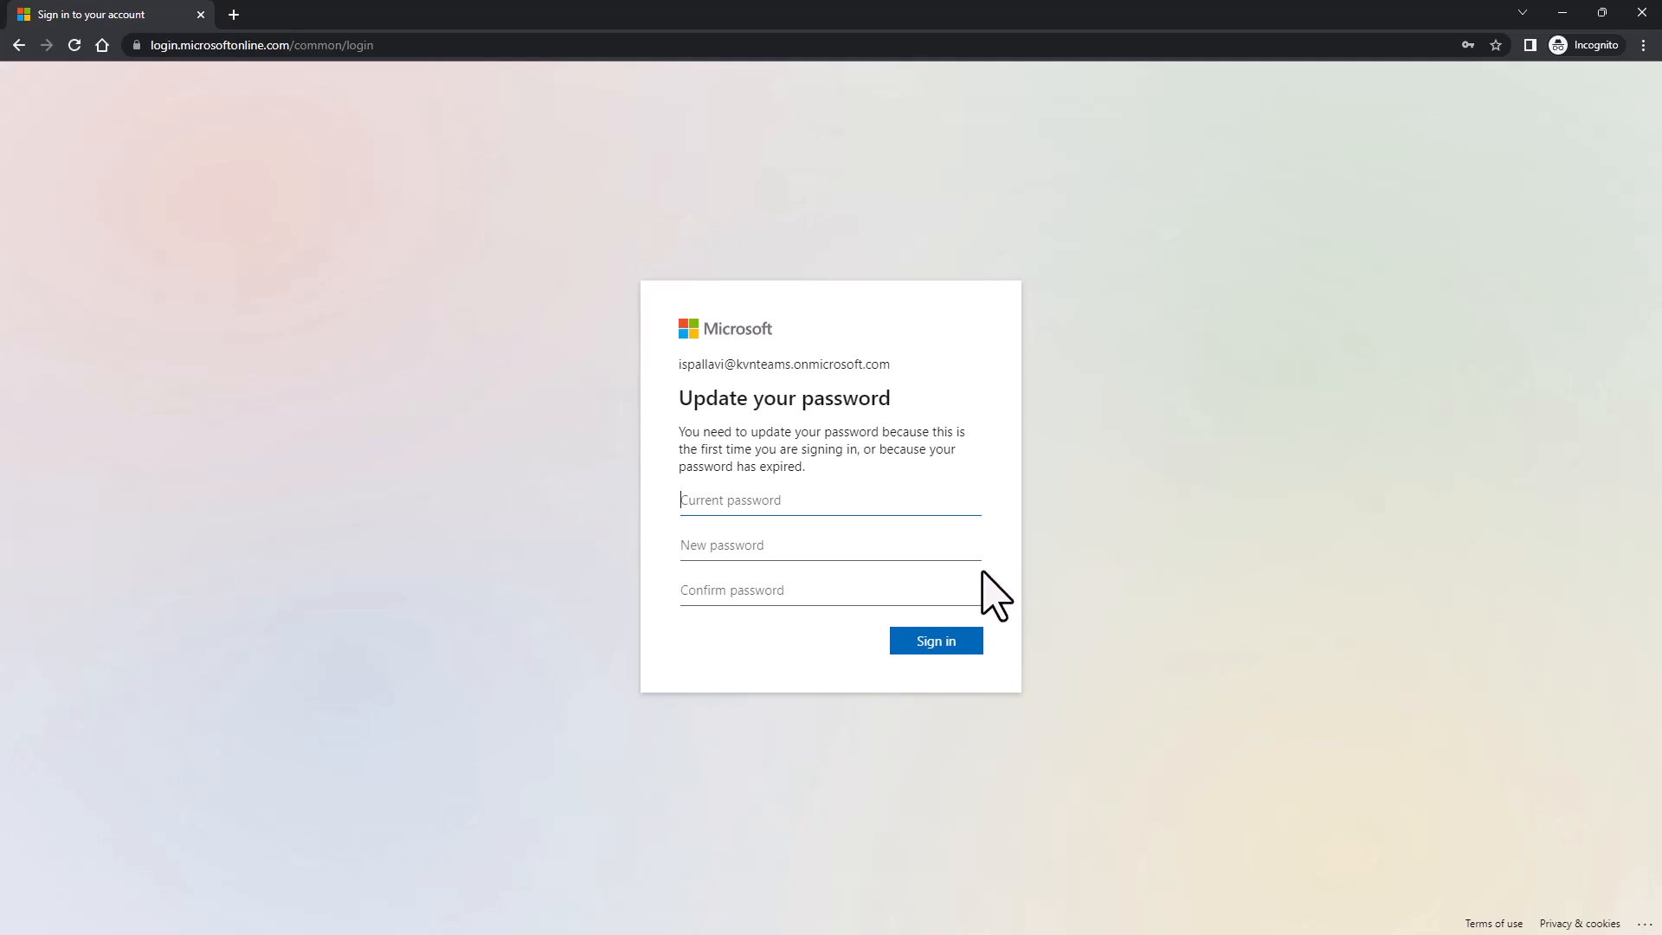
{"action": "type", "text": "••••"}
{"action": "key", "text": "Tab"}
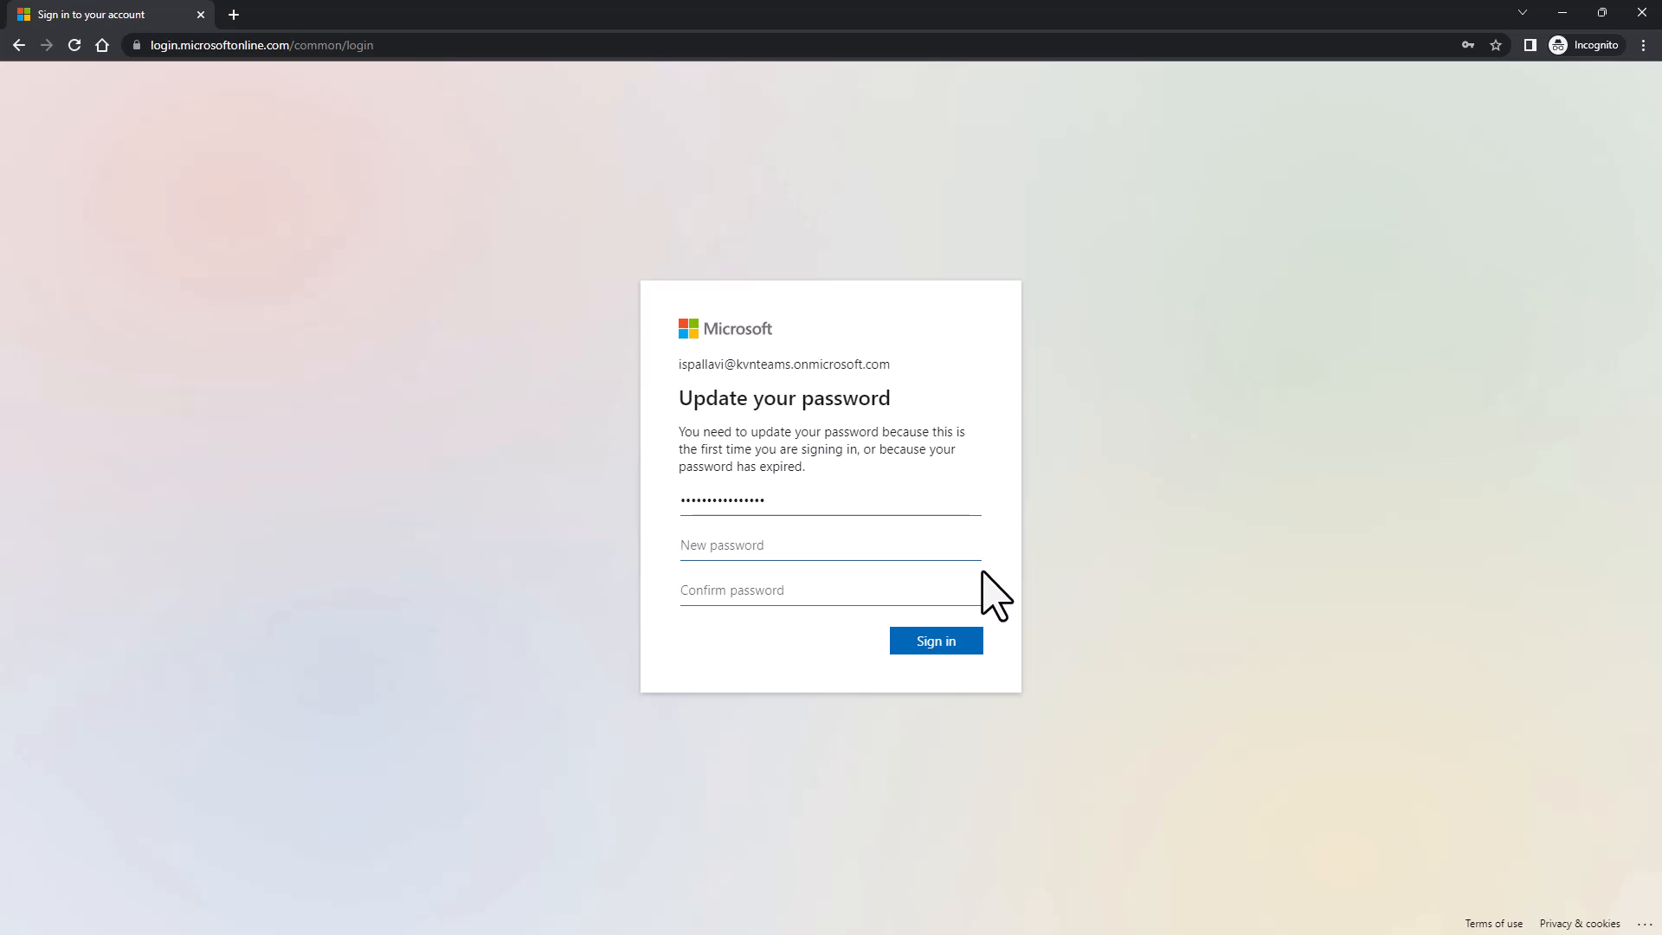
{"action": "type", "text": "********"}
{"action": "type", "text": "**"}
{"action": "key", "text": "Tab"}
{"action": "type", "text": "********"}
{"action": "left_click", "coordinate": [952, 643]}
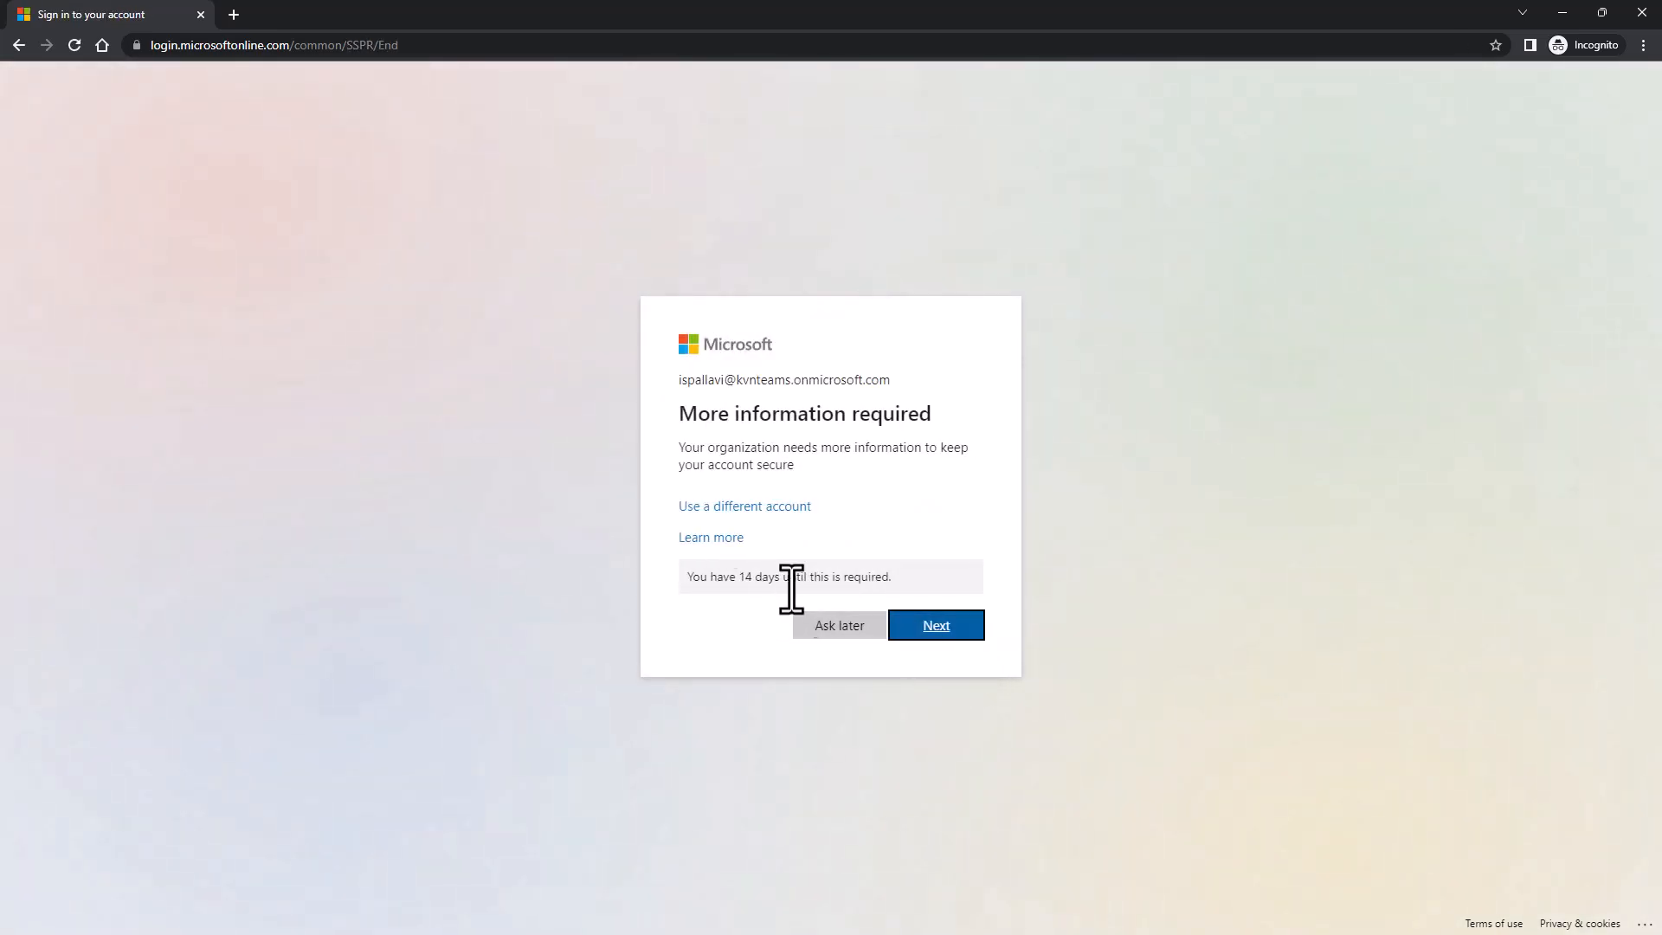
- Choose Ask later and continue through to the Keep your account secure setup
{"action": "left_click", "coordinate": [844, 630]}
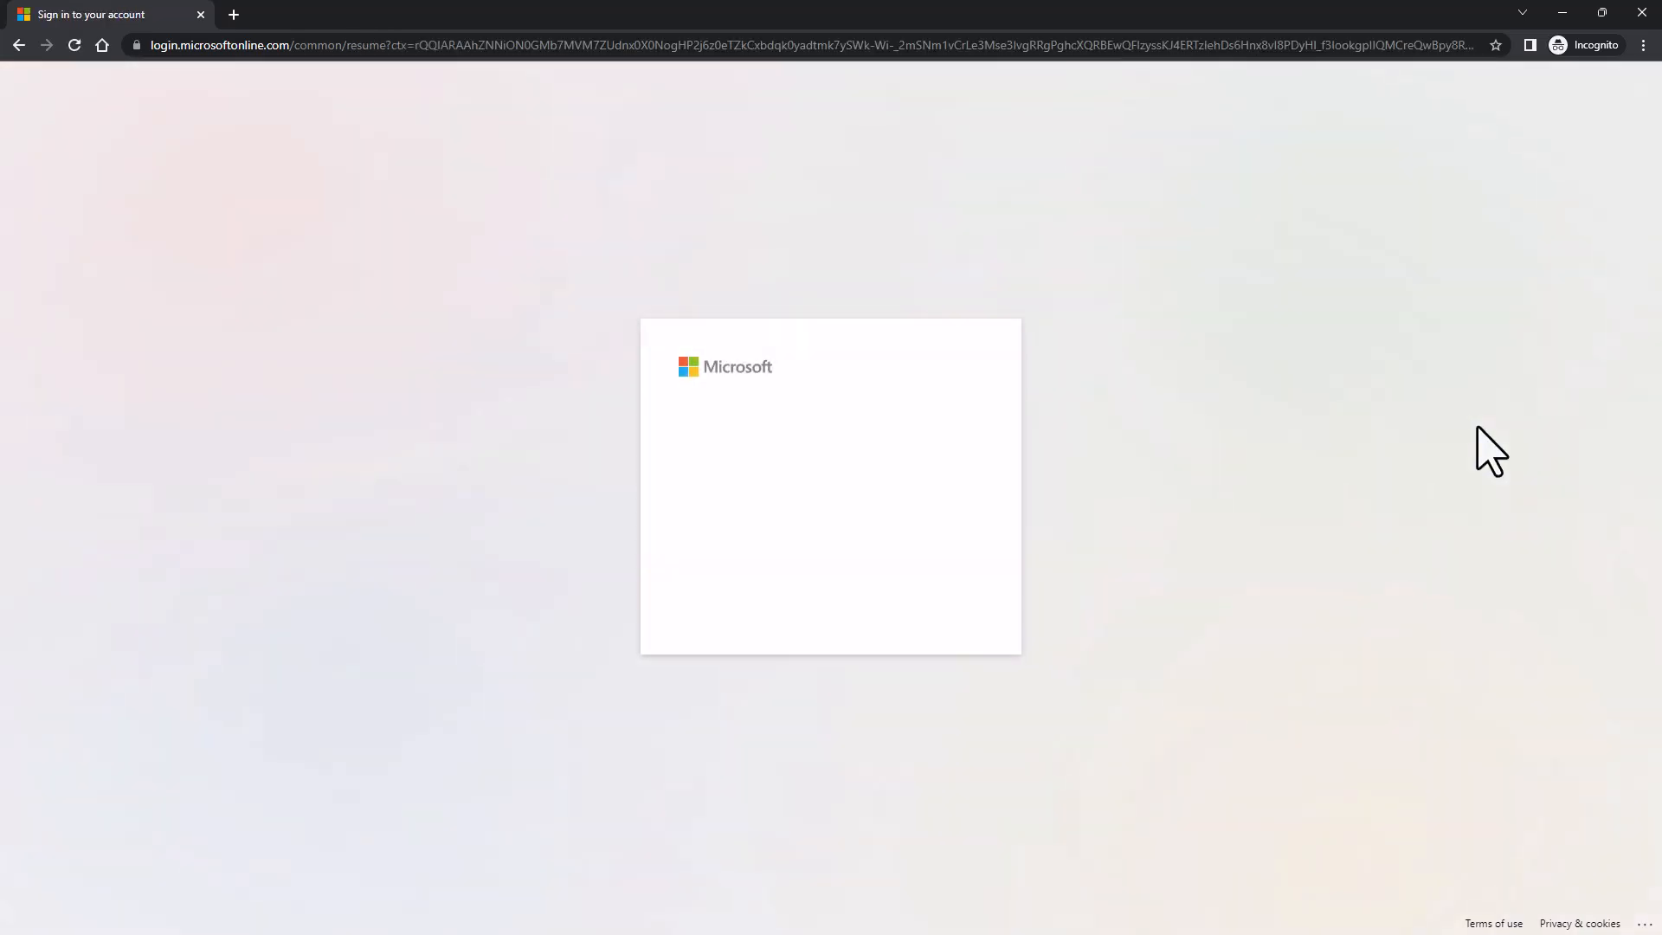
{"action": "left_click", "coordinate": [968, 601]}
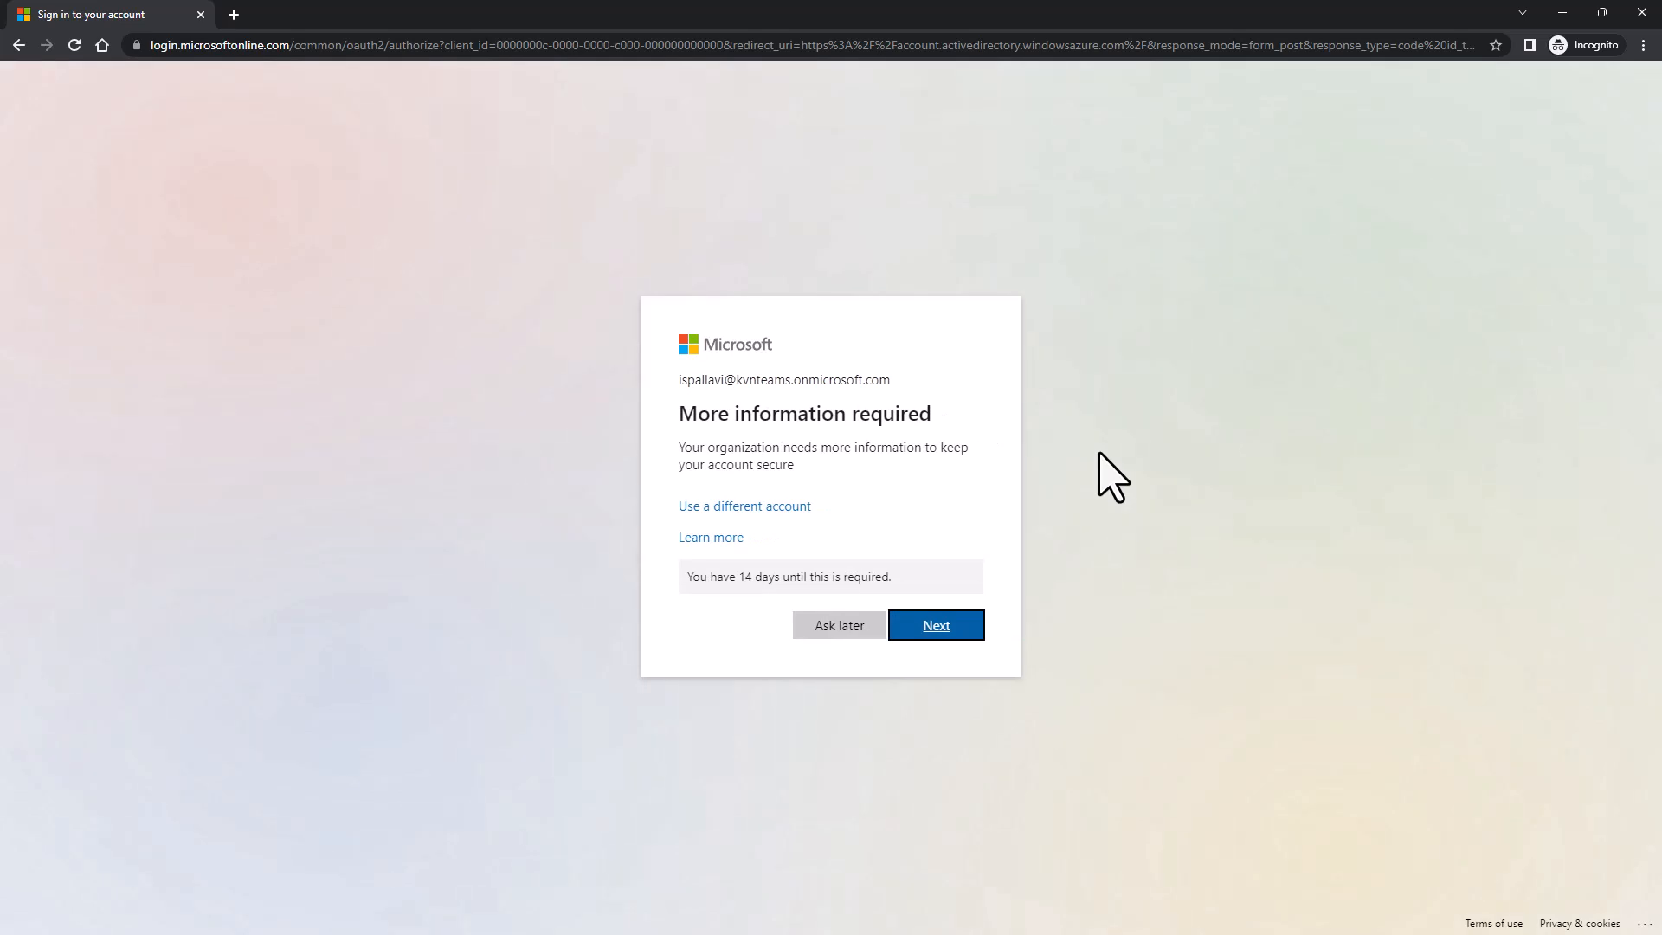
{"action": "left_click", "coordinate": [950, 626]}
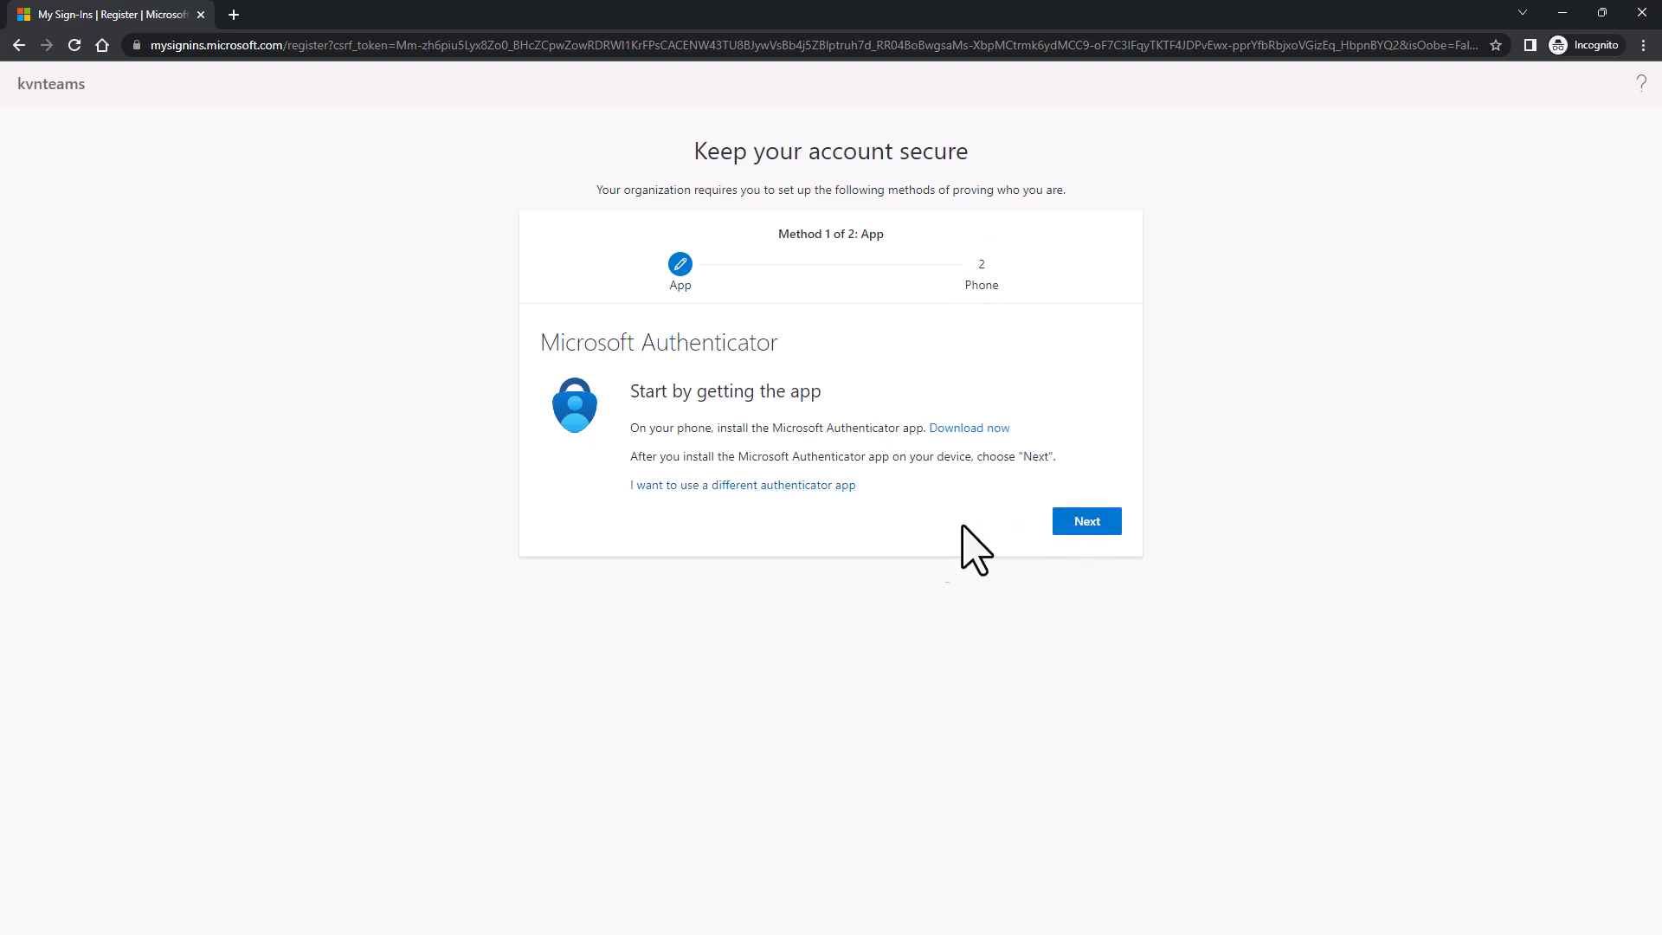
{"action": "left_click", "coordinate": [784, 486]}
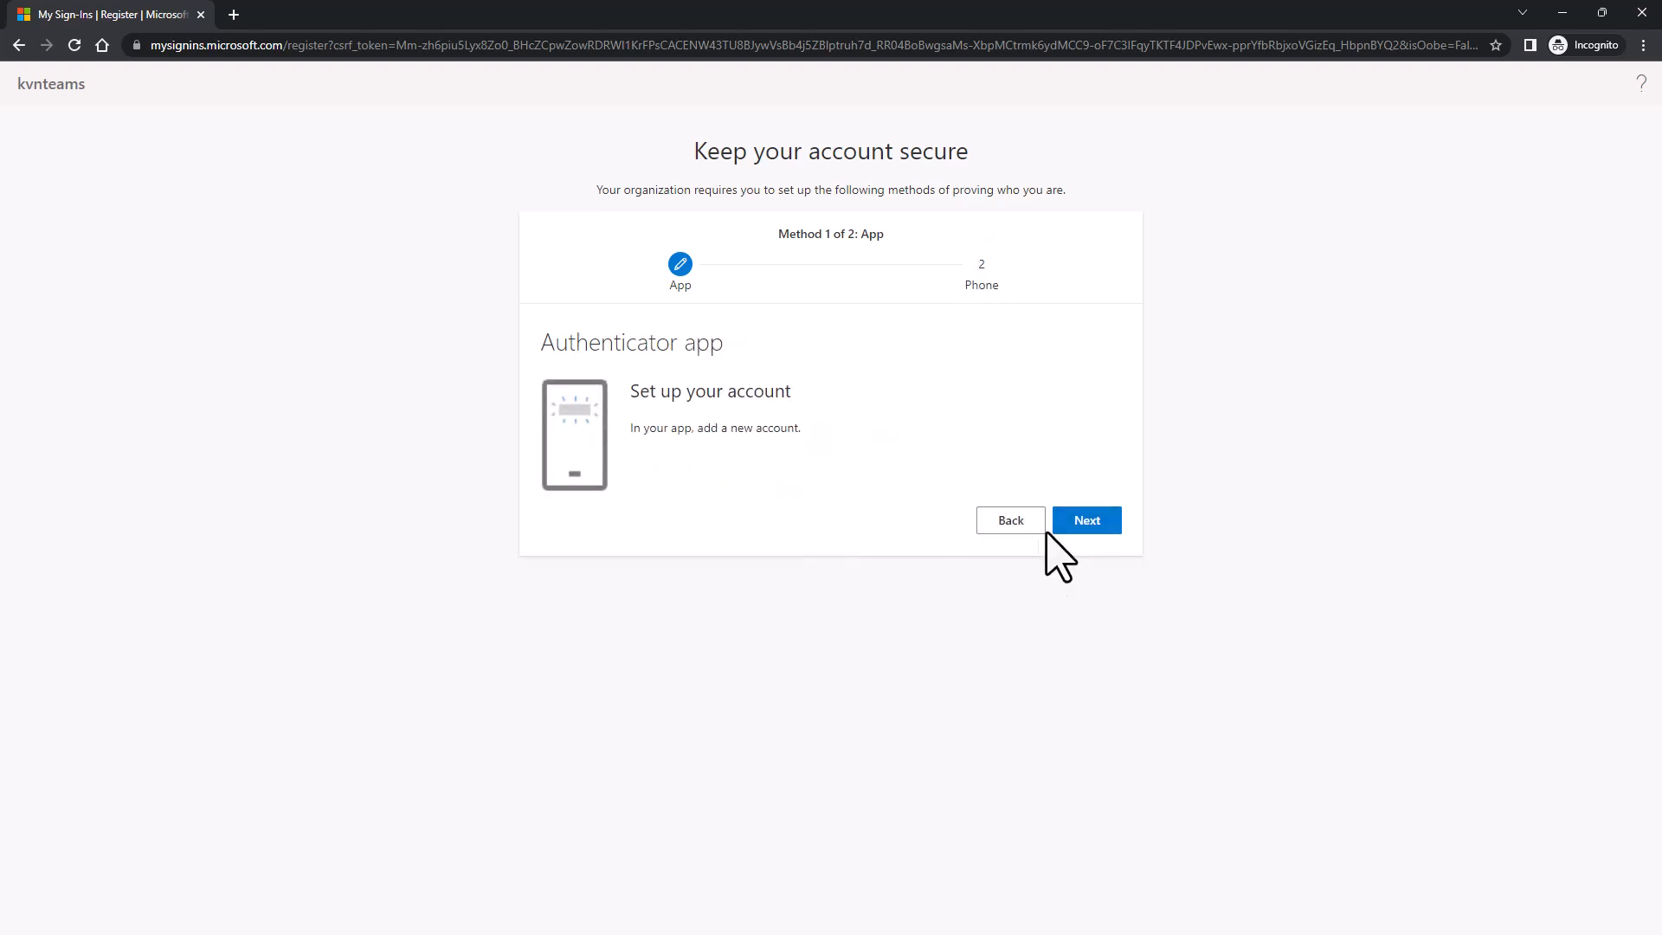
{"action": "left_click", "coordinate": [1077, 525]}
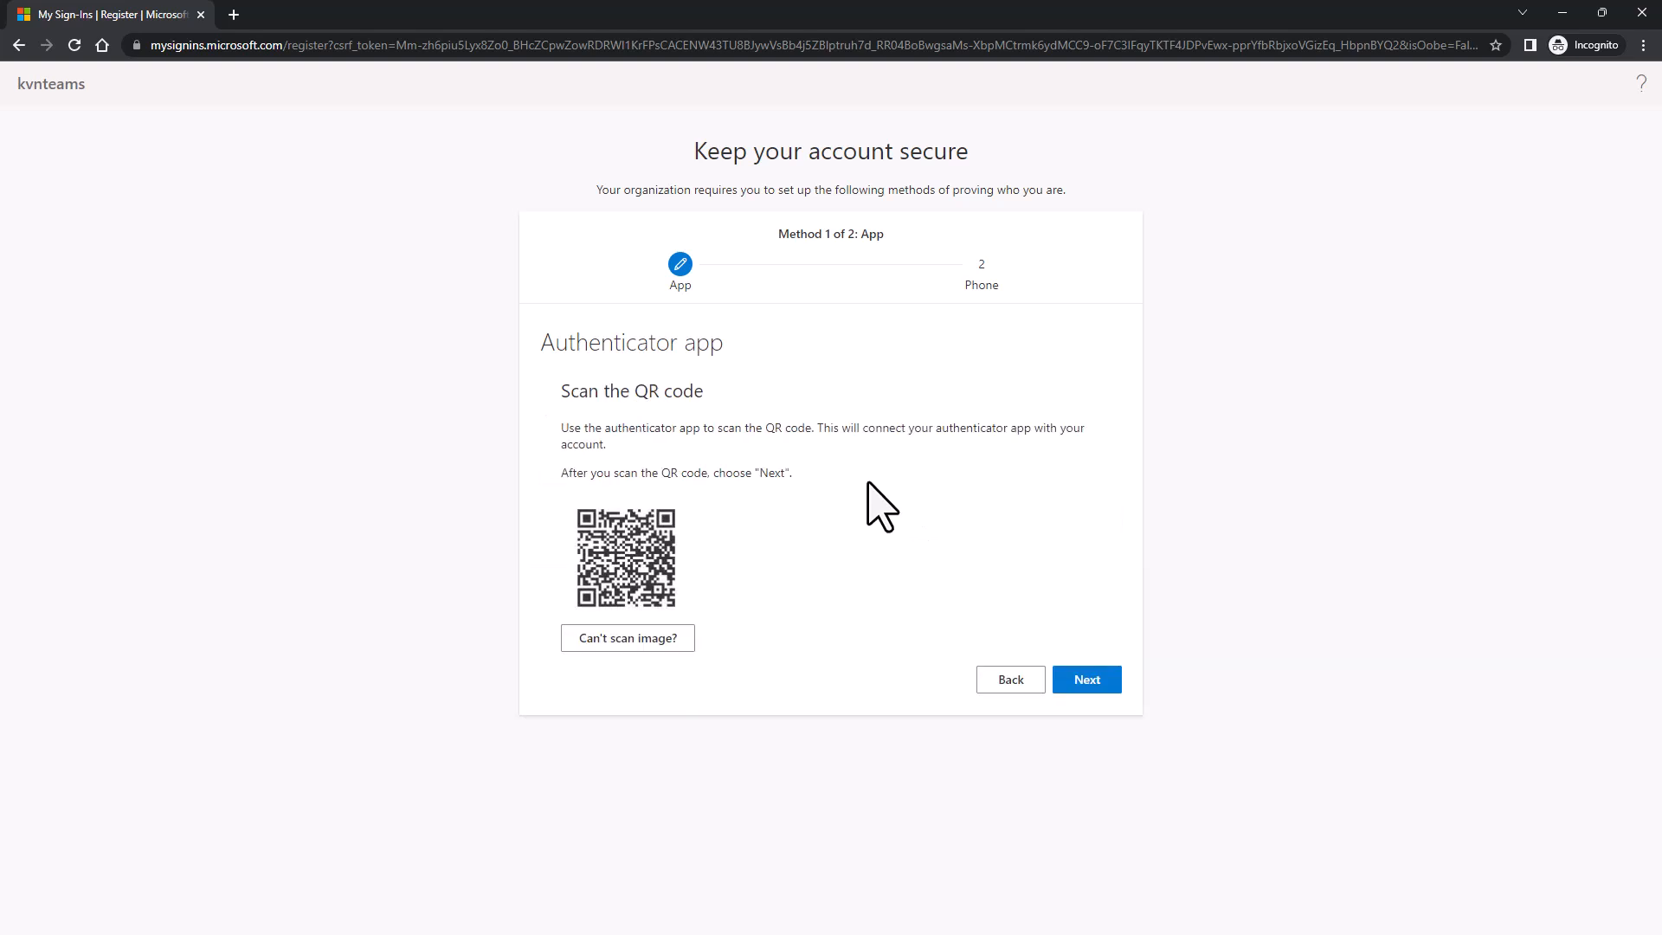
{"action": "left_click", "coordinate": [1039, 680]}
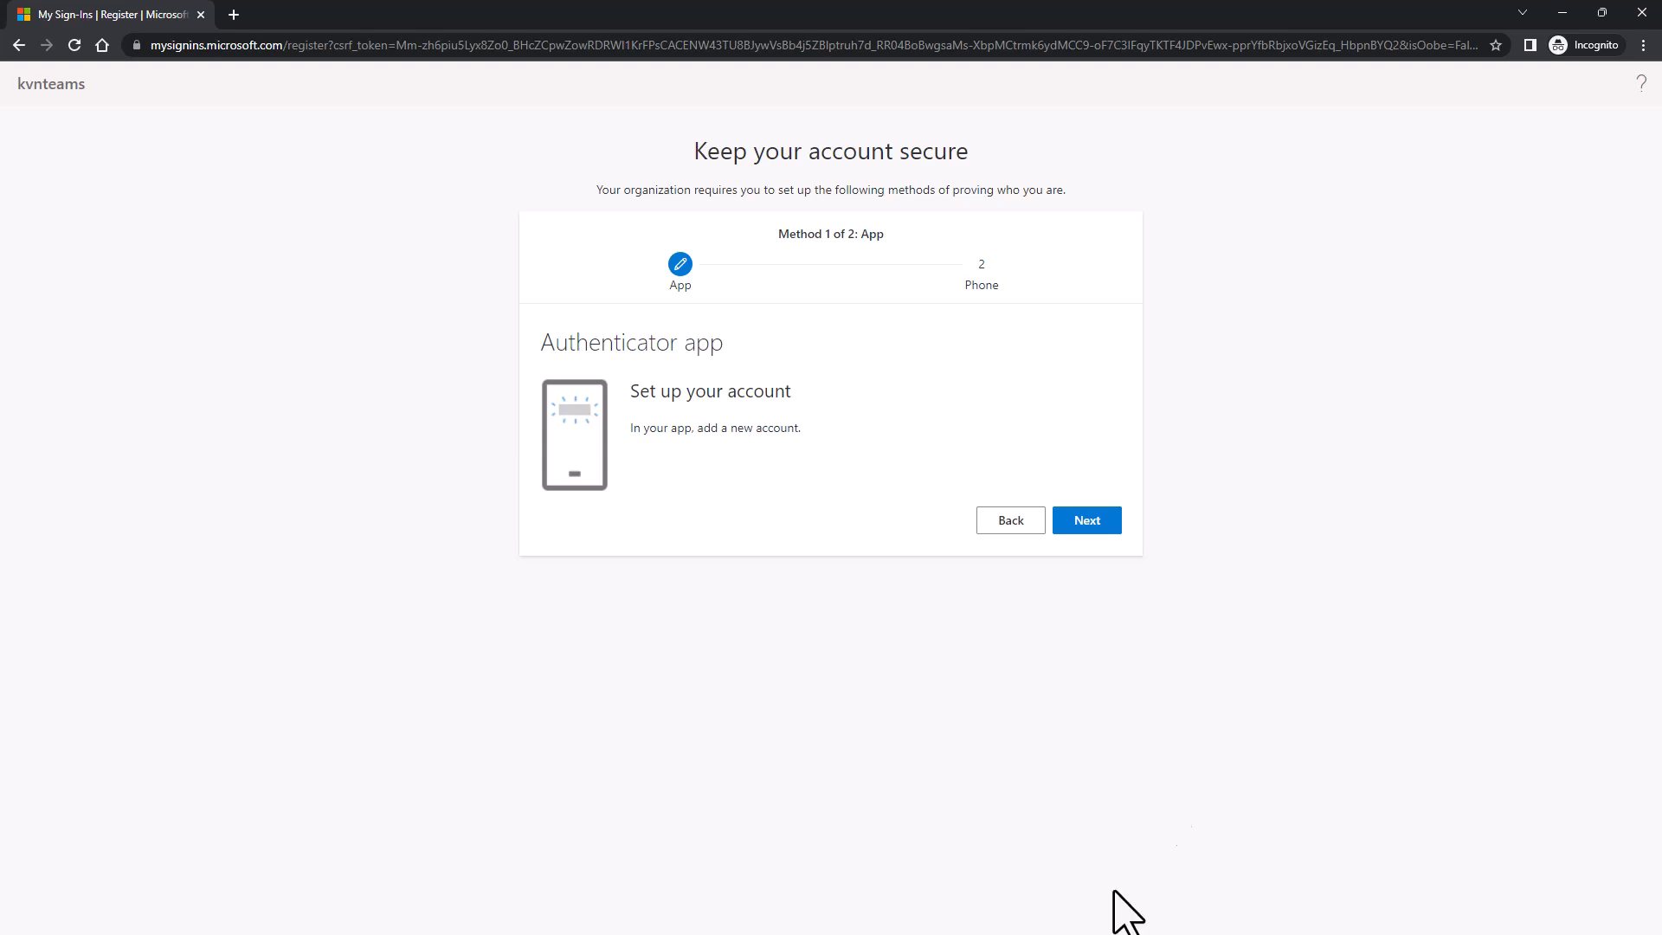
{"action": "left_click", "coordinate": [1013, 523]}
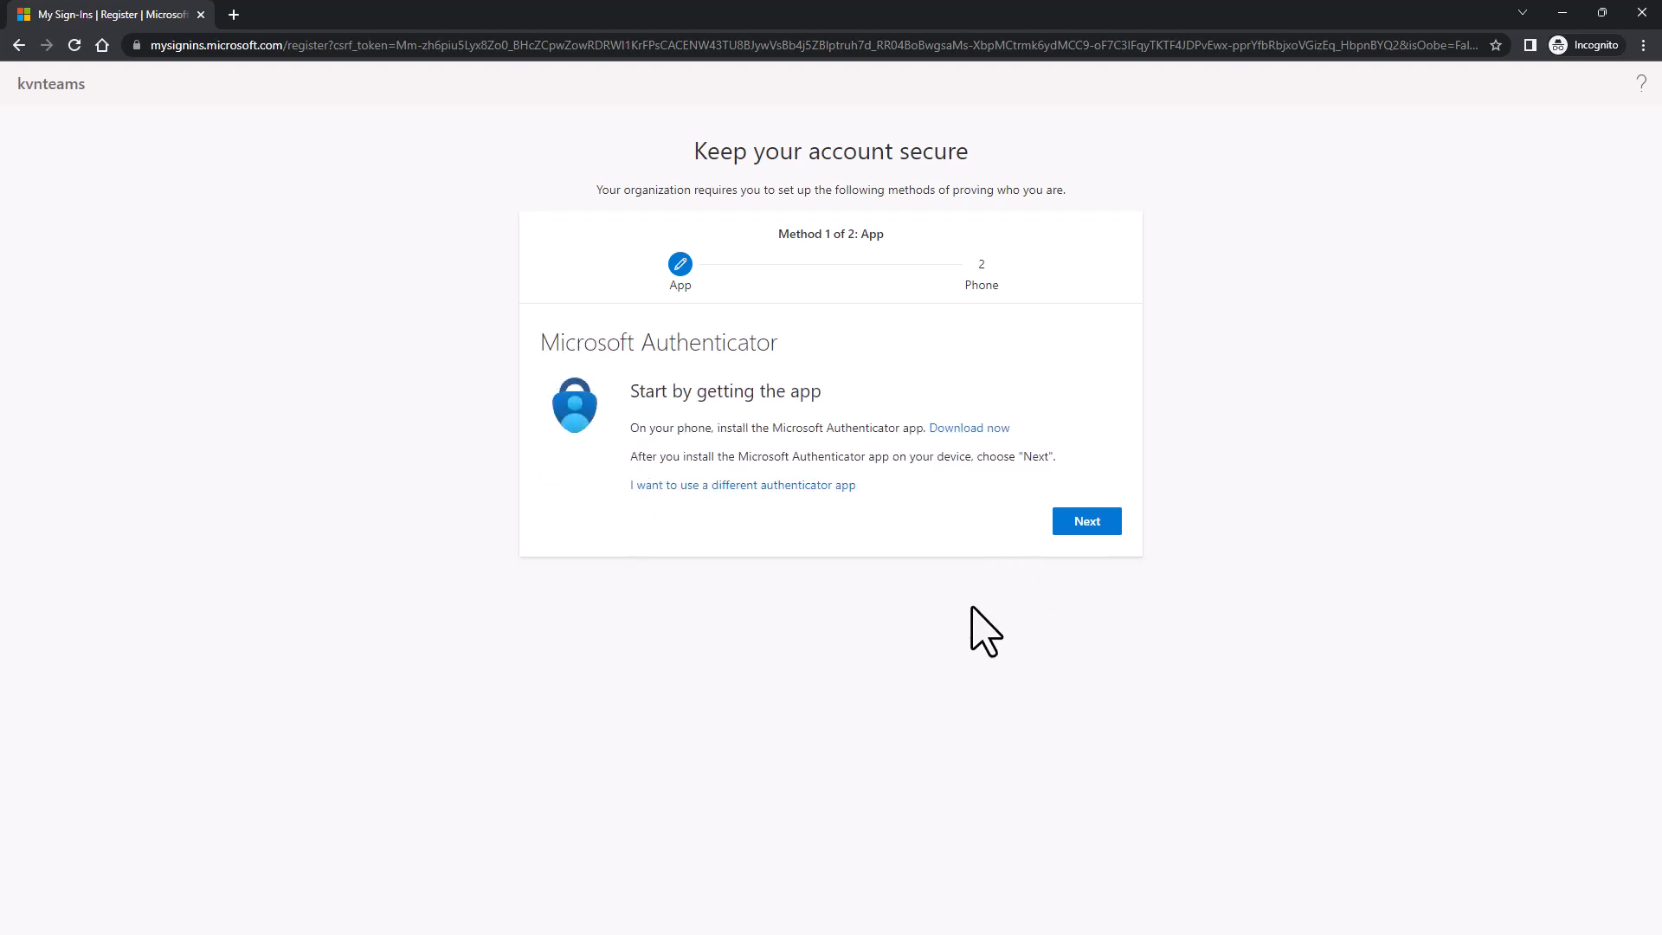
- Reload office.com and defer the security information prompt with Ask later
{"action": "left_click", "coordinate": [235, 45]}
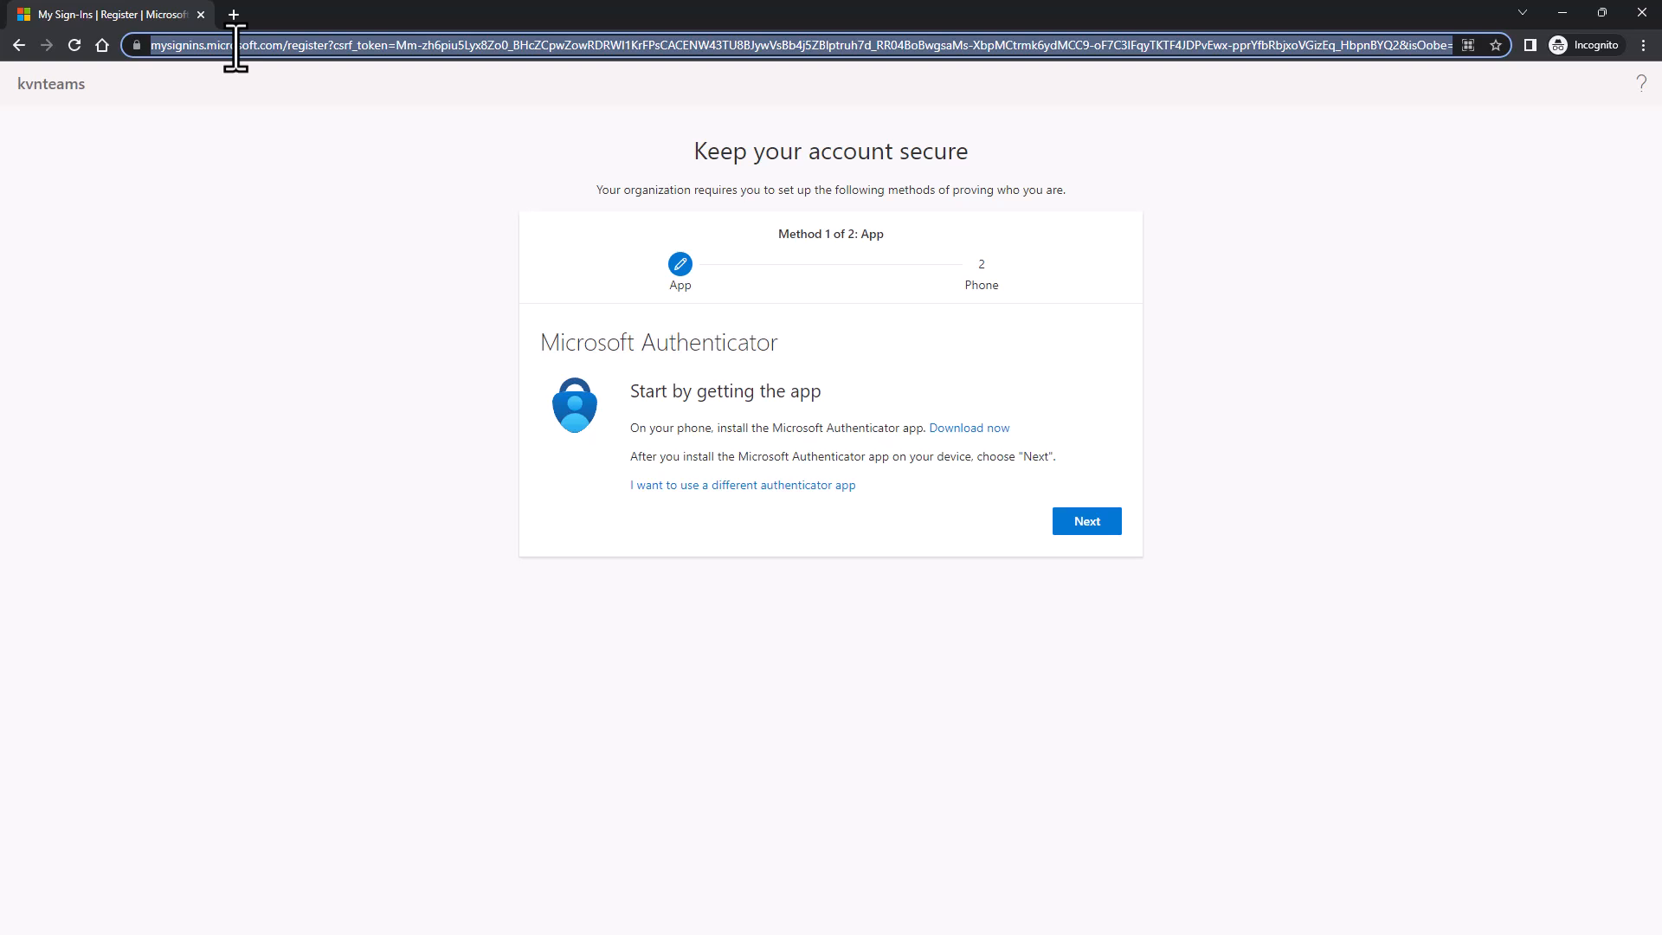
{"action": "type", "text": "office.com"}
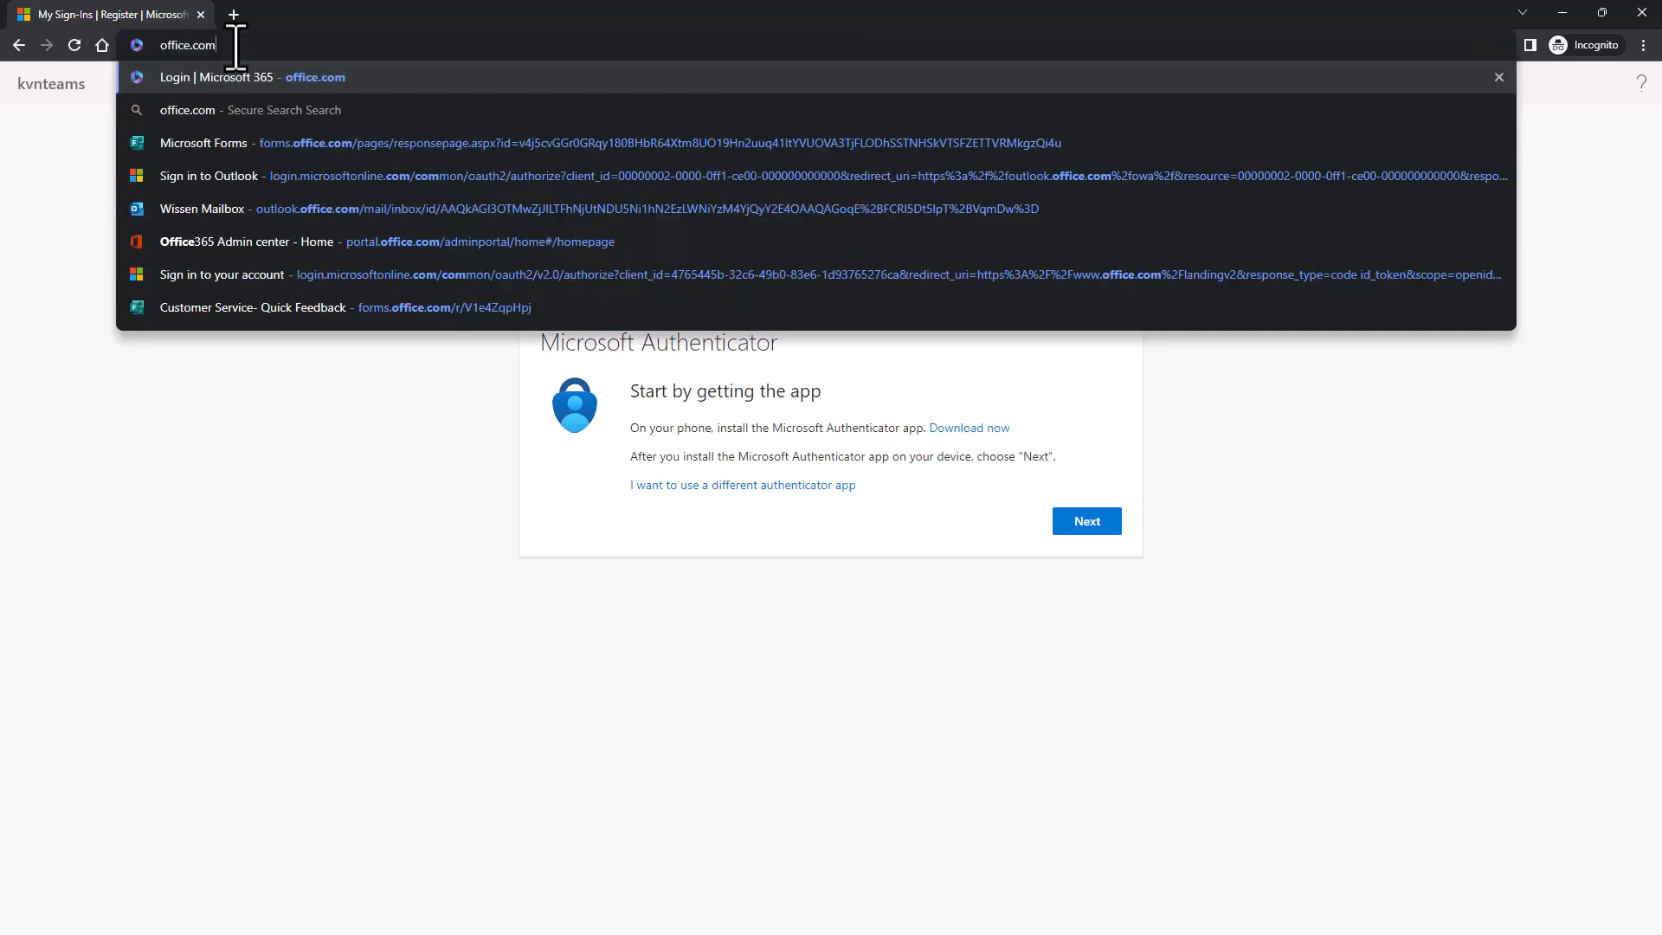
{"action": "key", "text": "Return"}
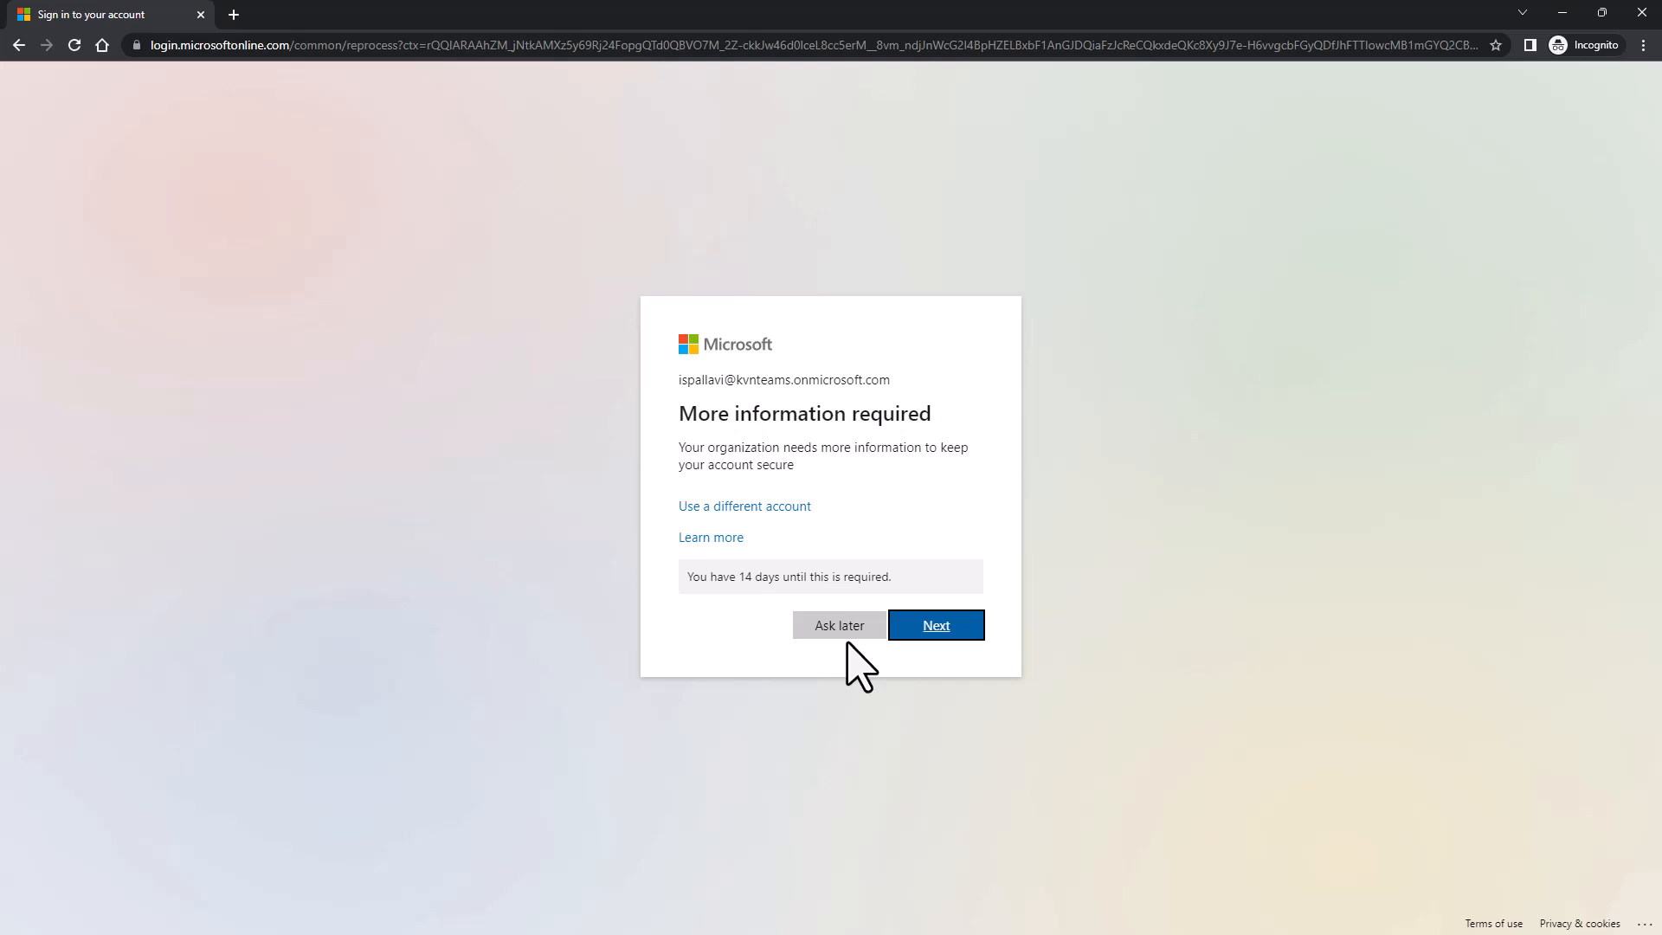
{"action": "left_click", "coordinate": [840, 626]}
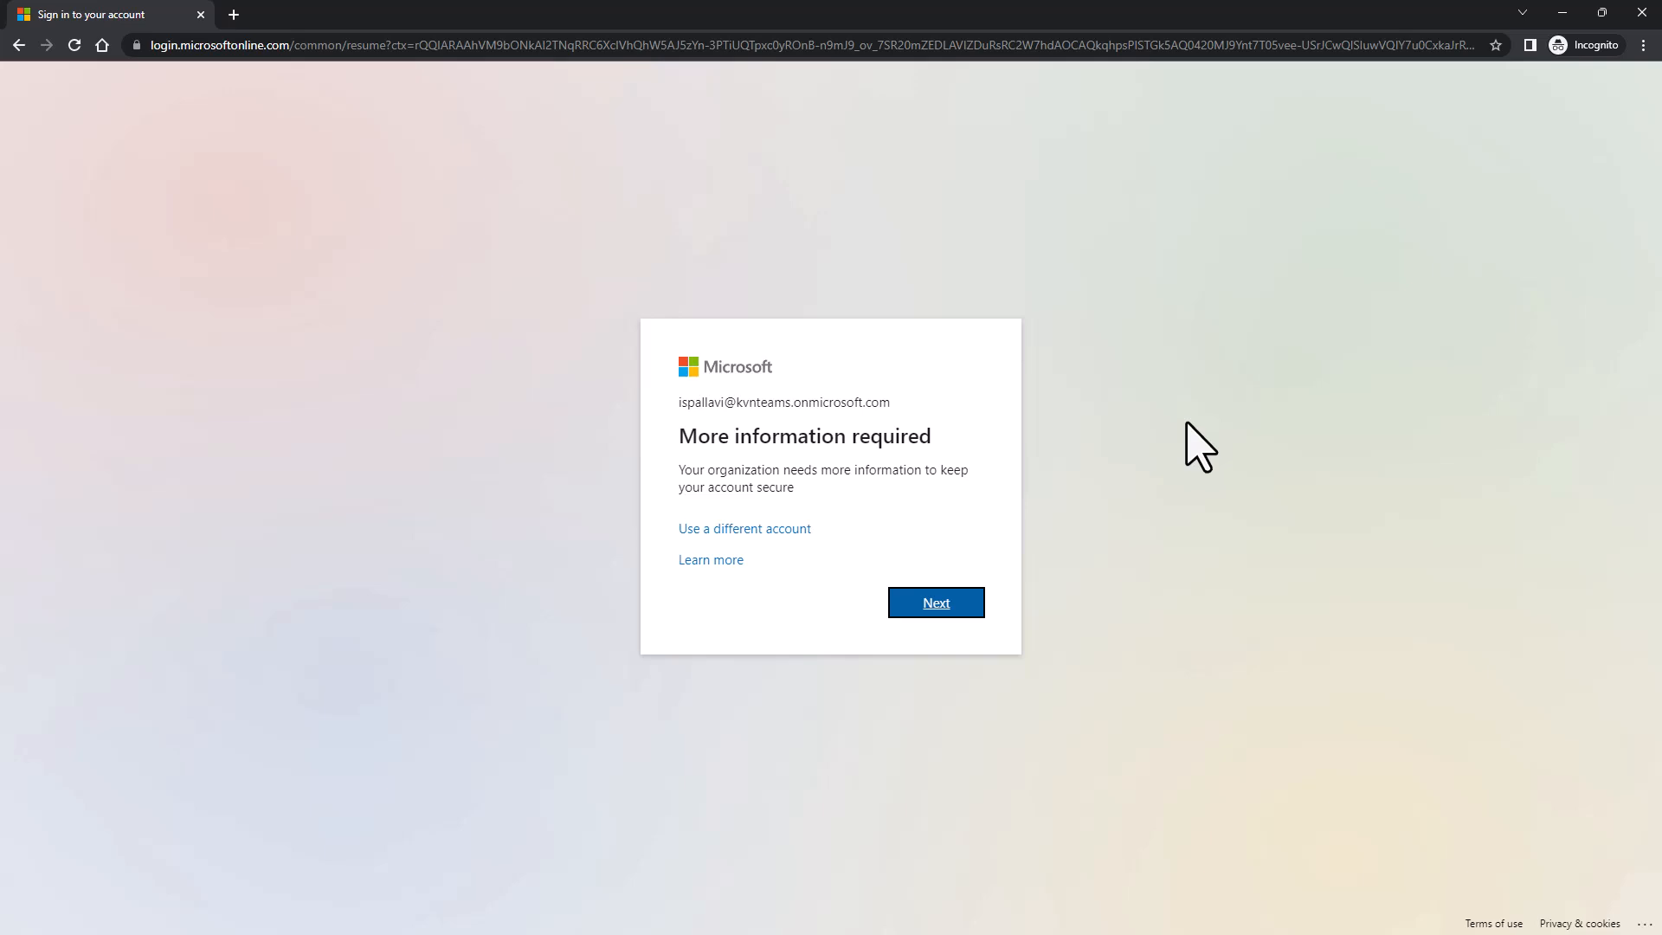
{"action": "left_click", "coordinate": [930, 612]}
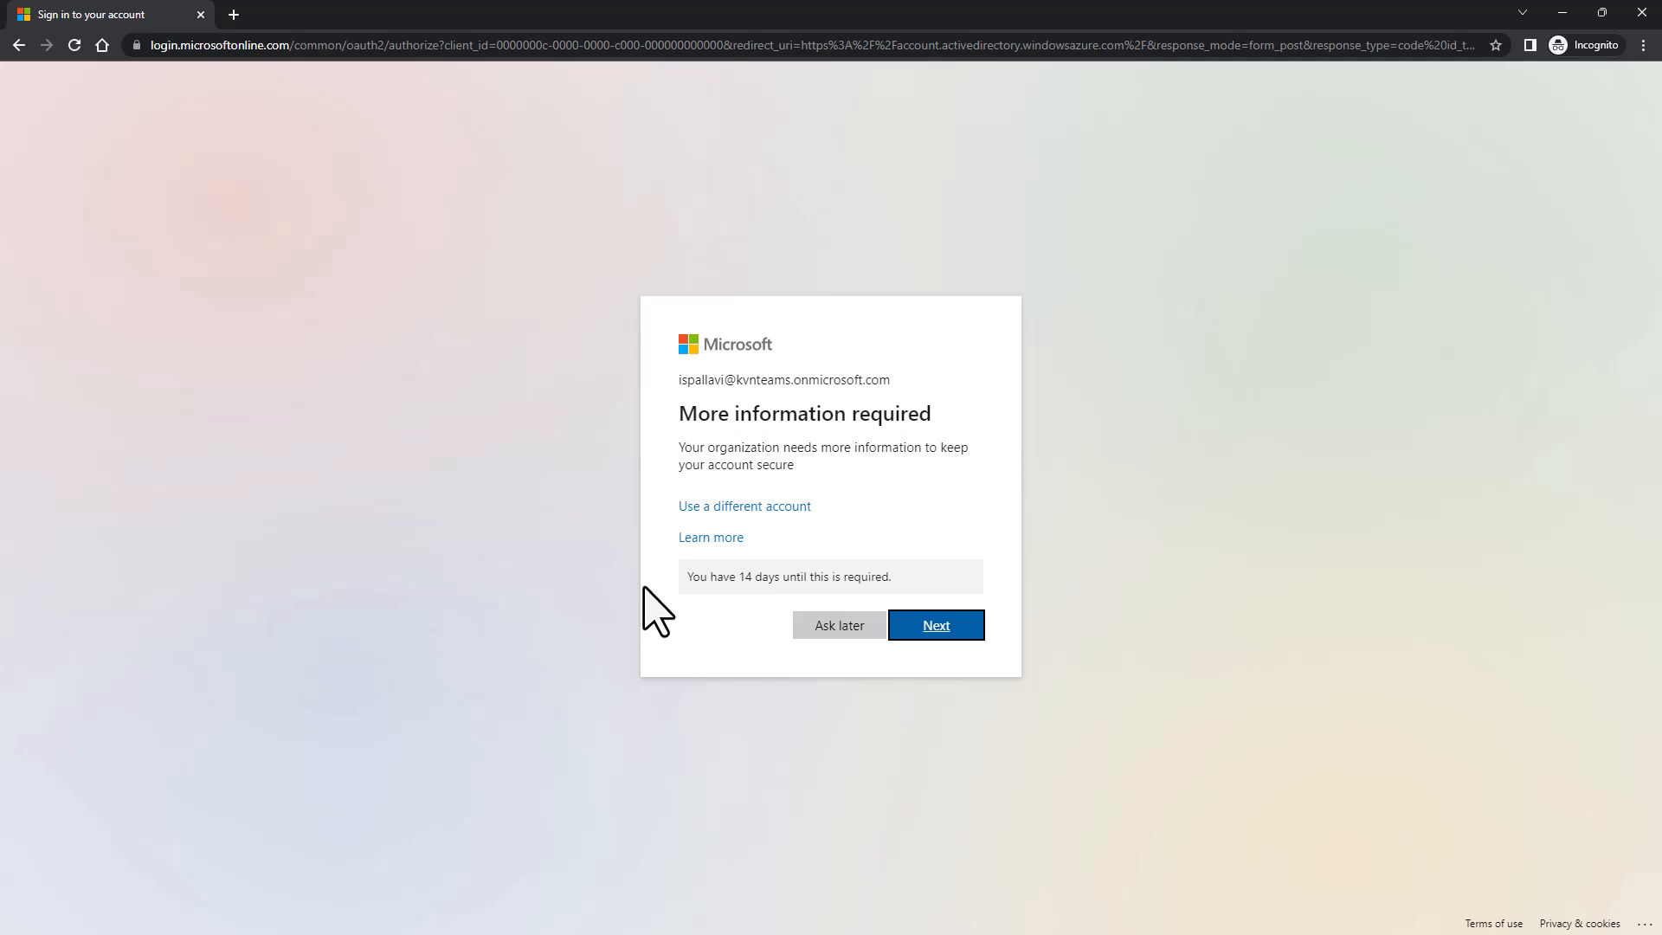
- Close the test user's sign-in window and clear the 'palla' filter to show all 22 users
{"action": "left_click", "coordinate": [1642, 12]}
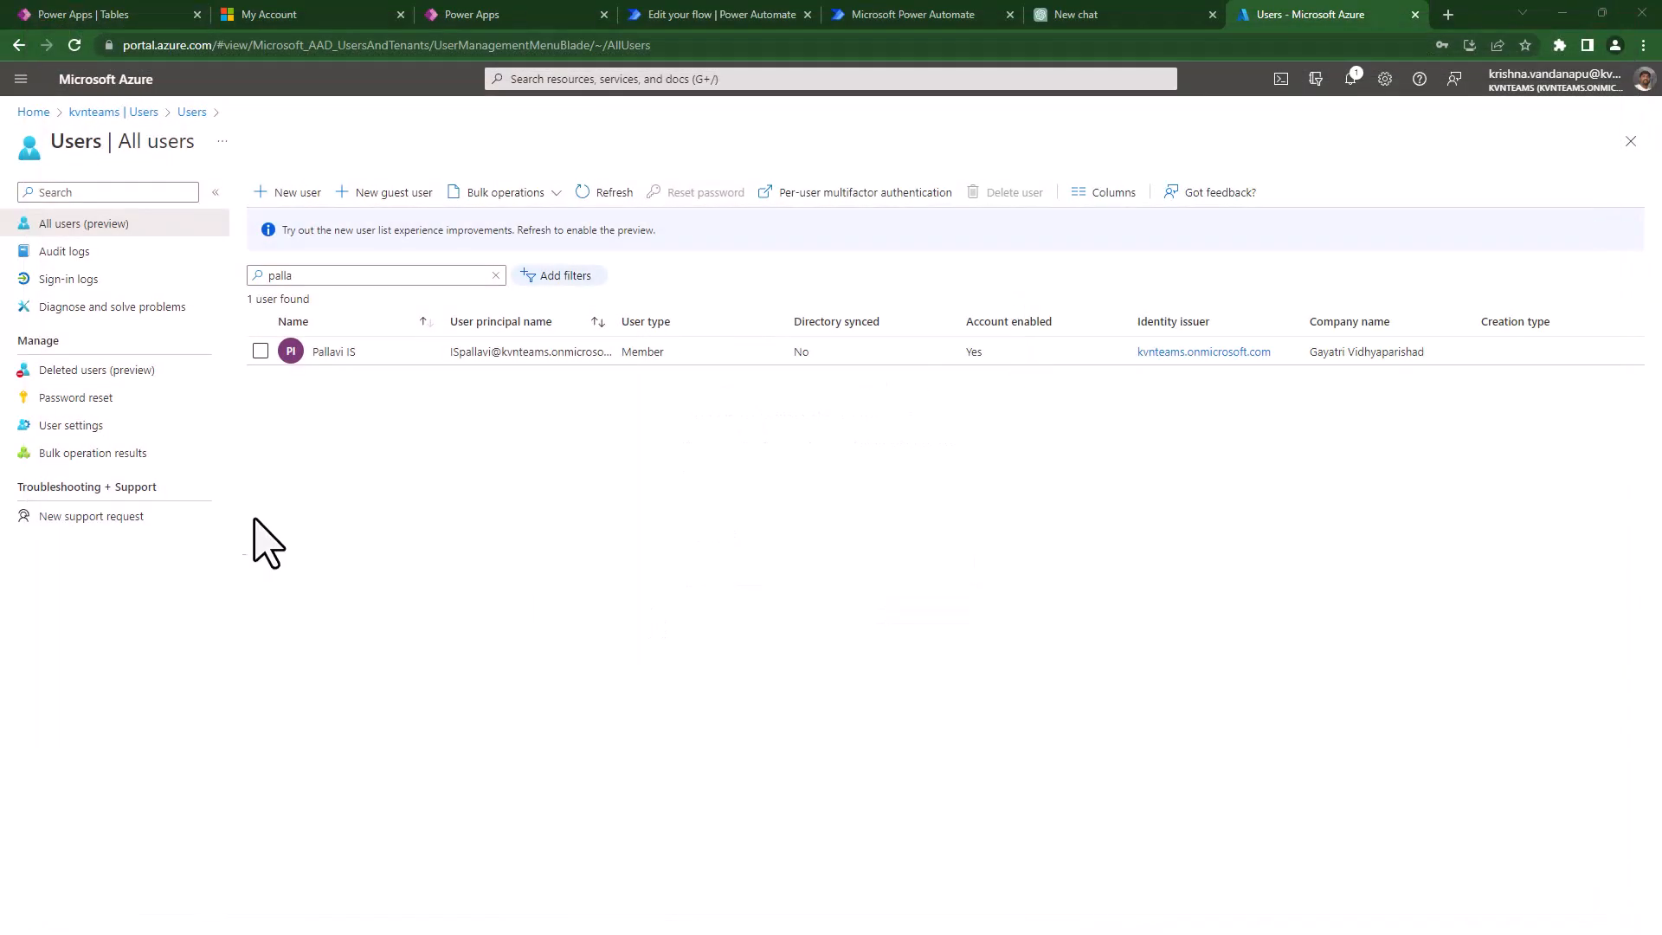
{"action": "left_click", "coordinate": [496, 275]}
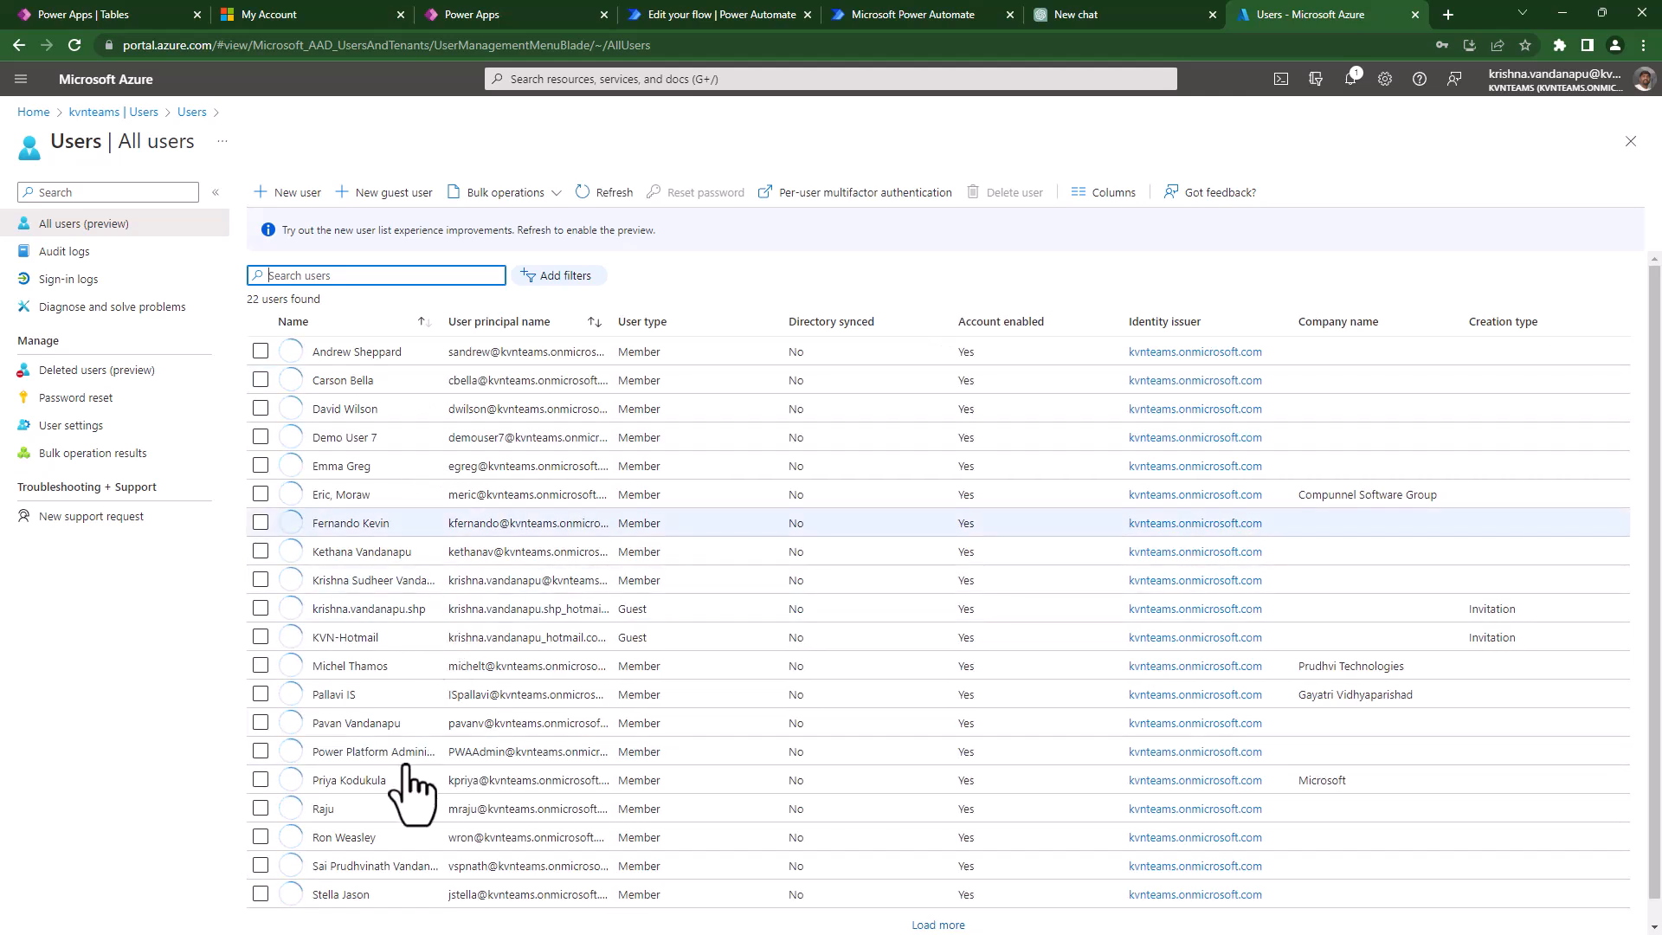
{"action": "scroll", "coordinate": [424, 753], "scroll_direction": "down", "scroll_amount": 1}
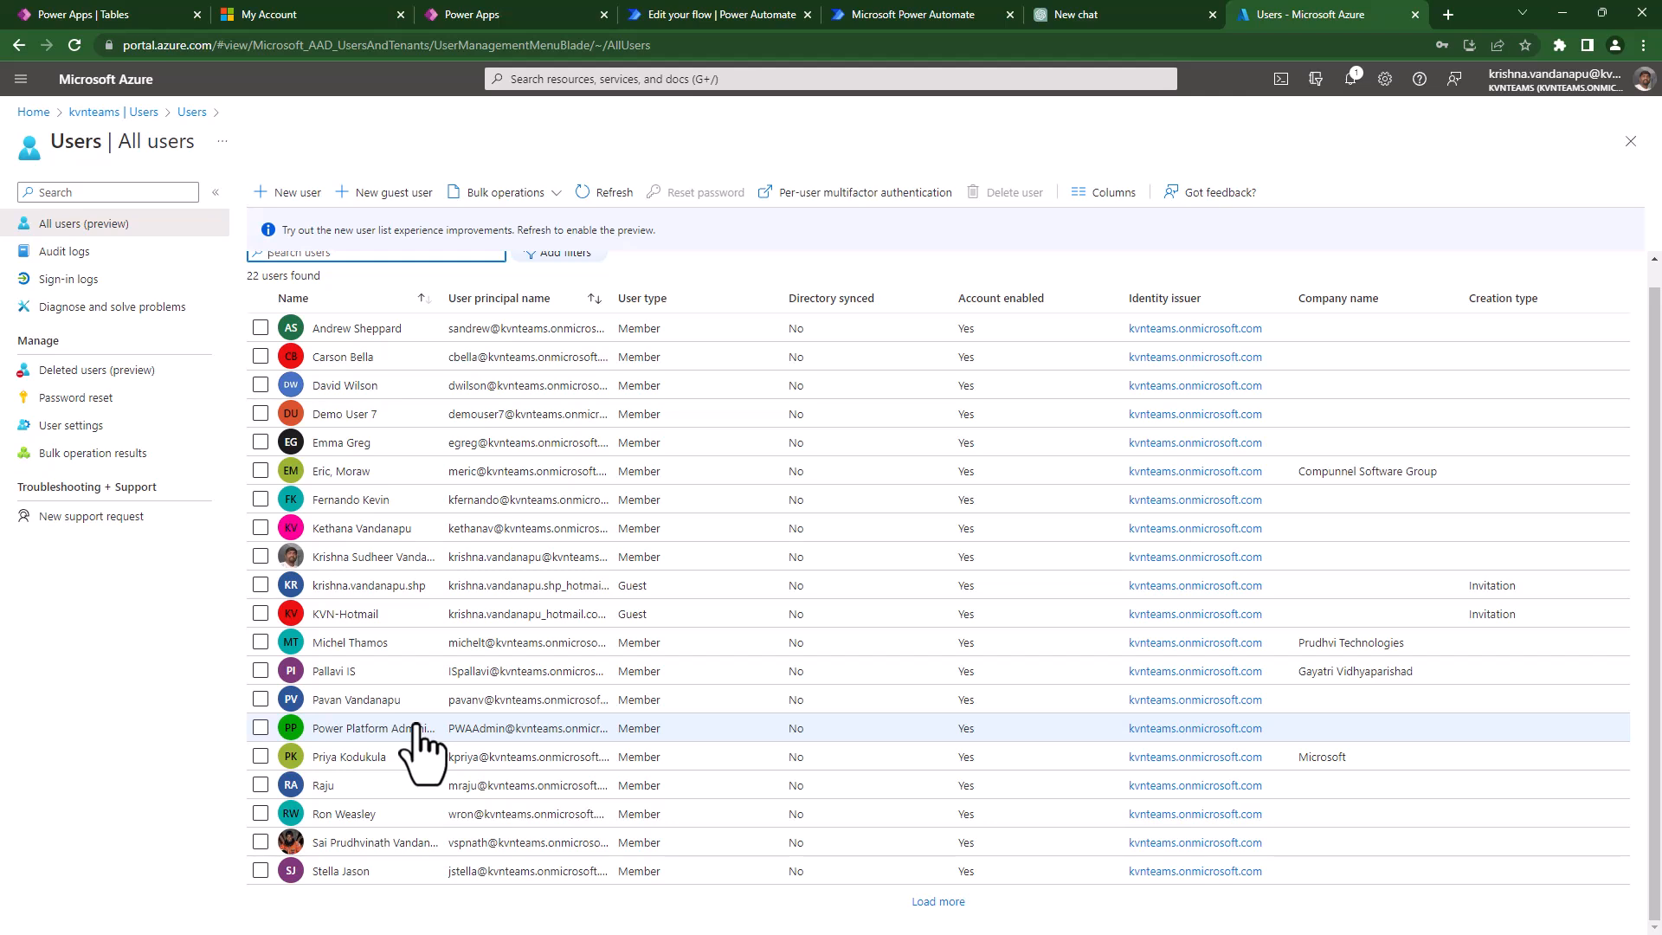
{"action": "scroll", "coordinate": [416, 627], "scroll_direction": "up", "scroll_amount": 1}
{"action": "left_click", "coordinate": [756, 138]}
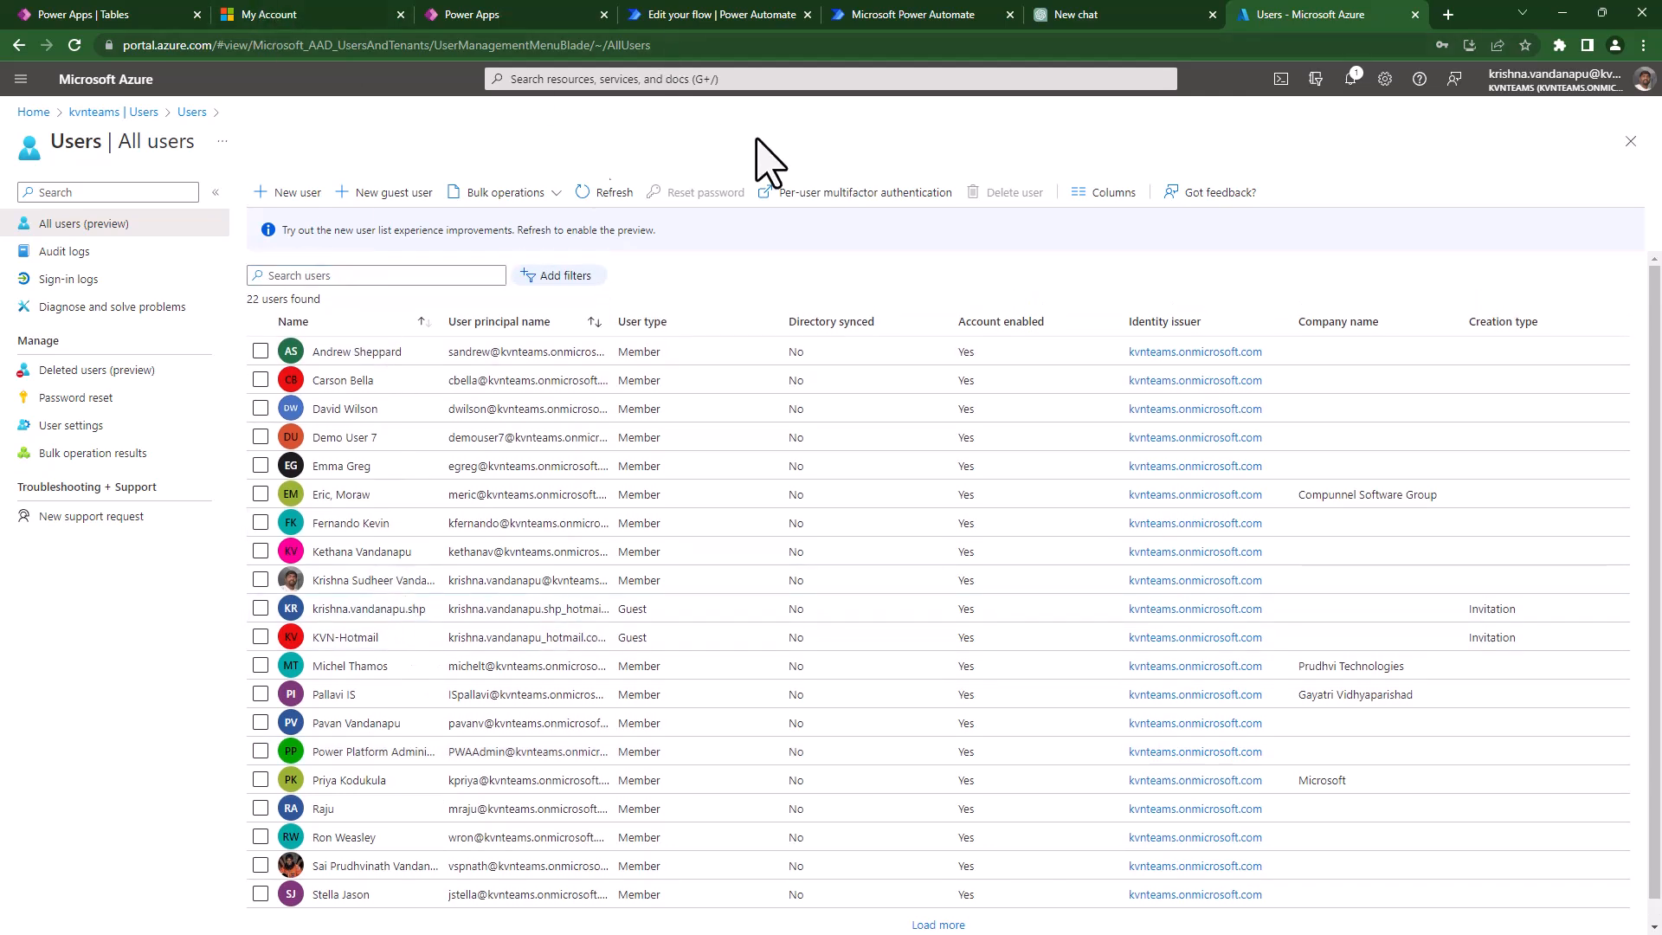
{"action": "left_click", "coordinate": [358, 202]}
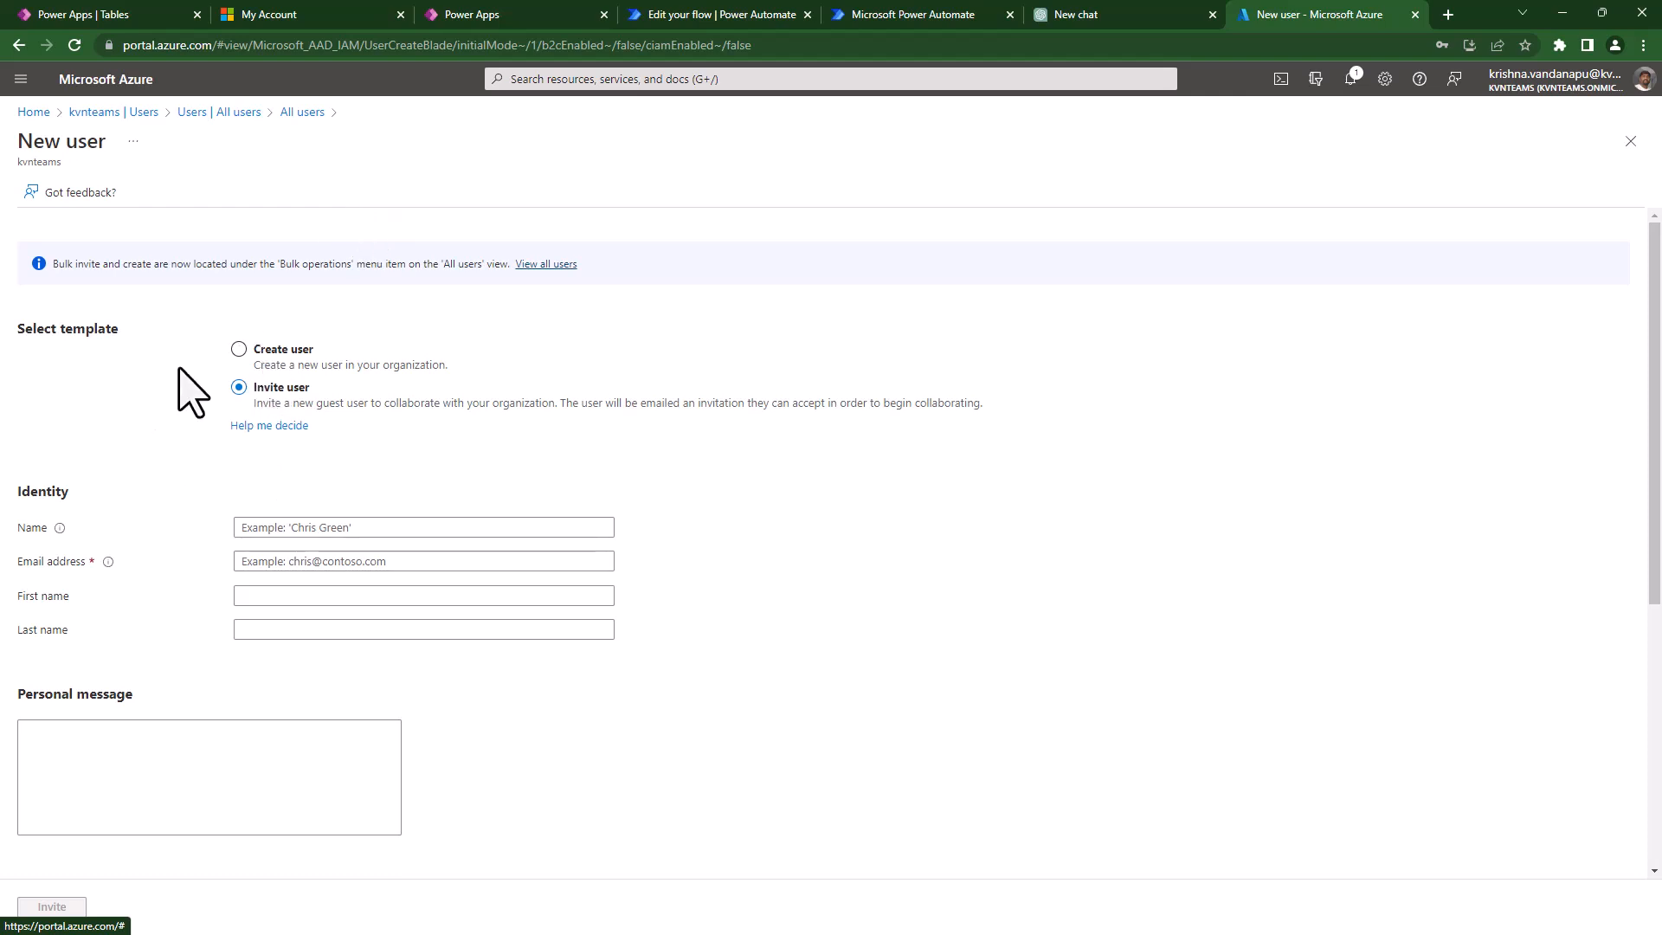
{"action": "left_click", "coordinate": [238, 350]}
{"action": "left_click", "coordinate": [239, 388]}
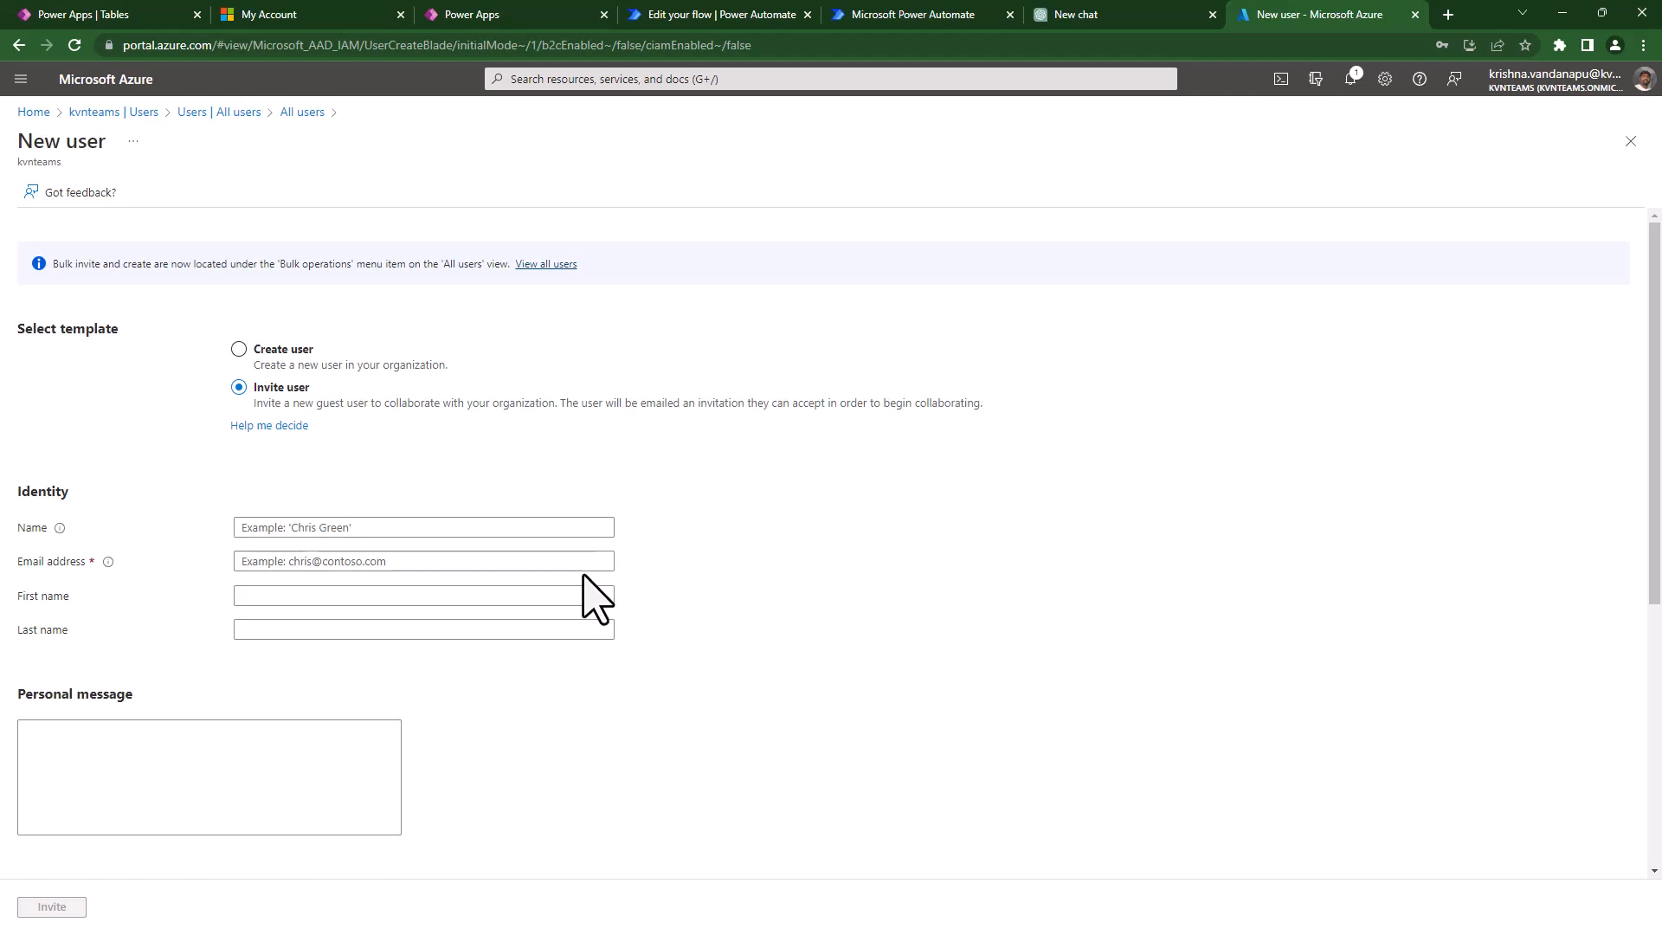
{"action": "left_click", "coordinate": [395, 561]}
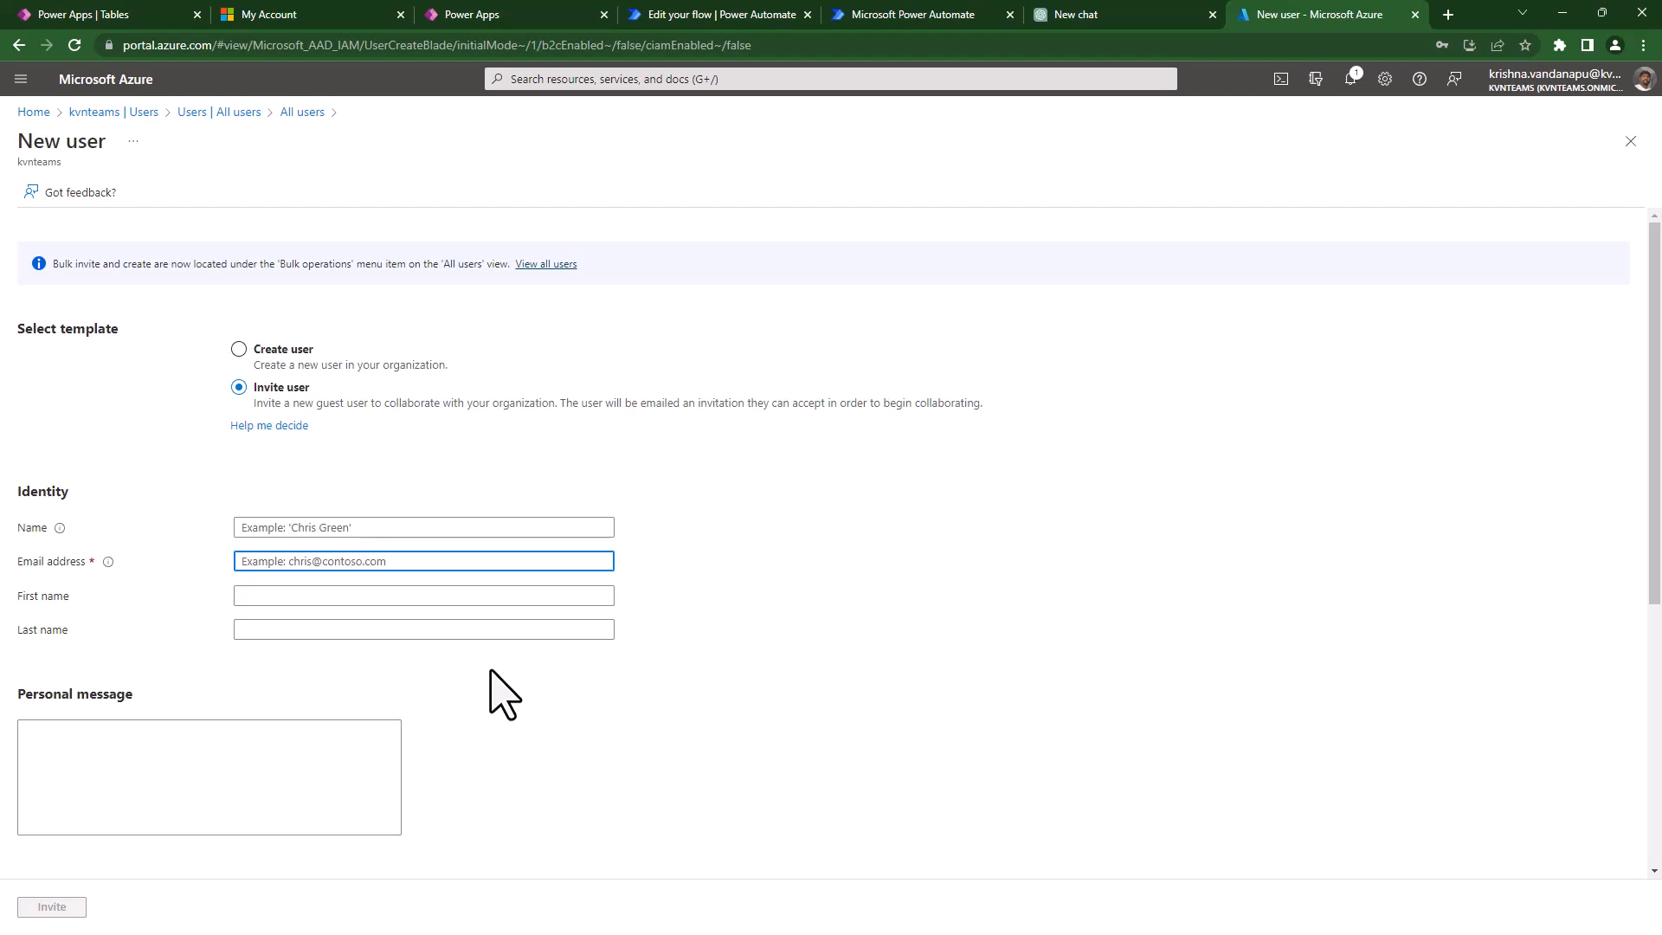
{"action": "left_click", "coordinate": [219, 112]}
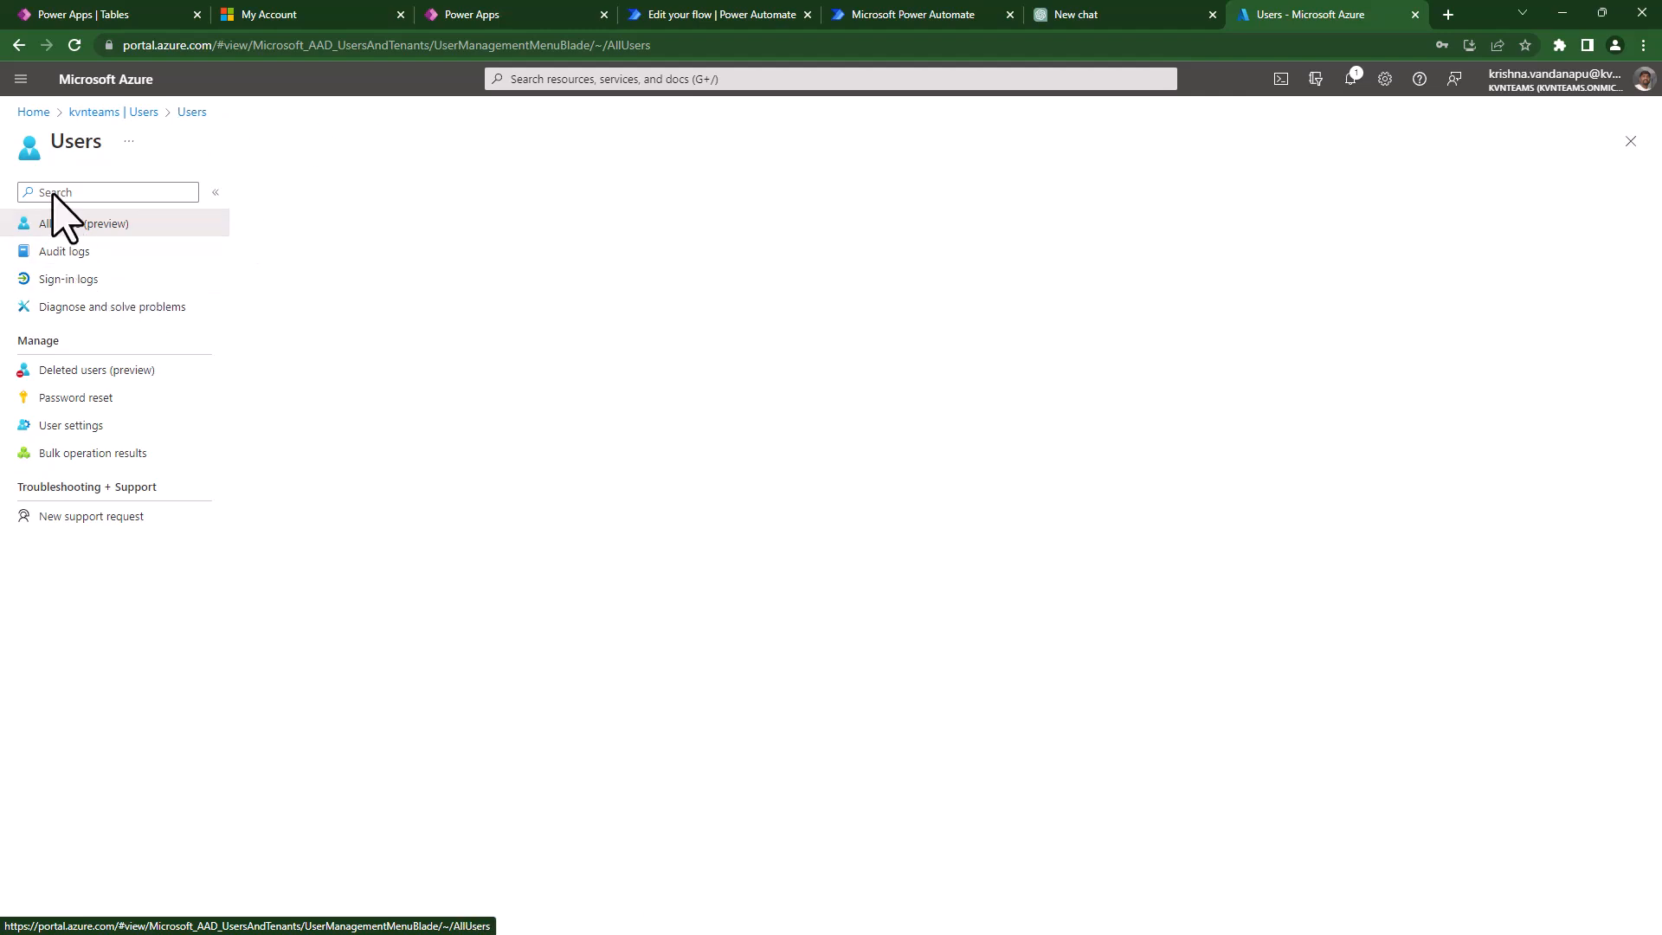
- Go to the kvnteams directory and open its Groups page listing 32 groups
{"action": "left_click", "coordinate": [122, 114]}
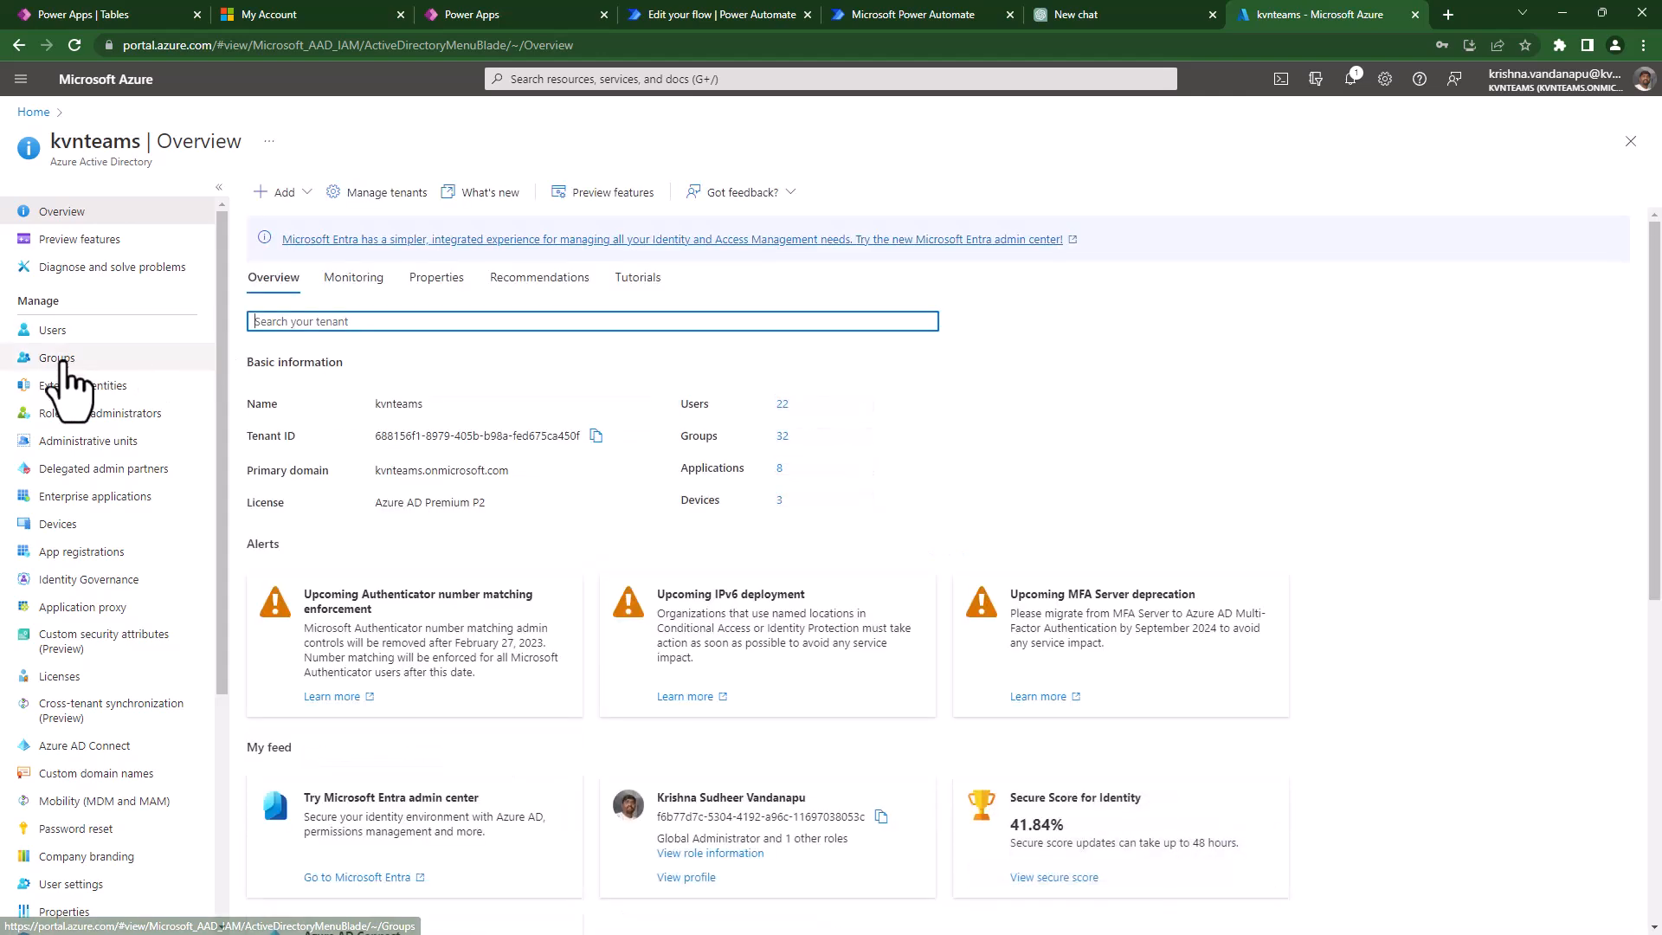
{"action": "left_click", "coordinate": [61, 362]}
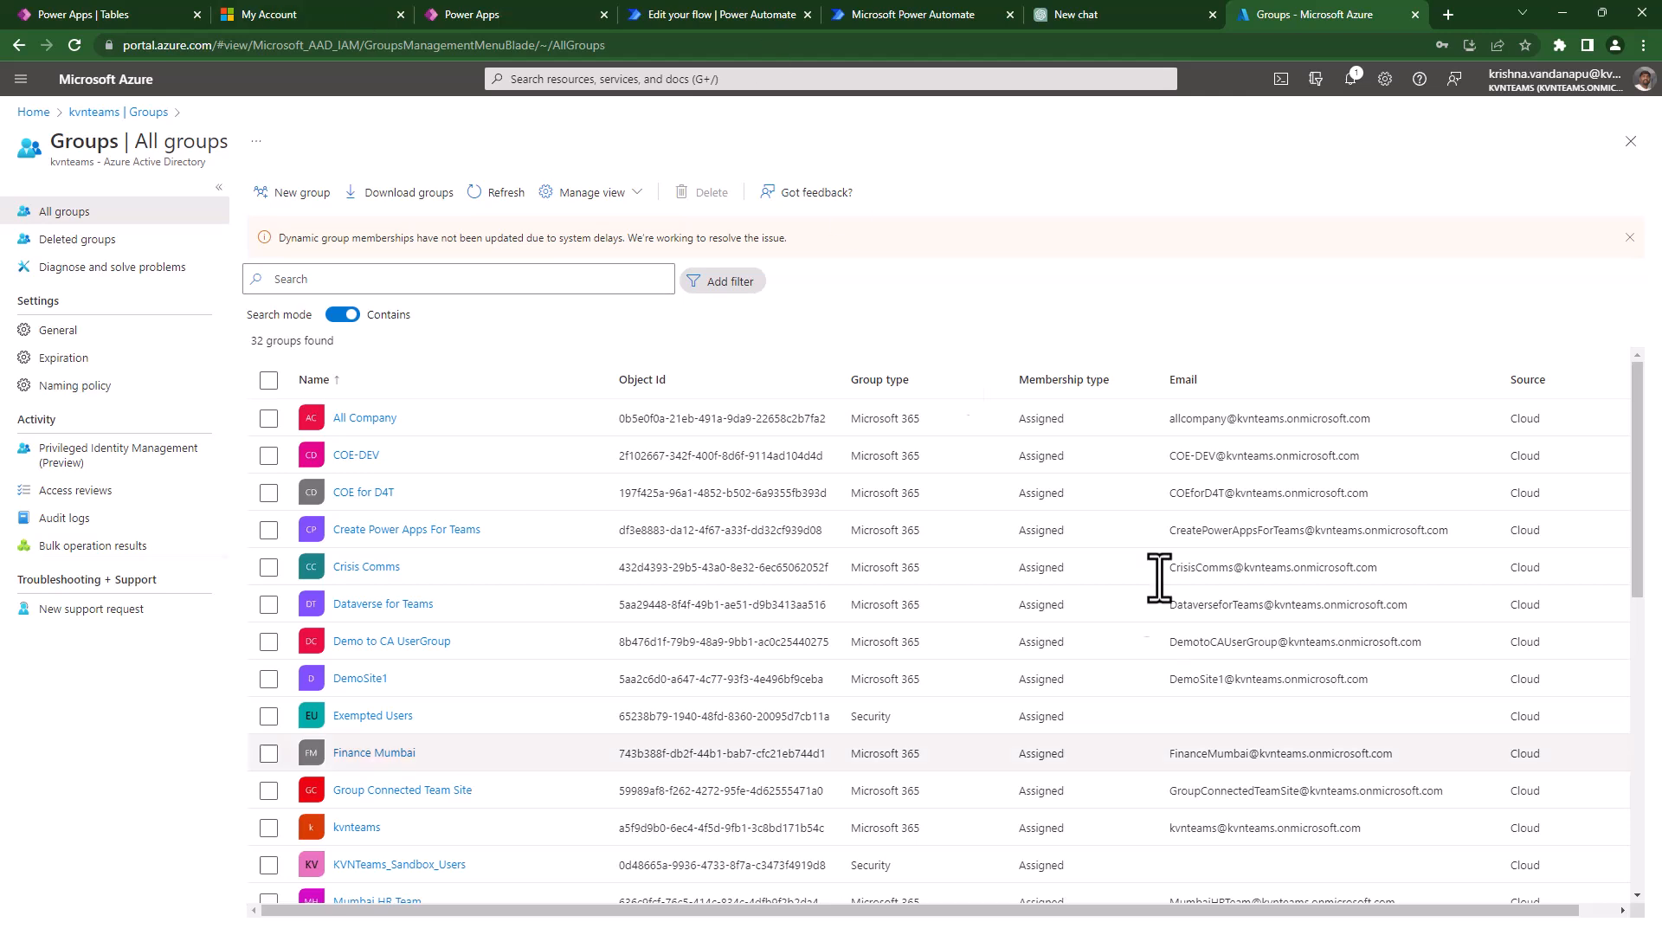
- Start a new Security group with Assigned membership and open the Add members list
{"action": "left_click", "coordinate": [286, 192]}
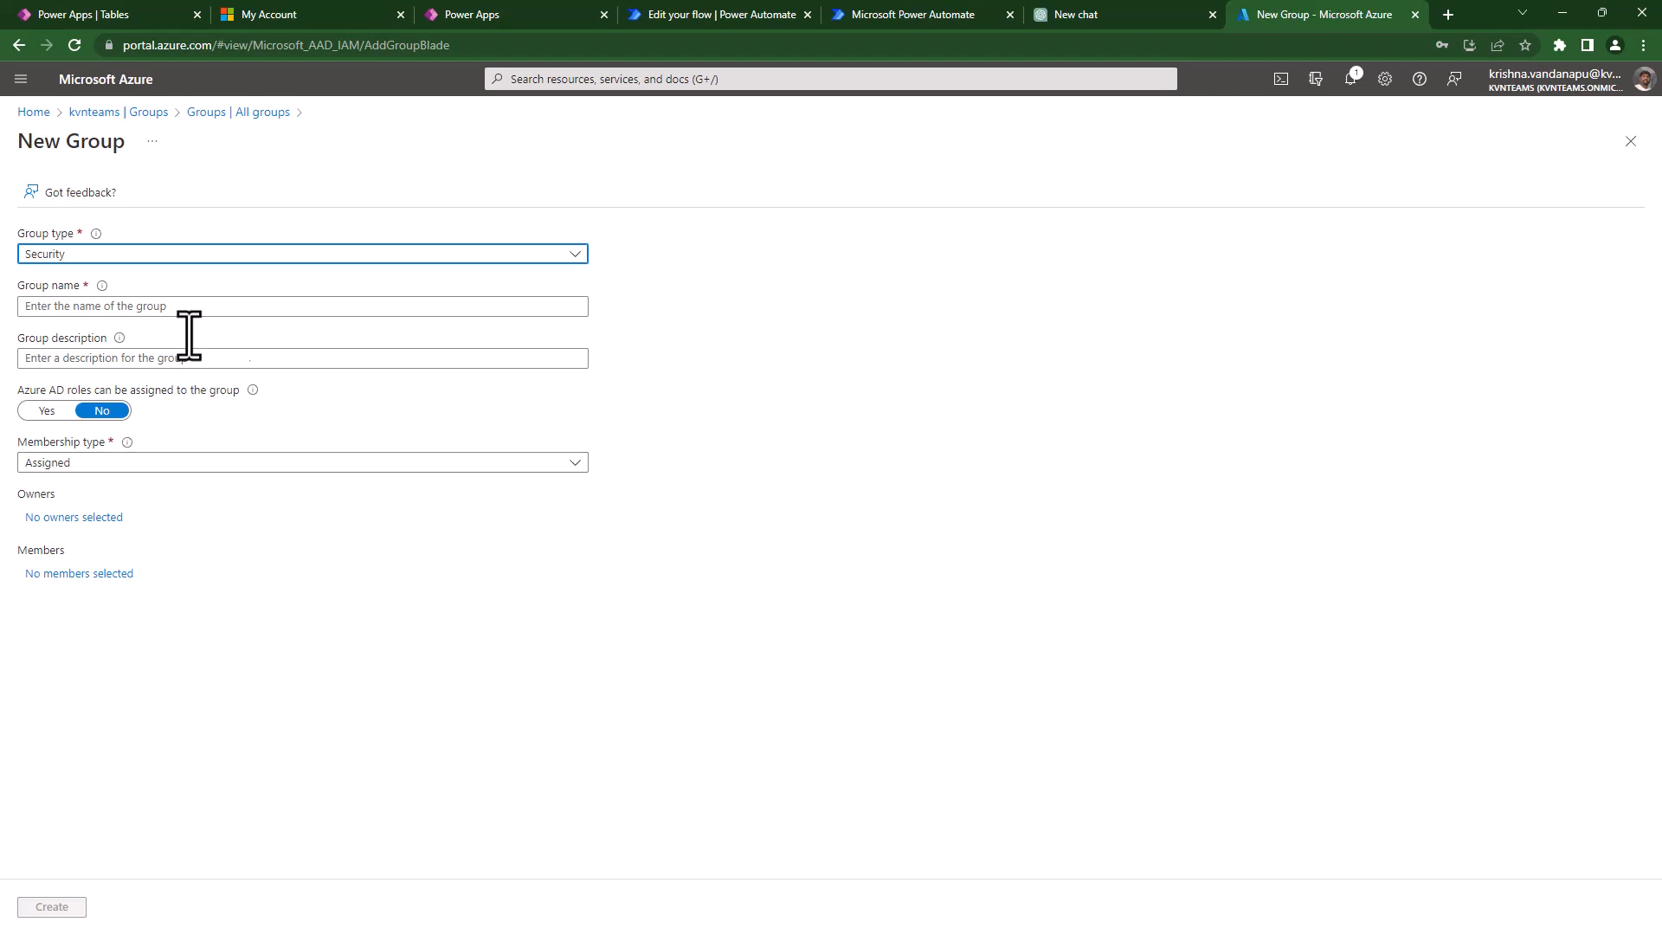
{"action": "left_click", "coordinate": [431, 254]}
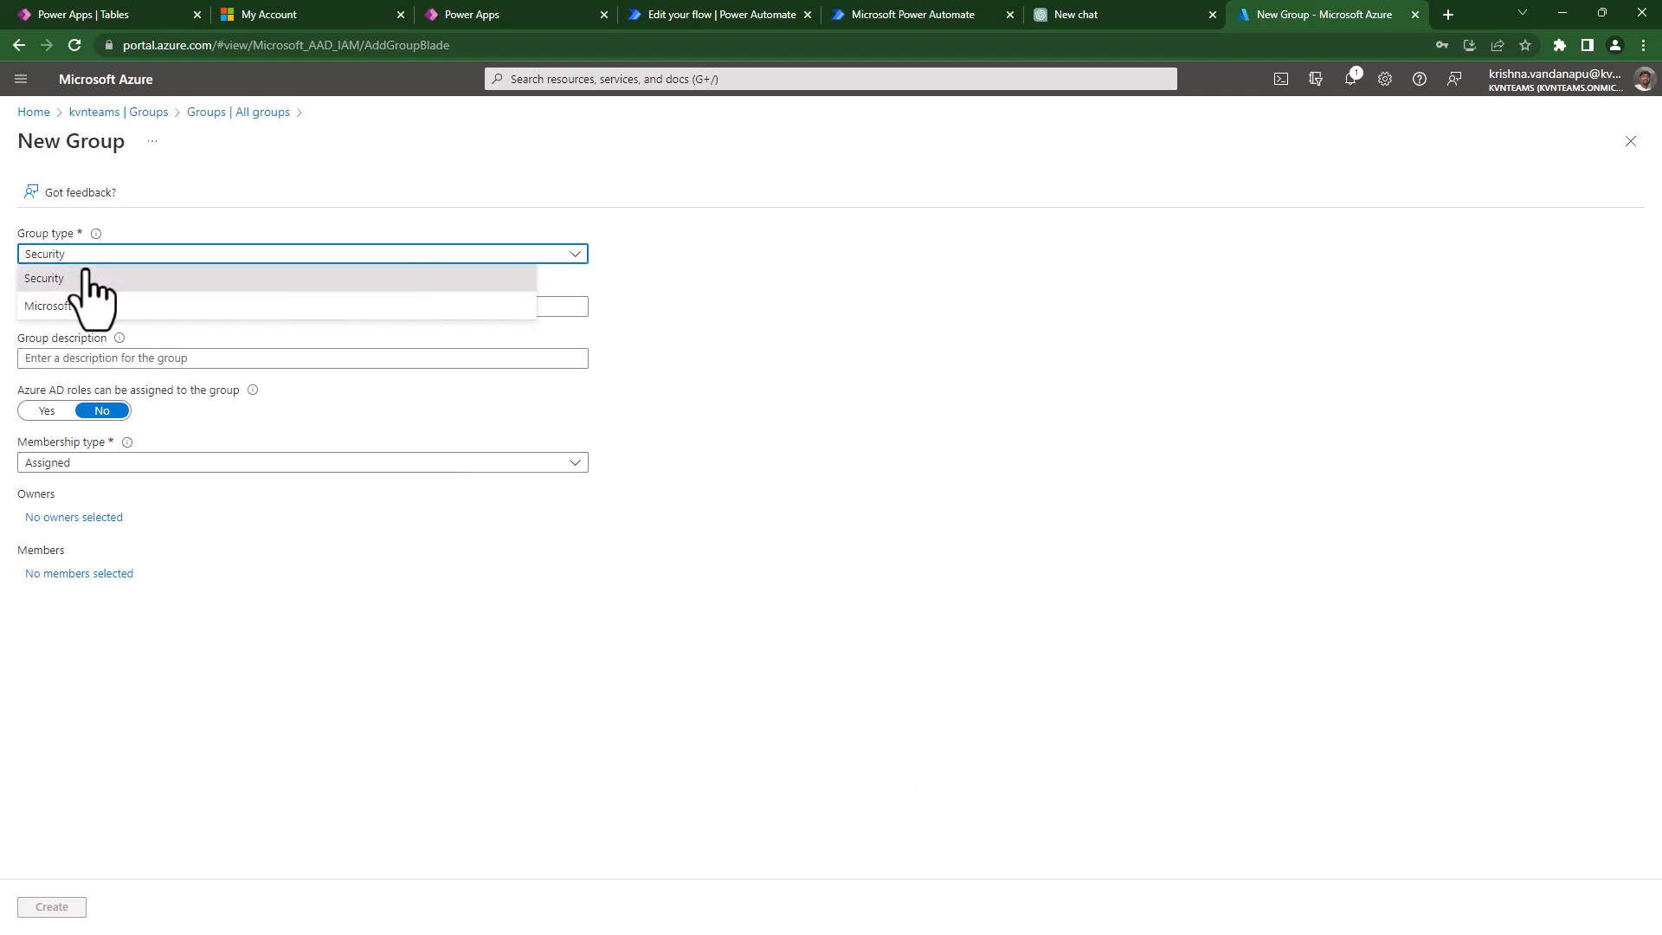
{"action": "left_click", "coordinate": [48, 273]}
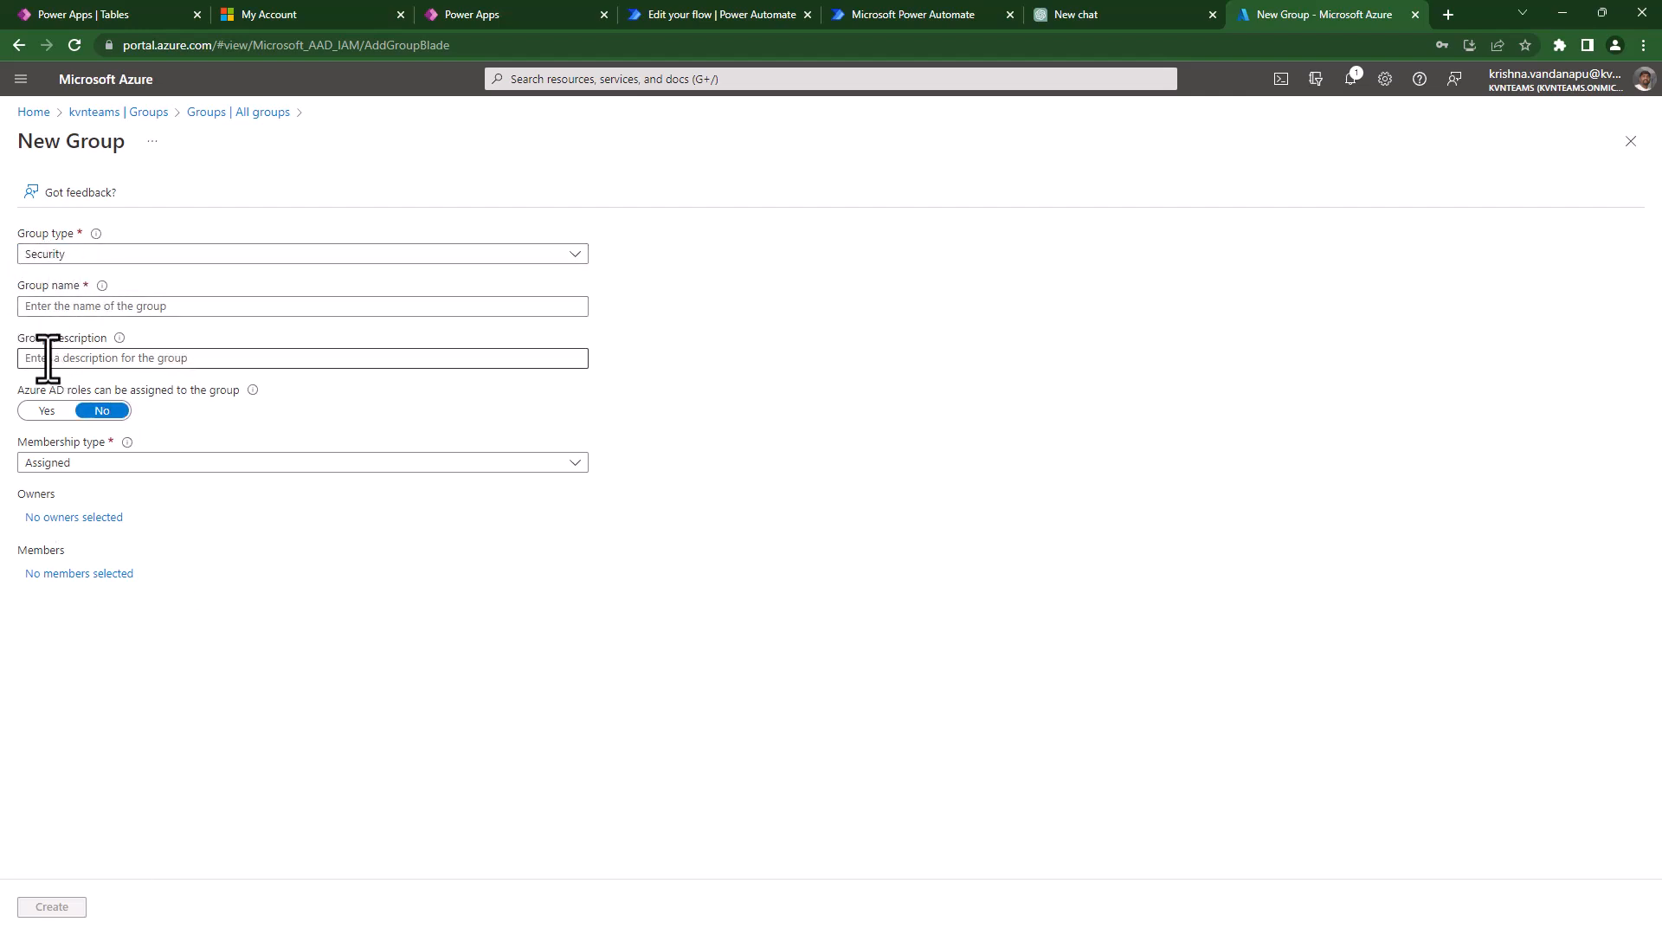
{"action": "left_click", "coordinate": [167, 465]}
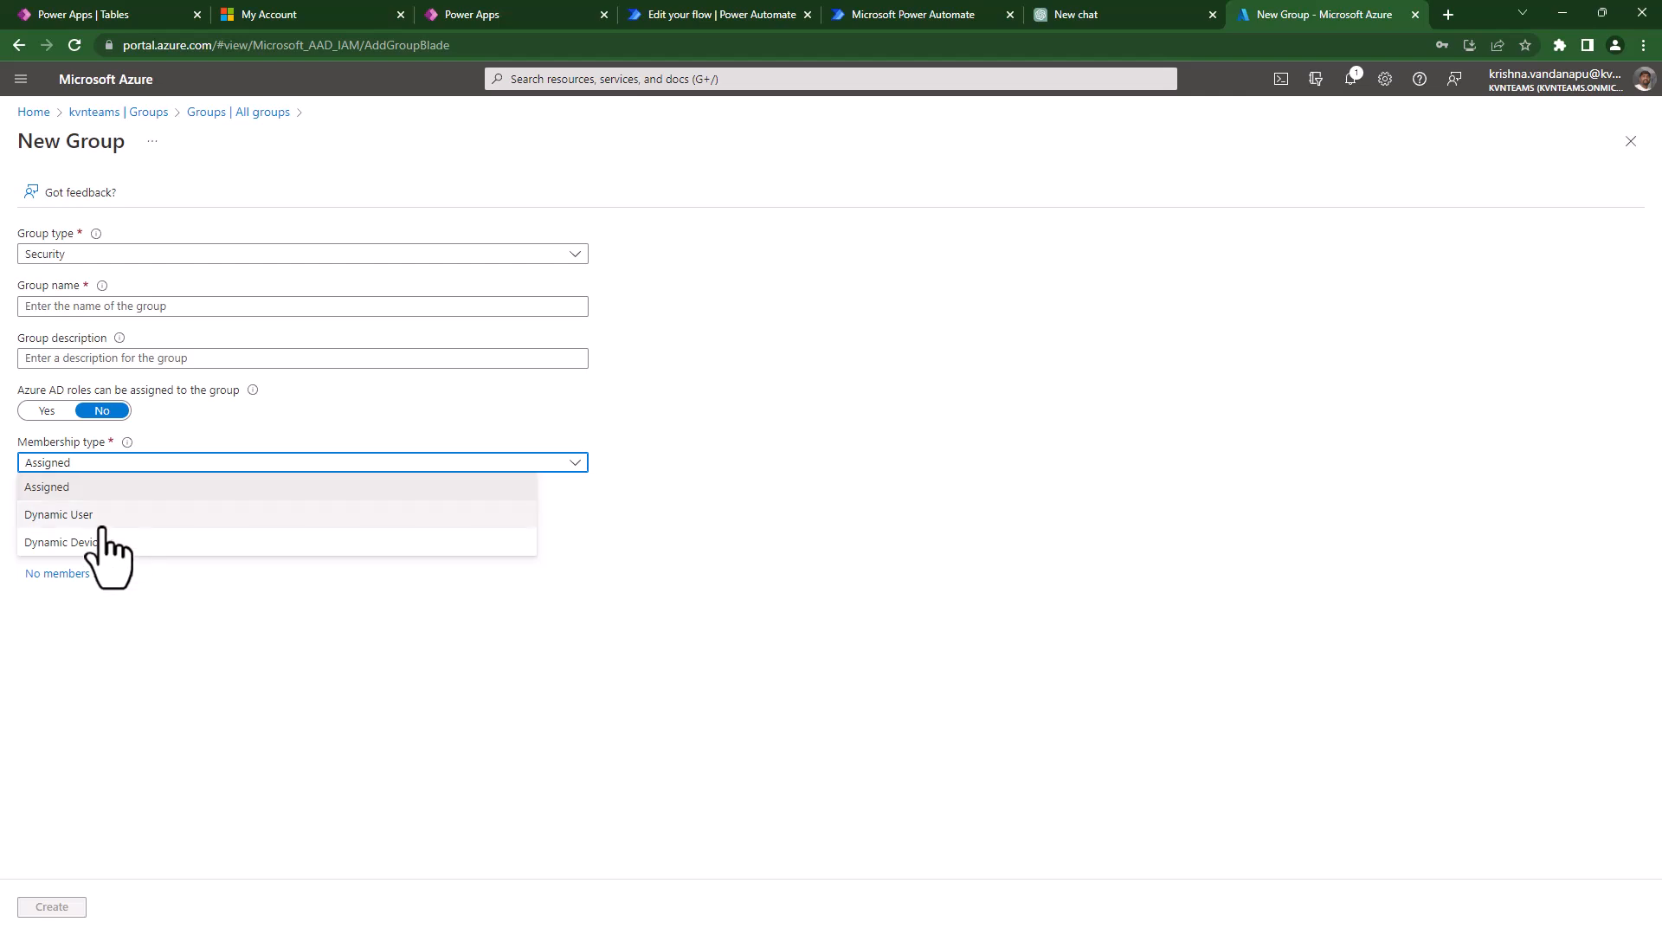
{"action": "left_click", "coordinate": [135, 711]}
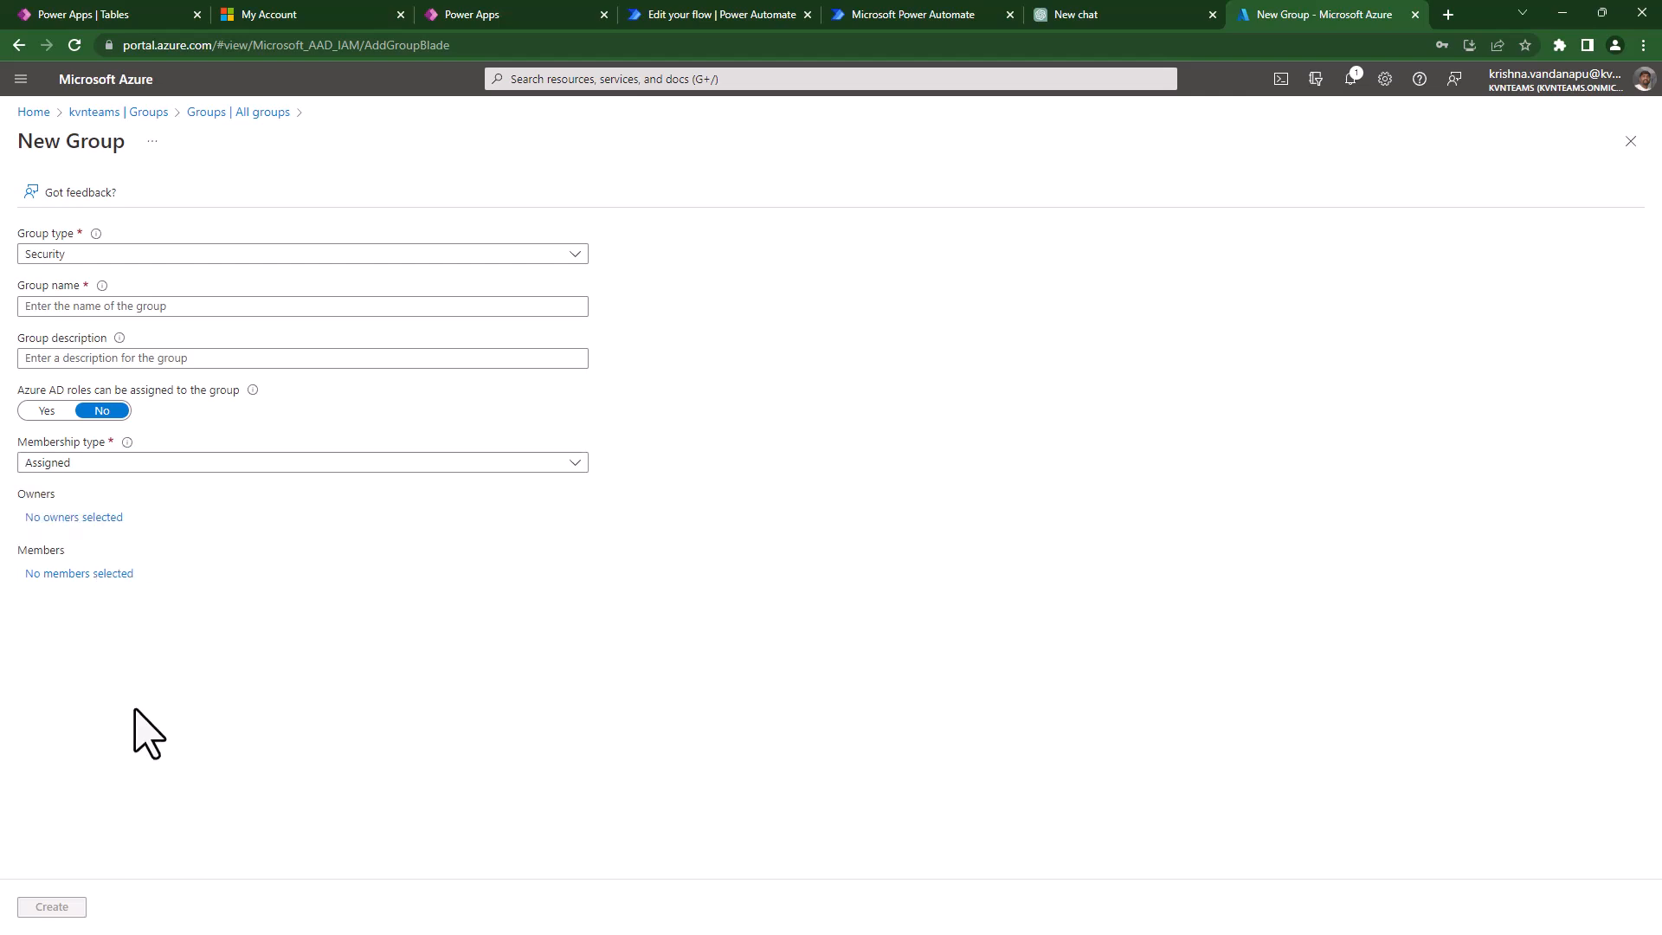
{"action": "left_click", "coordinate": [178, 468]}
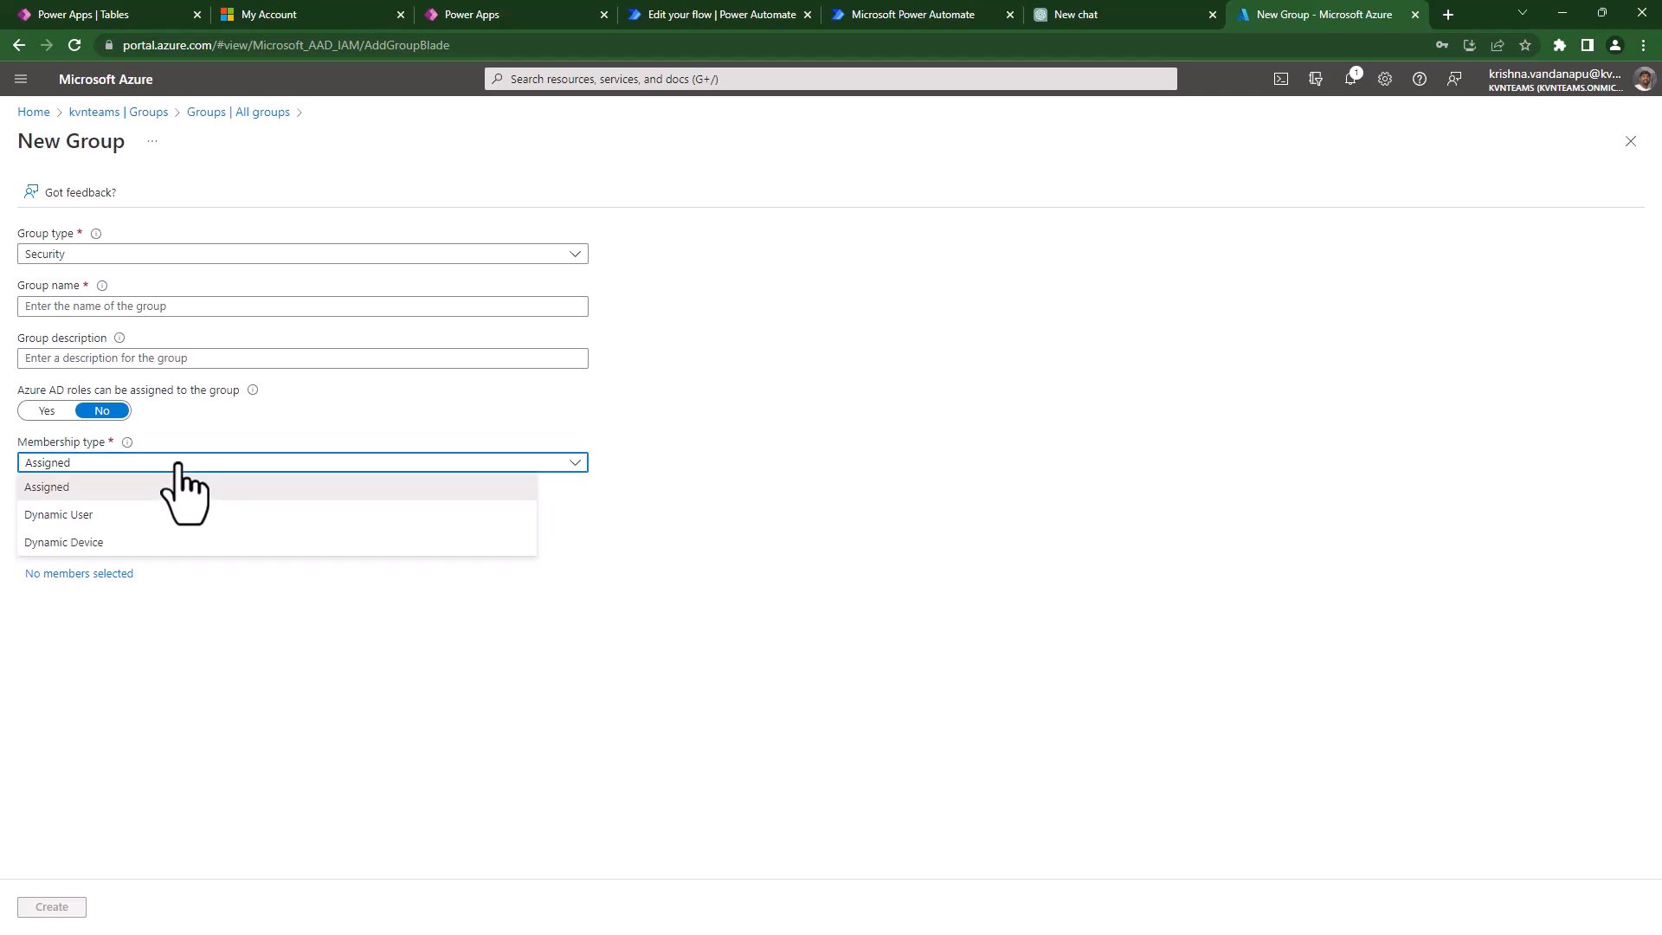
{"action": "left_click", "coordinate": [402, 787]}
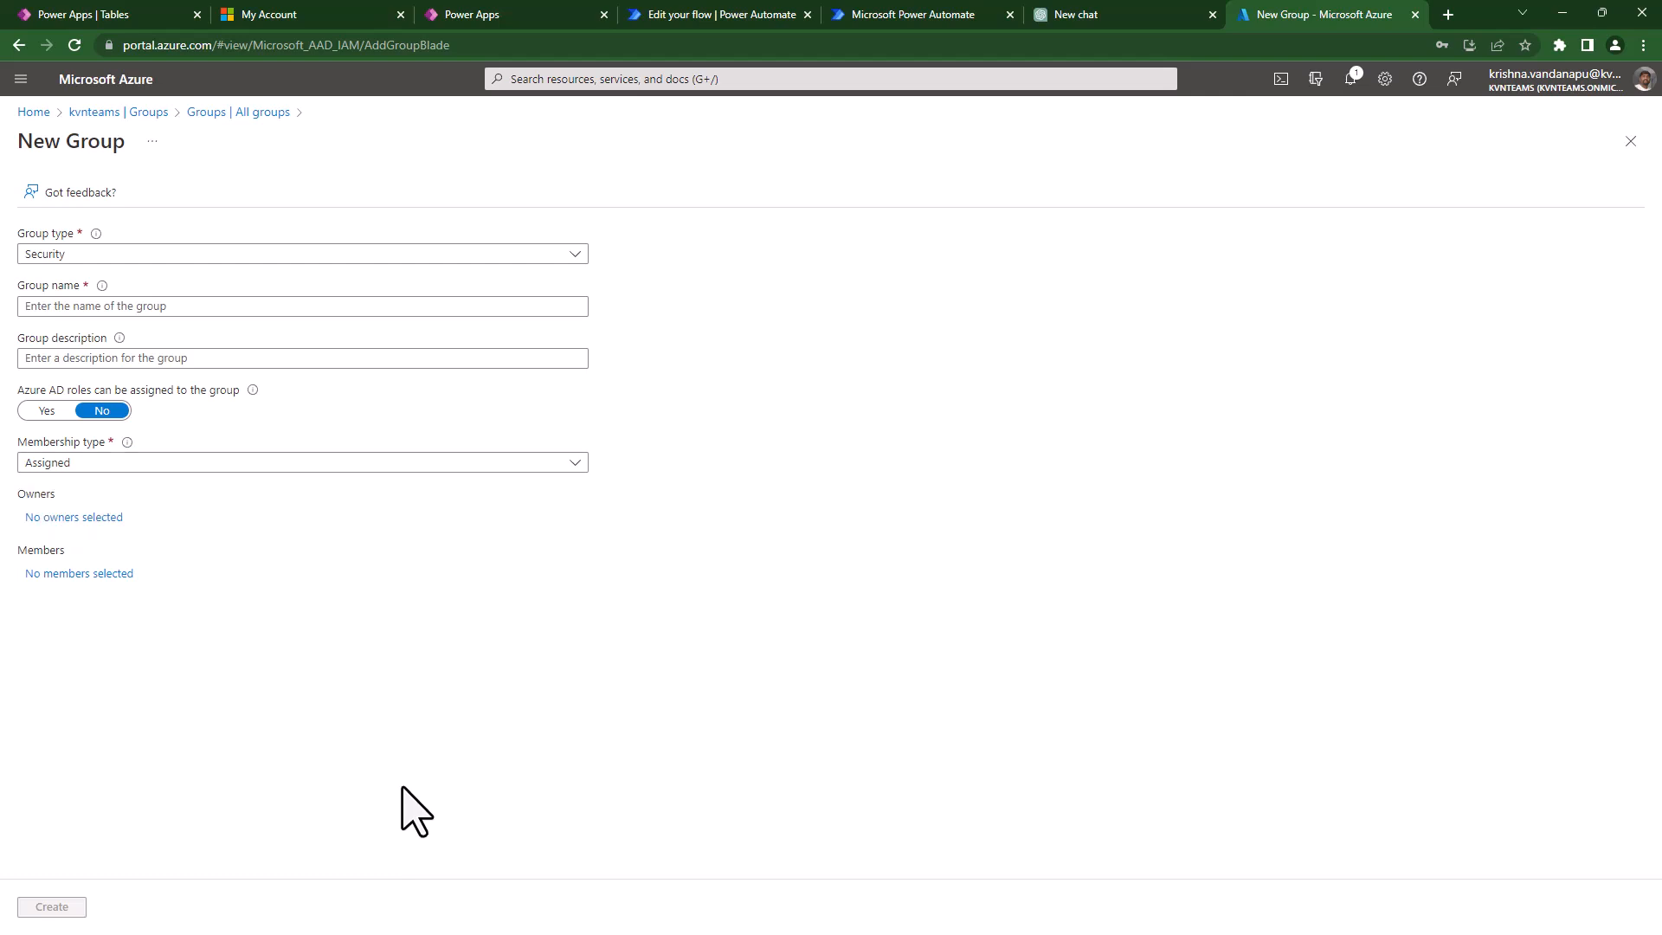
{"action": "left_click", "coordinate": [39, 575]}
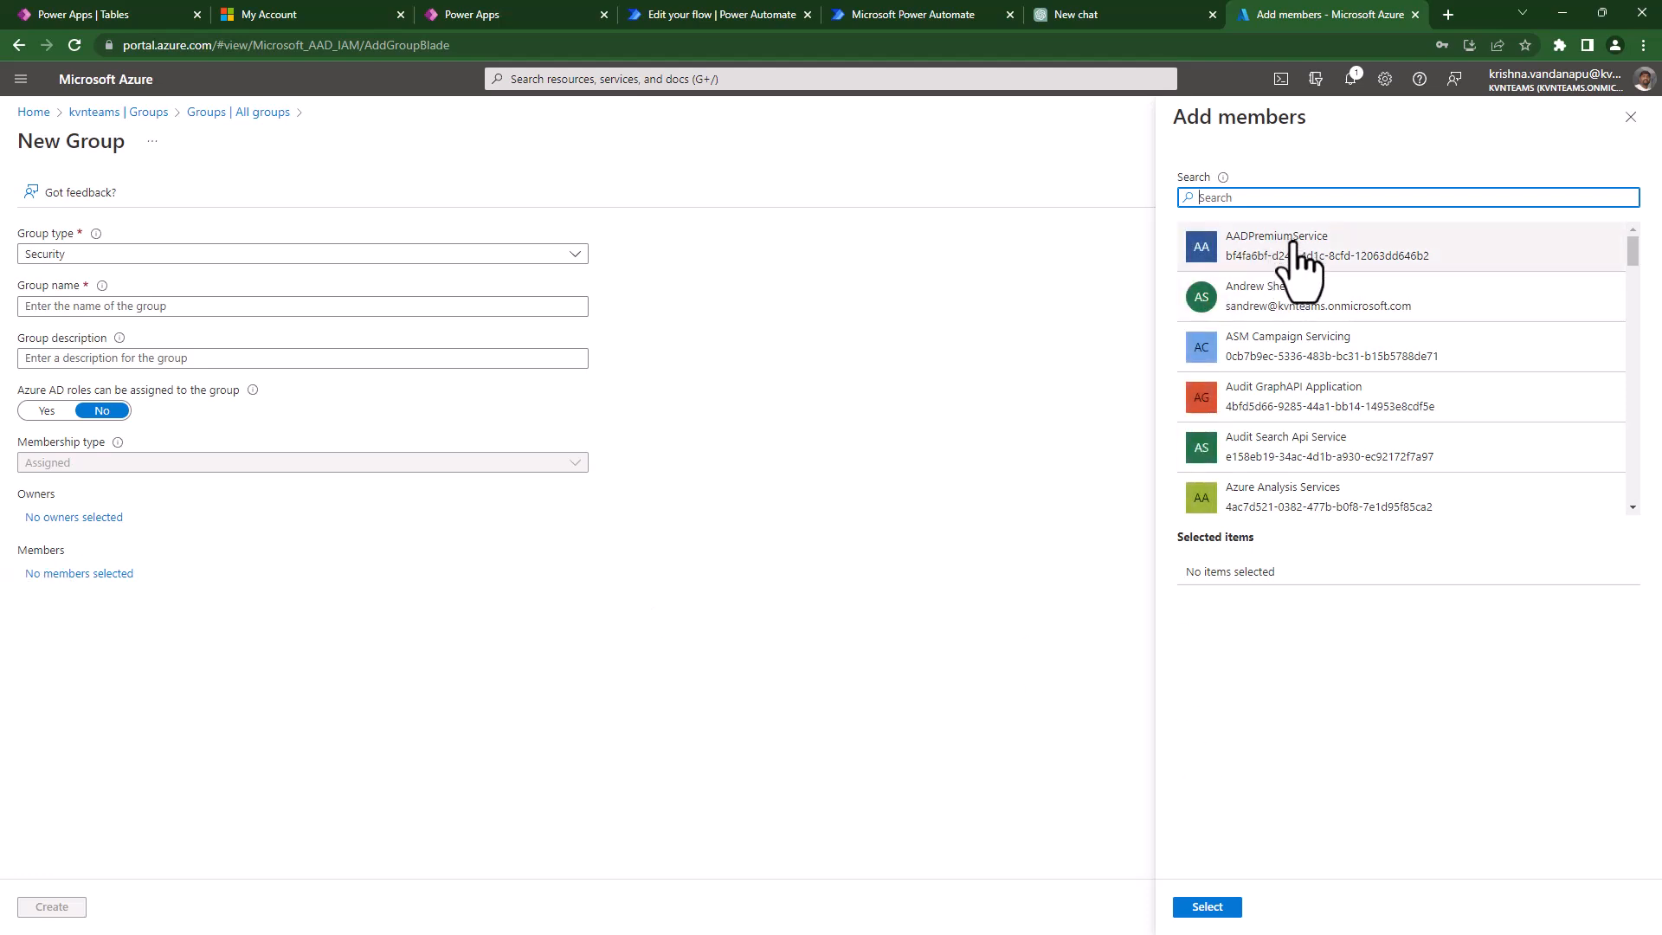
- Select four users as members of the new group
{"action": "scroll", "coordinate": [1308, 442], "scroll_direction": "down", "scroll_amount": 6}
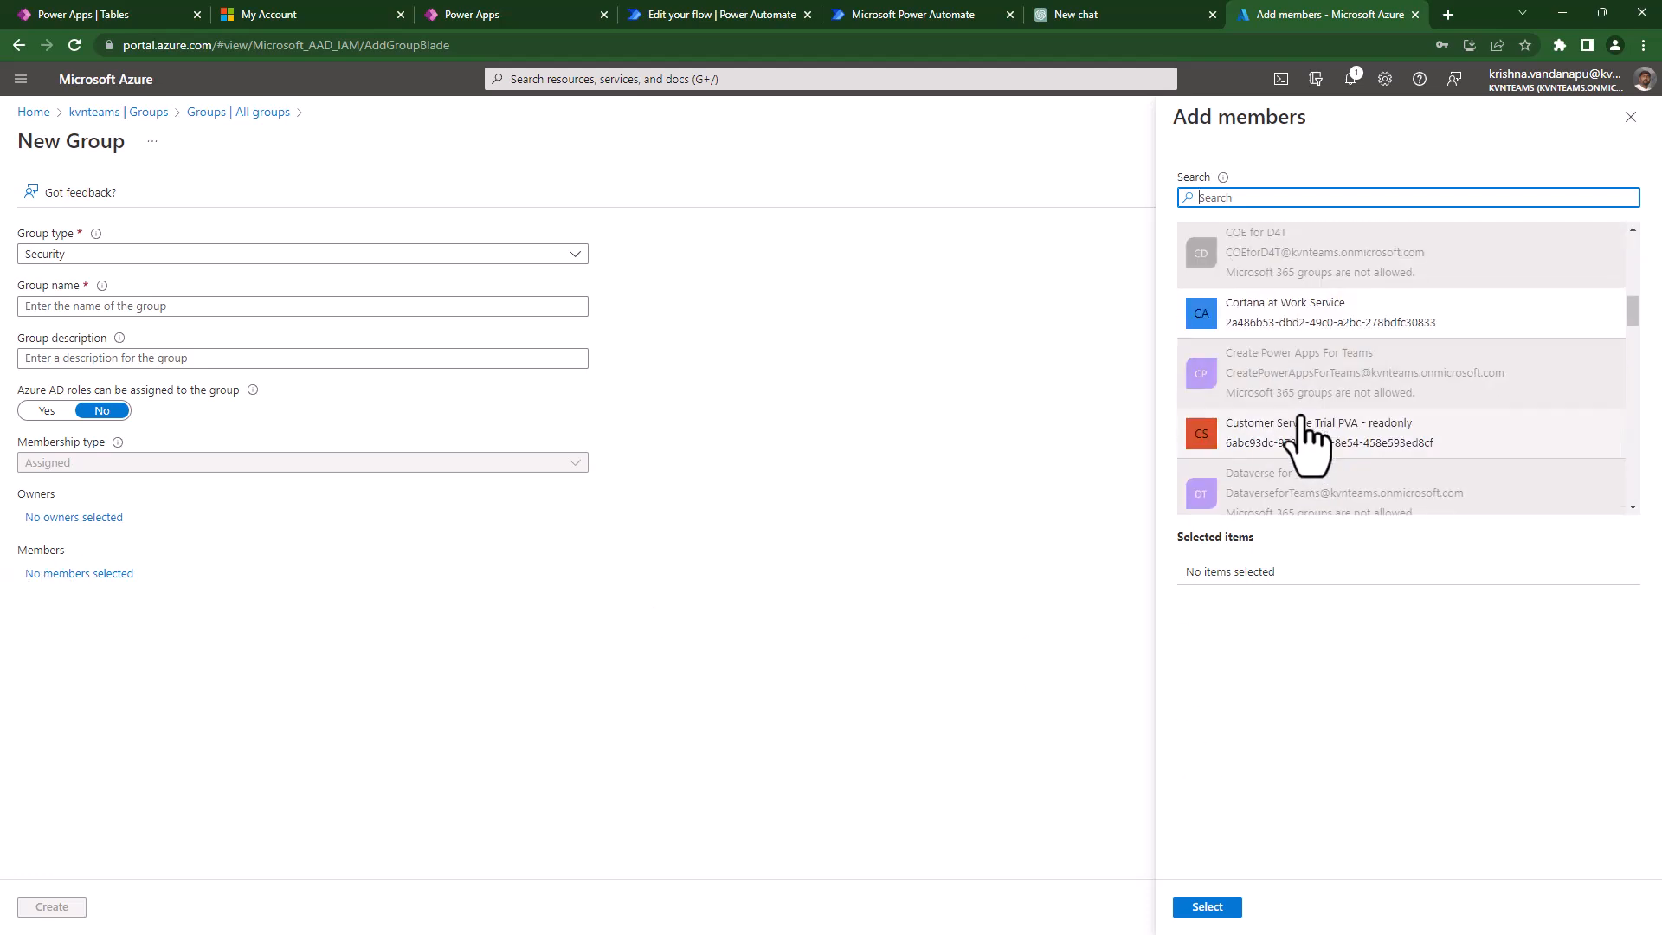
{"action": "scroll", "coordinate": [1307, 442], "scroll_direction": "down", "scroll_amount": 10}
{"action": "scroll", "coordinate": [1306, 437], "scroll_direction": "down", "scroll_amount": 3}
{"action": "scroll", "coordinate": [1277, 472], "scroll_direction": "up", "scroll_amount": 6}
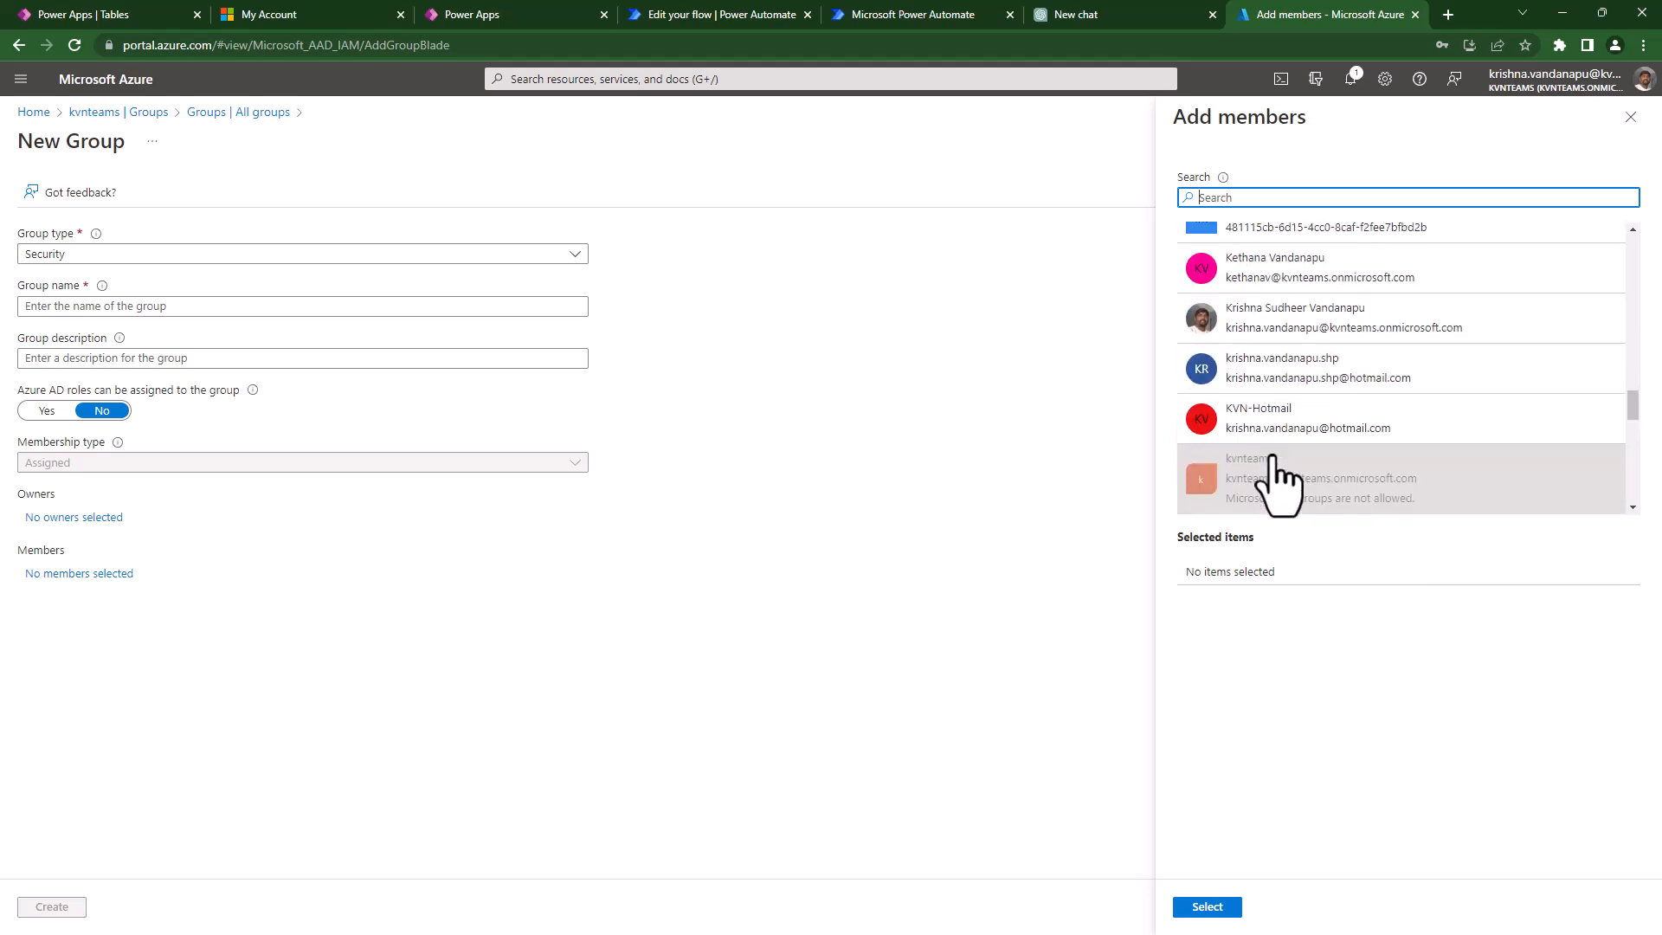
{"action": "left_click", "coordinate": [1297, 333]}
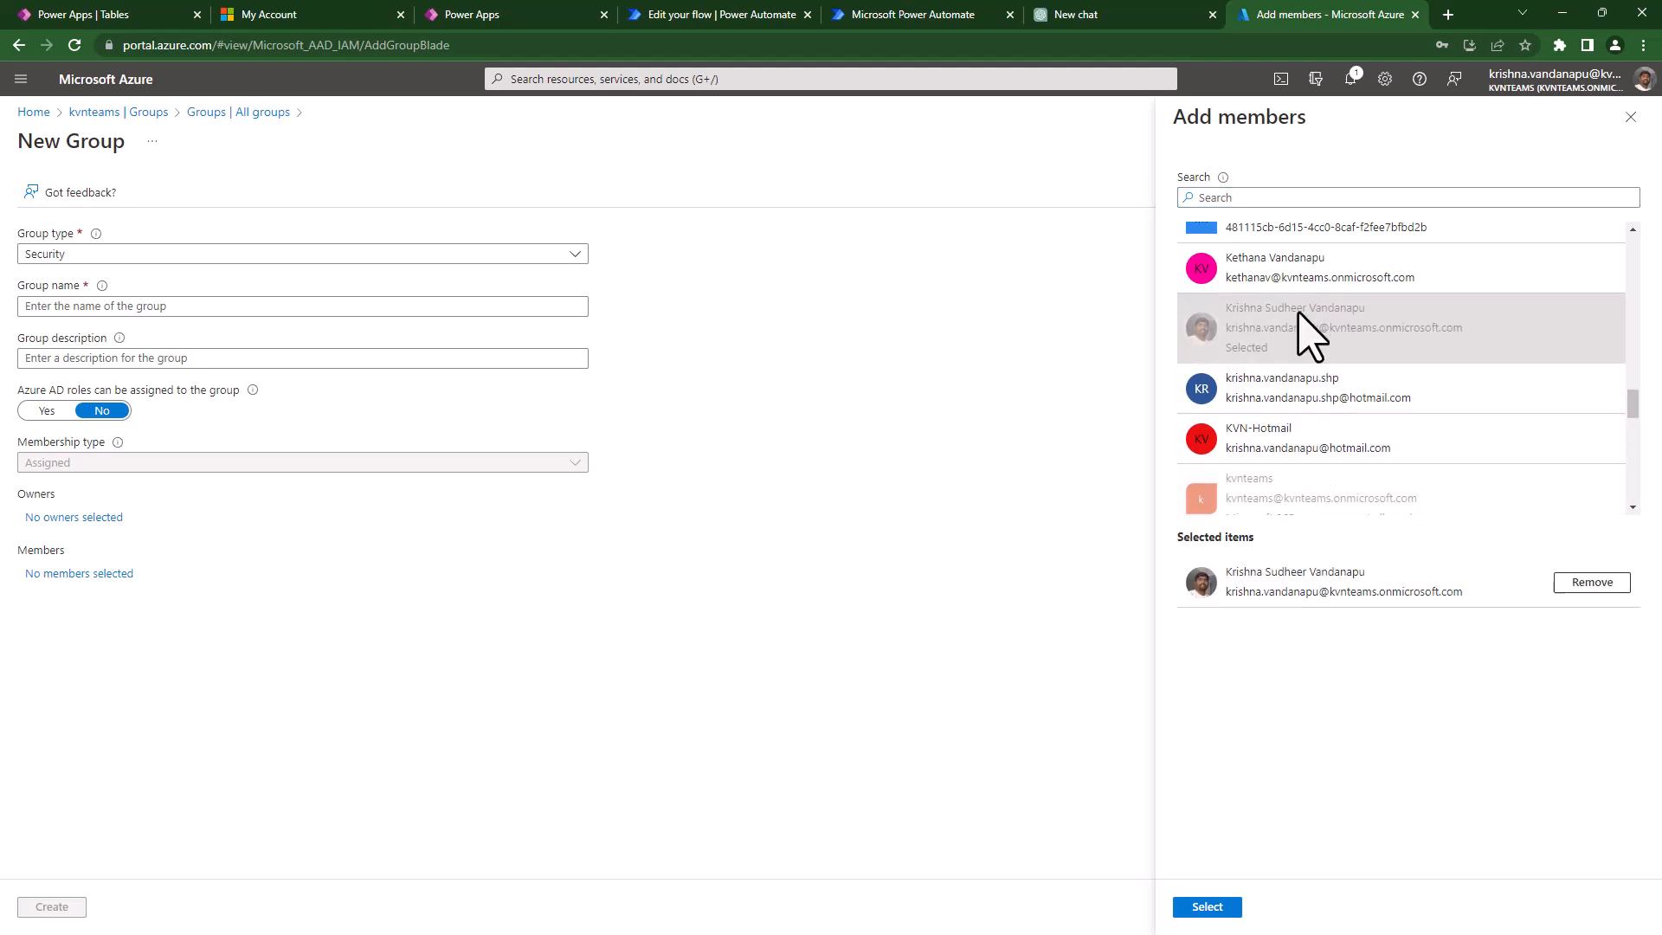
{"action": "left_click", "coordinate": [1298, 276]}
{"action": "scroll", "coordinate": [1308, 416], "scroll_direction": "up", "scroll_amount": 3}
{"action": "scroll", "coordinate": [1315, 450], "scroll_direction": "up", "scroll_amount": 3}
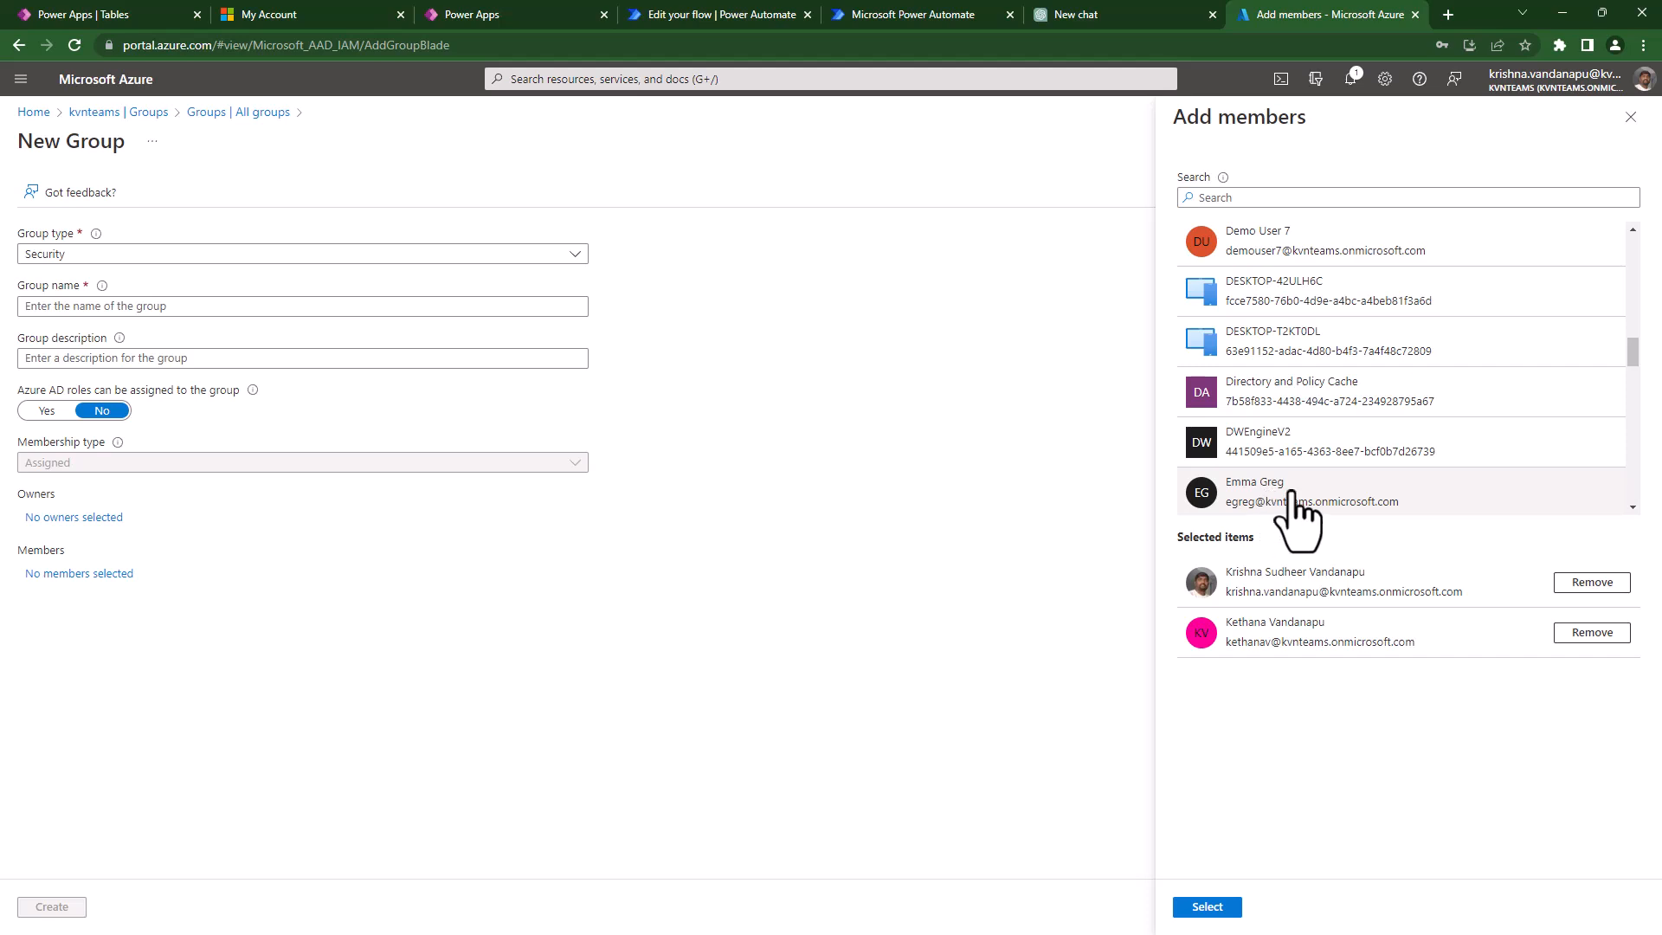
{"action": "left_click", "coordinate": [1303, 495]}
{"action": "scroll", "coordinate": [1325, 502], "scroll_direction": "down", "scroll_amount": 1}
{"action": "left_click", "coordinate": [1381, 476]}
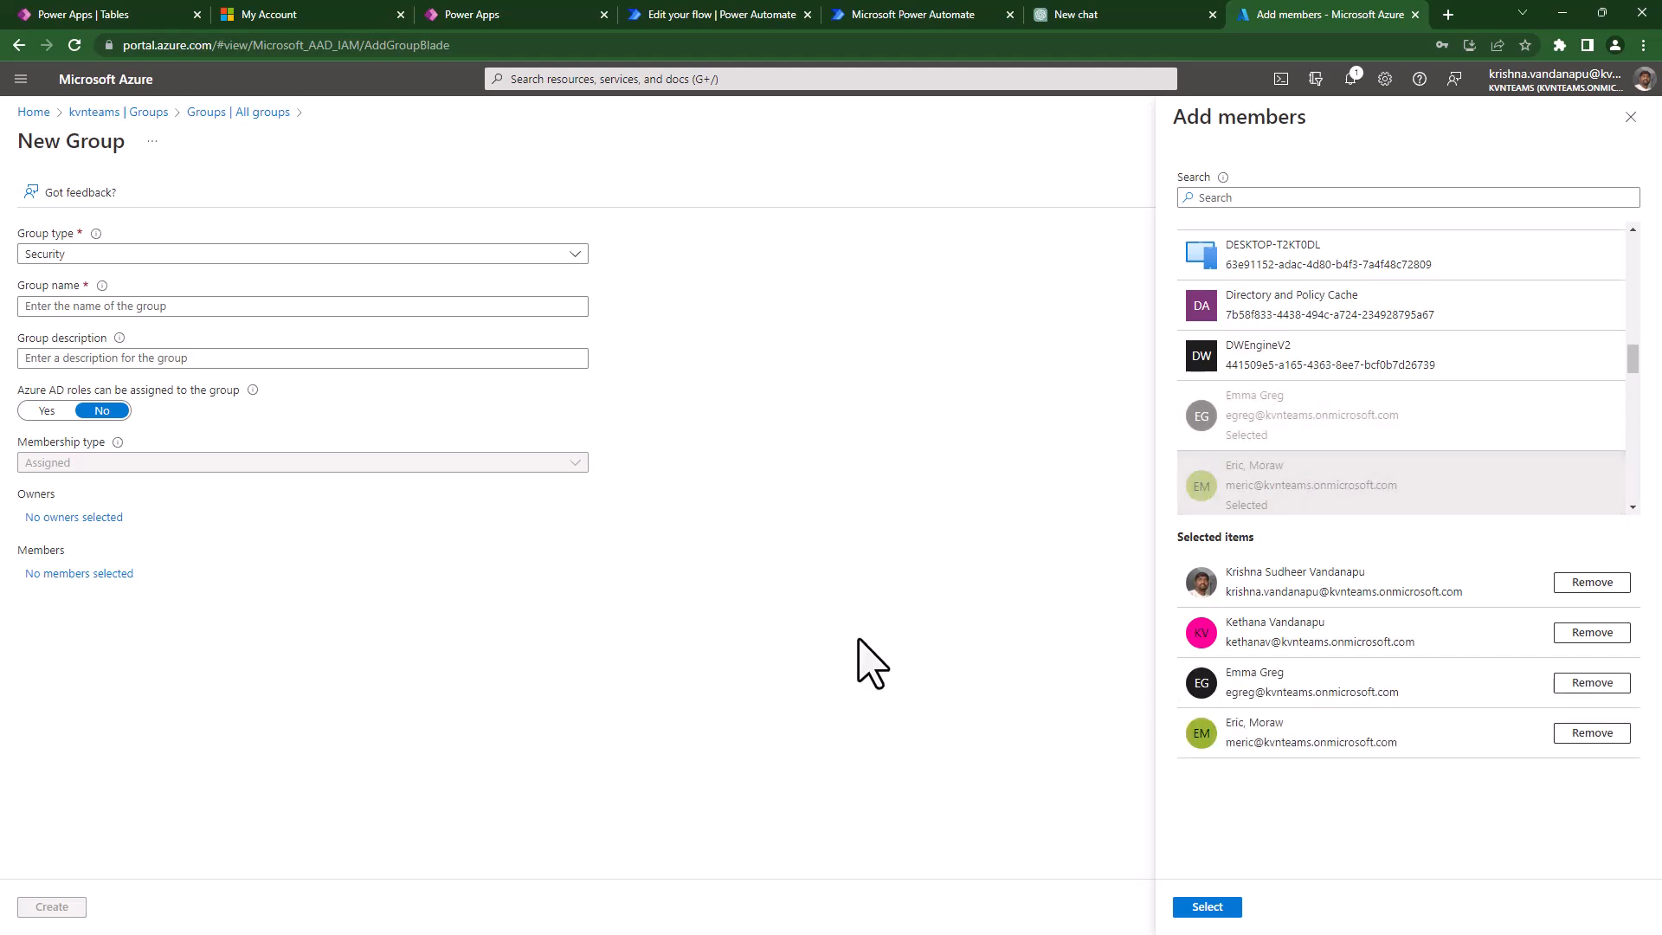
{"action": "left_click", "coordinate": [1208, 907]}
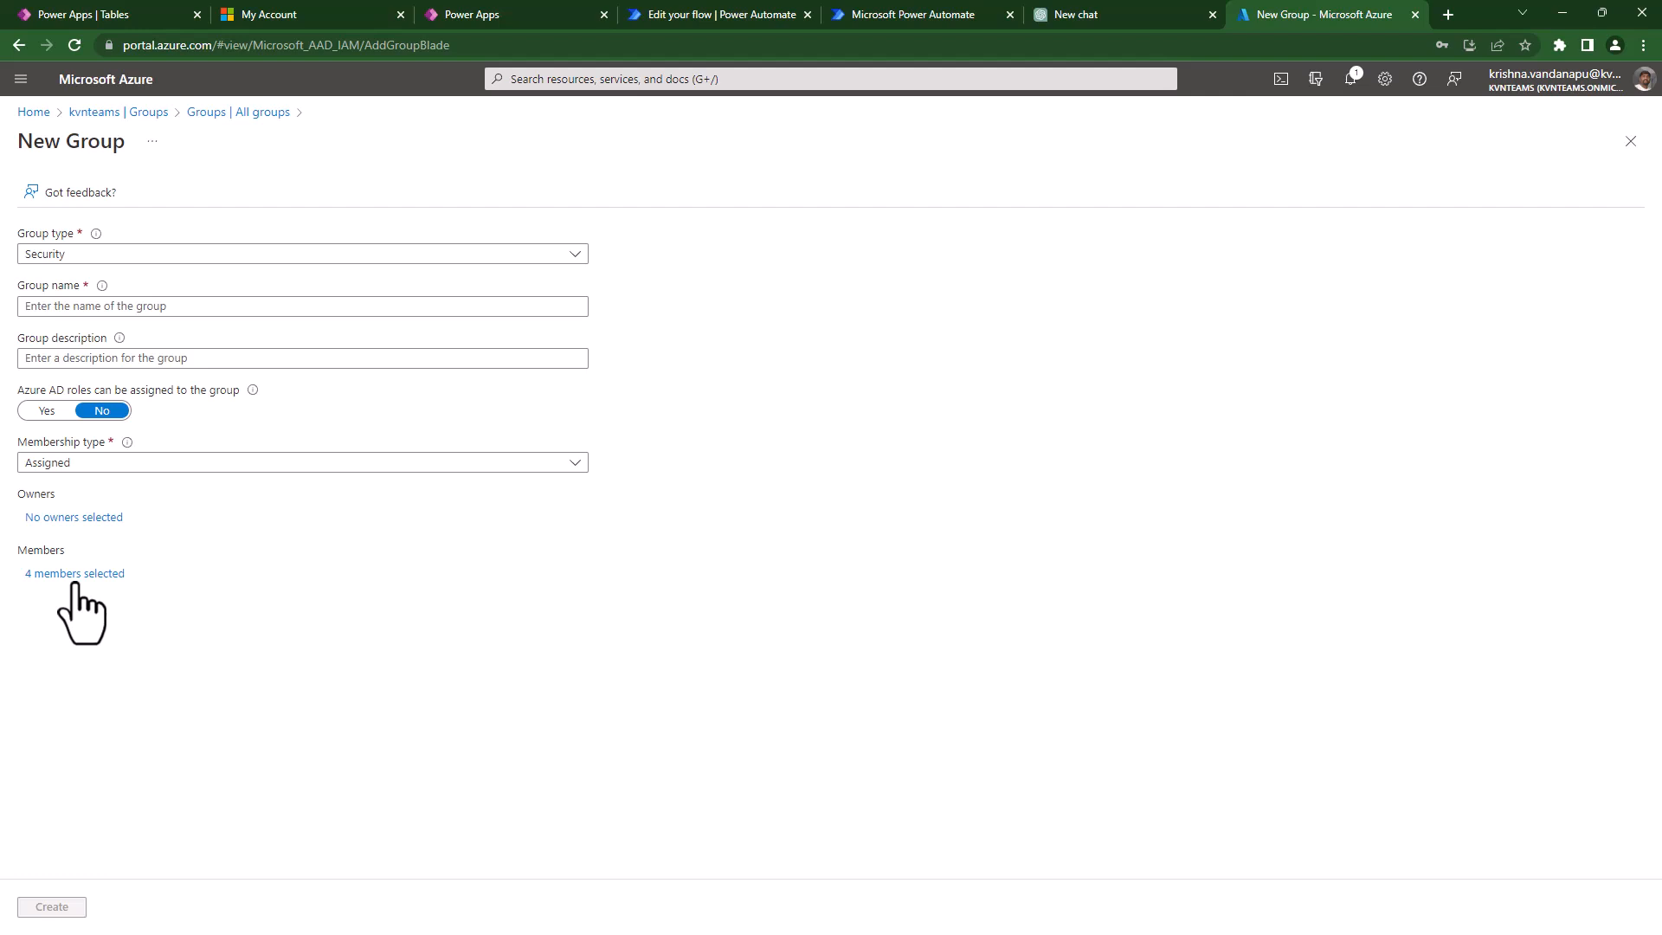
- Choose one user as the group's owner
{"action": "left_click", "coordinate": [82, 518]}
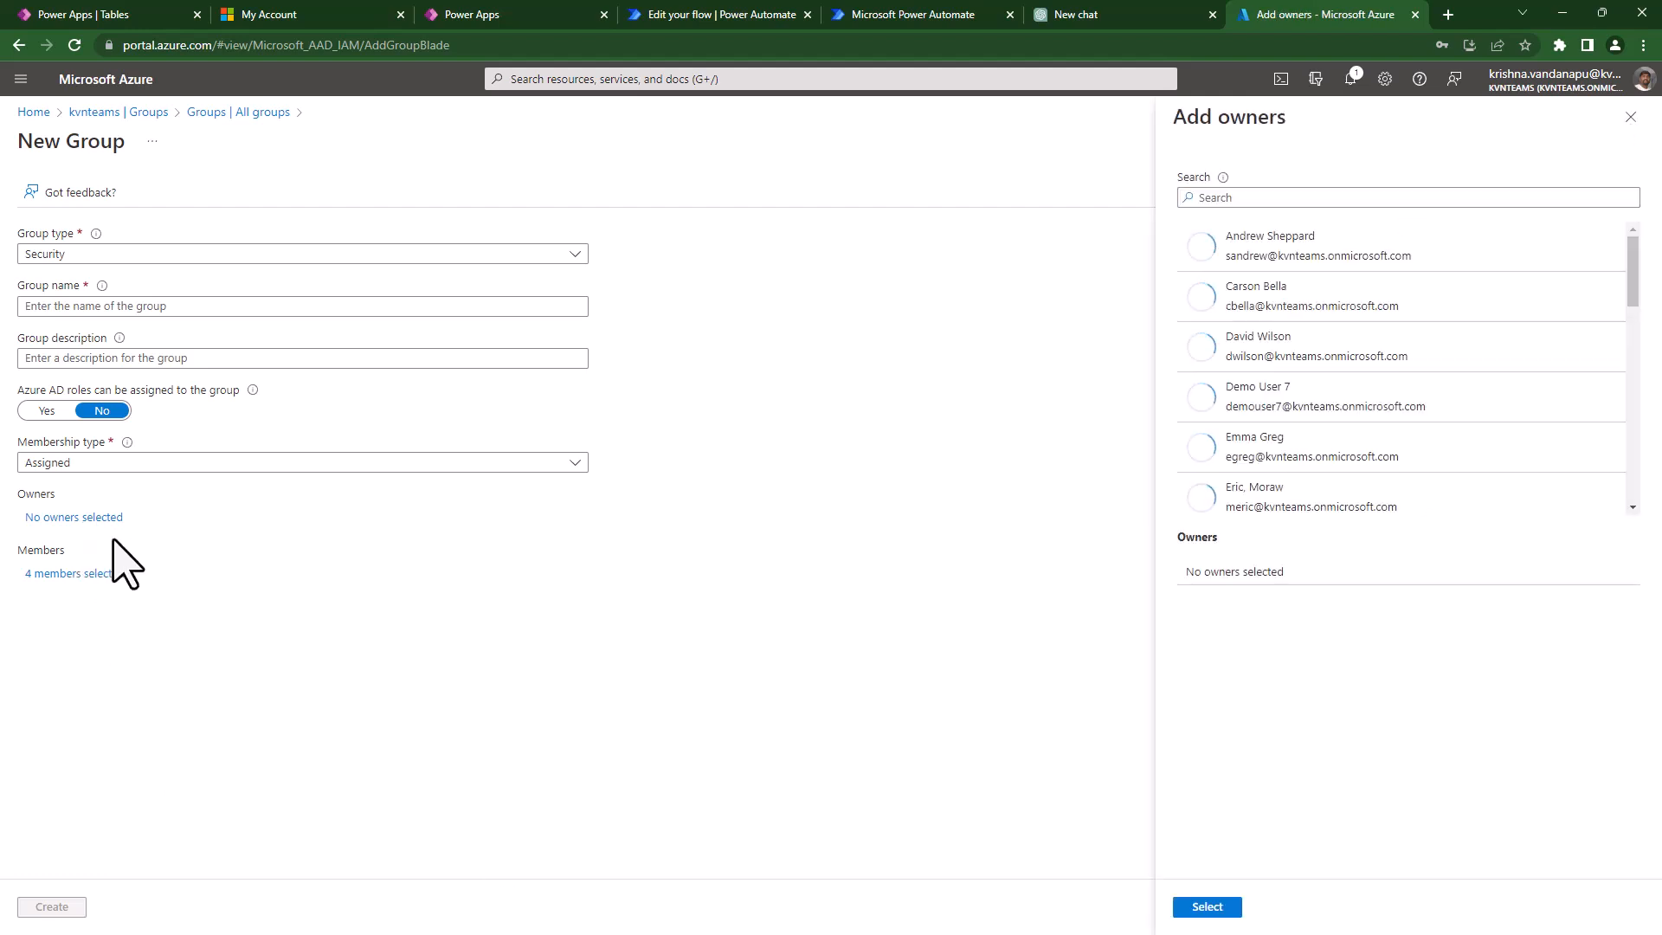
{"action": "scroll", "coordinate": [1316, 373], "scroll_direction": "down", "scroll_amount": 3}
{"action": "left_click", "coordinate": [1298, 397]}
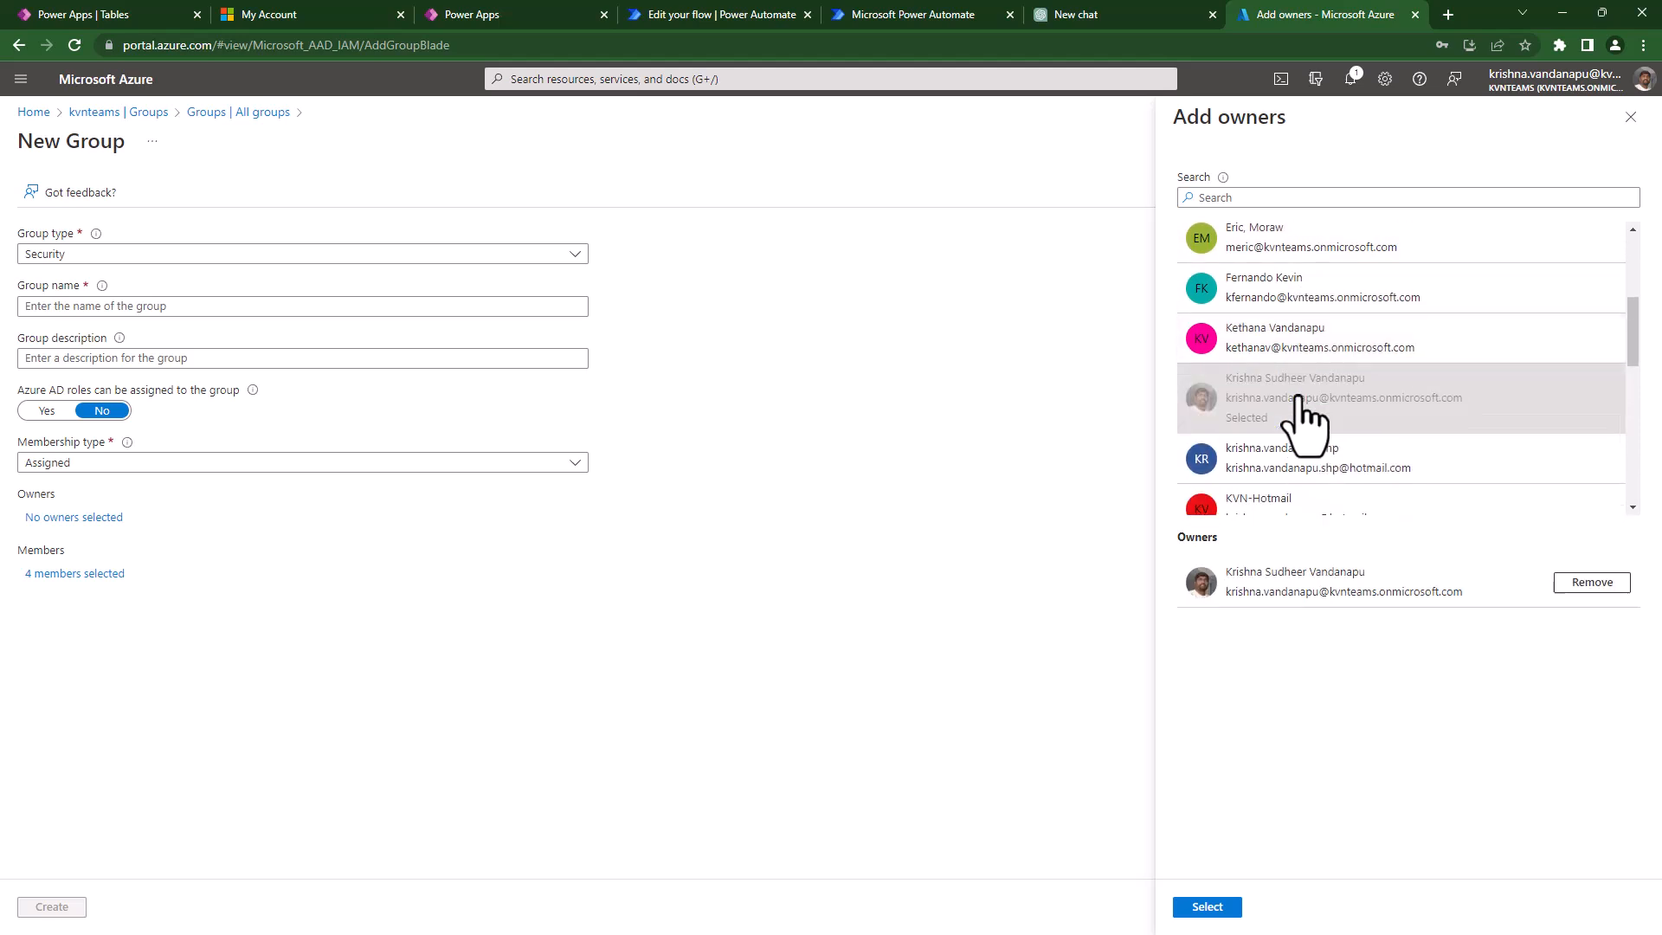
{"action": "left_click", "coordinate": [1221, 909]}
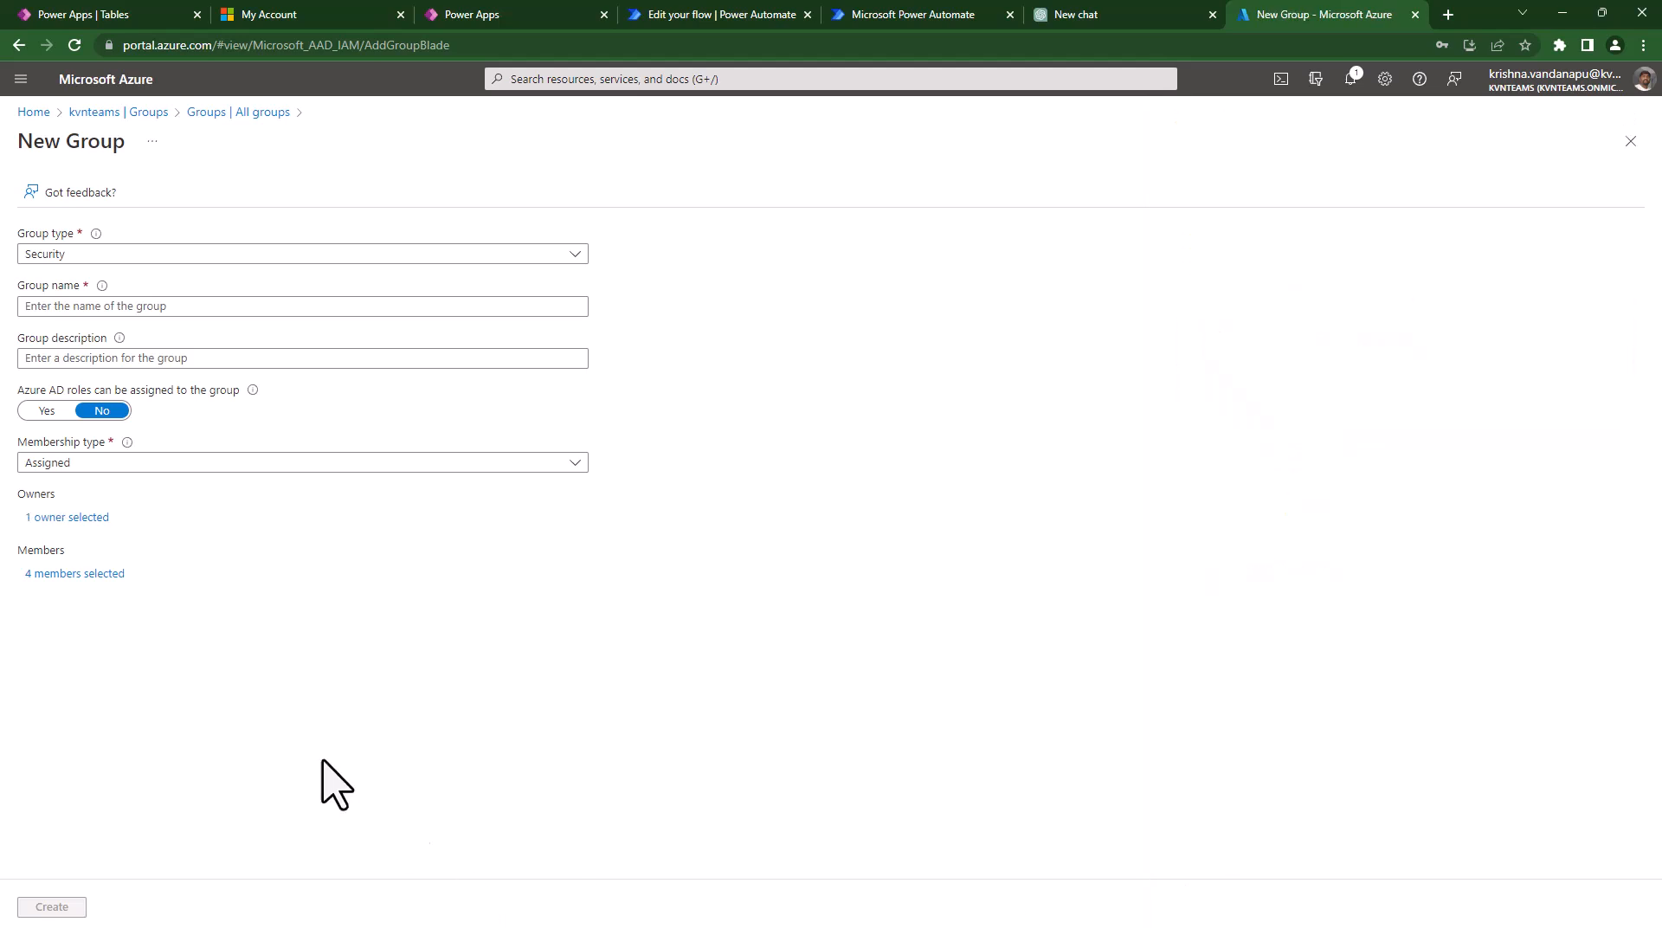
- Keep the group type as Security and name the group 'Travel Team'
{"action": "left_click", "coordinate": [204, 254]}
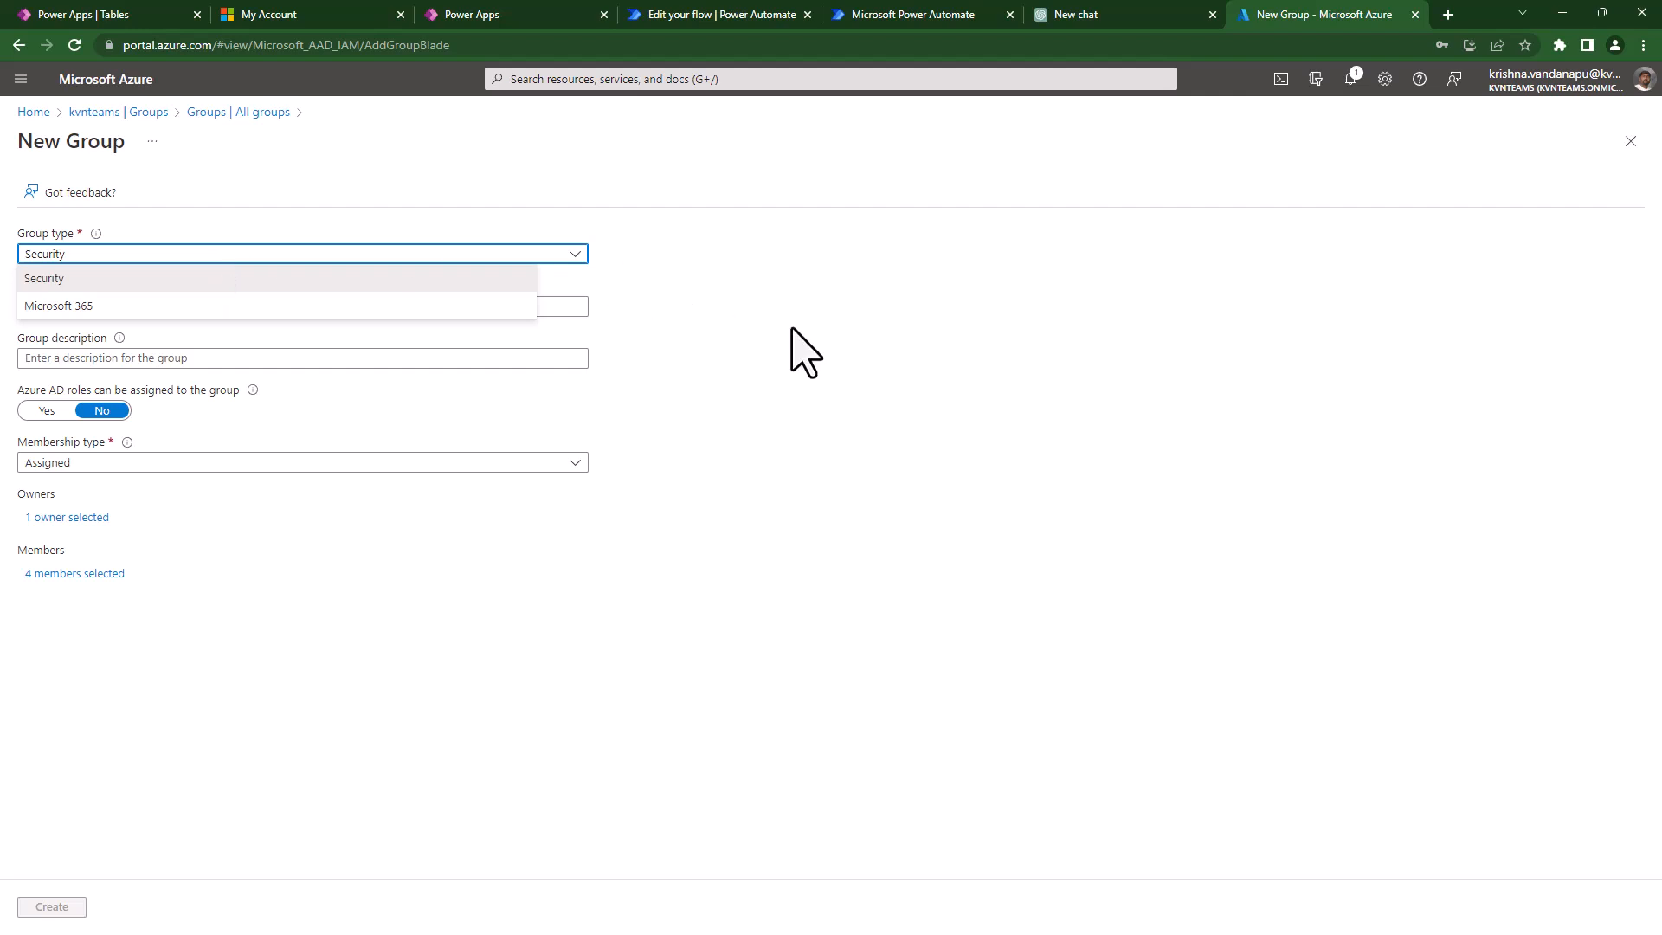
{"action": "left_click", "coordinate": [801, 350]}
{"action": "left_click", "coordinate": [480, 310]}
{"action": "type", "text": "t"}
{"action": "key", "text": "BackSpace"}
{"action": "type", "text": "Travel Team"}
- Add the description 'This securtity group is for Travel dep' and create the group
{"action": "left_click", "coordinate": [461, 359]}
{"action": "type", "text": "This securt"}
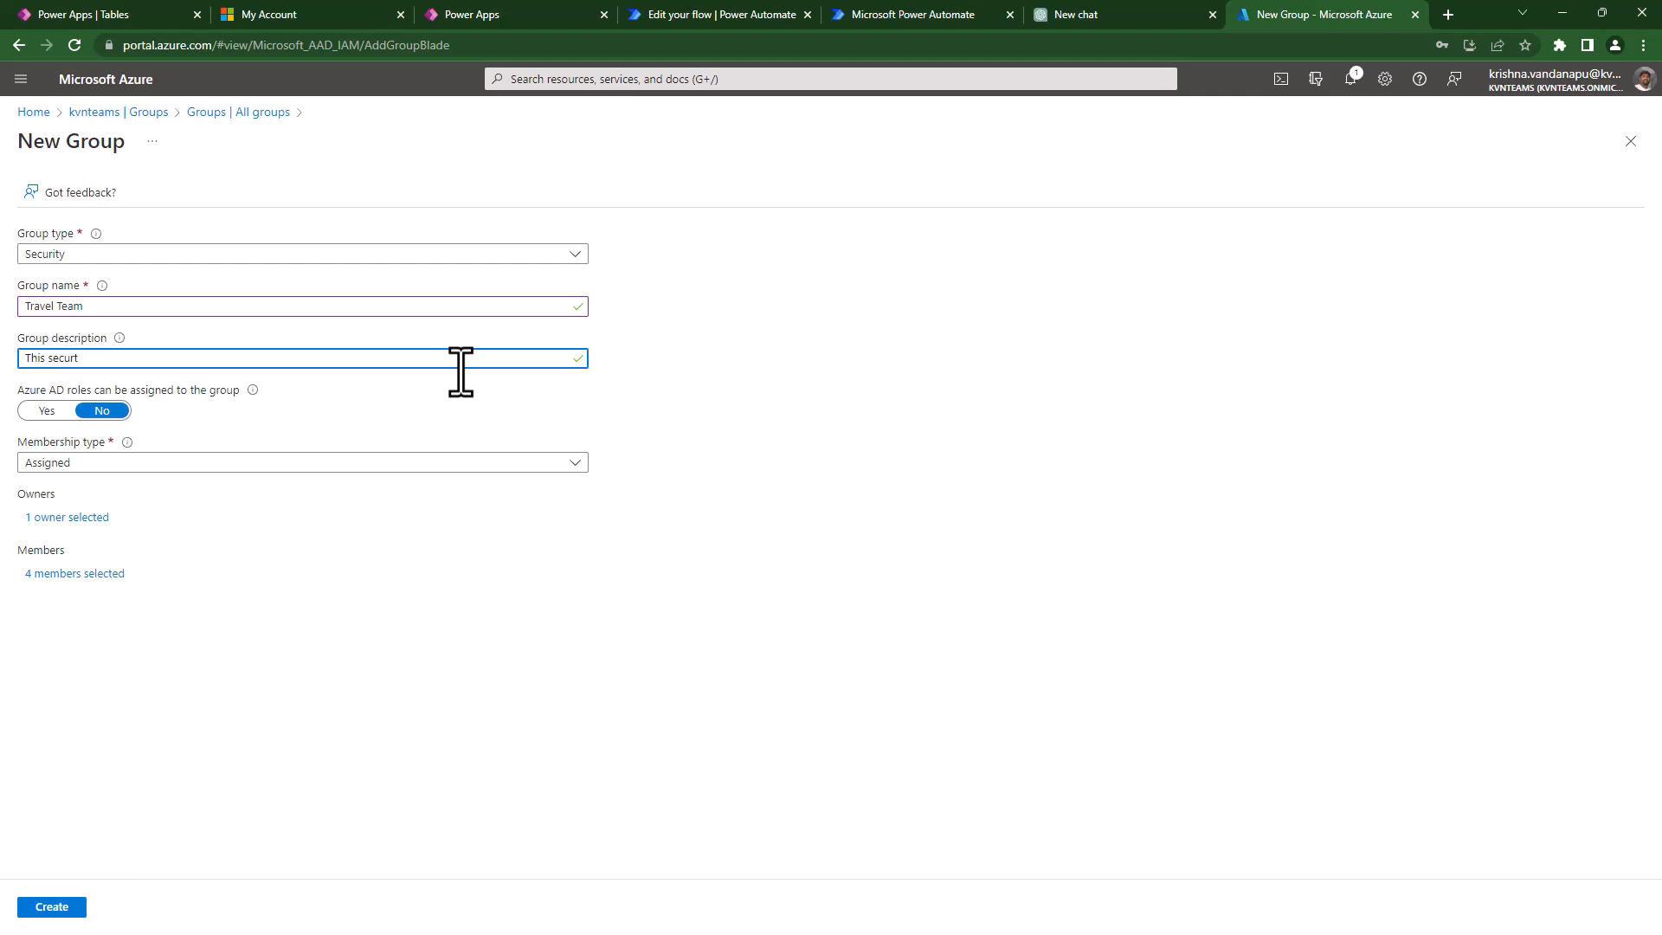
{"action": "type", "text": "ity group is for Travel dep"}
{"action": "left_click", "coordinate": [359, 699]}
{"action": "left_click", "coordinate": [52, 908]}
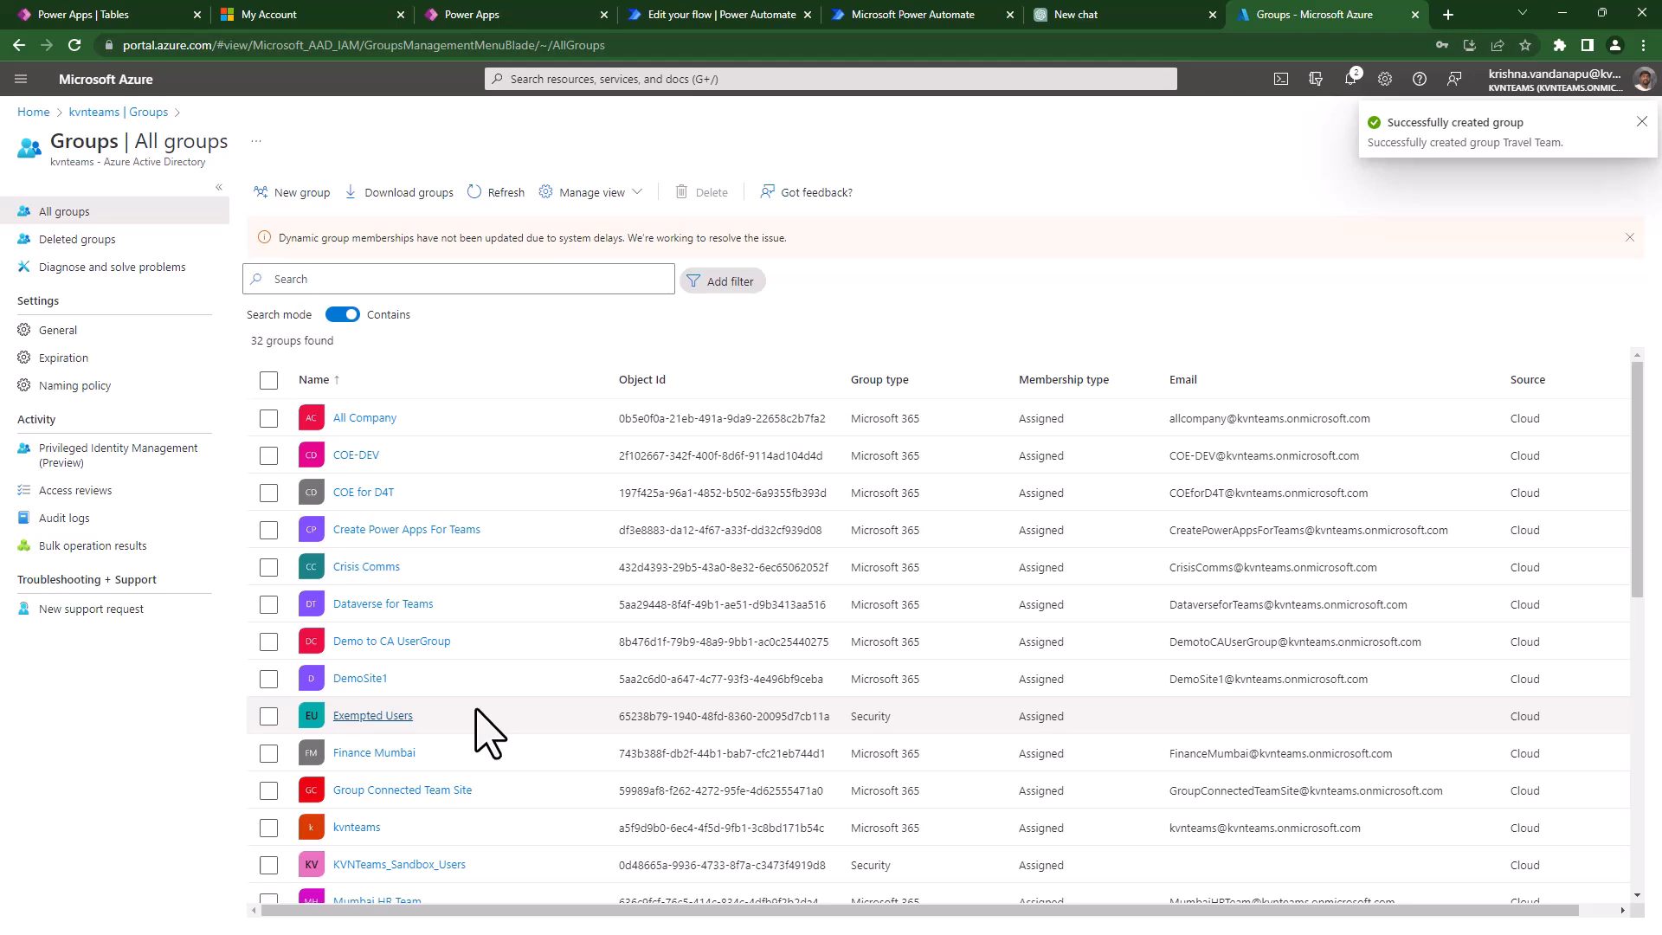
- Refresh the groups list, search 'tra', and open the Travel Team group's overview
{"action": "scroll", "coordinate": [476, 711], "scroll_direction": "down", "scroll_amount": 5}
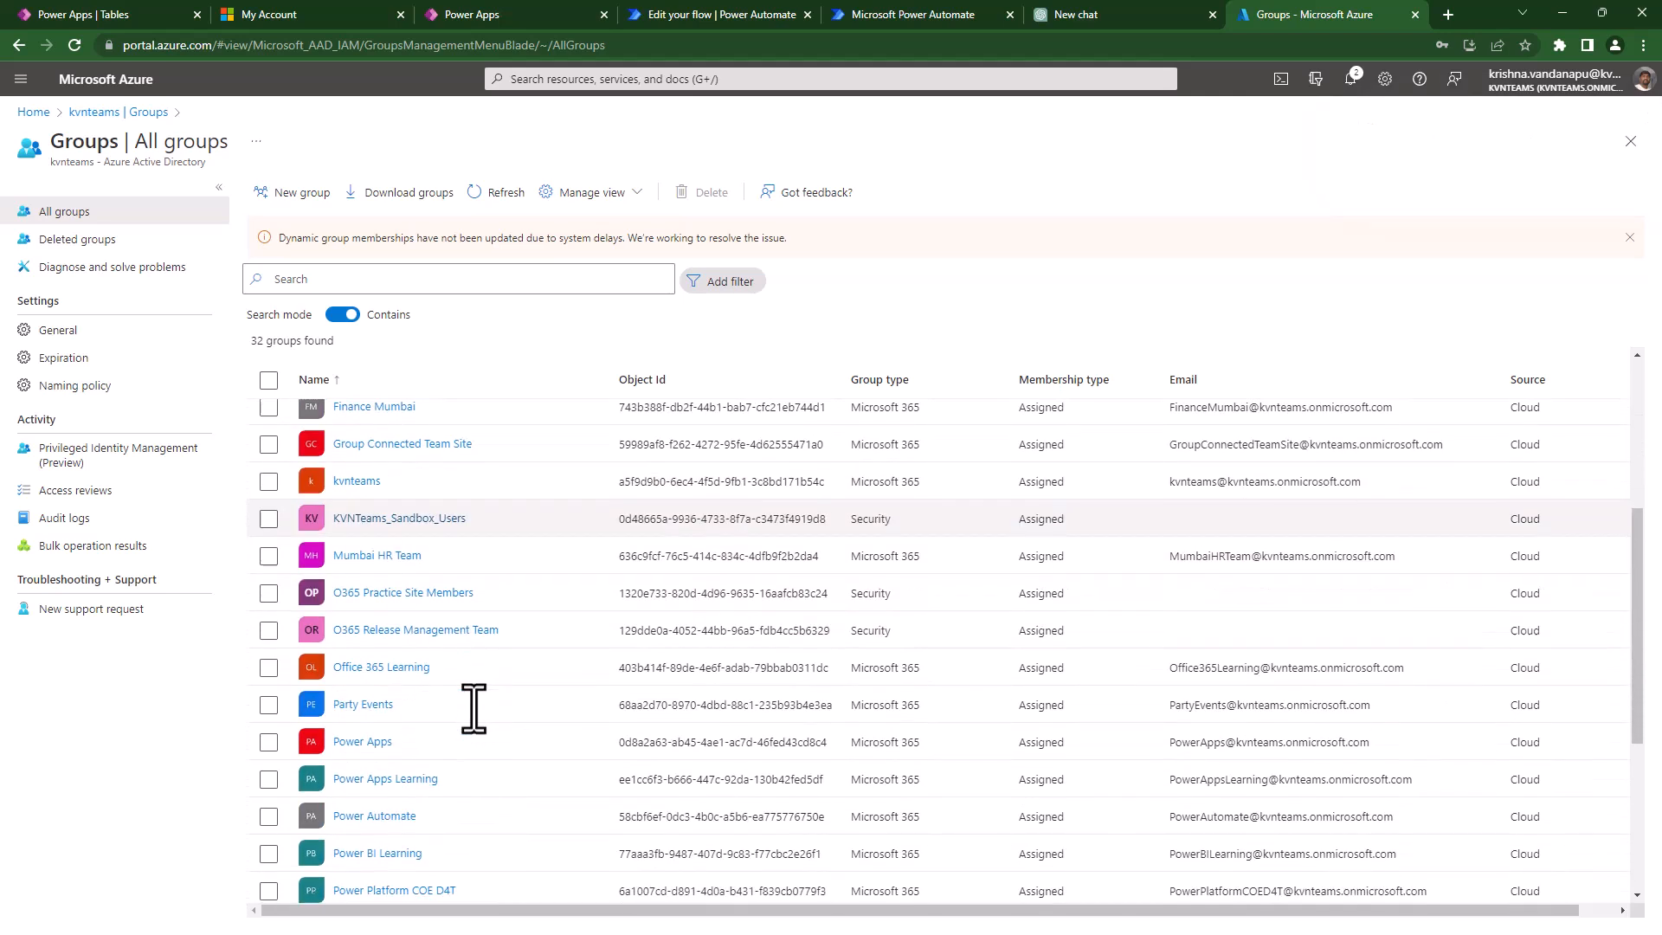
{"action": "scroll", "coordinate": [473, 709], "scroll_direction": "down", "scroll_amount": 3}
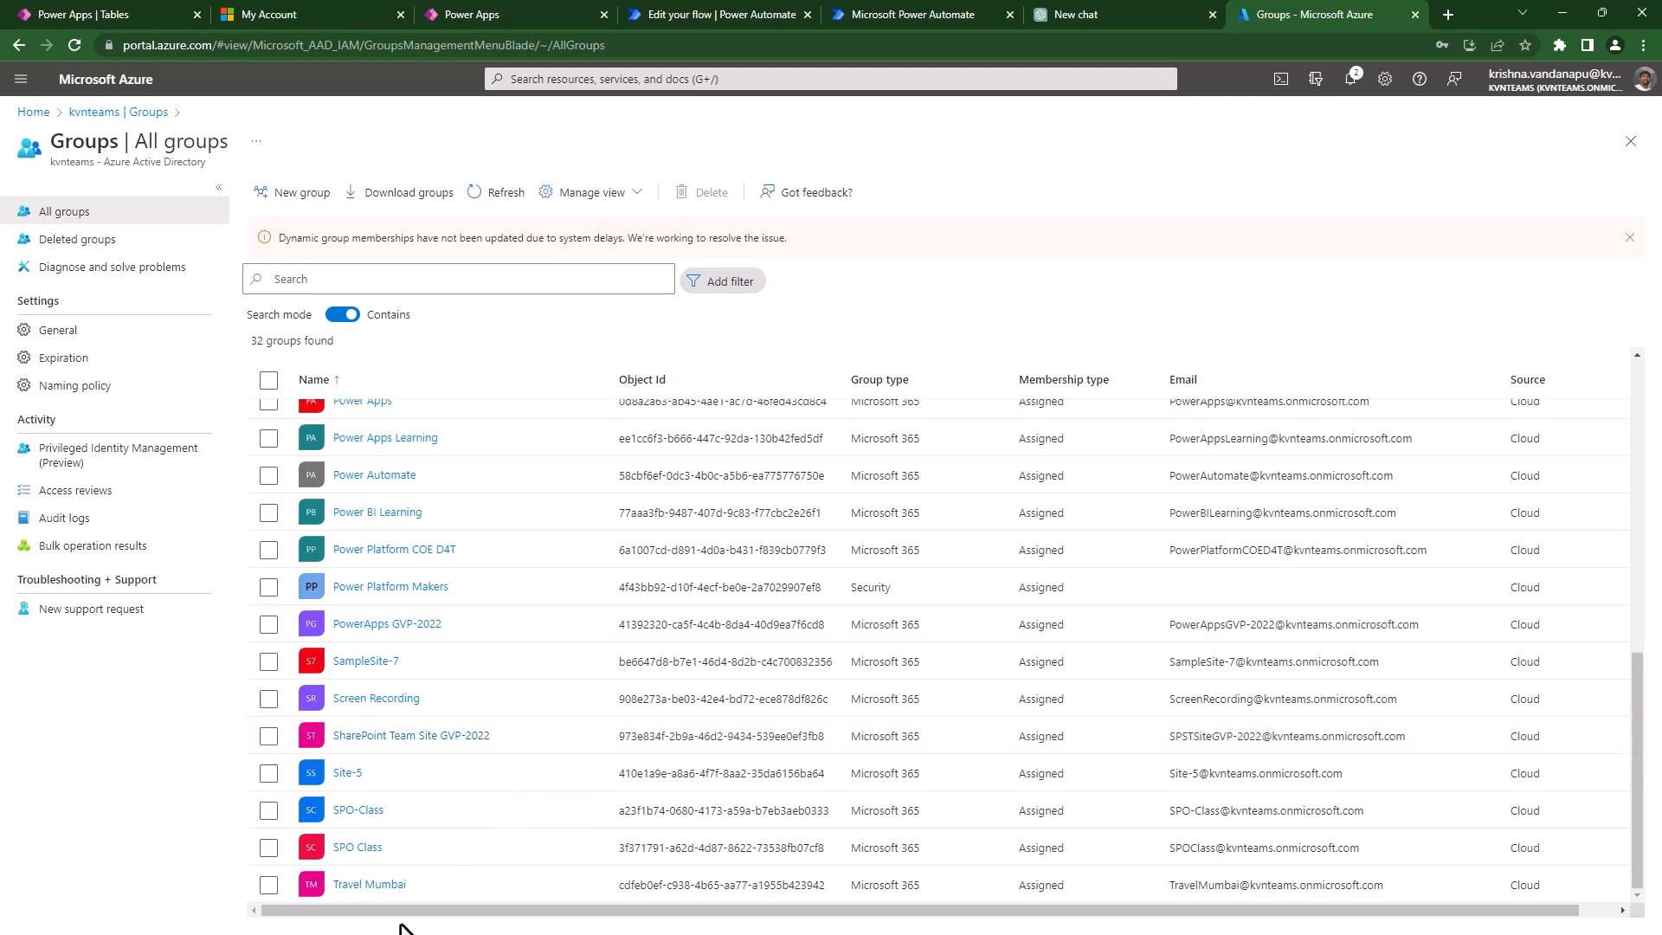
{"action": "left_click", "coordinate": [497, 192]}
{"action": "left_click", "coordinate": [511, 278]}
{"action": "type", "text": "t"}
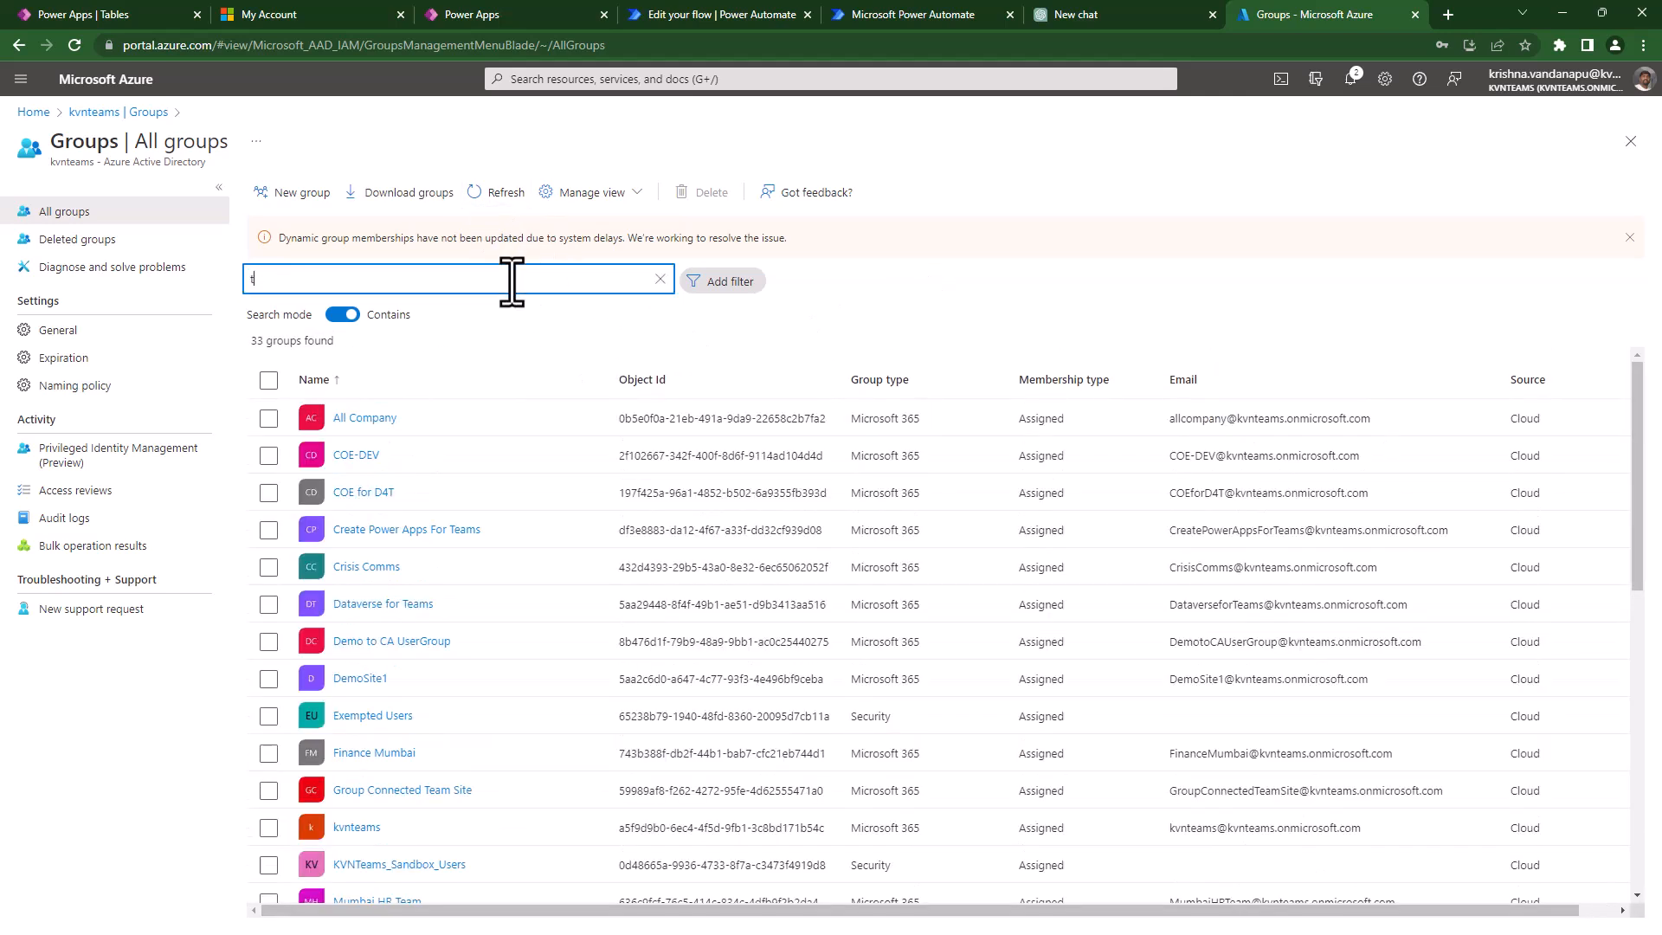
{"action": "type", "text": "ra"}
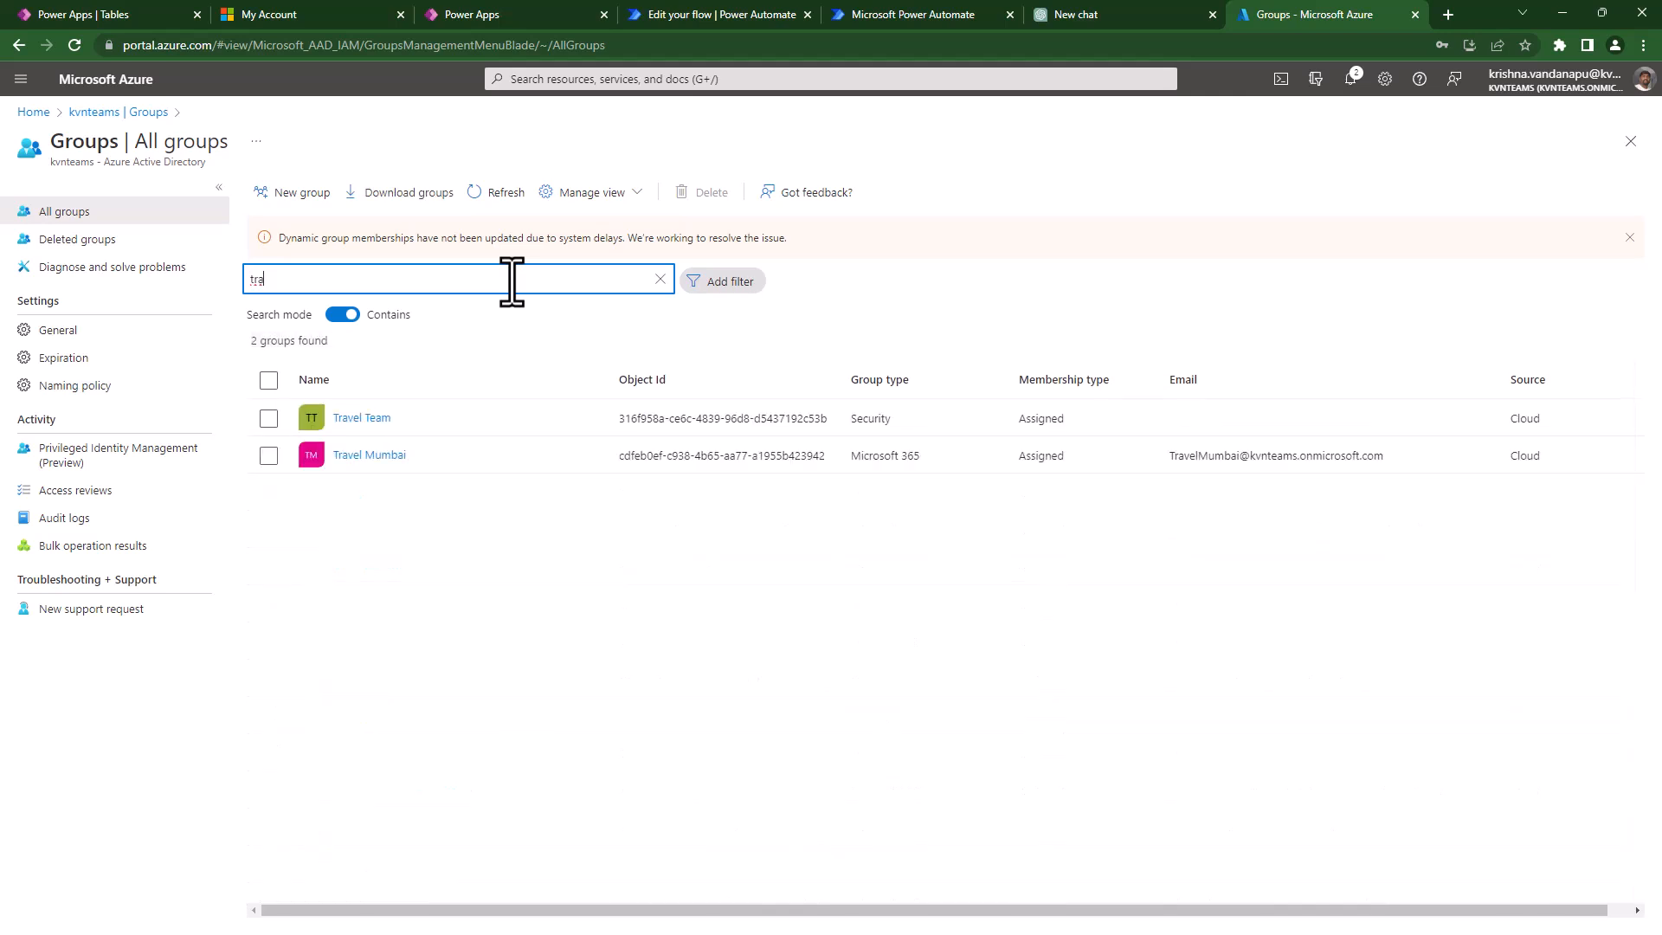
{"action": "left_click", "coordinate": [361, 424]}
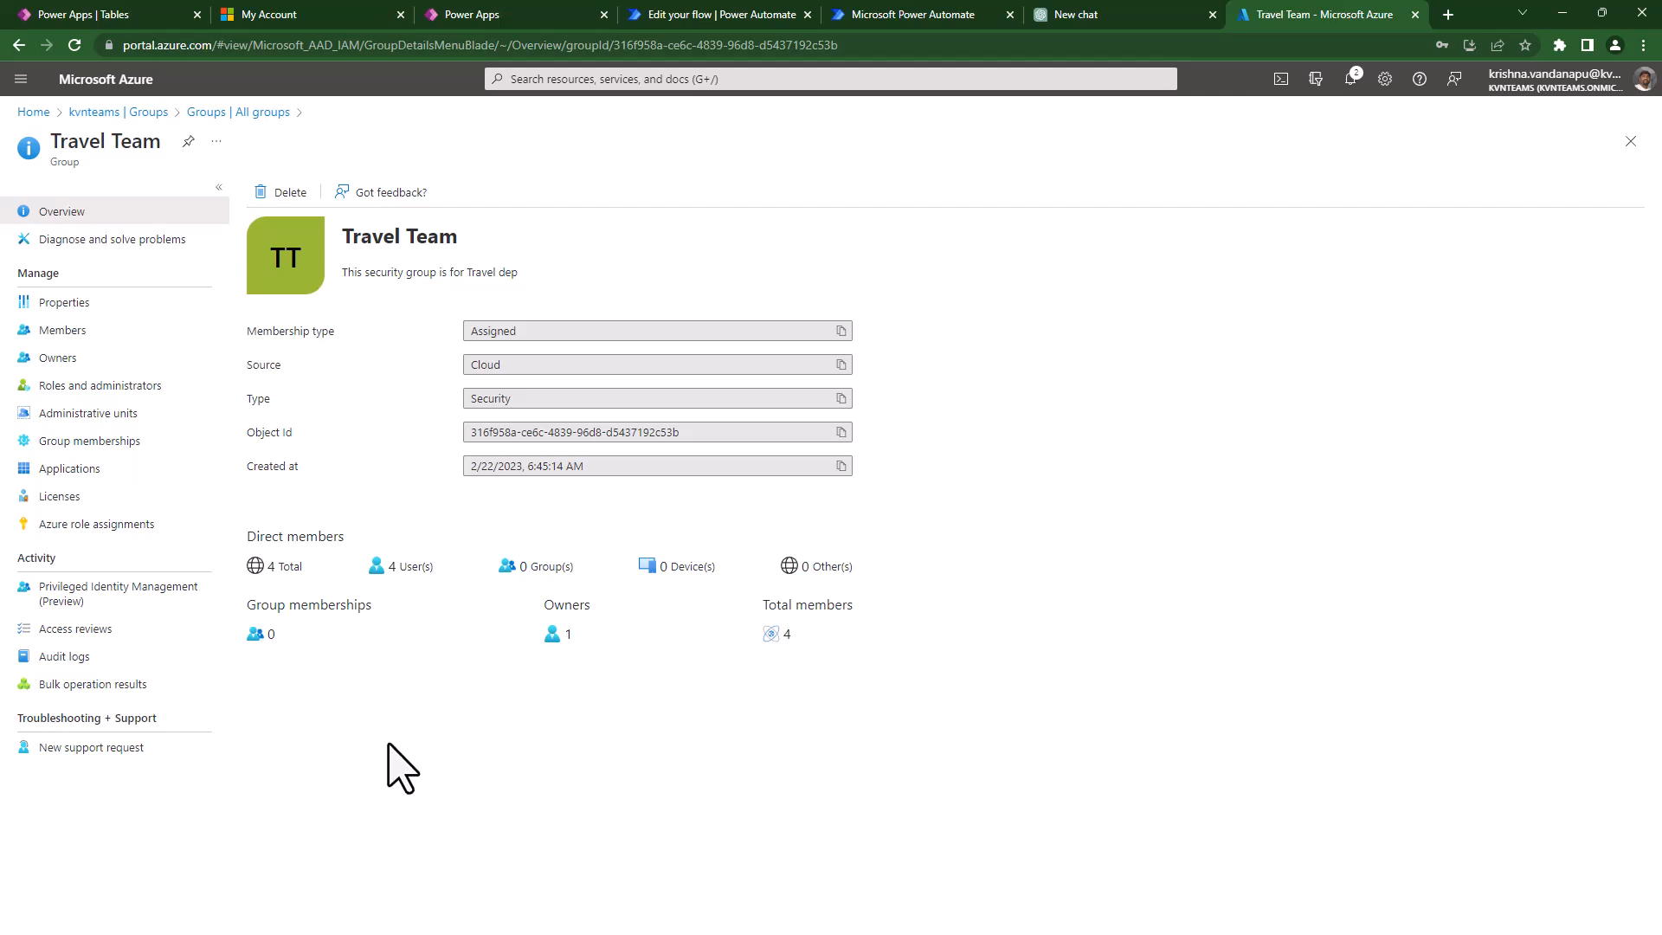
- Review Travel Team's members and owner, then return to the All groups list
{"action": "left_click", "coordinate": [52, 332]}
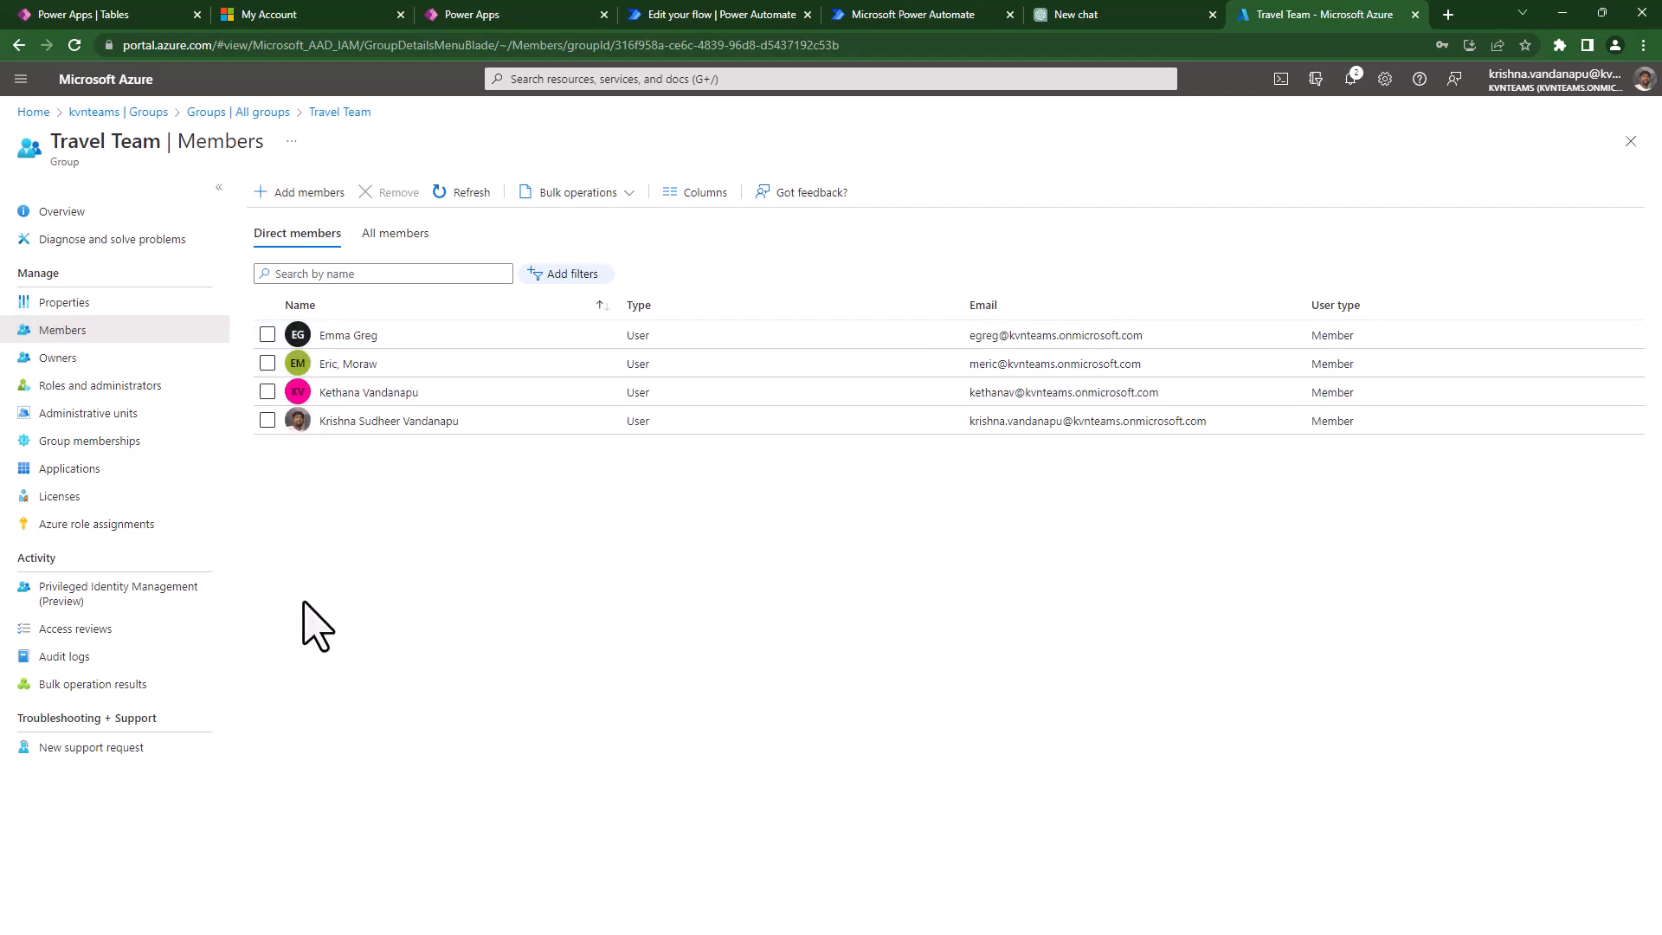
{"action": "left_click", "coordinate": [50, 358]}
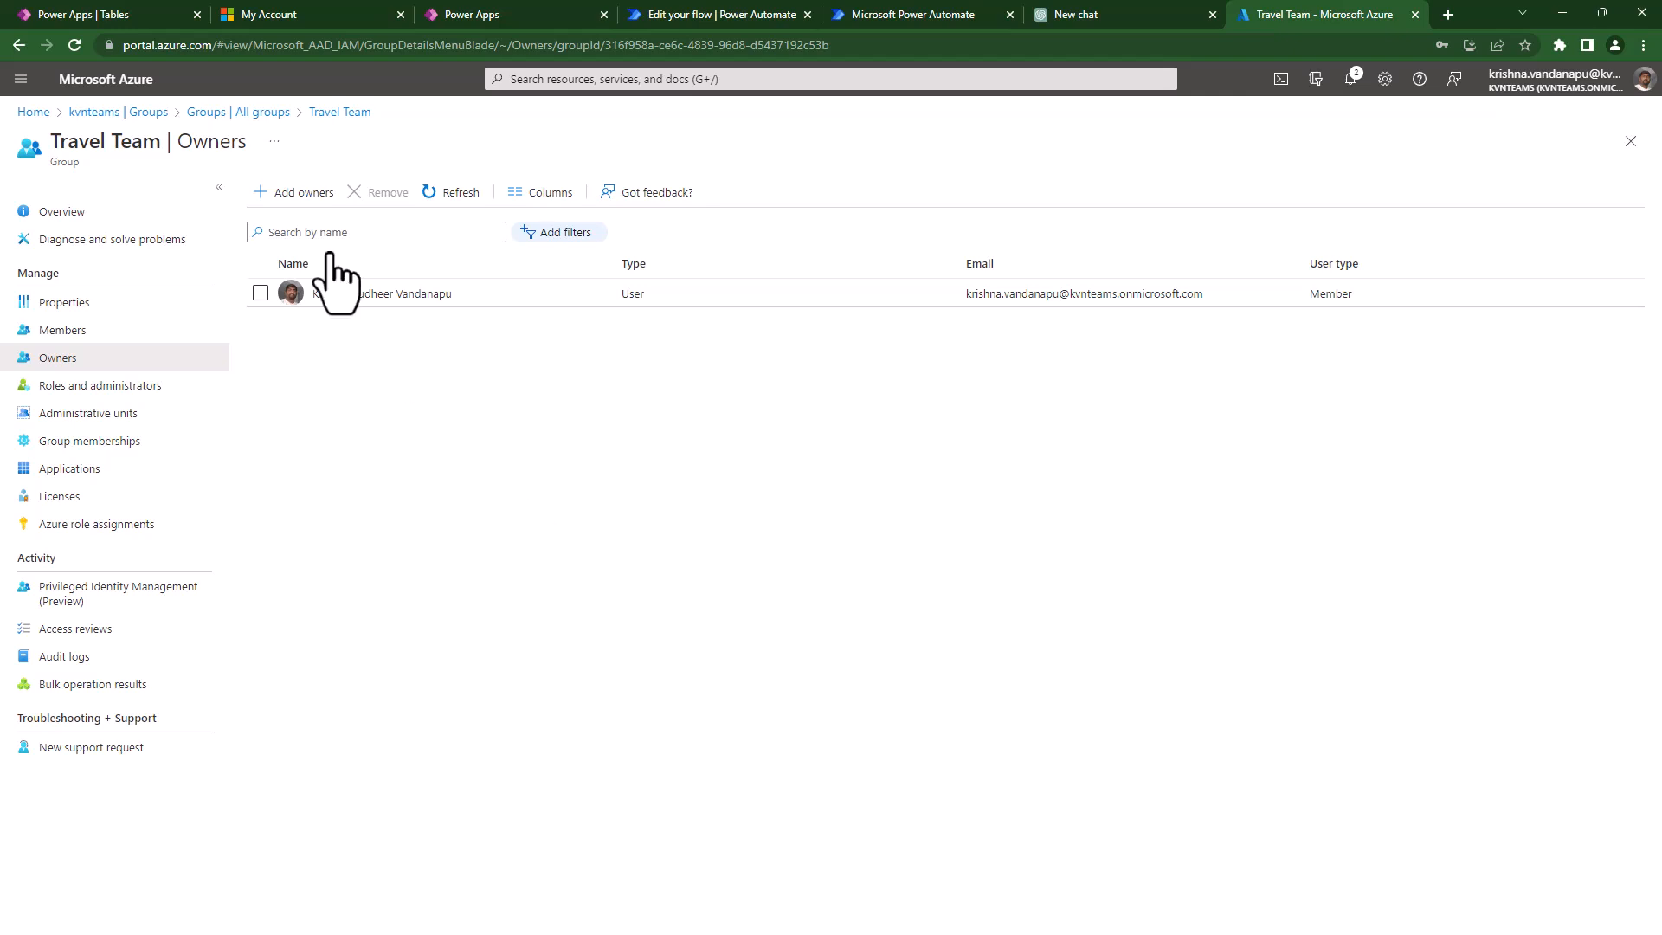
{"action": "left_click", "coordinate": [260, 113]}
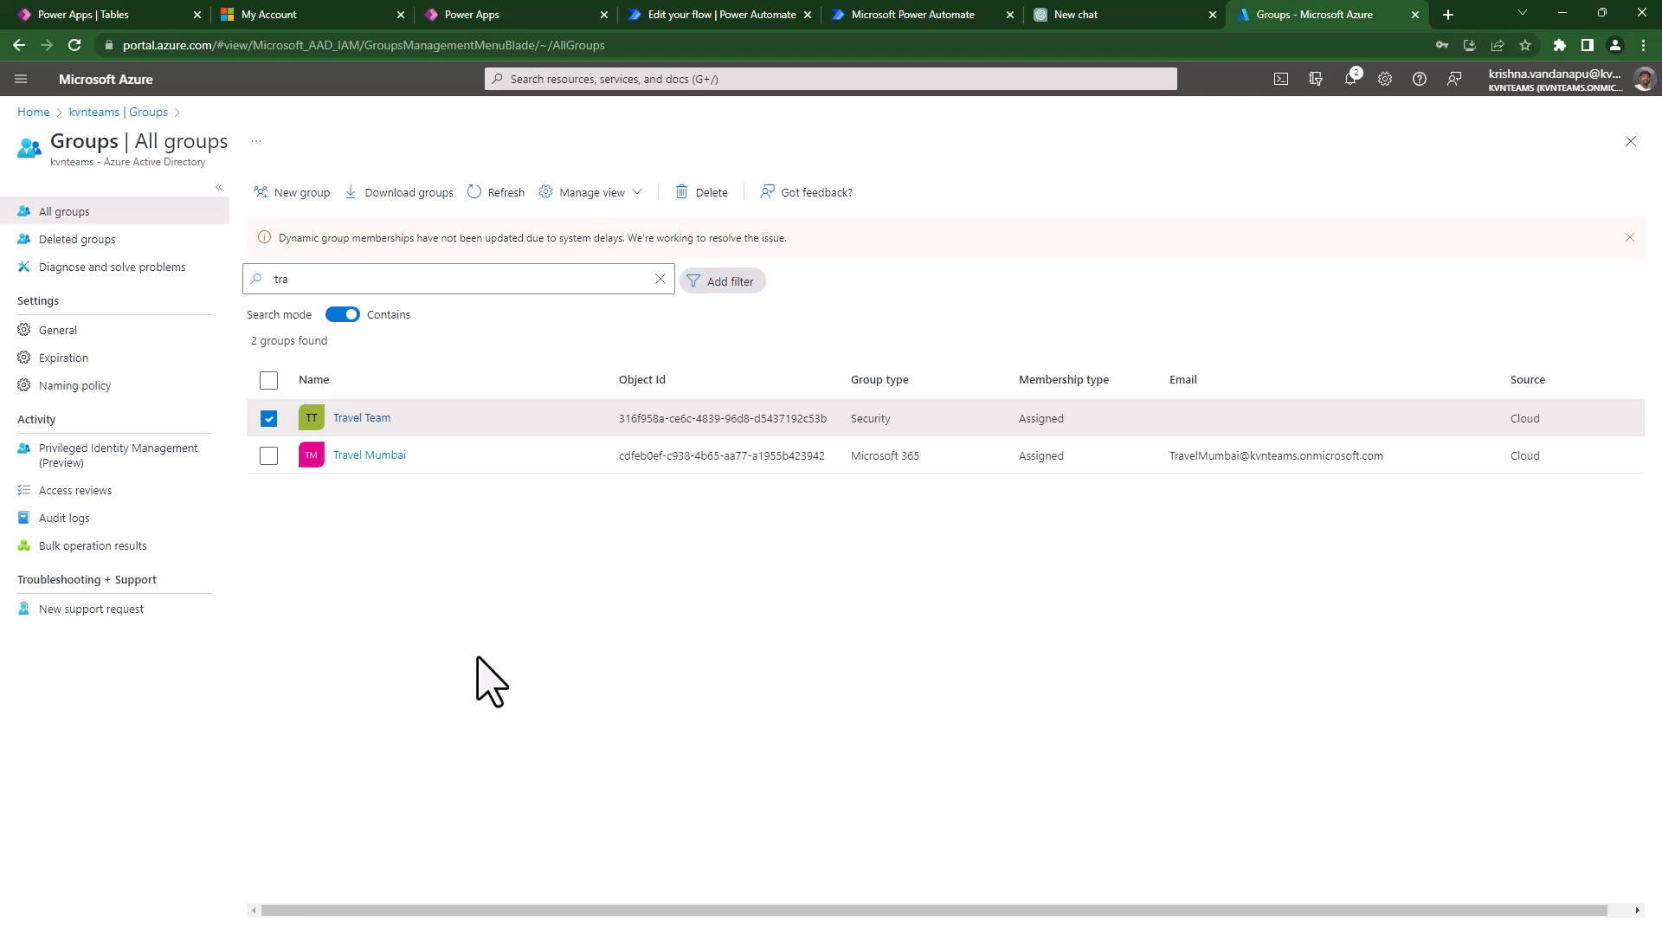
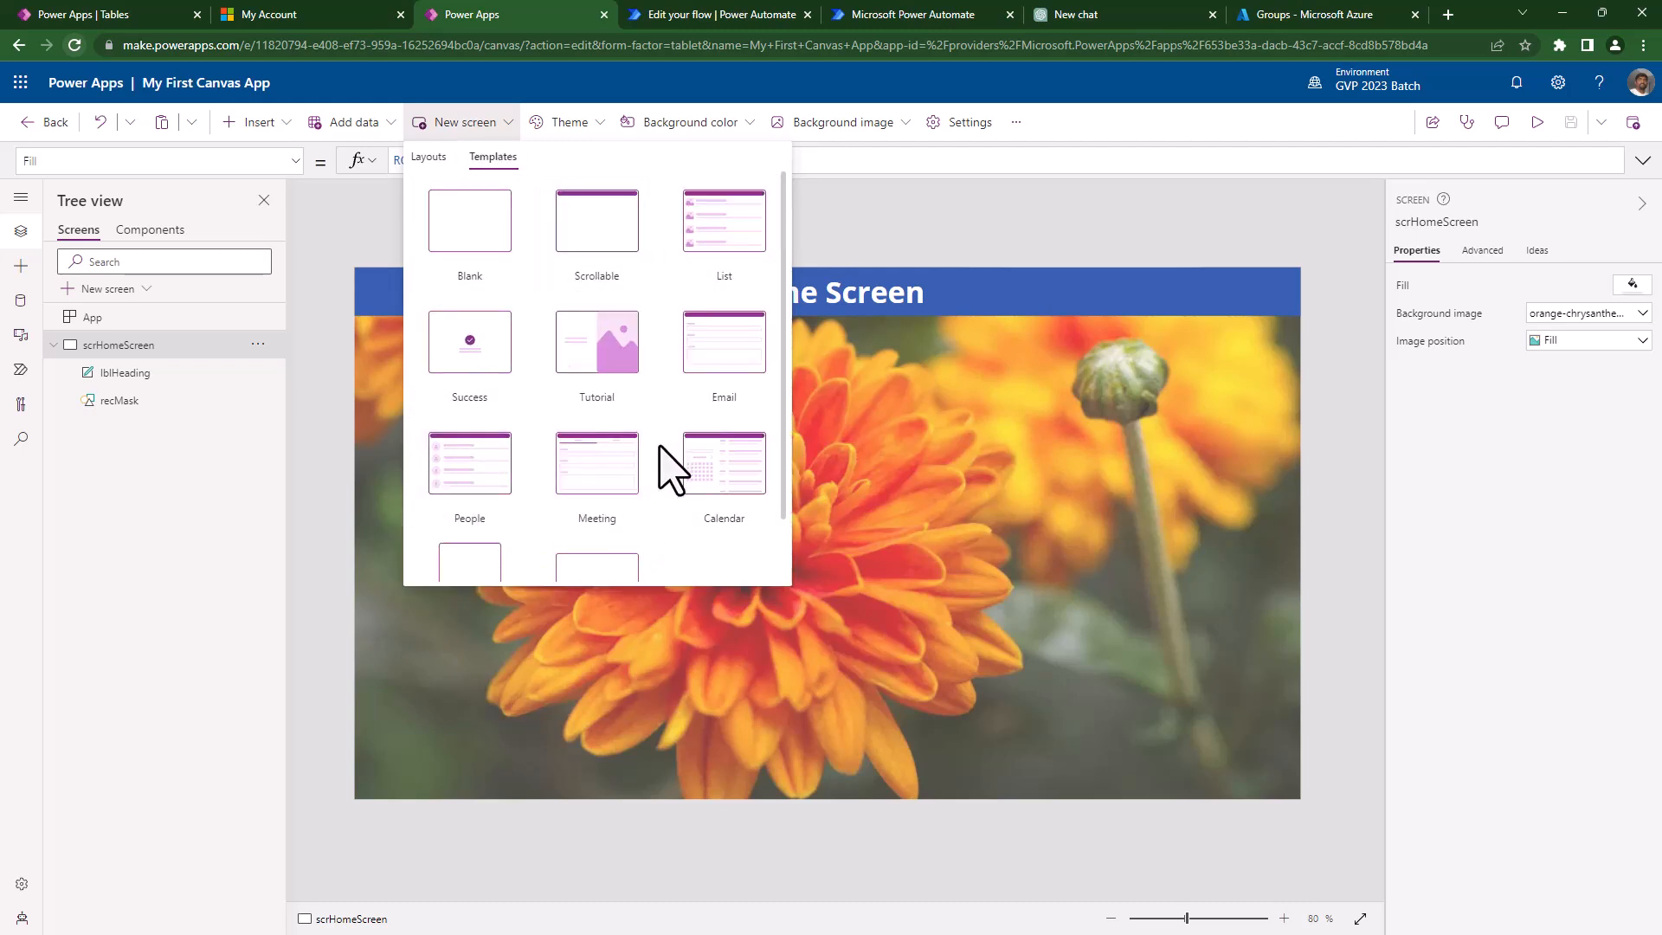
- Close the New screen layouts dropdown without adding a screen
{"action": "scroll", "coordinate": [672, 469], "scroll_direction": "down", "scroll_amount": 1}
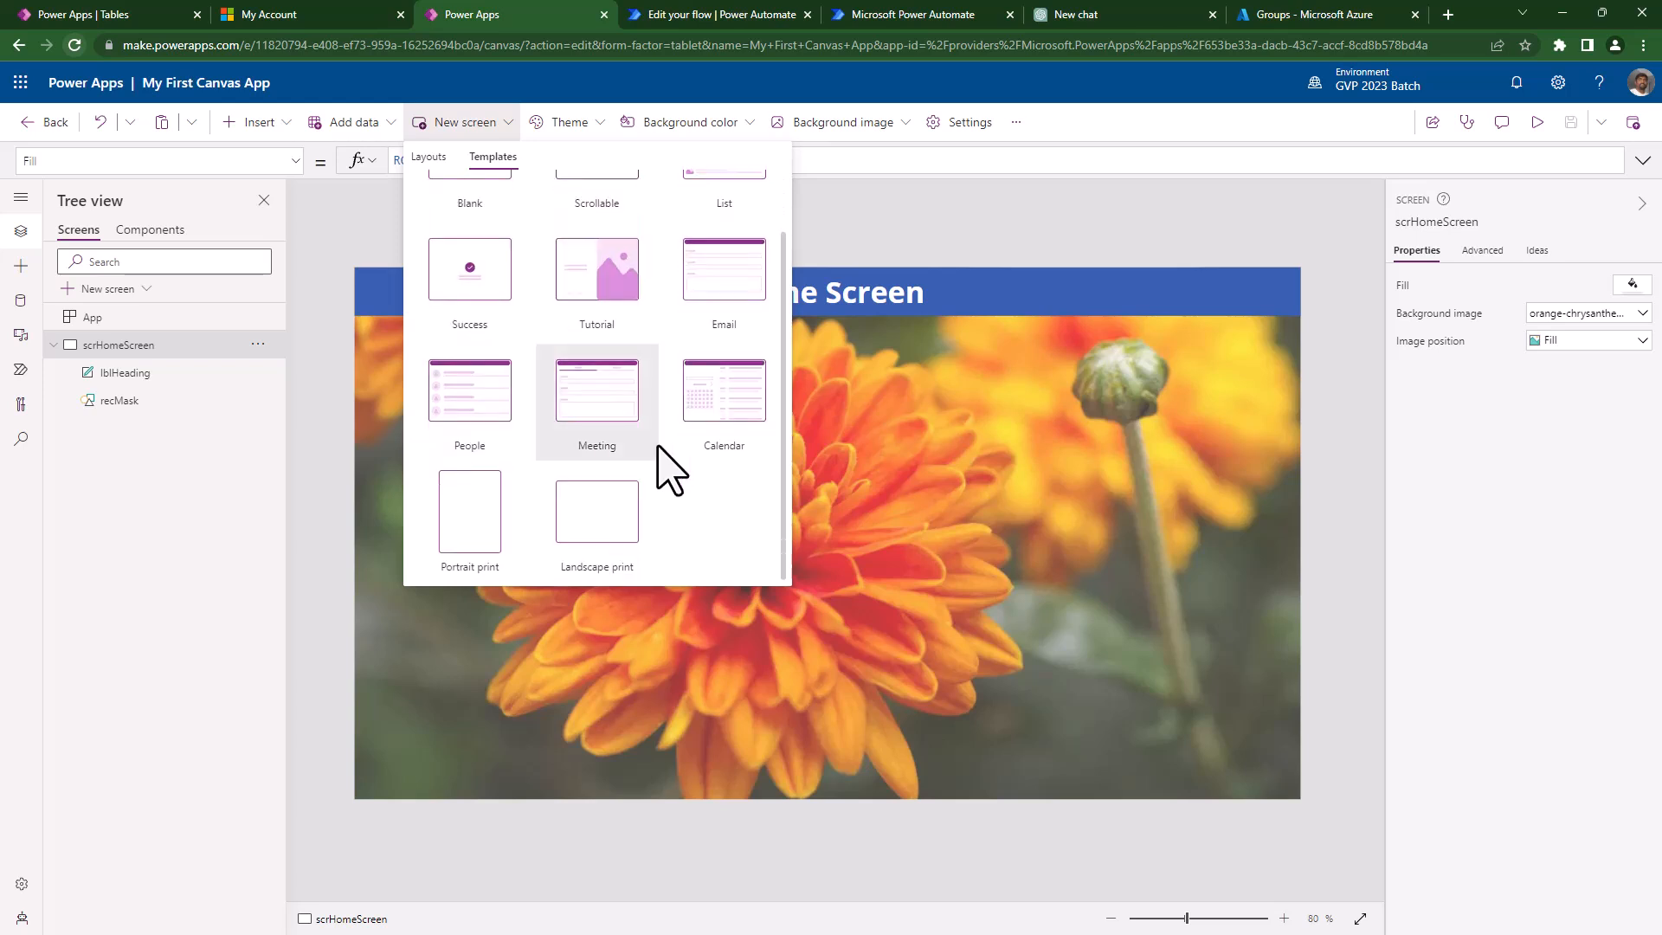
{"action": "left_click", "coordinate": [428, 157]}
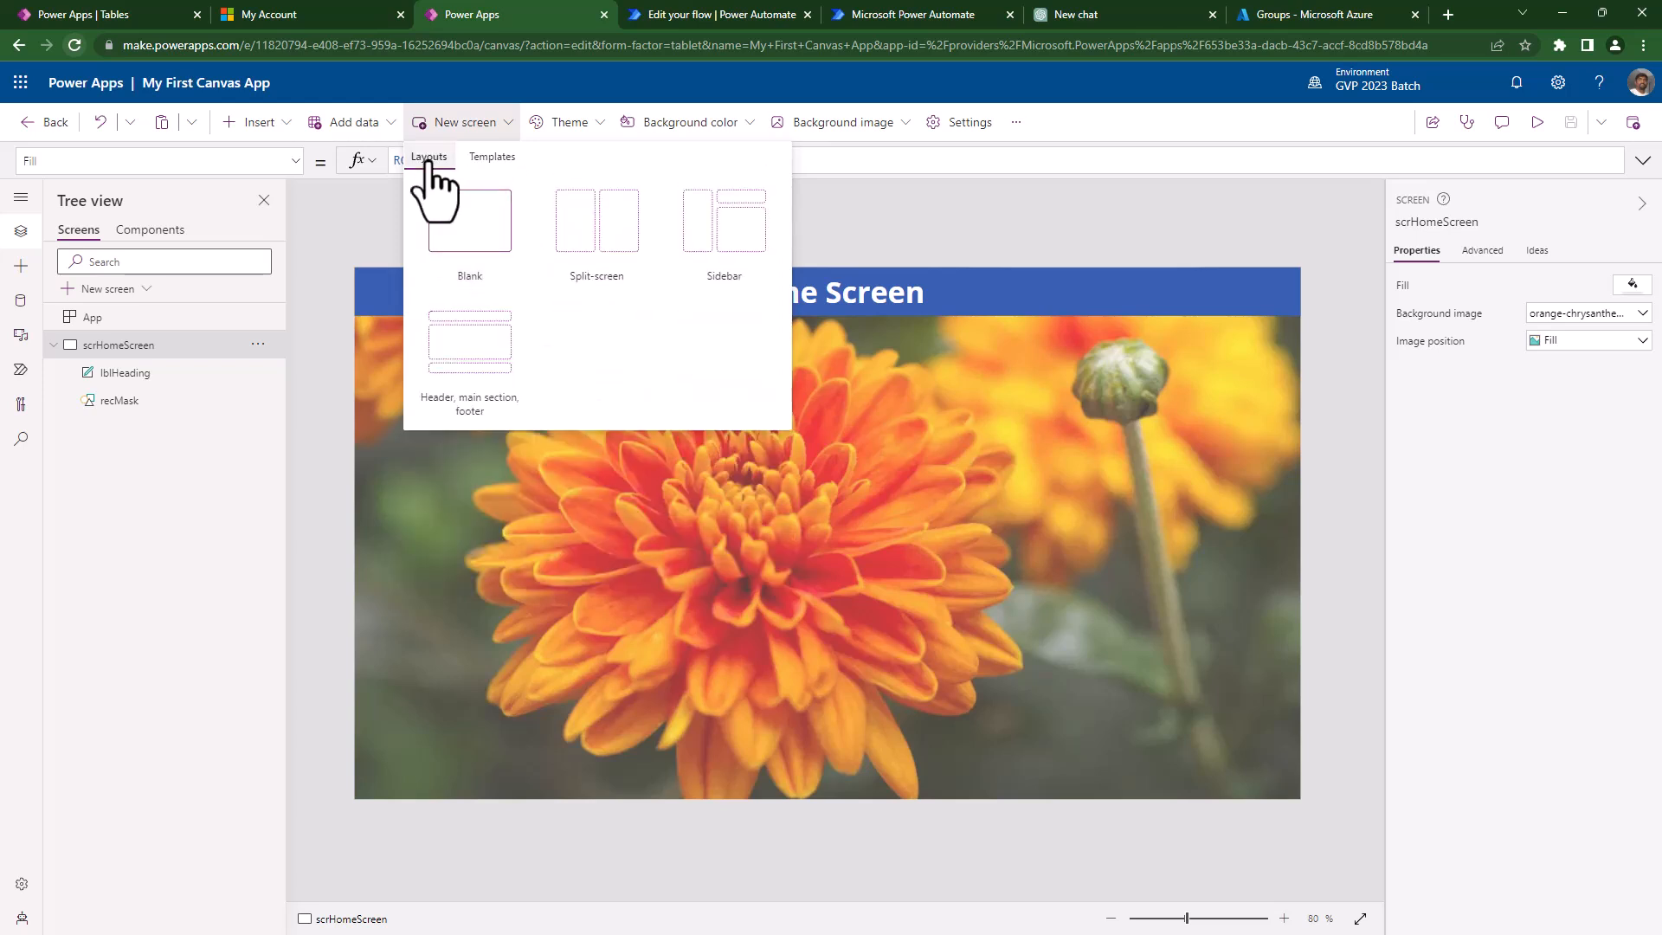
{"action": "left_click", "coordinate": [948, 221]}
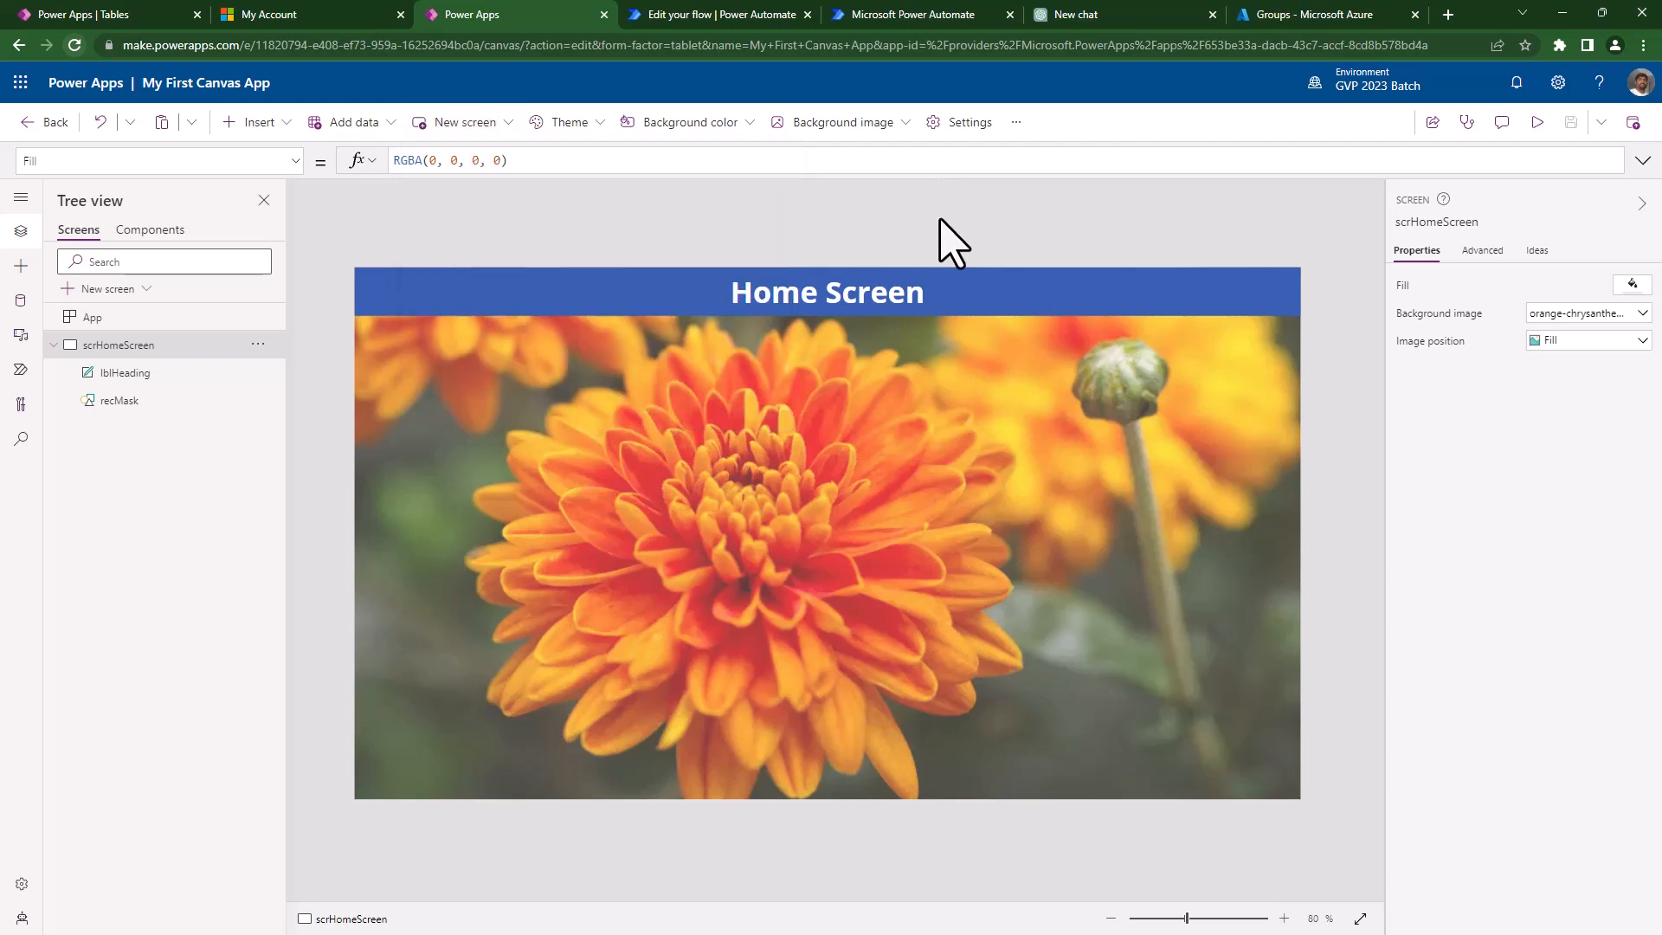
- Insert a text input and move it onto the flower image at 240, 120
{"action": "left_click", "coordinate": [259, 123]}
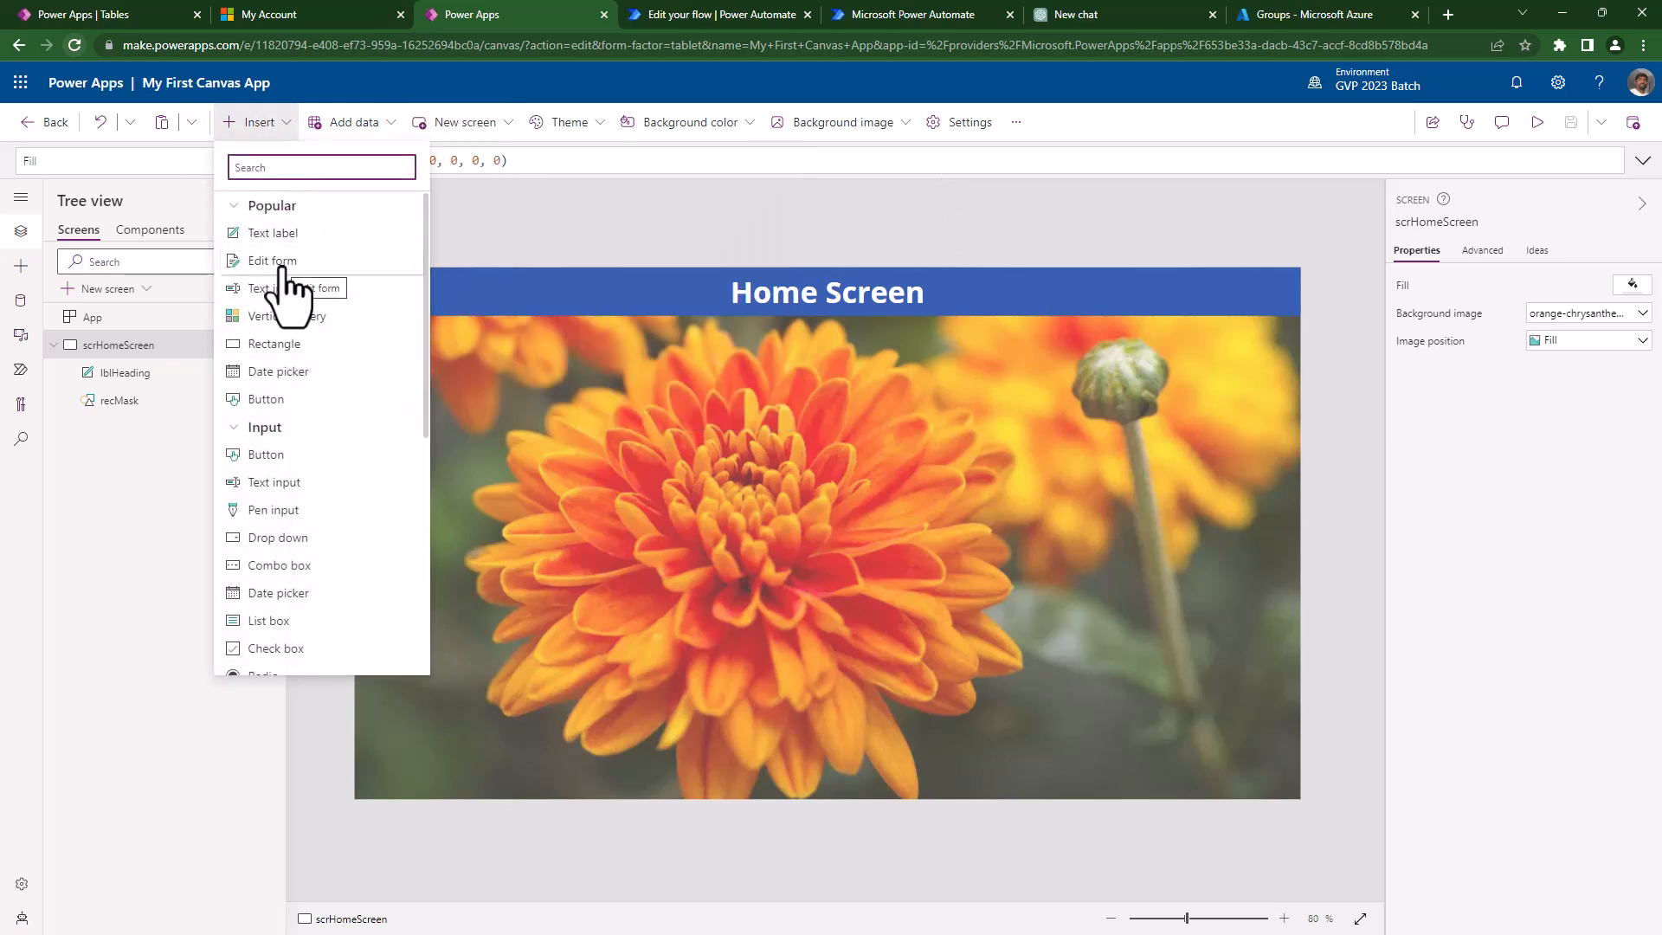
{"action": "left_click", "coordinate": [285, 290]}
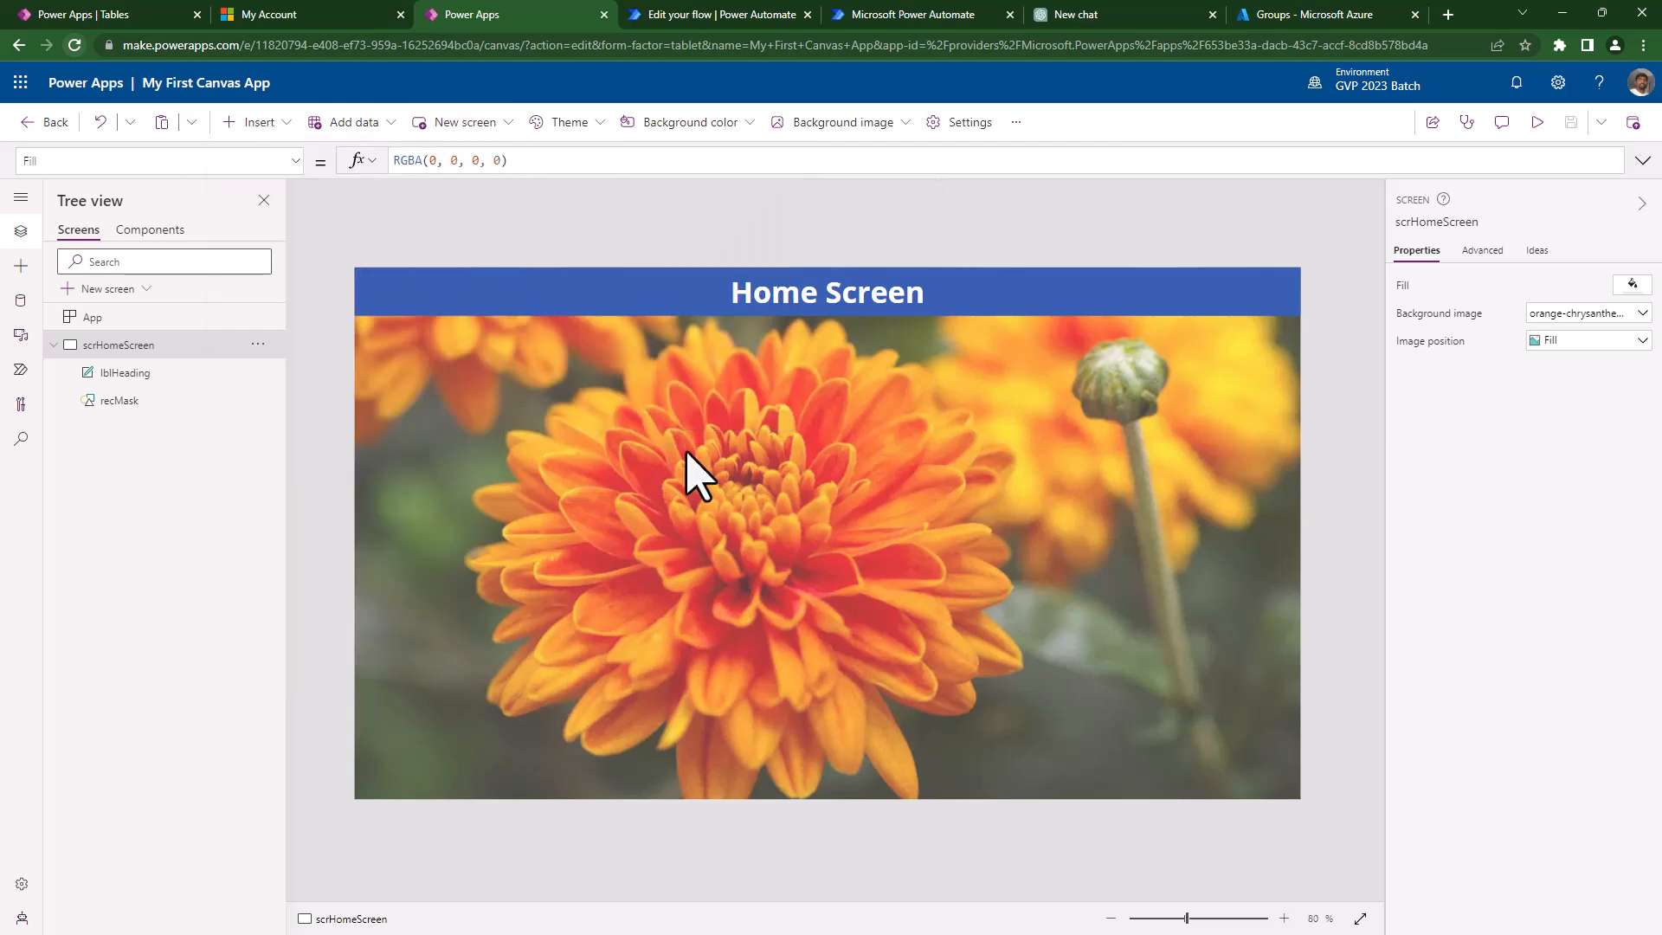
{"action": "left_click_drag", "start_coordinate": [506, 310], "coordinate": [644, 364]}
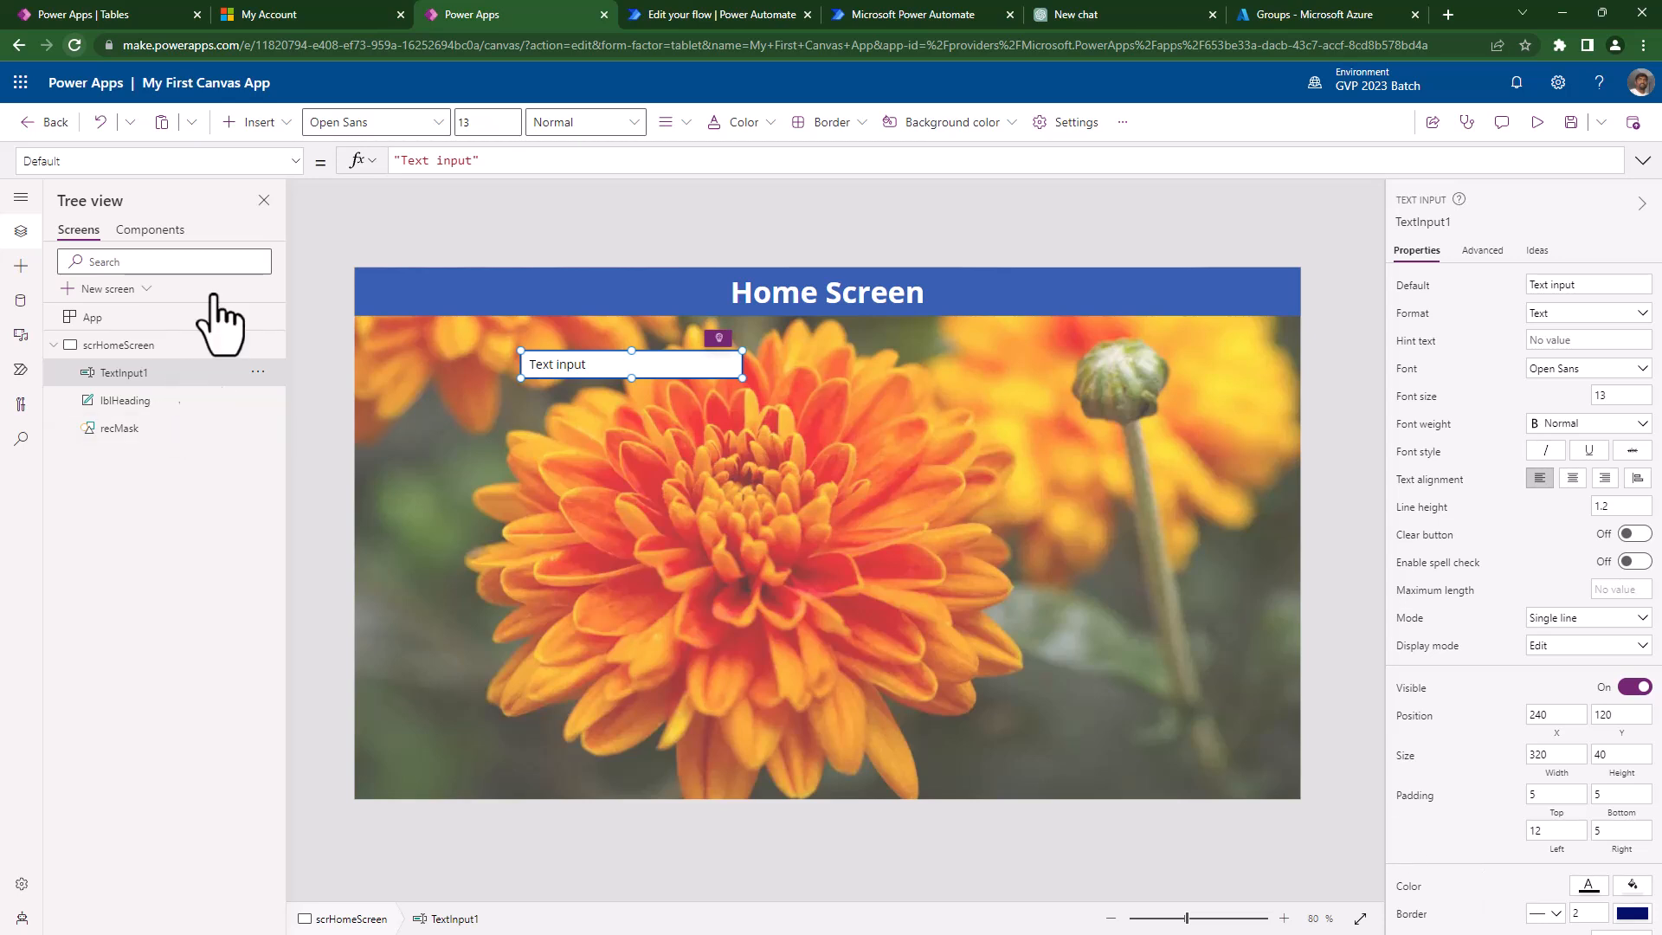
{"action": "left_click", "coordinate": [252, 161]}
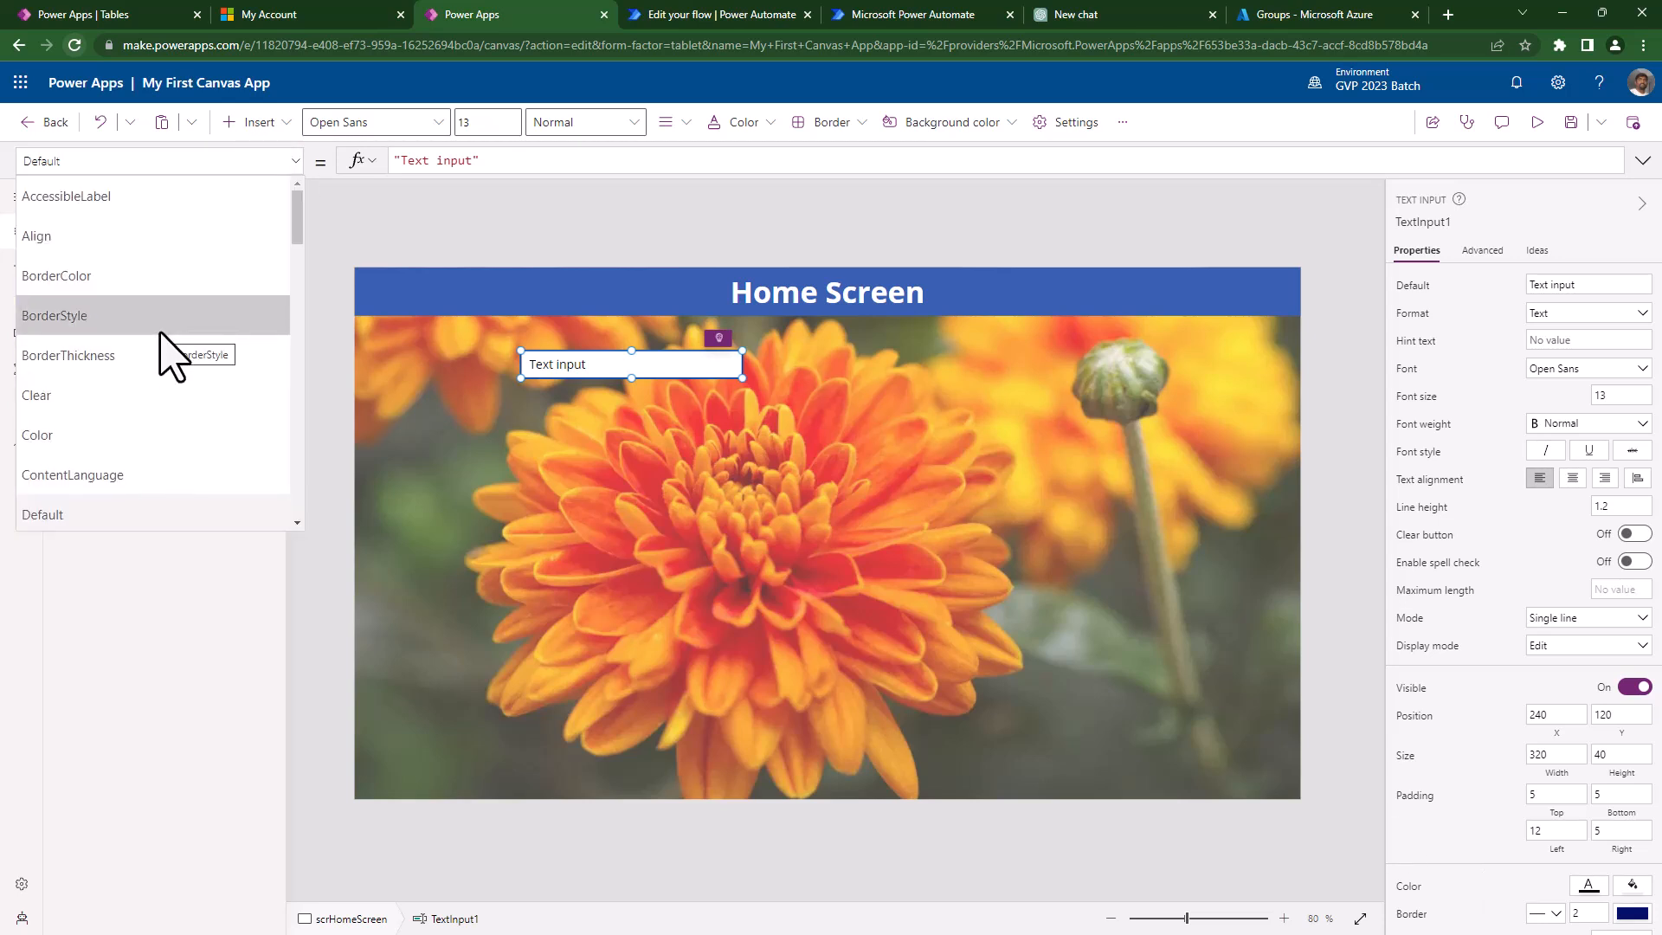
{"action": "scroll", "coordinate": [161, 334], "scroll_direction": "down", "scroll_amount": 4}
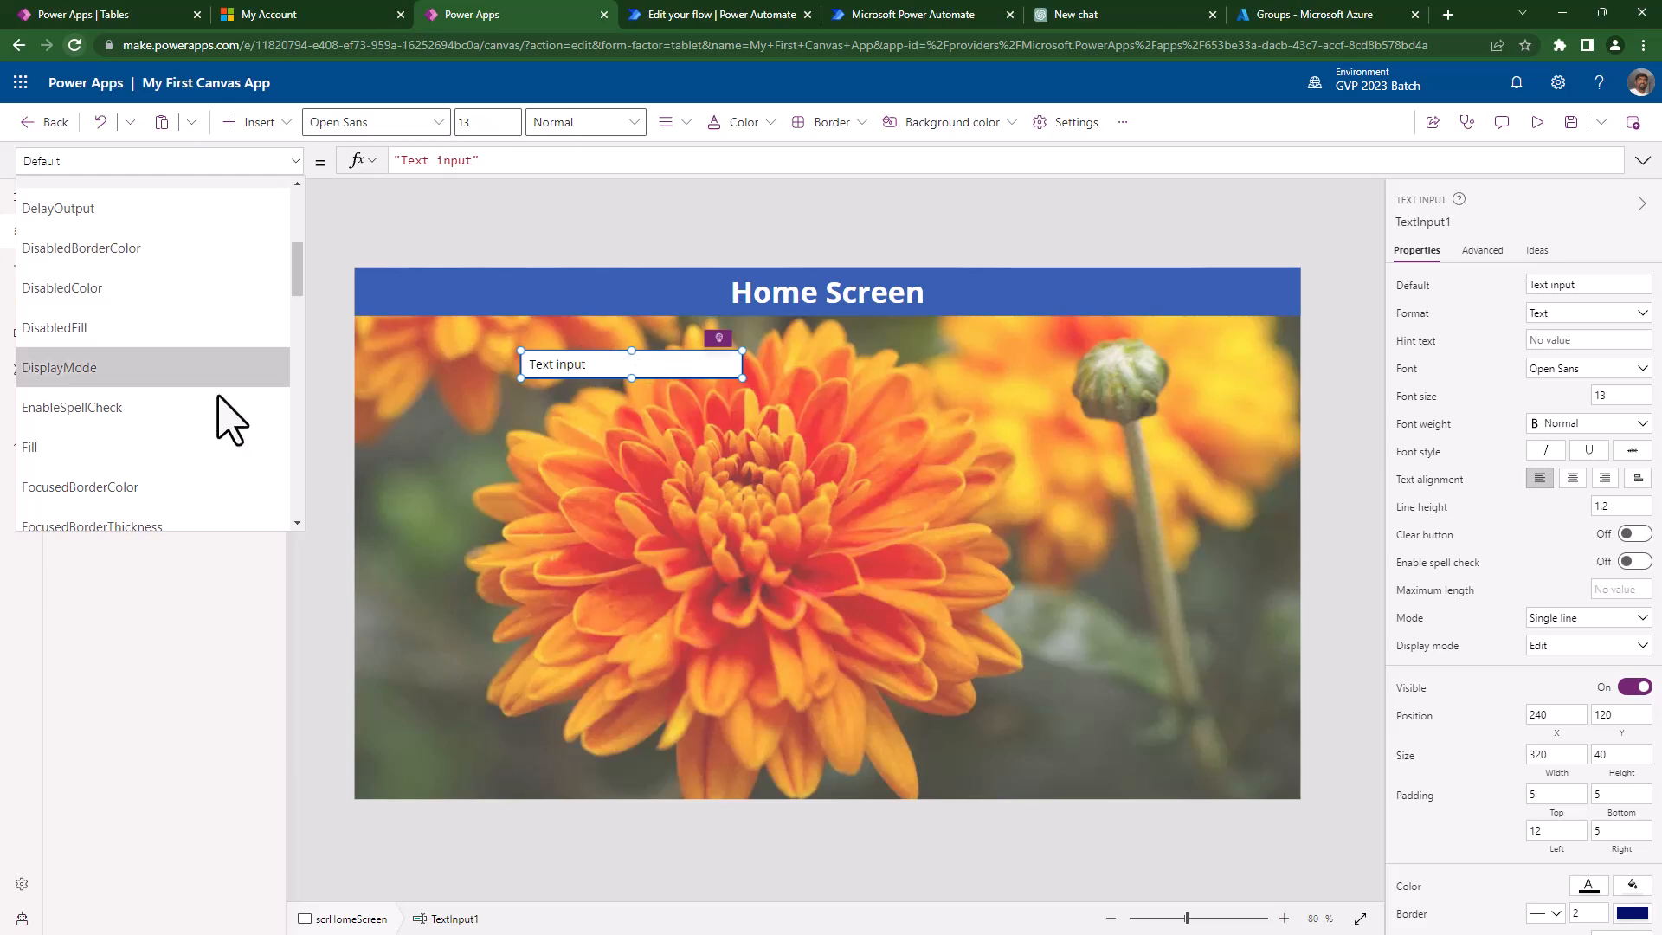
{"action": "scroll", "coordinate": [229, 403], "scroll_direction": "down", "scroll_amount": 4}
{"action": "scroll", "coordinate": [224, 389], "scroll_direction": "up", "scroll_amount": 8}
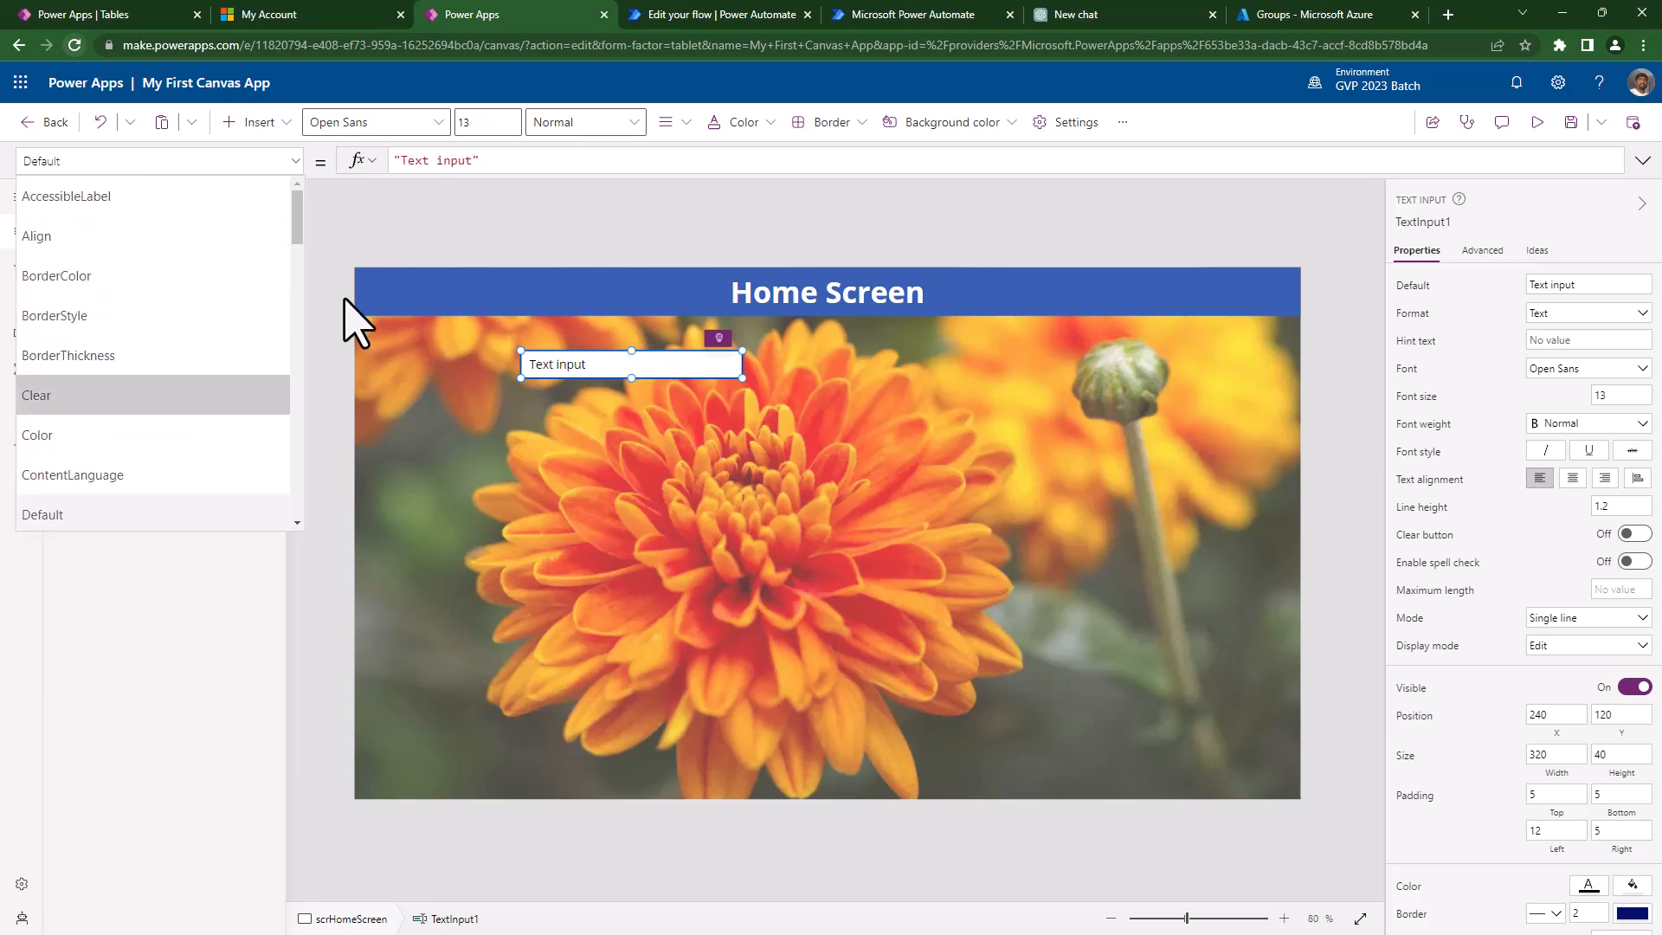
{"action": "left_click", "coordinate": [432, 218]}
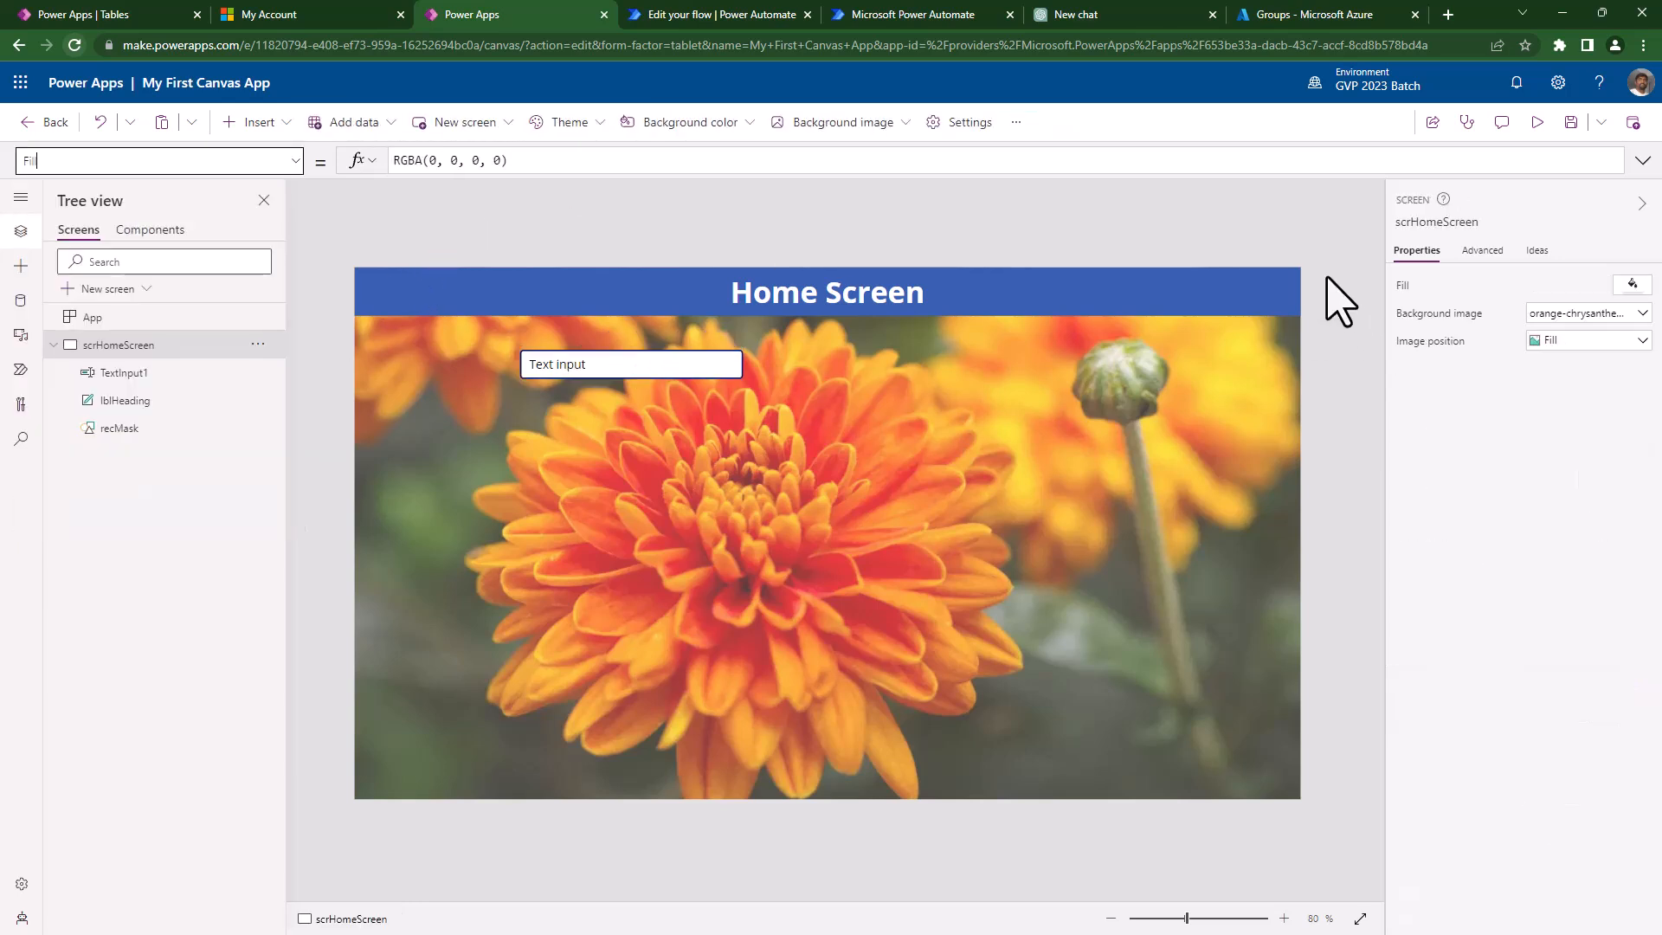
{"action": "left_click", "coordinate": [743, 366]}
{"action": "left_click", "coordinate": [1480, 251]}
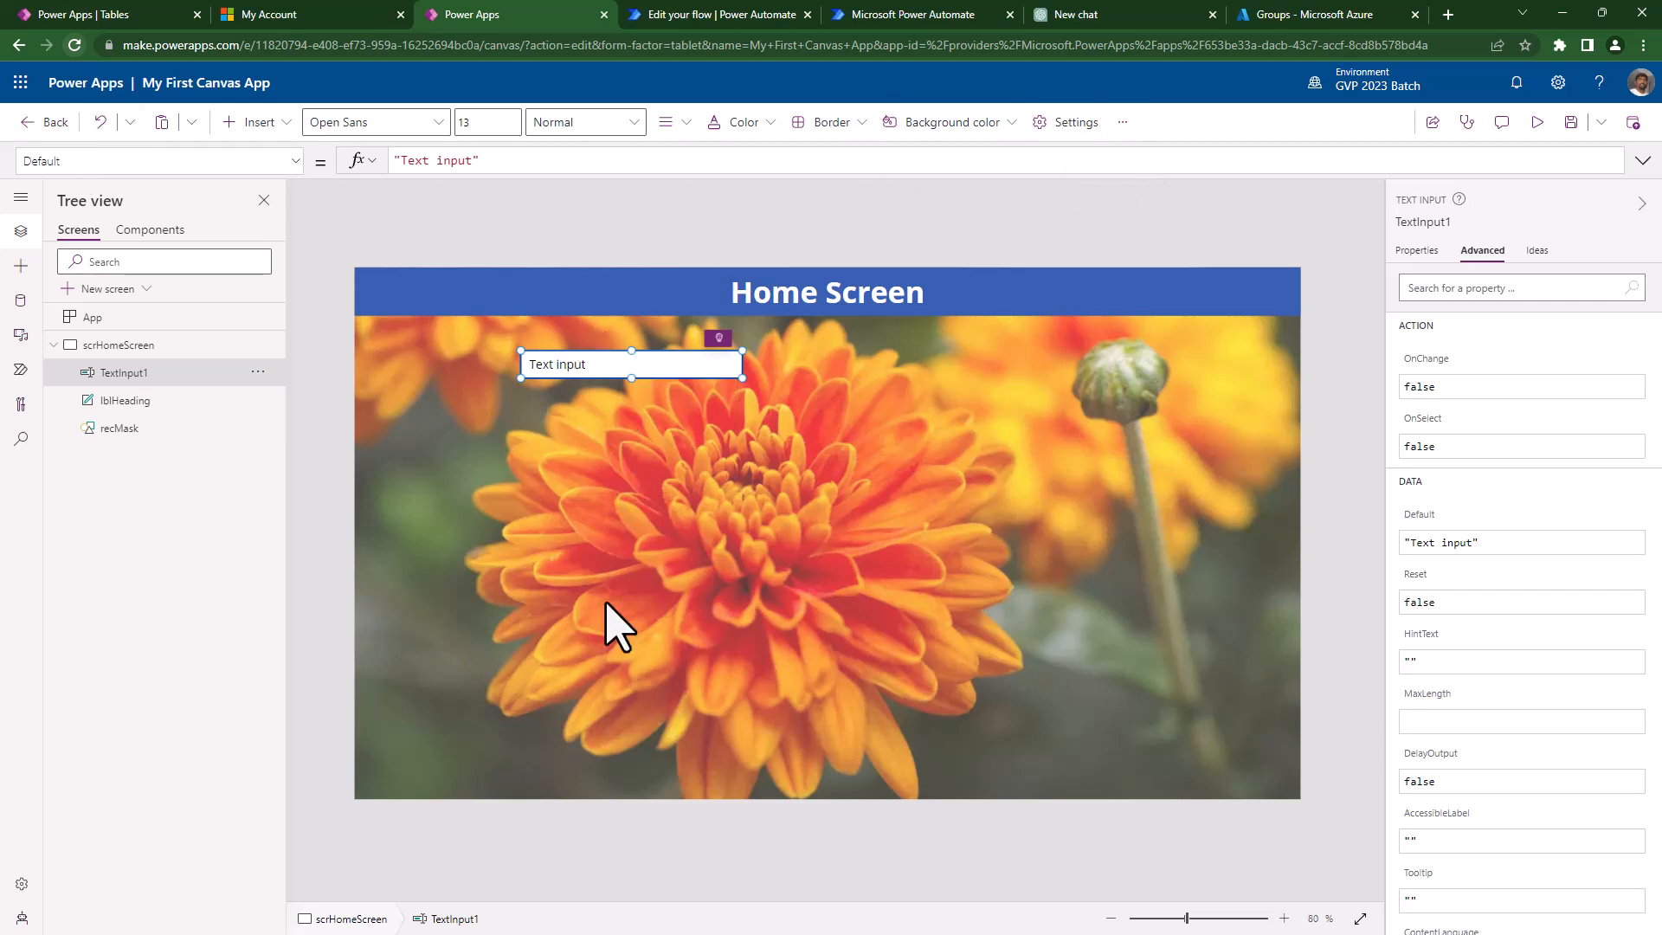
{"action": "left_click", "coordinate": [617, 624]}
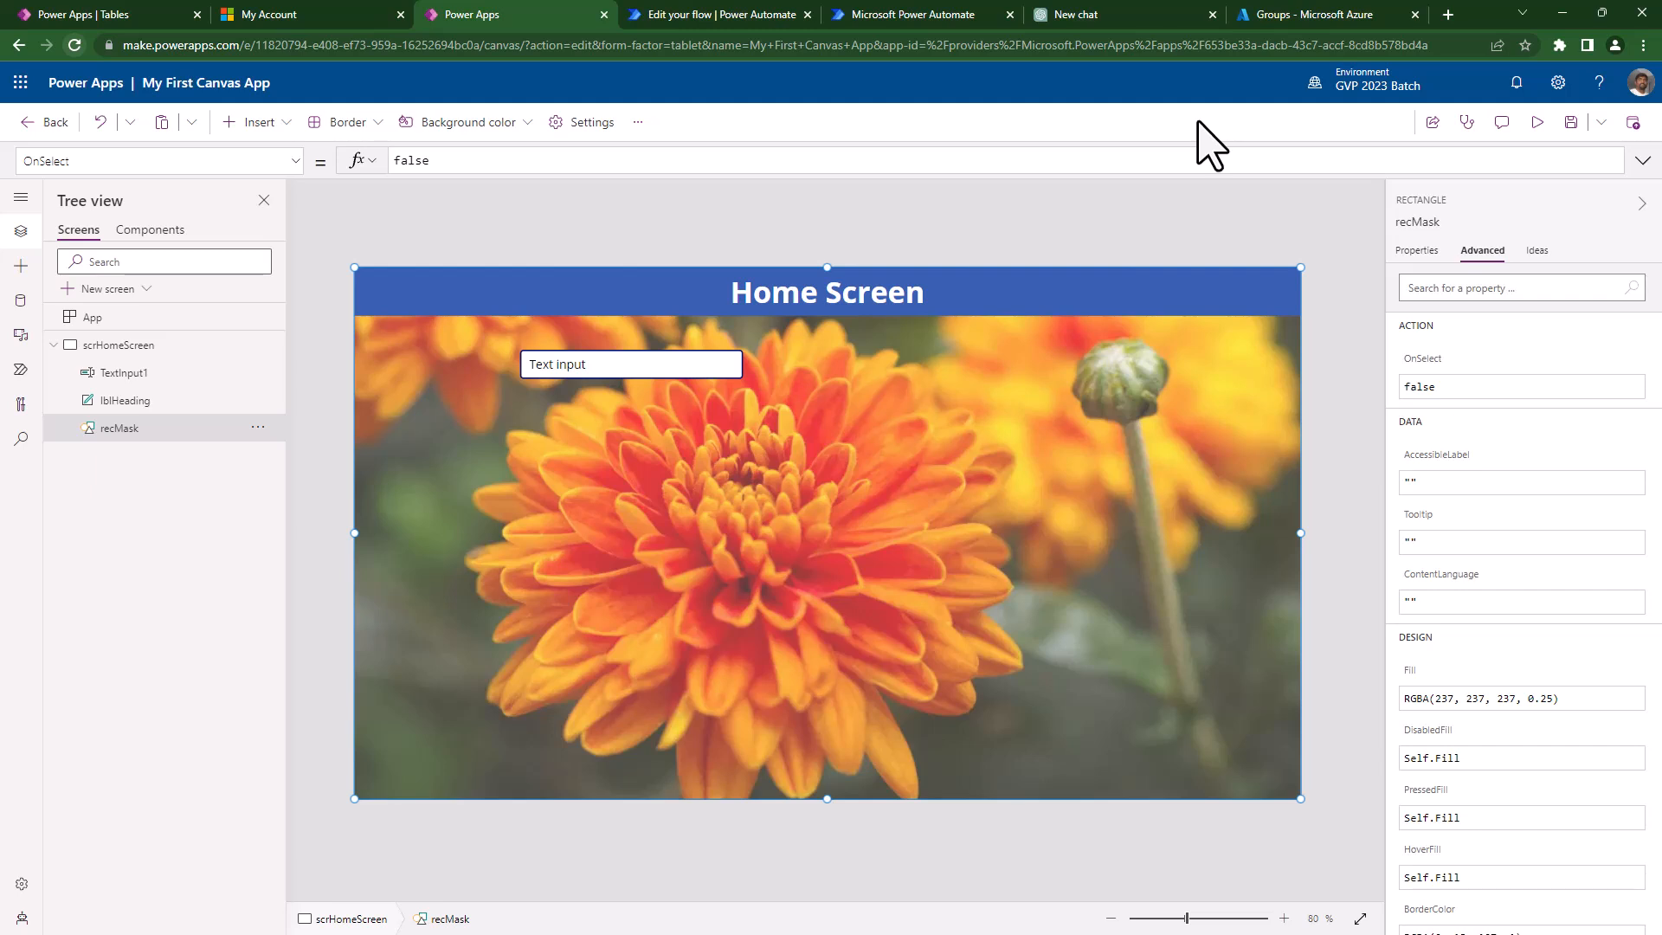
{"action": "left_click", "coordinate": [809, 231]}
{"action": "left_click", "coordinate": [650, 371]}
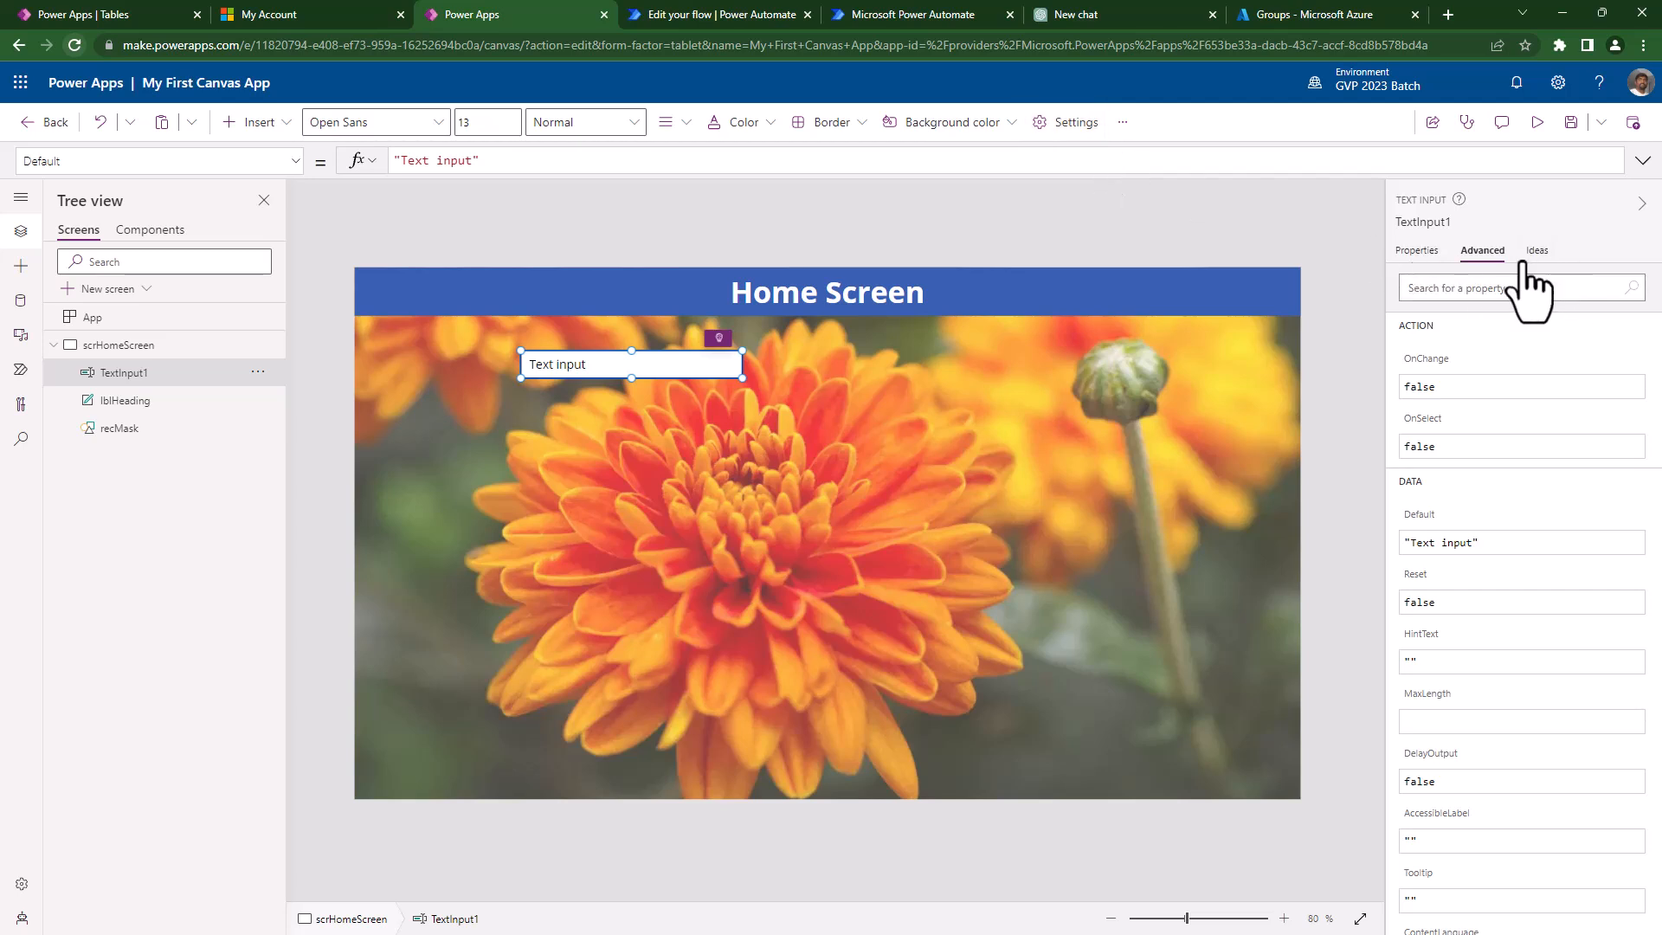
{"action": "left_click", "coordinate": [1411, 254]}
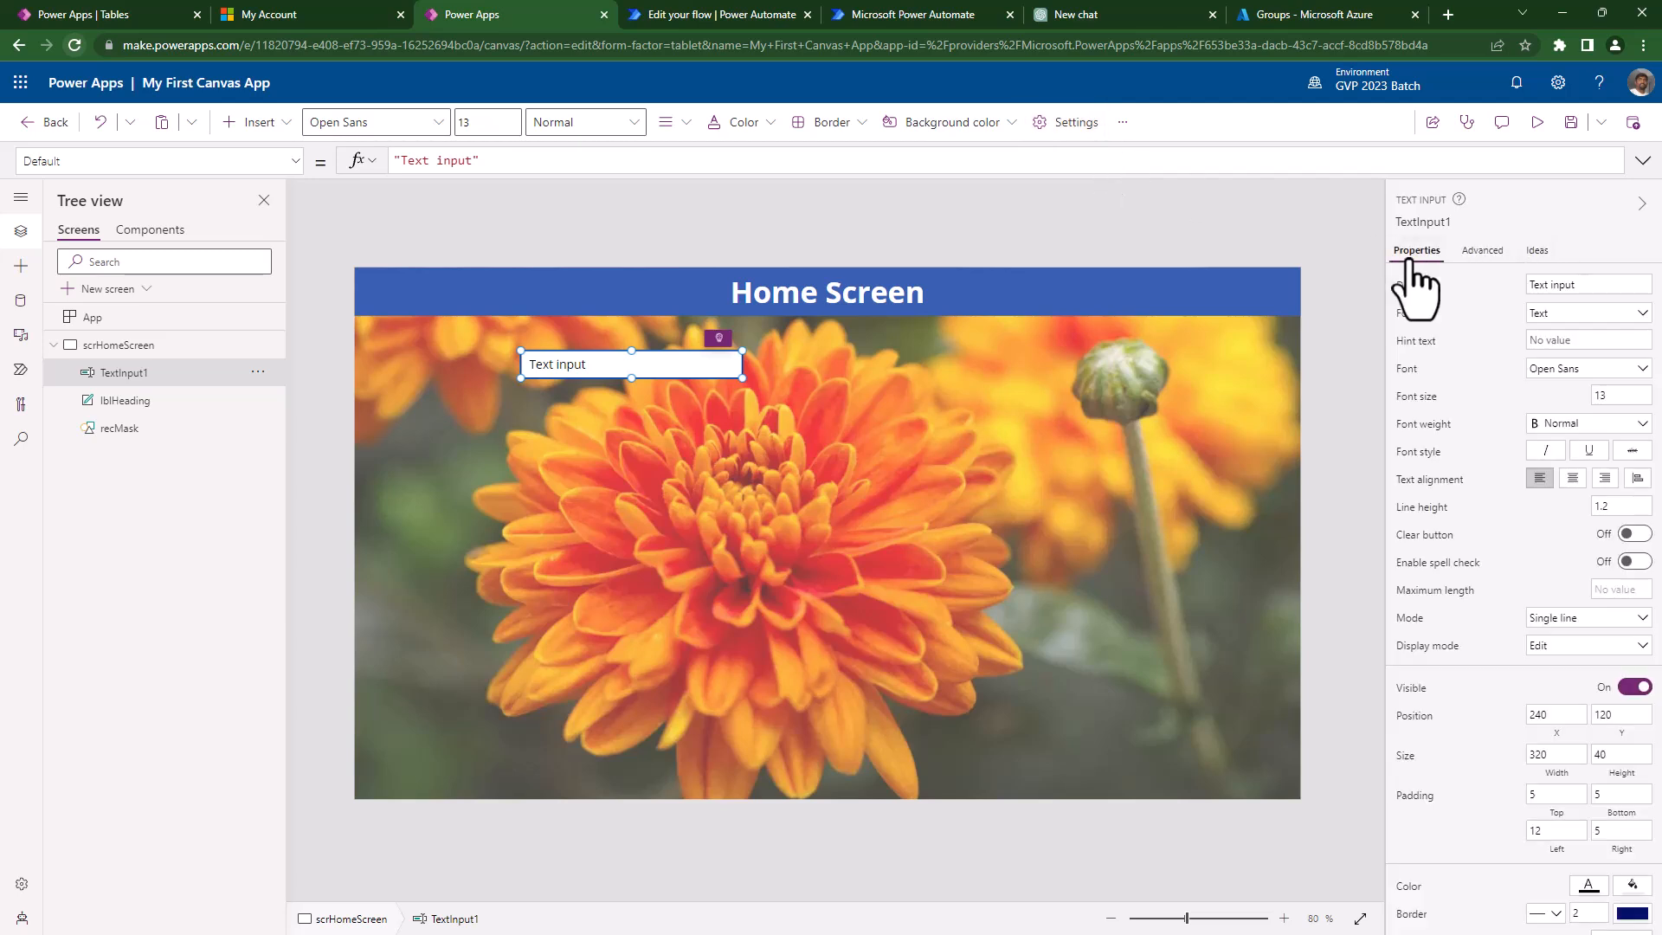
{"action": "left_click", "coordinate": [720, 339]}
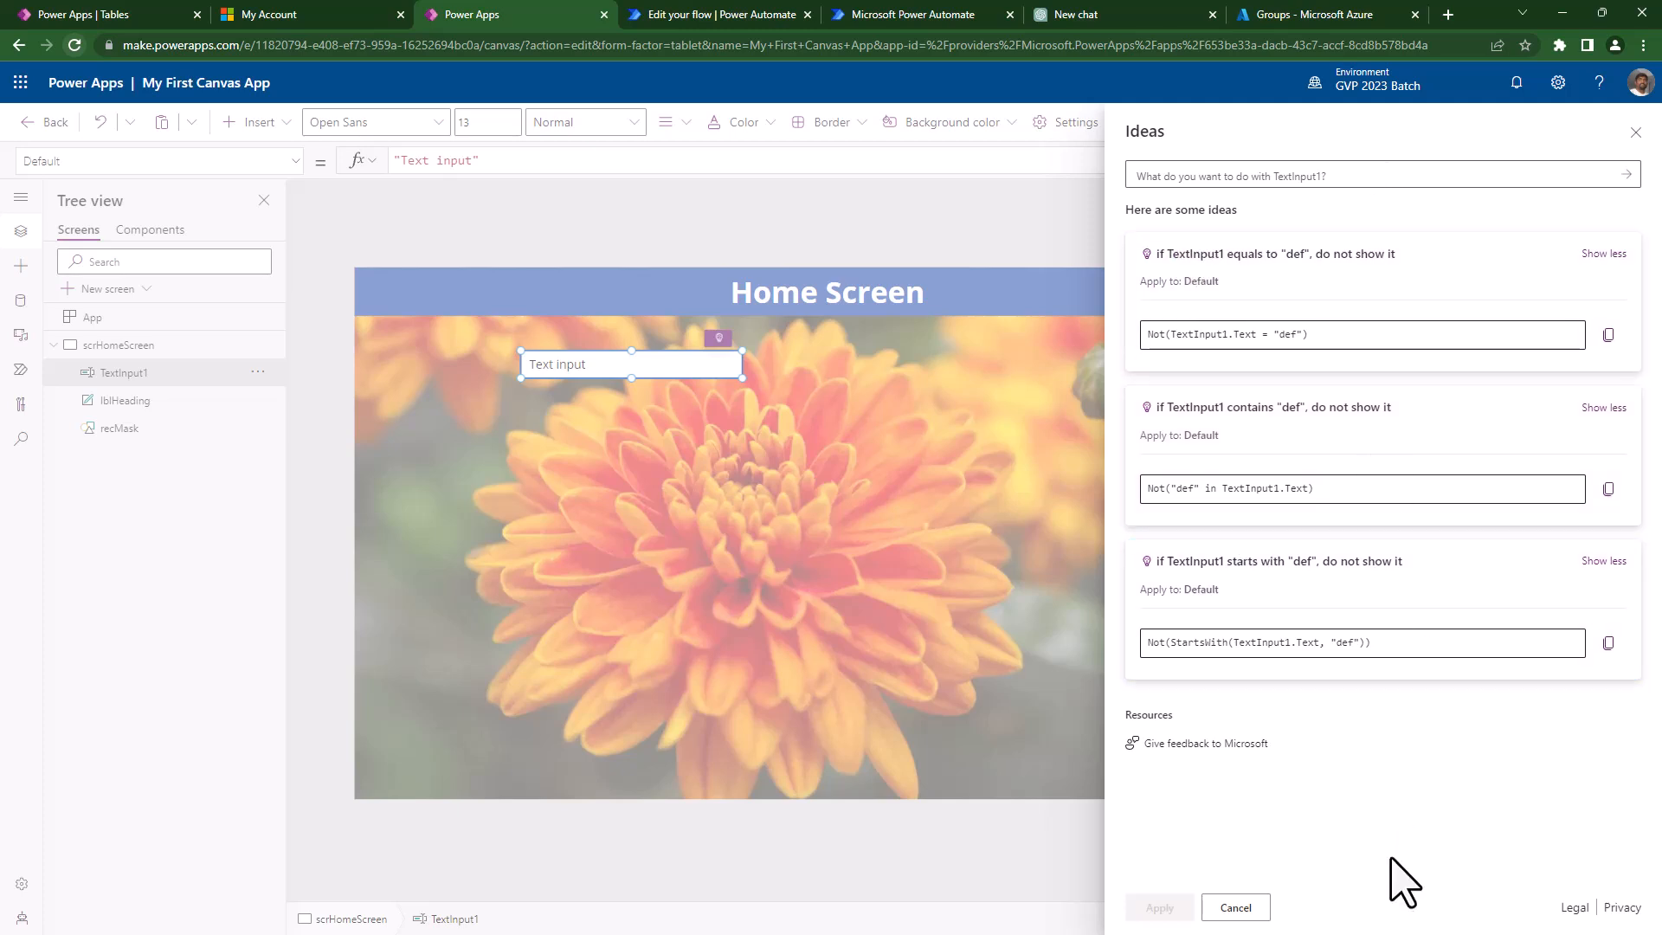
{"action": "left_click", "coordinate": [1234, 908]}
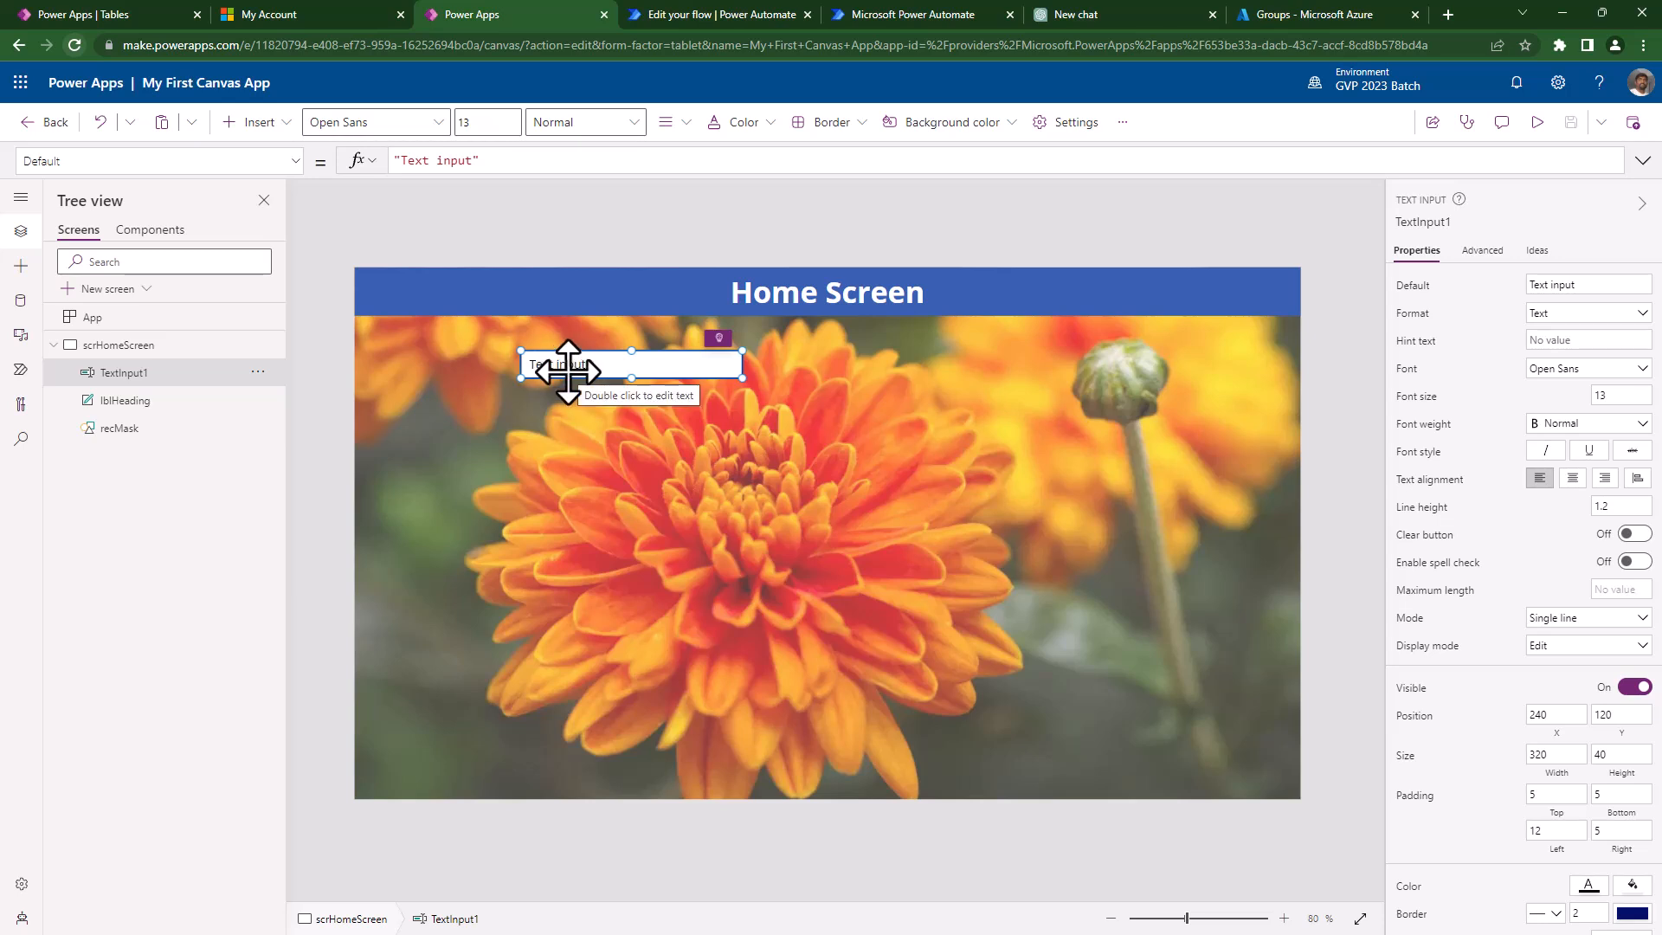
- Clear the text input's 'Text input' default value and shift it to 324, 128
{"action": "left_click", "coordinate": [1411, 290]}
{"action": "left_click_drag", "start_coordinate": [482, 158], "coordinate": [337, 160]}
{"action": "key", "text": "BackSpace"}
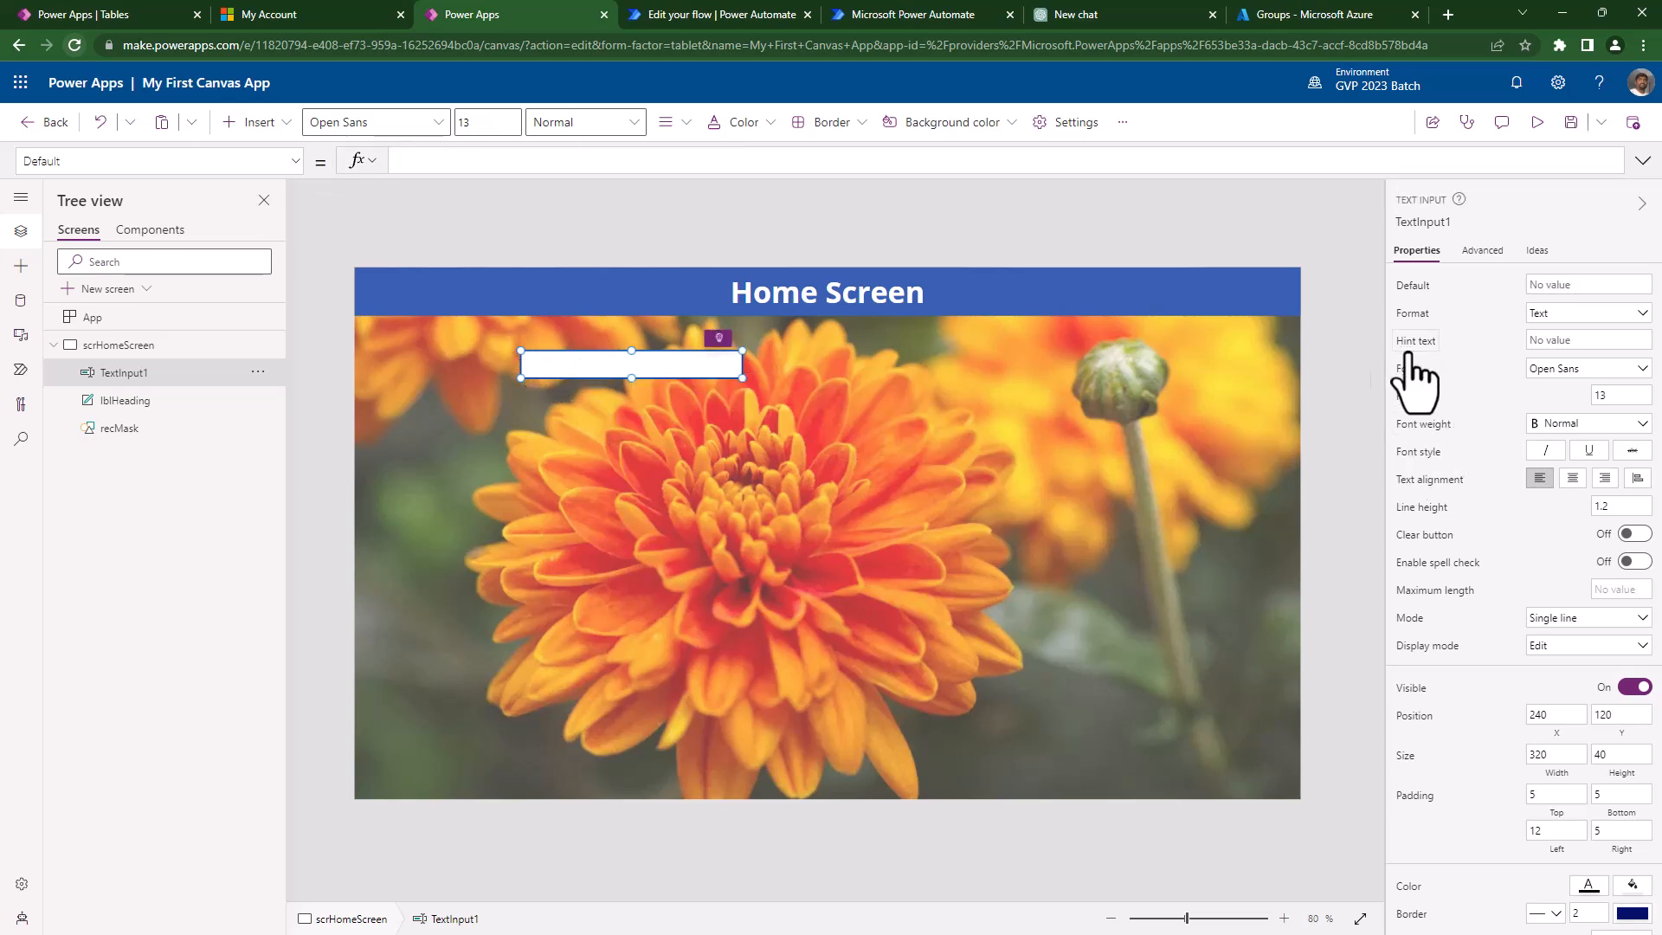
{"action": "left_click_drag", "start_coordinate": [611, 360], "coordinate": [669, 366]}
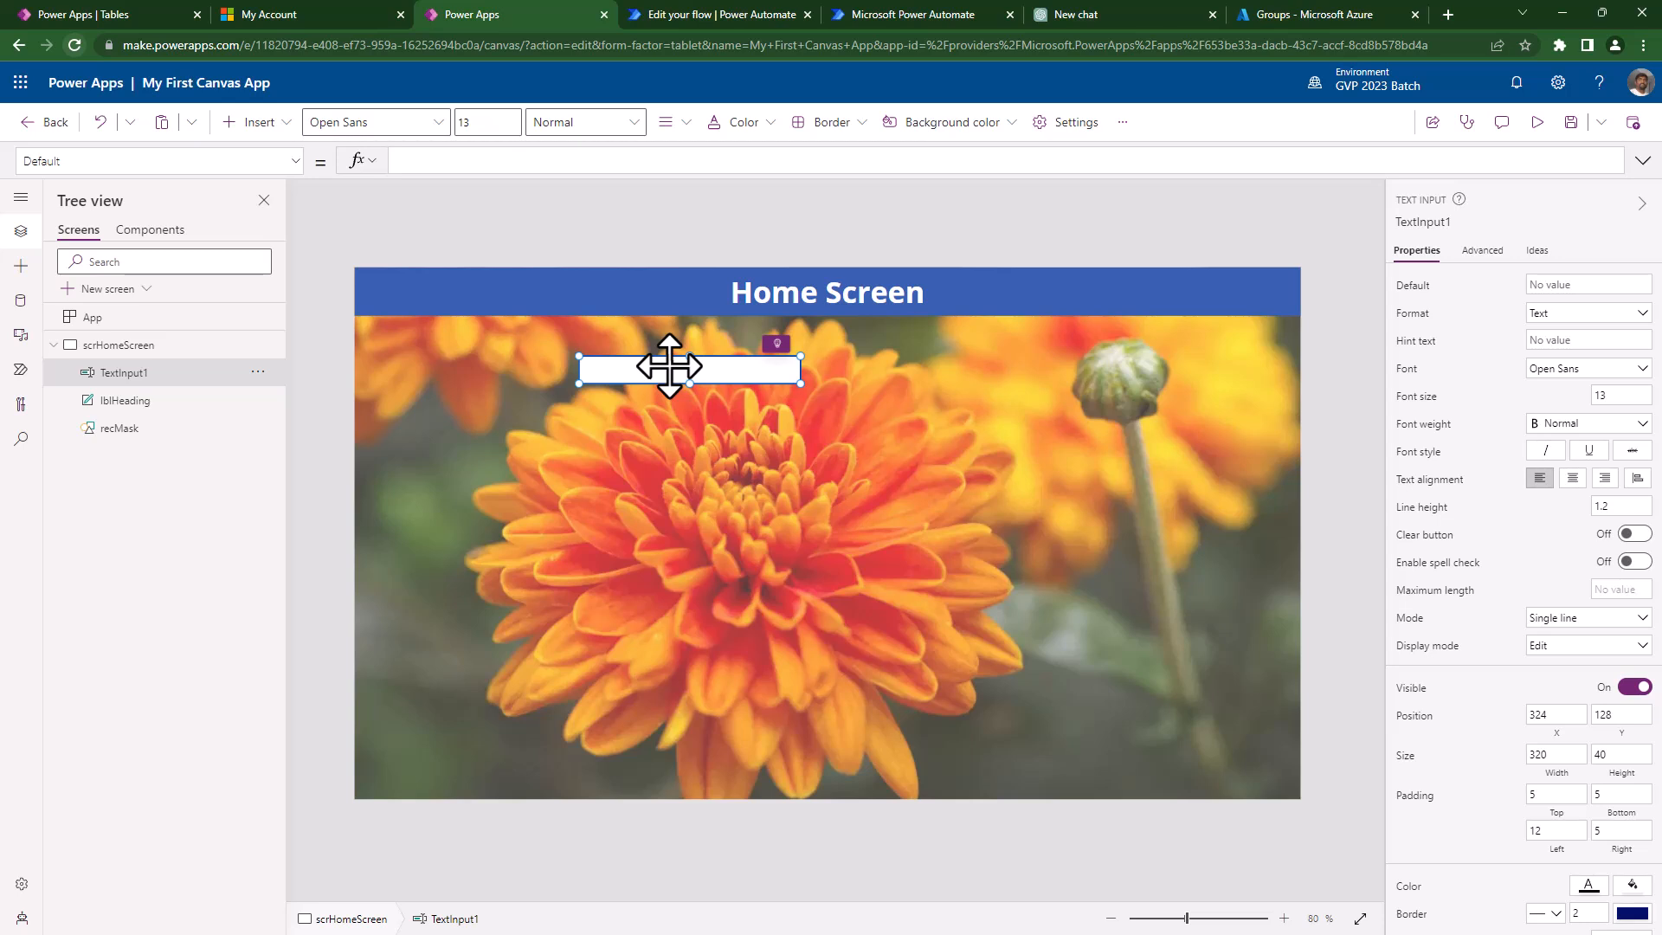
- Set the text input's hint text to 'First Name'
{"action": "left_click", "coordinate": [1404, 342]}
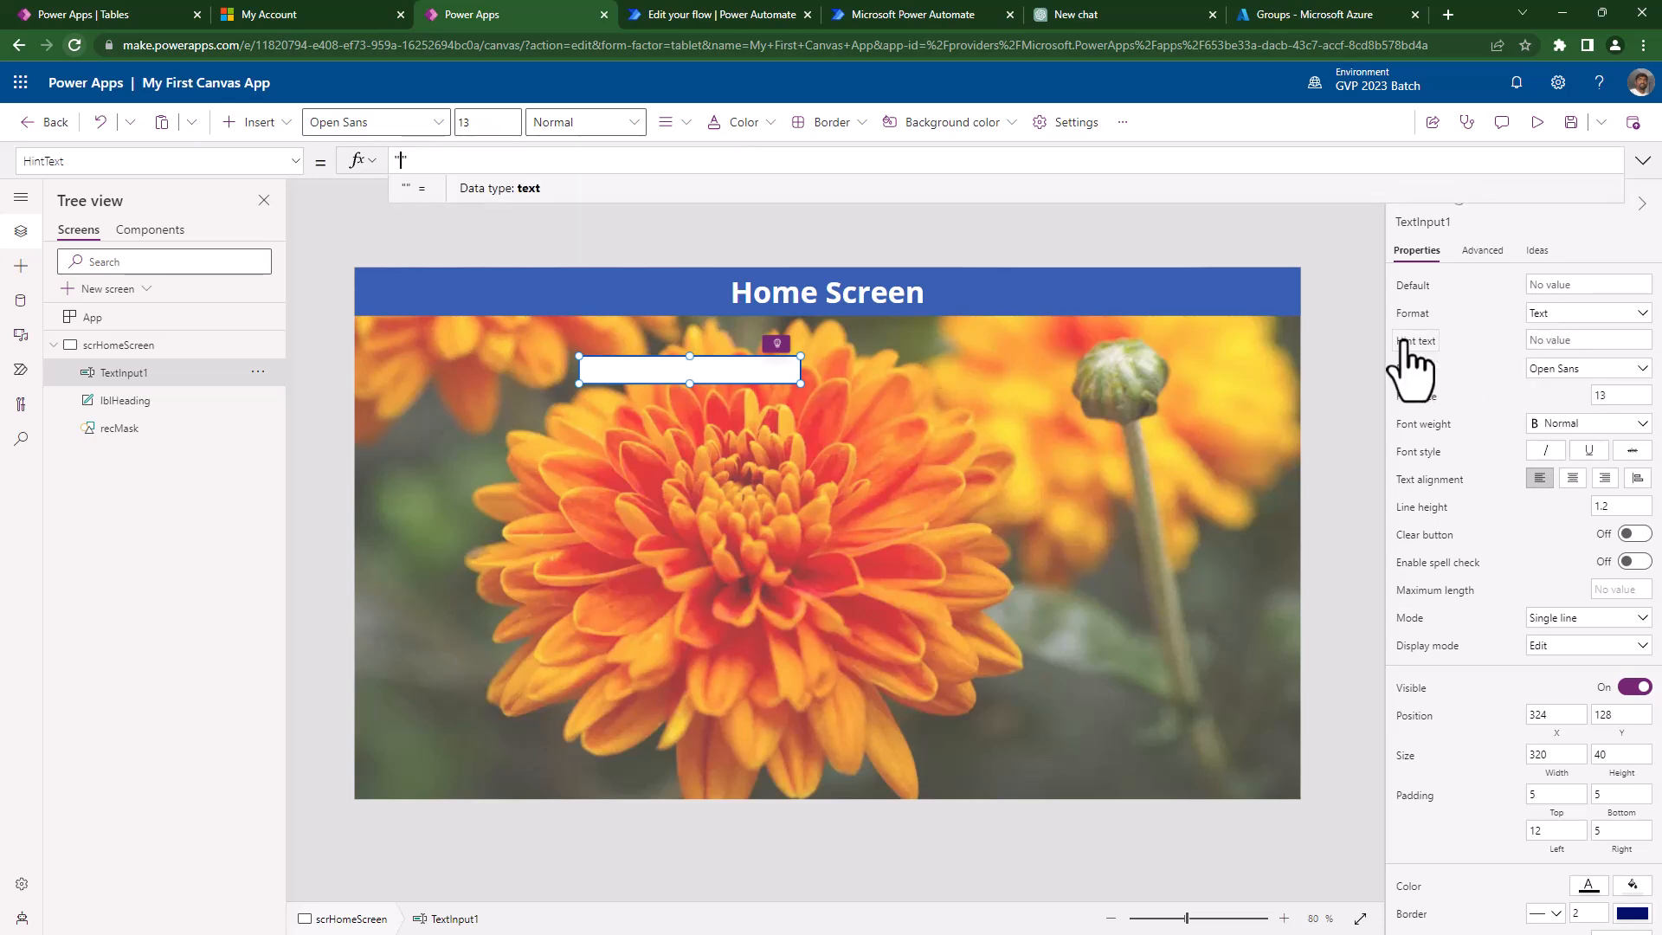
{"action": "type", "text": "first Name"}
{"action": "key", "text": "Delete"}
{"action": "type", "text": "F"}
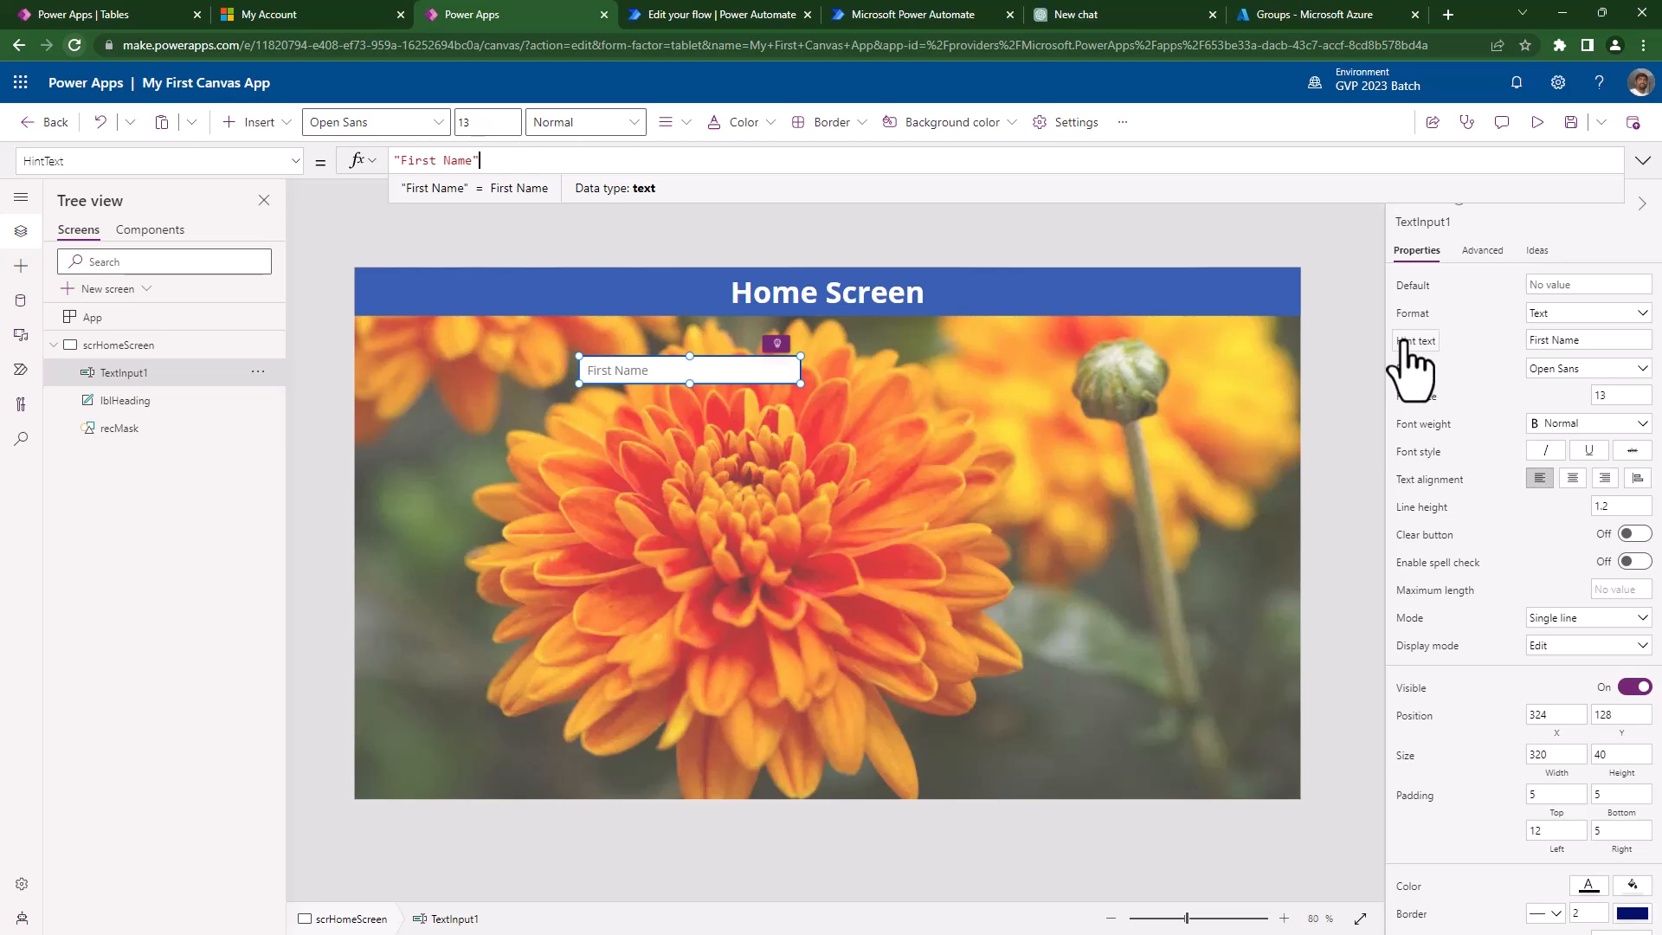
{"action": "left_click", "coordinate": [243, 123]}
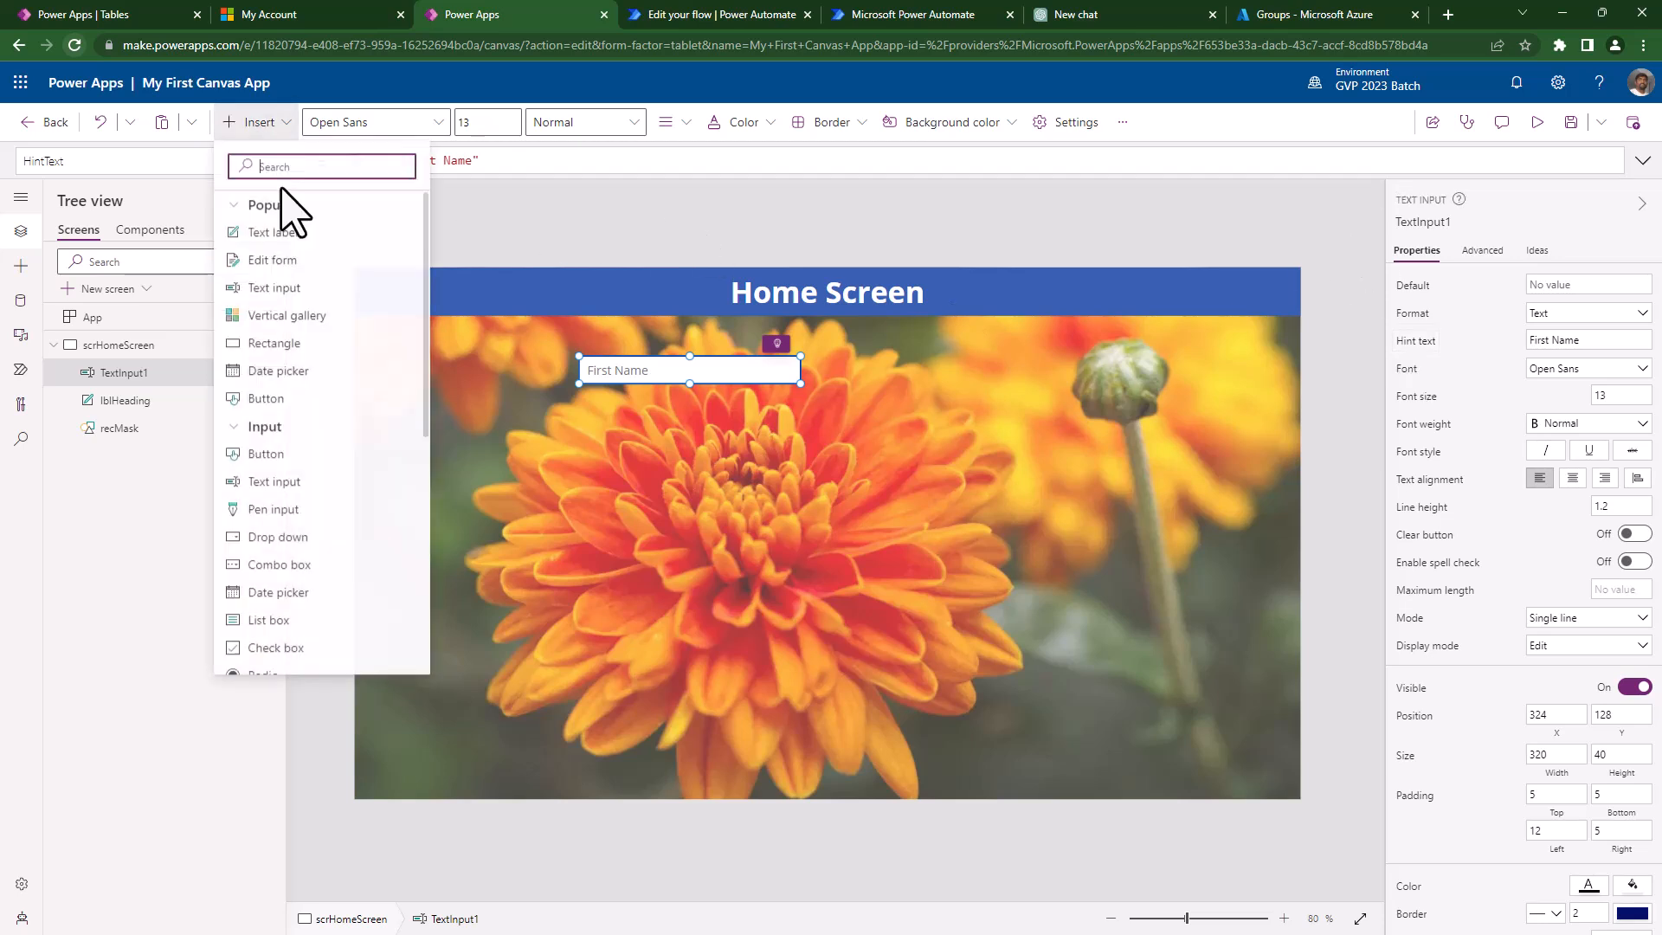
- Insert a text label left of the First Name box and delete the recMask overlay
{"action": "left_click", "coordinate": [259, 234]}
{"action": "left_click_drag", "start_coordinate": [424, 290], "coordinate": [434, 375]}
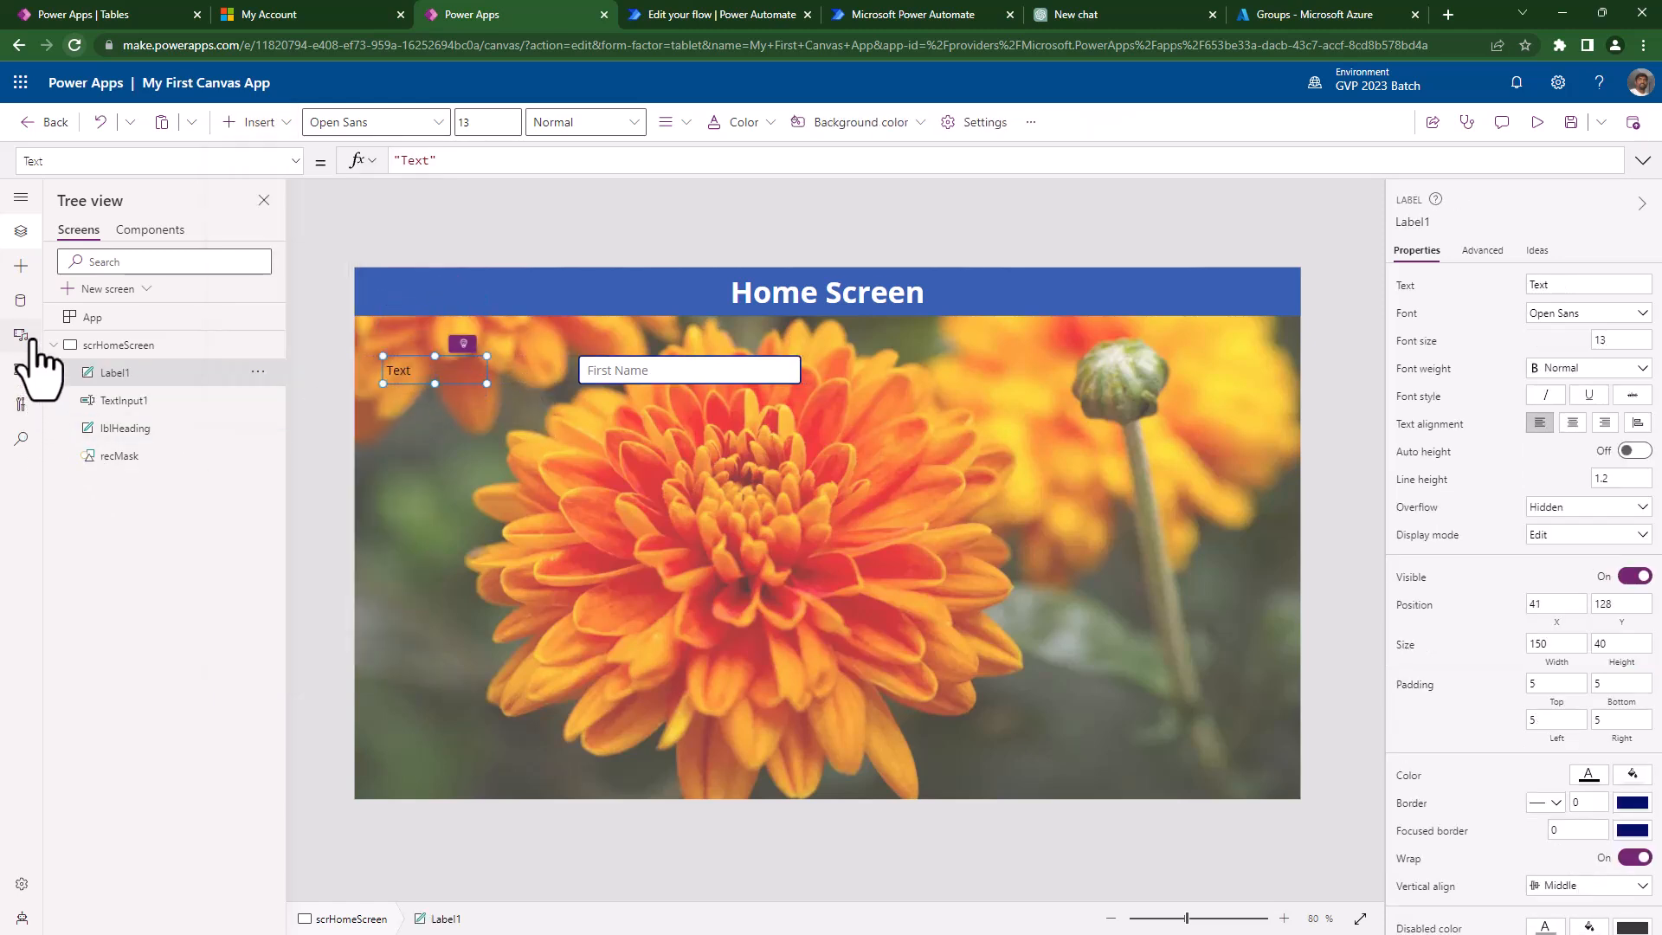
{"action": "left_click", "coordinate": [1065, 610]}
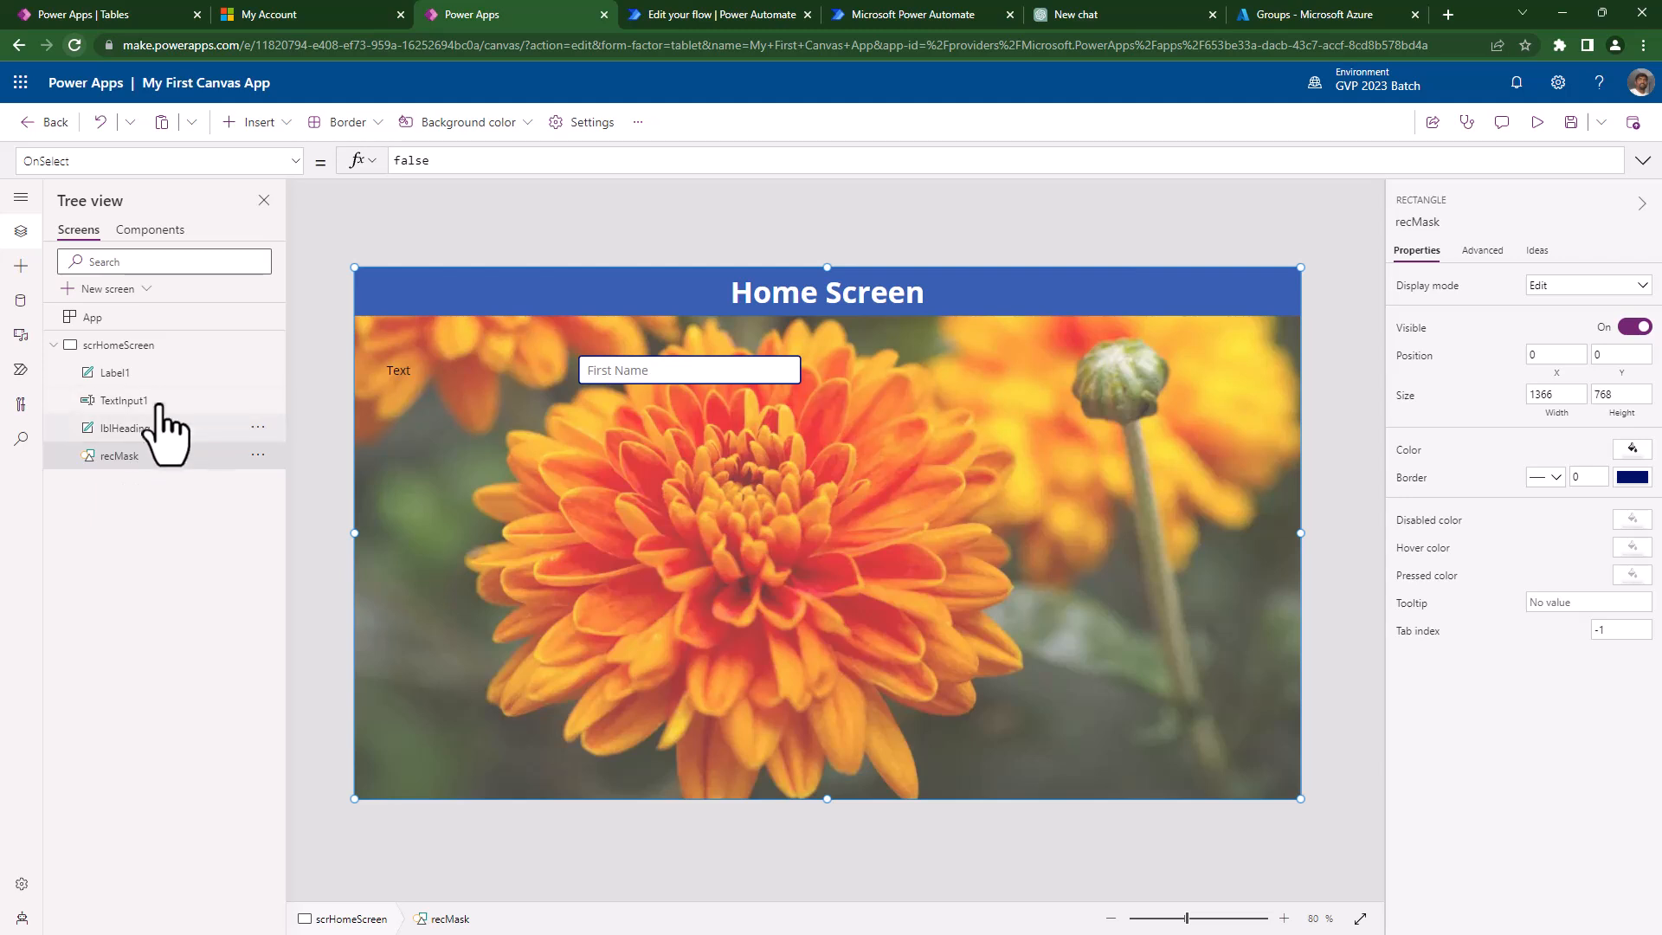
{"action": "left_click", "coordinate": [258, 454]}
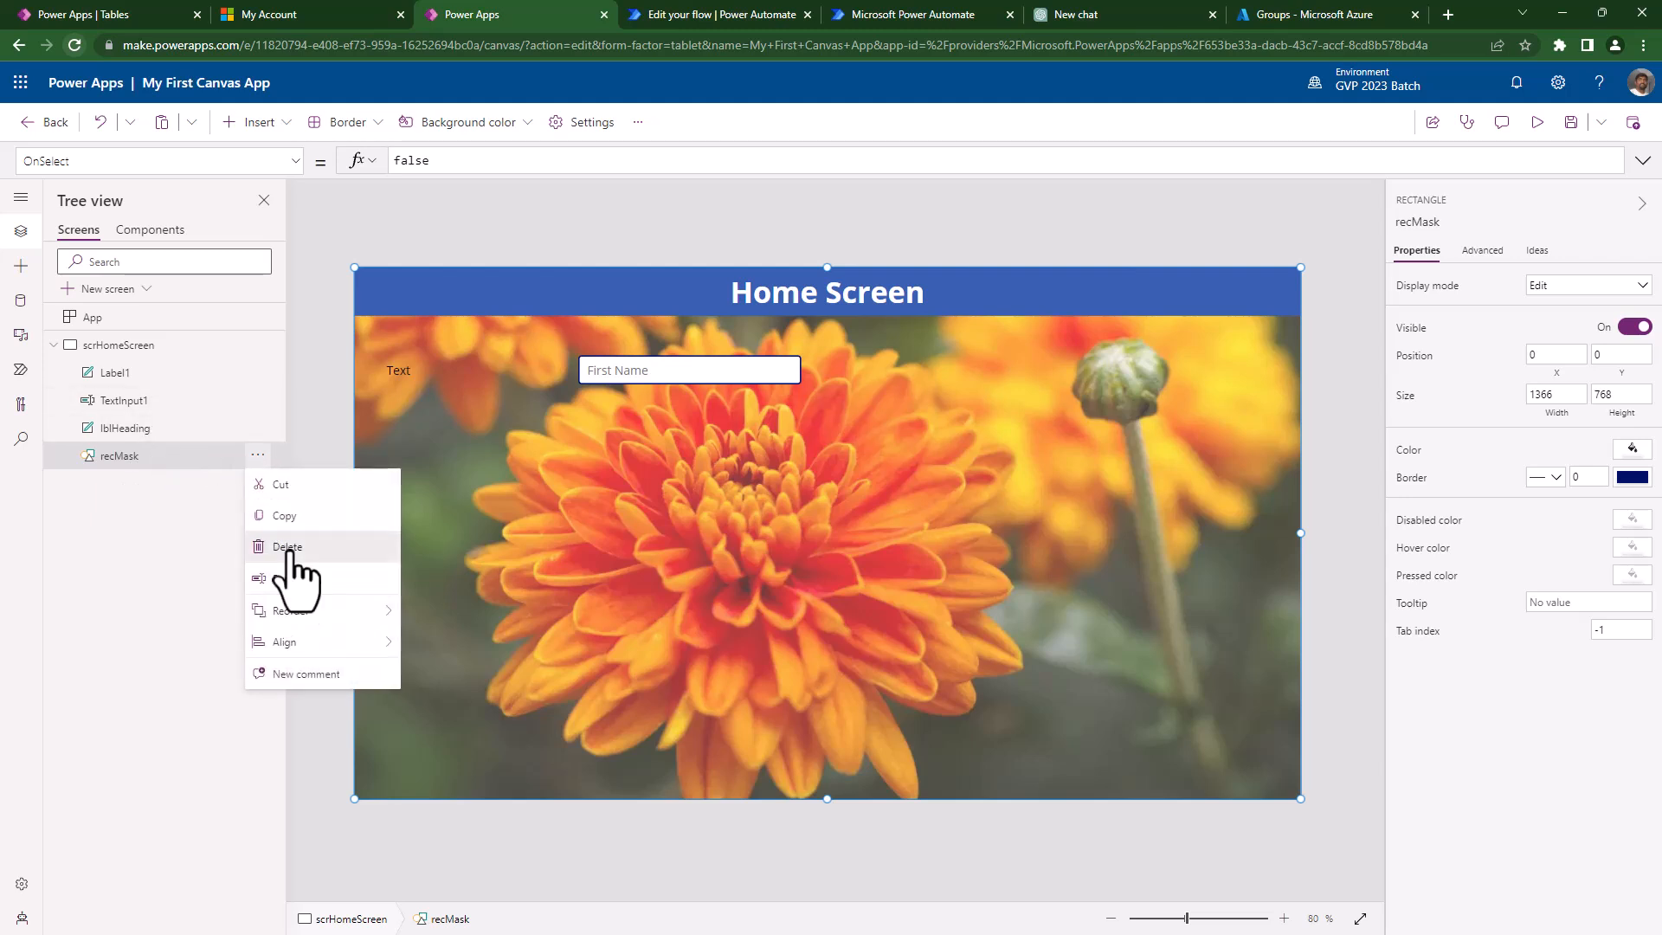
{"action": "left_click", "coordinate": [288, 547]}
- Set the screen's background image to None and widen the label to 261
{"action": "left_click", "coordinate": [1567, 318]}
{"action": "left_click", "coordinate": [1558, 344]}
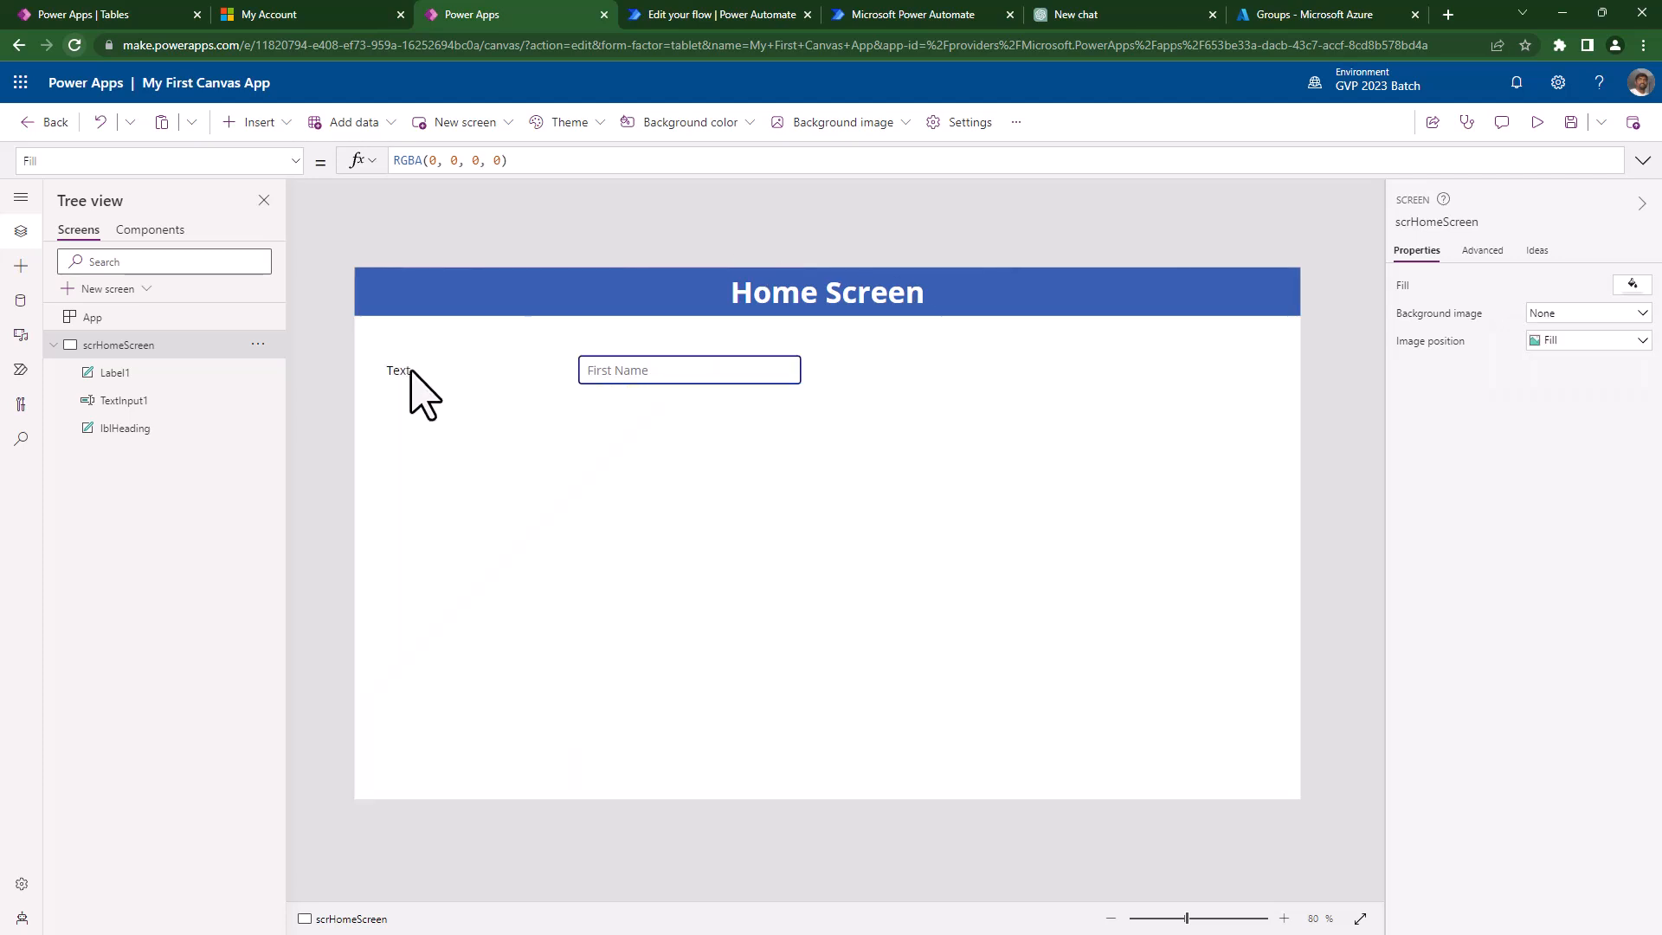
{"action": "left_click", "coordinate": [414, 373]}
{"action": "left_click_drag", "start_coordinate": [487, 384], "coordinate": [564, 384]}
- Set the label's displayed text to 'First Name'
{"action": "left_click", "coordinate": [1596, 286]}
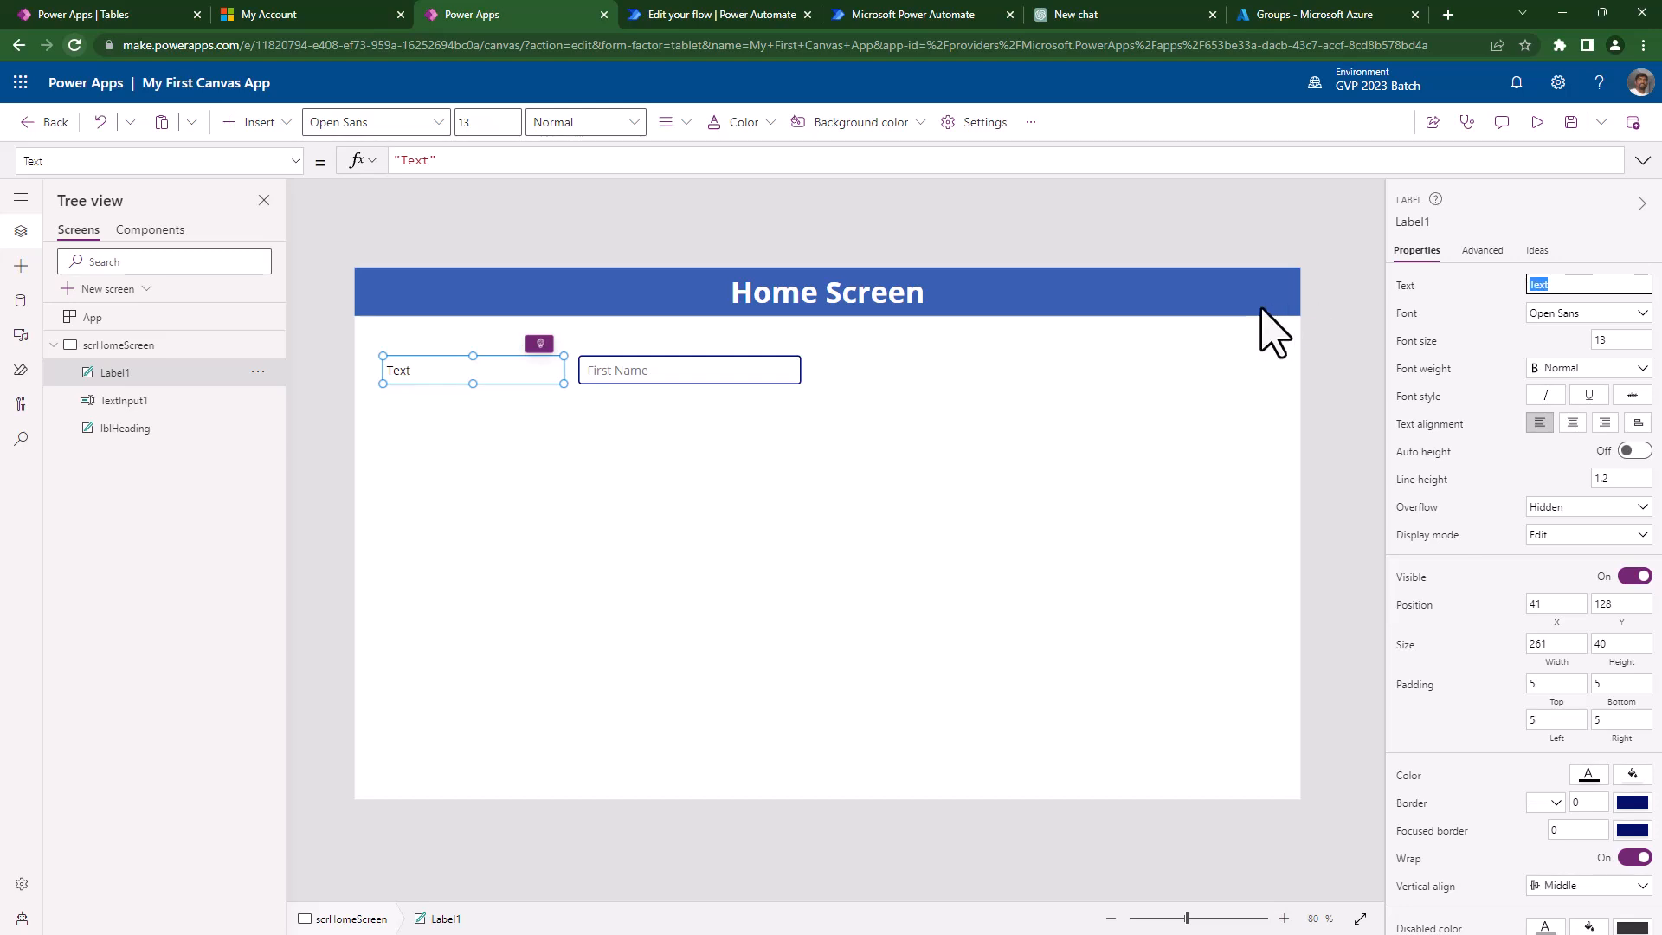
{"action": "type", "text": "Firsat"}
{"action": "key", "text": "BackSpace"}
{"action": "key", "text": "BackSpace"}
{"action": "type", "text": "t Name"}
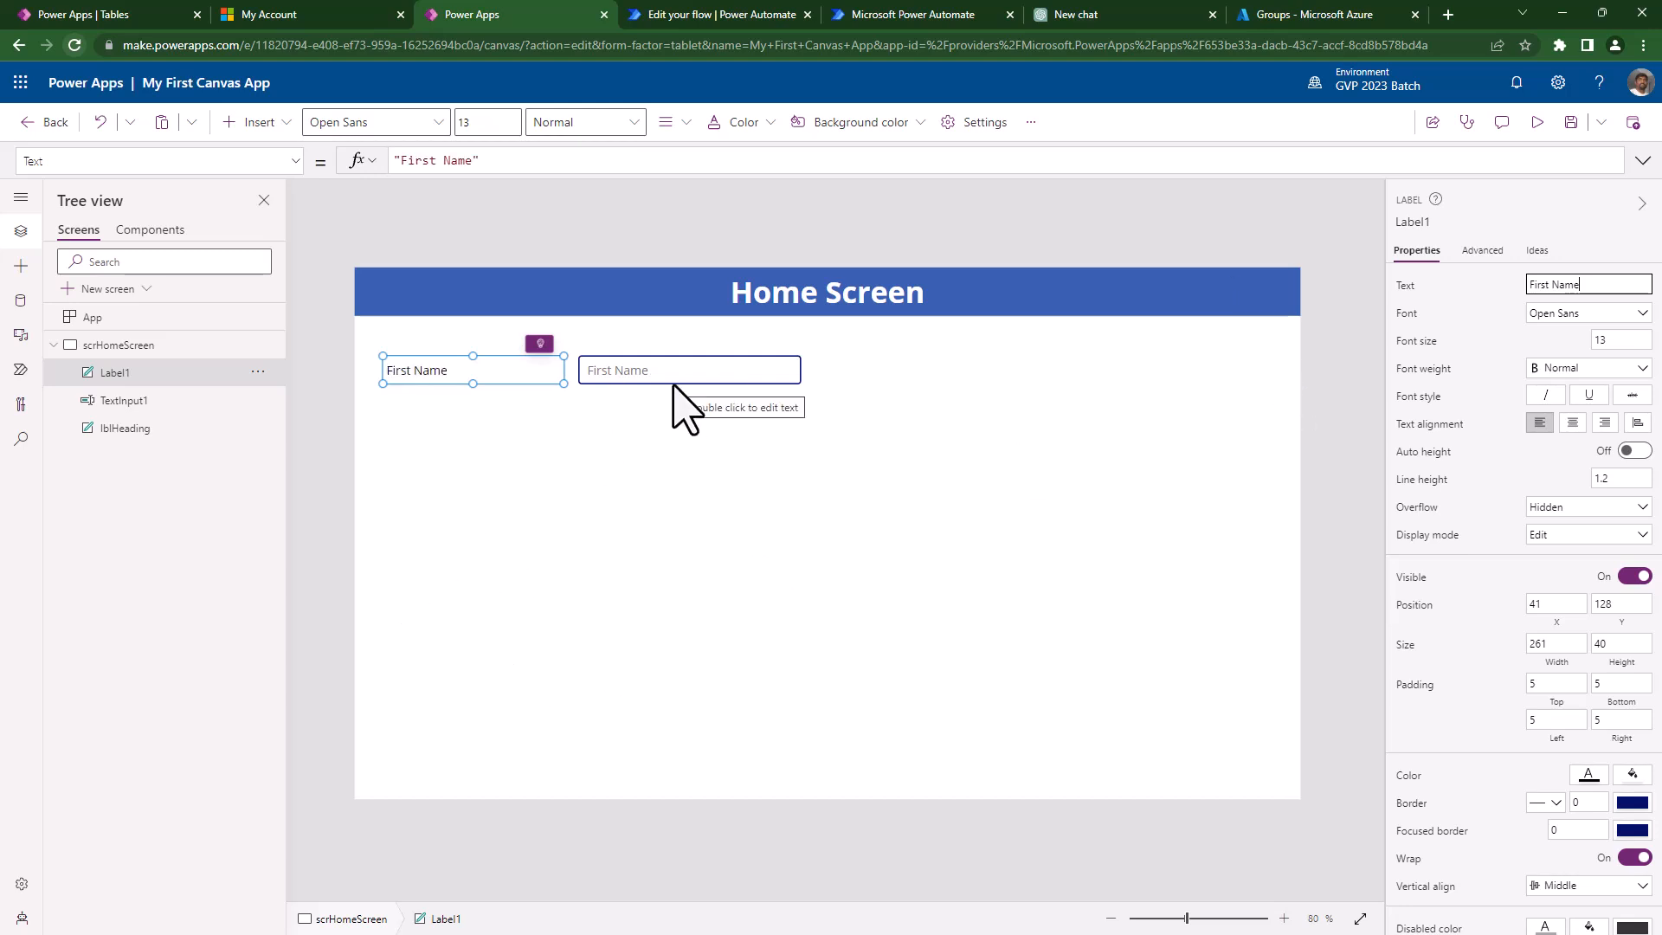
- Rename Label1 to lblFirstName and TextInput1 to txtFirstName
{"action": "double_click", "coordinate": [170, 380]}
{"action": "key", "text": "BackSpace"}
{"action": "type", "text": "lblF"}
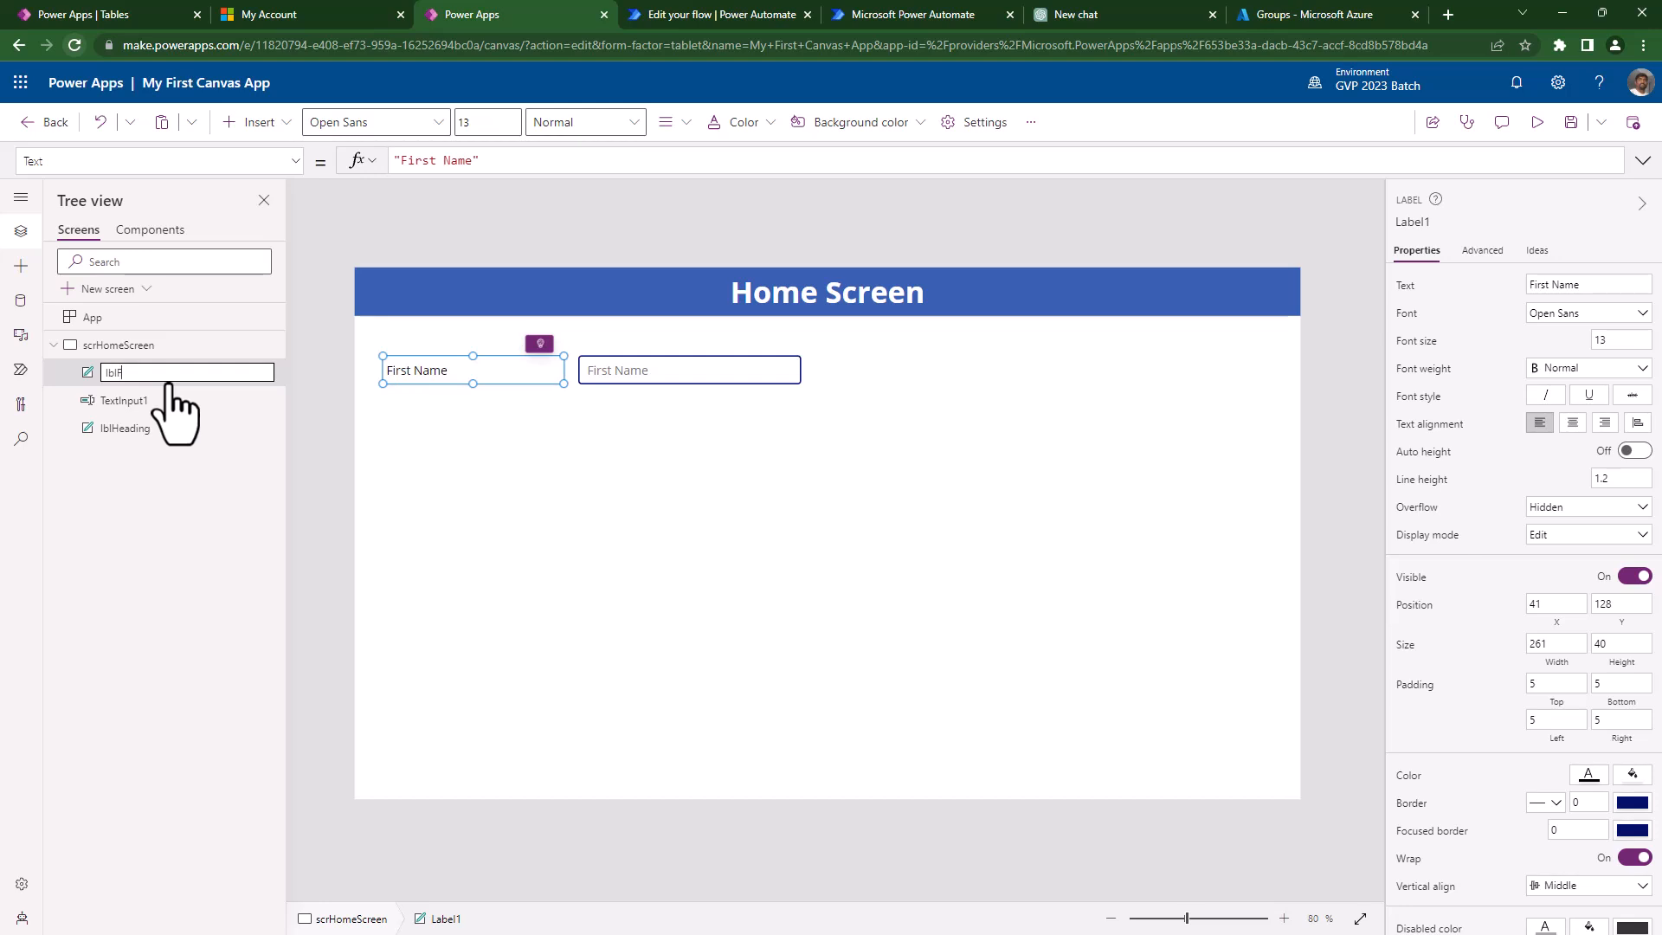
{"action": "type", "text": "ame"}
{"action": "key", "text": "Return"}
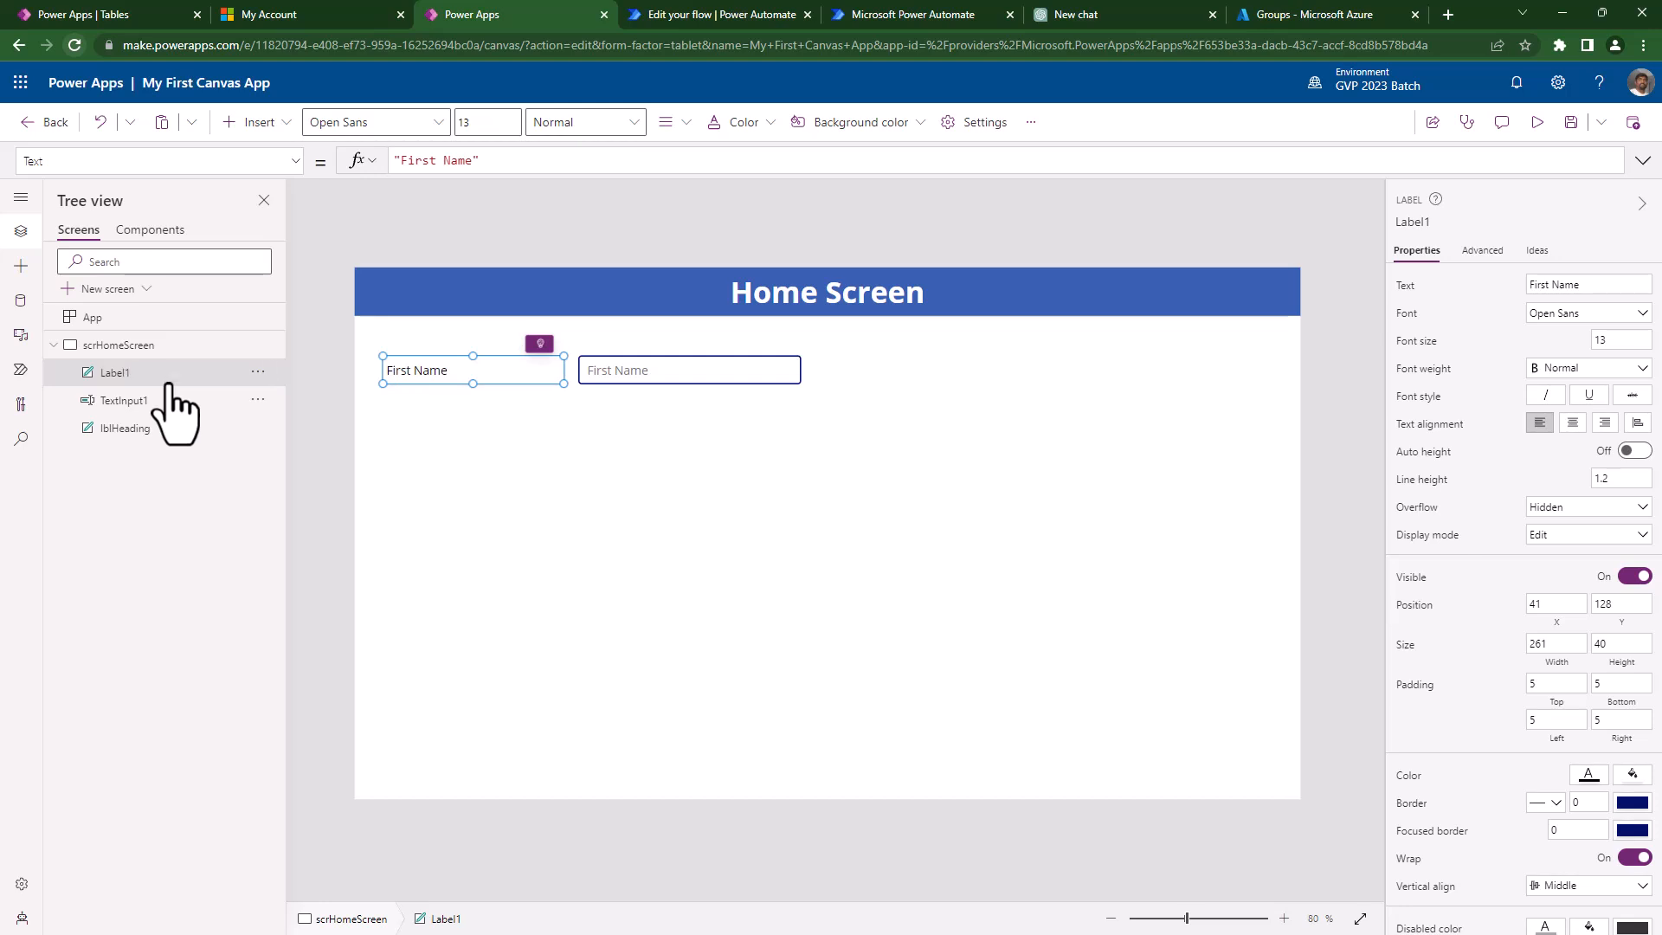
{"action": "double_click", "coordinate": [130, 400]}
{"action": "type", "text": "txt"}
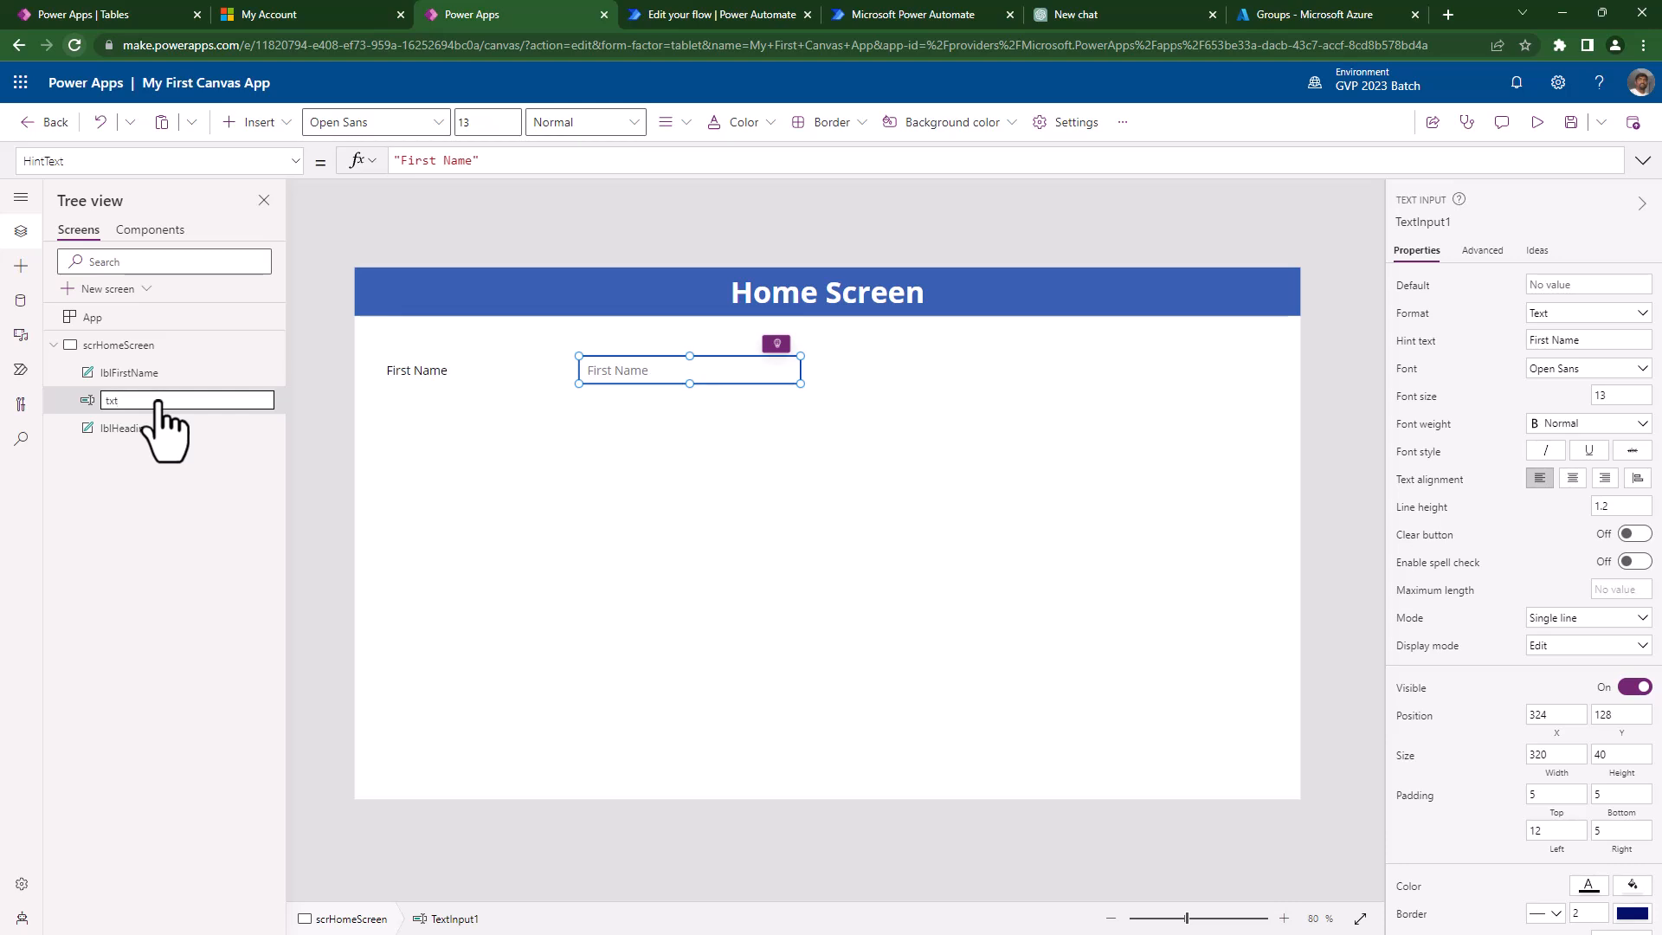
{"action": "type", "text": "FirstName"}
{"action": "key", "text": "Return"}
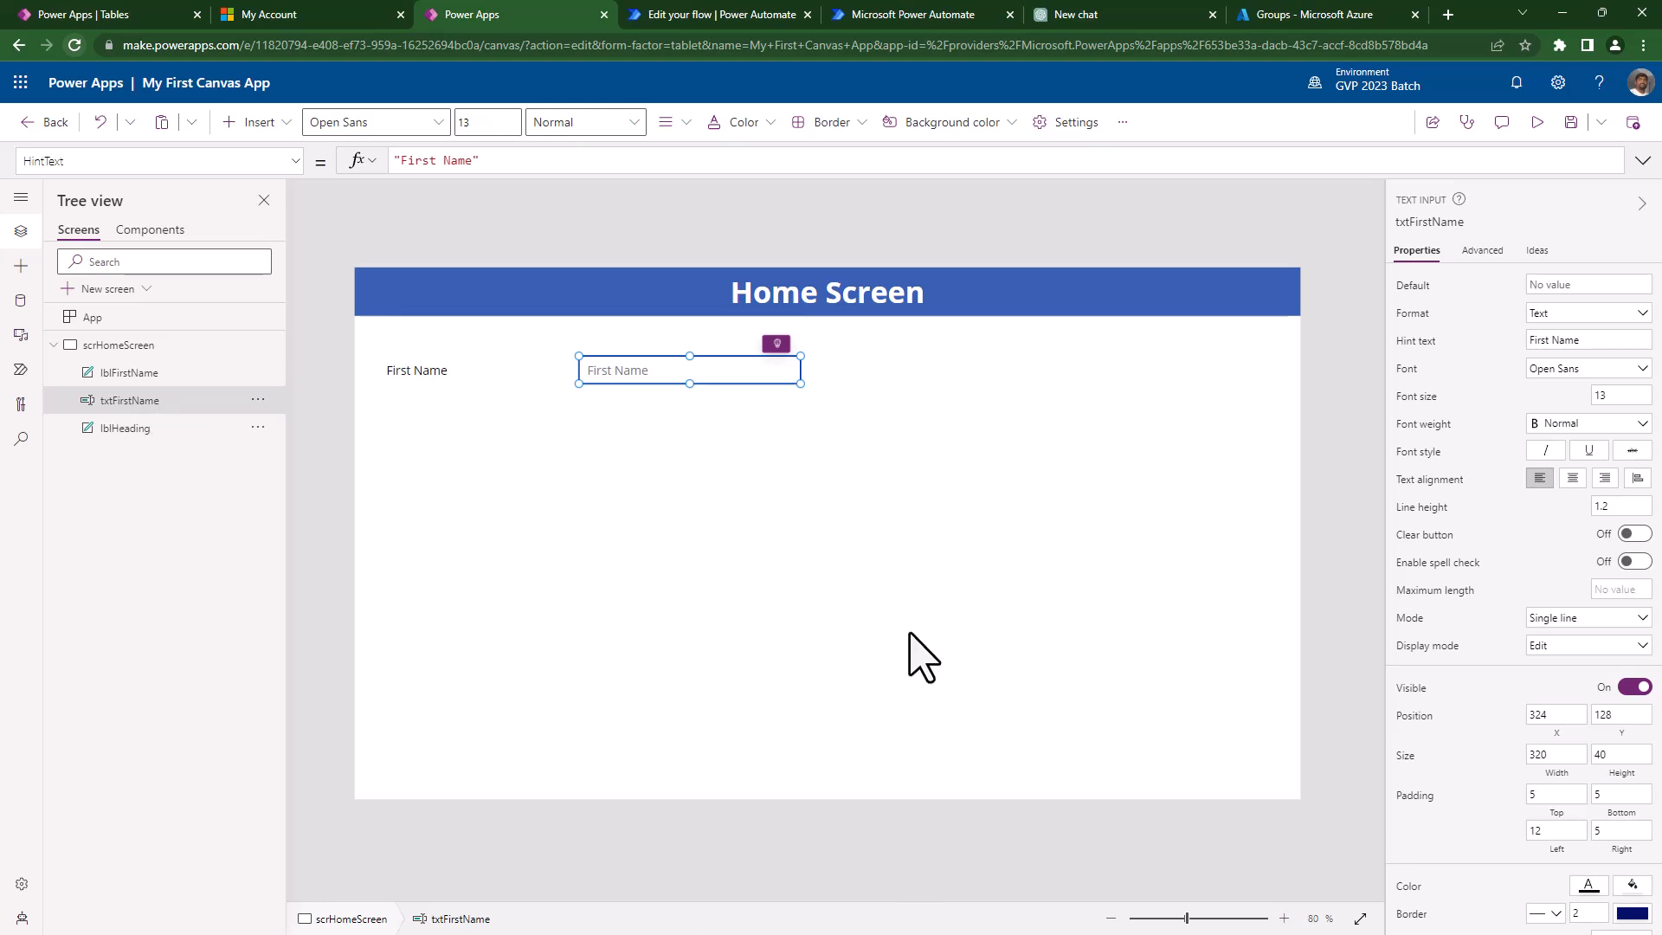
- Preview the app, moving focus in and out of the First Name box, then exit
{"action": "left_click", "coordinate": [1538, 122]}
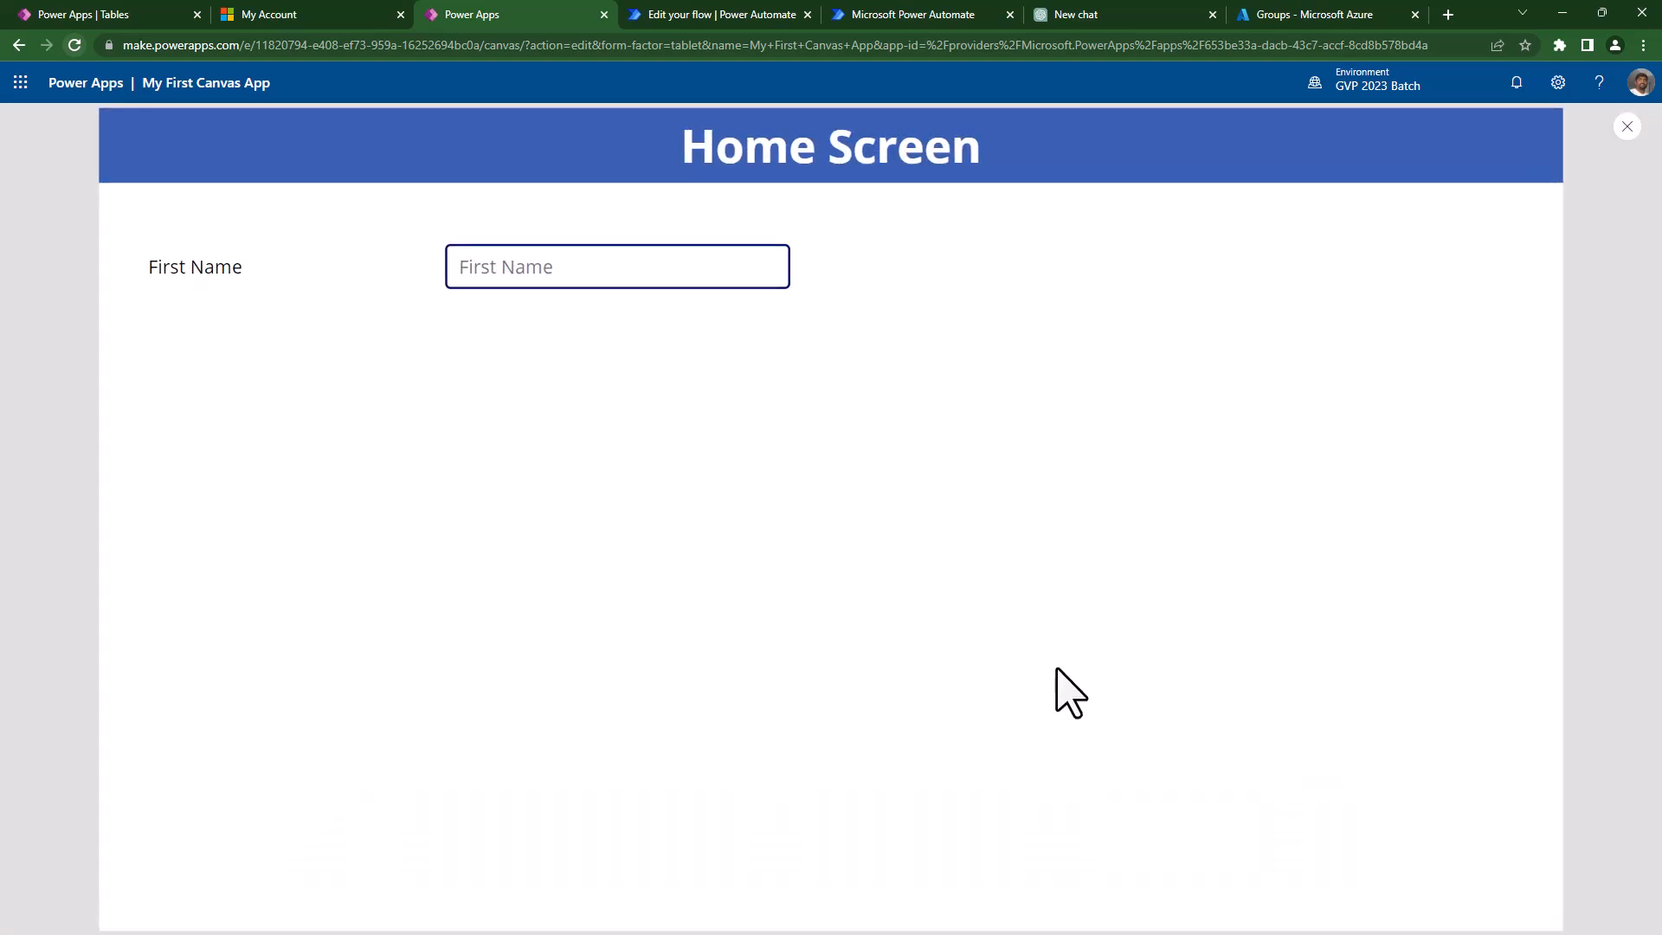
{"action": "left_click", "coordinate": [579, 266]}
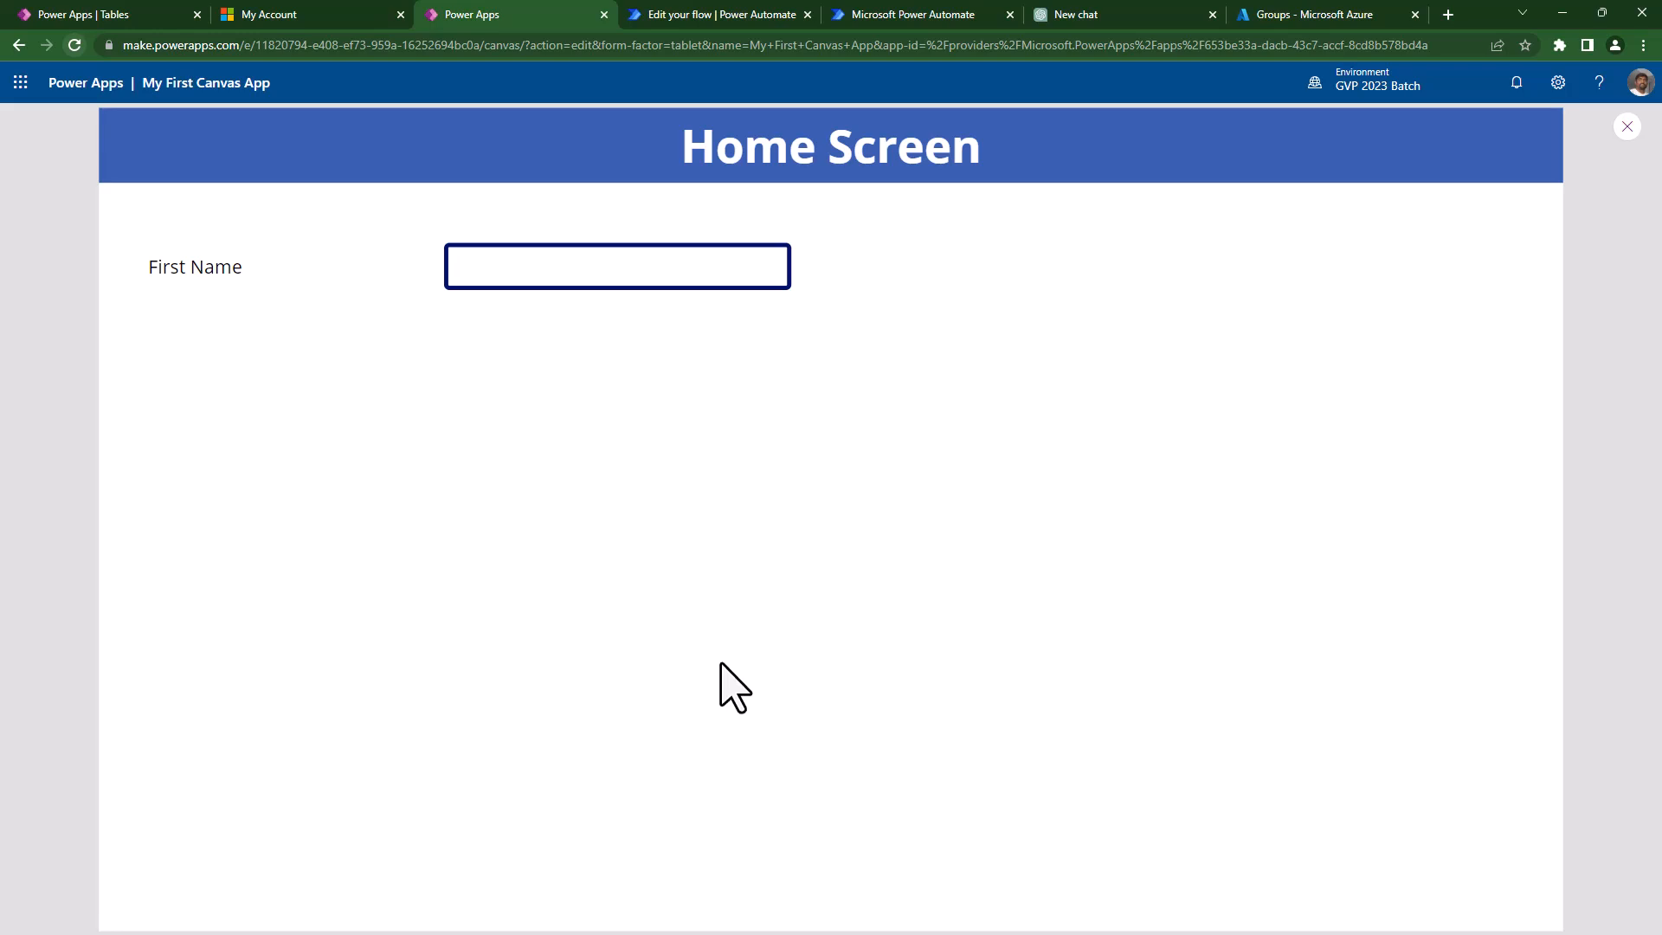
{"action": "left_click", "coordinate": [721, 664]}
{"action": "left_click", "coordinate": [585, 275]}
{"action": "left_click", "coordinate": [1183, 324]}
{"action": "left_click", "coordinate": [642, 286]}
{"action": "left_click", "coordinate": [1152, 388]}
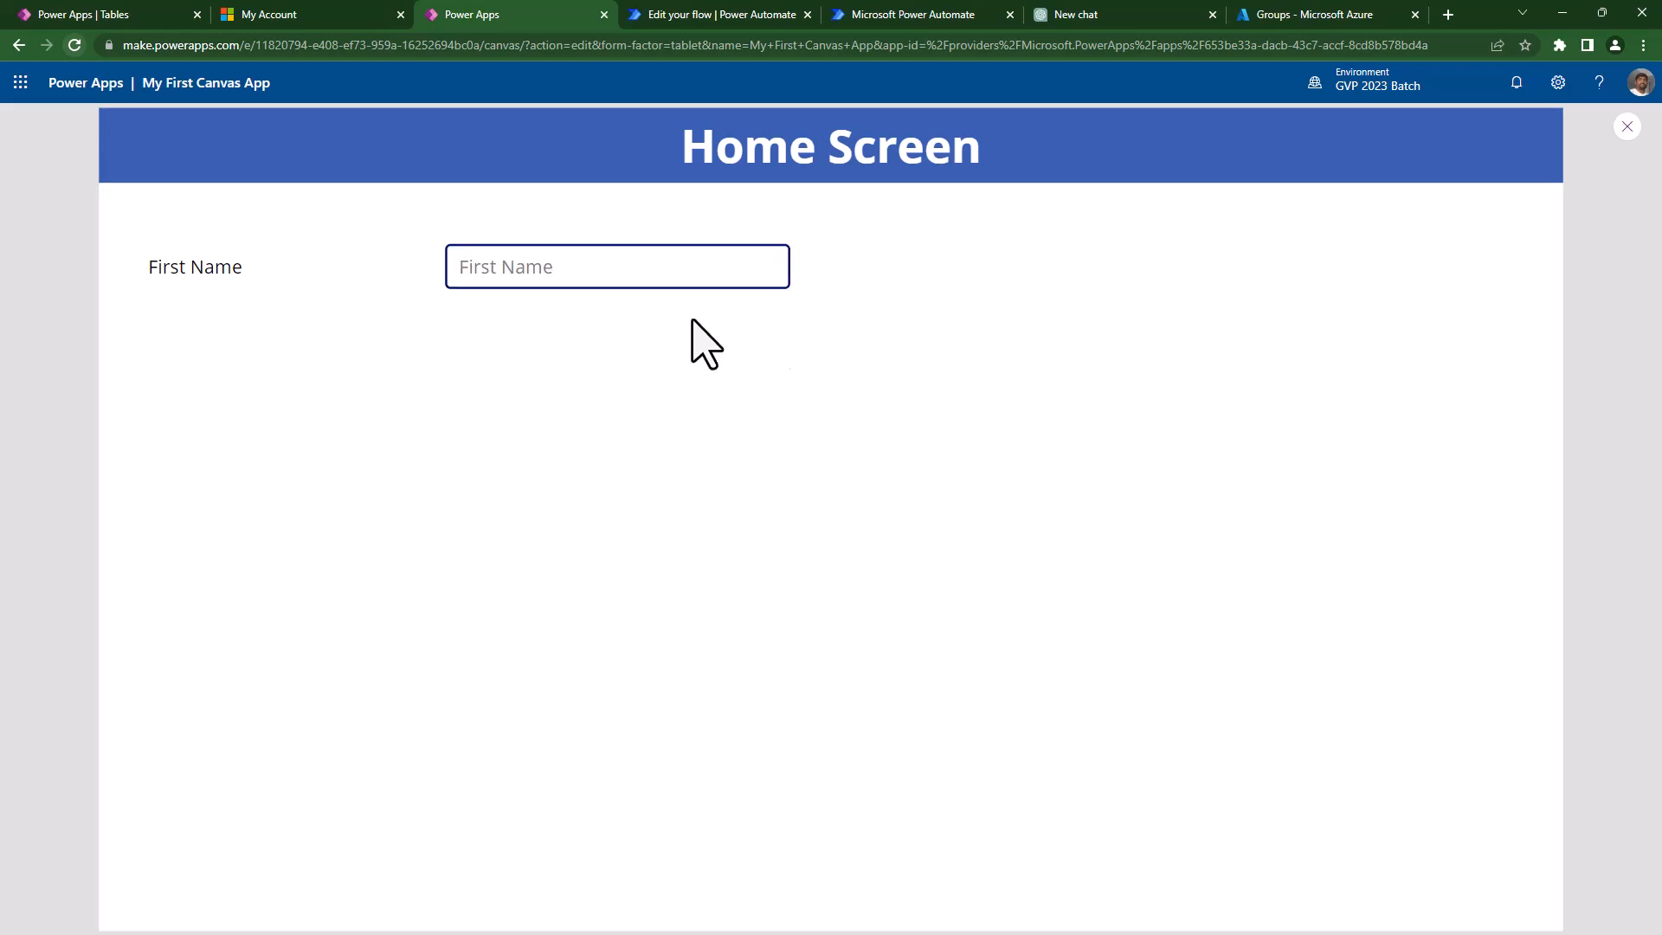
{"action": "left_click", "coordinate": [484, 278]}
{"action": "left_click", "coordinate": [899, 562]}
{"action": "key", "text": "Escape"}
- Preview again to compare the First Name box's focused and unfocused border, then exit
{"action": "left_click", "coordinate": [609, 368]}
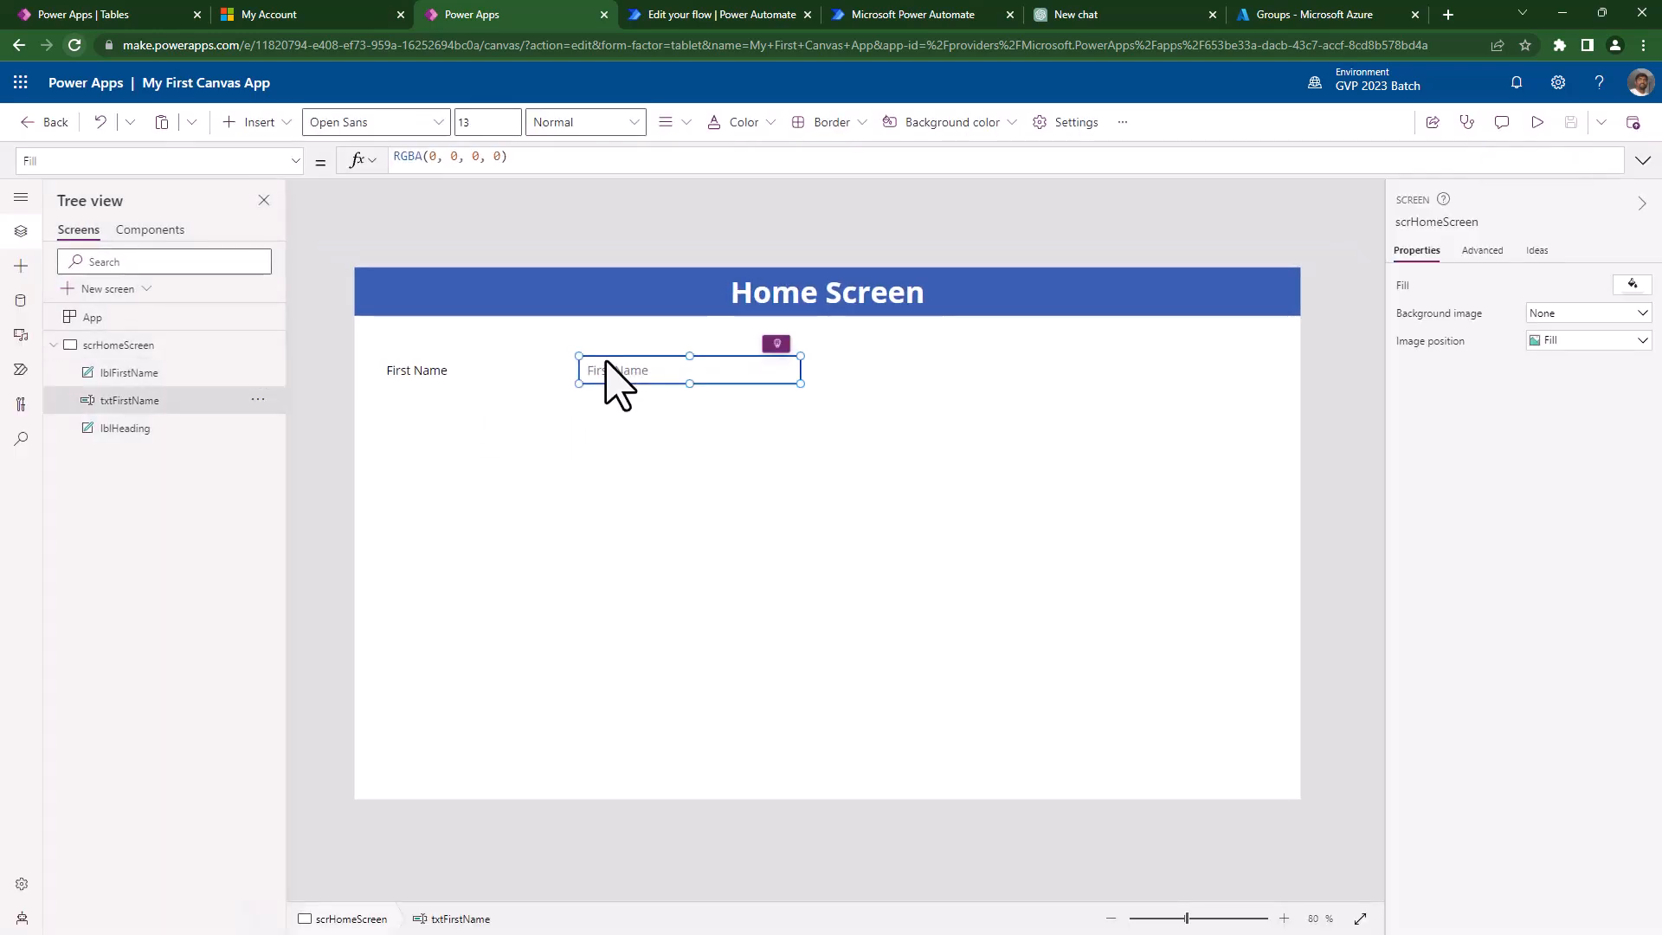
{"action": "left_click", "coordinate": [1537, 122]}
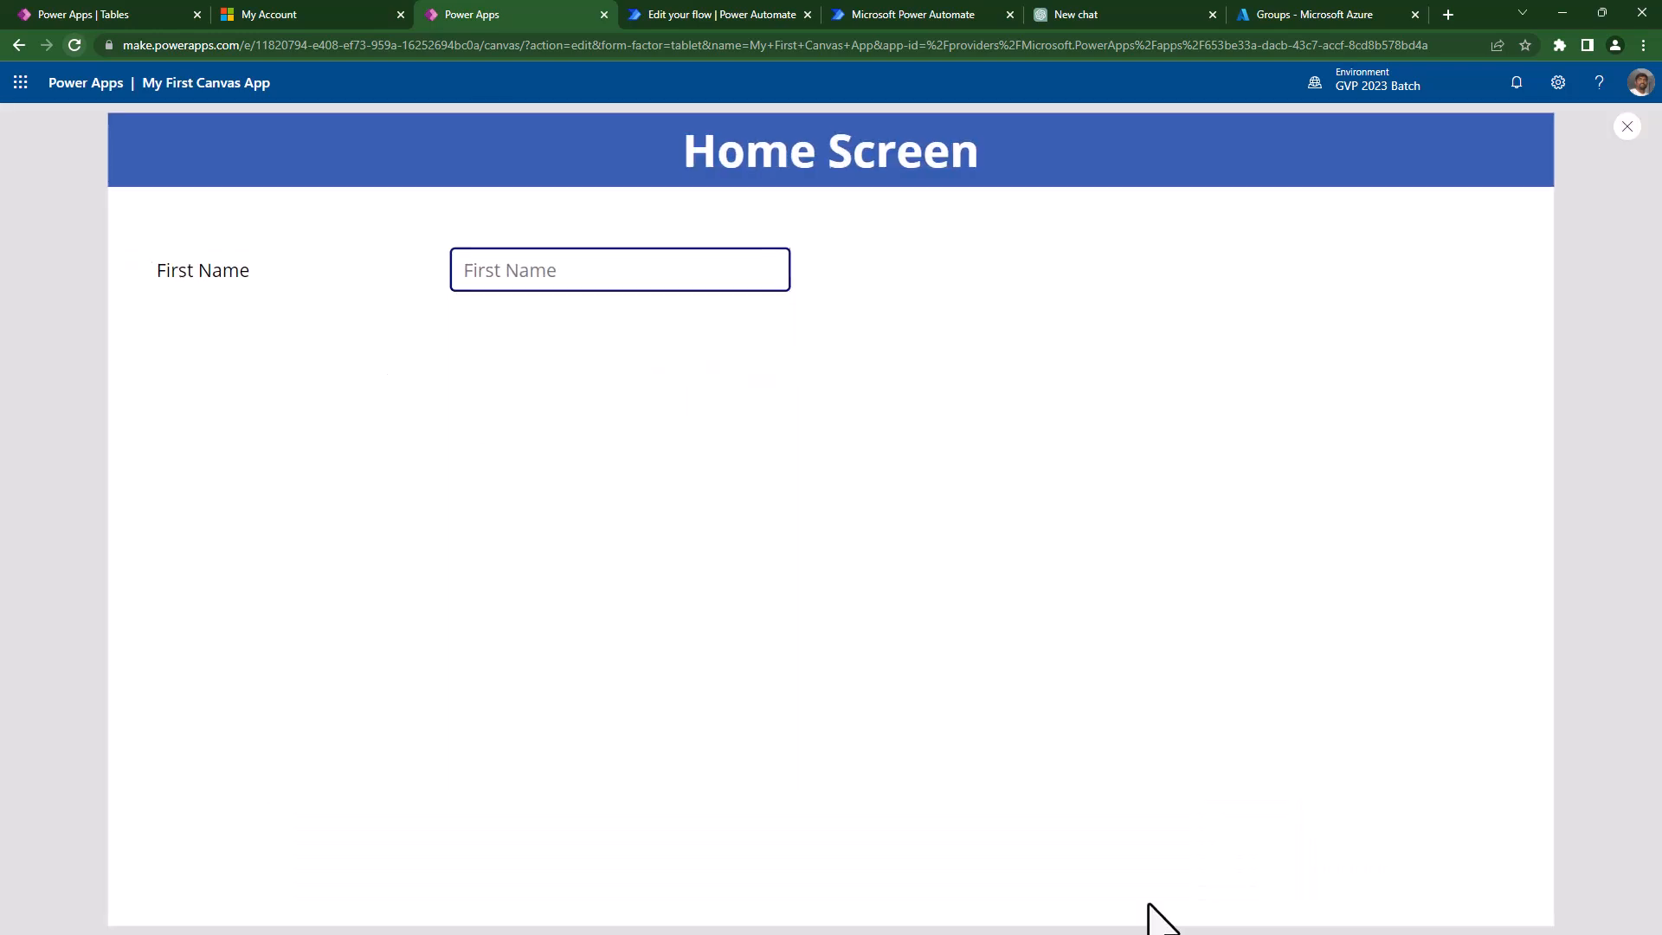
{"action": "left_click", "coordinate": [523, 265]}
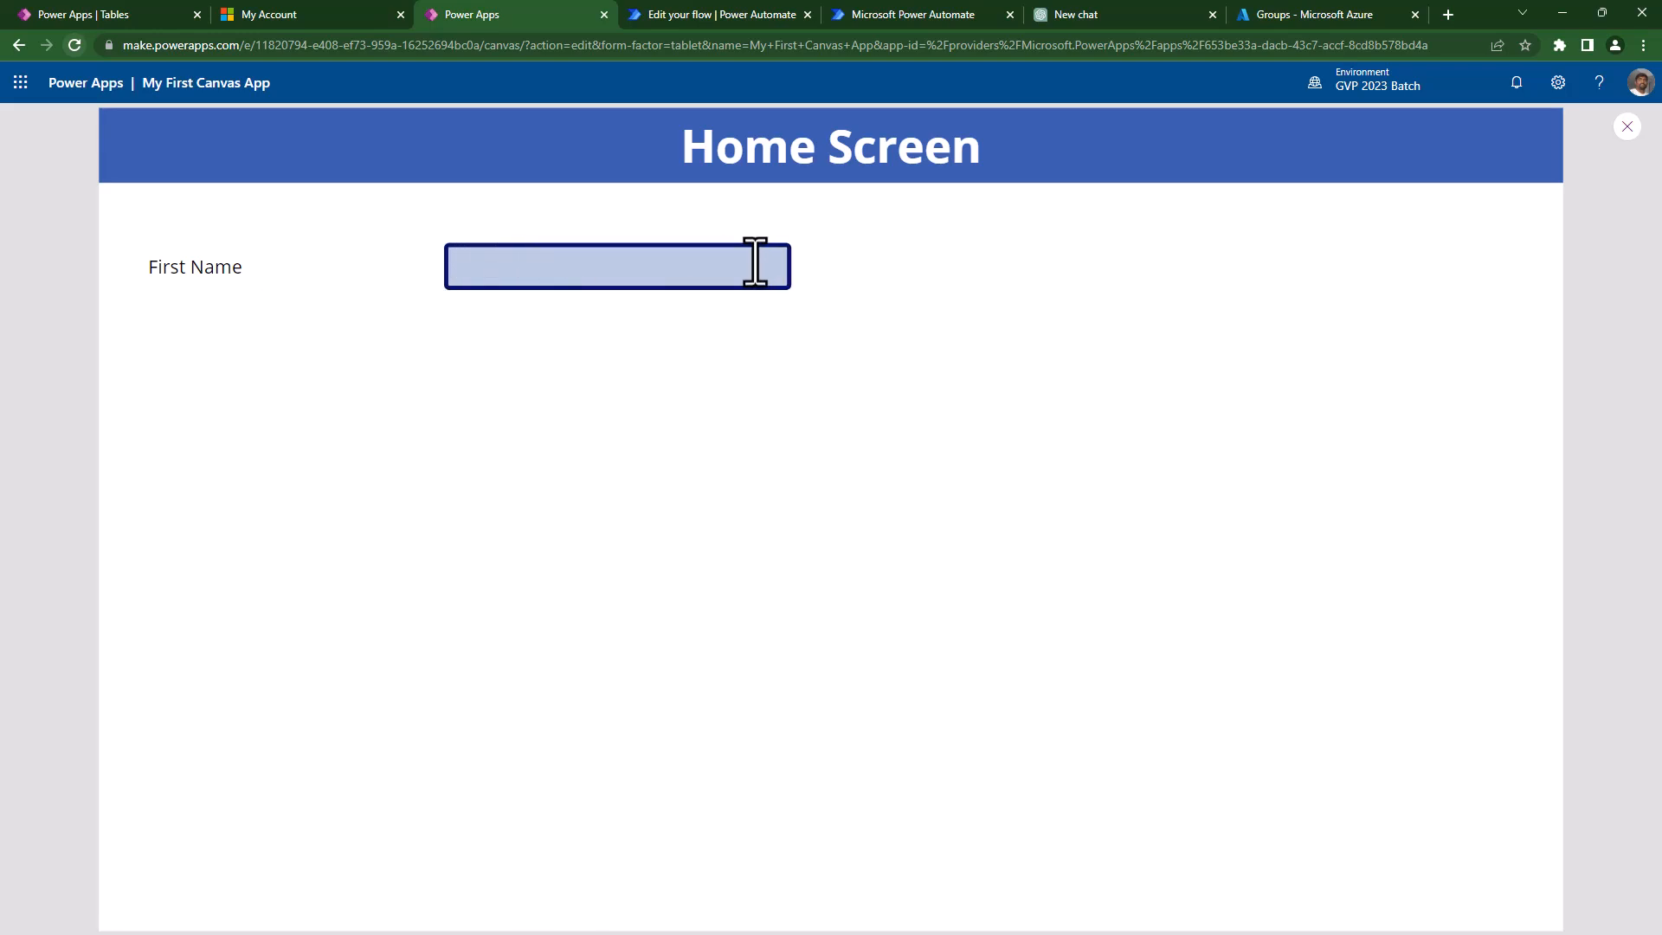
{"action": "left_click", "coordinate": [1280, 450]}
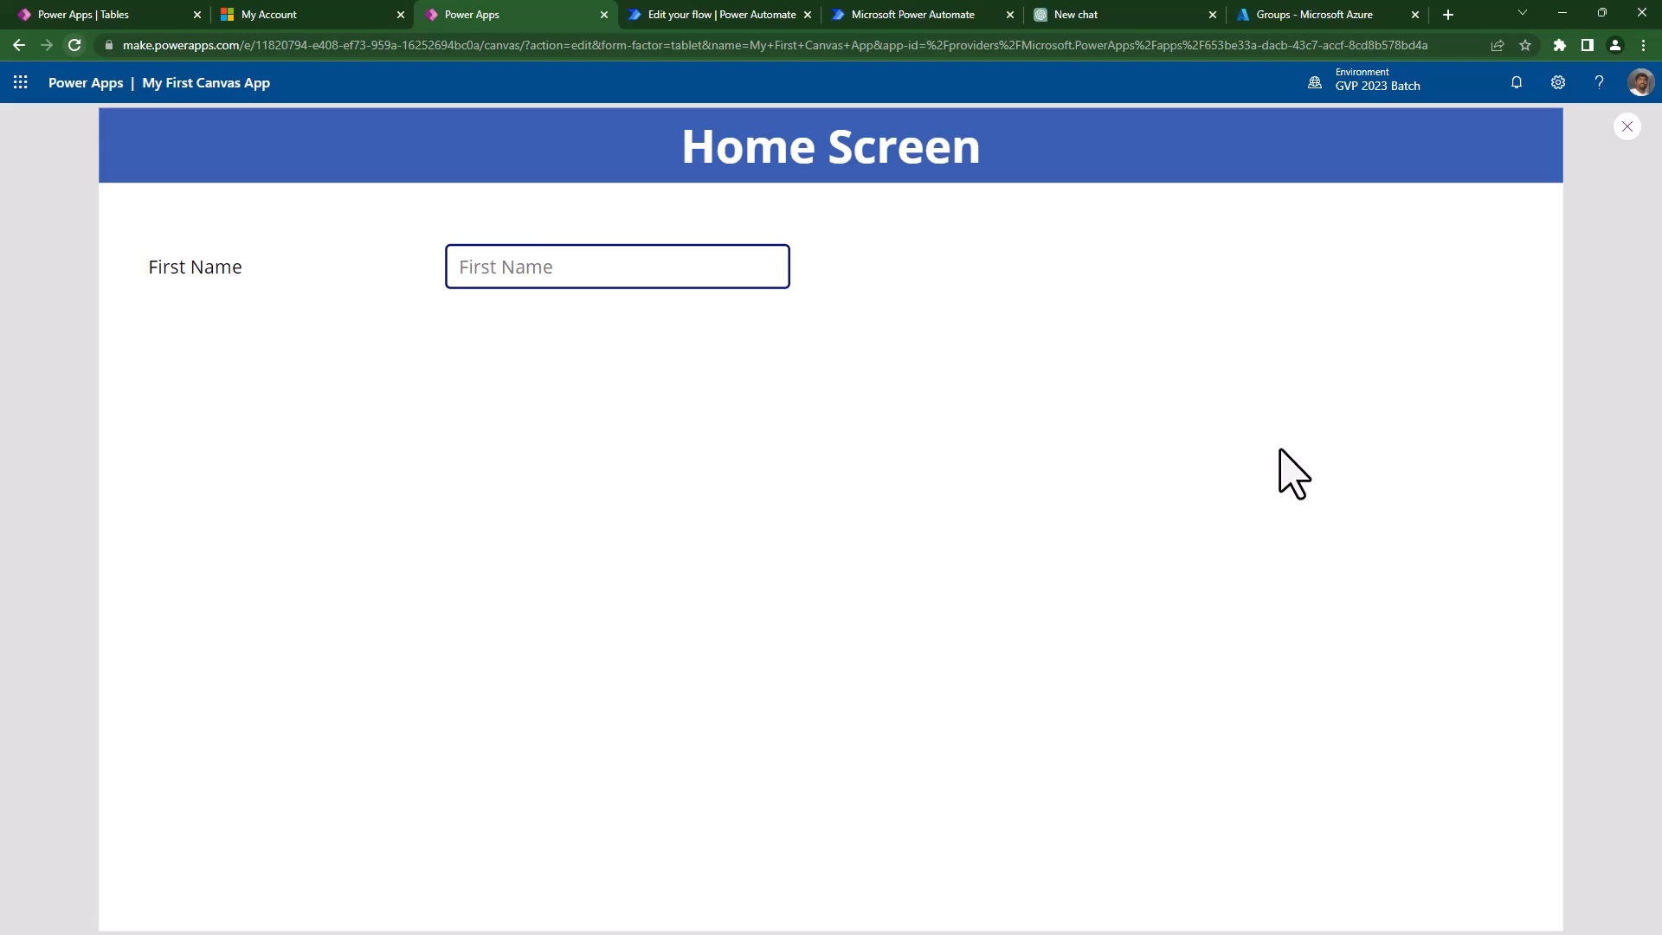
{"action": "key", "text": "Escape"}
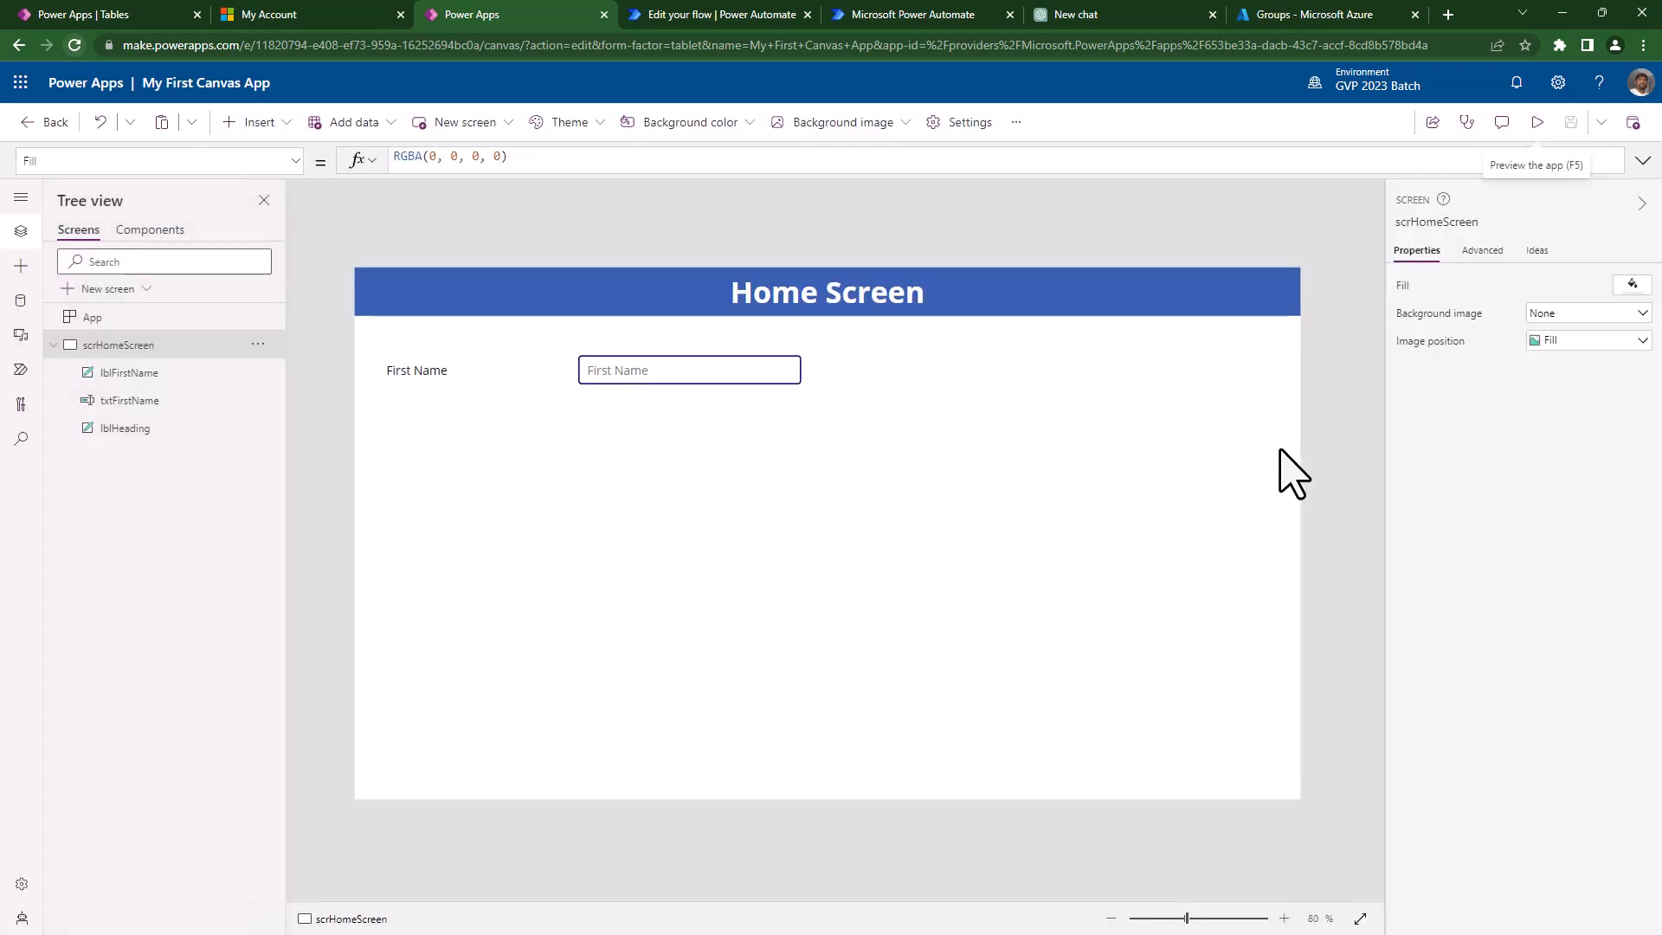
- Set txtFirstName's BorderThickness and FocusedBorderThickness to 1 using the Advanced 'border' search
{"action": "left_click", "coordinate": [721, 384]}
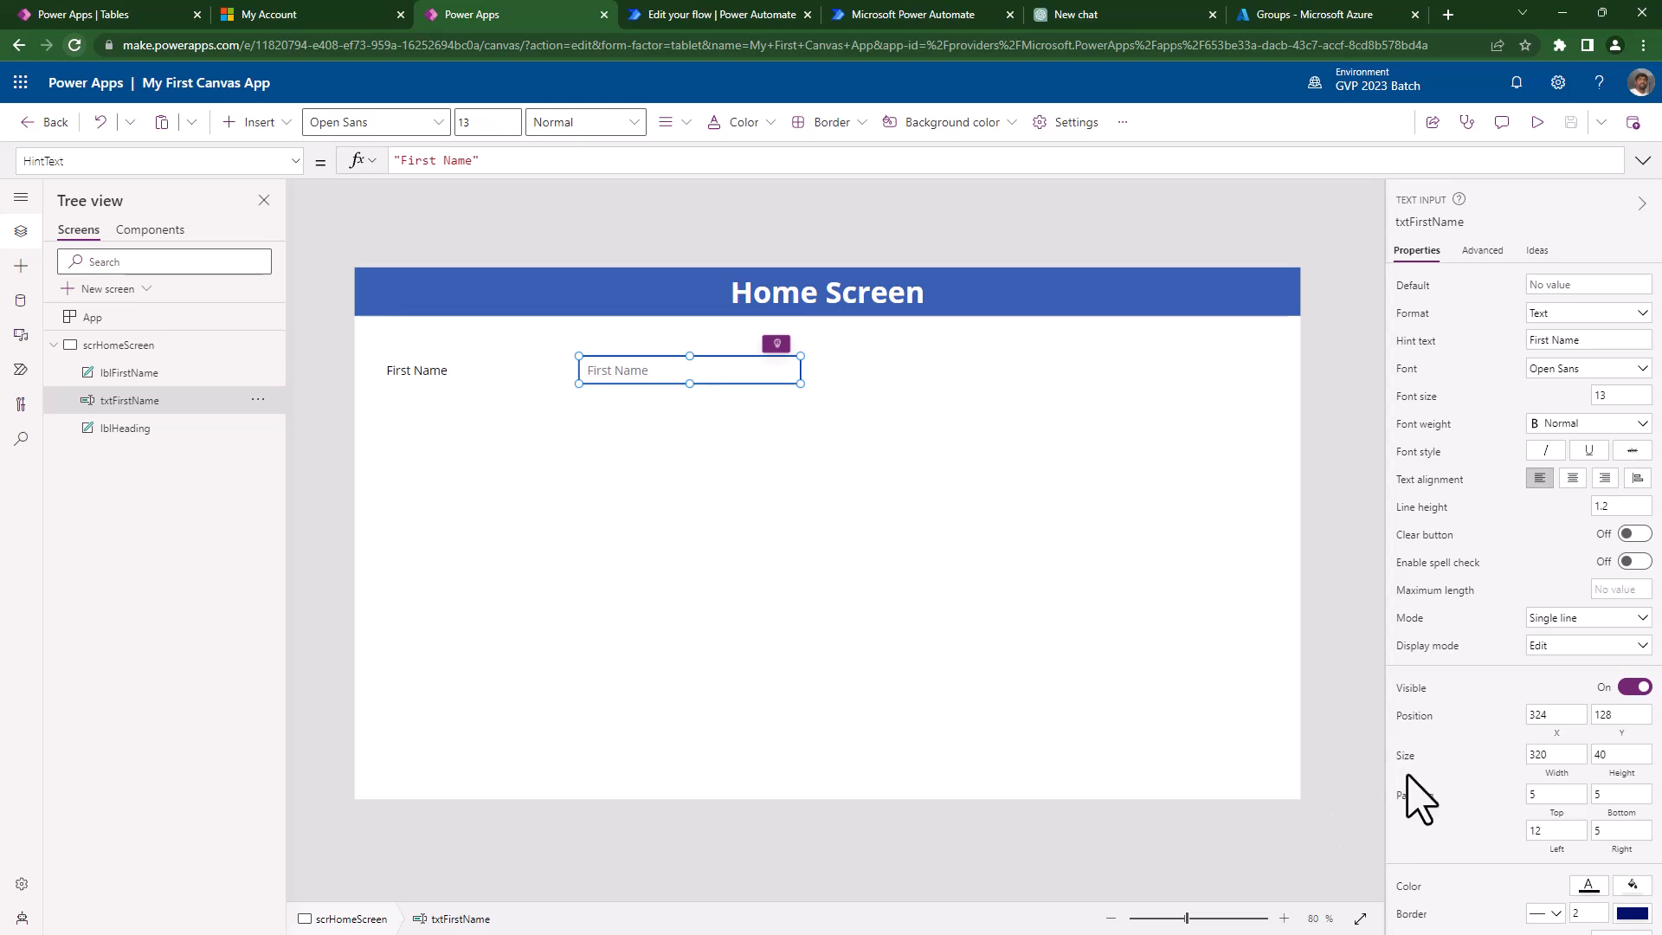
{"action": "scroll", "coordinate": [1420, 792], "scroll_direction": "down", "scroll_amount": 3}
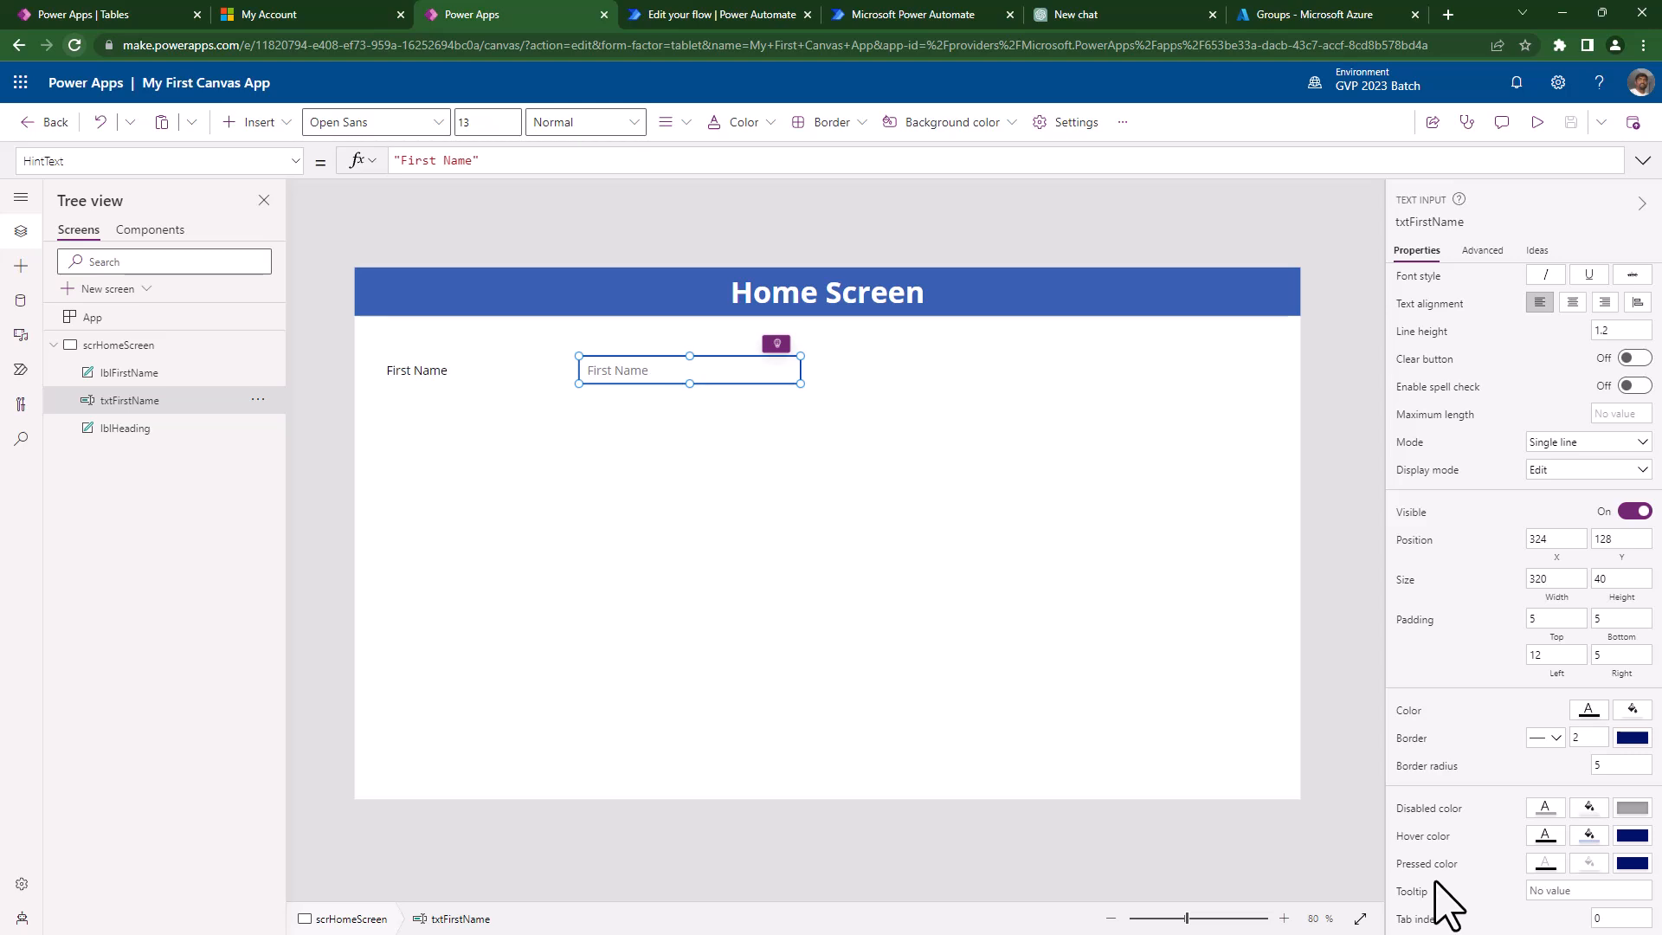
{"action": "left_click", "coordinate": [1482, 251]}
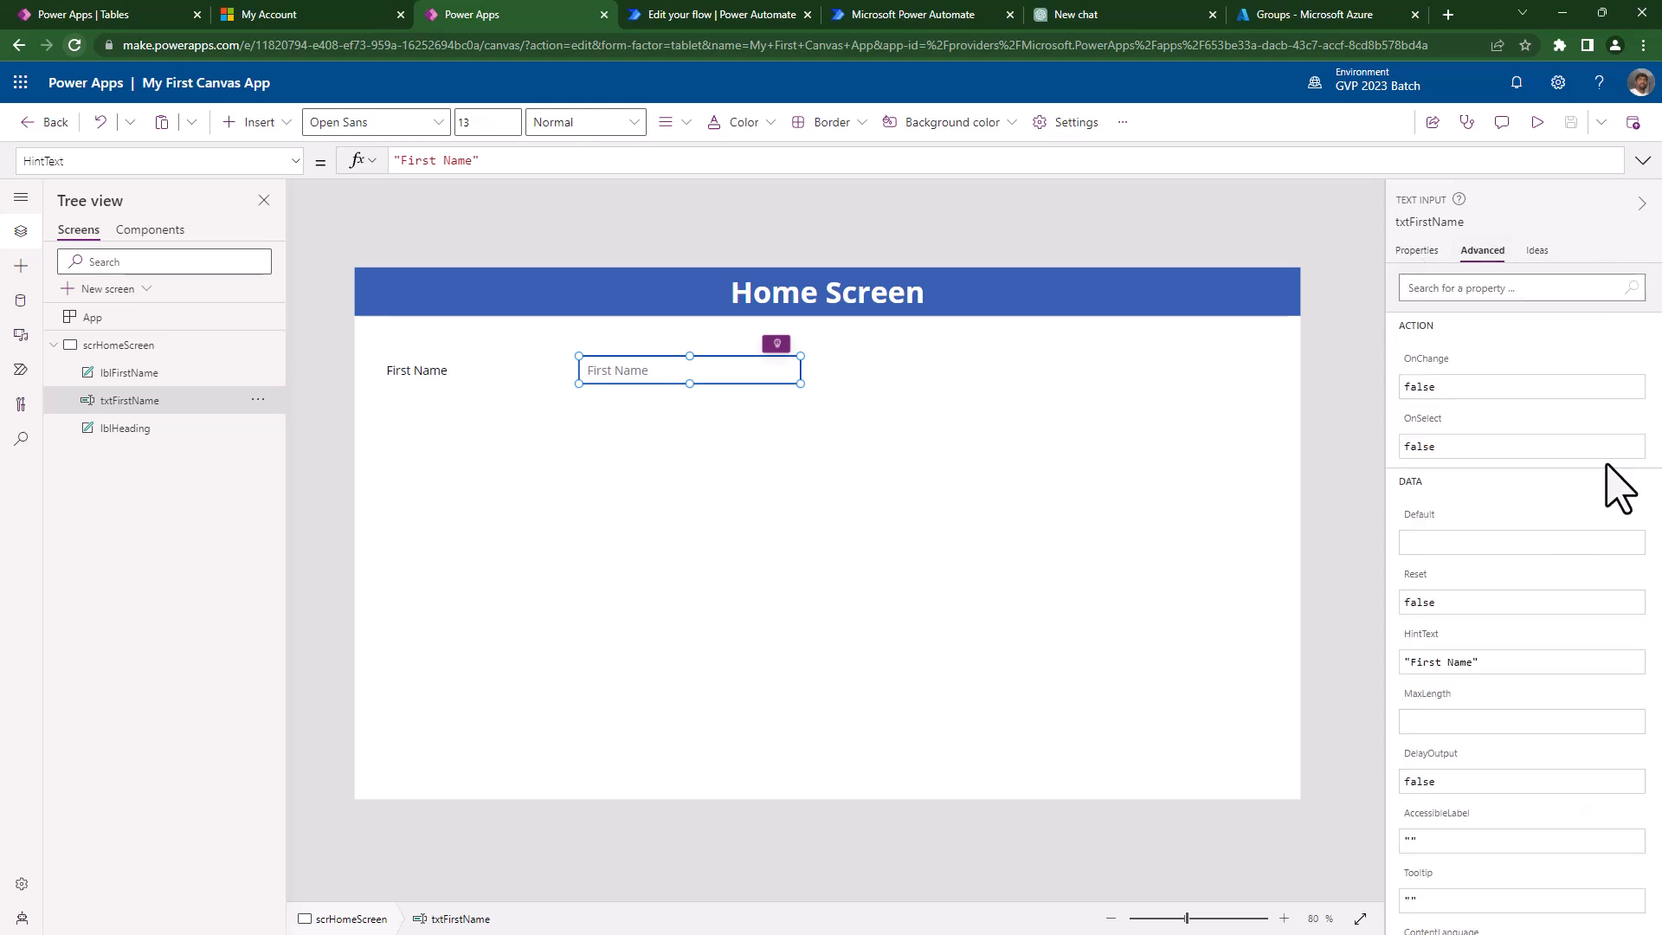
{"action": "left_click", "coordinate": [1473, 288]}
{"action": "type", "text": "border"}
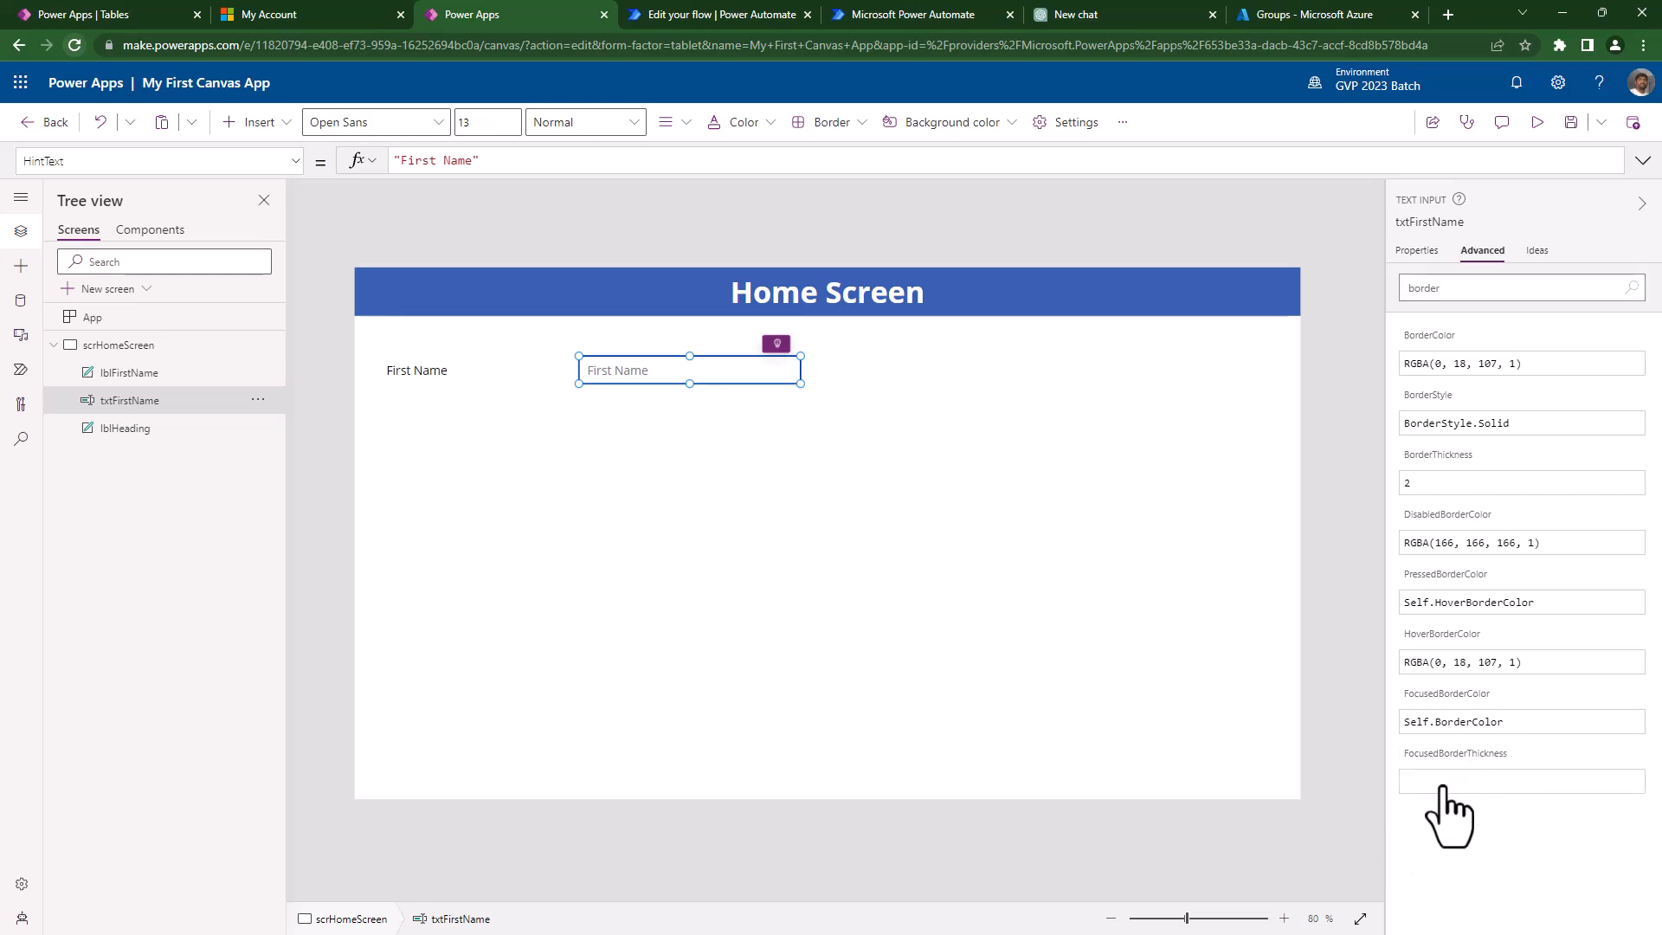
{"action": "type", "text": "1"}
{"action": "left_click", "coordinate": [1452, 486]}
{"action": "type", "text": "1"}
{"action": "left_click", "coordinate": [1461, 783]}
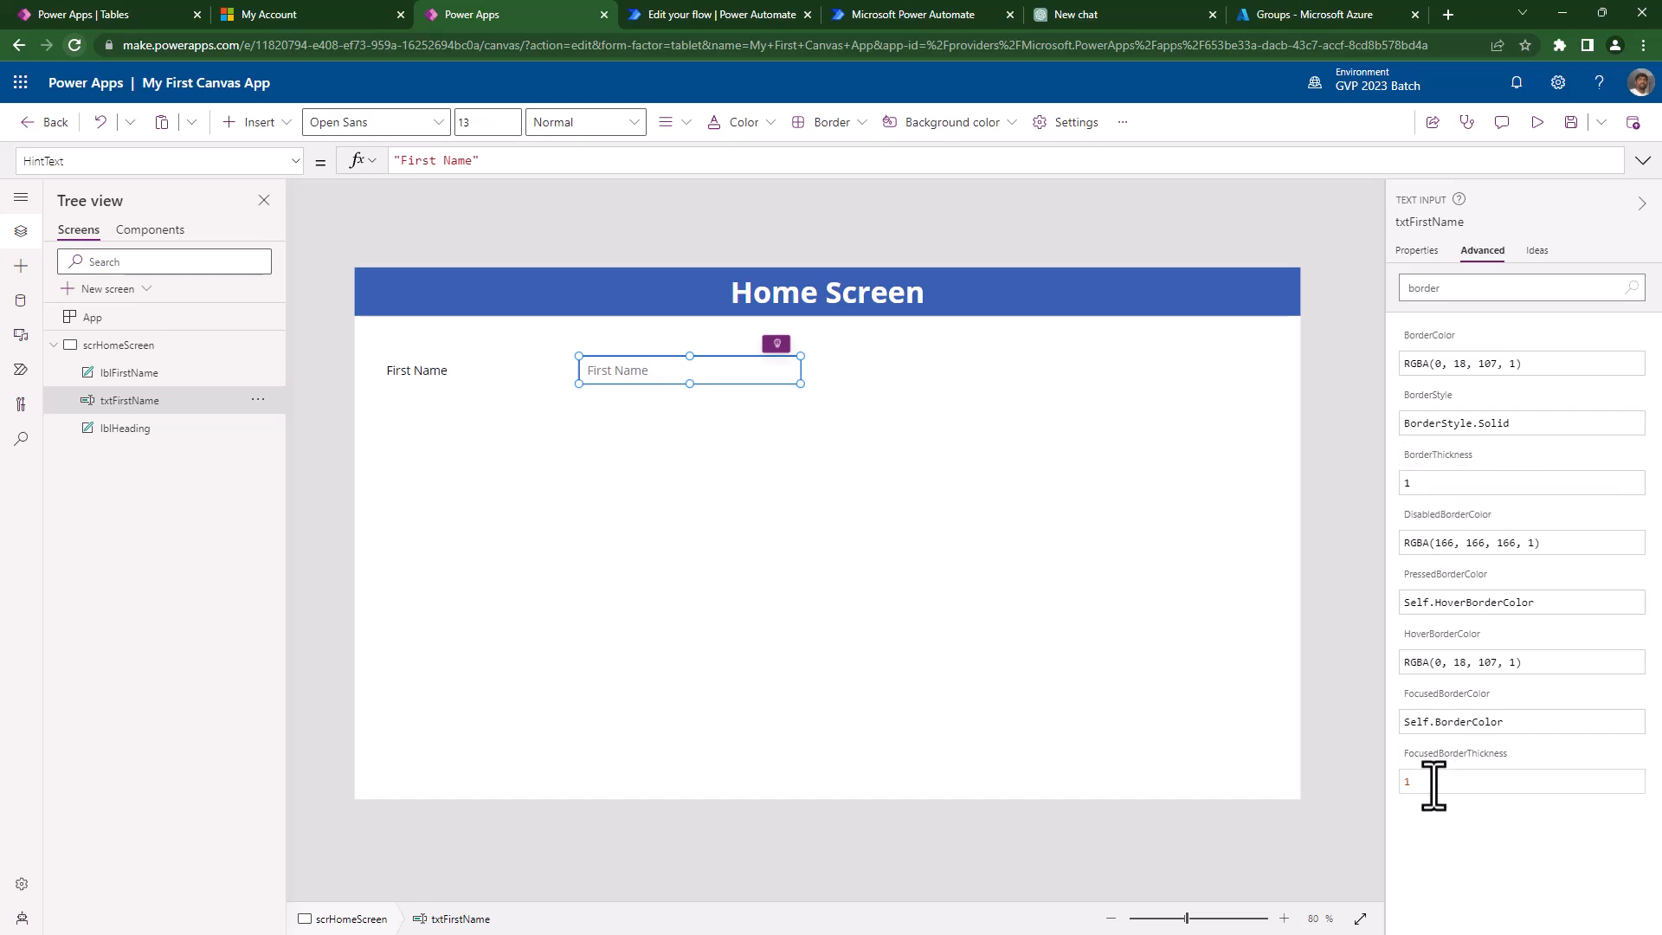
- Preview the app and toggle focus on the thinner-bordered First Name box
{"action": "left_click", "coordinate": [1537, 122]}
{"action": "left_click", "coordinate": [568, 265]}
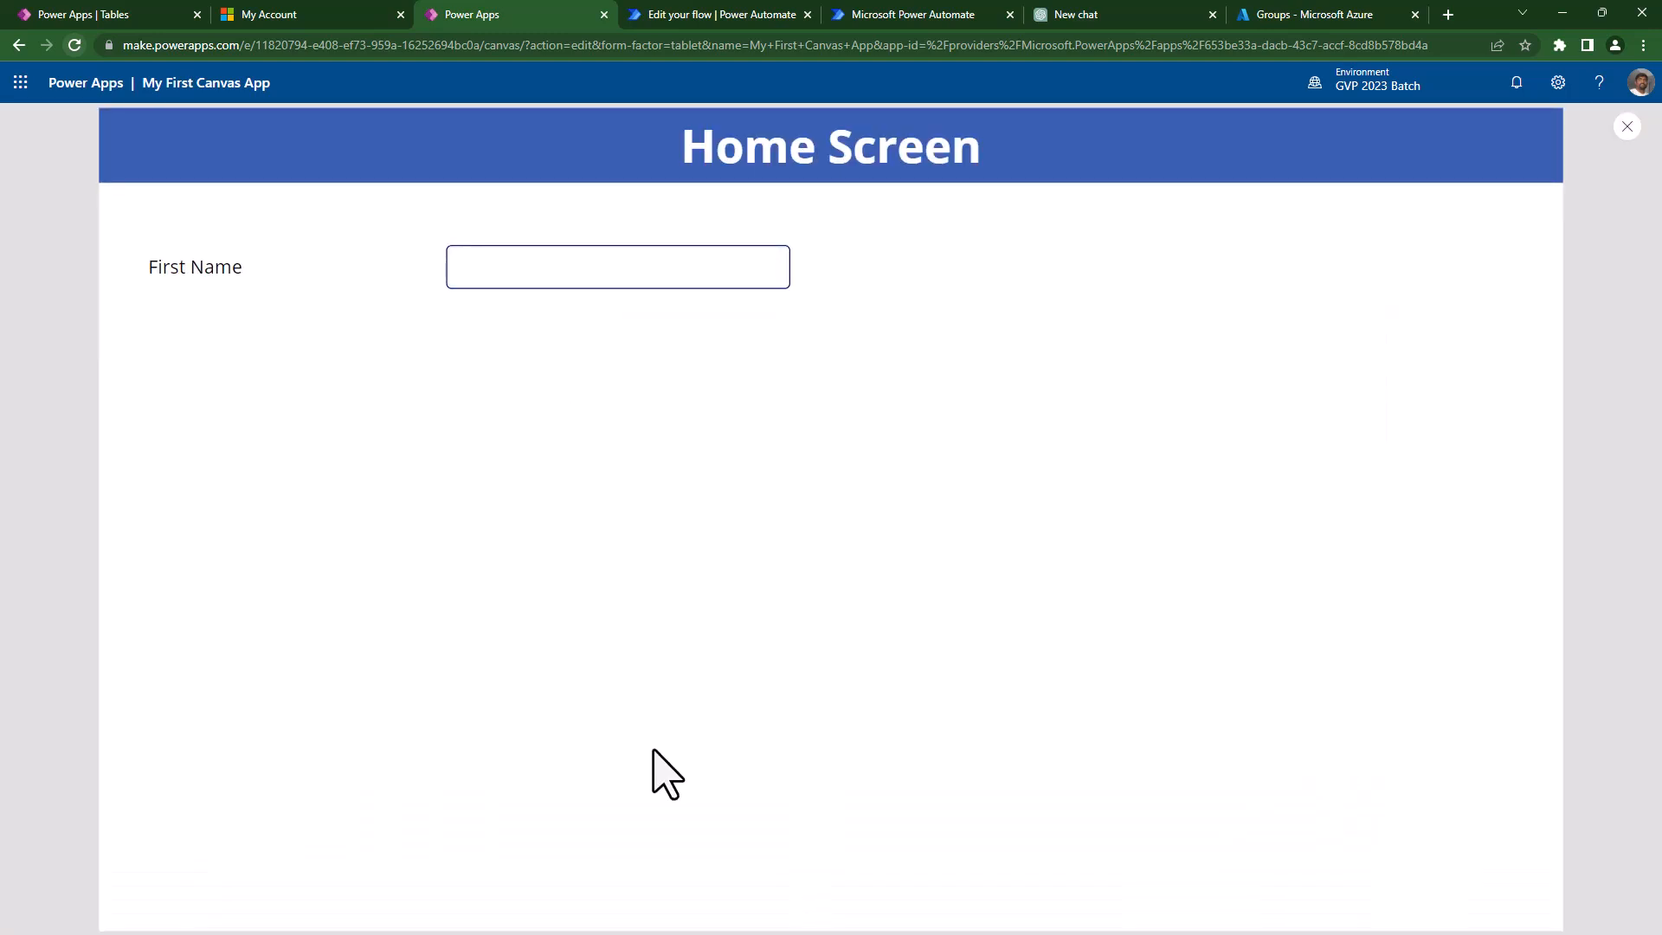
{"action": "left_click", "coordinate": [653, 750]}
{"action": "left_click", "coordinate": [625, 270]}
{"action": "left_click", "coordinate": [639, 590]}
{"action": "left_click", "coordinate": [646, 262]}
{"action": "left_click", "coordinate": [642, 724]}
{"action": "left_click", "coordinate": [635, 278]}
{"action": "left_click", "coordinate": [545, 362]}
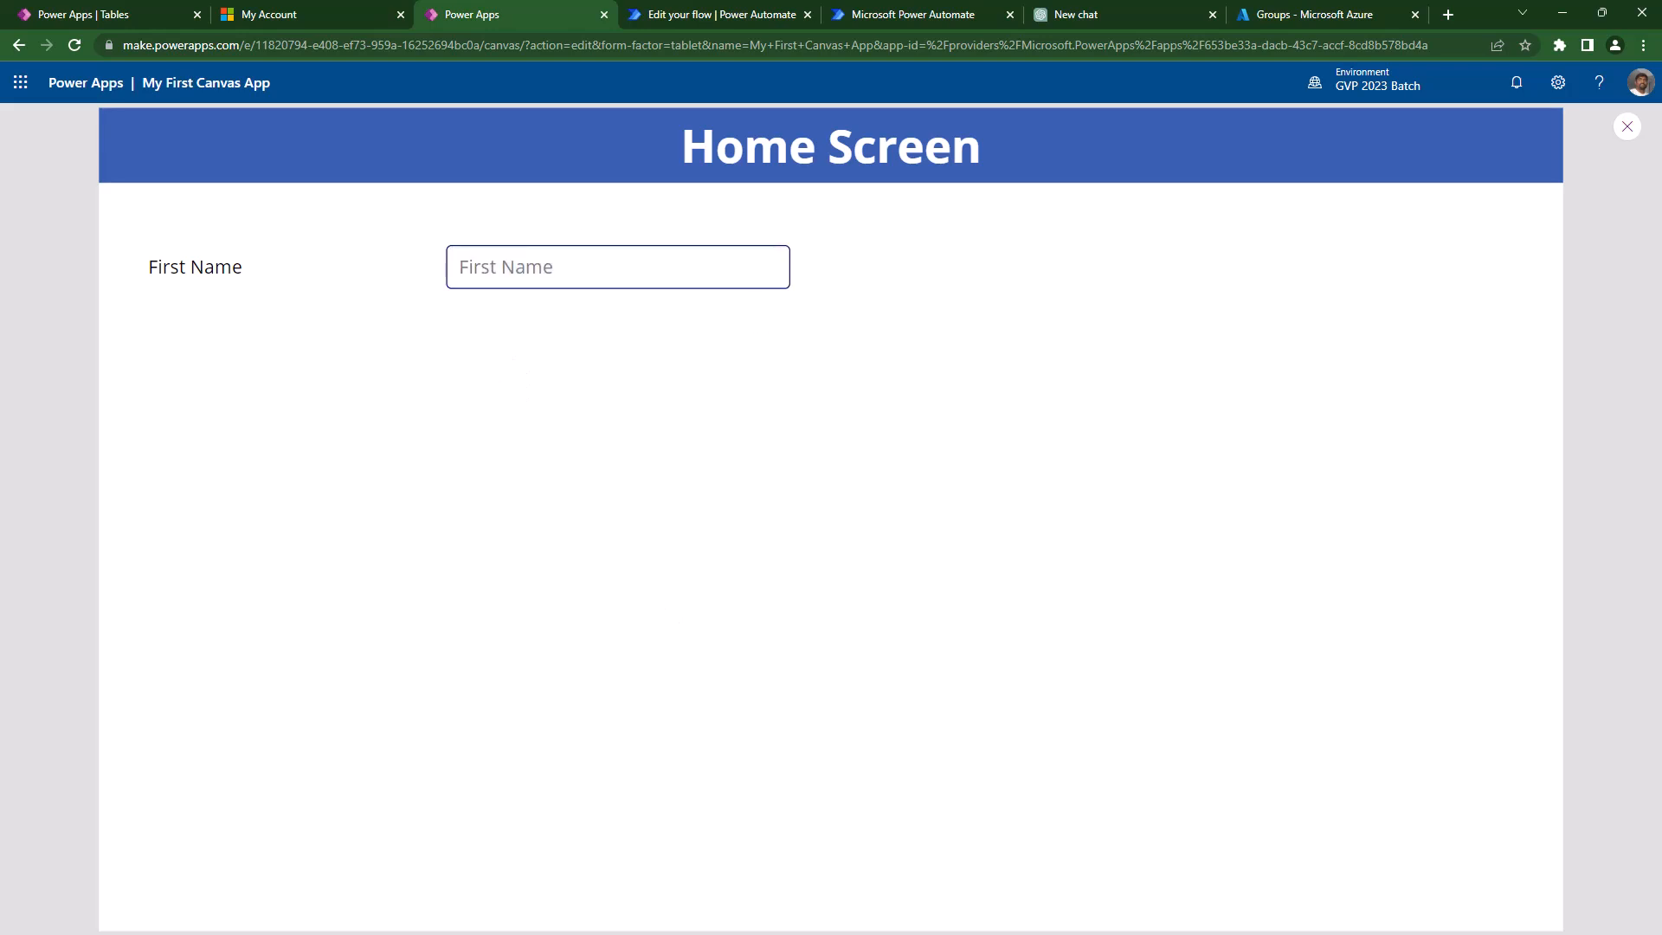
- Type a sample first name into the box, then exit preview and reselect the input
{"action": "left_click", "coordinate": [614, 281]}
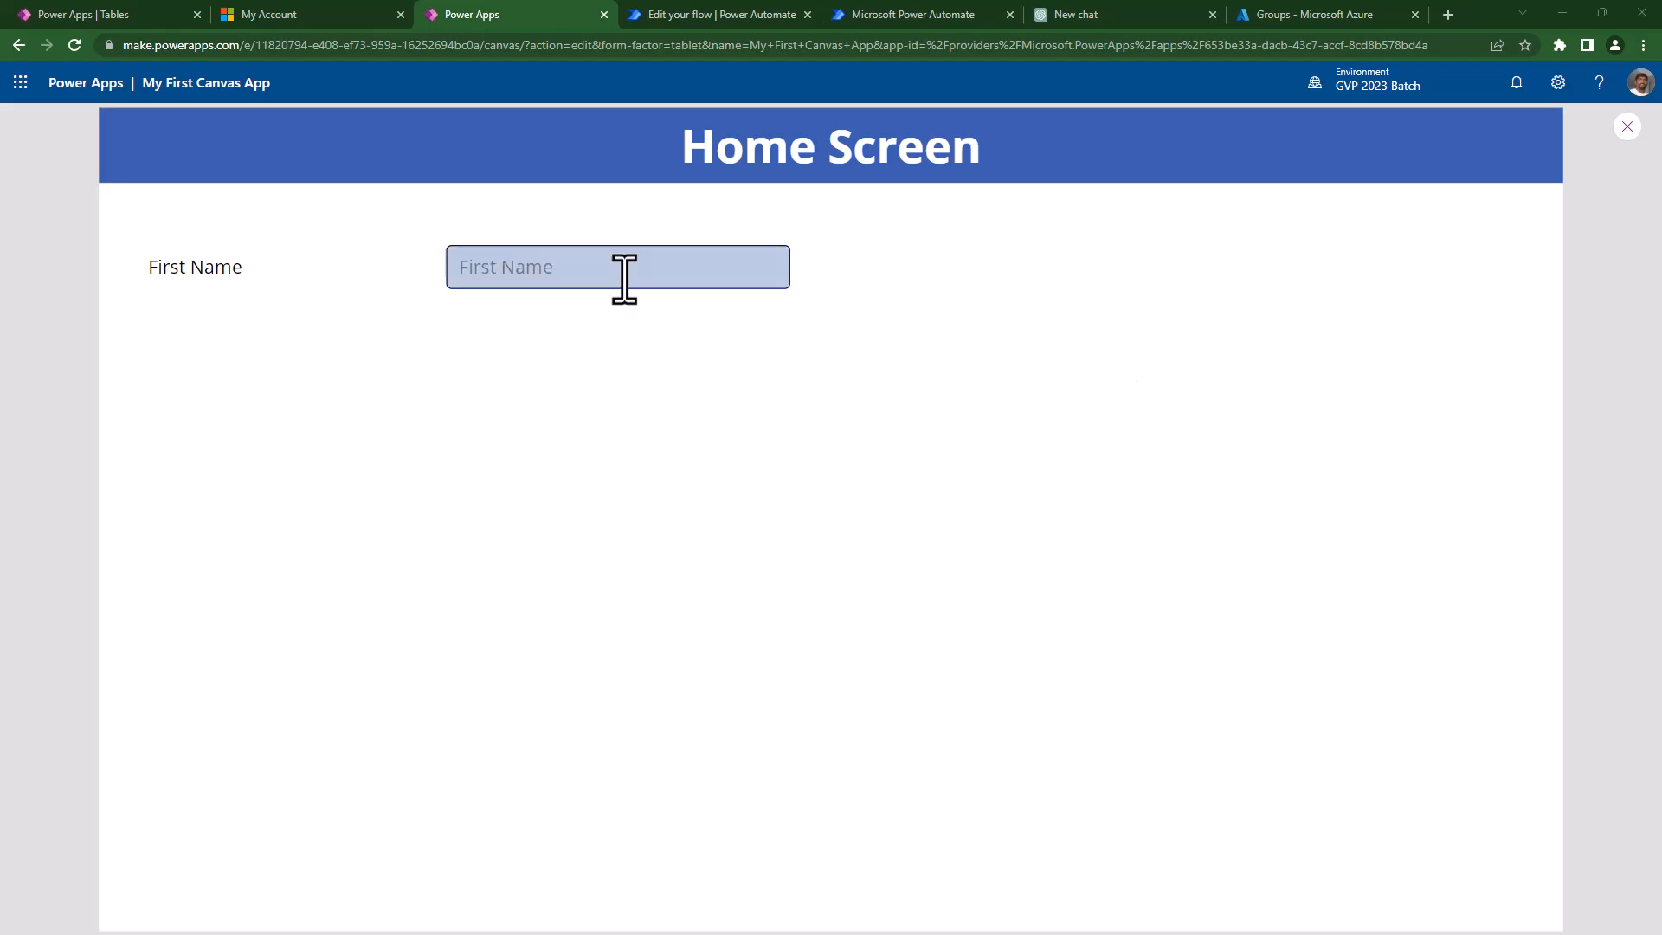
{"action": "type", "text": "Krishna"}
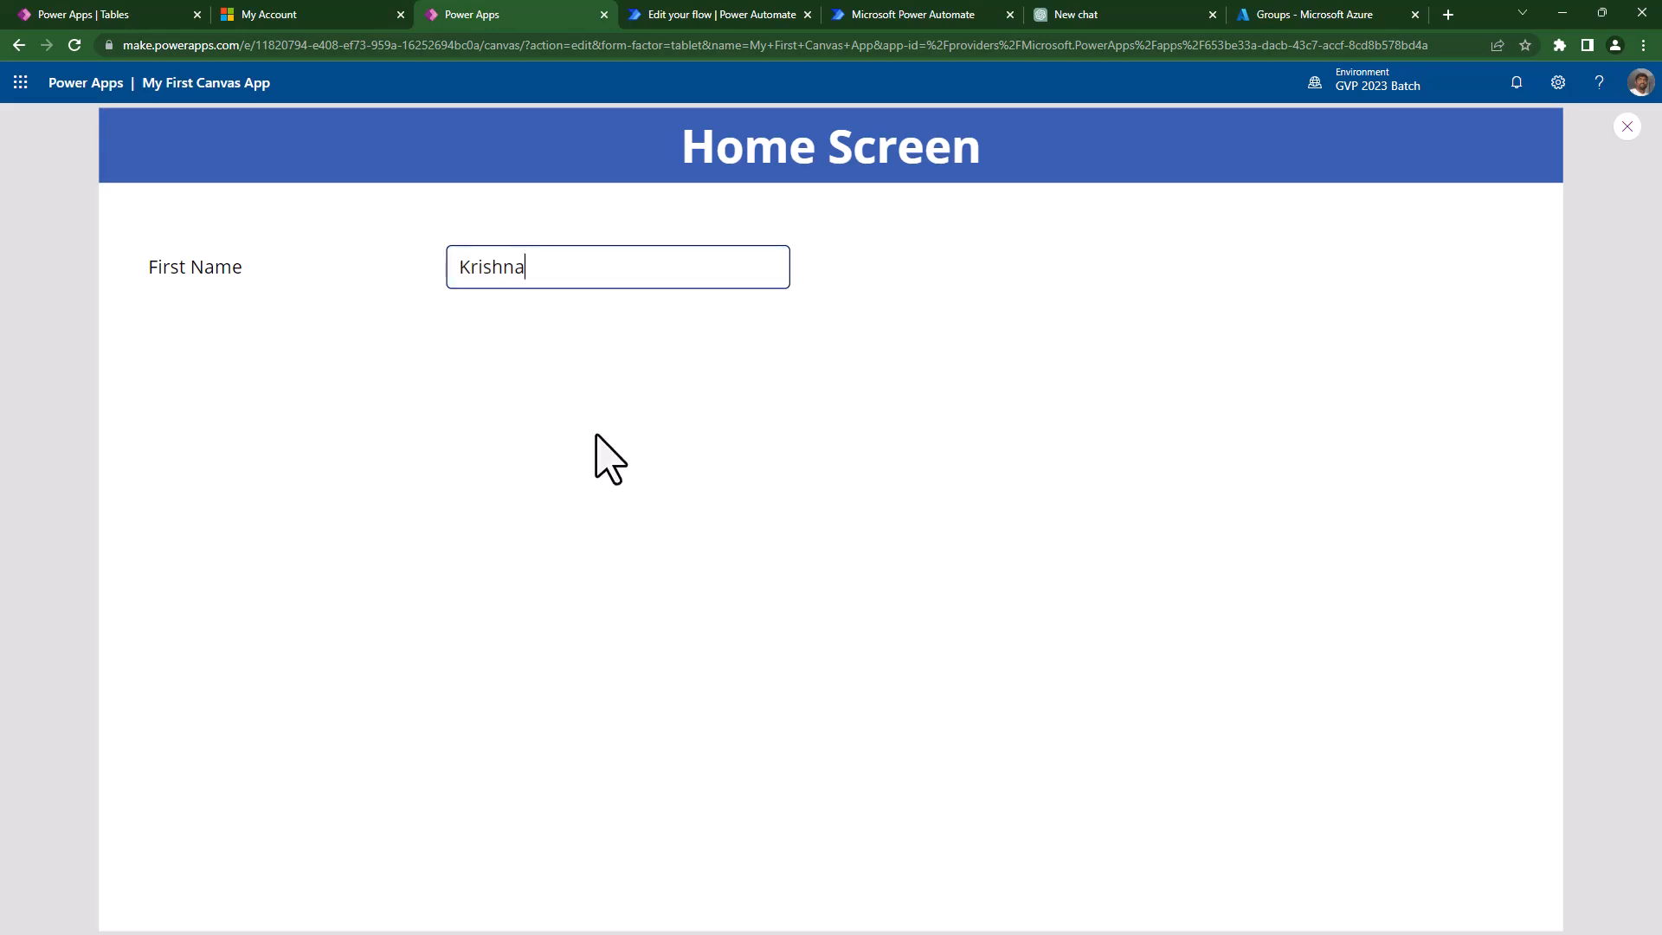
{"action": "key", "text": "Escape"}
{"action": "left_click", "coordinate": [703, 374]}
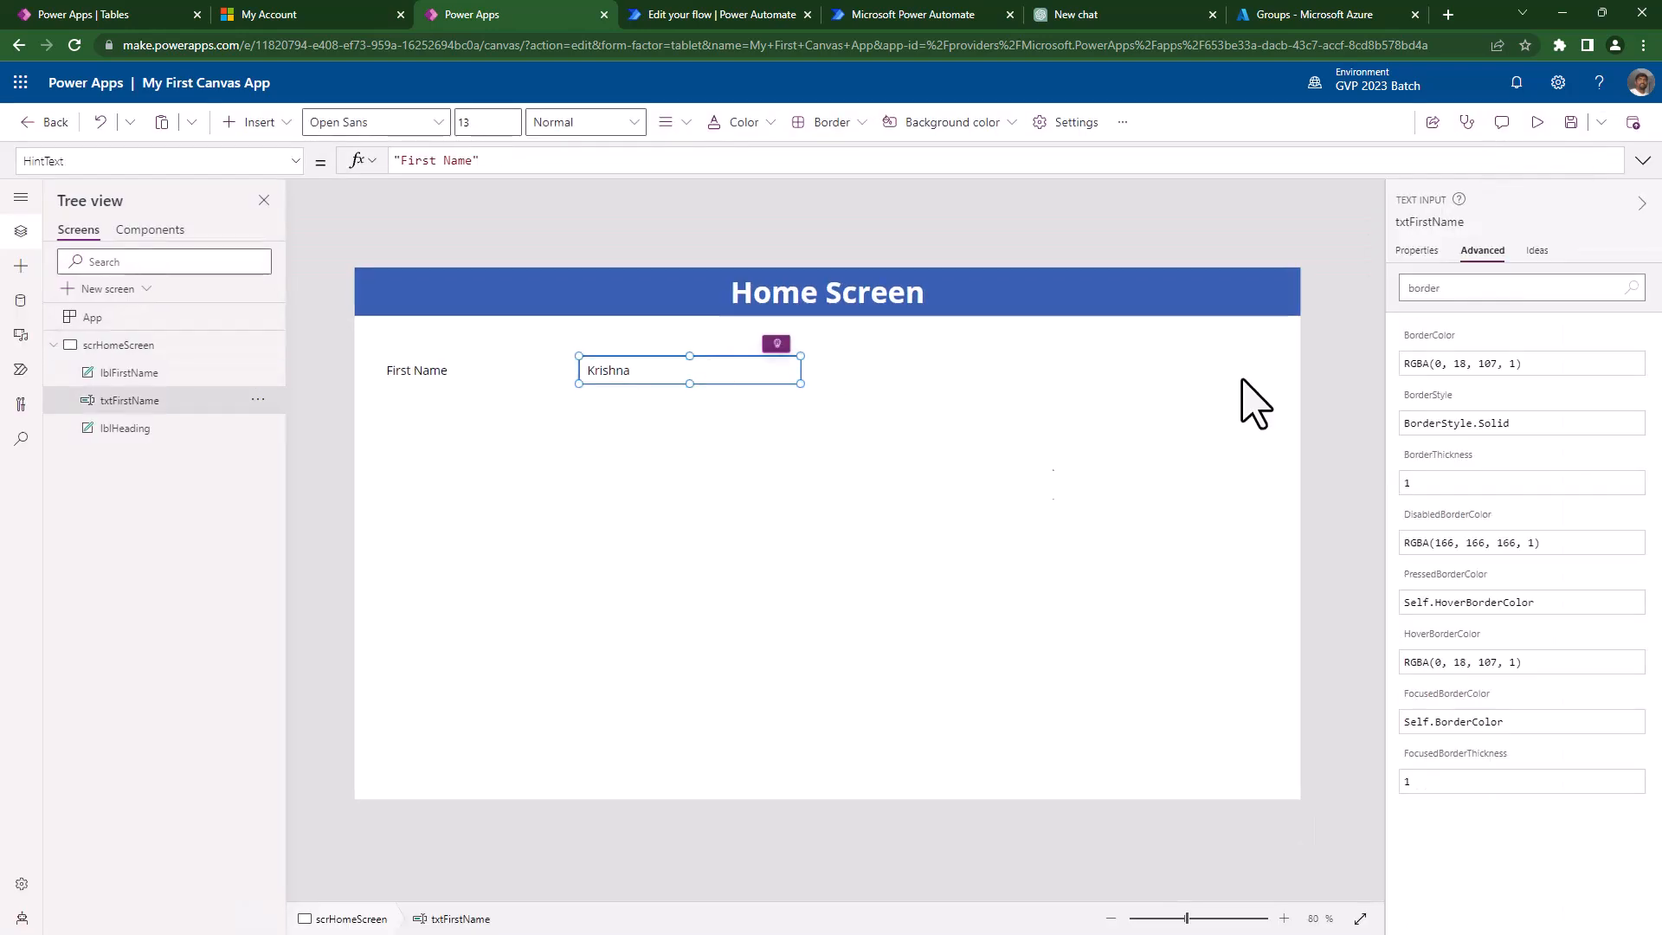
- Change the First Name box's HoverFill alpha to 0, giving RGBA(186, 202, 226, 0)
{"action": "left_click", "coordinate": [1416, 251]}
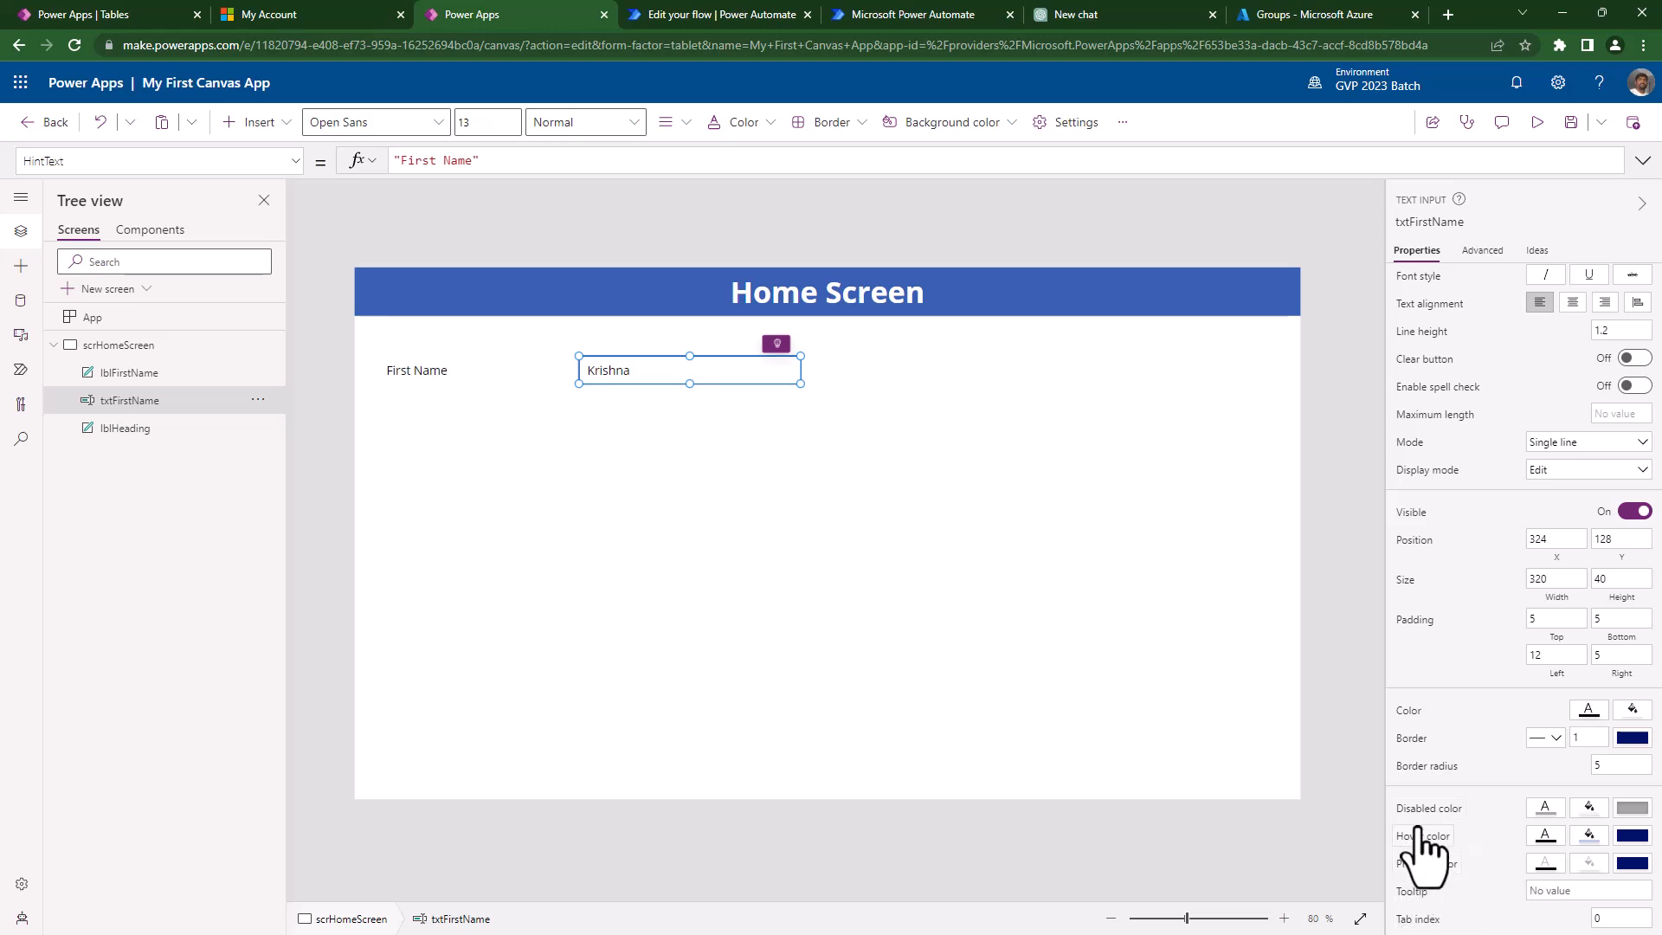
{"action": "left_click", "coordinate": [1590, 837]}
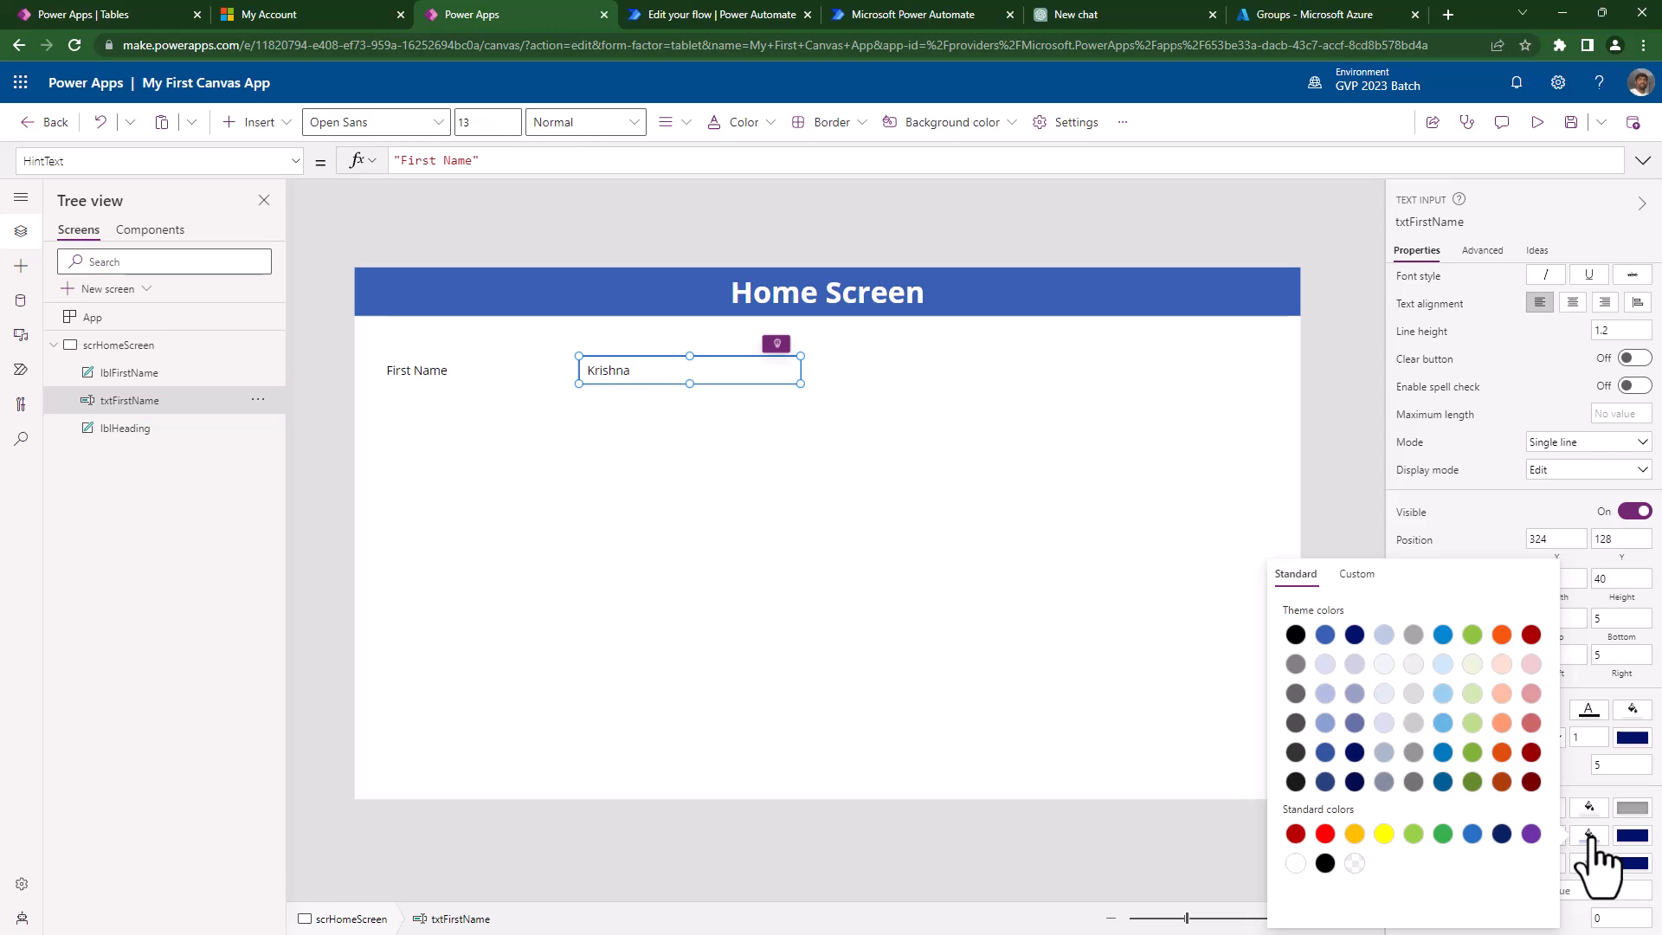
{"action": "left_click", "coordinate": [1592, 840]}
{"action": "left_click", "coordinate": [1416, 838]}
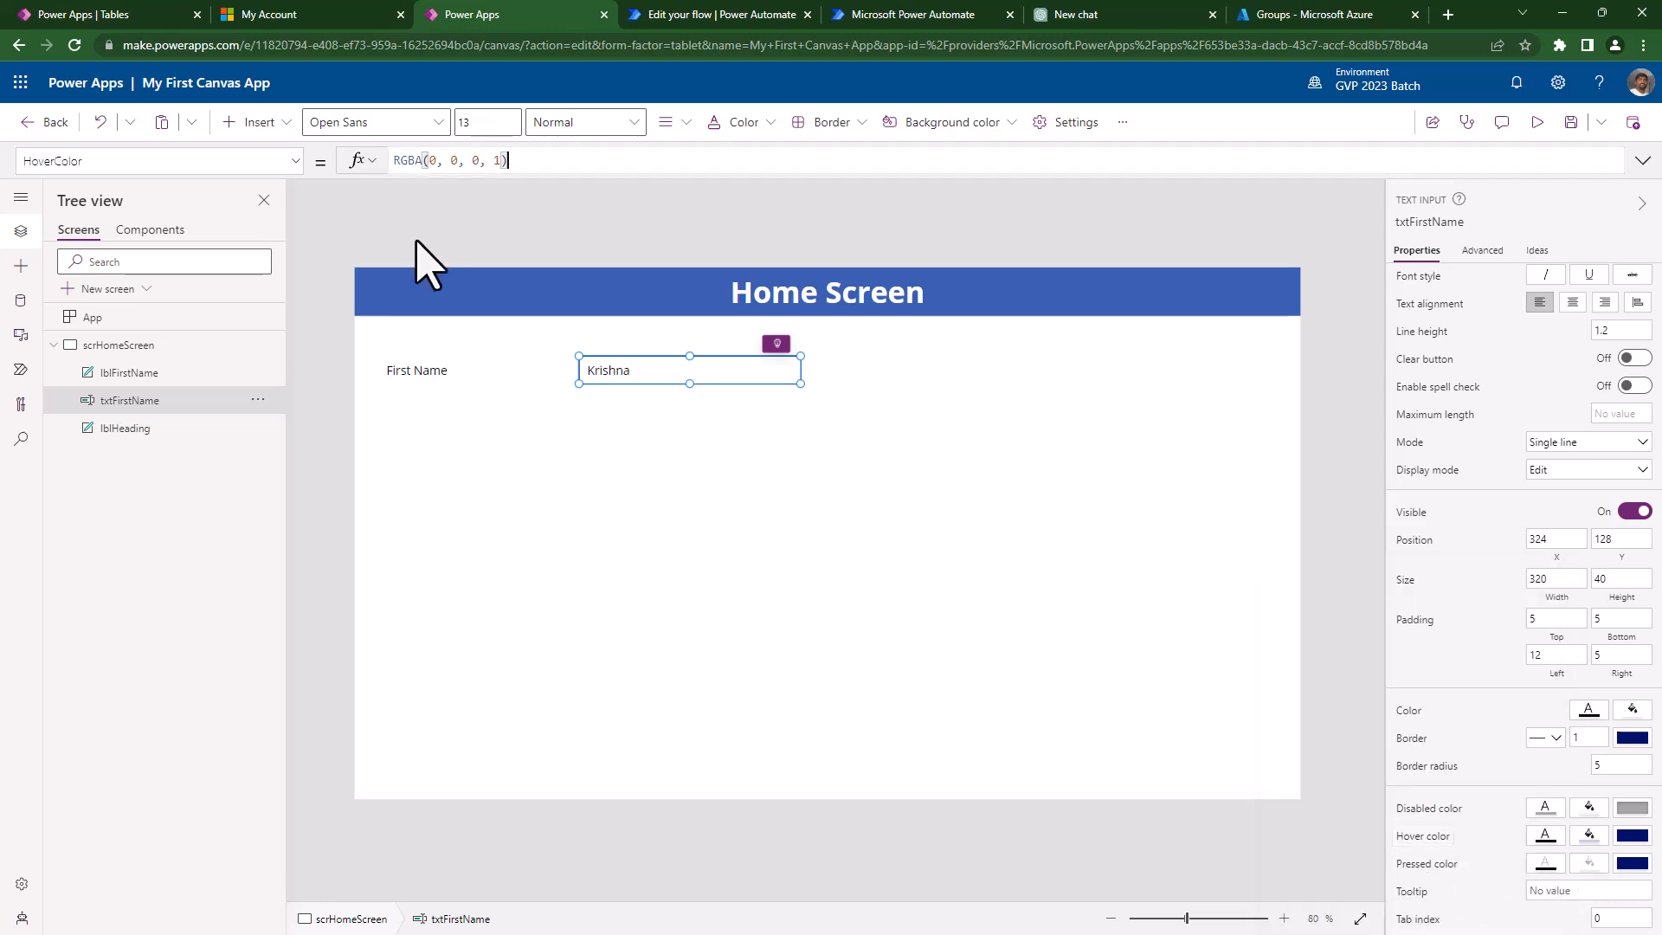
{"action": "left_click", "coordinate": [295, 161]}
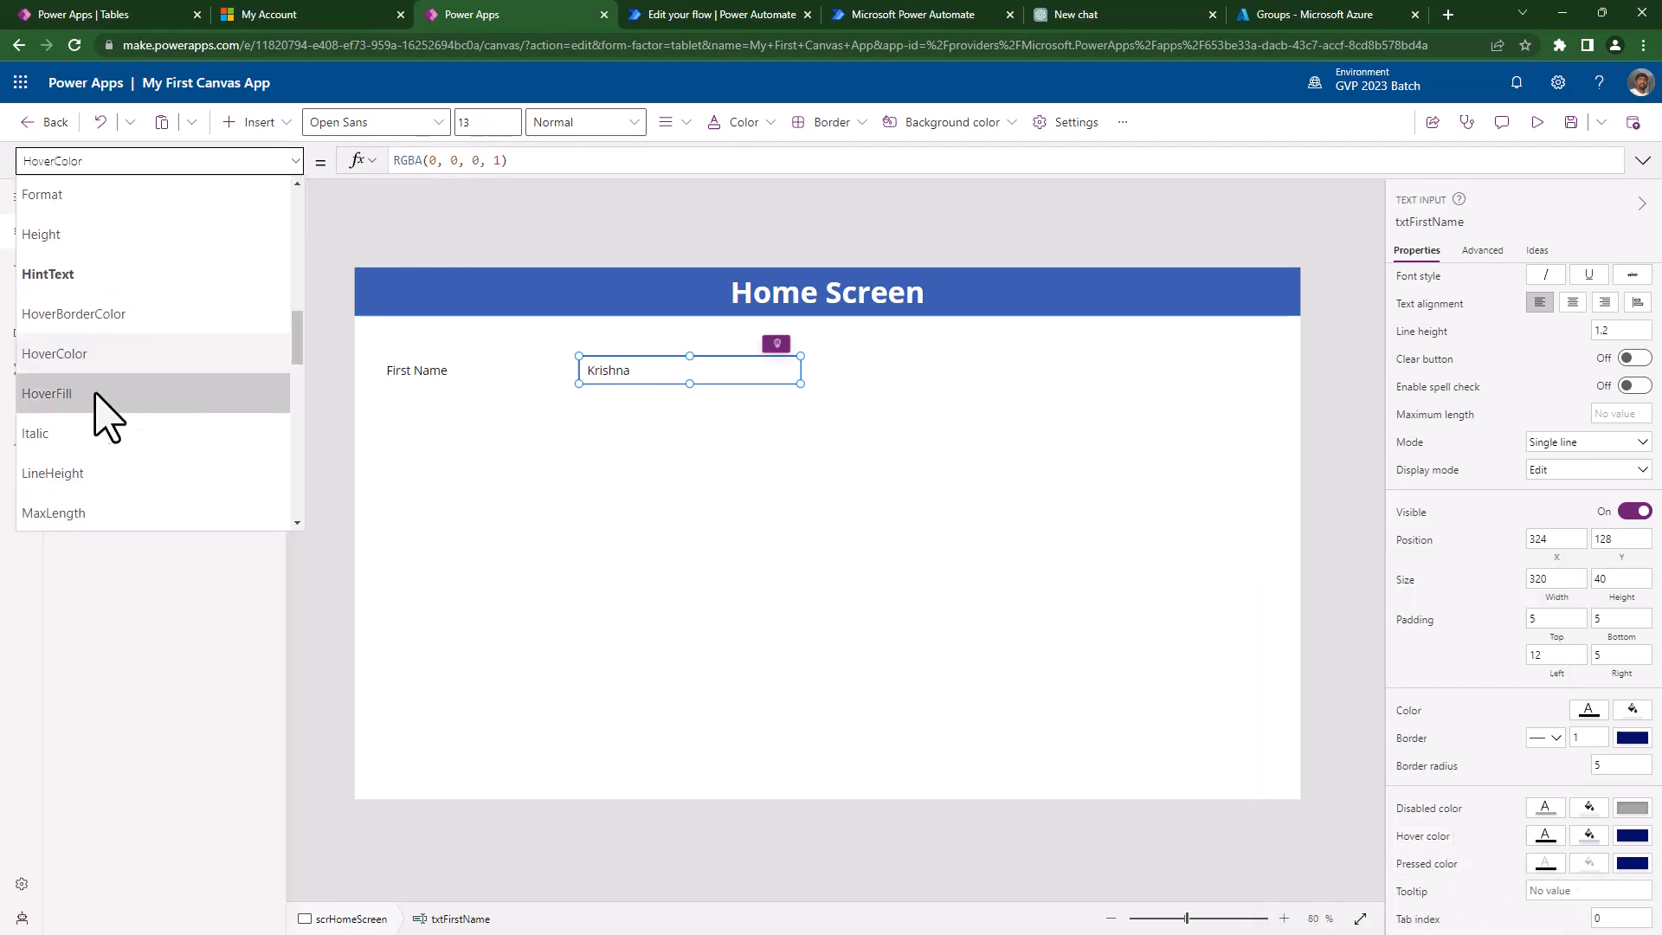
{"action": "left_click", "coordinate": [47, 394]}
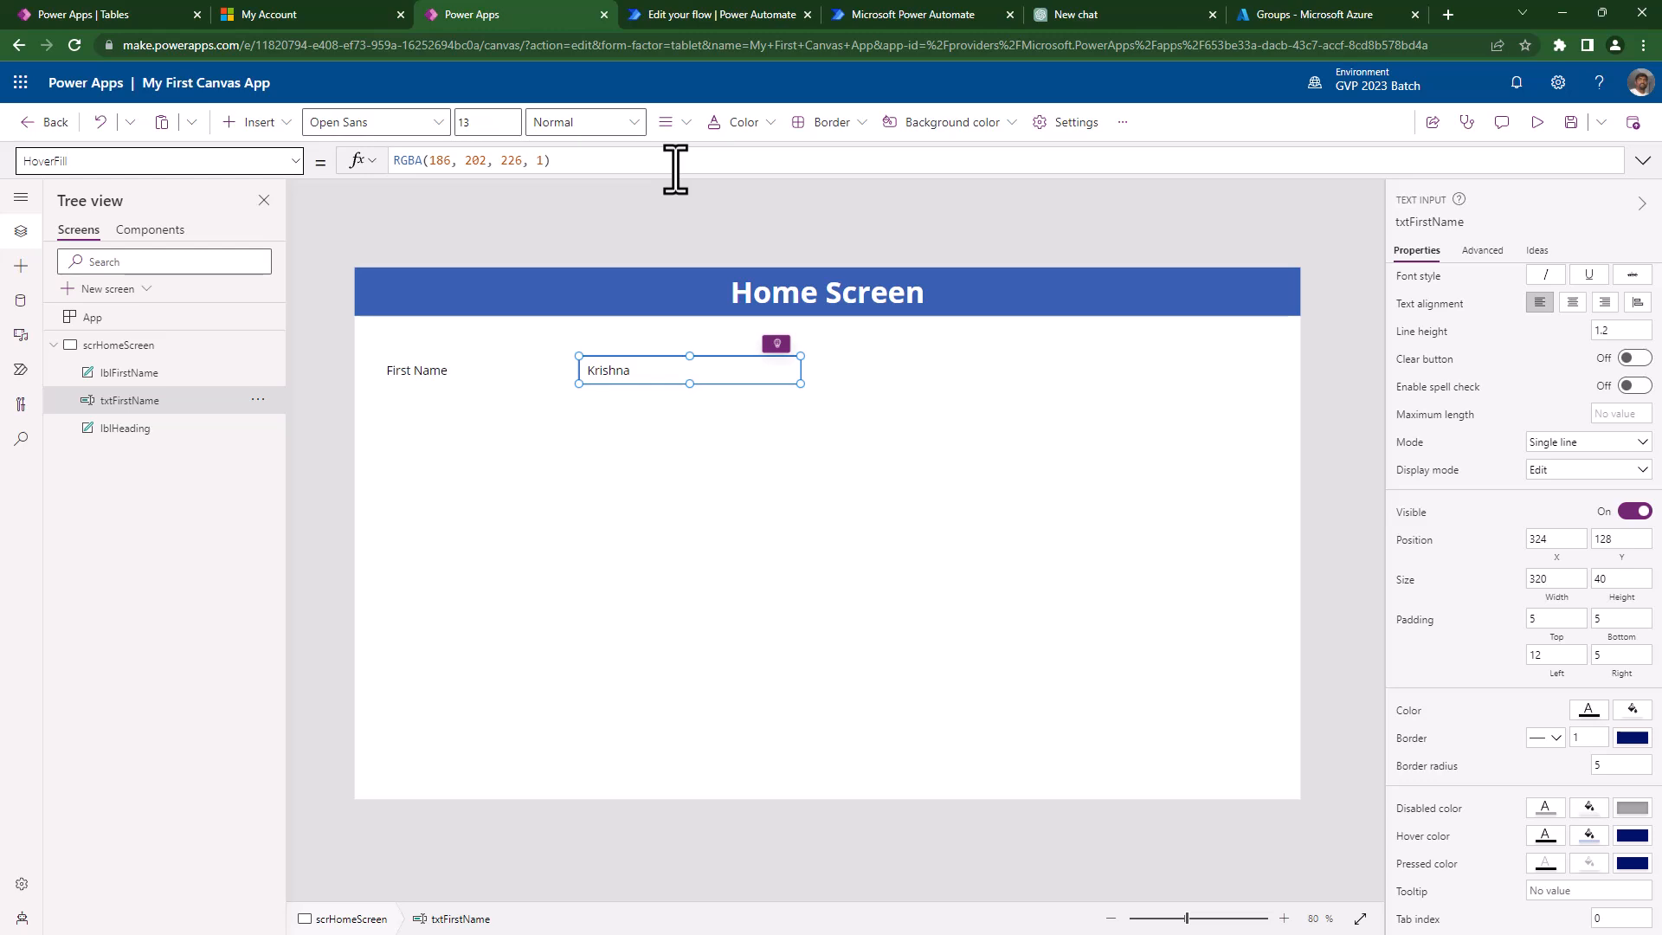
{"action": "left_click", "coordinate": [537, 162]}
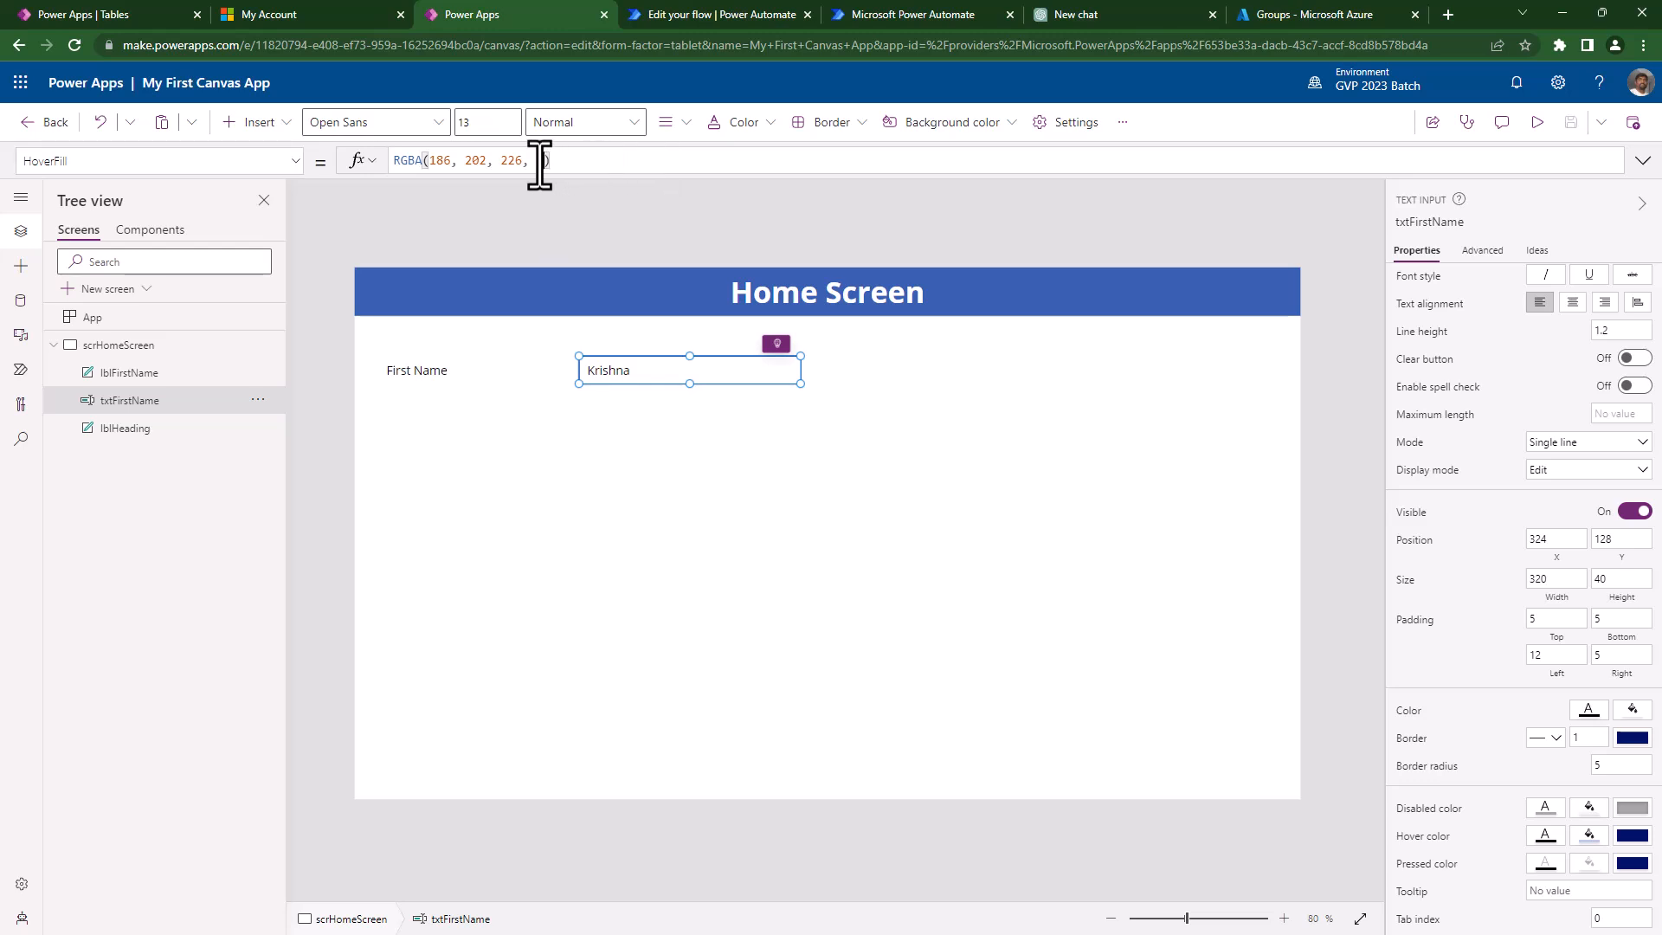
{"action": "type", "text": "0"}
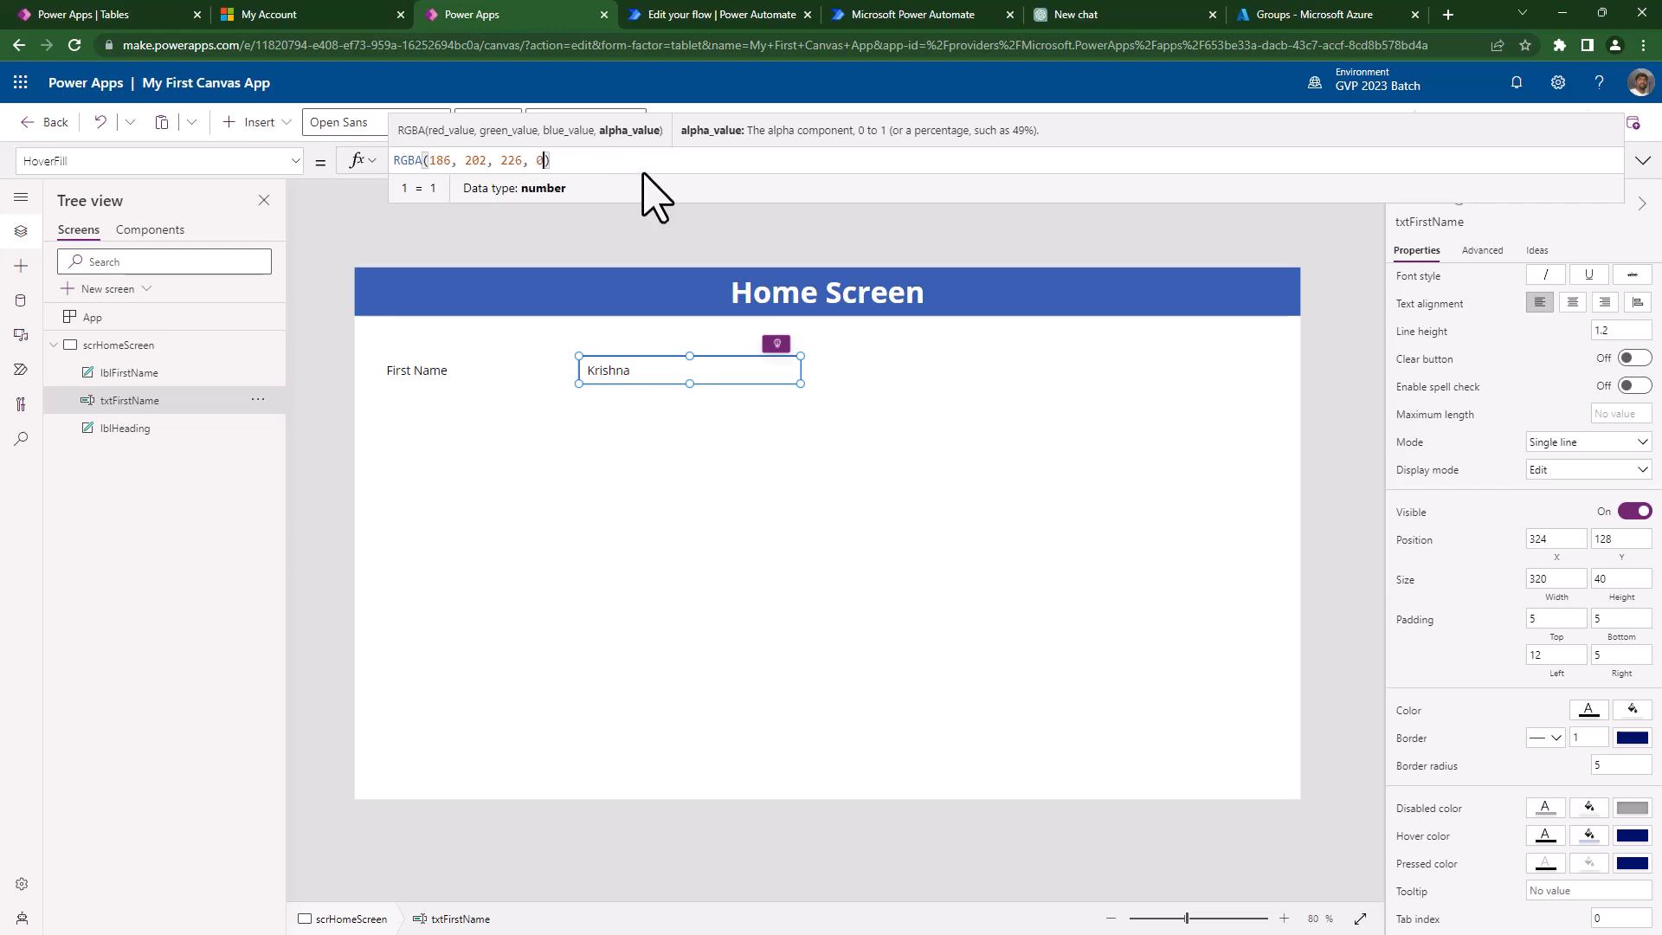
{"action": "left_click", "coordinate": [1336, 260]}
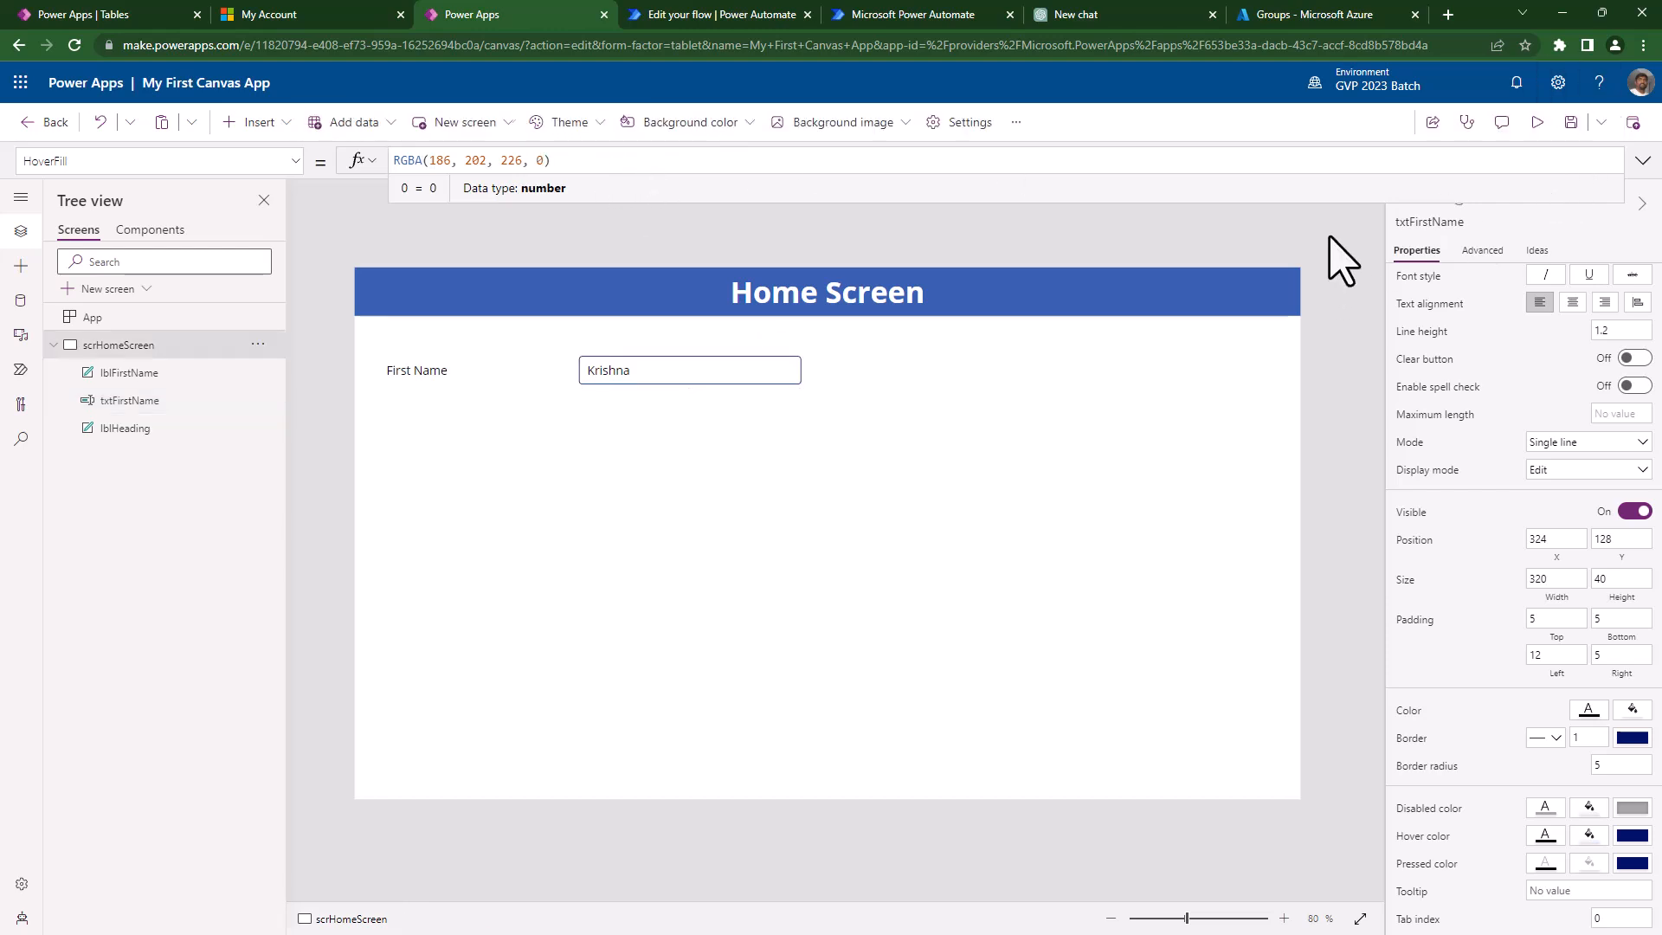
- Preview the transparent hover, then select the First Name box and clear its HoverFill formula
{"action": "left_click", "coordinate": [1554, 122]}
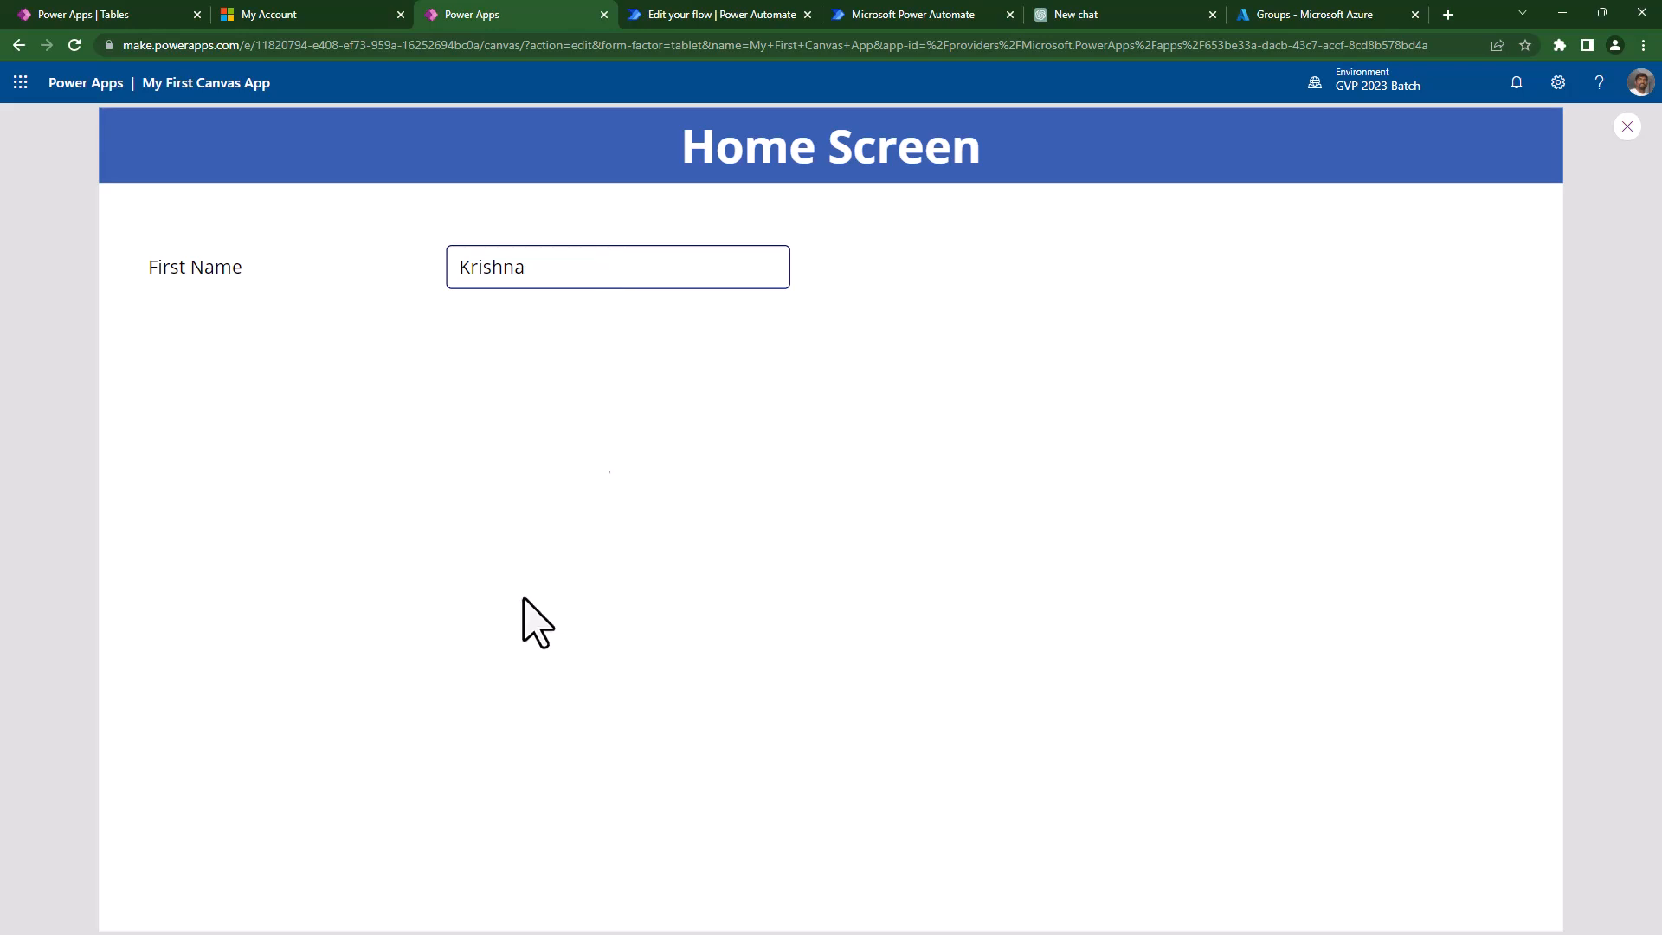
{"action": "key", "text": "Escape"}
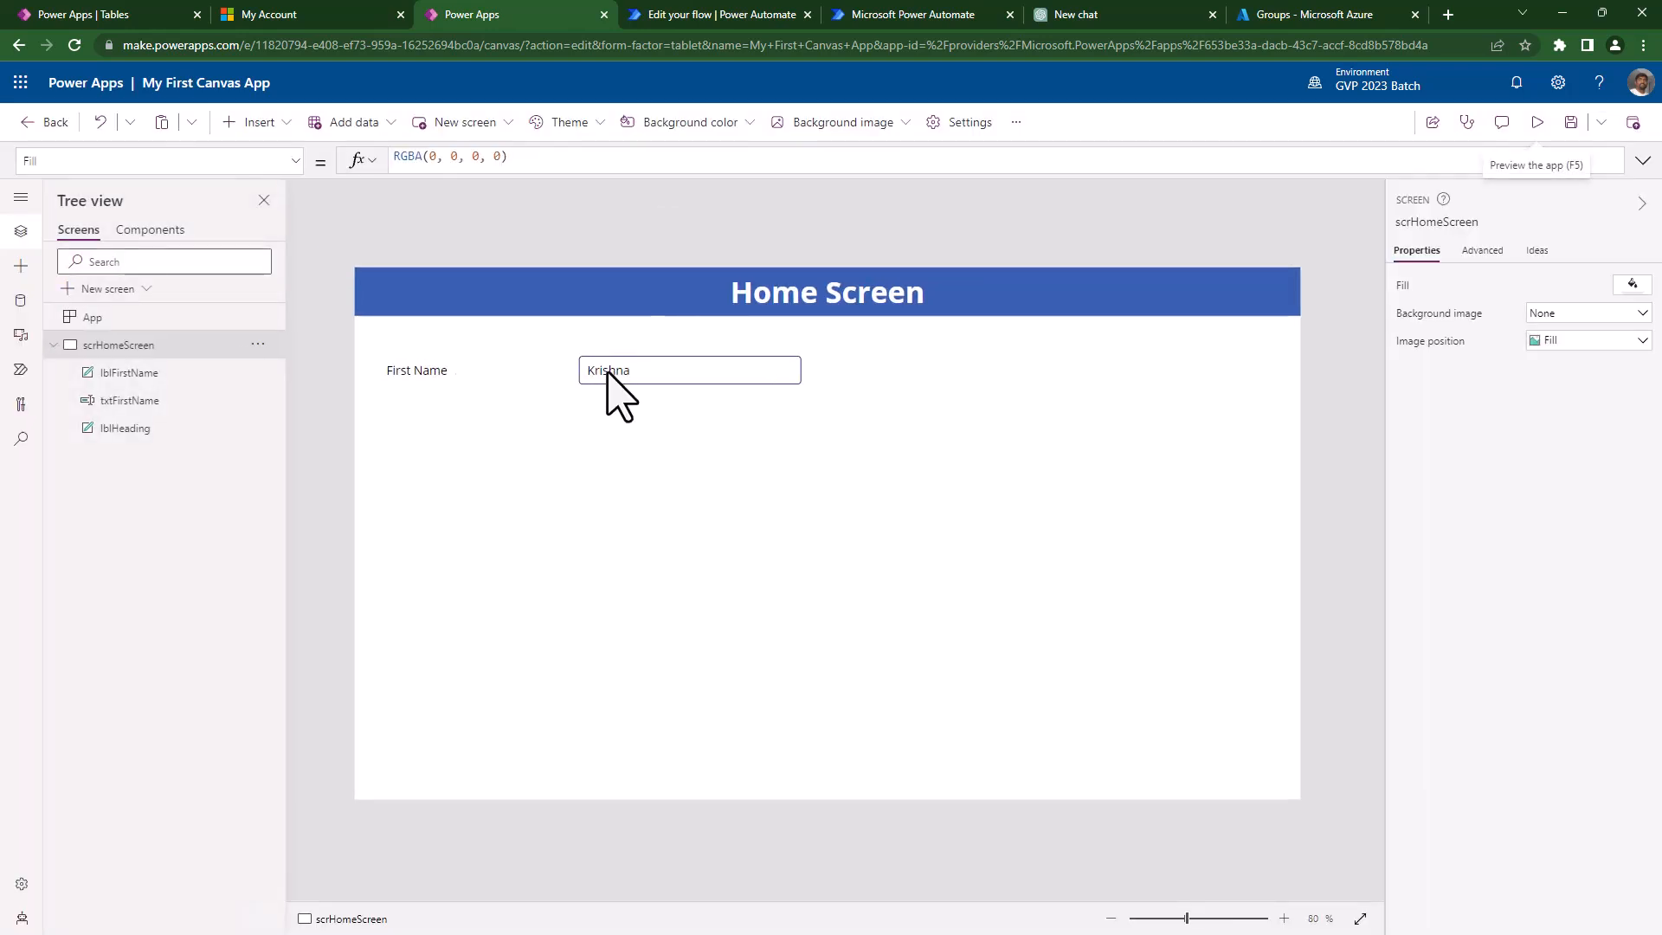
{"action": "left_click", "coordinate": [611, 374]}
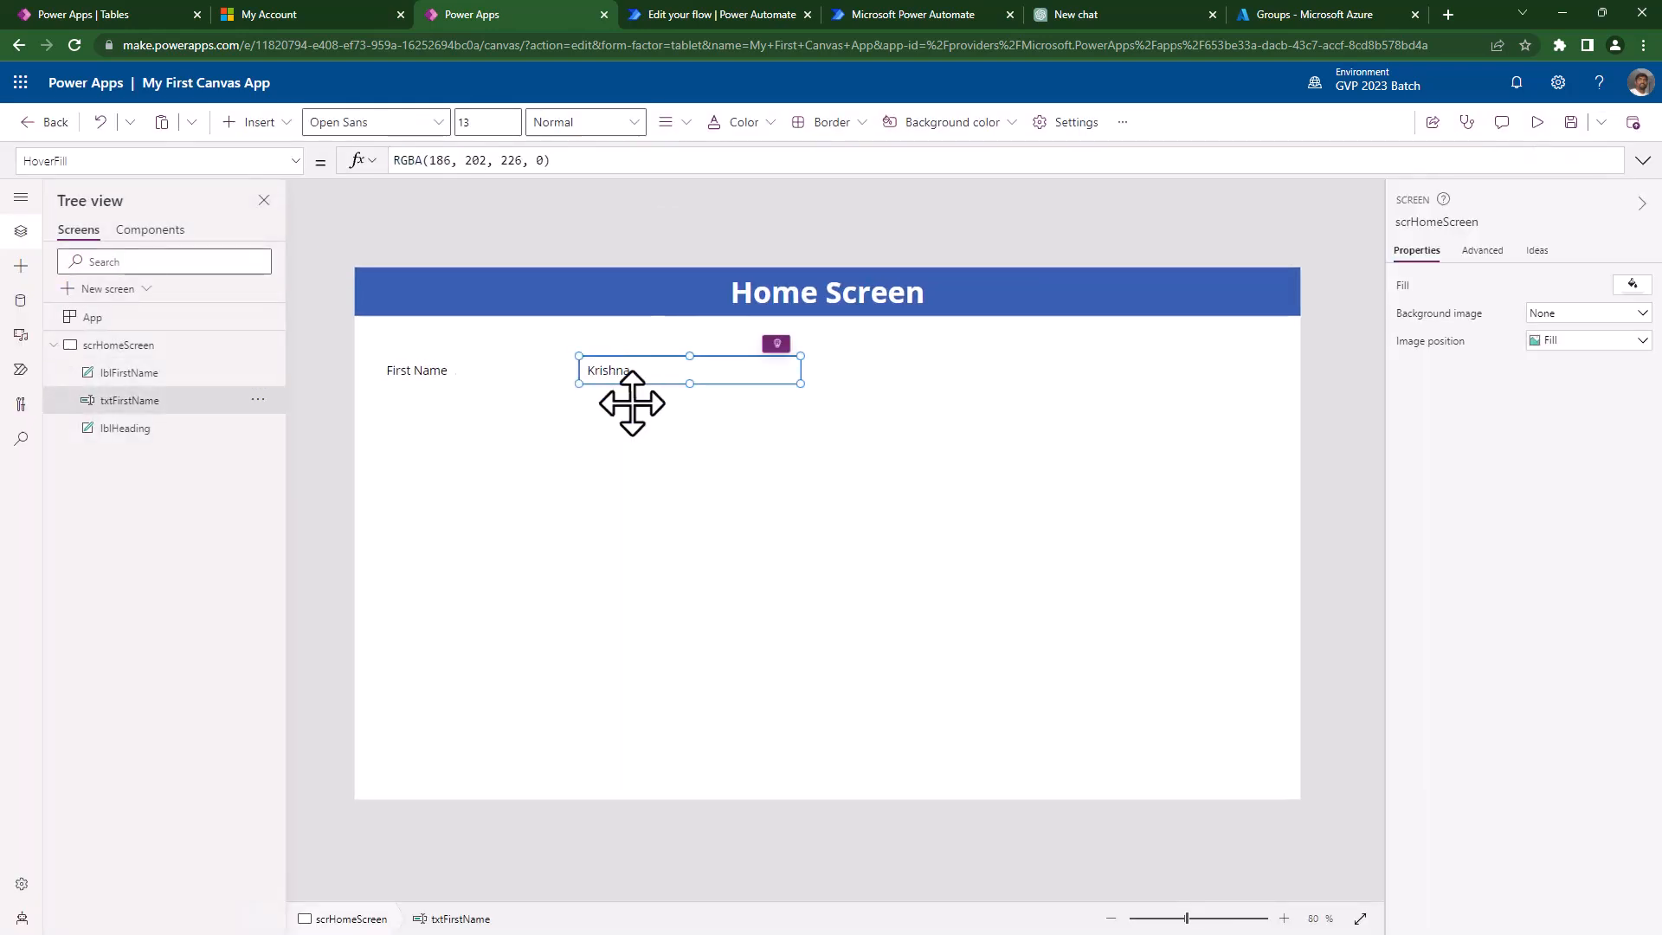
{"action": "left_click", "coordinate": [541, 161]}
{"action": "double_click", "coordinate": [540, 161]}
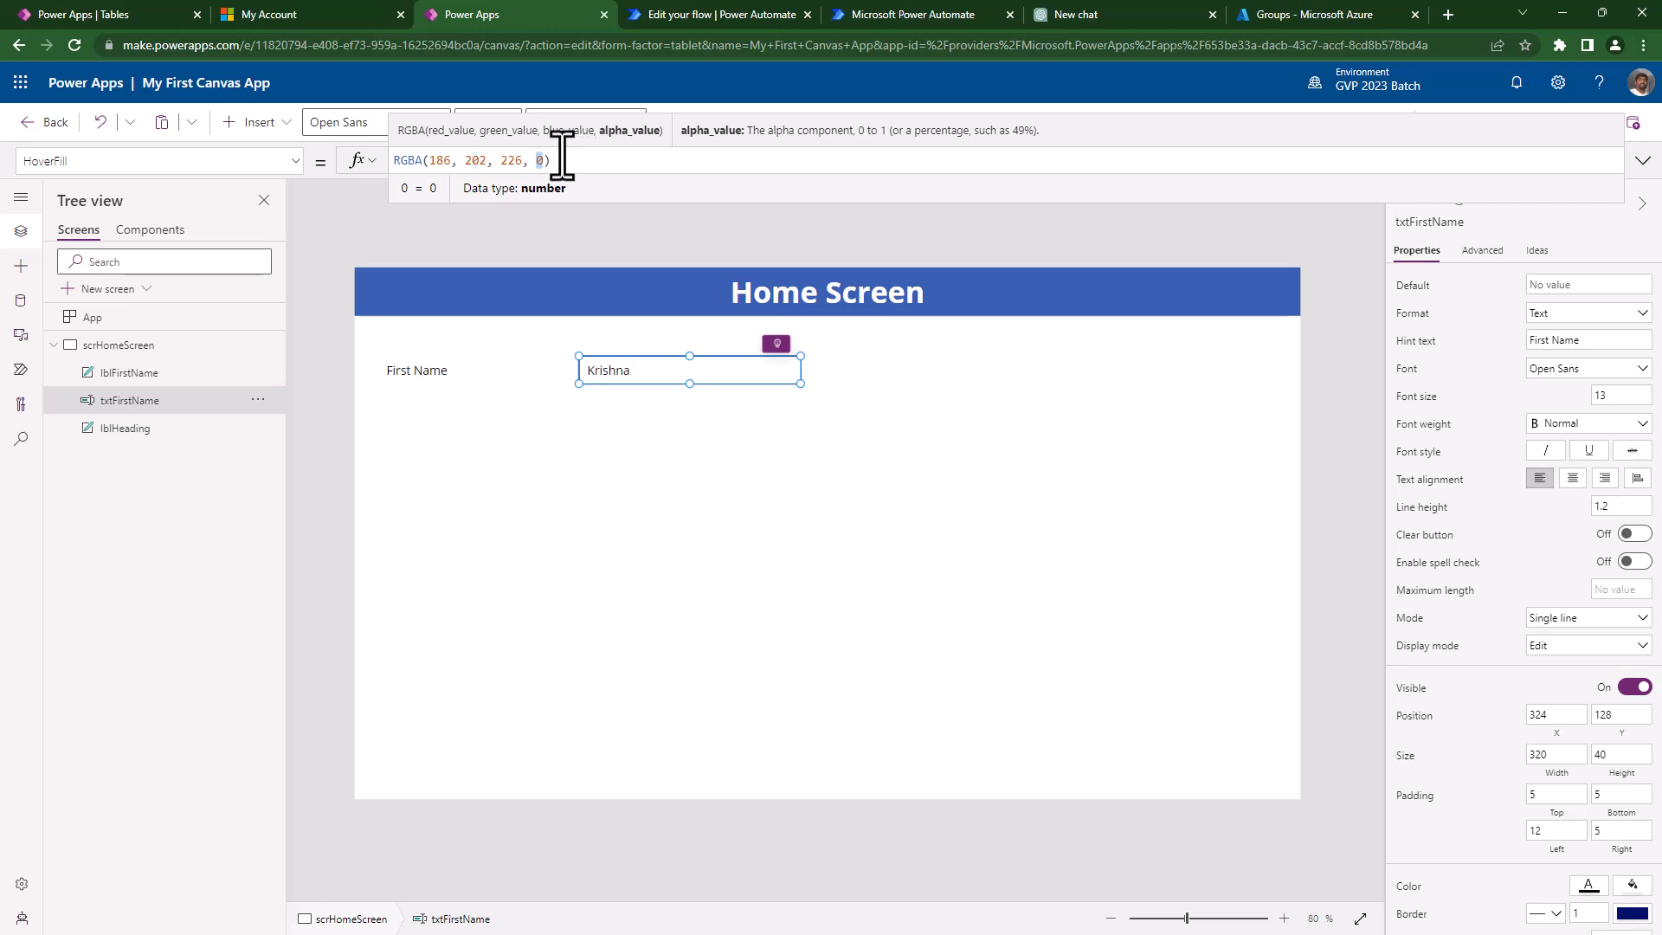
{"action": "left_click", "coordinate": [623, 163]}
{"action": "key", "text": "ctrl+a"}
{"action": "key", "text": "BackSpace"}
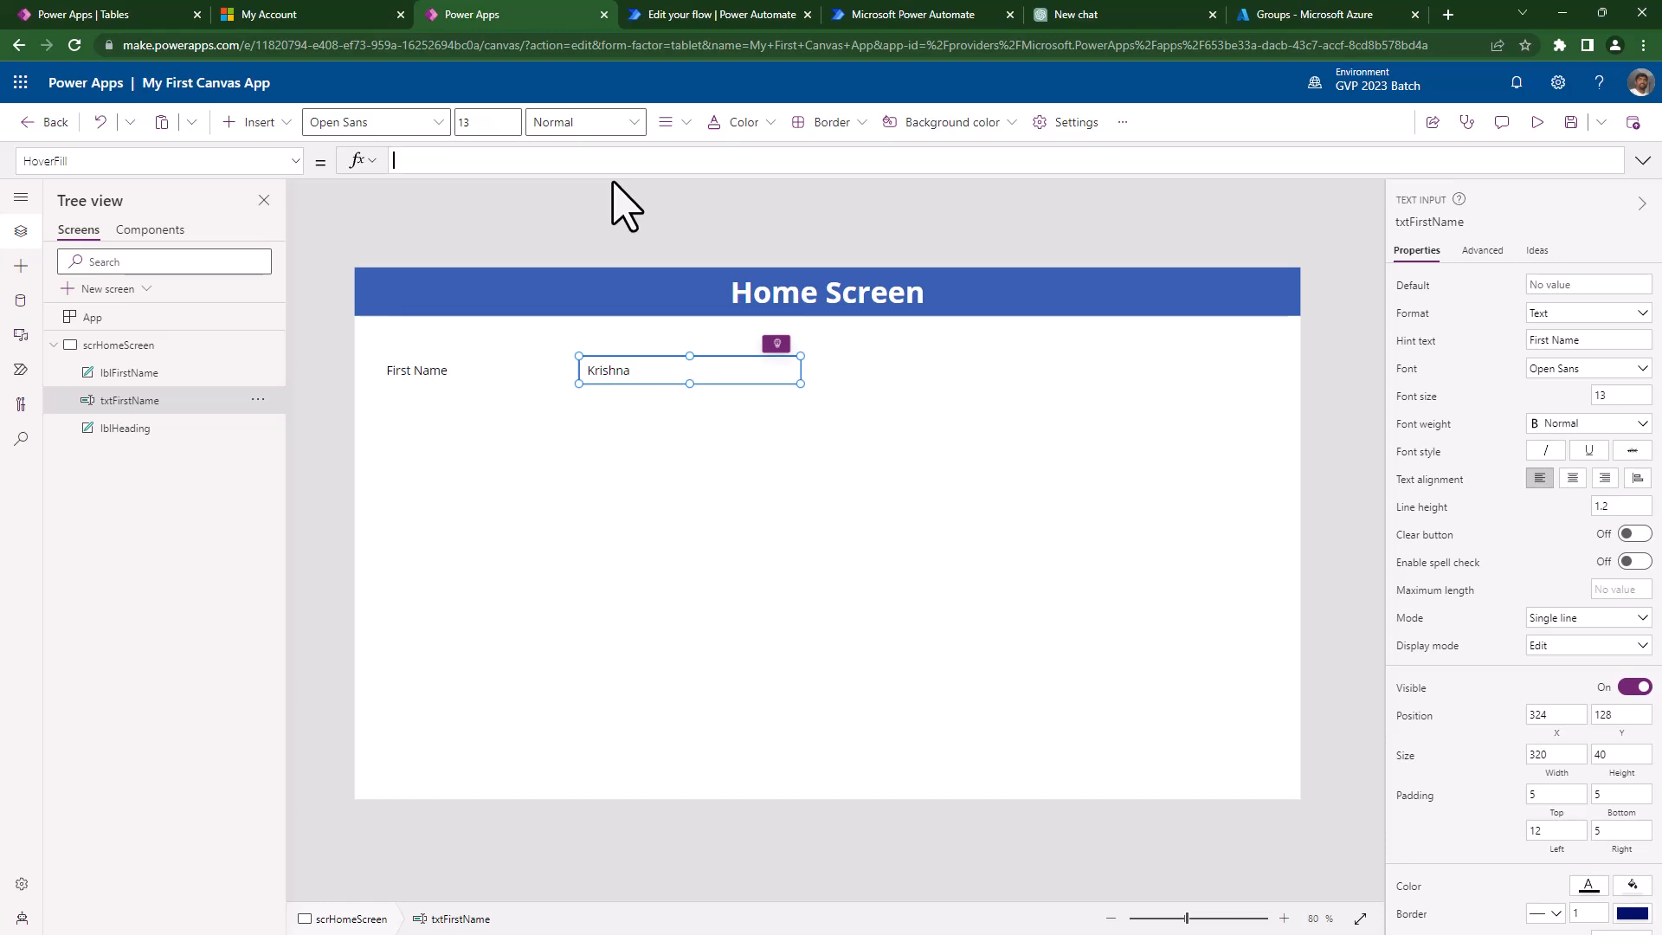
- Restore the HoverFill formula with alpha 1, RGBA(186, 202, 226, 1), and preview the hover
{"action": "key", "text": "ctrl+z"}
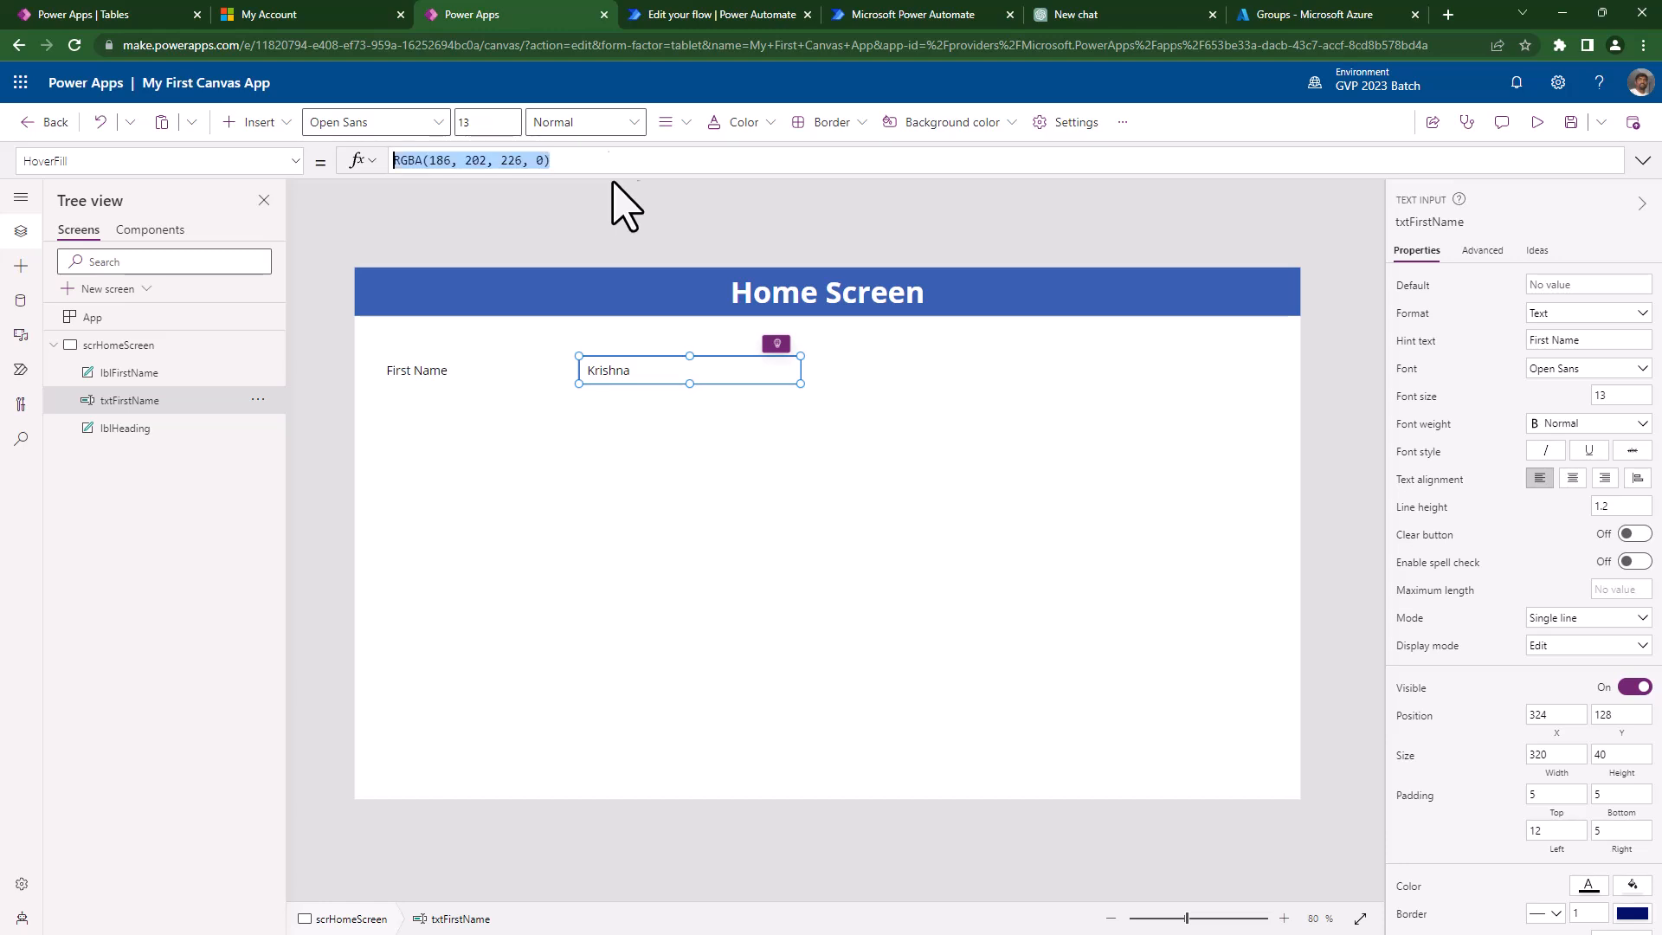
{"action": "left_click", "coordinate": [623, 162]}
{"action": "left_click", "coordinate": [533, 162]}
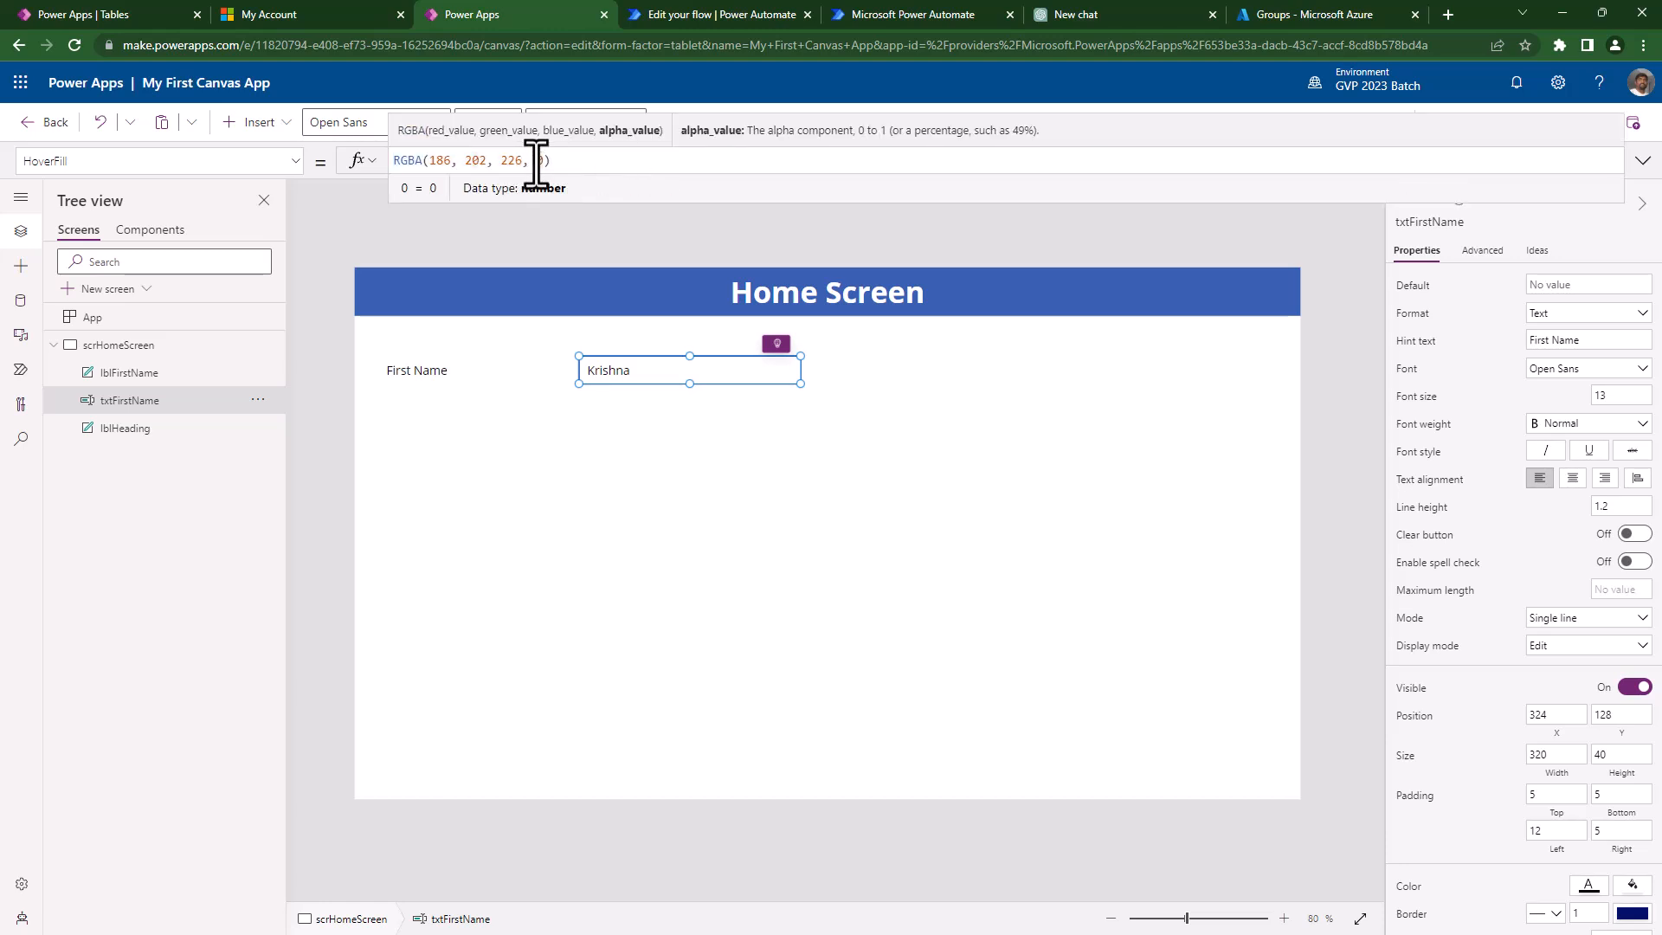
{"action": "left_click", "coordinate": [609, 163]}
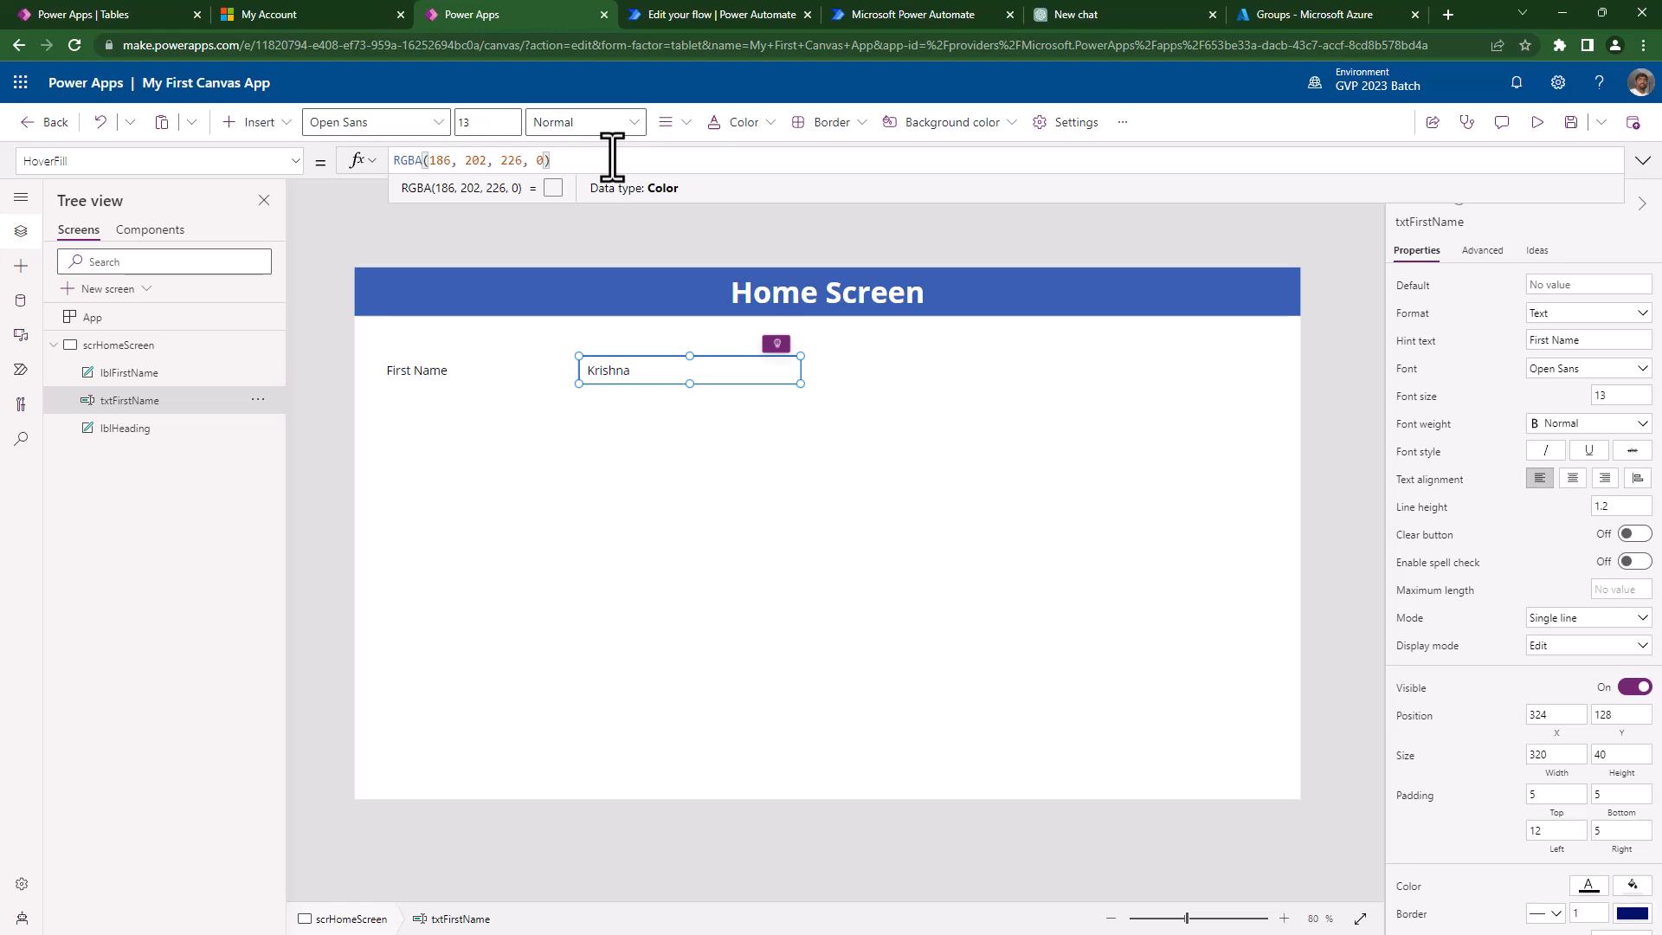
{"action": "key", "text": "BackSpace"}
{"action": "type", "text": "1"}
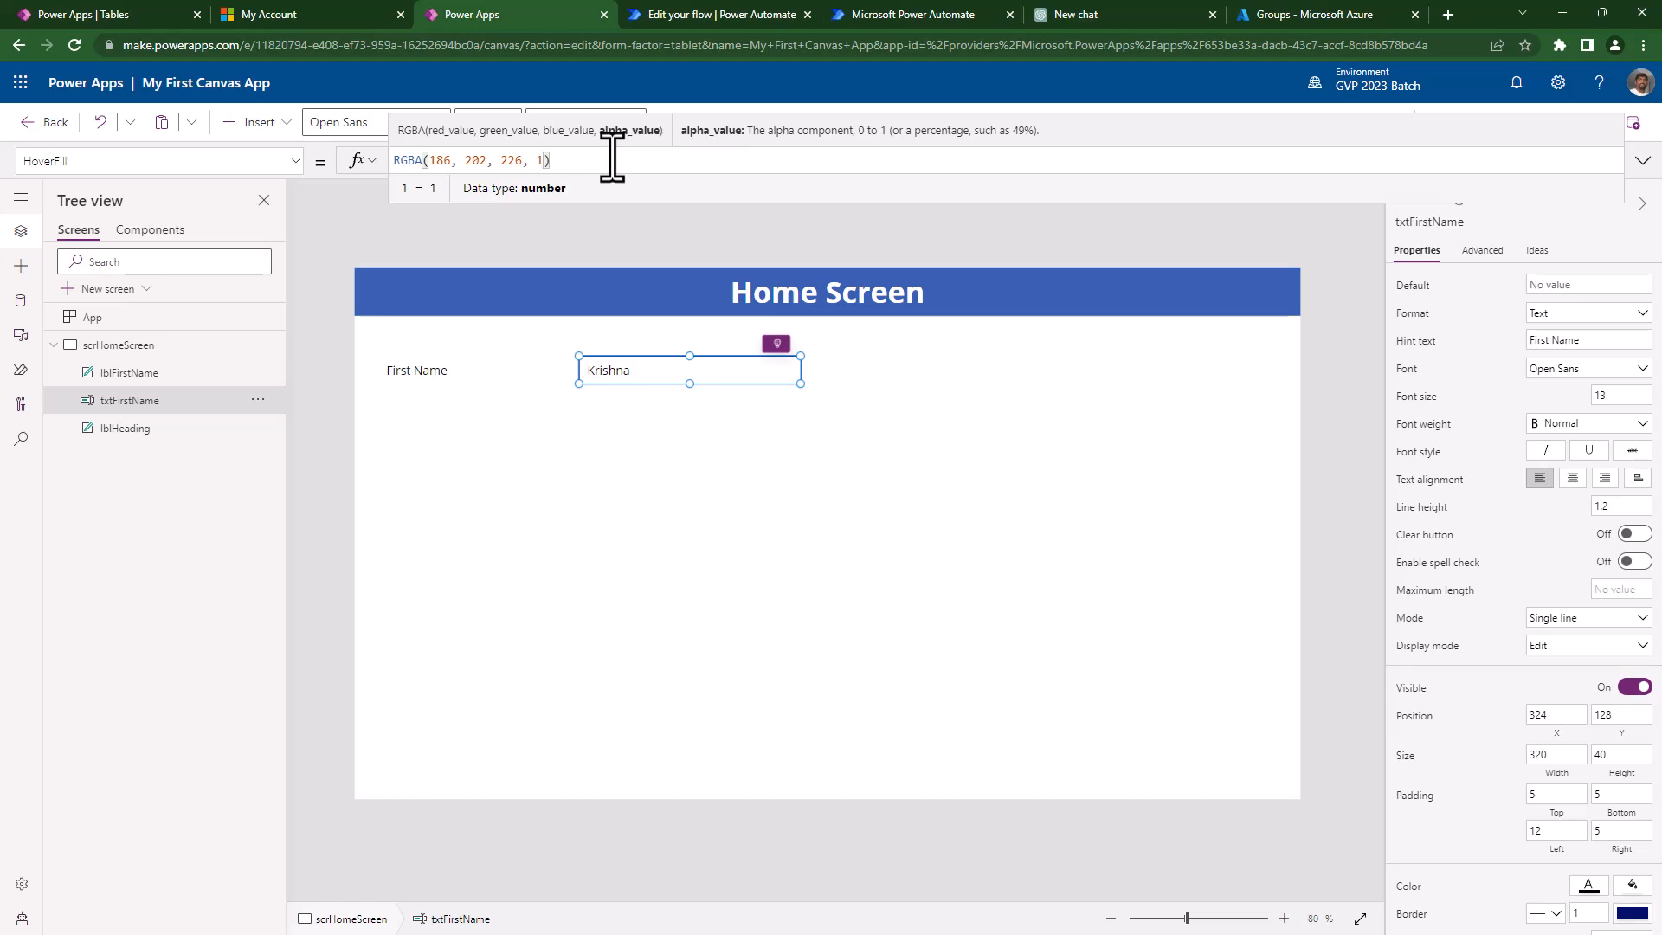
{"action": "key", "text": "Left"}
{"action": "key", "text": "Left"}
{"action": "key", "text": "Left"}
{"action": "key", "text": "shift+Left"}
{"action": "key", "text": "shift+Left"}
{"action": "key", "text": "shift+Left"}
{"action": "key", "text": "shift+Left"}
{"action": "key", "text": "shift+Left"}
{"action": "key", "text": "shift+Left"}
{"action": "key", "text": "shift+Left"}
{"action": "key", "text": "shift+Left"}
{"action": "key", "text": "shift+Left"}
{"action": "key", "text": "shift+Left"}
{"action": "key", "text": "shift+Left"}
{"action": "key", "text": "shift+Left"}
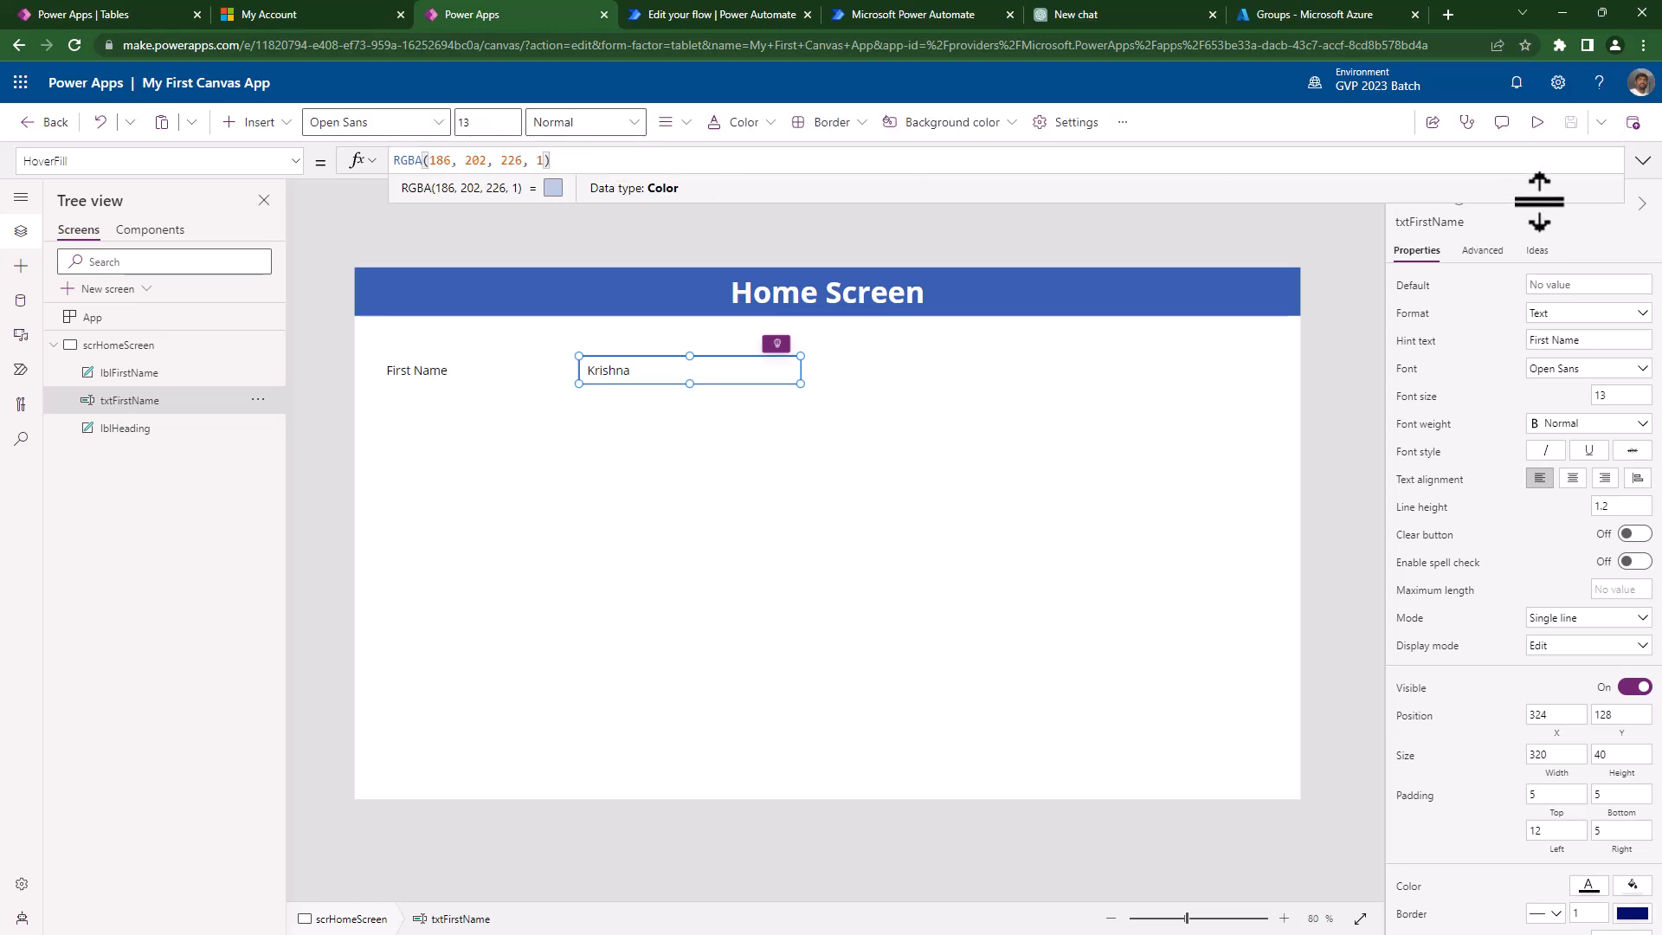
{"action": "left_click", "coordinate": [1527, 130]}
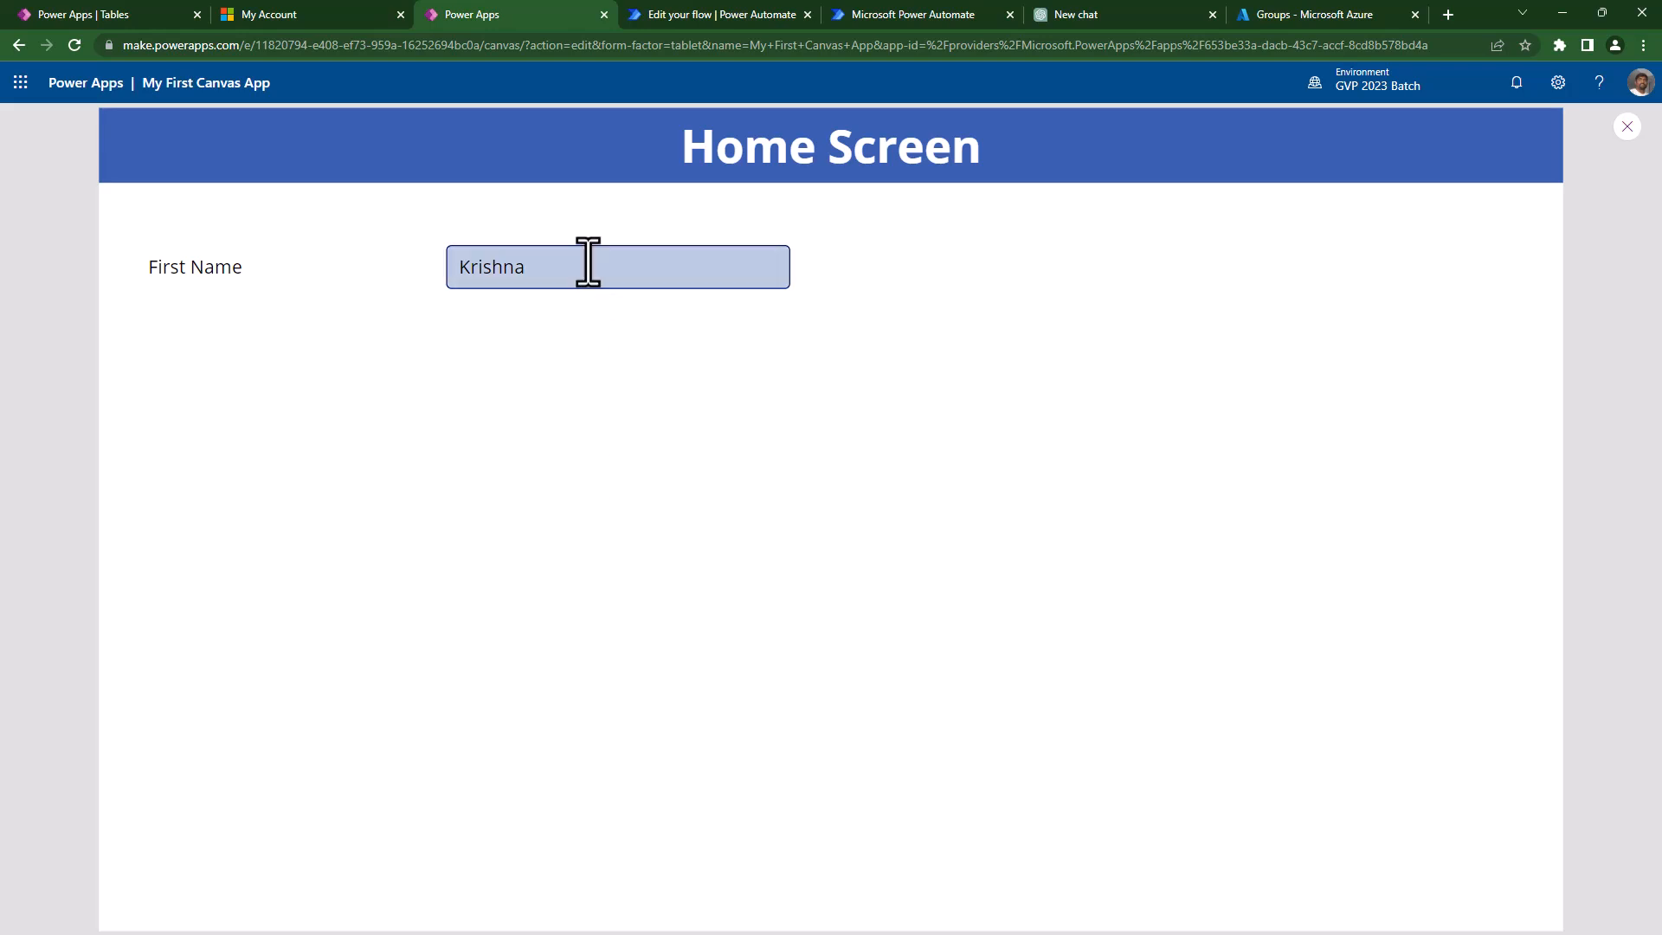
- Reset the First Name box's HoverFill alpha to 0, giving RGBA(186, 202, 226, 0)
{"action": "key", "text": "Escape"}
{"action": "left_click", "coordinate": [658, 373]}
{"action": "double_click", "coordinate": [540, 160]}
{"action": "type", "text": "0"}
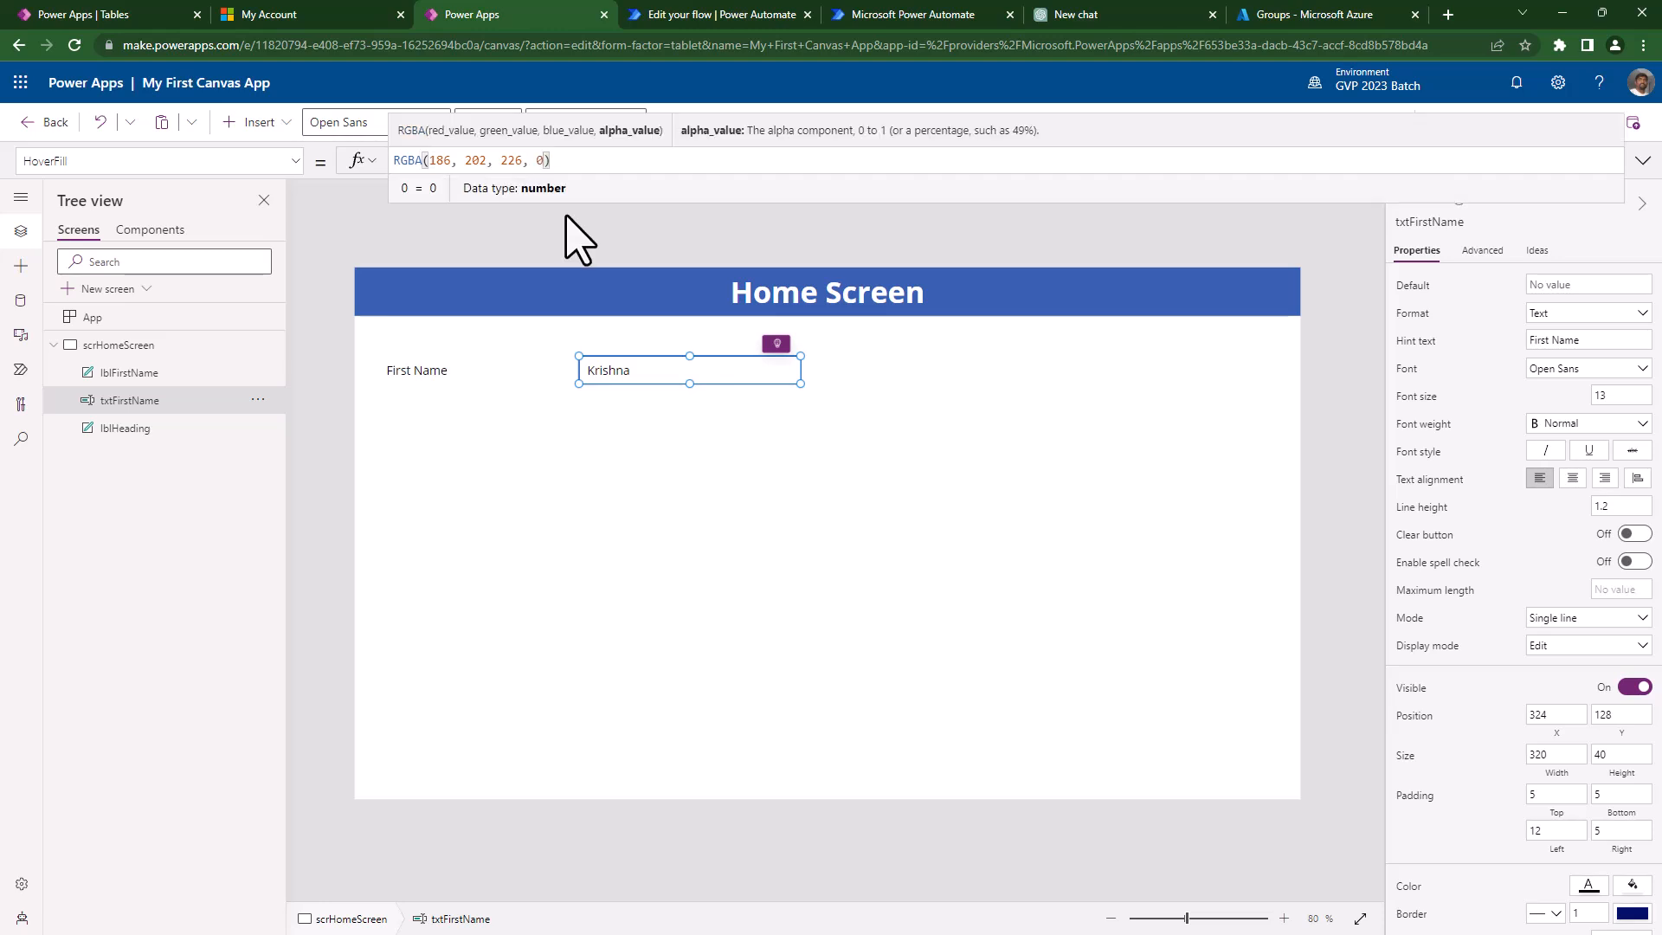
{"action": "left_click", "coordinate": [673, 617]}
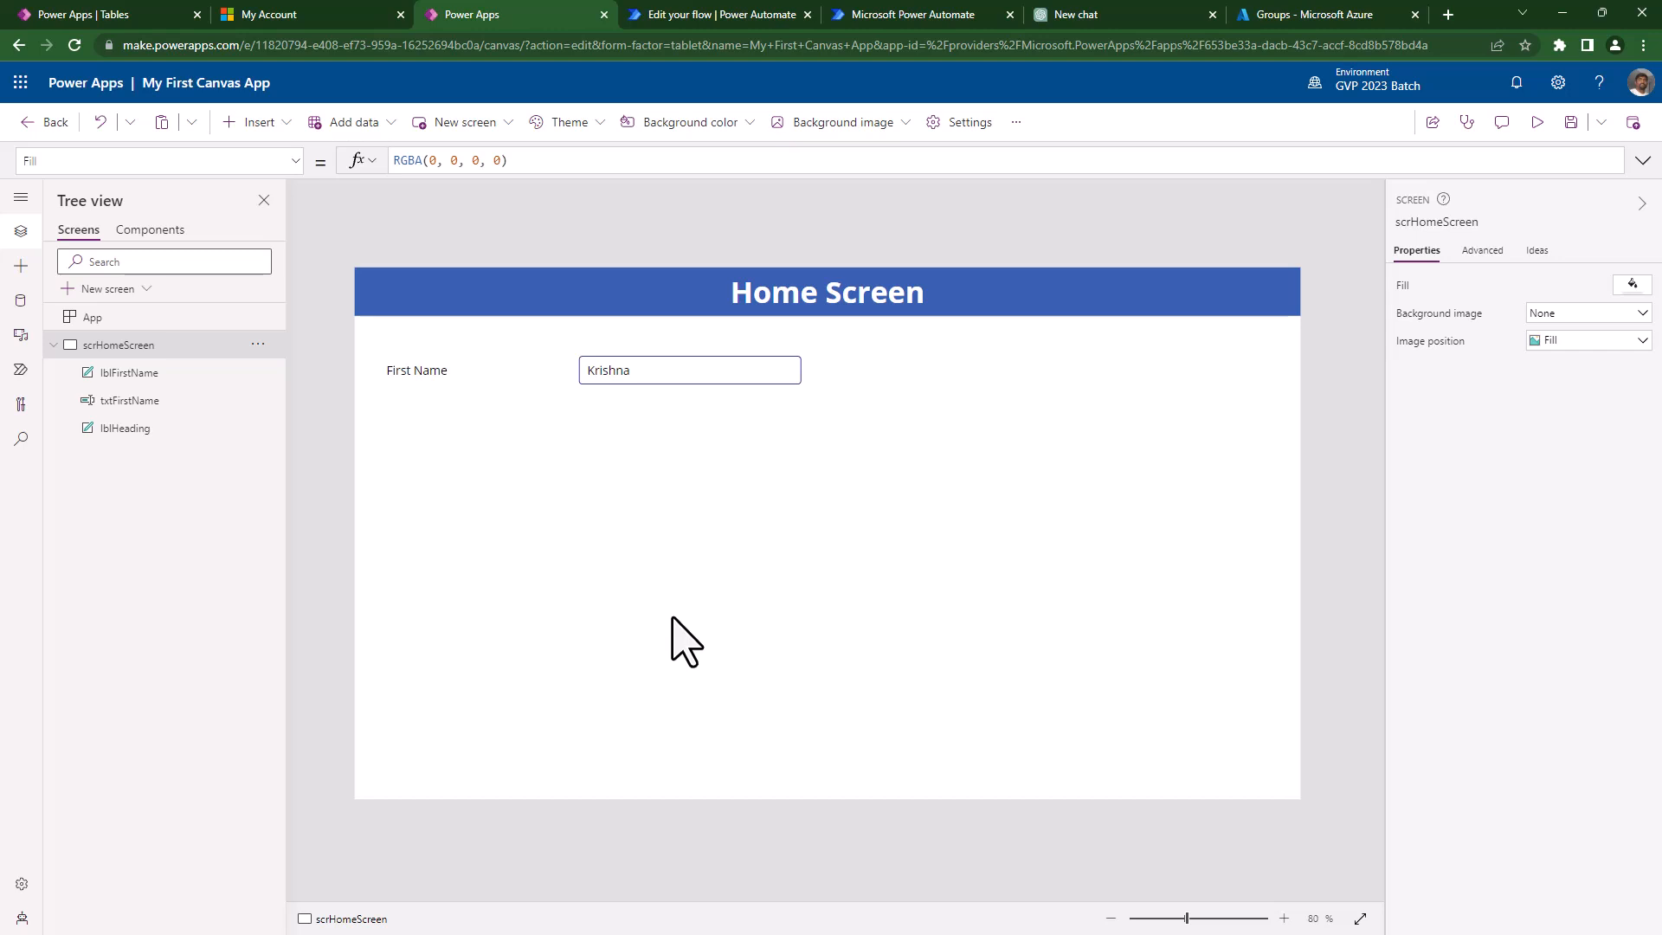
{"action": "left_click", "coordinate": [638, 377]}
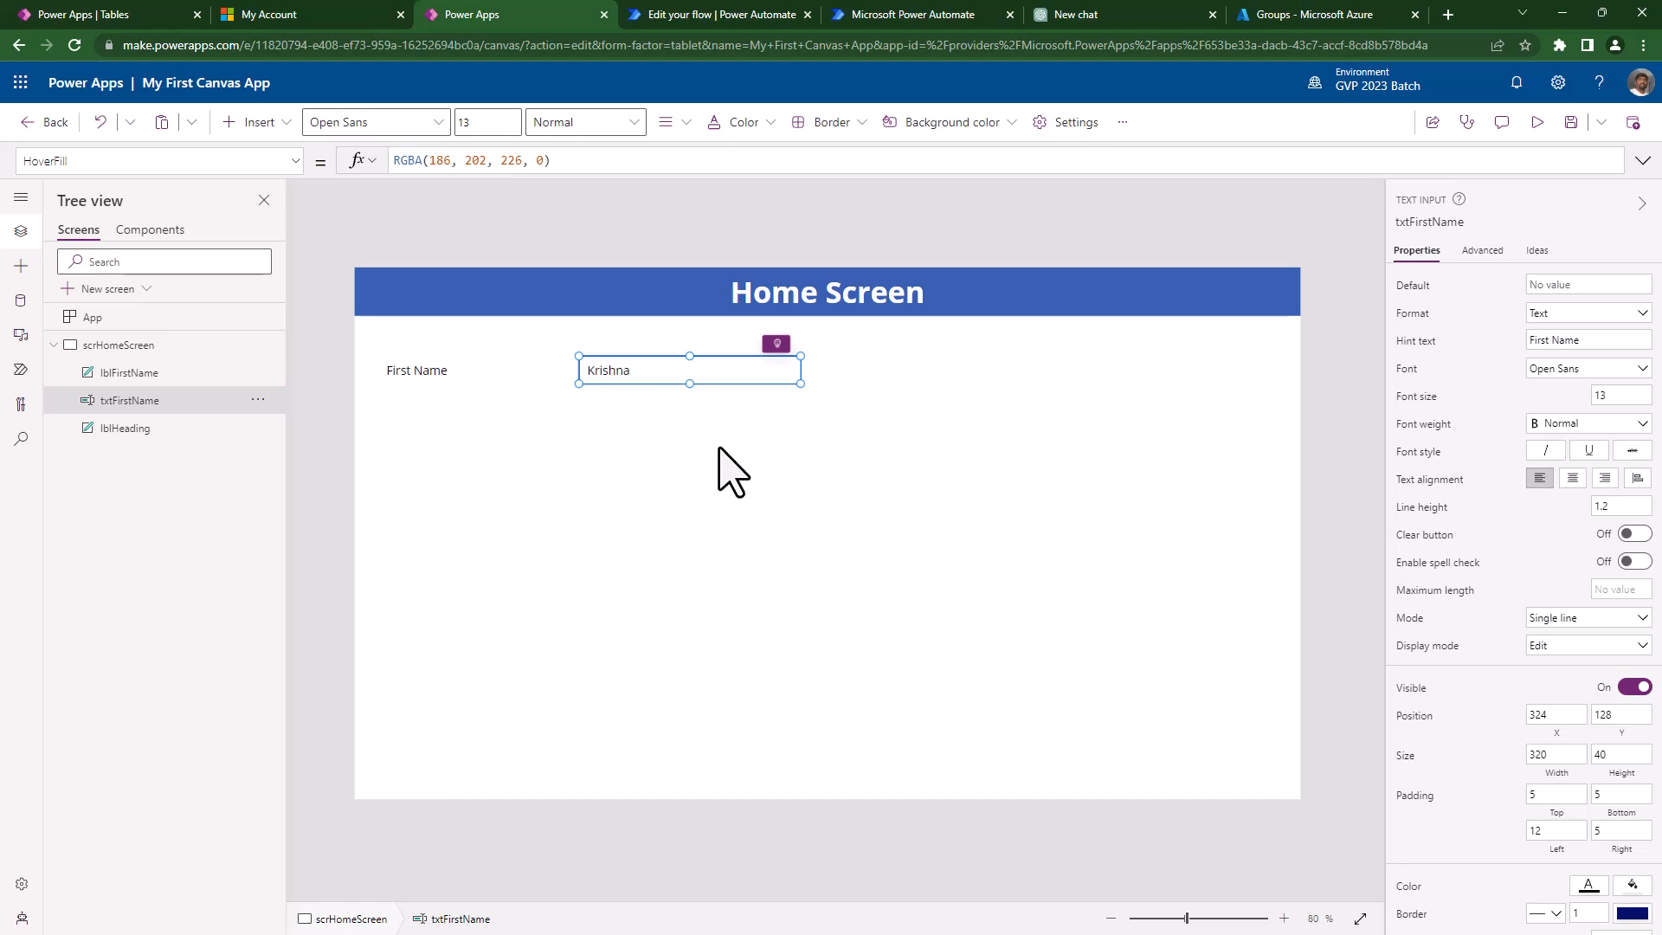
- Insert a new text input below the First Name box, removing an accidentally added label
{"action": "left_click", "coordinate": [594, 508]}
{"action": "left_click", "coordinate": [252, 122]}
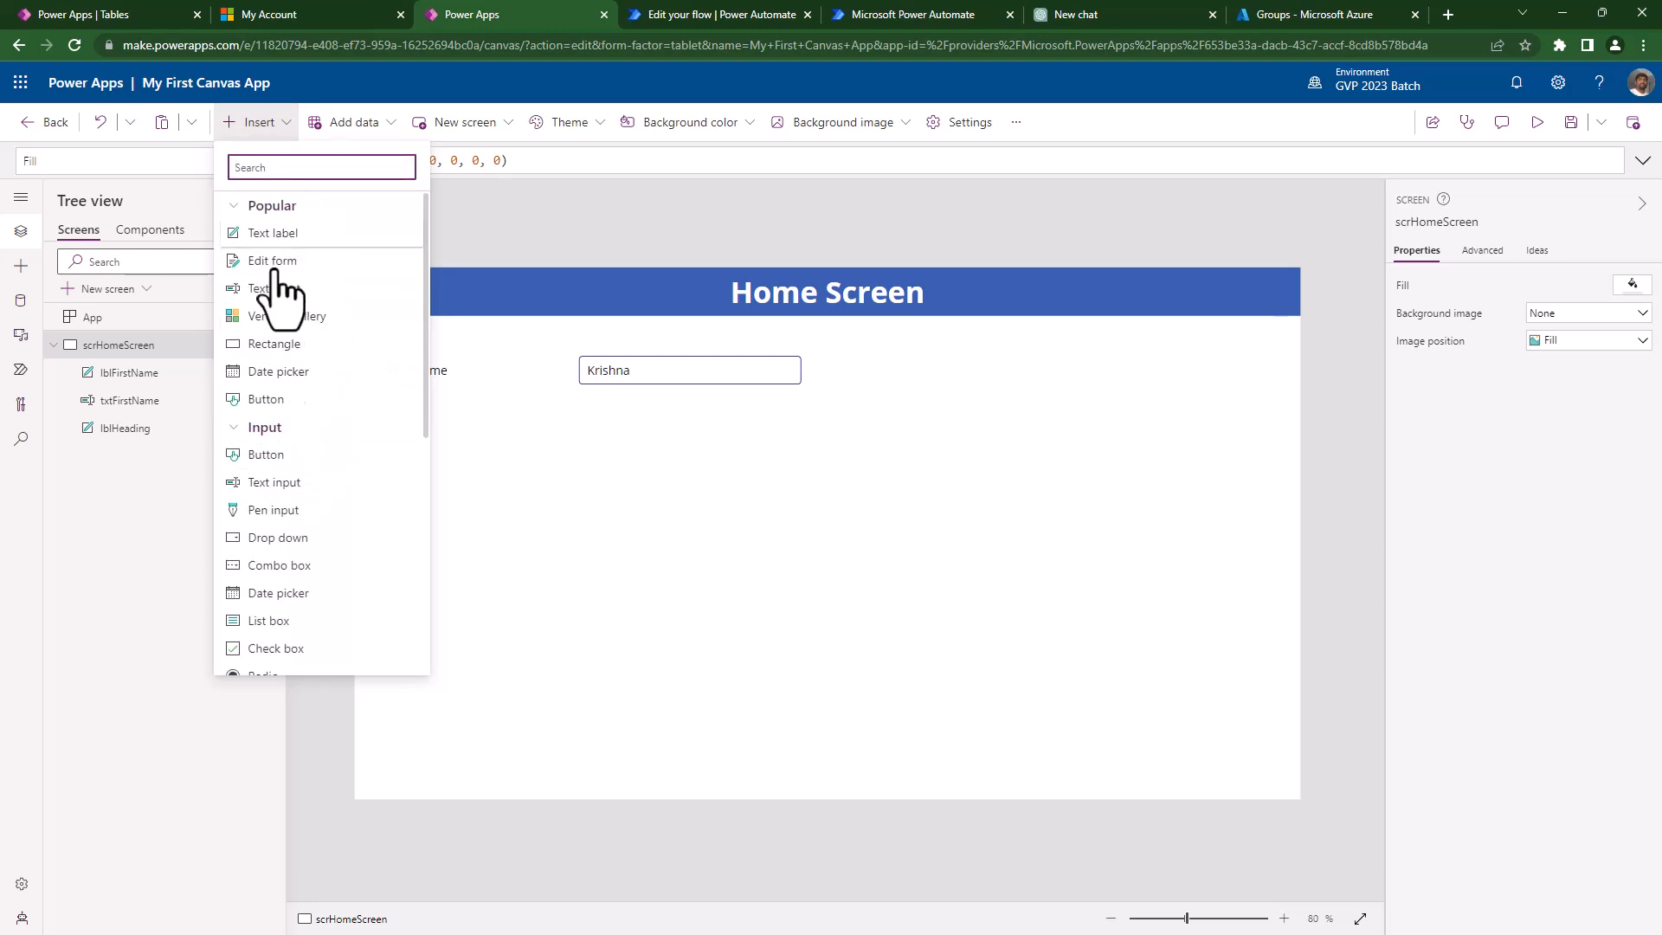
{"action": "left_click", "coordinate": [762, 370]}
{"action": "left_click", "coordinate": [429, 346]}
{"action": "left_click", "coordinate": [253, 122]}
{"action": "left_click", "coordinate": [259, 240]}
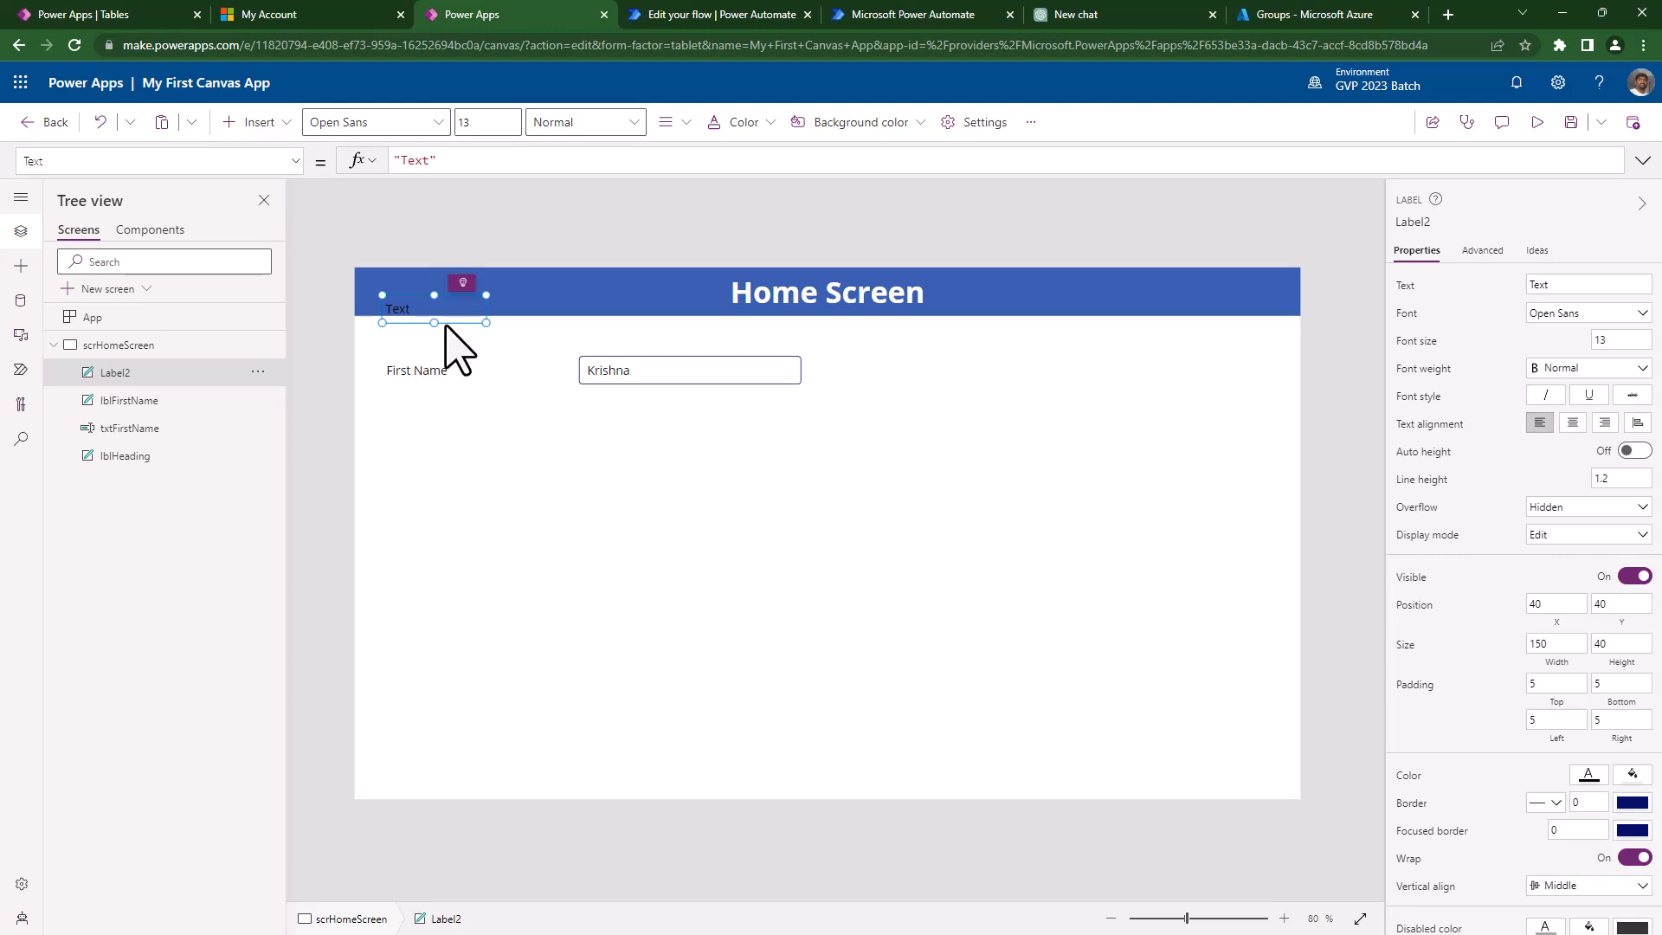
{"action": "key", "text": "Delete"}
{"action": "left_click", "coordinate": [257, 122]}
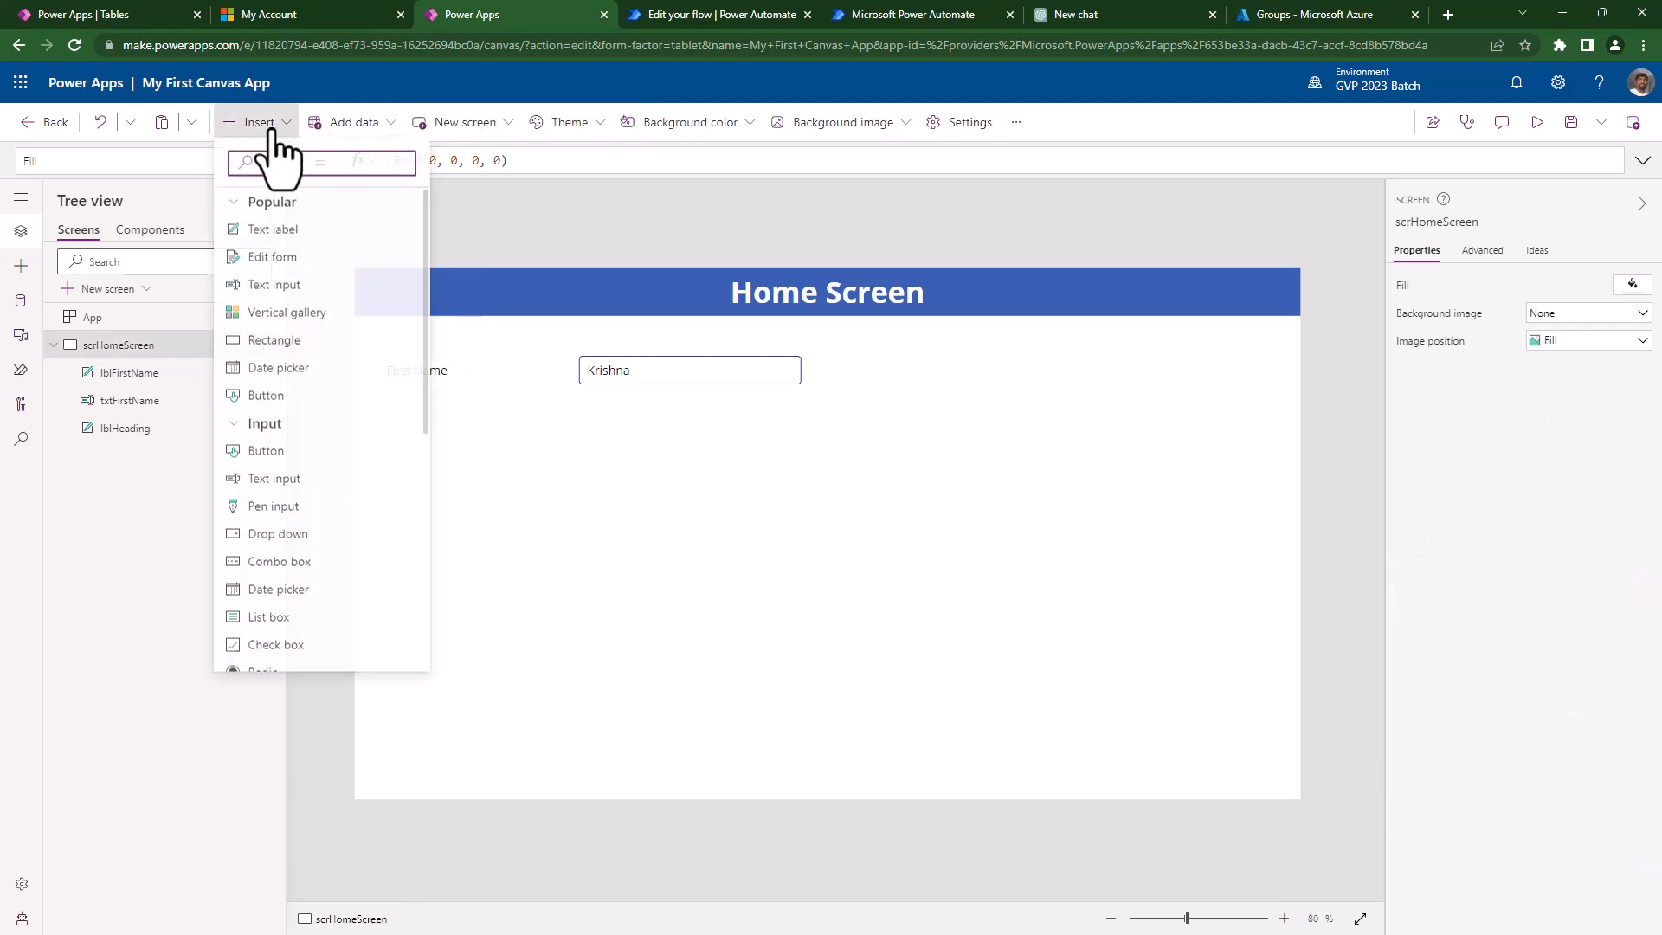
{"action": "left_click", "coordinate": [264, 289]}
{"action": "left_click_drag", "start_coordinate": [464, 309], "coordinate": [689, 489]}
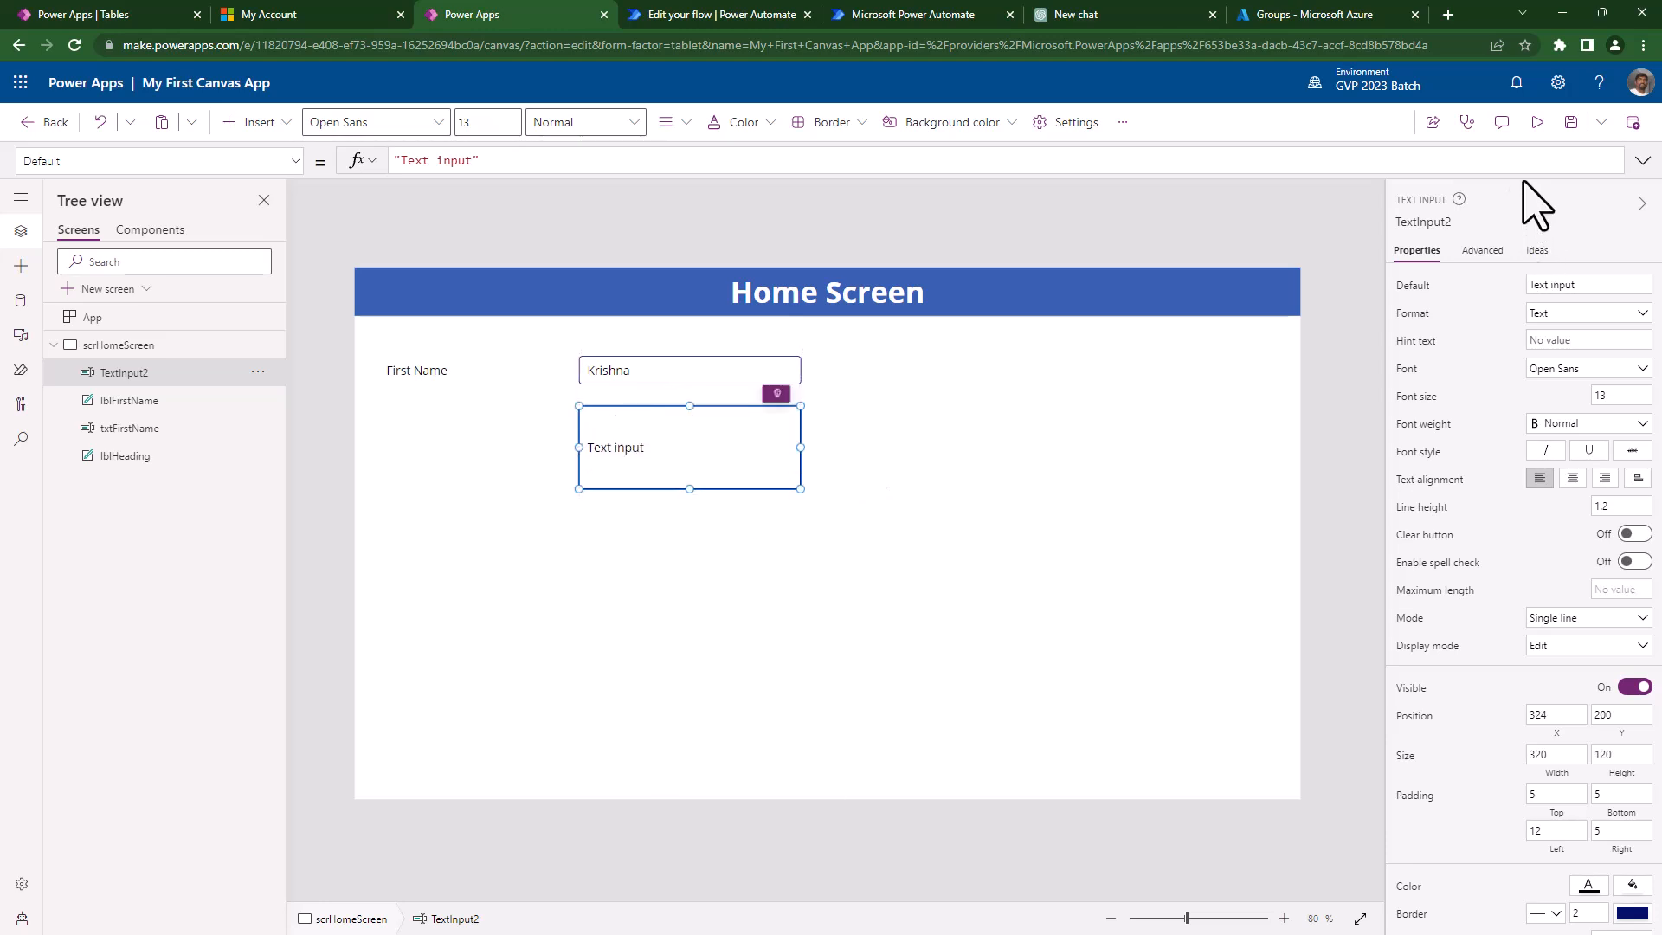
- Preview the app and replace the new box's default text with test text
{"action": "left_click", "coordinate": [1538, 122]}
{"action": "left_click", "coordinate": [617, 407]}
{"action": "type", "text": "g"}
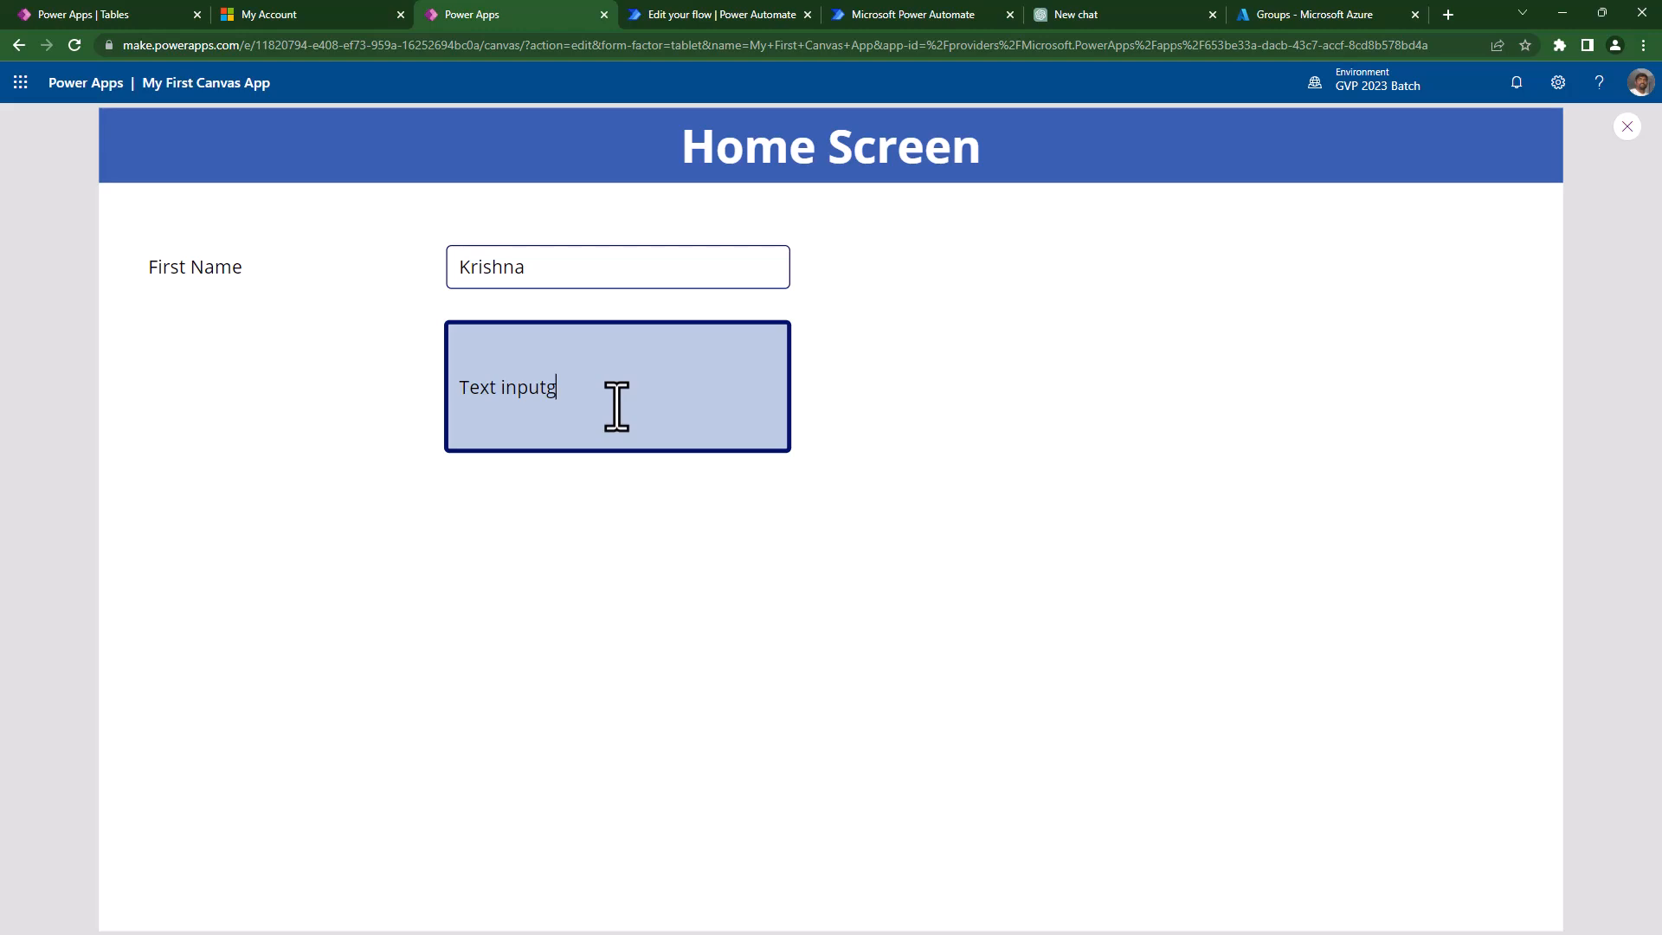
{"action": "key", "text": "ctrl+a"}
{"action": "key", "text": "BackSpace"}
{"action": "type", "text": "hskhgfkjdhgl ksgsdjgfhkjgfds''"}
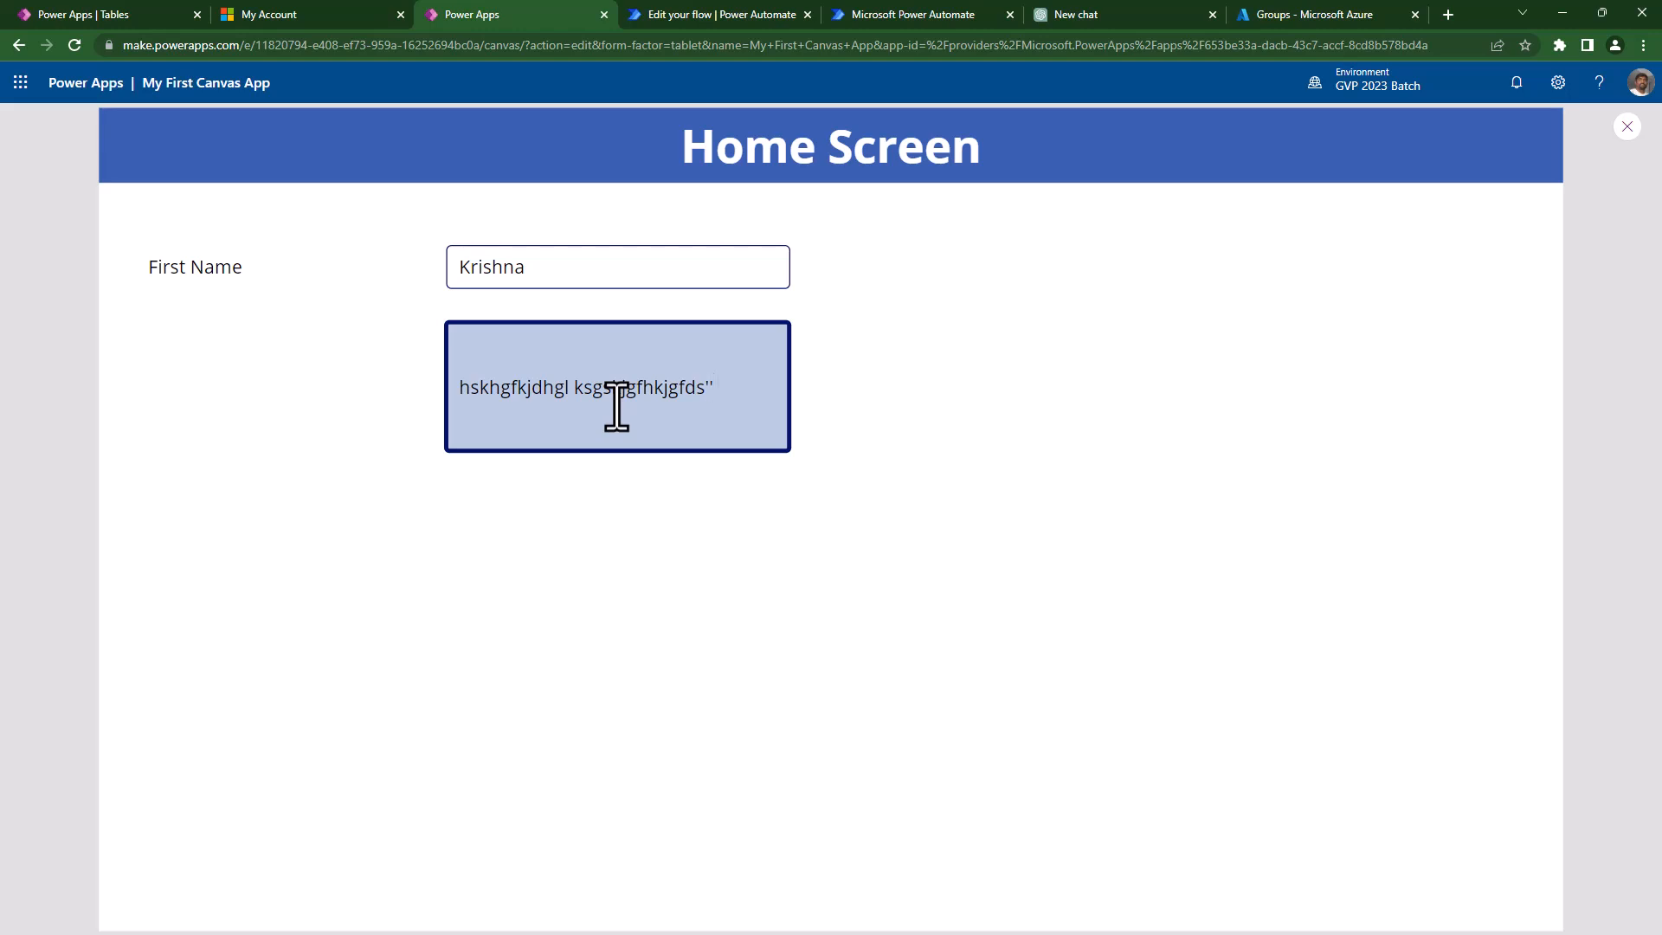
{"action": "key", "text": "Escape"}
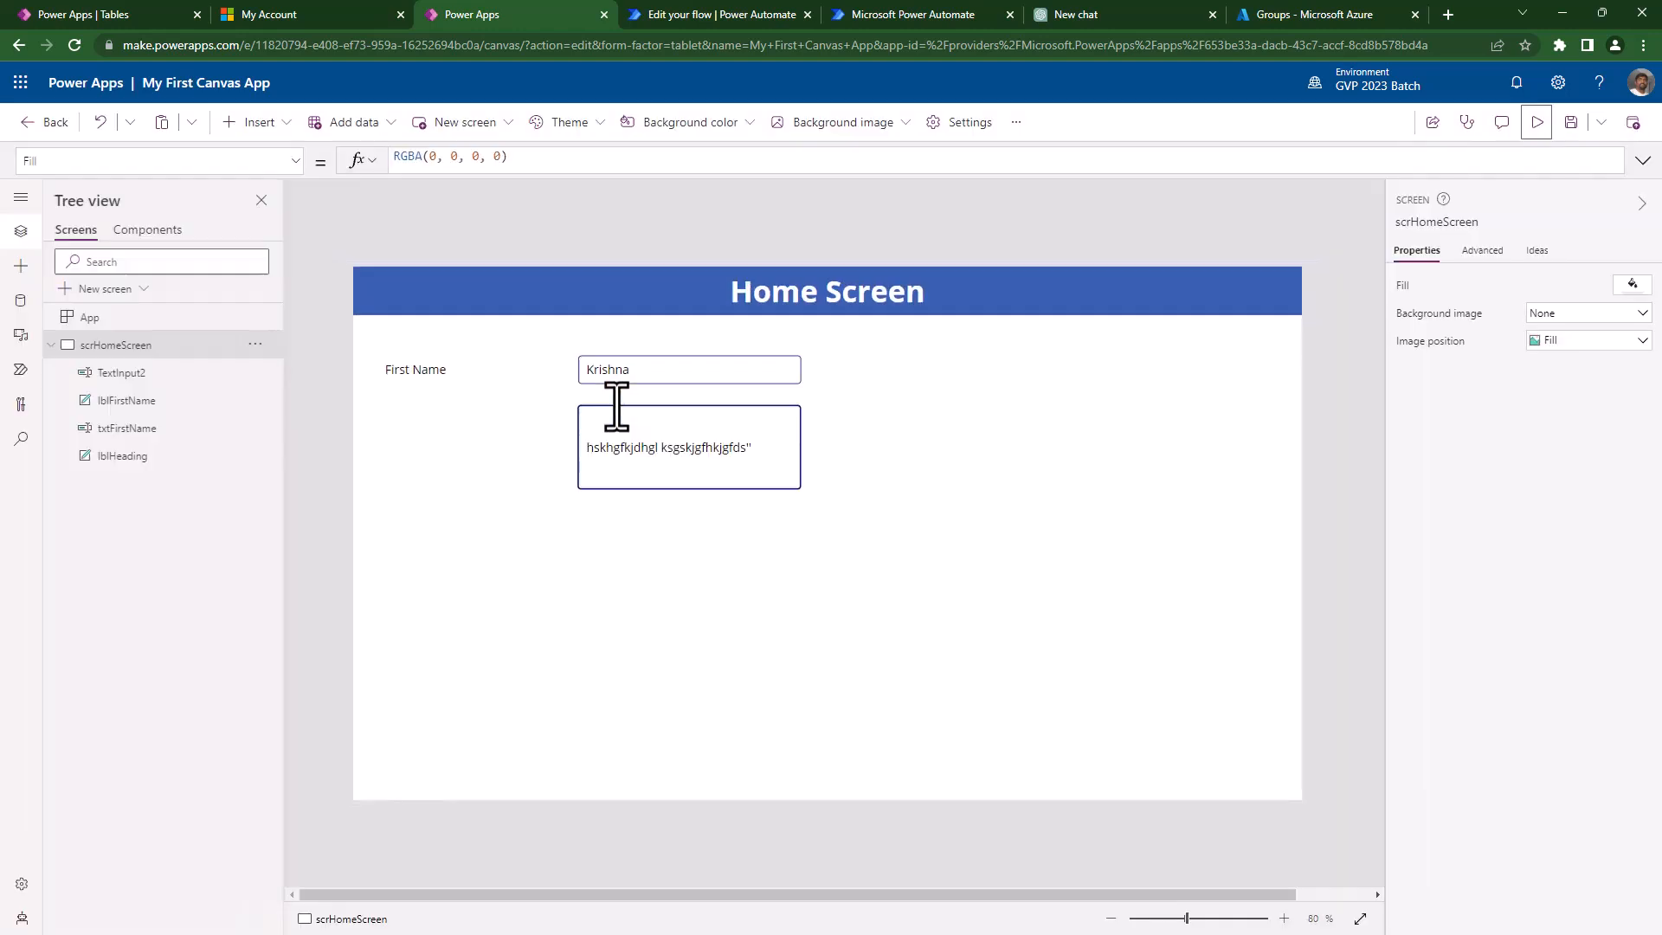
- Set TextInput2's Mode to Multiline in the Properties pane
{"action": "left_click", "coordinate": [779, 475]}
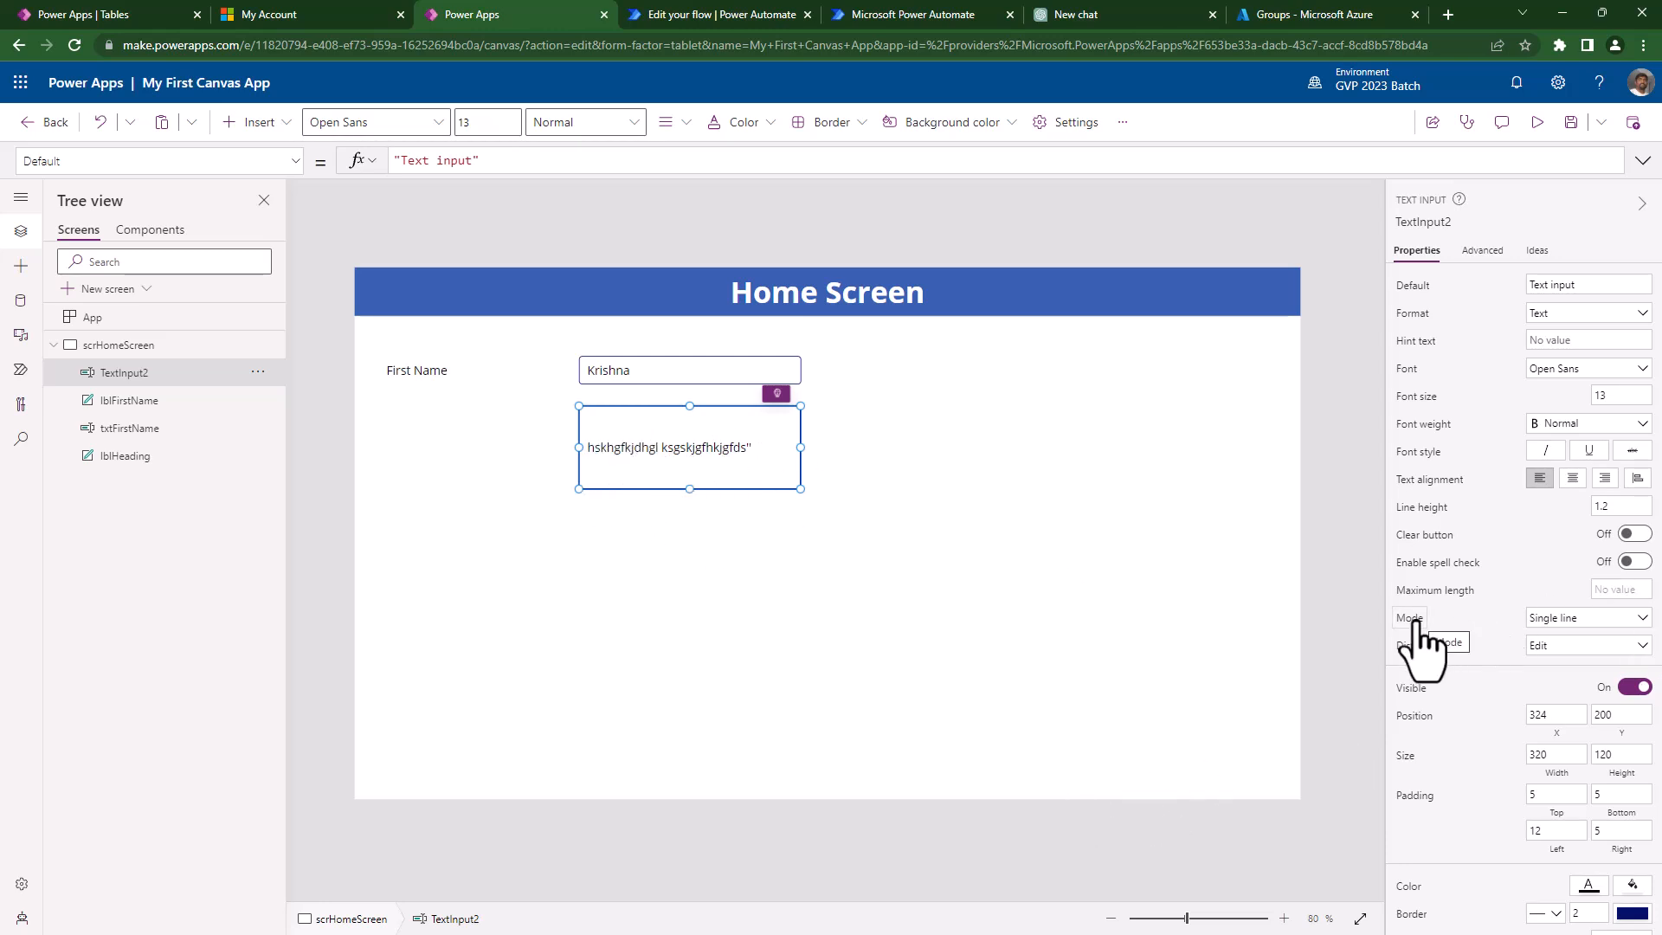
{"action": "left_click", "coordinate": [1559, 620]}
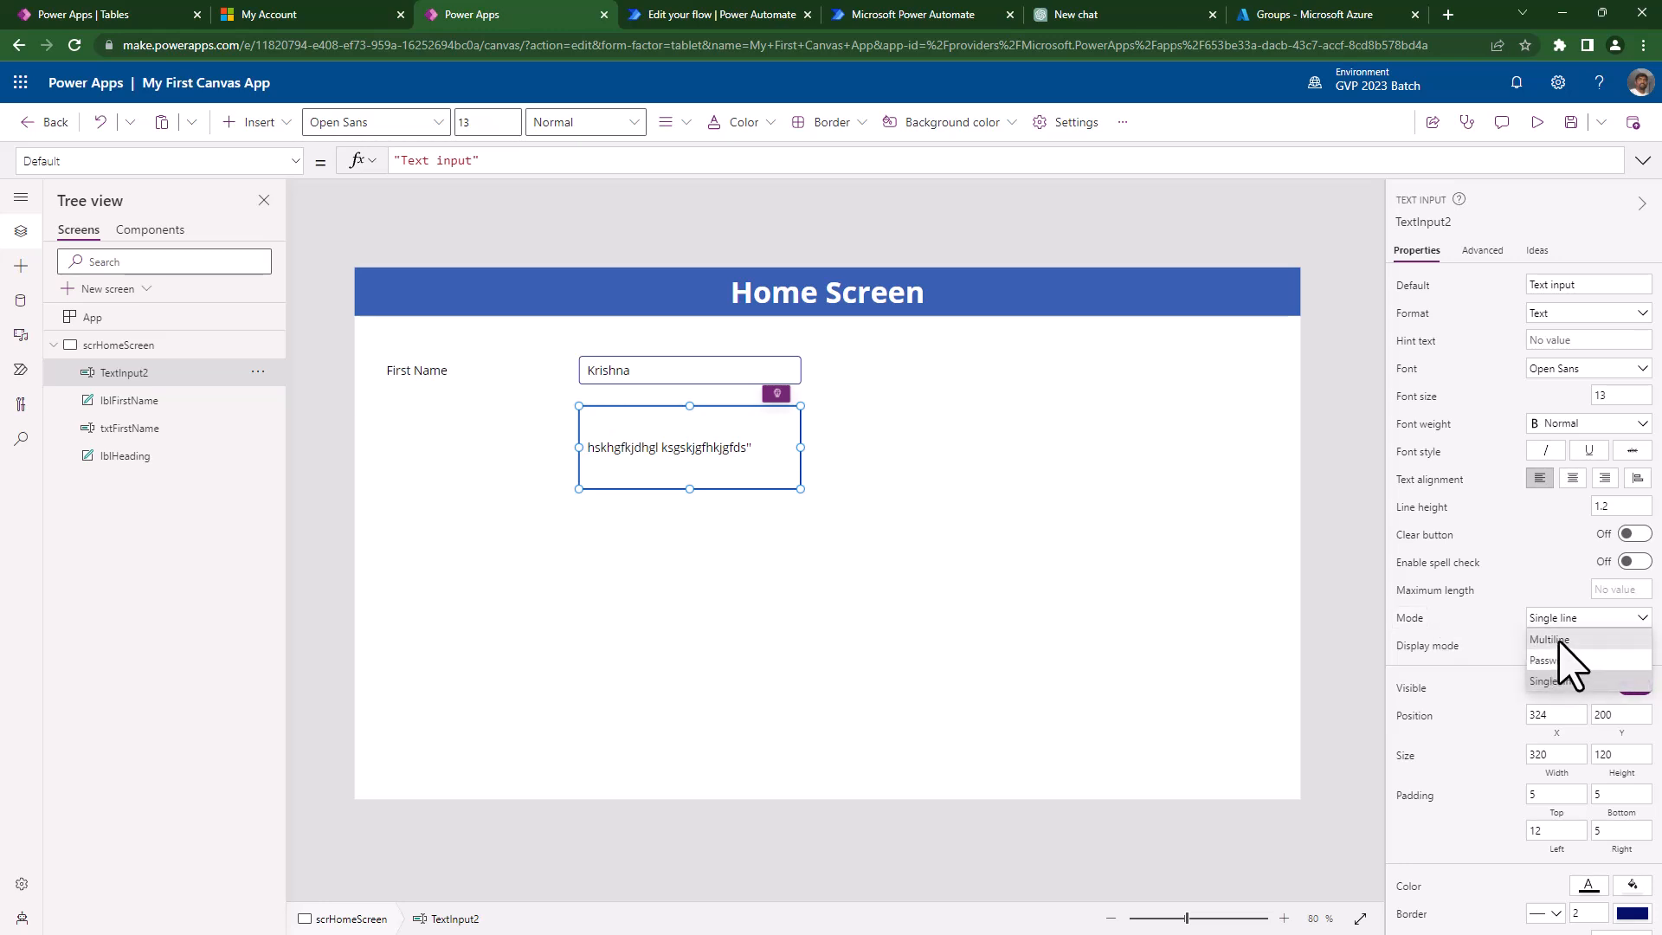
{"action": "left_click", "coordinate": [1559, 640]}
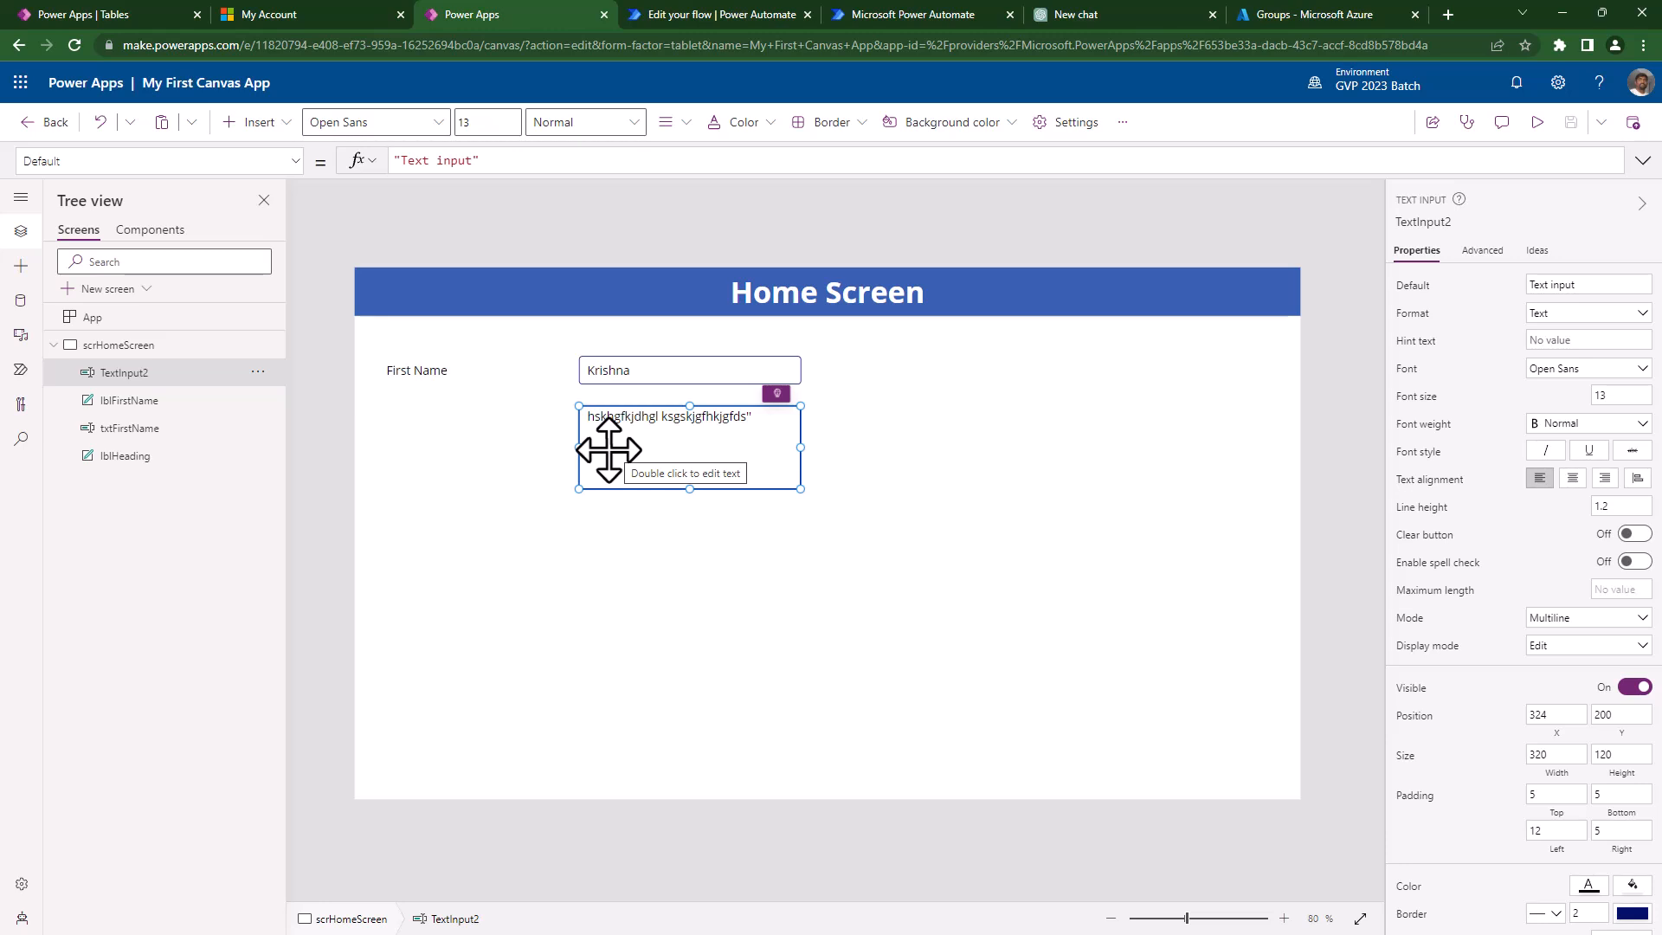
- In preview, enter several lines like 'ffdf f f f f' and 'wssds' into TextInput2, then exit
{"action": "left_click", "coordinate": [1537, 122]}
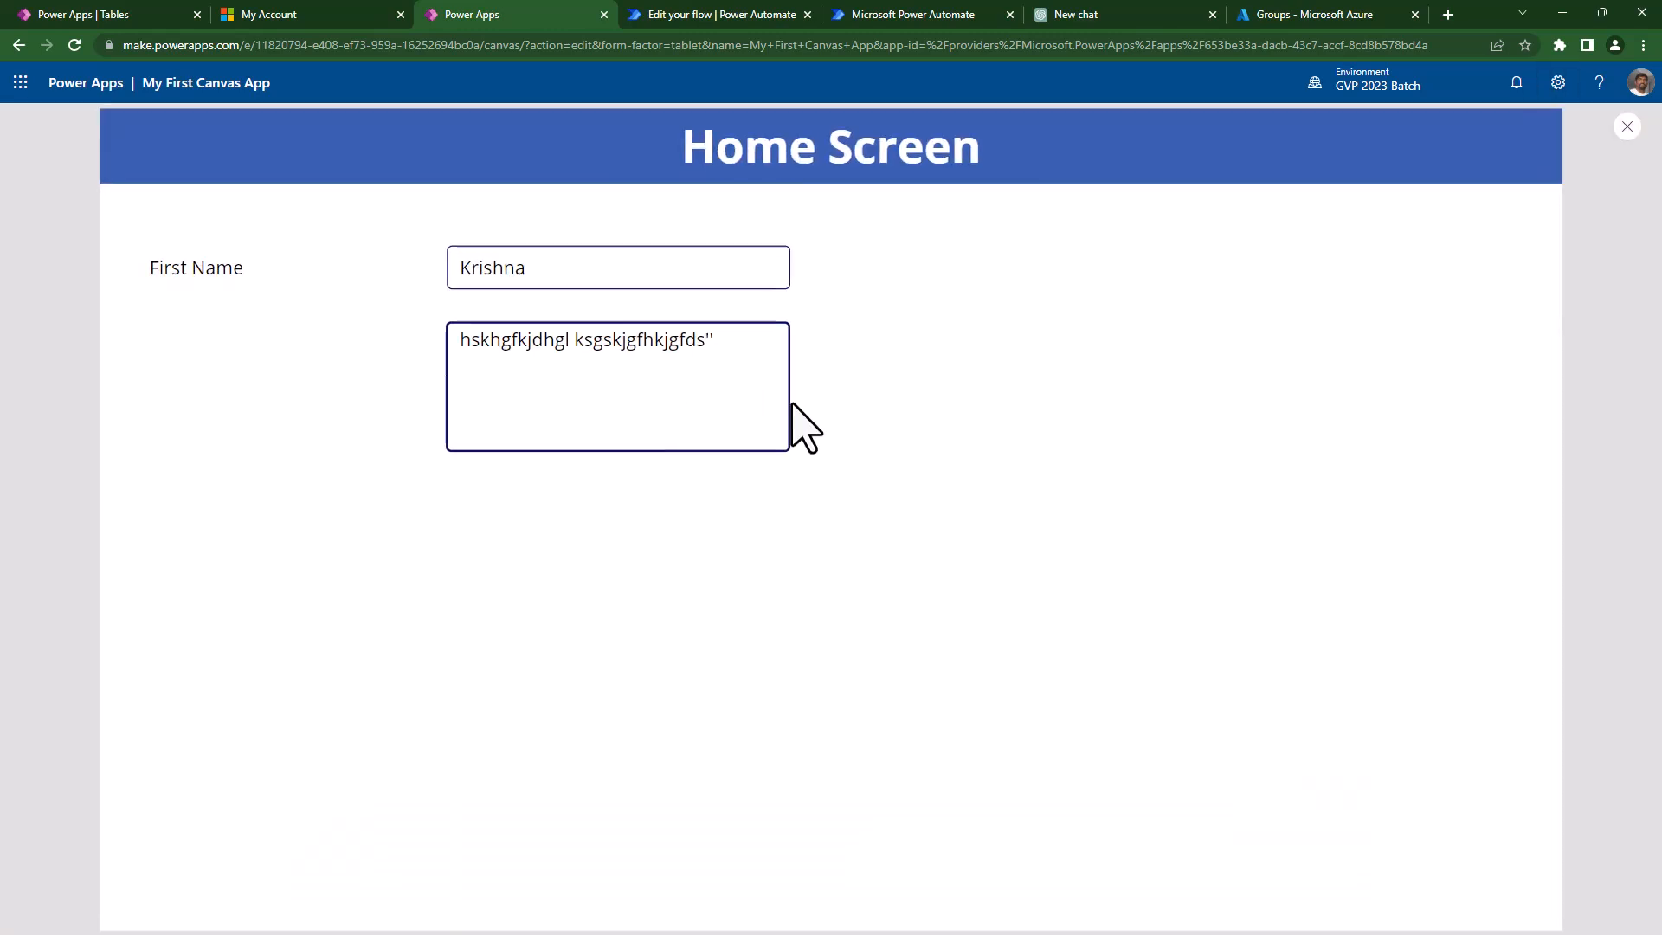
{"action": "left_click", "coordinate": [749, 361]}
{"action": "key", "text": "Return"}
{"action": "type", "text": "ffdf"}
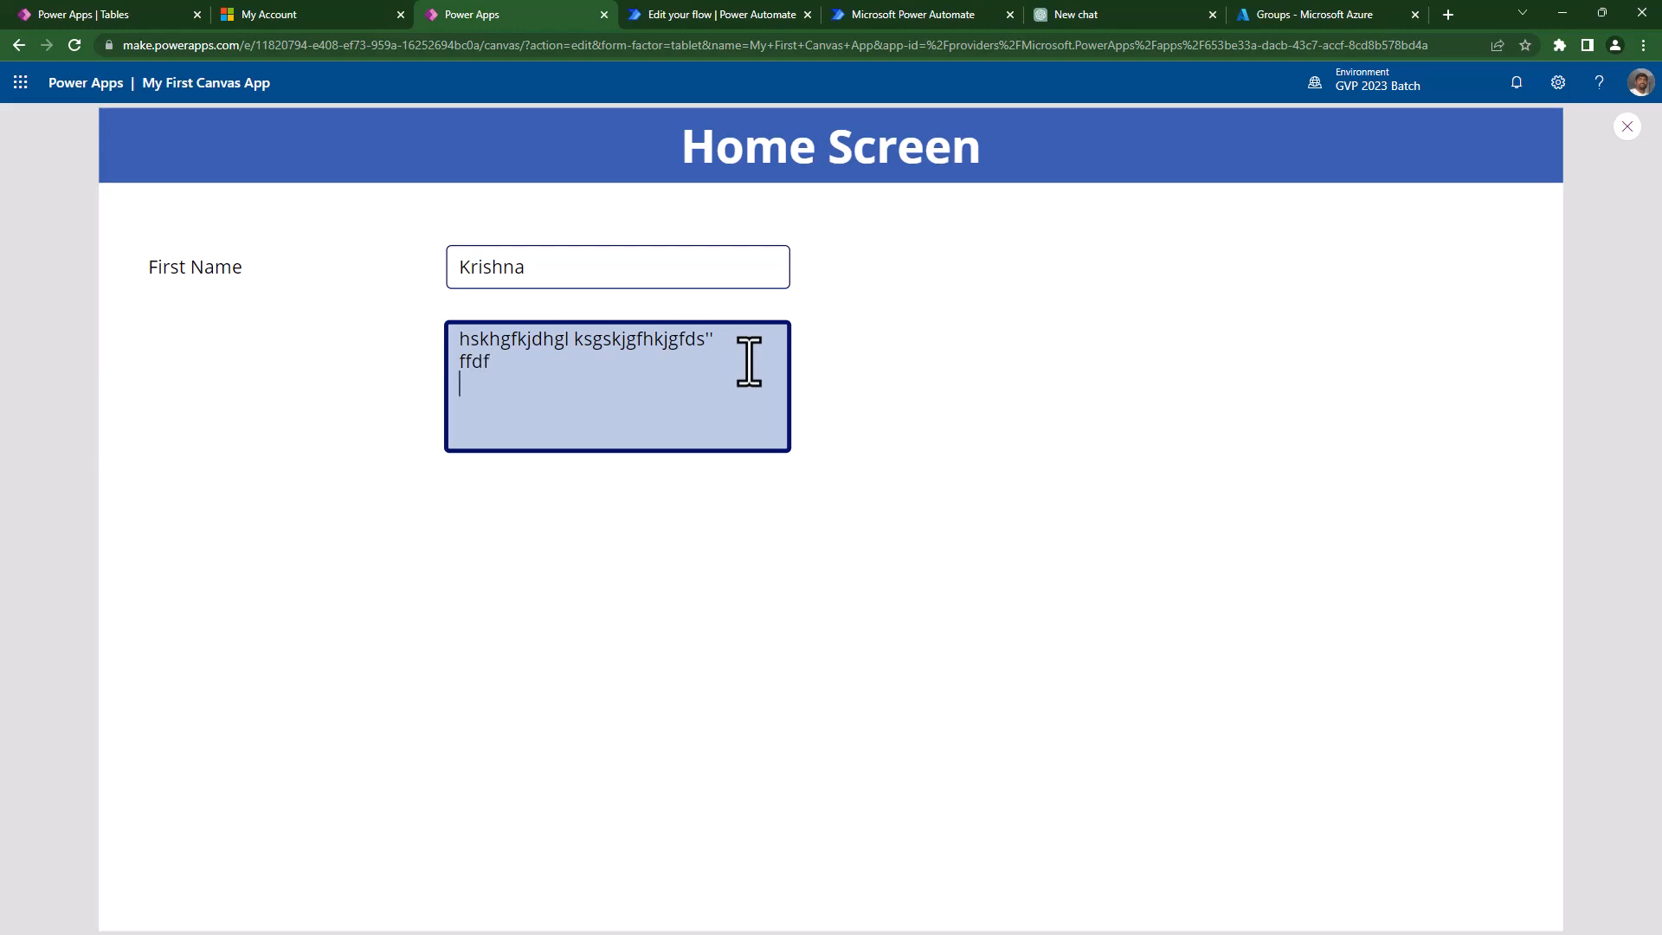
{"action": "type", "text": " f f f f"}
{"action": "key", "text": "Return"}
{"action": "type", "text": "wssds"}
{"action": "key", "text": "Return"}
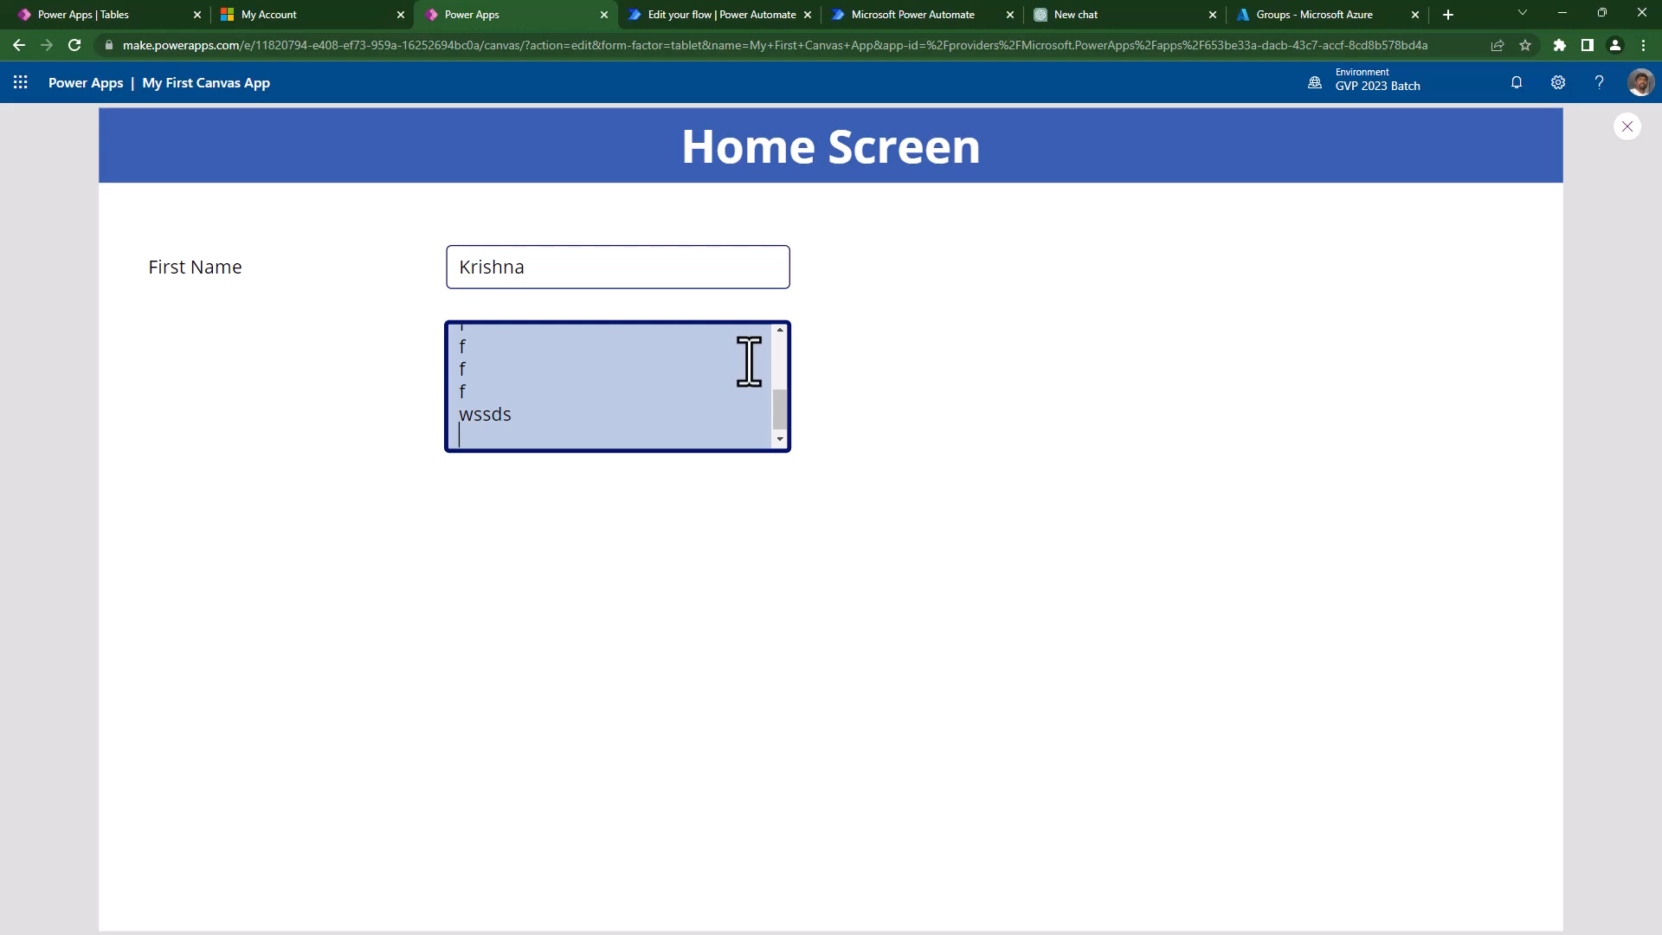
{"action": "key", "text": "Escape"}
- Resize TextInput2 to 843 by 148 and run the app preview
{"action": "left_click", "coordinate": [784, 476]}
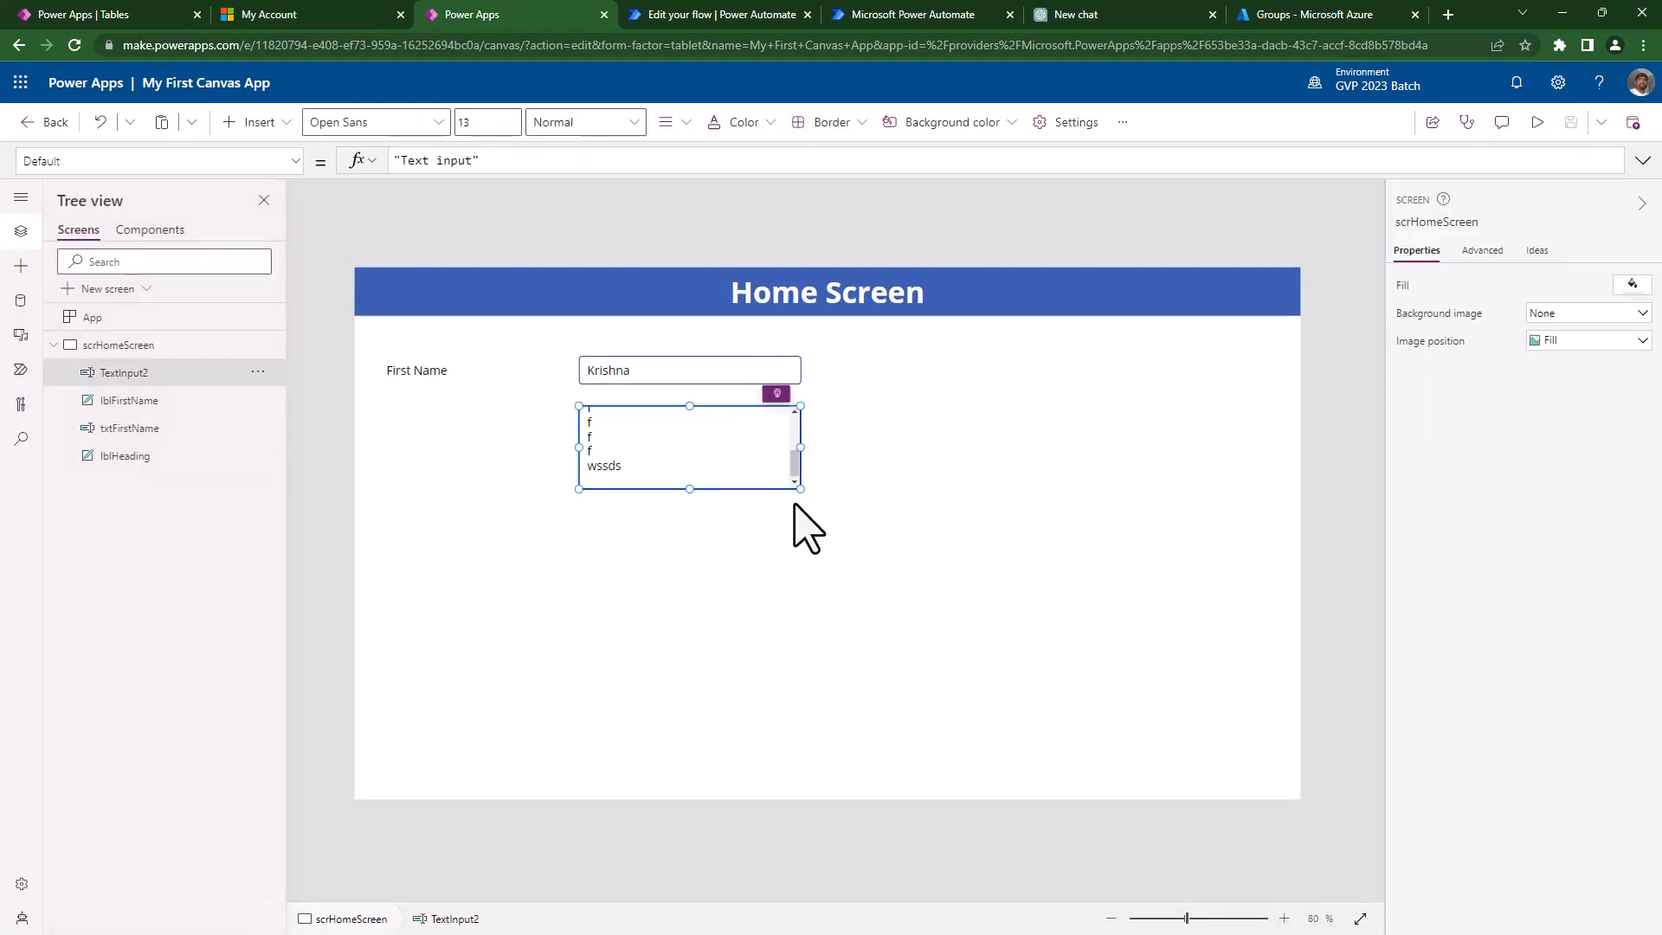
{"action": "left_click_drag", "start_coordinate": [794, 488], "coordinate": [1161, 509]}
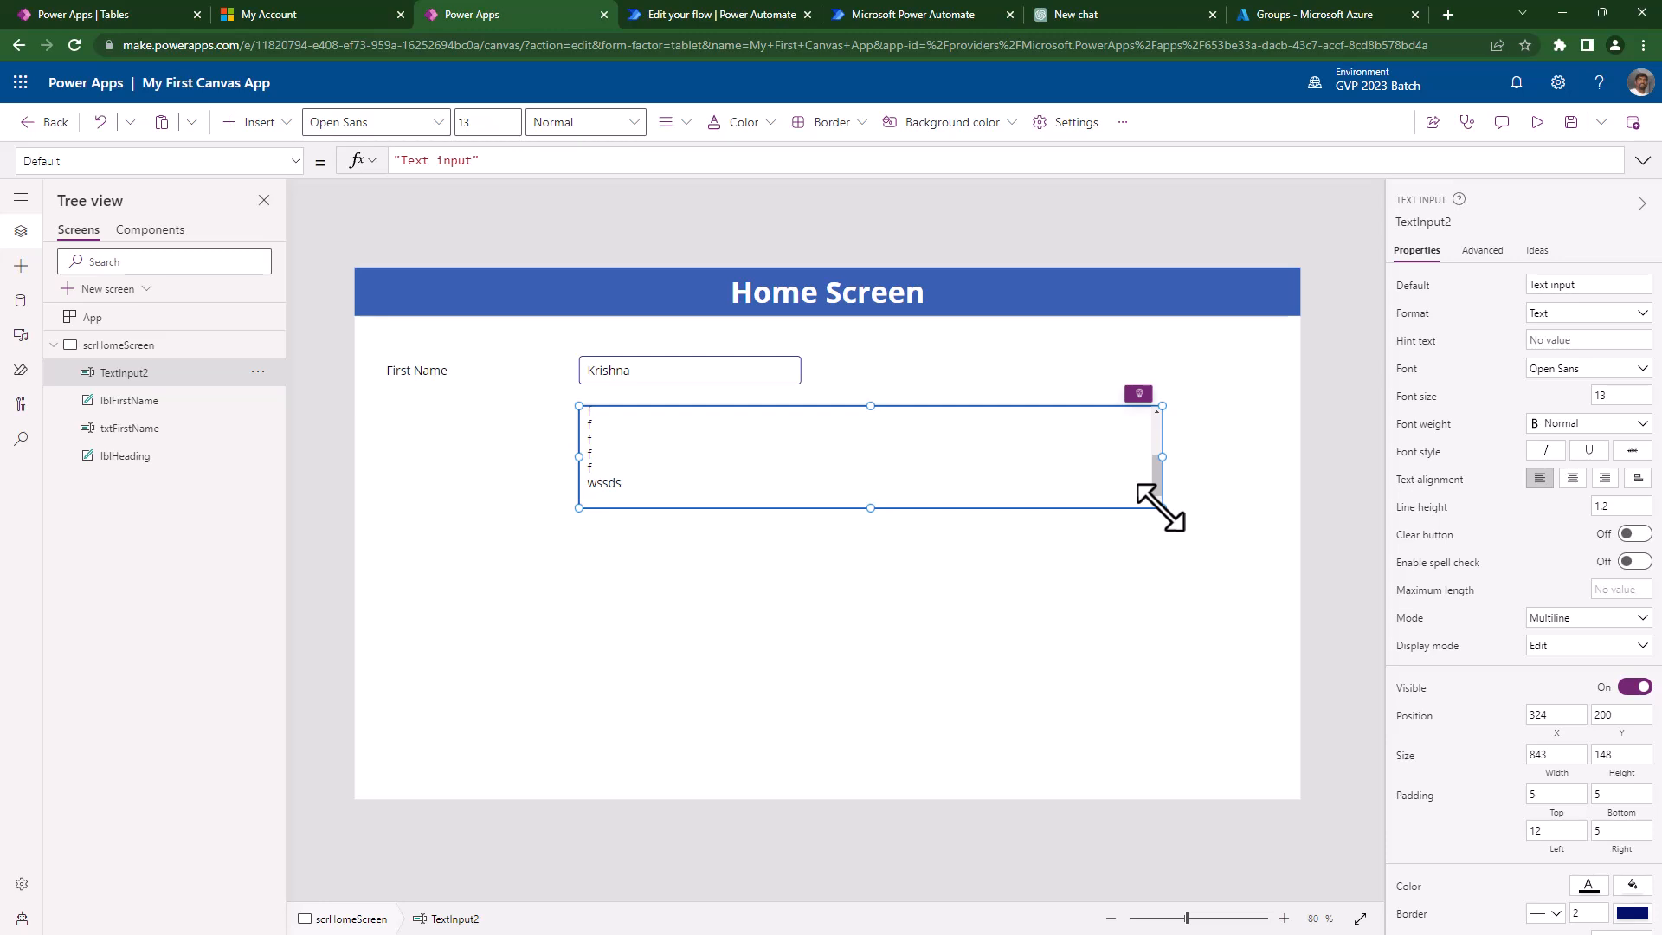
{"action": "left_click", "coordinate": [1540, 124]}
- Clear the box and type the lines '1. fdsfsjlfjsl' and '2. vfksfsjgfdslk'
{"action": "left_click", "coordinate": [741, 380]}
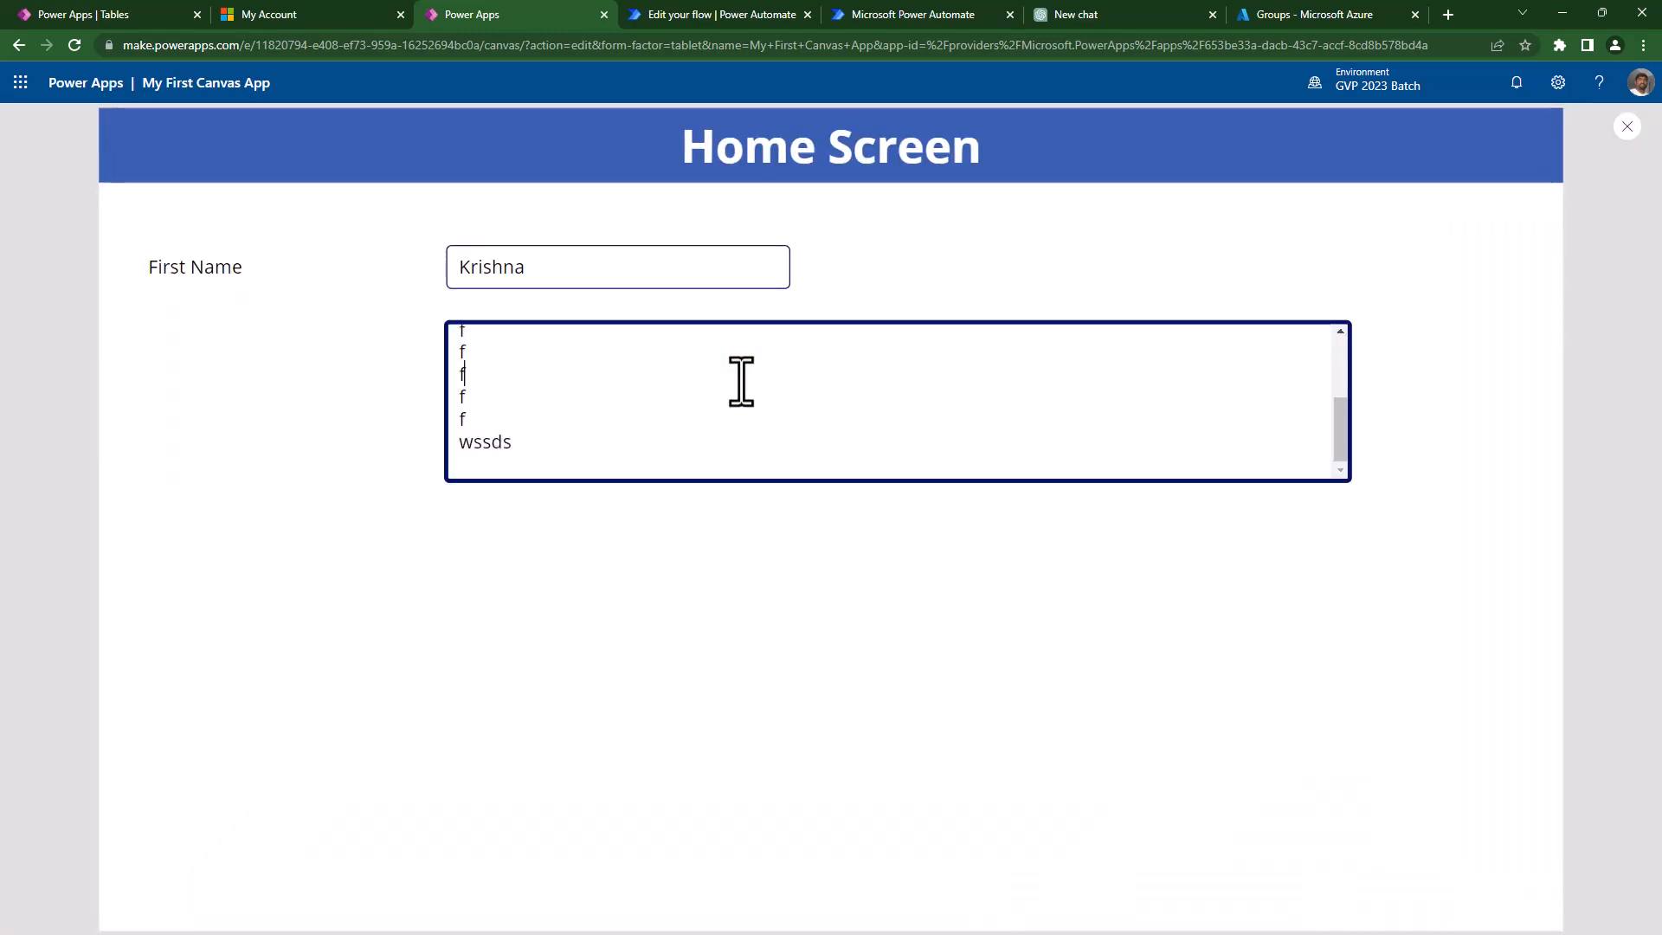
{"action": "key", "text": "ctrl+a"}
{"action": "key", "text": "BackSpace"}
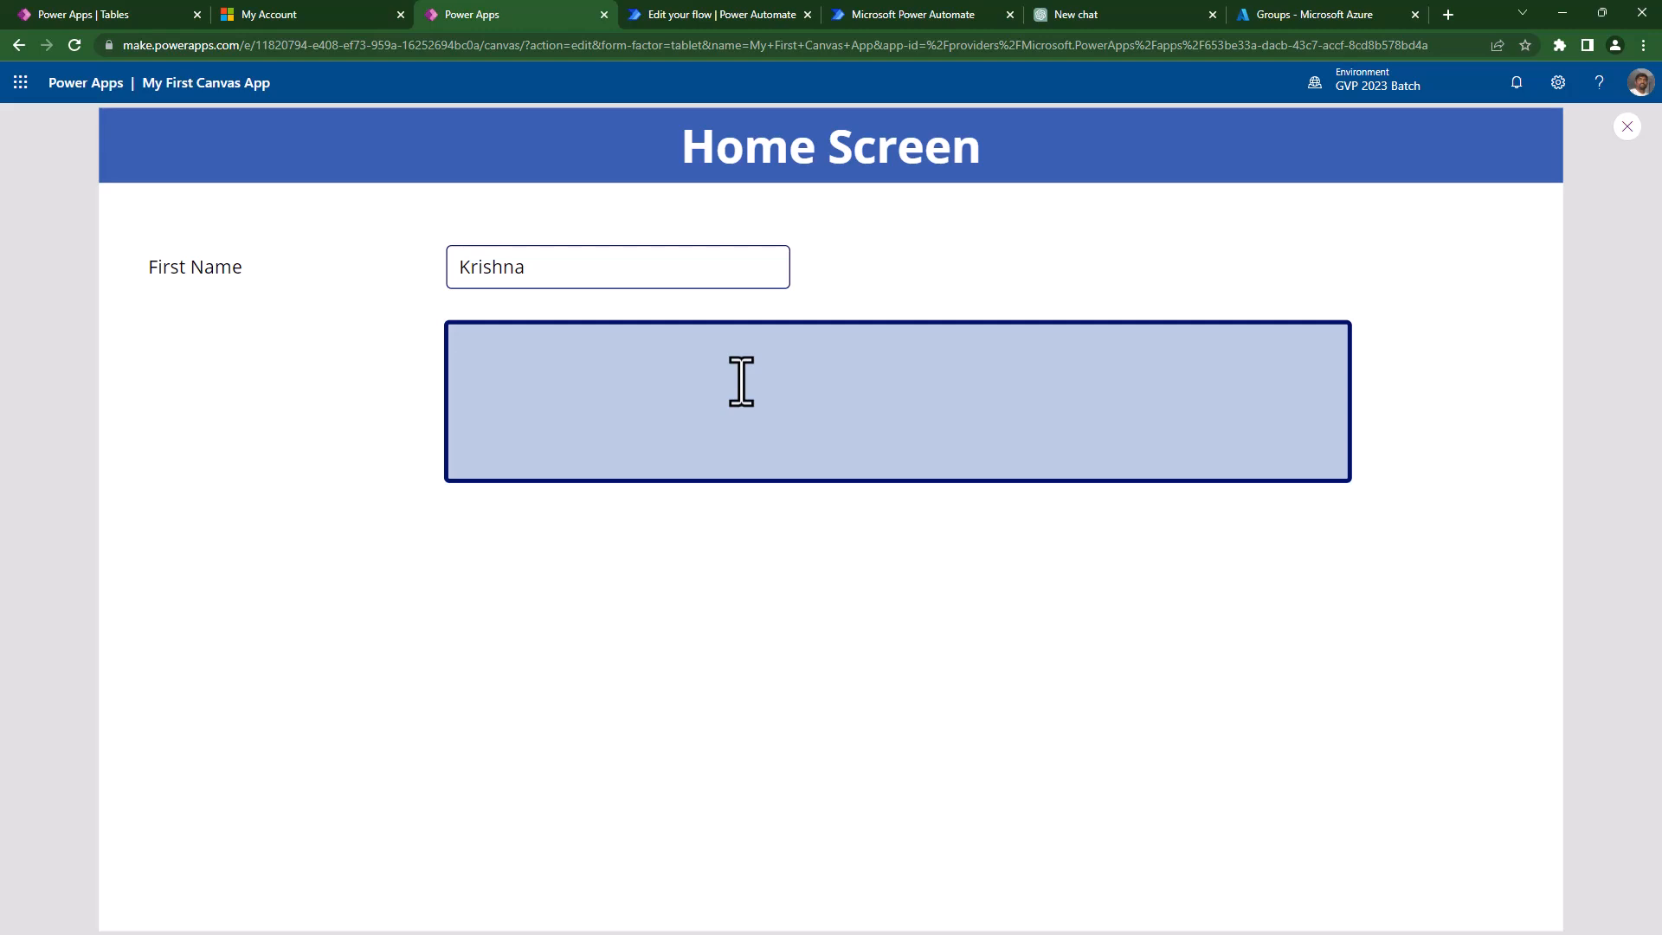
{"action": "type", "text": "1. fdsfsjlfjsl"}
{"action": "key", "text": "Return"}
{"action": "type", "text": "2. vfksfsjgfdslk"}
{"action": "key", "text": "Return"}
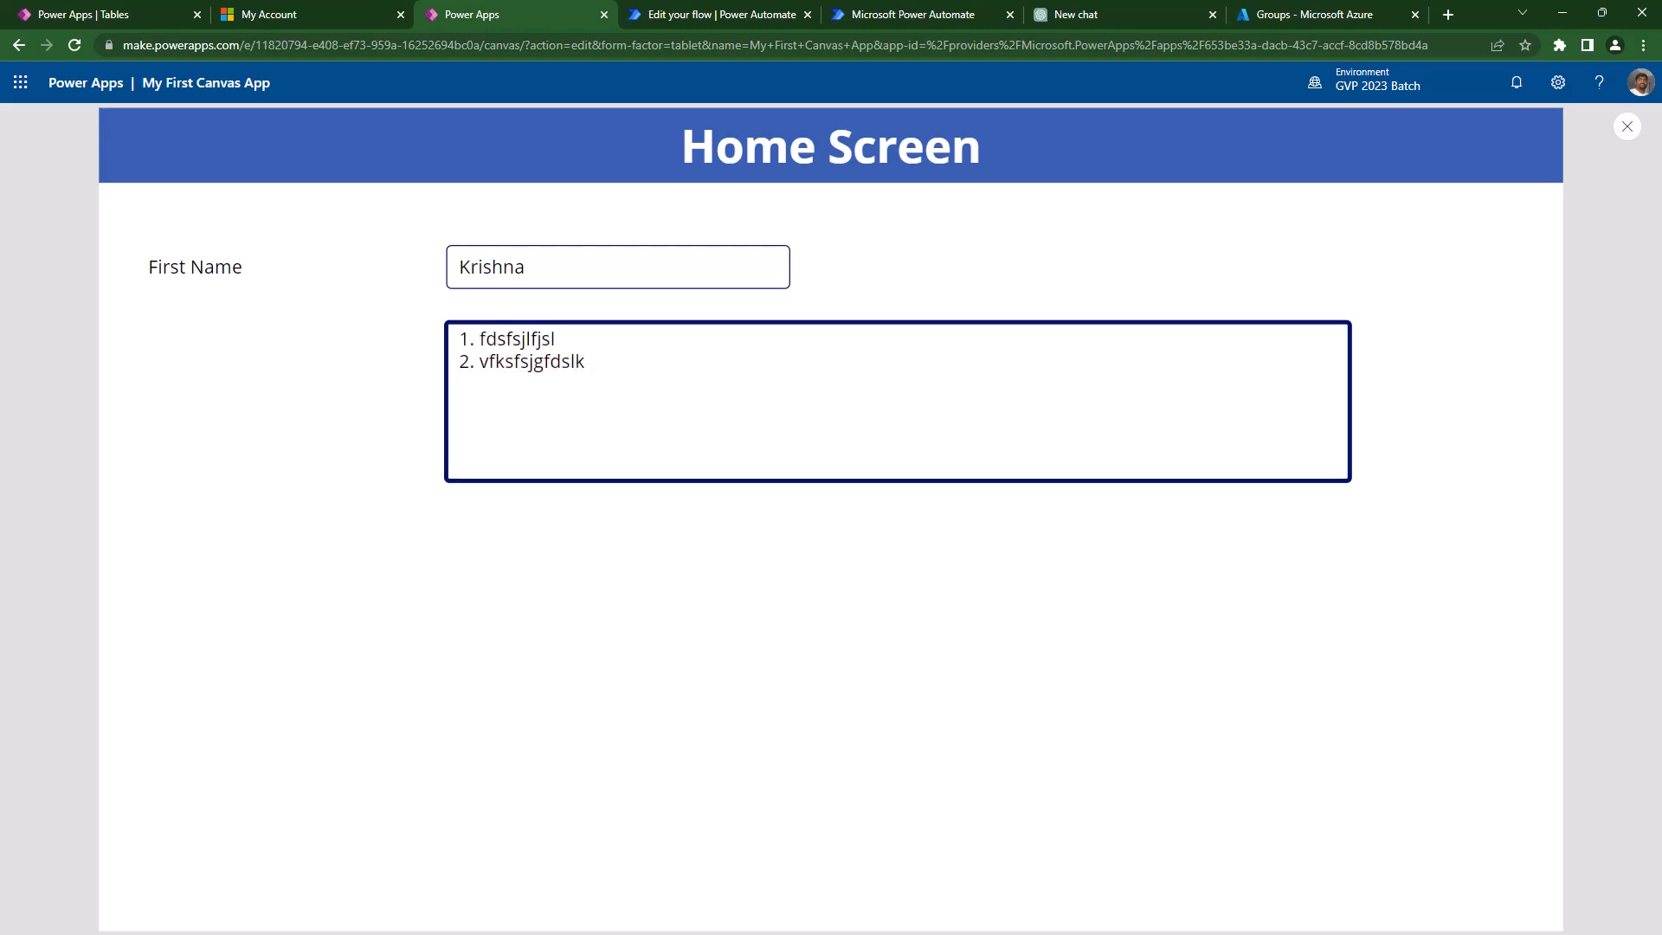
- Add a new button toward the lower right and try it in the running app
{"action": "key", "text": "Escape"}
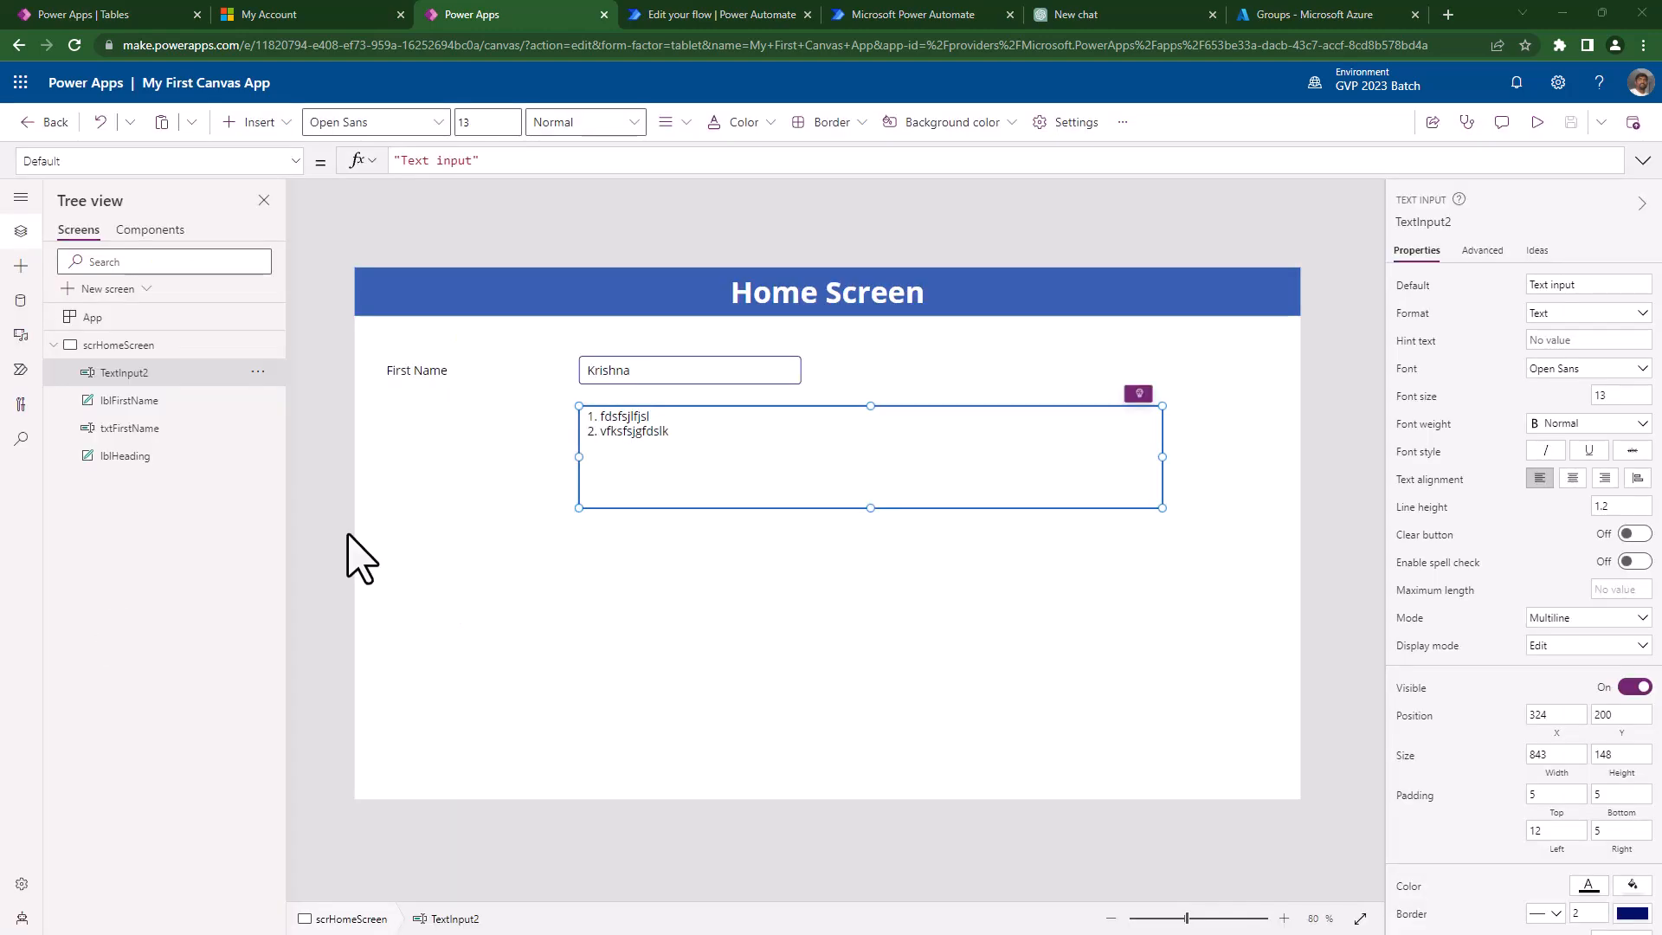
{"action": "left_click", "coordinate": [258, 122]}
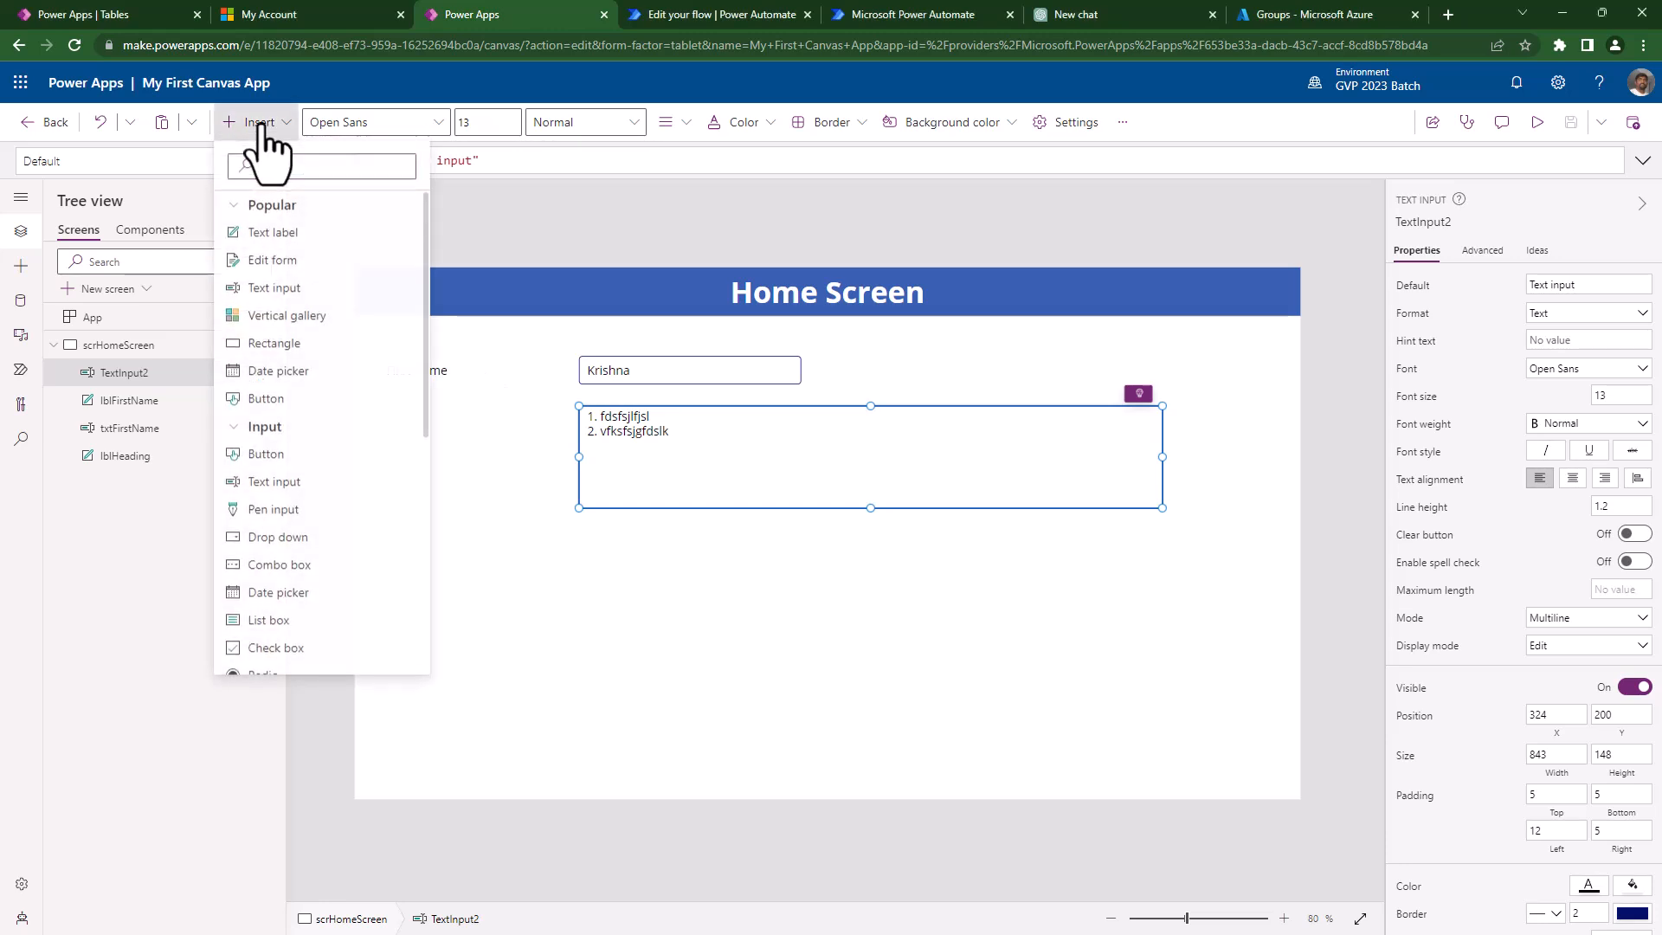
{"action": "left_click", "coordinate": [256, 400]}
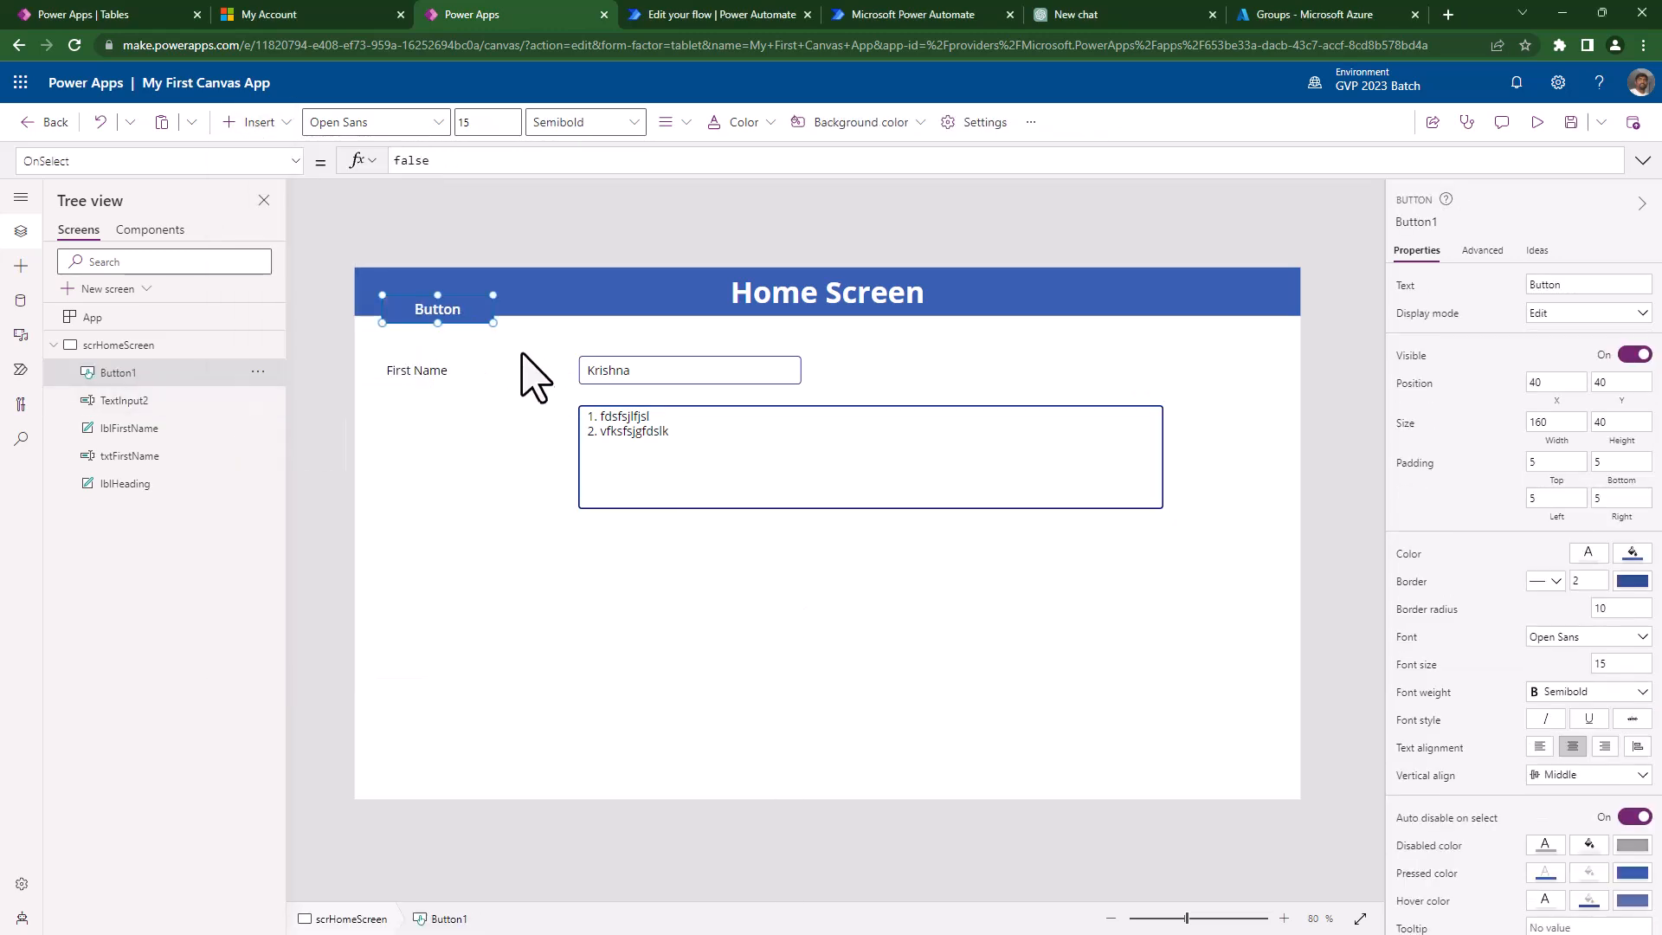
{"action": "left_click_drag", "start_coordinate": [445, 301], "coordinate": [1114, 740]}
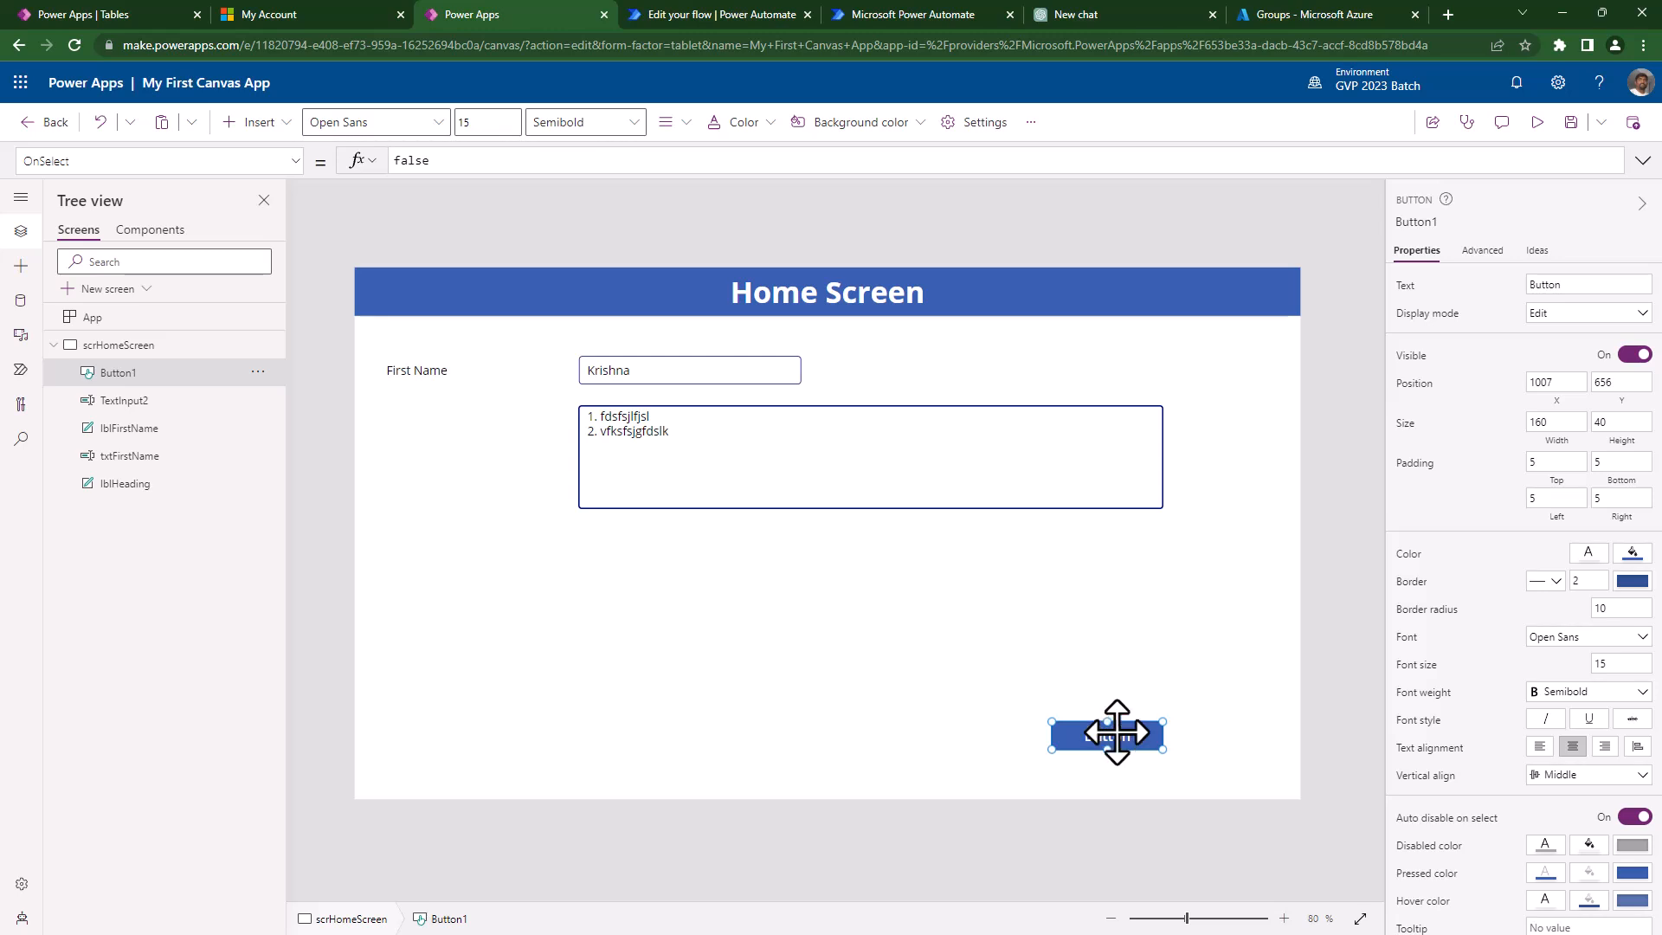
{"action": "key", "text": "F5"}
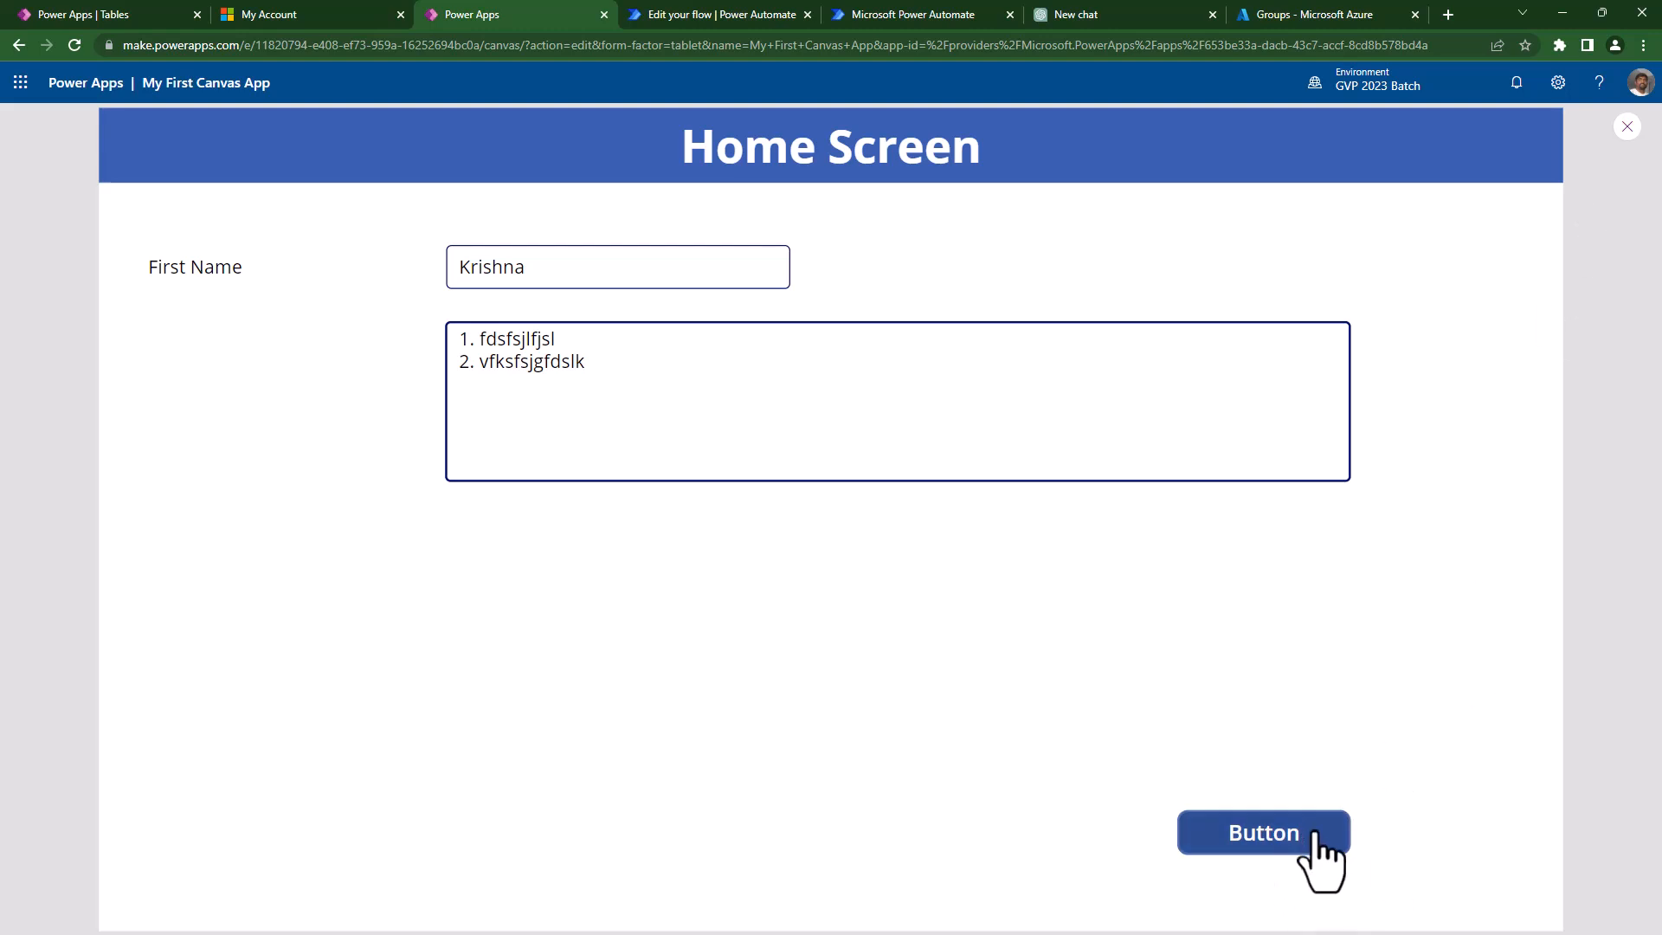
{"action": "key", "text": "Escape"}
- Enlarge Button1 to 795 by 251 below the multiline box and preview it again
{"action": "left_click", "coordinate": [1091, 743]}
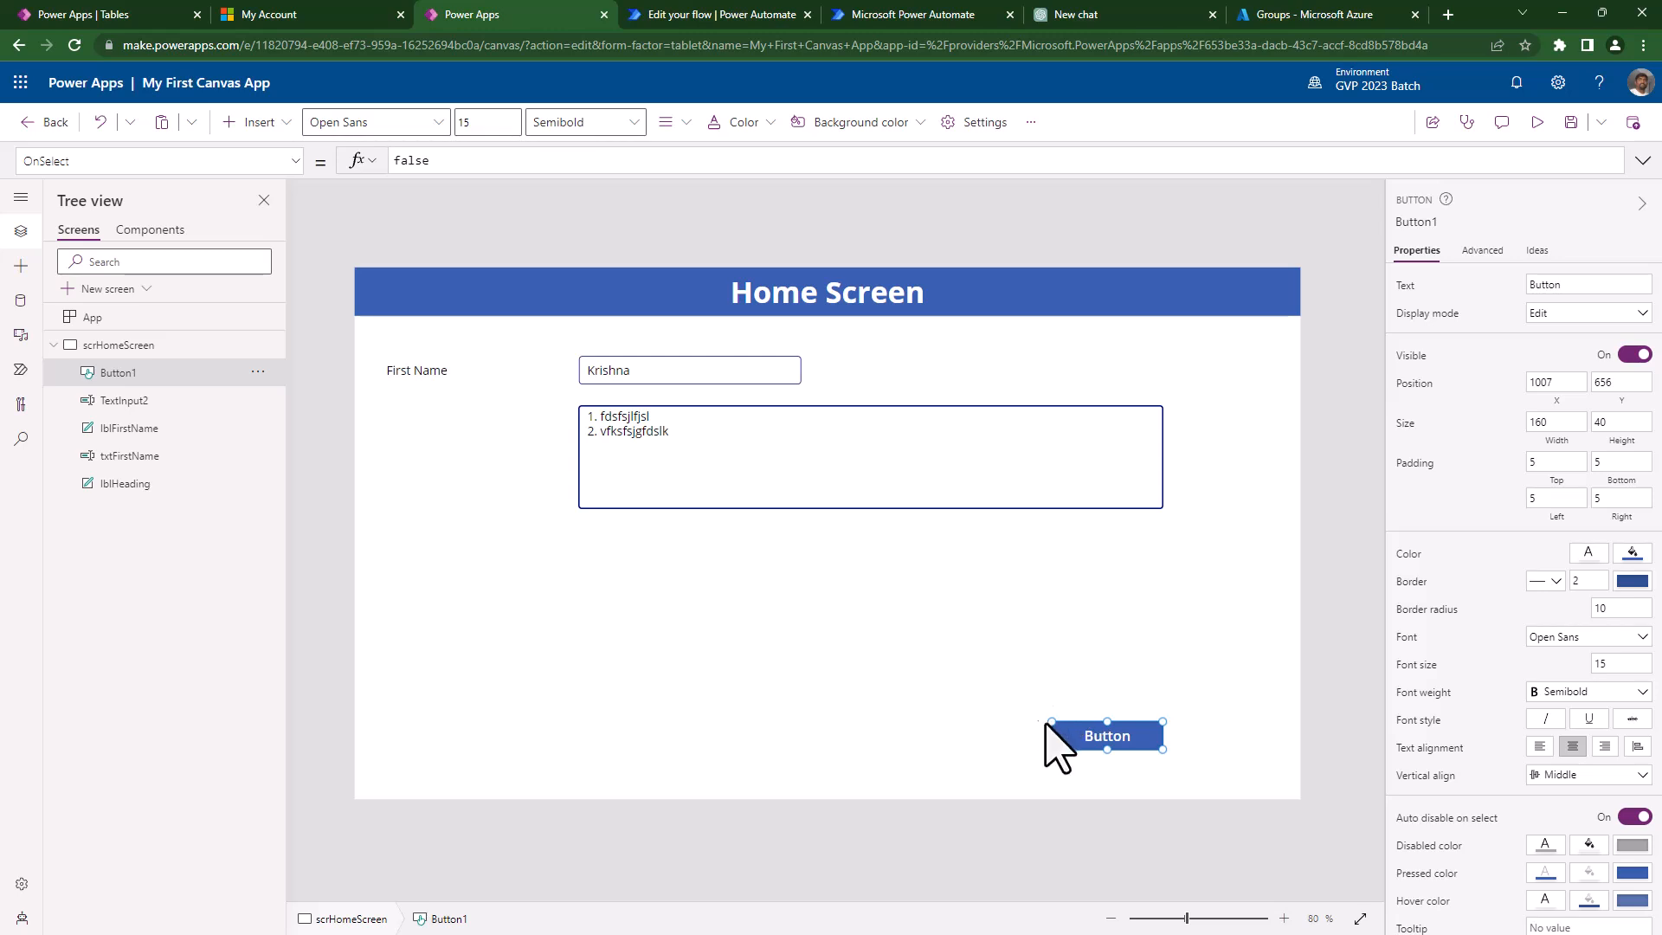
{"action": "left_click_drag", "start_coordinate": [1041, 717], "coordinate": [580, 572]}
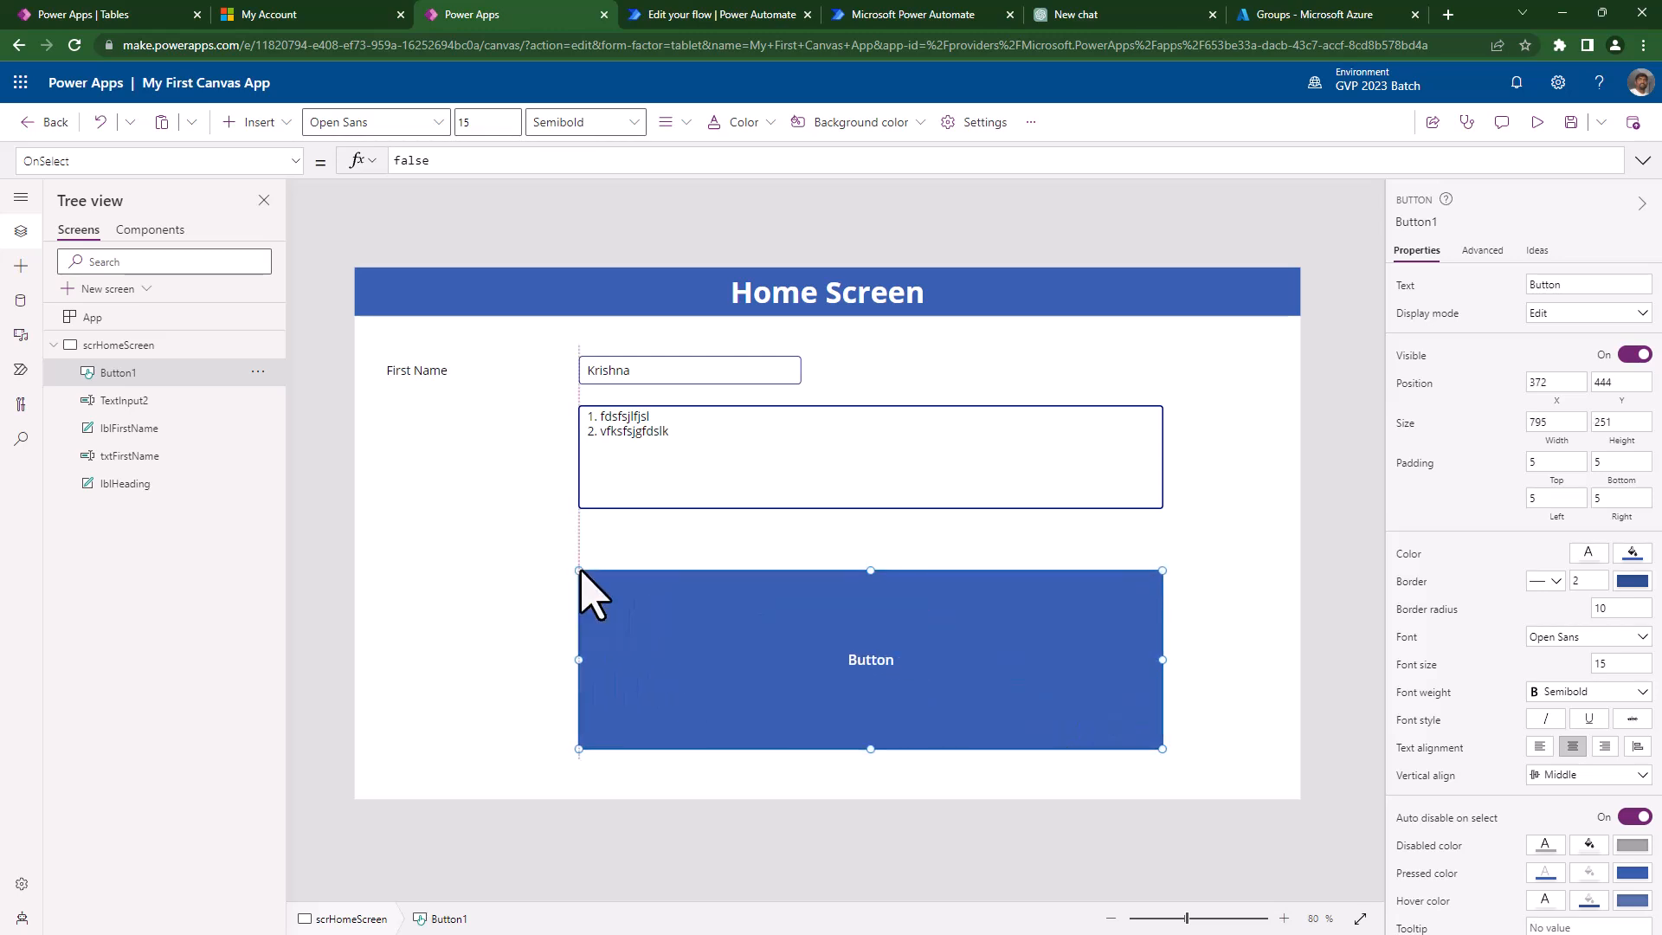
{"action": "key", "text": "F5"}
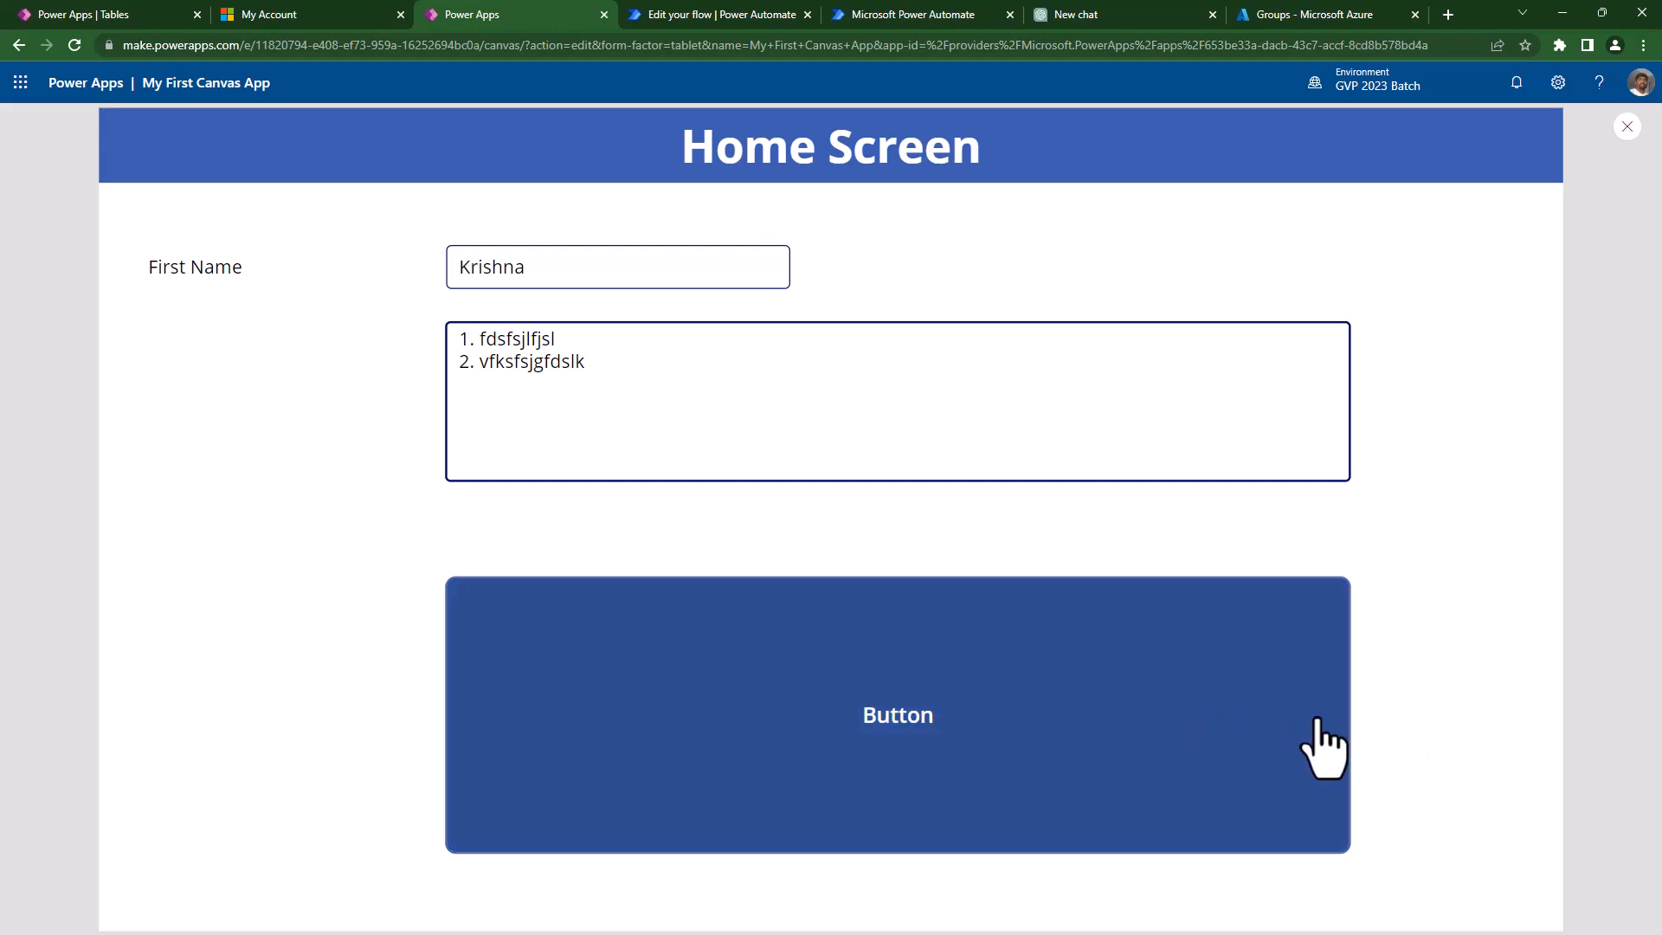
{"action": "key", "text": "Escape"}
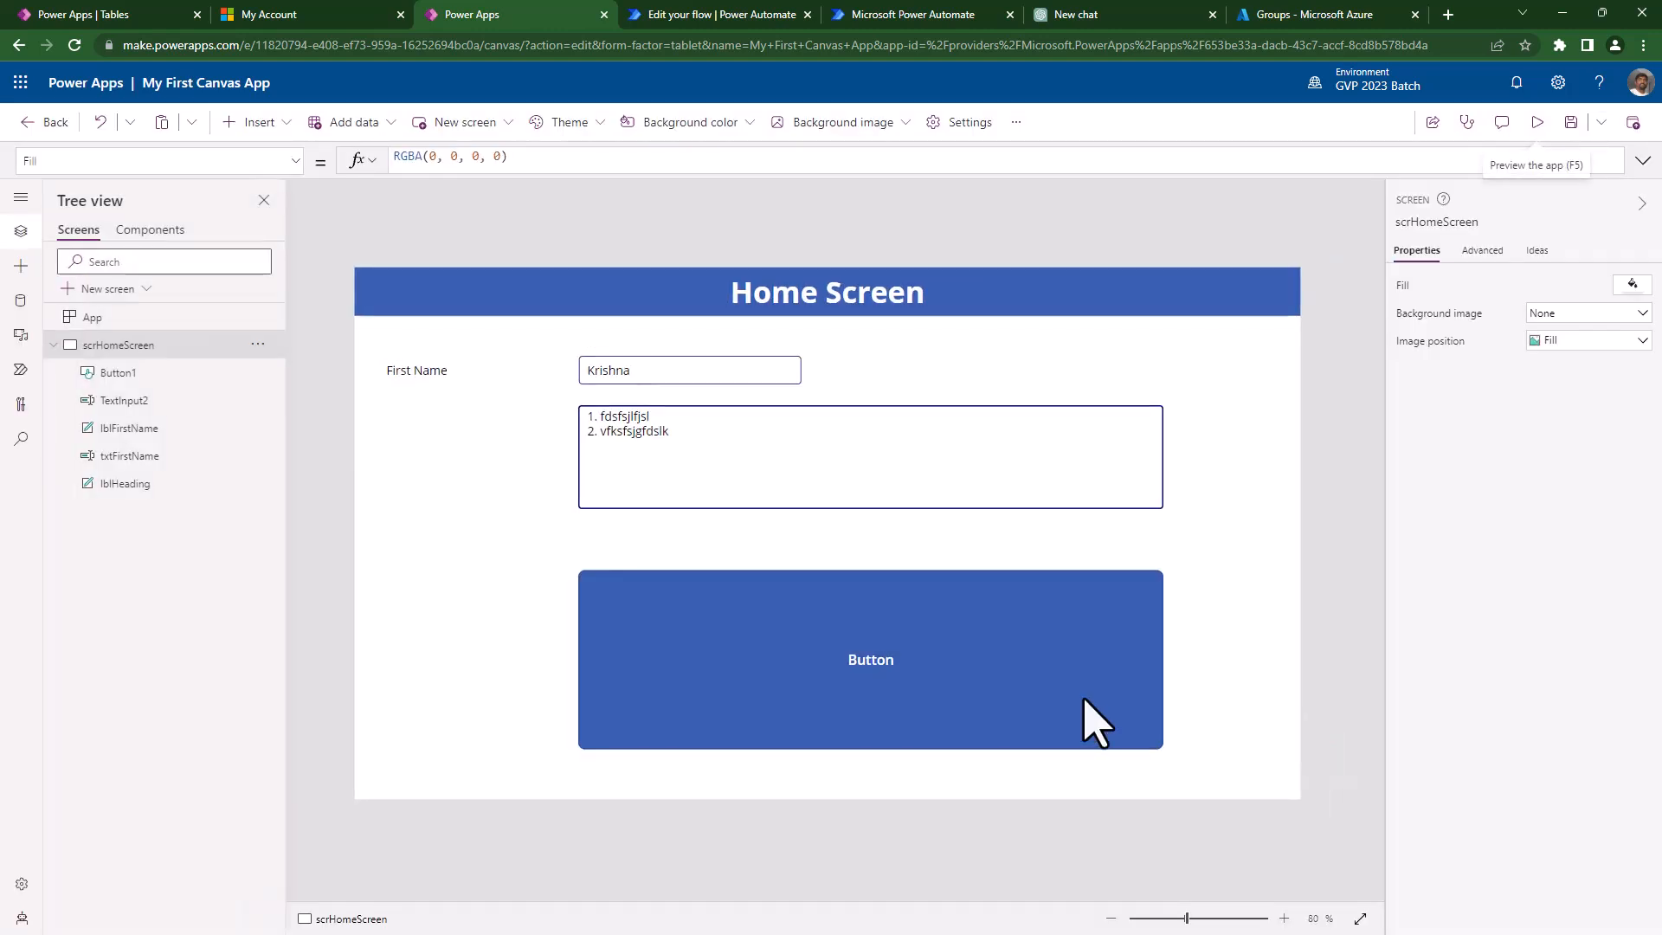
- Shrink the button to 216 by 49 and set its text to 'Submit'
{"action": "left_click", "coordinate": [1094, 716]}
{"action": "left_click_drag", "start_coordinate": [577, 570], "coordinate": [965, 715]}
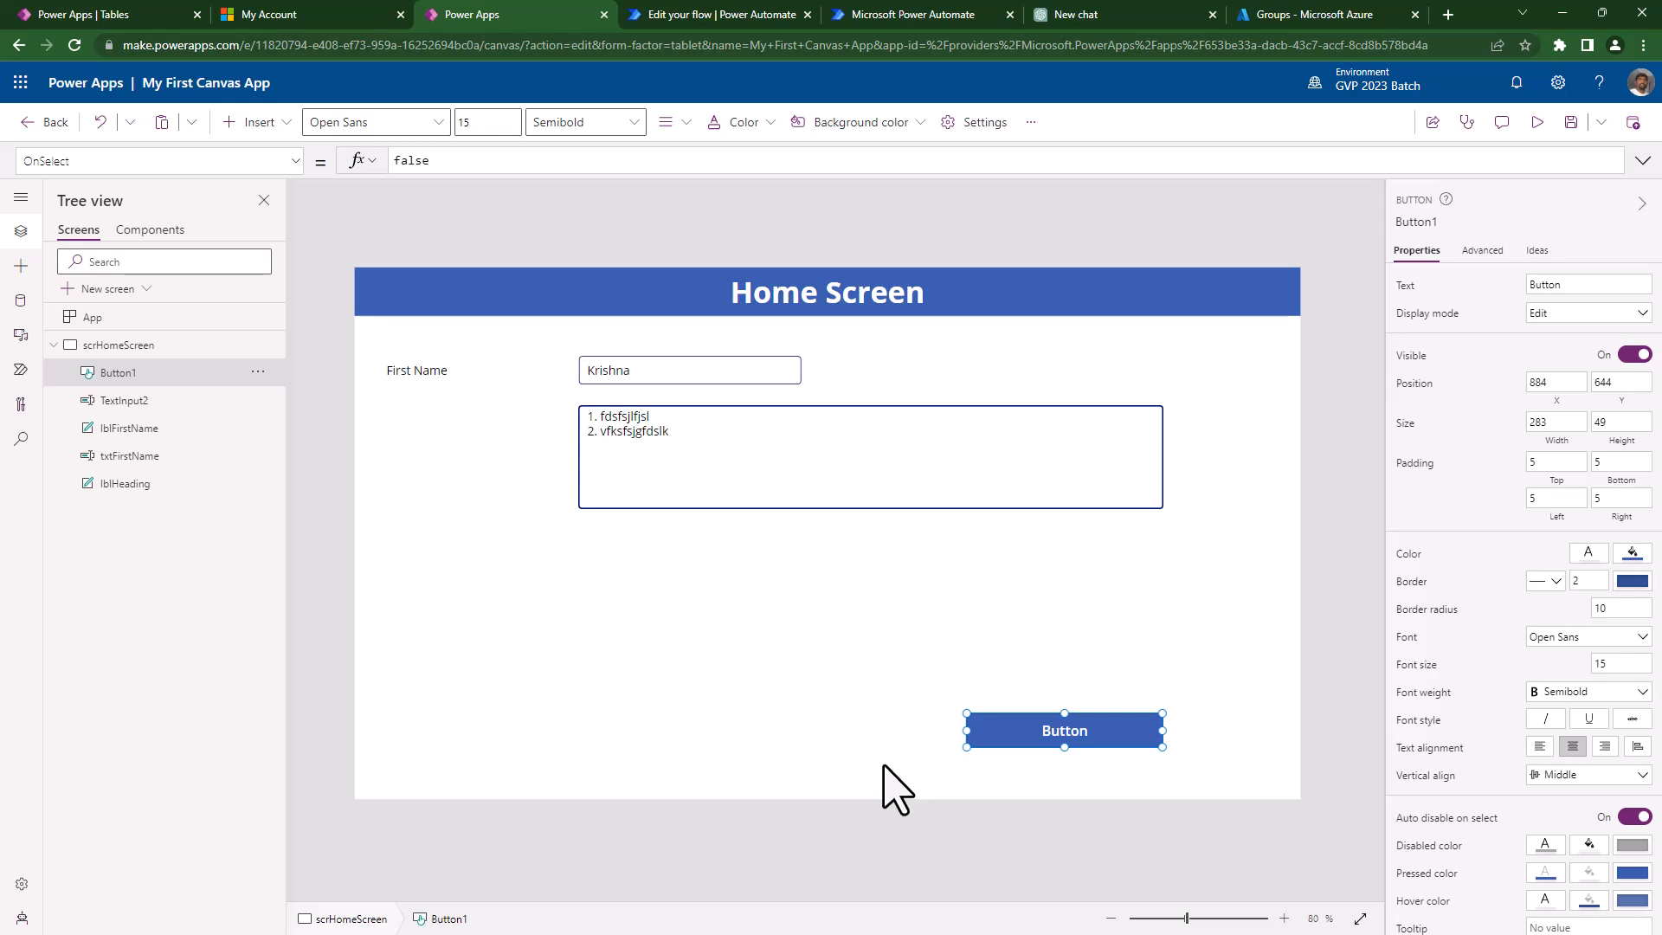
{"action": "left_click_drag", "start_coordinate": [1036, 732], "coordinate": [1037, 732]}
{"action": "type", "text": "Submit"}
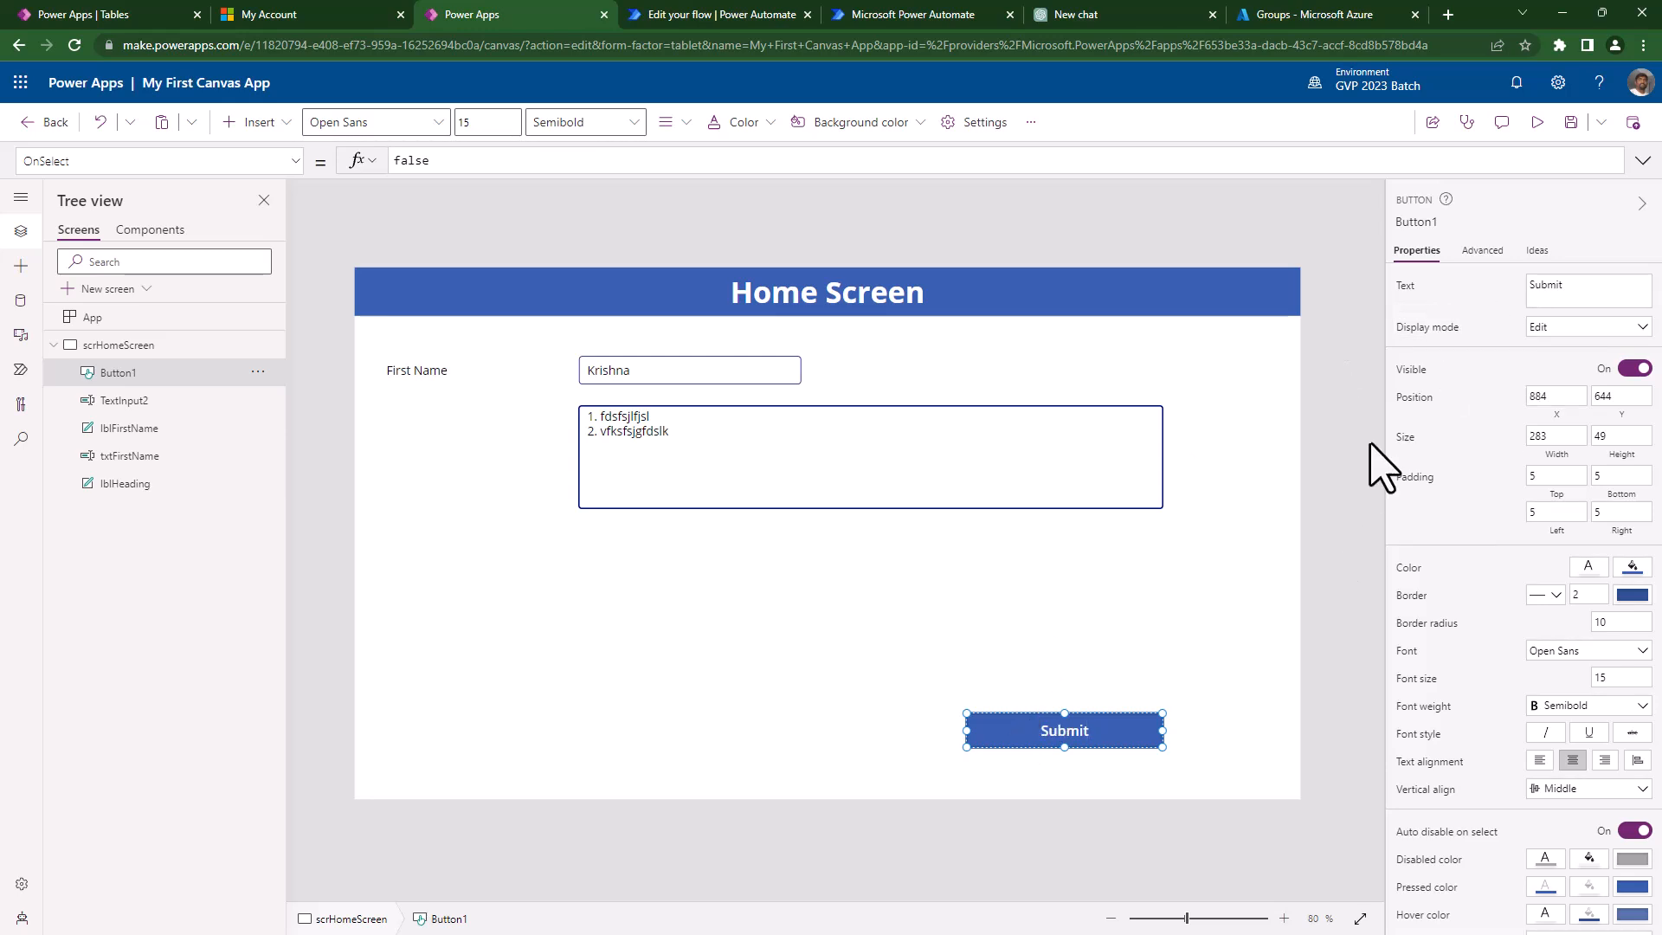
{"action": "left_click", "coordinate": [1409, 289]}
{"action": "left_click", "coordinate": [1573, 294]}
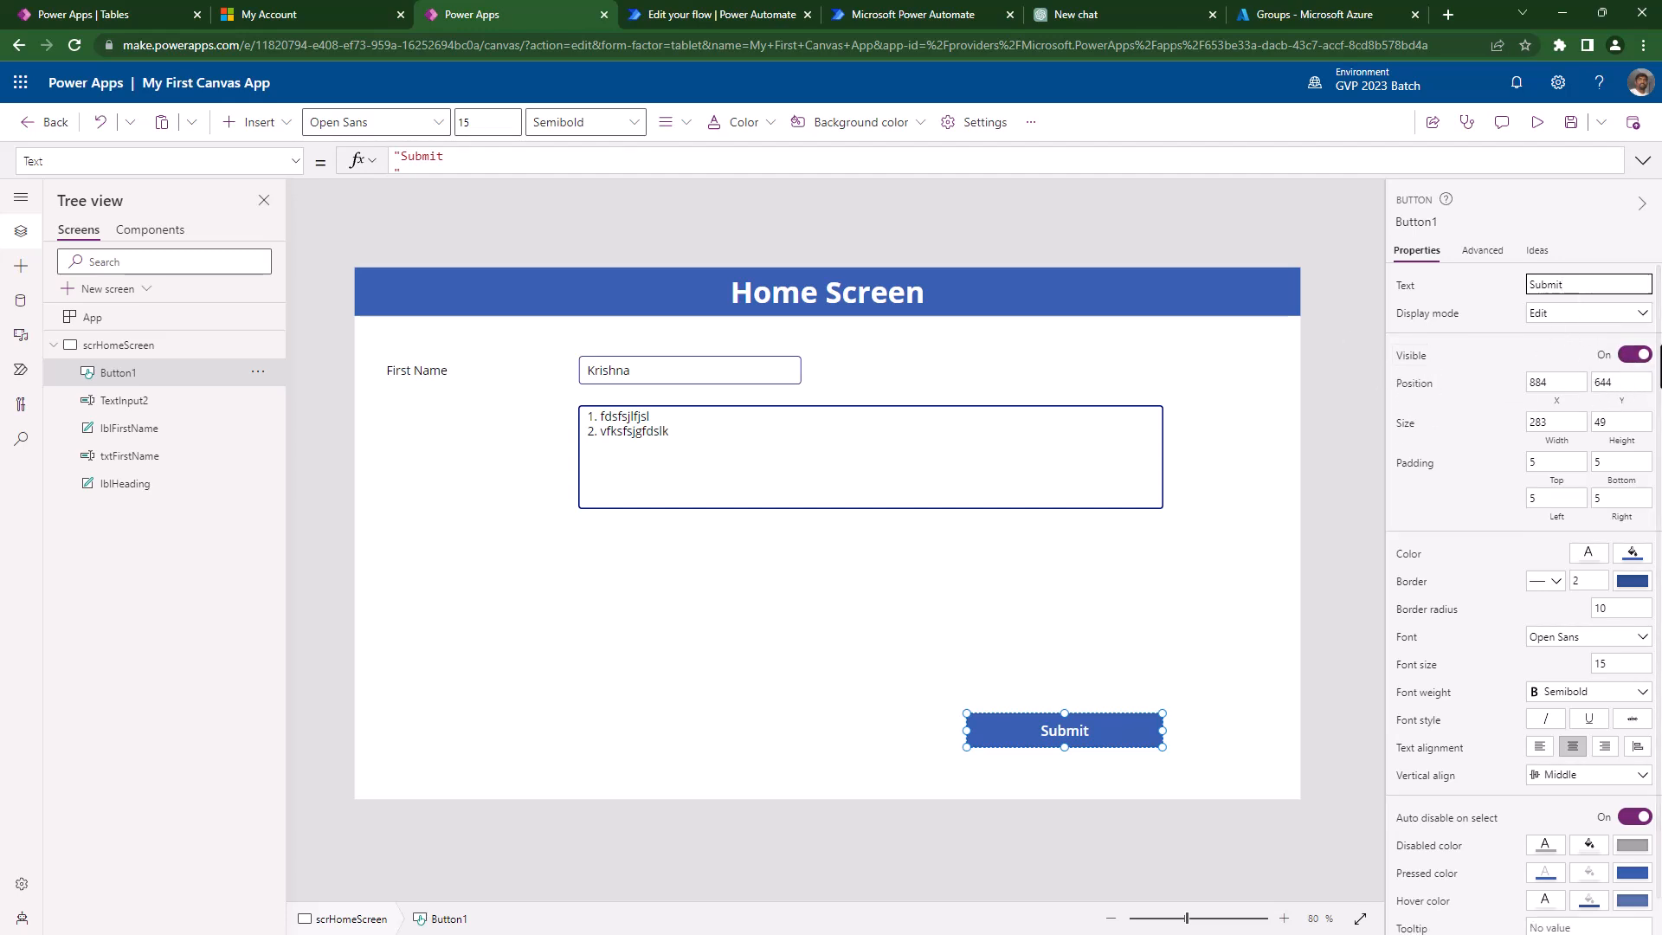
{"action": "left_click", "coordinate": [163, 383]}
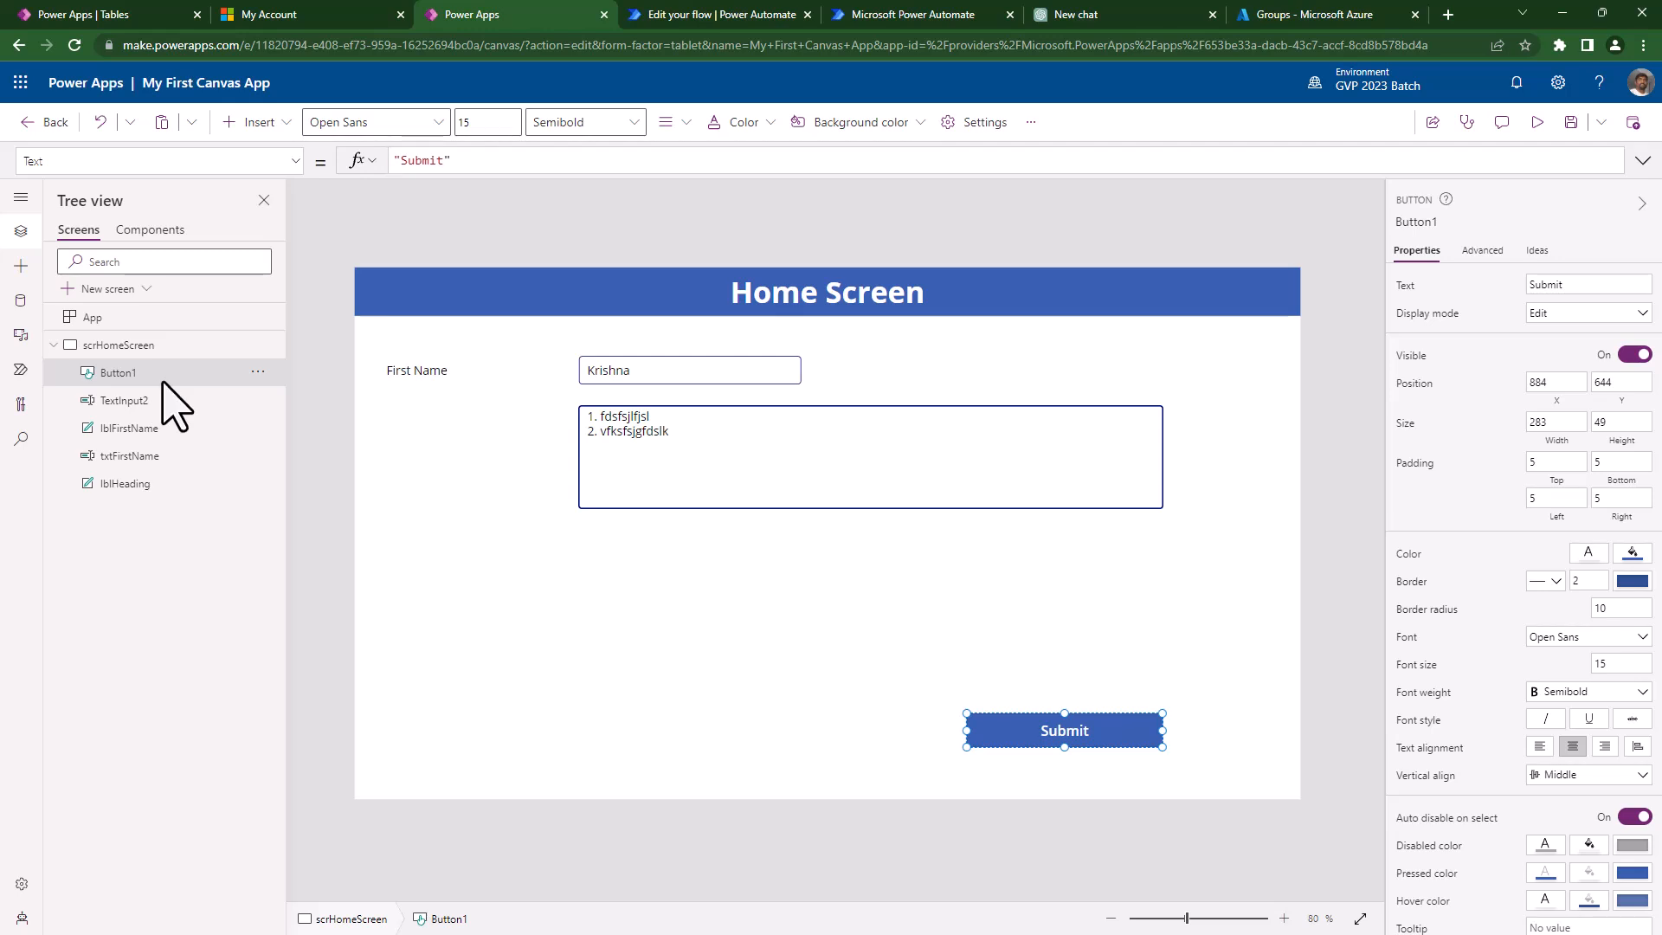
- Rename Button1 to btnSubmit in the Tree view
{"action": "double_click", "coordinate": [208, 374]}
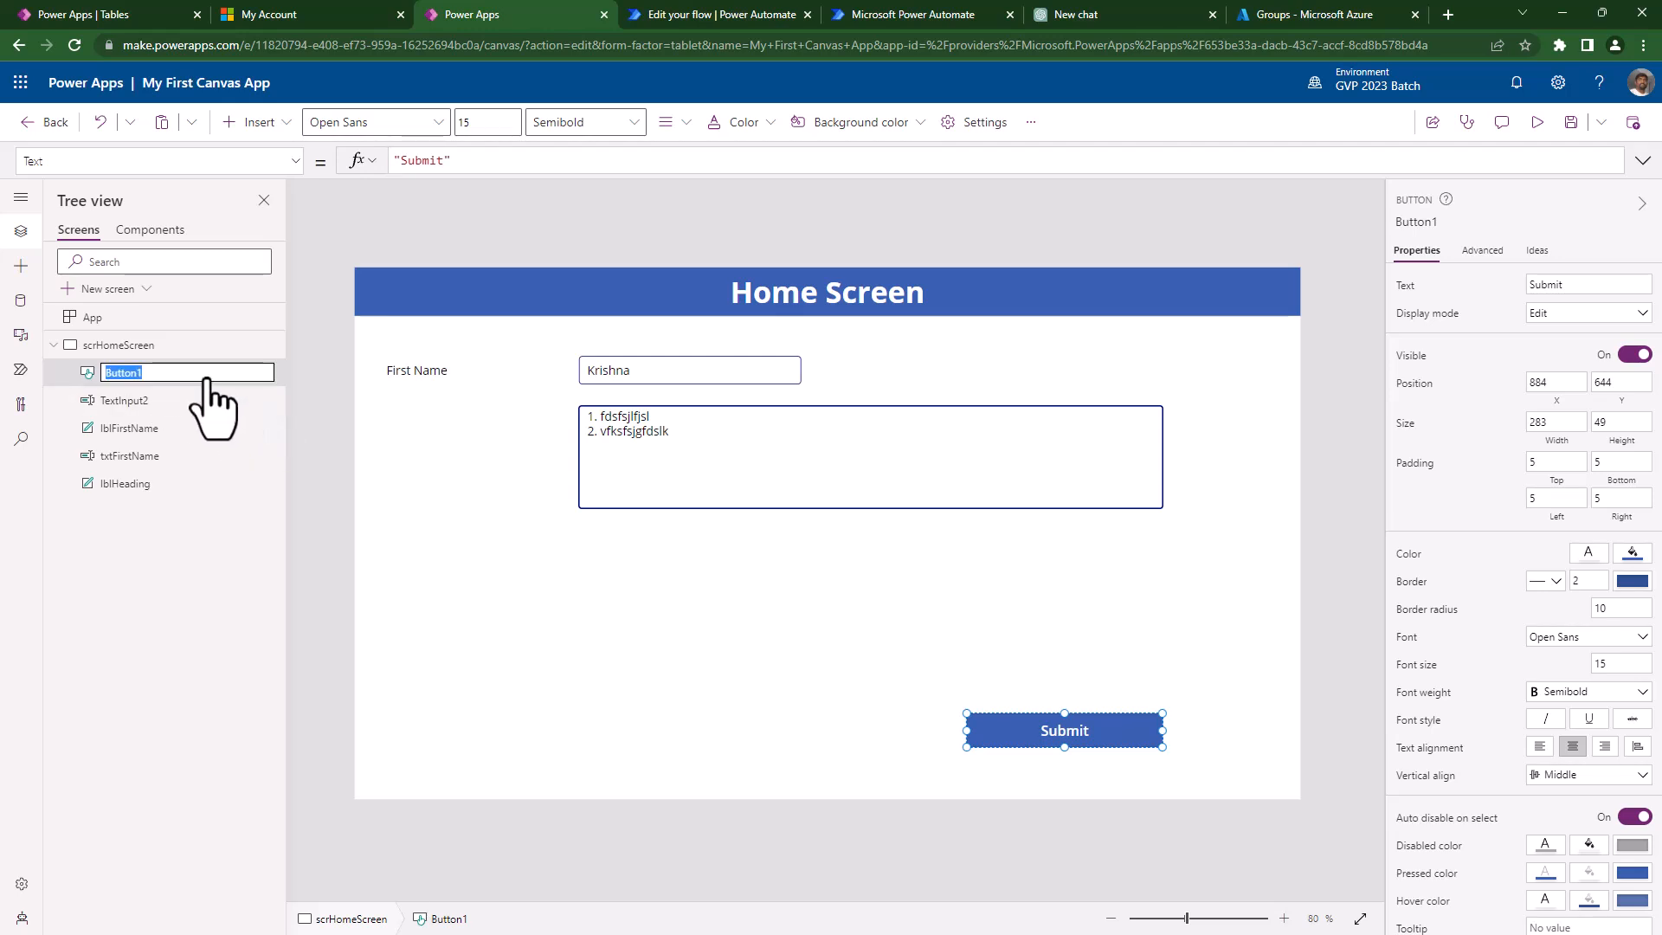
{"action": "type", "text": "btnSubmit"}
{"action": "key", "text": "Return"}
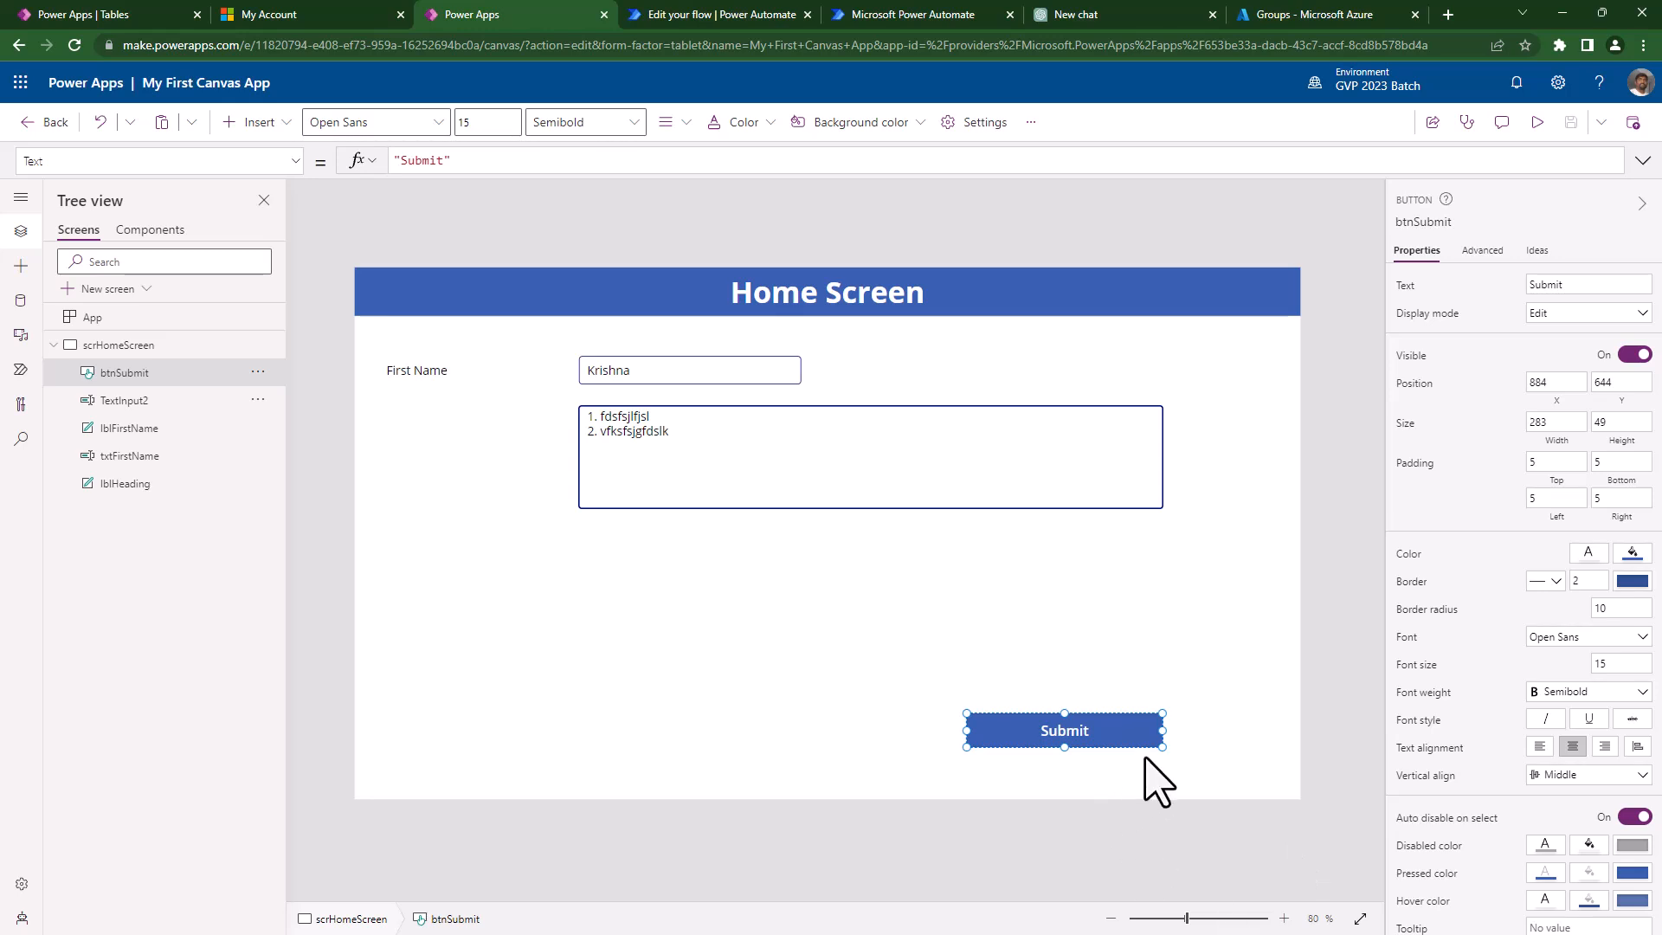
- Show btnSubmit's HoverFill formula and select its RGBA colour
{"action": "left_click_drag", "start_coordinate": [1161, 728], "coordinate": [1117, 730]}
{"action": "scroll", "coordinate": [1479, 840], "scroll_direction": "down", "scroll_amount": 1}
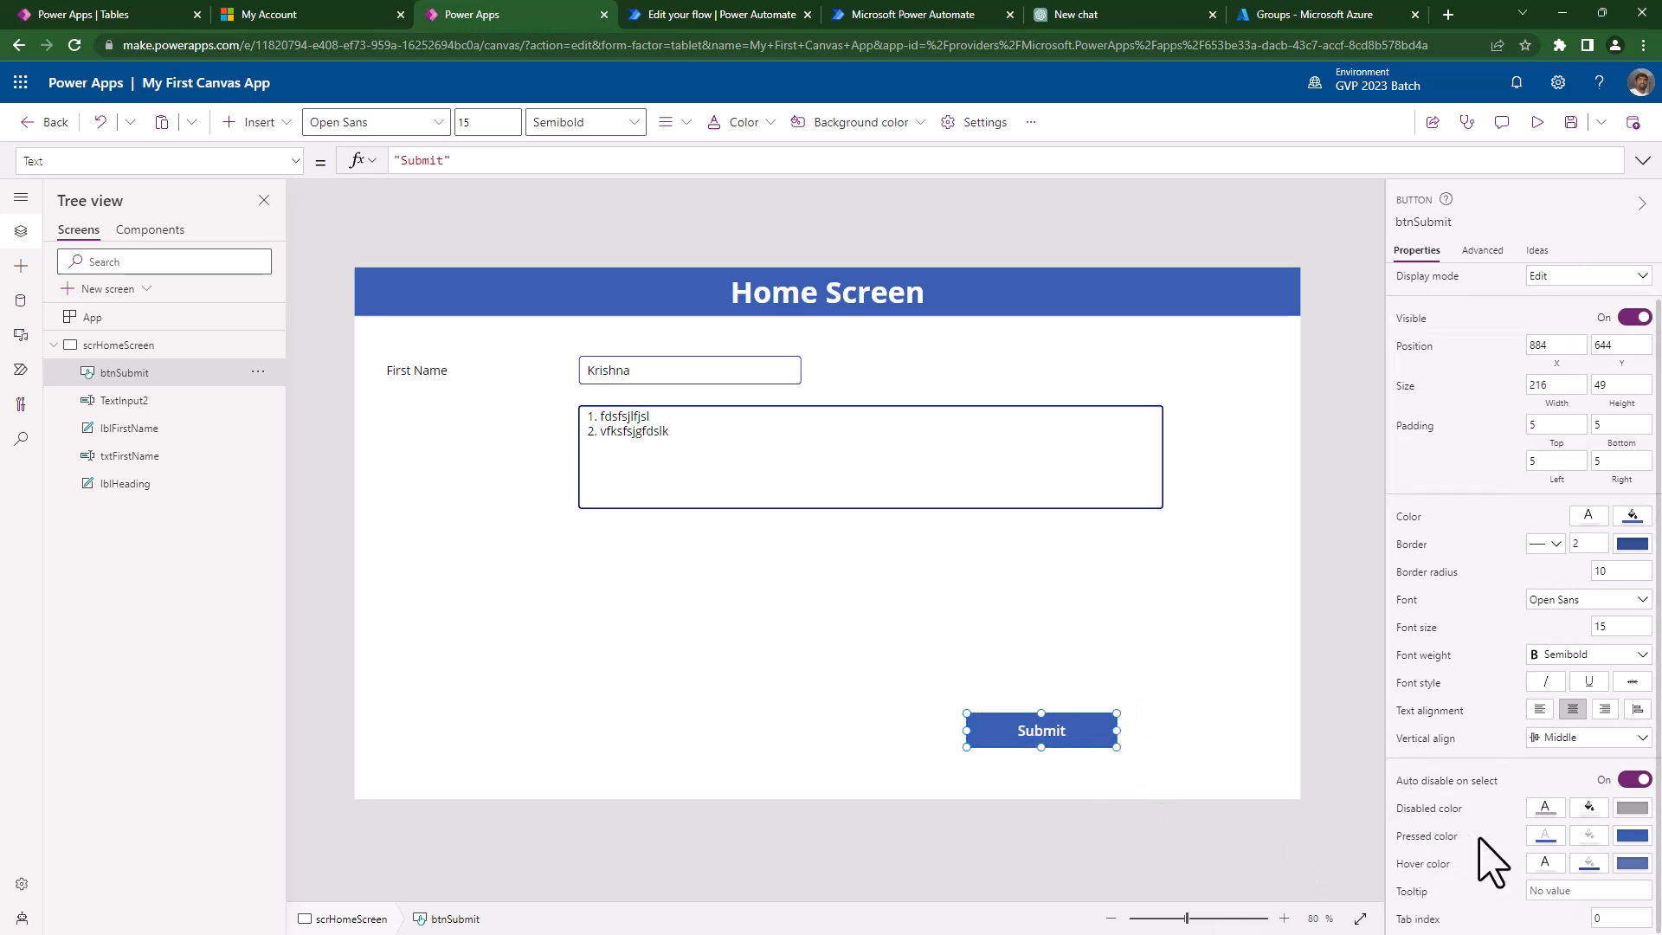
{"action": "left_click", "coordinate": [1590, 864]}
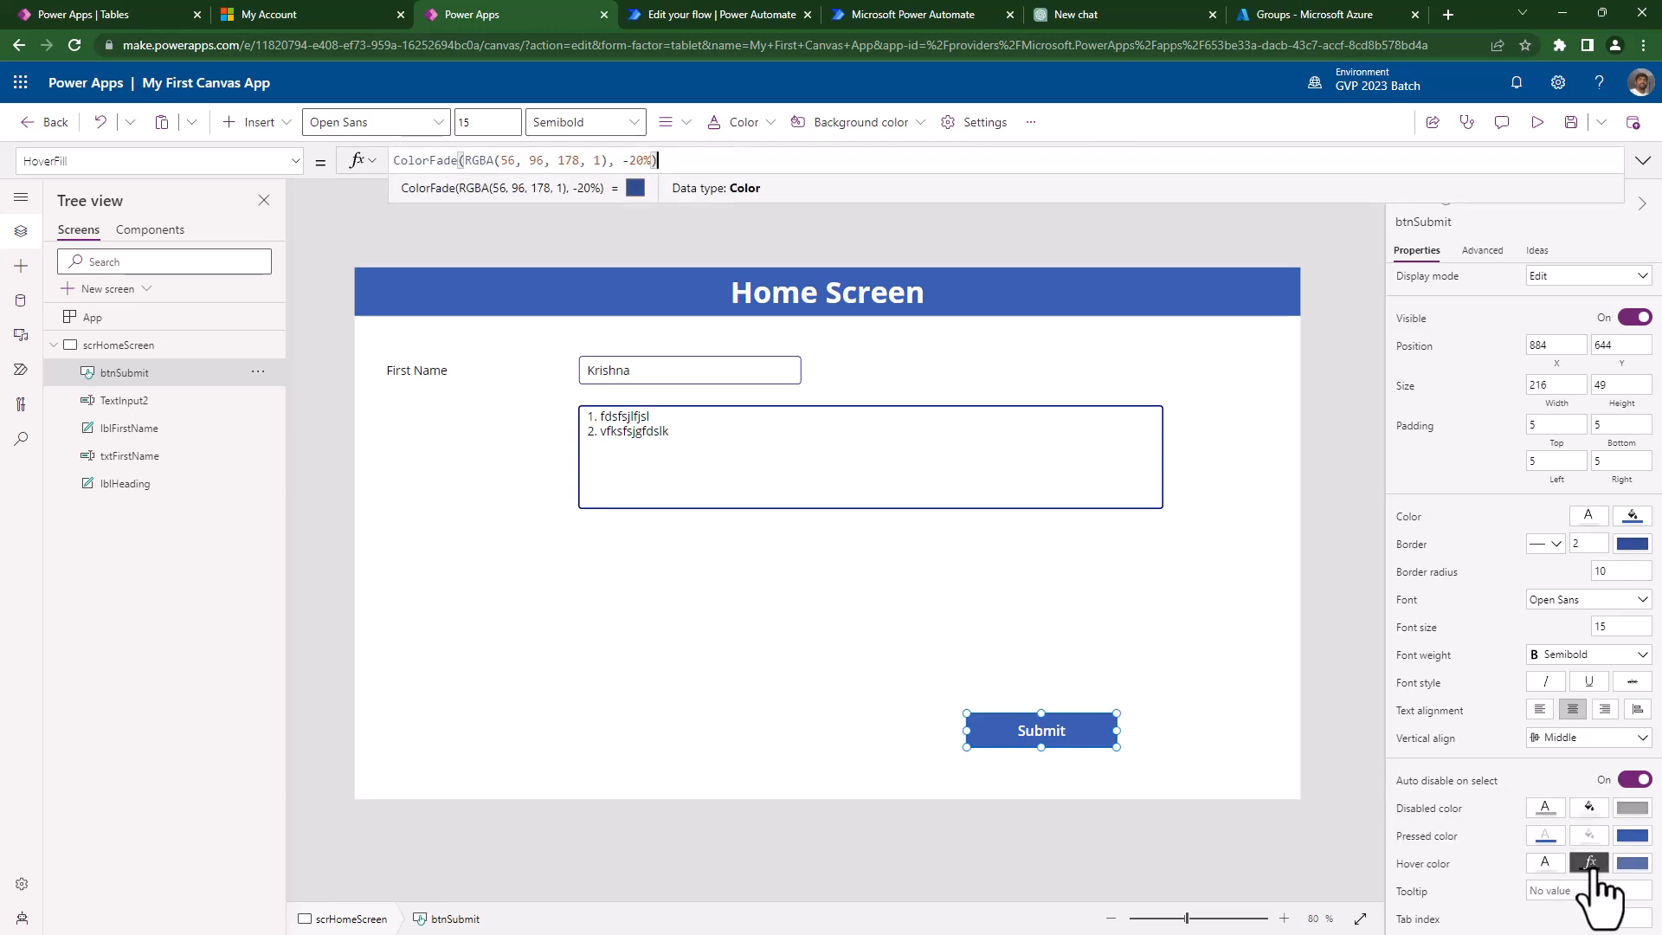
{"action": "left_click", "coordinate": [607, 160]}
{"action": "left_click", "coordinate": [465, 160], "text": "shift"}
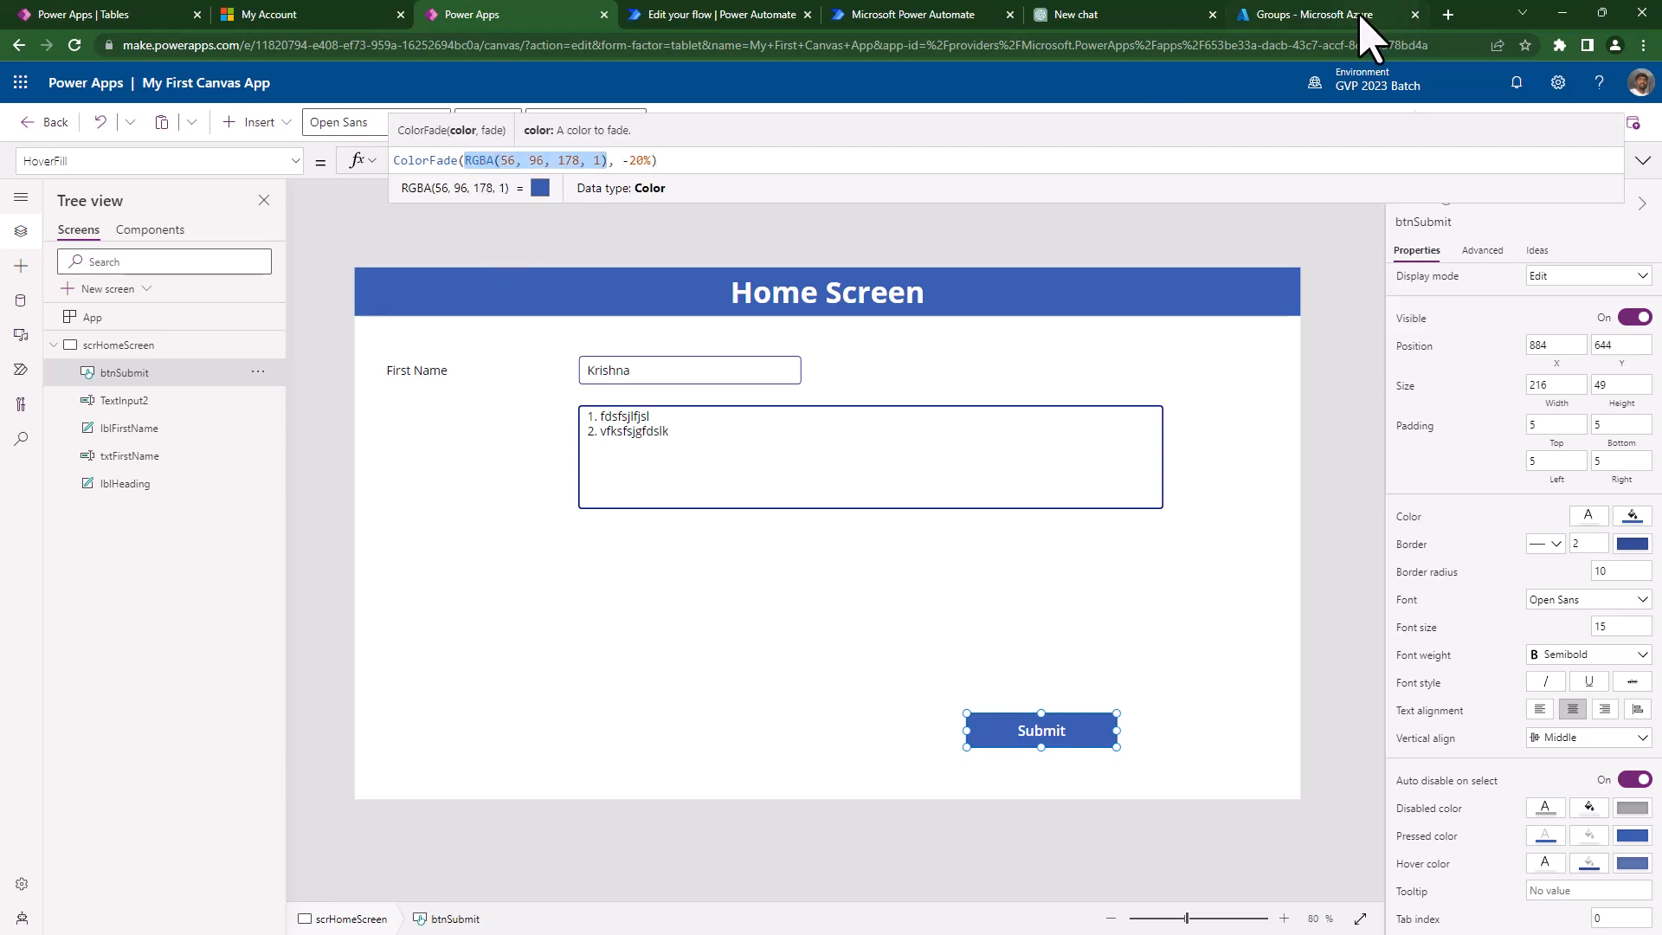
- Search 'RGB color' on Google, pick dark green 47, 130, 29, and select its RGB value
{"action": "left_click", "coordinate": [1449, 15]}
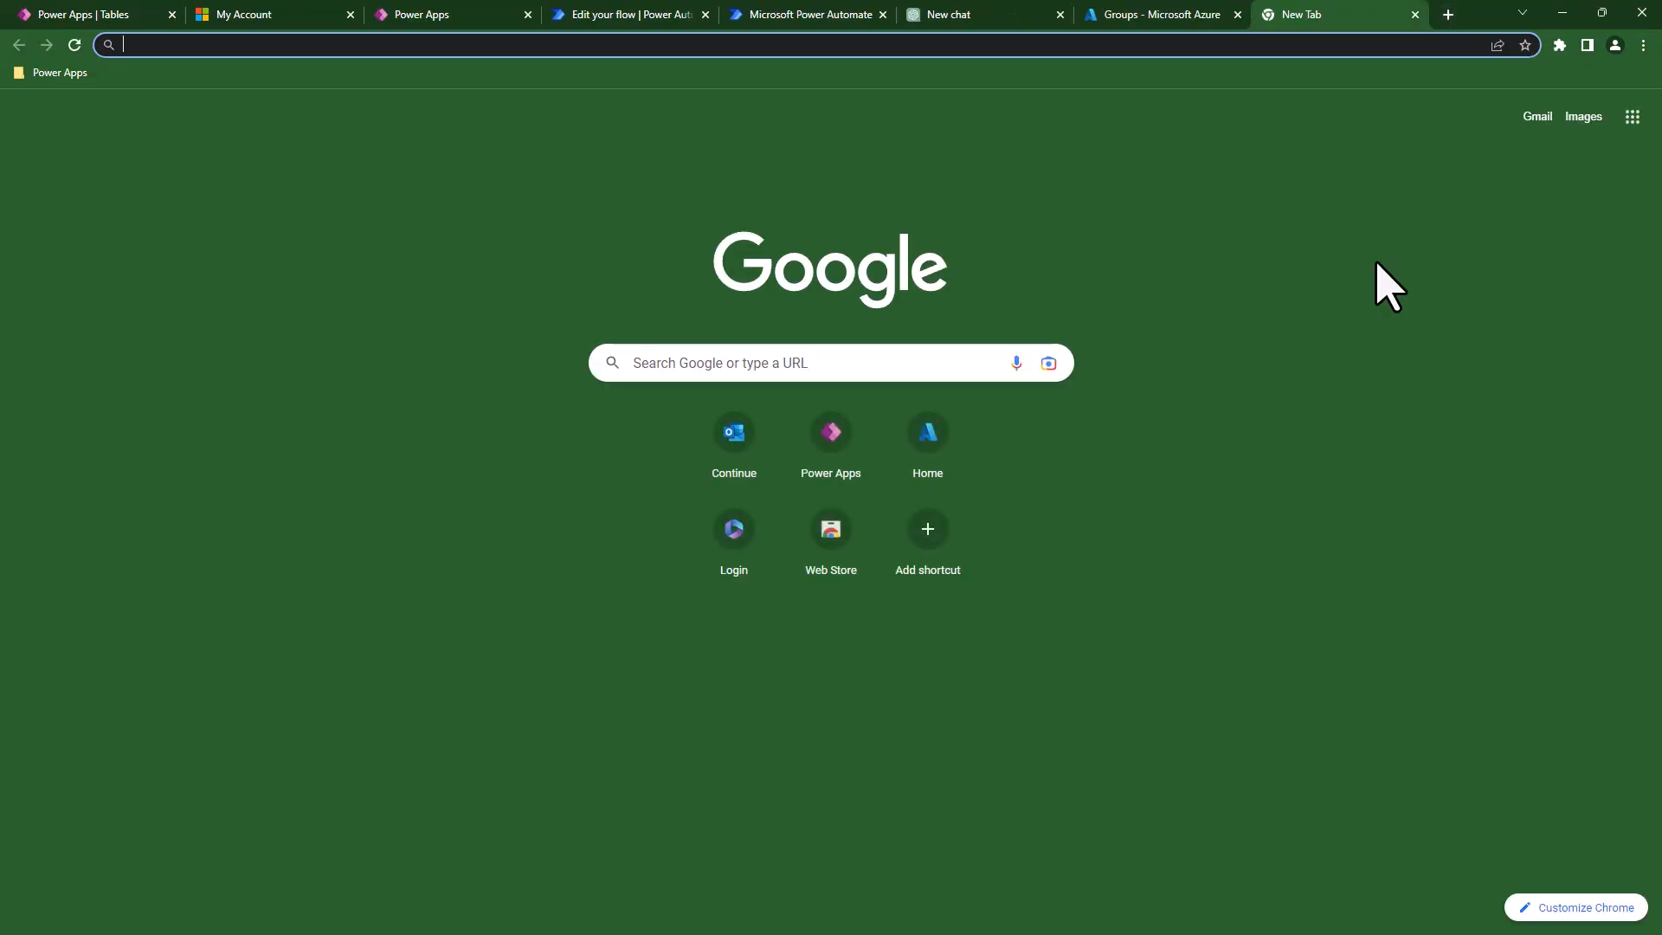
{"action": "type", "text": "RGB"}
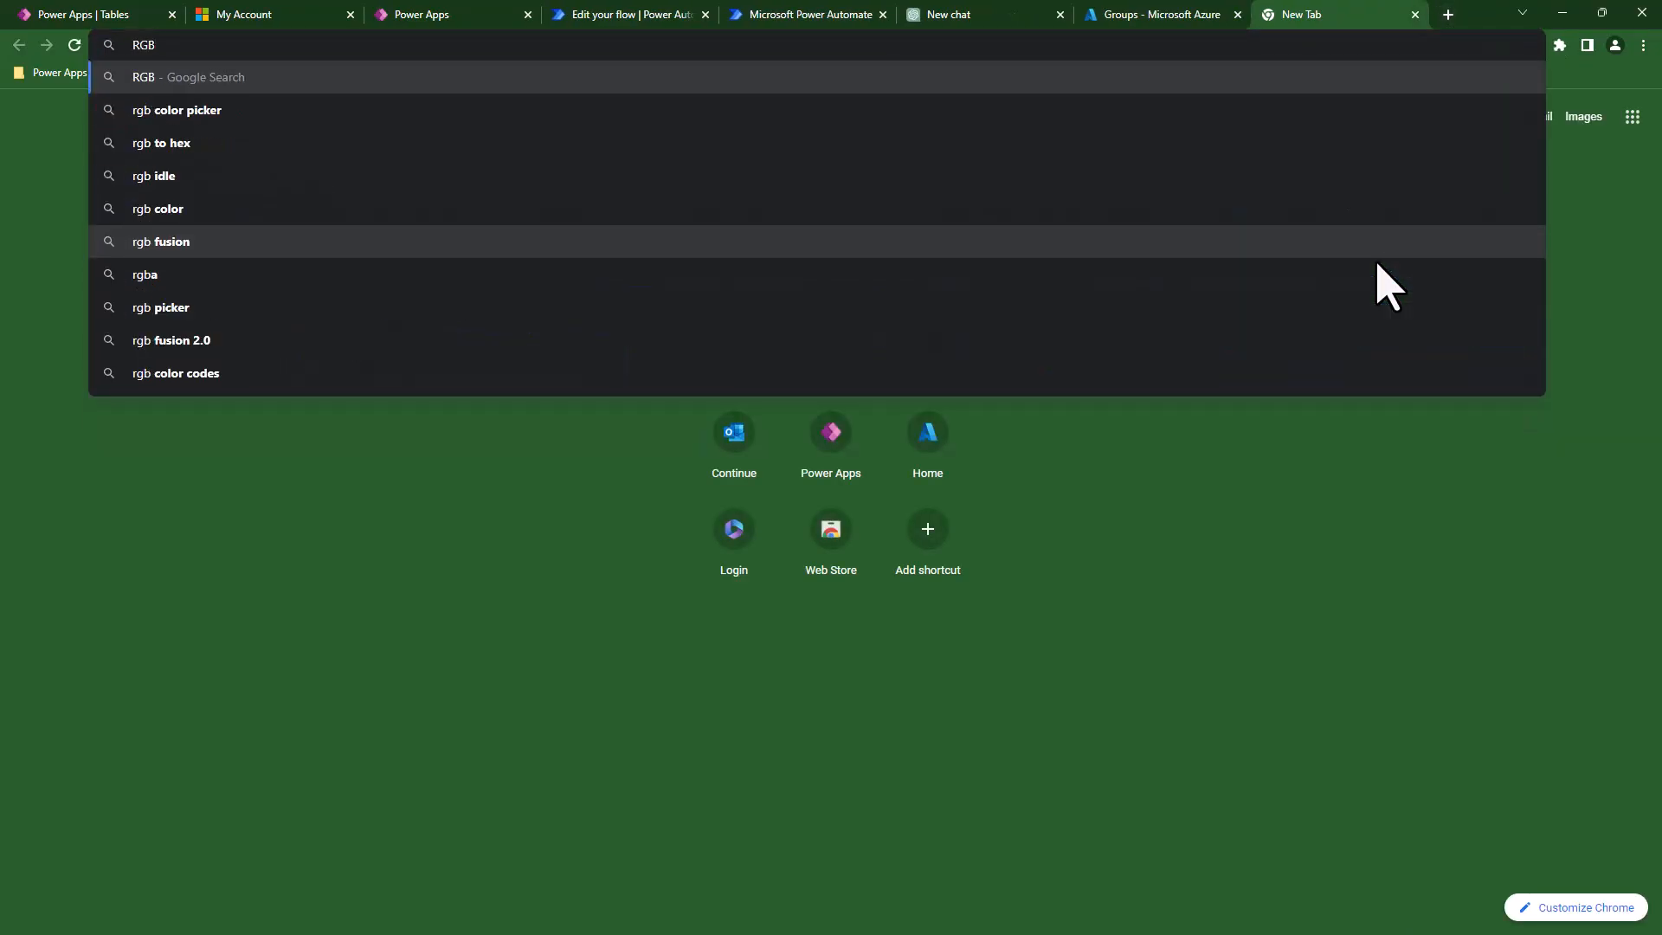
{"action": "type", "text": " color"}
{"action": "key", "text": "Return"}
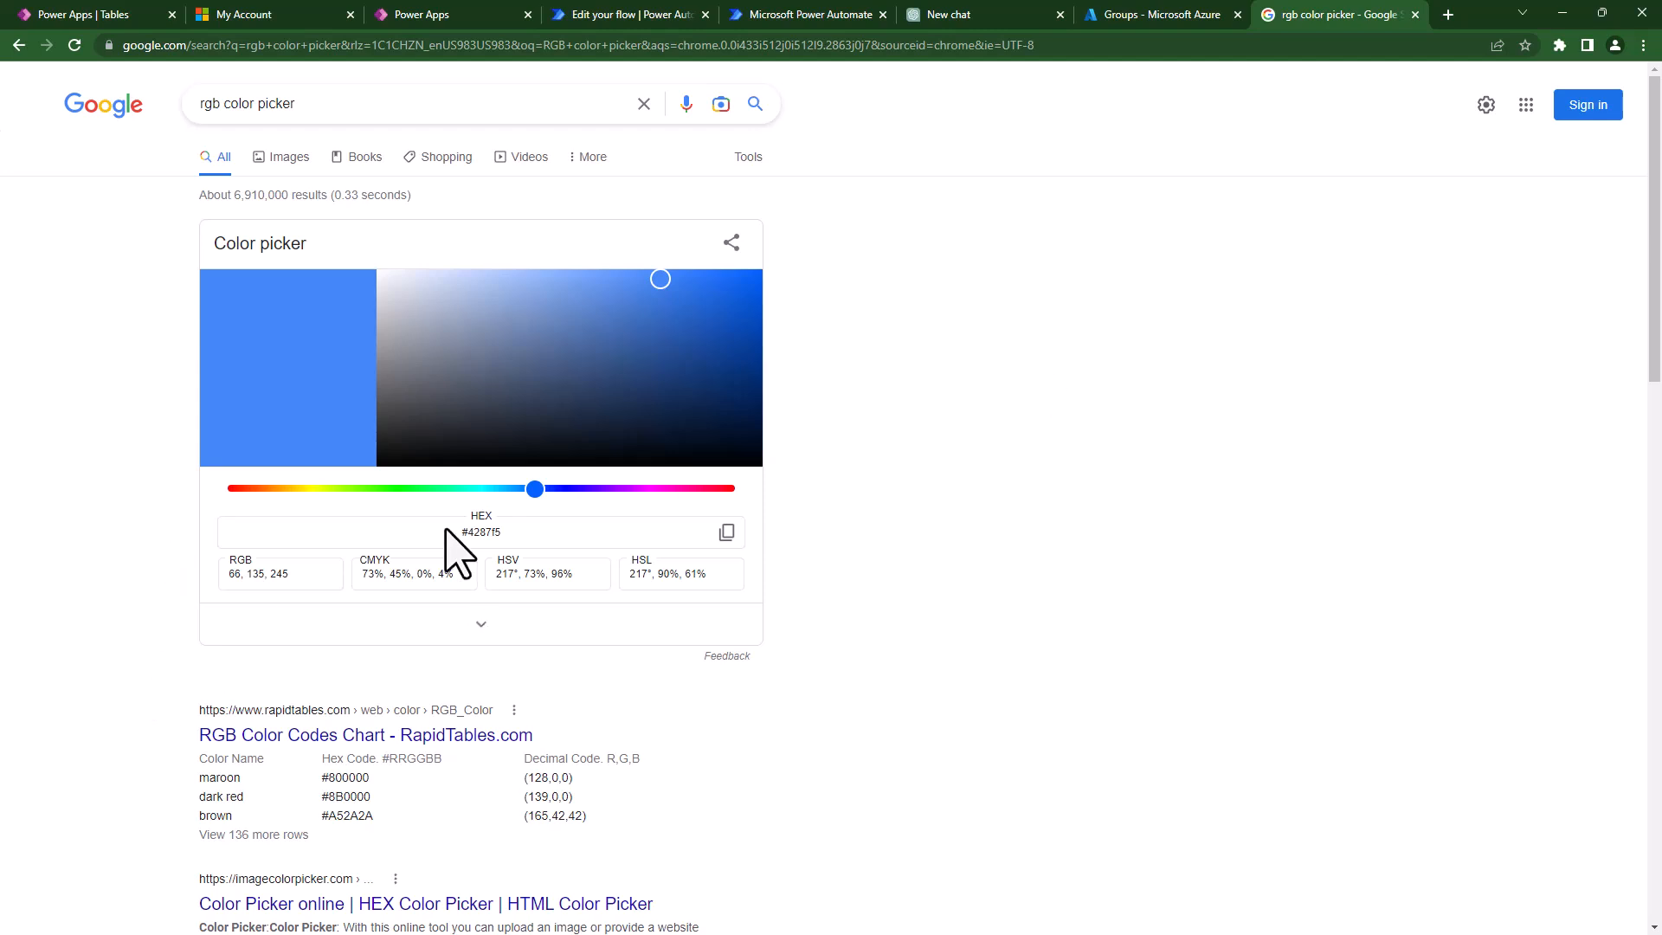
{"action": "left_click", "coordinate": [382, 490]}
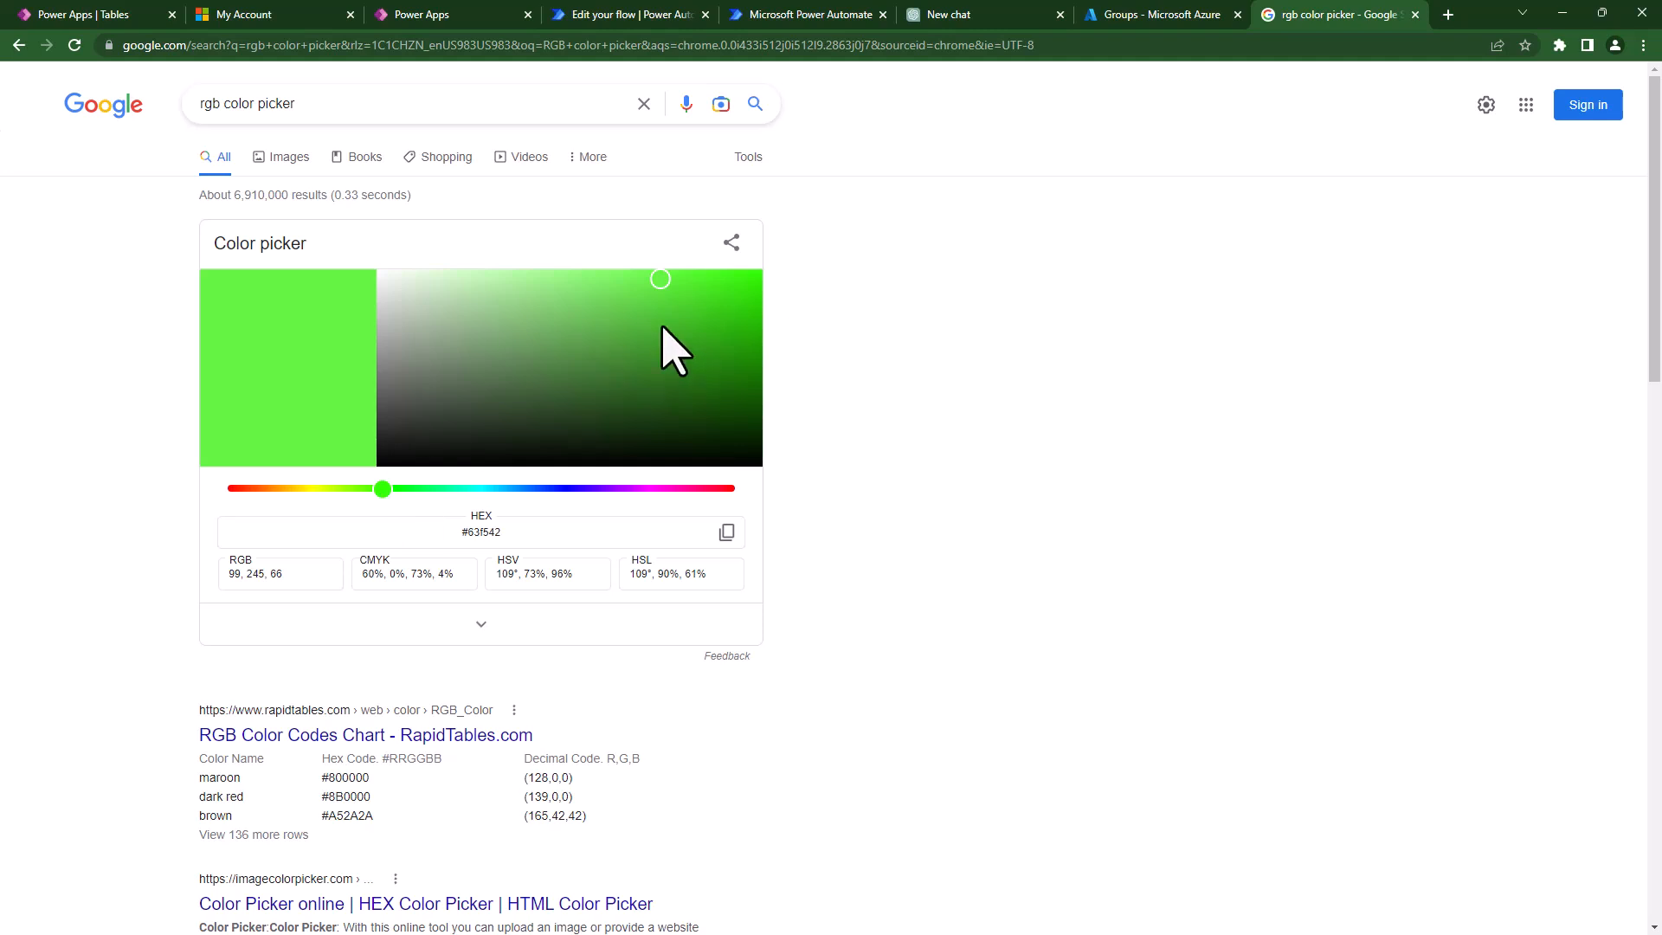
{"action": "left_click", "coordinate": [707, 369]}
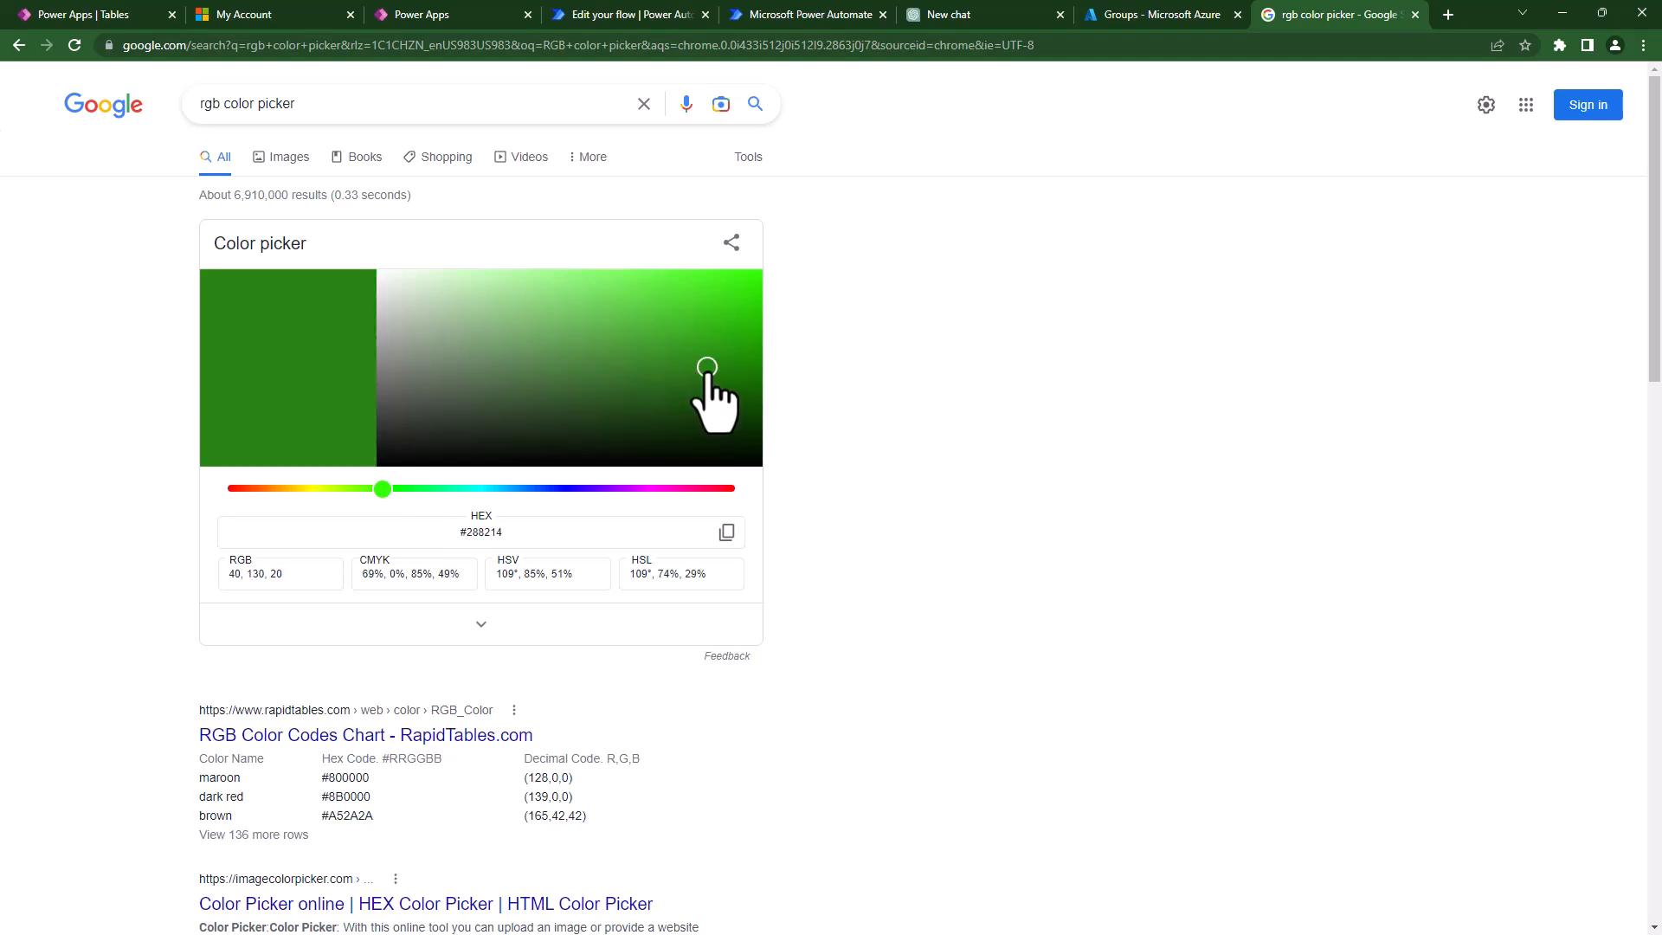
{"action": "left_click", "coordinate": [679, 367]}
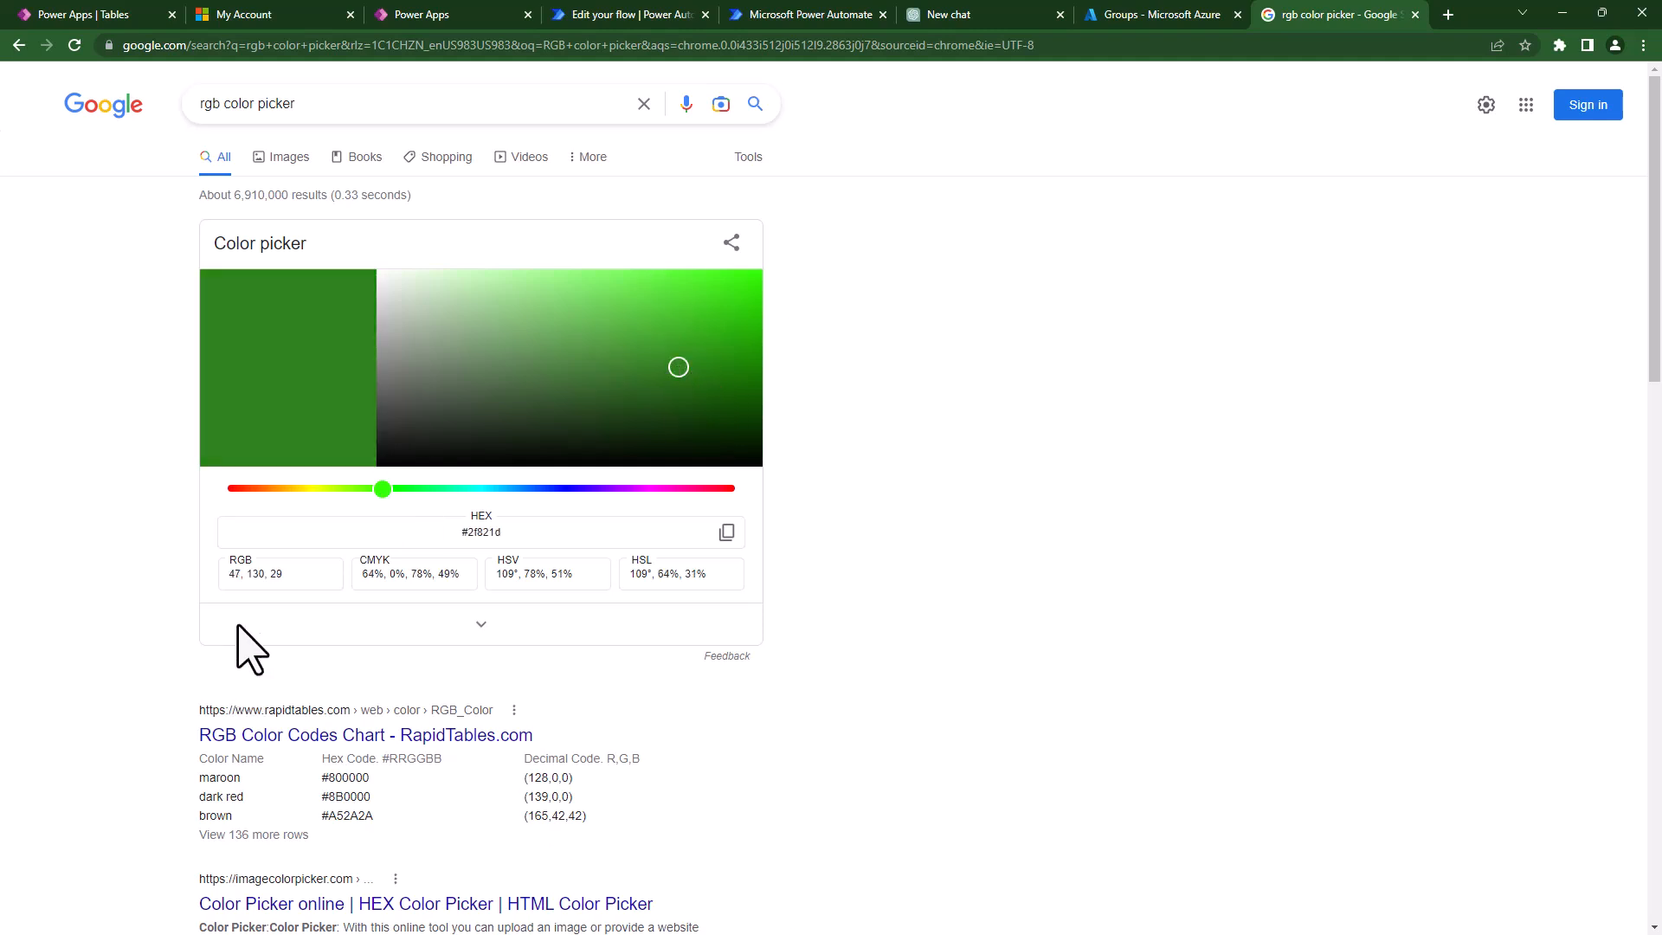
{"action": "double_click", "coordinate": [286, 575]}
{"action": "left_click_drag", "start_coordinate": [236, 583], "coordinate": [216, 583]}
{"action": "key", "text": "ctrl+c"}
- Paste 47, 130, 29 into btnSubmit's HoverFill RGBA and test the hover in the running app
{"action": "left_click", "coordinate": [432, 14]}
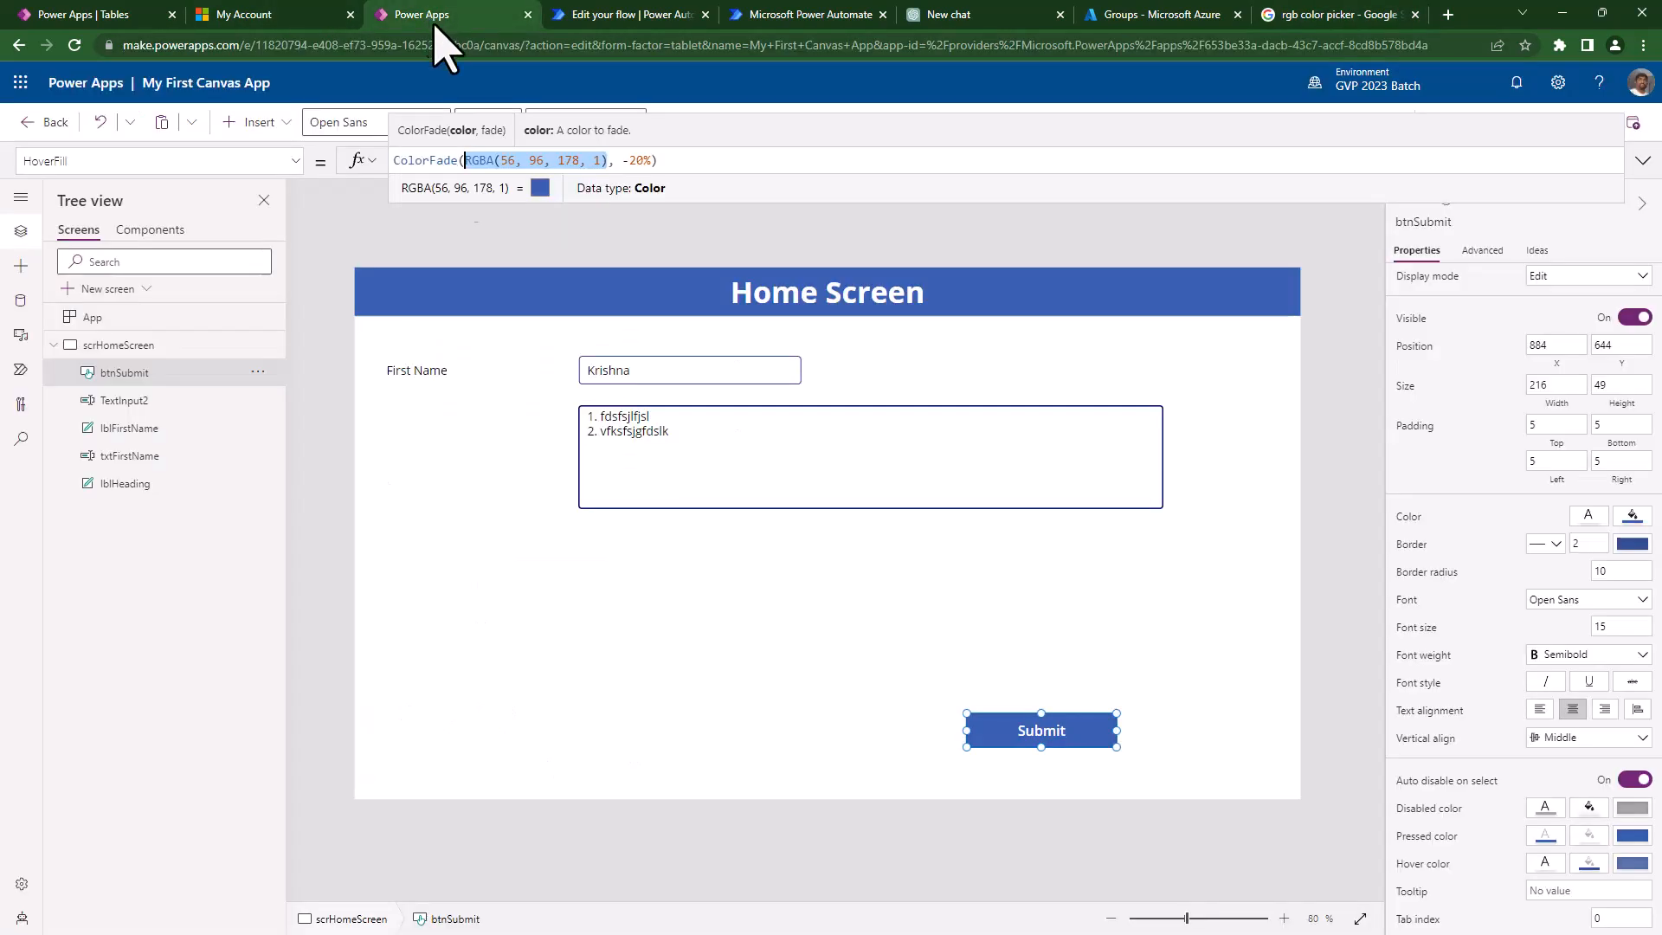
{"action": "left_click", "coordinate": [506, 160]}
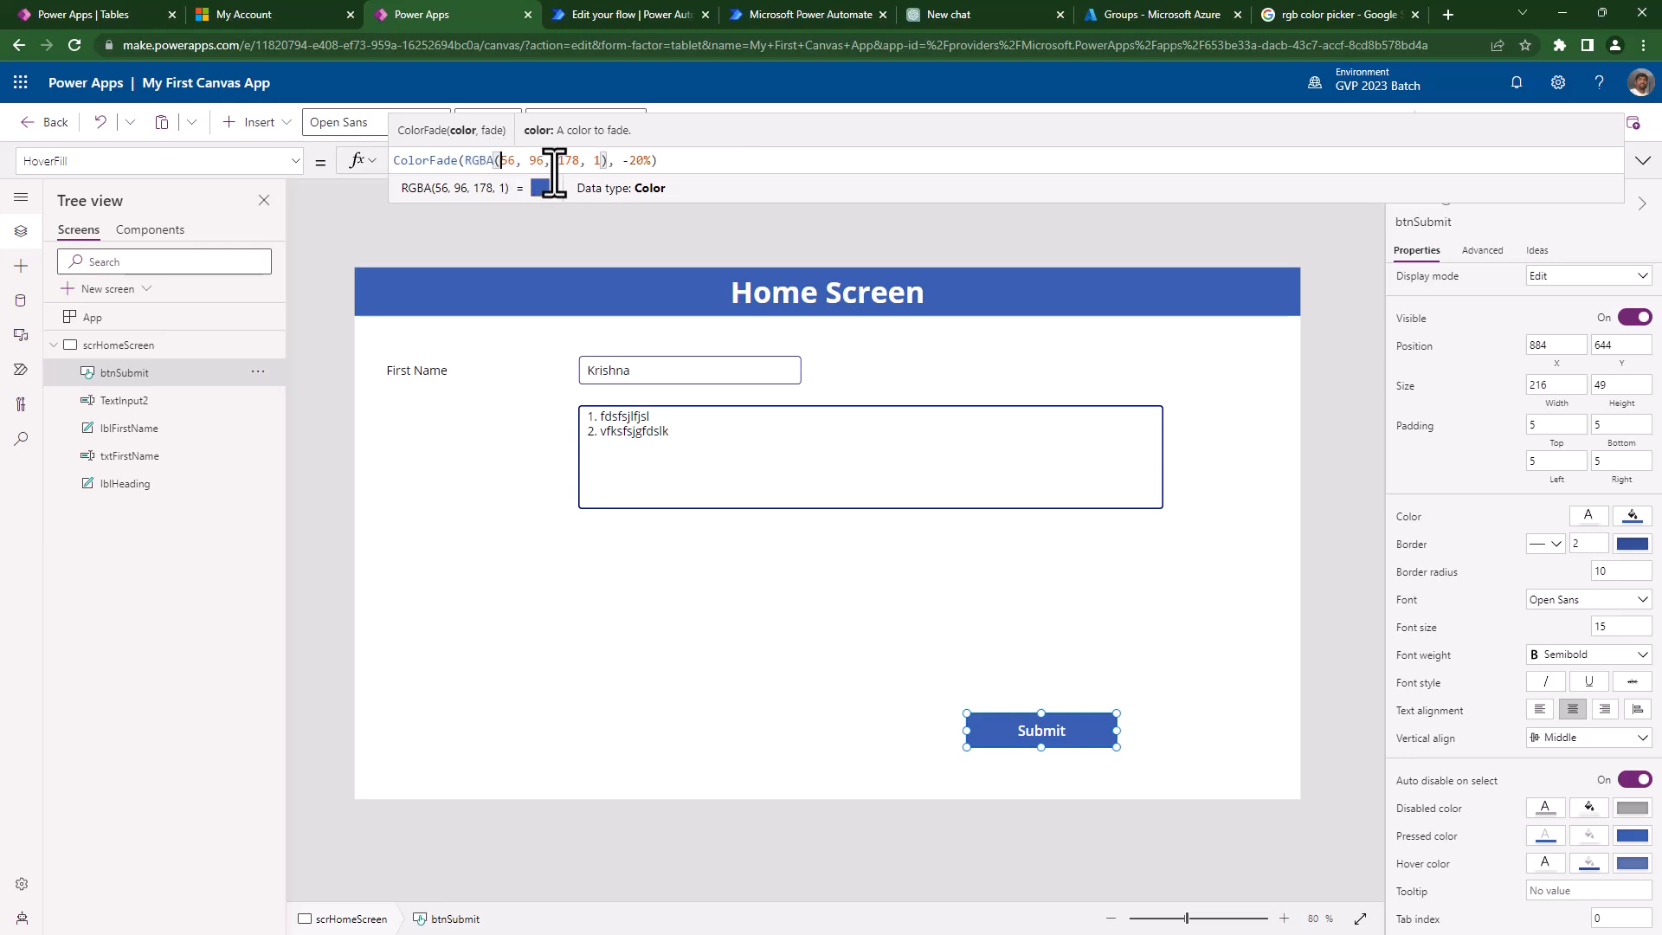
{"action": "left_click", "coordinate": [584, 160], "text": "shift"}
{"action": "key", "text": "ctrl+v"}
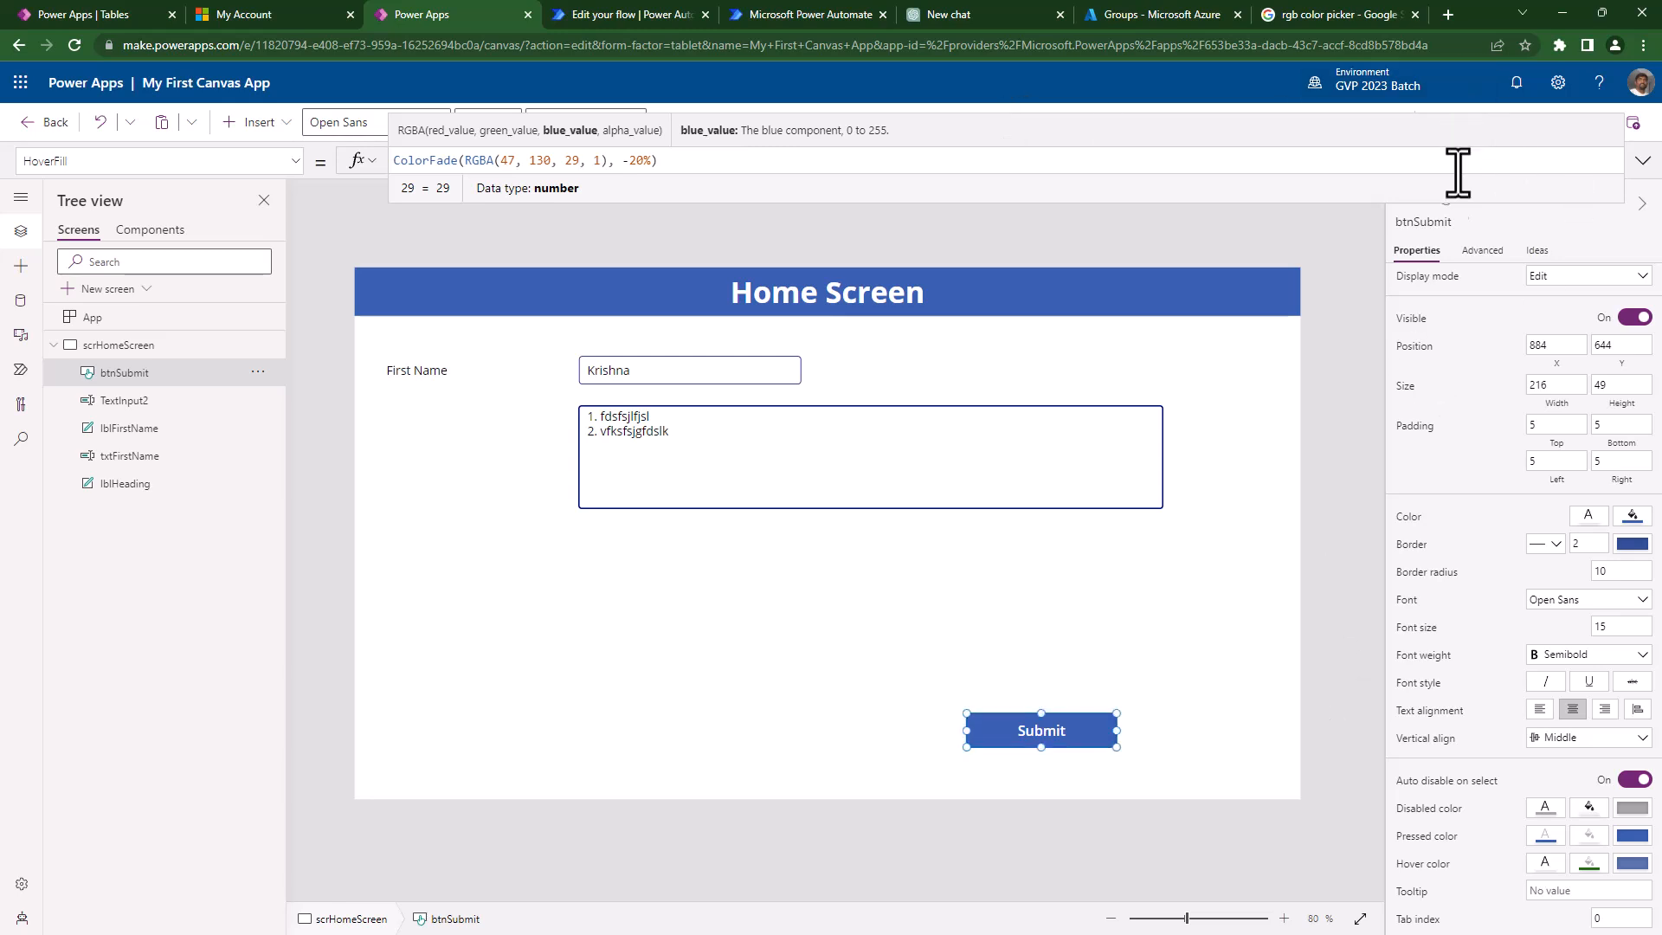
{"action": "left_click", "coordinate": [1368, 329]}
{"action": "left_click", "coordinate": [1528, 122]}
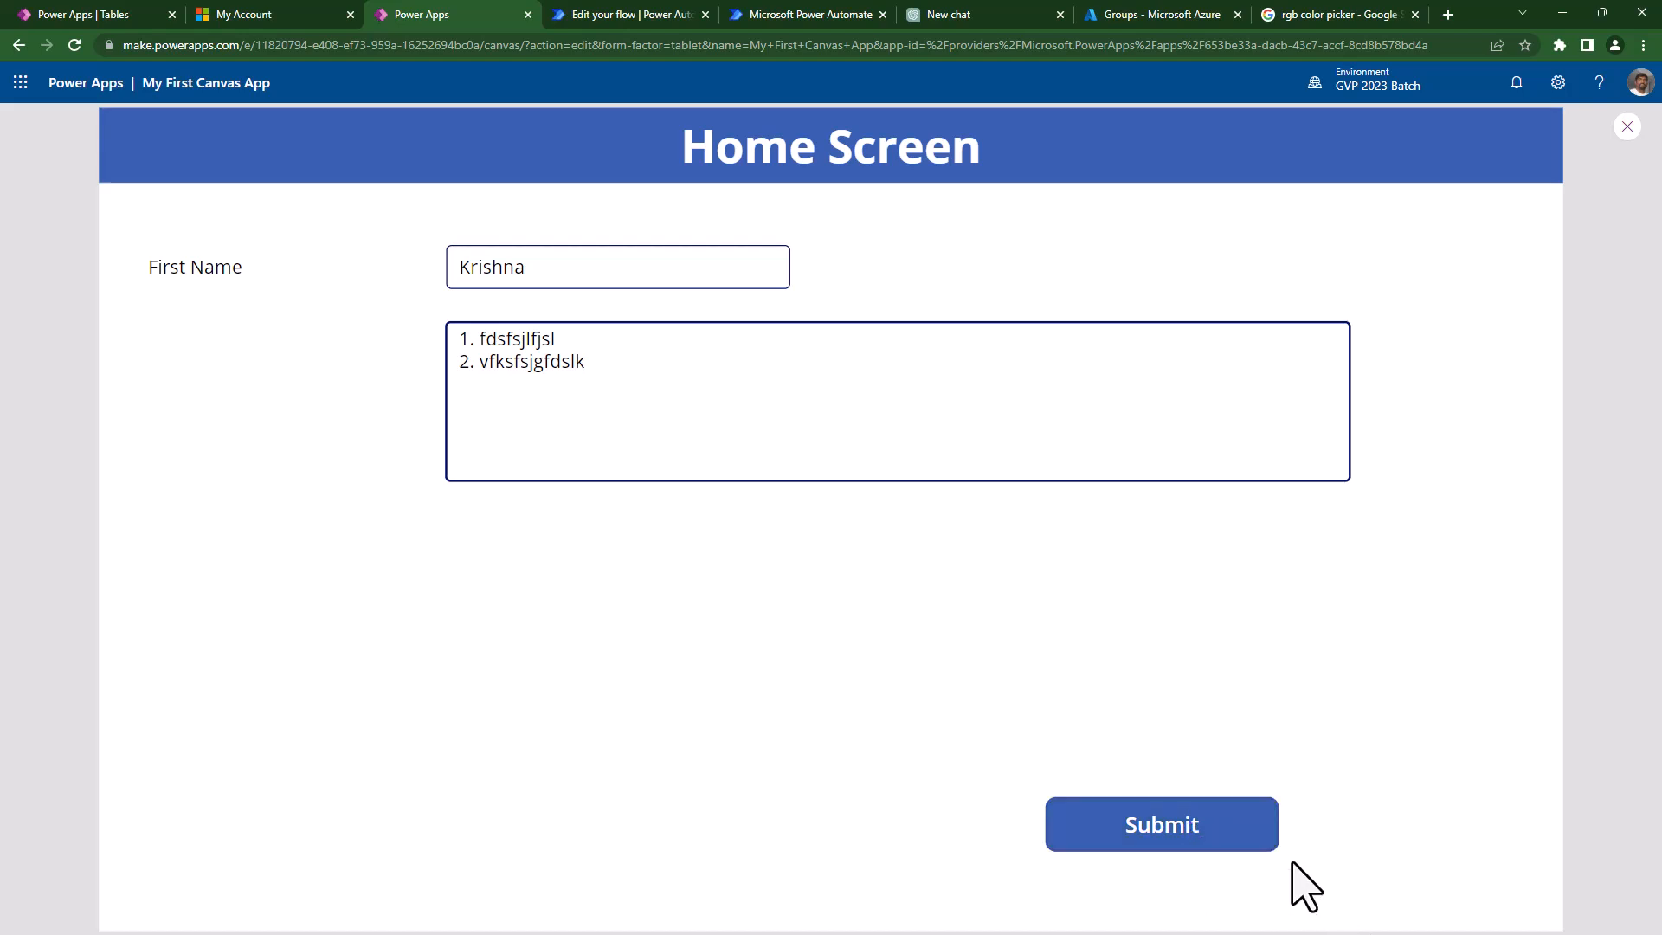
{"action": "key", "text": "Escape"}
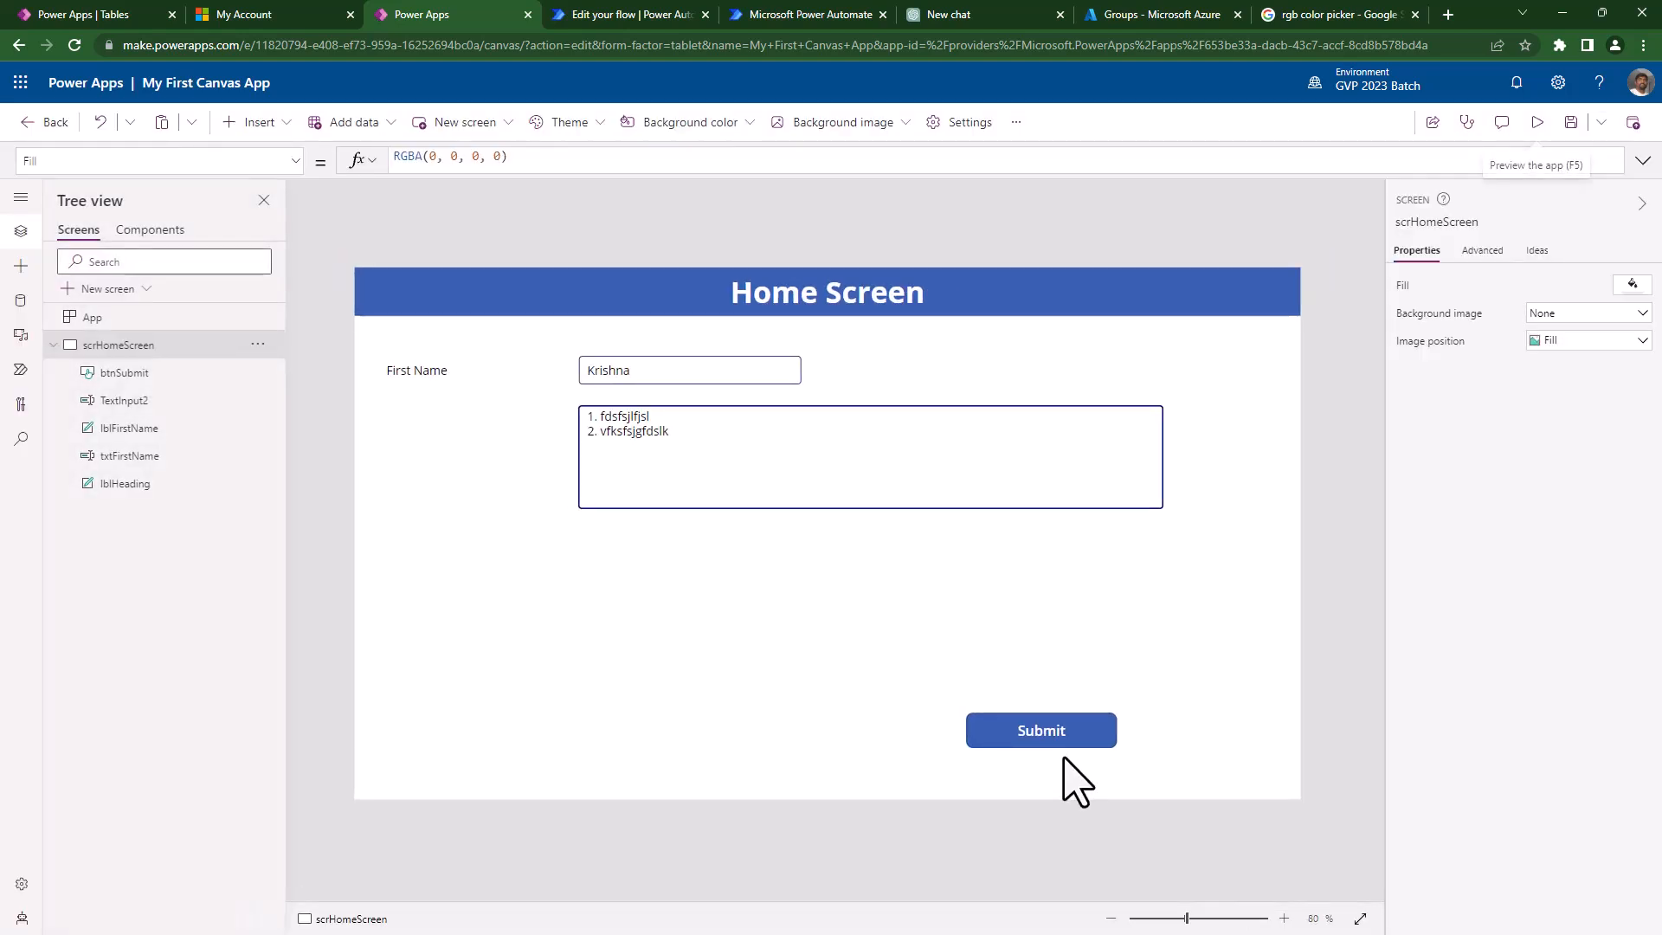
- Enlarge the Submit button and preview again to check the green hover
{"action": "left_click", "coordinate": [1028, 729]}
{"action": "left_click_drag", "start_coordinate": [974, 716], "coordinate": [631, 594]}
{"action": "left_click", "coordinate": [1537, 122]}
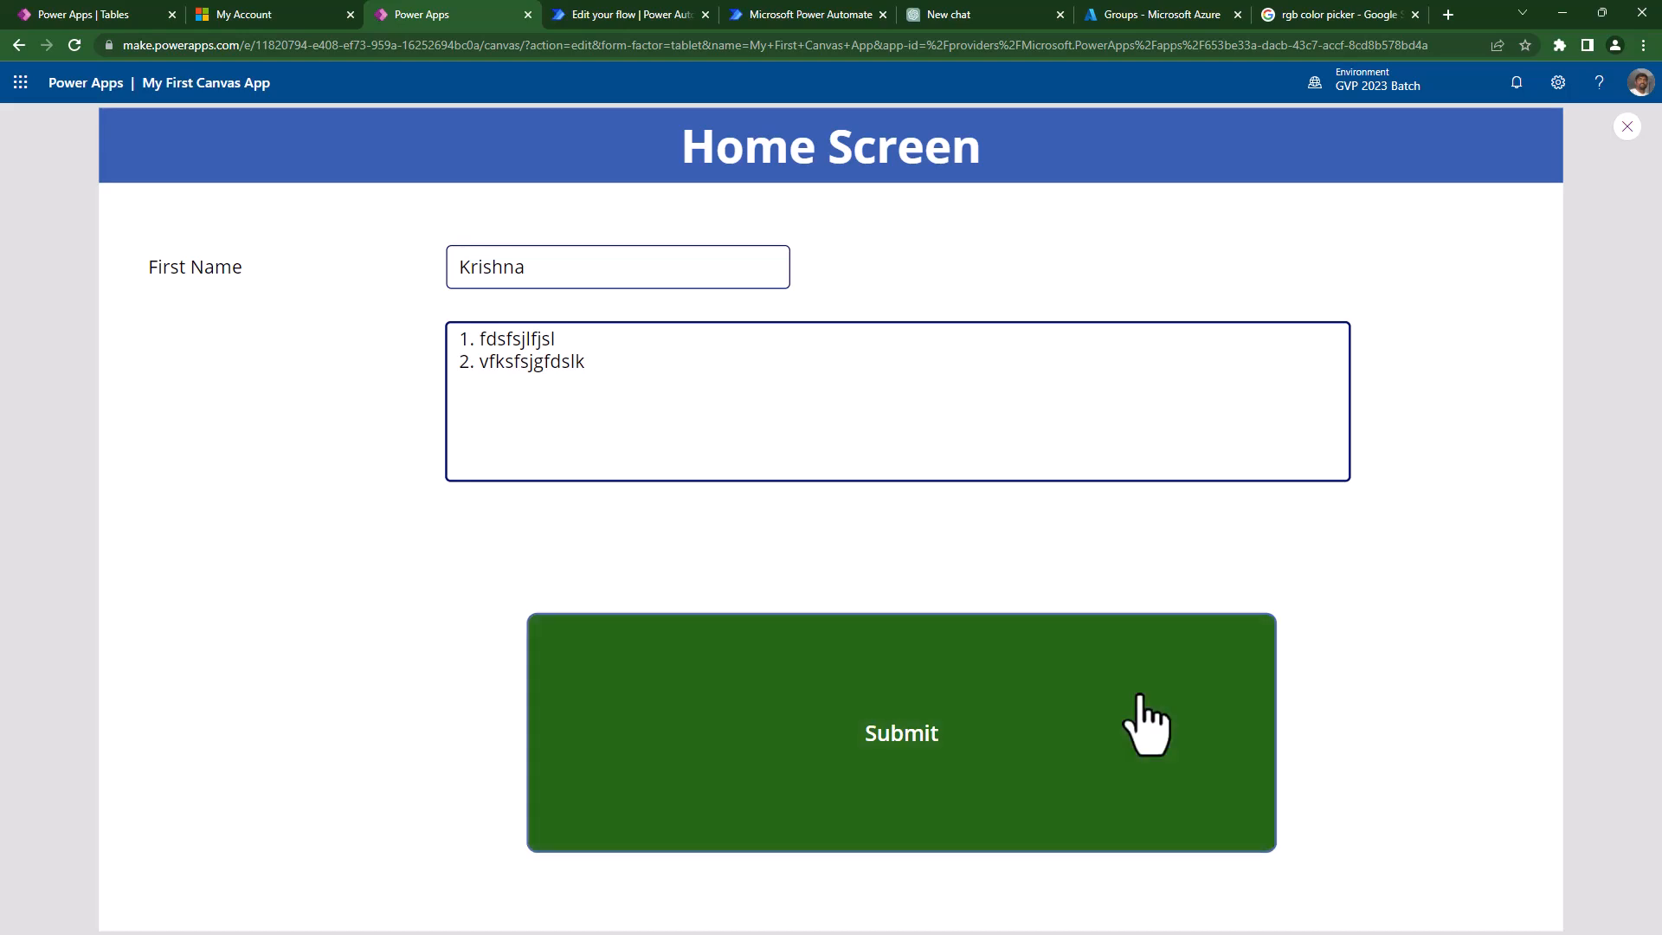
- Sample greens in Google's colour picker down to a dark RGB 17, 64, 7, then return to Power Apps
{"action": "left_click", "coordinate": [1372, 12]}
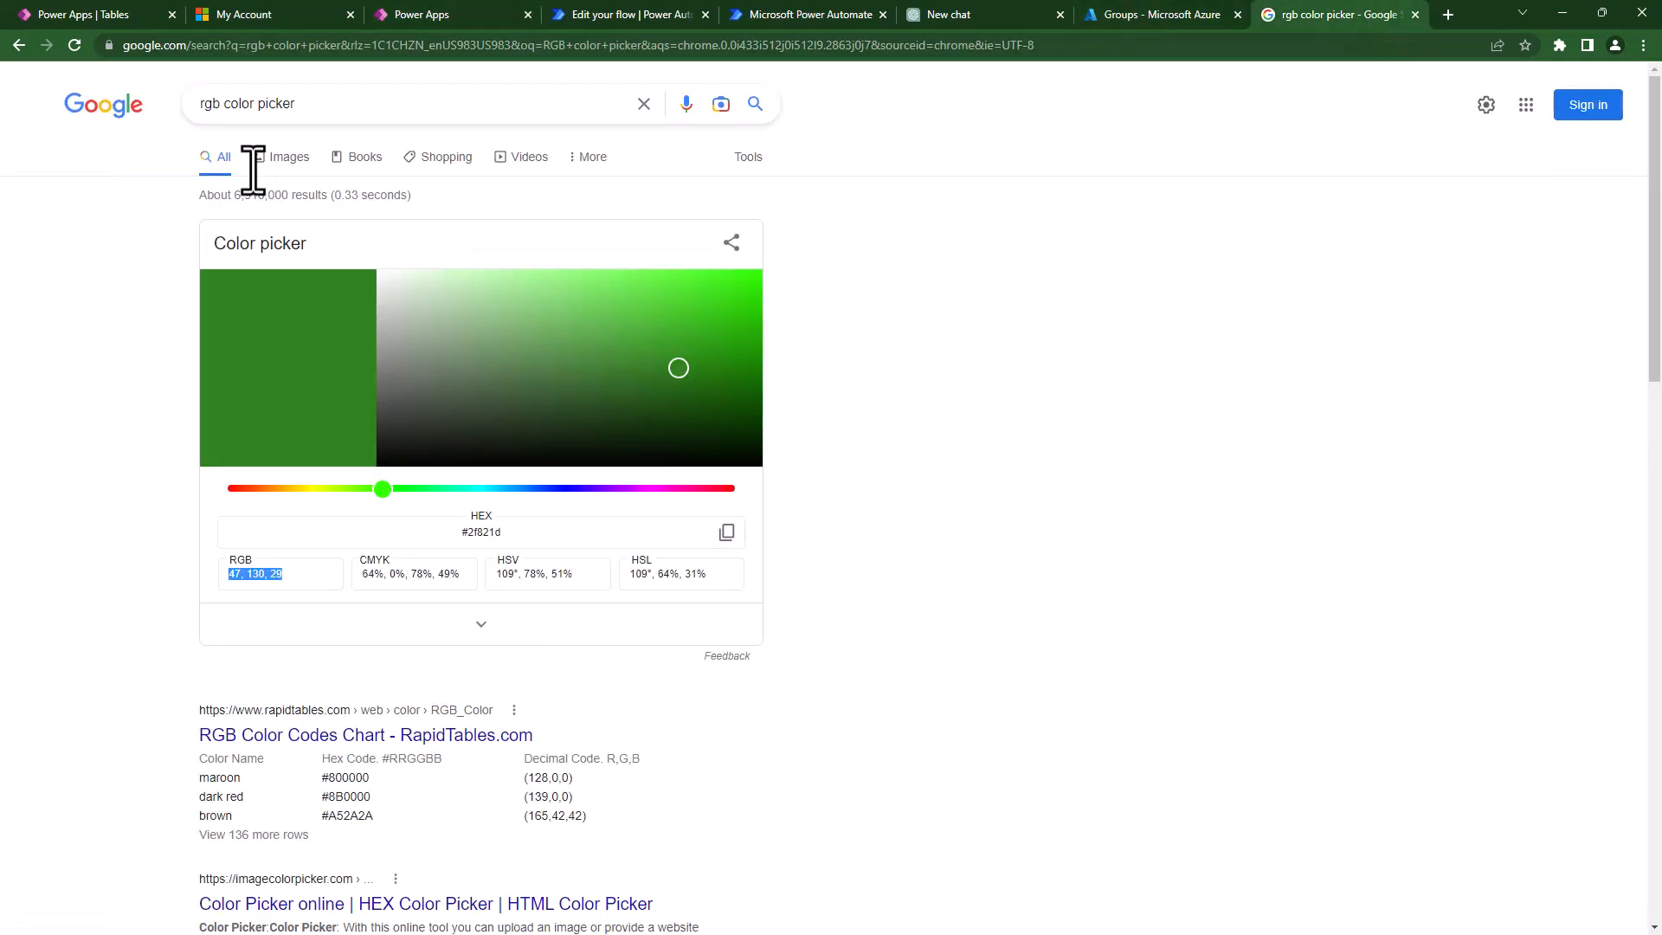
{"action": "left_click_drag", "start_coordinate": [341, 102], "coordinate": [130, 102]}
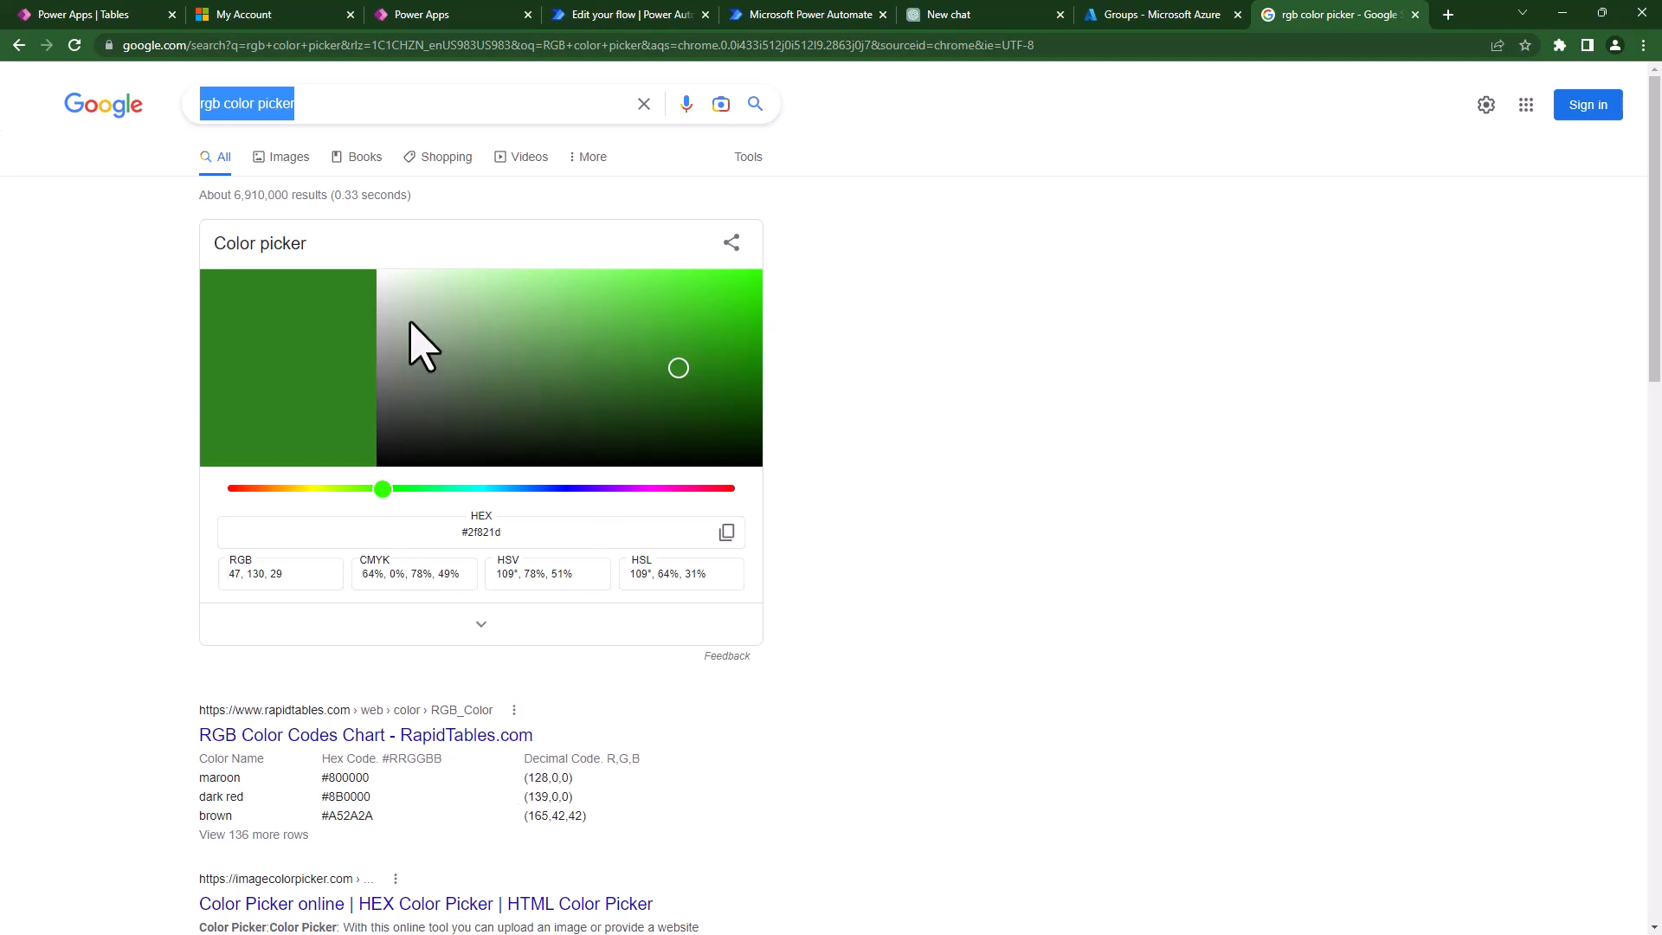
{"action": "left_click", "coordinate": [467, 292]}
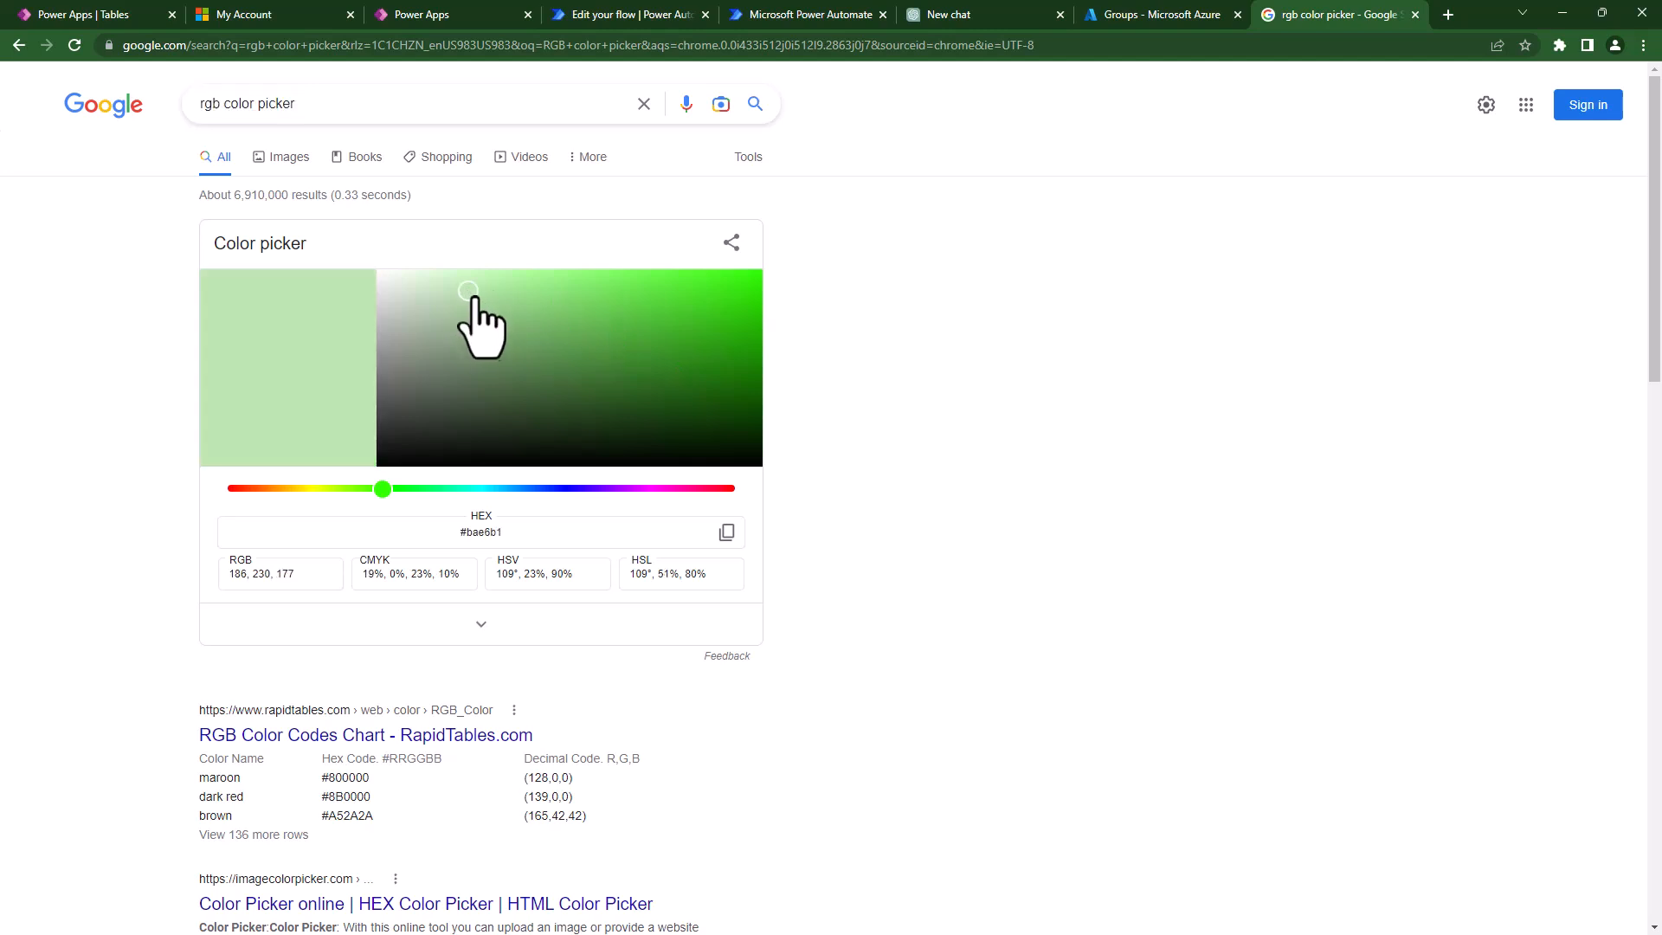
{"action": "left_click", "coordinate": [565, 311]}
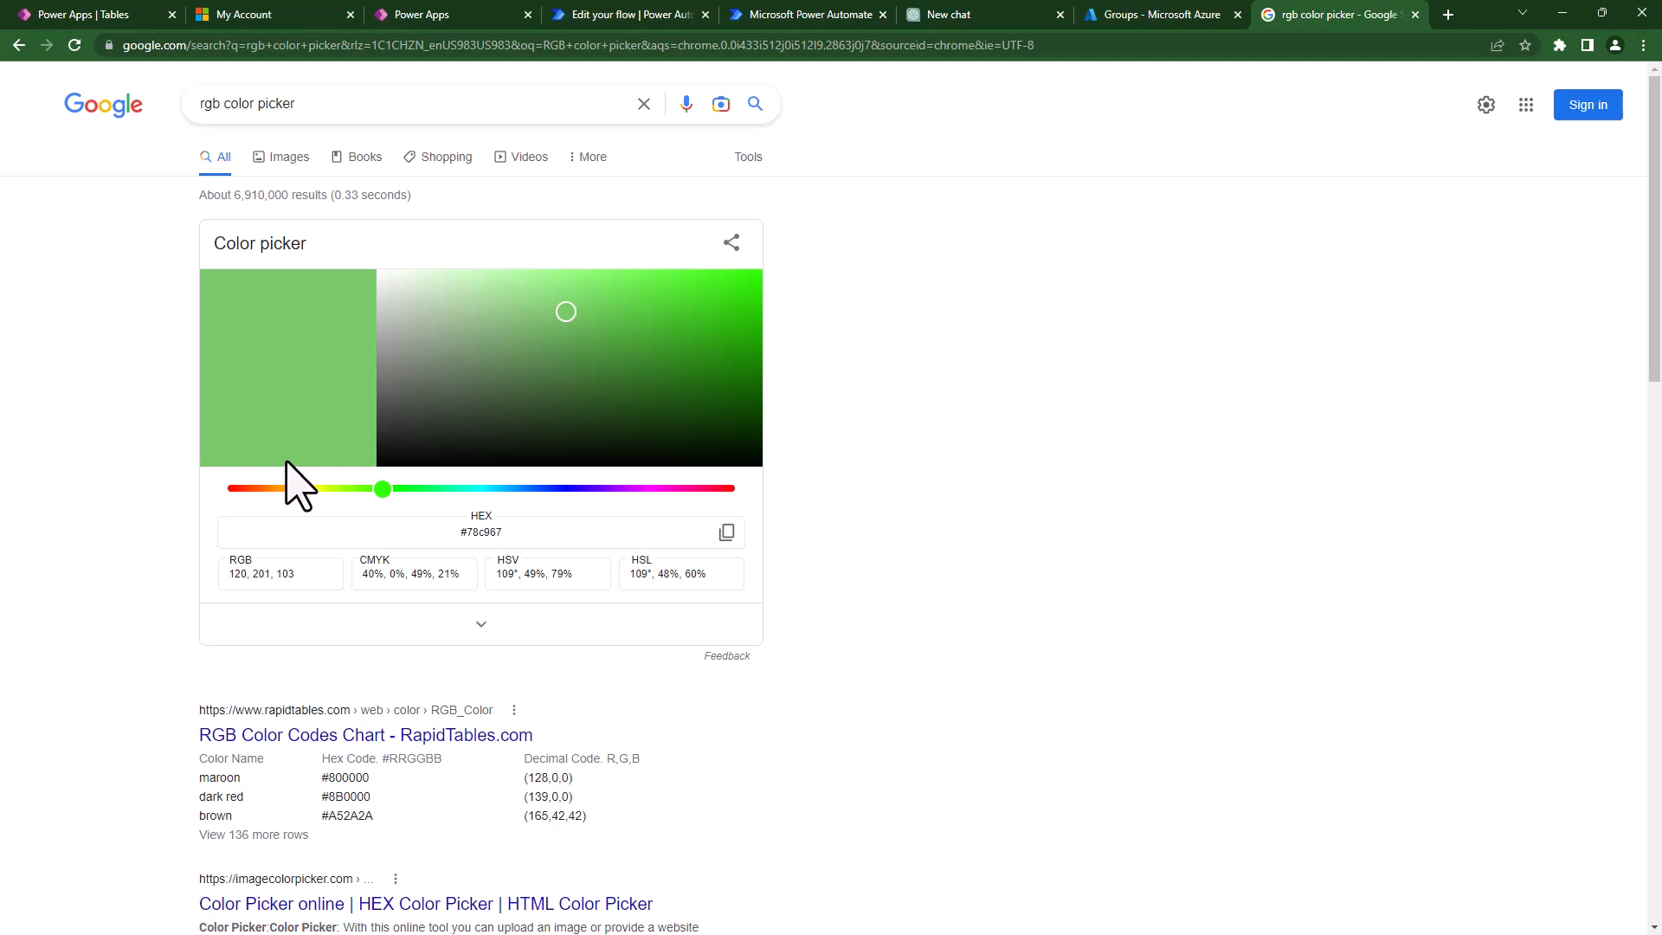
{"action": "left_click", "coordinate": [724, 420]}
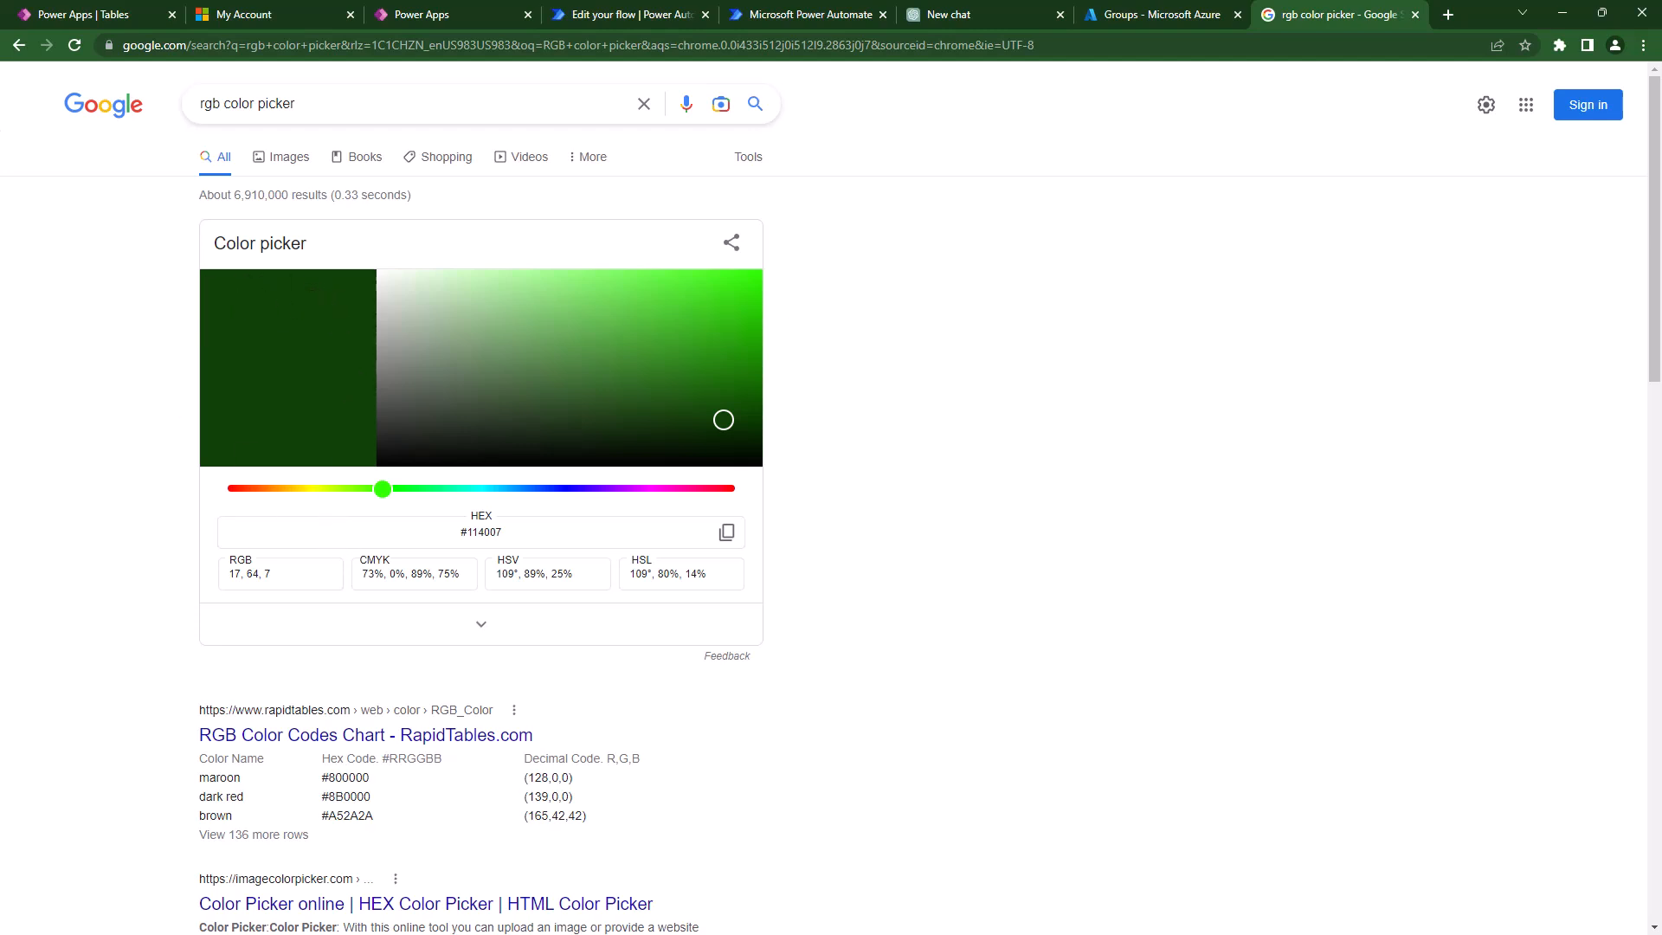
{"action": "left_click", "coordinate": [420, 15]}
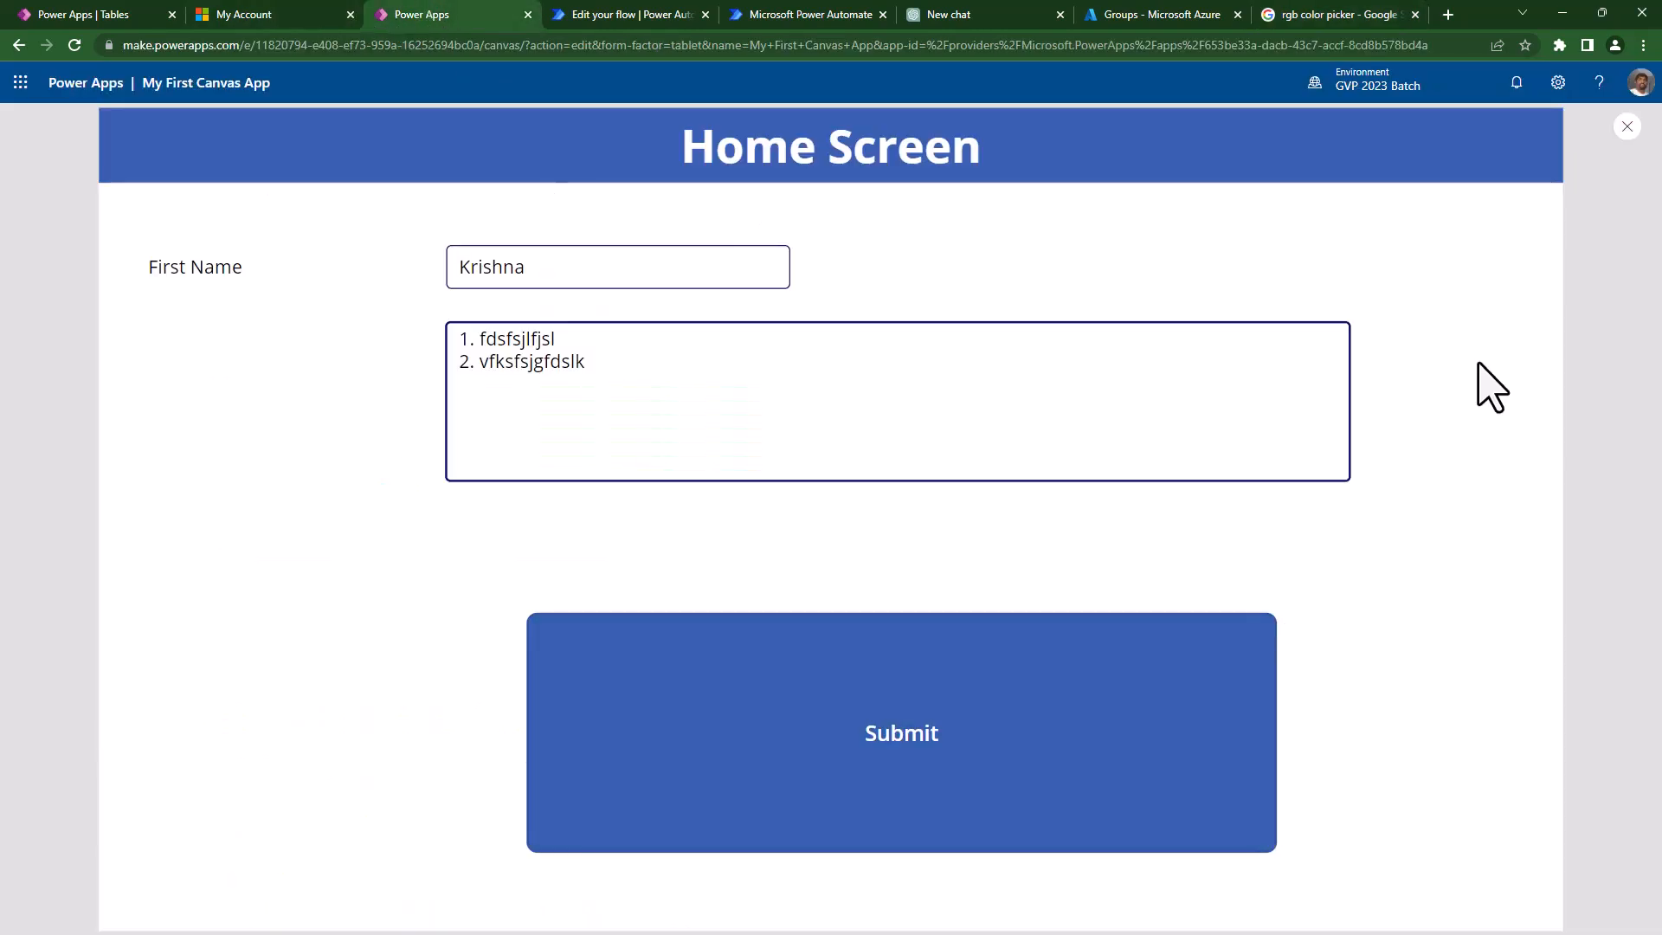
- Select the Submit button and preview the app to test its hover colour
{"action": "left_click", "coordinate": [1628, 128]}
{"action": "left_click", "coordinate": [1004, 697]}
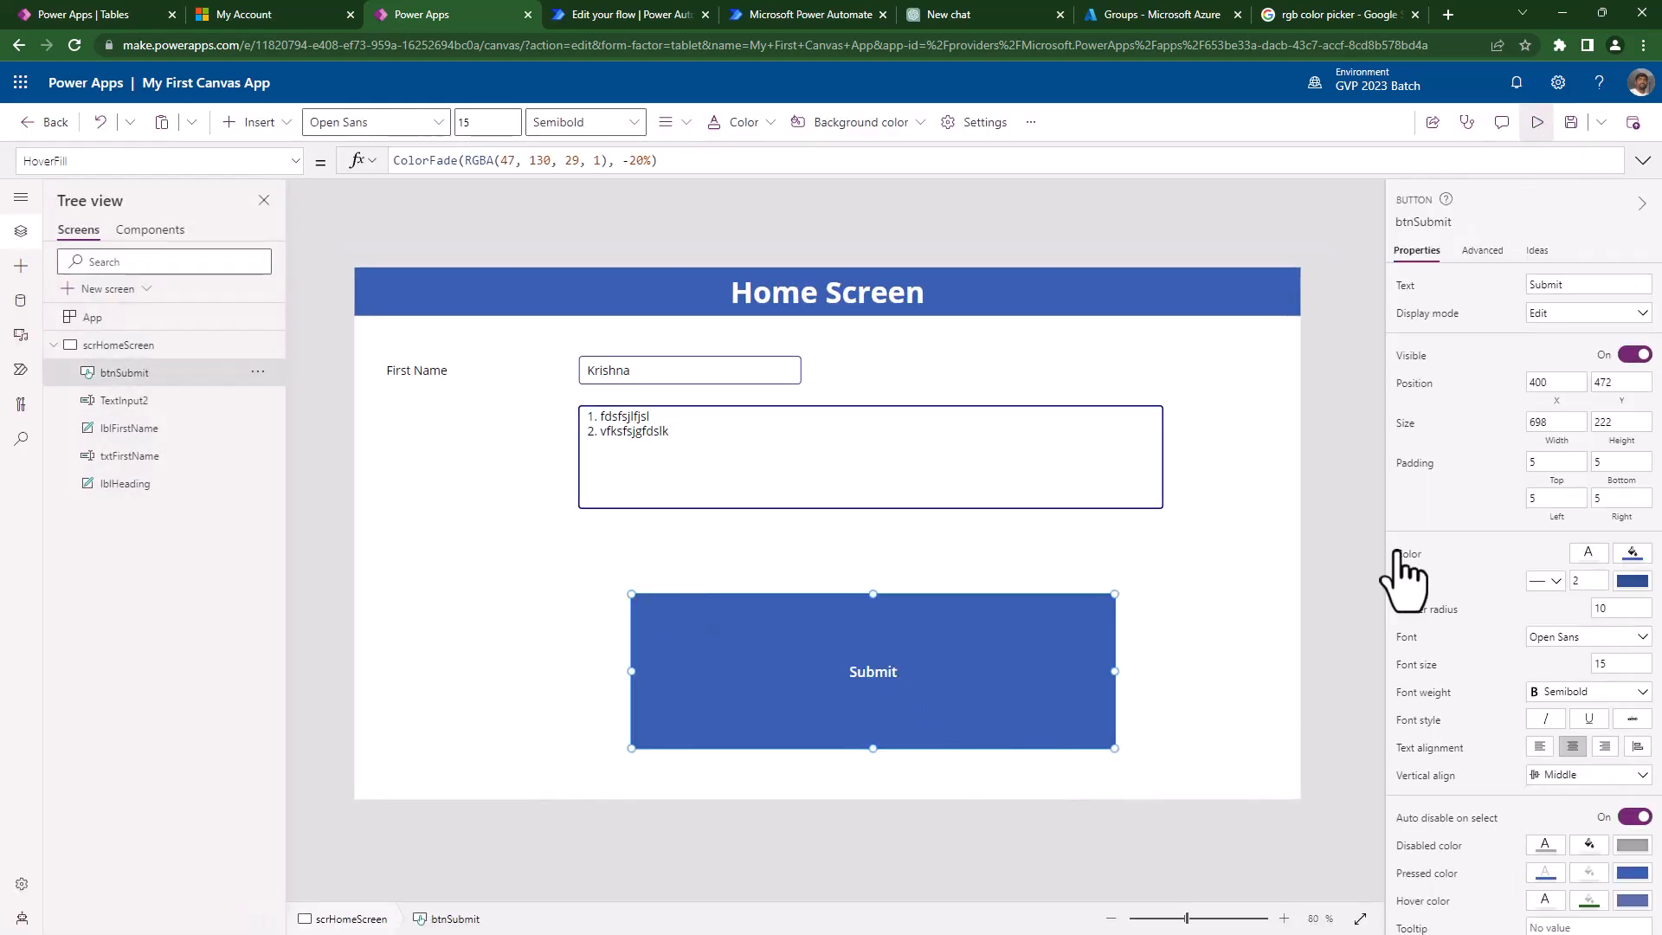
{"action": "key", "text": "F5"}
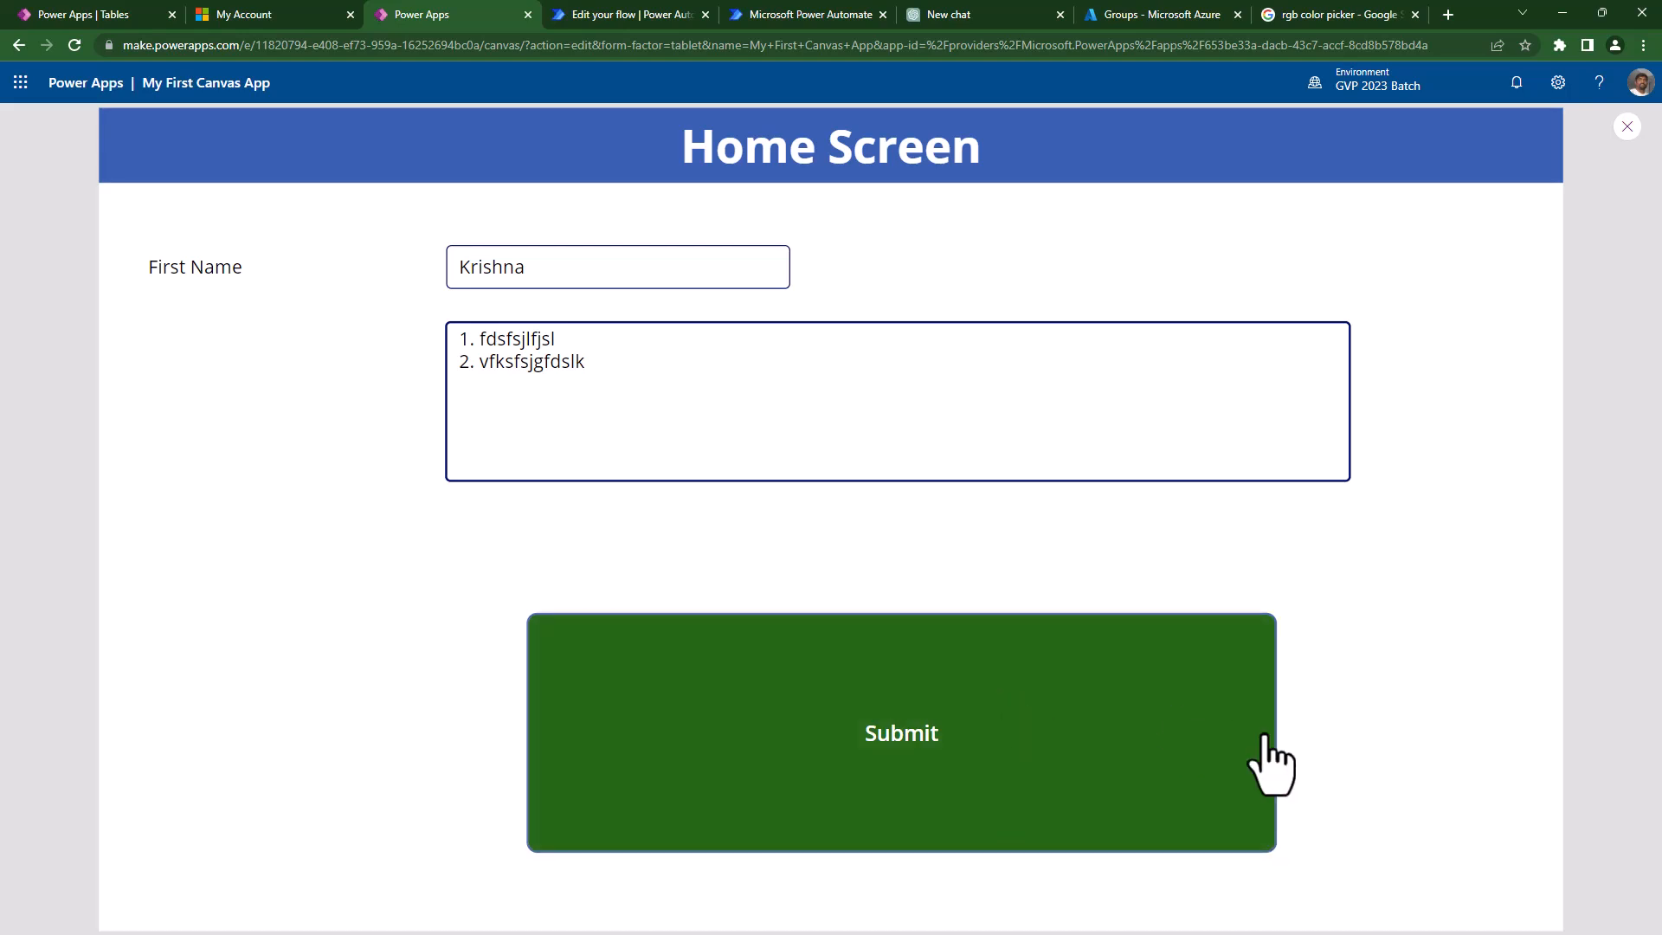
{"action": "key", "text": "Escape"}
- Give the Submit button a border thickness of 10 and check it in preview
{"action": "left_click", "coordinate": [1578, 582]}
{"action": "type", "text": "1"}
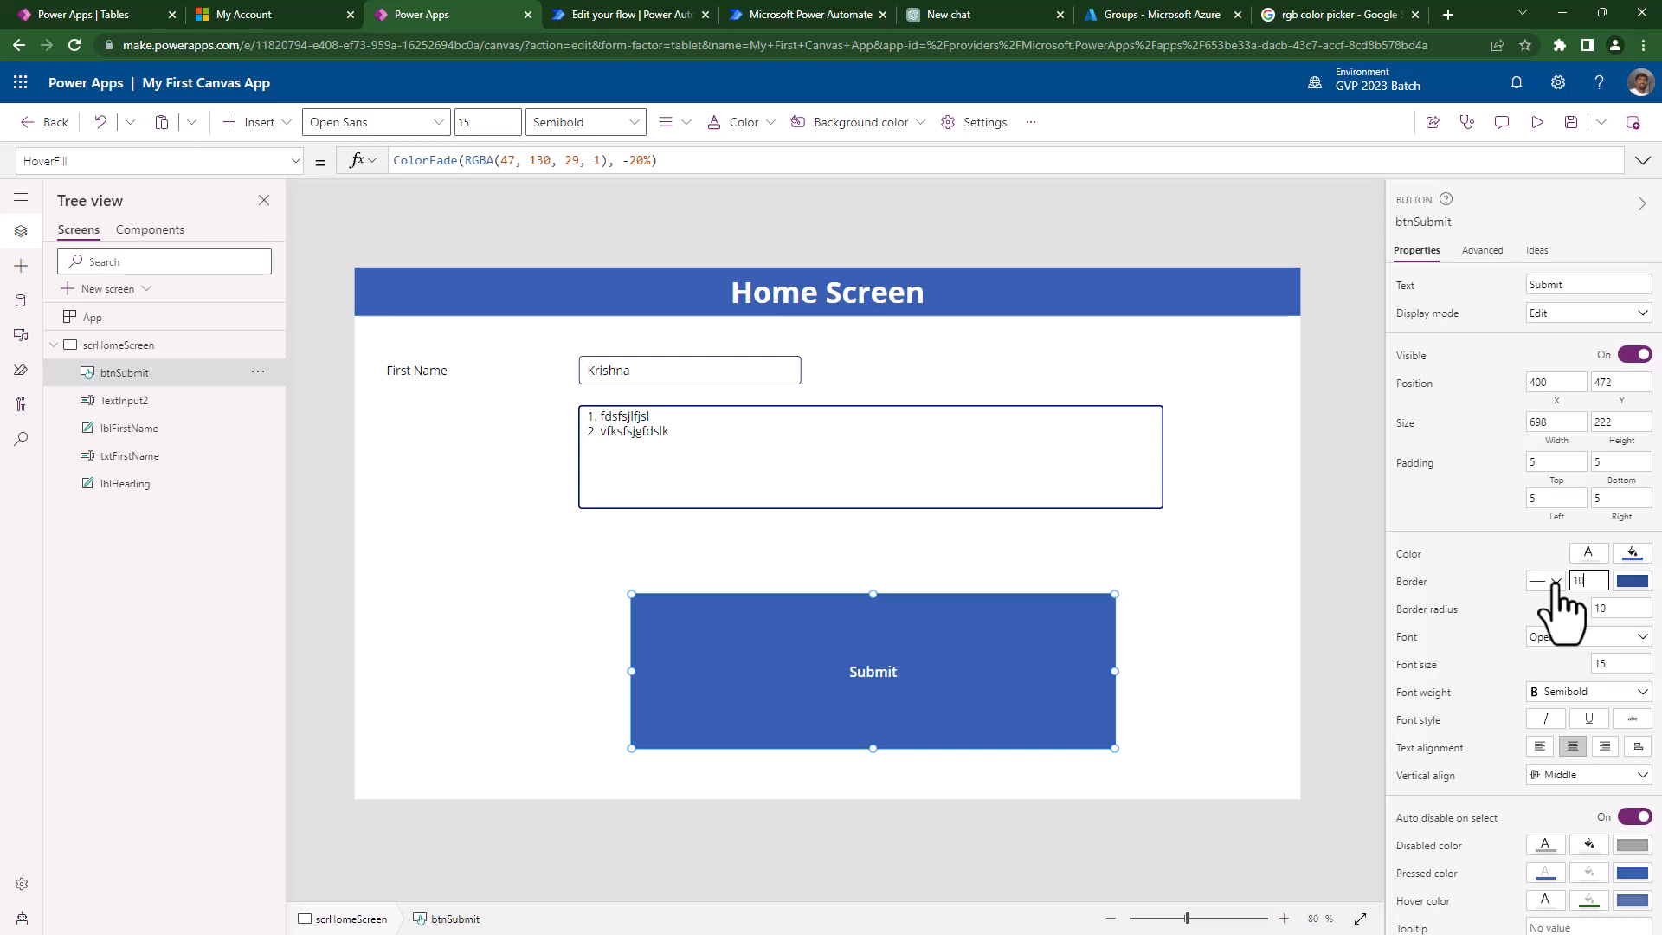
{"action": "type", "text": "0"}
{"action": "left_click", "coordinate": [1140, 668]}
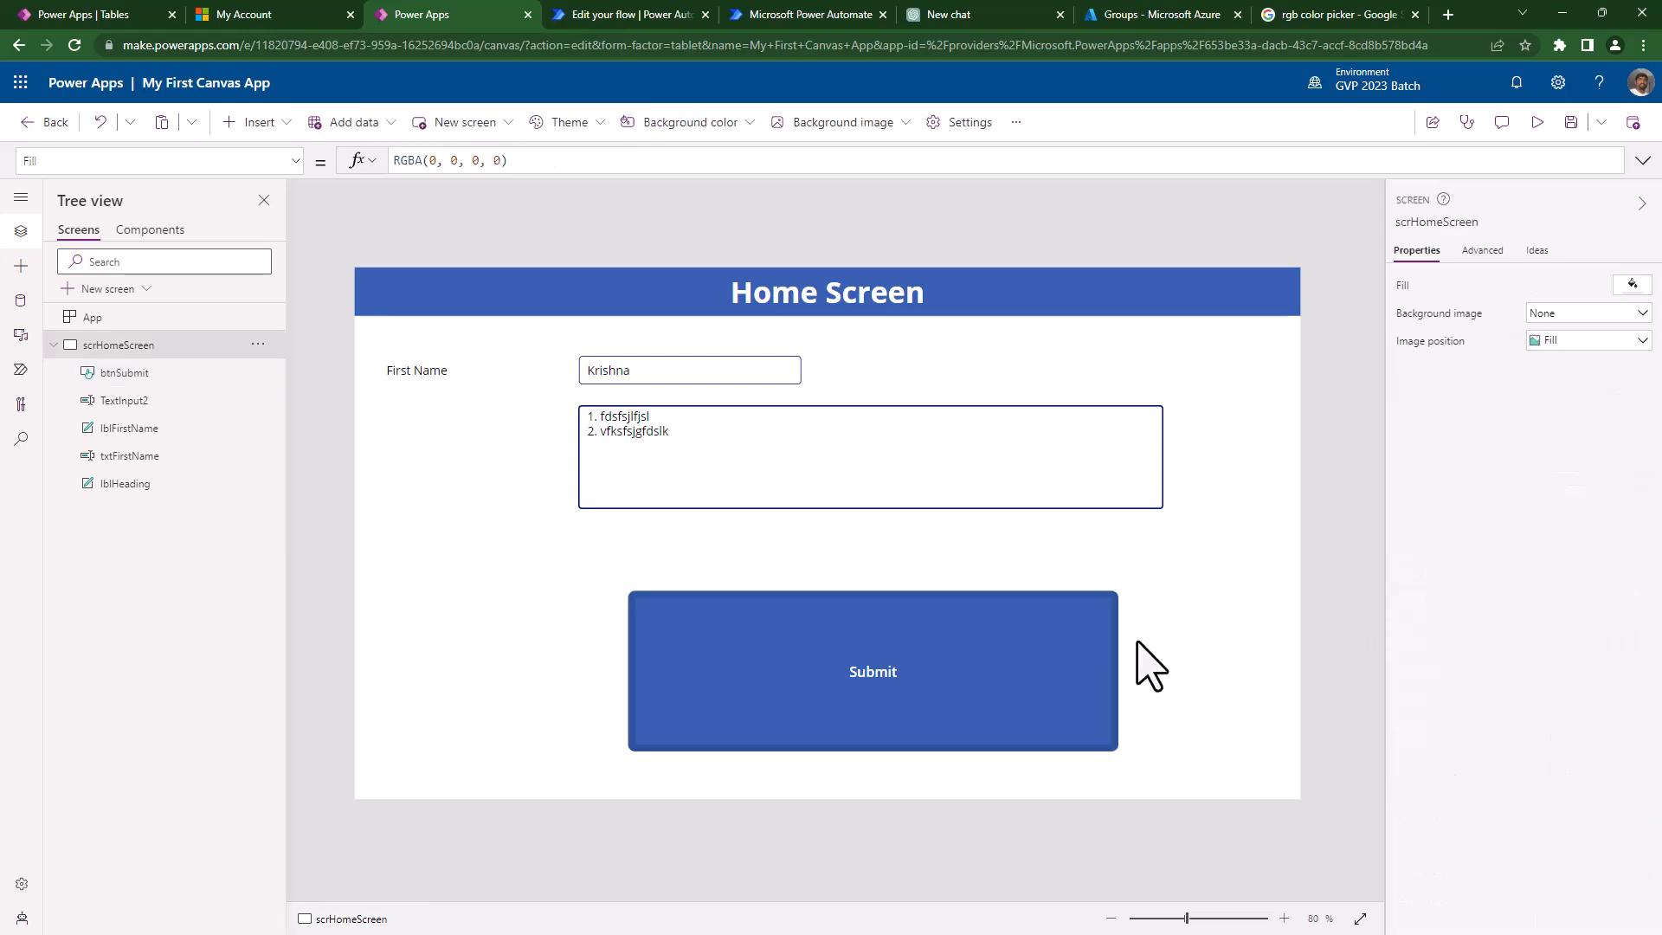
{"action": "left_click", "coordinate": [1535, 124]}
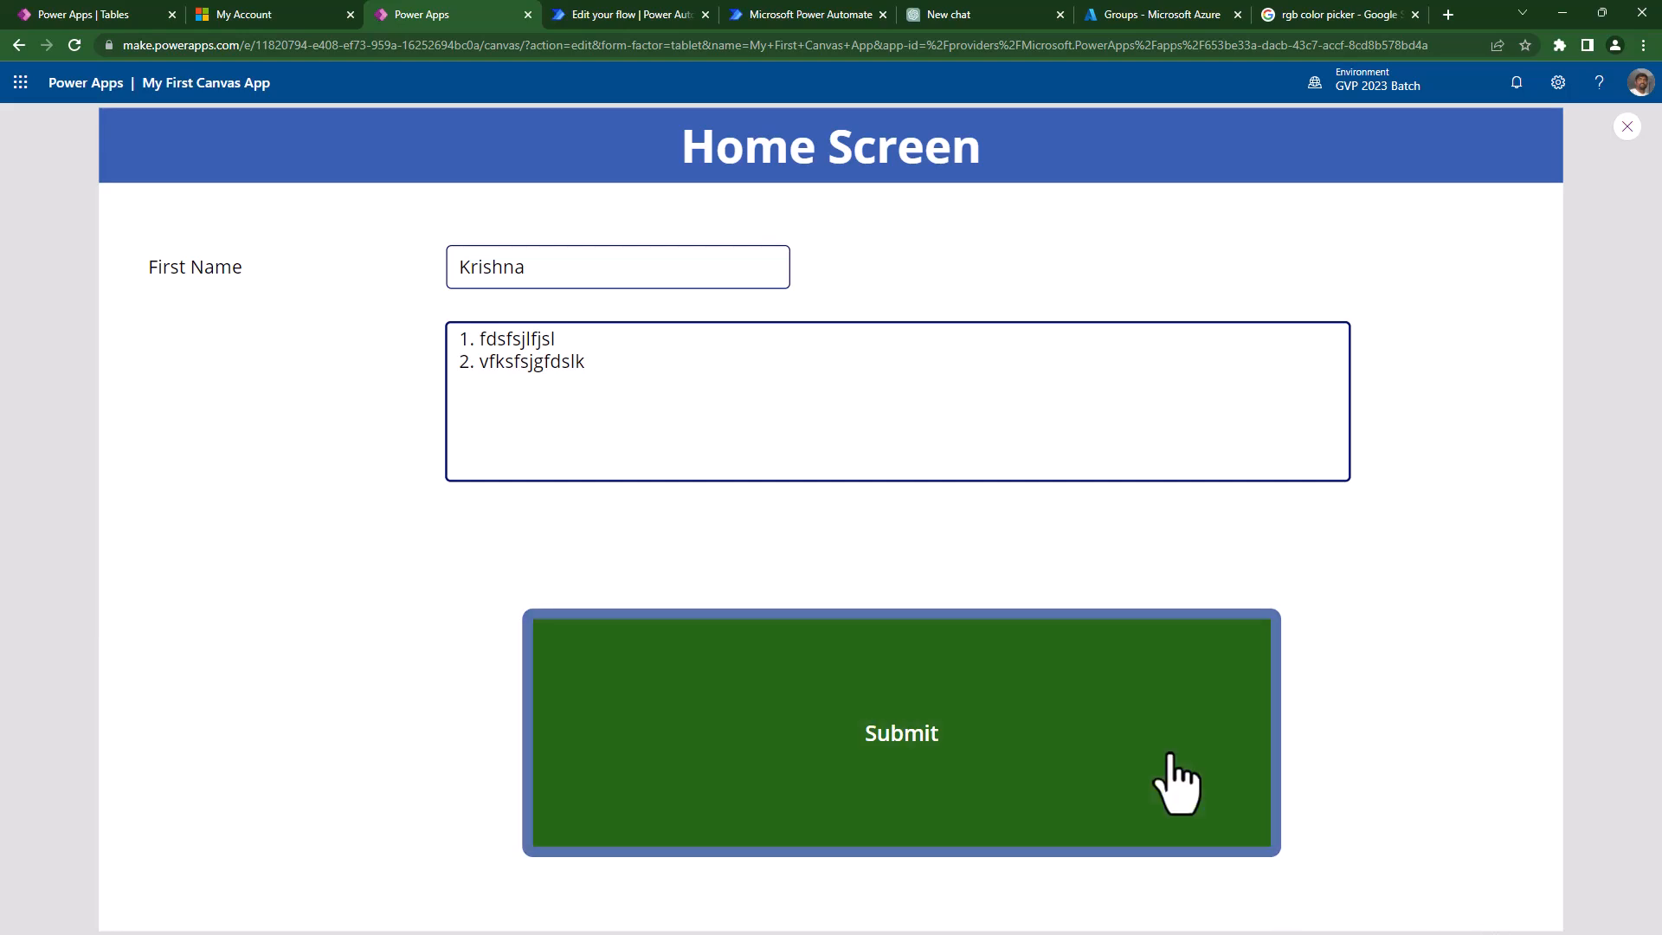
{"action": "key", "text": "Escape"}
- Set the Submit button's border thickness to 0 and test the borderless hover in preview
{"action": "left_click", "coordinate": [1078, 684]}
{"action": "left_click", "coordinate": [1580, 581]}
{"action": "left_click", "coordinate": [1634, 609]}
{"action": "left_click", "coordinate": [1193, 636]}
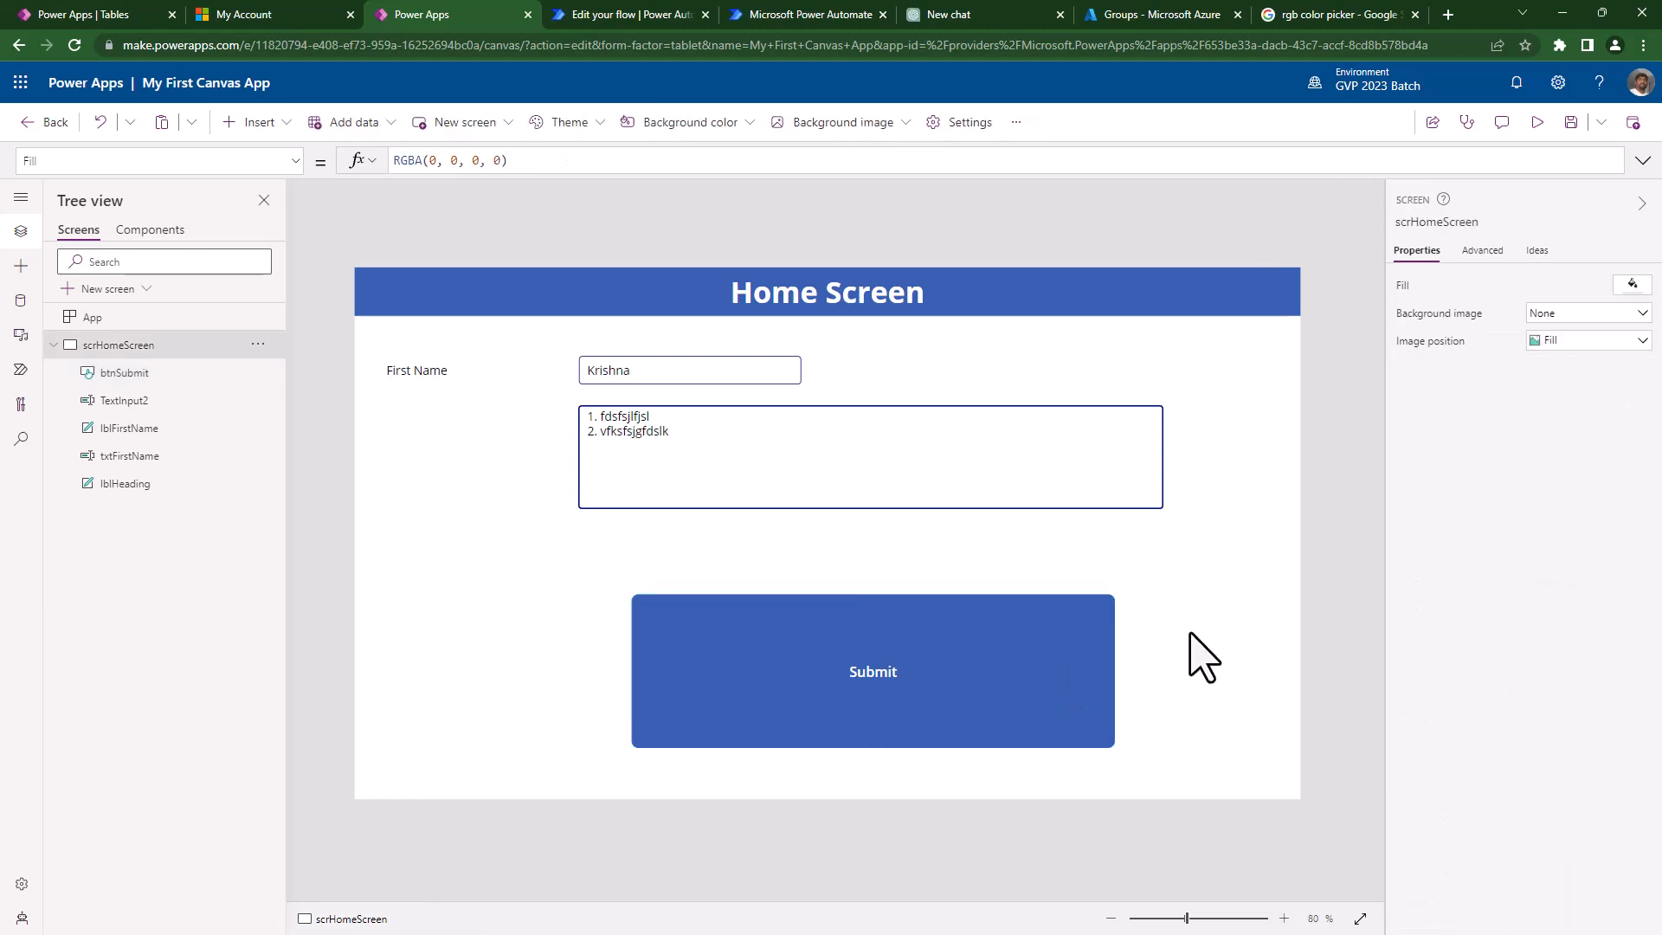
{"action": "left_click", "coordinate": [1067, 667]}
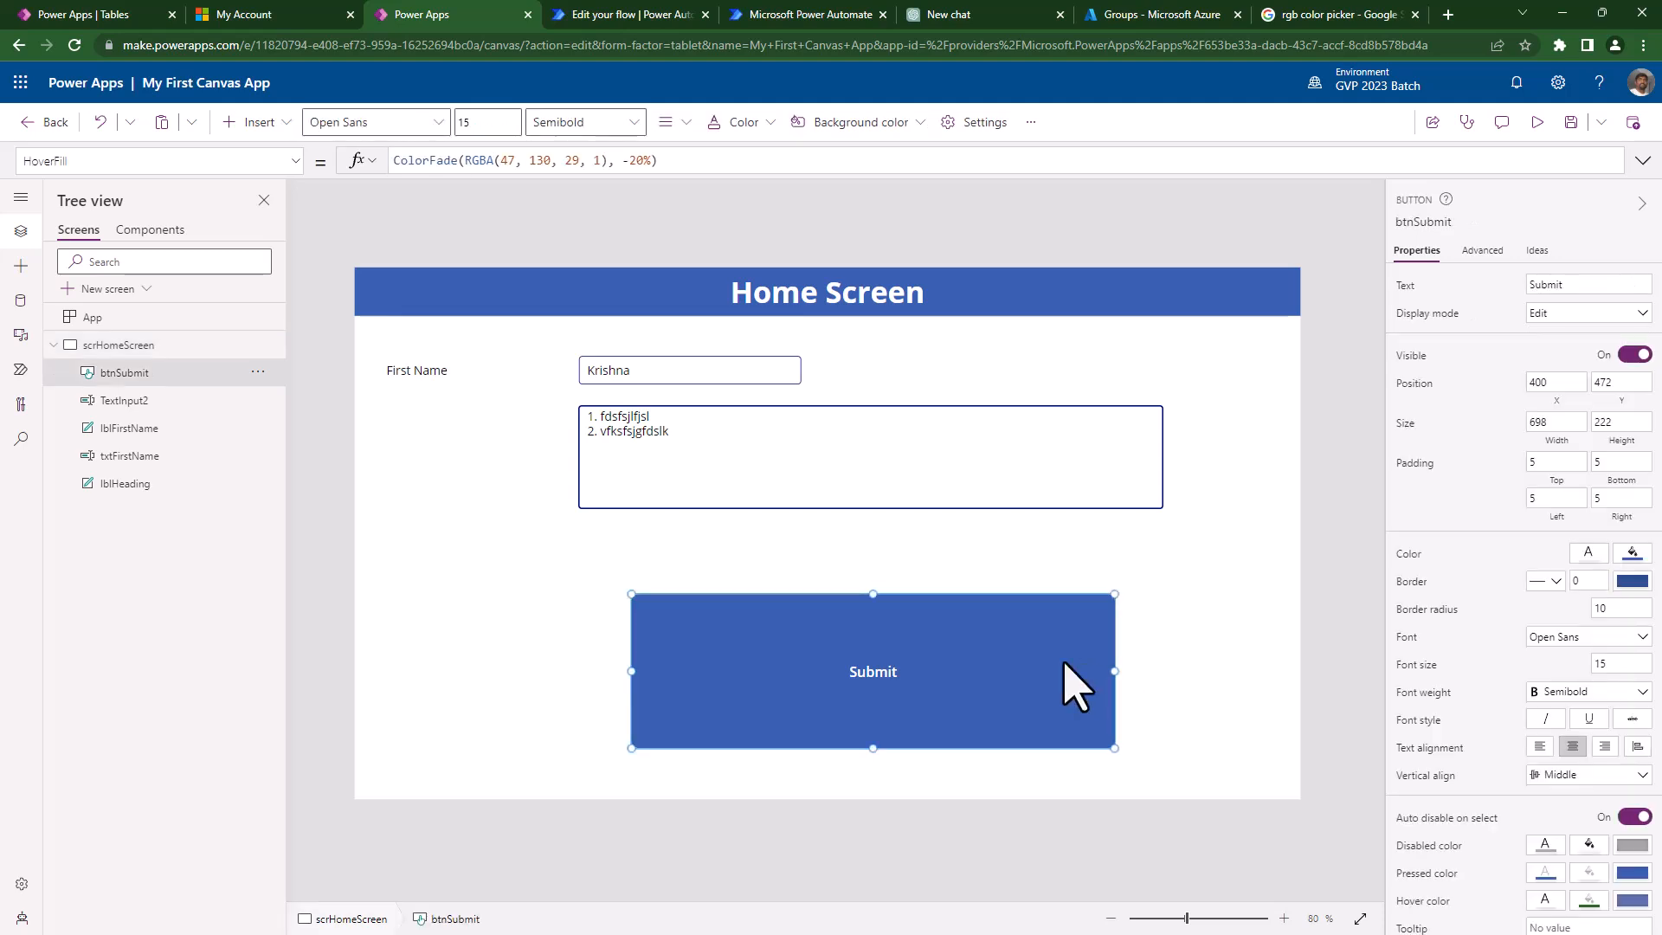
{"action": "left_click", "coordinate": [1538, 122]}
{"action": "left_click", "coordinate": [1024, 760]}
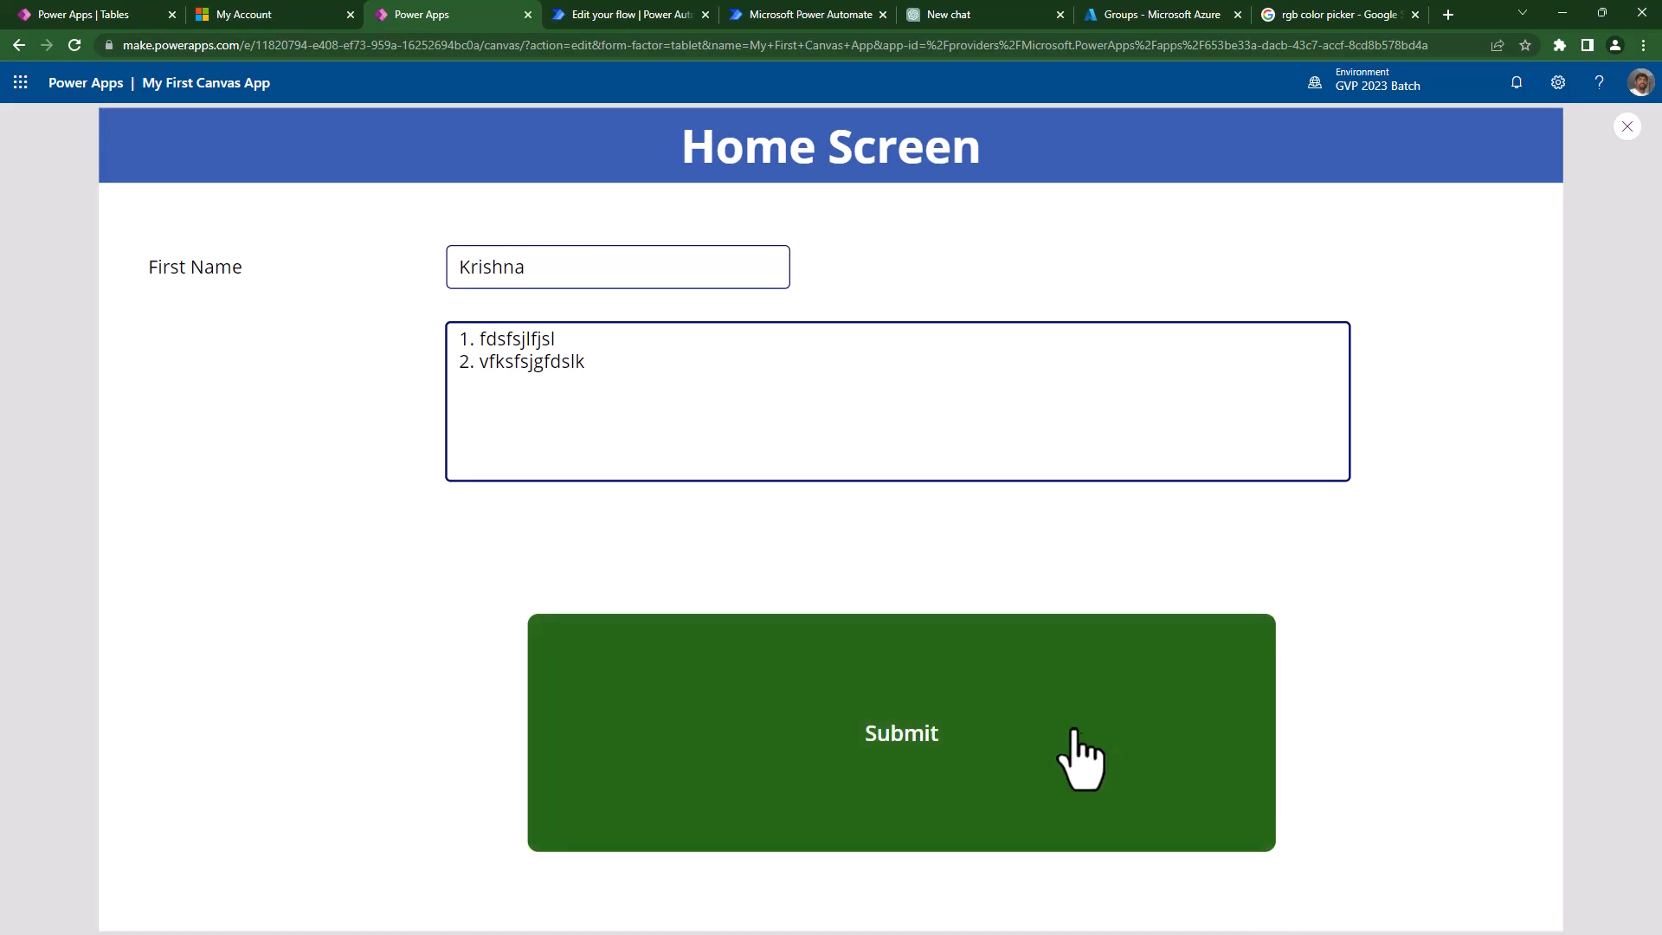
- Resize btnSubmit to 409 by 79 at position 688, 616 from its top-left corner
{"action": "key", "text": "Escape"}
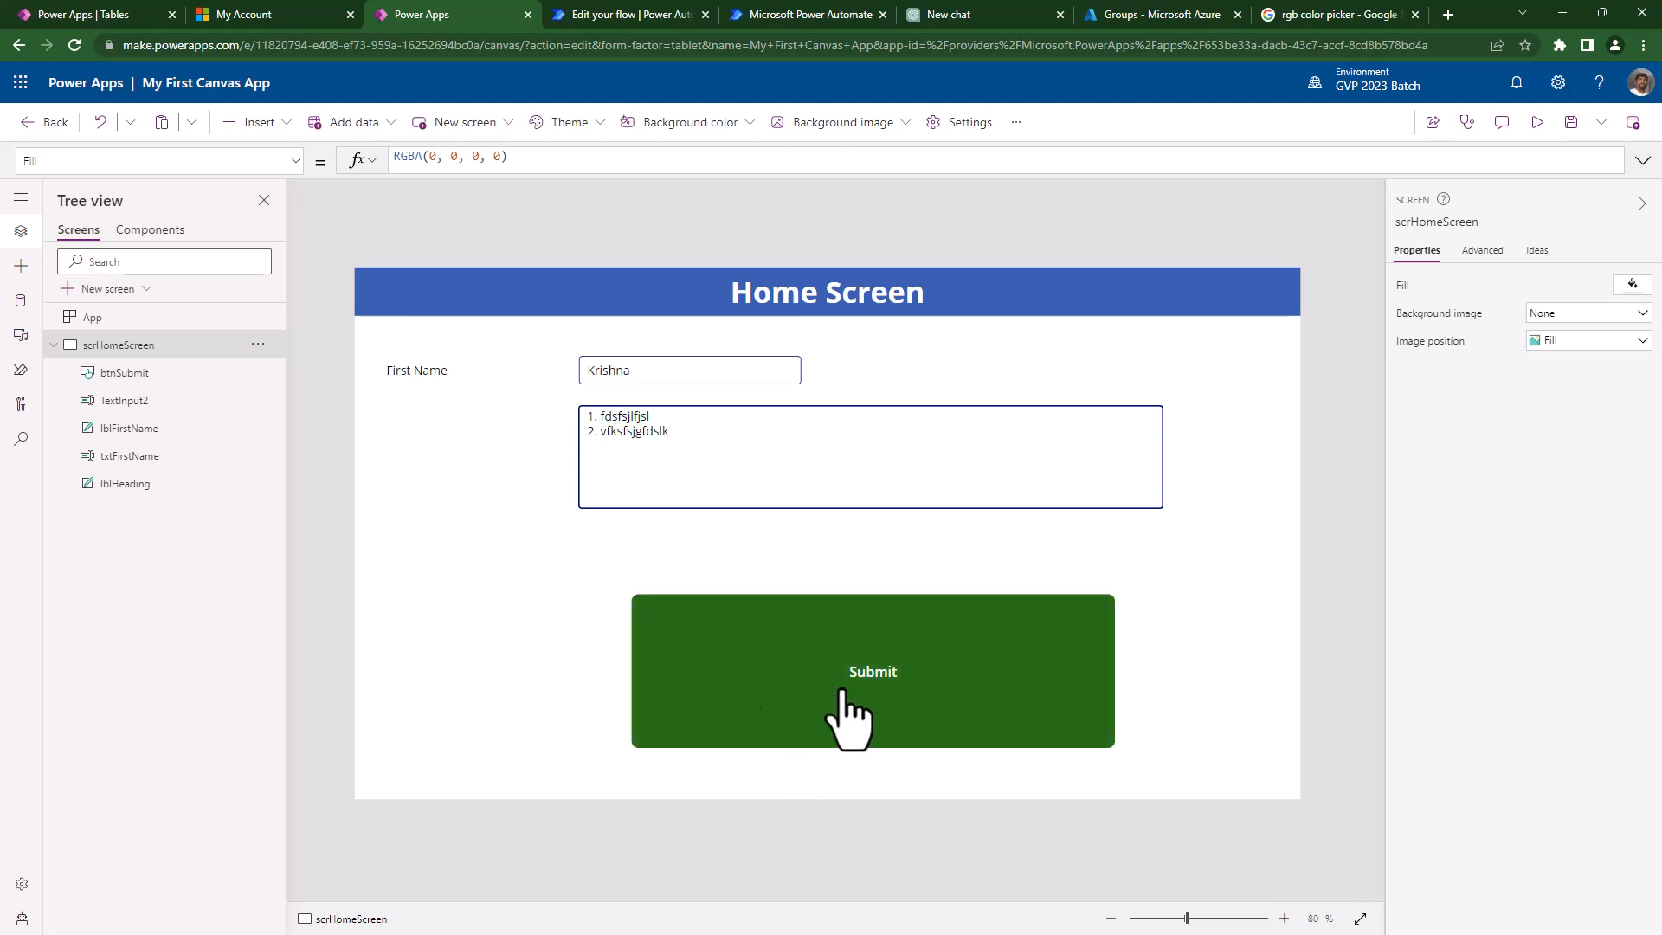
{"action": "left_click", "coordinate": [662, 373]}
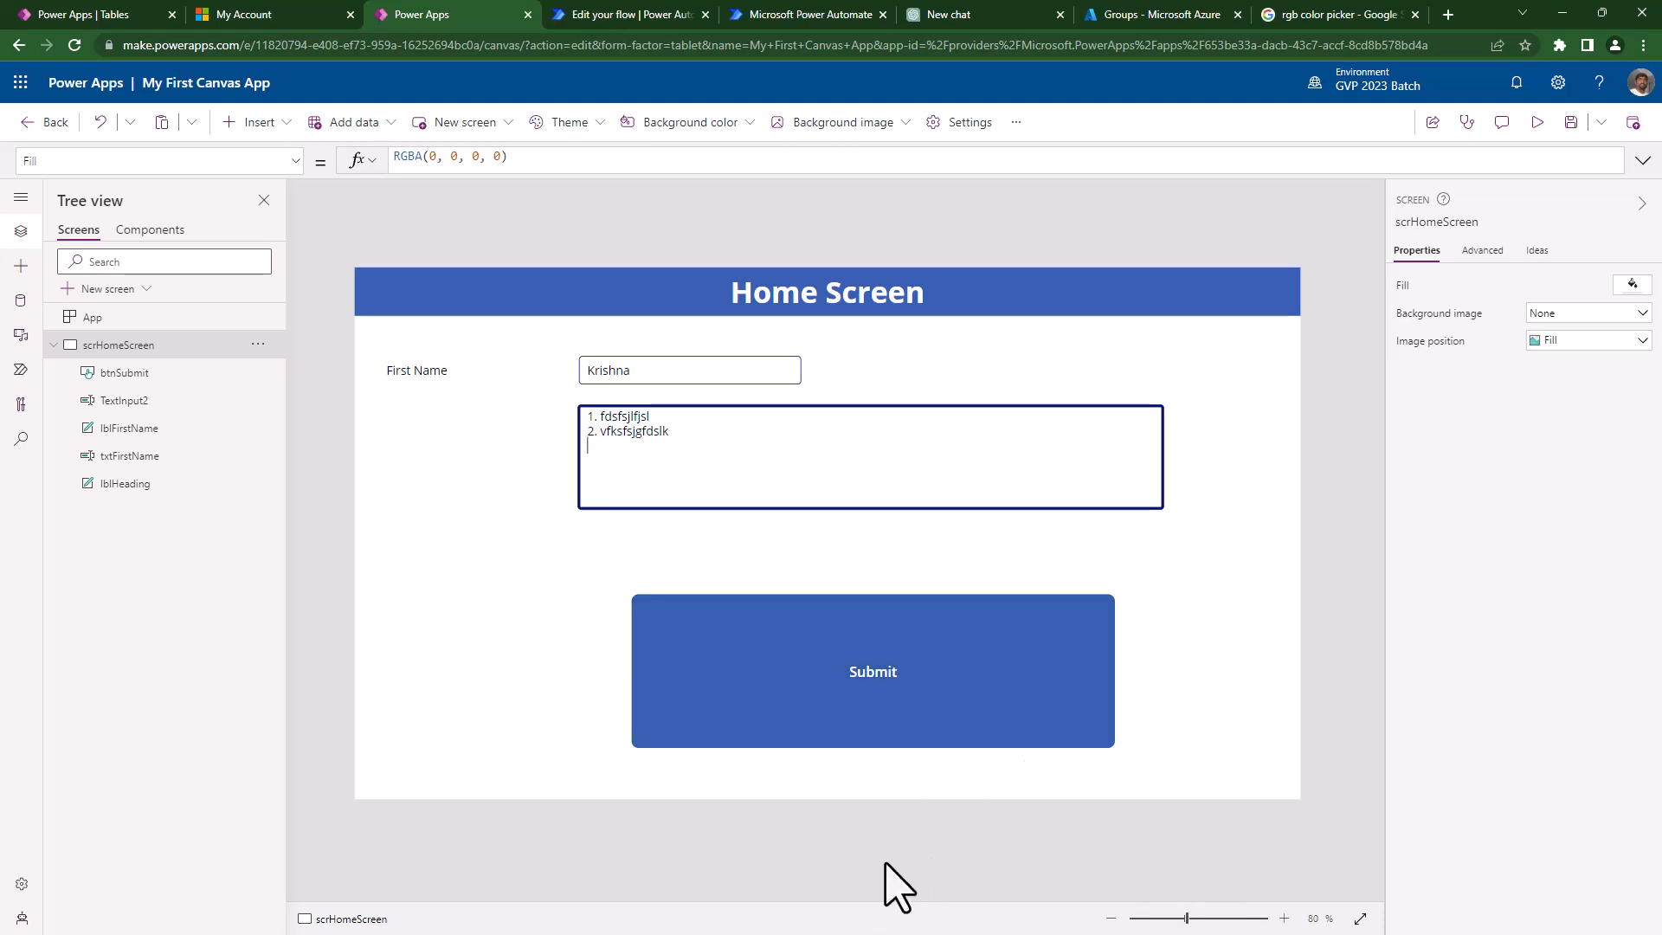
{"action": "key", "text": "alt"}
{"action": "left_click", "coordinate": [727, 631]}
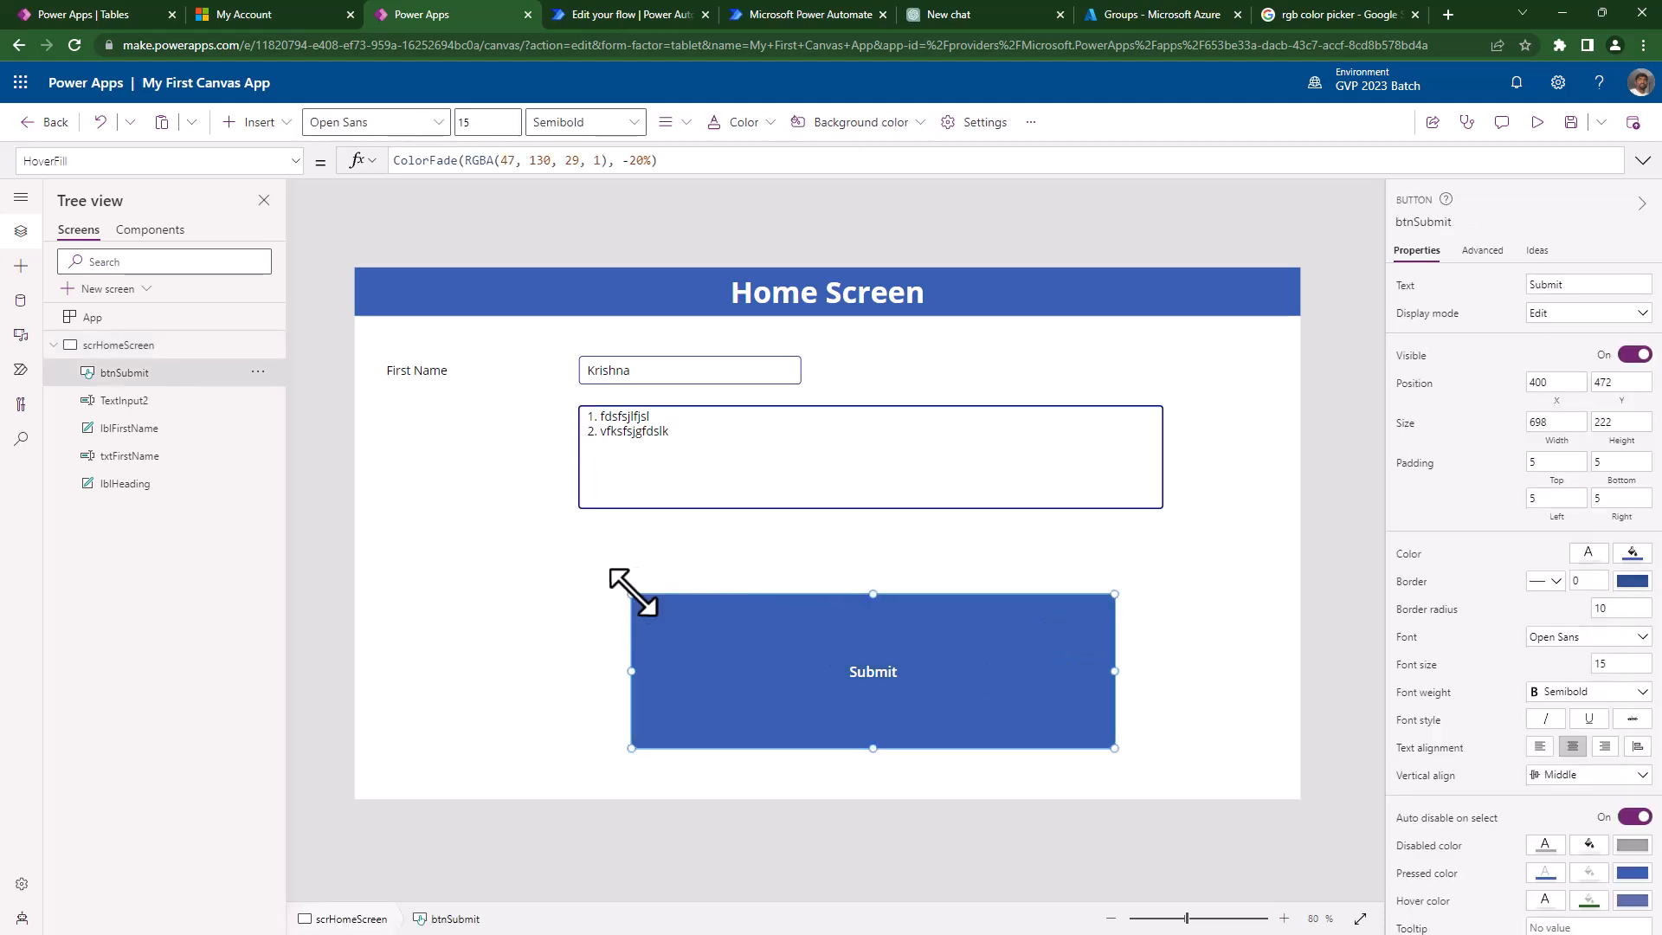
{"action": "left_click_drag", "start_coordinate": [634, 598], "coordinate": [843, 699]}
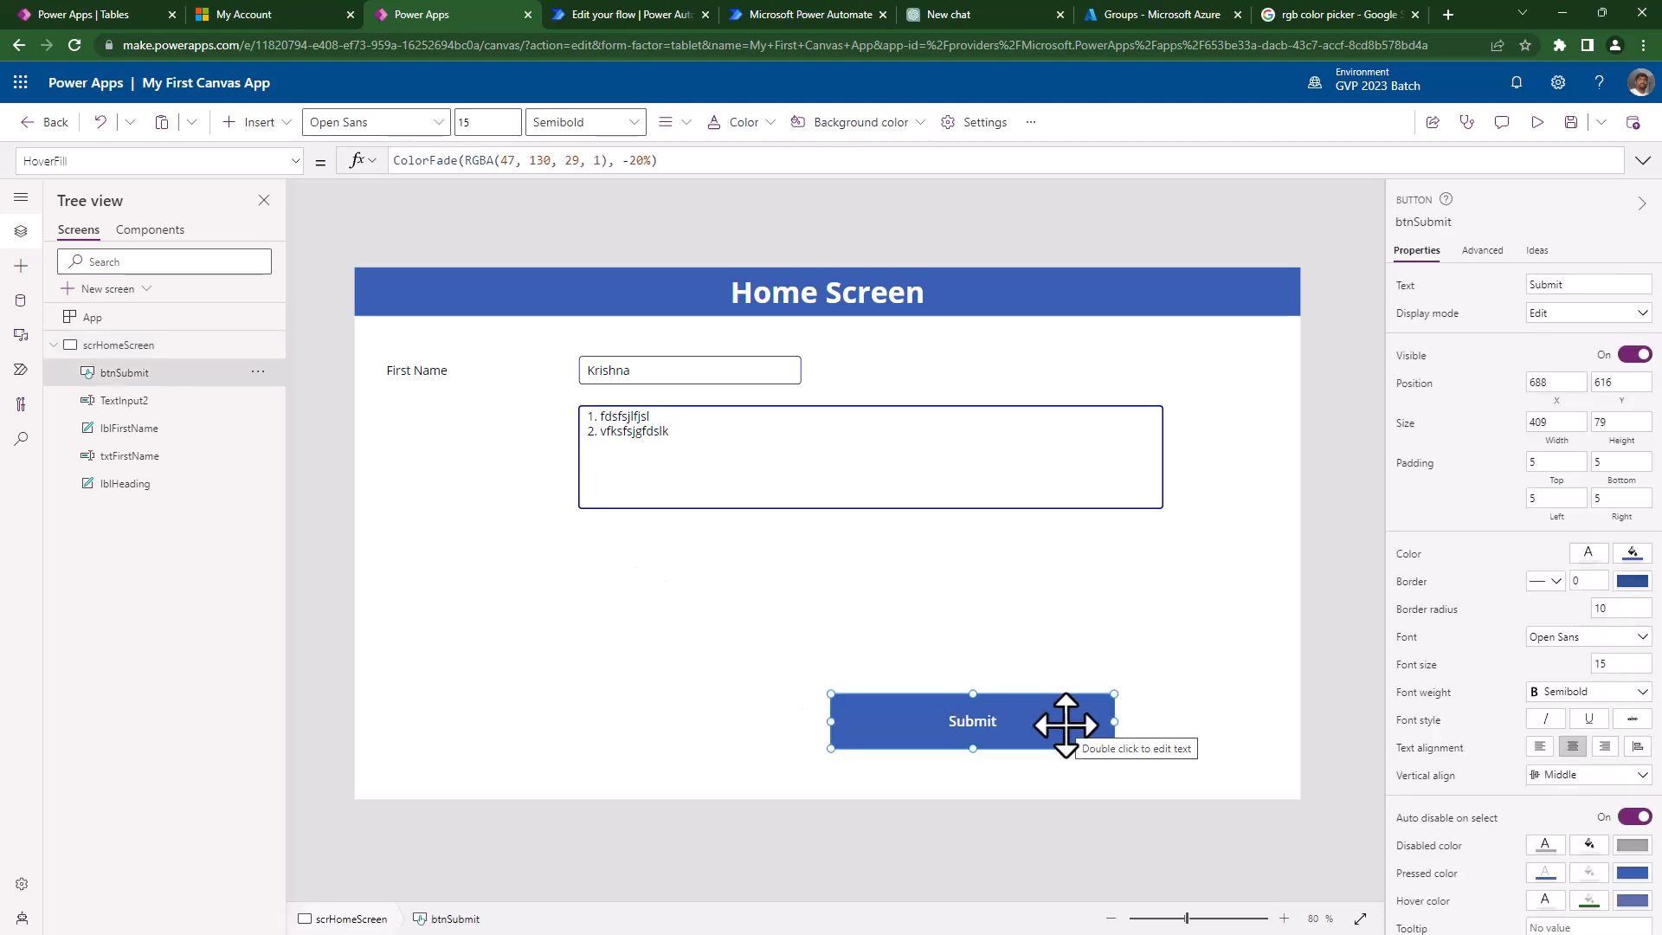
- Replace RGBA(47, 130, 29, 1) in btnSubmit's HoverFill with Green, giving ColorFade(Green, -20%)
{"action": "left_click", "coordinate": [1335, 17]}
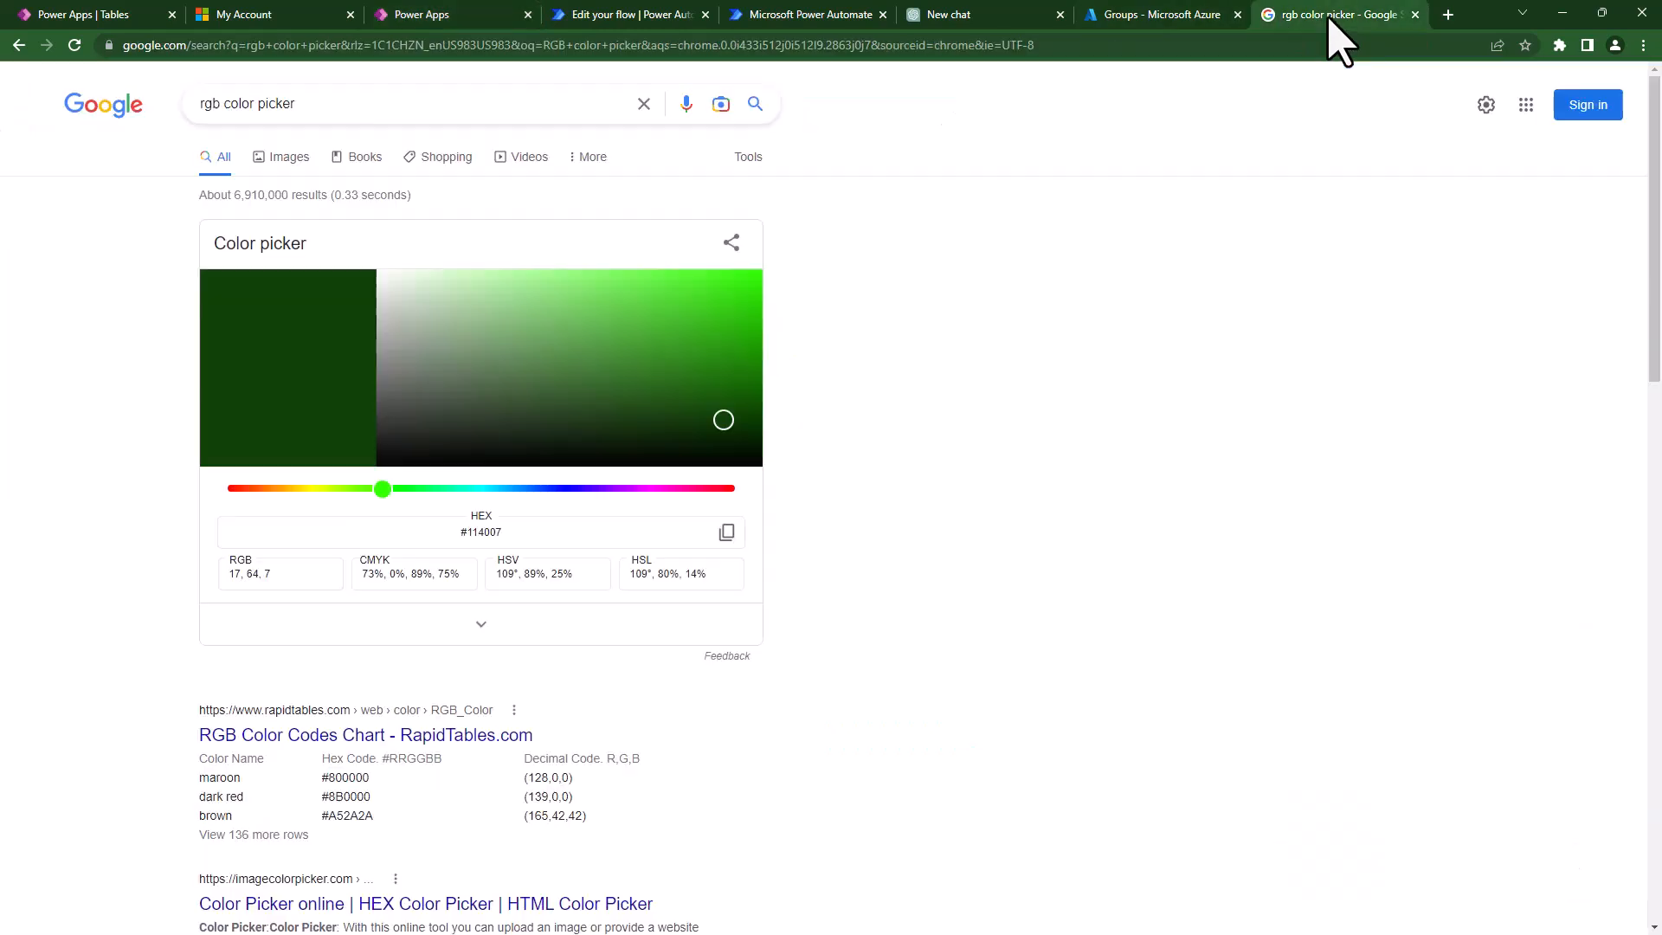
{"action": "left_click", "coordinate": [407, 15]}
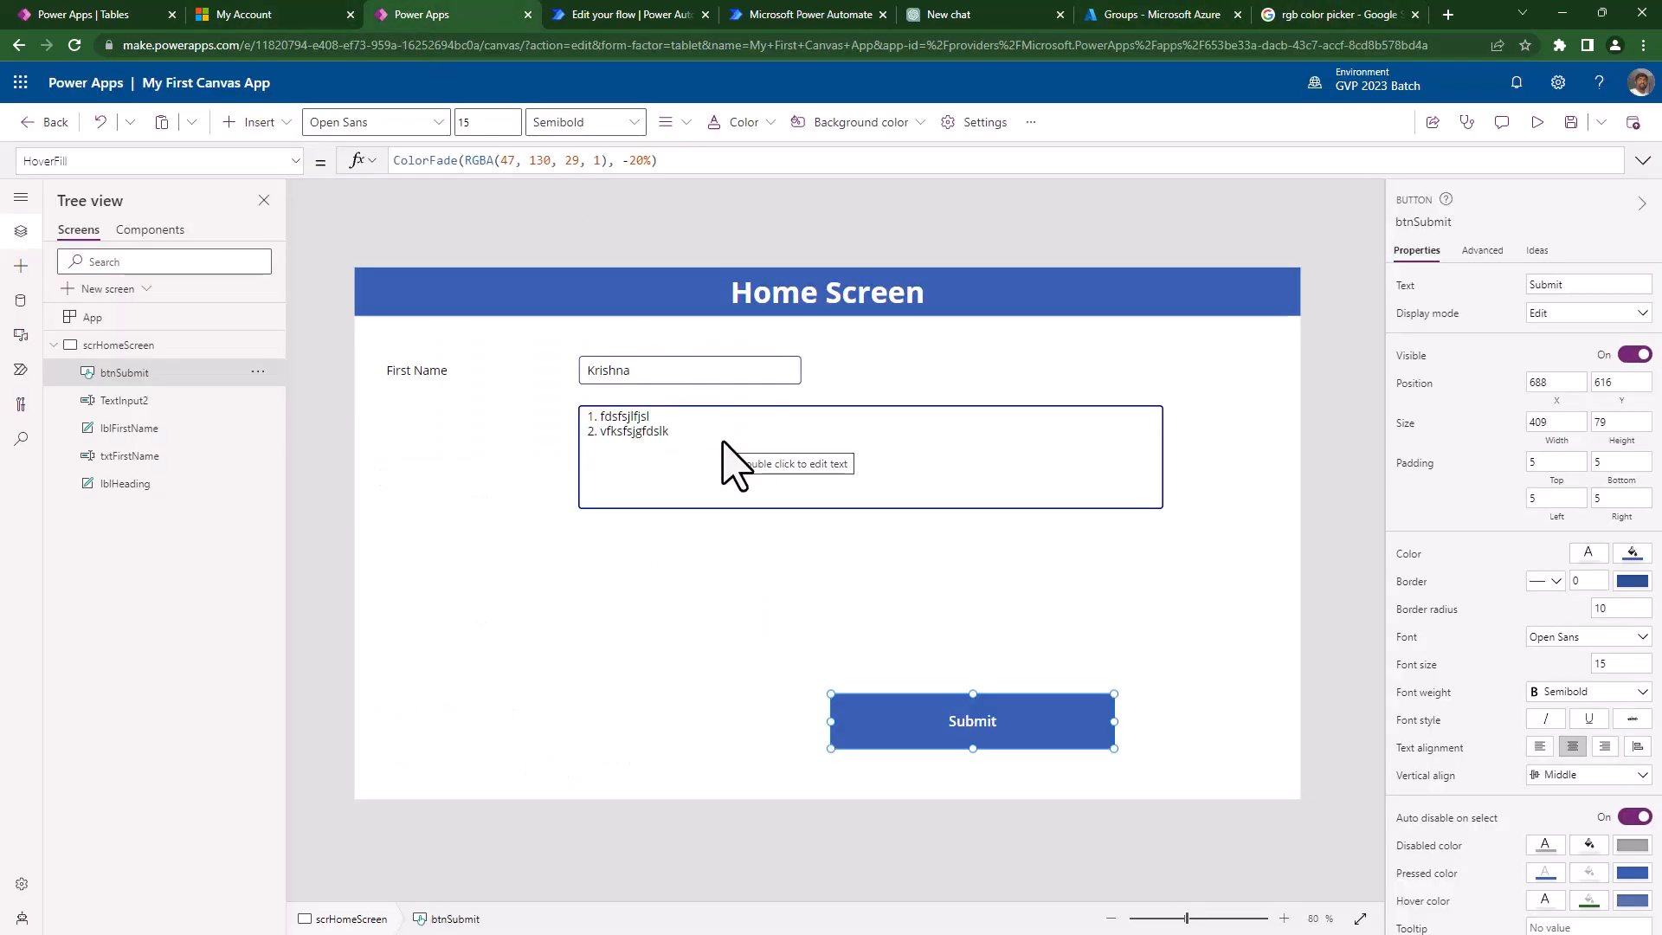
{"action": "left_click", "coordinate": [605, 161]}
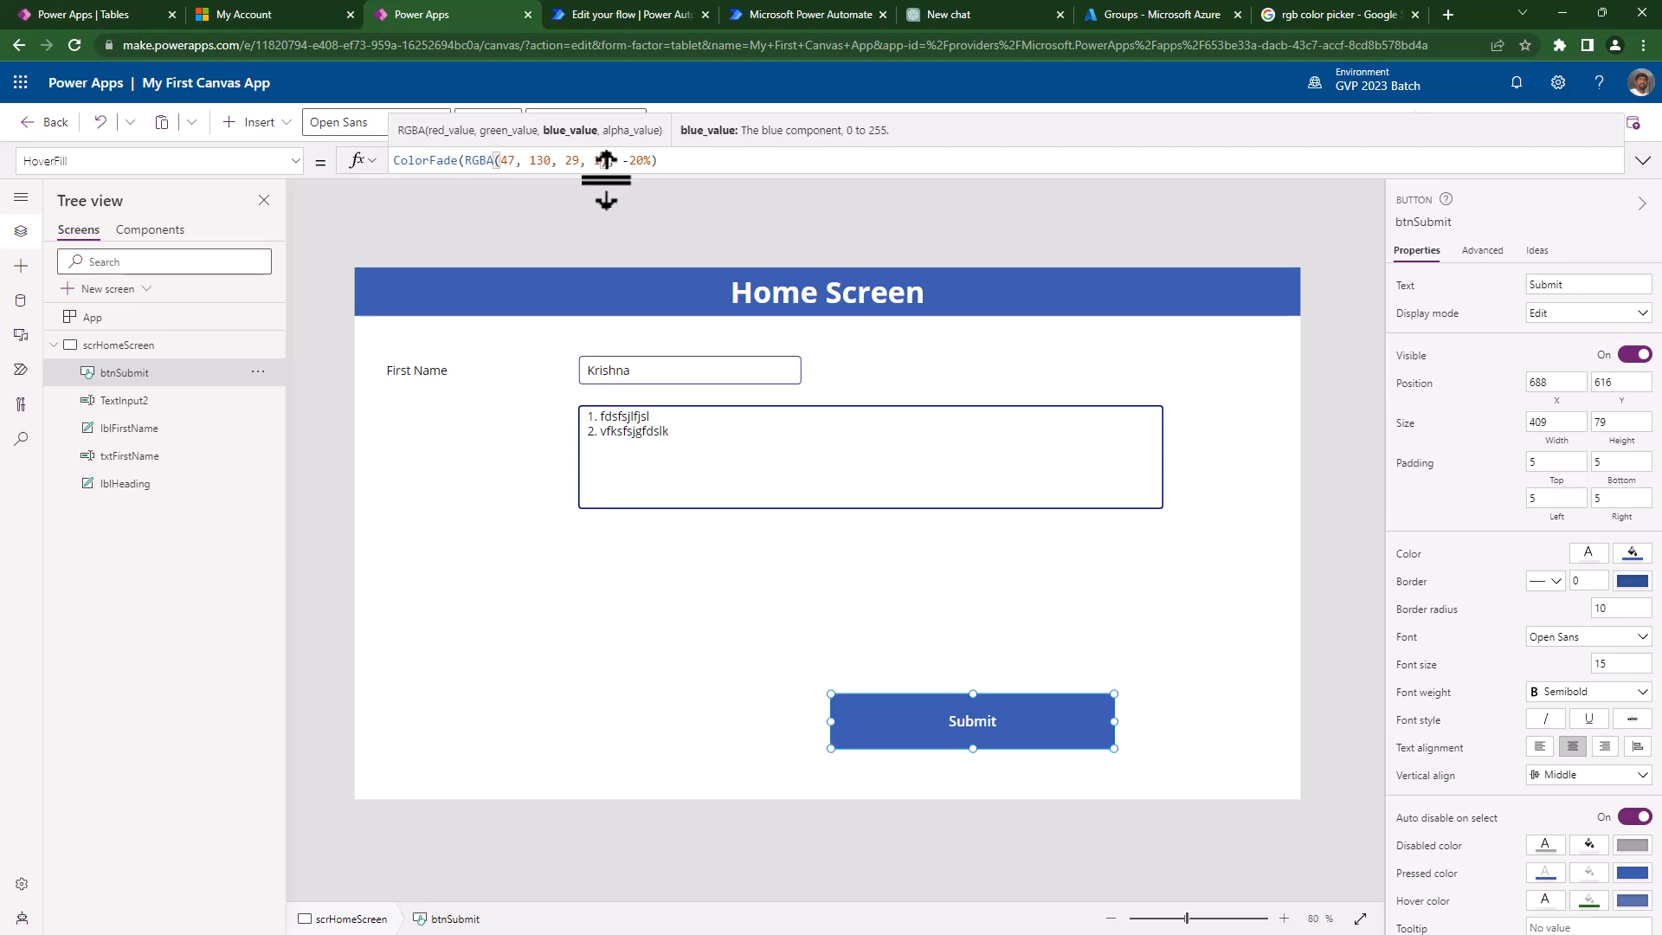
{"action": "left_click", "coordinate": [464, 161], "text": "shift"}
{"action": "key", "text": "BackSpace"}
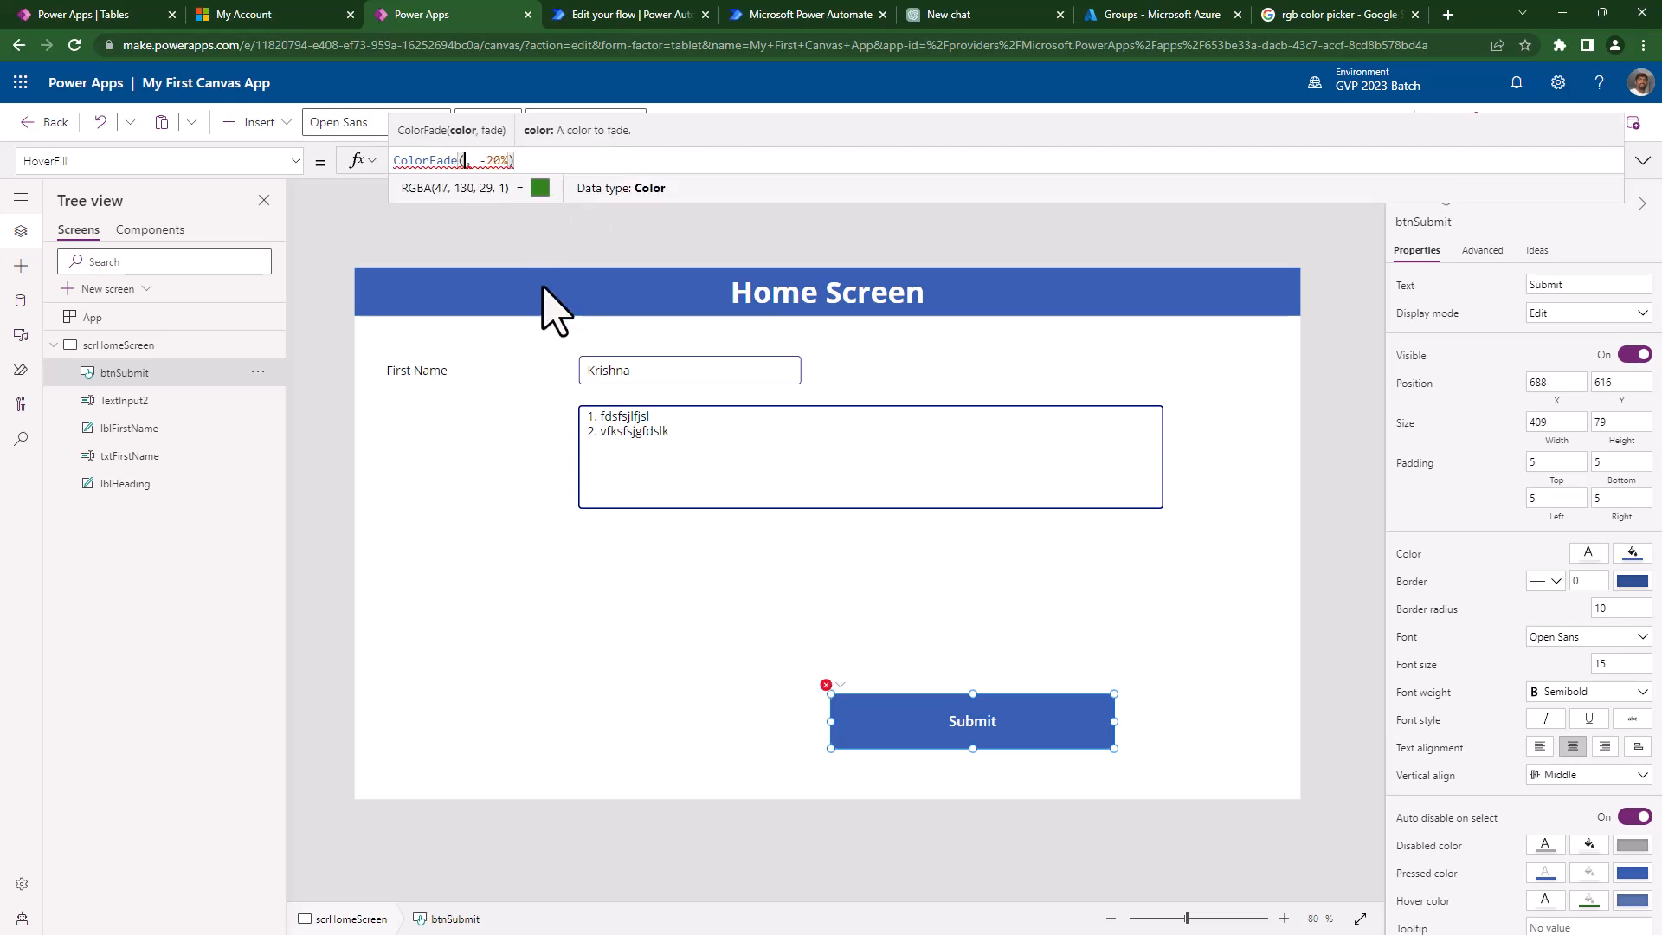
{"action": "type", "text": "gree"}
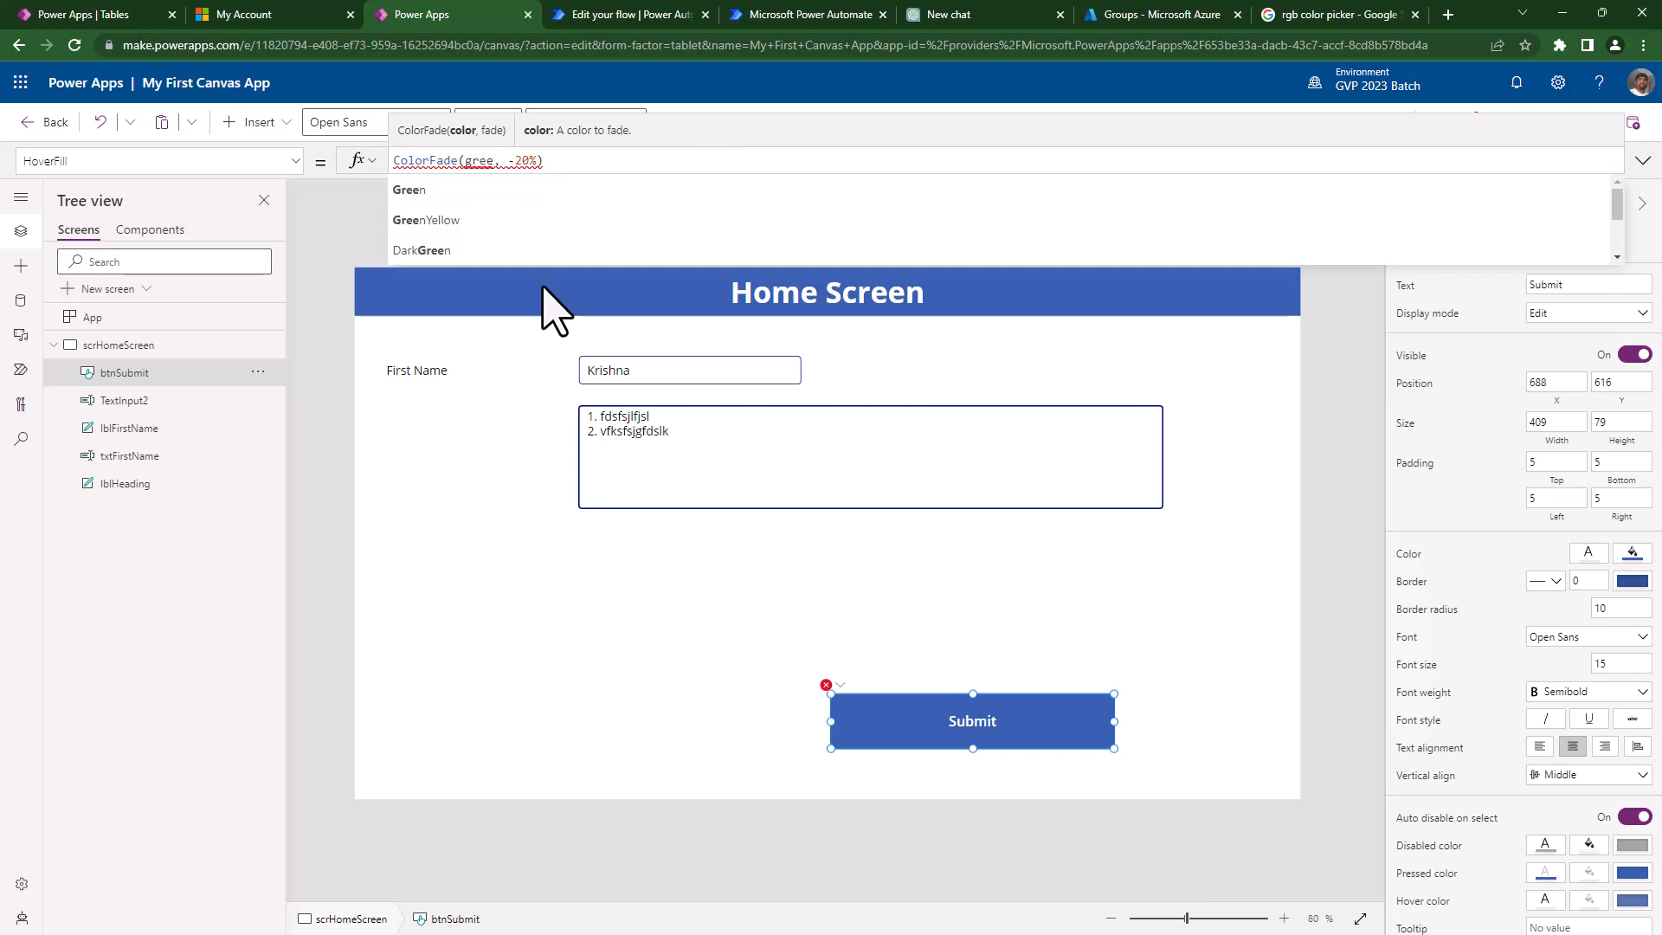
{"action": "left_click", "coordinate": [471, 198]}
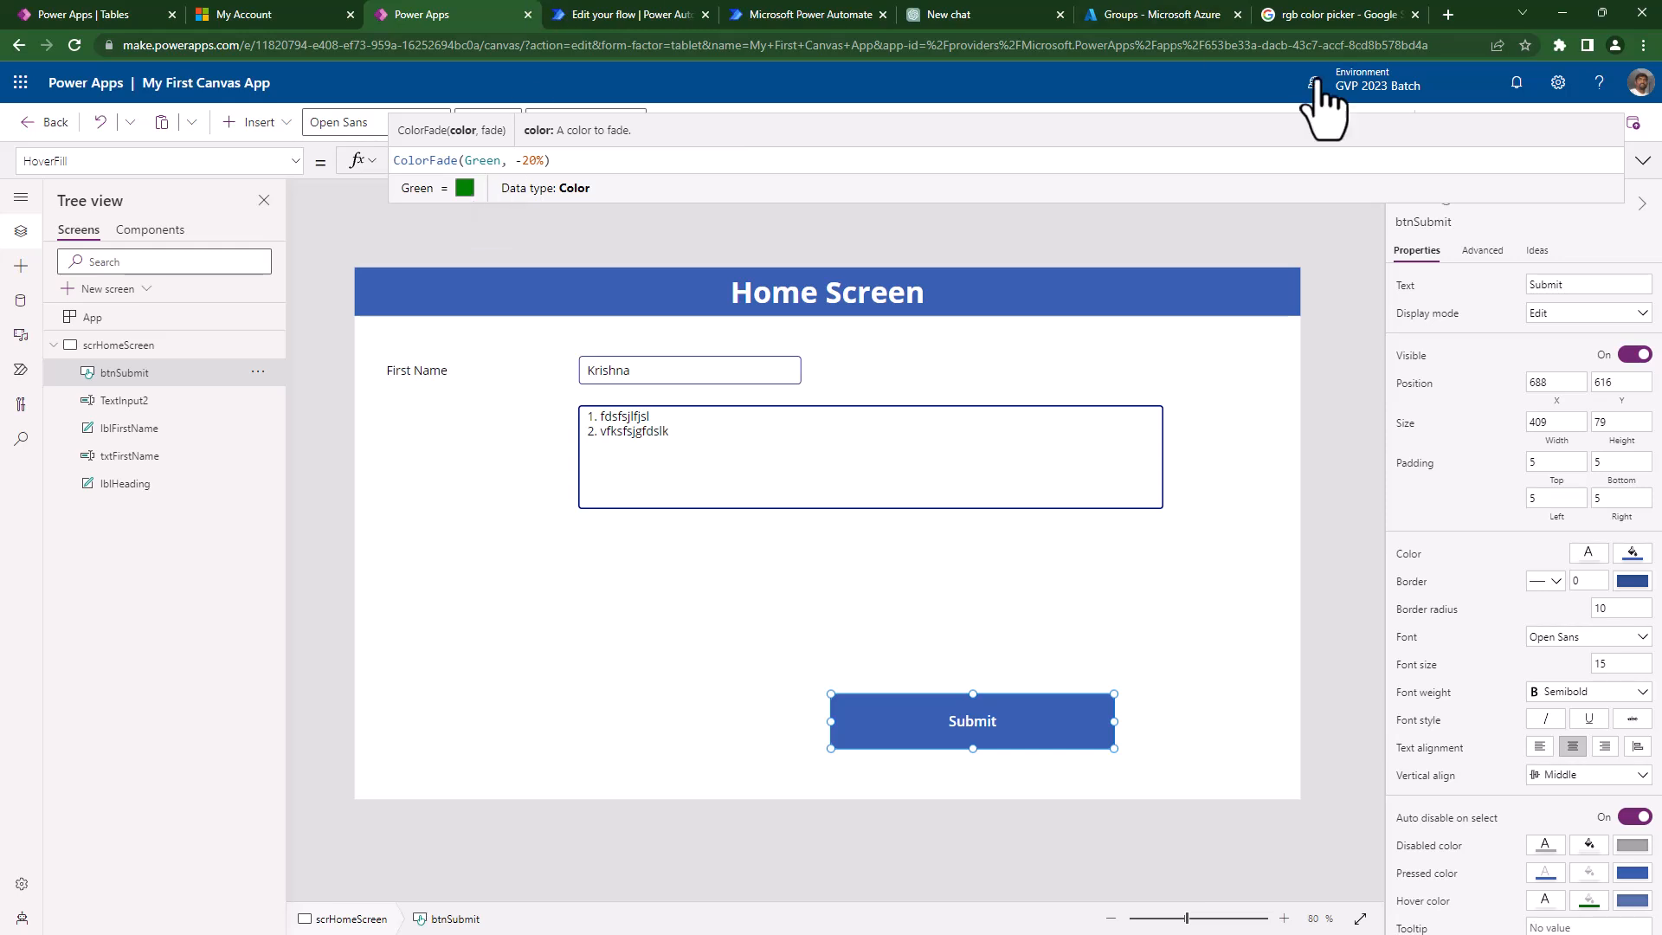
{"action": "left_click", "coordinate": [1342, 15]}
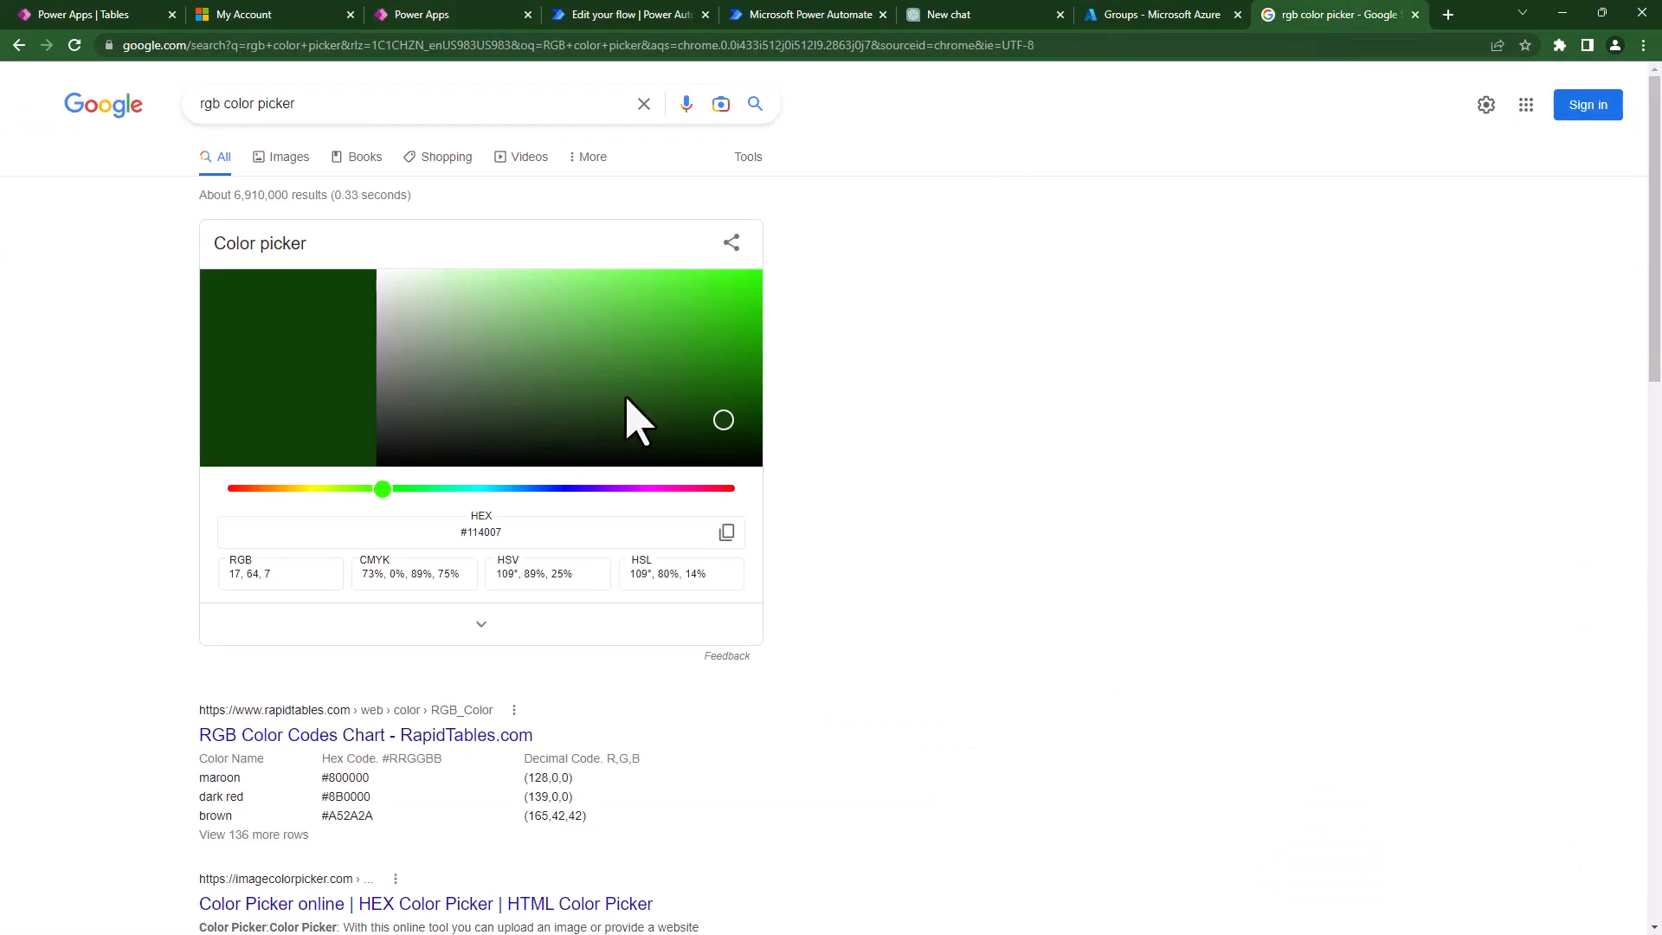
- Pick light cyan RGB 132, 211, 227 in the colour picker, then return to Power Apps
{"action": "left_click", "coordinate": [497, 490]}
{"action": "left_click", "coordinate": [542, 292]}
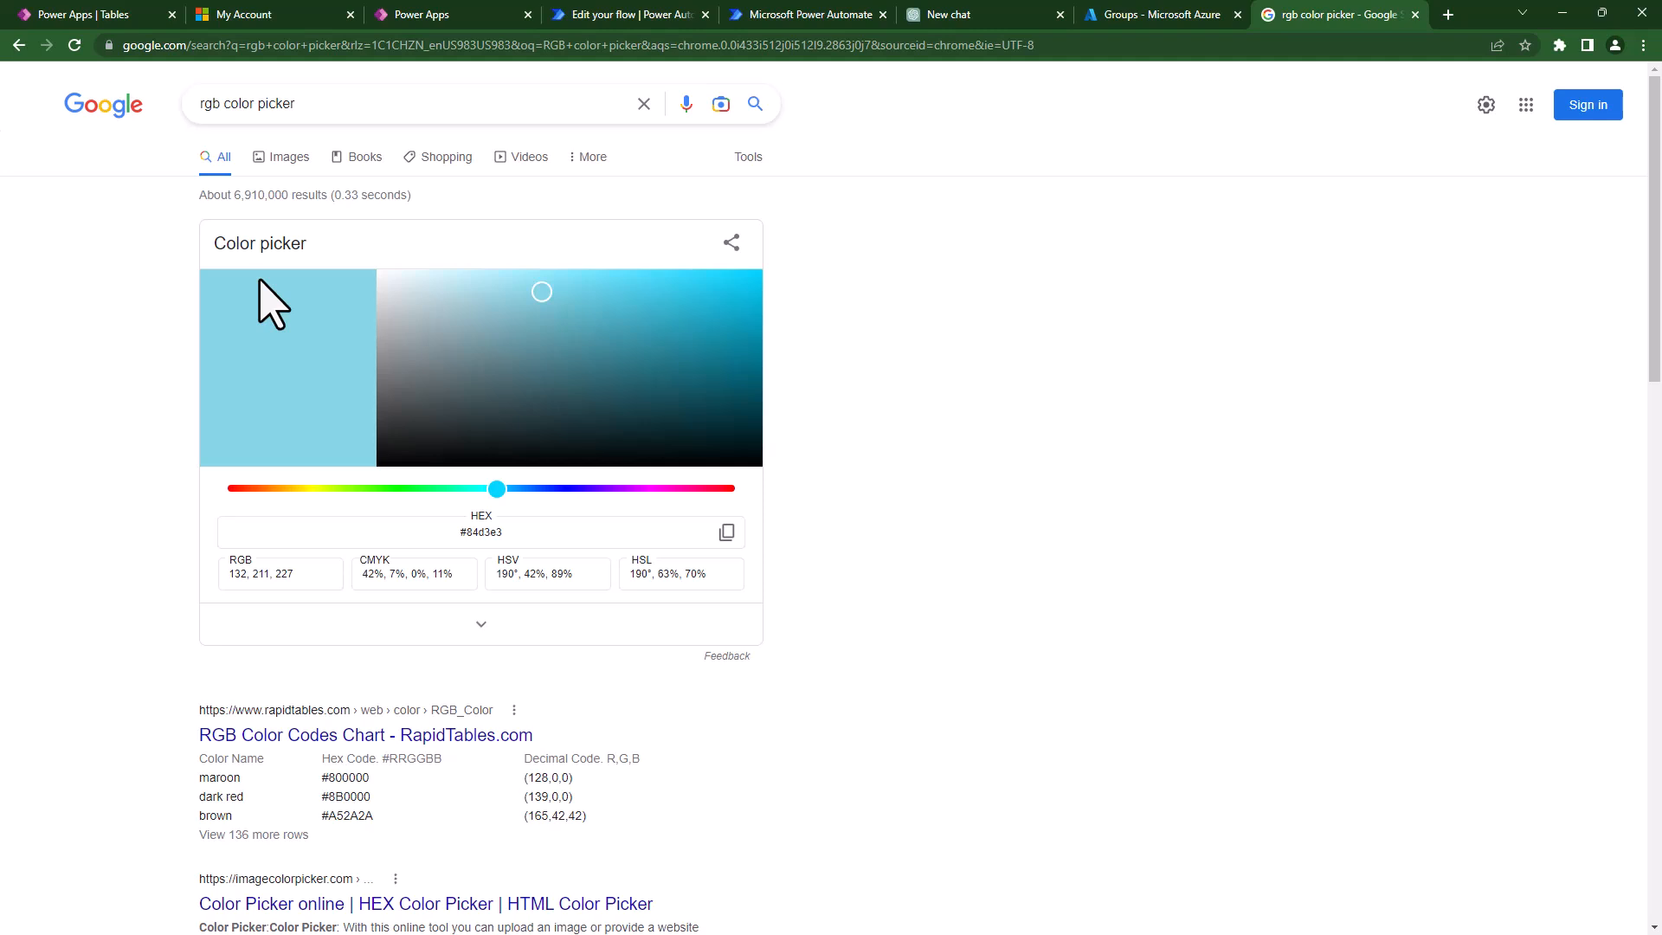
{"action": "left_click_drag", "start_coordinate": [303, 579], "coordinate": [168, 569]}
{"action": "left_click", "coordinate": [400, 15]}
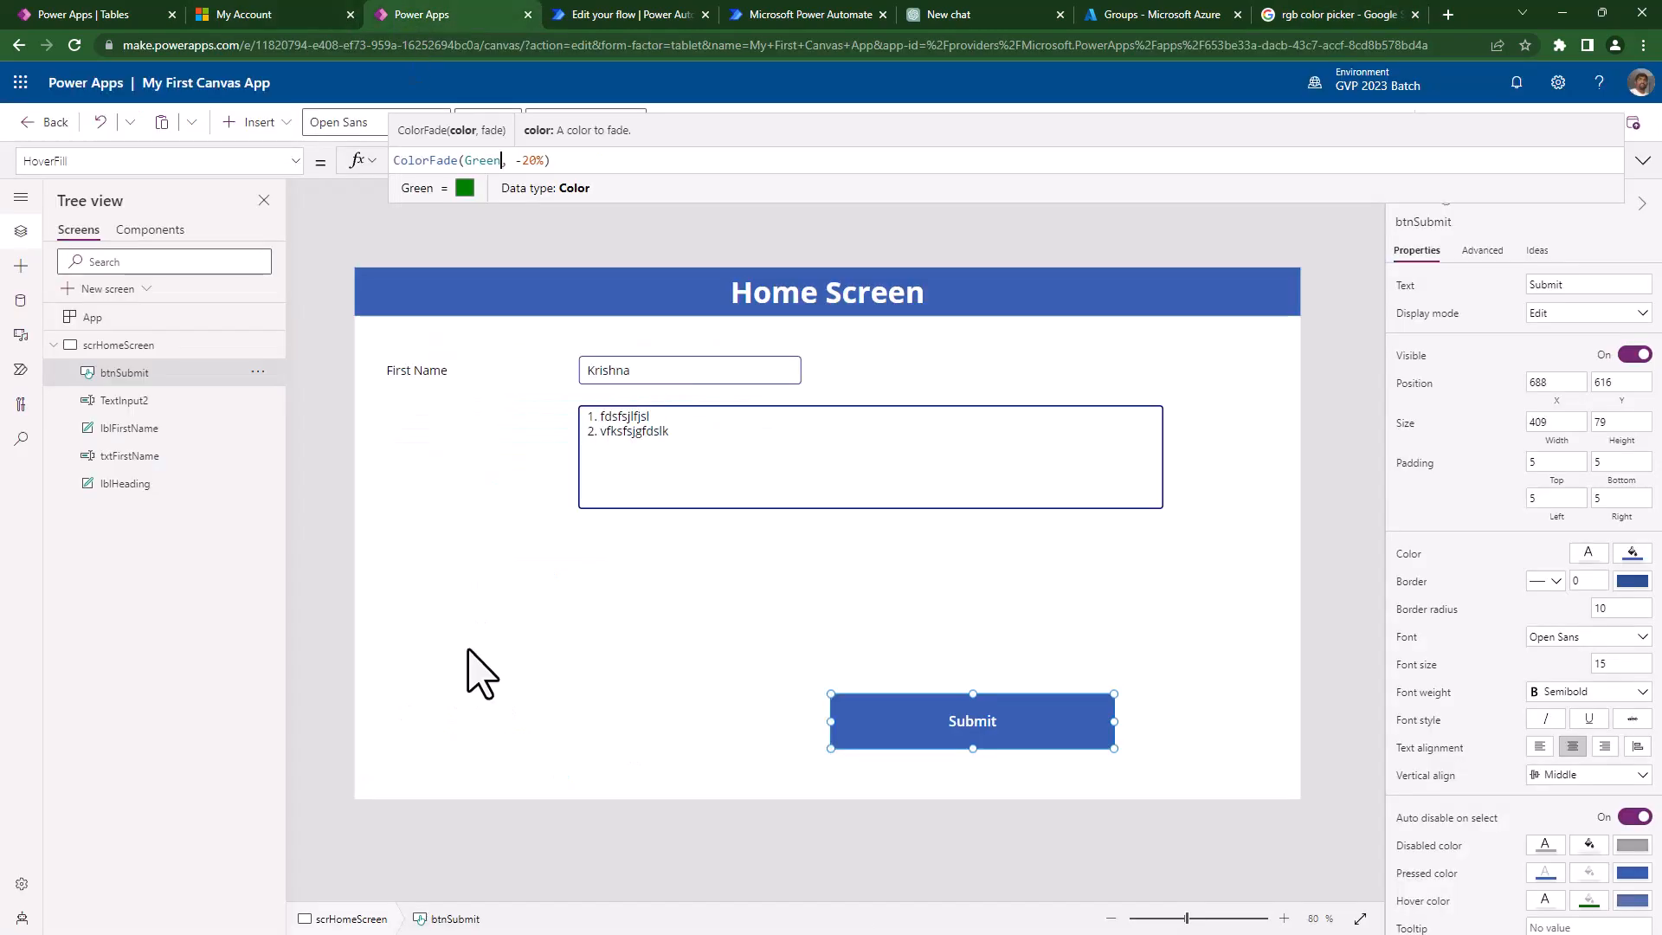
- Re-enter Green as the colour in btnSubmit's ColorFade HoverFill formula
{"action": "double_click", "coordinate": [481, 160]}
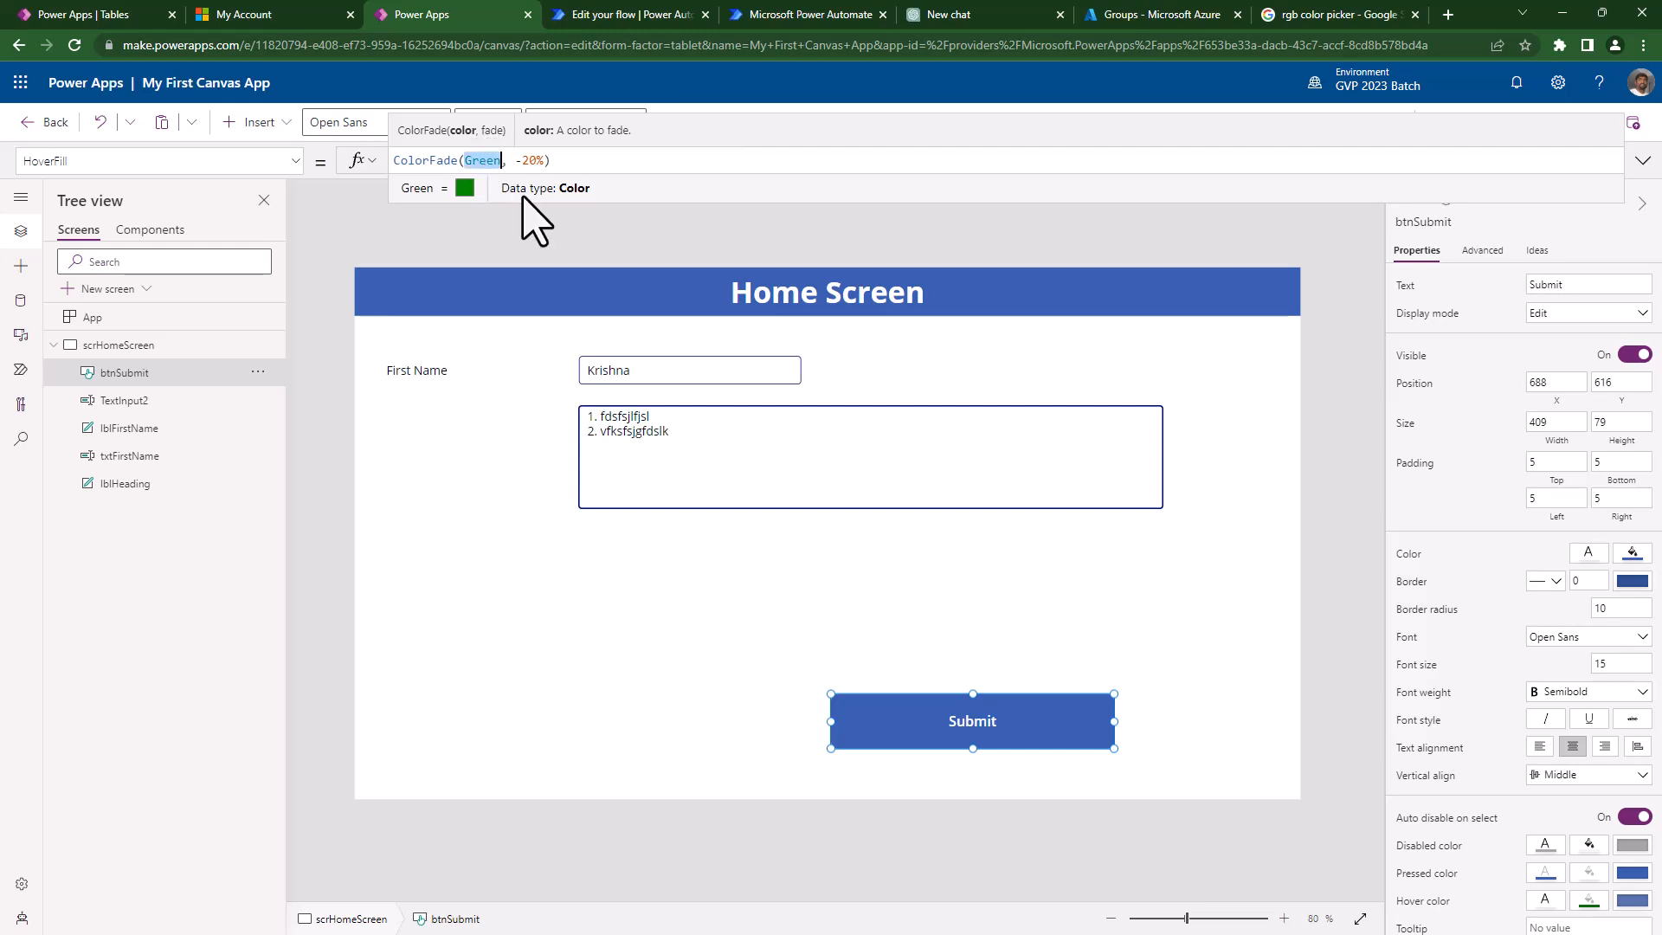
{"action": "type", "text": "blu"}
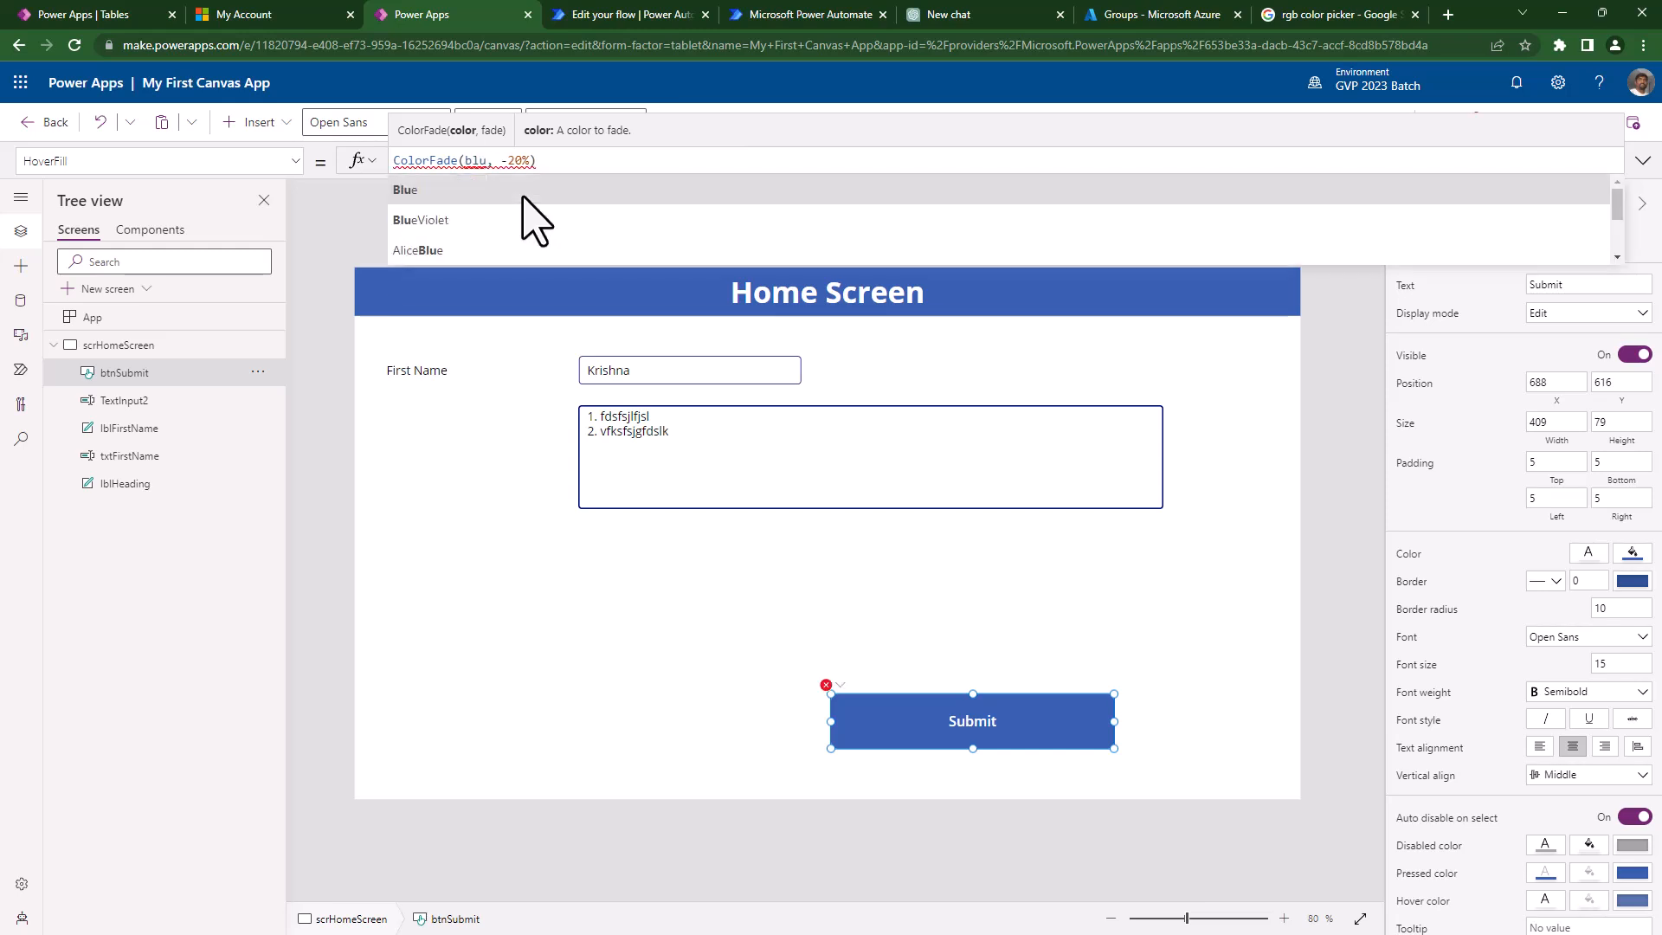
{"action": "key", "text": "ctrl+shift+Left"}
{"action": "type", "text": "gree"}
{"action": "left_click", "coordinate": [523, 191]}
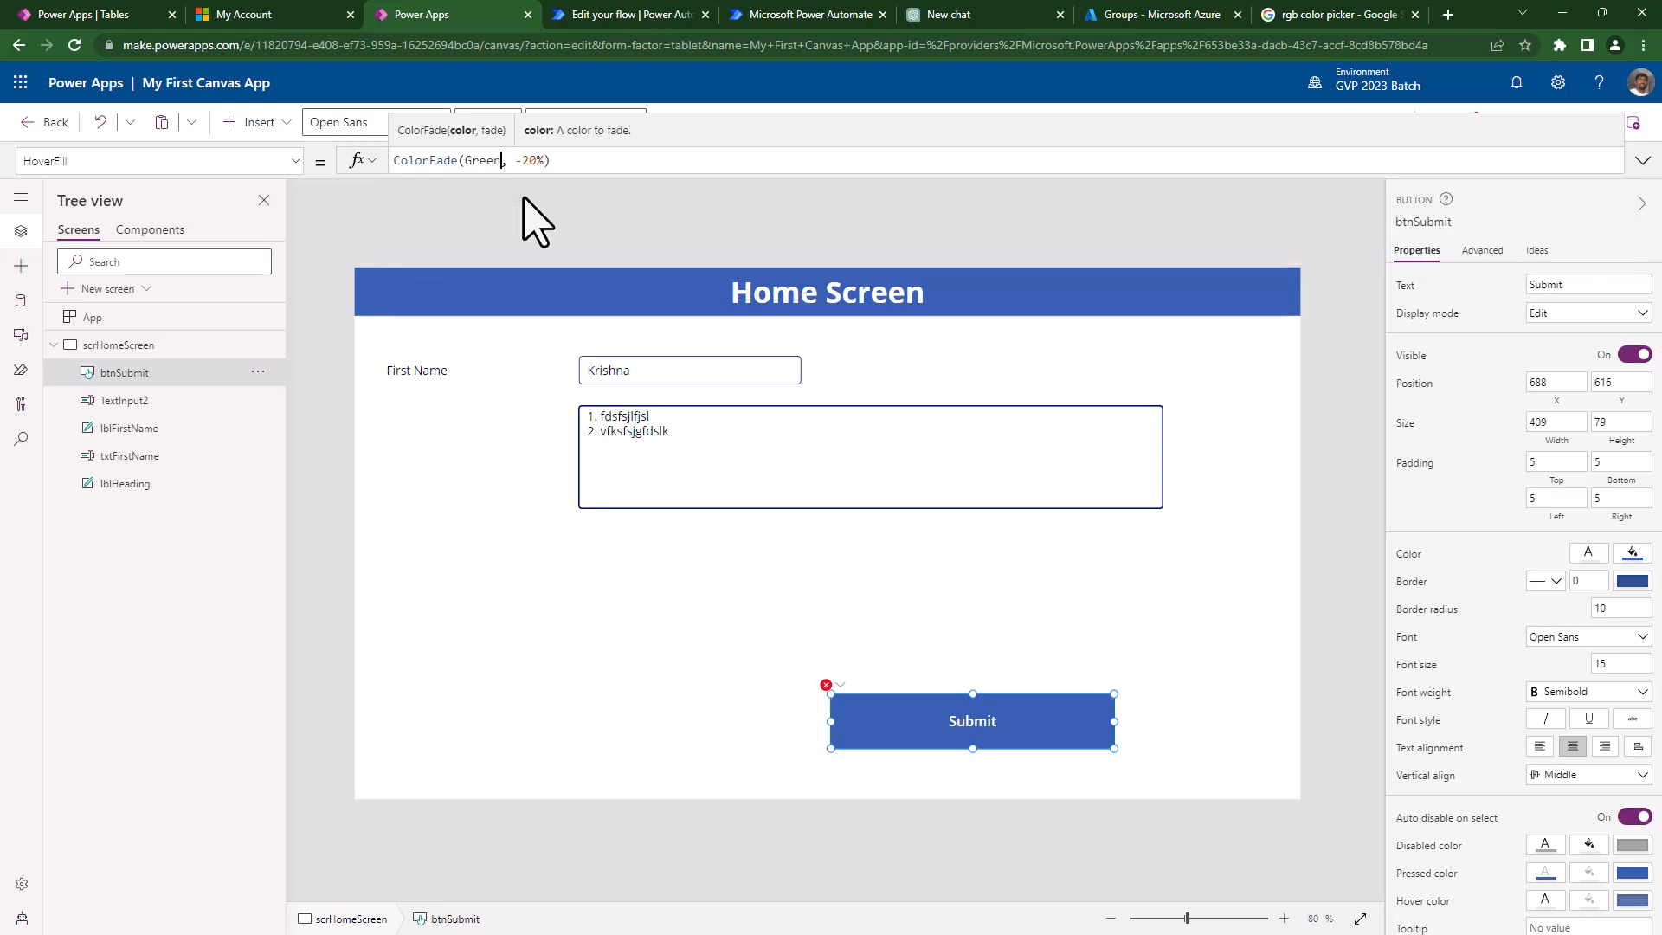
{"action": "left_click_drag", "start_coordinate": [516, 161], "coordinate": [543, 161]}
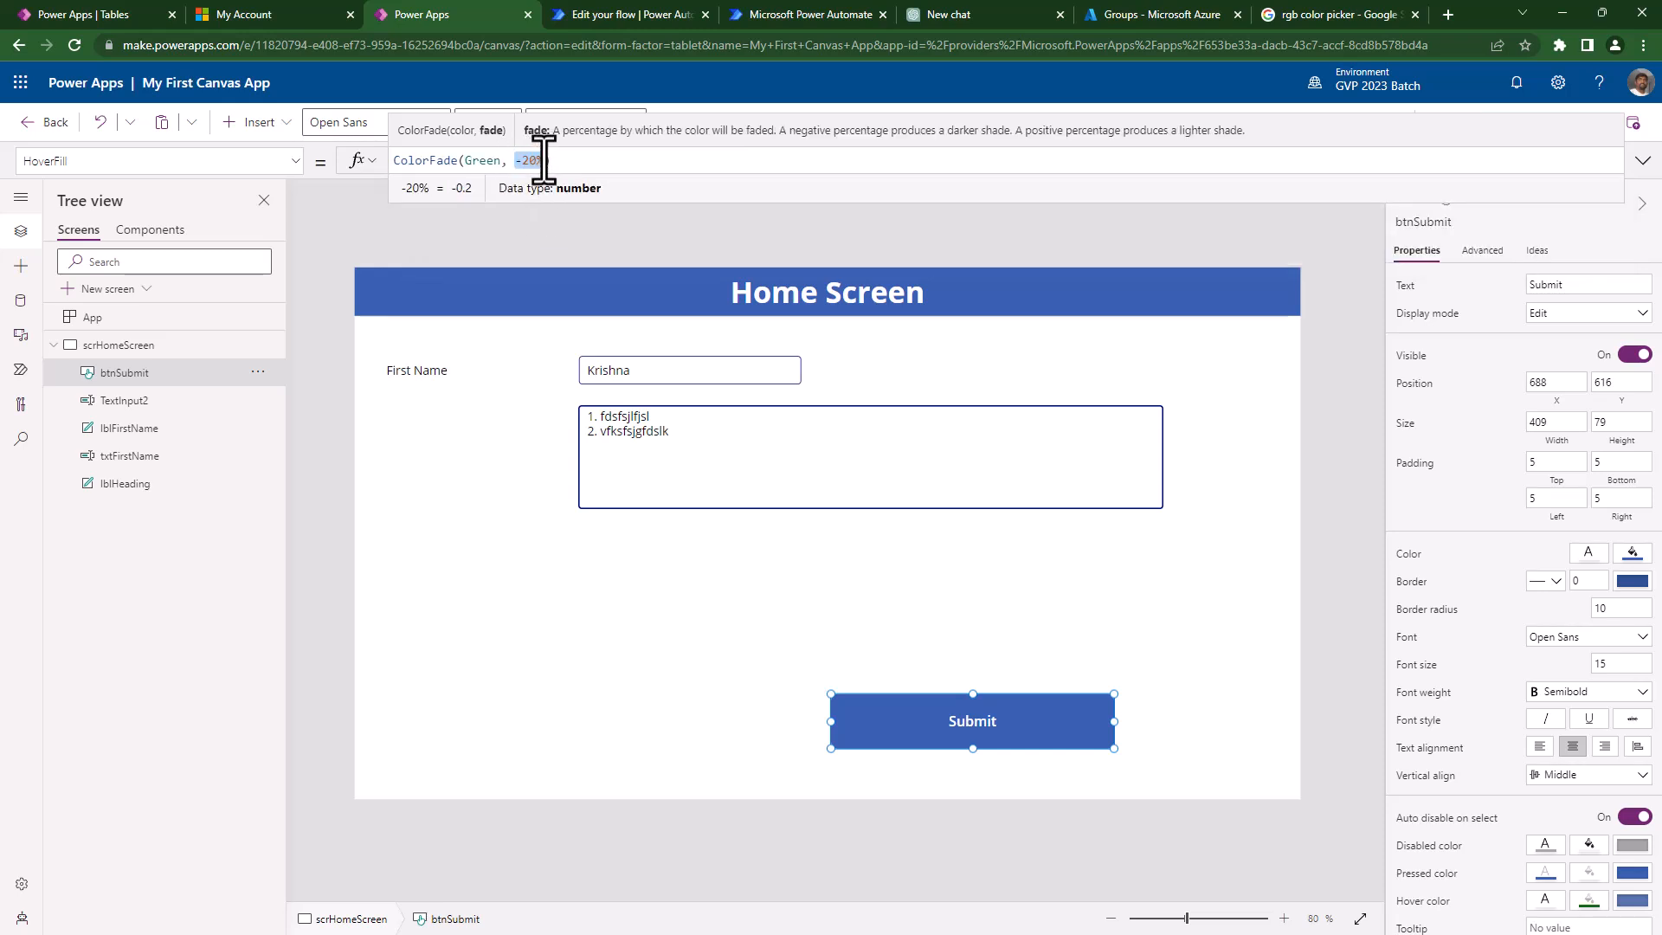
{"action": "left_click", "coordinate": [572, 160]}
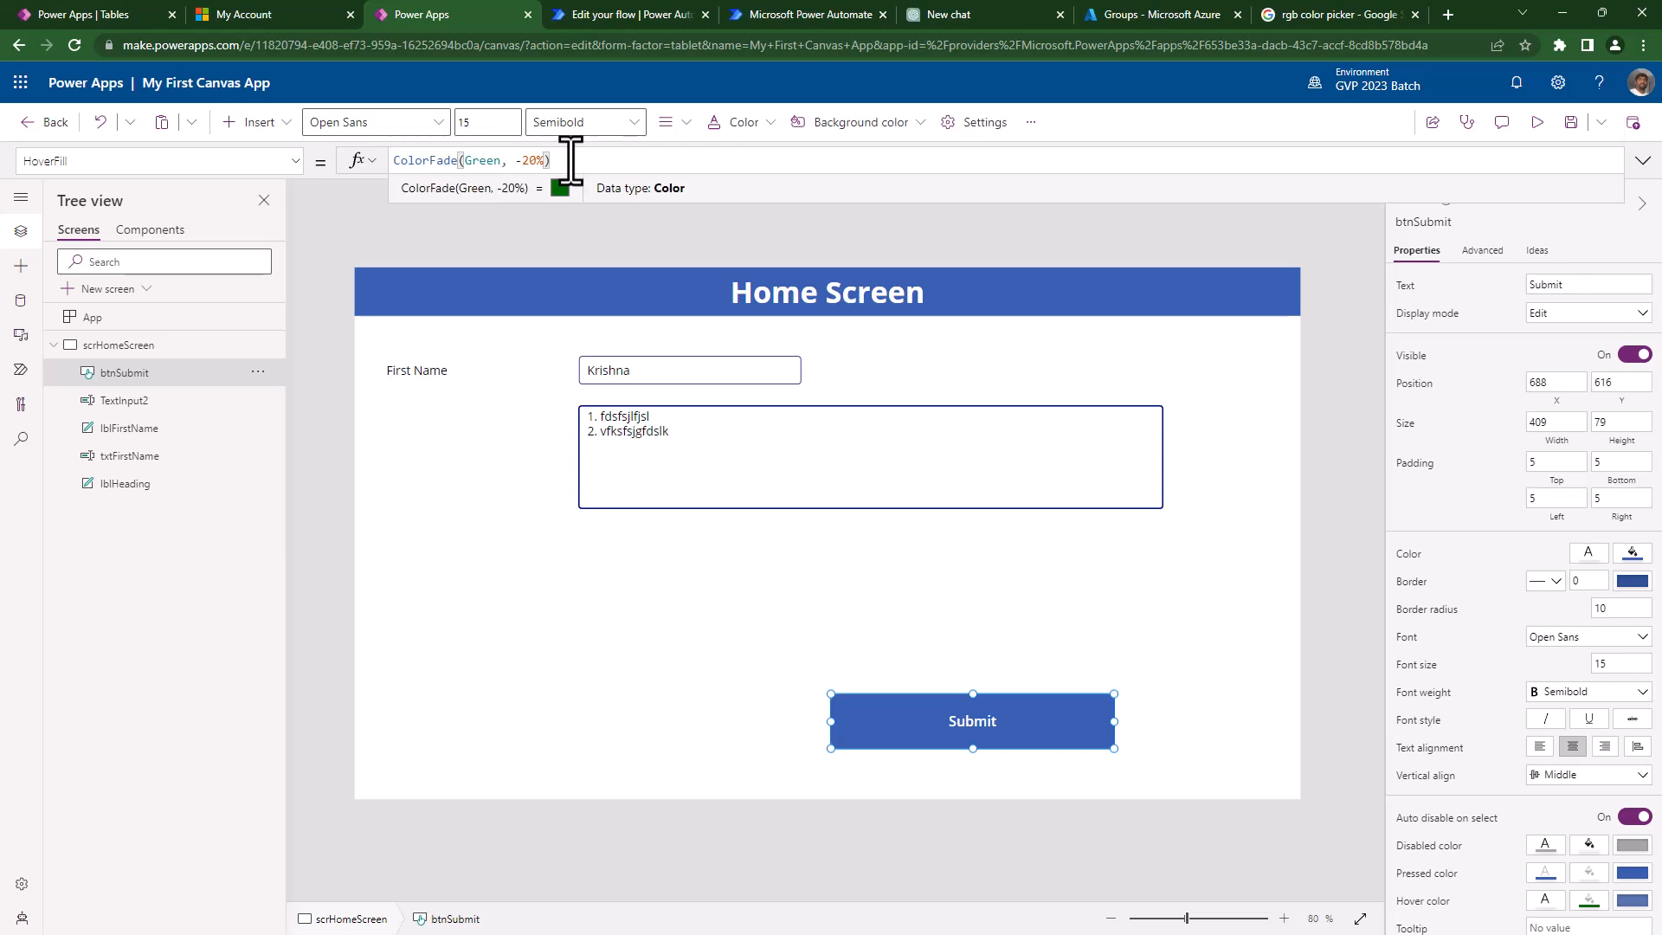
- Try a -40% fade, then settle on ColorFade(Green, -10%) and preview the hover
{"action": "left_click", "coordinate": [522, 160]}
{"action": "key", "text": "Delete"}
{"action": "type", "text": "4"}
{"action": "left_click", "coordinate": [569, 160]}
{"action": "key", "text": "Left"}
{"action": "key", "text": "Left"}
{"action": "key", "text": "Left"}
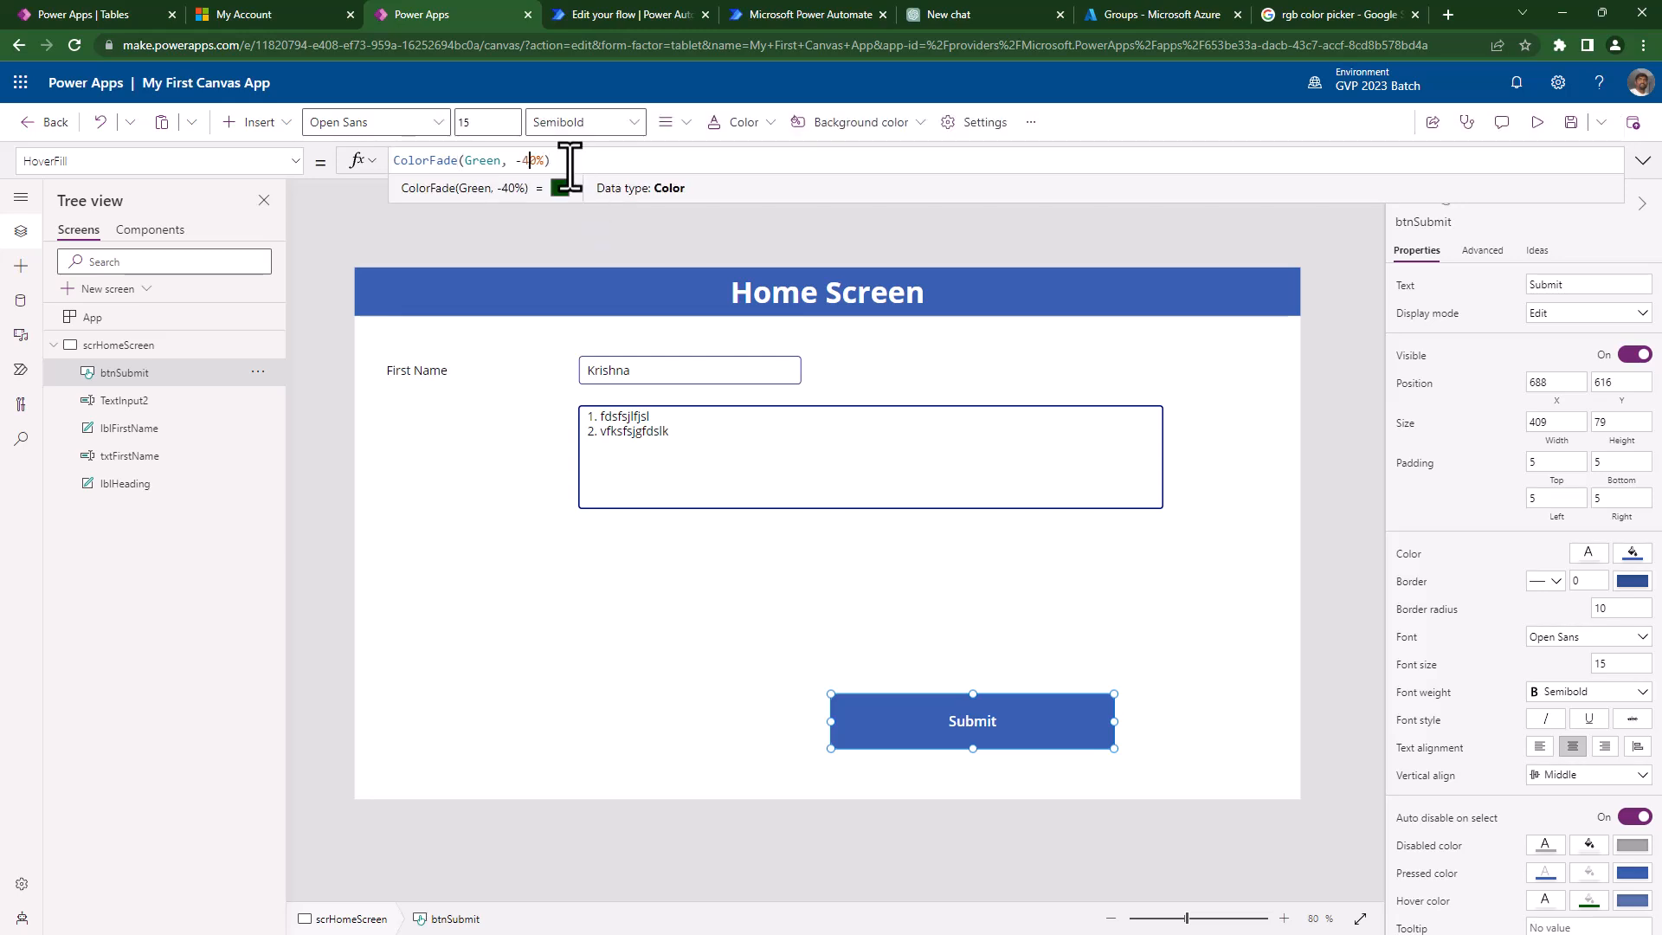
{"action": "key", "text": "BackSpace"}
{"action": "type", "text": "1"}
{"action": "left_click", "coordinate": [1537, 122]}
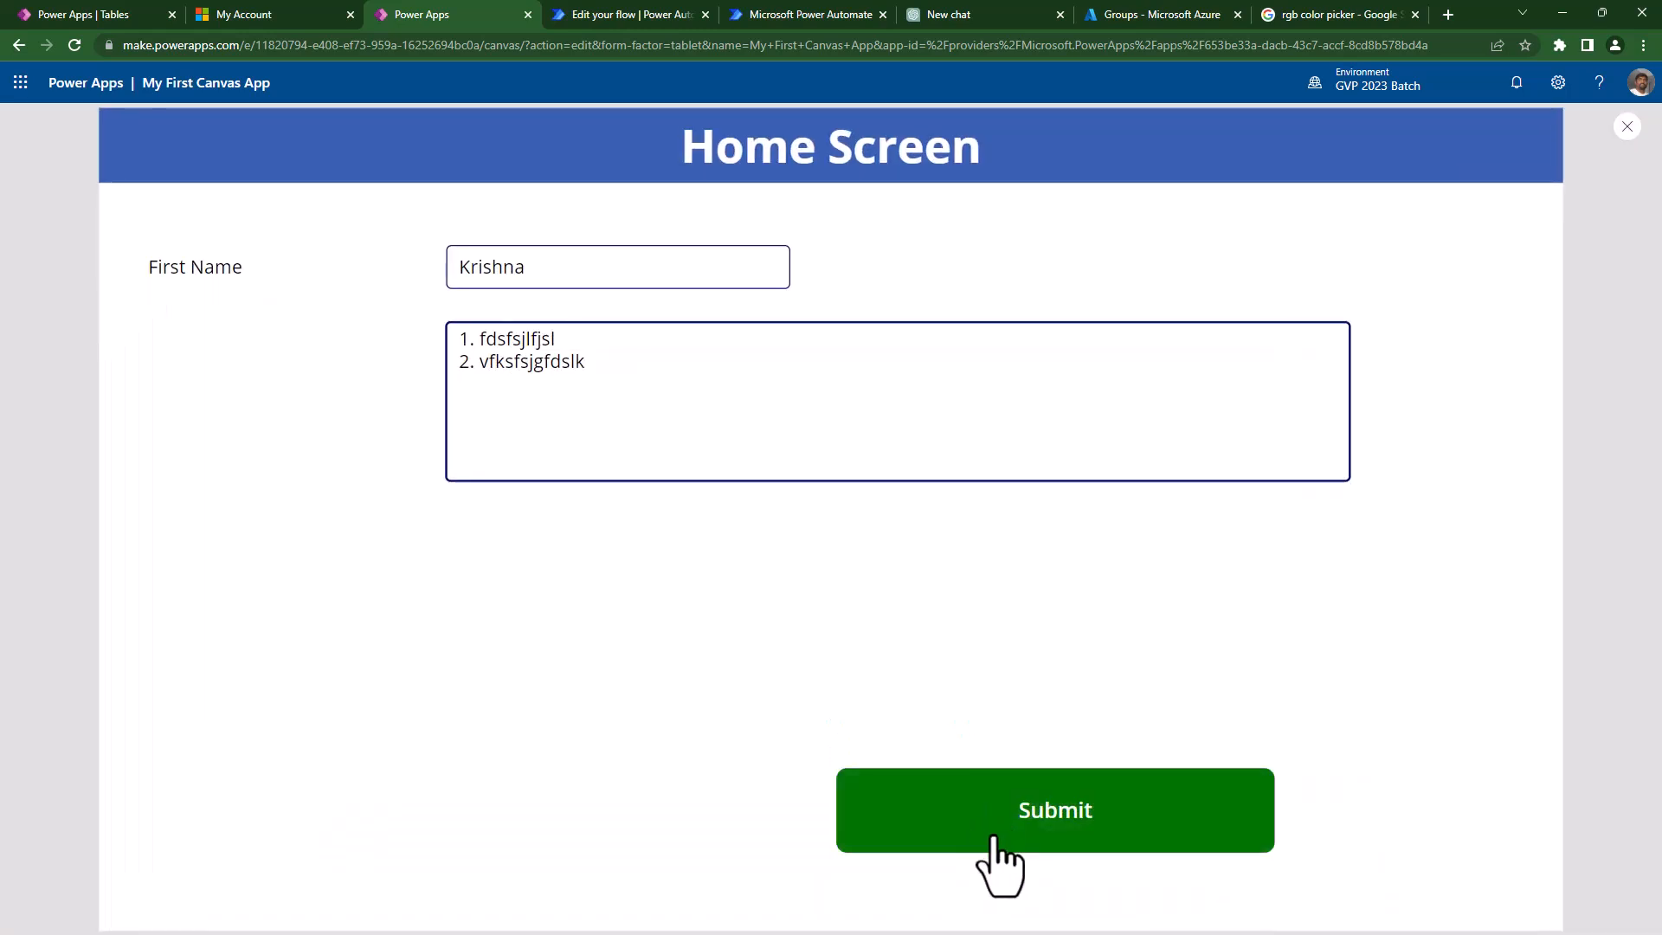
- Try a positive 40% fade on the Submit button's green hover fill
{"action": "key", "text": "Escape"}
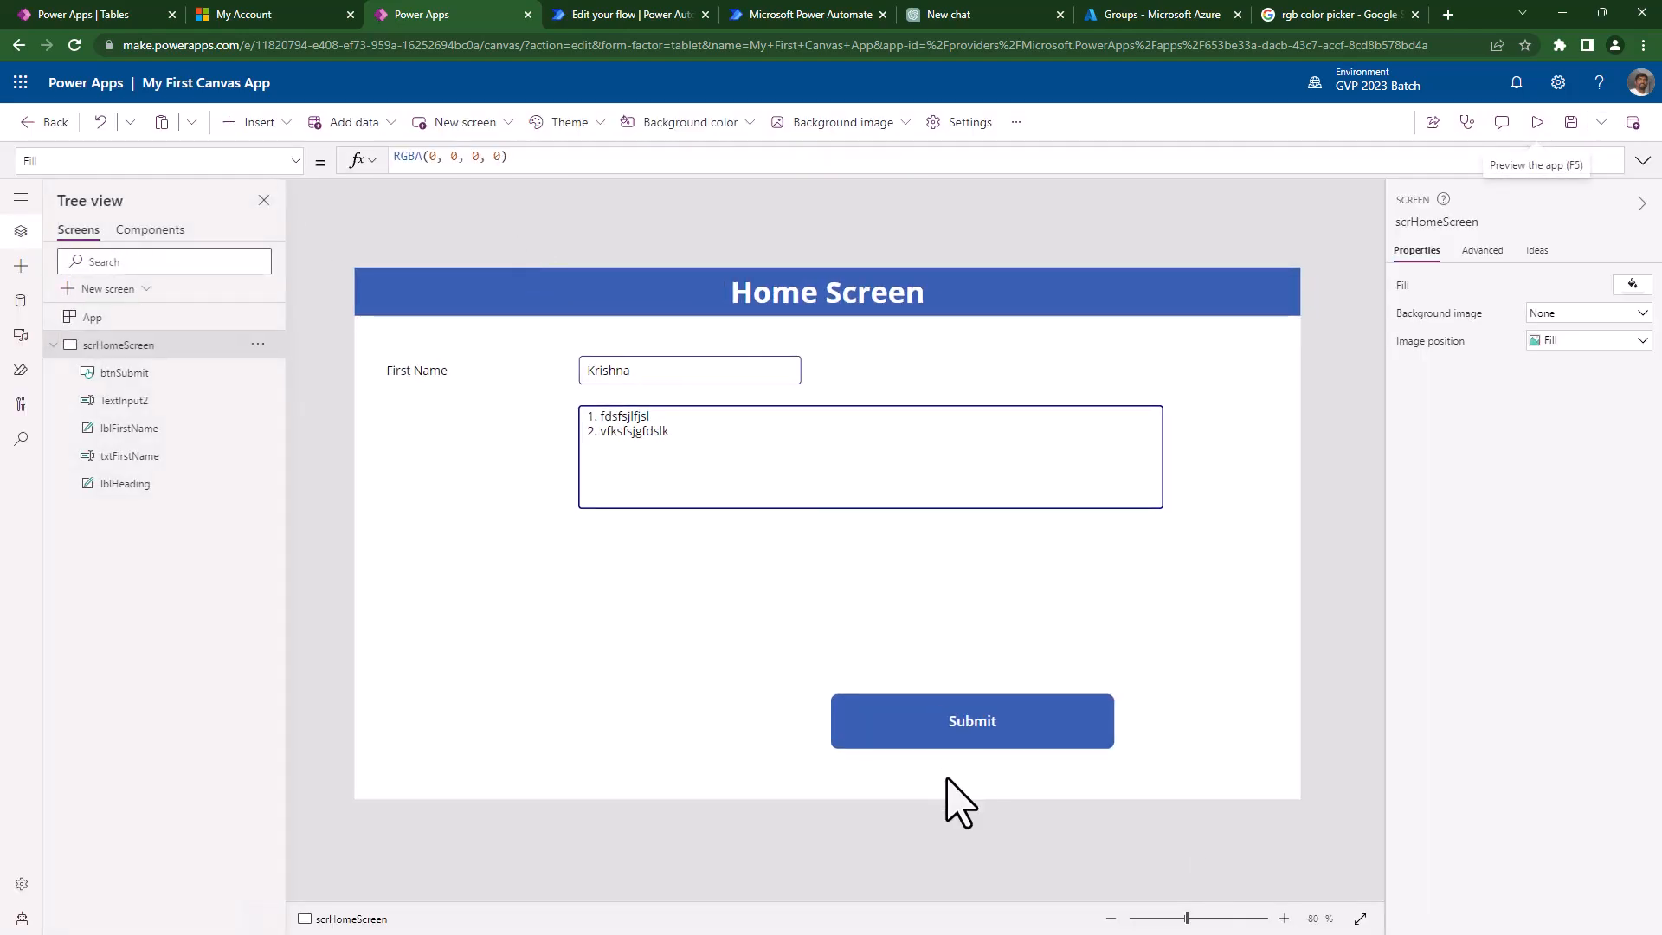
{"action": "left_click", "coordinate": [942, 738]}
{"action": "left_click", "coordinate": [521, 162]}
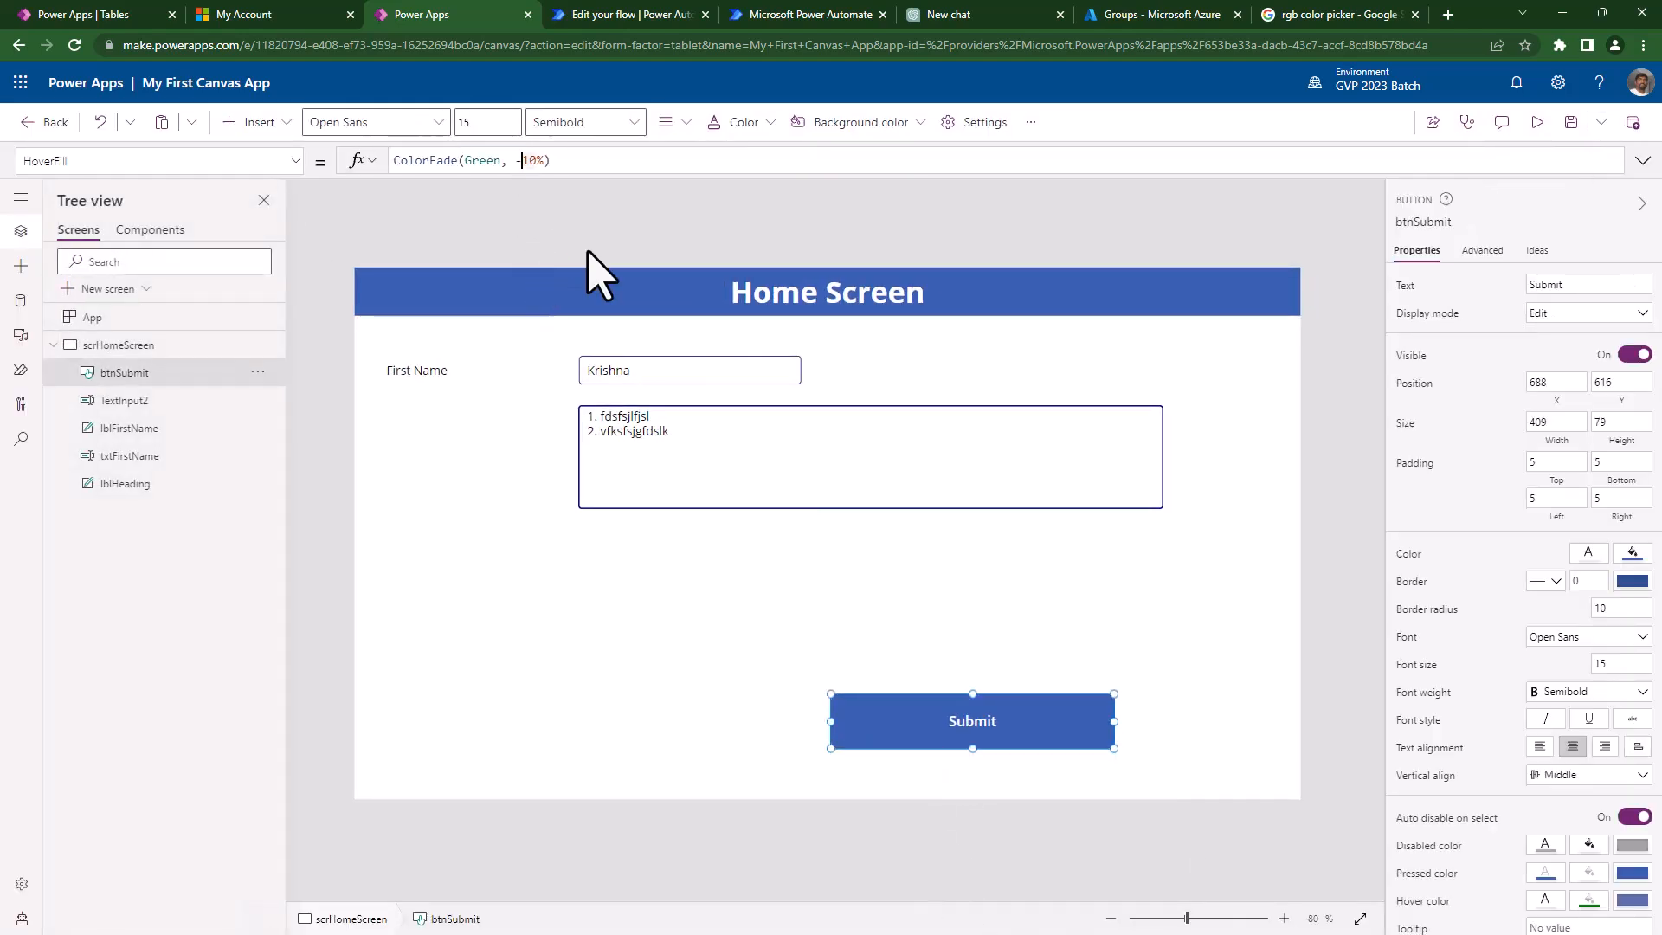
{"action": "key", "text": "BackSpace"}
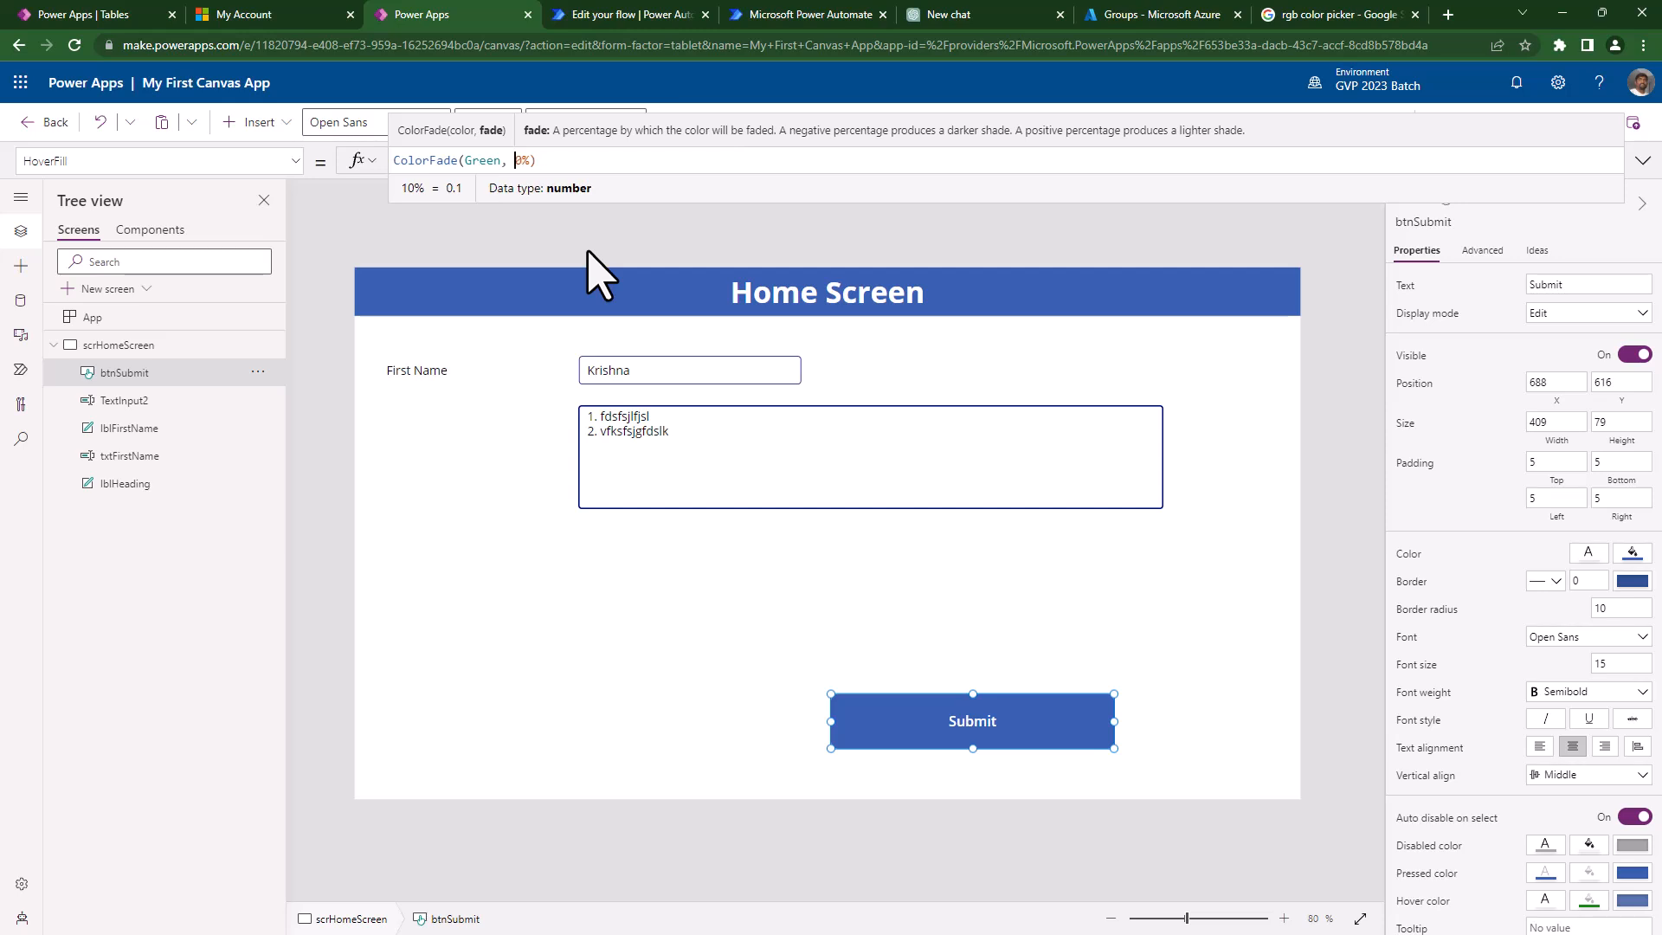
{"action": "key", "text": "Delete"}
{"action": "type", "text": "4"}
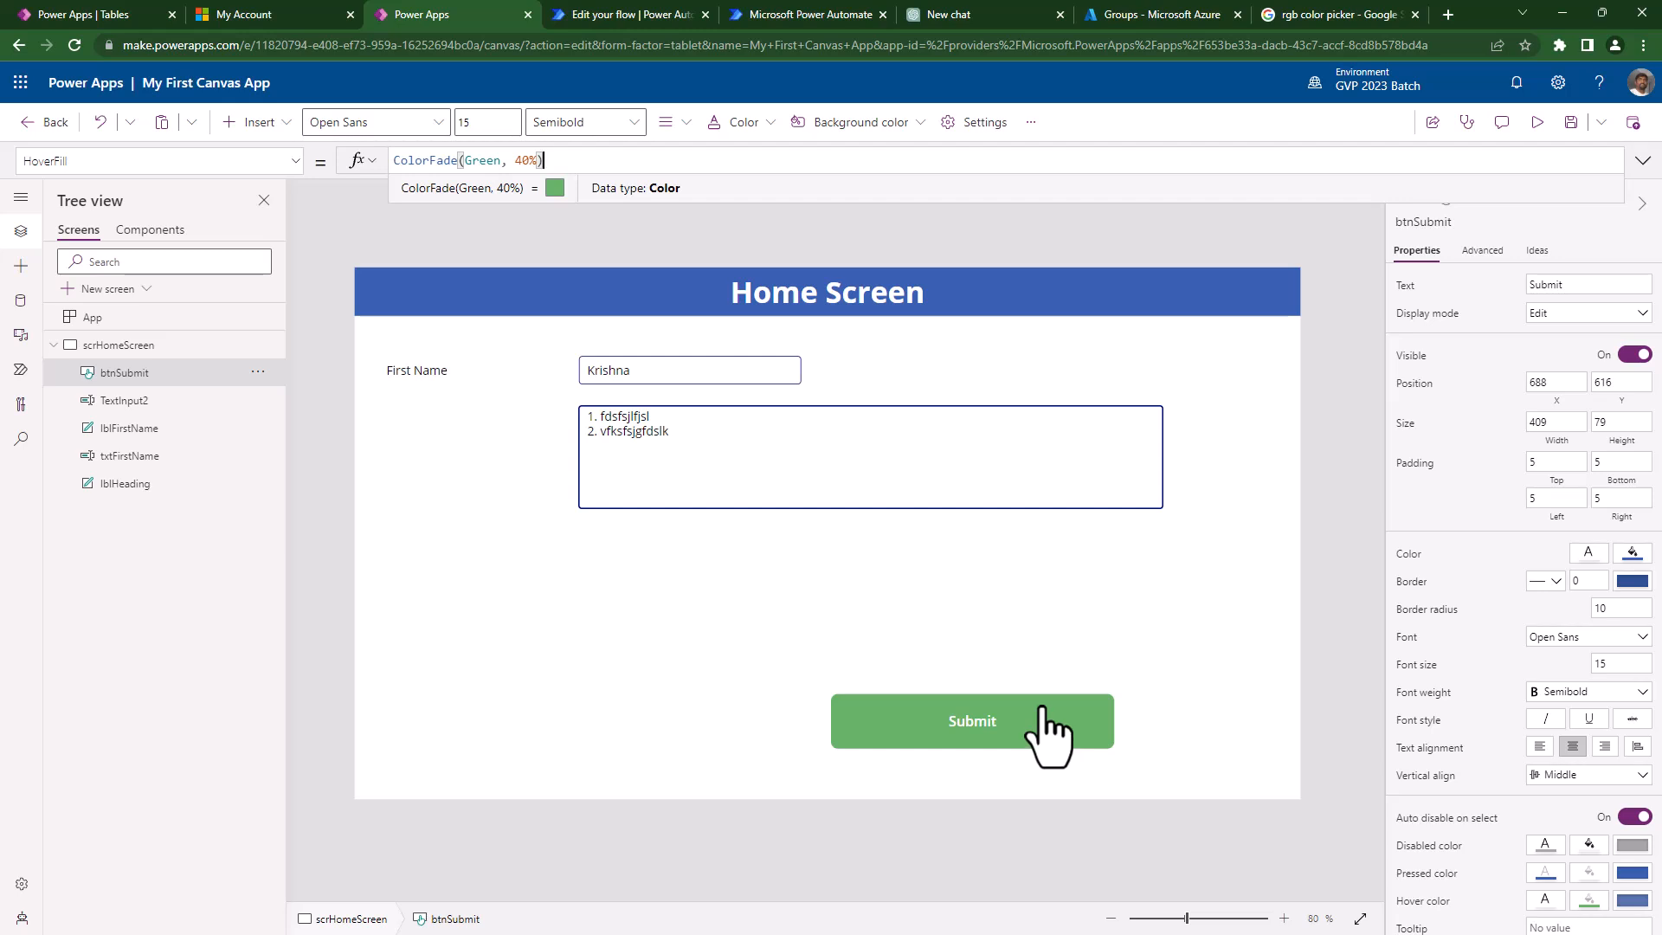
- Restore the -10% fade and narrow the Submit button to 270 by 79
{"action": "left_click", "coordinate": [515, 160]}
{"action": "type", "text": "1"}
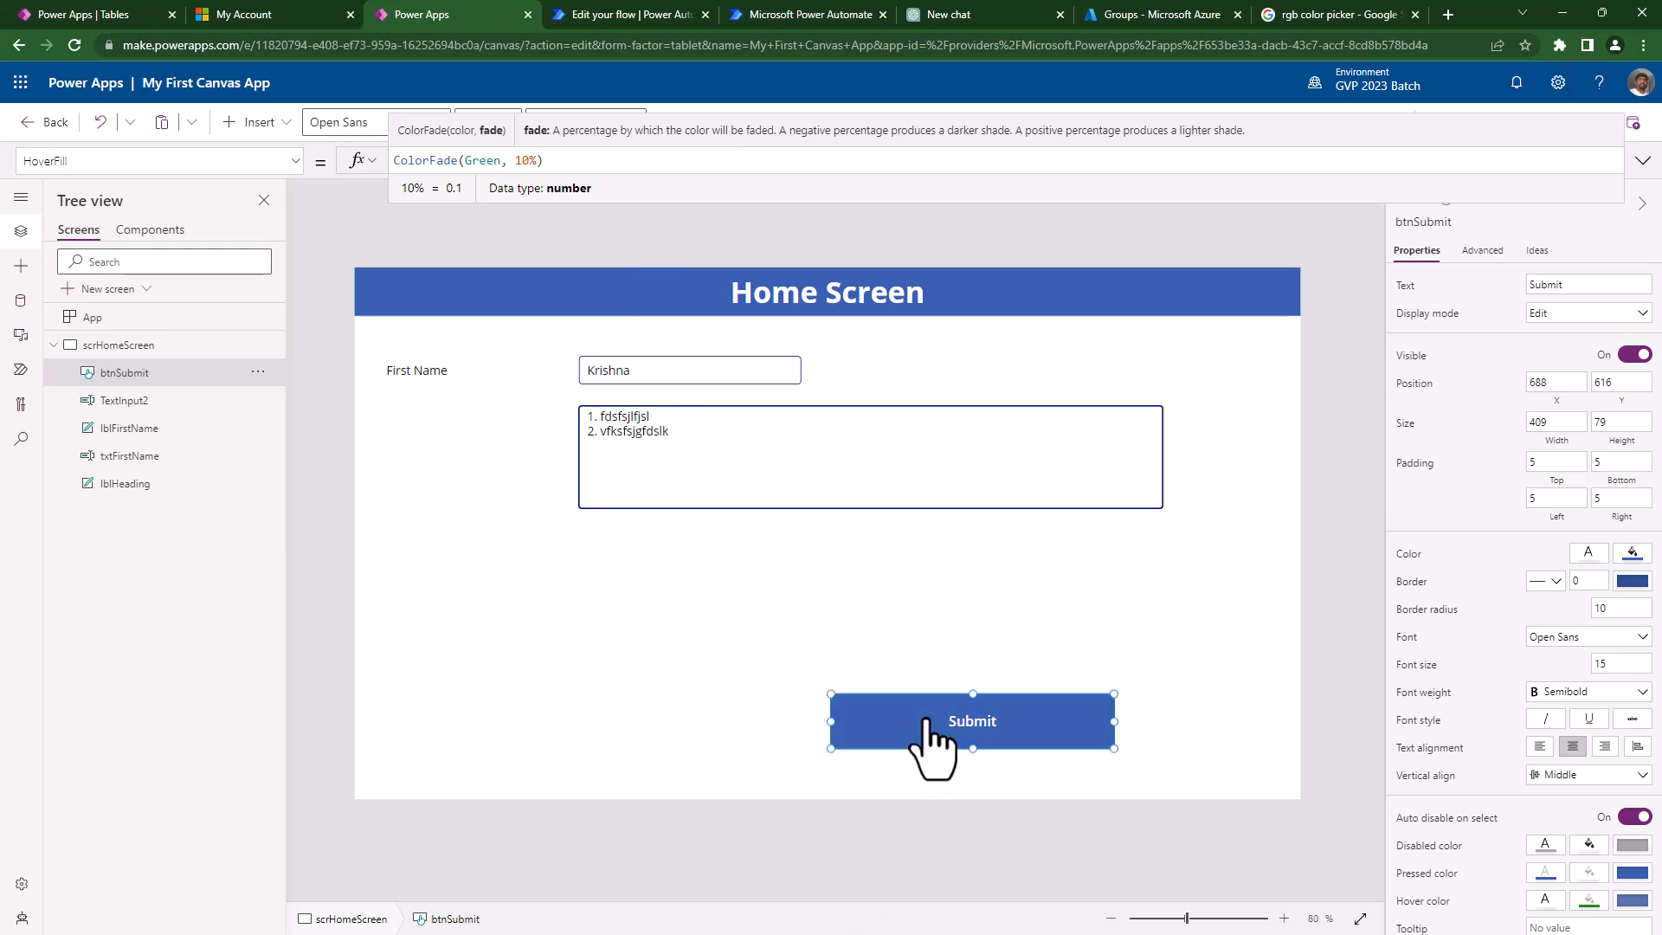
{"action": "type", "text": "-"}
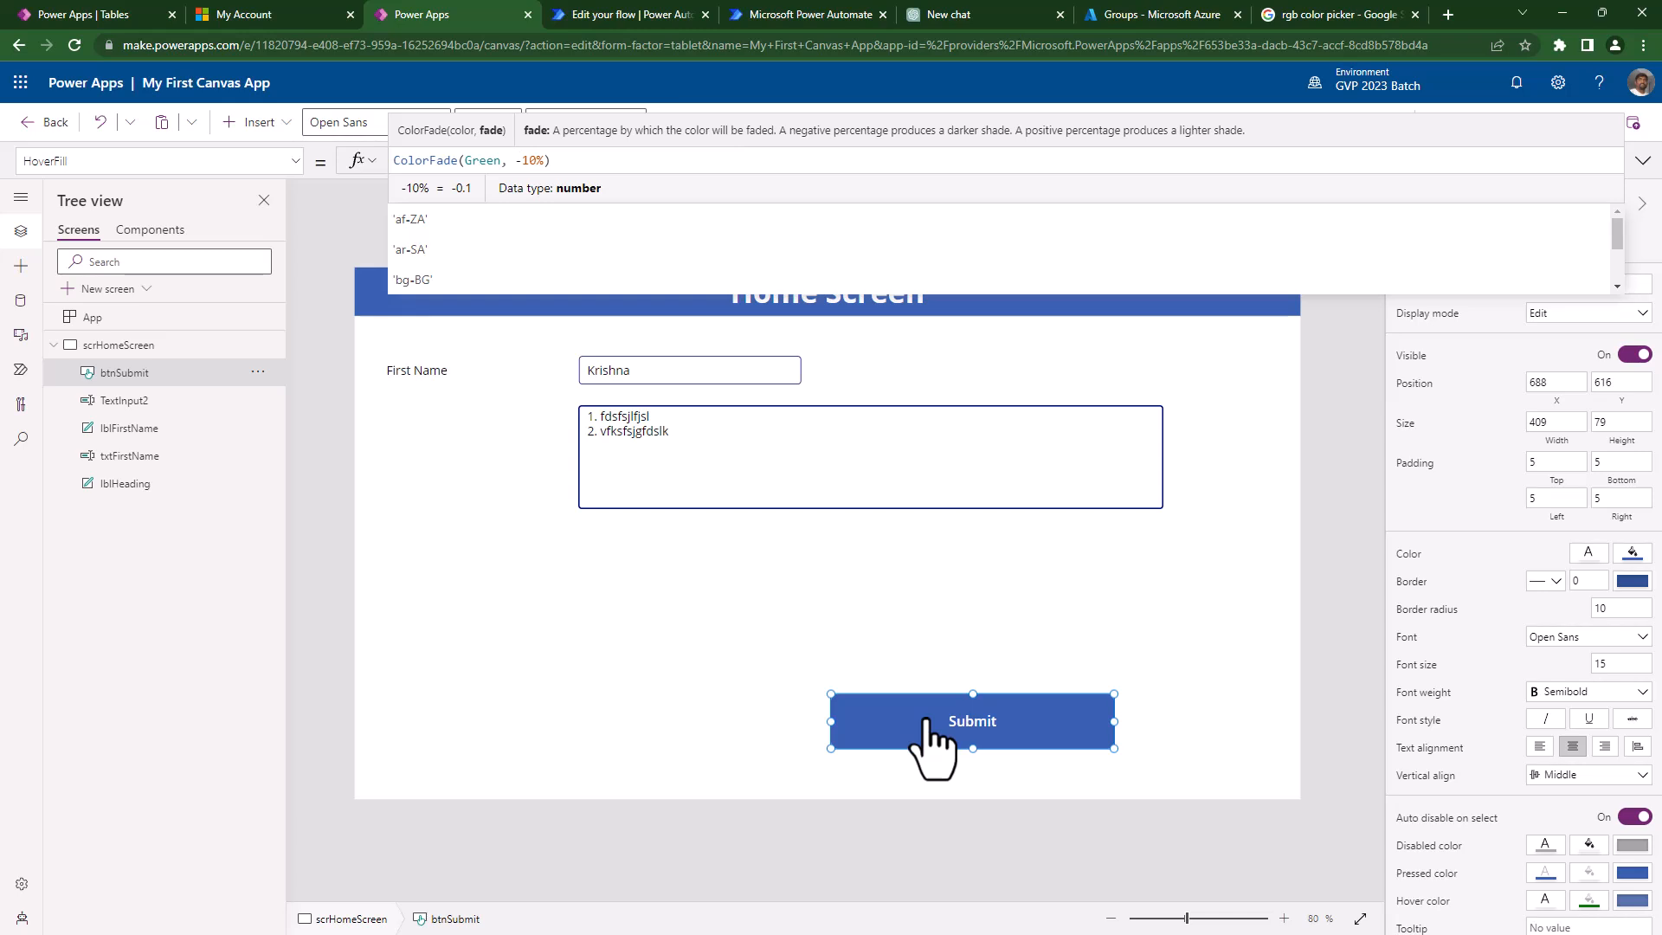
{"action": "left_click_drag", "start_coordinate": [1114, 721], "coordinate": [1017, 723]}
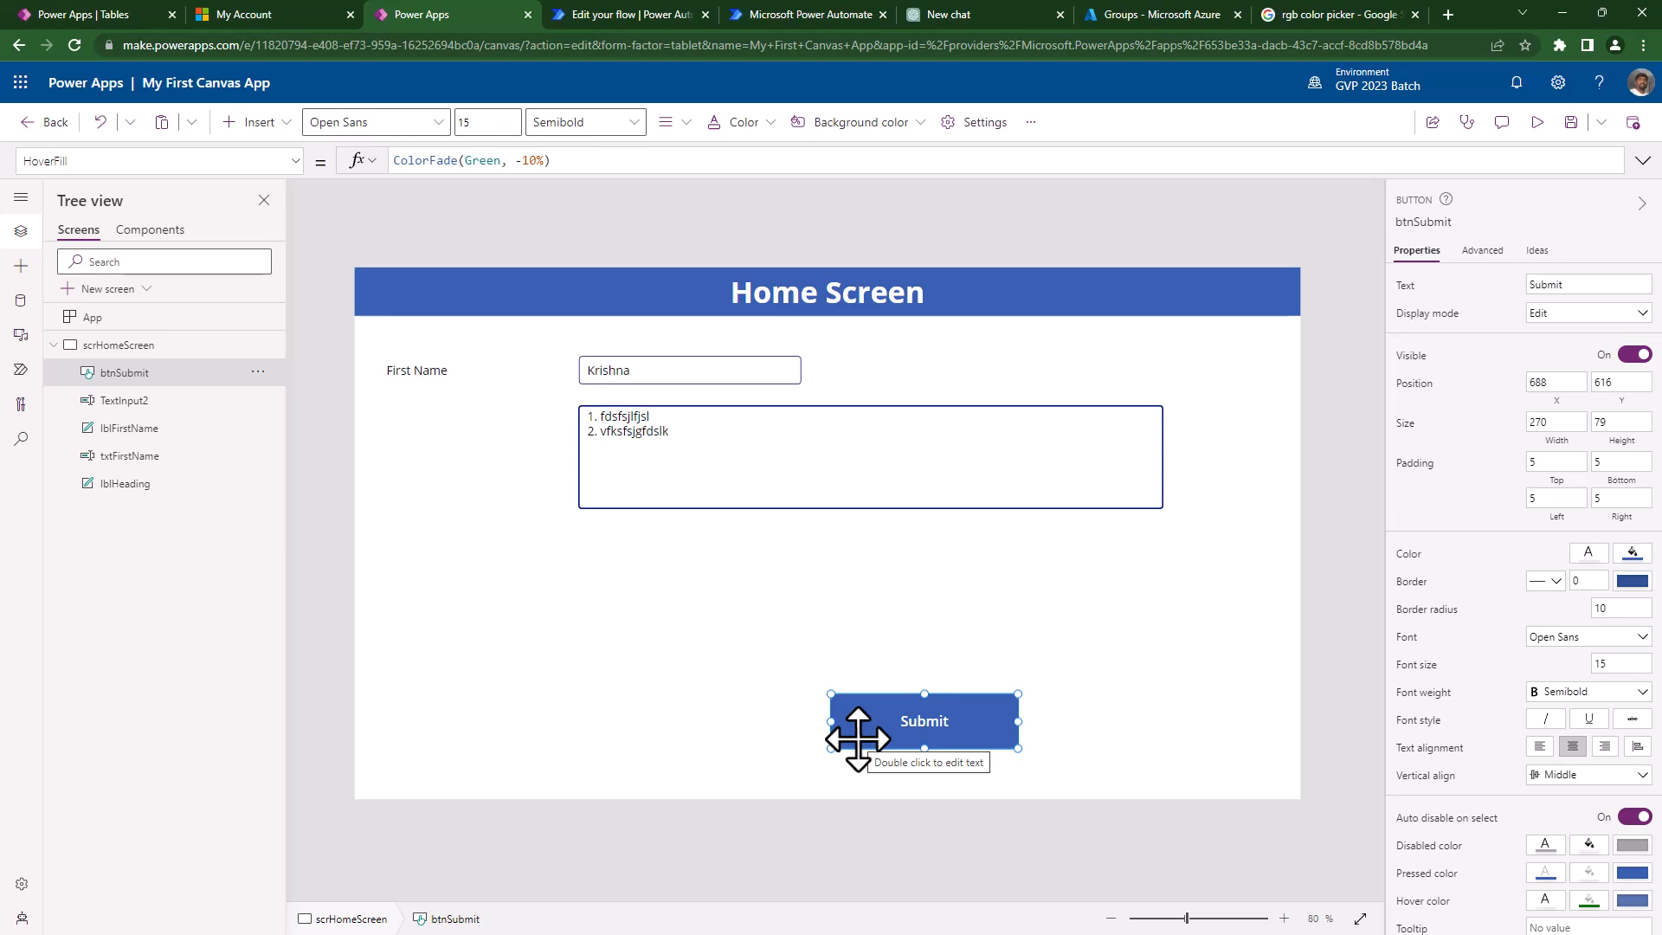
- Set HoverFill to ColorFade(Green, 70%), enlarge the Submit button, and preview the app
{"action": "left_click", "coordinate": [523, 162]}
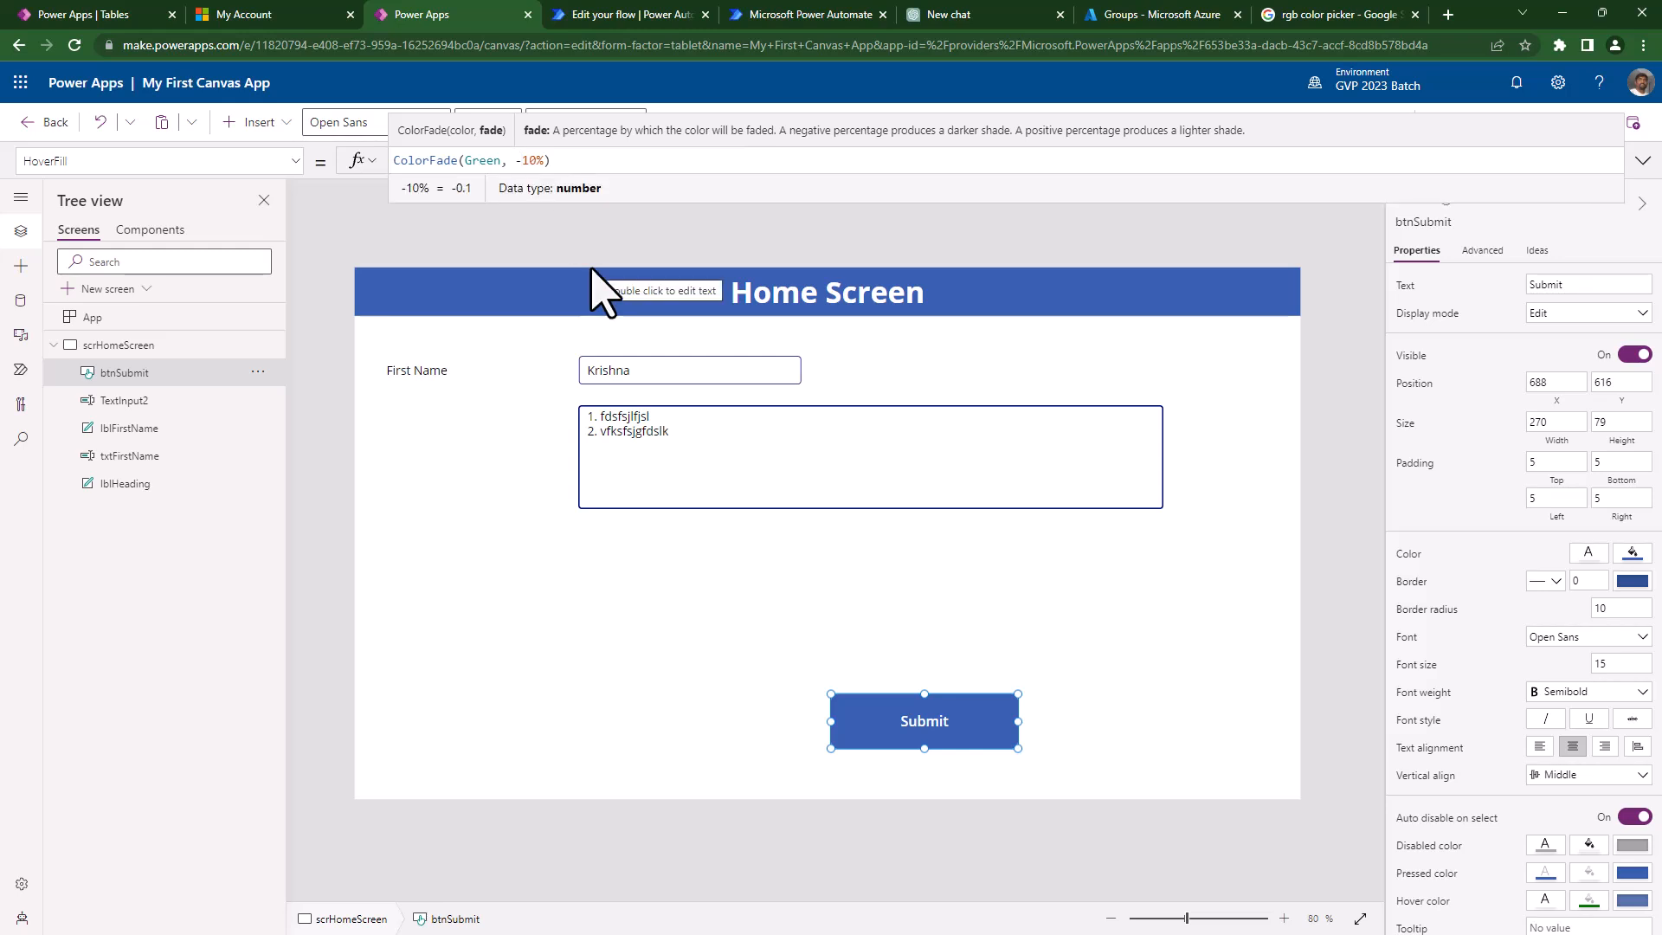
{"action": "key", "text": "Delete"}
{"action": "type", "text": "7"}
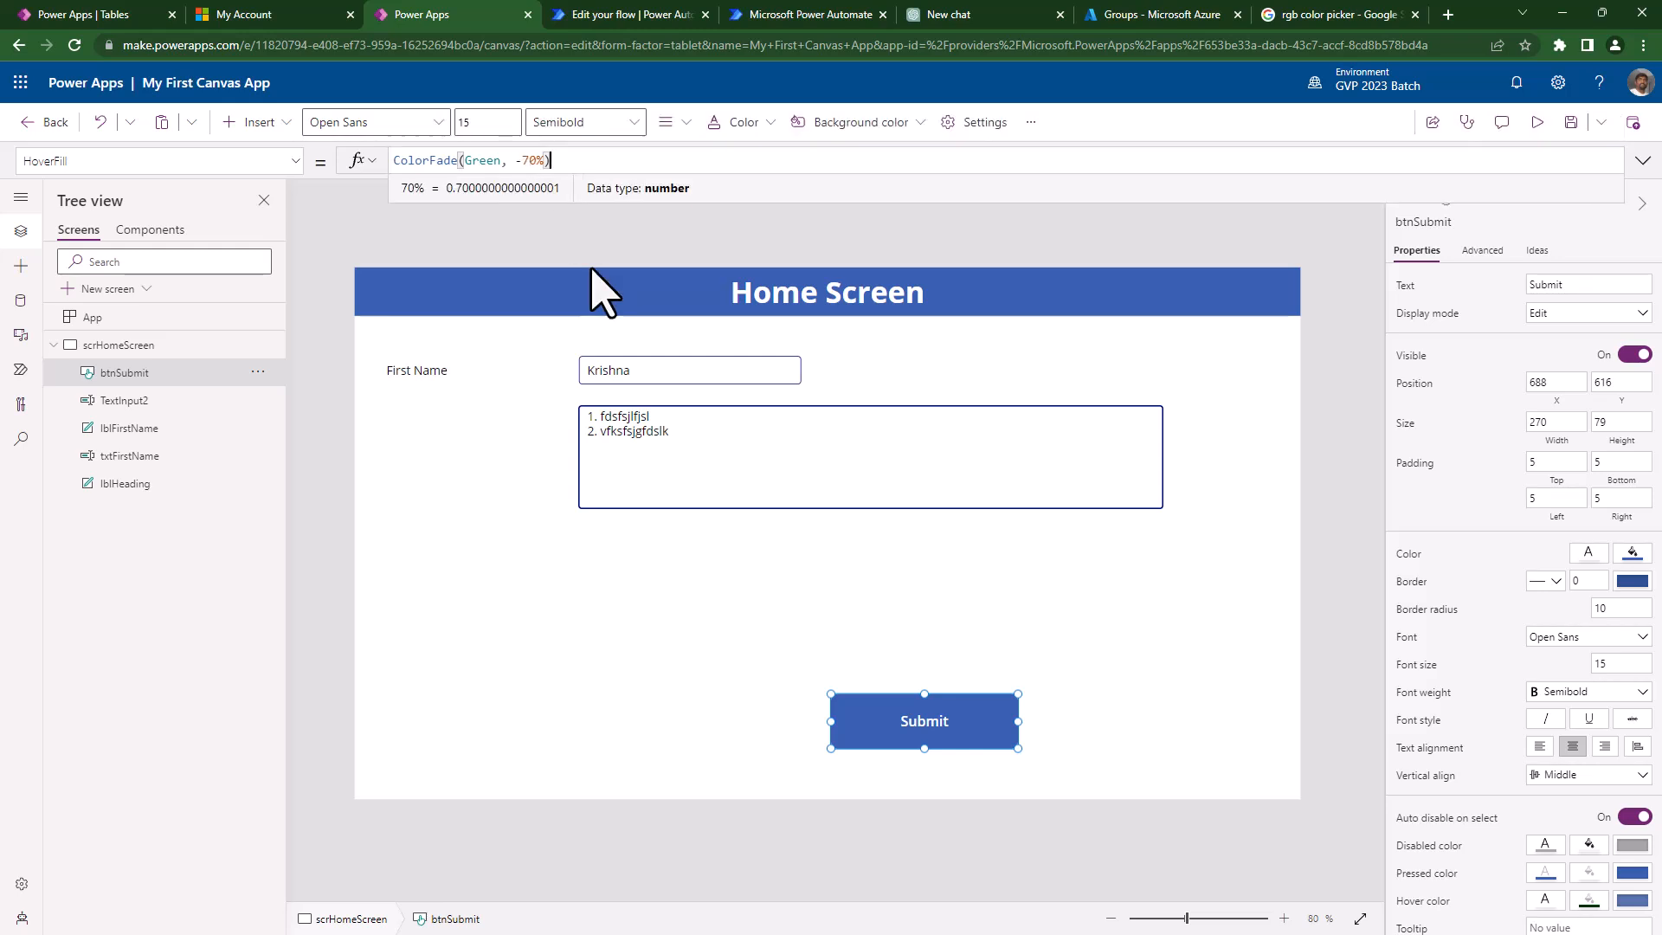
{"action": "key", "text": "Left"}
{"action": "key", "text": "Left"}
{"action": "key", "text": "Left"}
{"action": "key", "text": "Left"}
{"action": "key", "text": "BackSpace"}
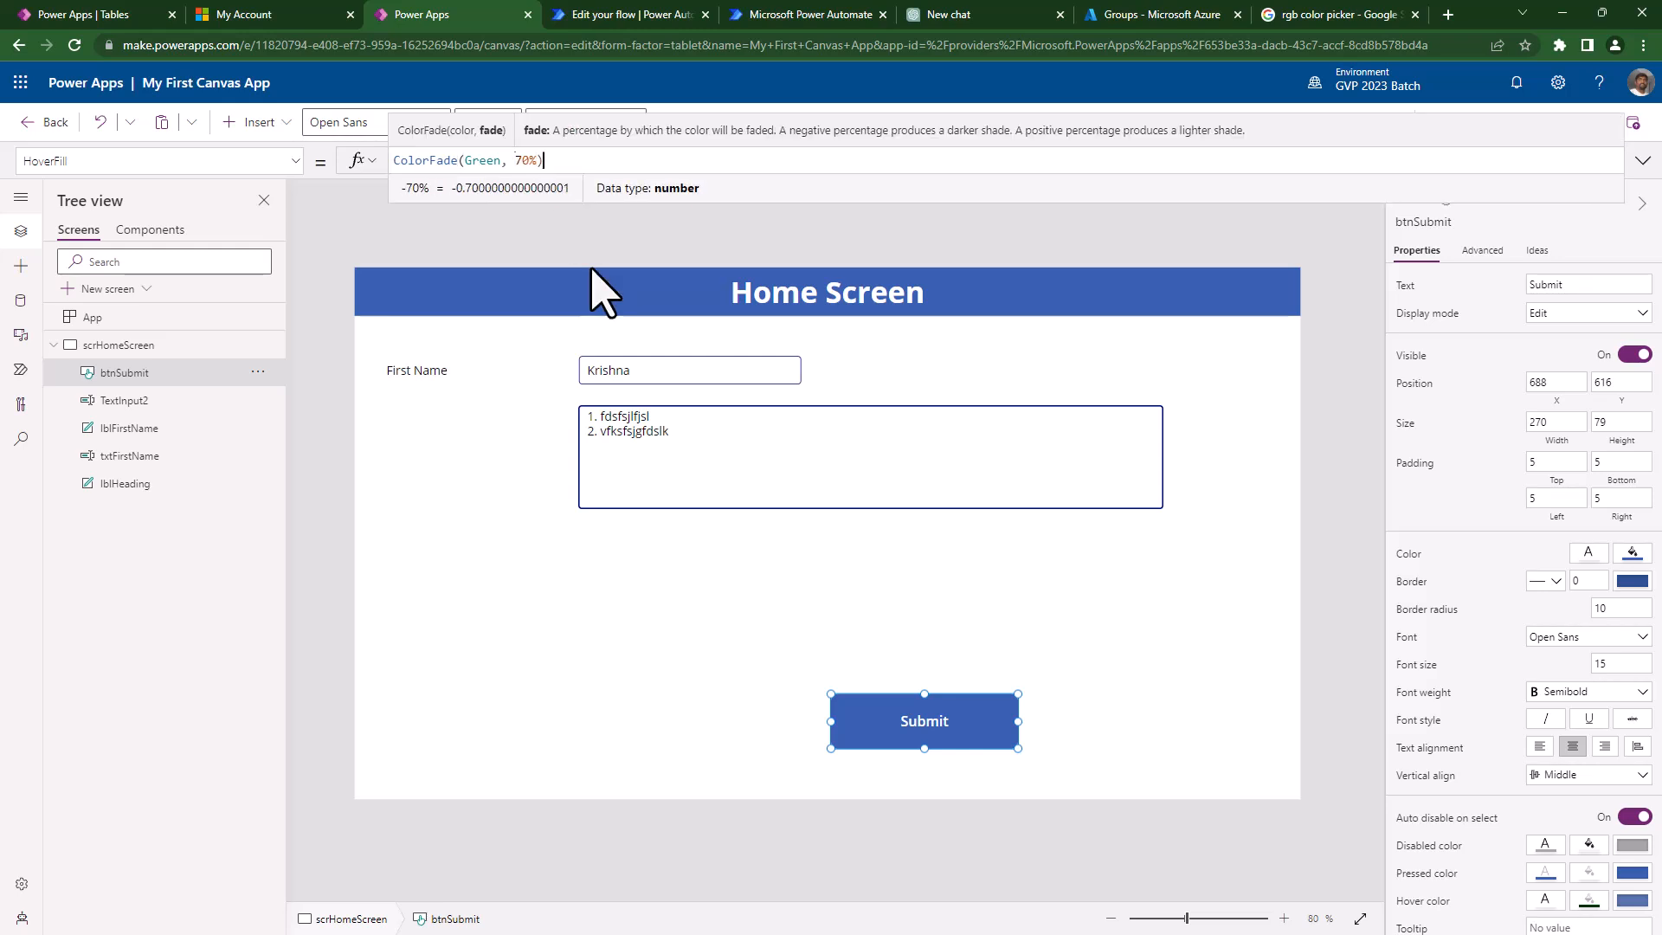
{"action": "key", "text": "End"}
{"action": "key", "text": "alt"}
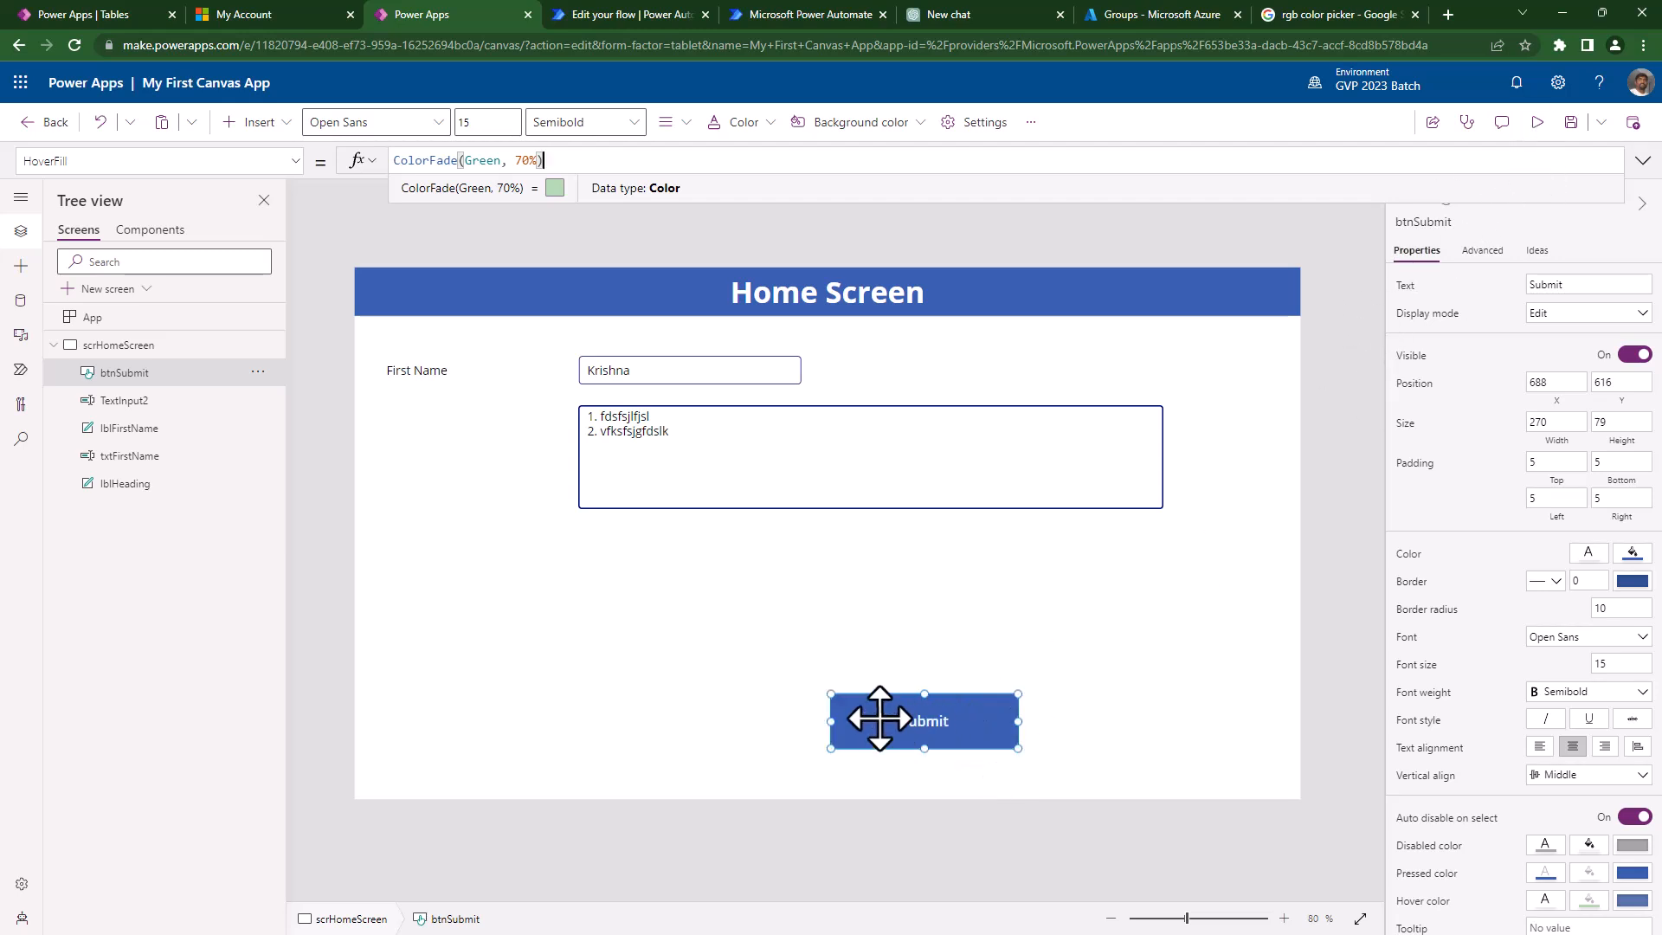
{"action": "left_click_drag", "start_coordinate": [603, 634], "coordinate": [527, 586]}
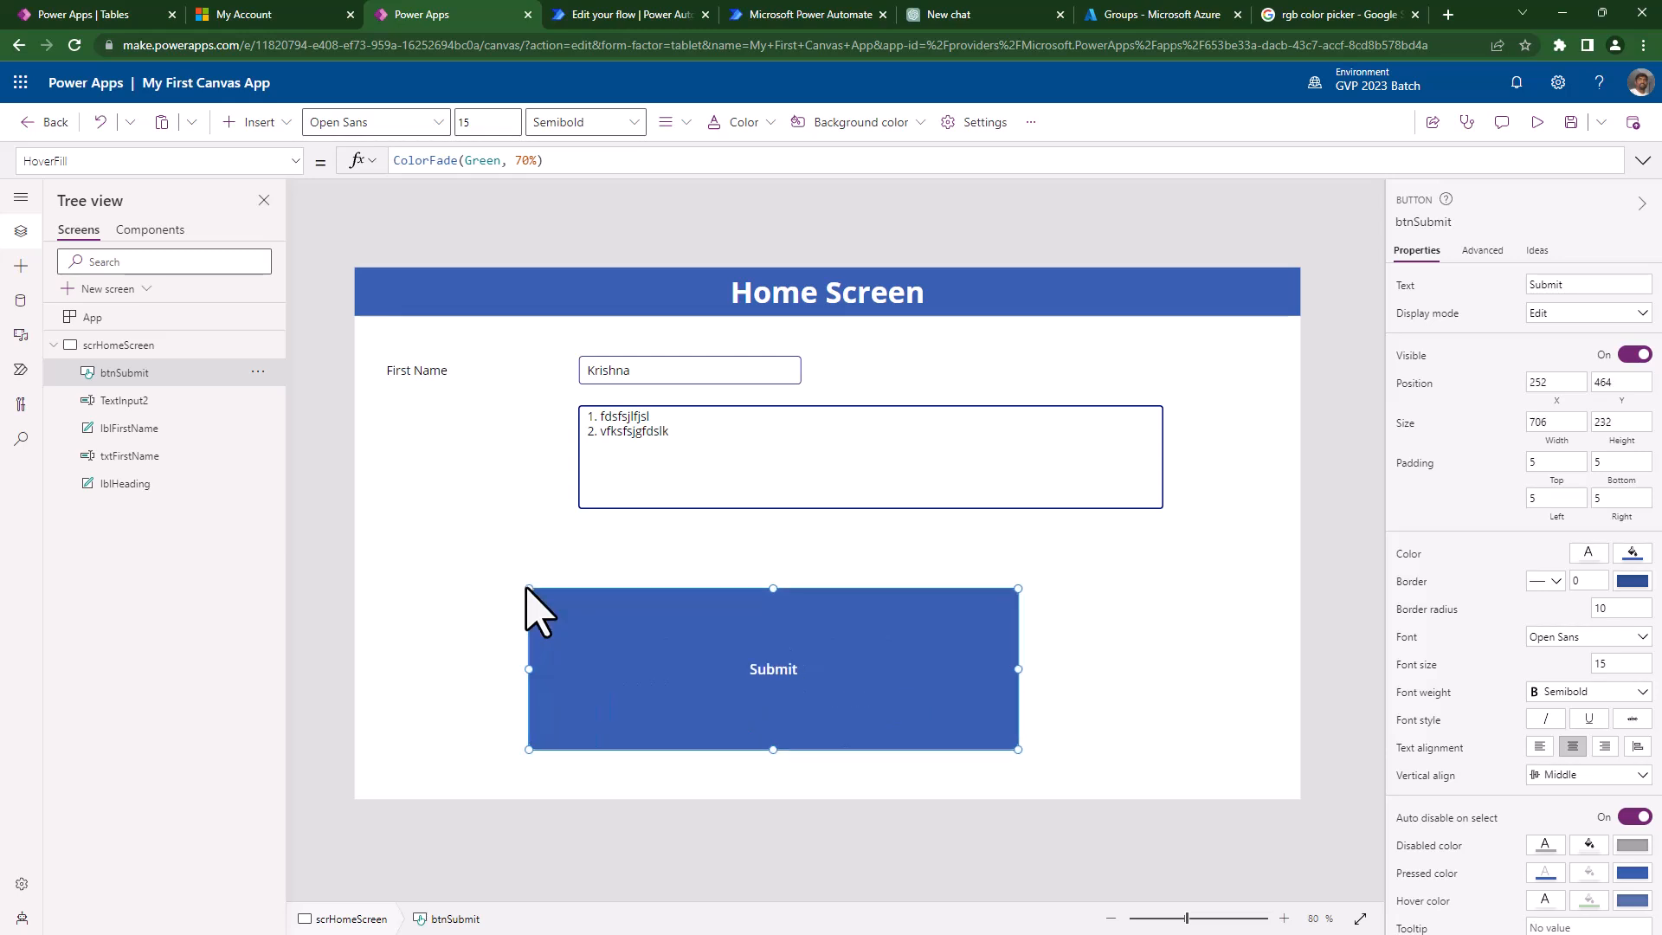
{"action": "left_click", "coordinate": [1537, 122]}
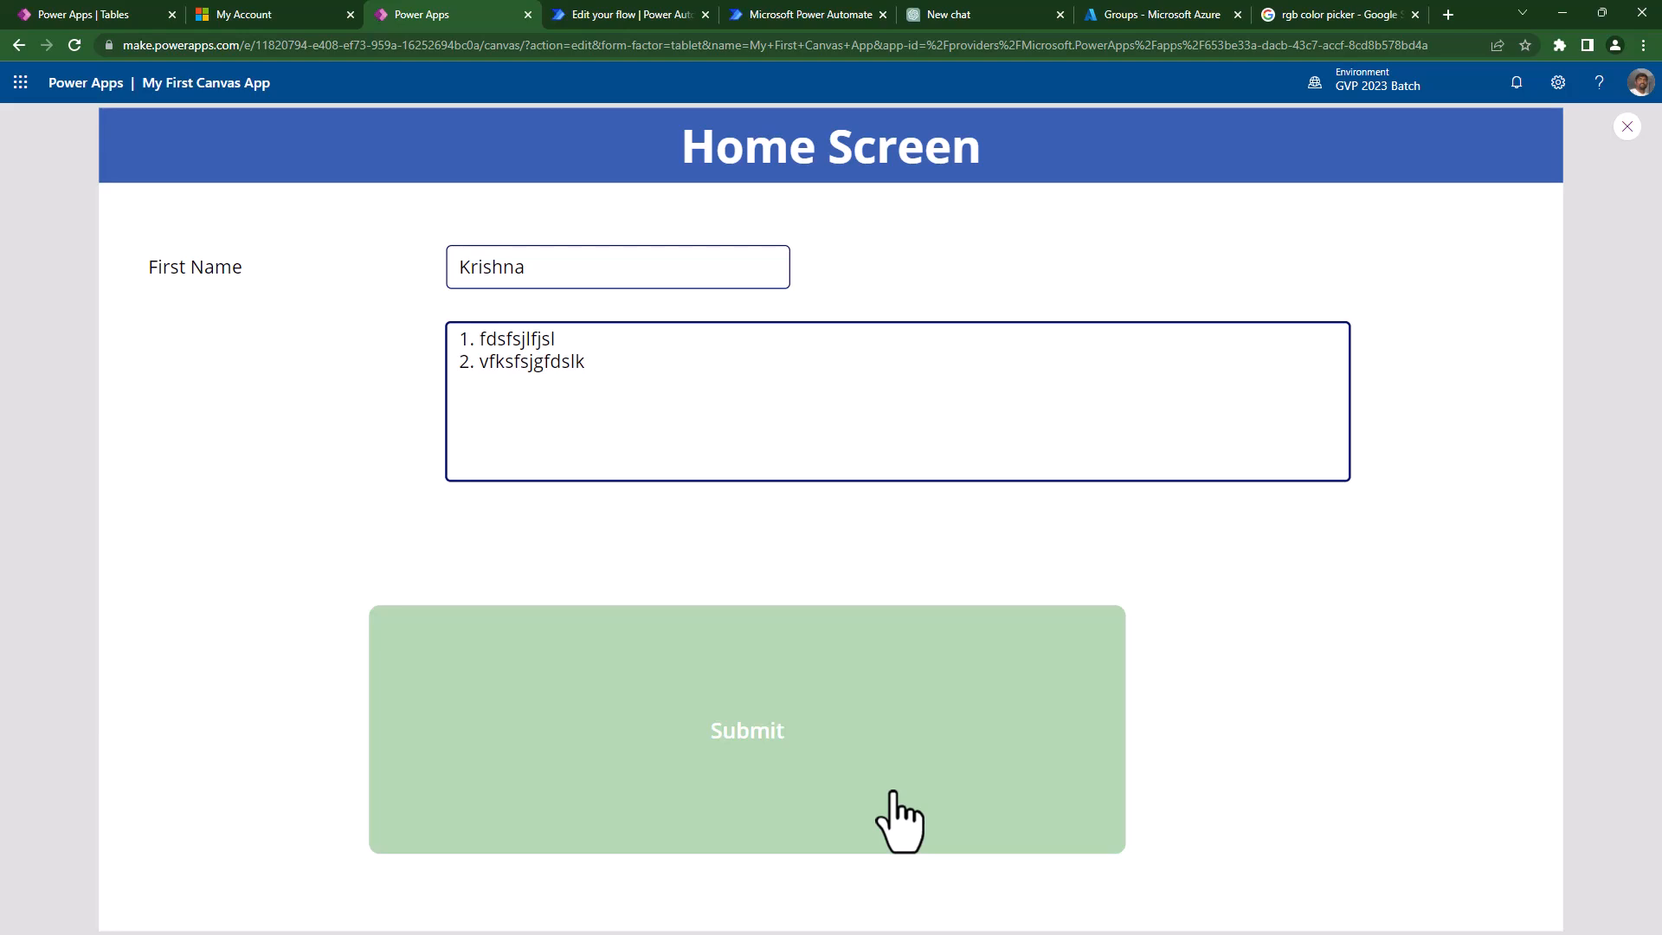
- Set the Submit button's hover text colour to black and check it in preview
{"action": "key", "text": "Escape"}
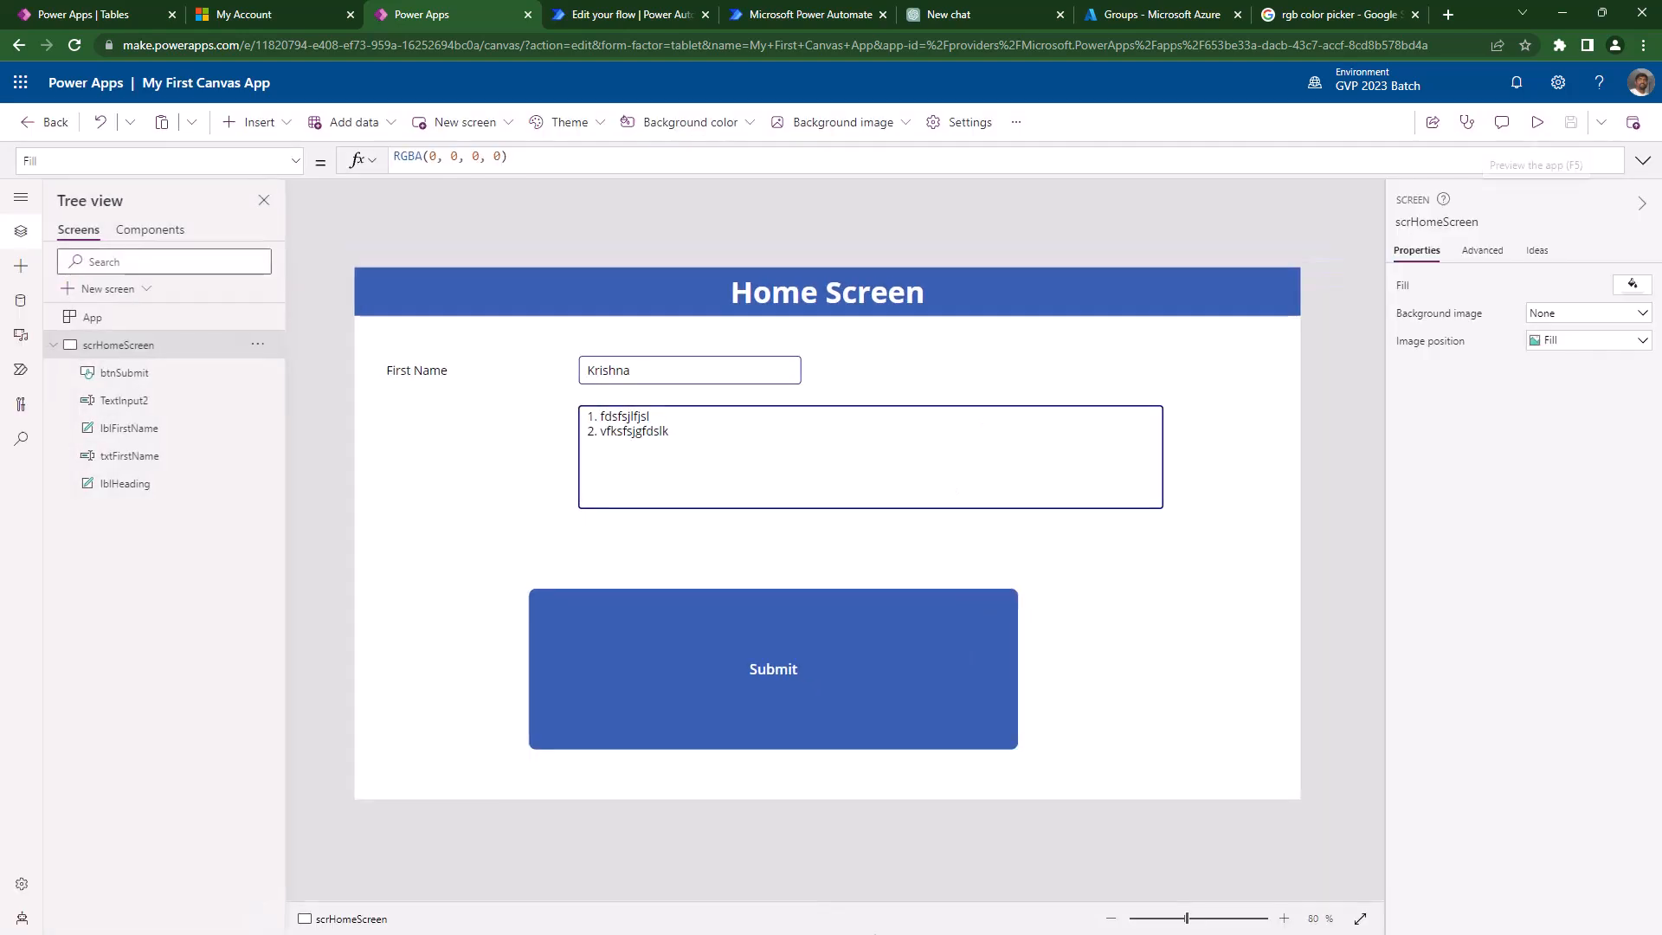
{"action": "left_click", "coordinate": [768, 703]}
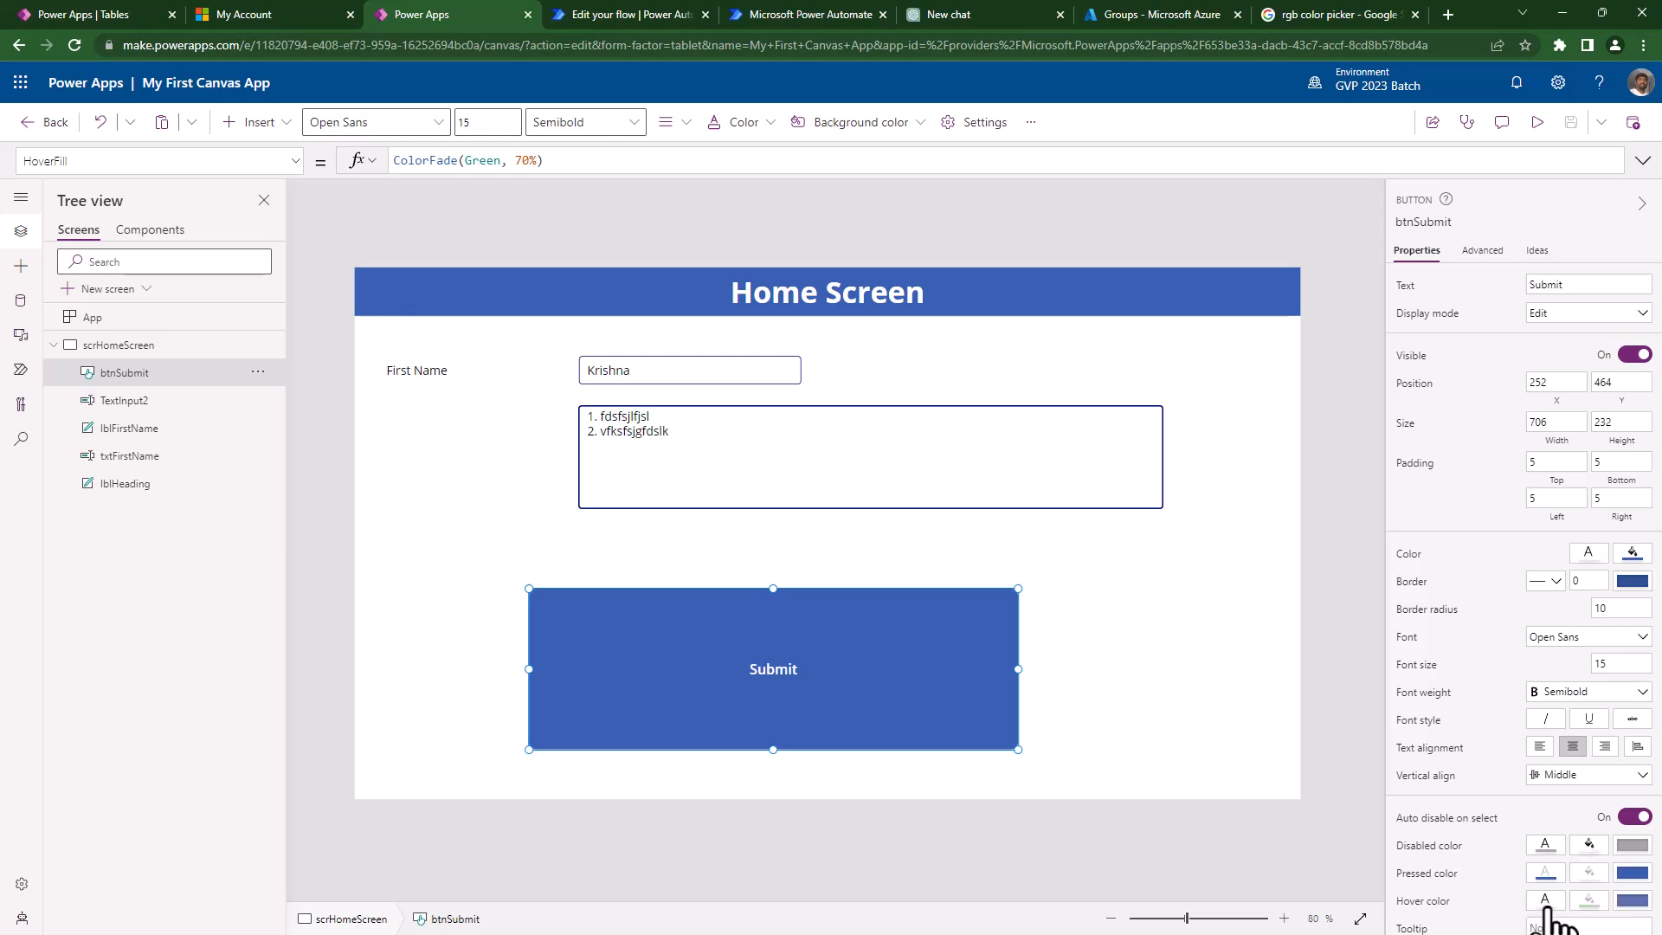
{"action": "left_click", "coordinate": [1547, 907]}
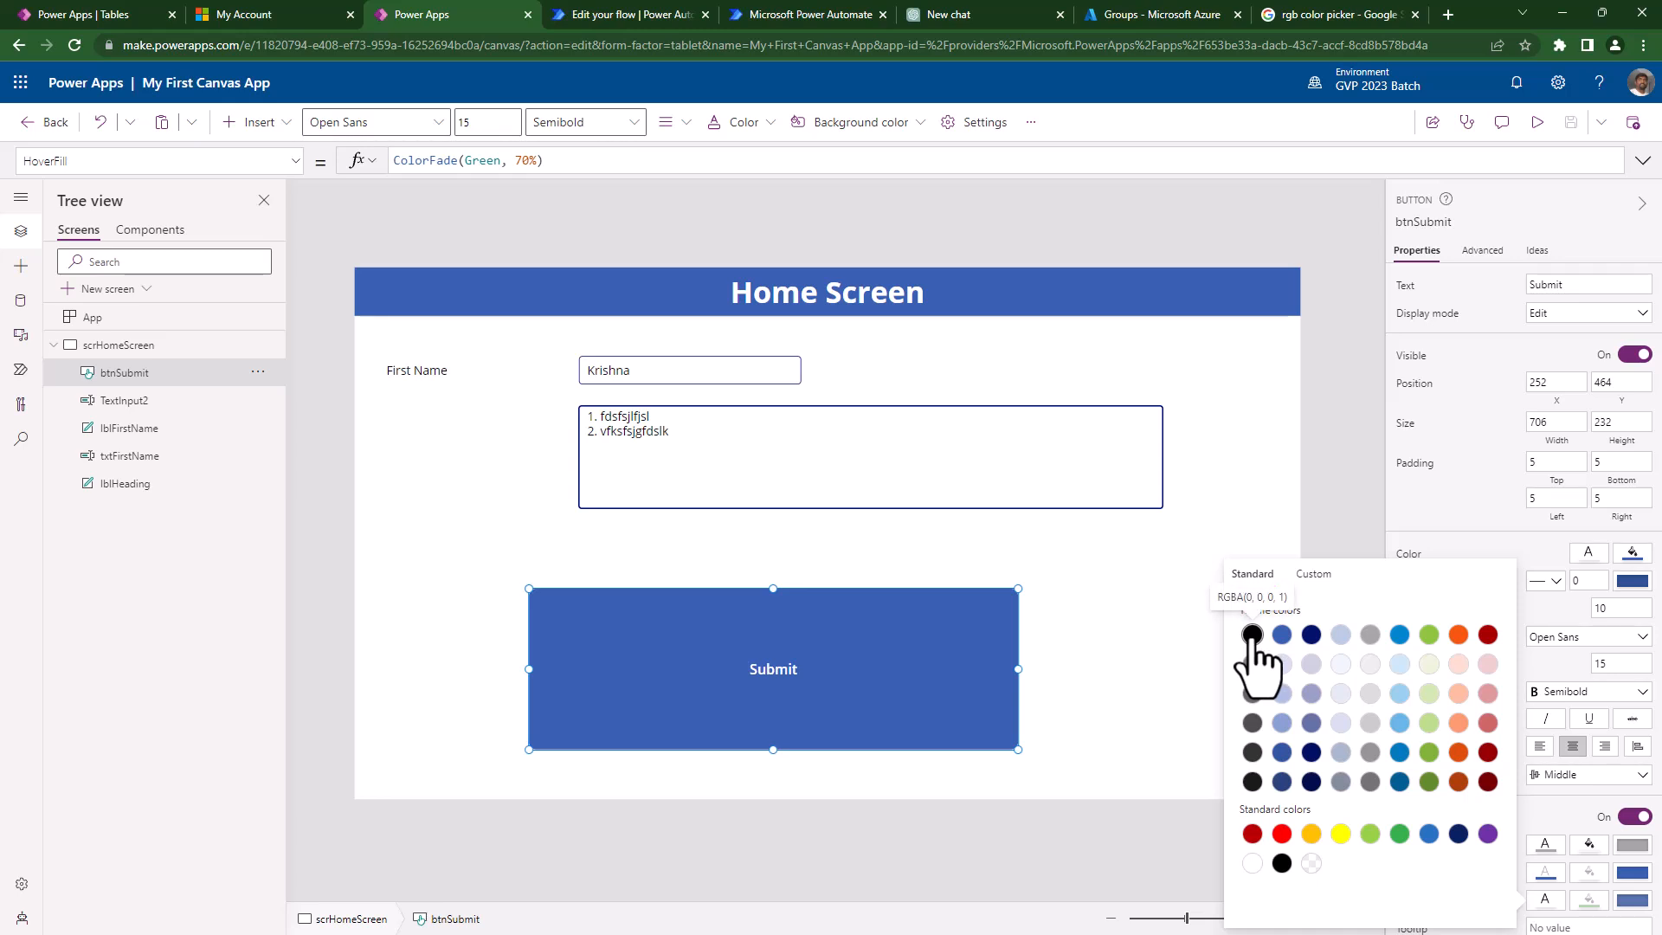
{"action": "left_click", "coordinate": [1282, 863]}
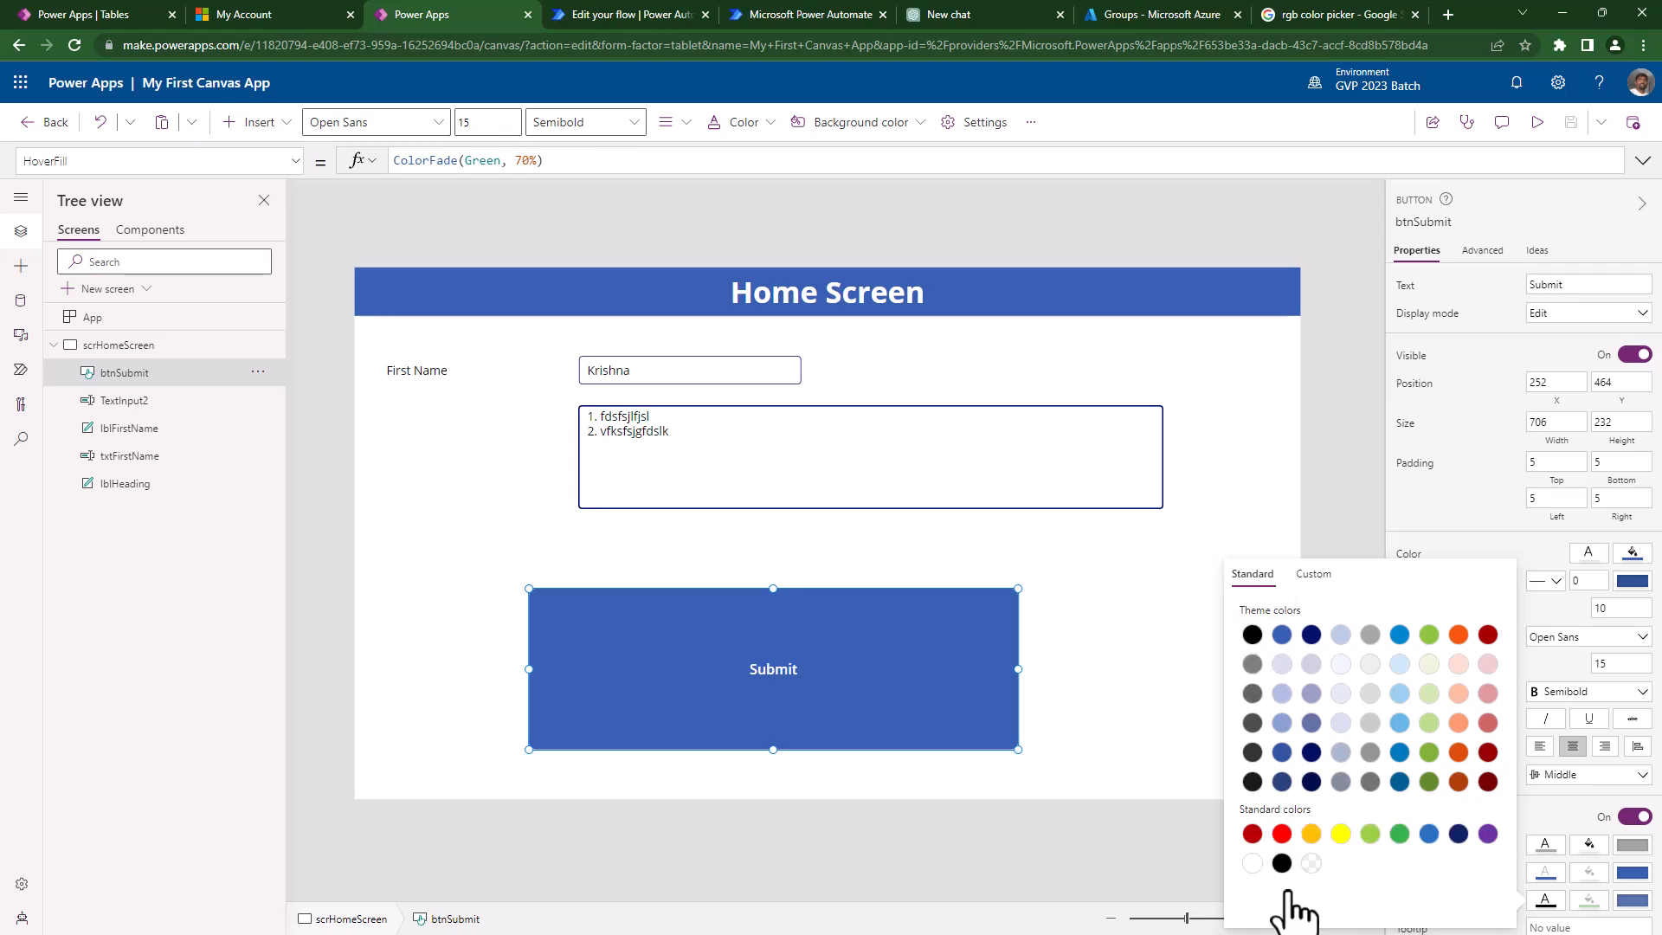
{"action": "left_click", "coordinate": [1334, 456]}
{"action": "left_click", "coordinate": [1538, 122]}
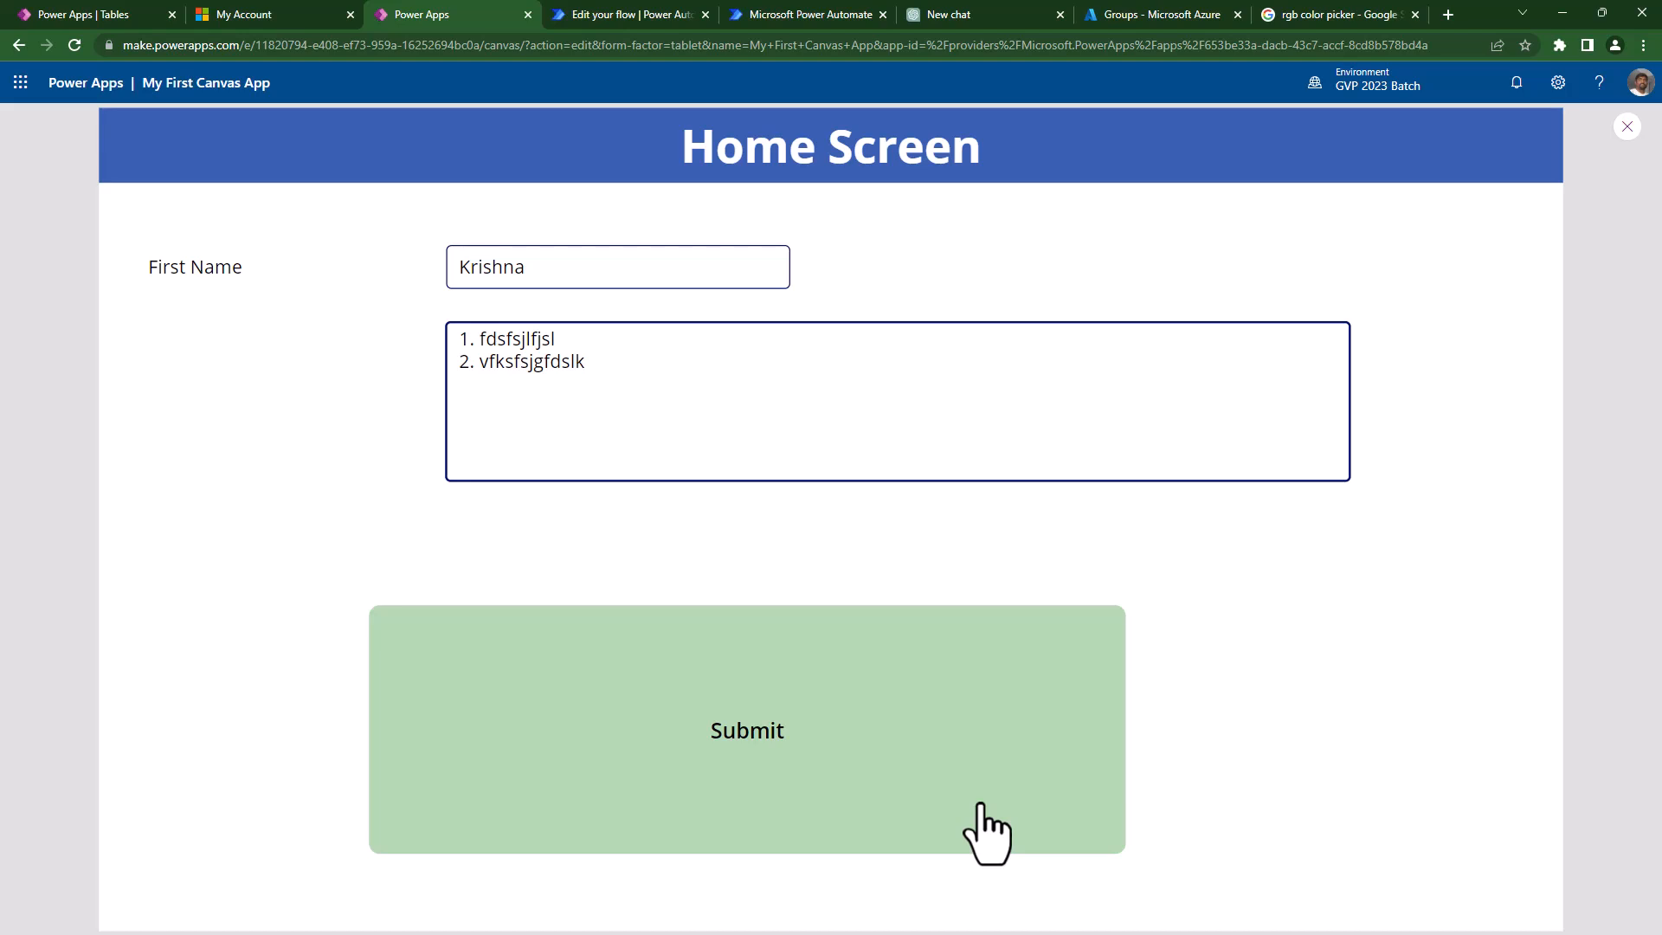
- Shrink the Submit button to a smaller bar
{"action": "key", "text": "Escape"}
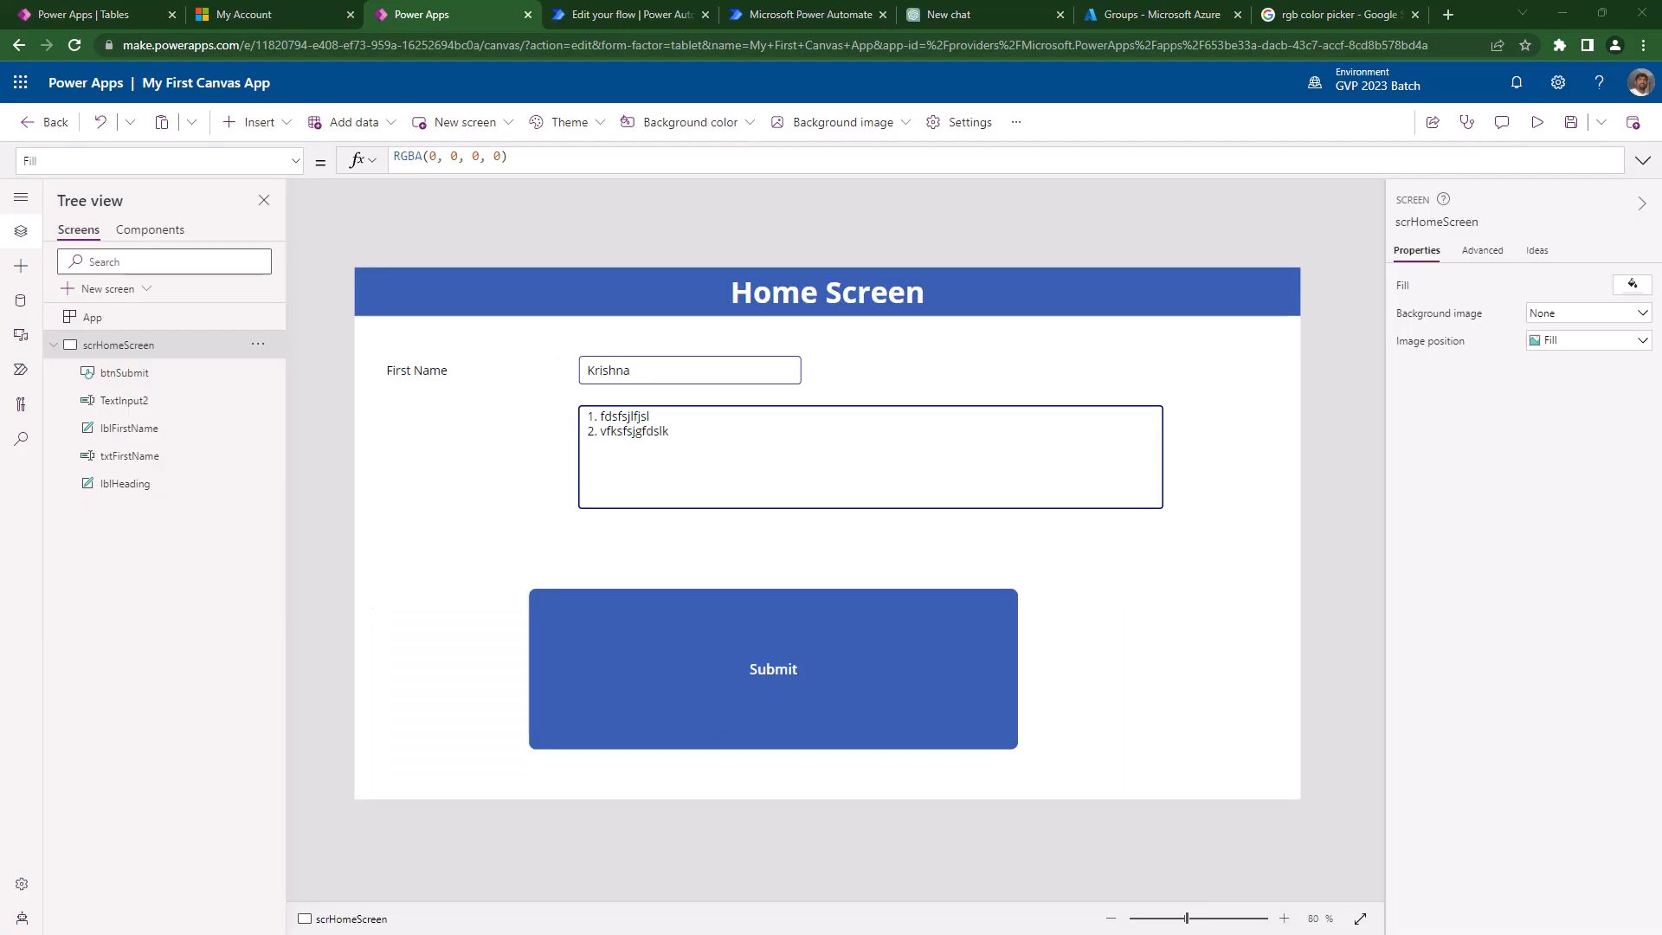
{"action": "left_click", "coordinate": [672, 738]}
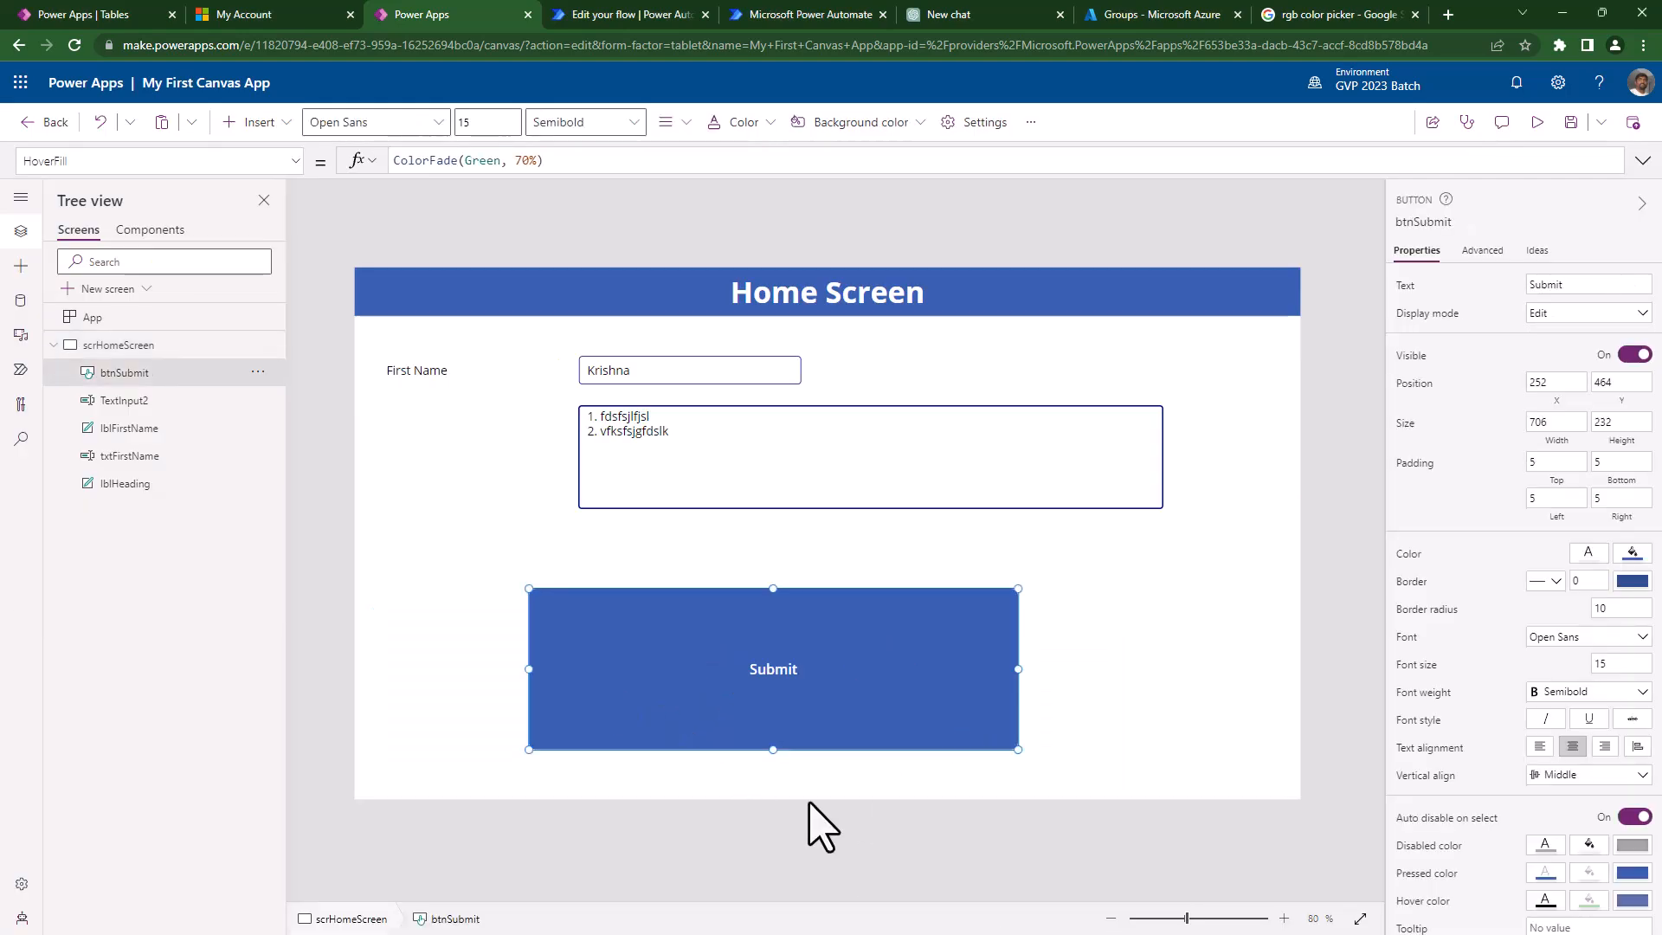
{"action": "left_click_drag", "start_coordinate": [1019, 588], "coordinate": [892, 677]}
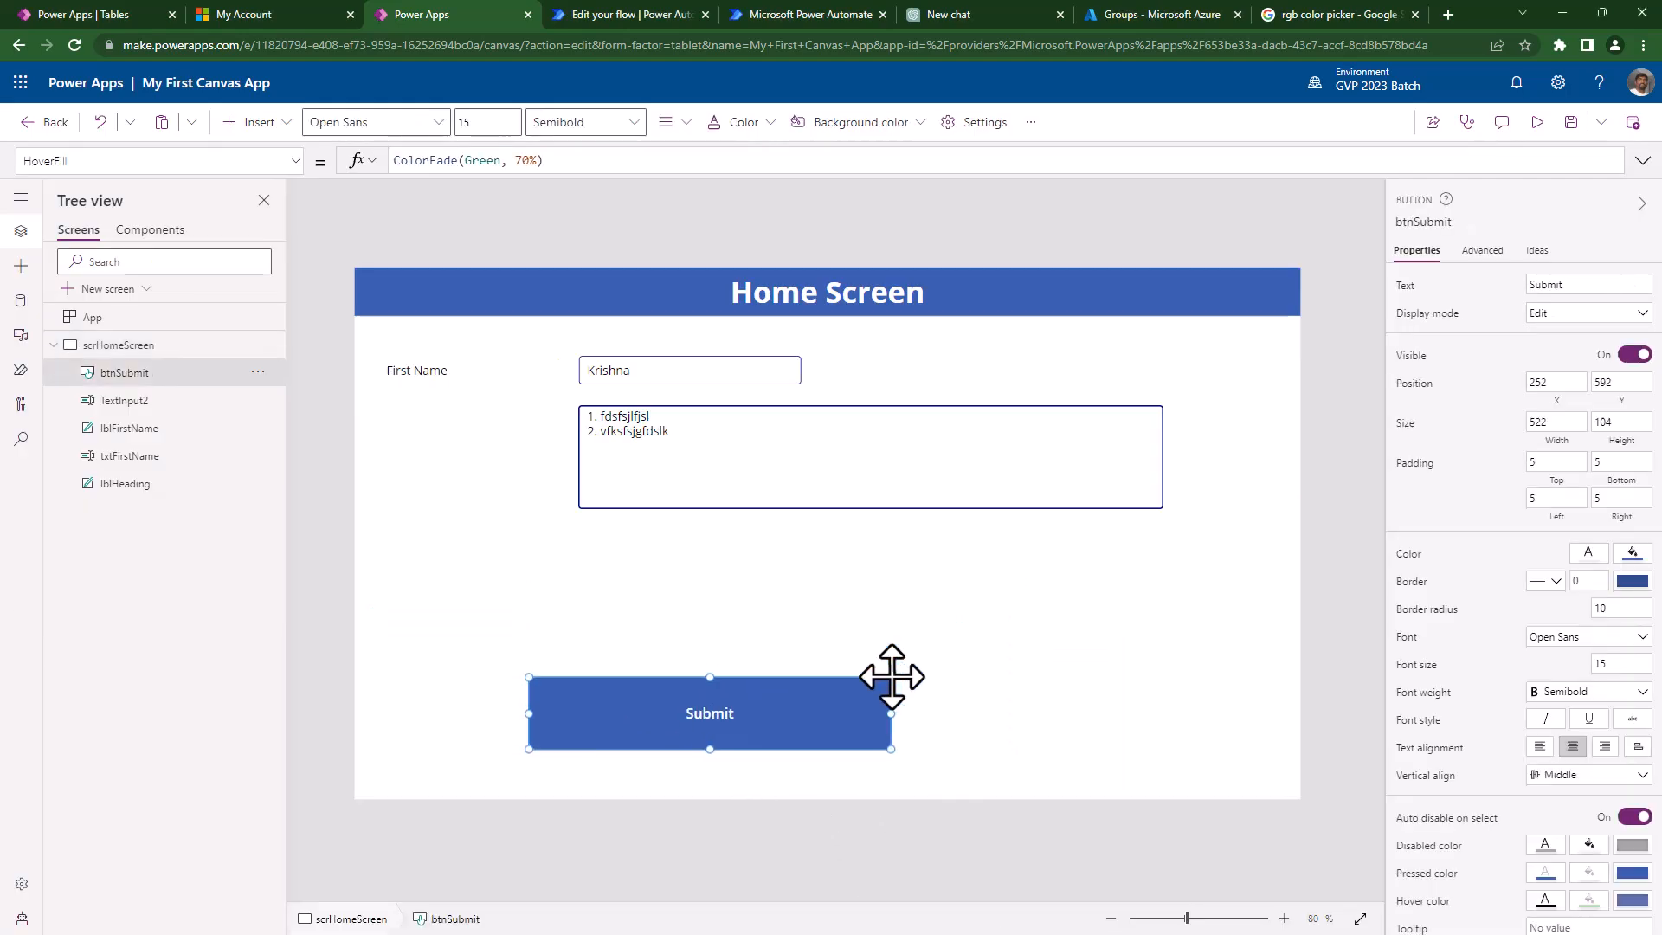
- Duplicate the Submit button, move the copy to its right, and caption it Cancel
{"action": "key", "text": "ctrl+c"}
{"action": "key", "text": "ctrl+v"}
{"action": "left_click_drag", "start_coordinate": [876, 727], "coordinate": [1024, 706]}
{"action": "double_click", "coordinate": [1065, 715]}
{"action": "type", "text": "cancel"}
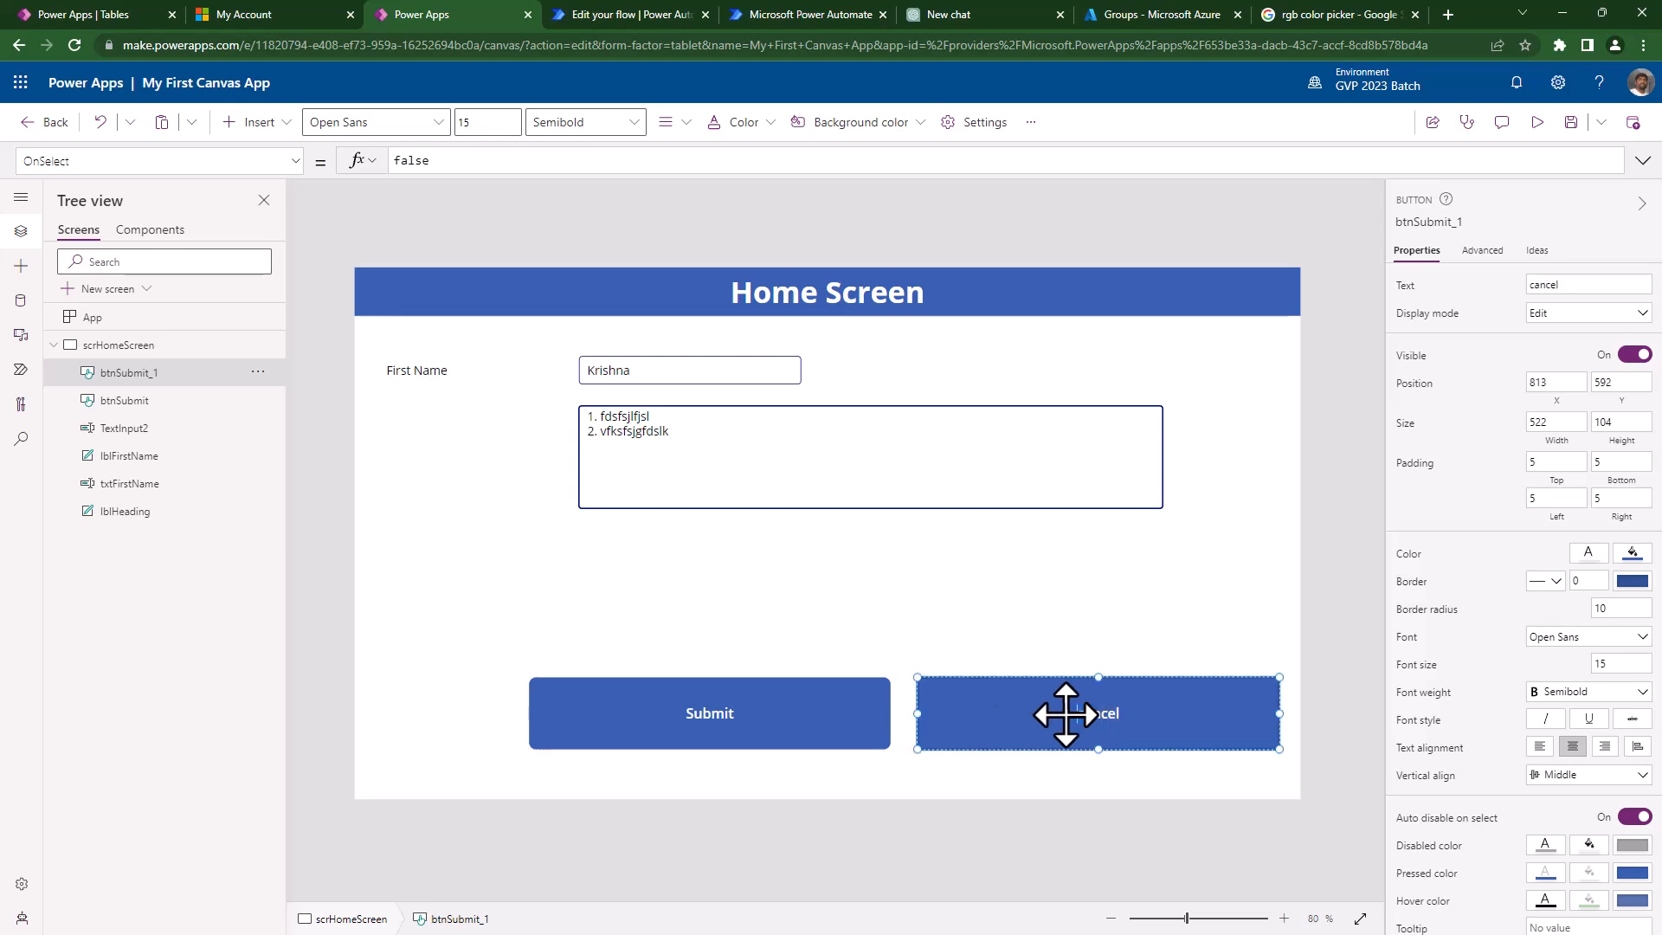
{"action": "key", "text": "Delete"}
{"action": "type", "text": "CC"}
{"action": "key", "text": "BackSpace"}
- Set the Cancel button's HoverFill to ColorFade(Red, 10%) and check the red hover in preview
{"action": "left_click", "coordinate": [1590, 905]}
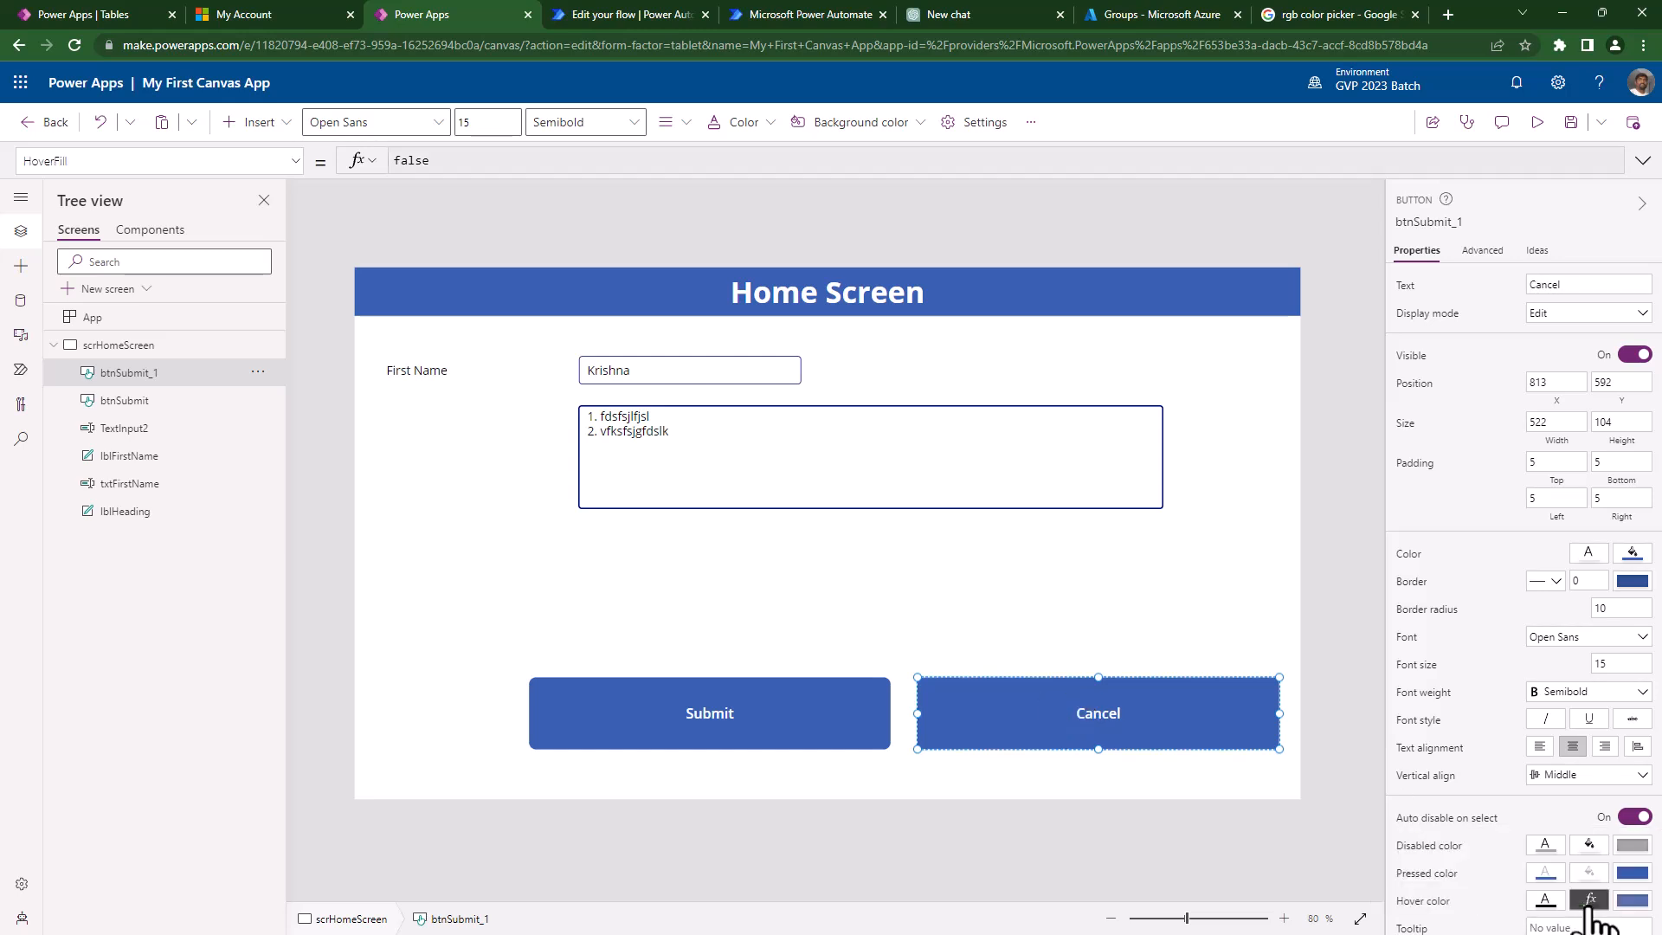
{"action": "double_click", "coordinate": [474, 161]}
{"action": "type", "text": "Red, 70%)"}
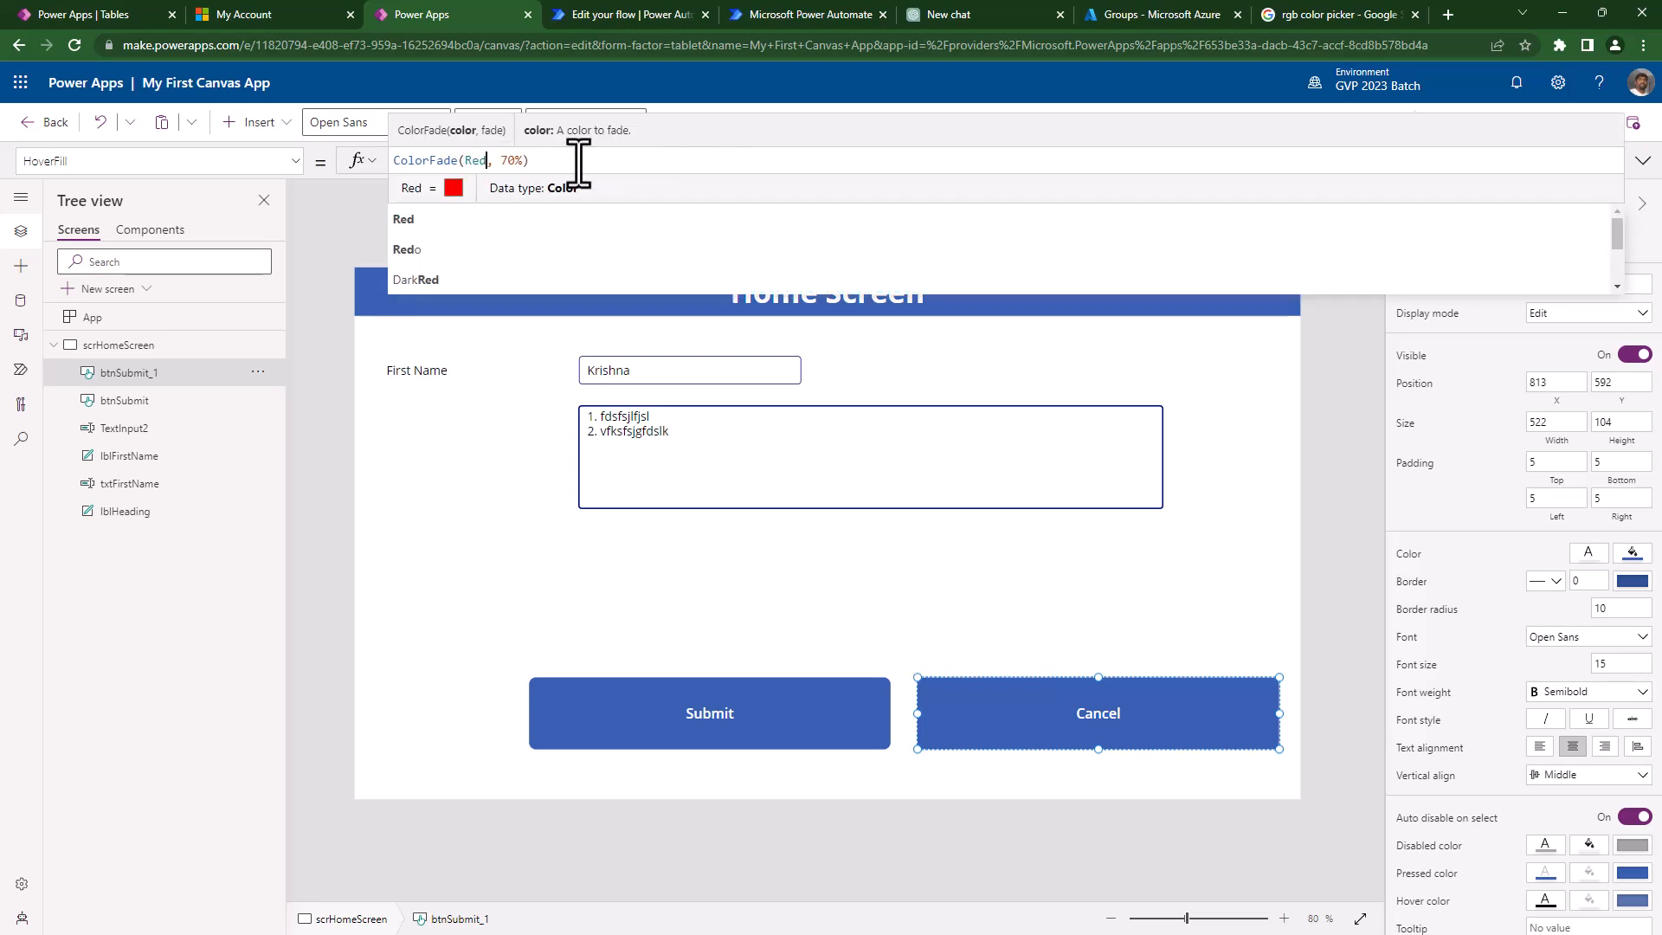
{"action": "left_click", "coordinate": [1538, 124]}
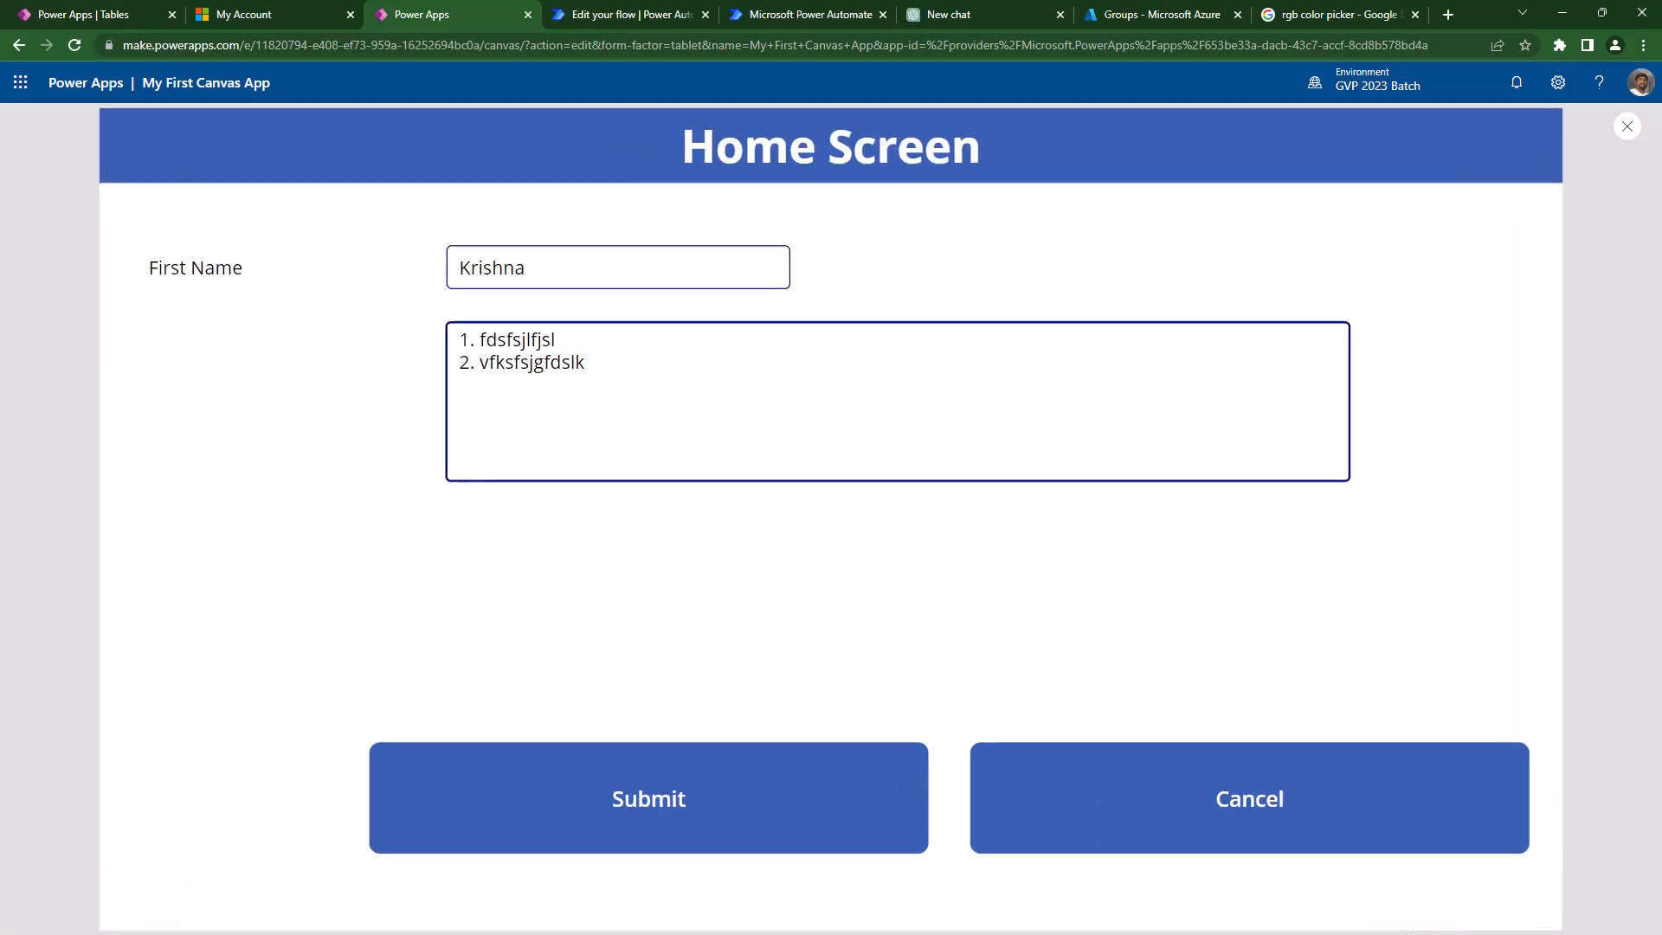
{"action": "key", "text": "Escape"}
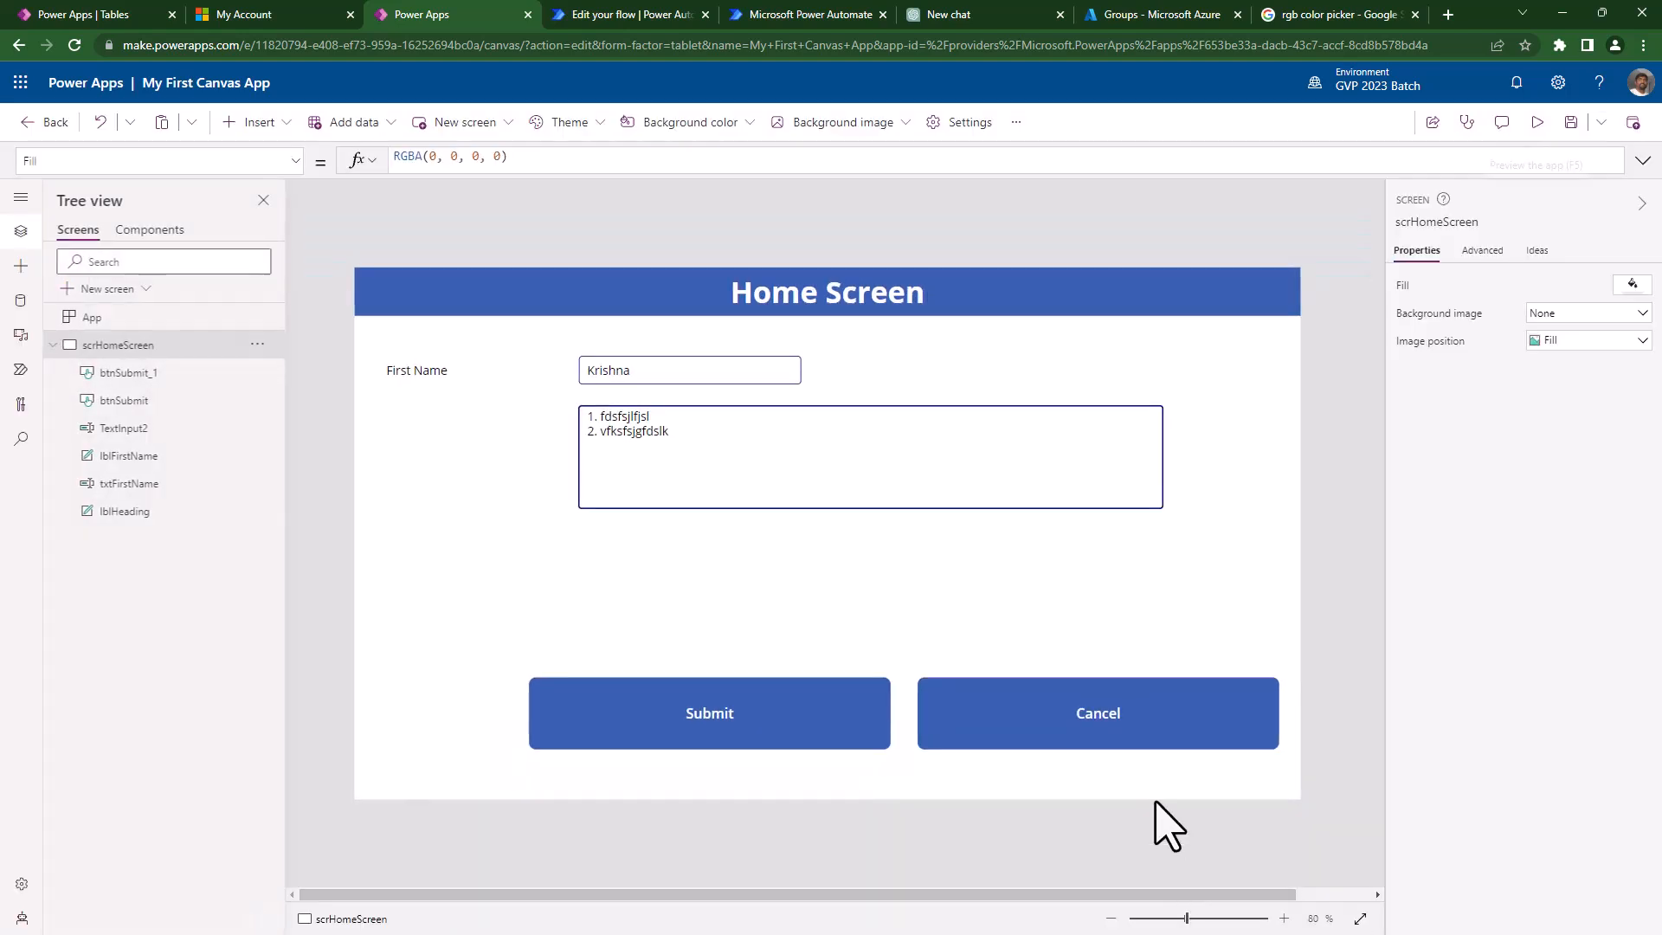
{"action": "left_click", "coordinate": [1102, 746]}
{"action": "left_click", "coordinate": [502, 162]}
{"action": "key", "text": "BackSpace"}
{"action": "type", "text": "1"}
{"action": "left_click", "coordinate": [1318, 550]}
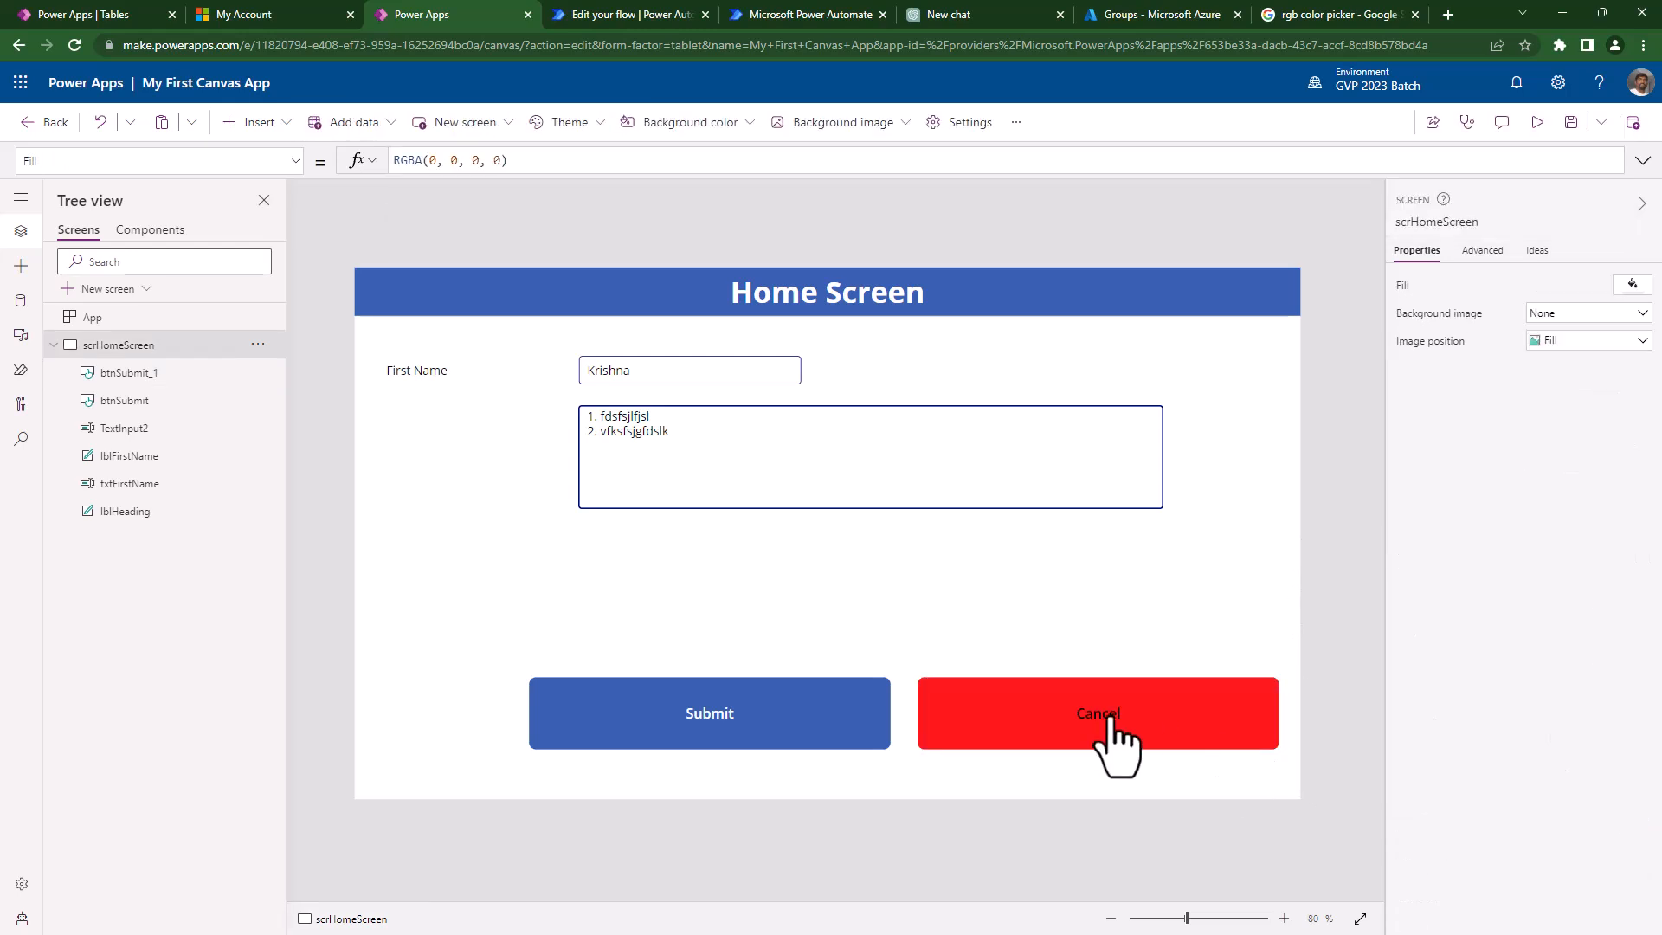
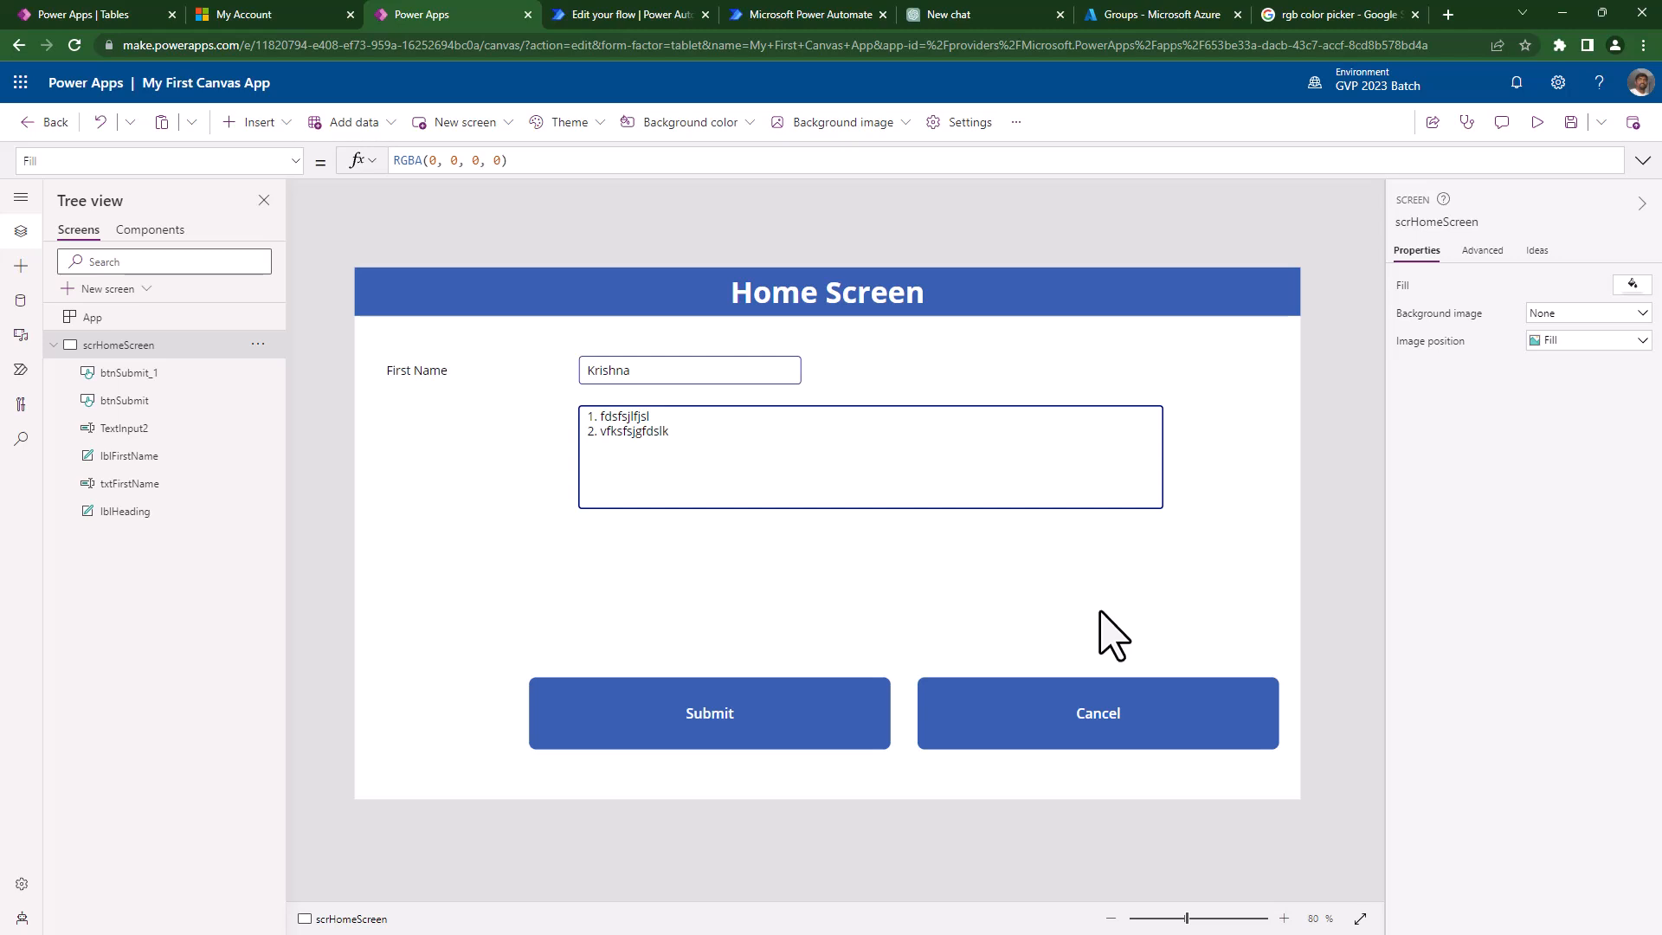
- Shrink the Submit and Cancel buttons together to a smaller, matching size
{"action": "left_click", "coordinate": [678, 742]}
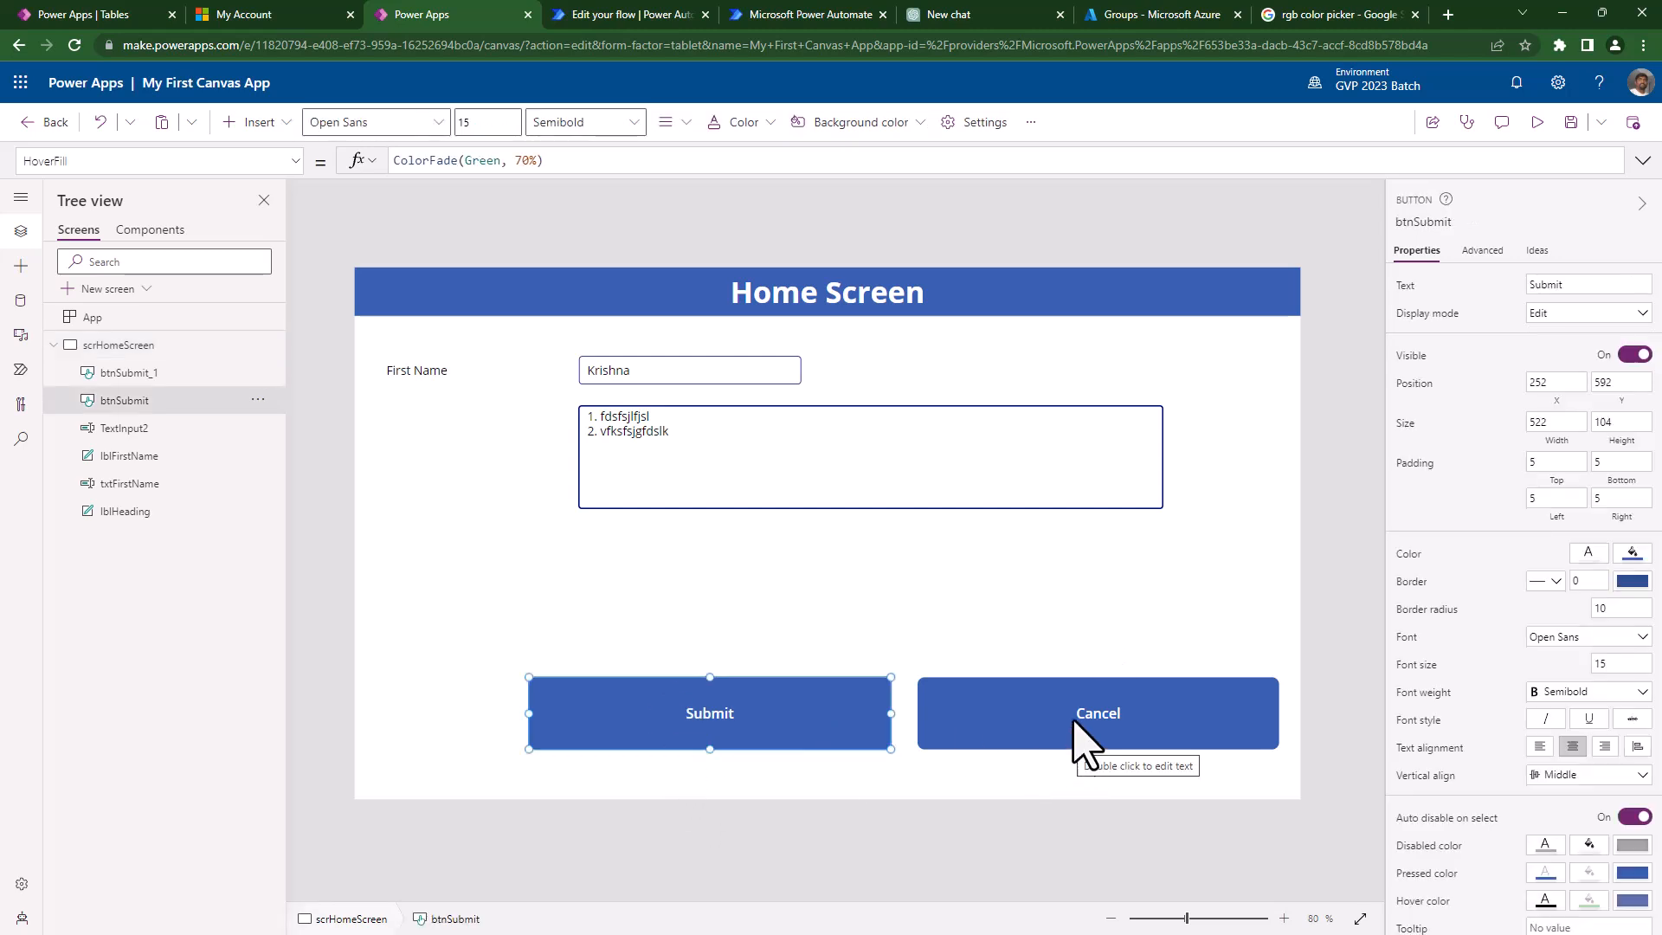
{"action": "left_click", "coordinate": [1086, 737], "text": "shift"}
{"action": "left_click_drag", "start_coordinate": [1244, 690], "coordinate": [1052, 719]}
{"action": "left_click", "coordinate": [595, 571]}
{"action": "left_click", "coordinate": [244, 128]}
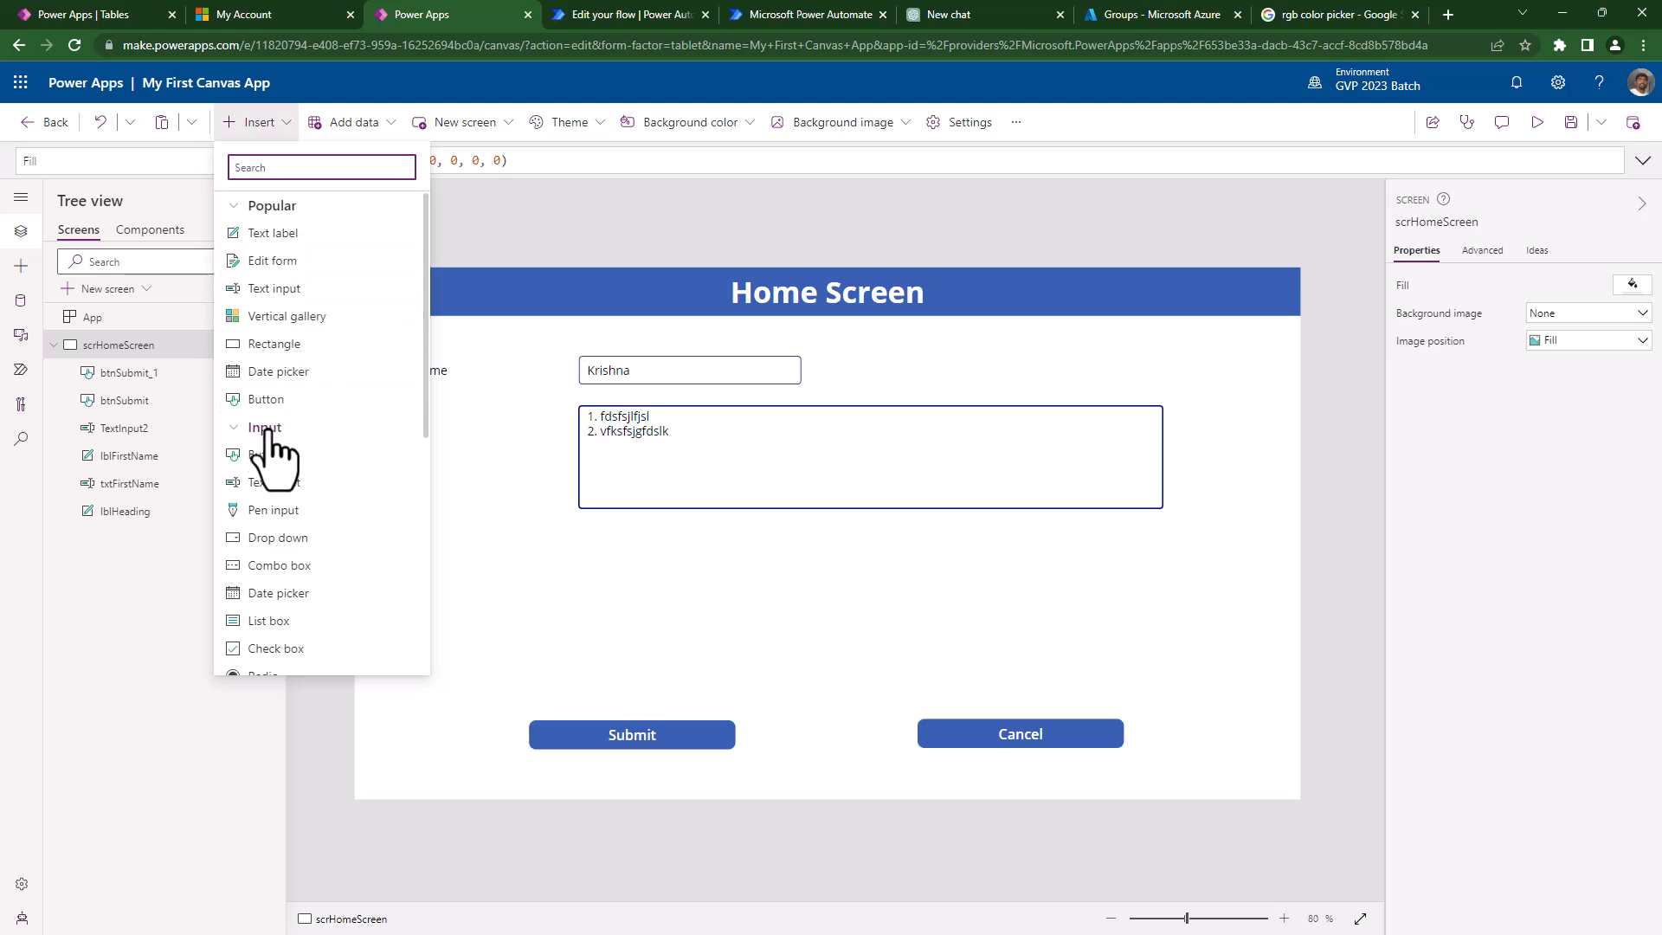
- Insert a drop-down control and place it below the multiline text input
{"action": "left_click", "coordinate": [275, 540]}
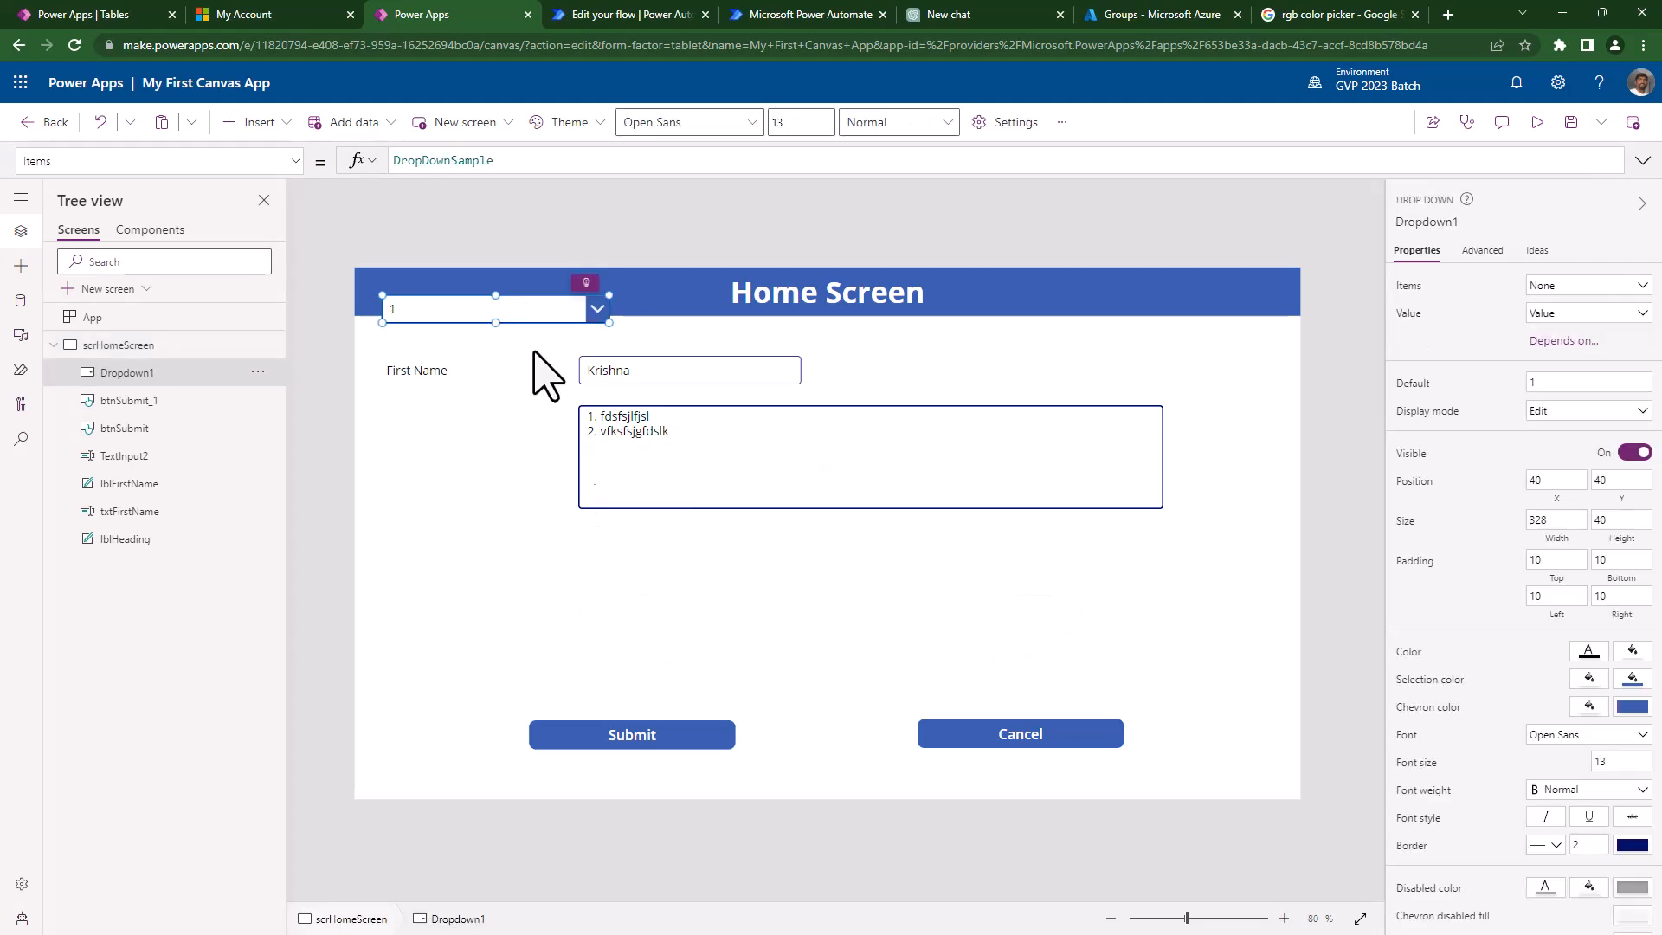
{"action": "left_click_drag", "start_coordinate": [501, 304], "coordinate": [706, 538]}
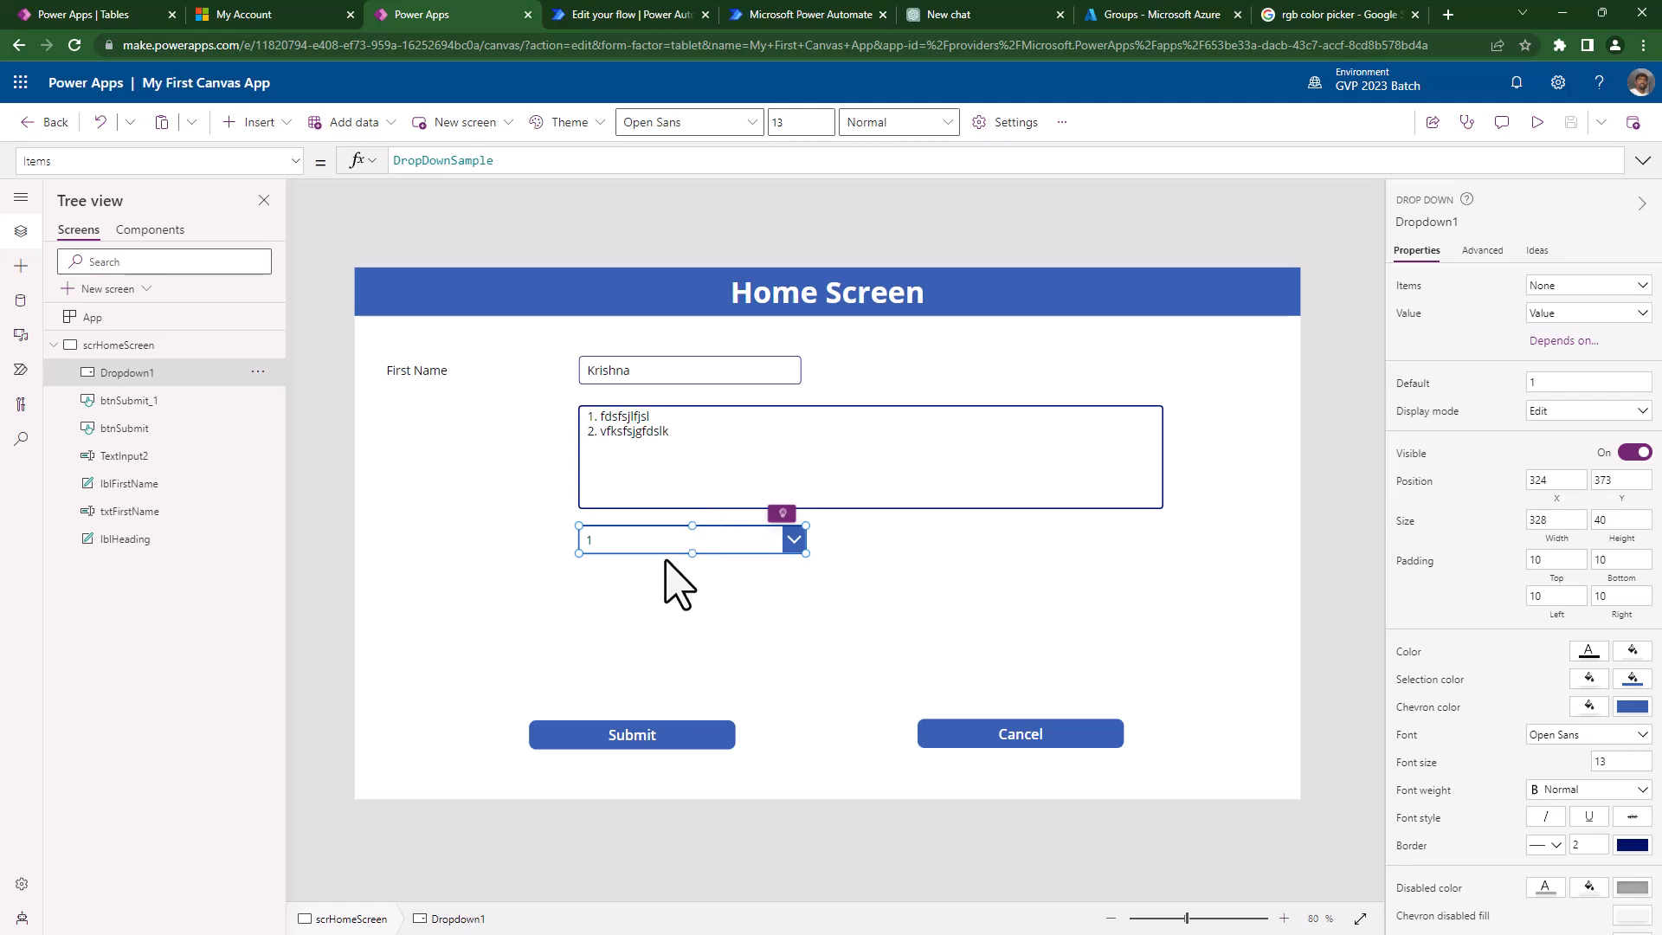
{"action": "left_click", "coordinate": [698, 545], "text": "alt"}
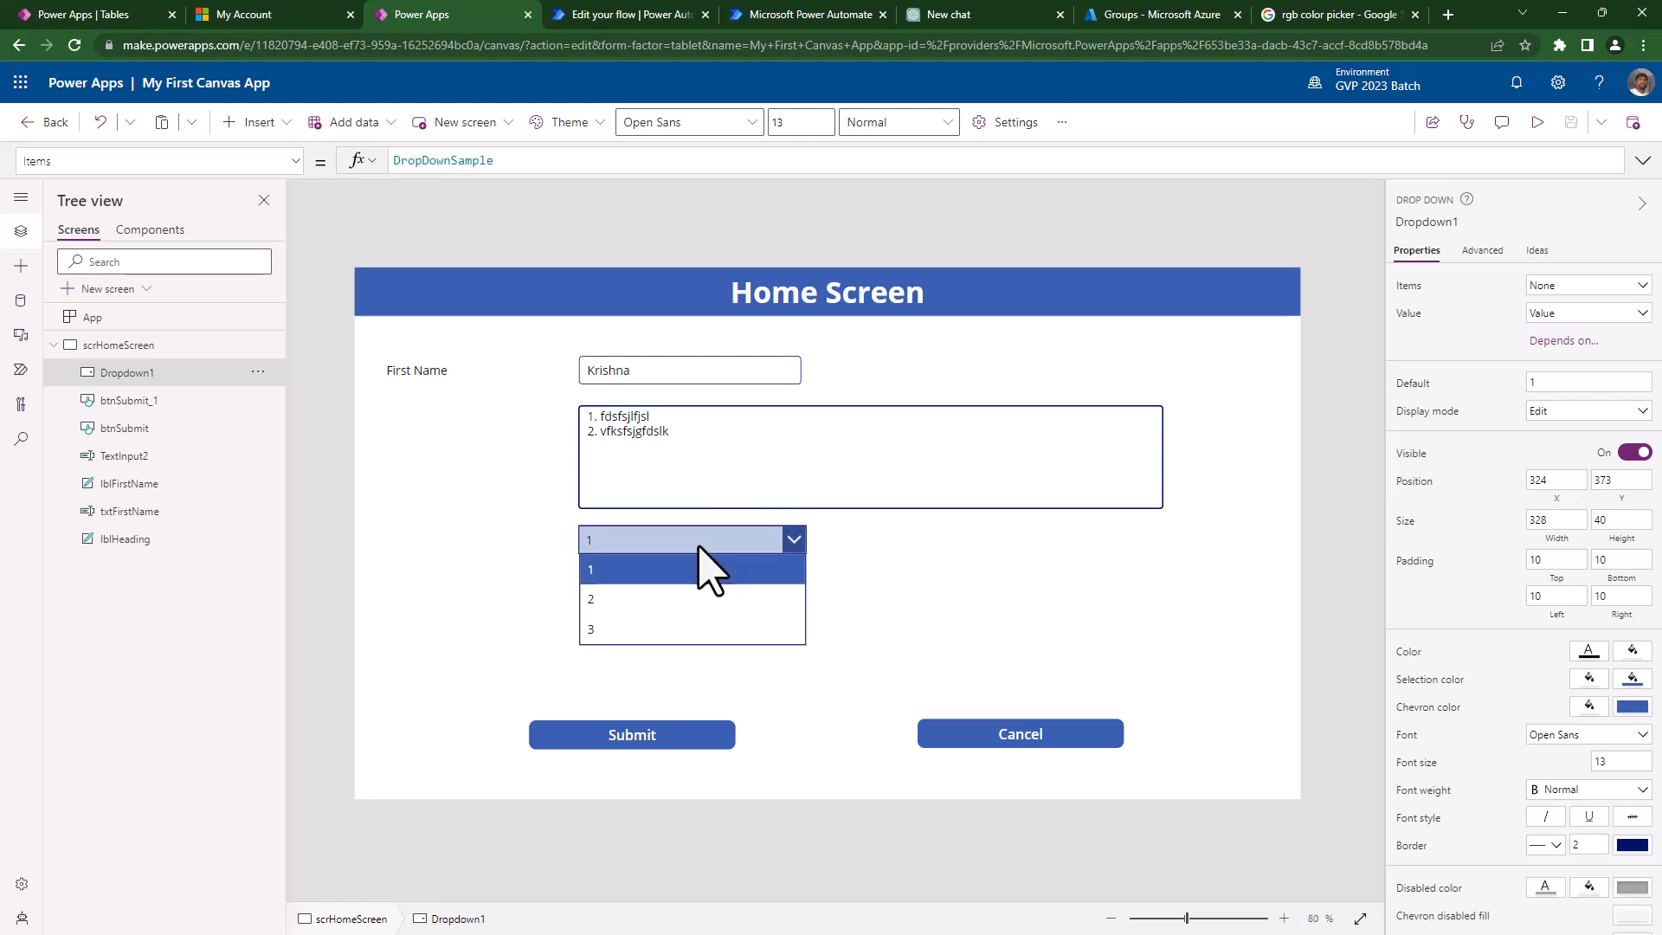
{"action": "left_click", "coordinate": [698, 546]}
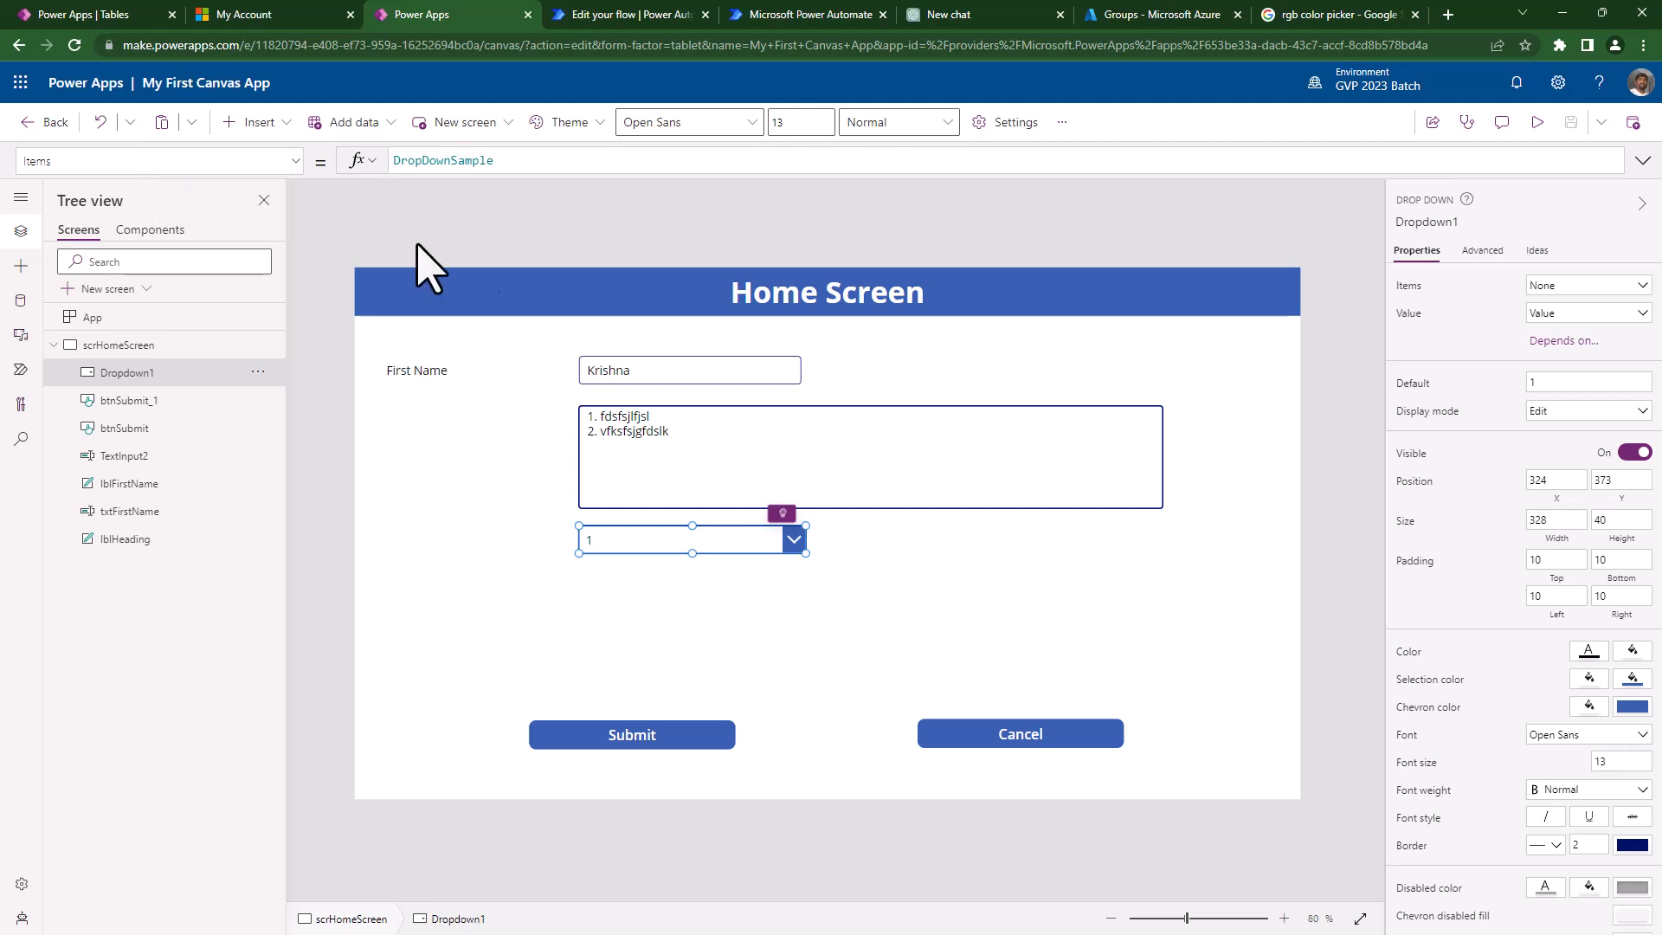
{"action": "double_click", "coordinate": [433, 161]}
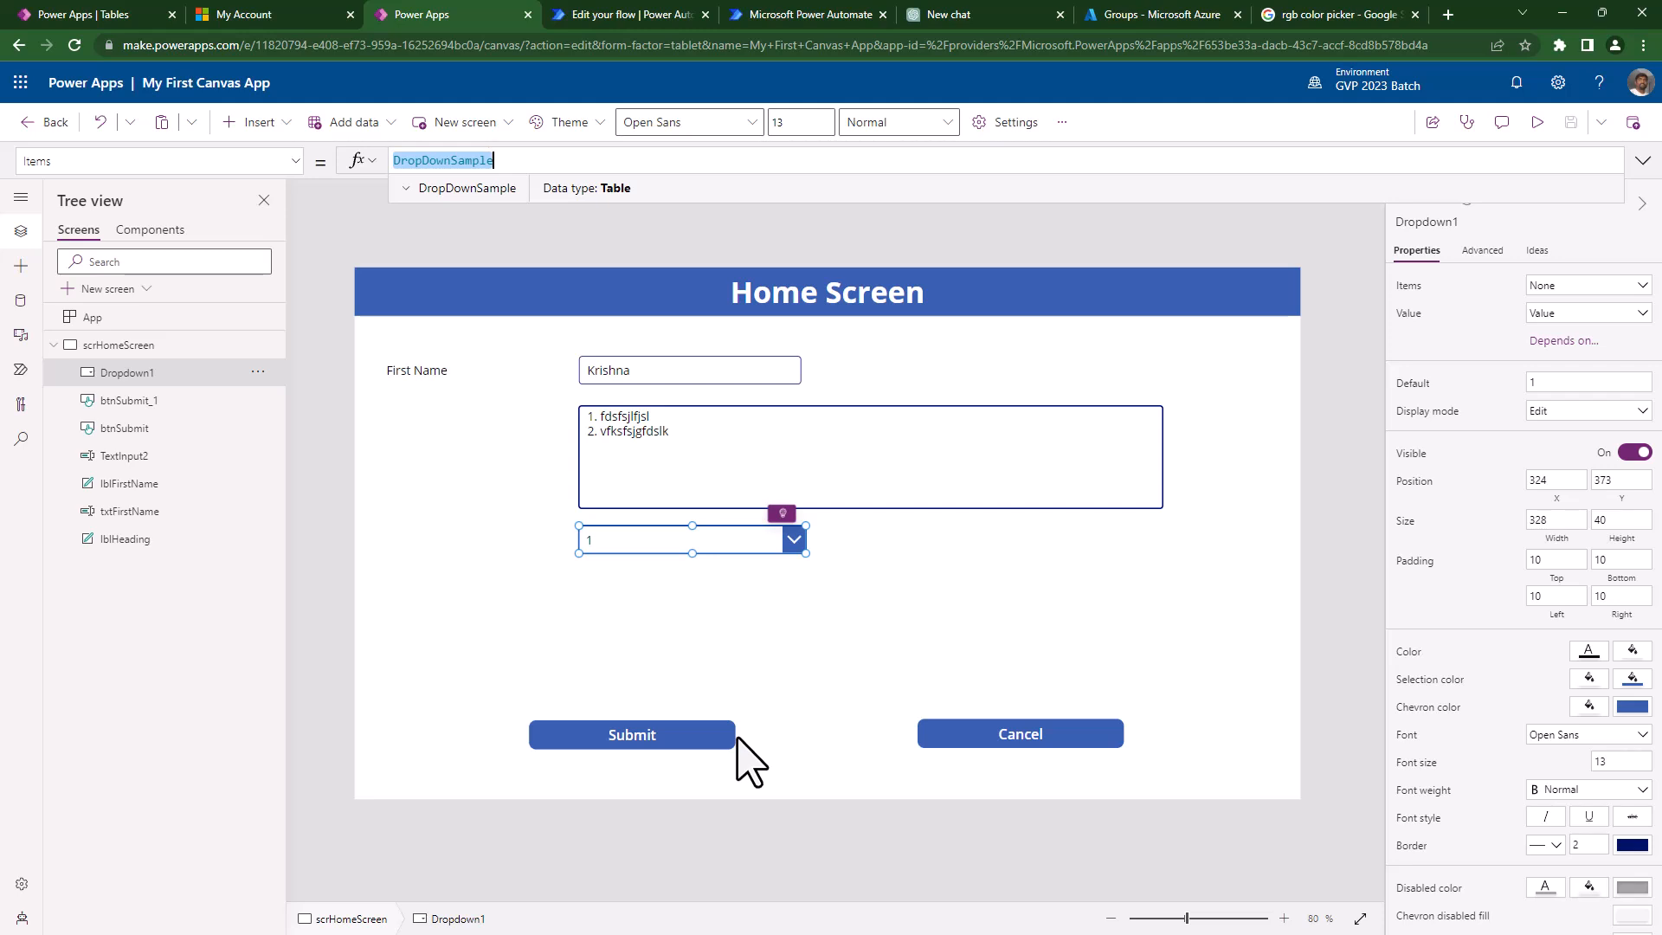
{"action": "left_click", "coordinate": [404, 191]}
{"action": "left_click", "coordinate": [403, 192]}
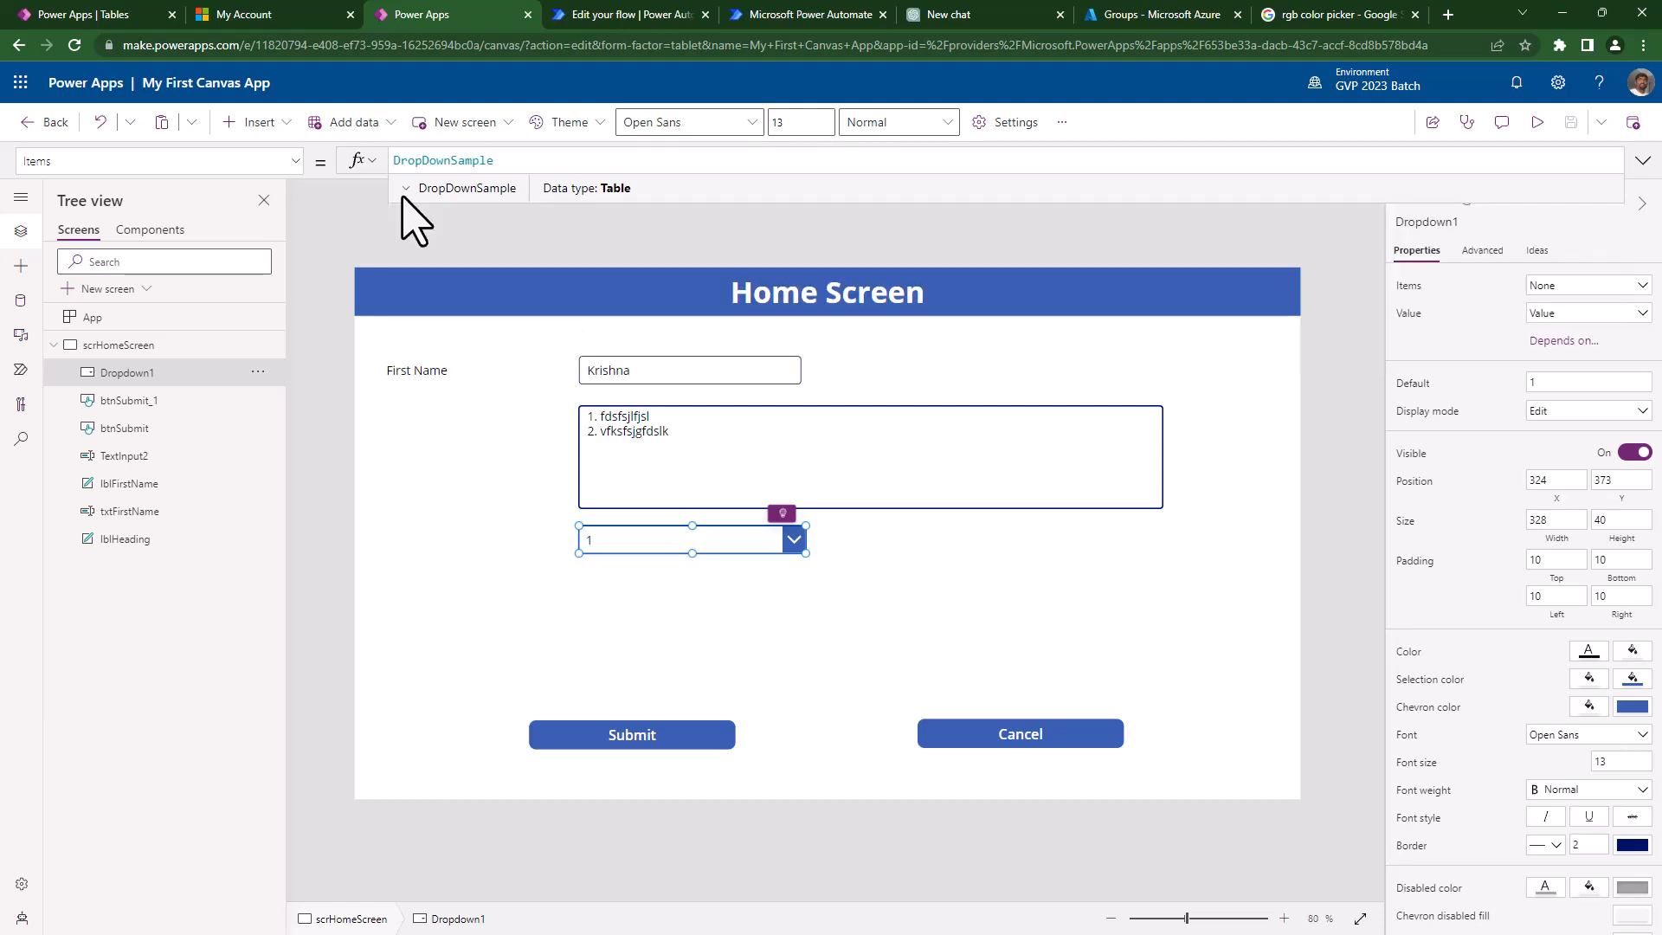
{"action": "double_click", "coordinate": [433, 160]}
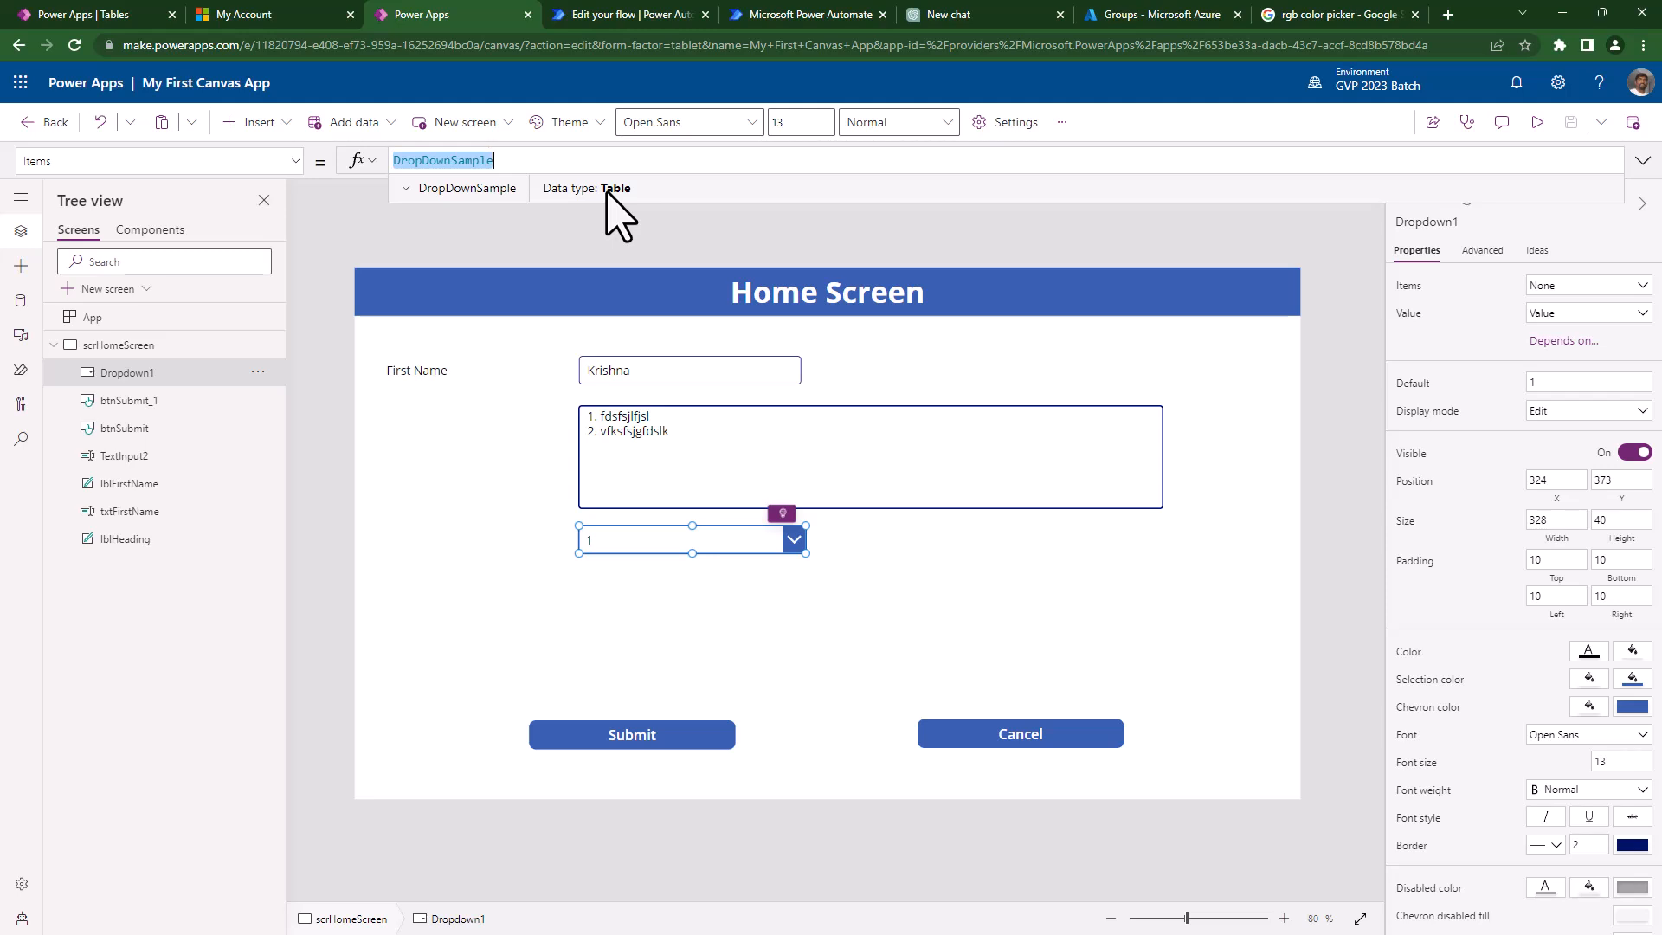
{"action": "double_click", "coordinate": [517, 165]}
- Set the dropdown's Items to ["Toyota","BMW","Merc"] and preview the new options
{"action": "type", "text": "[\""}
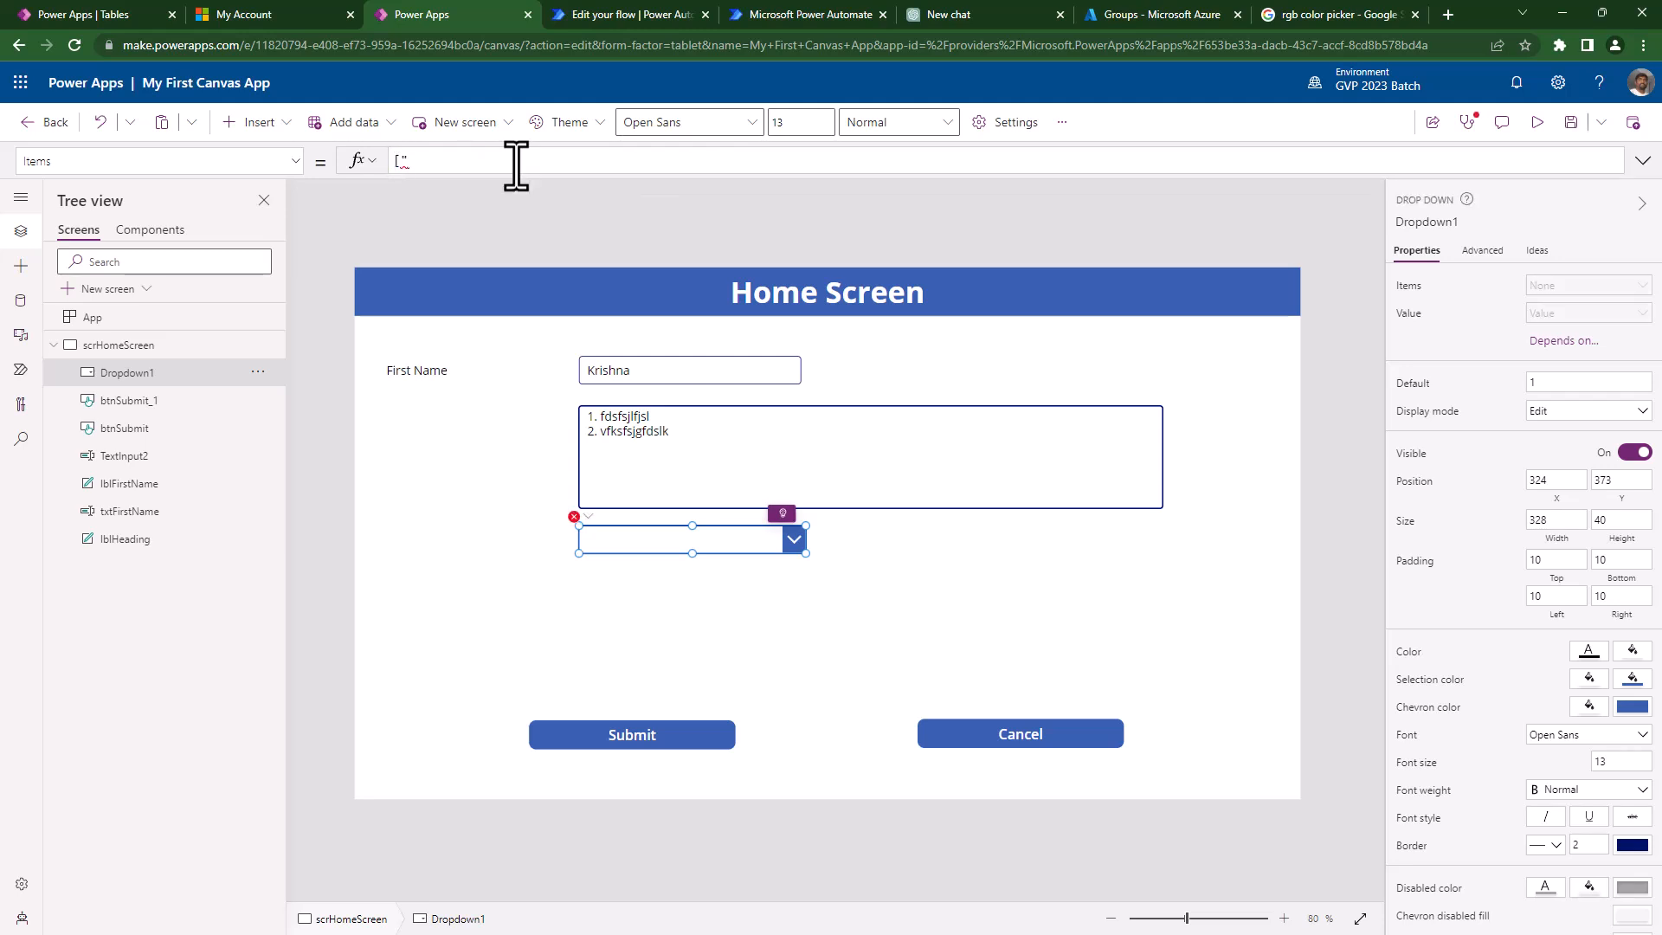
{"action": "type", "text": "Toyota\",\"BMW\","}
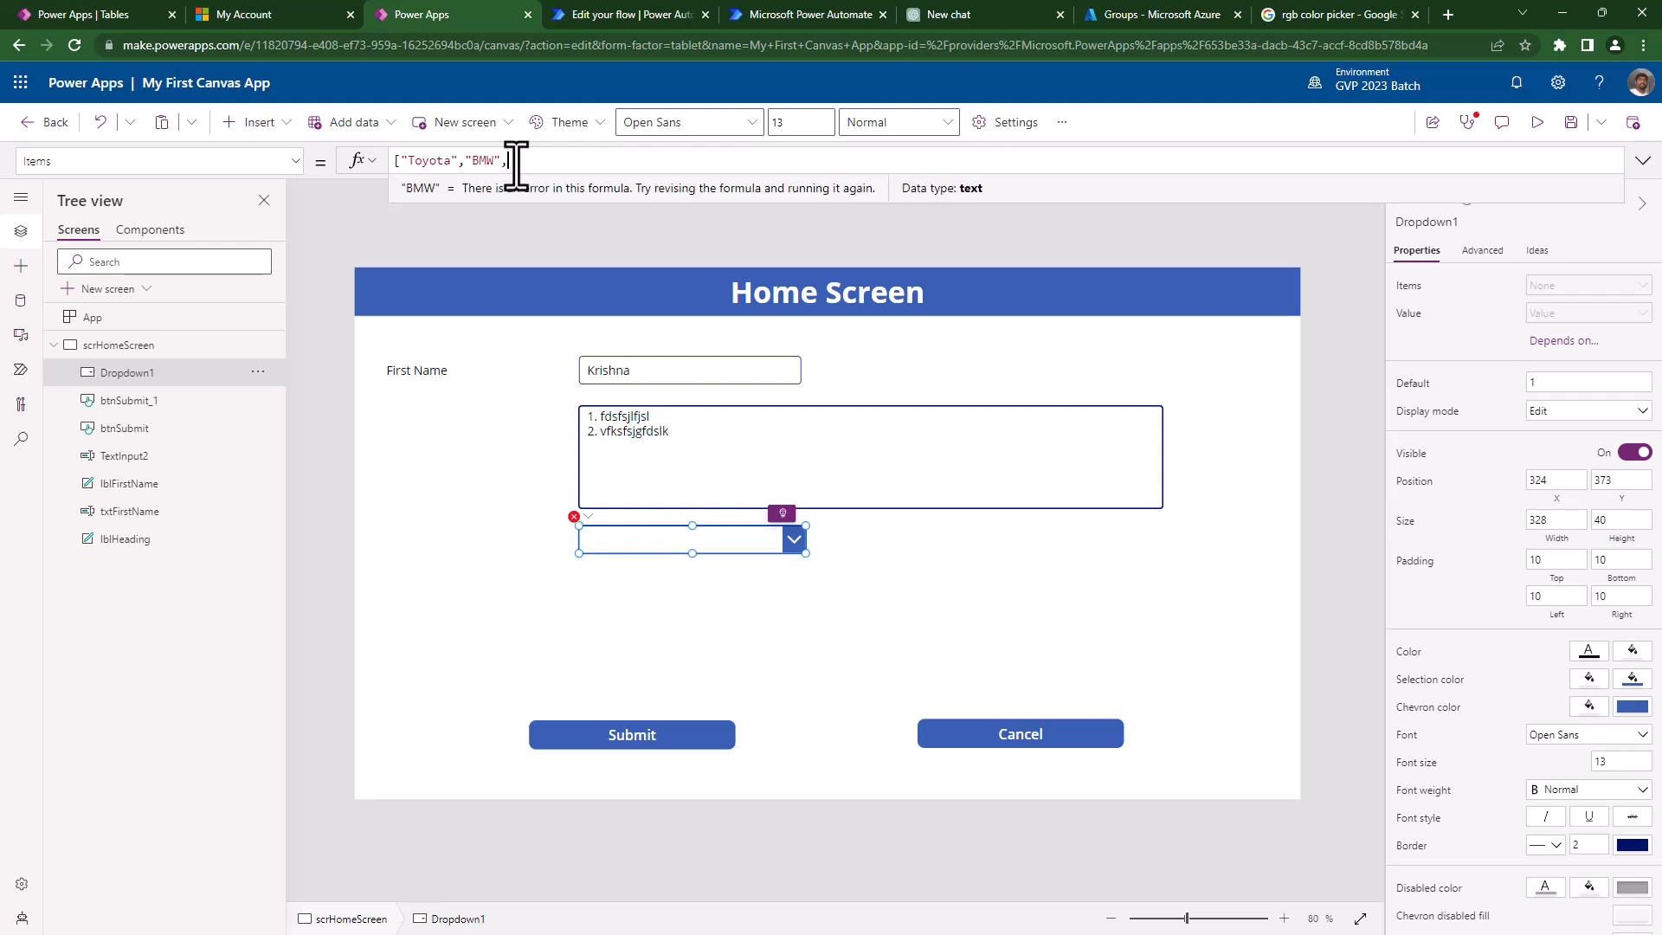
{"action": "type", "text": "\"Merc\""}
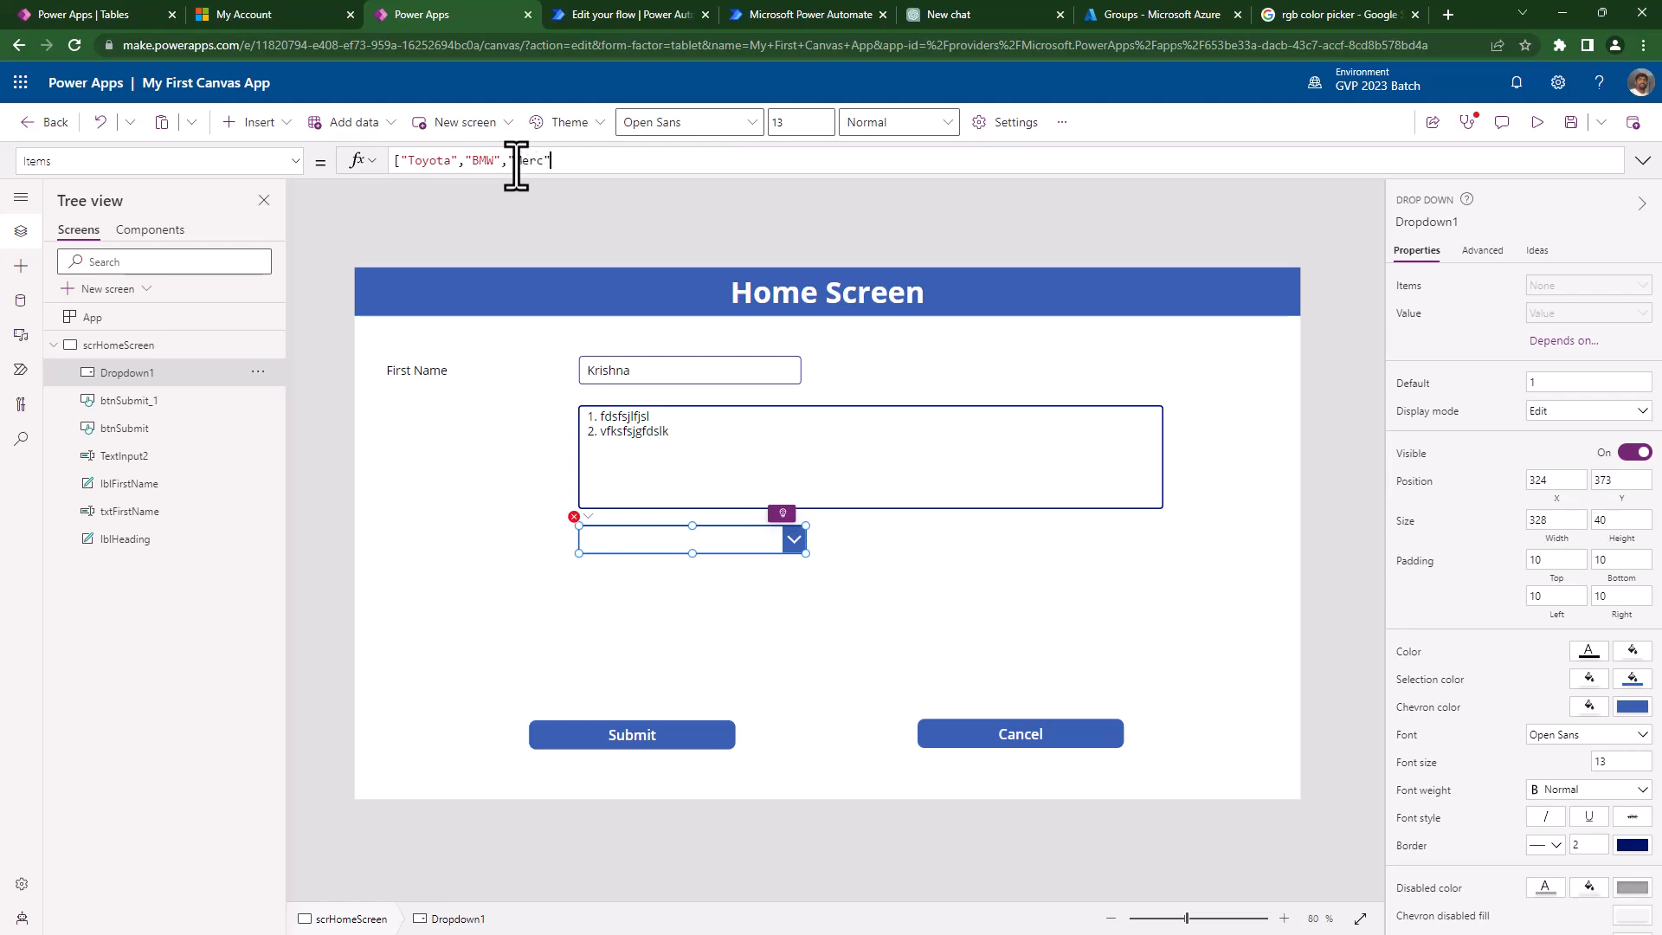
{"action": "type", "text": "]"}
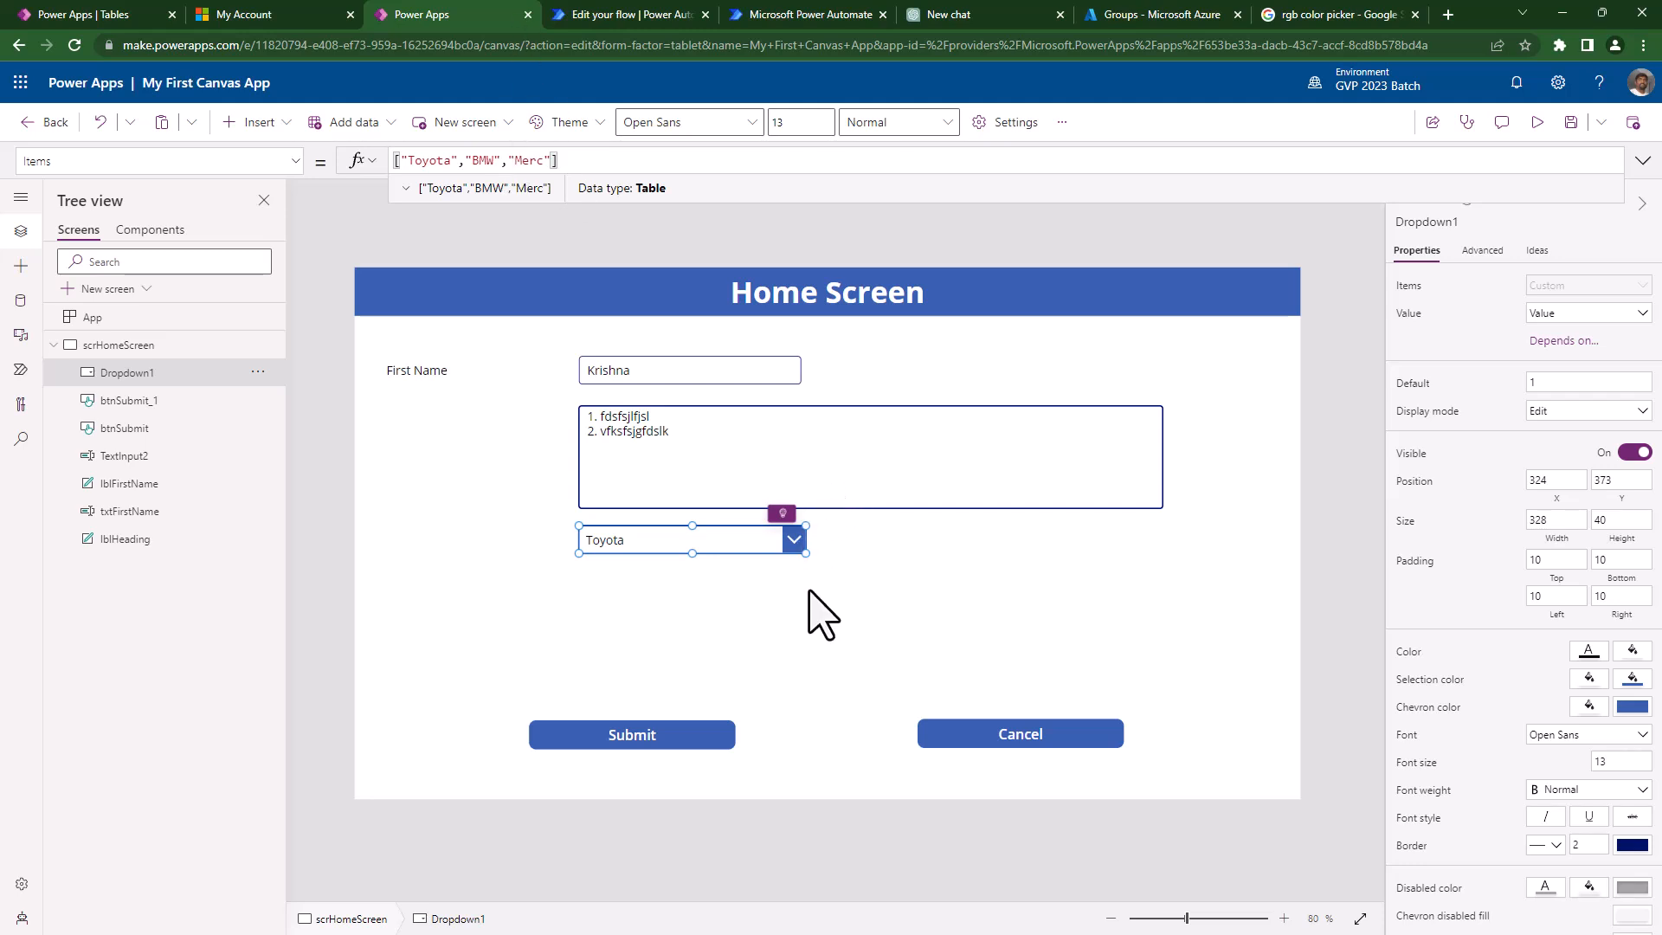
{"action": "key", "text": "alt"}
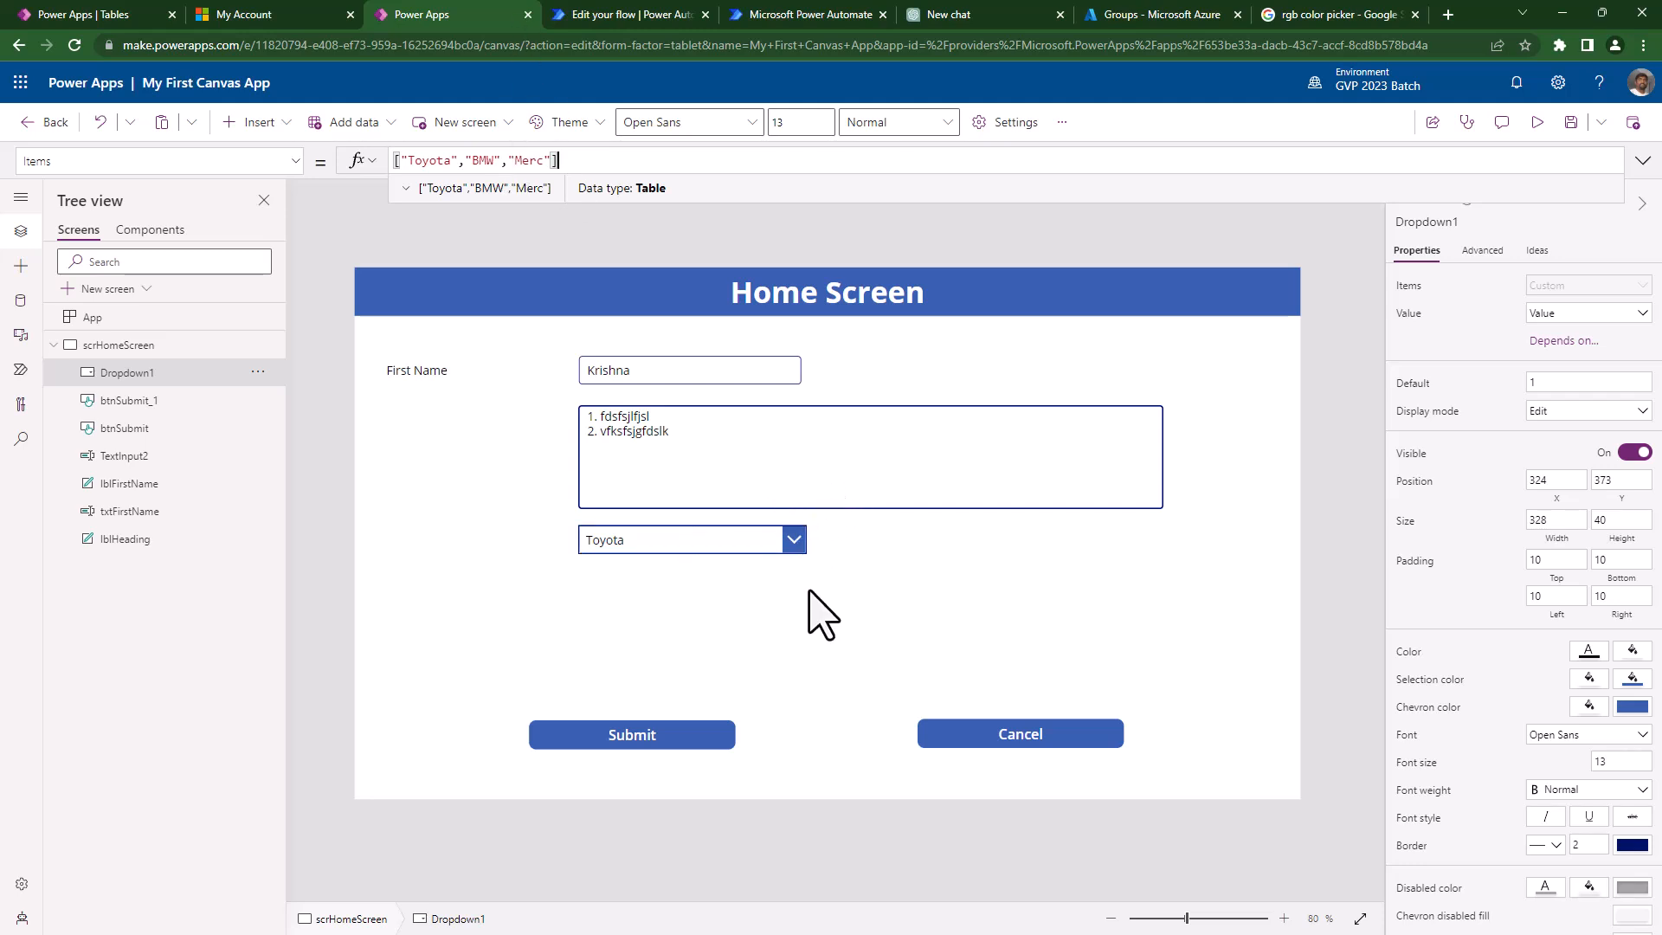
{"action": "left_click", "coordinate": [784, 550], "text": "alt"}
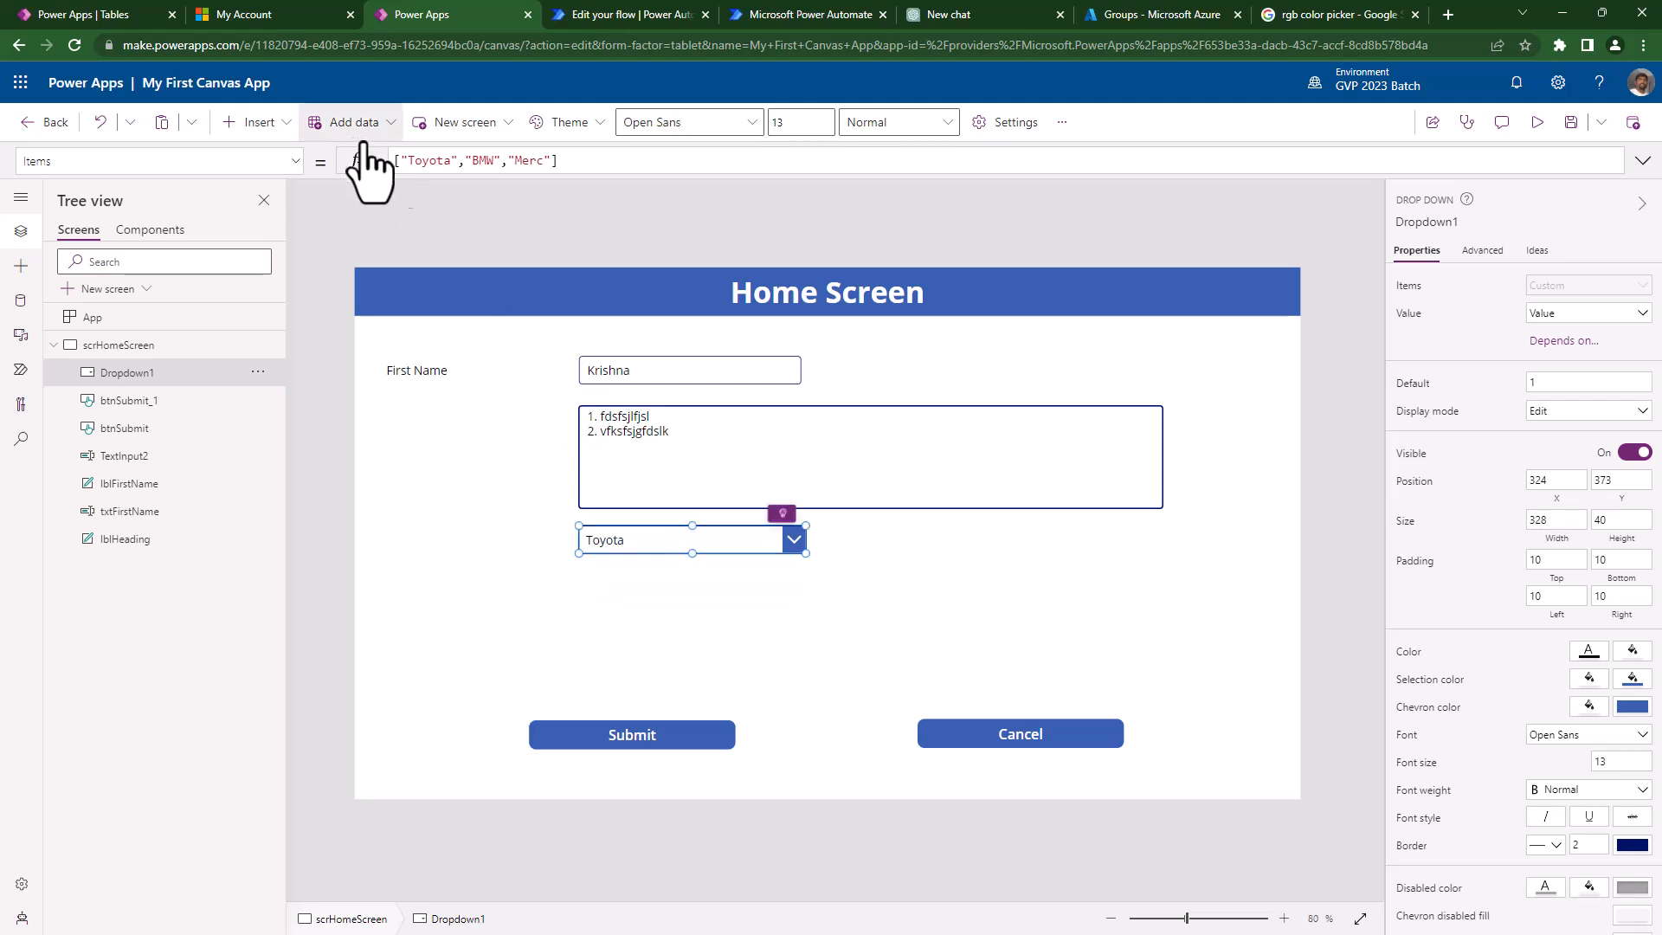
- Add "-- Select a company --" as the first entry of the dropdown's Items list
{"action": "left_click", "coordinate": [397, 161]}
{"action": "type", "text": "\"--Se"}
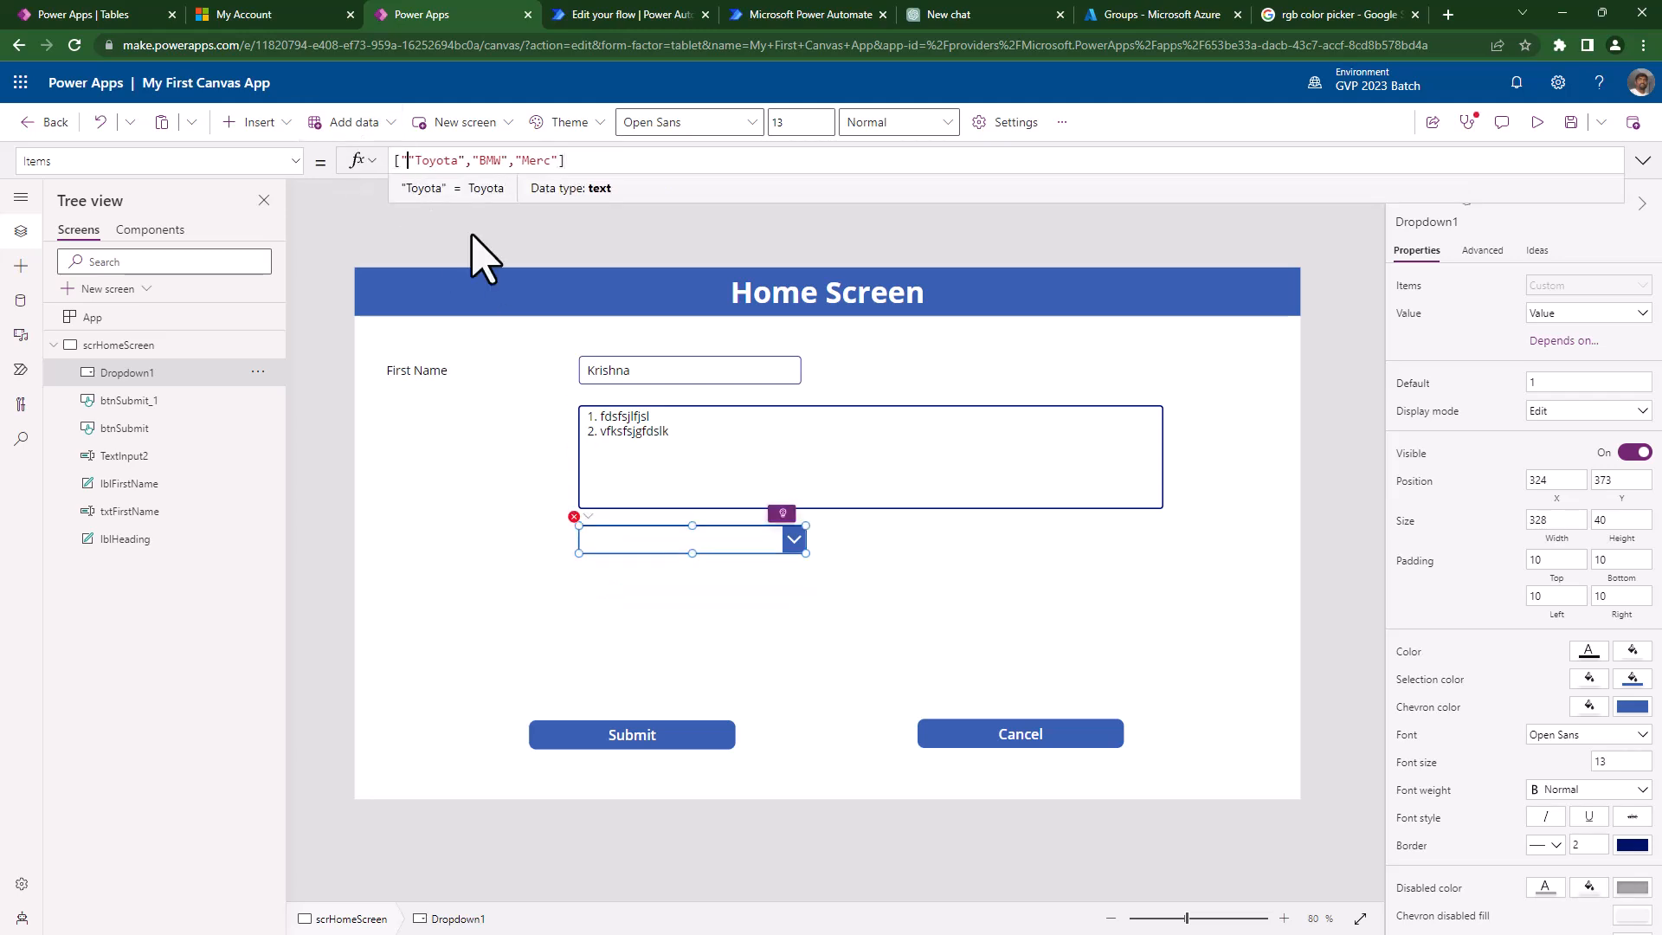
{"action": "type", "text": "lect a C"}
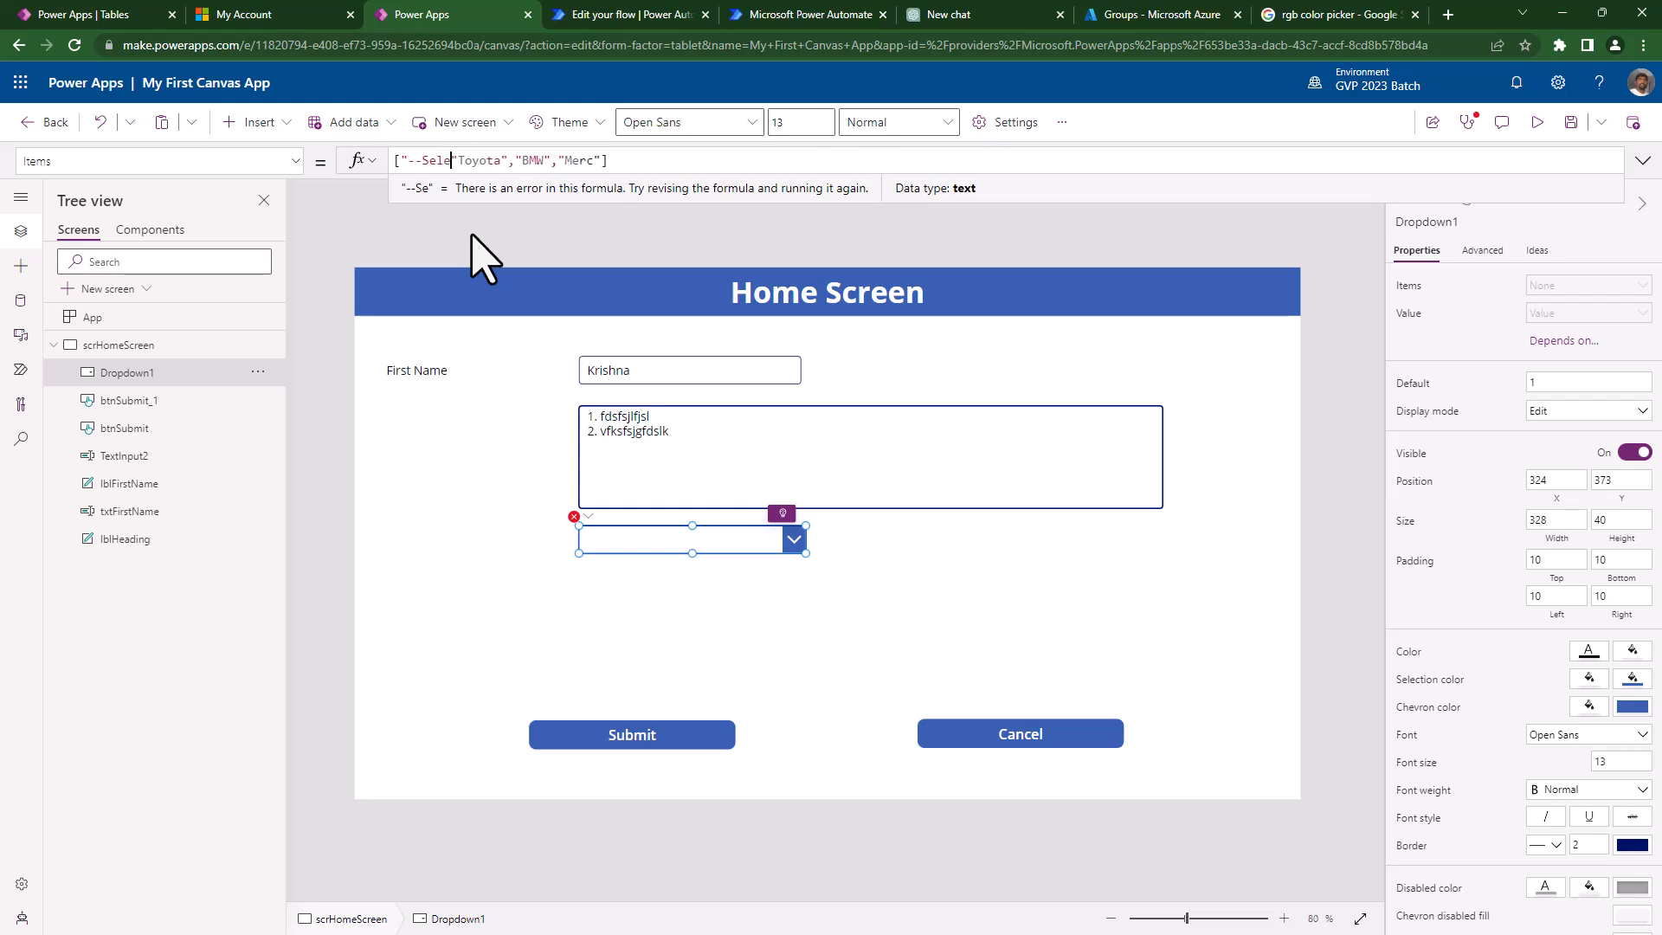
{"action": "key", "text": "BackSpace"}
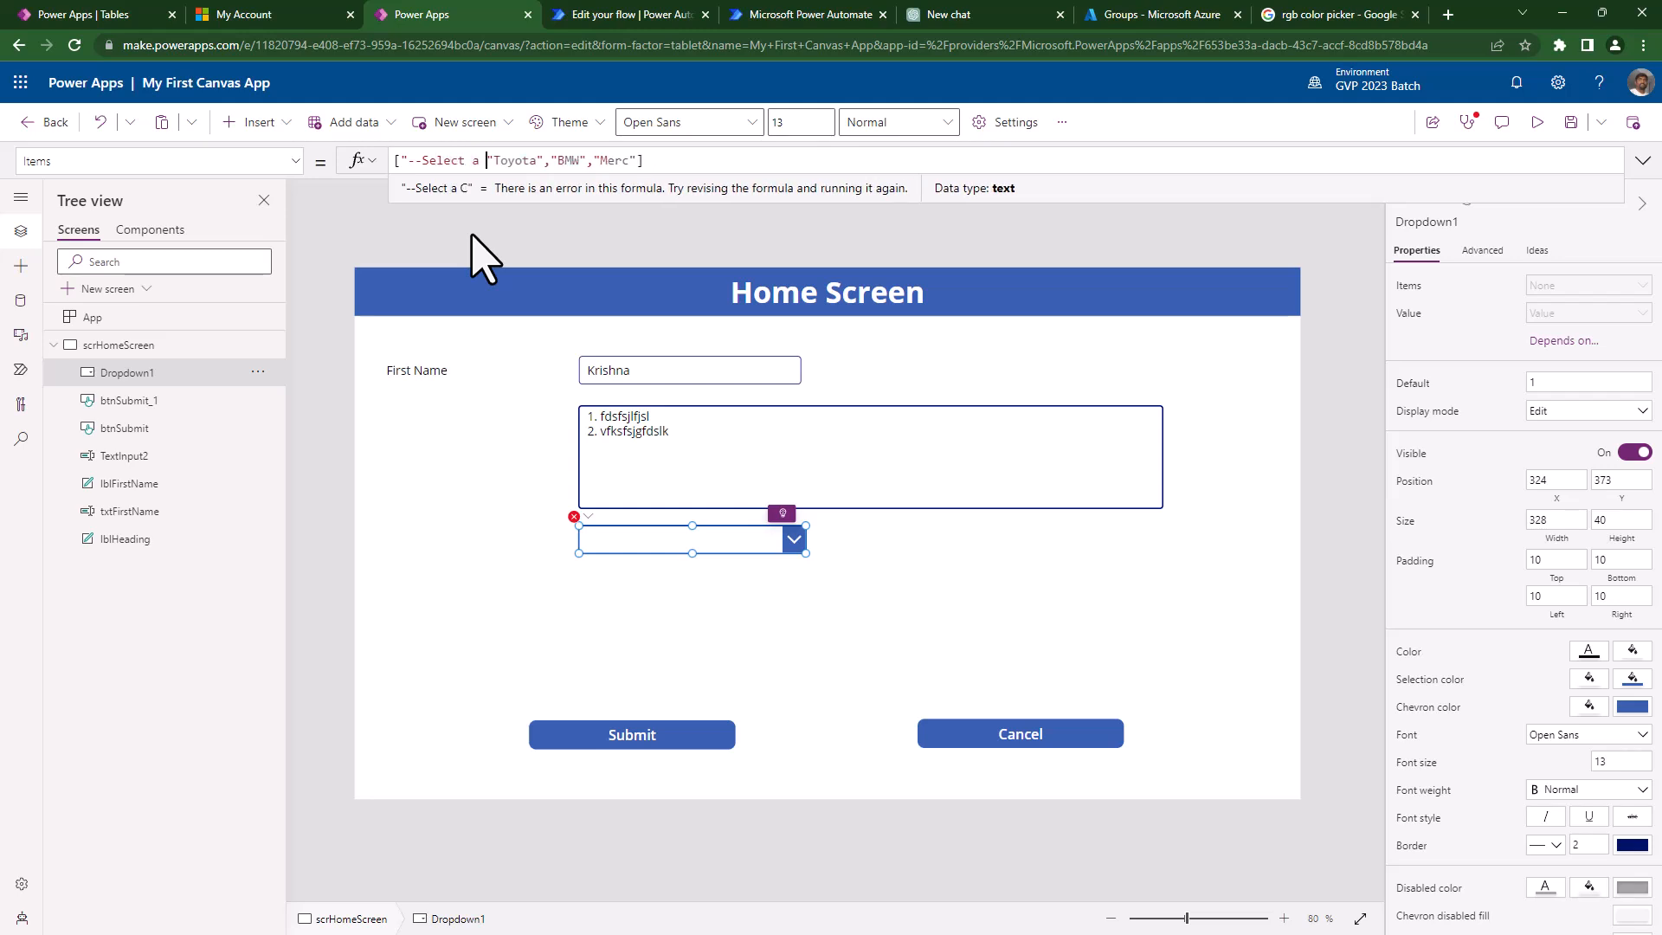
{"action": "type", "text": "brand --\","}
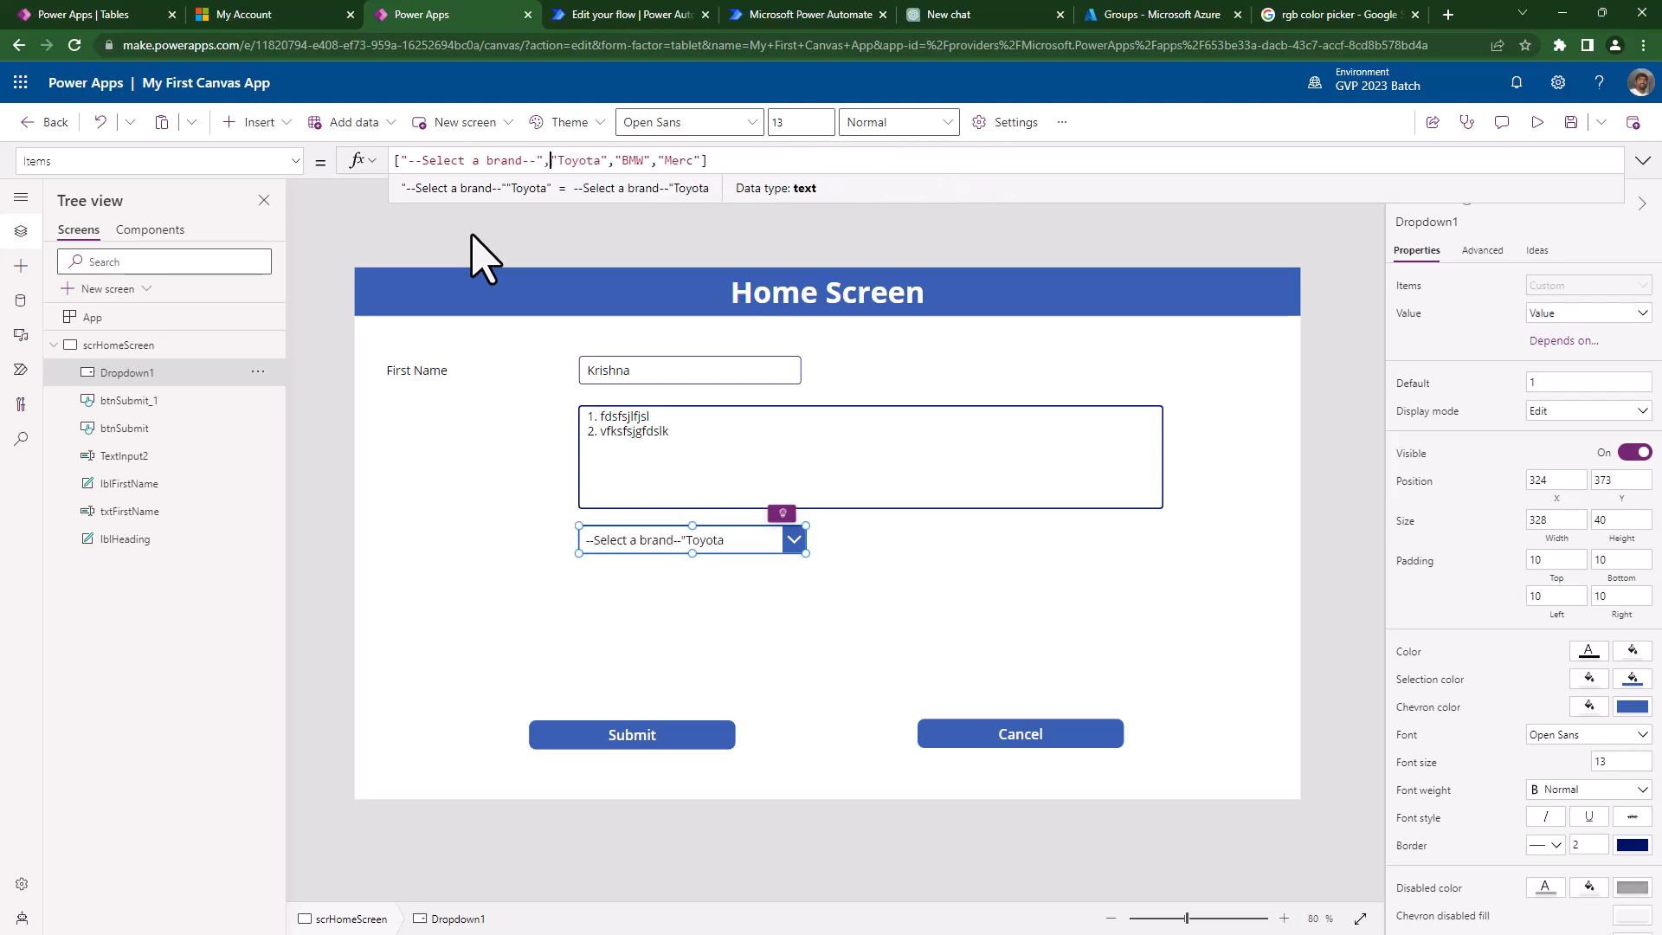
{"action": "key", "text": "Left"}
{"action": "key", "text": "Left"}
{"action": "key", "text": "Left"}
{"action": "key", "text": "Left"}
{"action": "key", "text": "Home"}
{"action": "key", "text": "Right"}
{"action": "key", "text": "Right"}
{"action": "key", "text": "Right"}
{"action": "key", "text": "Right"}
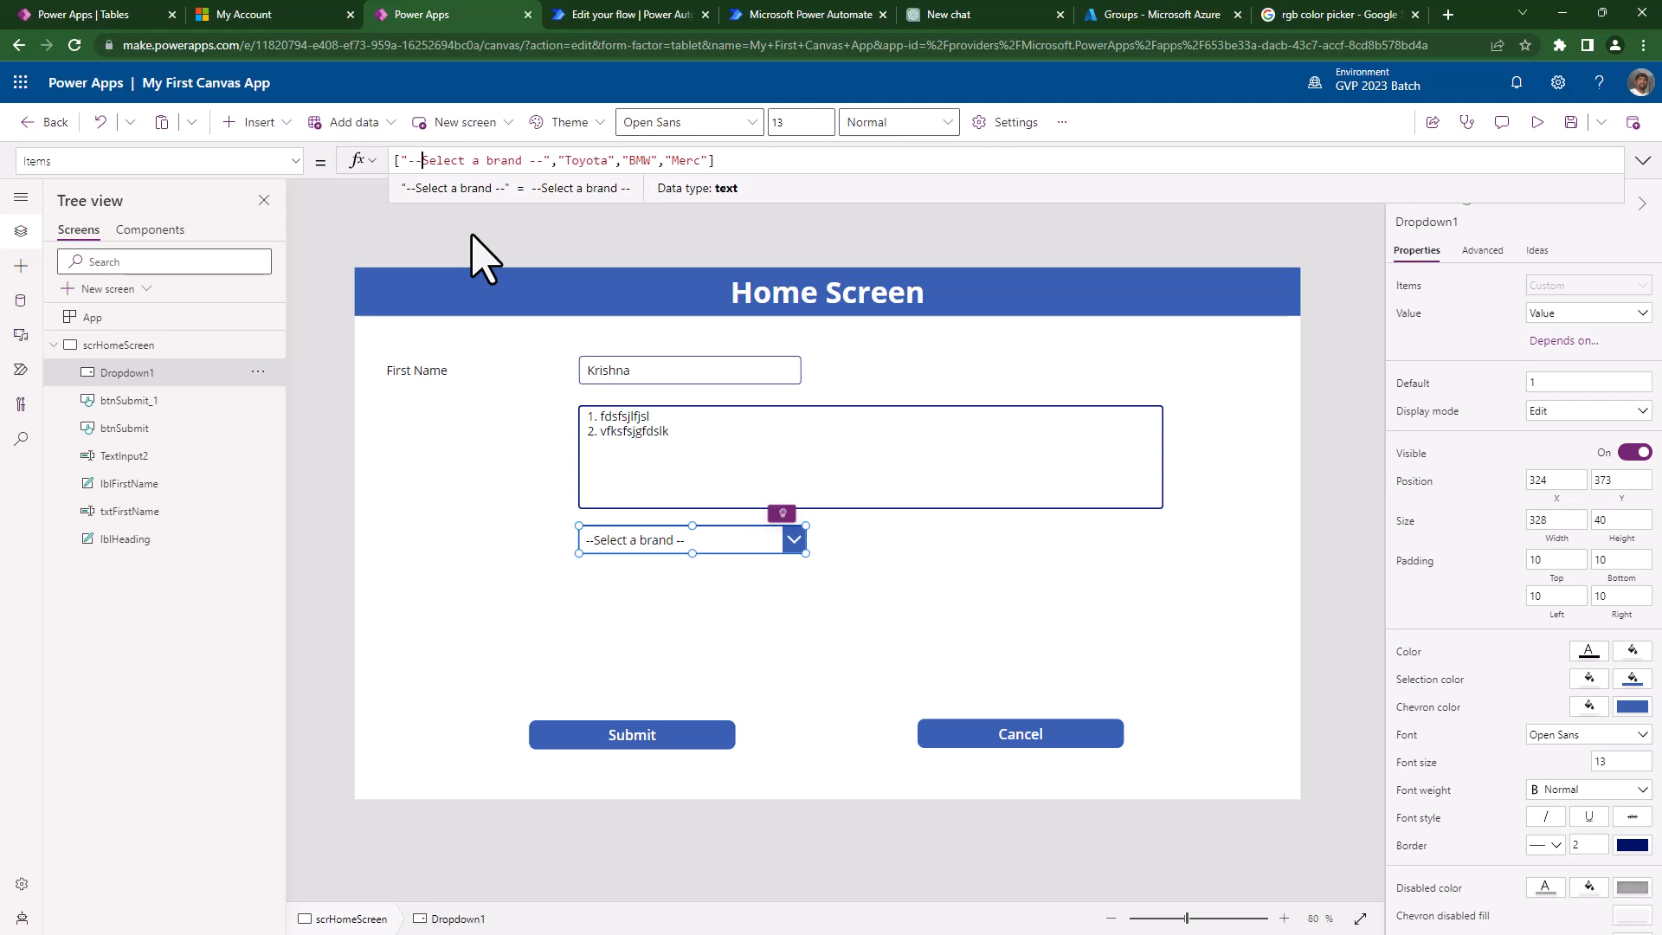
{"action": "key", "text": "End"}
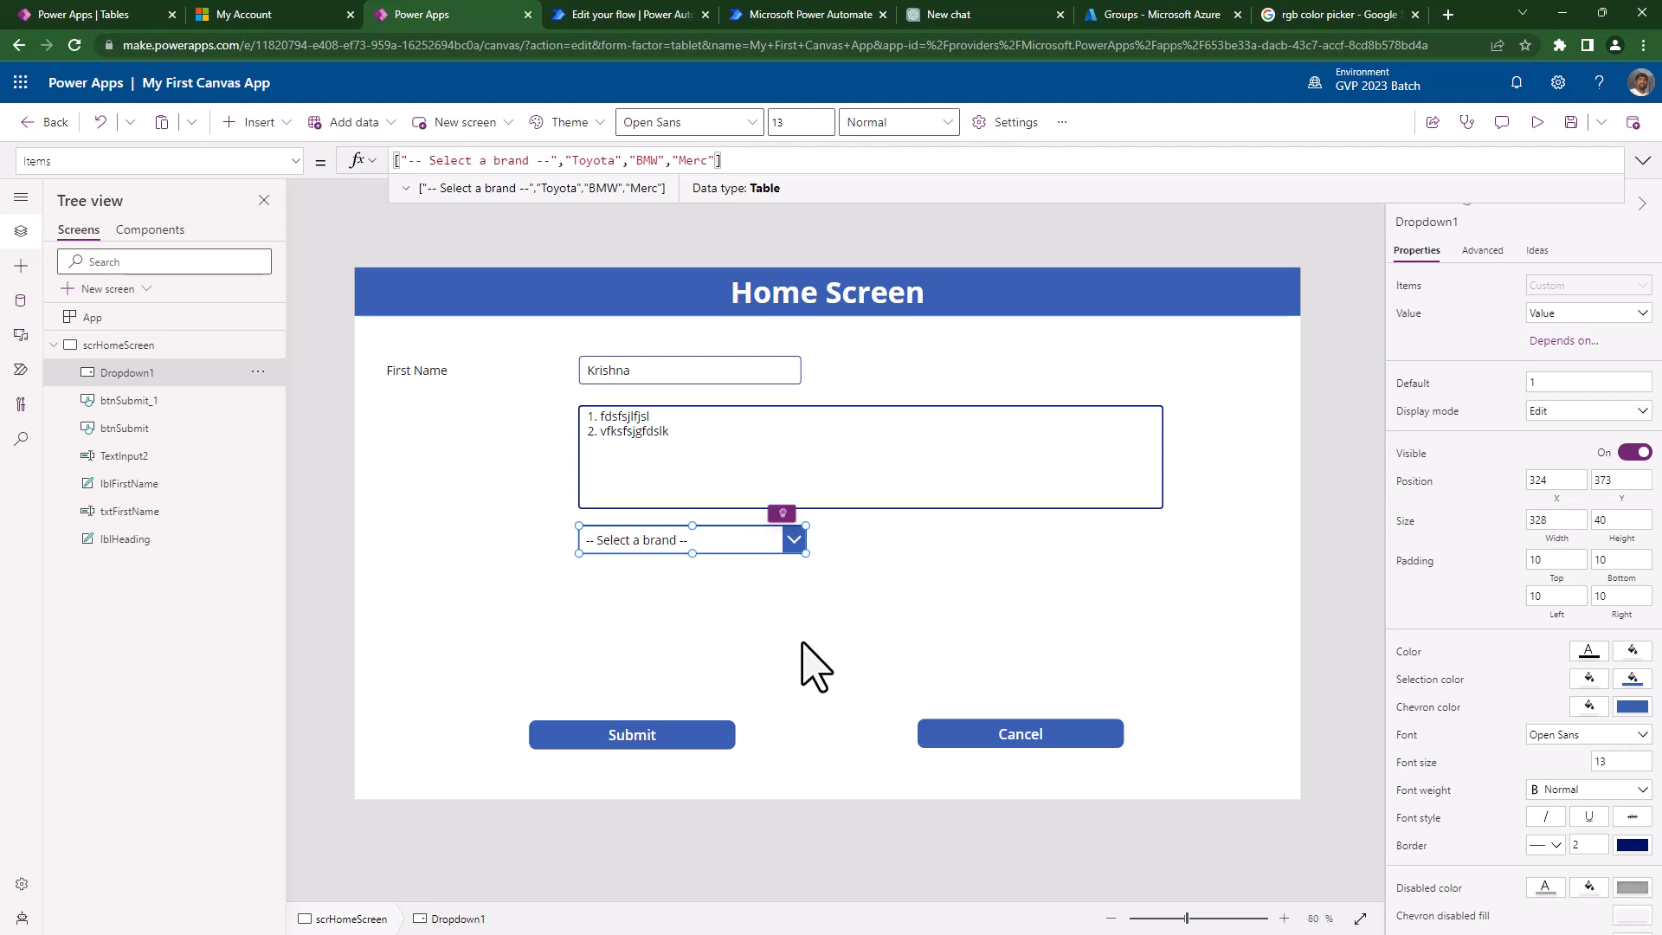
{"action": "double_click", "coordinate": [506, 161]}
{"action": "type", "text": "maker"}
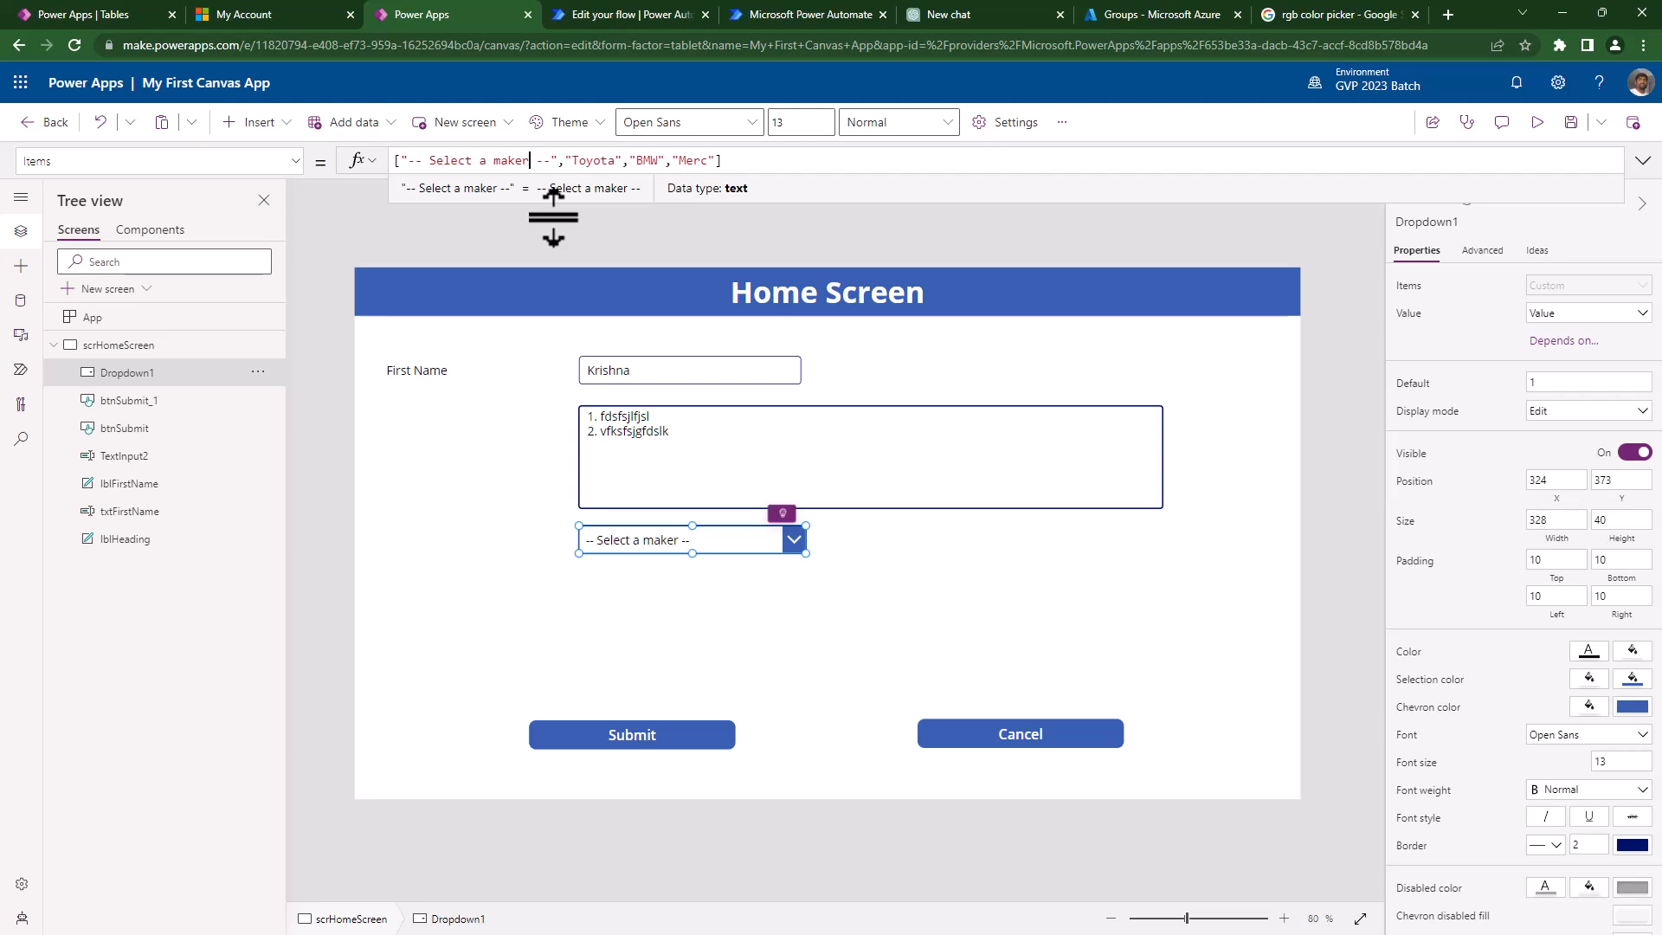
{"action": "key", "text": "BackSpace"}
{"action": "key", "text": "BackSpace"}
{"action": "key", "text": "BackSpace"}
{"action": "key", "text": "BackSpace"}
{"action": "key", "text": "BackSpace"}
{"action": "type", "text": "company"}
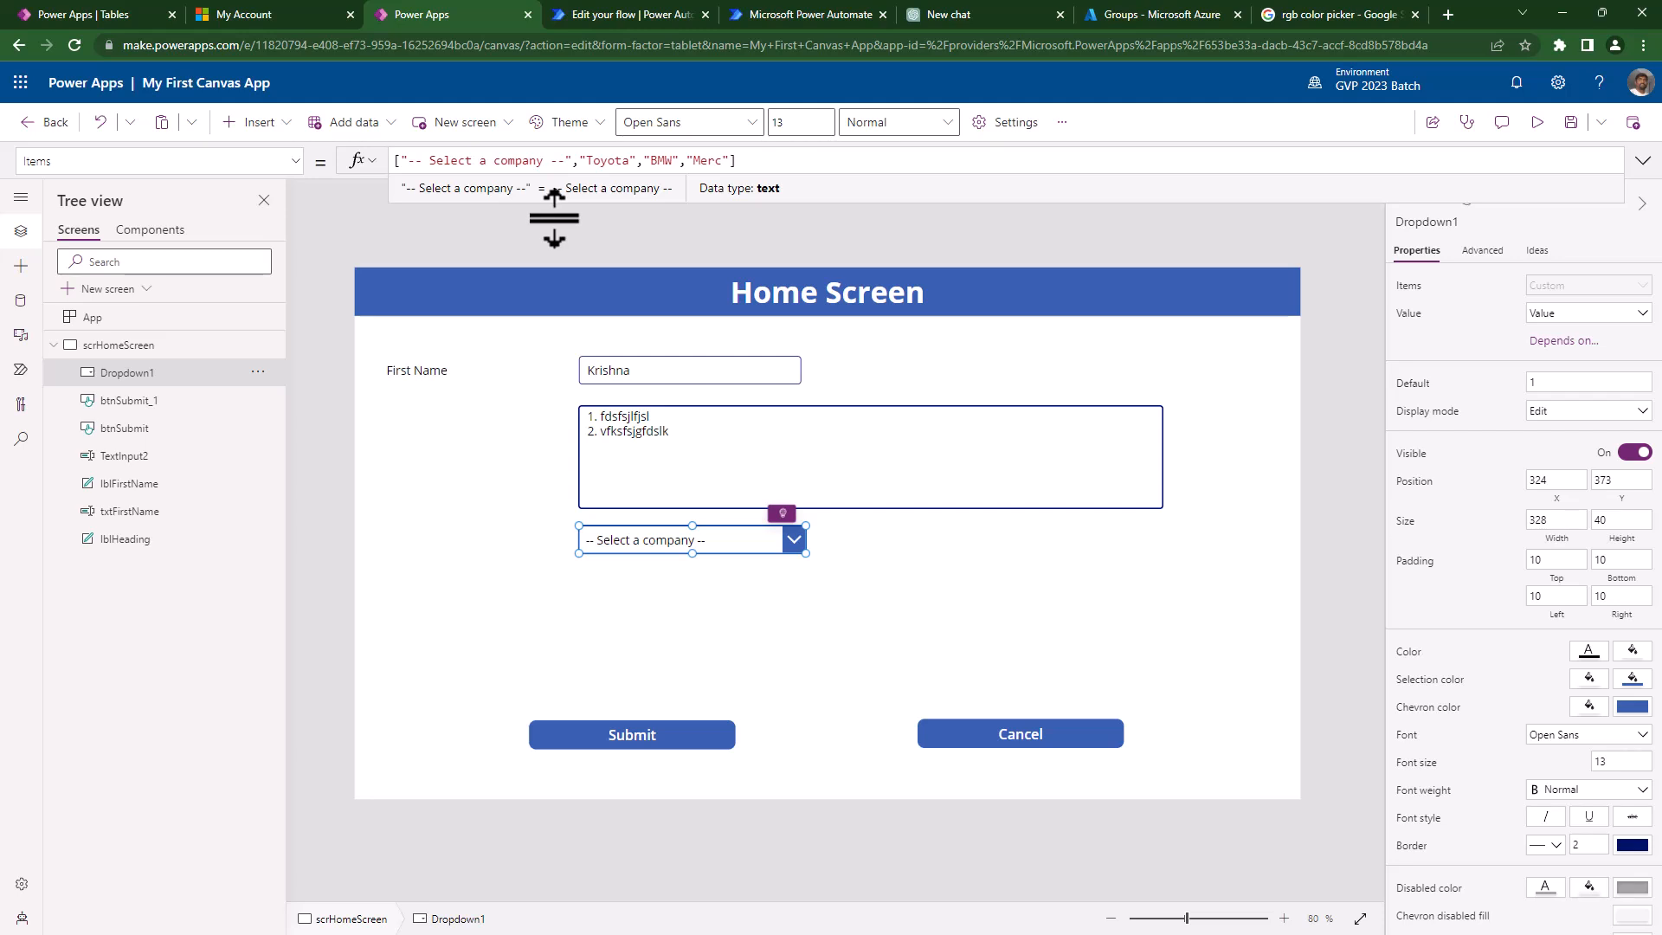
- Test the dropdown by picking Toyota, then Merc, then BMW
{"action": "left_click", "coordinate": [735, 557]}
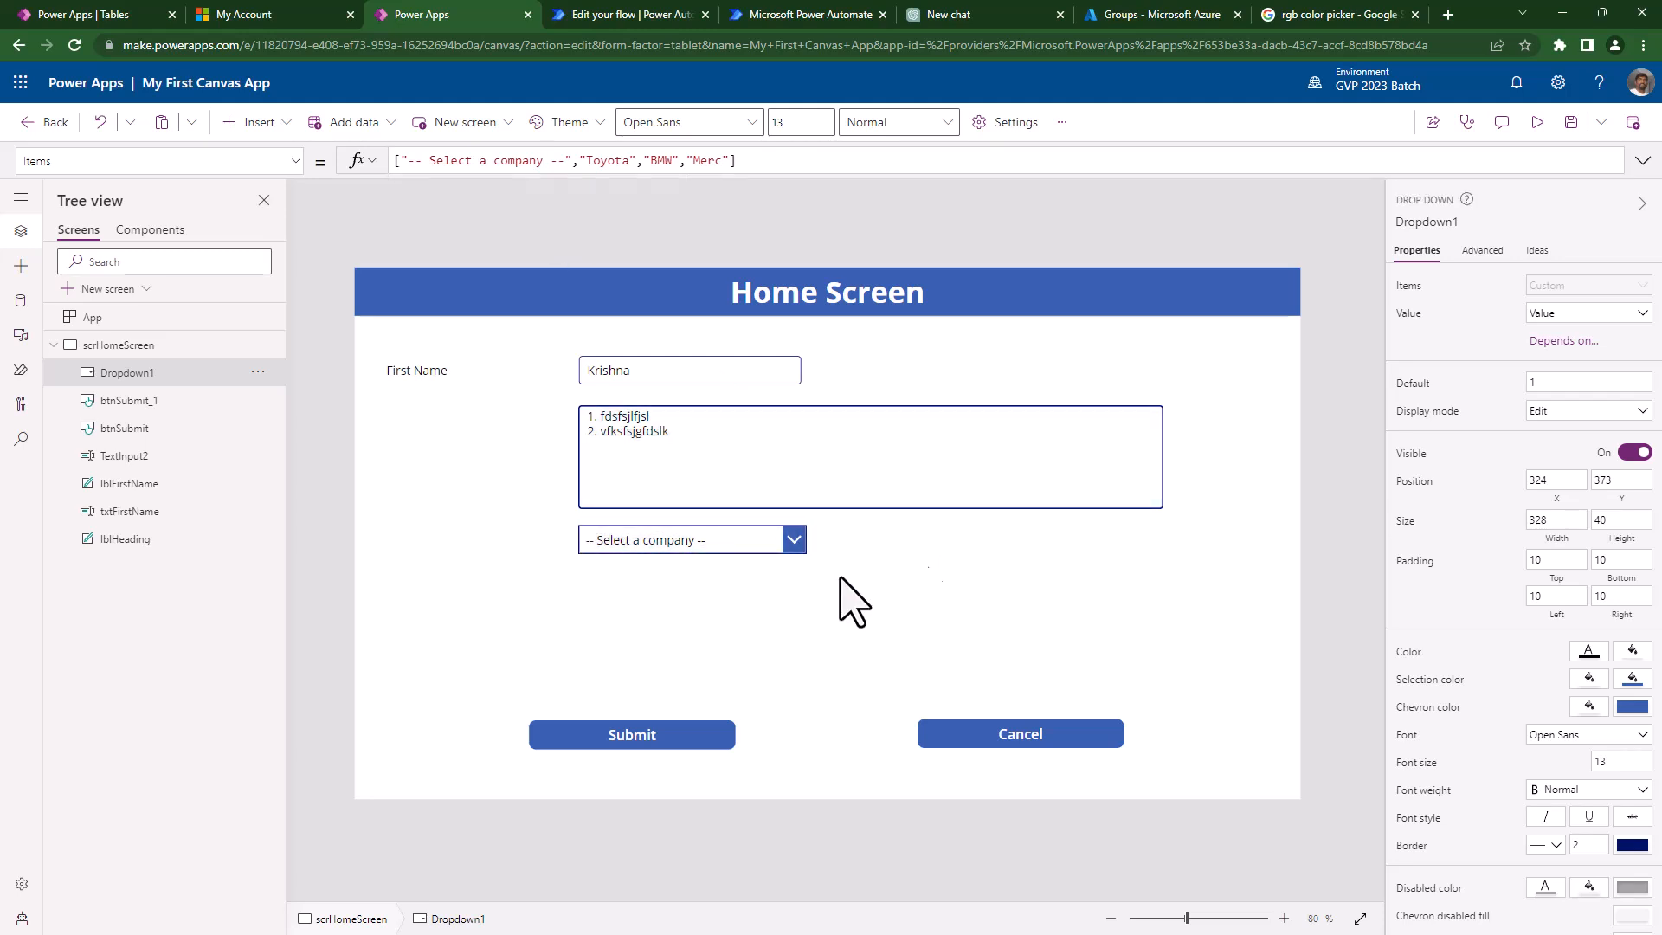
{"action": "left_click", "coordinate": [734, 548]}
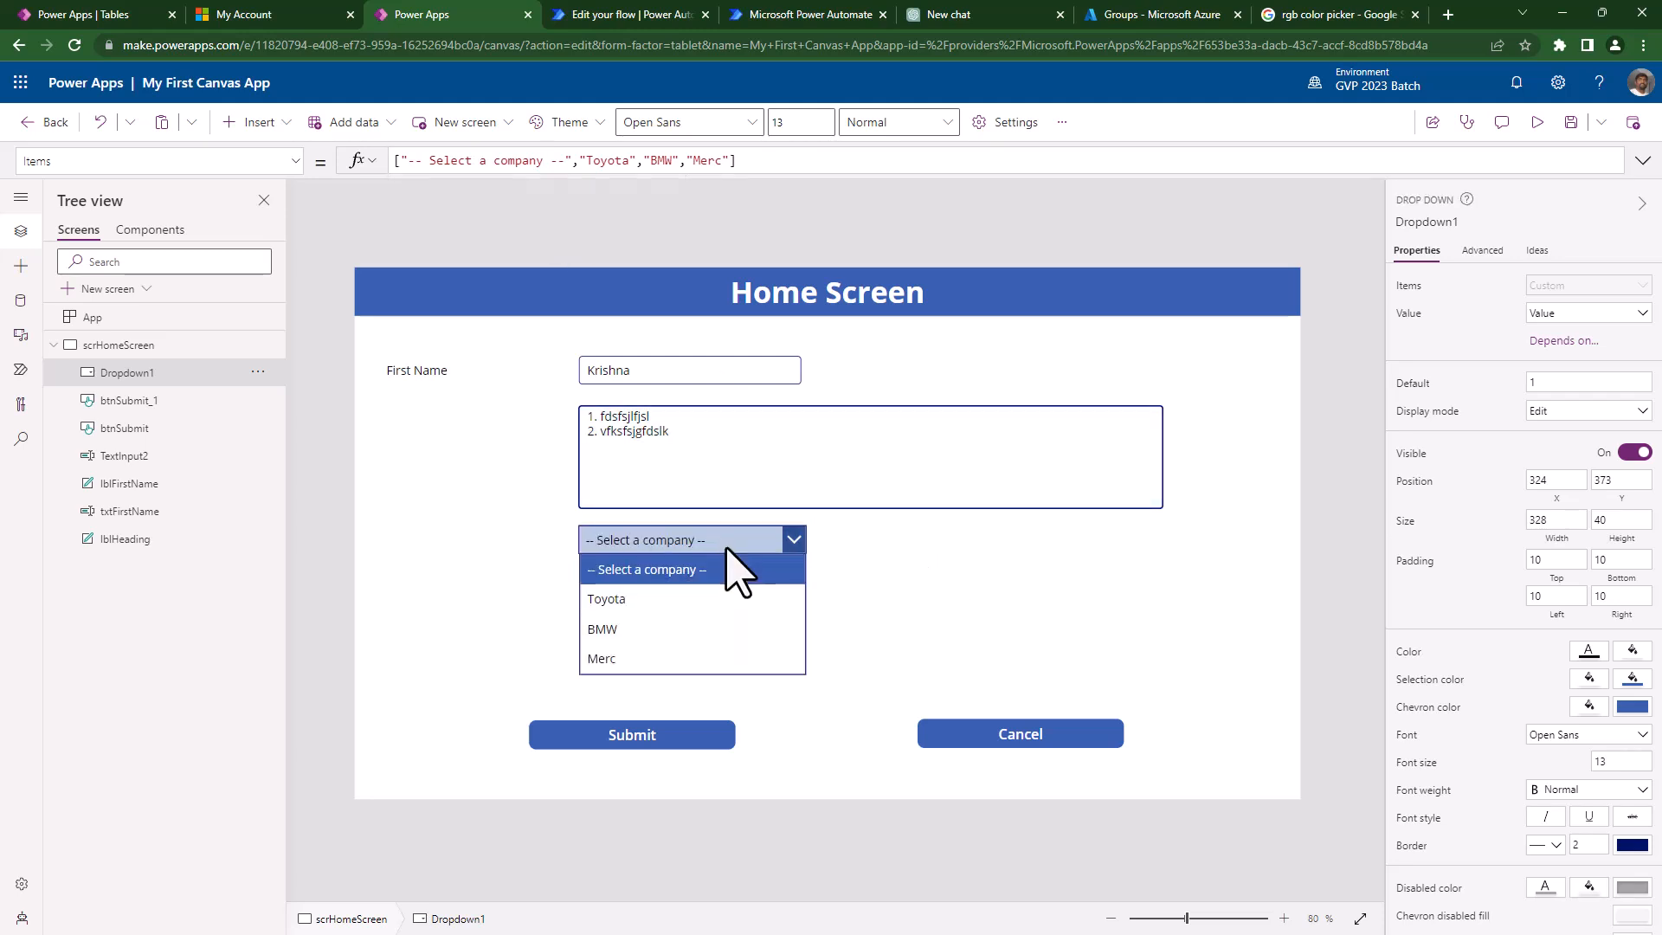
{"action": "left_click", "coordinate": [626, 597]}
{"action": "left_click", "coordinate": [649, 539]}
{"action": "left_click", "coordinate": [641, 658]}
{"action": "left_click", "coordinate": [658, 539]}
{"action": "left_click", "coordinate": [643, 638]}
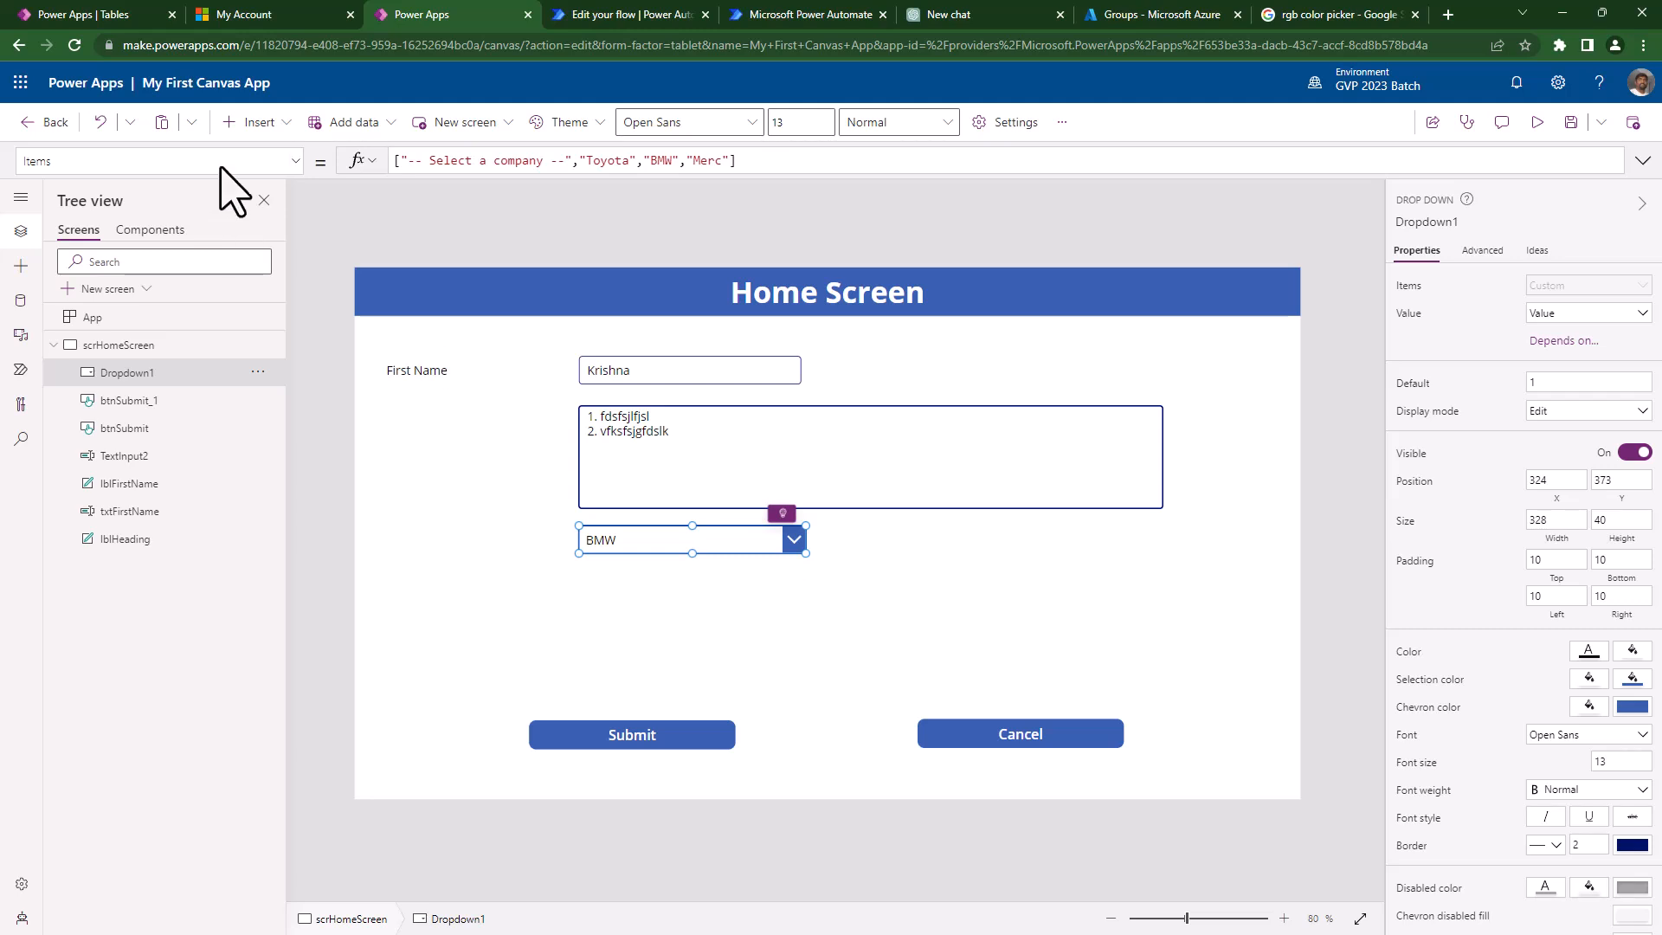
- Set the dropdown's AllowEmptySelection to true and test clearing and picking BMW
{"action": "left_click", "coordinate": [189, 161]}
{"action": "scroll", "coordinate": [173, 520], "scroll_direction": "up", "scroll_amount": 10}
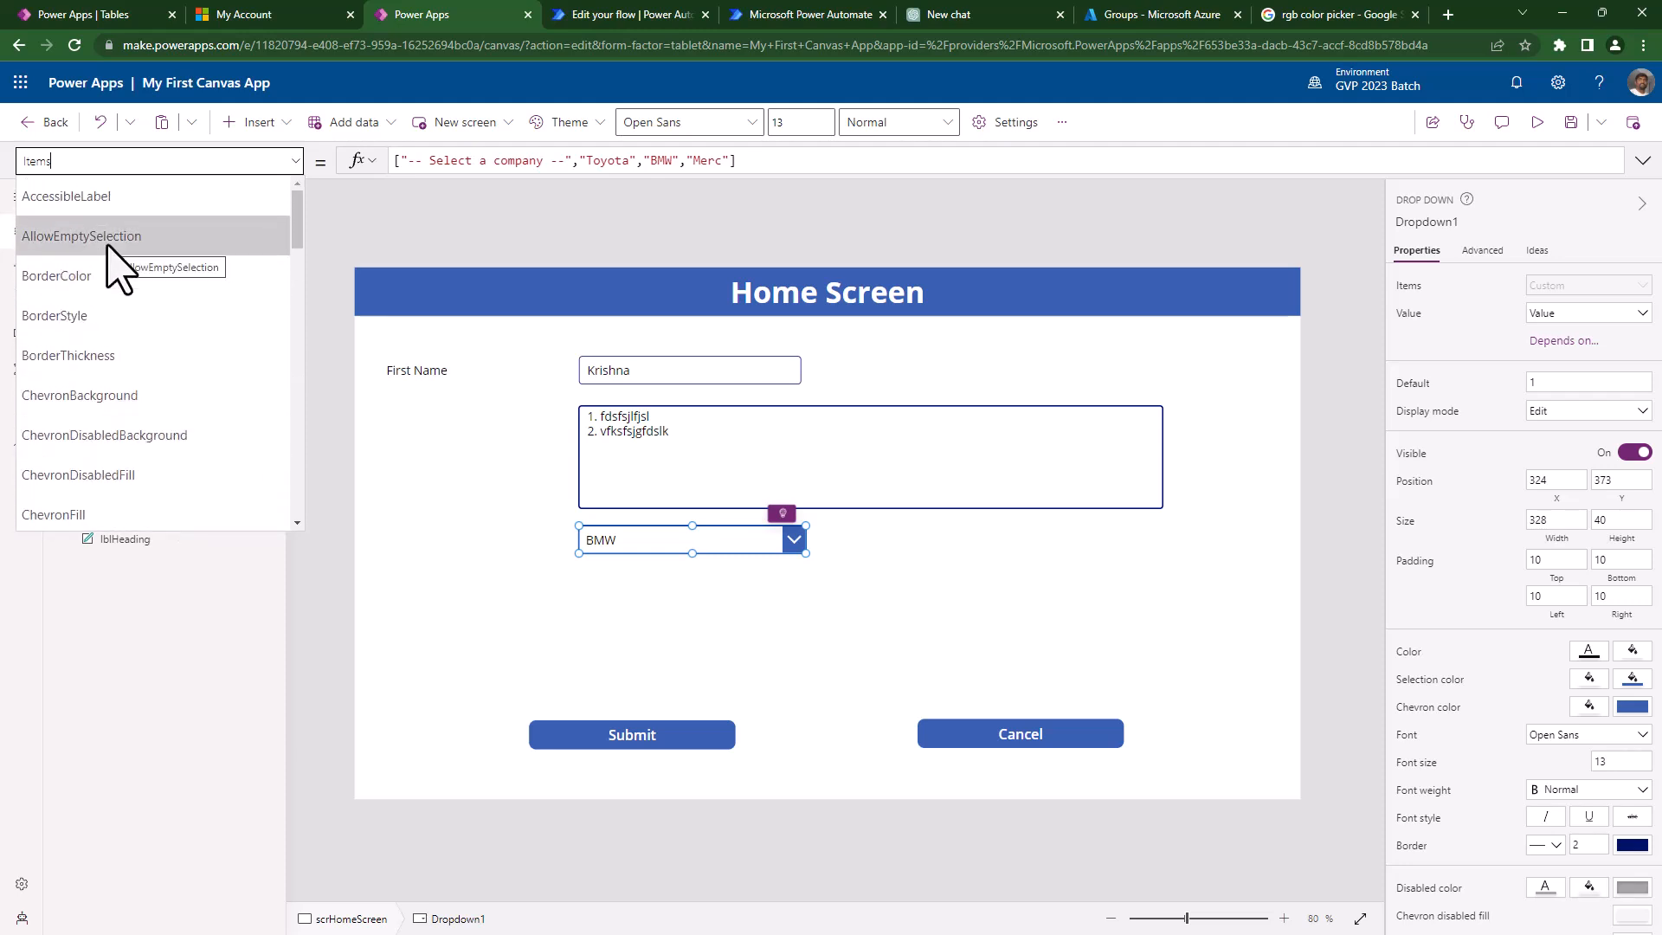
{"action": "left_click", "coordinate": [111, 235]}
{"action": "double_click", "coordinate": [414, 161]}
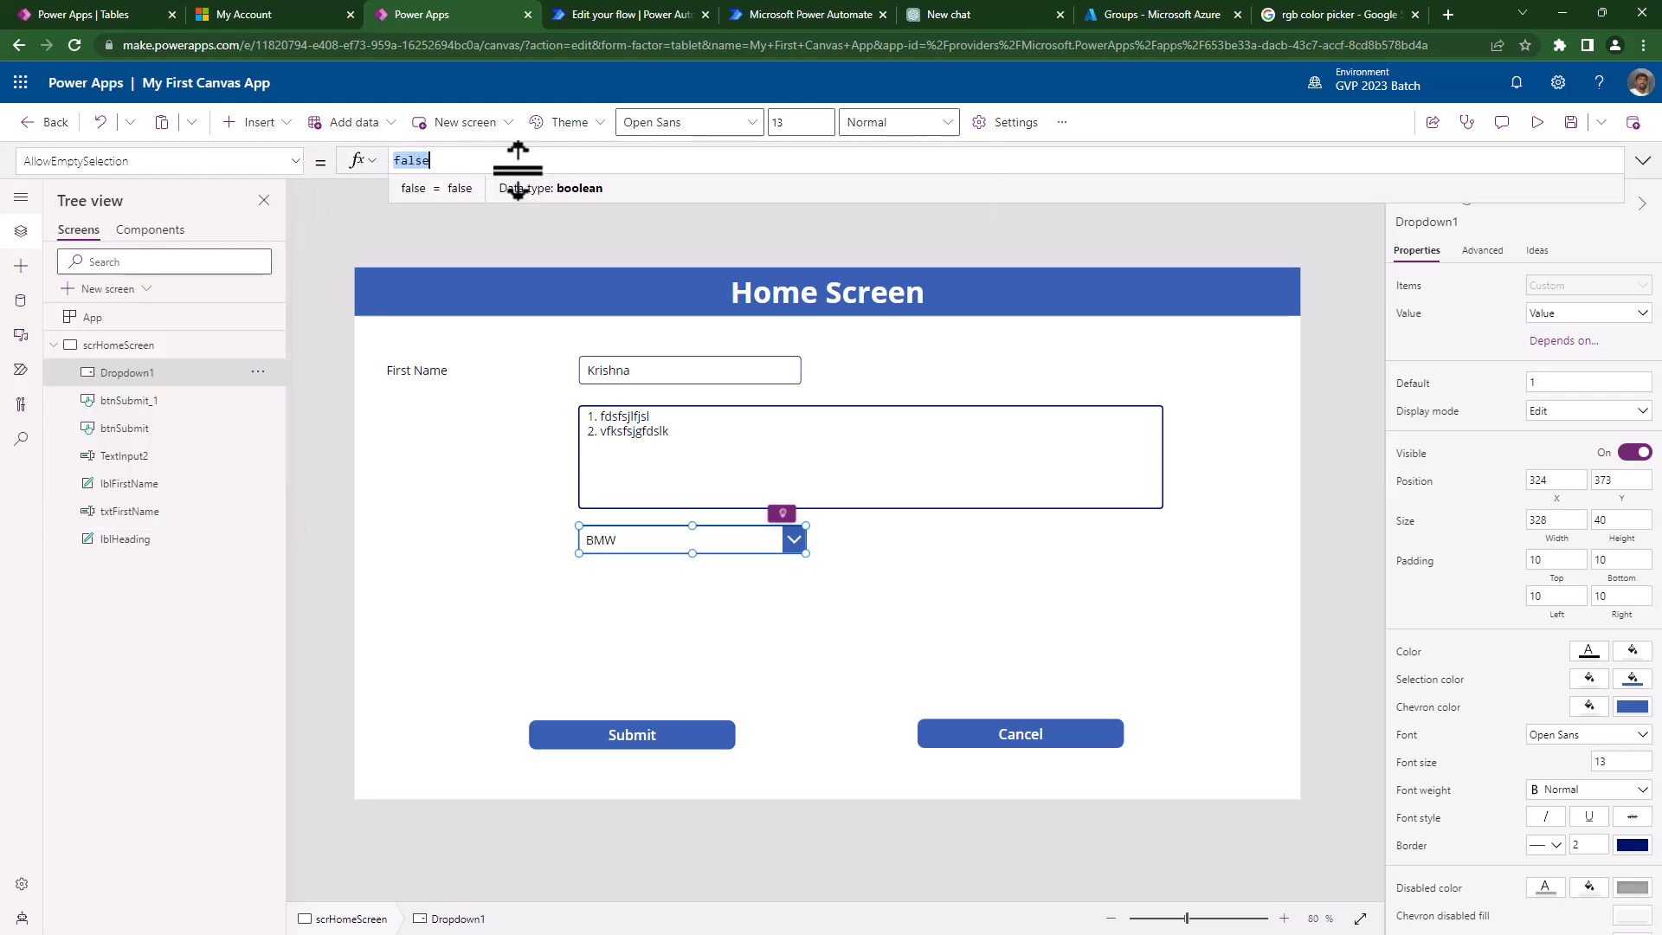
{"action": "type", "text": "true"}
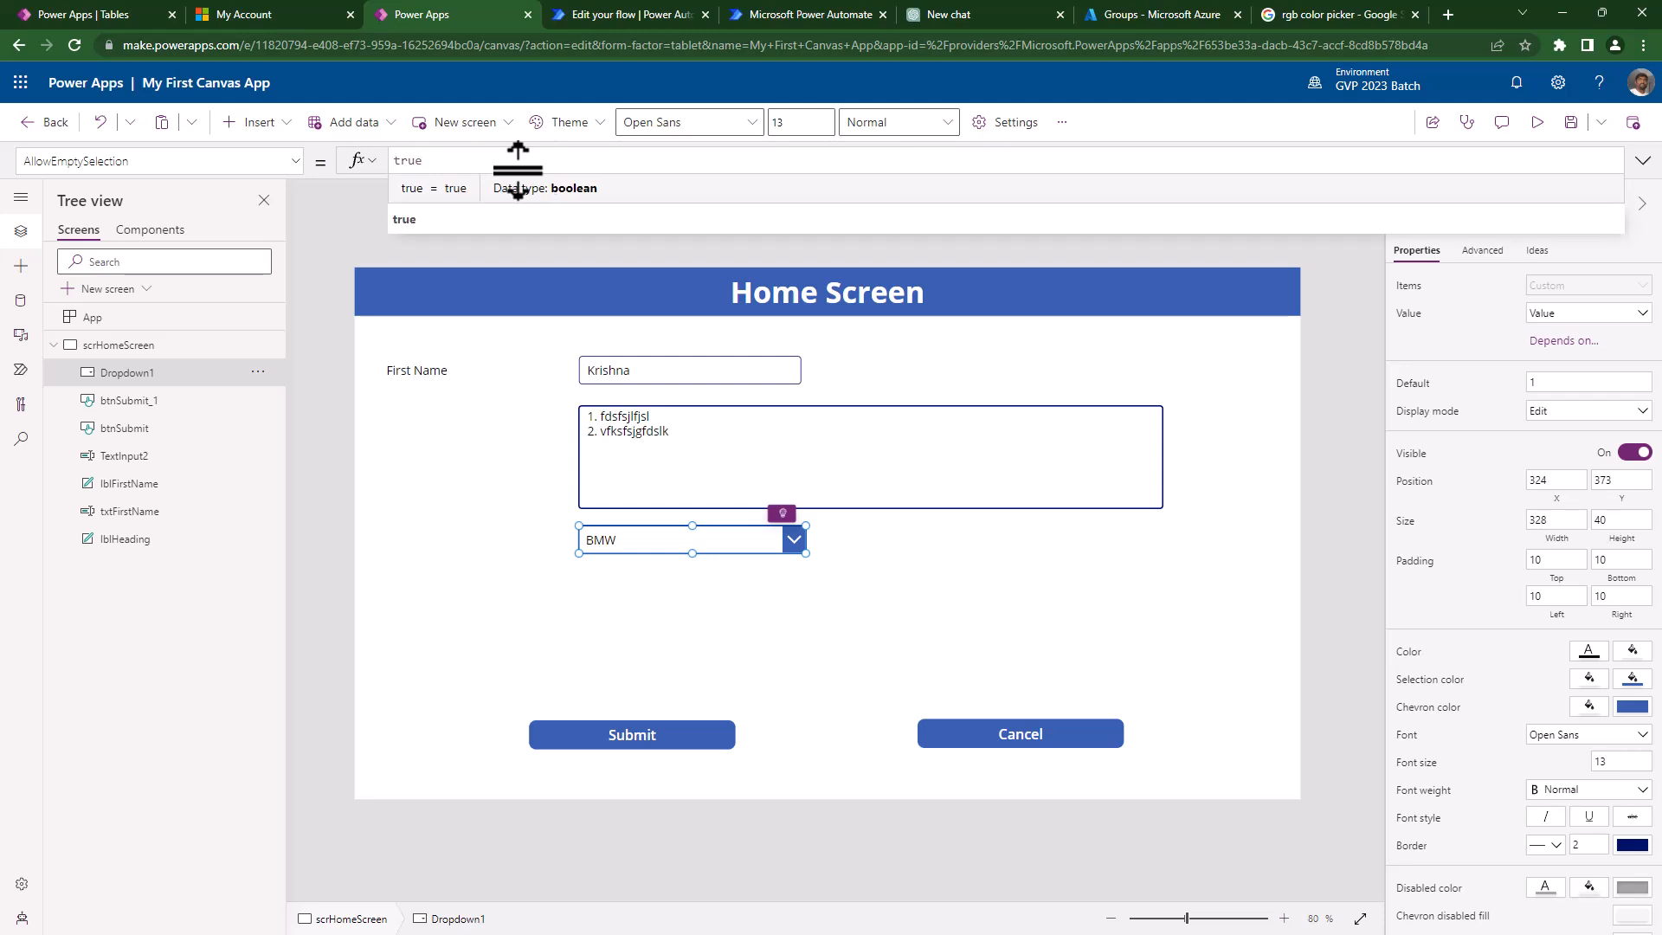
{"action": "left_click", "coordinate": [786, 600]}
{"action": "left_click", "coordinate": [752, 540], "text": "alt"}
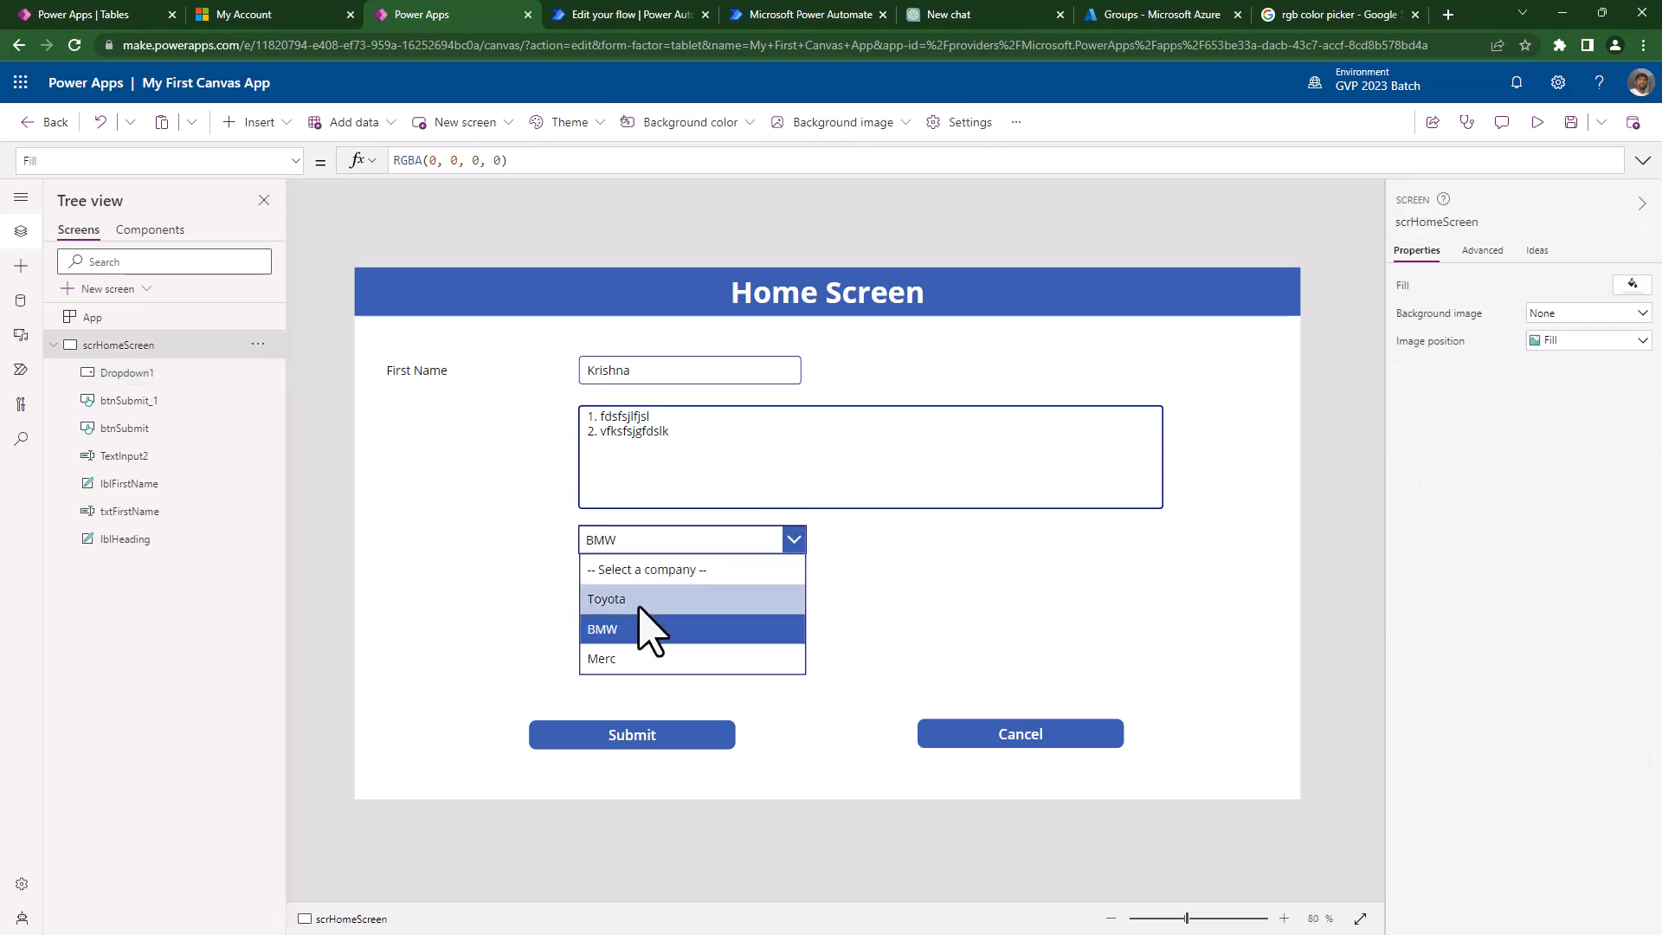
{"action": "left_click", "coordinate": [645, 629], "text": "alt"}
{"action": "left_click", "coordinate": [958, 595]}
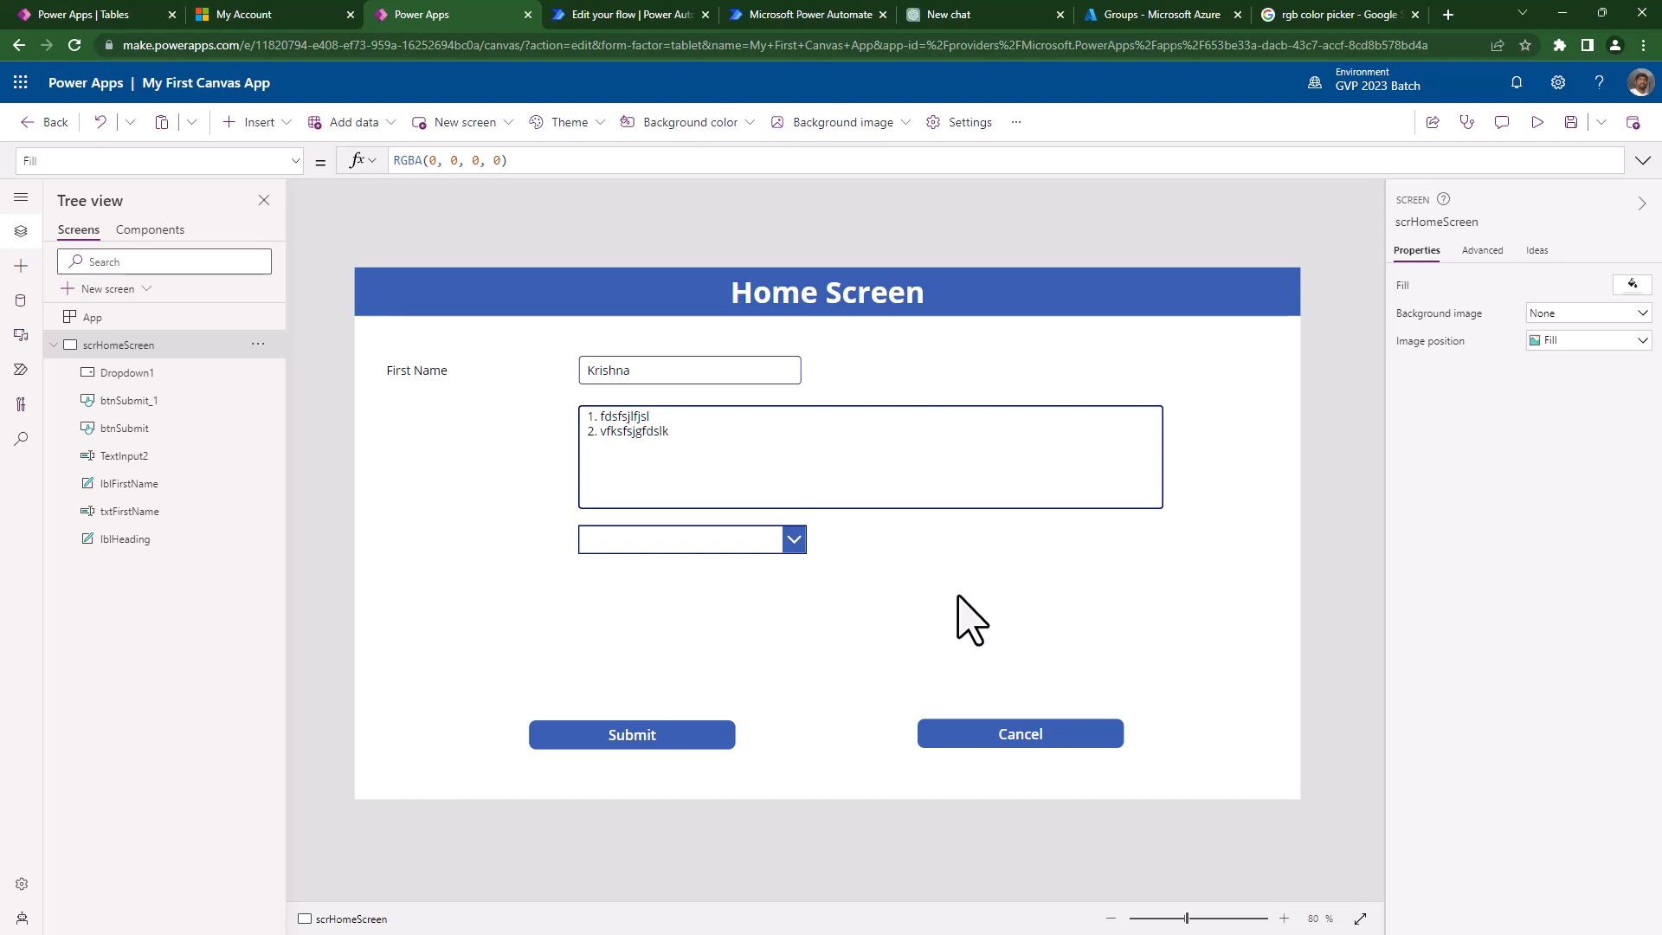
- Delete the "-- Select a company --" entry from the dropdown's Items formula
{"action": "left_click", "coordinate": [785, 543]}
{"action": "left_click", "coordinate": [1406, 291]}
{"action": "left_click", "coordinate": [398, 160]}
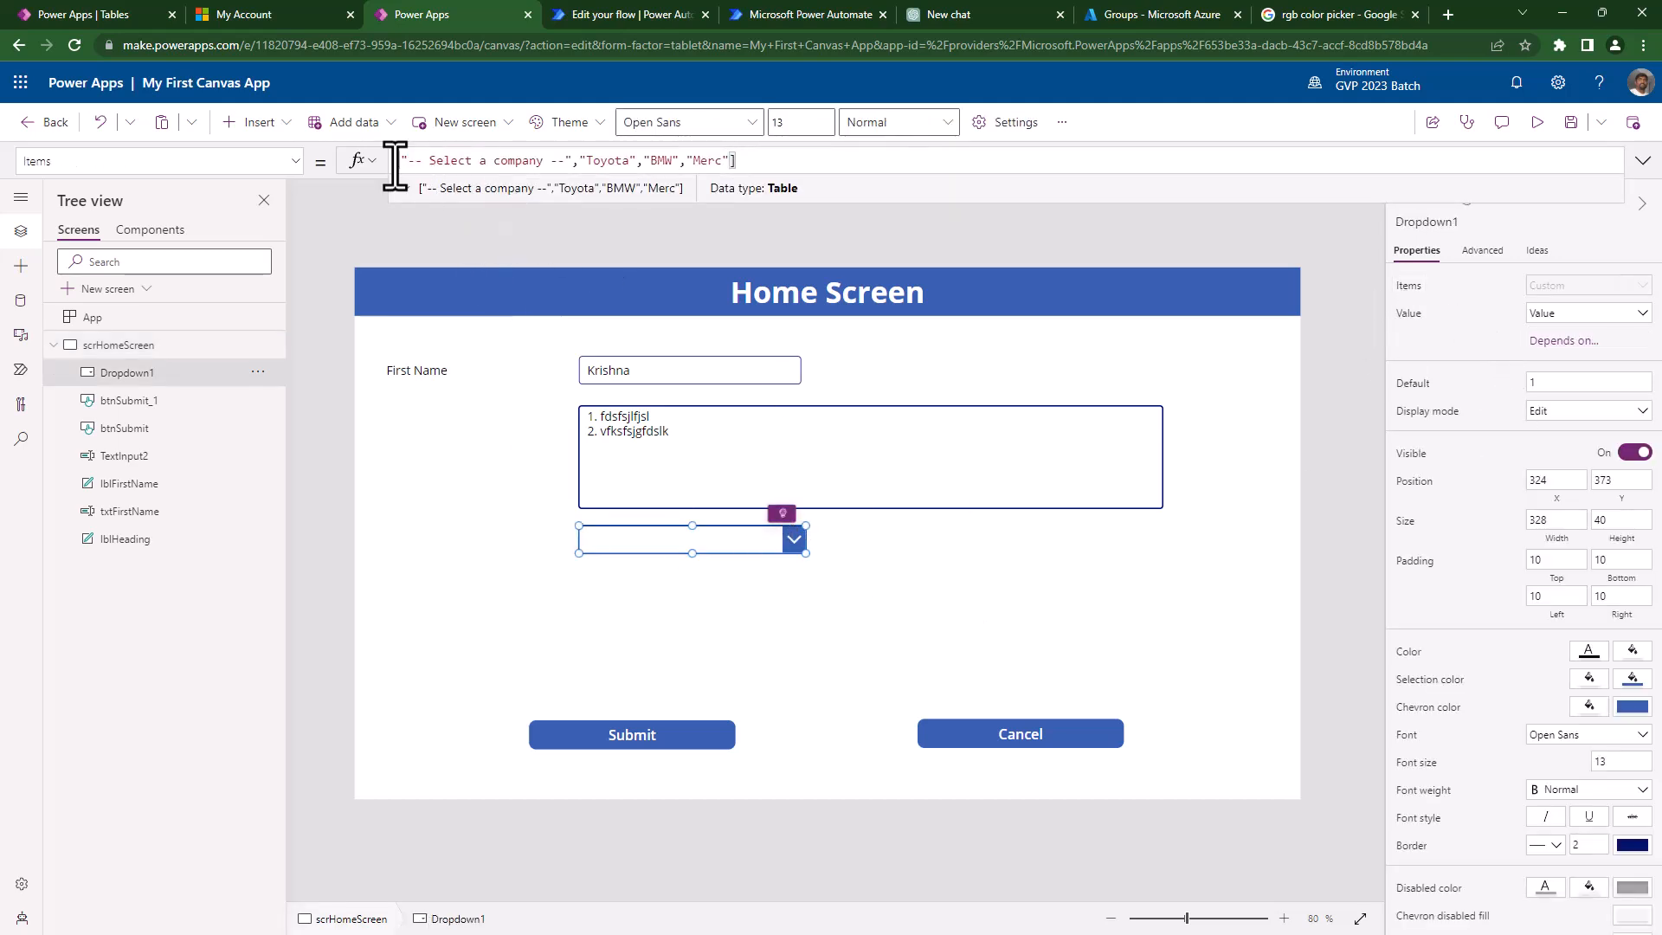
{"action": "left_click", "coordinate": [577, 160], "text": "shift"}
{"action": "key", "text": "Delete"}
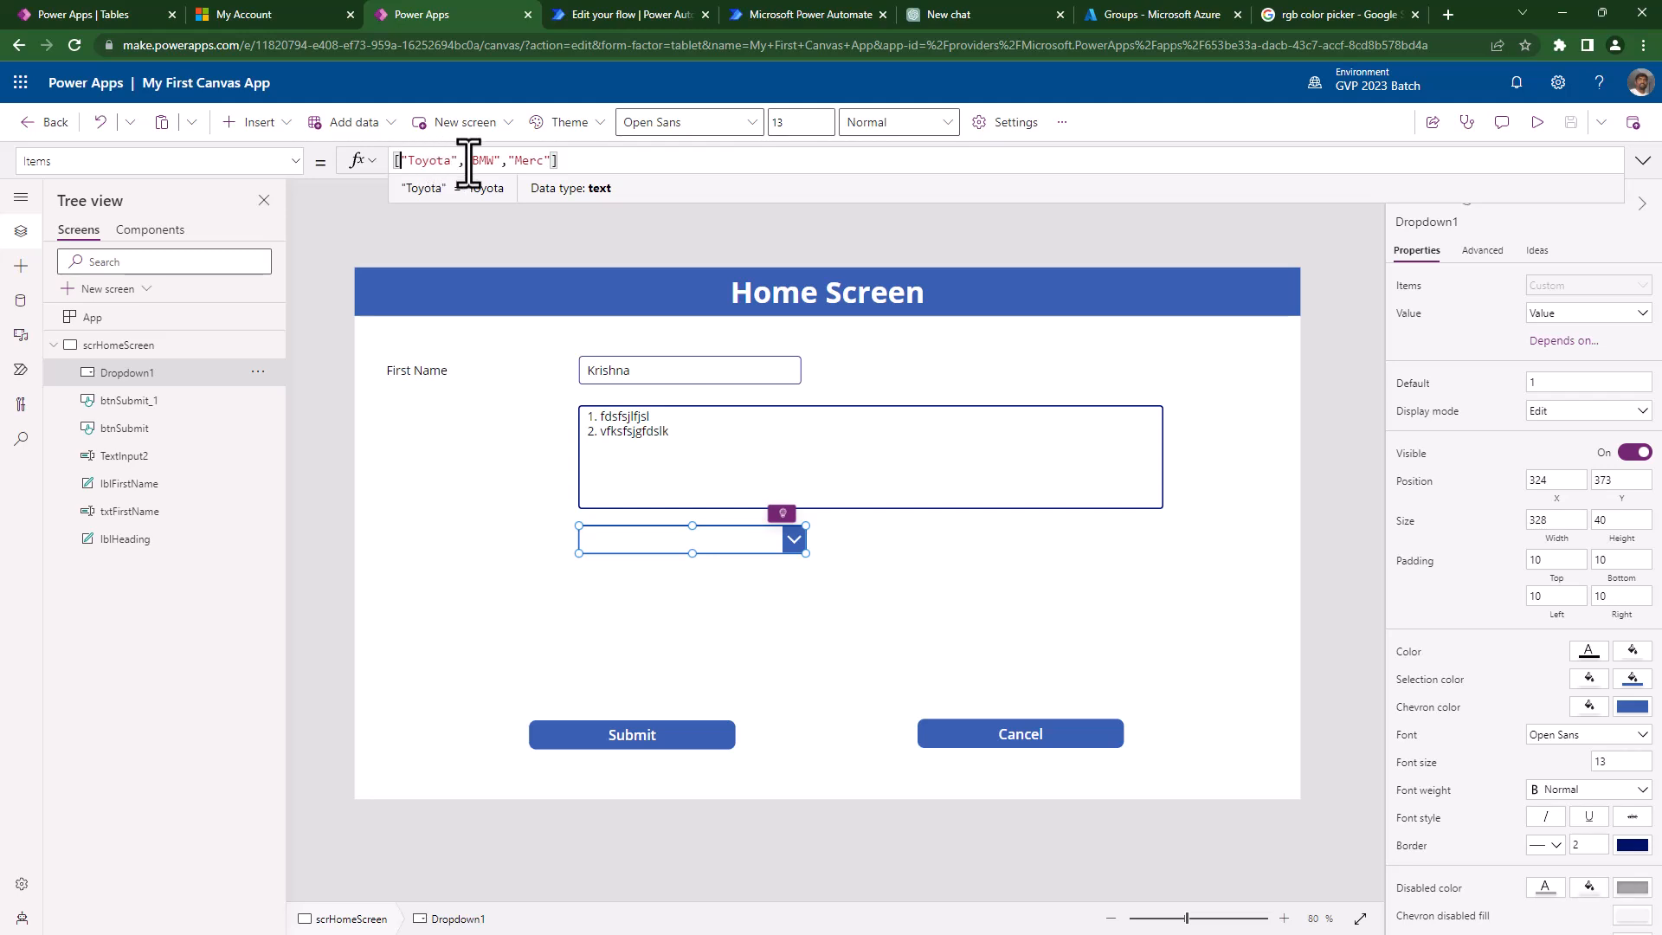
- Preview the dropdown's Toyota, BMW, Merc options and drag the multi-line text box narrower
{"action": "left_click", "coordinate": [763, 539]}
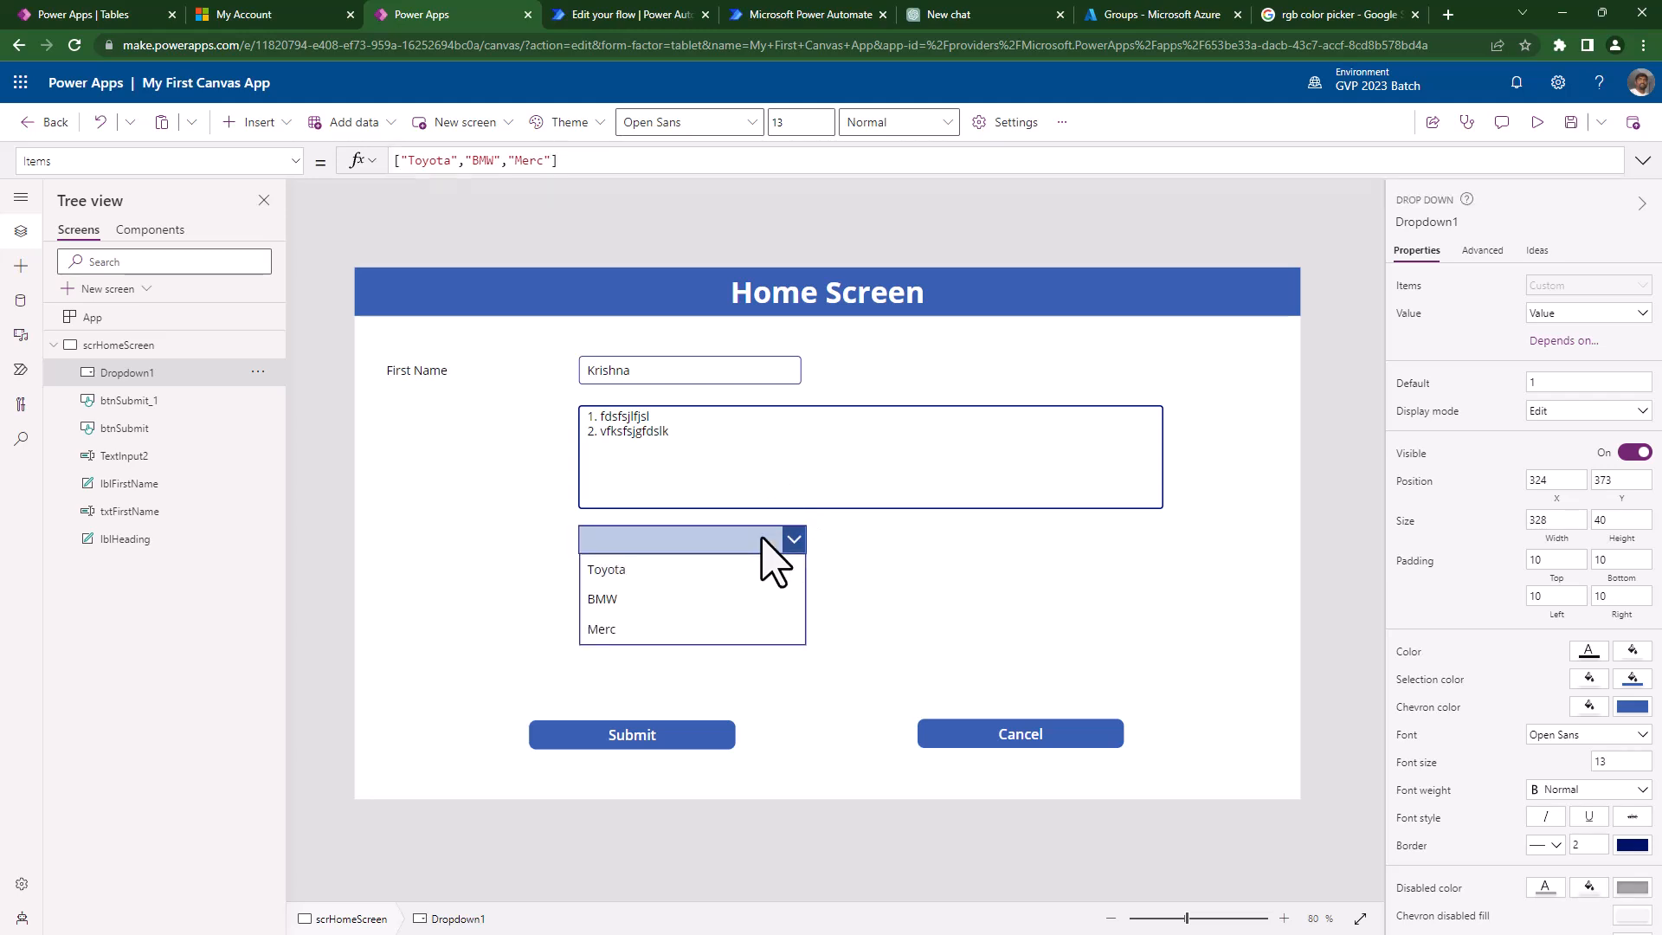
{"action": "left_click", "coordinate": [876, 574], "text": "alt"}
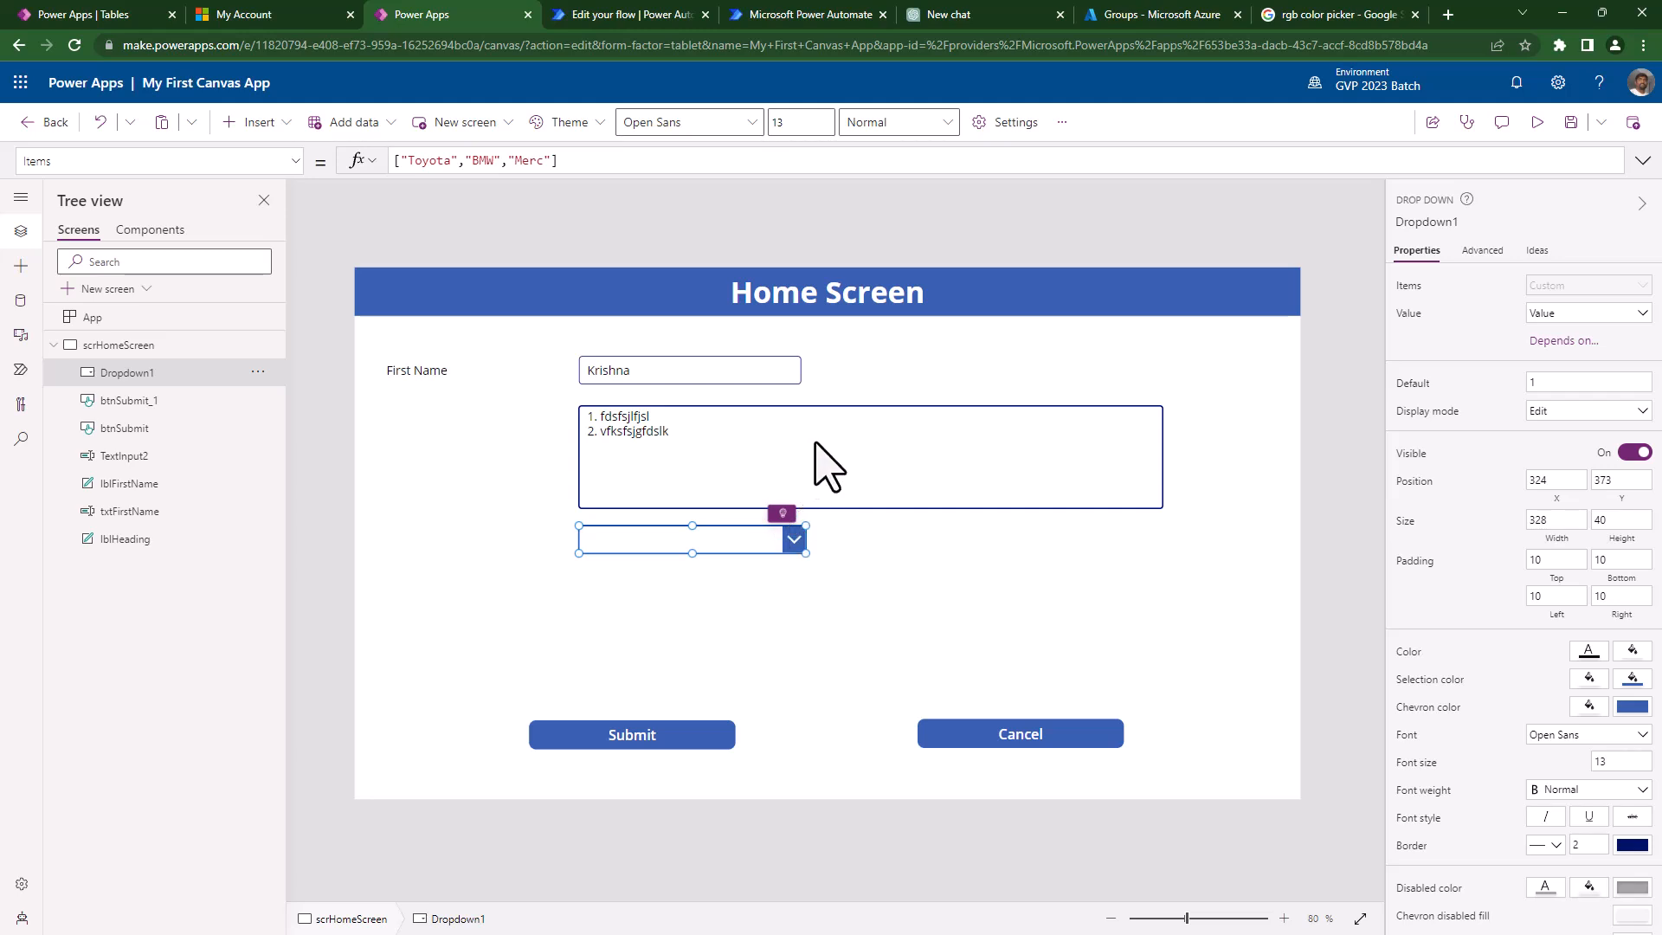
{"action": "left_click", "coordinate": [1154, 490]}
{"action": "left_click_drag", "start_coordinate": [1161, 458], "coordinate": [822, 459]}
{"action": "left_click", "coordinate": [891, 622]}
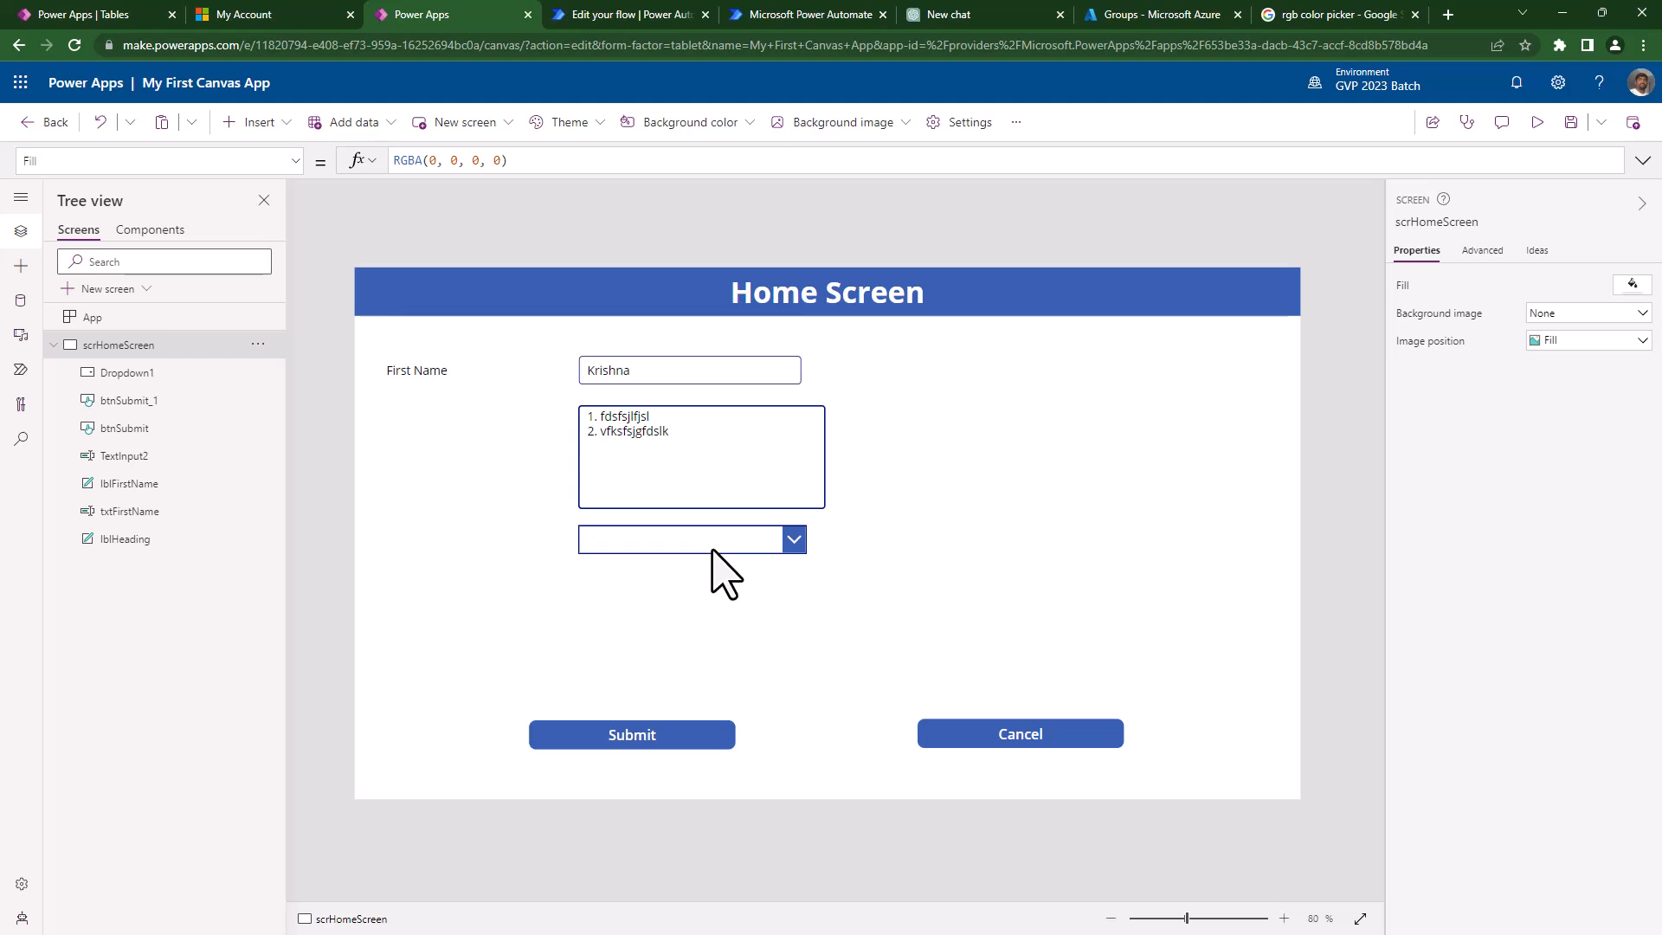
{"action": "left_click", "coordinate": [713, 549]}
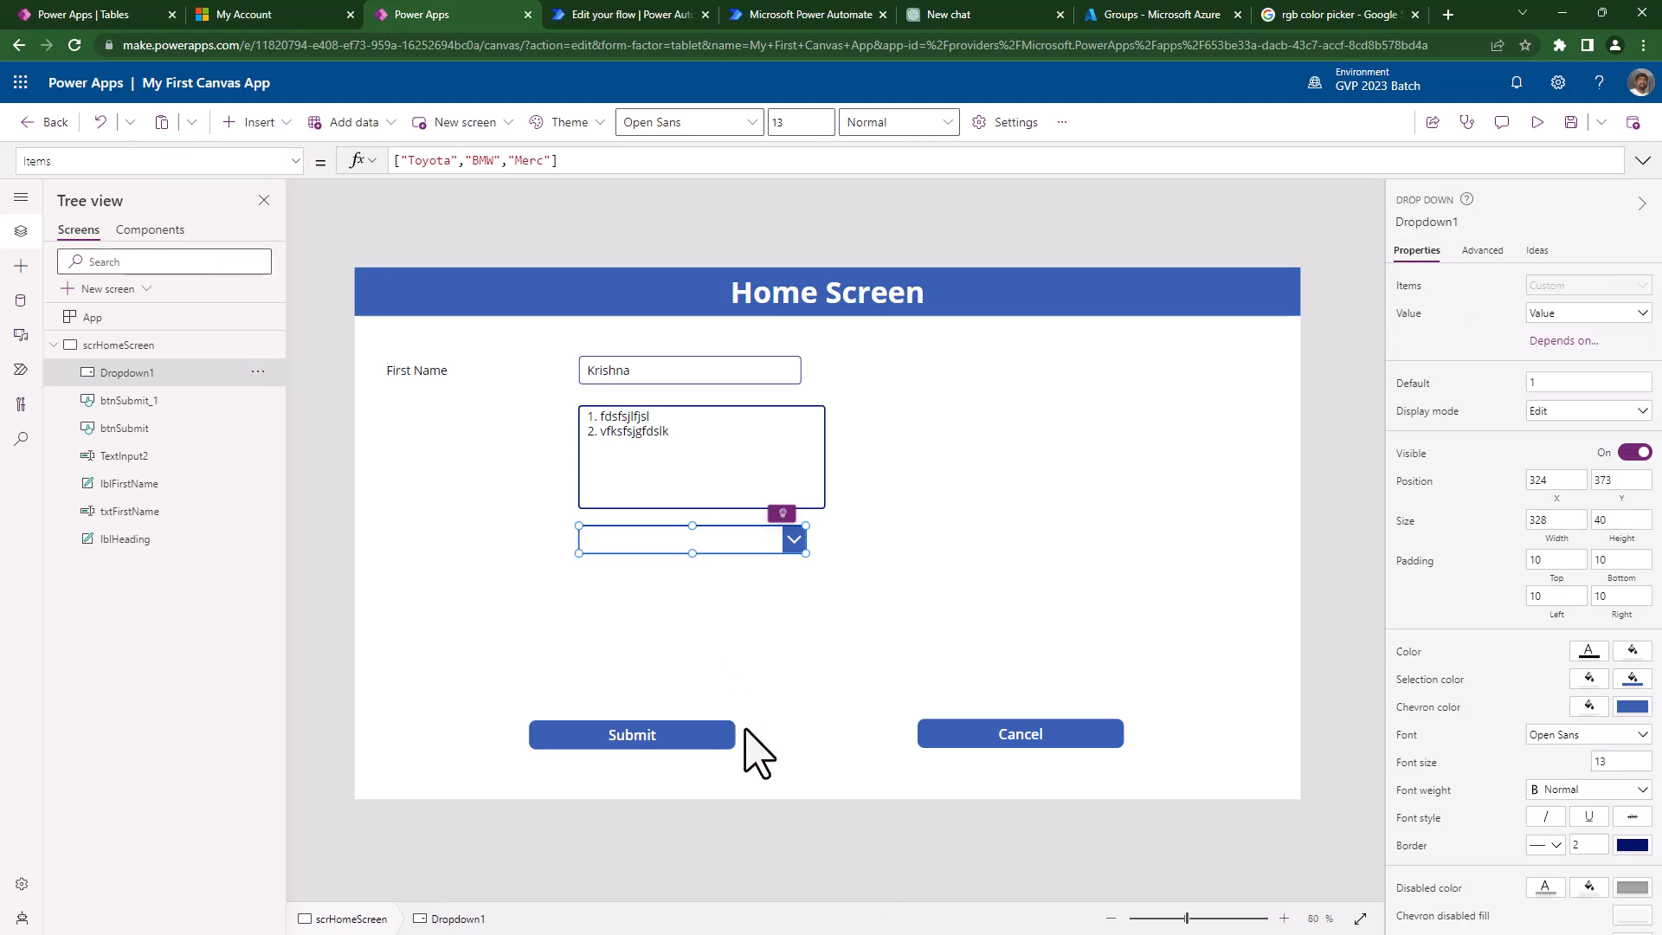
{"action": "left_click", "coordinate": [797, 693]}
{"action": "left_click", "coordinate": [680, 735]}
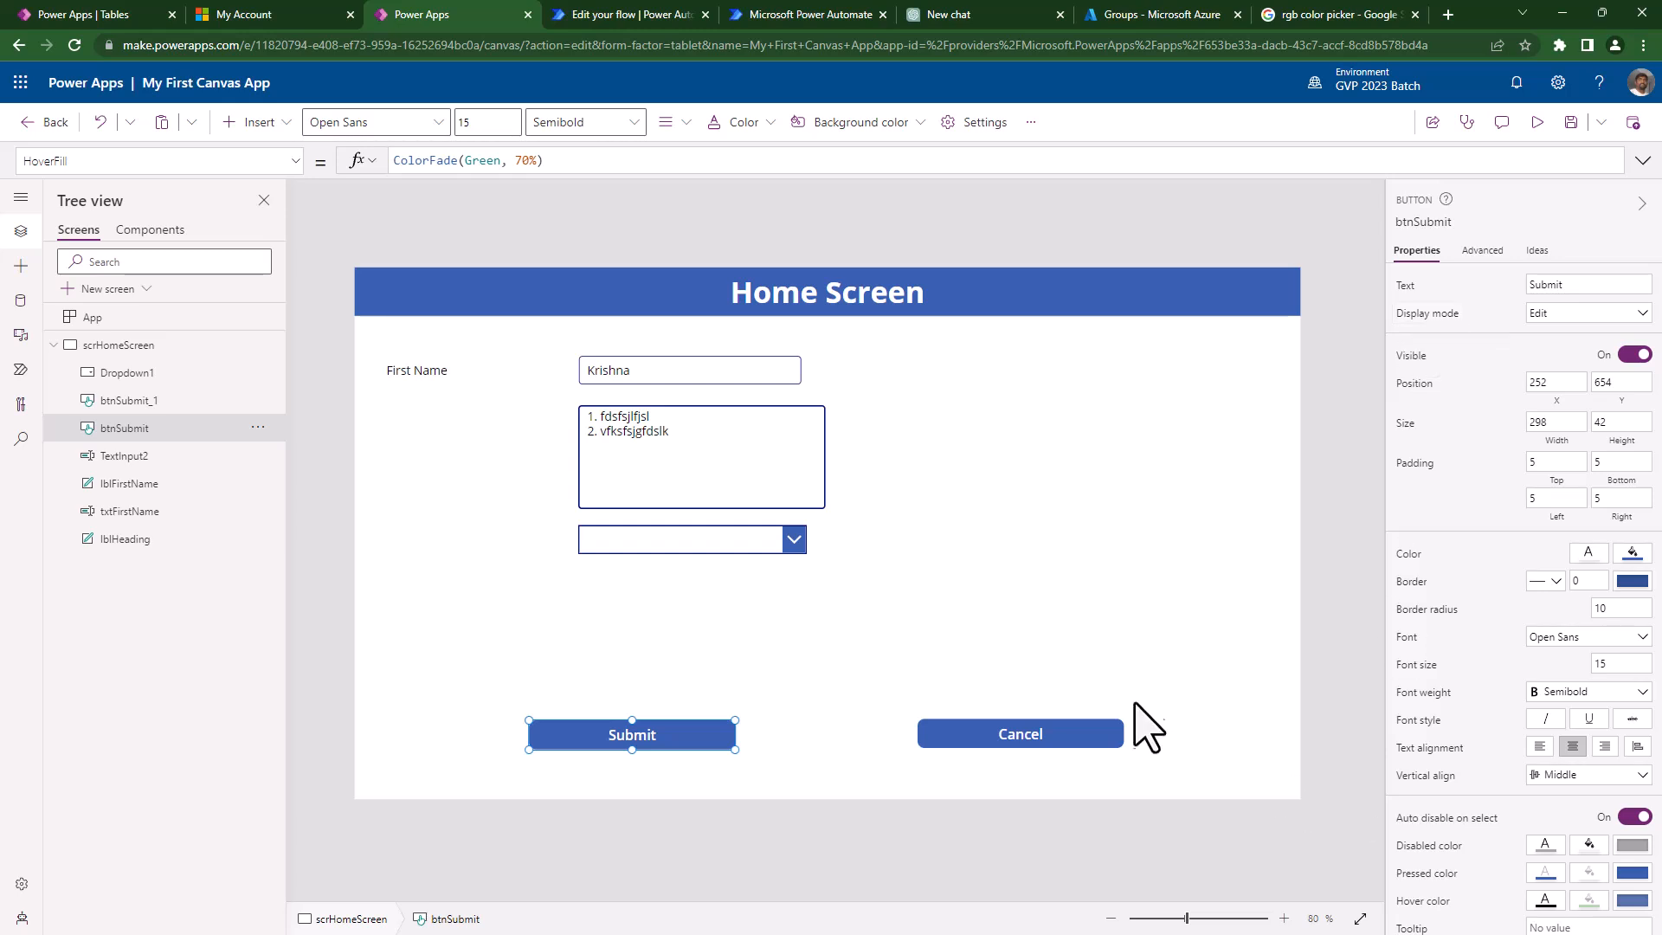
- Set the Submit button's DisplayMode formula to DisplayMode.View
{"action": "left_click", "coordinate": [1414, 317]}
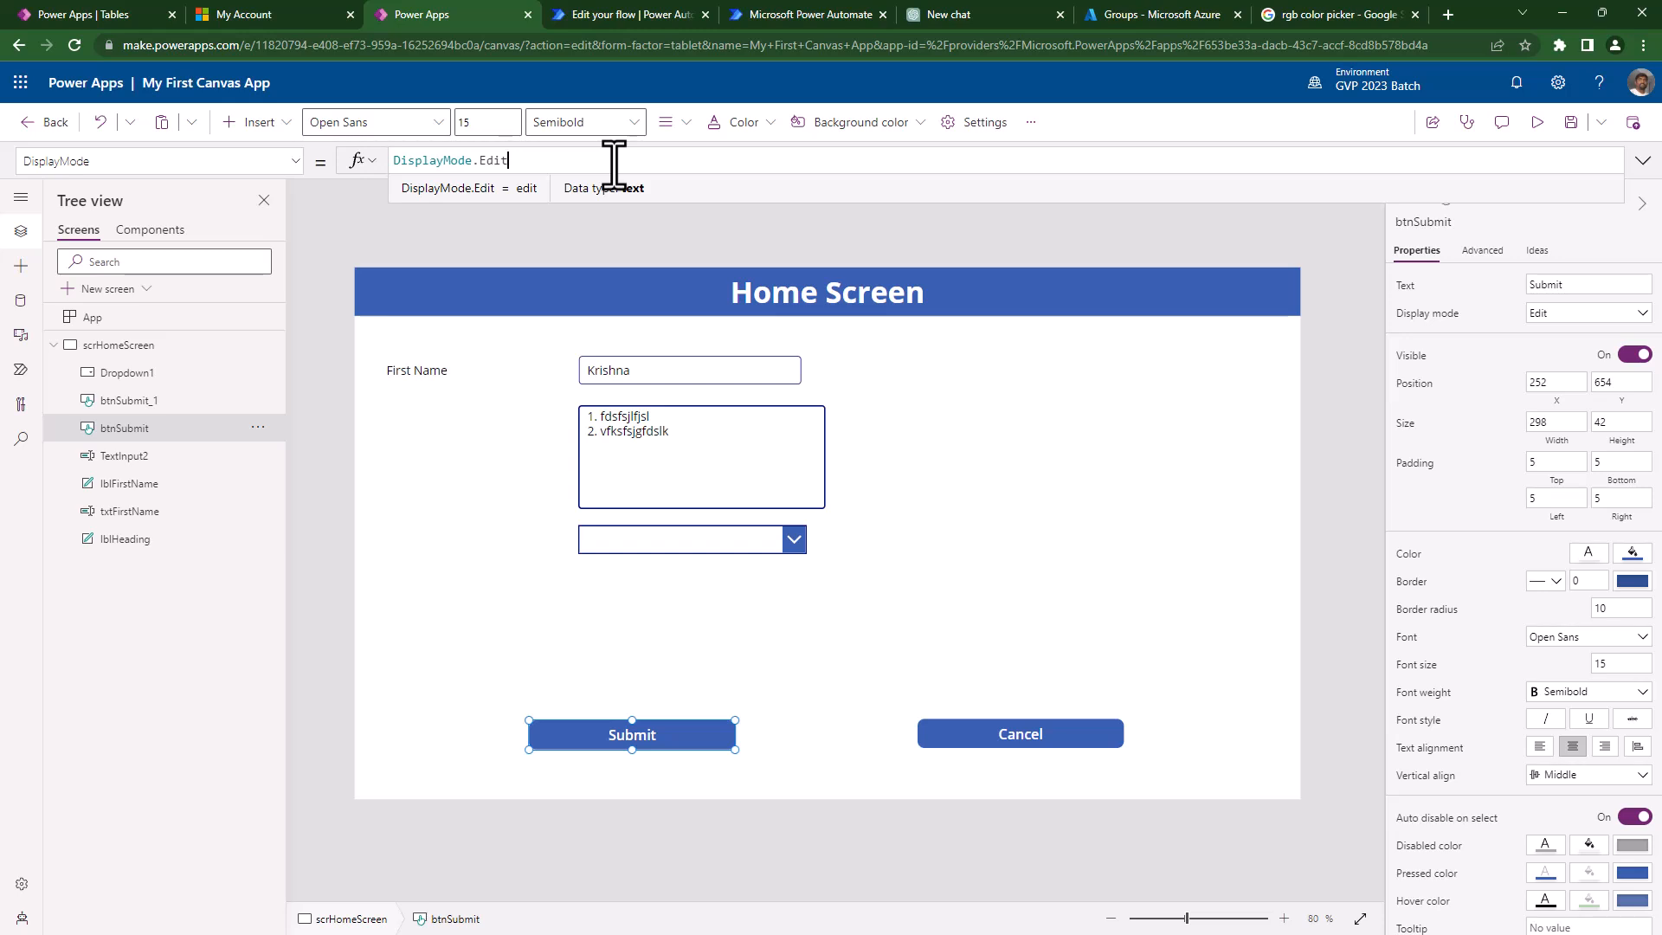
{"action": "left_click", "coordinate": [504, 162]}
{"action": "key", "text": "BackSpace"}
{"action": "key", "text": "BackSpace"}
{"action": "key", "text": "BackSpace"}
{"action": "key", "text": "BackSpace"}
{"action": "key", "text": "BackSpace"}
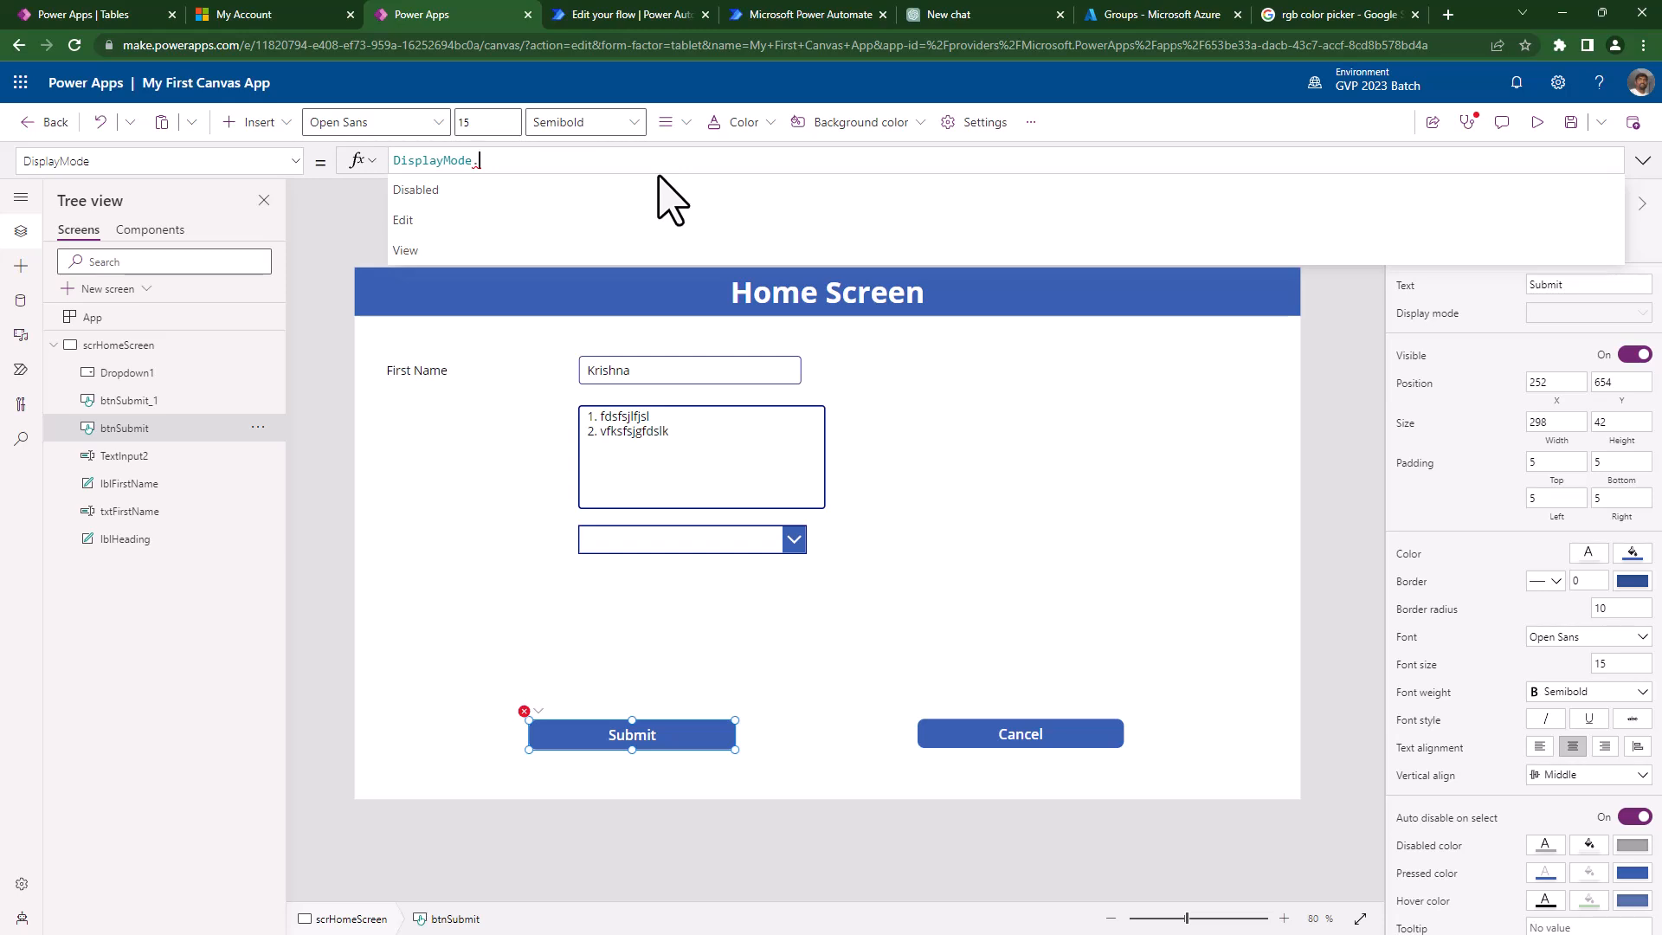
{"action": "left_click", "coordinate": [456, 258]}
{"action": "left_click", "coordinate": [455, 261]}
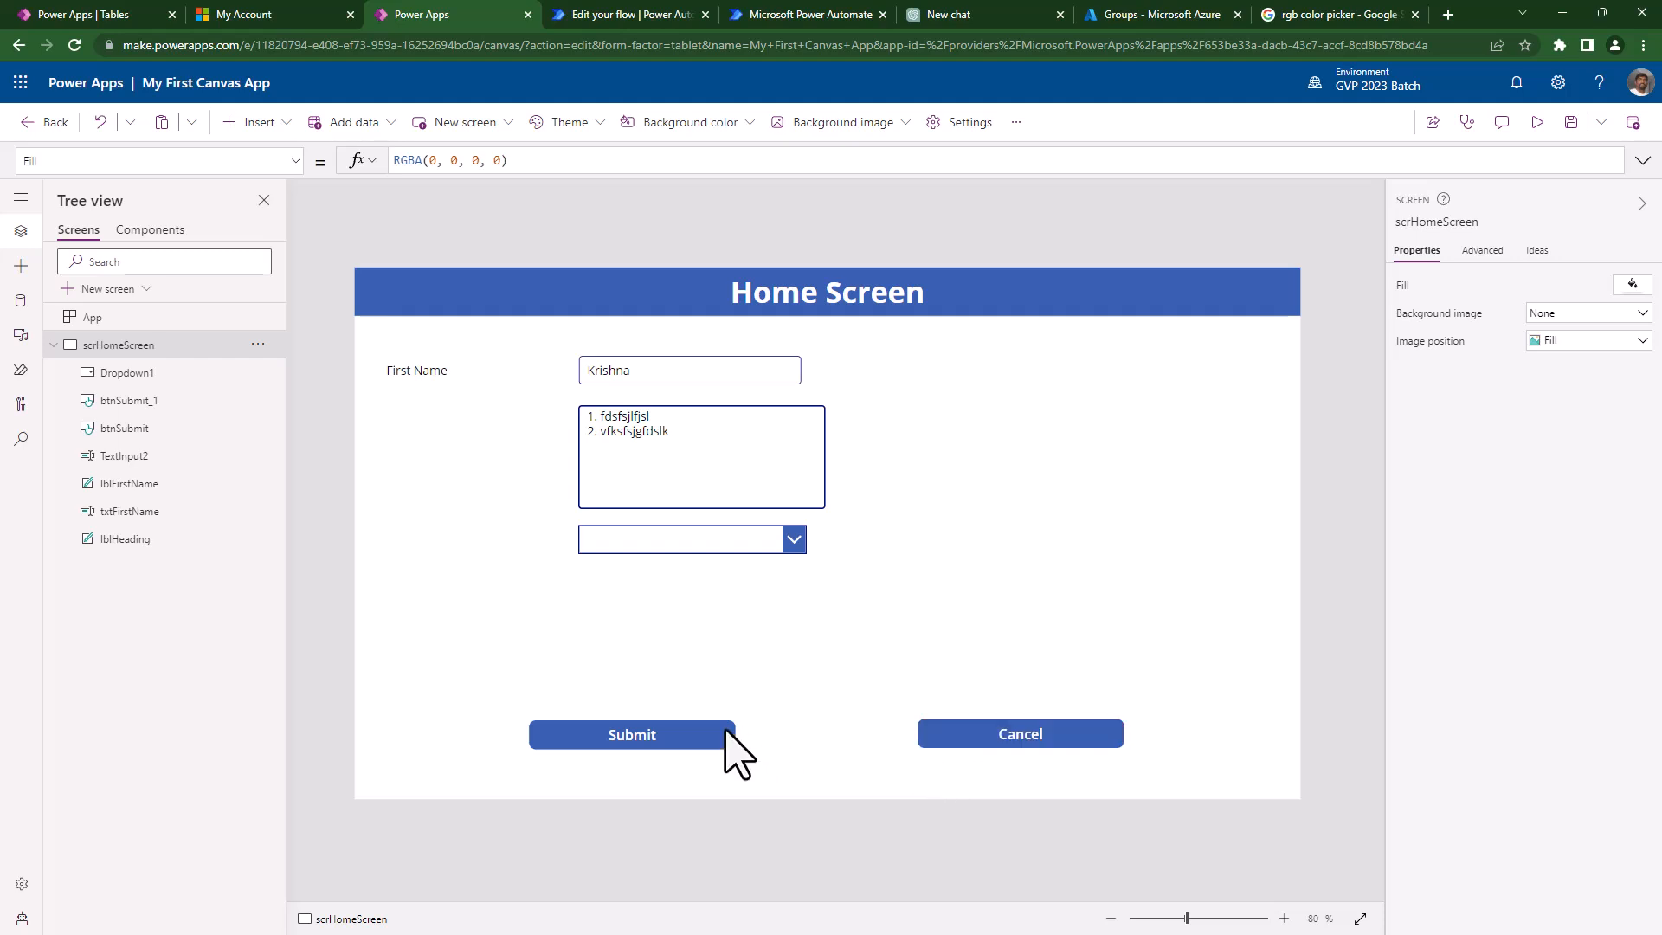
{"action": "left_click", "coordinate": [676, 727]}
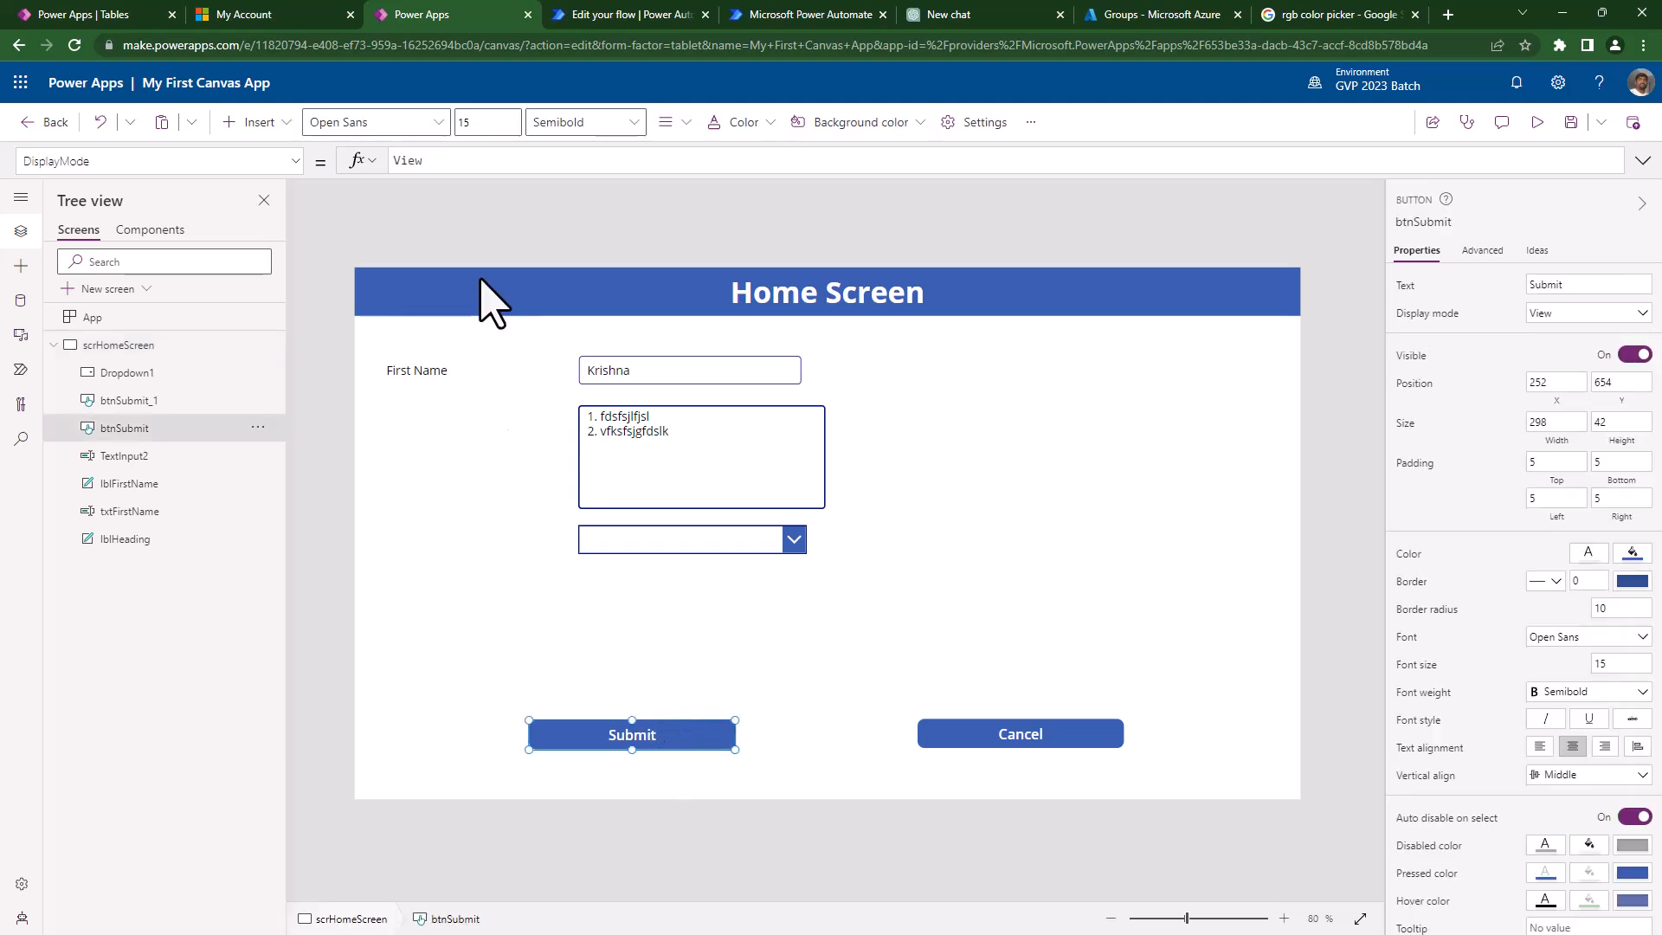
{"action": "left_click", "coordinate": [516, 173]}
{"action": "double_click", "coordinate": [494, 161]}
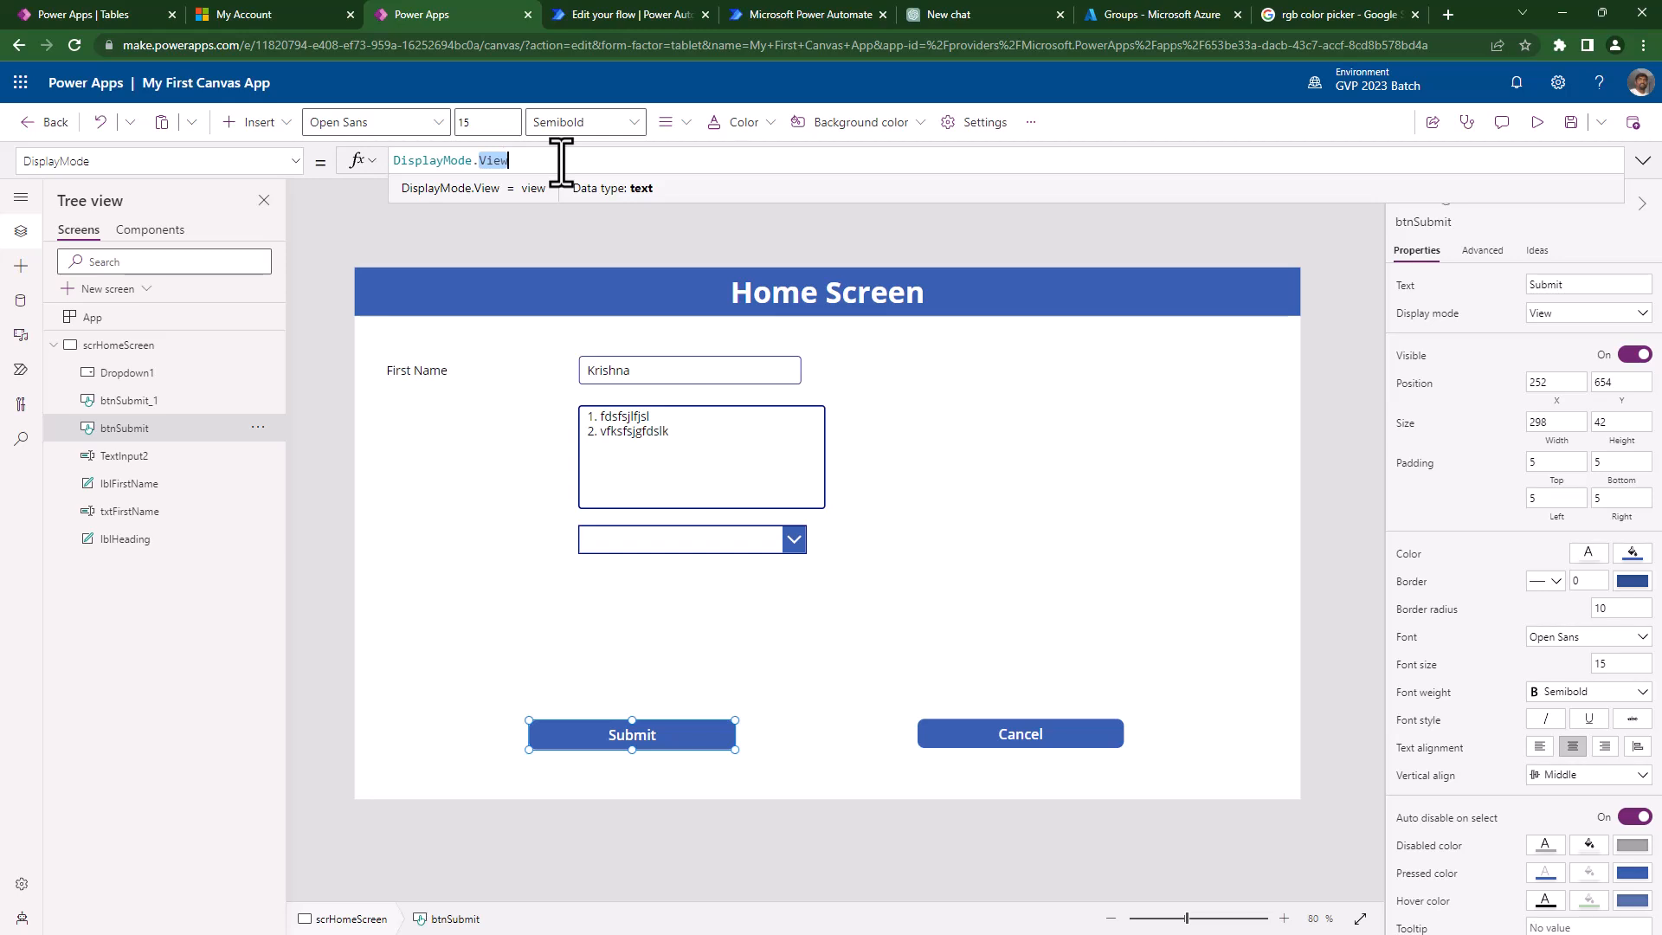
- Change the Submit button's DisplayMode to DisplayMode.Disabled and confirm it appears greyed out
{"action": "key", "text": "BackSpace"}
{"action": "key", "text": "BackSpace"}
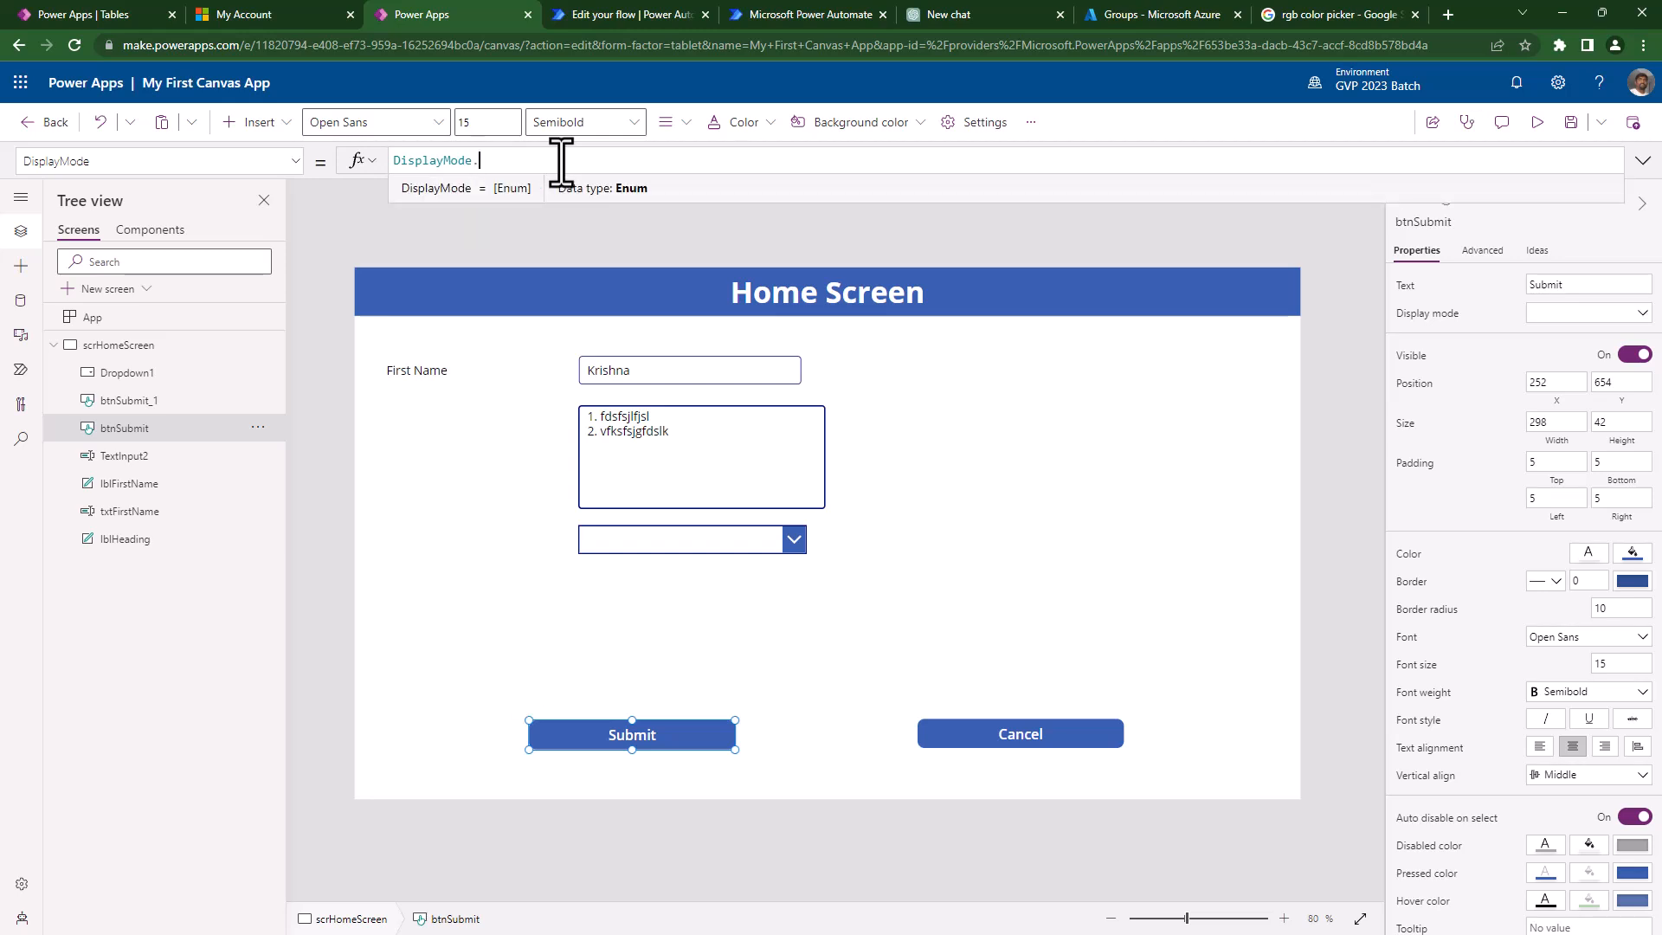
{"action": "type", "text": ".d"}
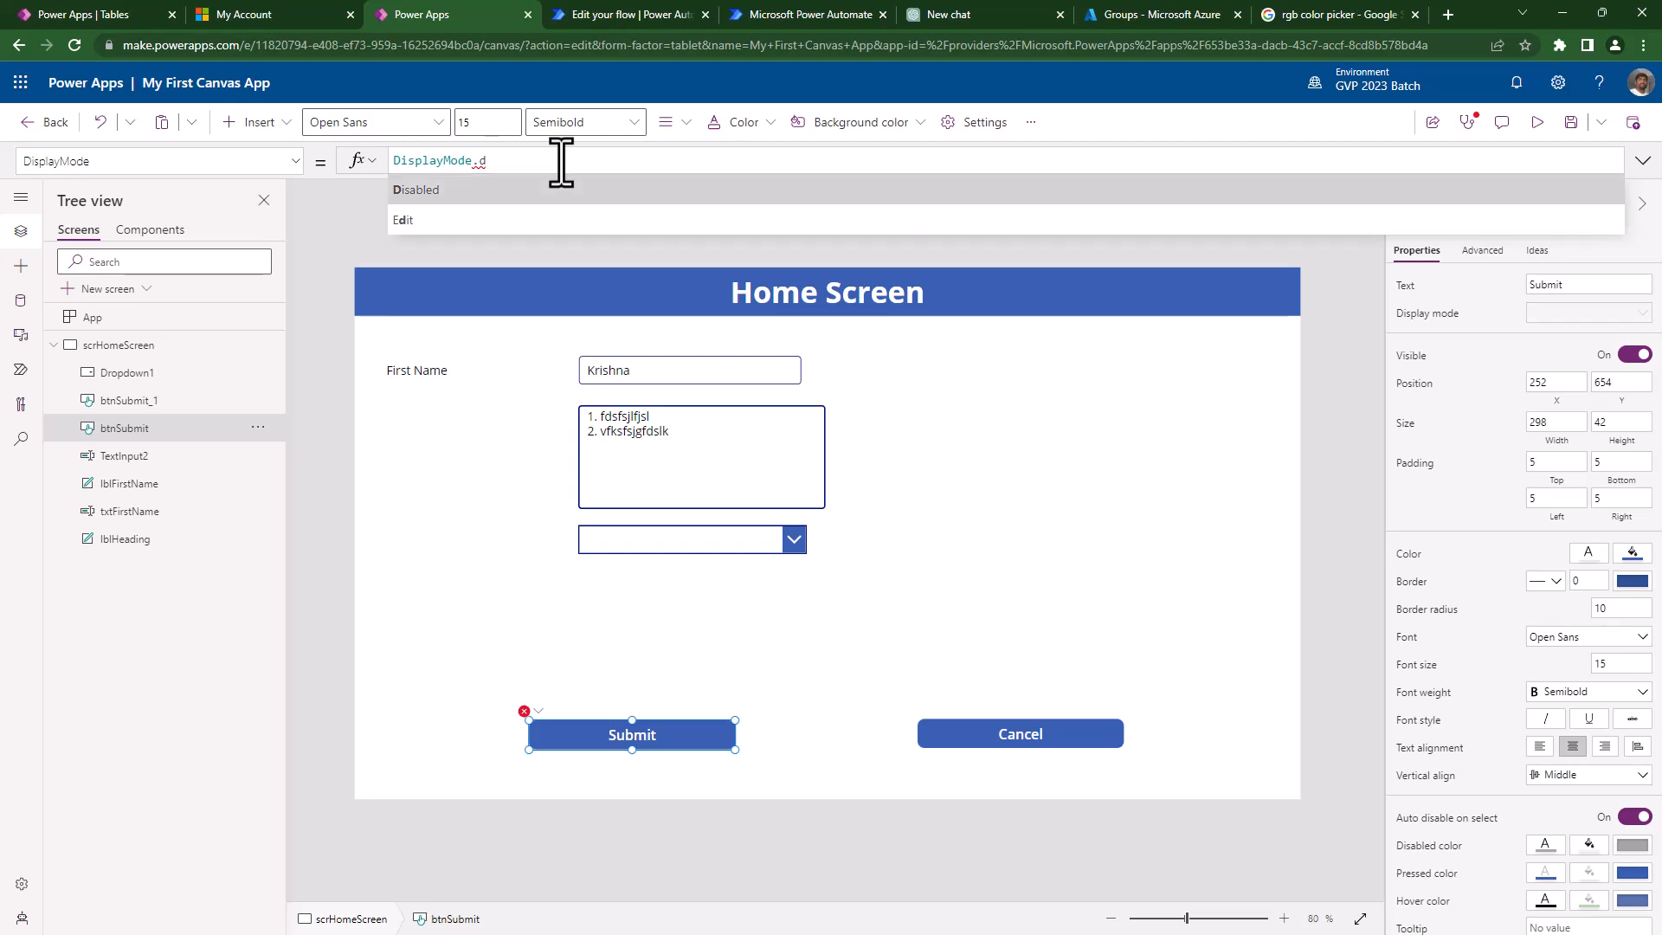
{"action": "key", "text": "Tab"}
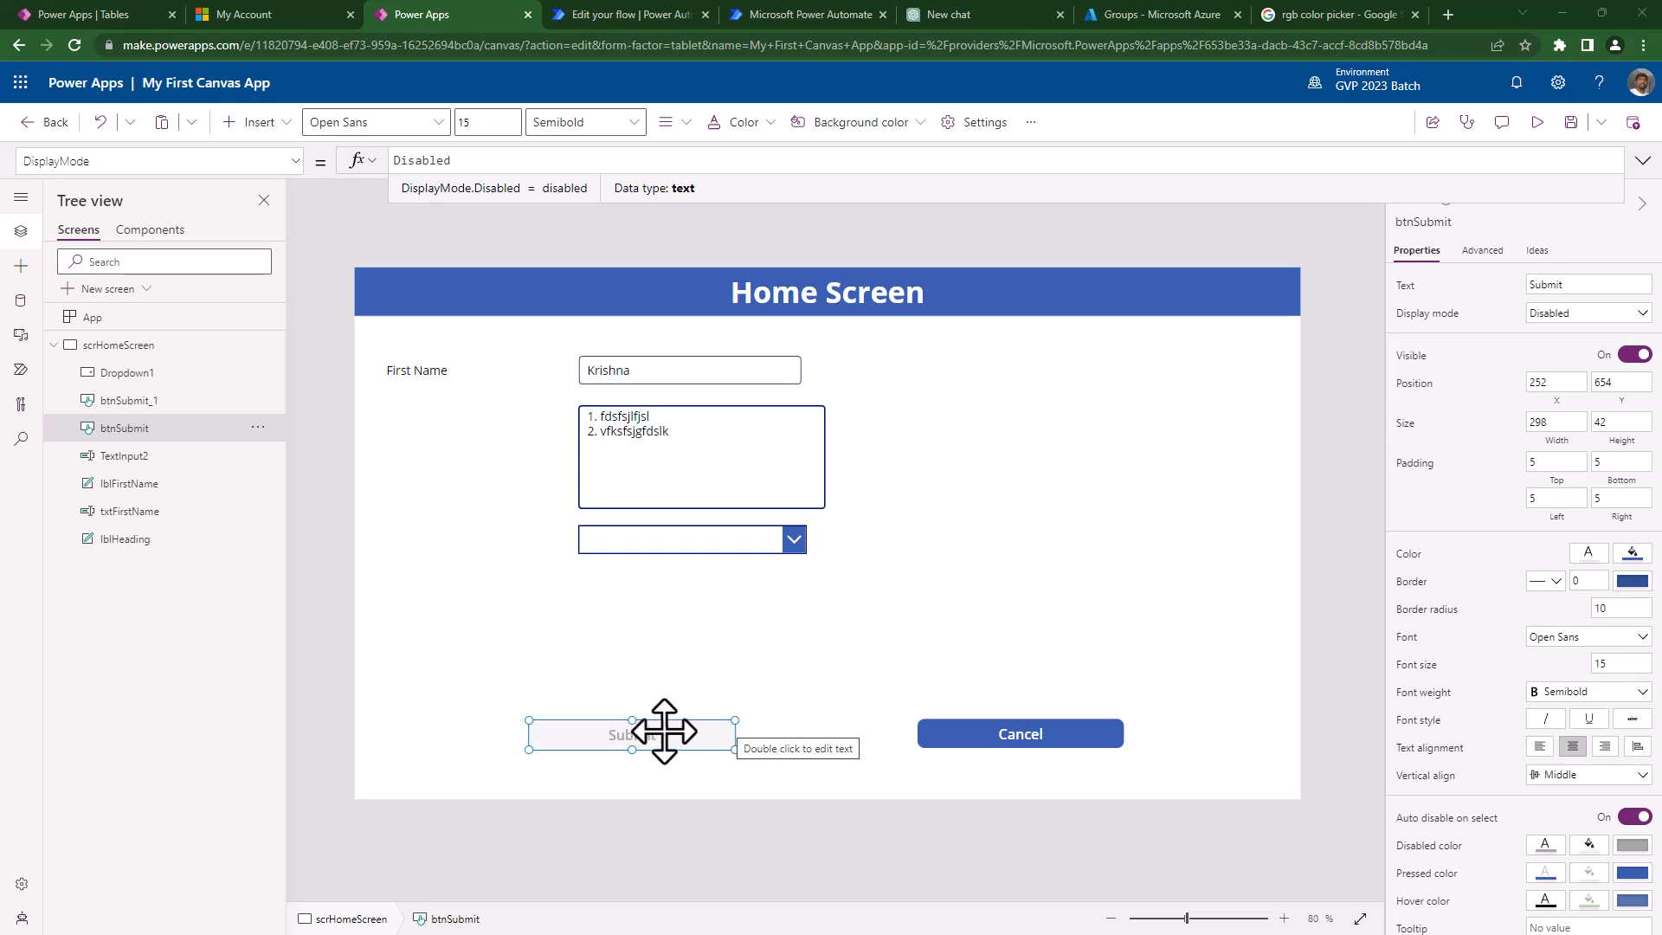
{"action": "left_click", "coordinate": [674, 777]}
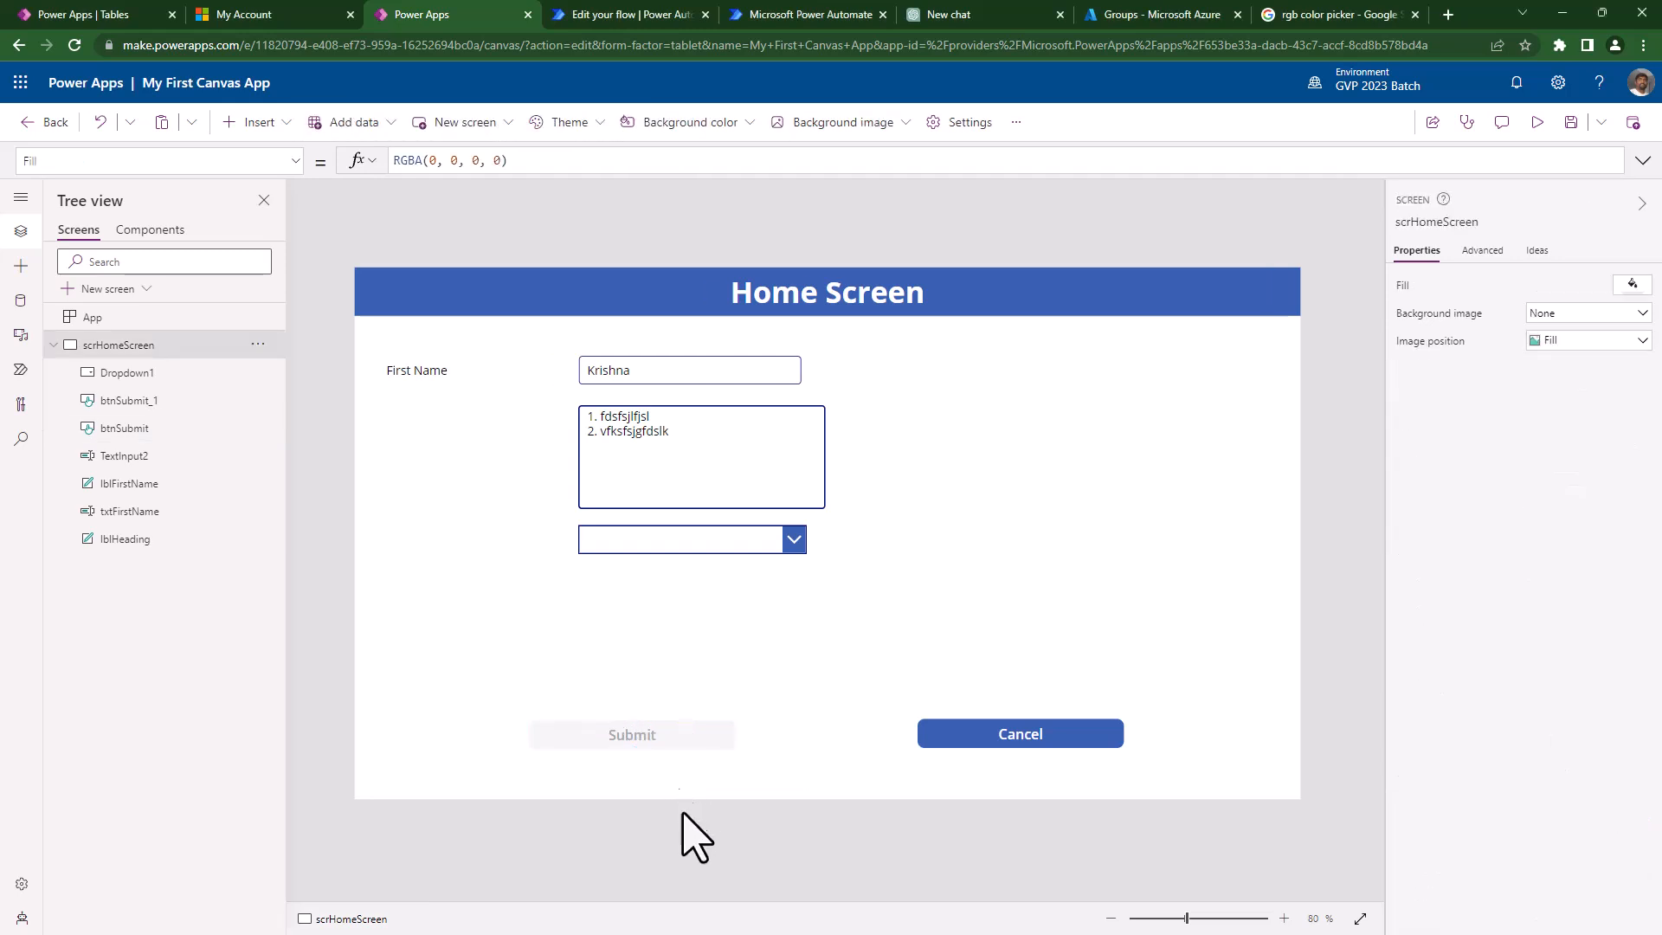
{"action": "left_click", "coordinate": [627, 735]}
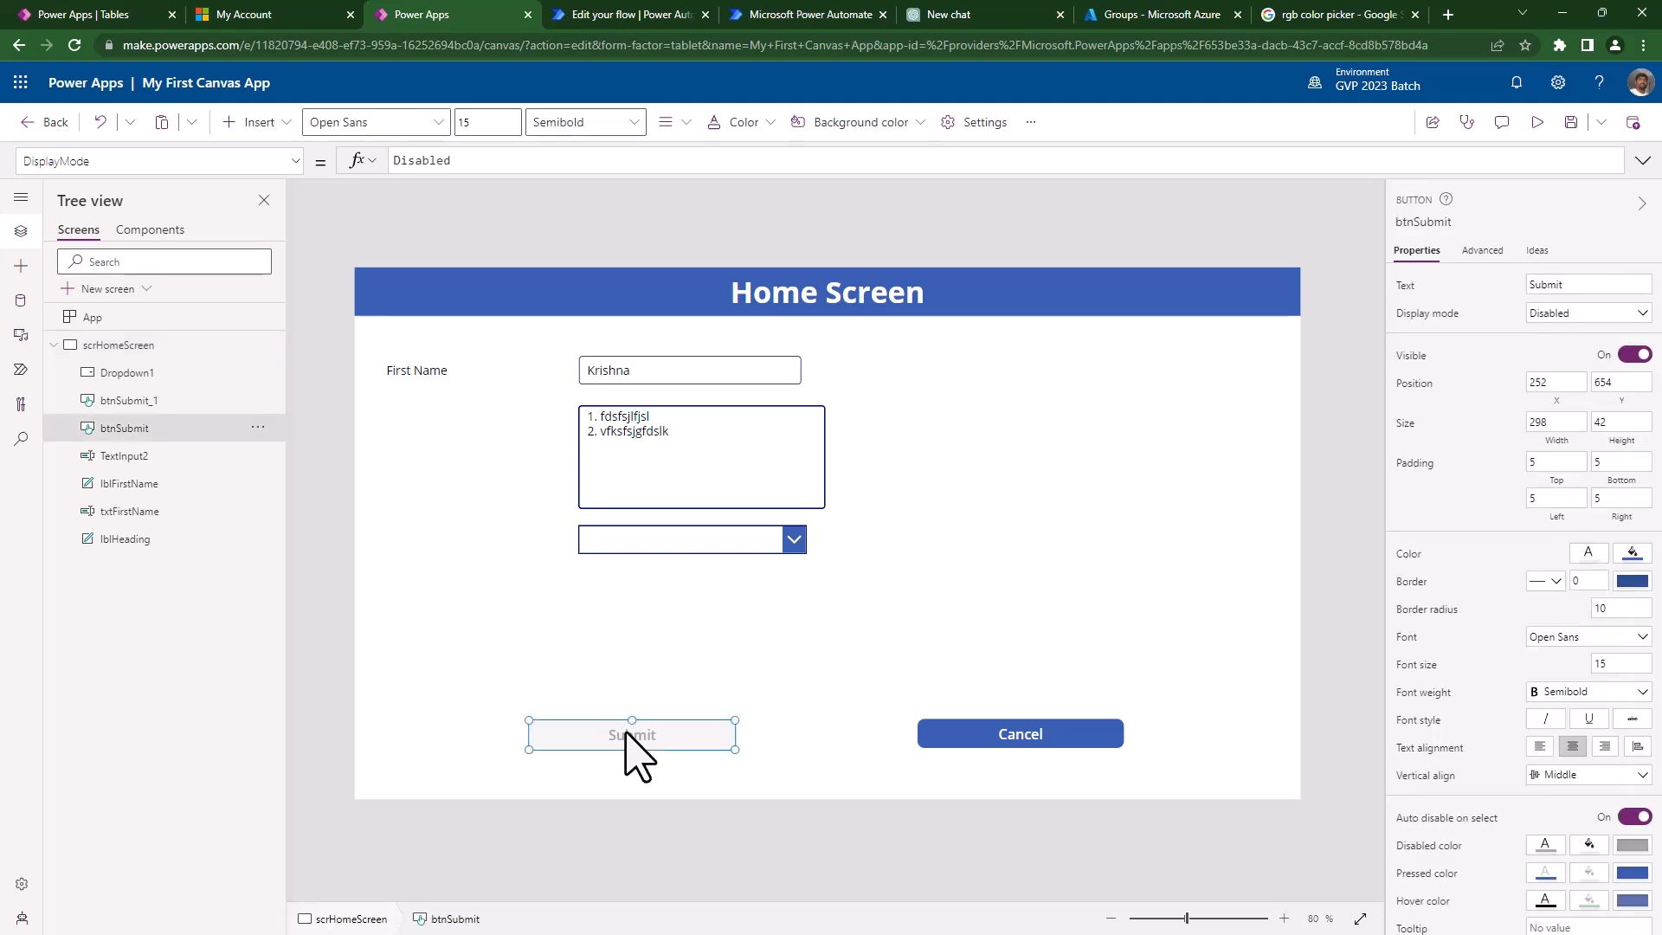
- Switch to the Submit button's OnSelect property and set its Display mode back to Edit
{"action": "left_click", "coordinate": [164, 161]}
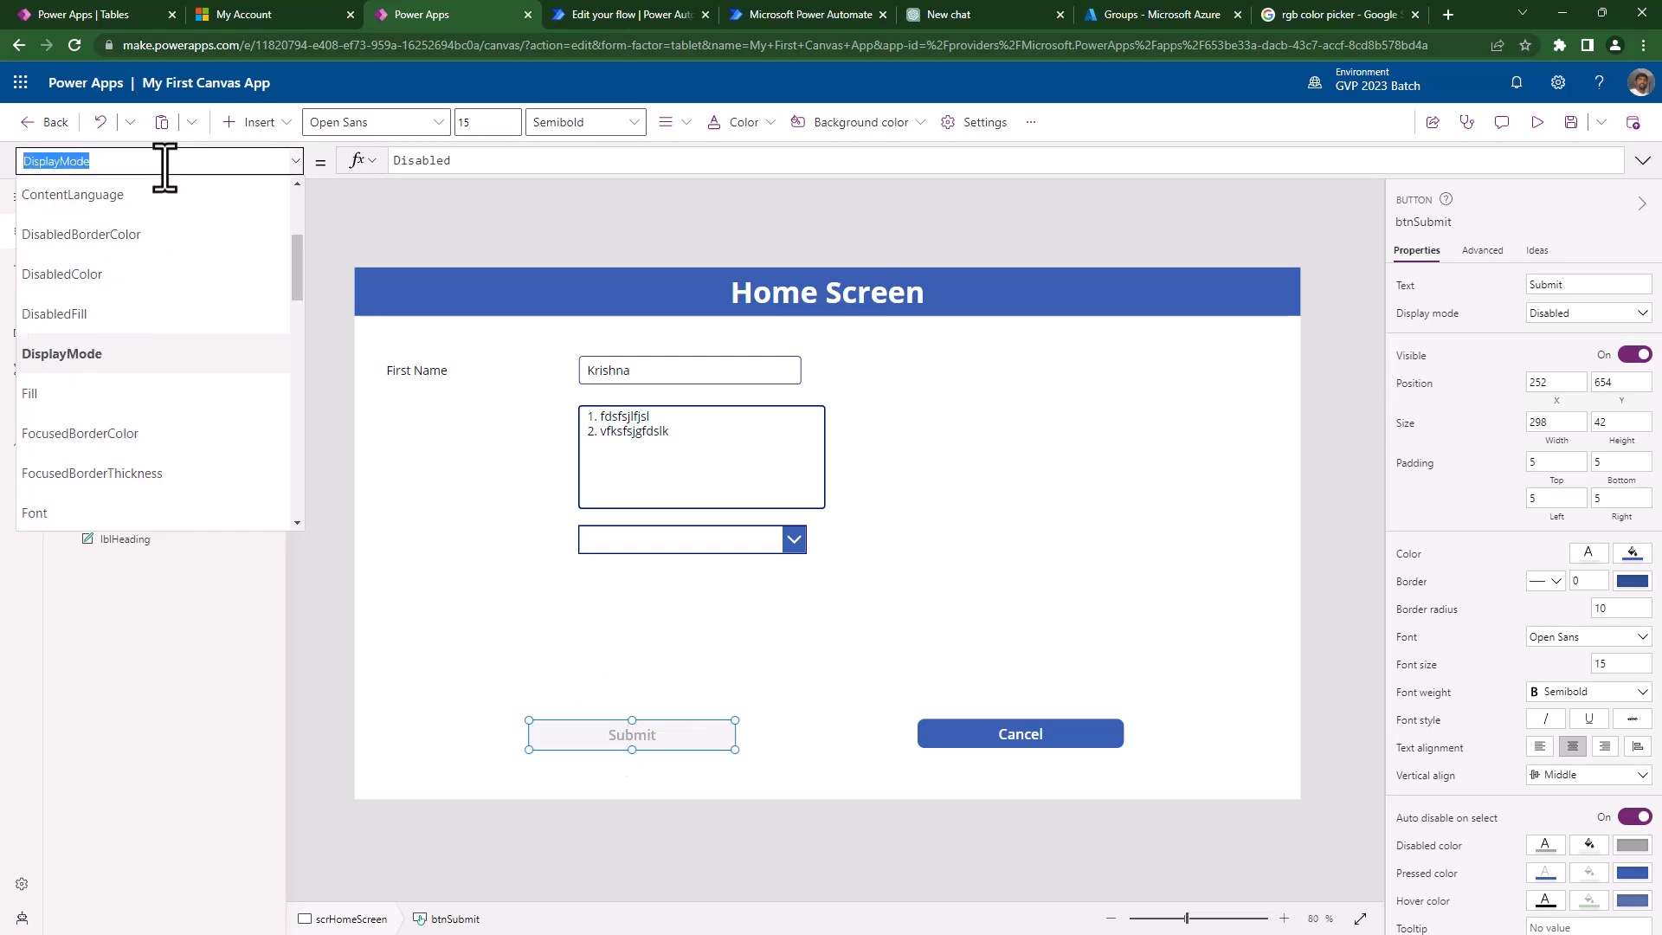
{"action": "type", "text": "OnSelect"}
{"action": "key", "text": "Tab"}
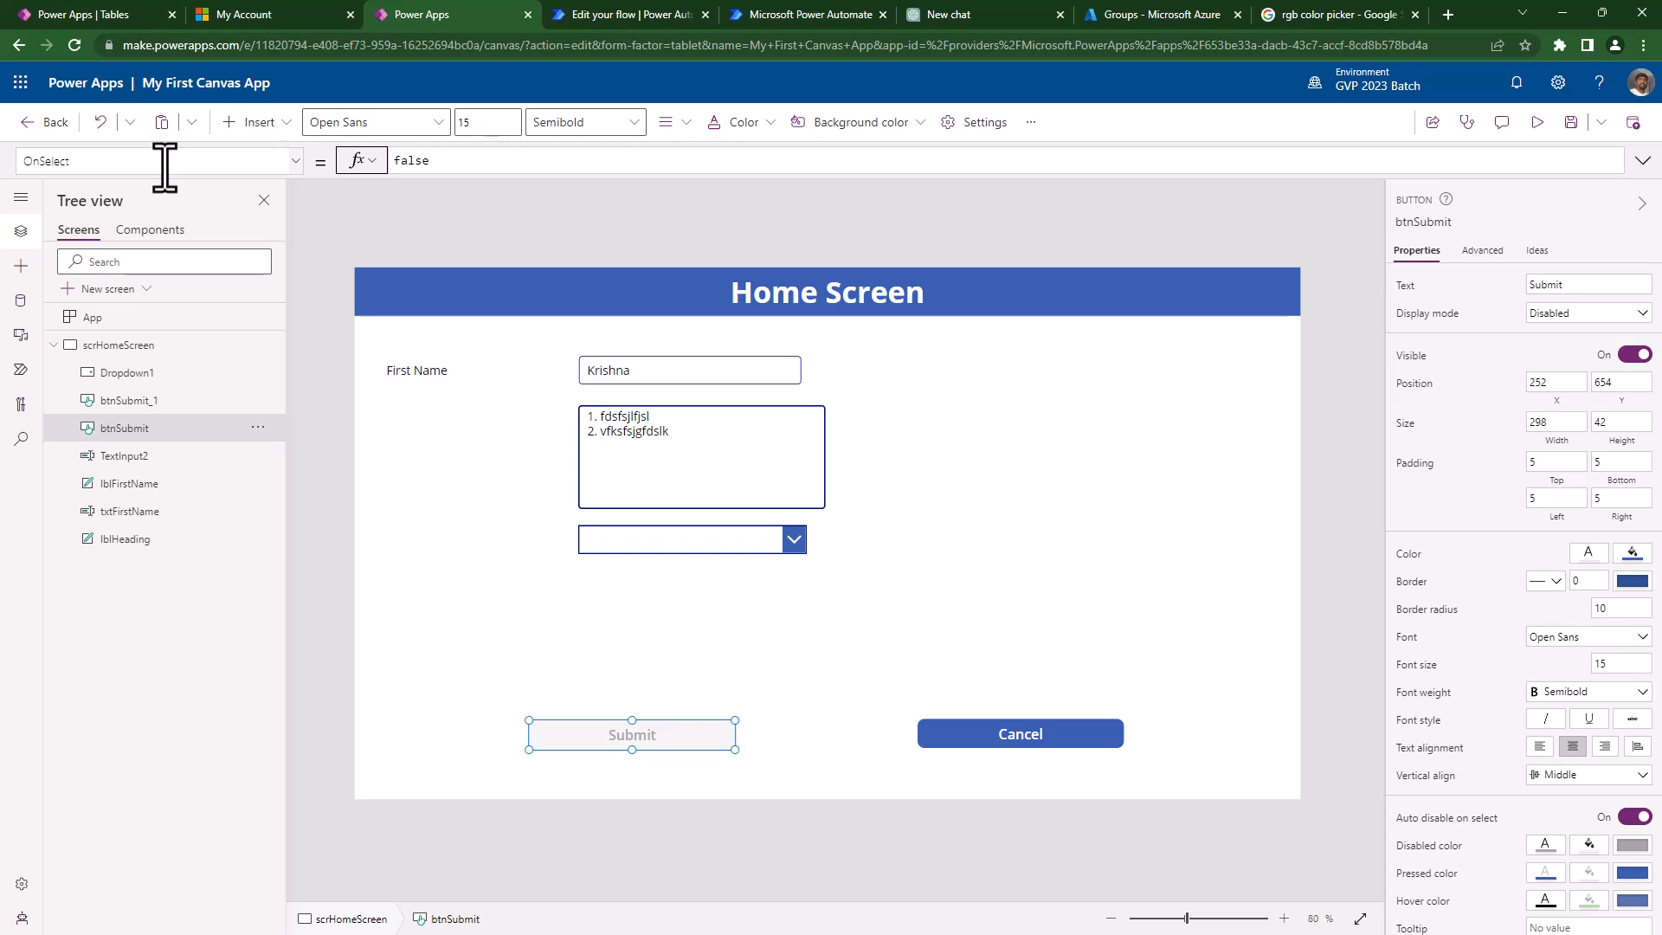
{"action": "double_click", "coordinate": [411, 160]}
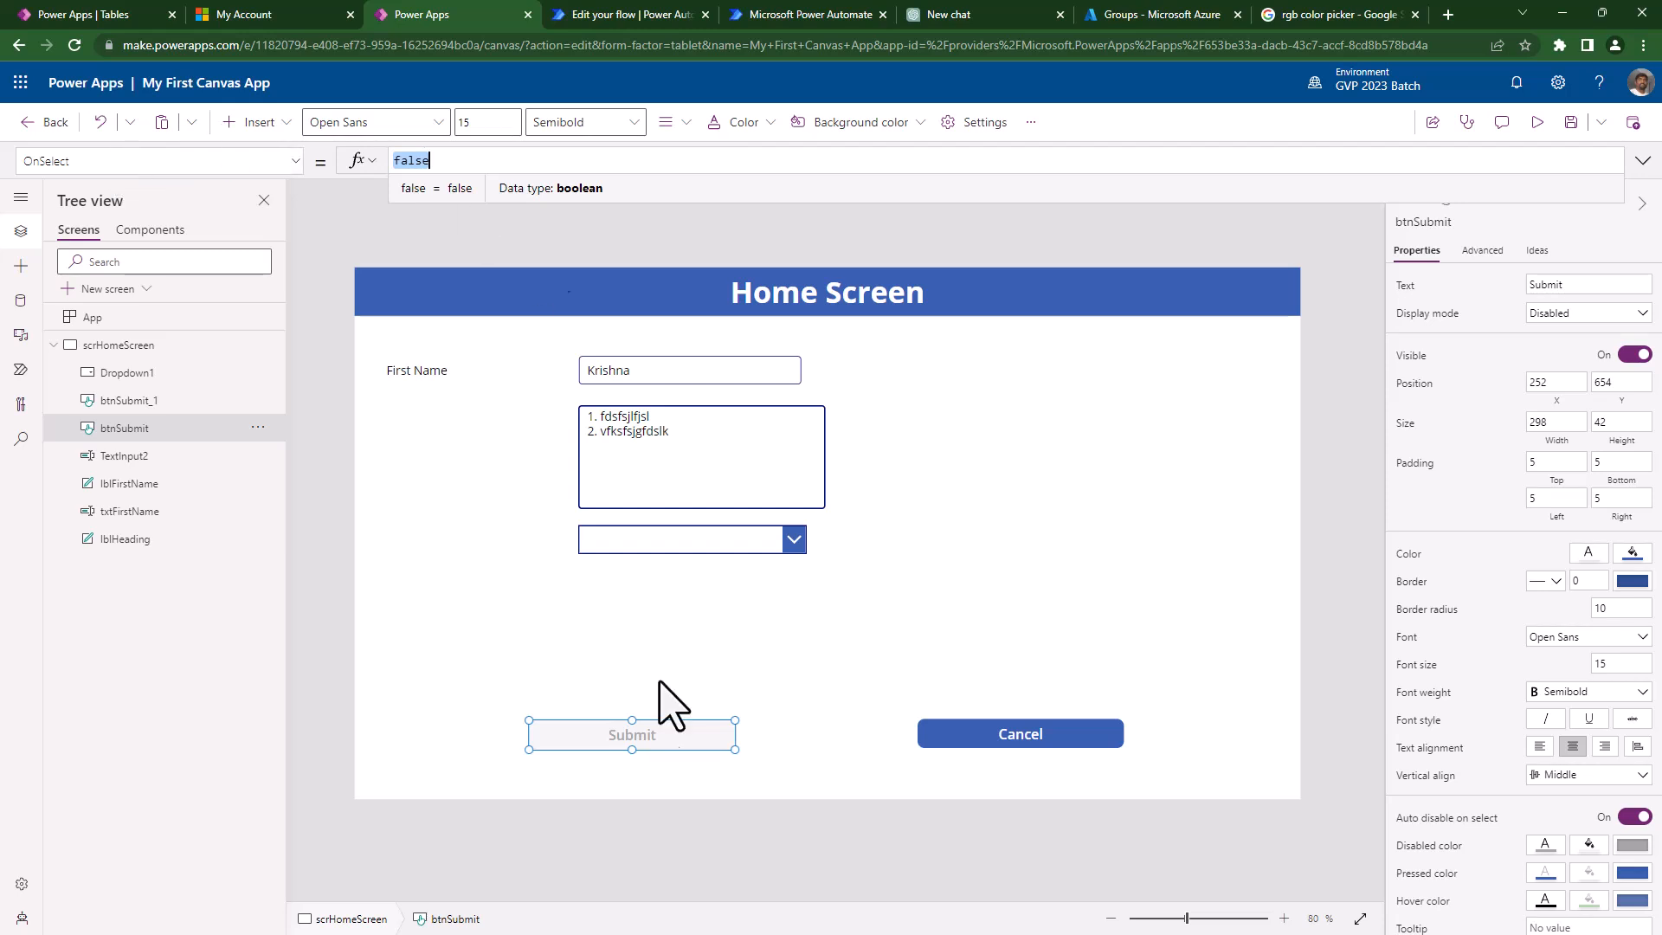
{"action": "left_click", "coordinate": [1553, 315]}
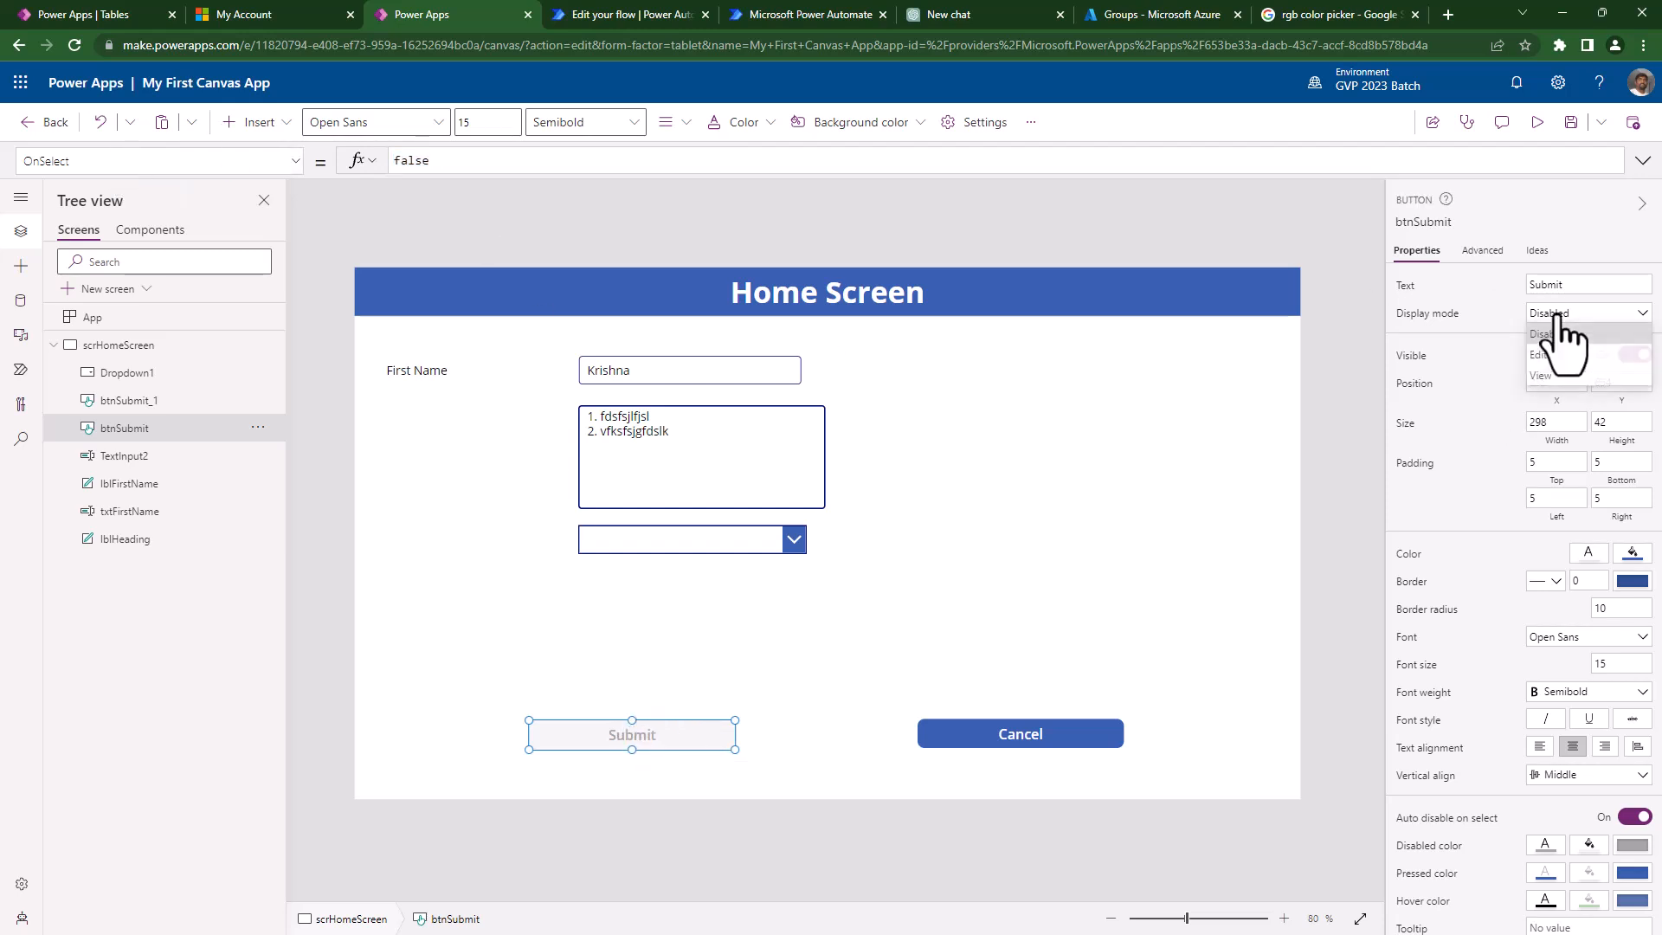
{"action": "left_click", "coordinate": [1556, 340]}
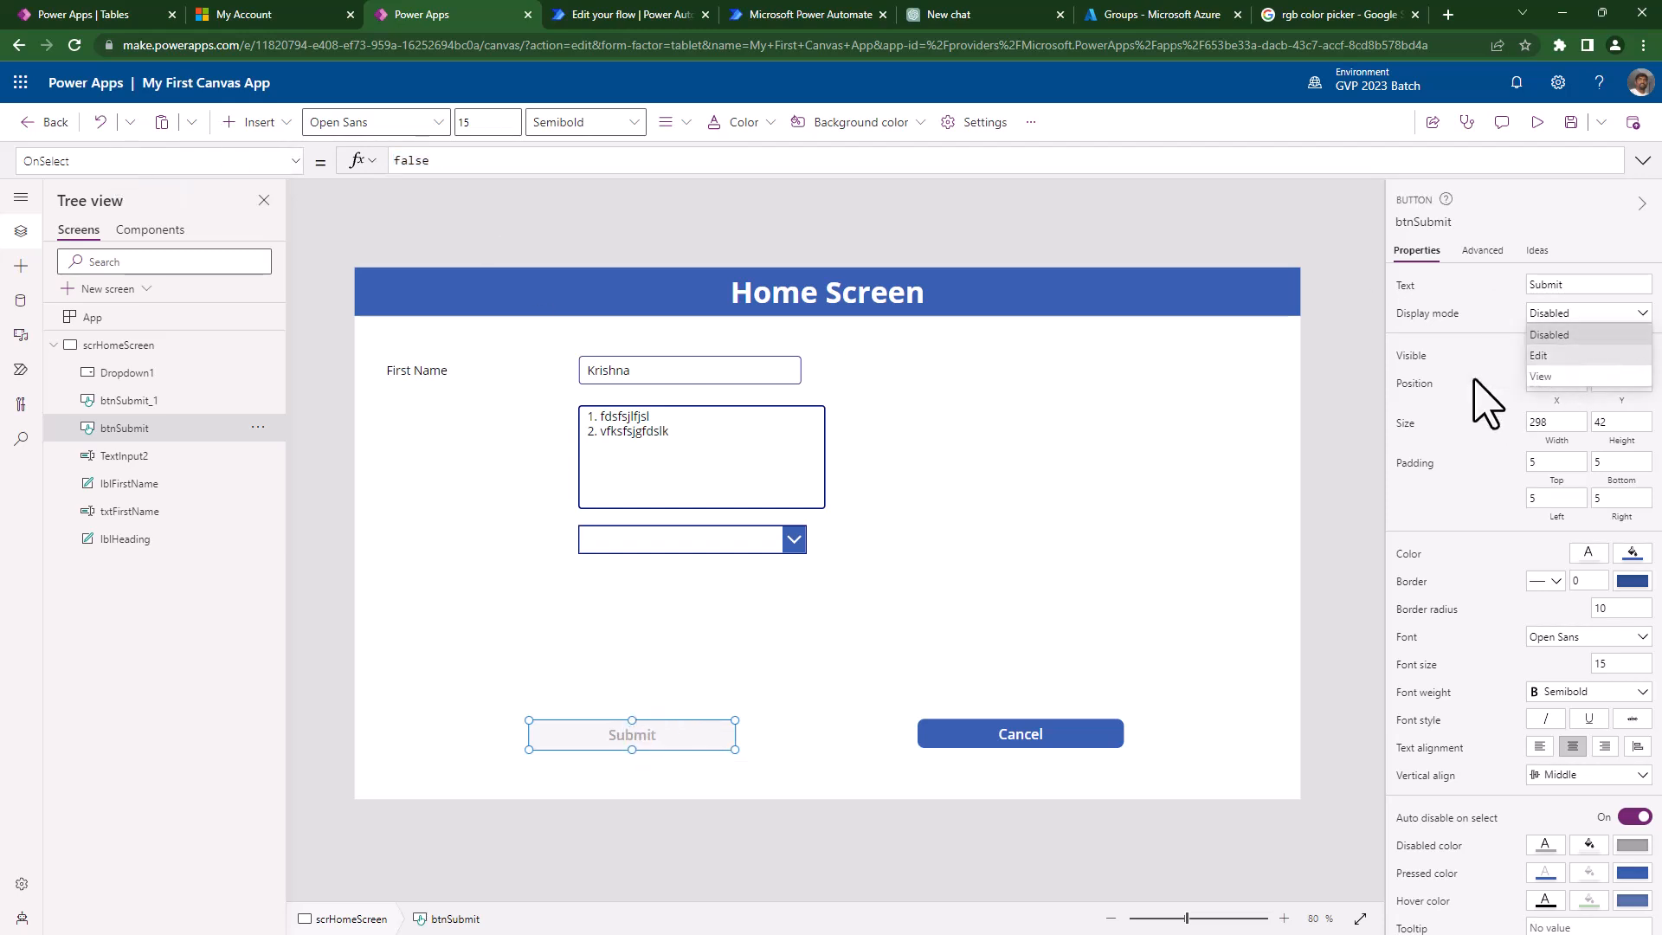
{"action": "double_click", "coordinate": [427, 161]}
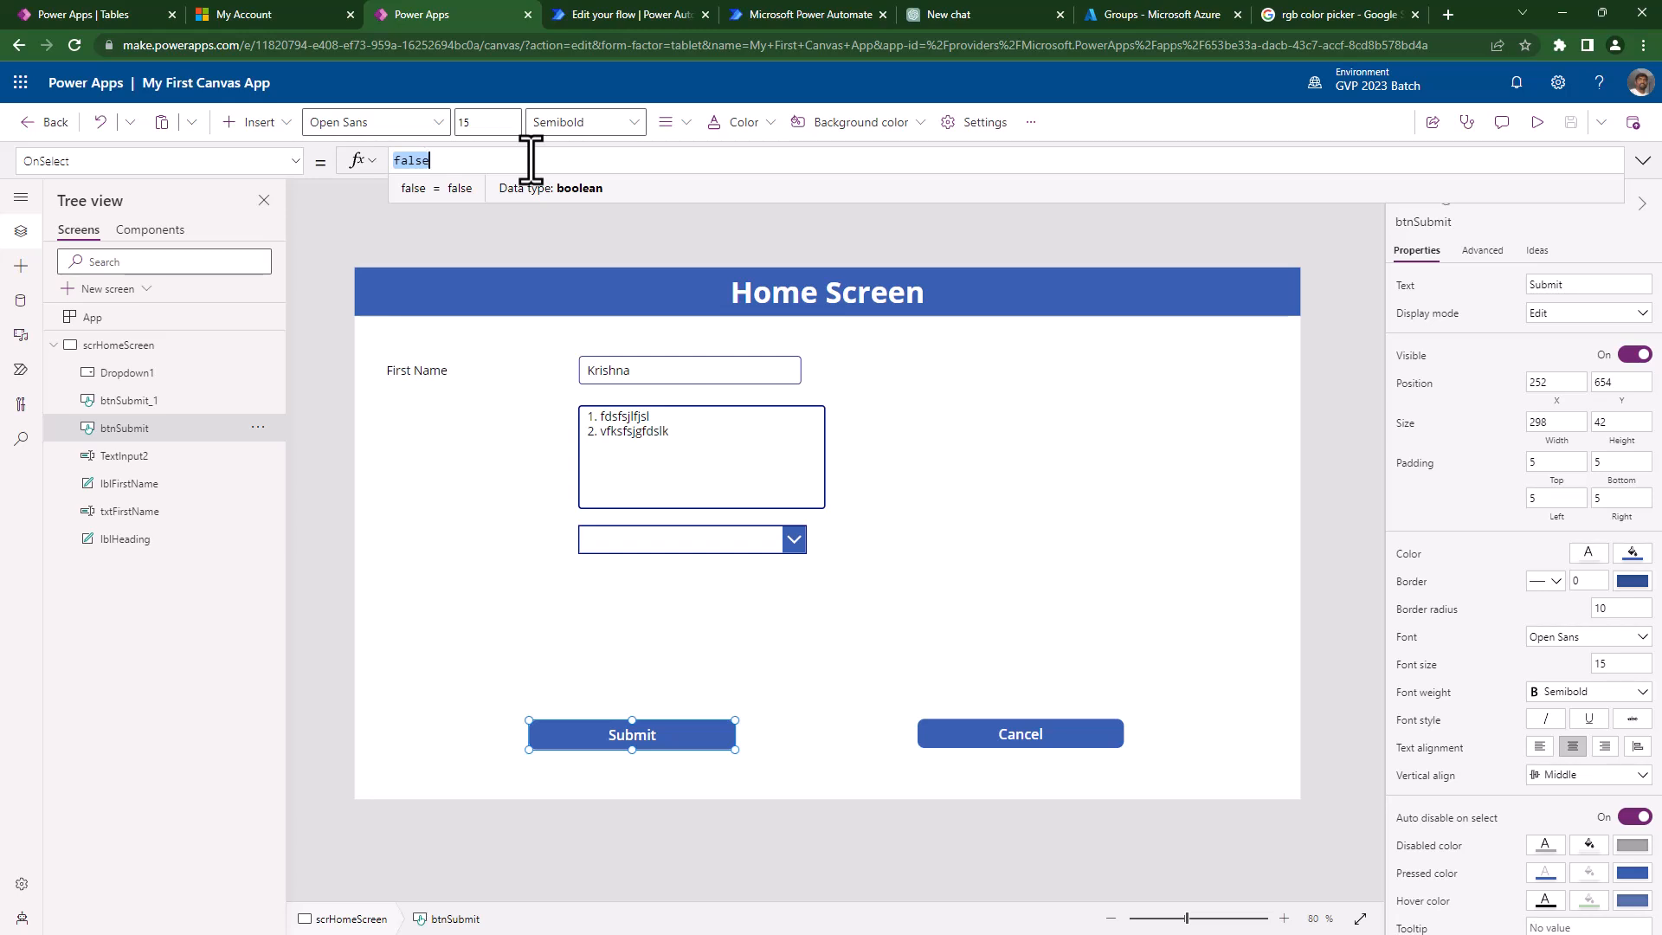
- Replace false with Notify("Hi you selected submit button", and browse the NotificationType suggestions
{"action": "type", "text": "Notif"}
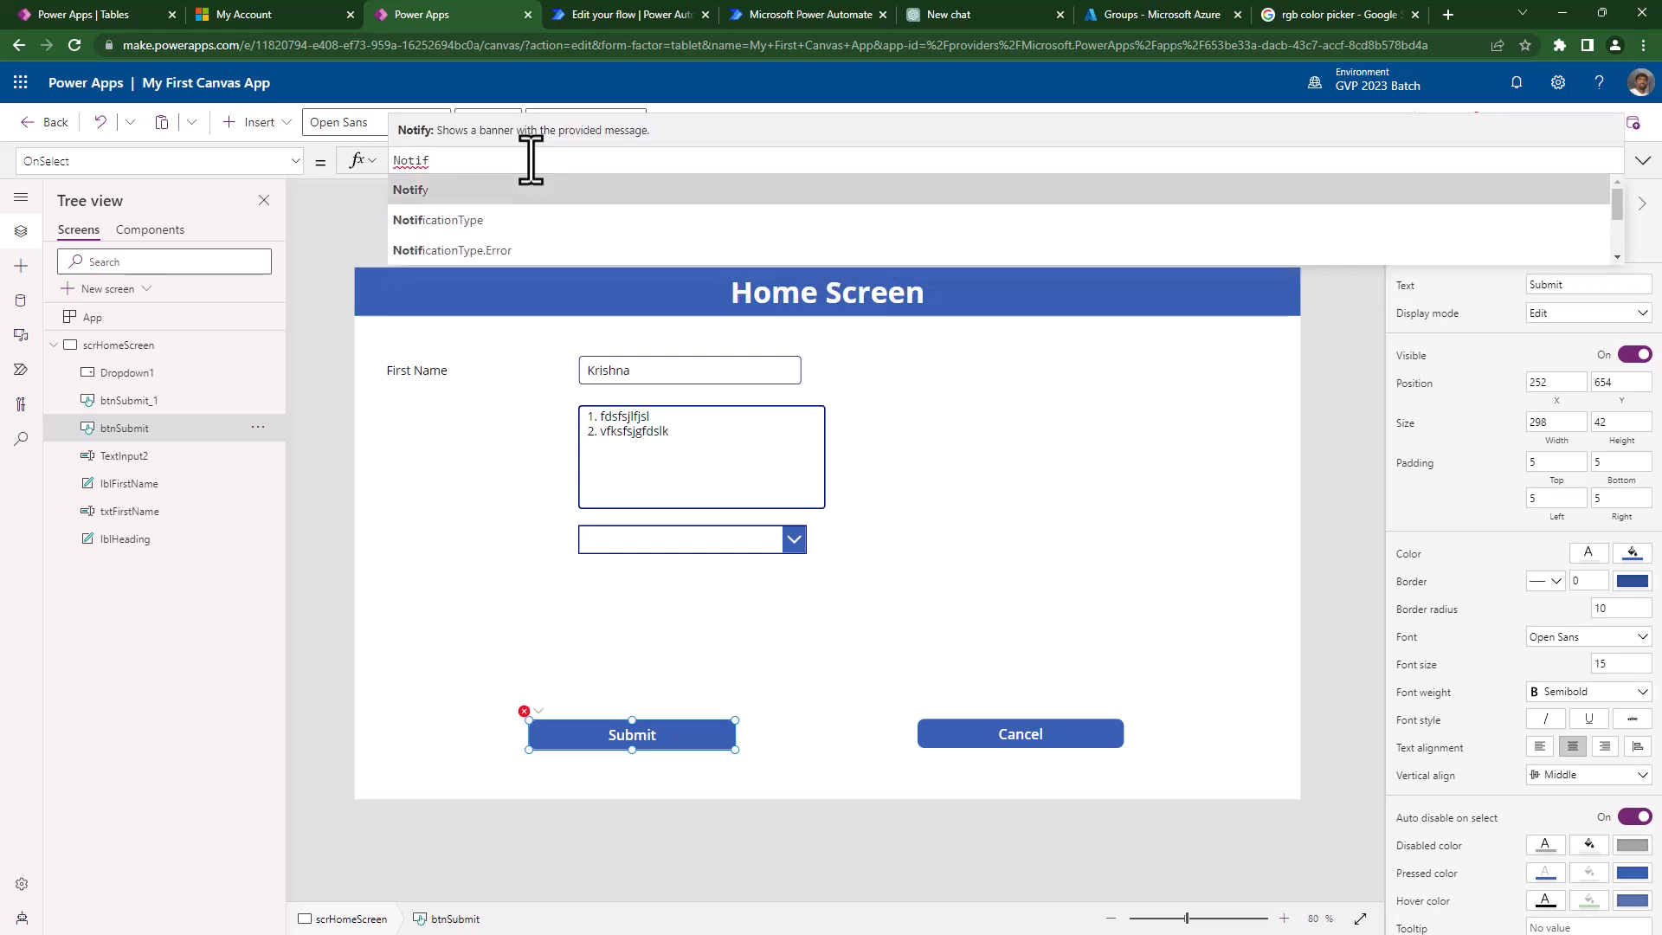
{"action": "key", "text": "Tab"}
{"action": "type", "text": "("}
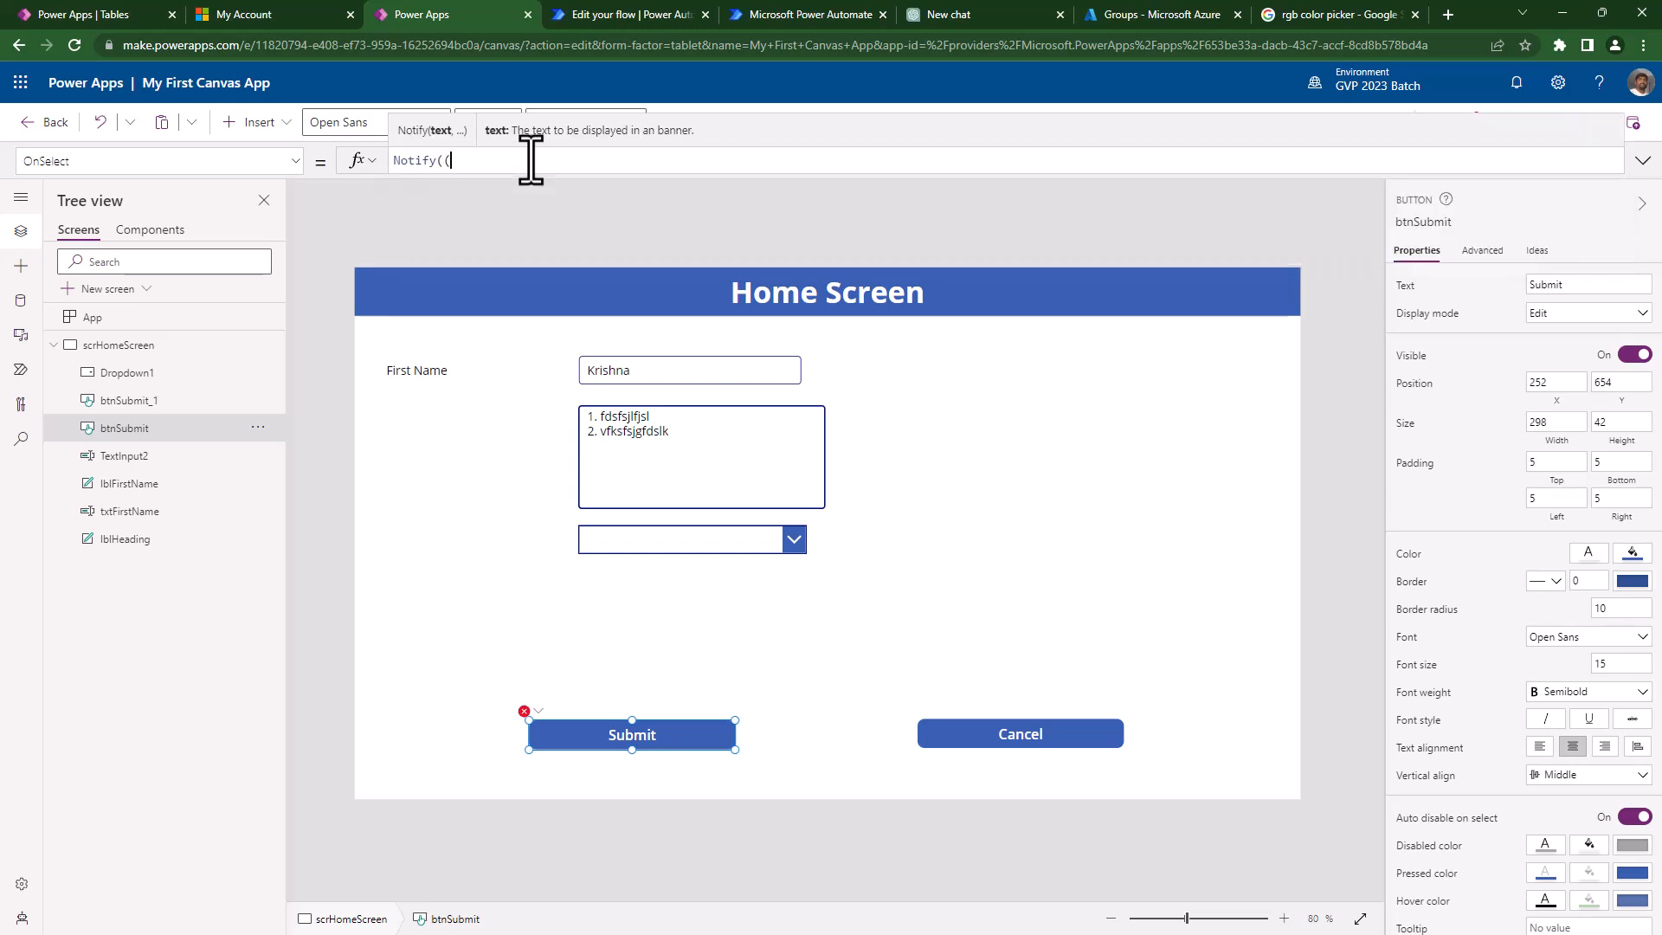
{"action": "key", "text": "BackSpace"}
{"action": "type", "text": "\"Hi you selected submit b"}
{"action": "type", "text": "tton"}
{"action": "key", "text": "Left"}
{"action": "key", "text": "Left"}
{"action": "key", "text": "Left"}
{"action": "key", "text": "Left"}
{"action": "type", "text": "utton"}
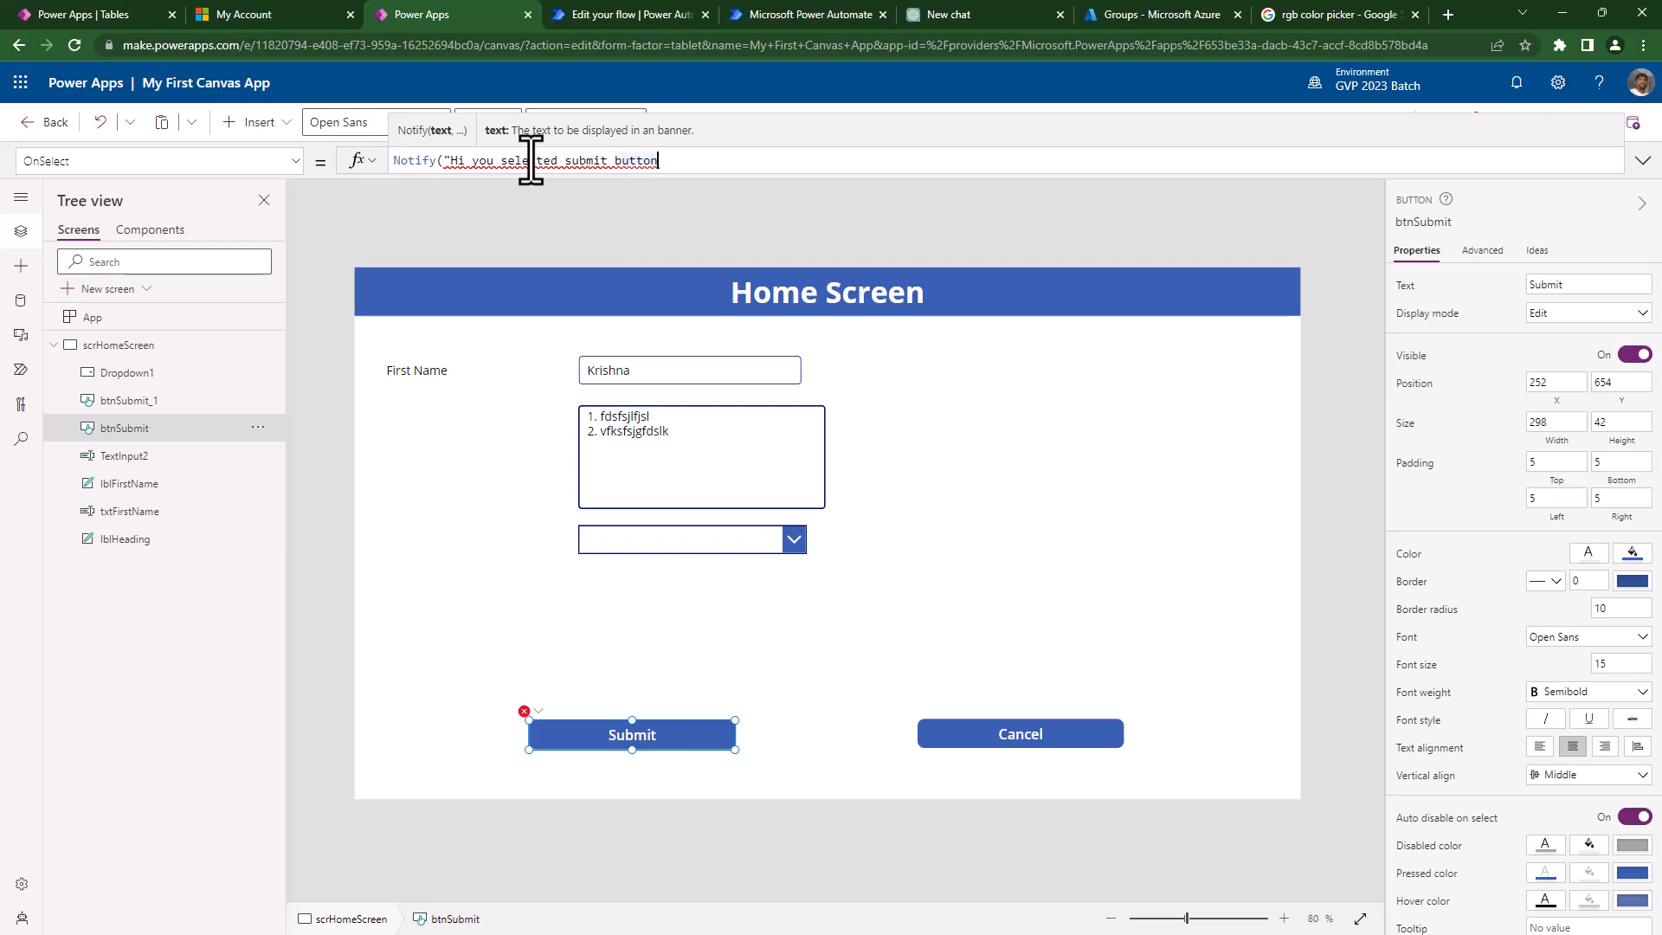
{"action": "type", "text": "\","}
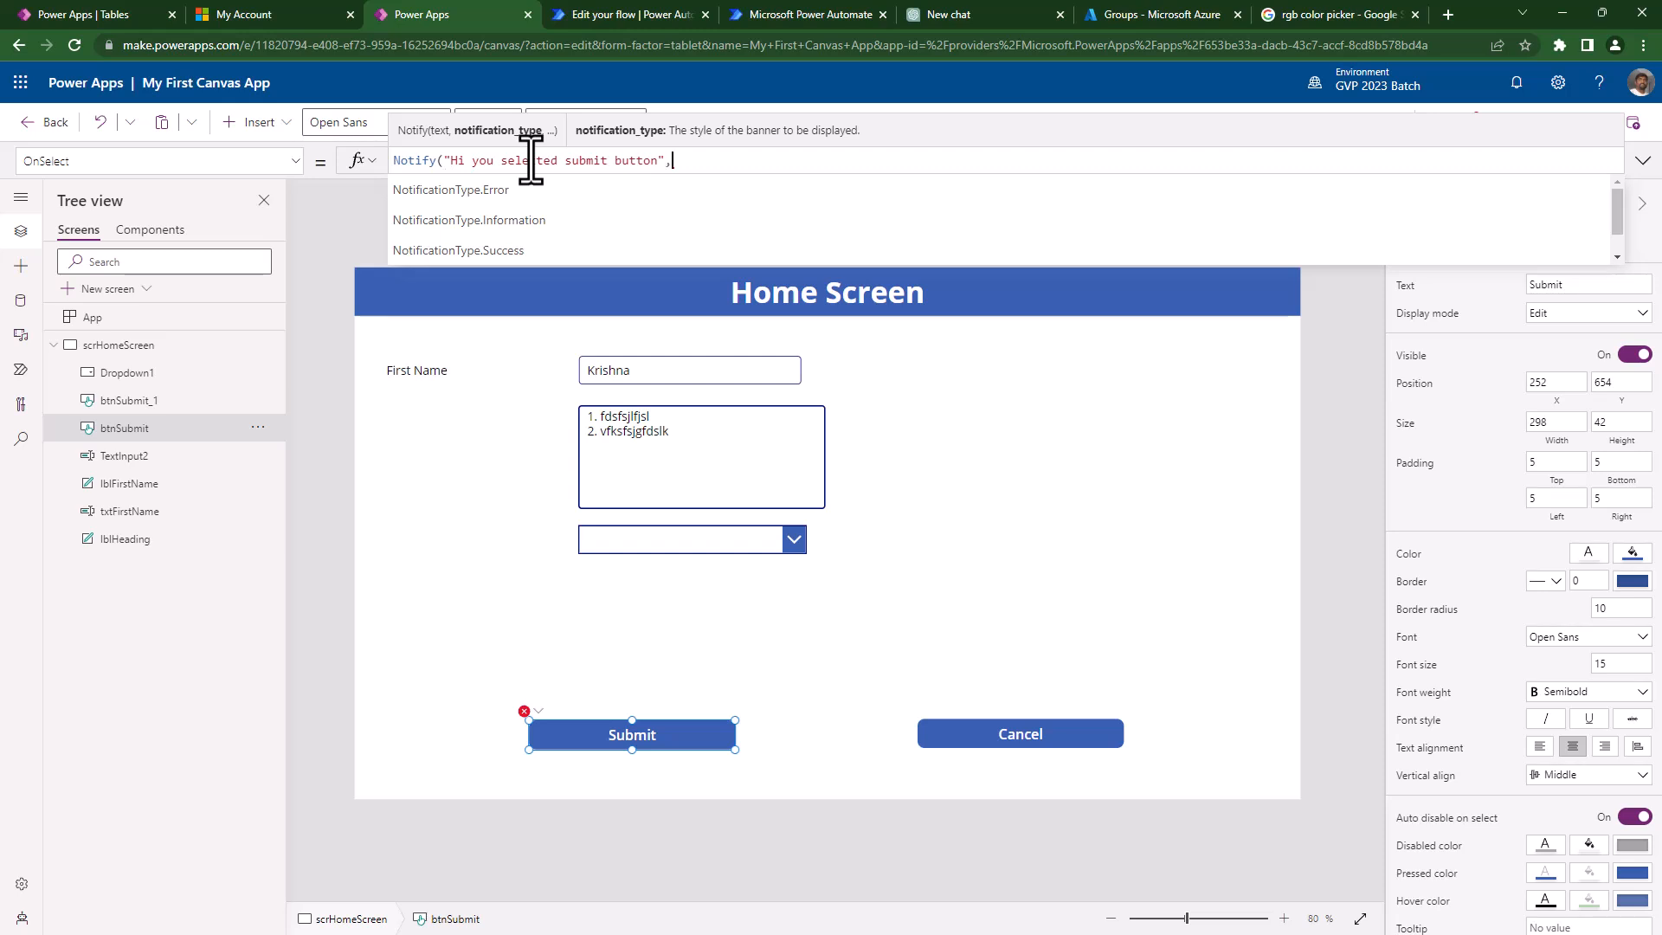
{"action": "key", "text": "Down"}
{"action": "key", "text": "Down"}
{"action": "key", "text": "Down"}
{"action": "key", "text": "Down"}
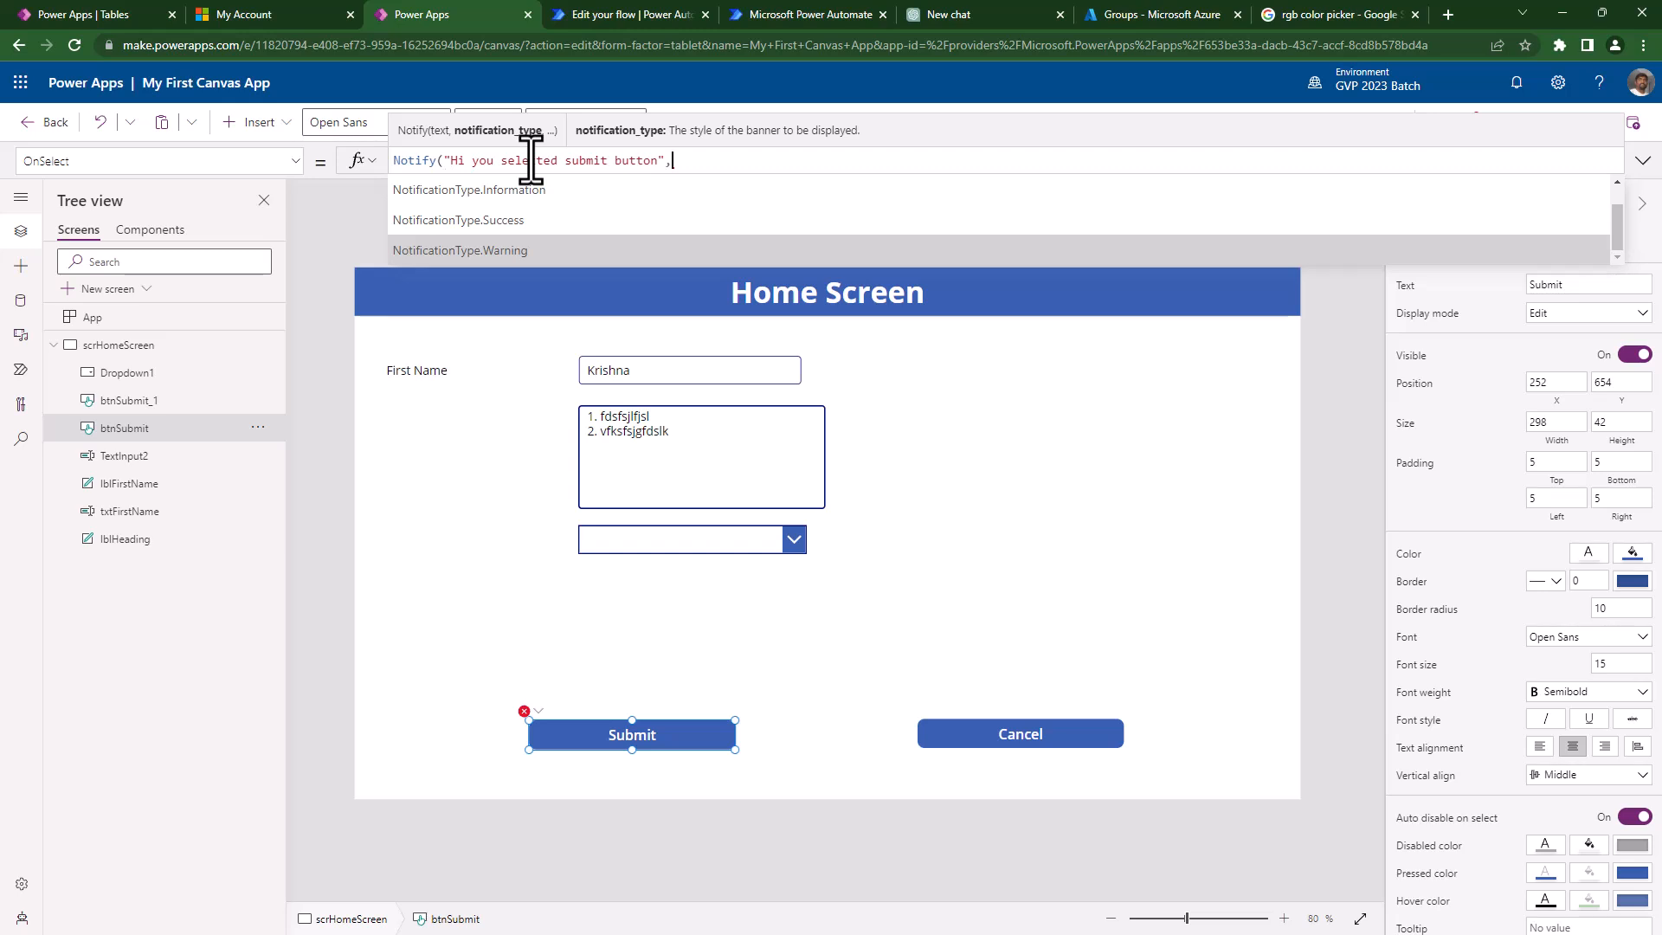
- Replace the Notify message with 'Please fill all the required fields'
{"action": "key", "text": "Left"}
{"action": "key", "text": "Left"}
{"action": "key", "text": "ctrl+shift+Left"}
{"action": "key", "text": "ctrl+shift+Left"}
{"action": "key", "text": "ctrl+shift+Left"}
{"action": "key", "text": "ctrl+shift+Left"}
{"action": "key", "text": "ctrl+shift+Left"}
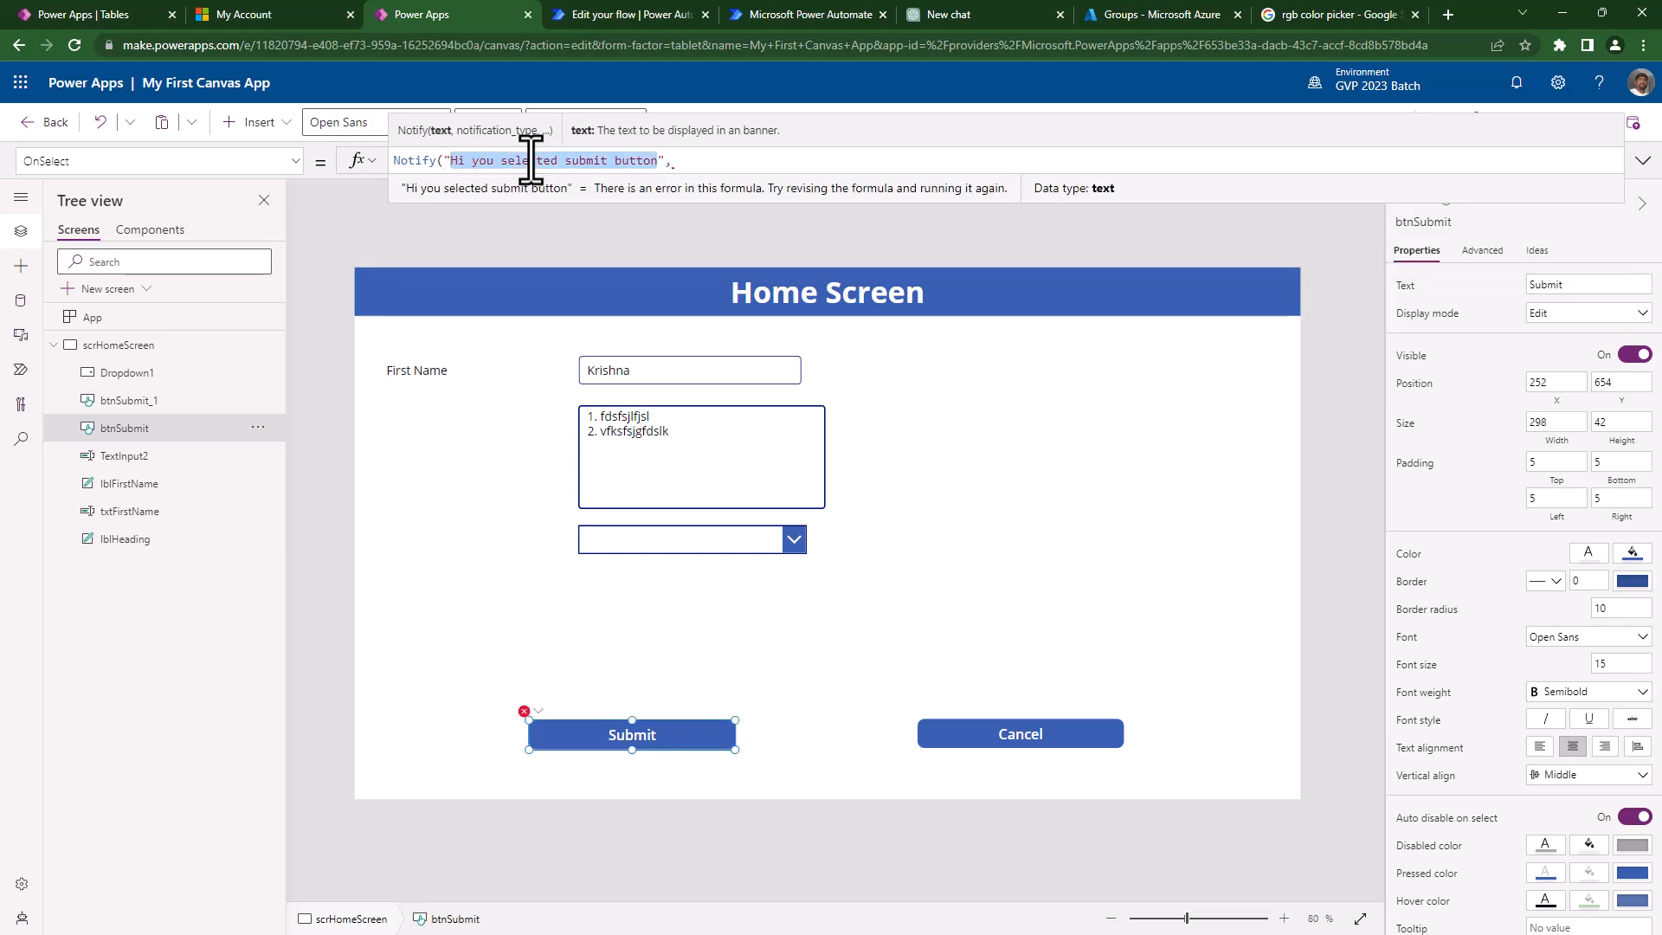
{"action": "type", "text": "Please "}
{"action": "type", "text": "fill all the r"}
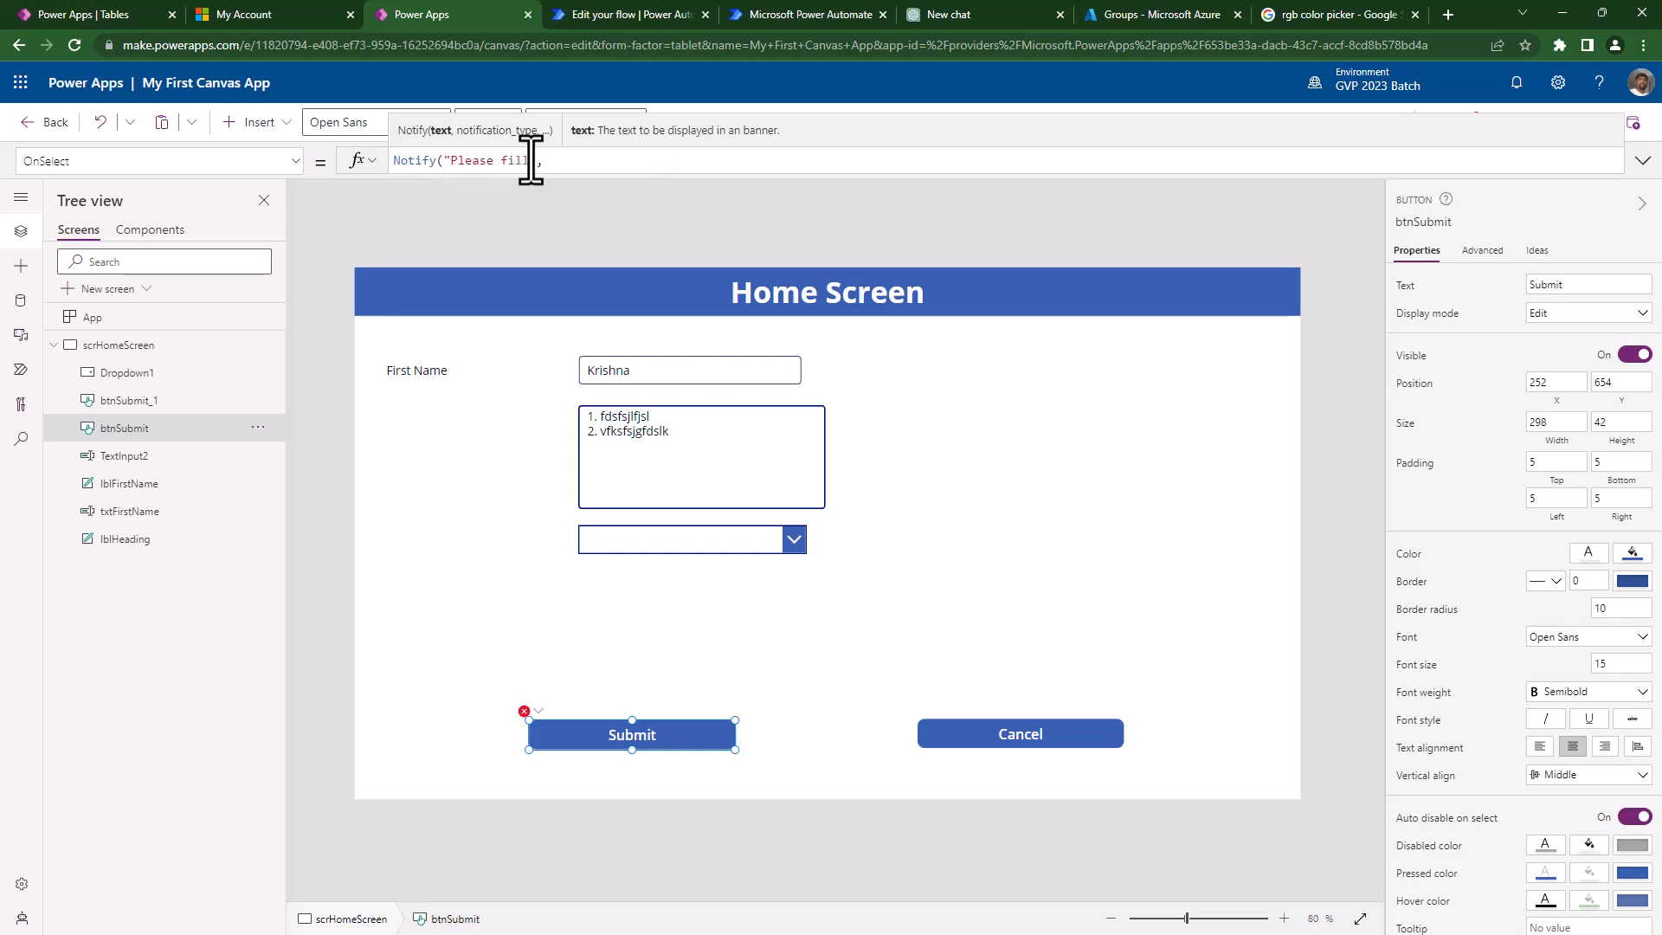
{"action": "type", "text": "equired fields"}
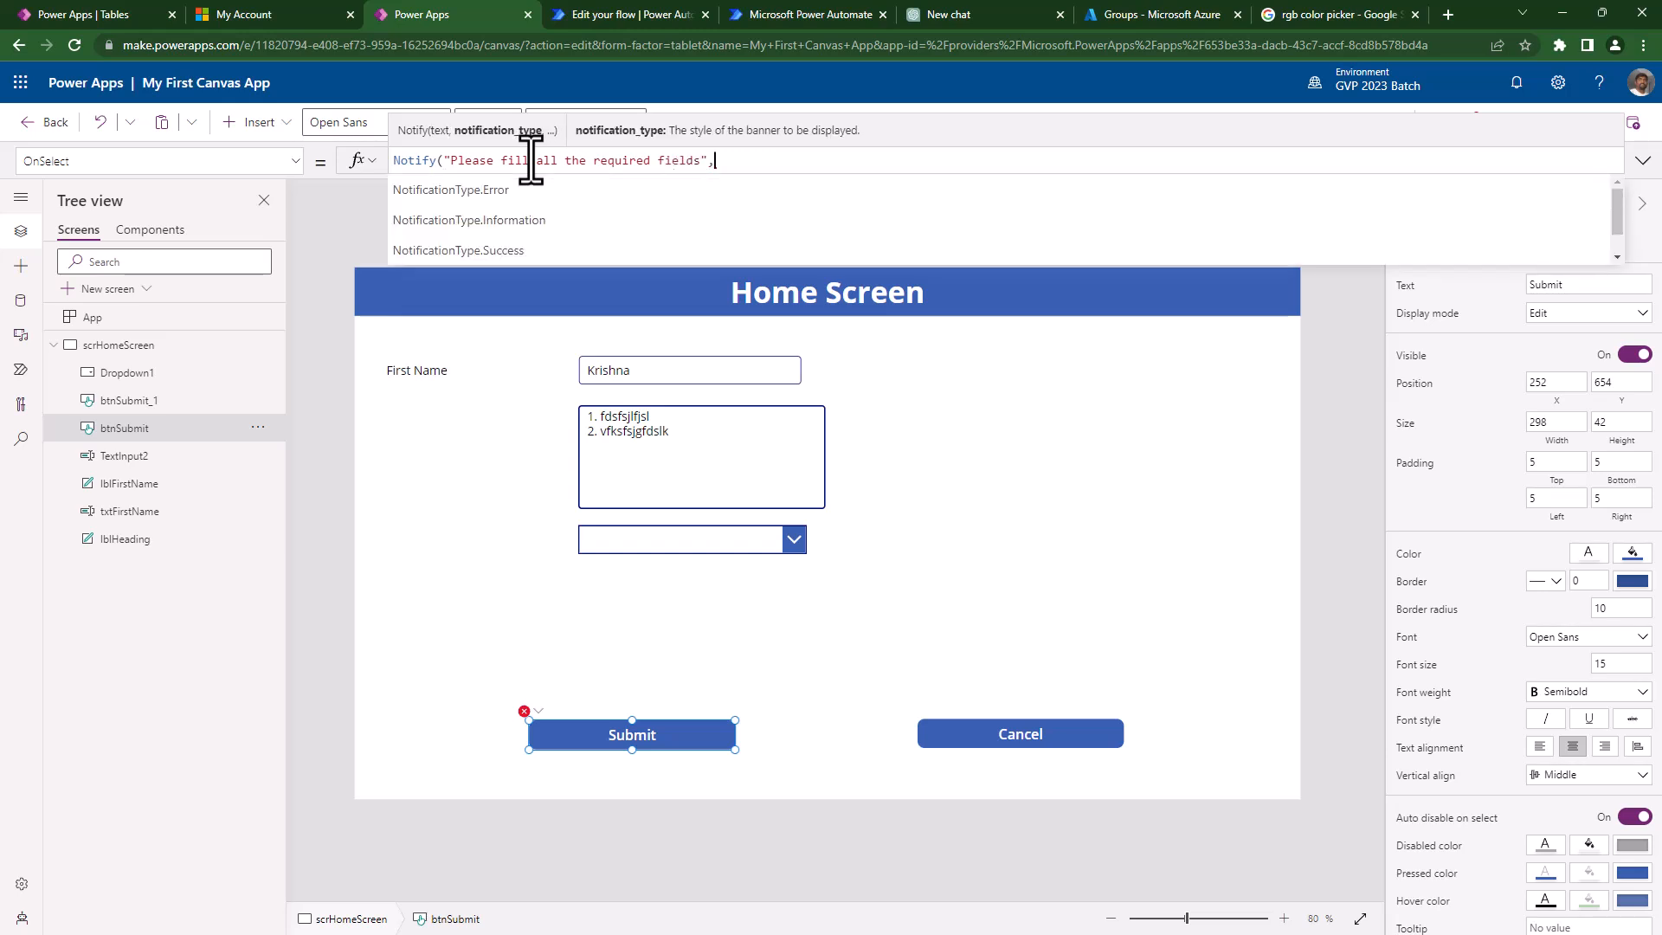
- Choose NotificationType.Warning and add a 200 millisecond timeout to close the Notify call
{"action": "key", "text": "Down"}
{"action": "key", "text": "Down"}
{"action": "key", "text": "Up"}
{"action": "key", "text": "Up"}
{"action": "key", "text": "Down"}
{"action": "key", "text": "Down"}
{"action": "key", "text": "Down"}
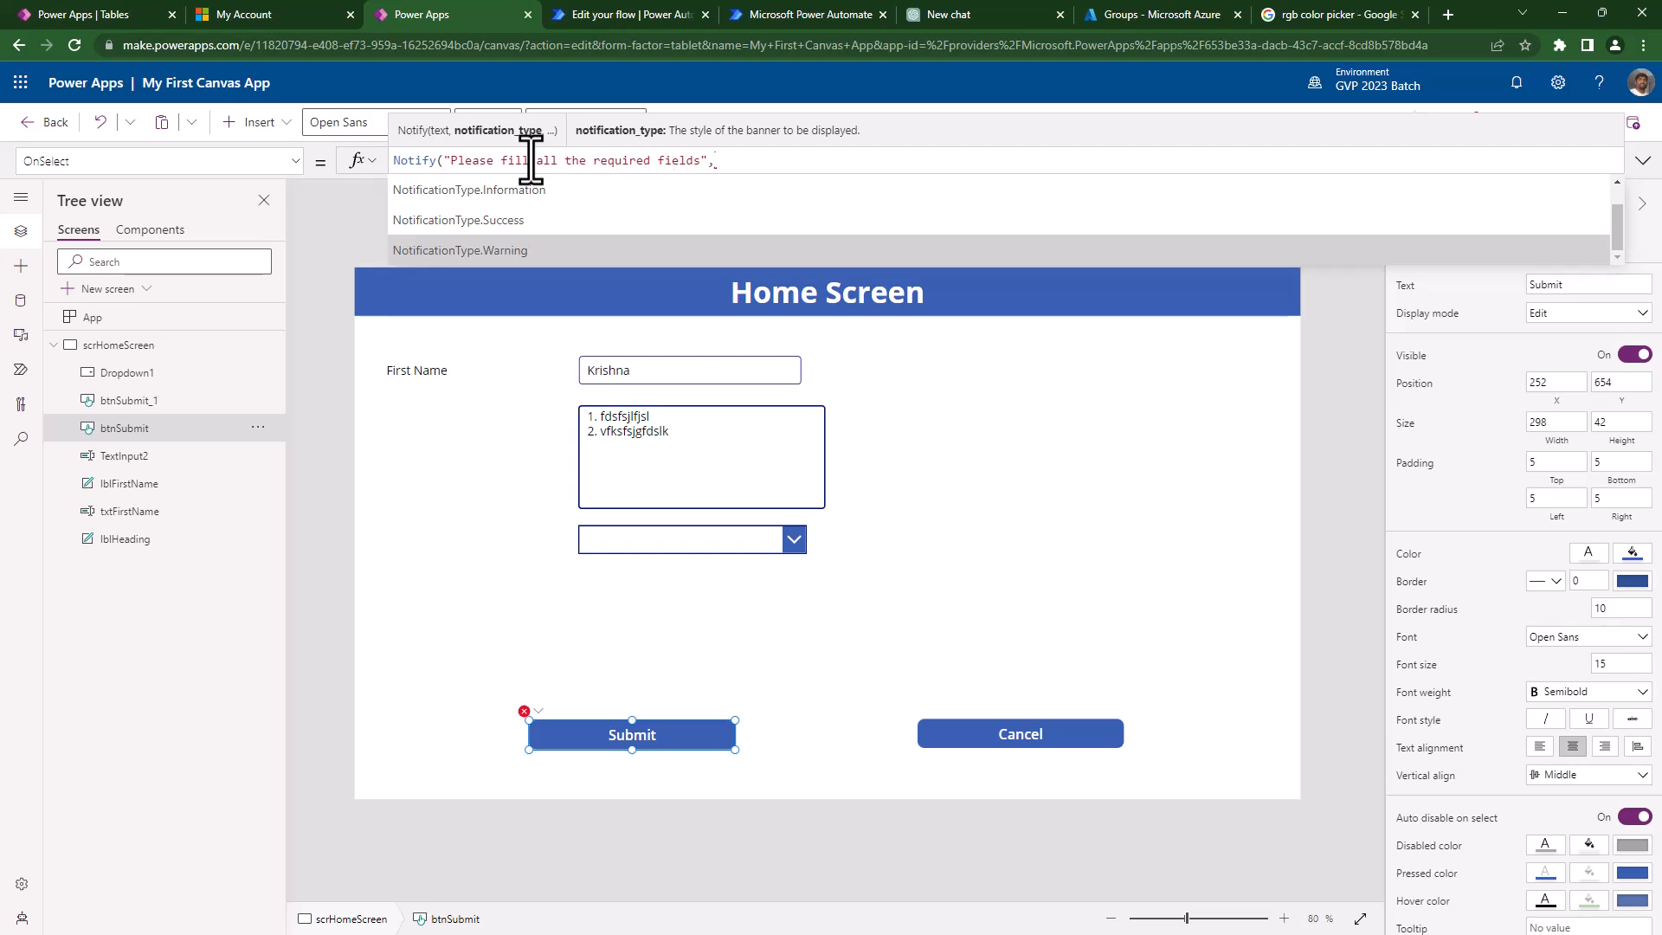
{"action": "key", "text": "Up"}
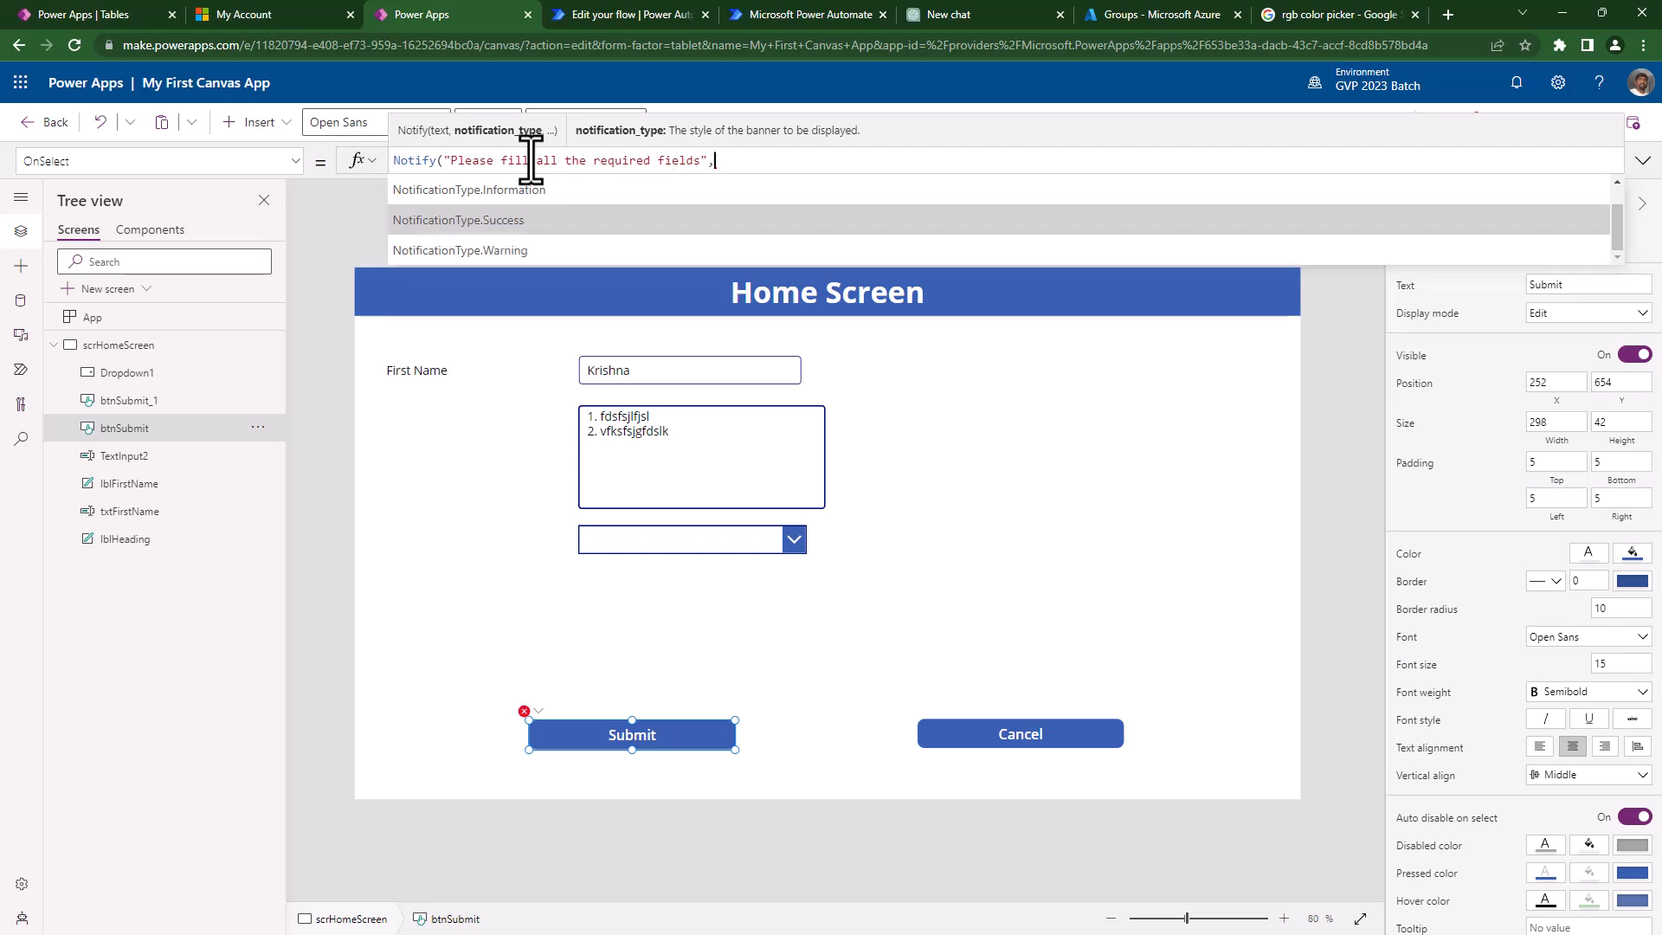
{"action": "key", "text": "Up"}
{"action": "key", "text": "Up"}
{"action": "key", "text": "Down"}
{"action": "key", "text": "Up"}
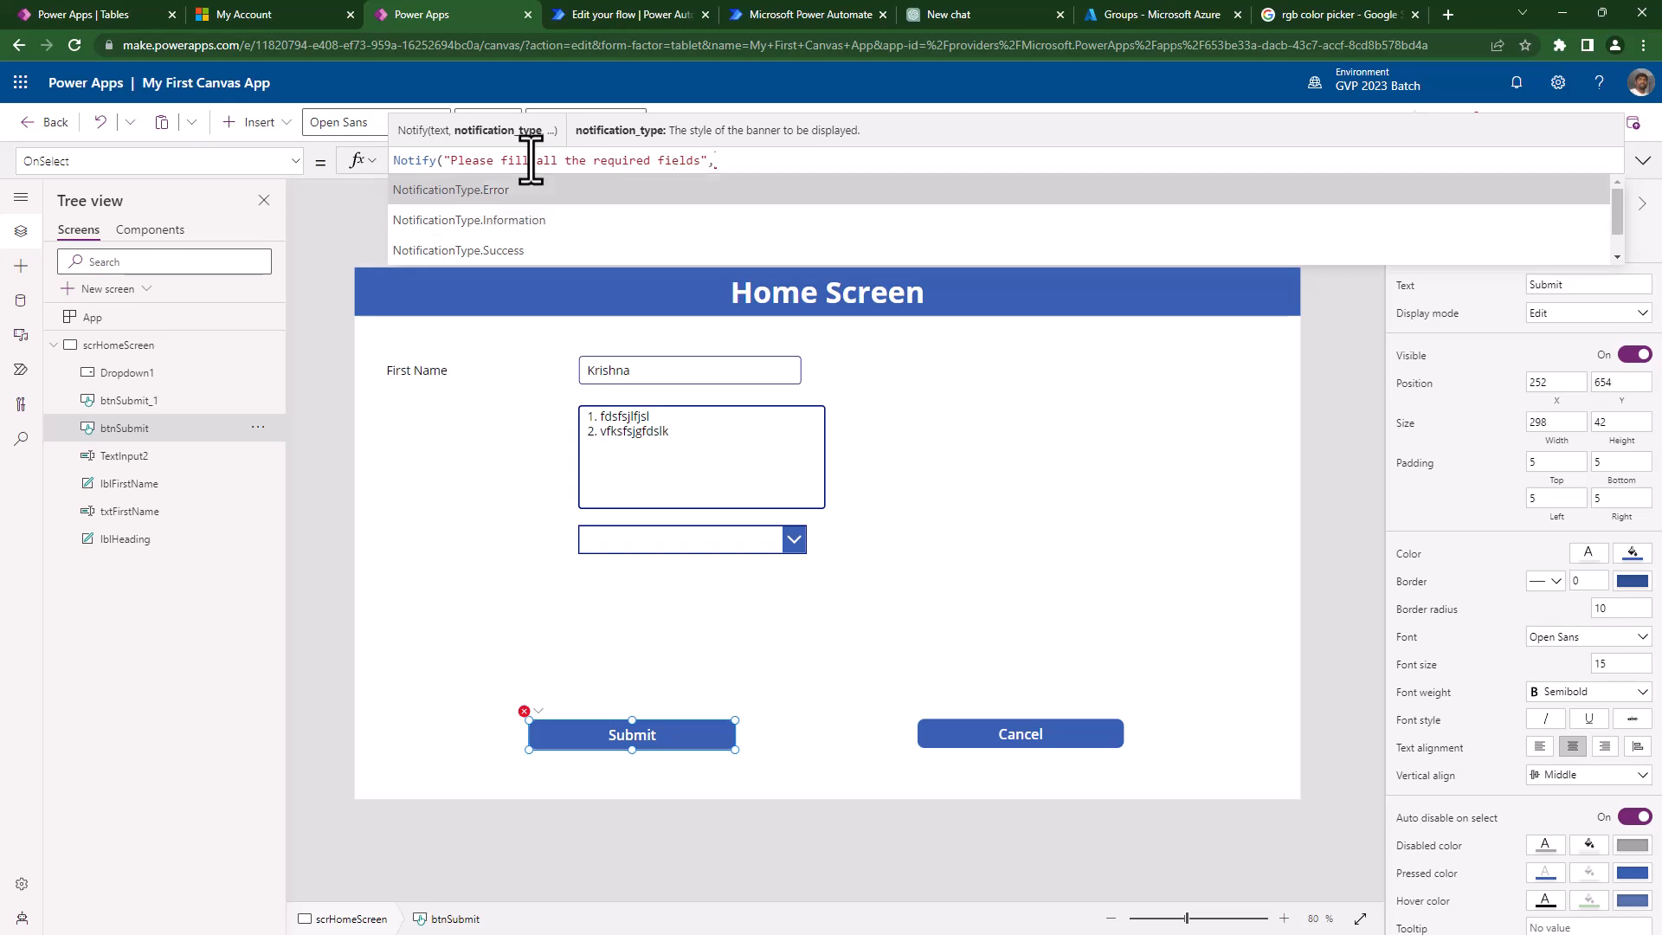
{"action": "key", "text": "Down"}
{"action": "key", "text": "Down"}
{"action": "key", "text": "Down"}
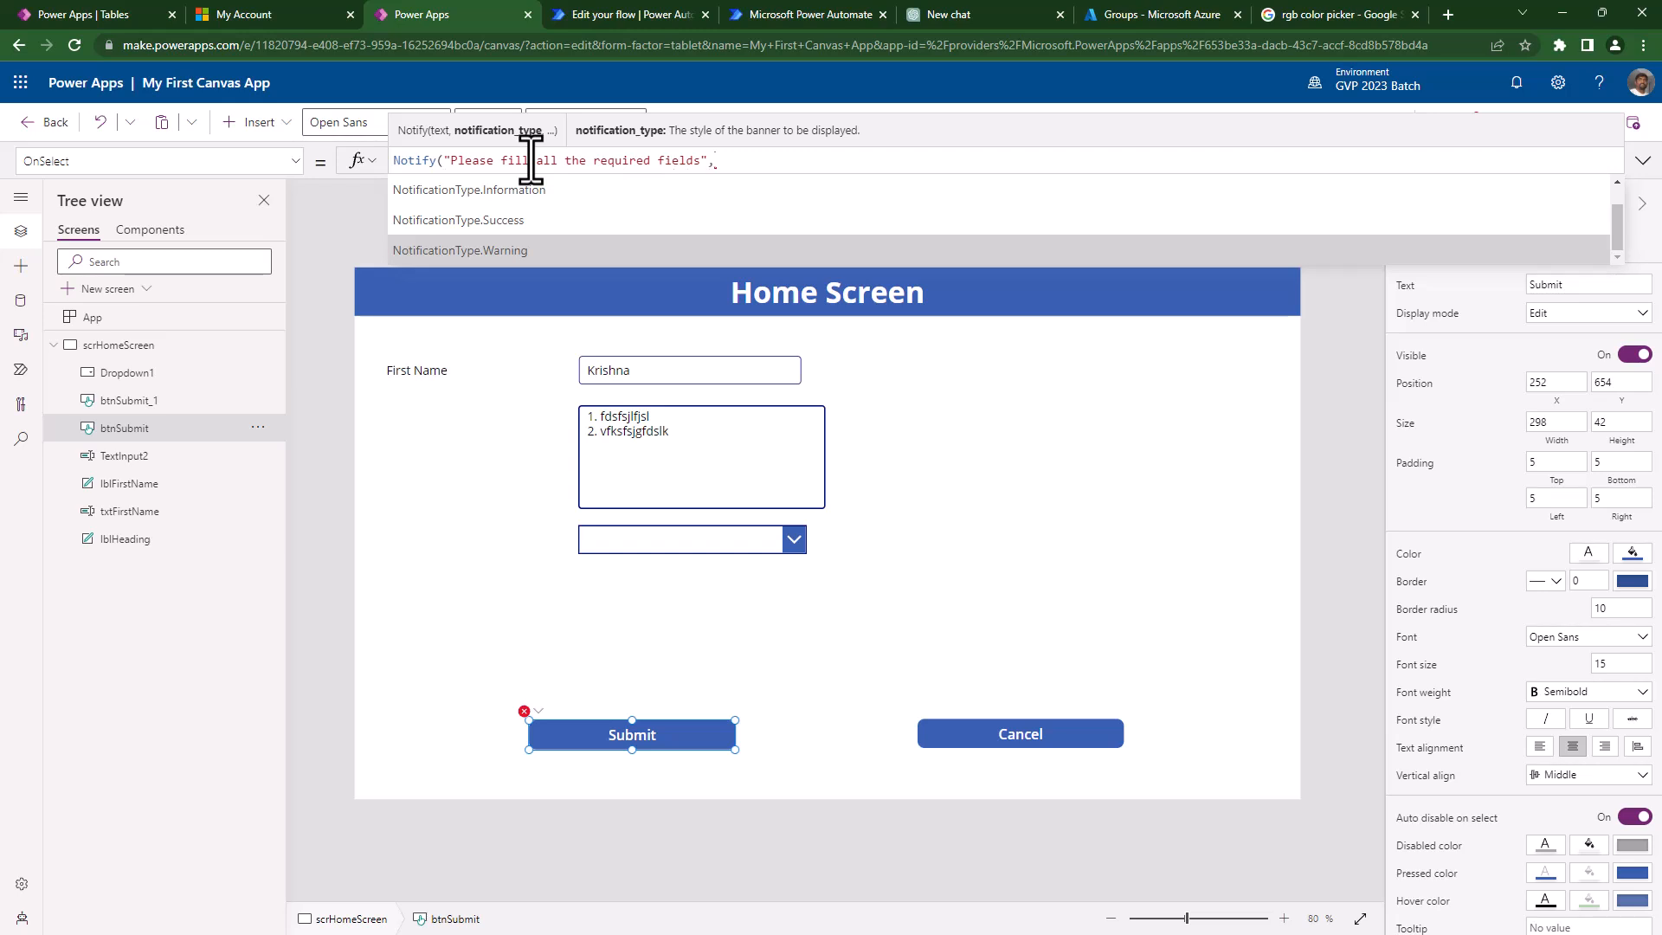
{"action": "key", "text": "Tab"}
{"action": "type", "text": ","}
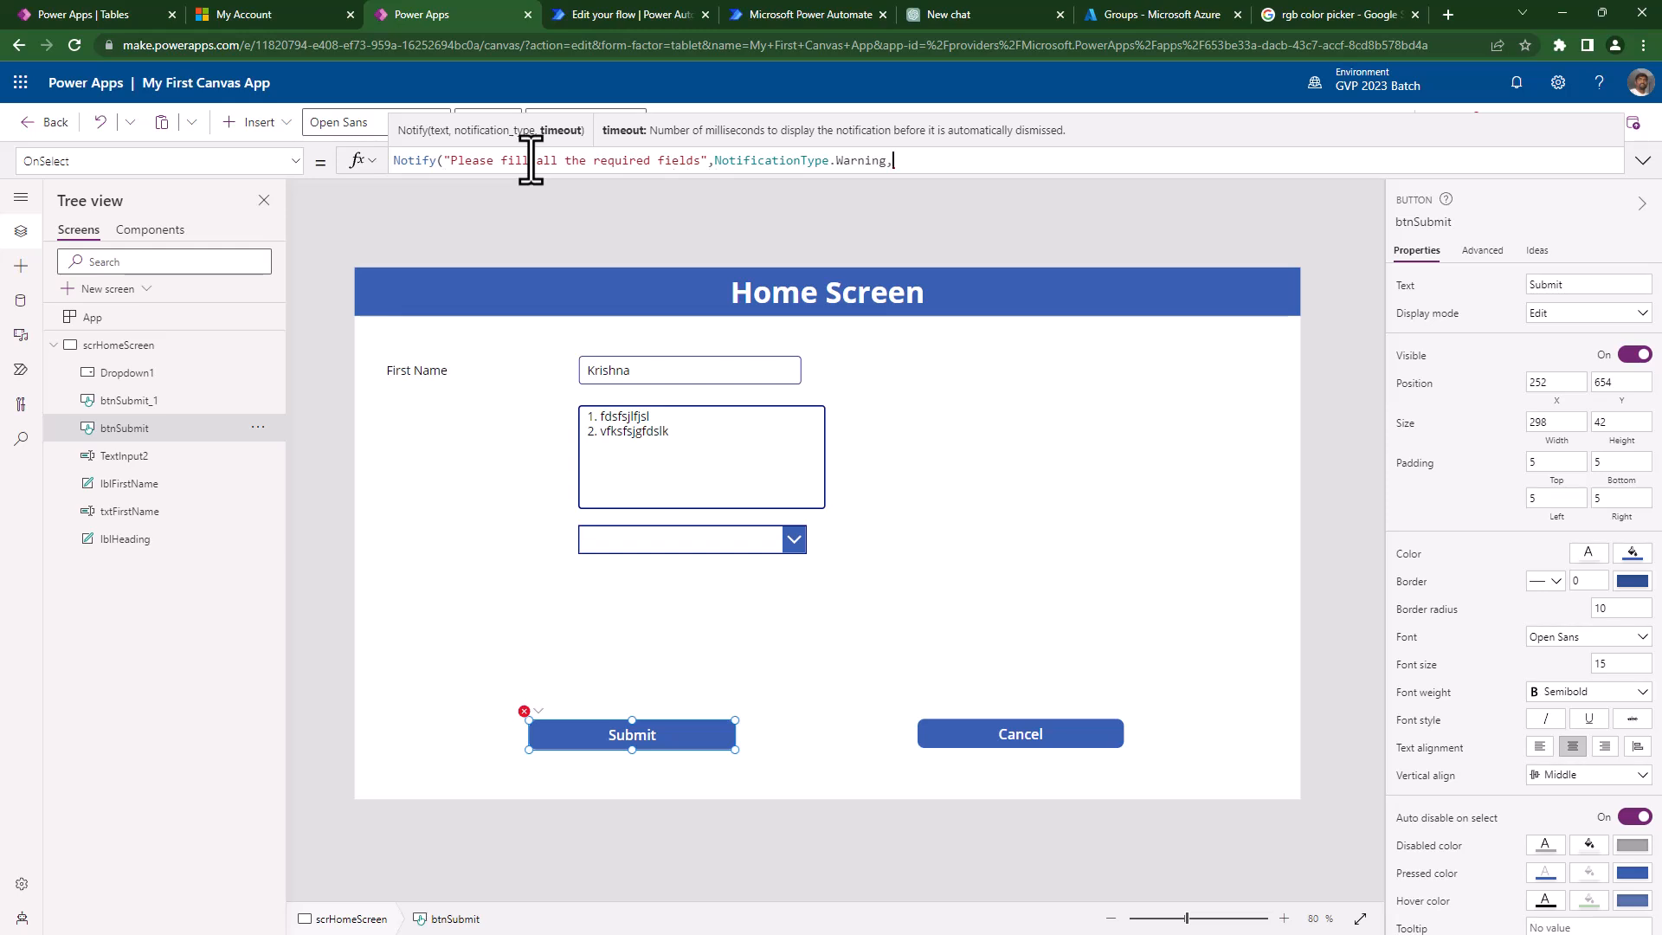
{"action": "type", "text": "200)"}
{"action": "left_click", "coordinate": [1526, 124]}
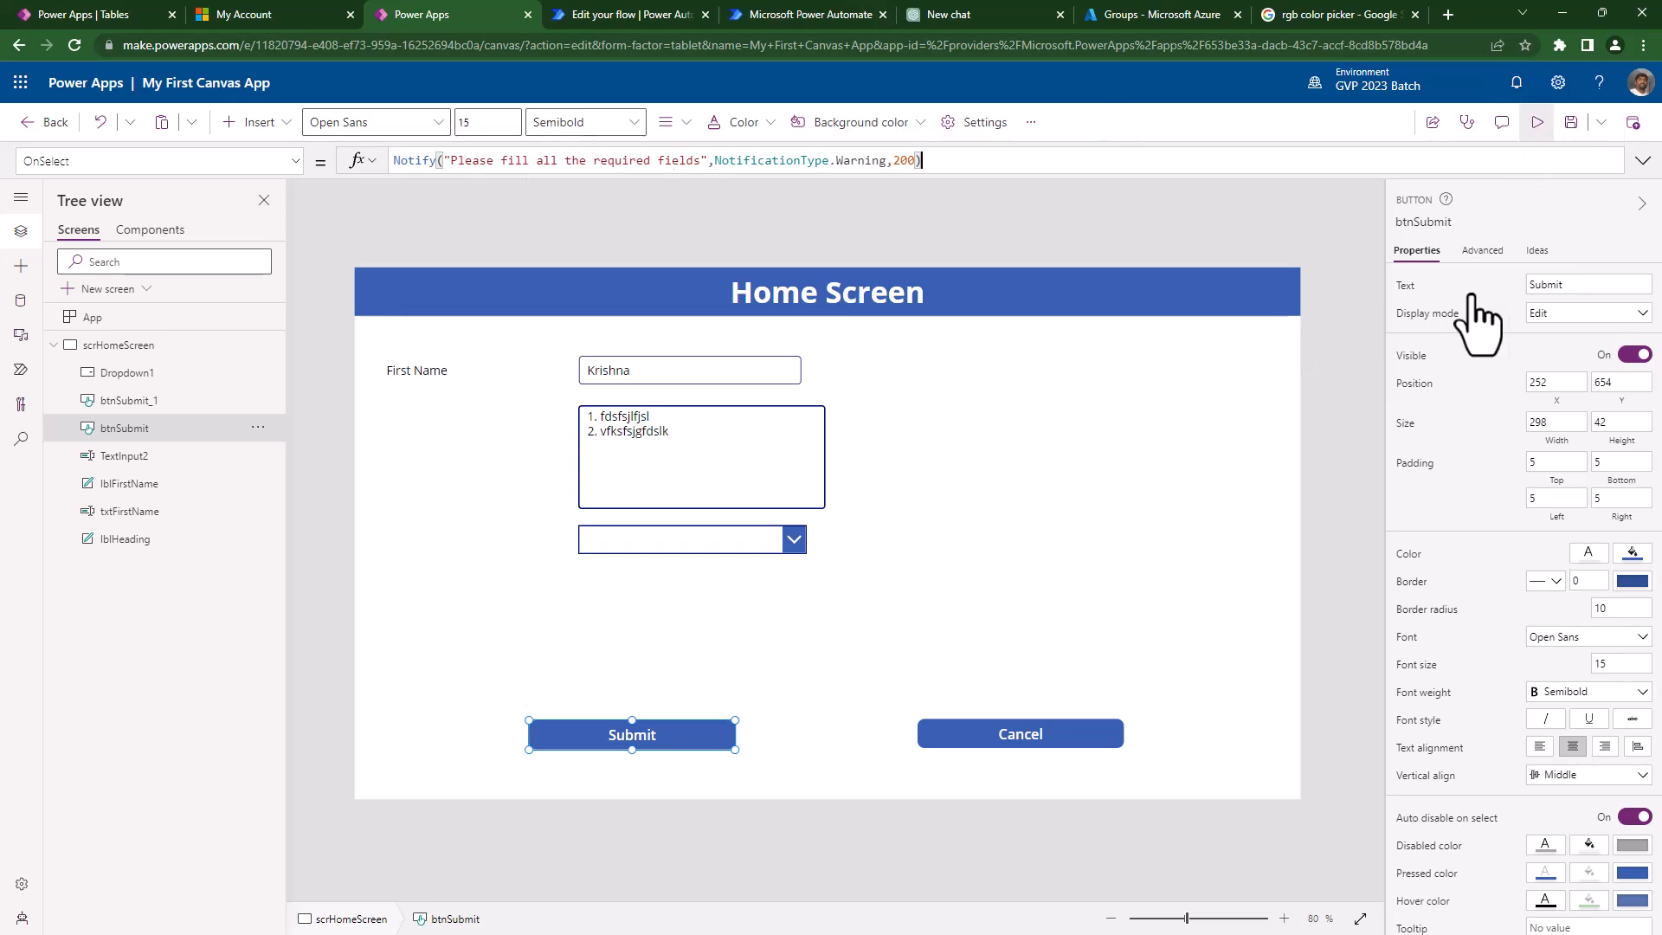
{"action": "left_click", "coordinate": [452, 827]}
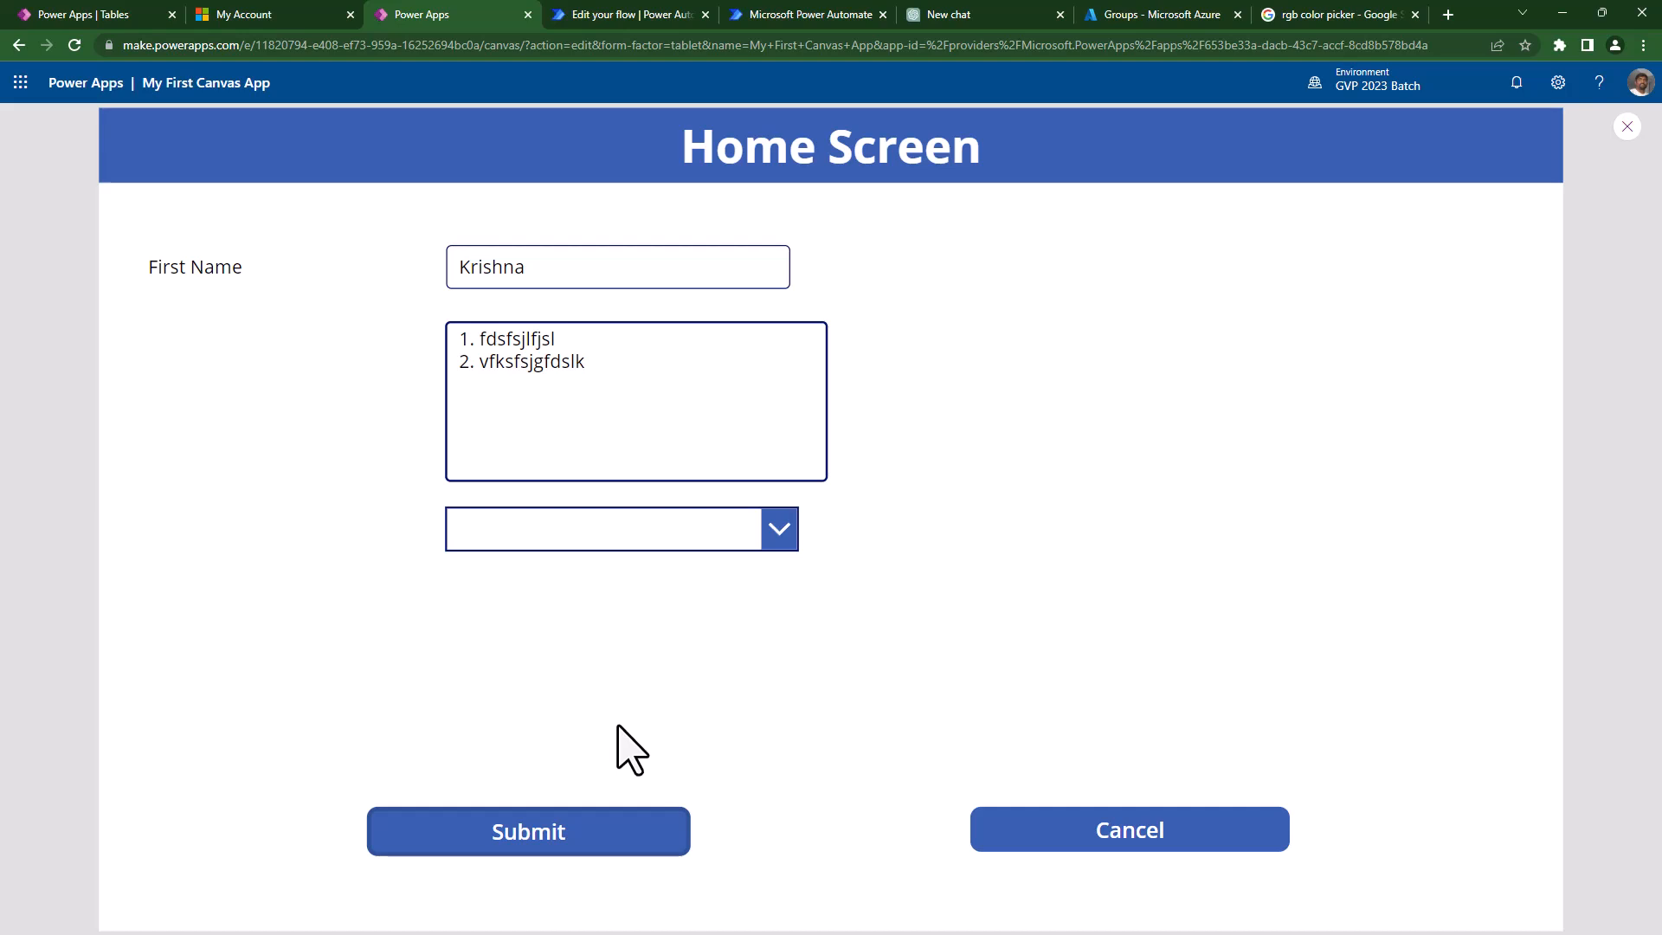
{"action": "left_click", "coordinate": [472, 839]}
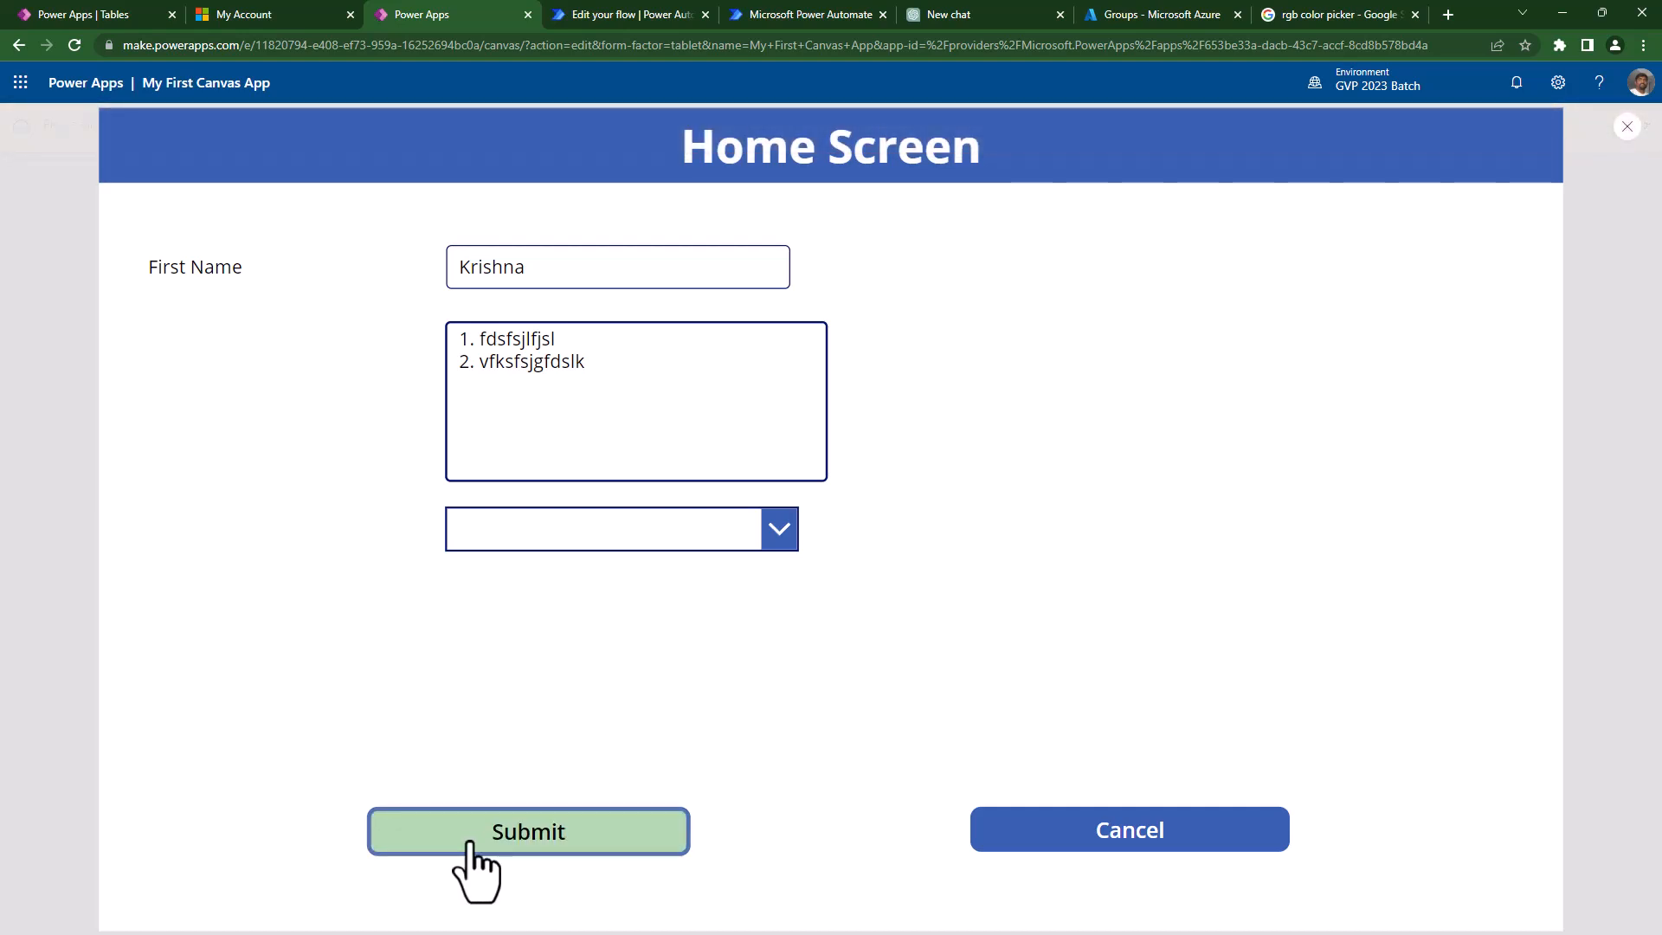
{"action": "key", "text": "Escape"}
{"action": "left_click", "coordinate": [598, 743]}
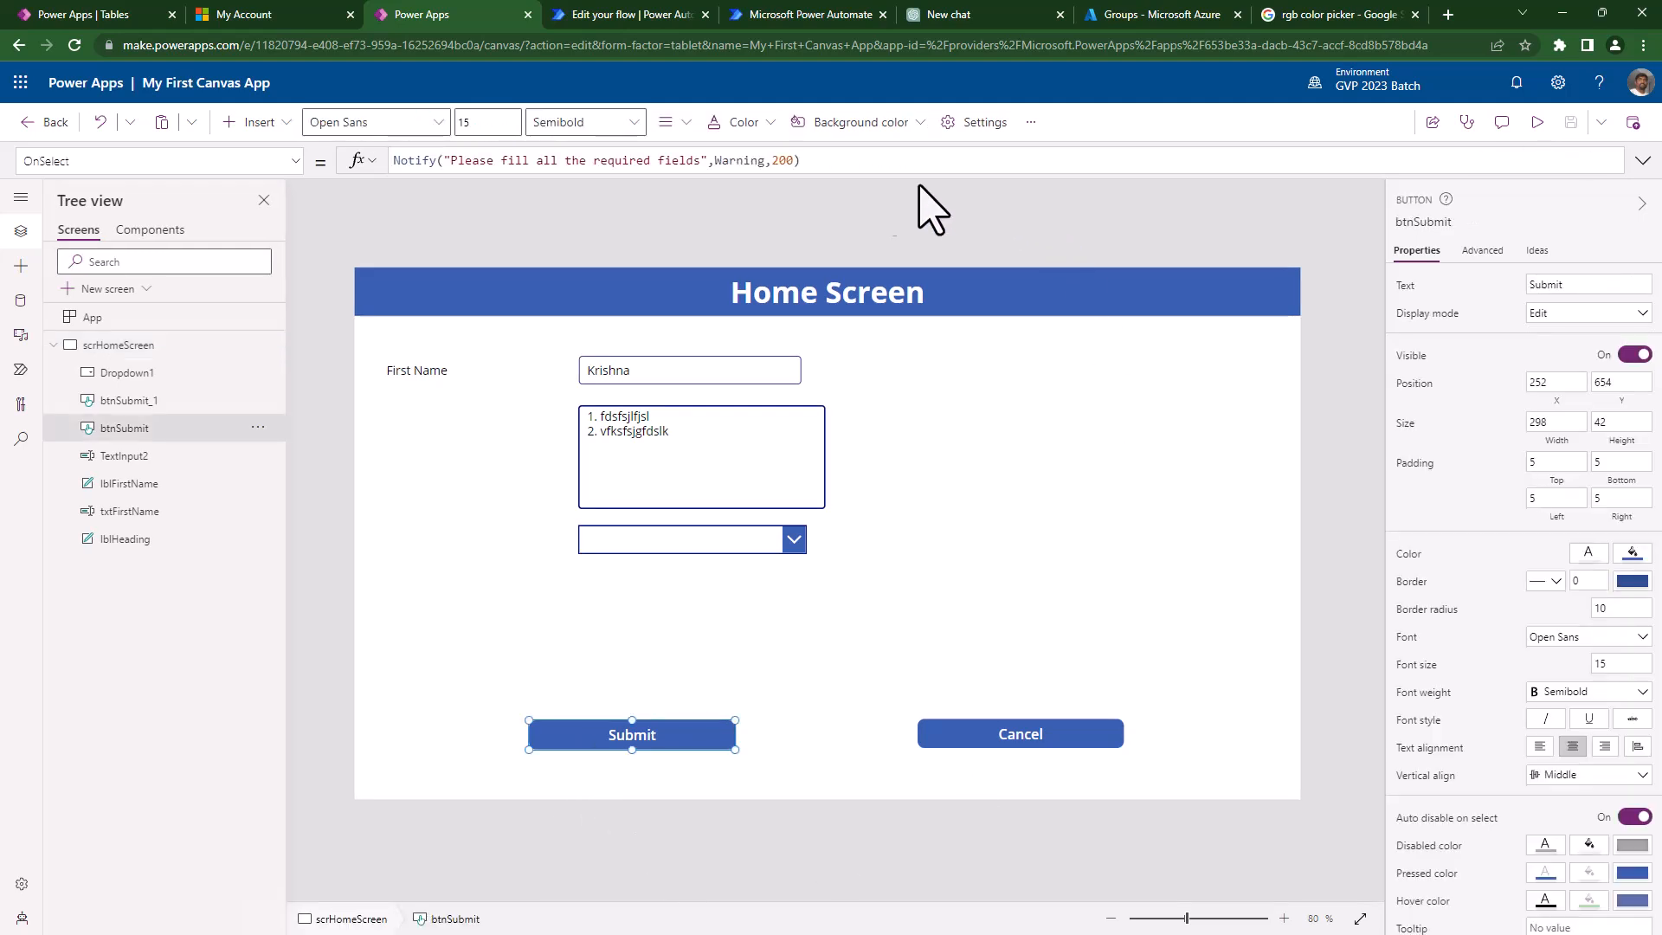
{"action": "left_click", "coordinate": [767, 164]}
{"action": "key", "text": "Right"}
- Make the Notify timeout 1000, then preview the app and press Submit to test the banner
{"action": "key", "text": "Delete"}
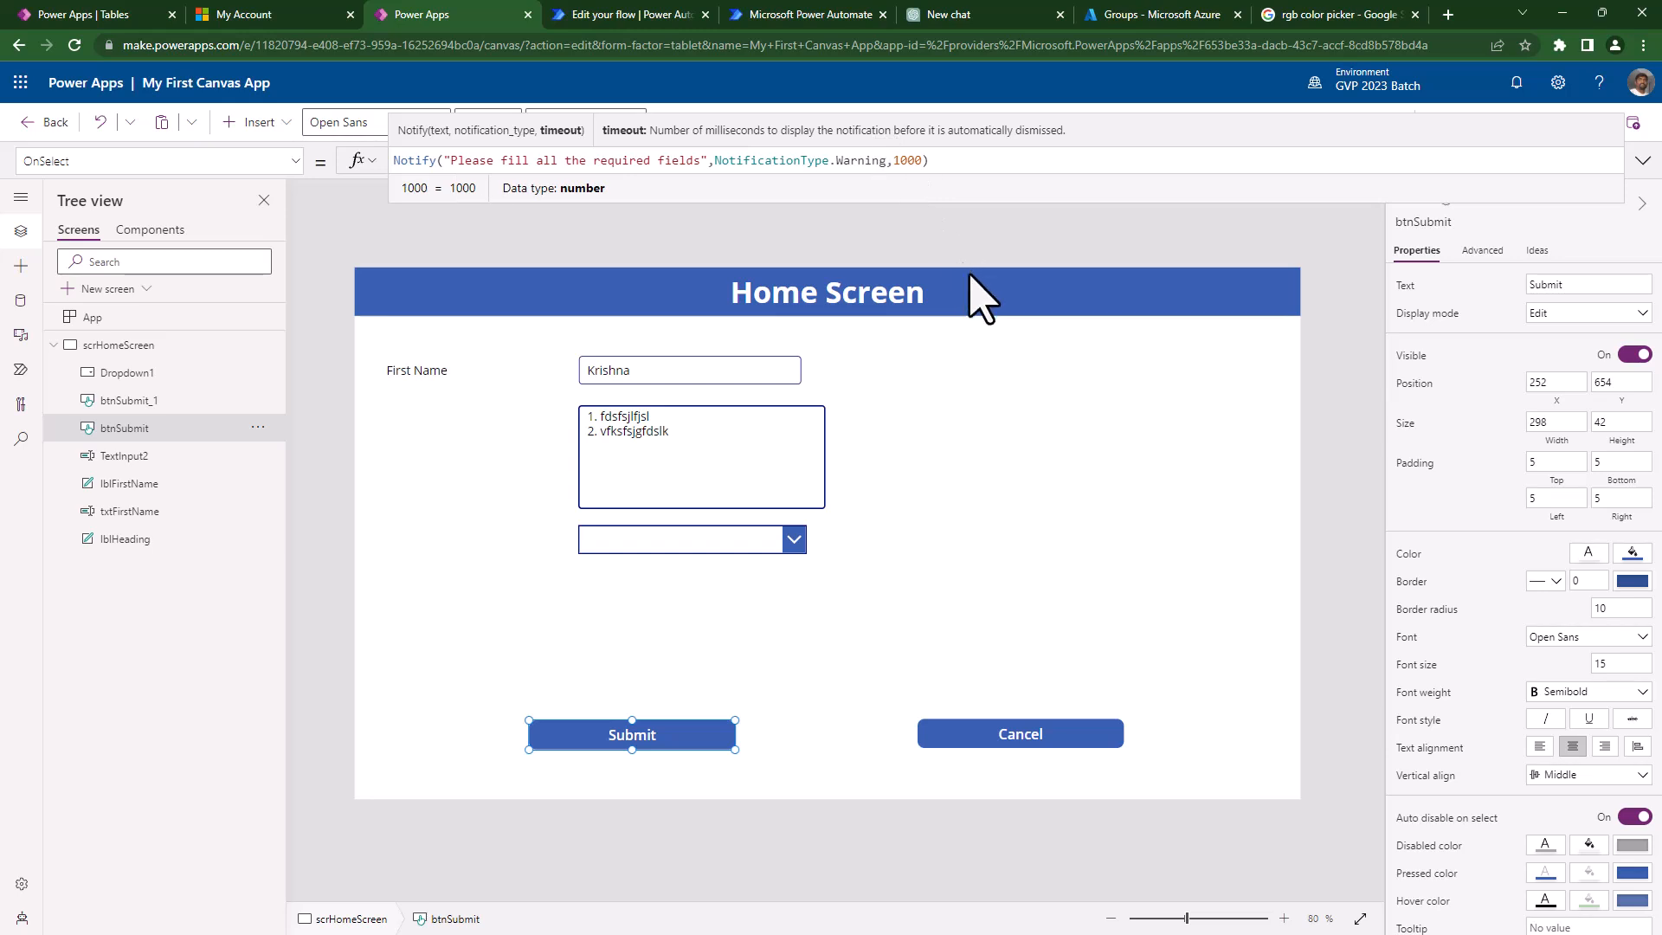
{"action": "left_click", "coordinate": [1206, 445]}
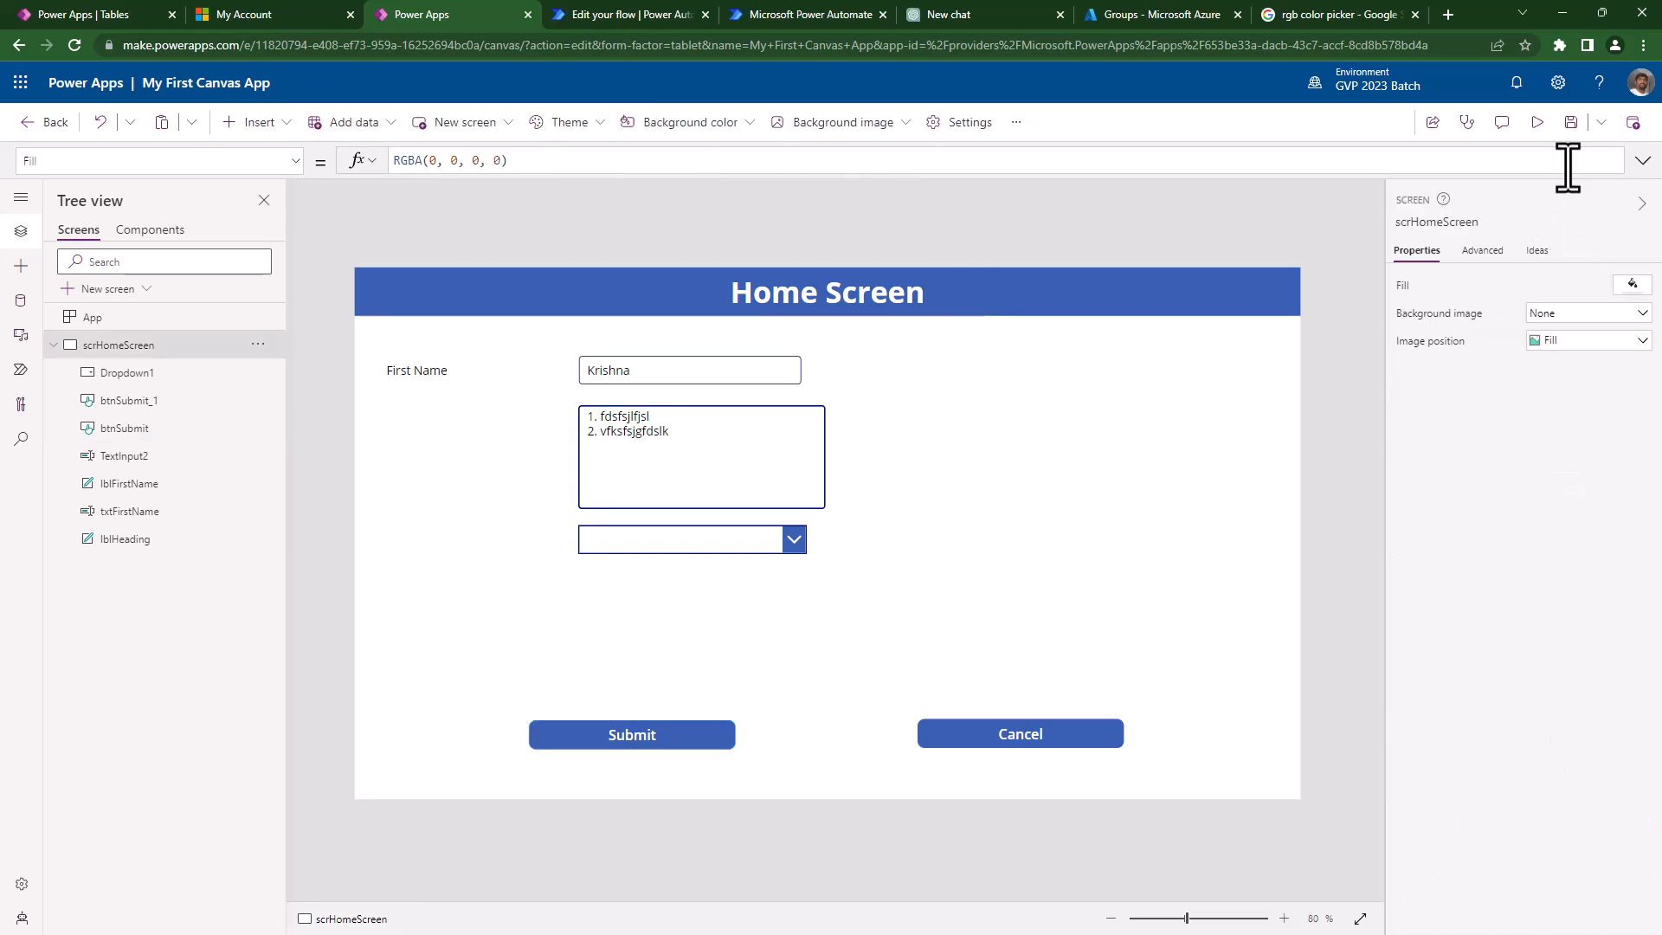
{"action": "left_click", "coordinate": [1537, 122]}
{"action": "left_click", "coordinate": [588, 844]}
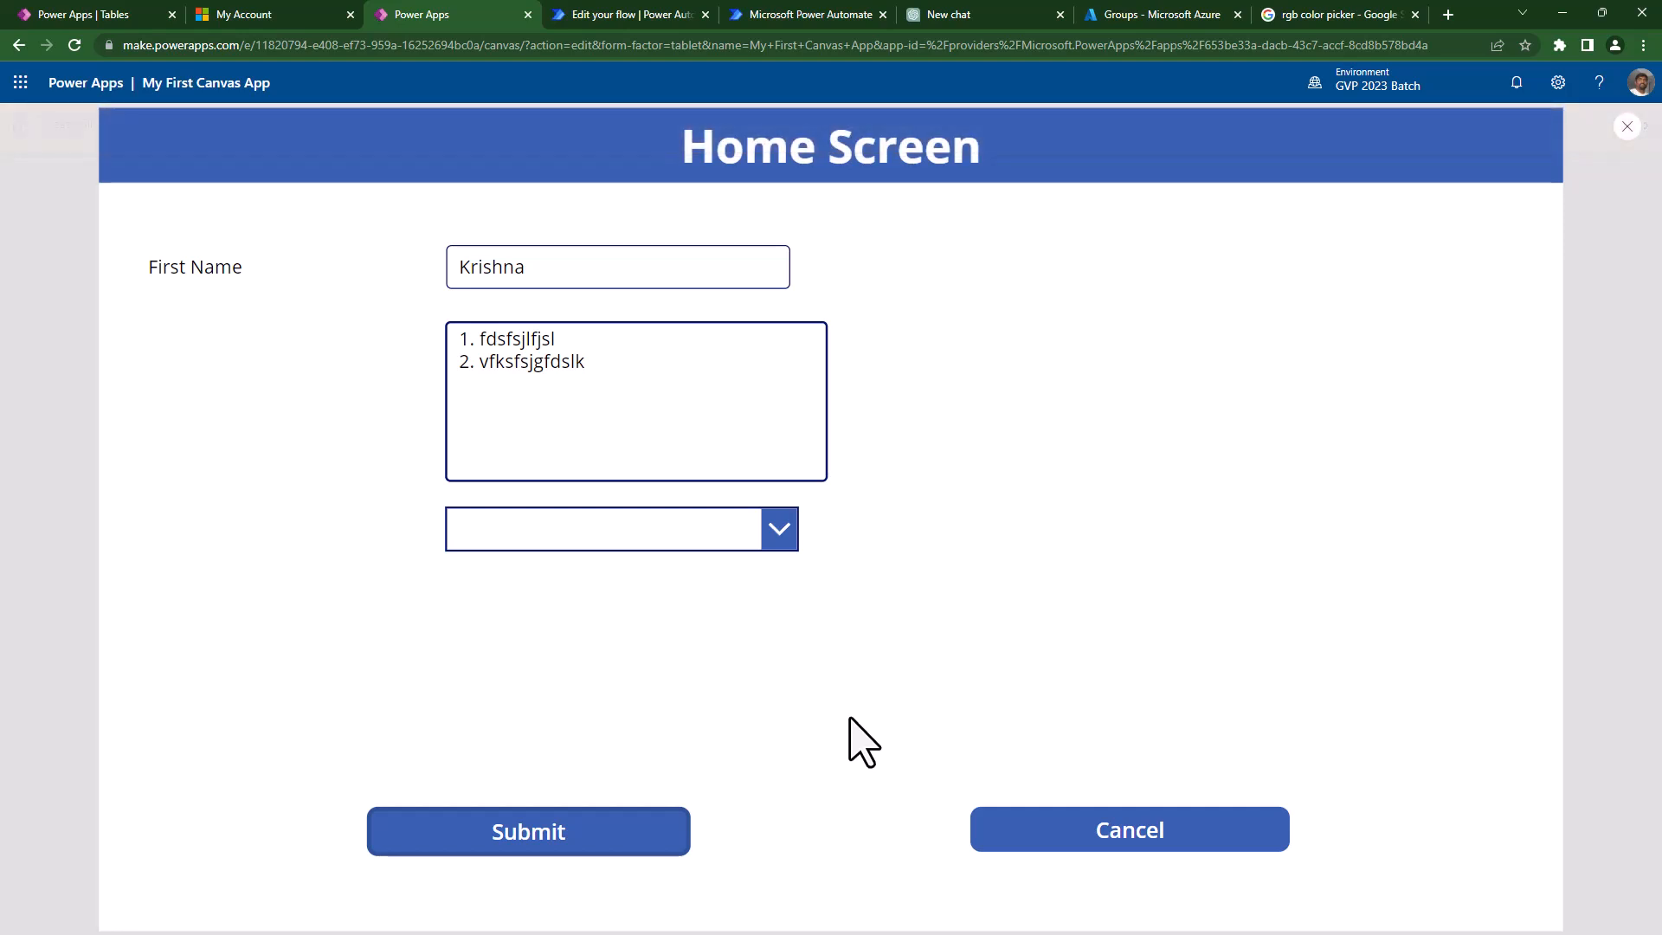
{"action": "key", "text": "Escape"}
- Change the Submit notification type from Warning to Error
{"action": "left_click", "coordinate": [646, 738]}
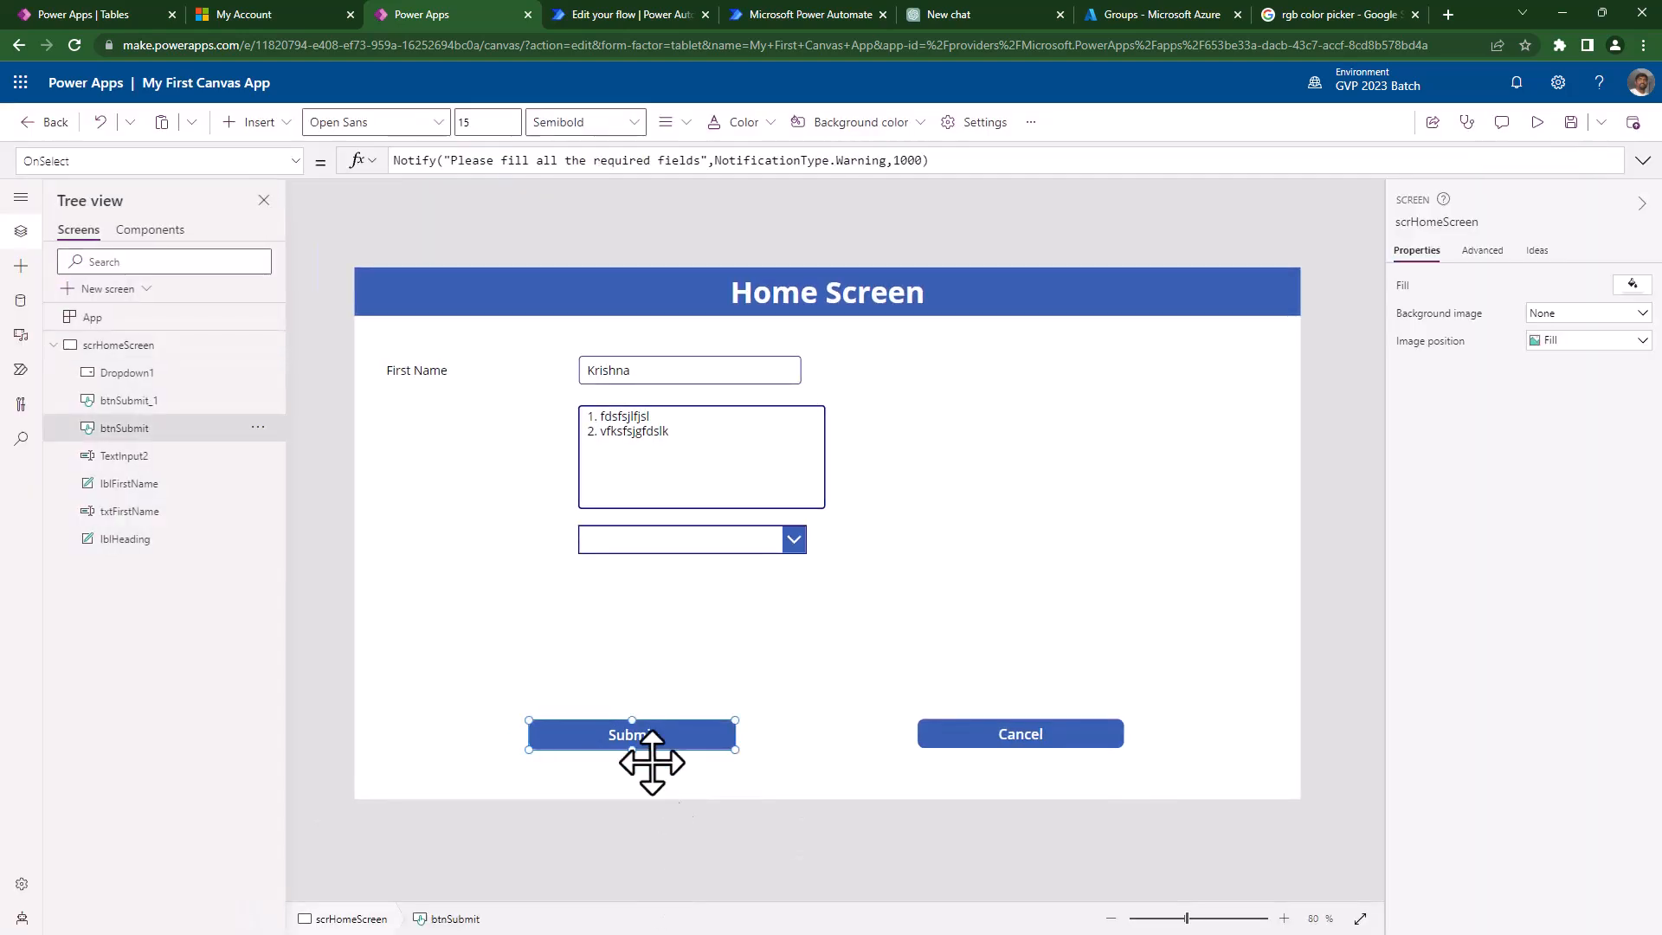
{"action": "left_click", "coordinate": [730, 161]}
{"action": "double_click", "coordinate": [861, 161]}
{"action": "type", "text": "Error"}
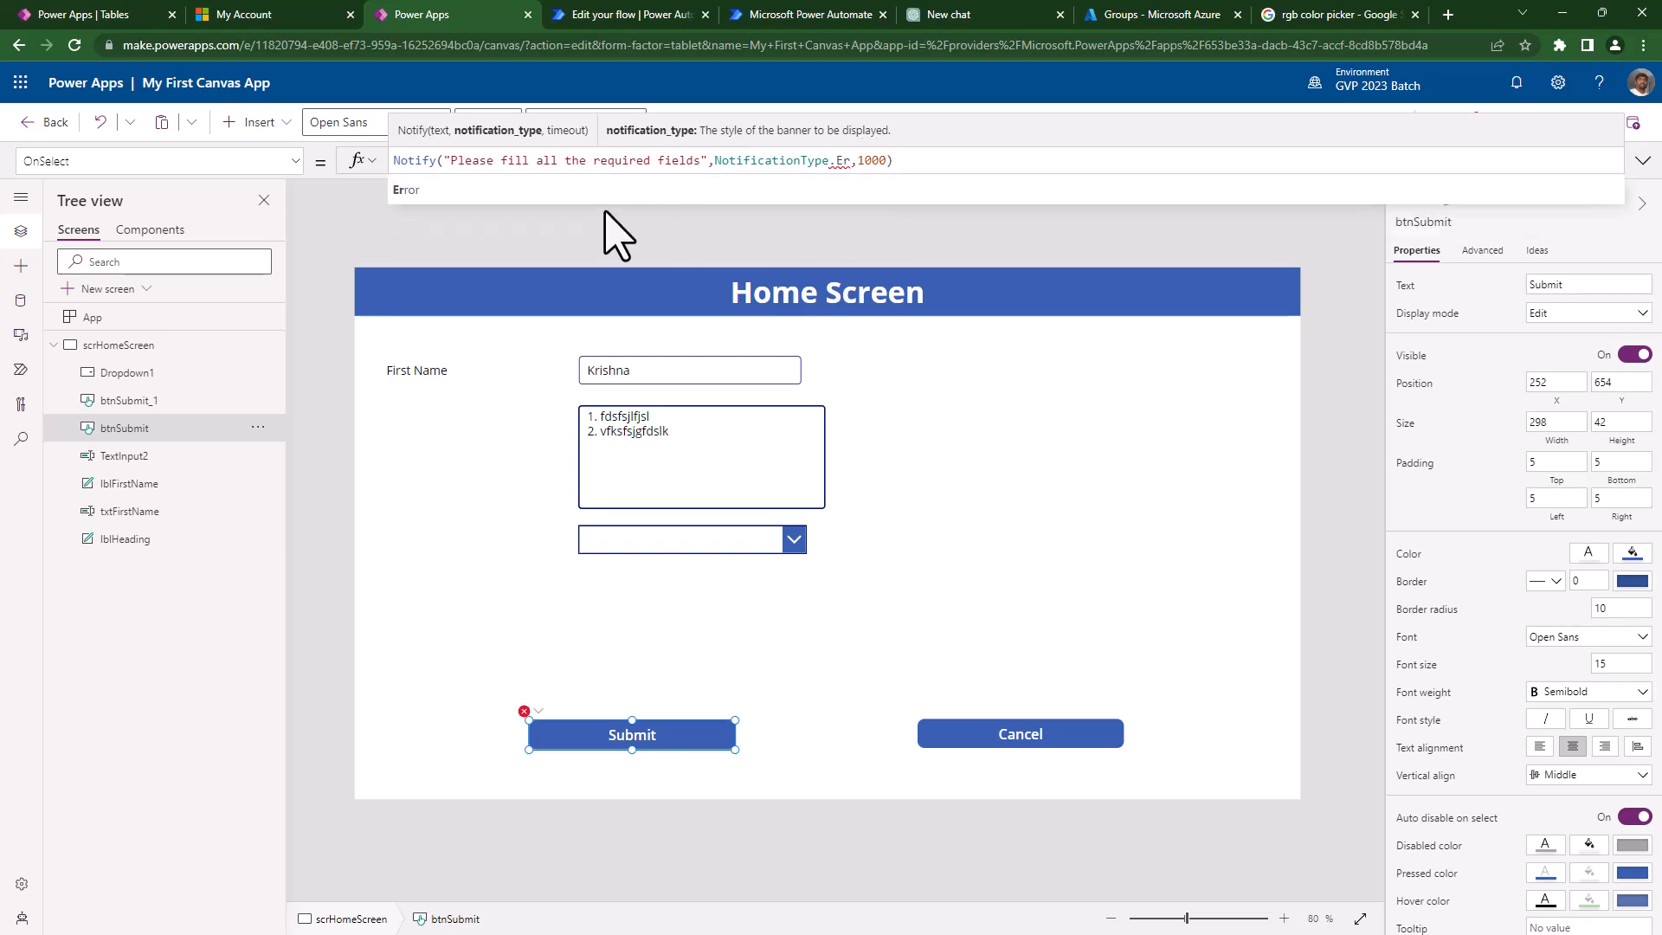
- Preview the app and press Submit to check the pink error banner
{"action": "left_click", "coordinate": [1352, 344]}
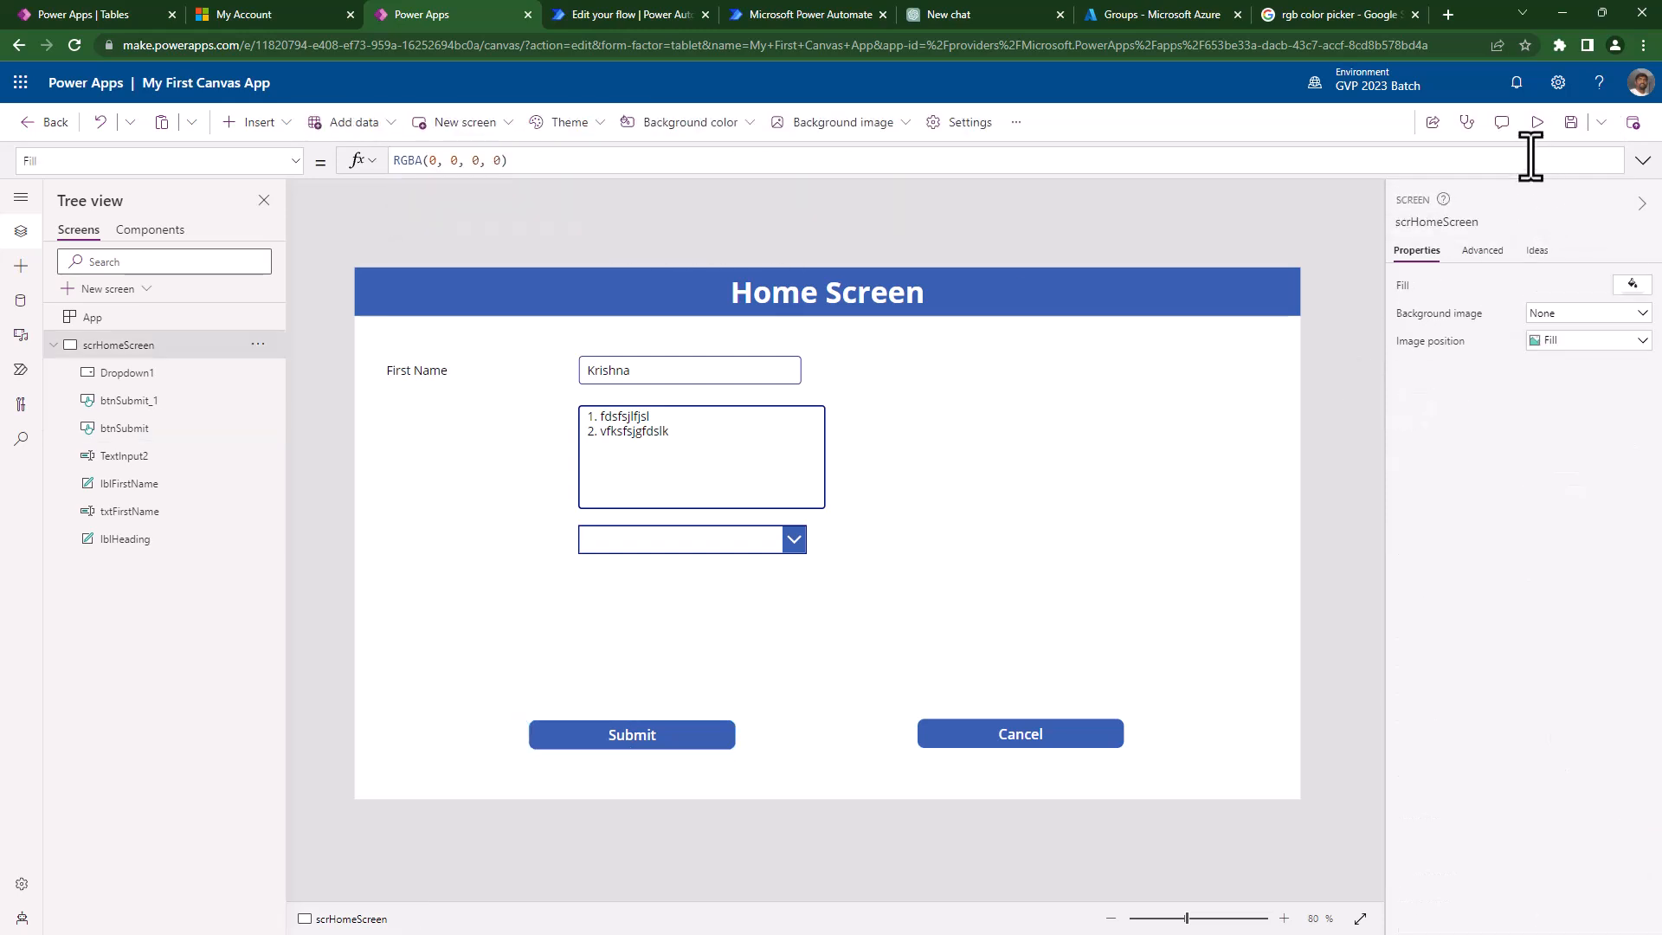
{"action": "left_click", "coordinate": [1539, 122]}
{"action": "left_click", "coordinate": [579, 840]}
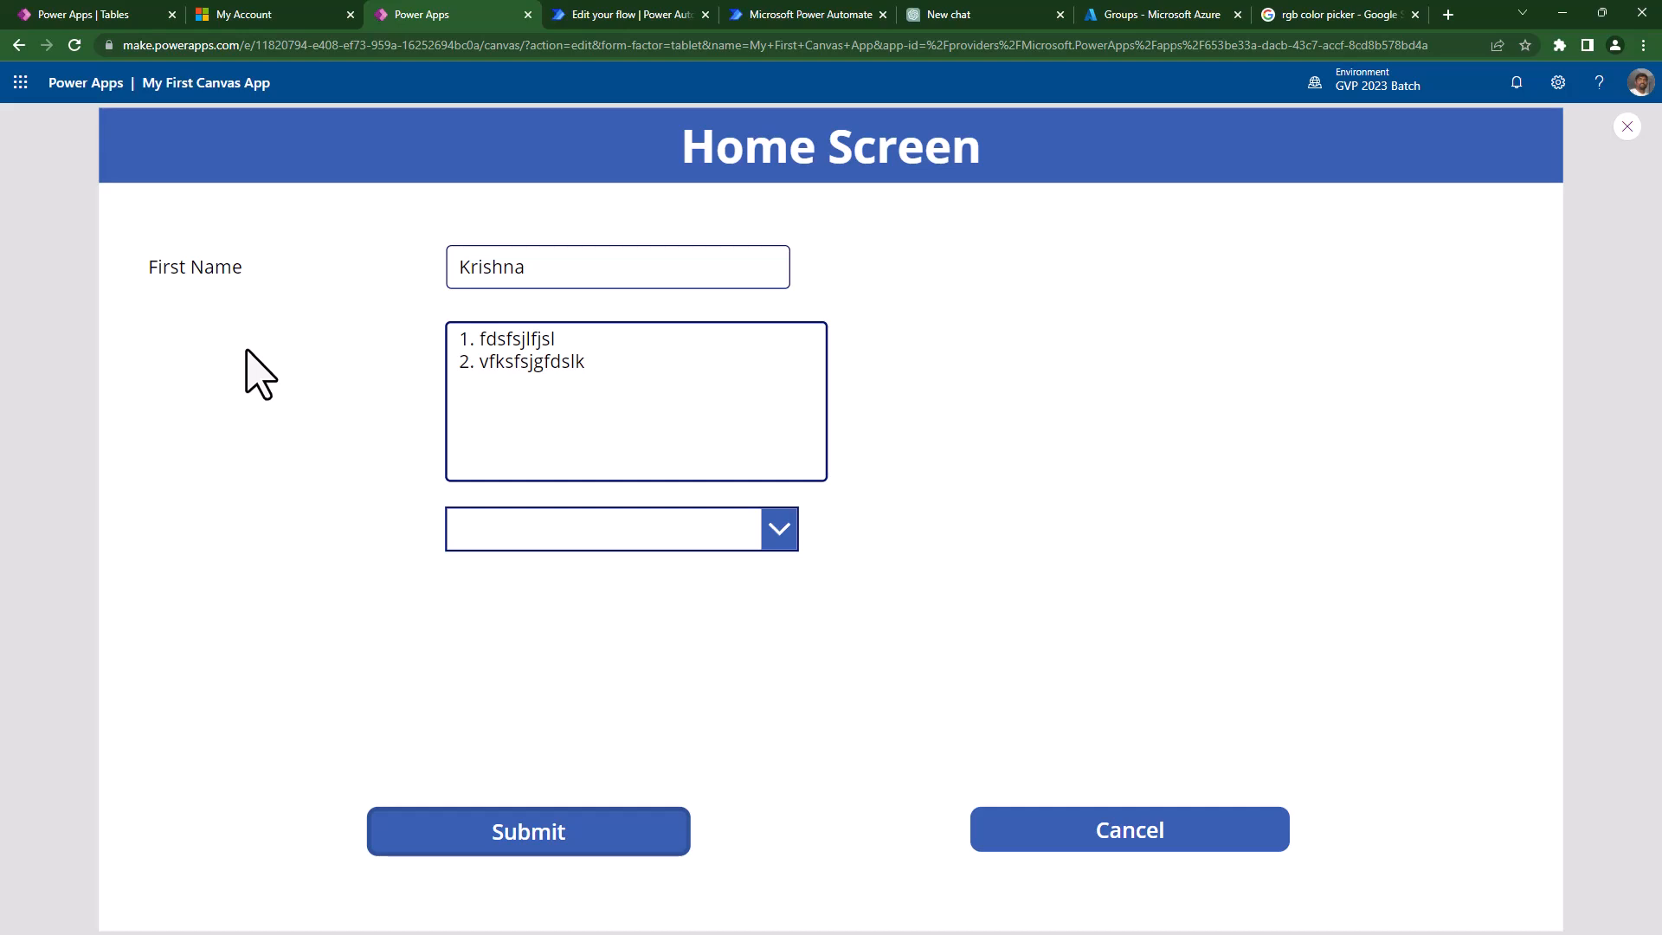
{"action": "key", "text": "Escape"}
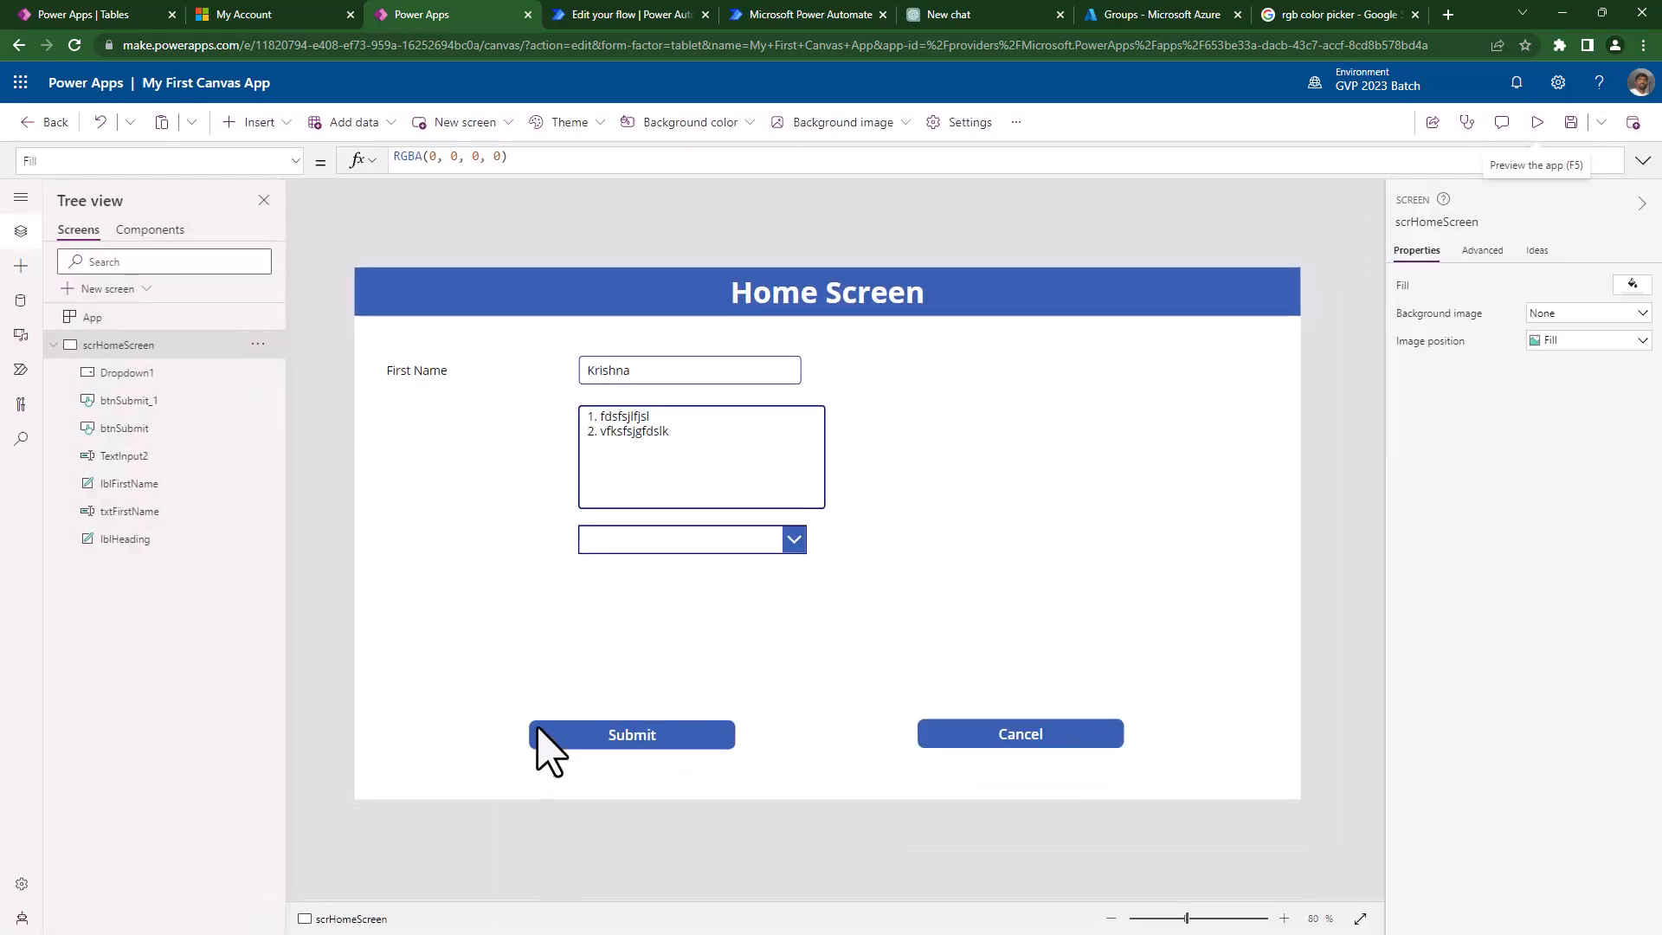
- Change the Submit notification type from Error to Success
{"action": "left_click", "coordinate": [570, 732]}
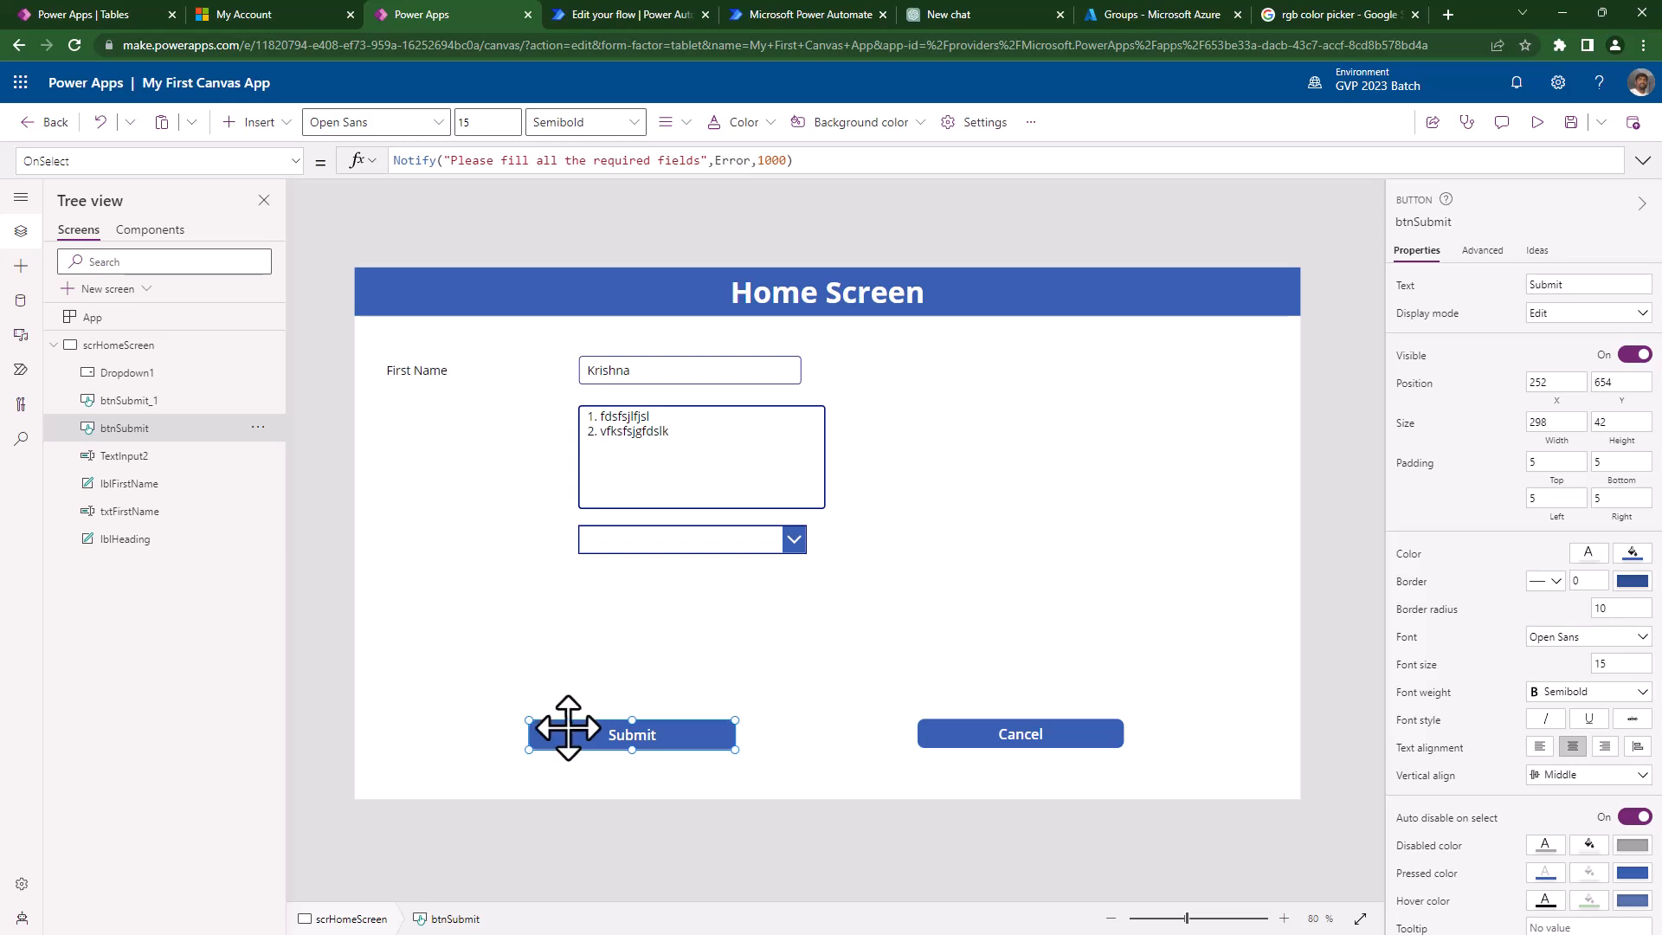
{"action": "left_click_drag", "start_coordinate": [664, 173], "coordinate": [660, 277]}
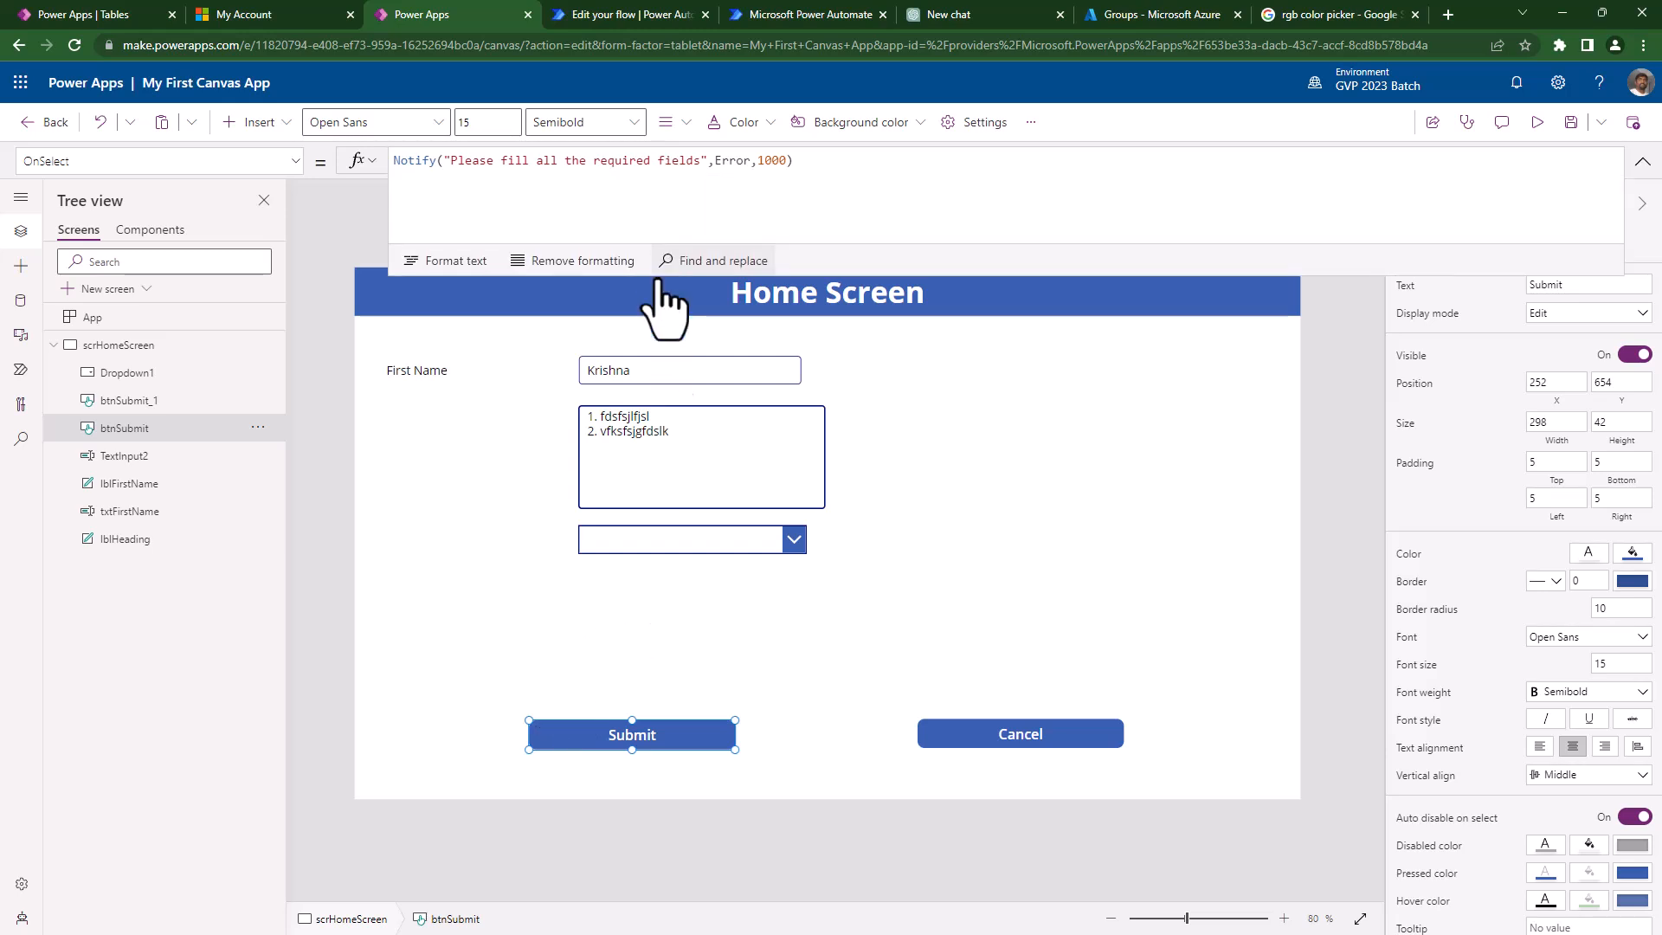
{"action": "left_click", "coordinate": [726, 165]}
{"action": "double_click", "coordinate": [855, 162]}
{"action": "type", "text": "Success"}
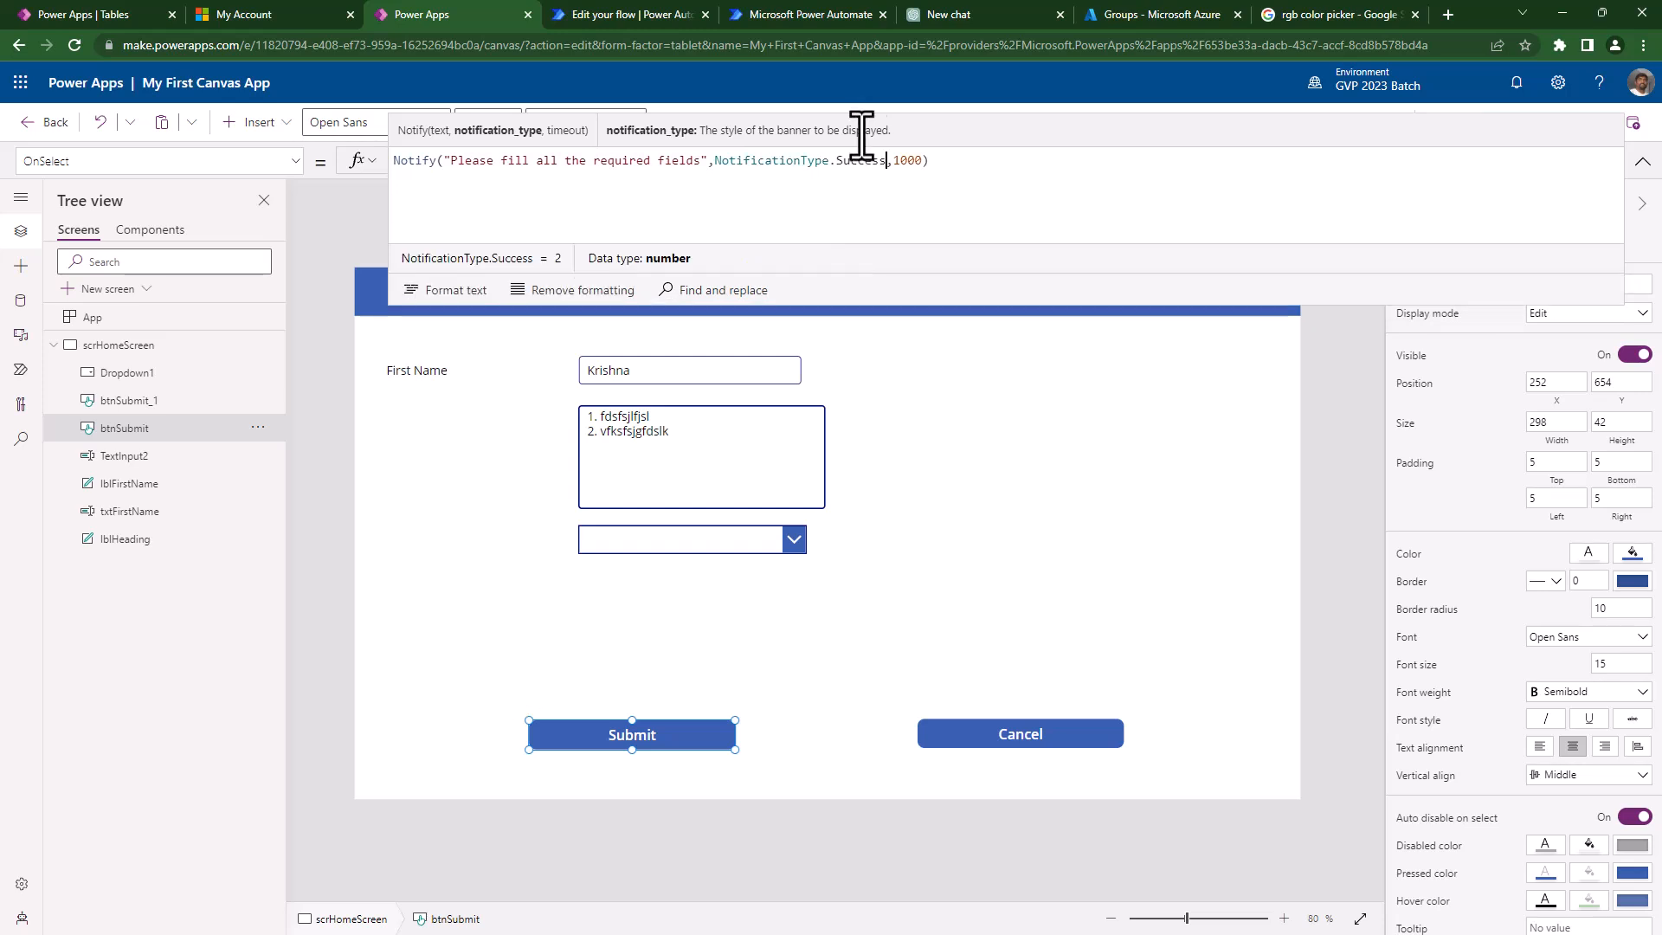
- Rewrite the Notify message as 'Thank you for providing all the information !'
{"action": "left_click", "coordinate": [693, 163]}
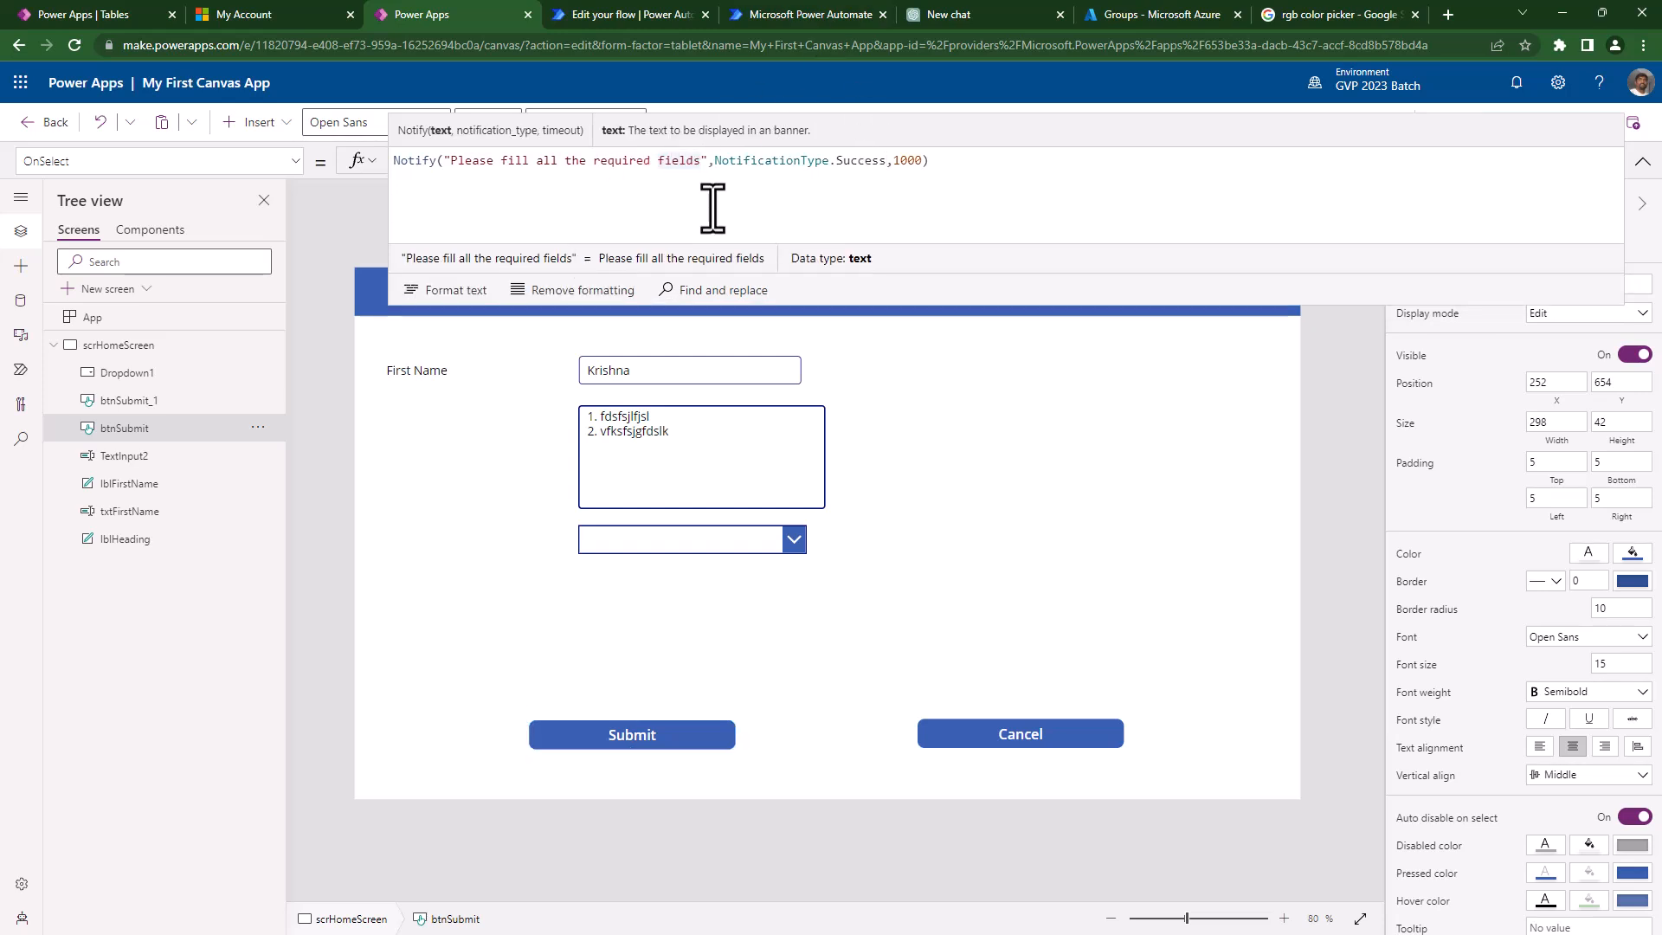
{"action": "key", "text": "ctrl+shift+Left"}
{"action": "key", "text": "ctrl+shift+Left"}
{"action": "key", "text": "ctrl+shift+Left"}
{"action": "key", "text": "ctrl+shift+Left"}
{"action": "key", "text": "ctrl+shift+Left"}
{"action": "key", "text": "ctrl+shift+Left"}
{"action": "key", "text": "ctrl+shift+Left"}
{"action": "key", "text": "shift+Right"}
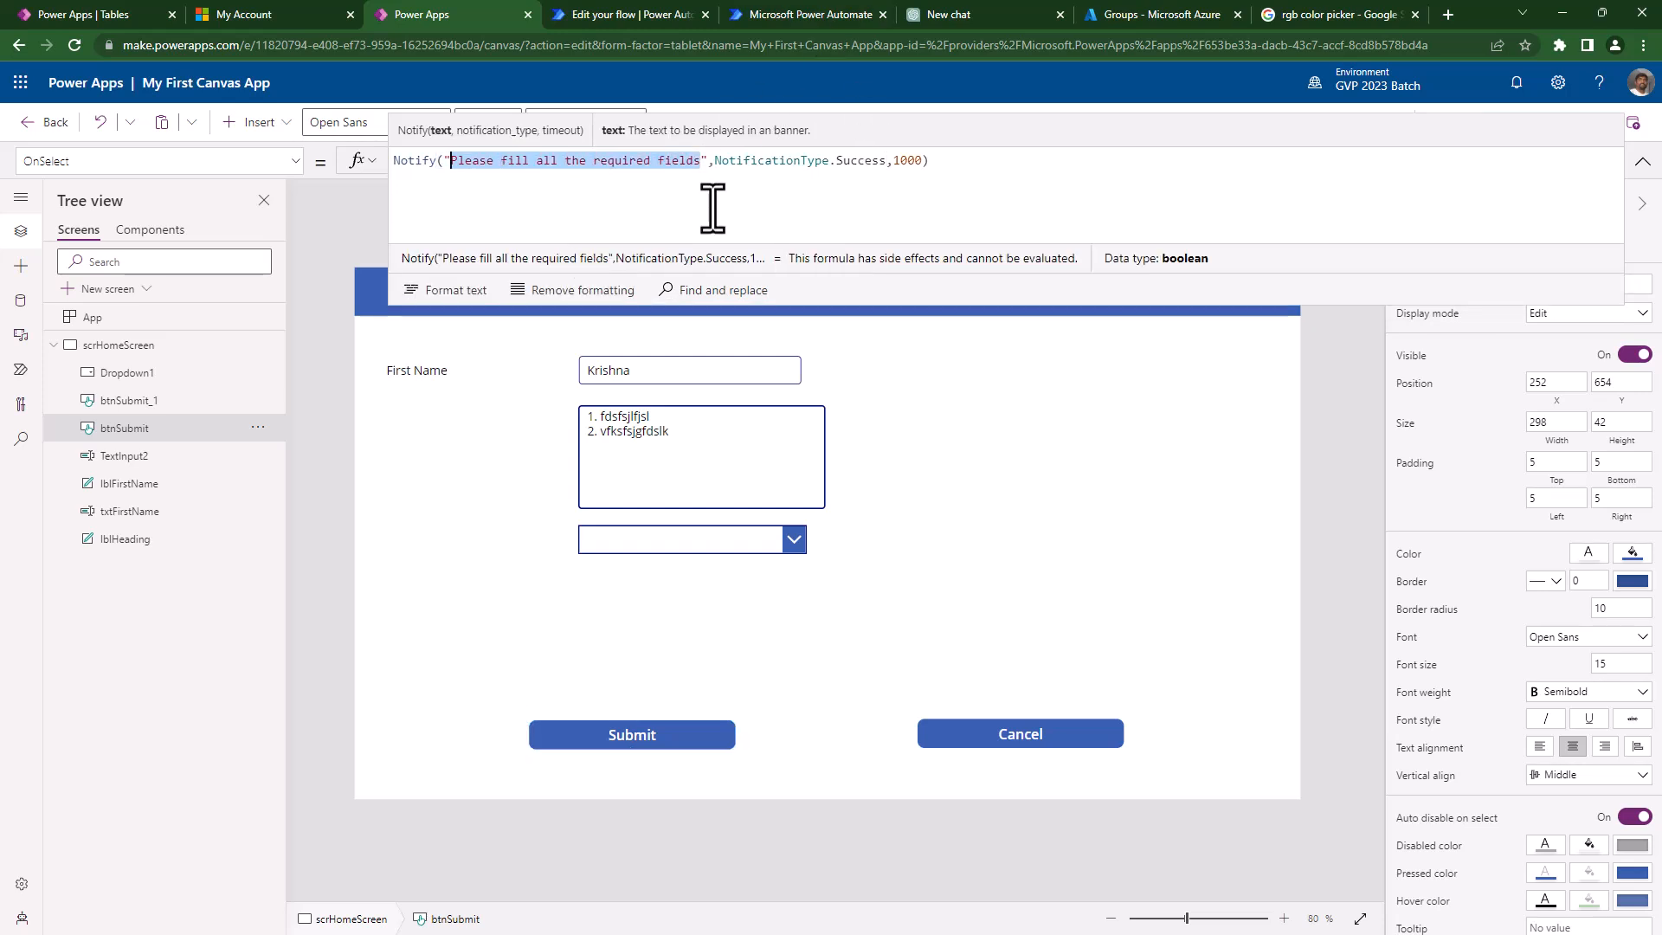
{"action": "key", "text": "BackSpace"}
{"action": "type", "text": "thsa"}
{"action": "key", "text": "BackSpace"}
{"action": "key", "text": "BackSpace"}
{"action": "key", "text": "BackSpace"}
{"action": "key", "text": "BackSpace"}
{"action": "type", "text": "Thank you for providsin"}
{"action": "key", "text": "BackSpace"}
{"action": "key", "text": "BackSpace"}
{"action": "key", "text": "BackSpace"}
{"action": "type", "text": "ing"}
{"action": "key", "text": "Right"}
{"action": "type", "text": "all the informati"}
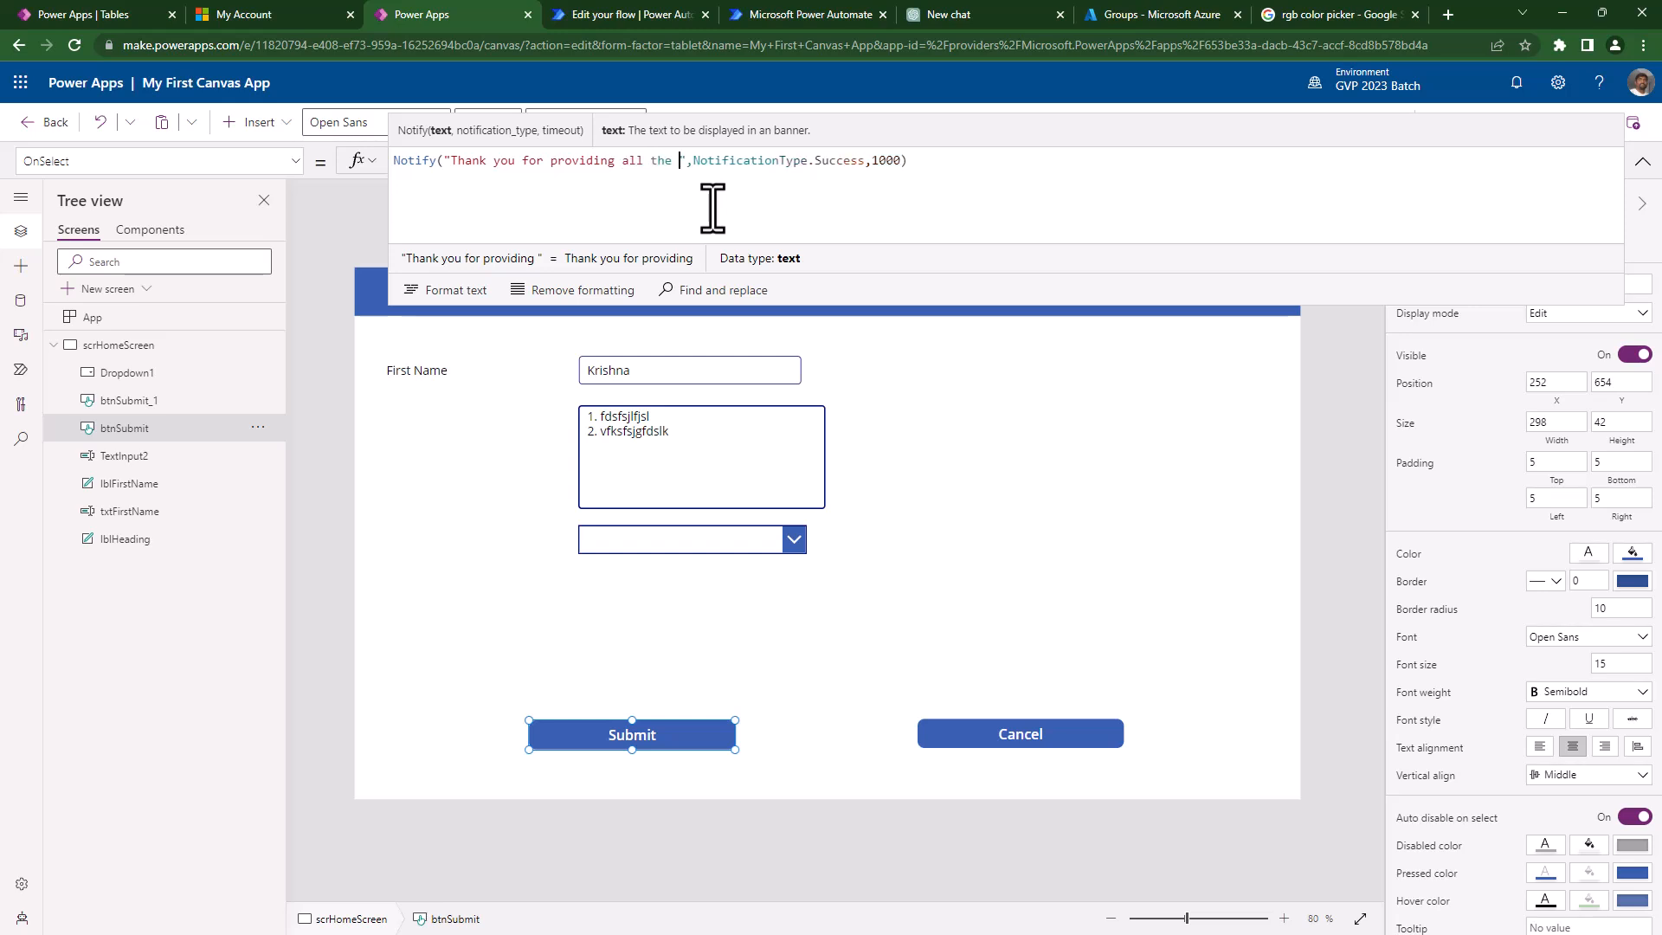
{"action": "type", "text": "on !"}
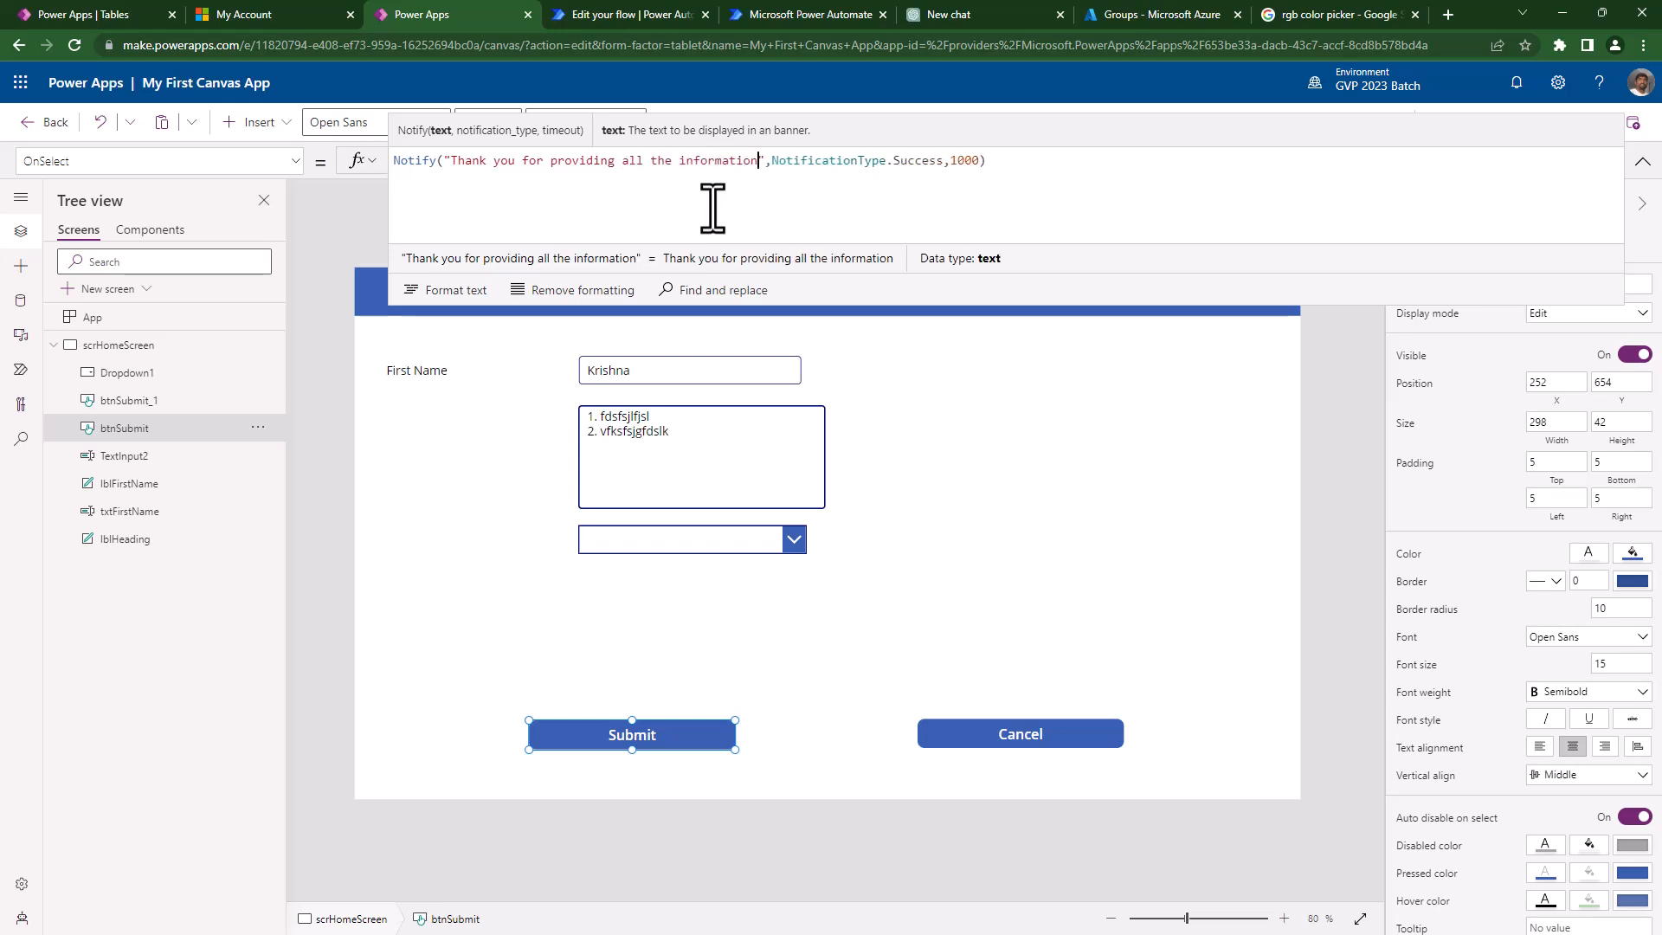
{"action": "left_click", "coordinate": [1065, 167]}
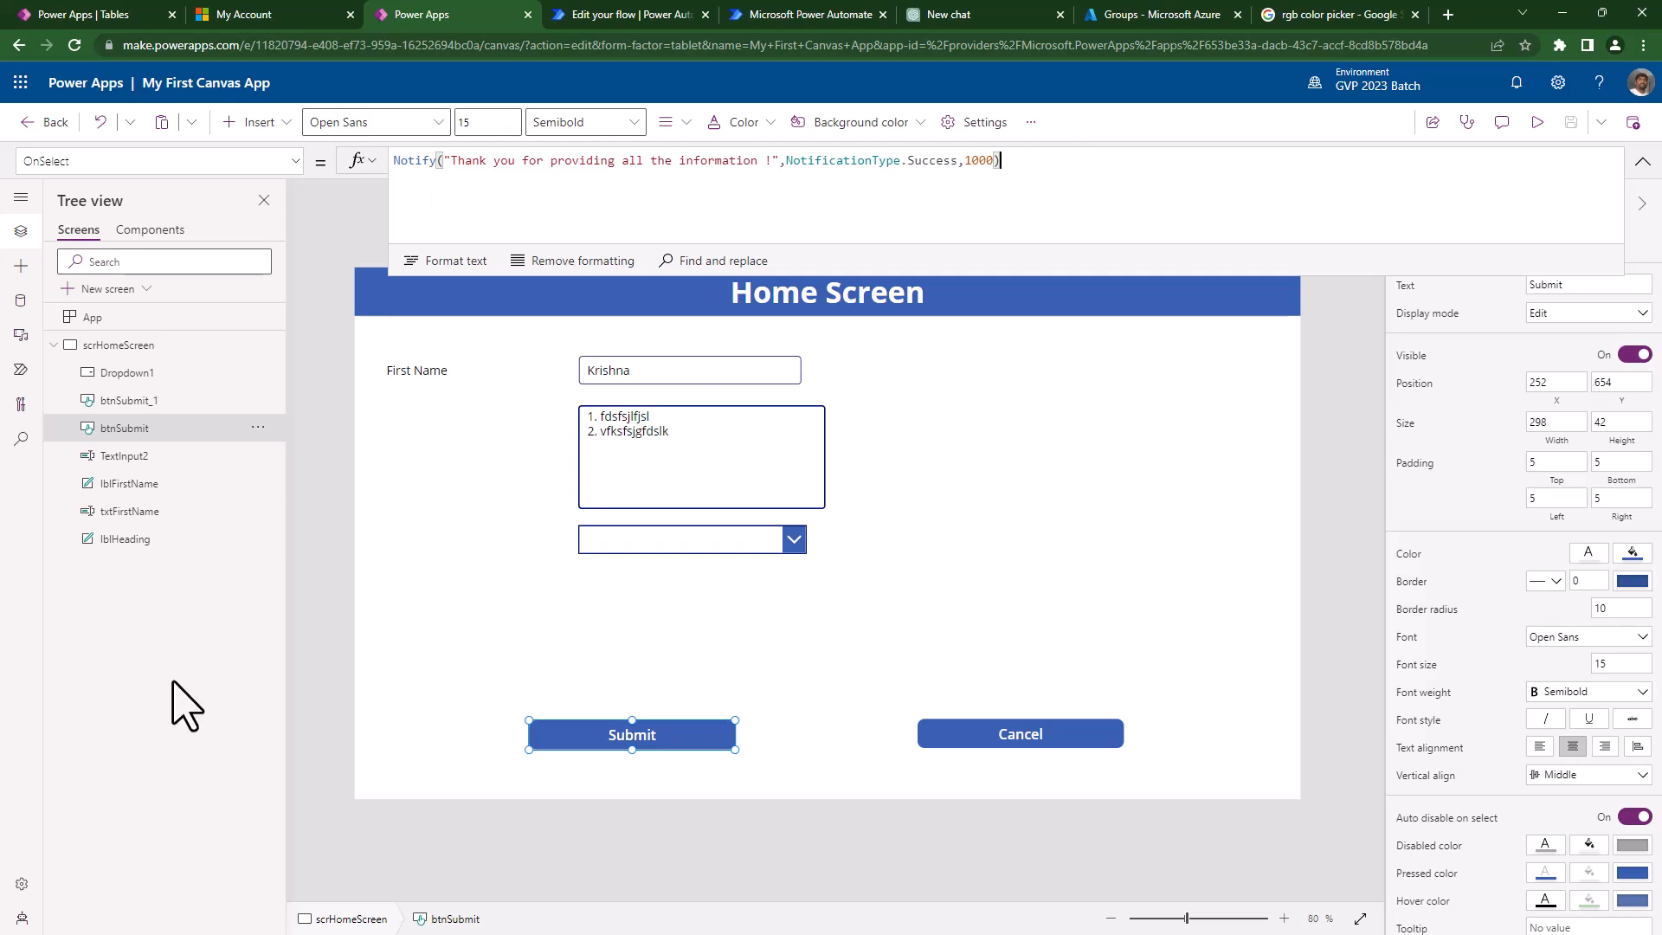
- Add a new blank screen named scrCarSelection
{"action": "left_click", "coordinate": [95, 291]}
{"action": "left_click", "coordinate": [121, 373]}
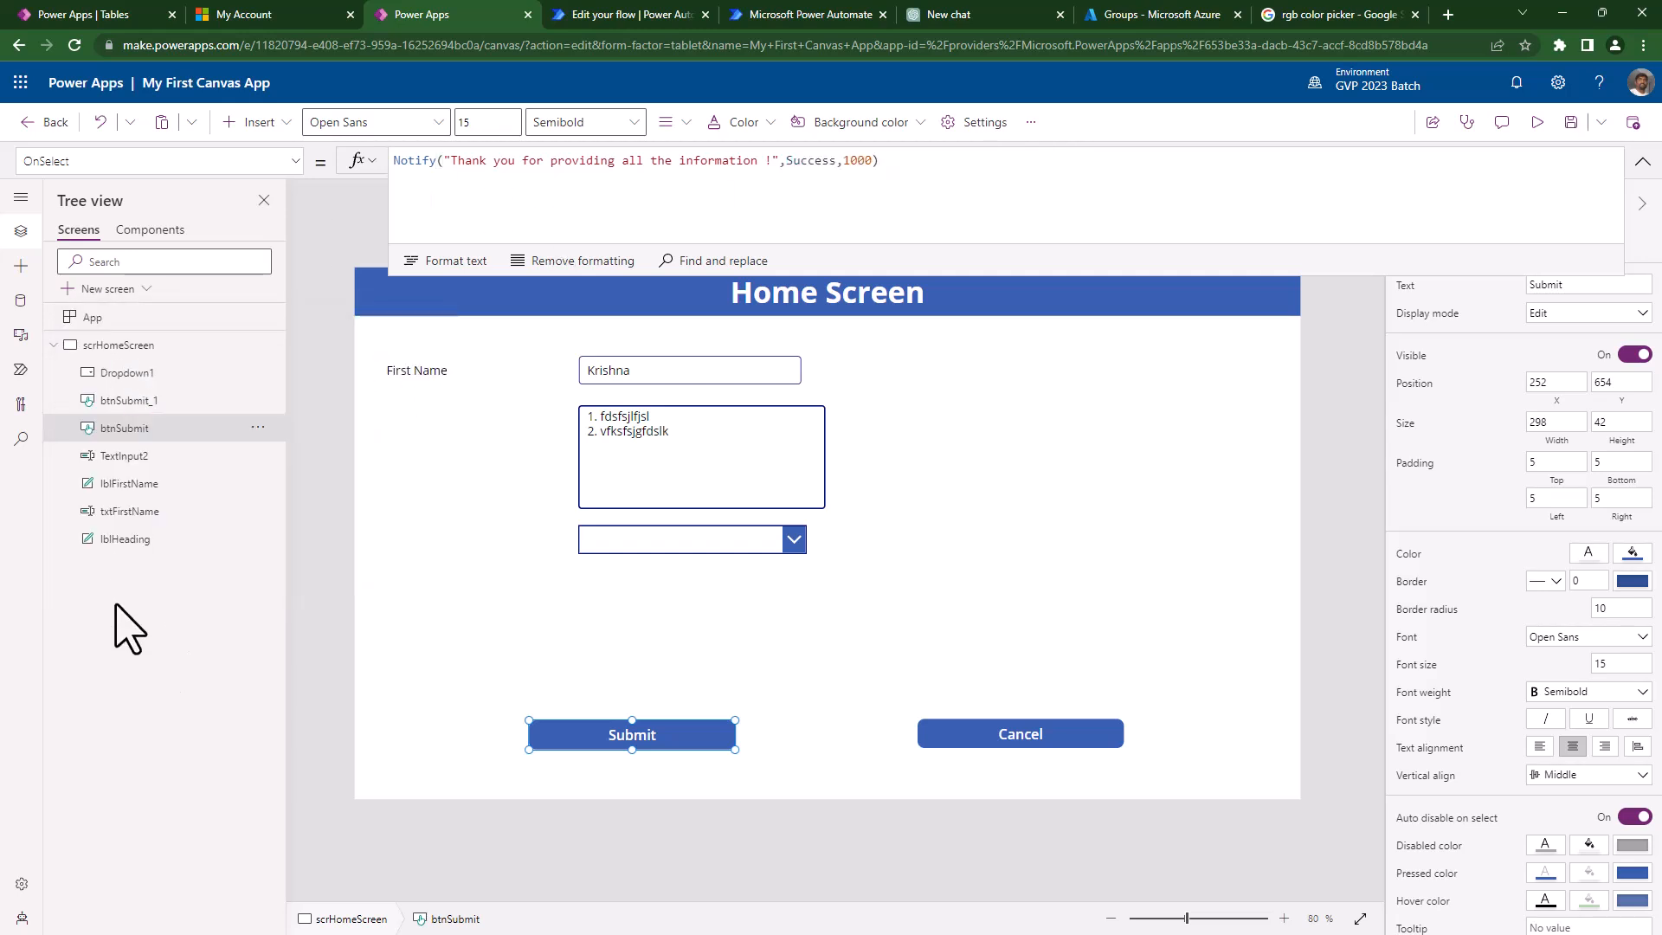
{"action": "double_click", "coordinate": [145, 568]}
{"action": "type", "text": "scrCarSelection"}
{"action": "key", "text": "Return"}
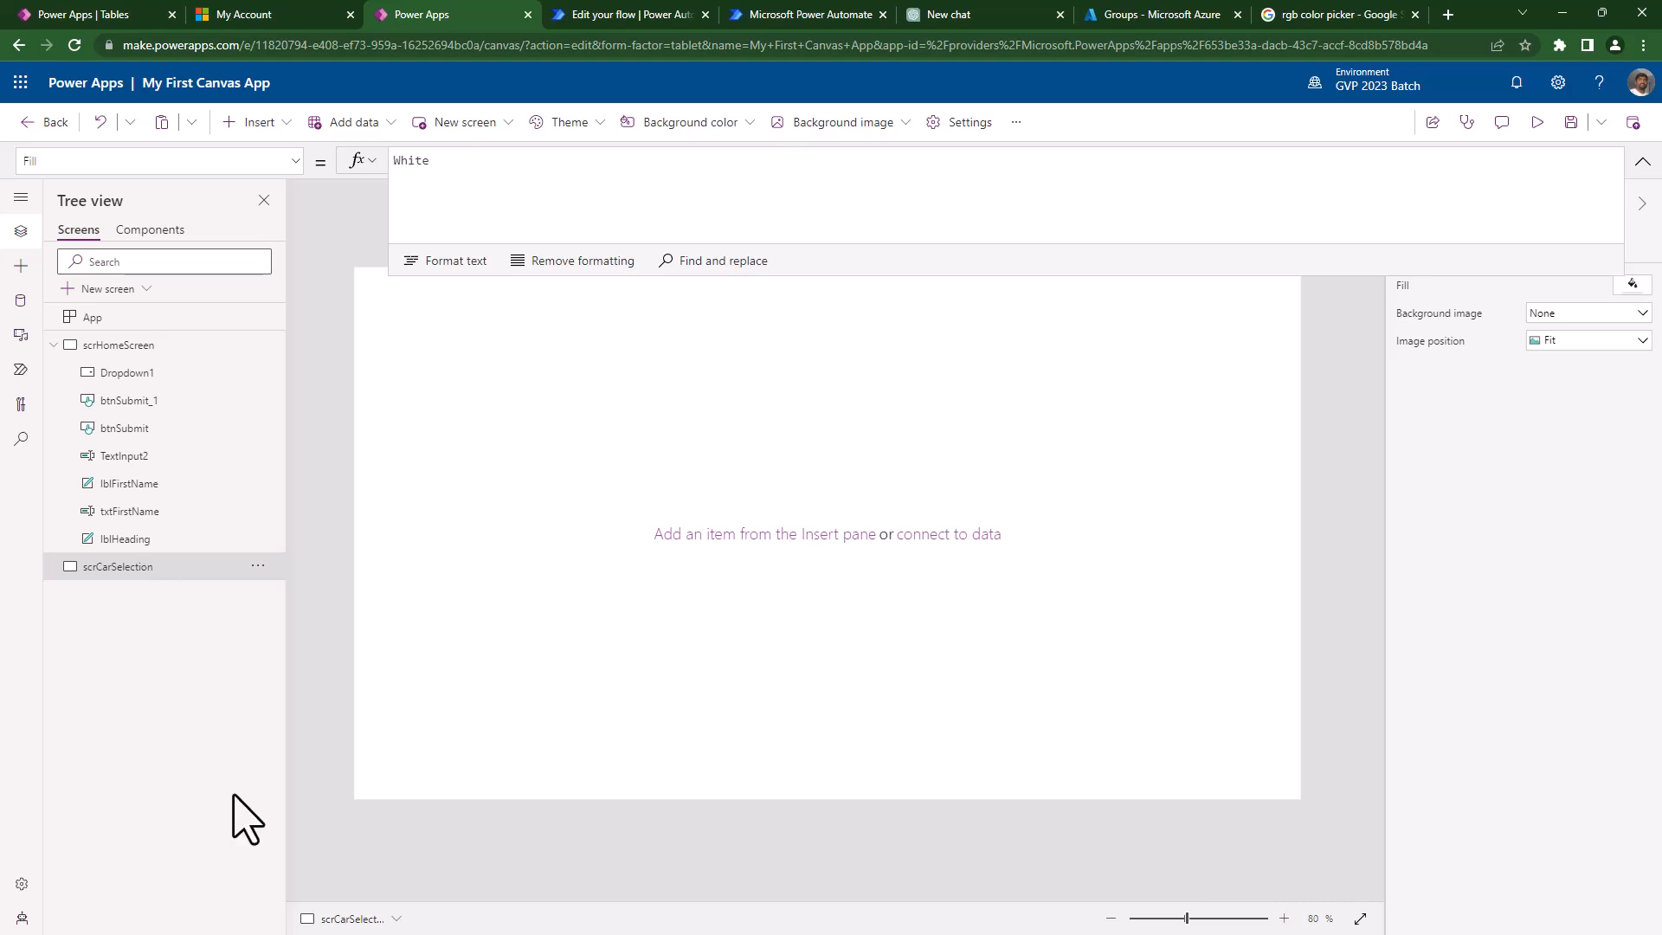
- Return to the Home Screen and edit the Submit button's OnSelect formula
{"action": "left_click", "coordinate": [160, 347]}
{"action": "left_click", "coordinate": [634, 736]}
{"action": "left_click", "coordinate": [913, 164]}
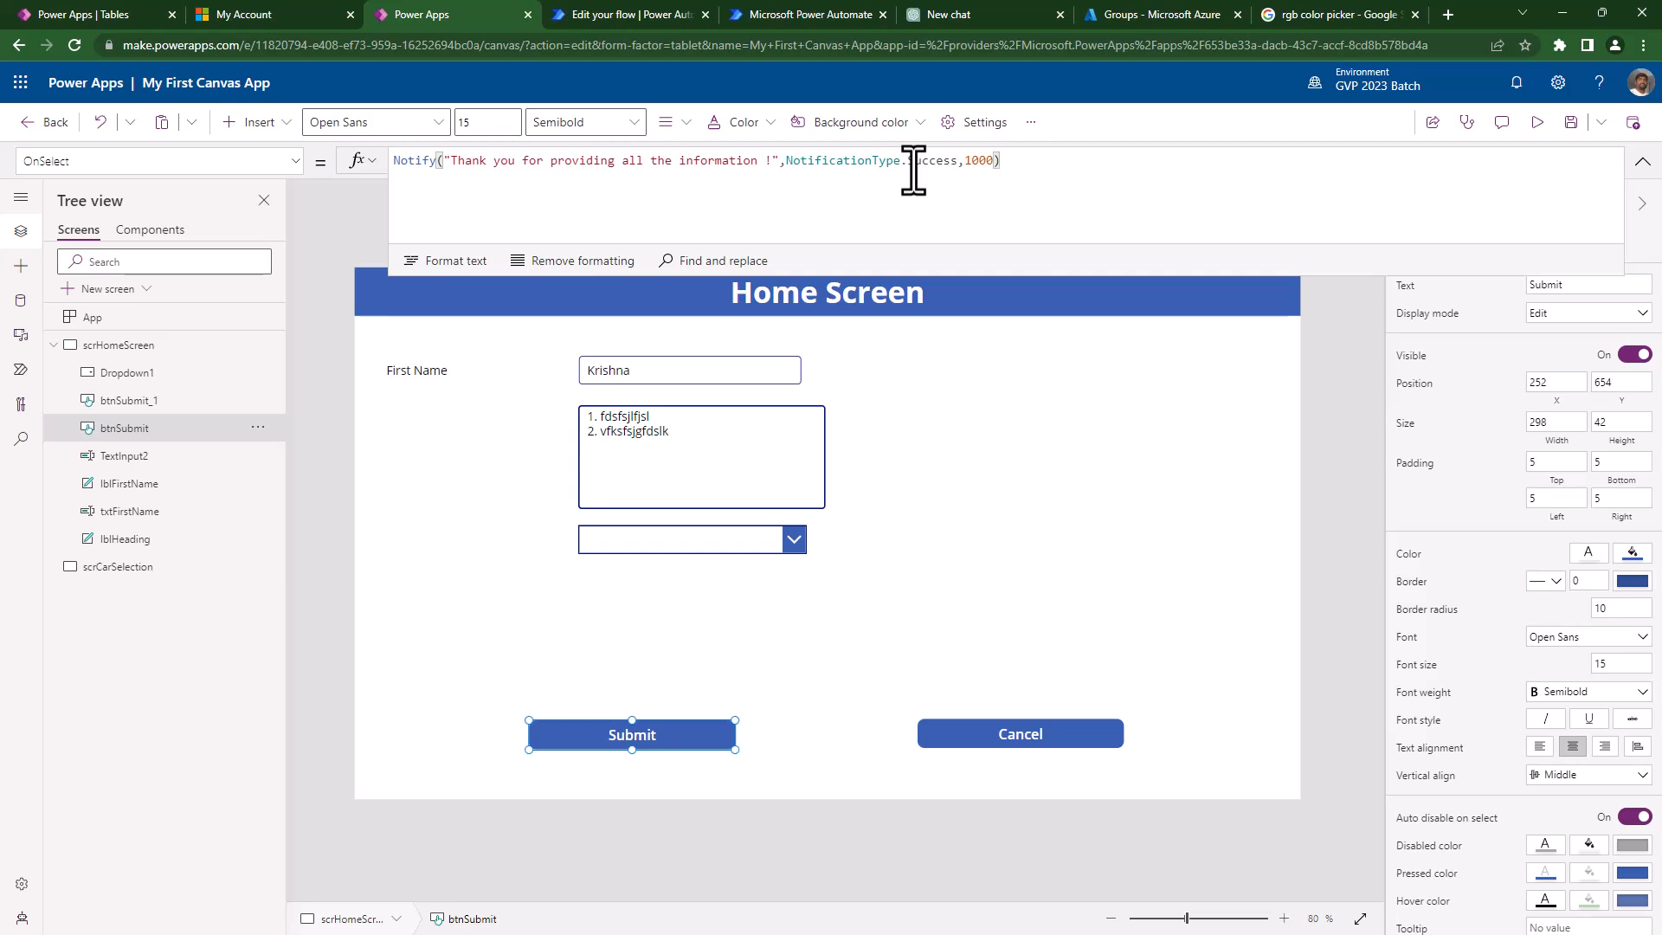
- Add a new line after Notify calling Navigate to scrCarSelection
{"action": "type", "text": ";"}
{"action": "key", "text": "shift+Return"}
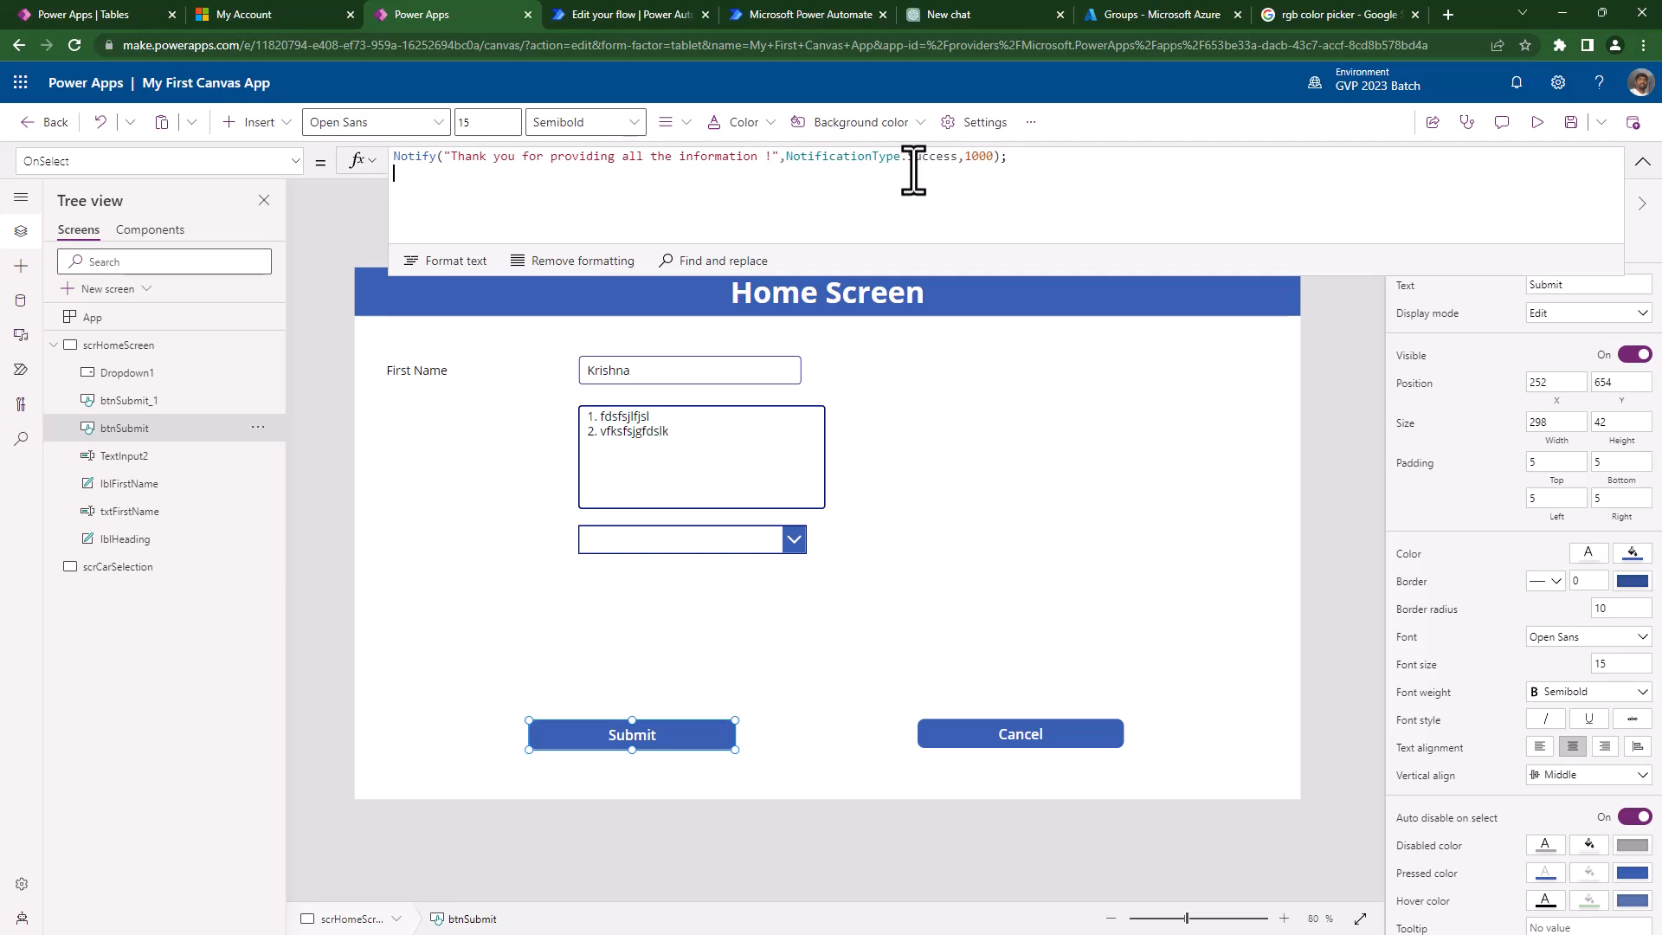
{"action": "type", "text": "Navigate("}
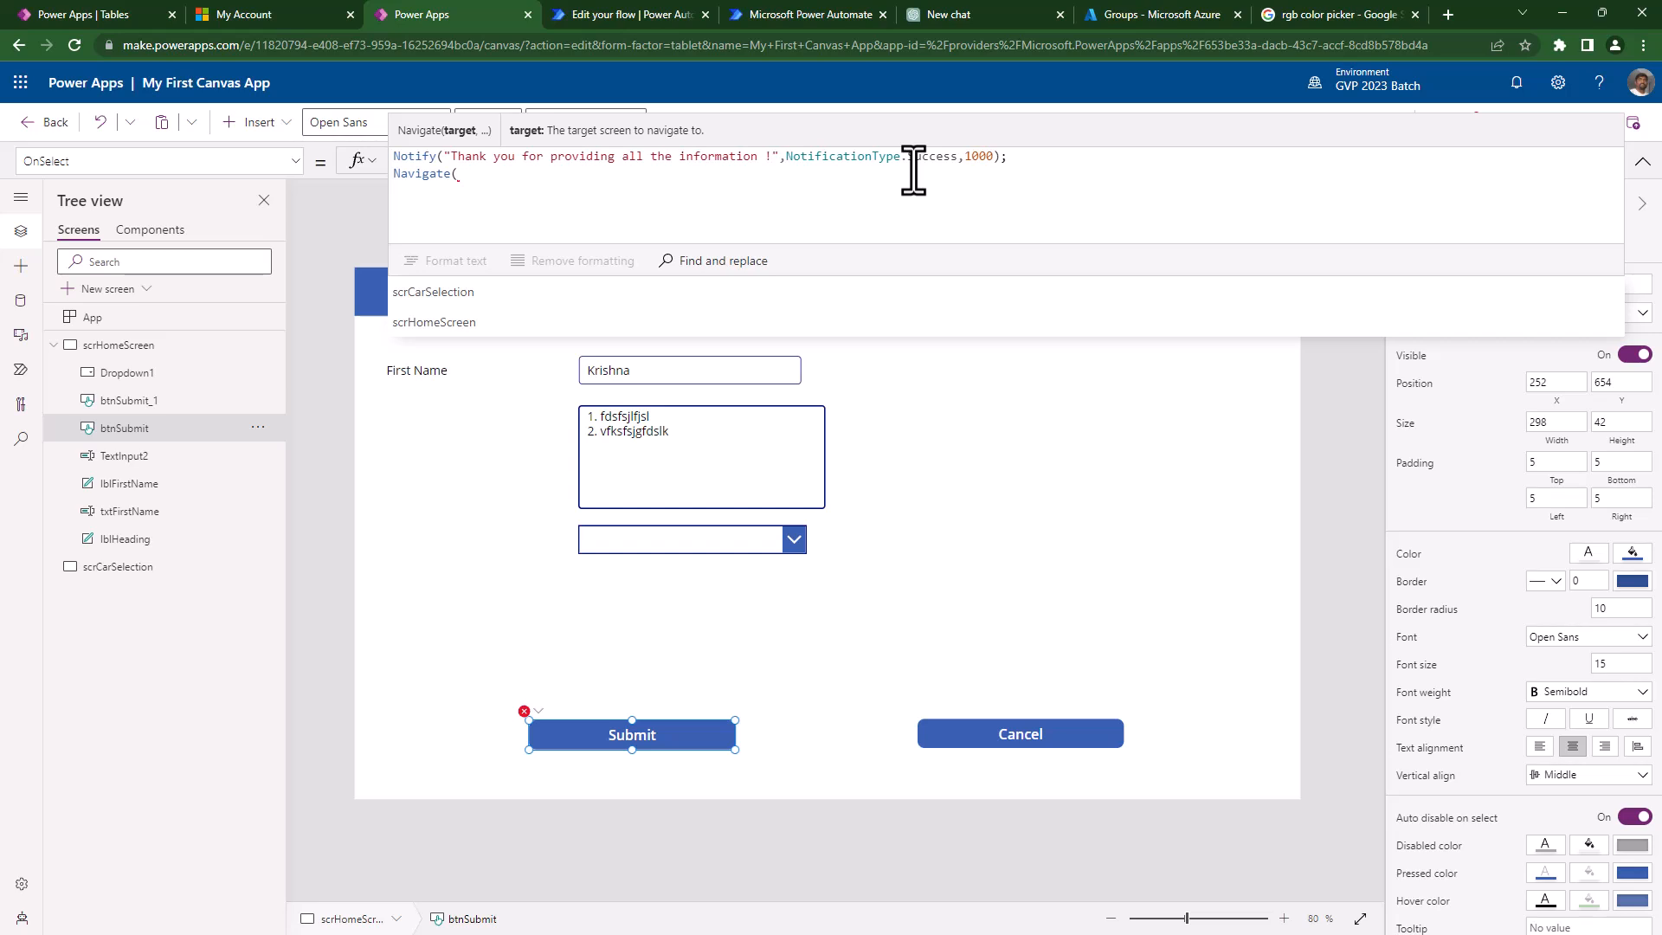
{"action": "key", "text": "Down"}
{"action": "key", "text": "Down"}
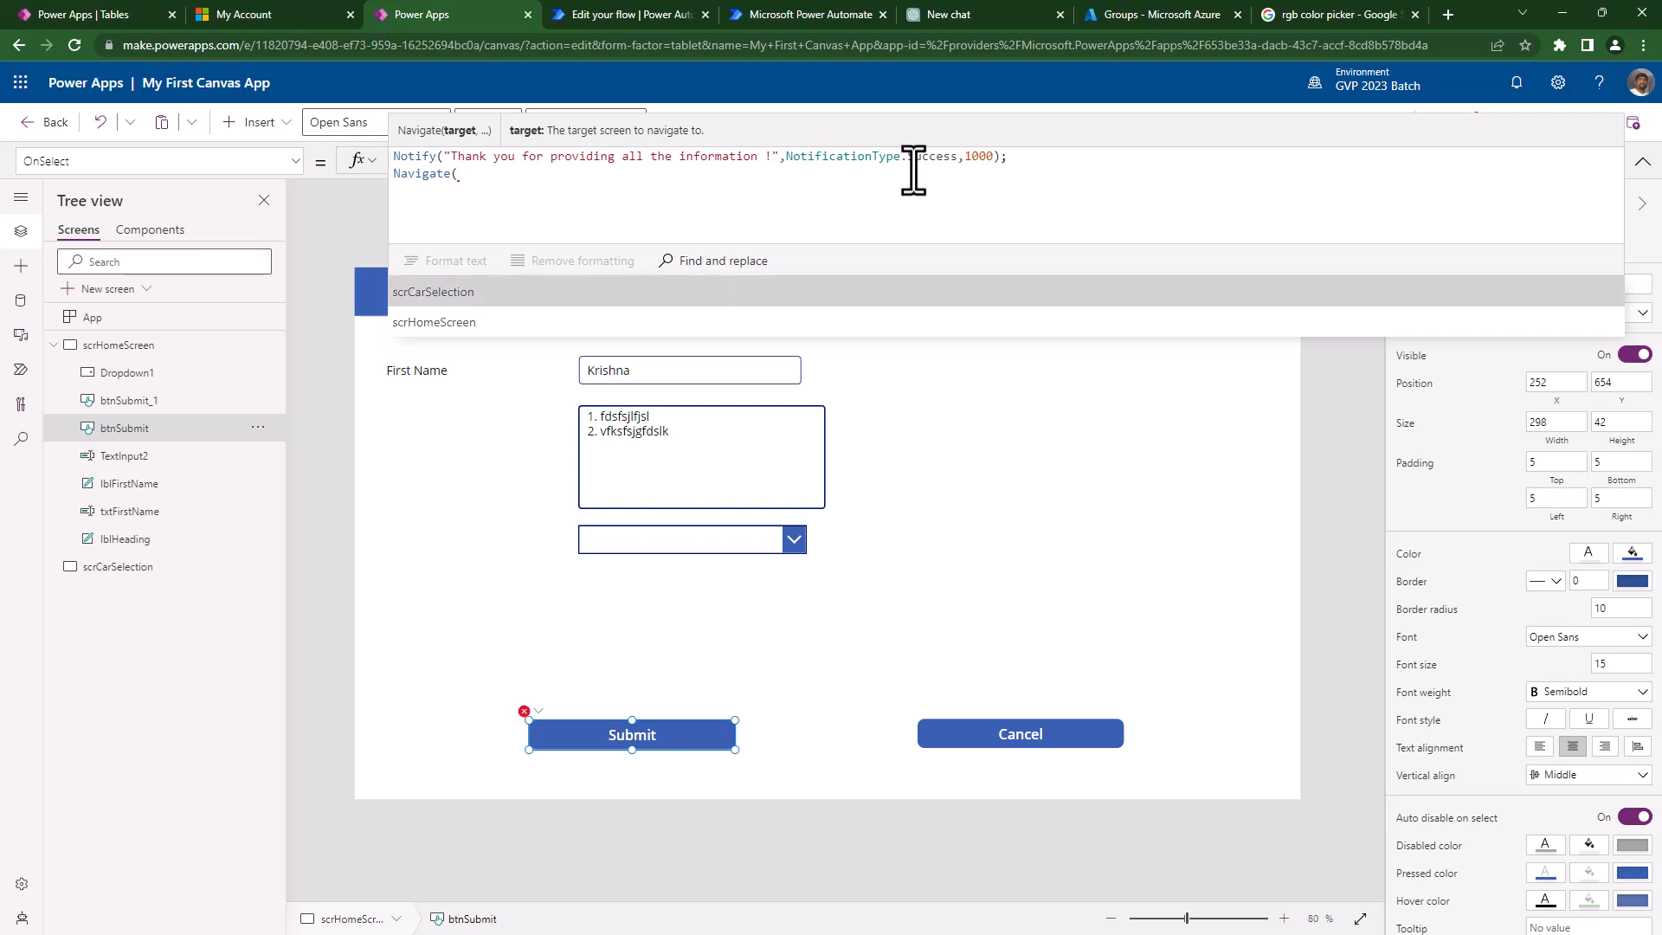
{"action": "key", "text": "Up"}
{"action": "key", "text": "Return"}
{"action": "type", "text": ","}
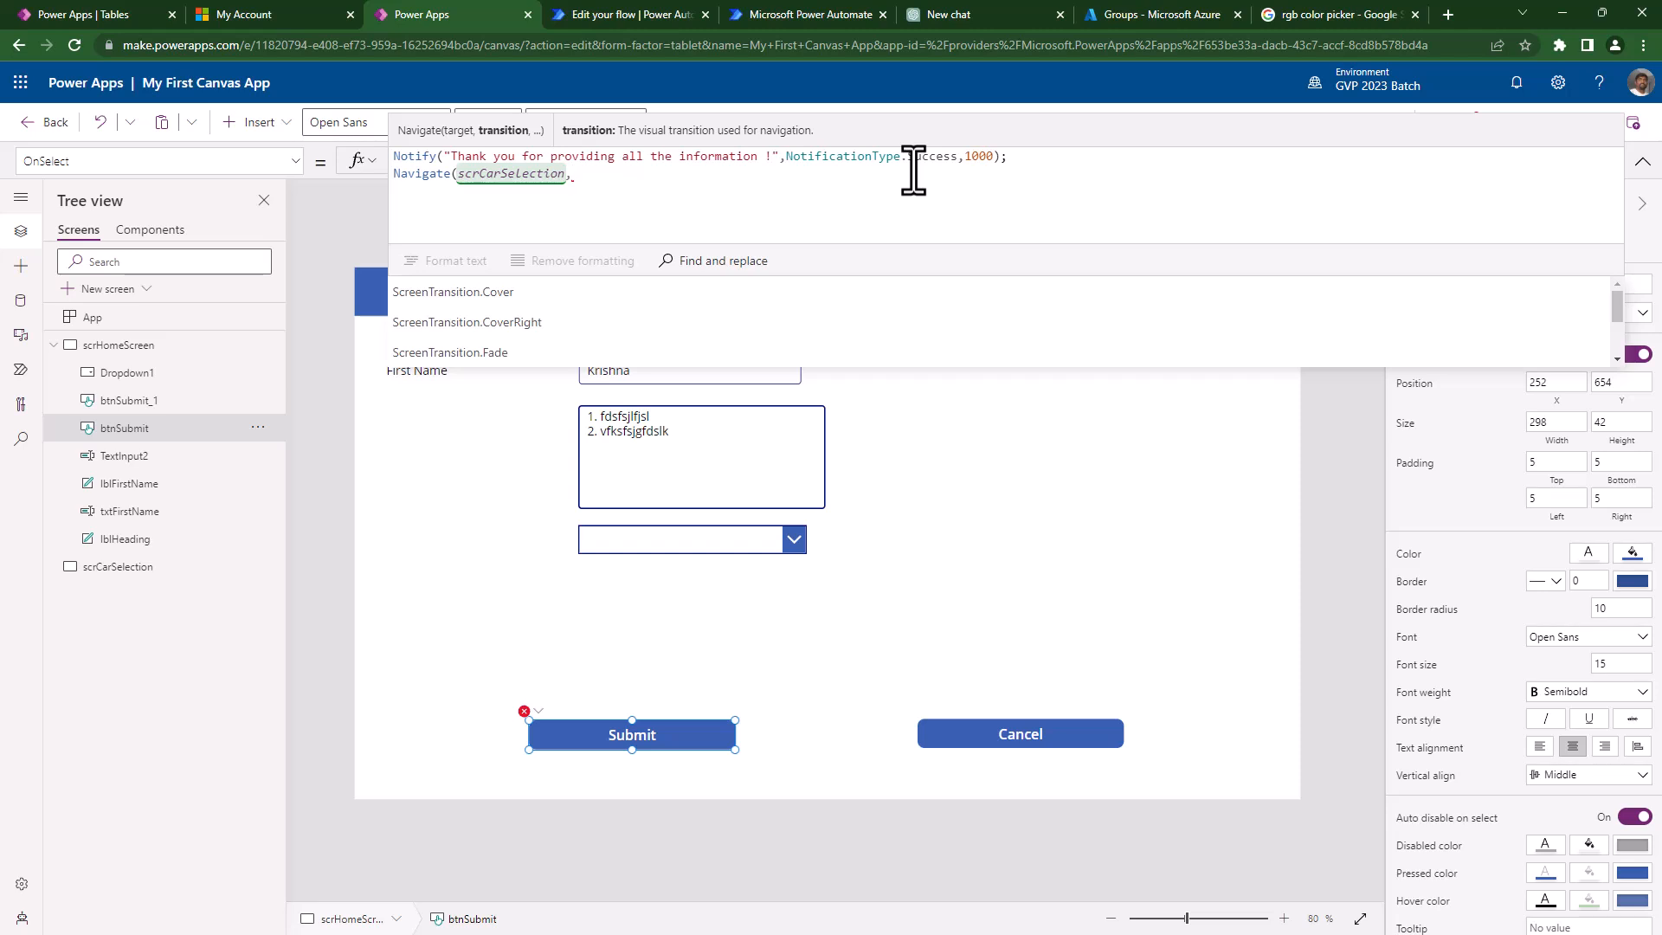
- Choose ScreenTransition.None as the navigation's transition
{"action": "key", "text": "Down"}
{"action": "key", "text": "Down"}
{"action": "key", "text": "Down"}
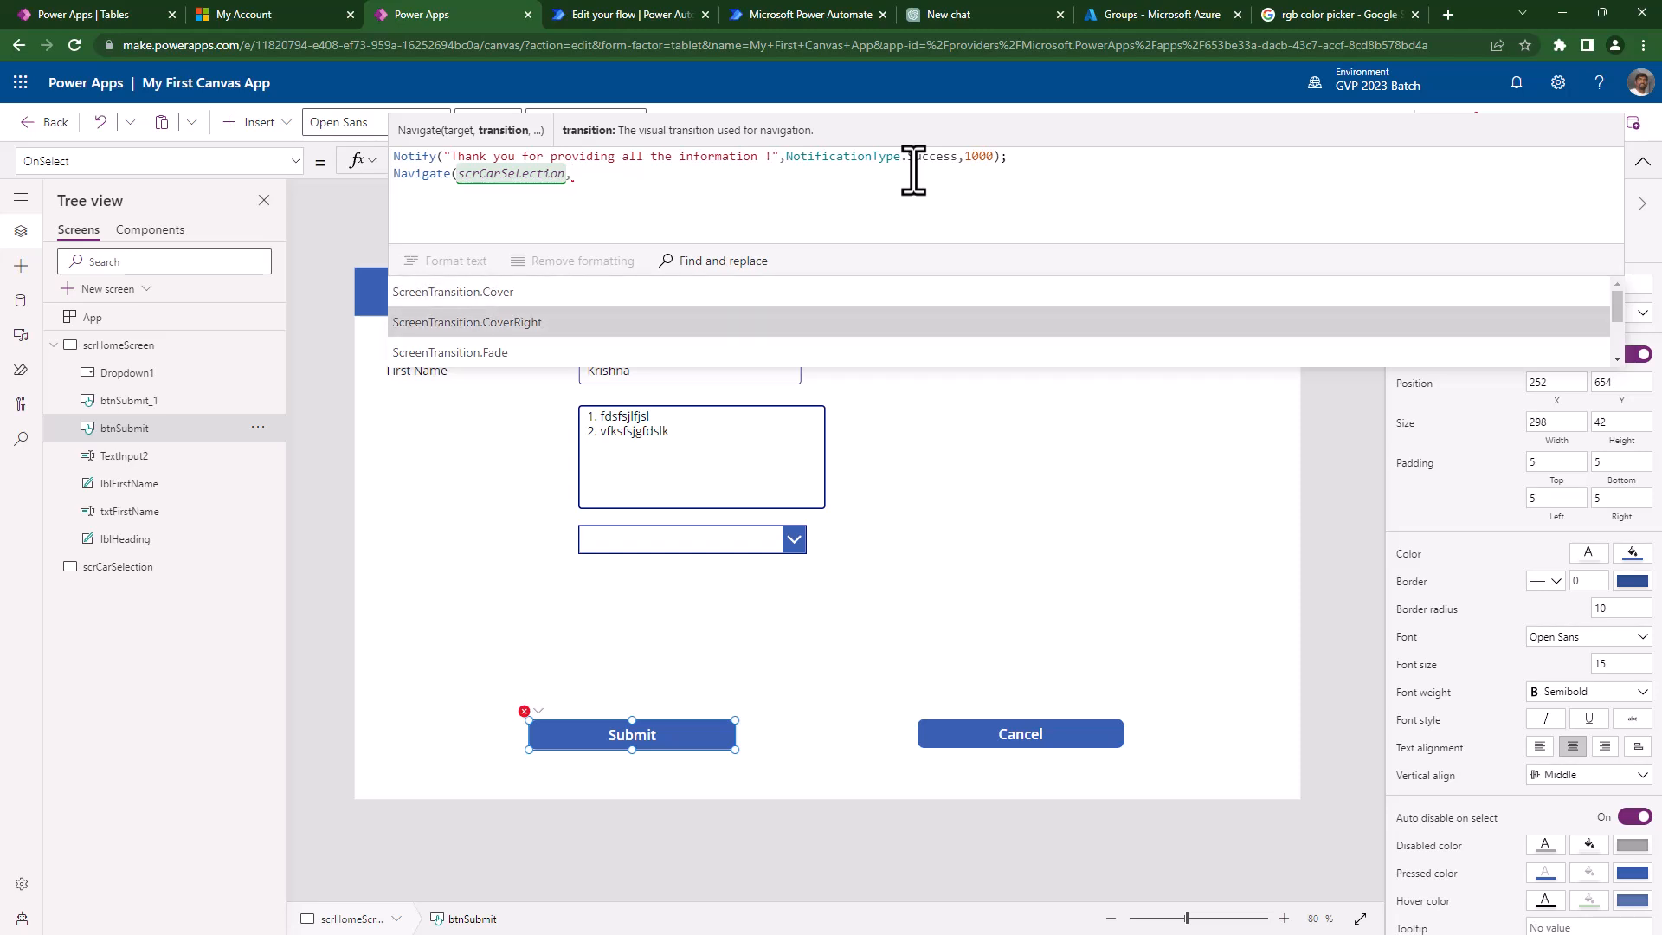
{"action": "key", "text": "Up"}
{"action": "key", "text": "Down"}
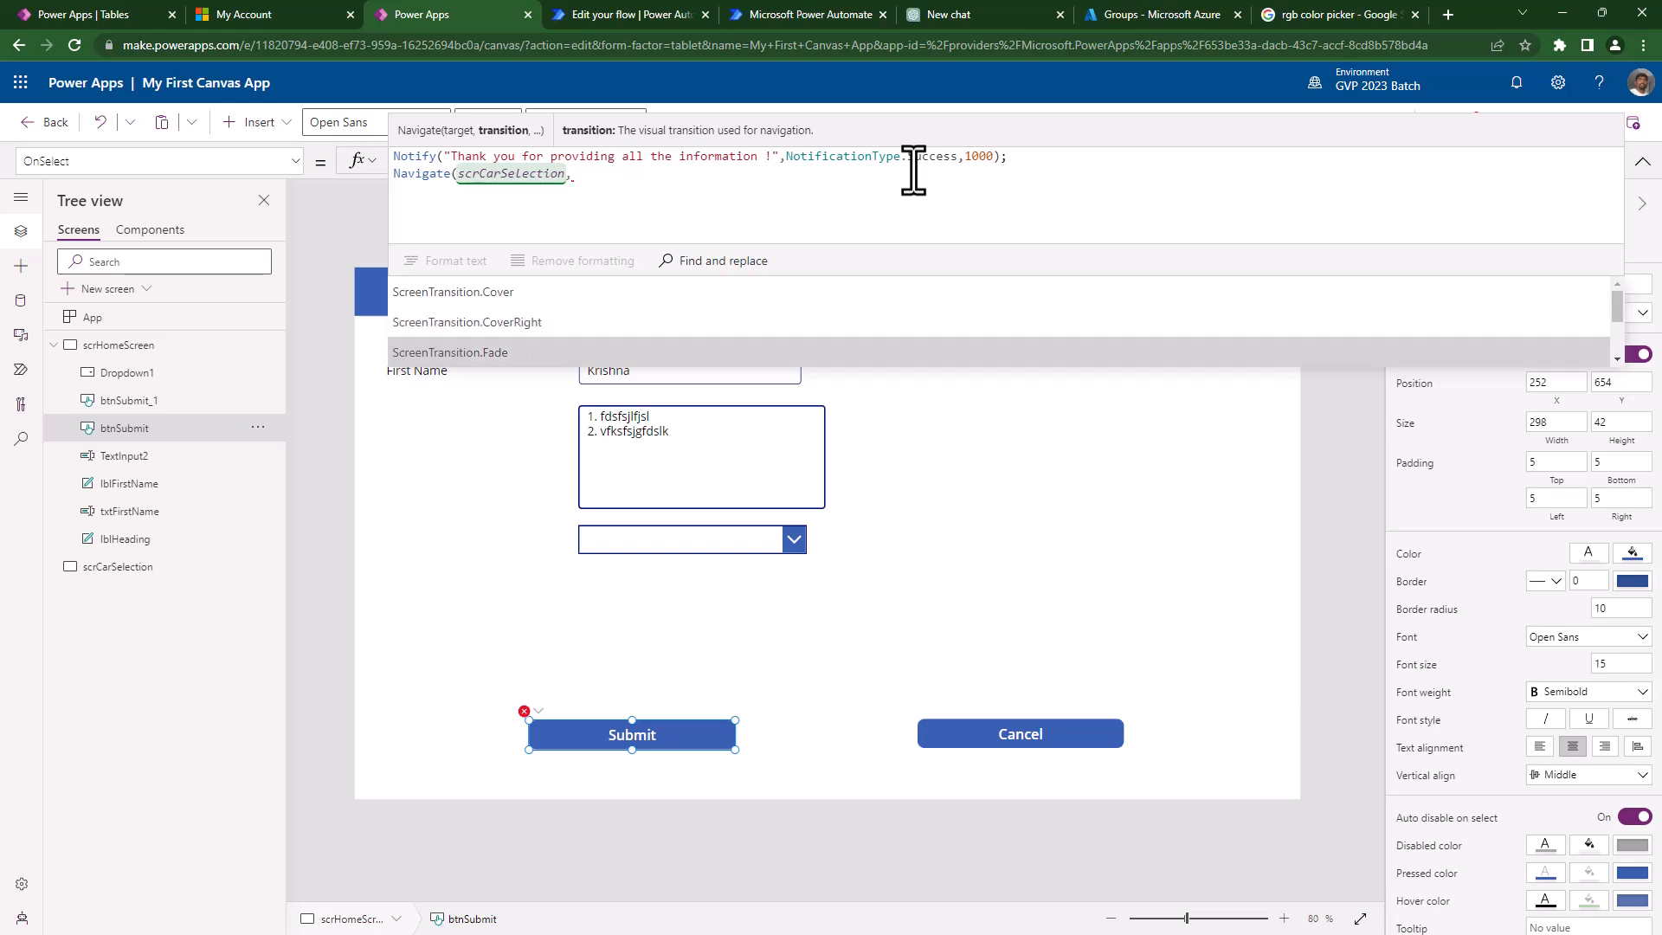
{"action": "key", "text": "Down"}
{"action": "key", "text": "Down"}
{"action": "key", "text": "Down"}
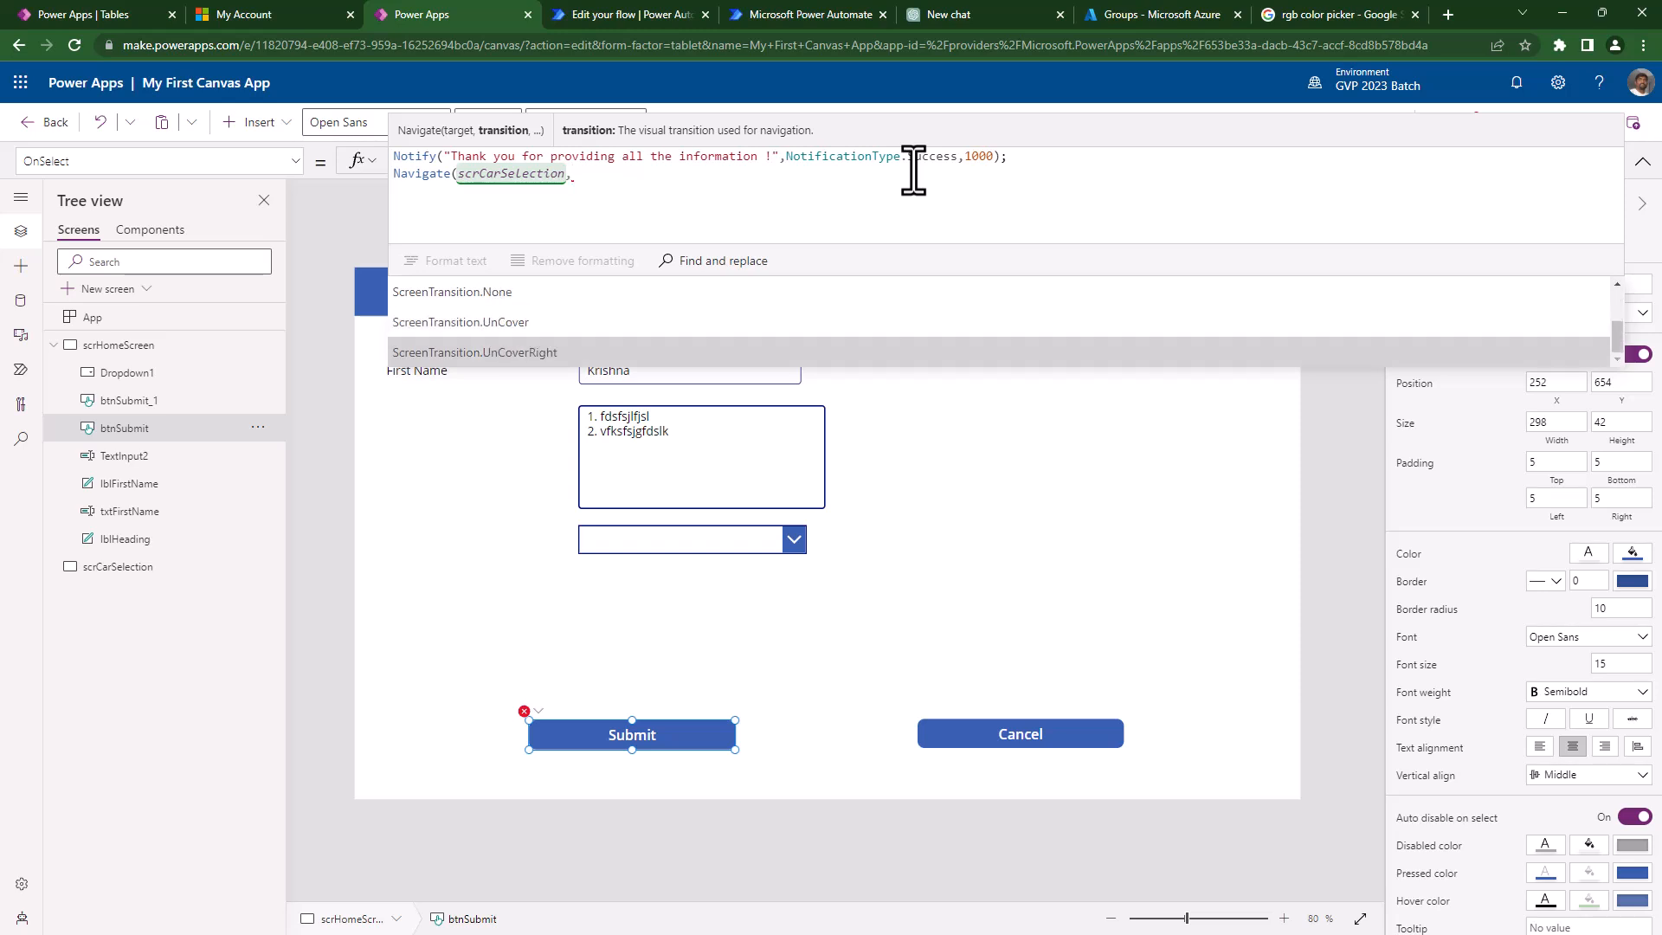
{"action": "key", "text": "Up"}
{"action": "key", "text": "Up"}
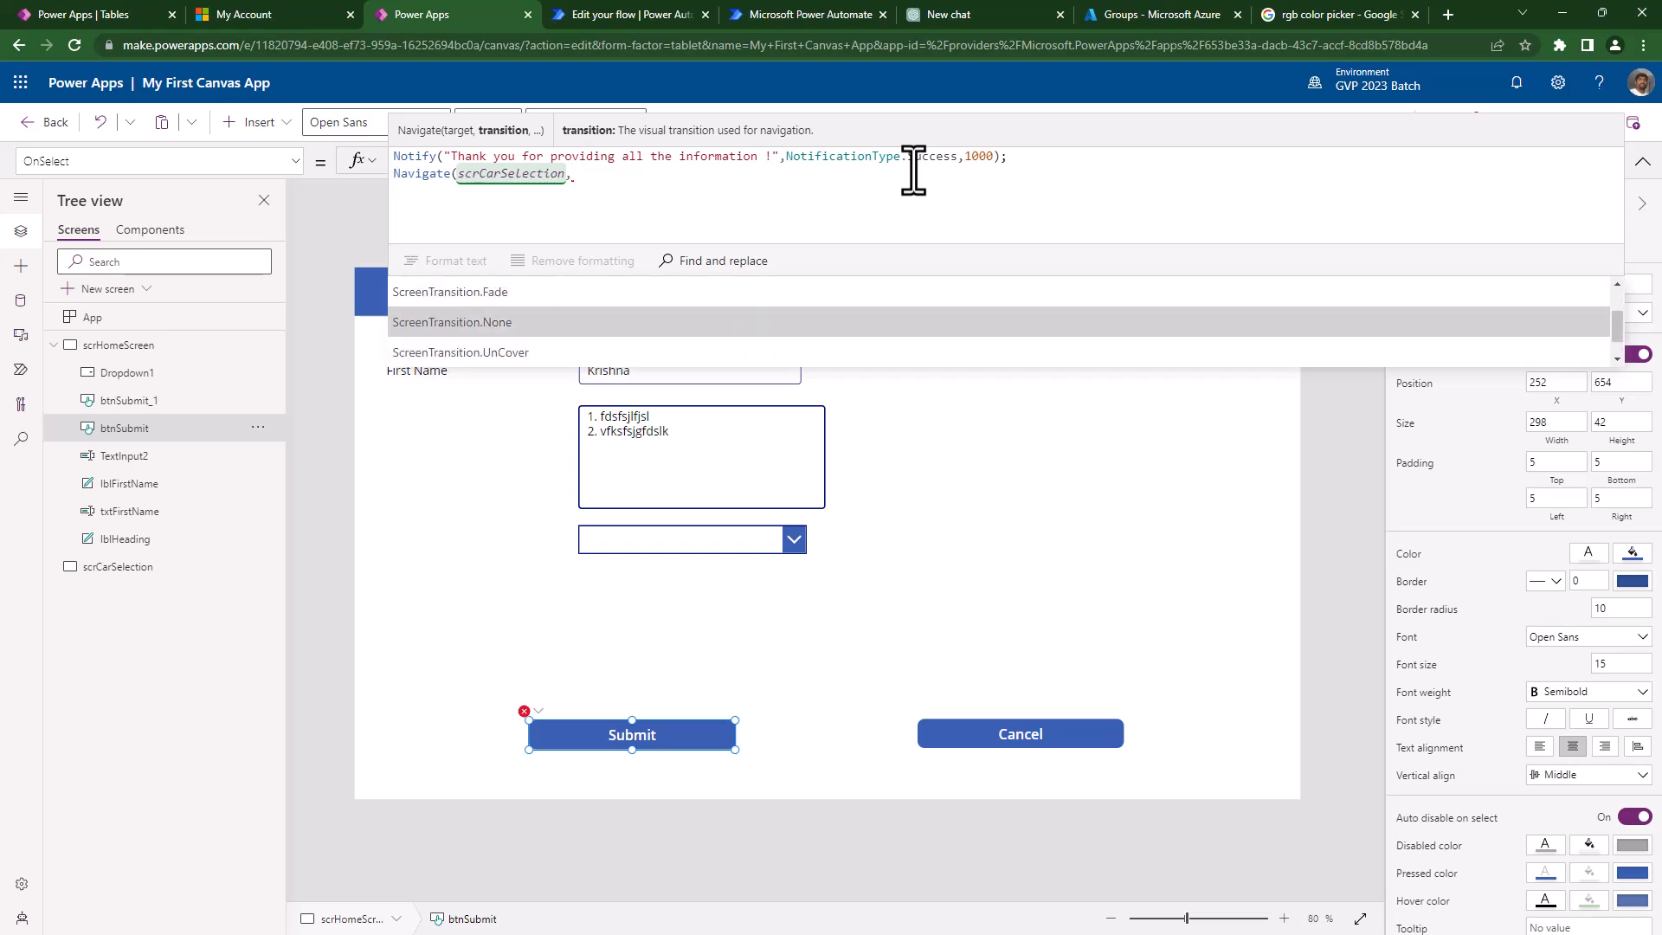
{"action": "key", "text": "Tab"}
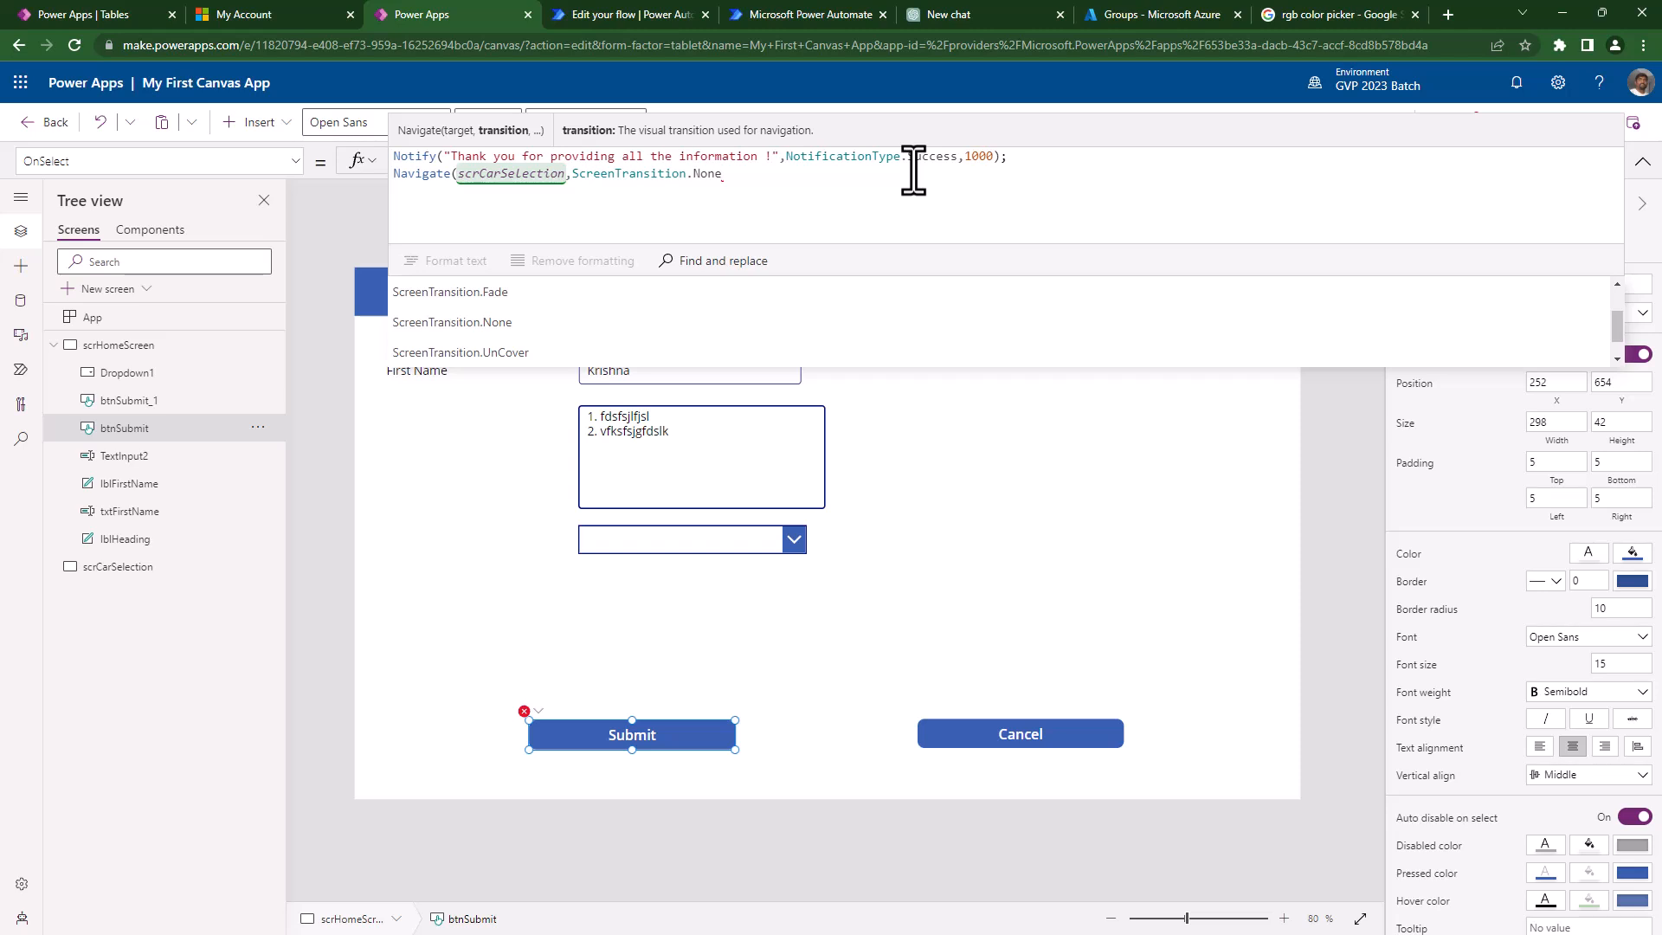
- Add a comma after ScreenTransition.None to begin the context record argument
{"action": "type", "text": ","}
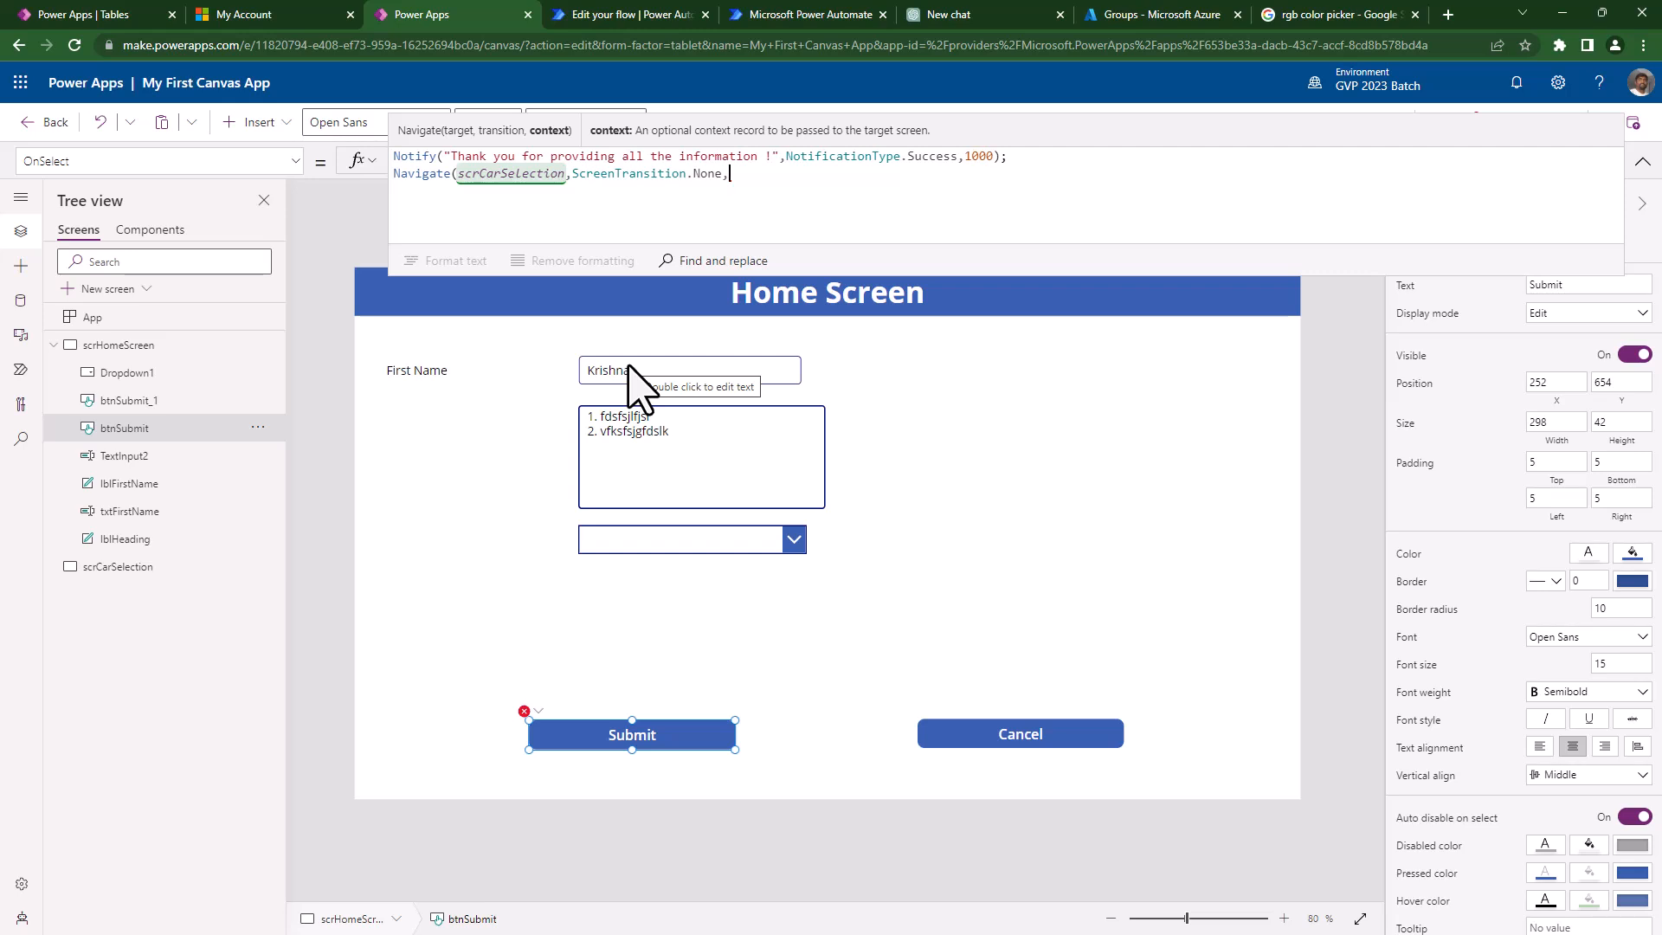
- Pass {lVarFrstName:txtFirstName.Text} as Navigate's context, save the app, and open scrCarSelection
{"action": "left_click", "coordinate": [631, 372]}
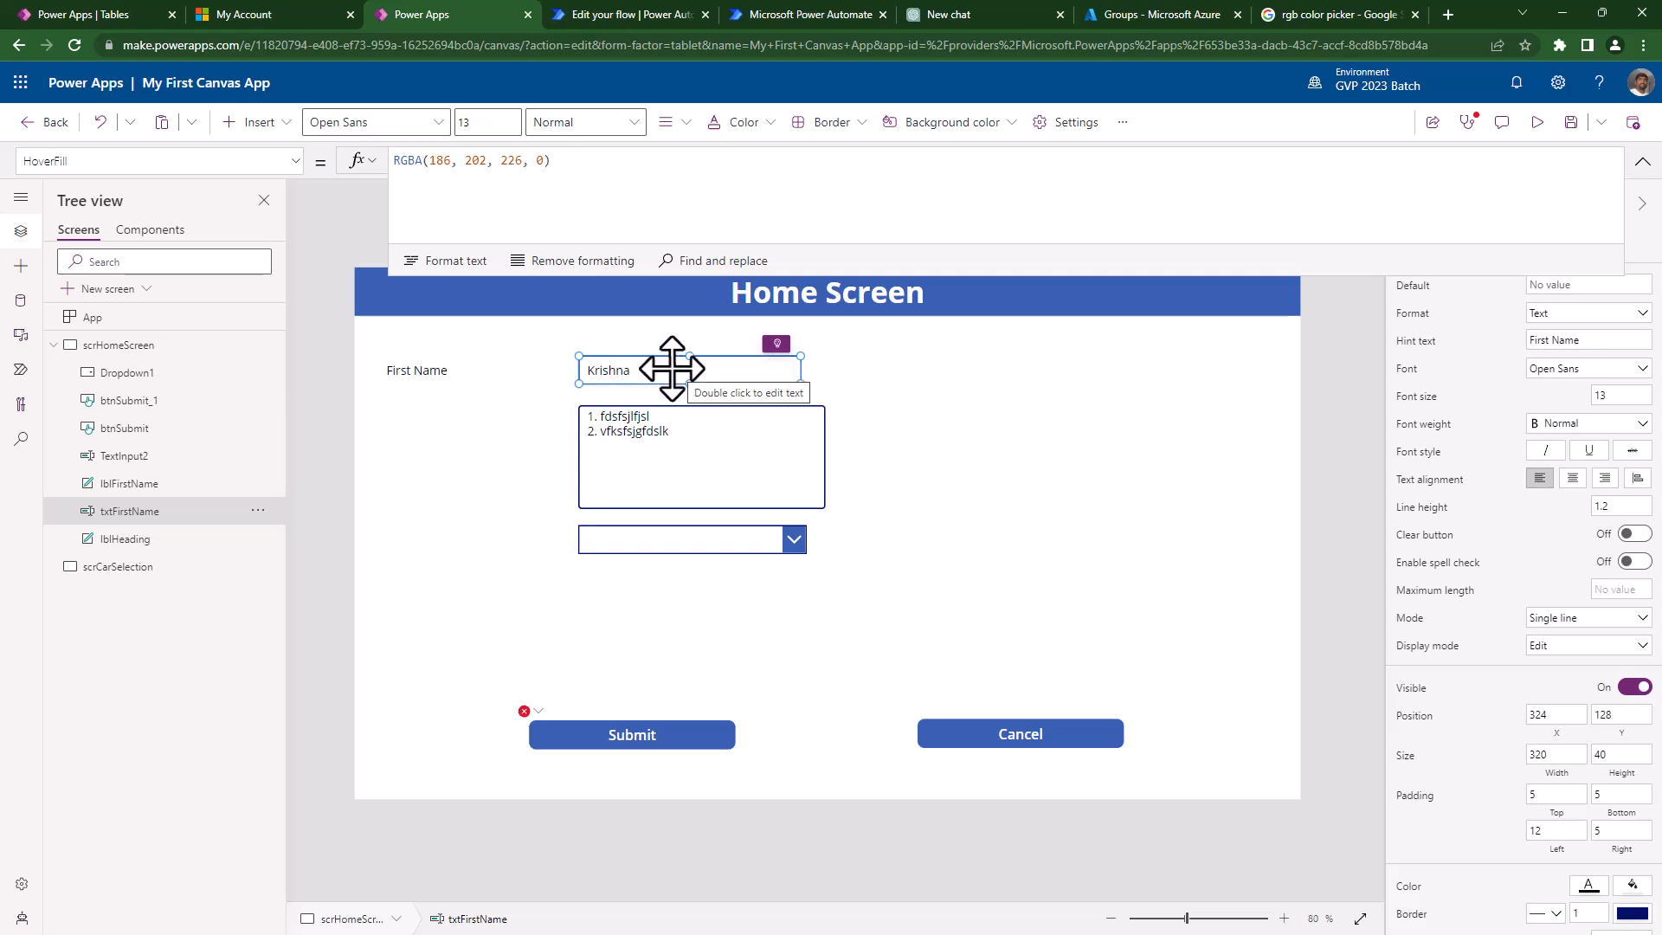
{"action": "left_click", "coordinate": [627, 747]}
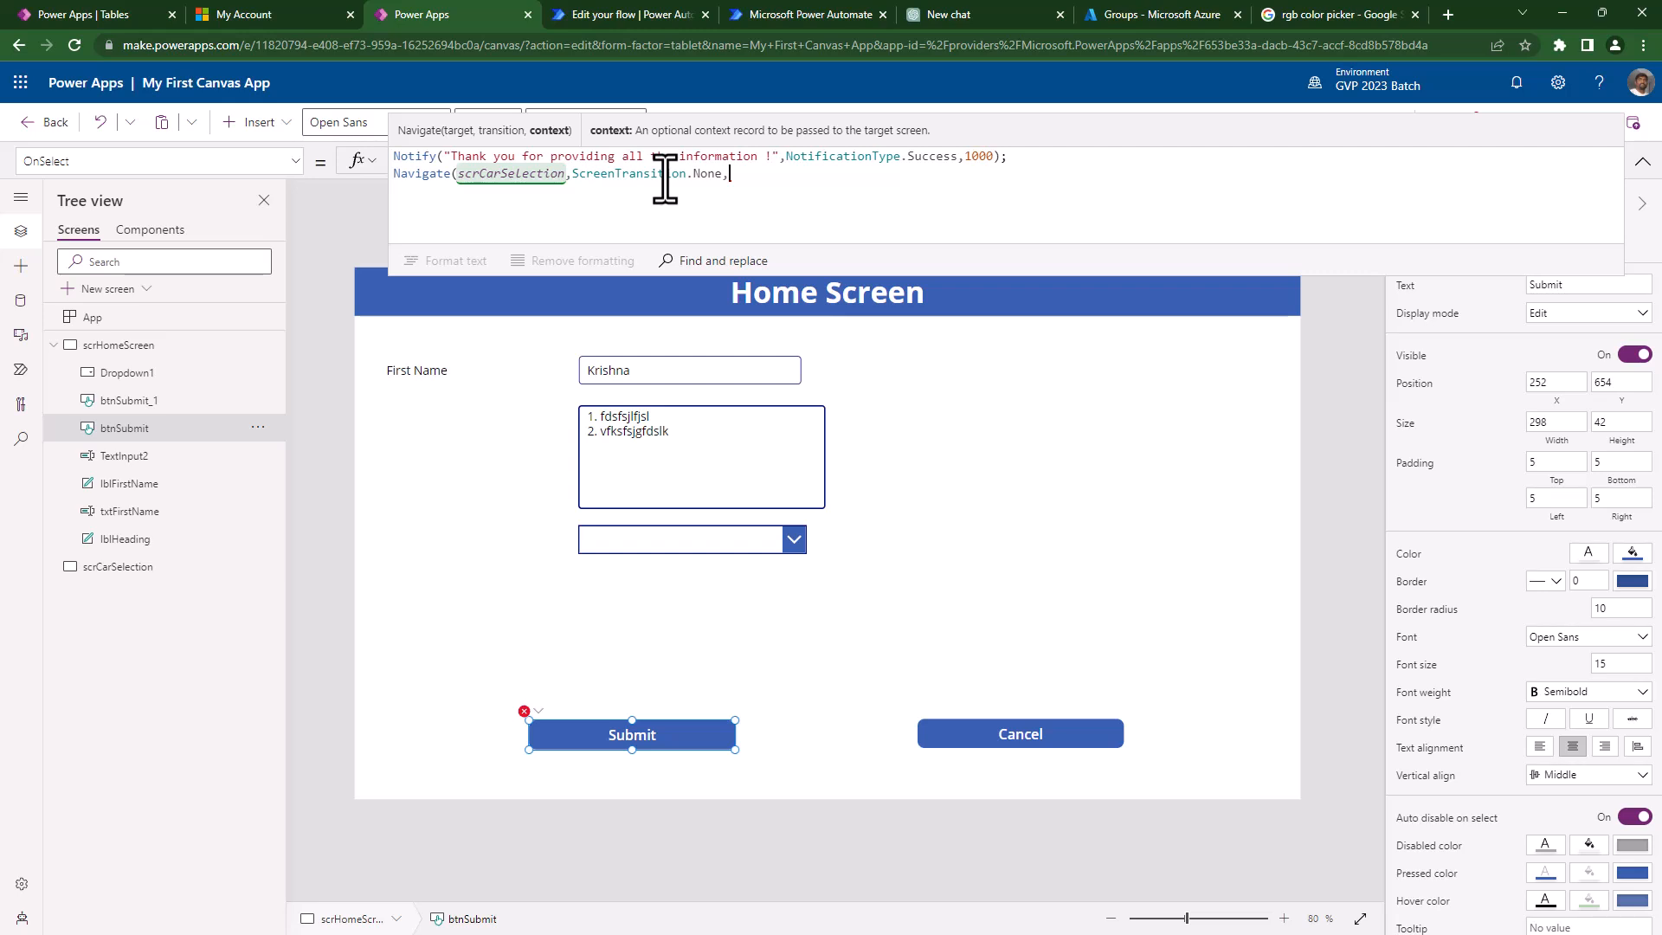
{"action": "type", "text": "{"}
{"action": "type", "text": "lVar"}
{"action": "type", "text": "FrstName:"}
{"action": "type", "text": "txt"}
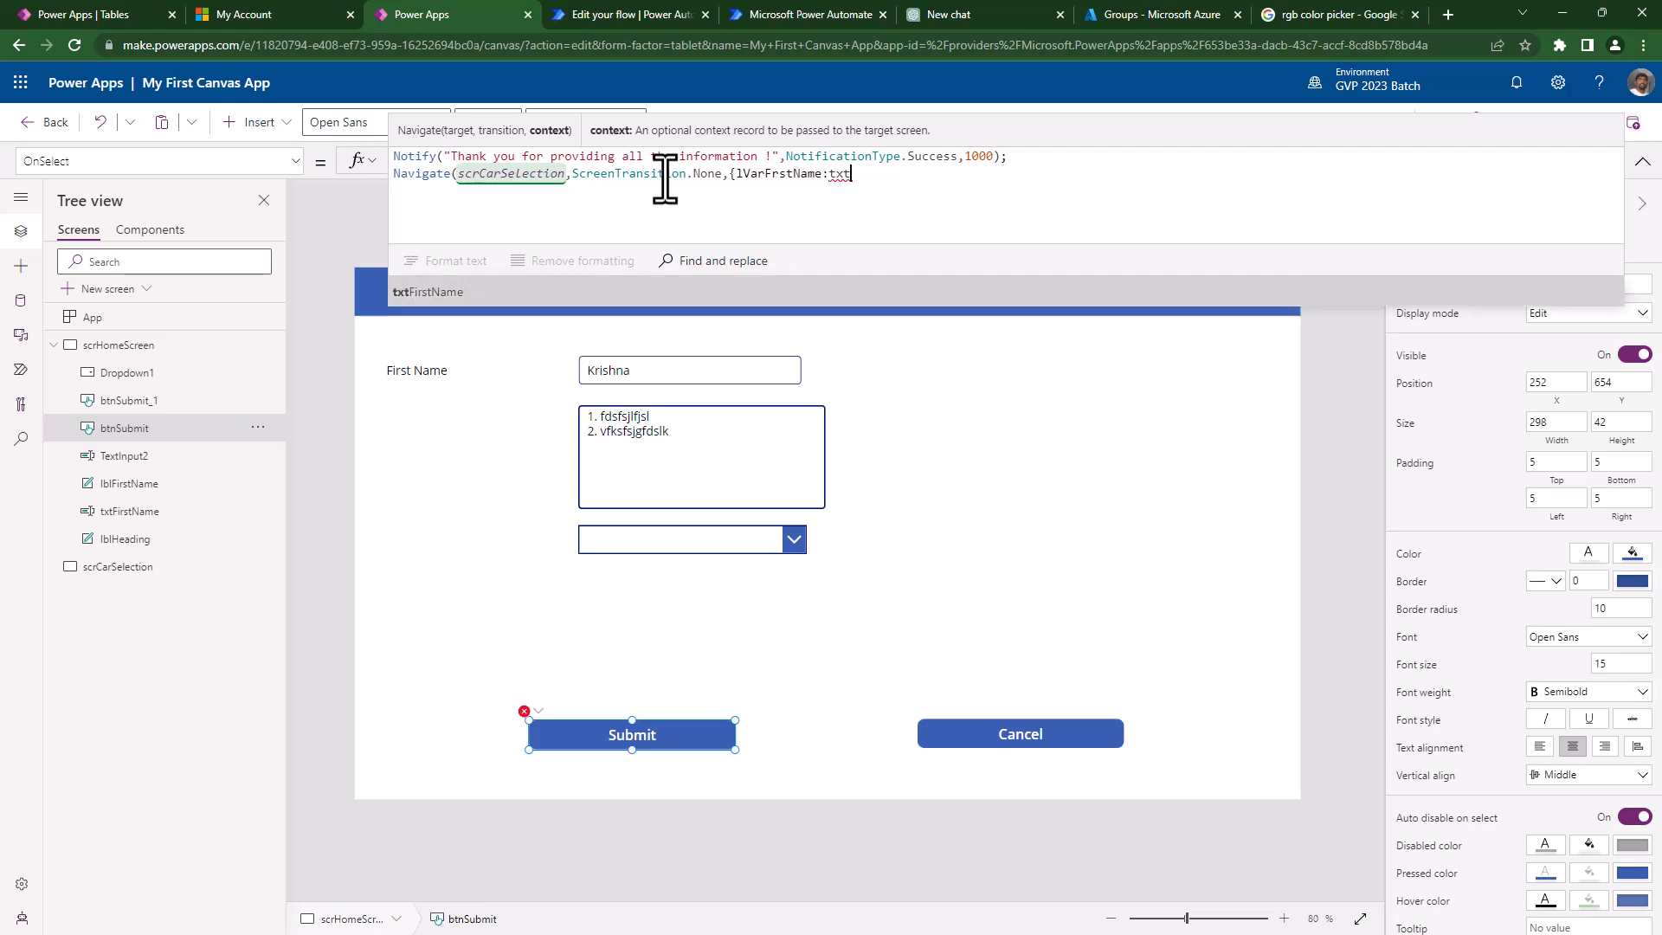
{"action": "key", "text": "Tab"}
{"action": "type", "text": ".te"}
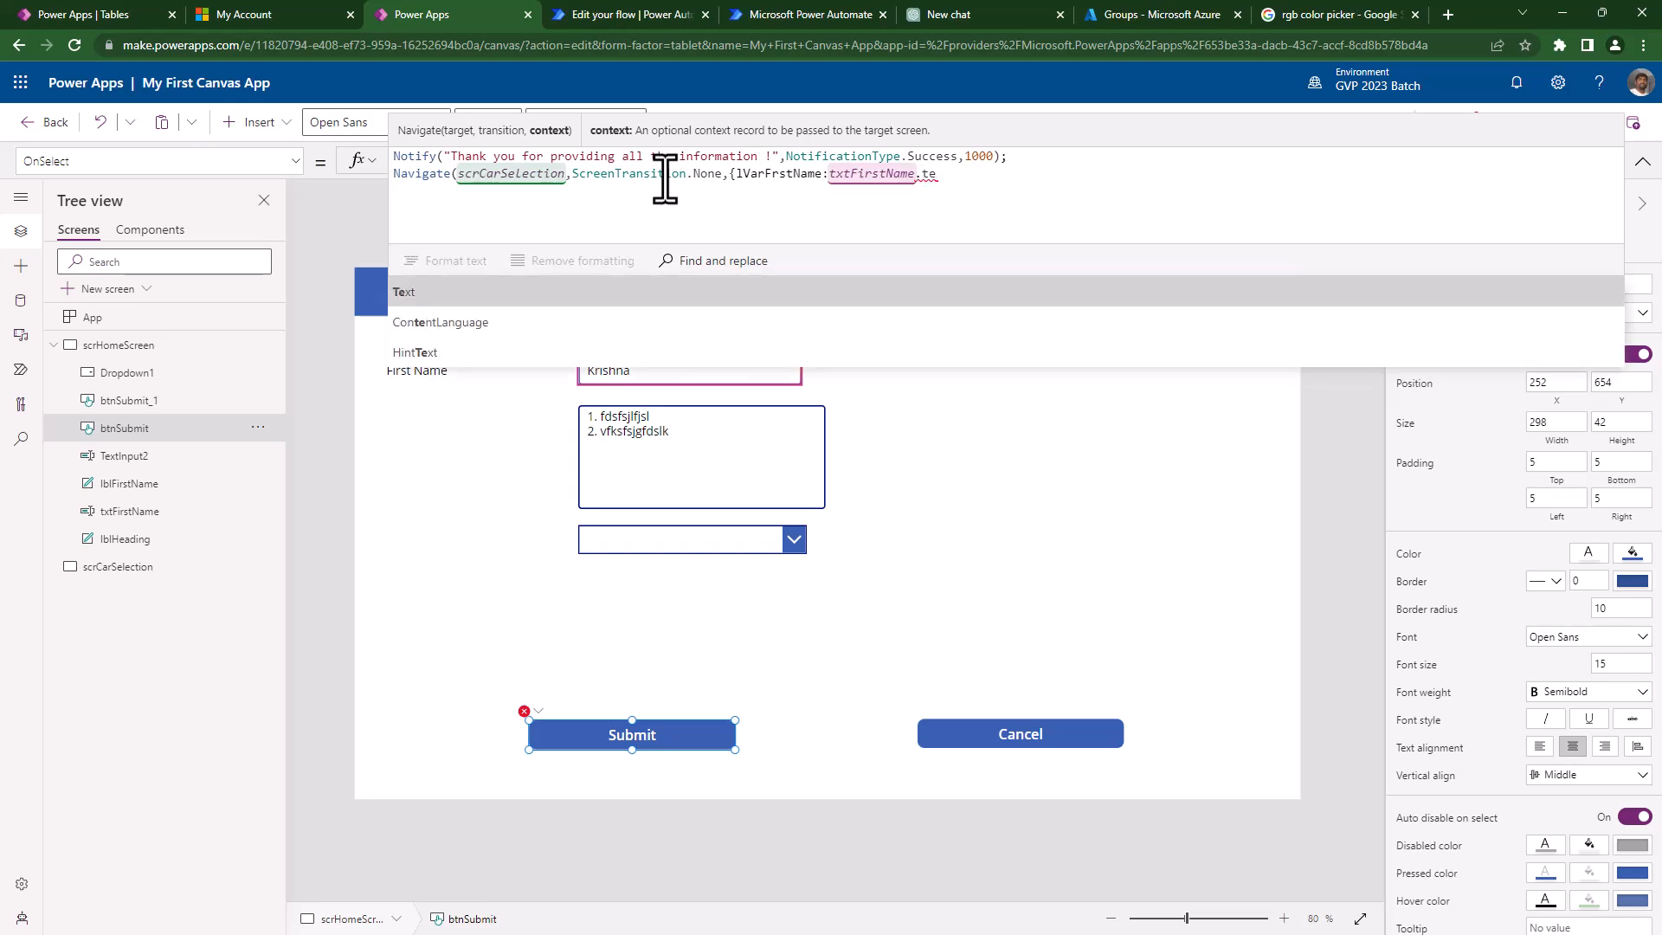
{"action": "key", "text": "Tab"}
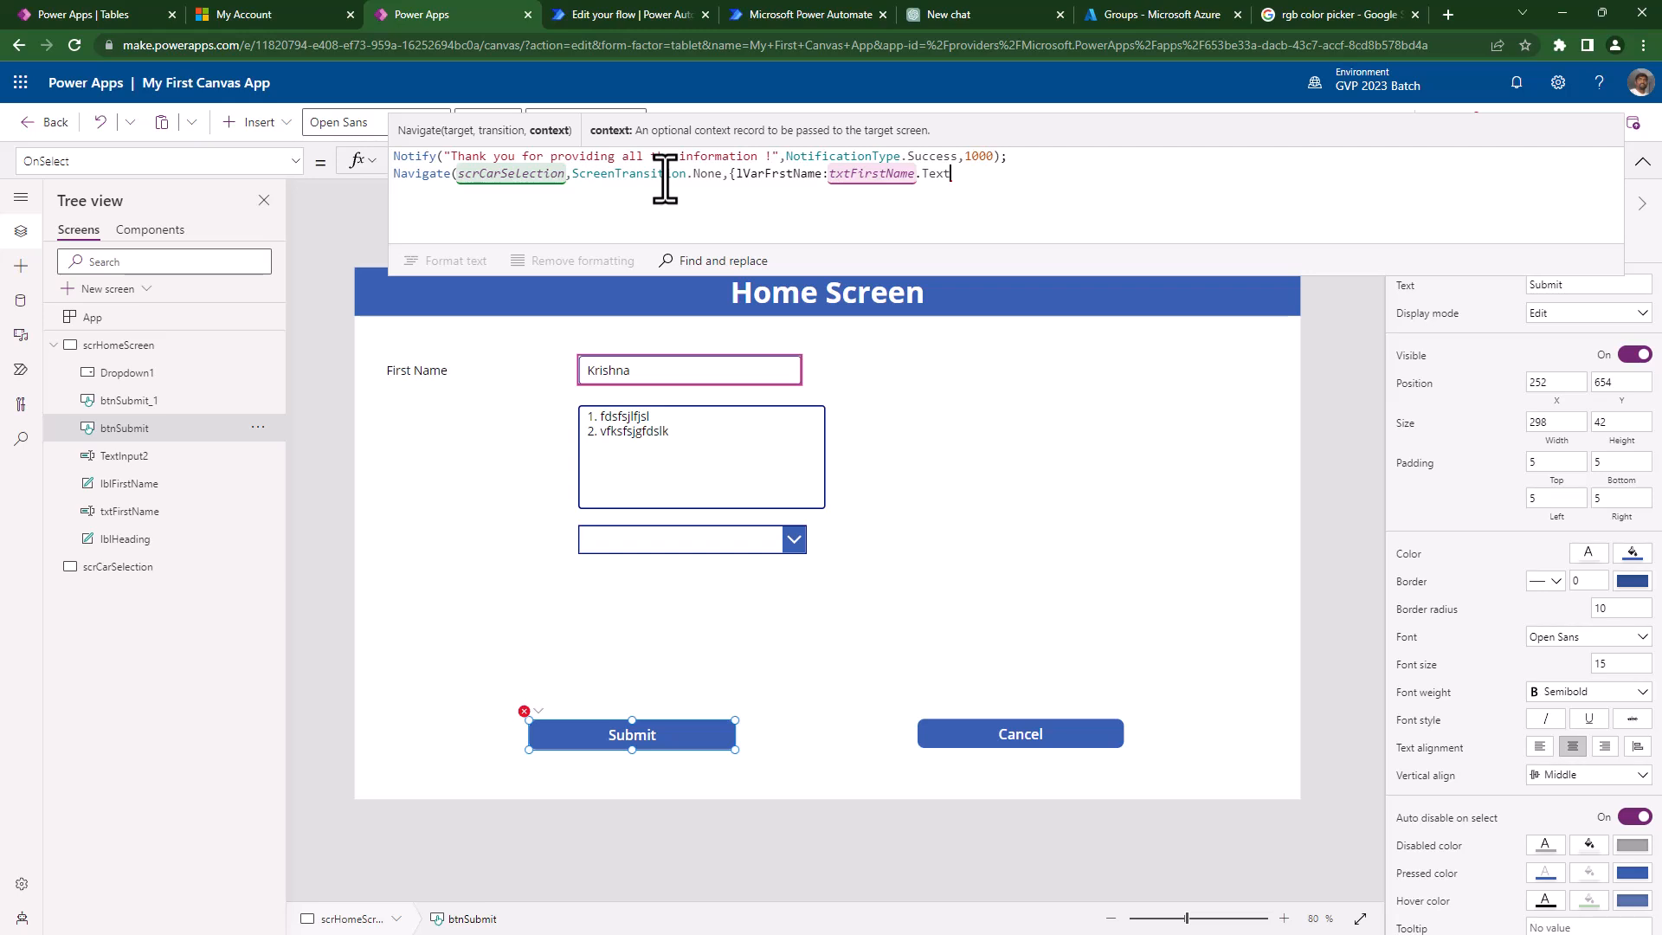
{"action": "type", "text": "})"}
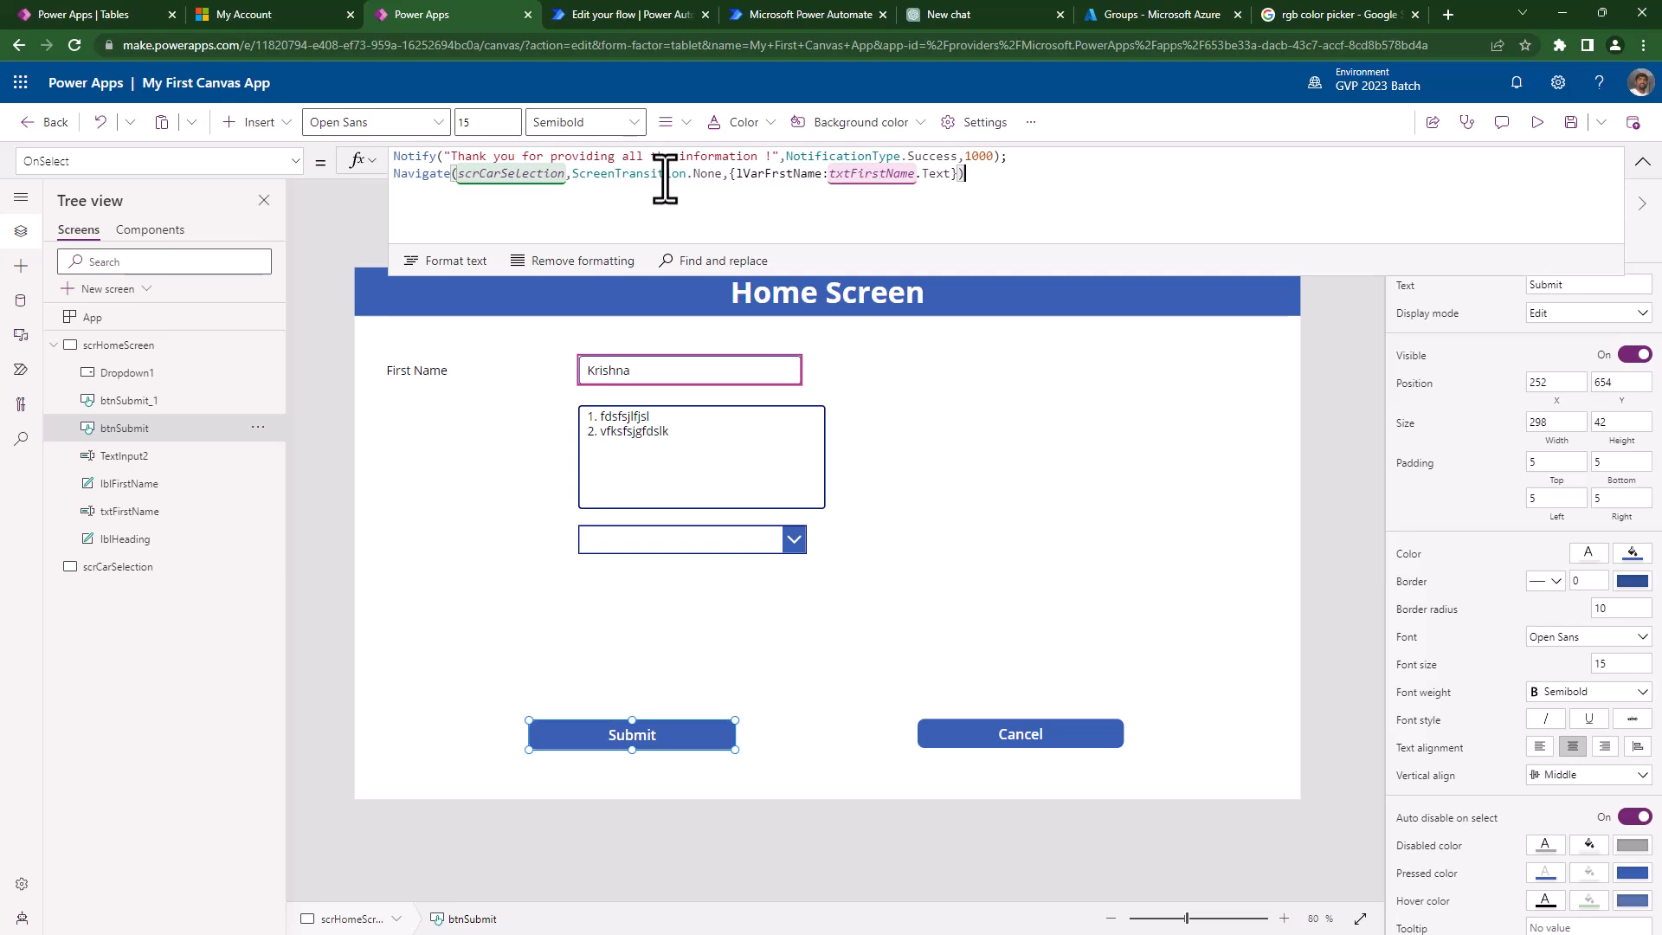
{"action": "key", "text": "ctrl+s"}
{"action": "left_click", "coordinate": [143, 578]}
- Insert a text label on scrCarSelection, enlarge it, and set its font size to 45
{"action": "left_click", "coordinate": [257, 122]}
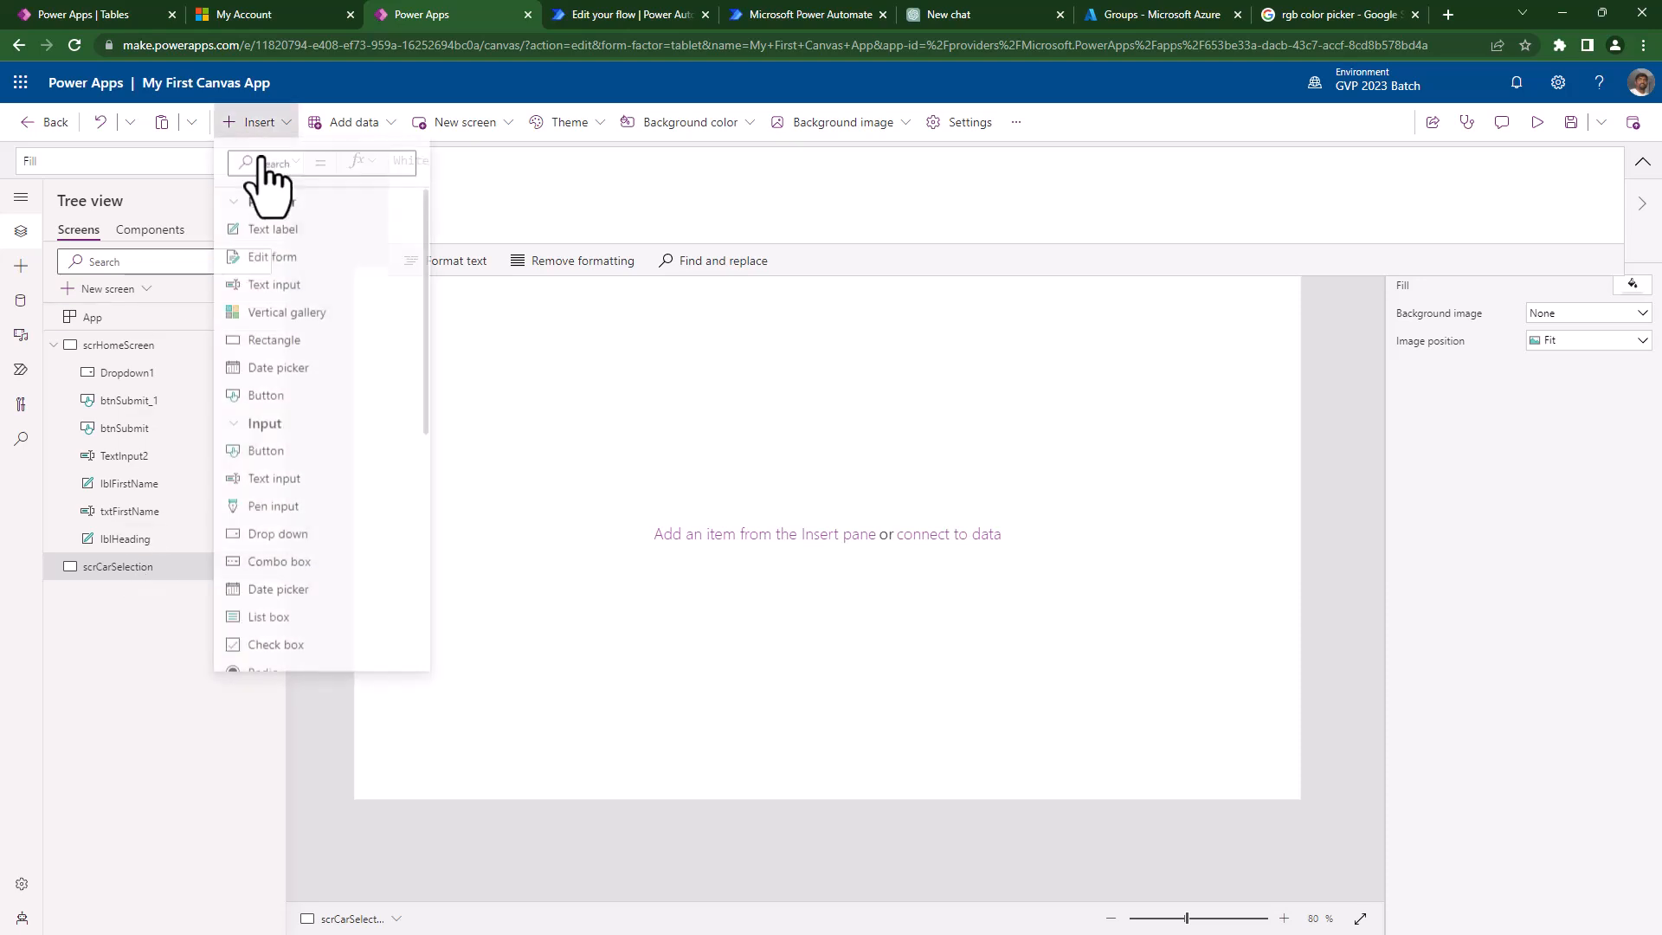
{"action": "left_click", "coordinate": [272, 235]}
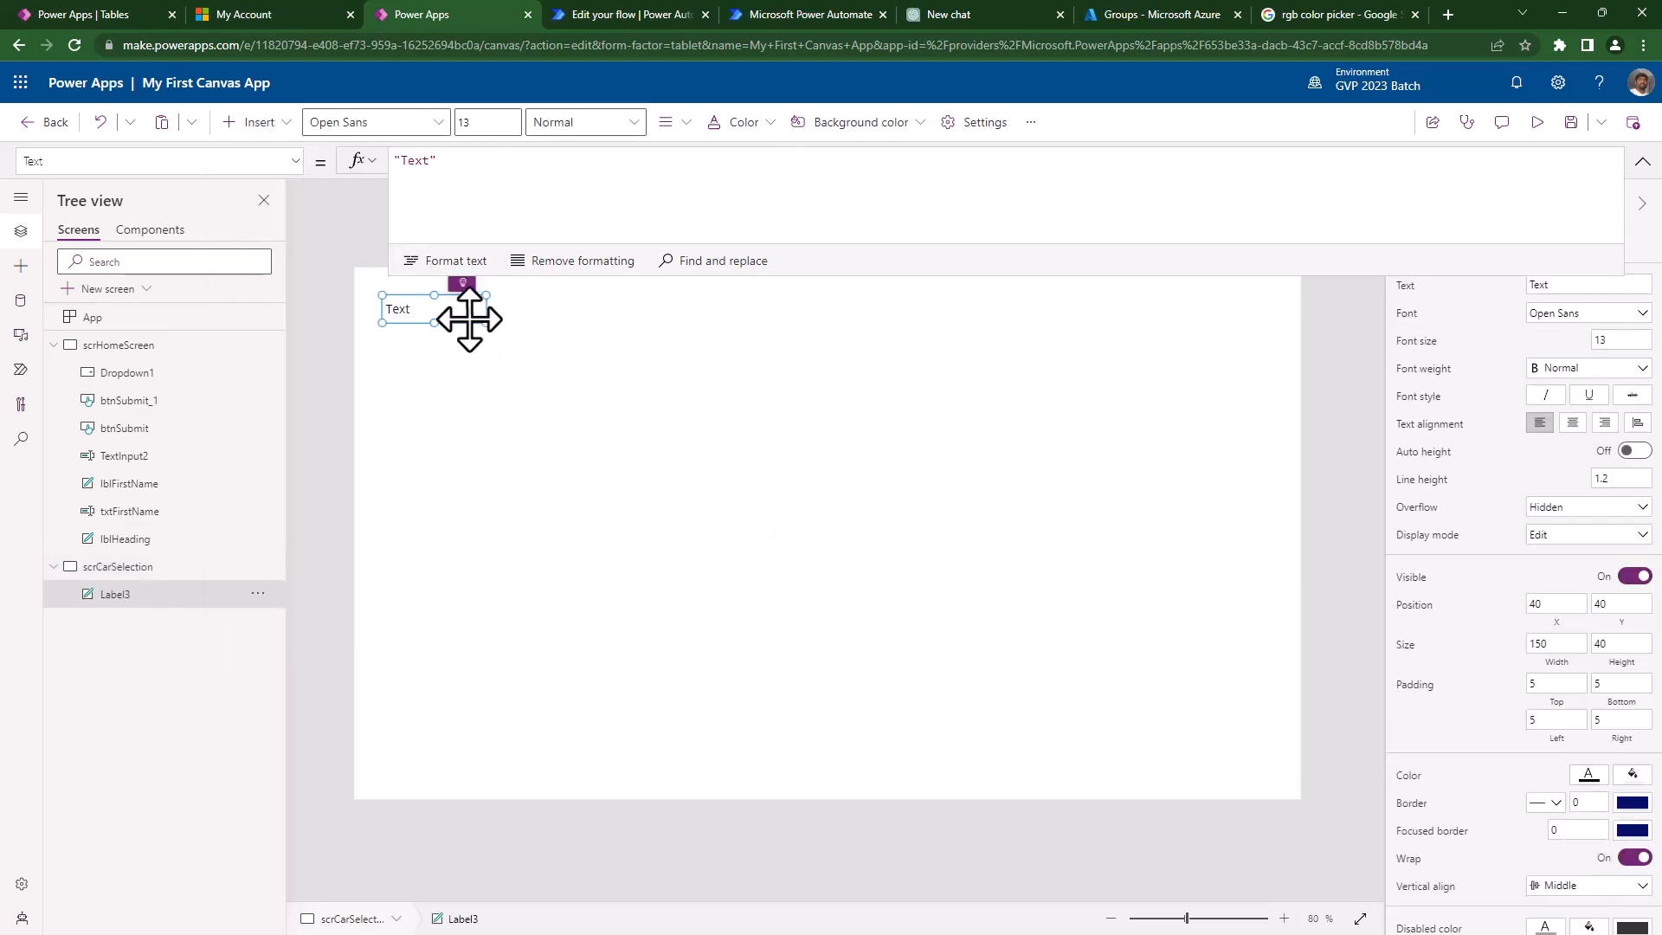
{"action": "left_click_drag", "start_coordinate": [486, 322], "coordinate": [907, 463]}
{"action": "left_click", "coordinate": [1644, 340]}
{"action": "key", "text": "BackSpace"}
{"action": "key", "text": "BackSpace"}
{"action": "type", "text": "45"}
- Replace the label's Text formula, starting to type lv for lVarFrstName
{"action": "left_click", "coordinate": [489, 202]}
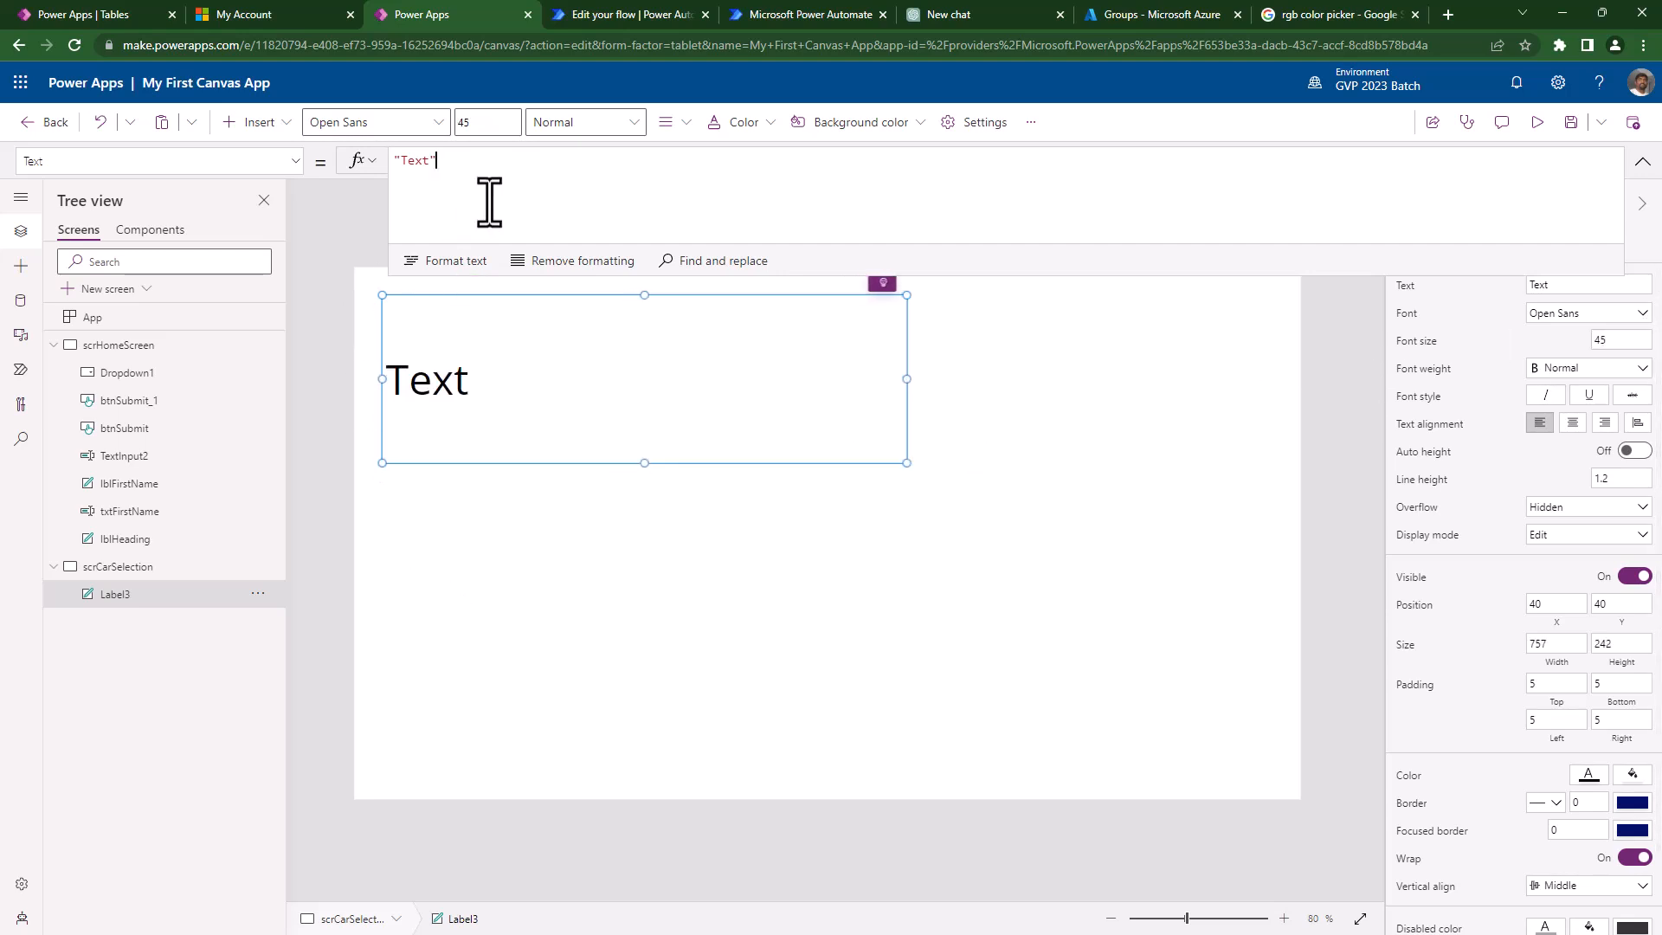
{"action": "key", "text": "ctrl+a"}
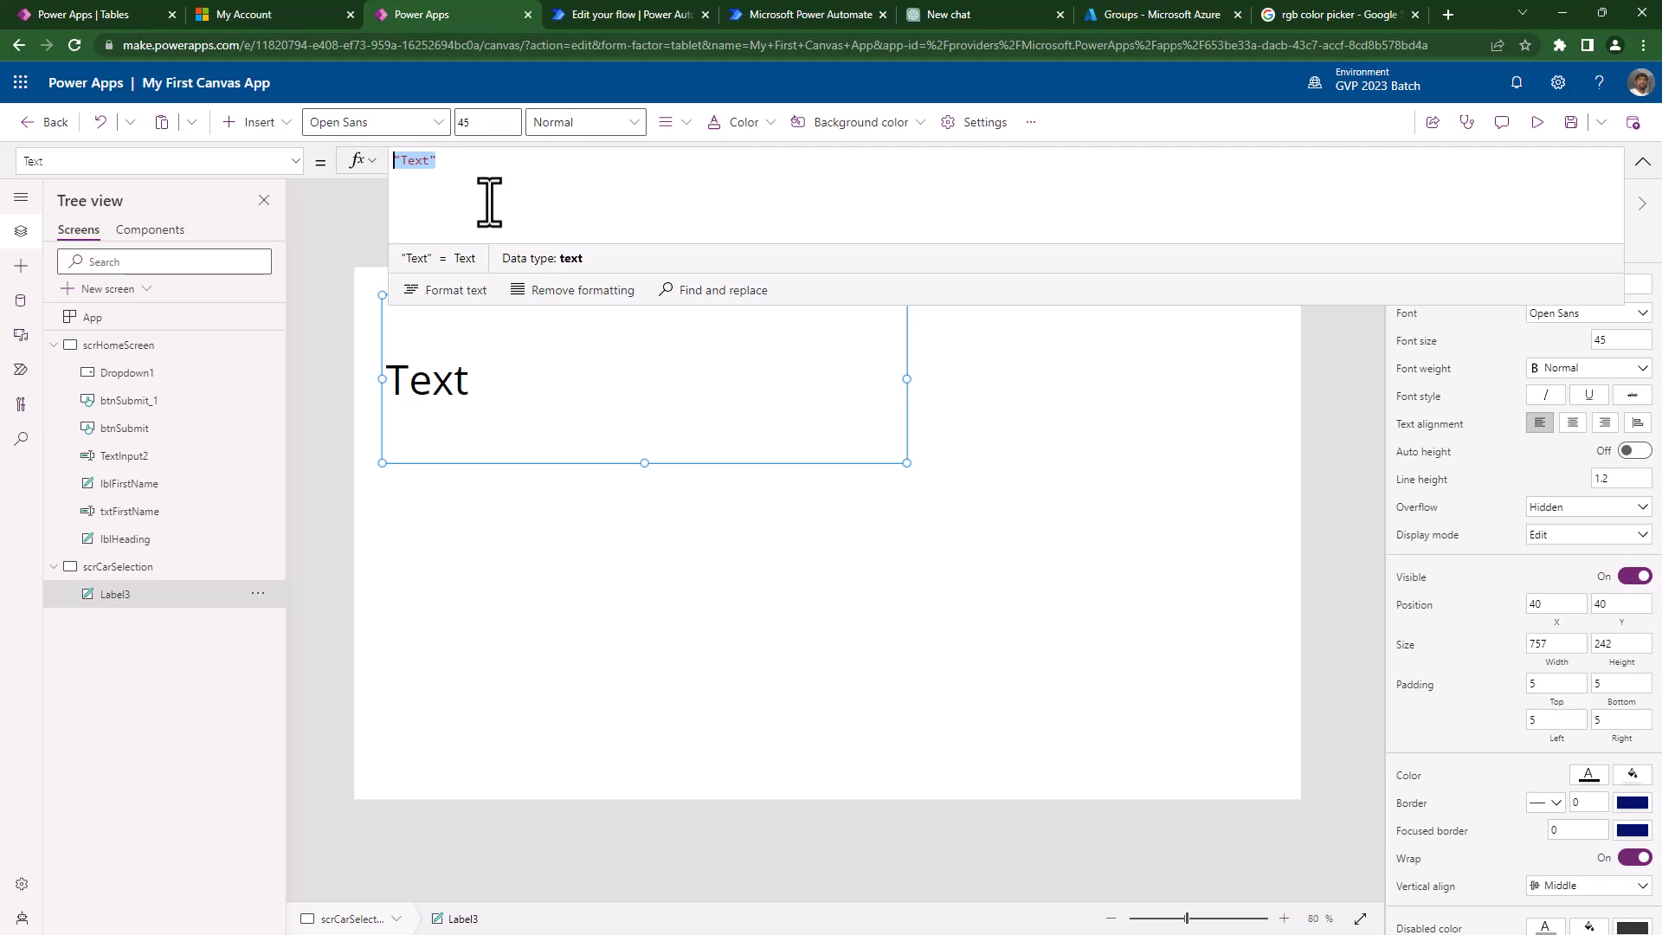
{"action": "type", "text": "lv"}
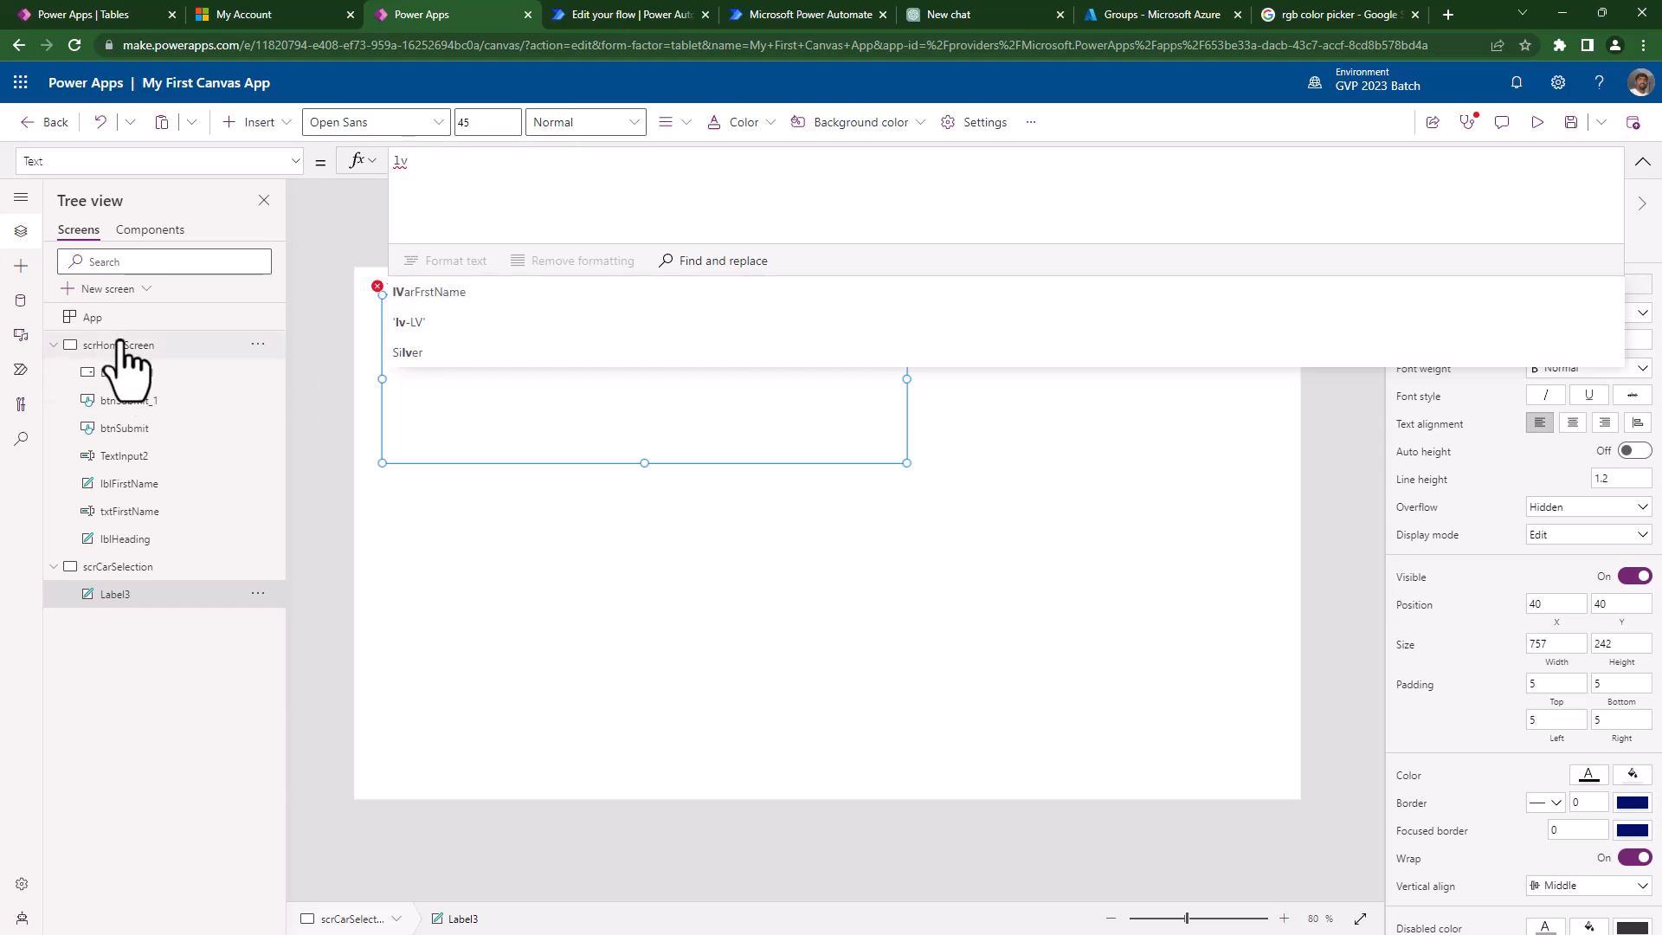
- Set Label3's text to lVarFrstName, centre it at 264, 252, and return to scrHomeScreen
{"action": "left_click", "coordinate": [446, 295]}
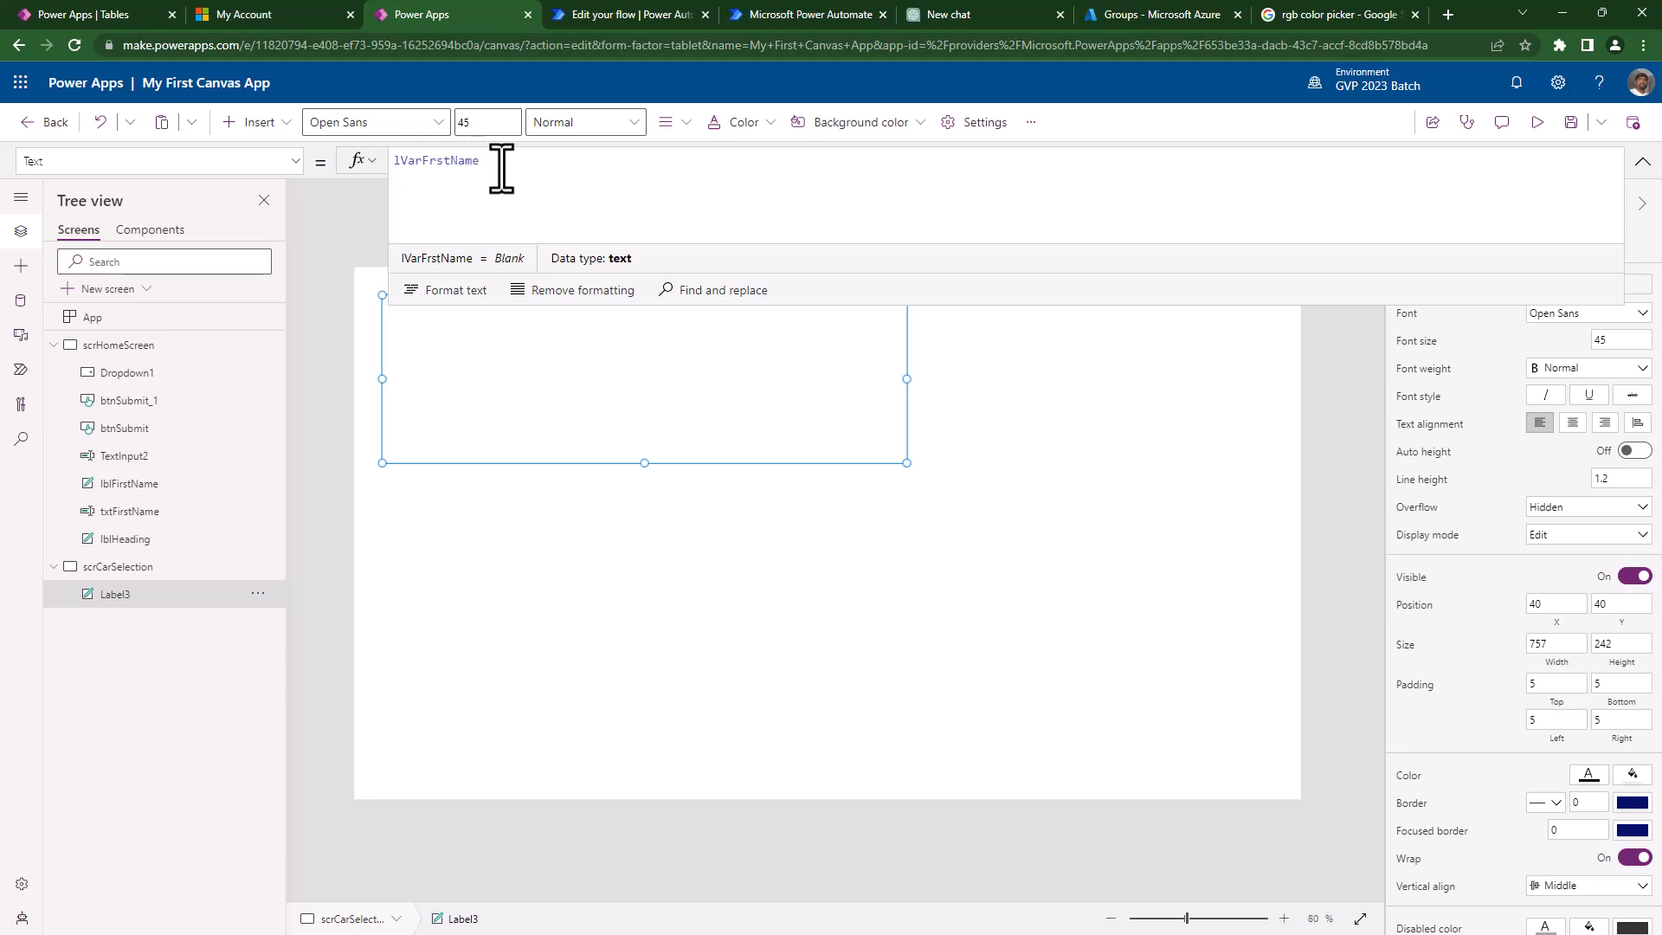
{"action": "left_click", "coordinate": [1639, 156]}
{"action": "left_click_drag", "start_coordinate": [705, 408], "coordinate": [861, 559]}
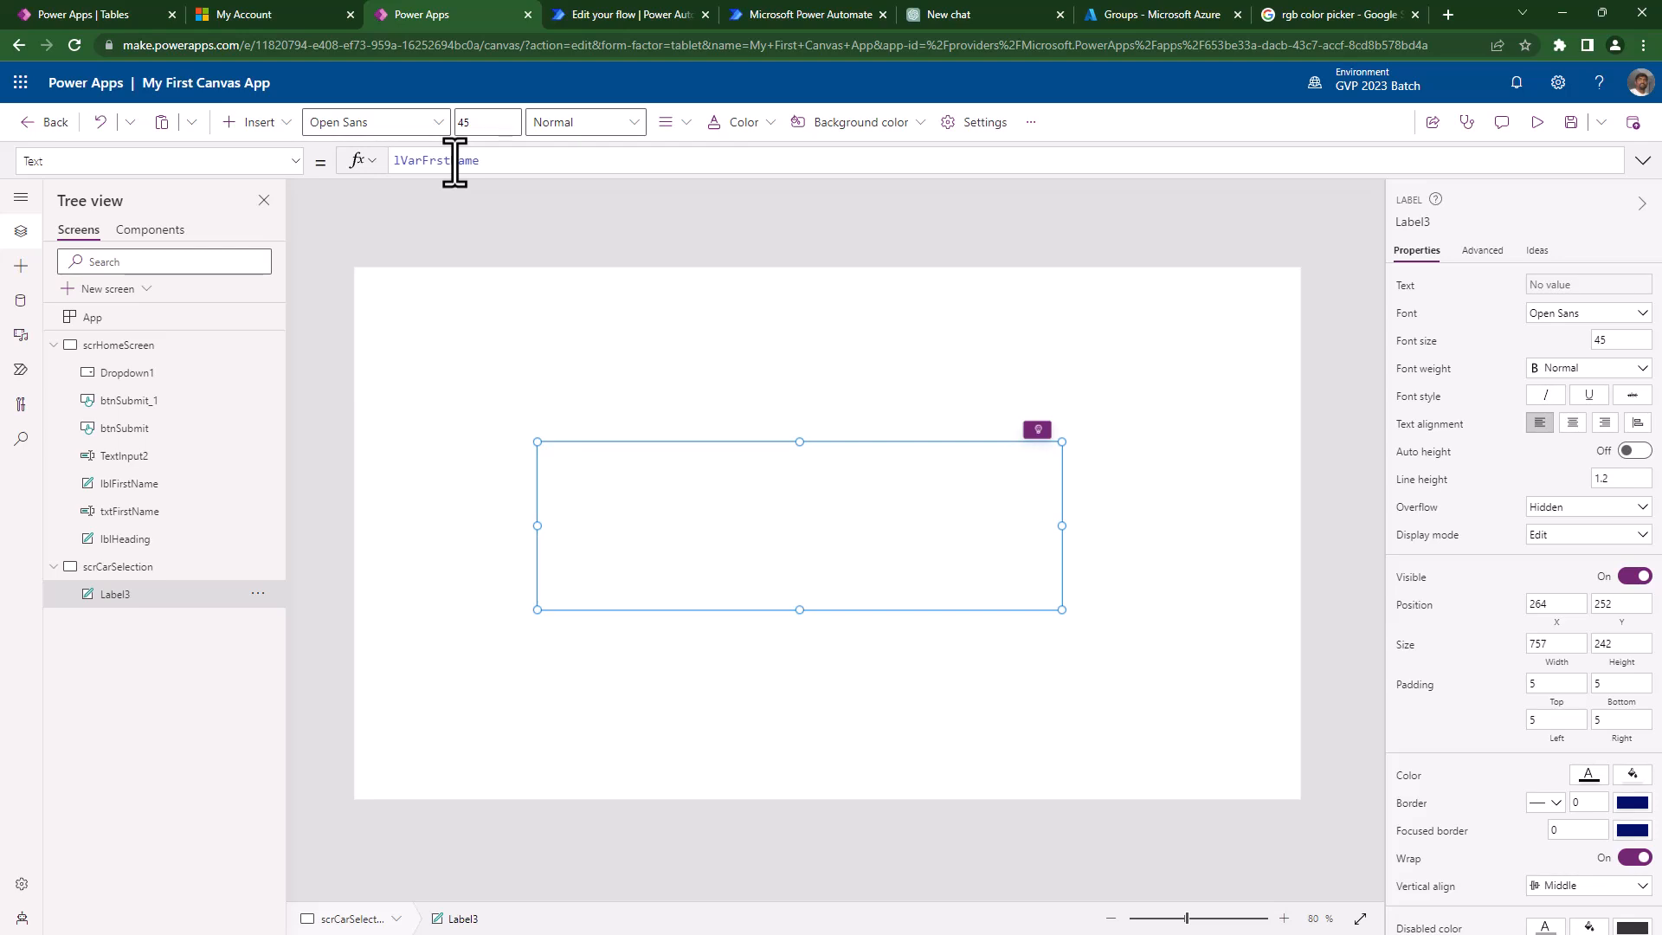
{"action": "left_click", "coordinate": [95, 346]}
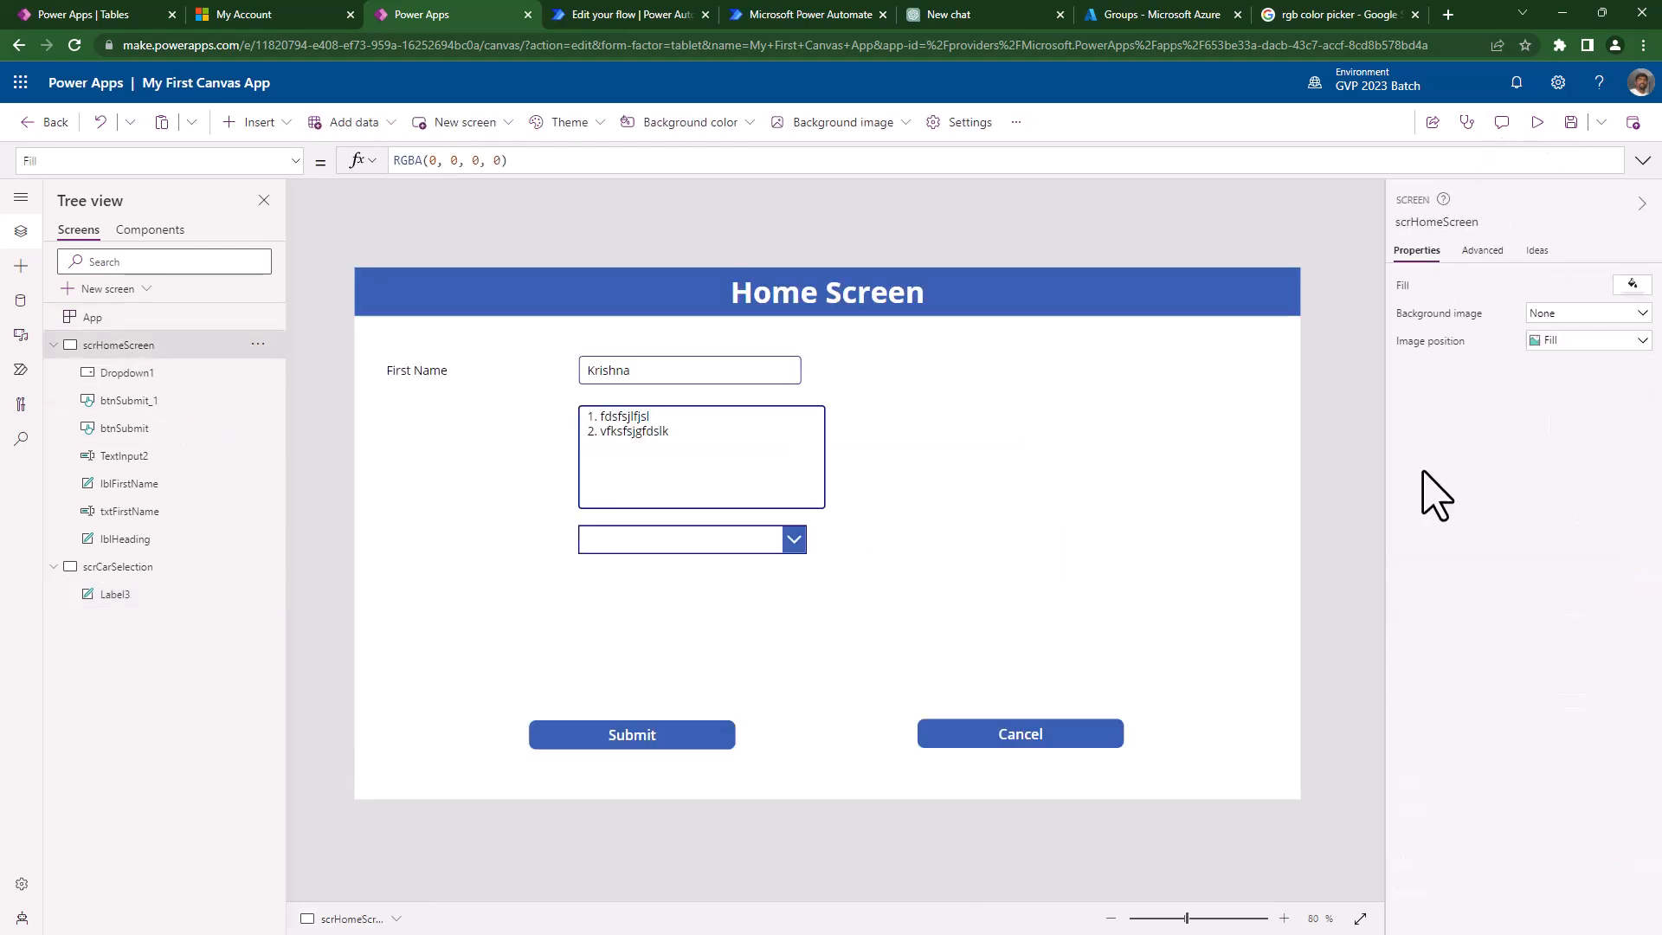
{"action": "left_click", "coordinate": [1538, 123]}
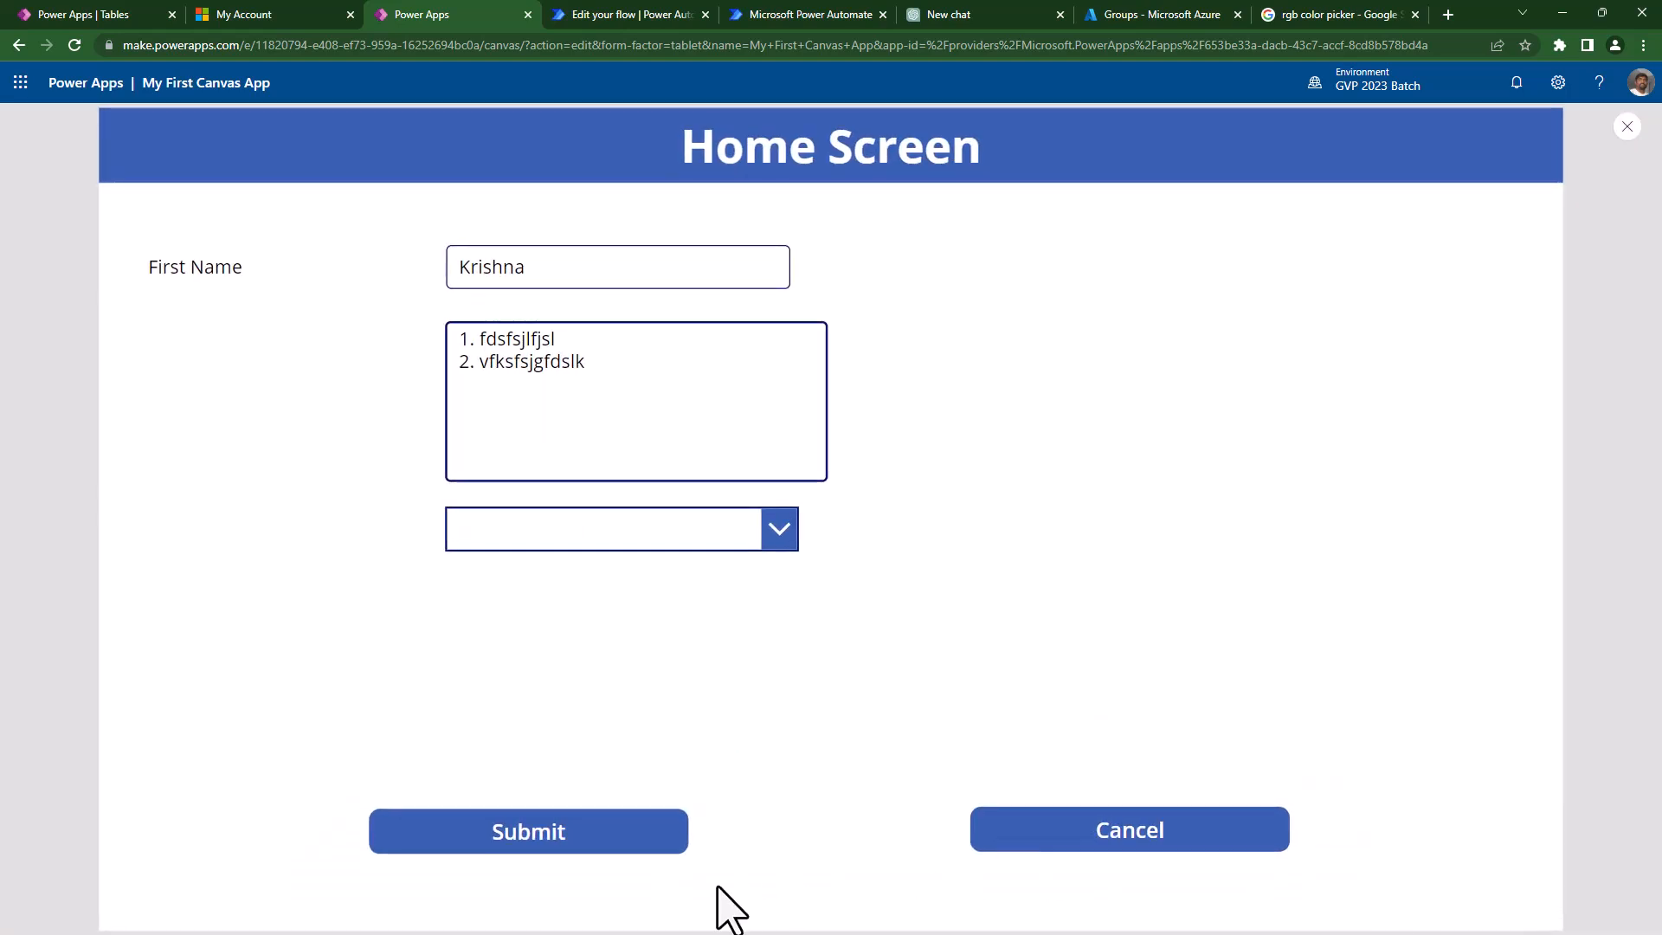
{"action": "left_click", "coordinate": [571, 853]}
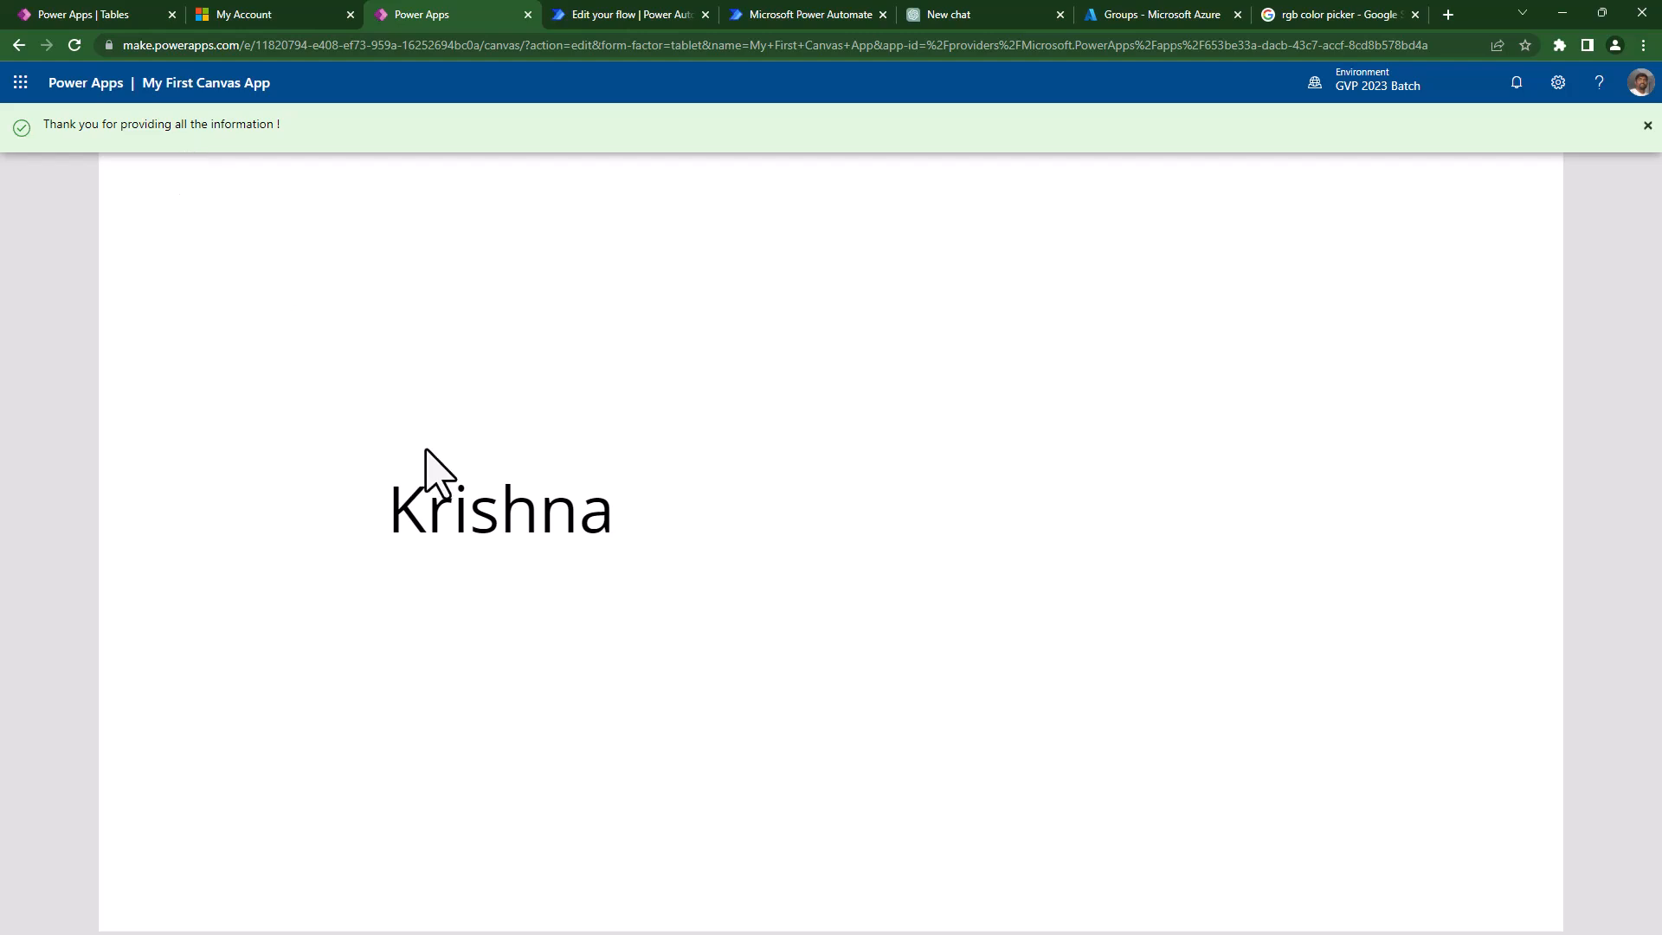
{"action": "left_click_drag", "start_coordinate": [386, 518], "coordinate": [610, 522]}
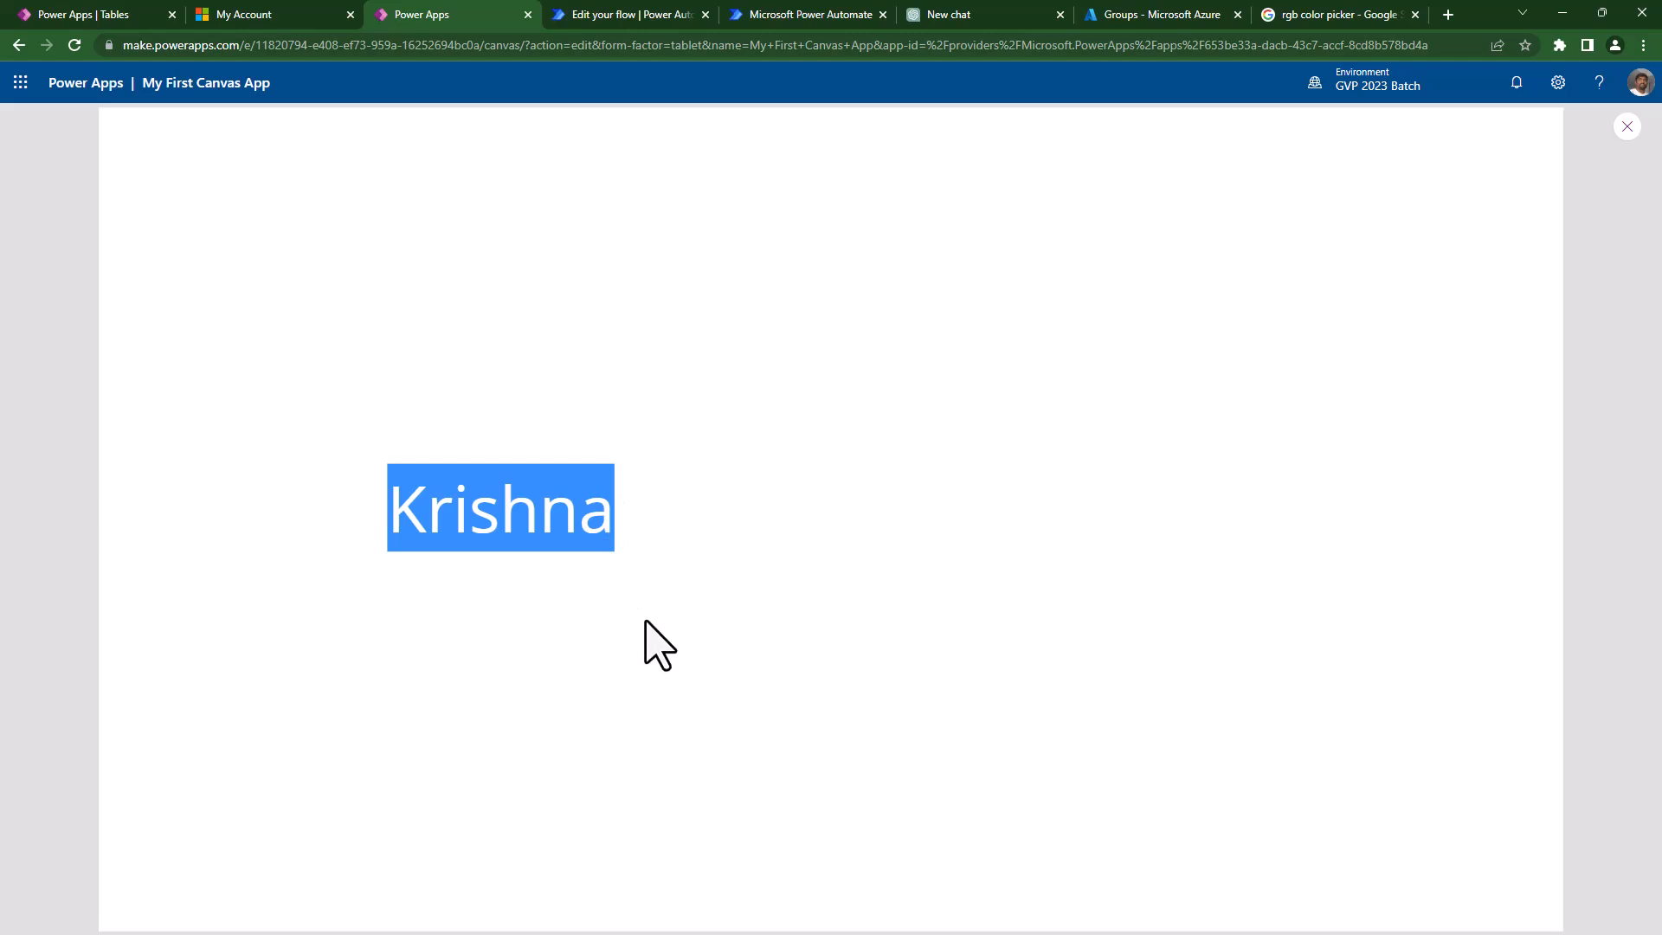
{"action": "left_click", "coordinate": [549, 764]}
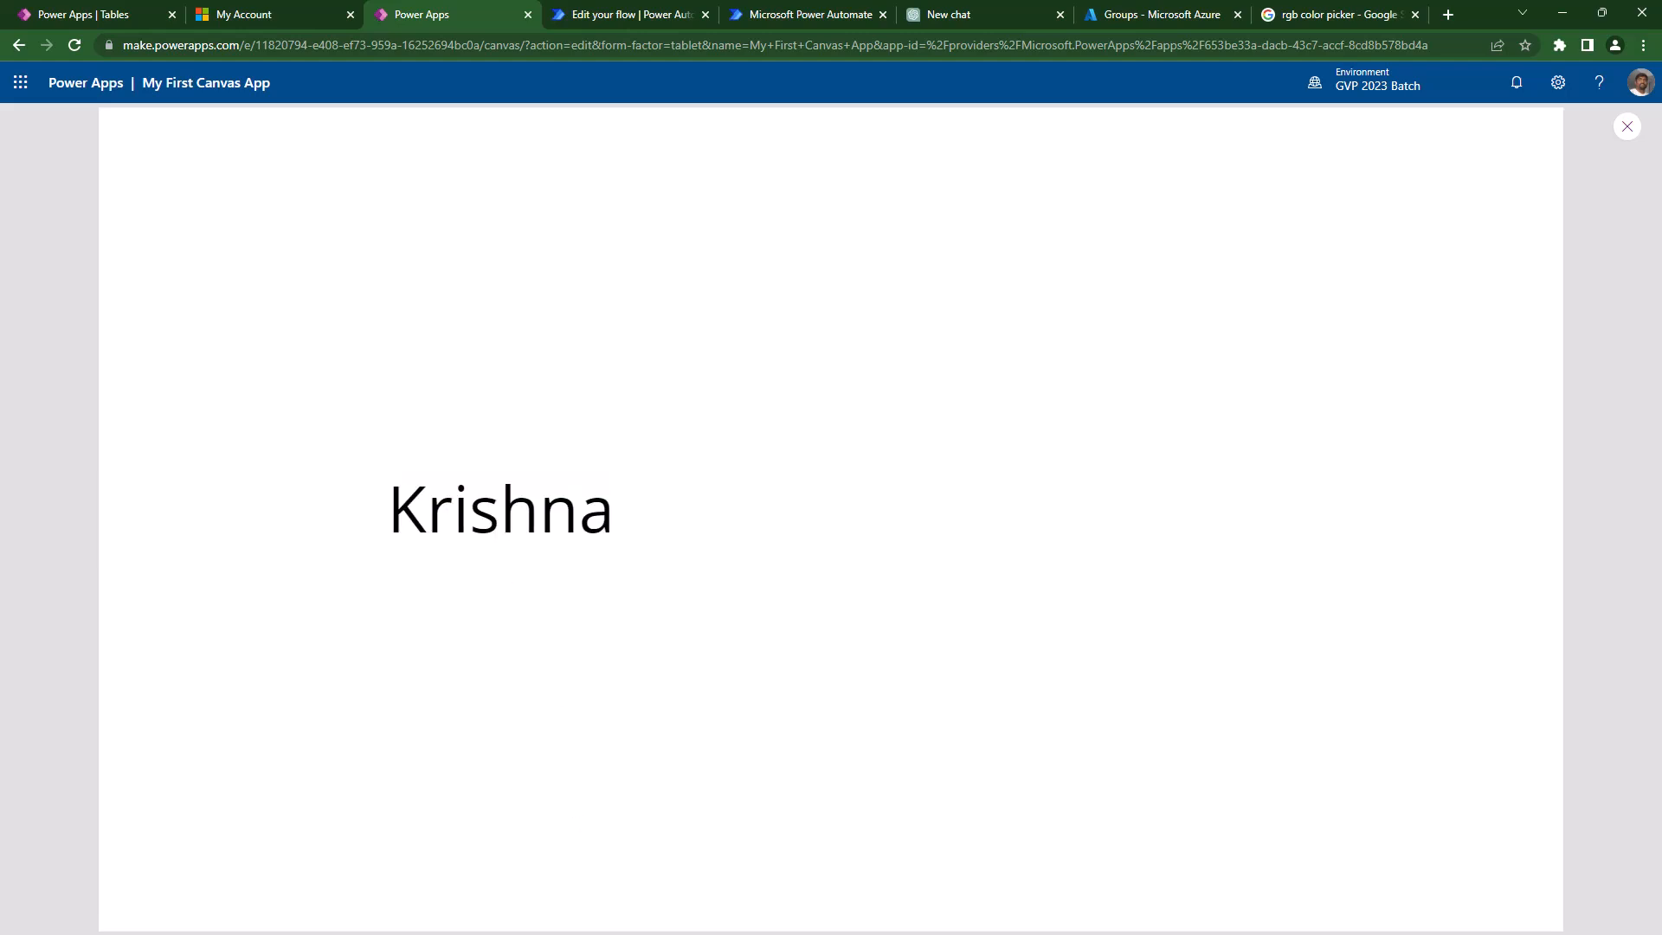
{"action": "key", "text": "Escape"}
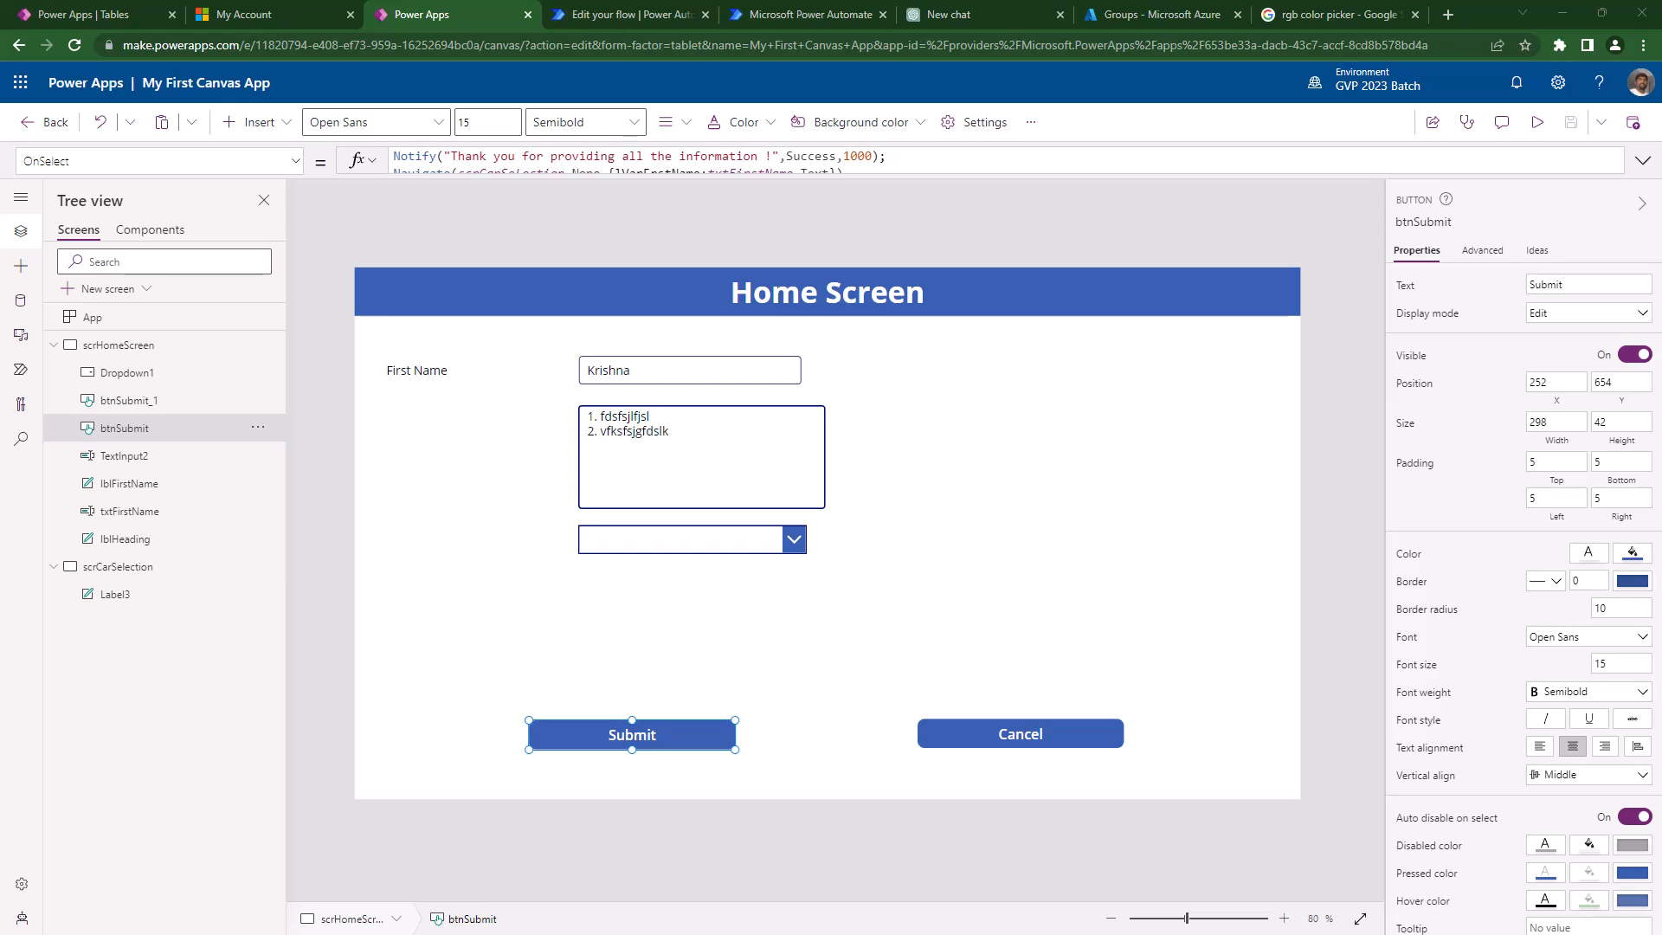
- Select the Submit button and expand its formula bar to show the Notify and Navigate lines
{"action": "left_click", "coordinate": [820, 224]}
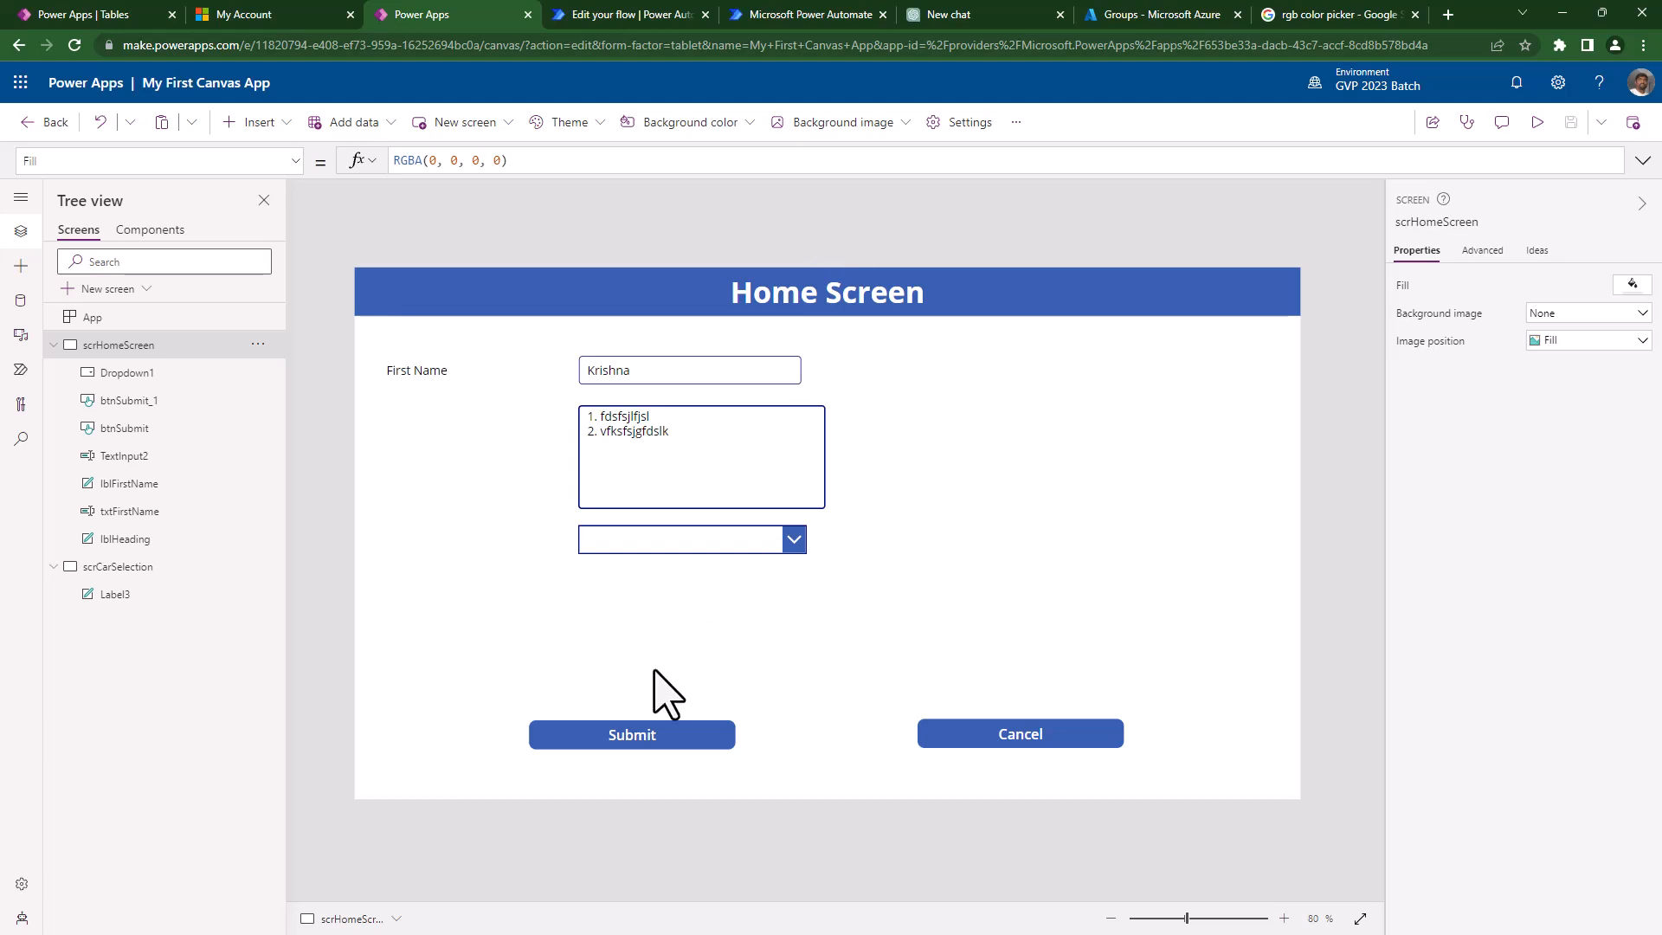
{"action": "left_click", "coordinate": [643, 736]}
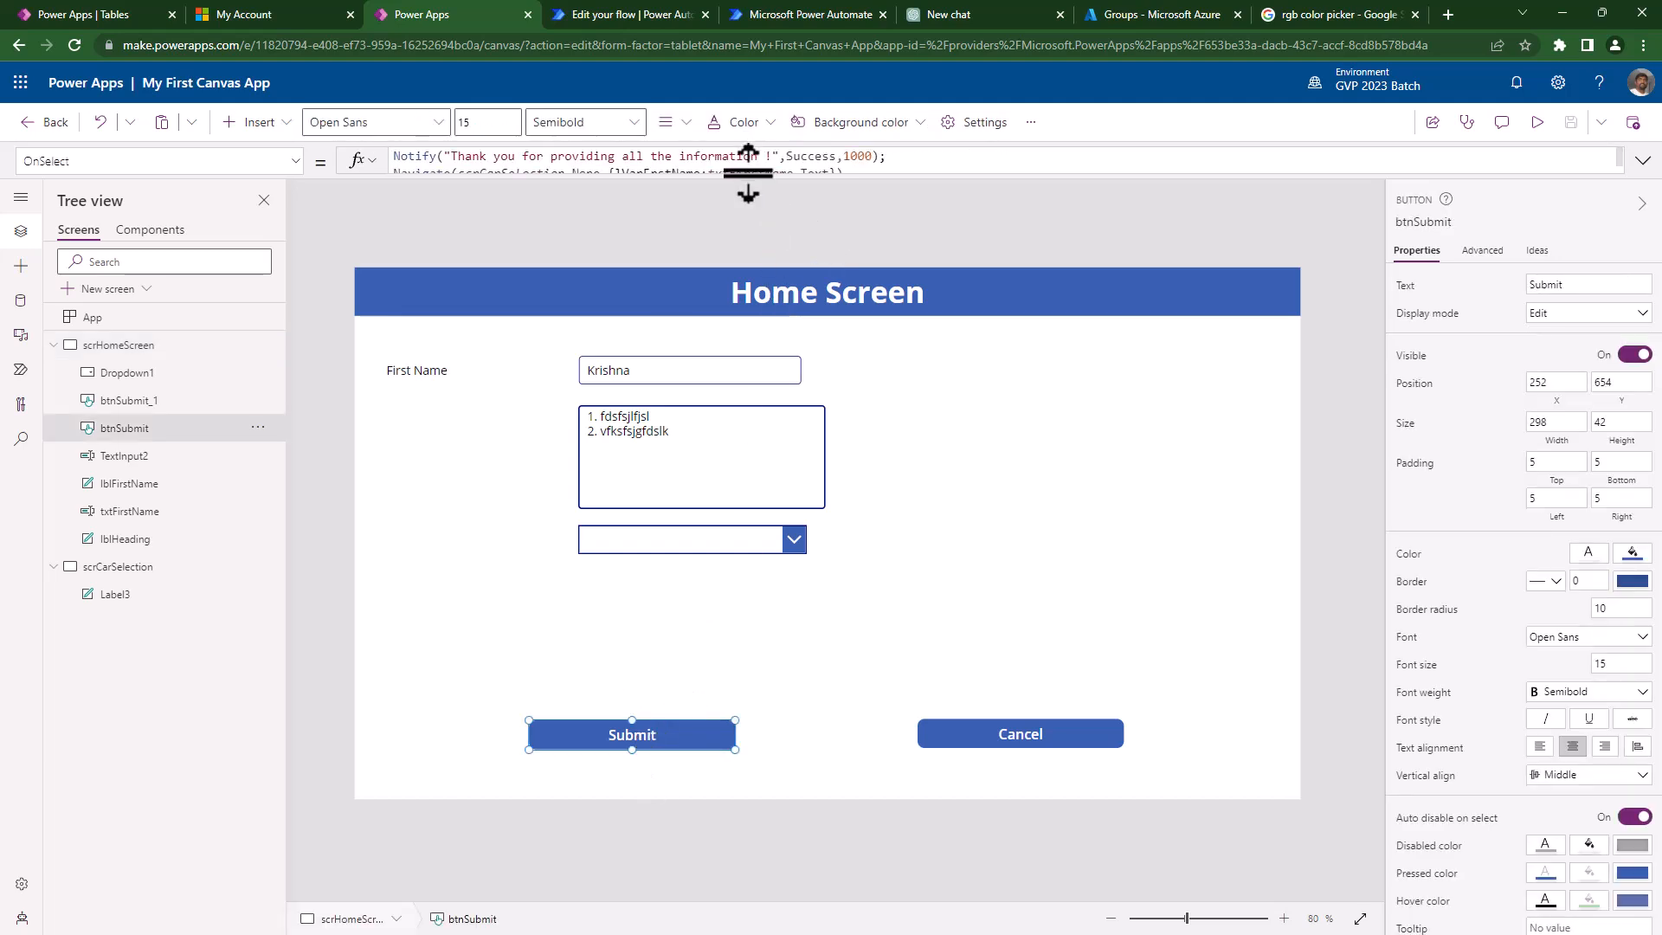
{"action": "left_click_drag", "start_coordinate": [746, 173], "coordinate": [761, 310]}
{"action": "left_click_drag", "start_coordinate": [609, 174], "coordinate": [742, 170]}
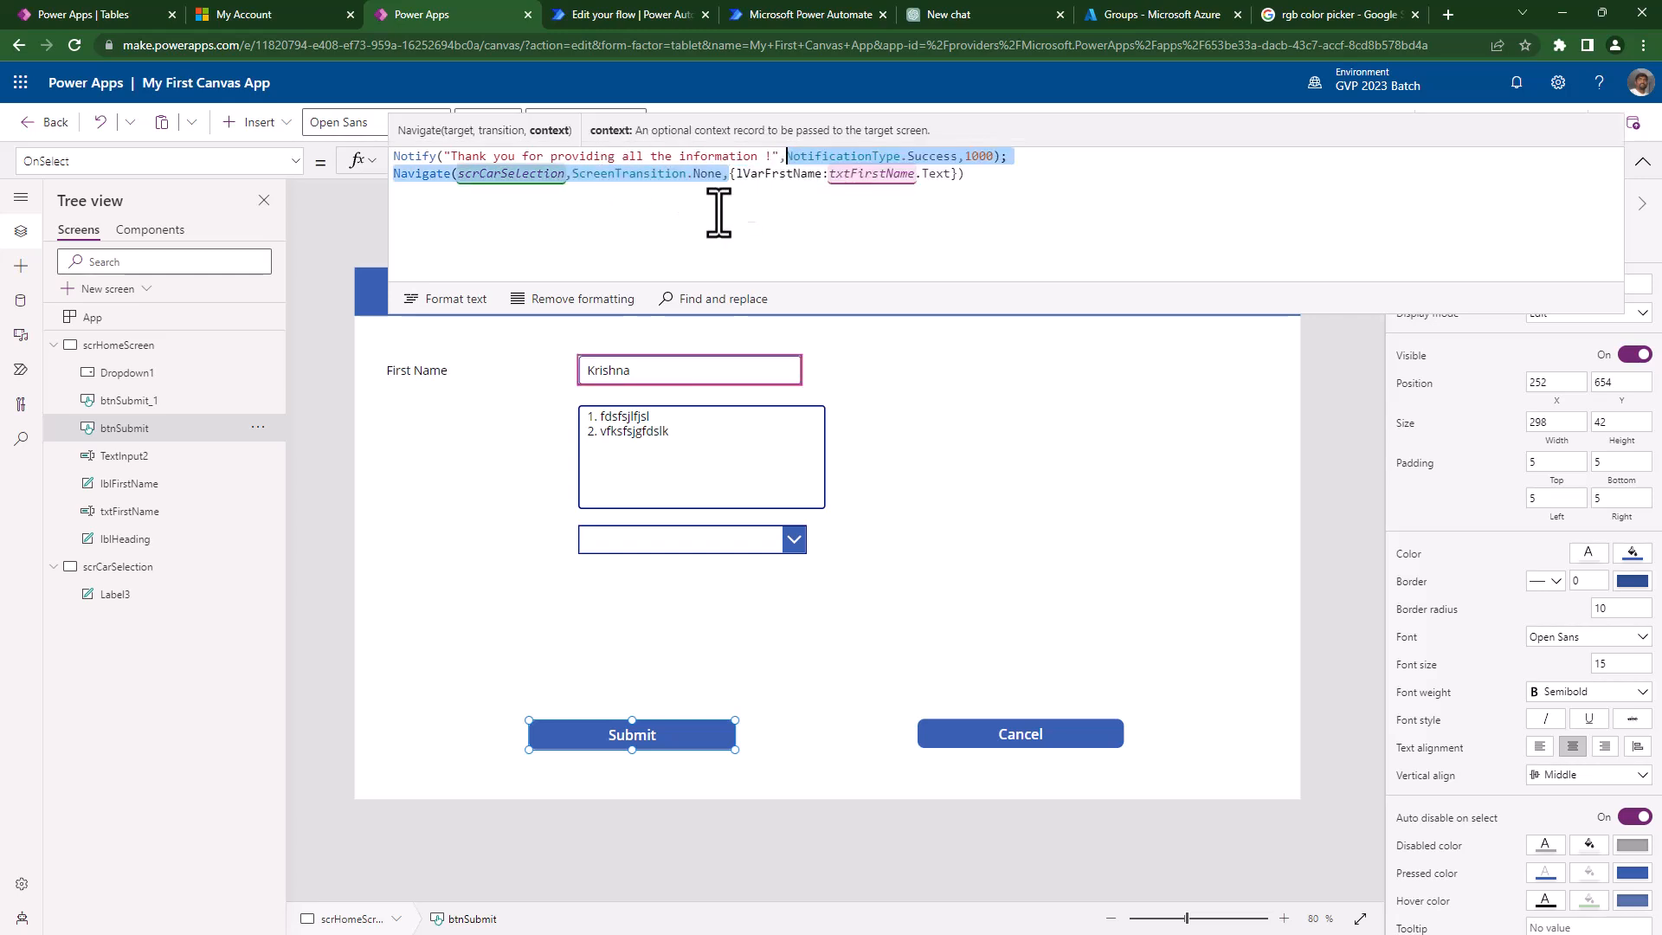
{"action": "left_click", "coordinate": [735, 174]}
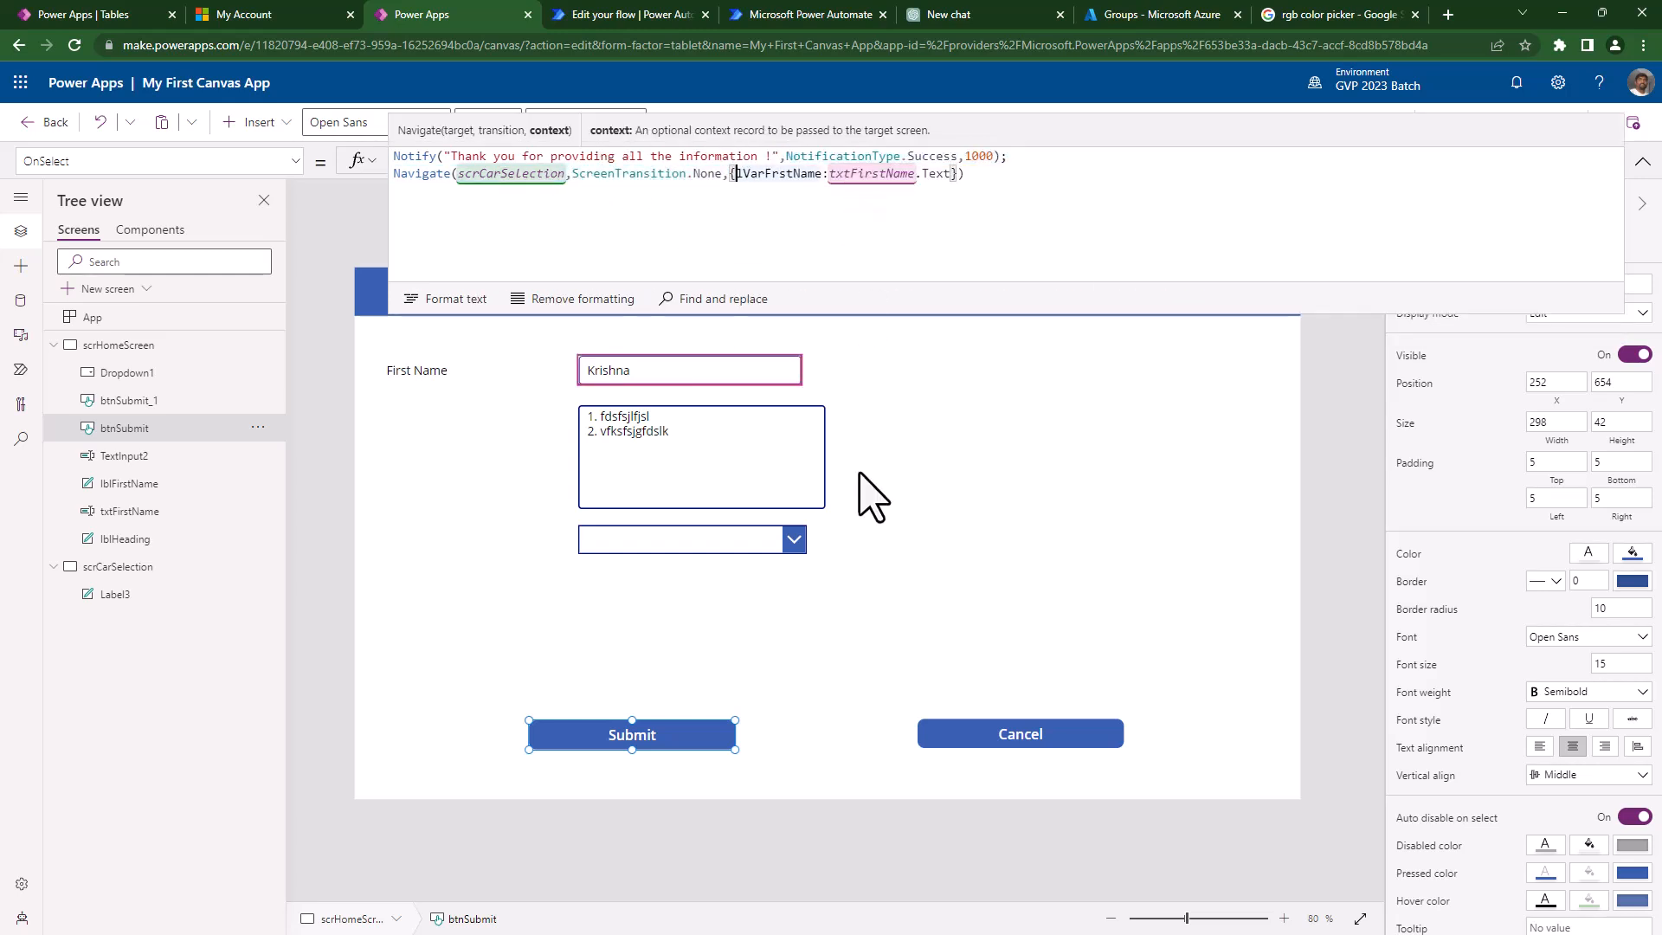
{"action": "left_click", "coordinate": [912, 460]}
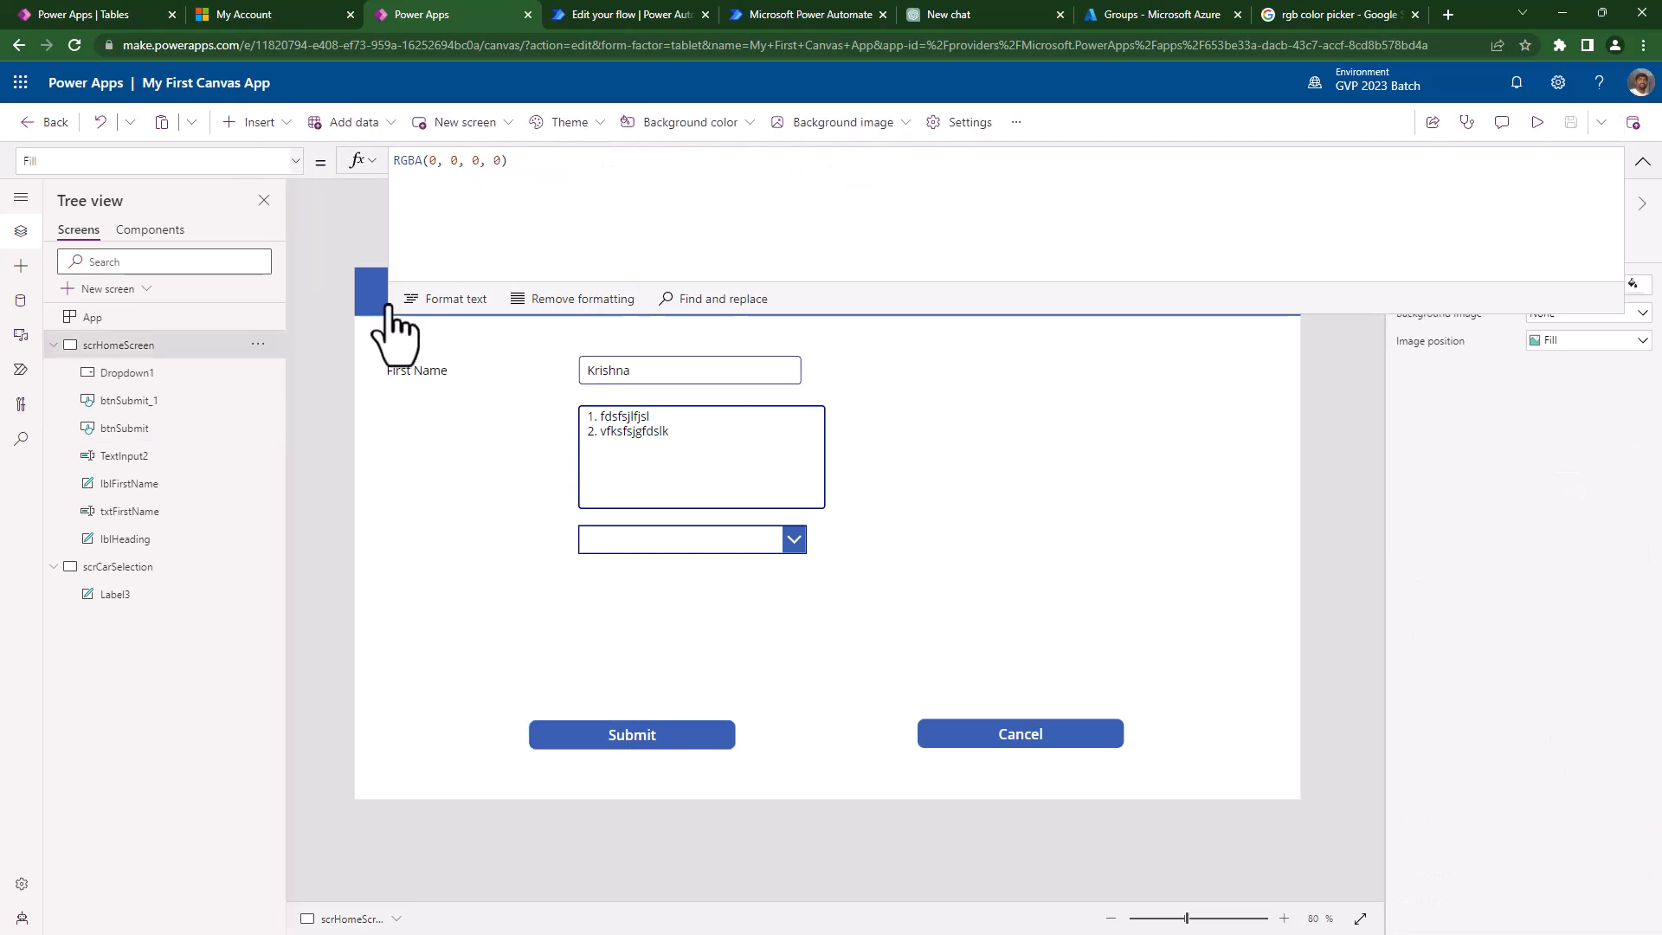
{"action": "left_click", "coordinate": [643, 747]}
{"action": "left_click", "coordinate": [869, 249]}
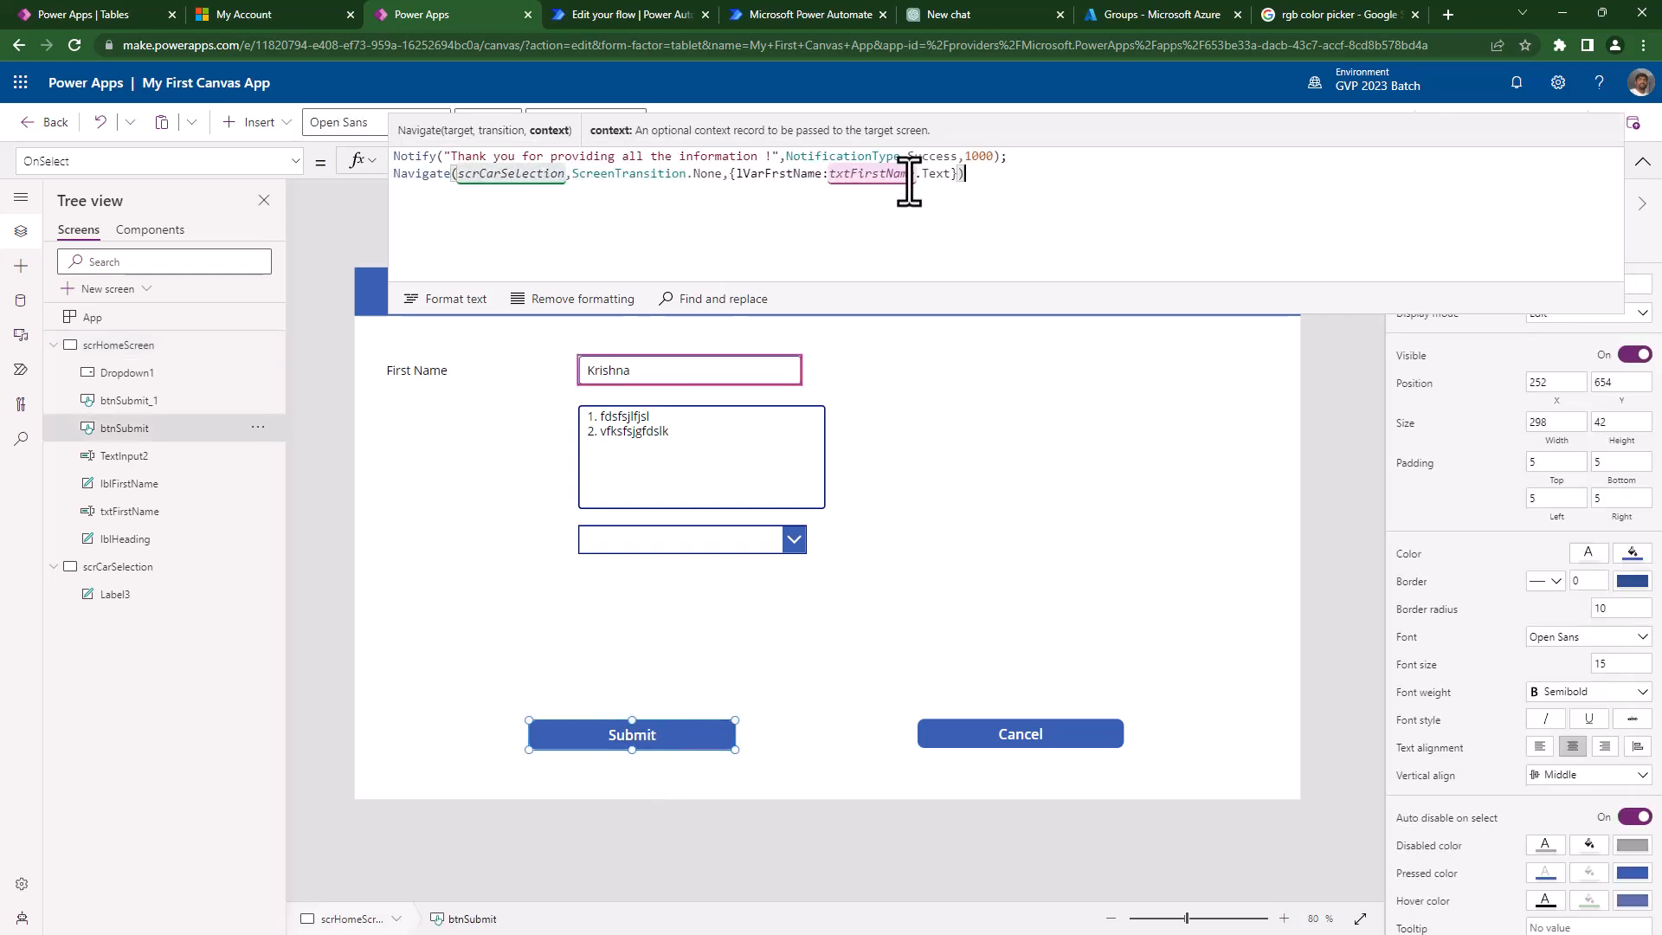
- Append UpdateContext({lVarScrname:"Screen Name Local Variable"}); and begin a new line with Set
{"action": "type", "text": "; "}
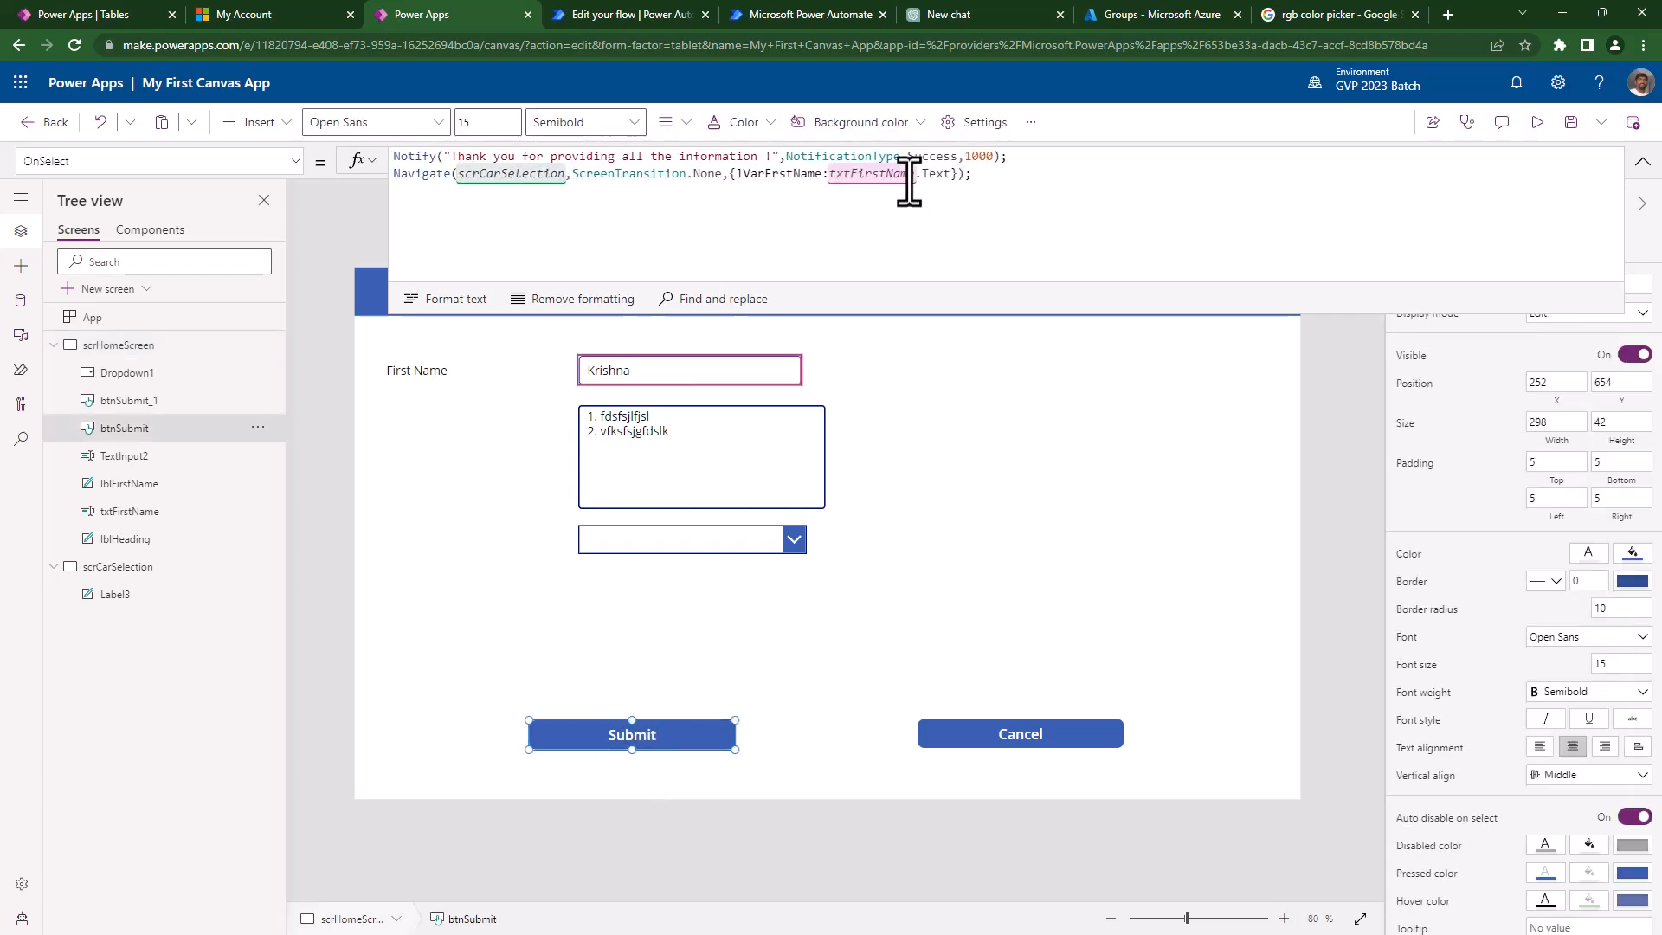
{"action": "type", "text": "UpdateC"}
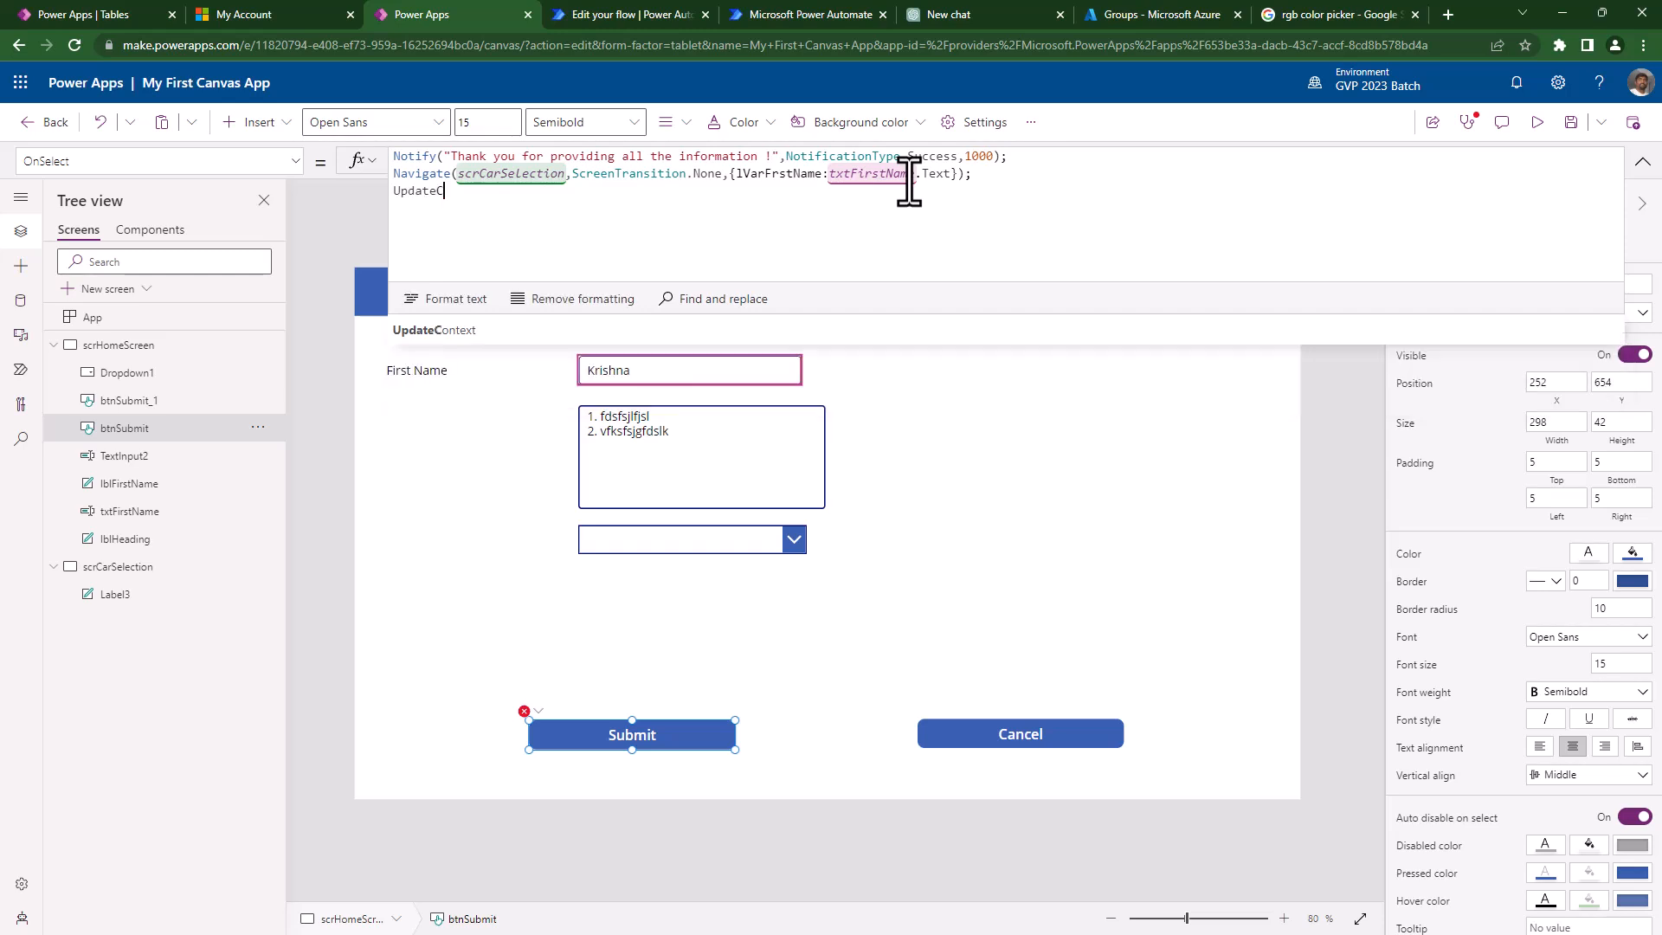
{"action": "key", "text": "Tab"}
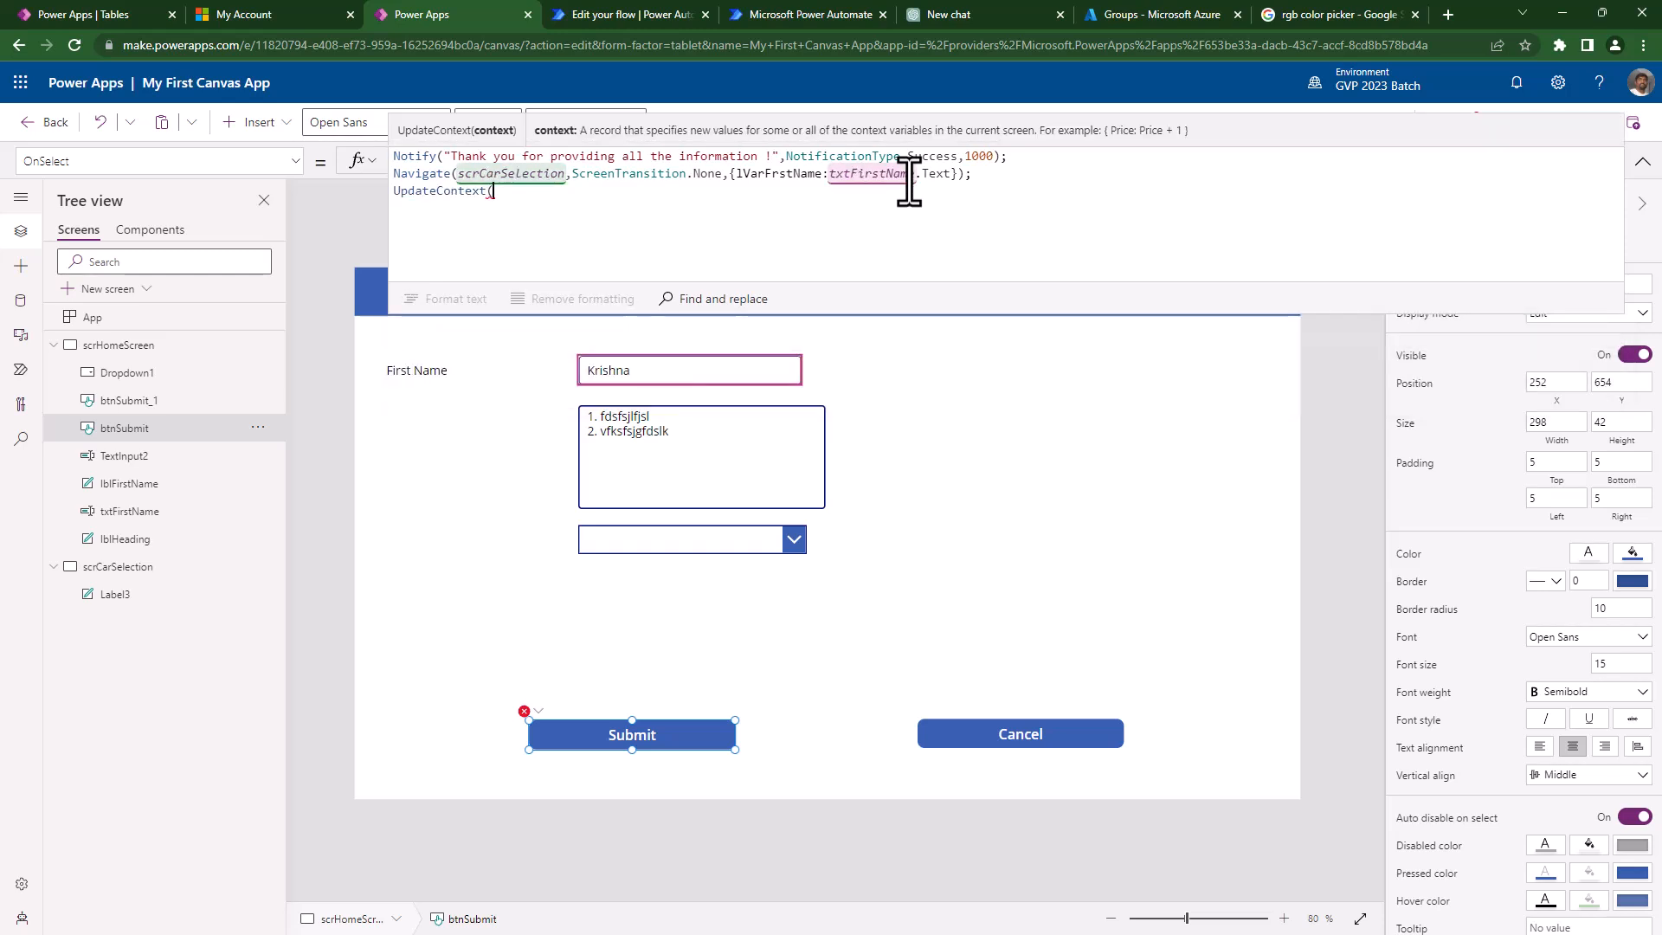
{"action": "type", "text": "{l"}
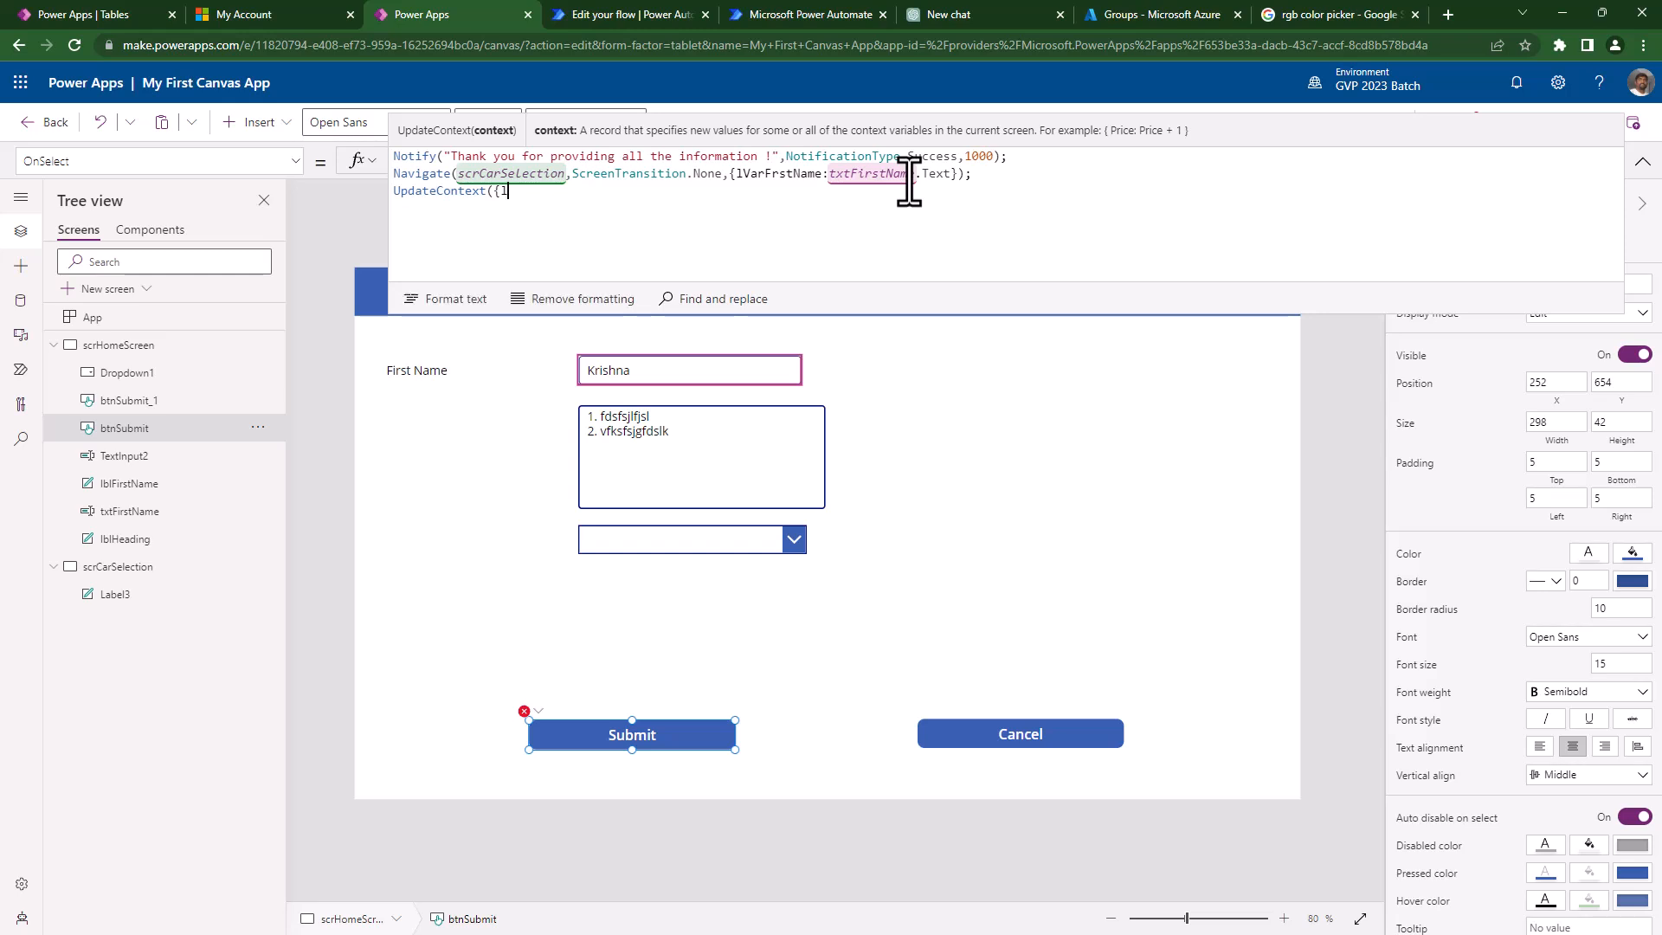
{"action": "type", "text": "Var"}
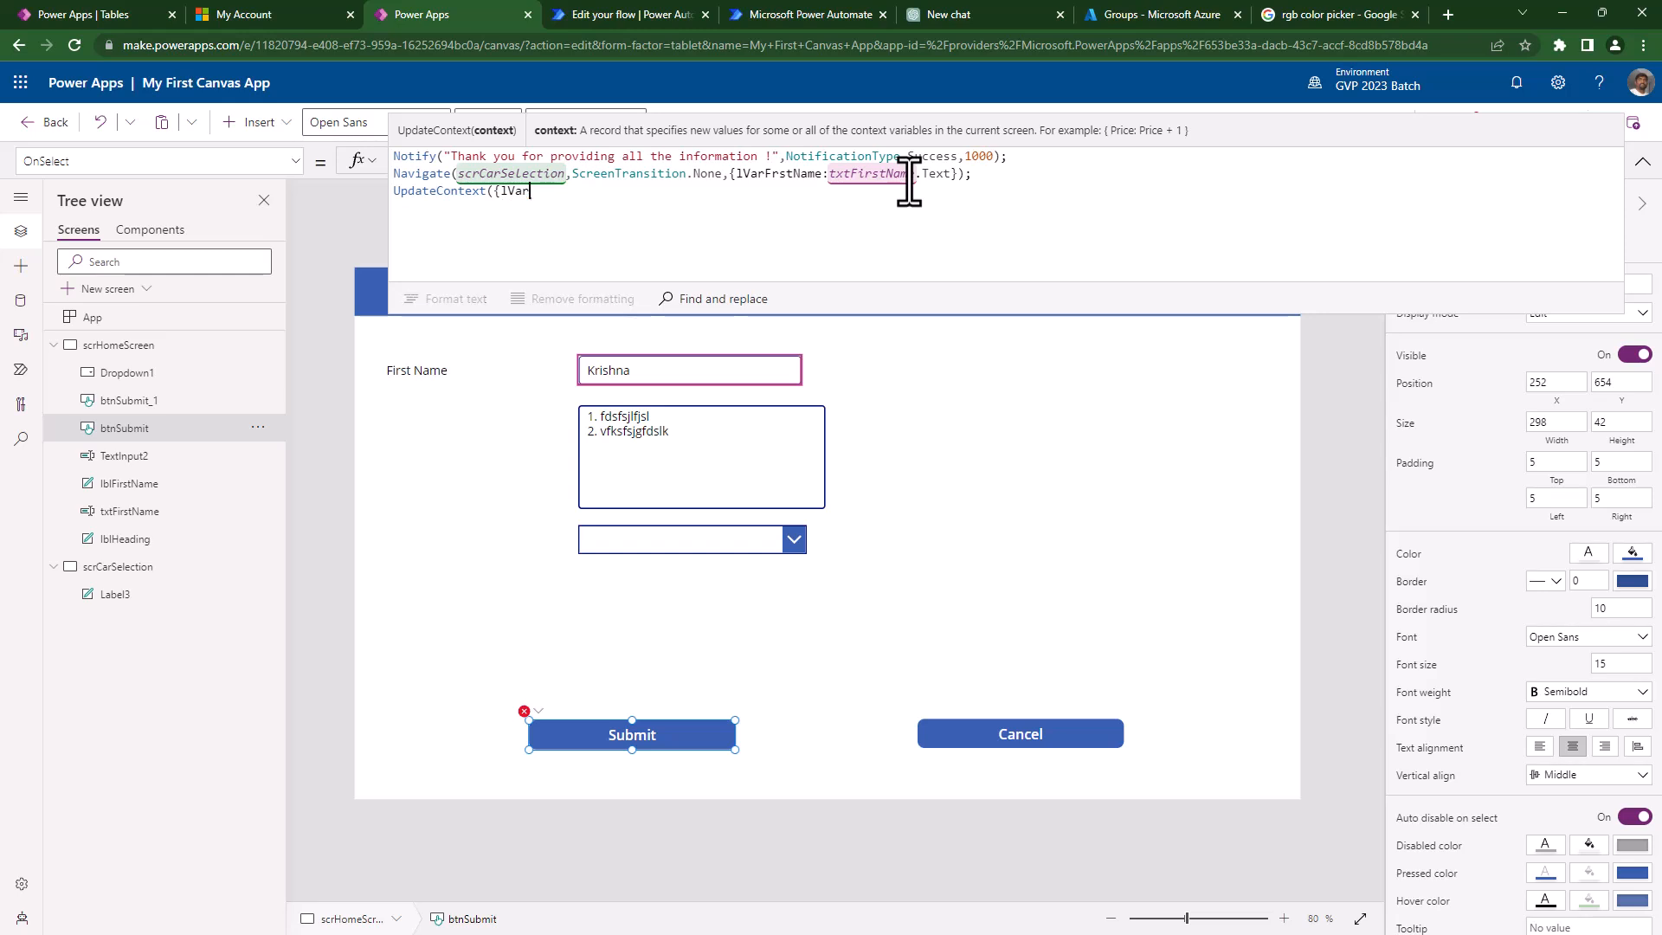
{"action": "type", "text": "S"}
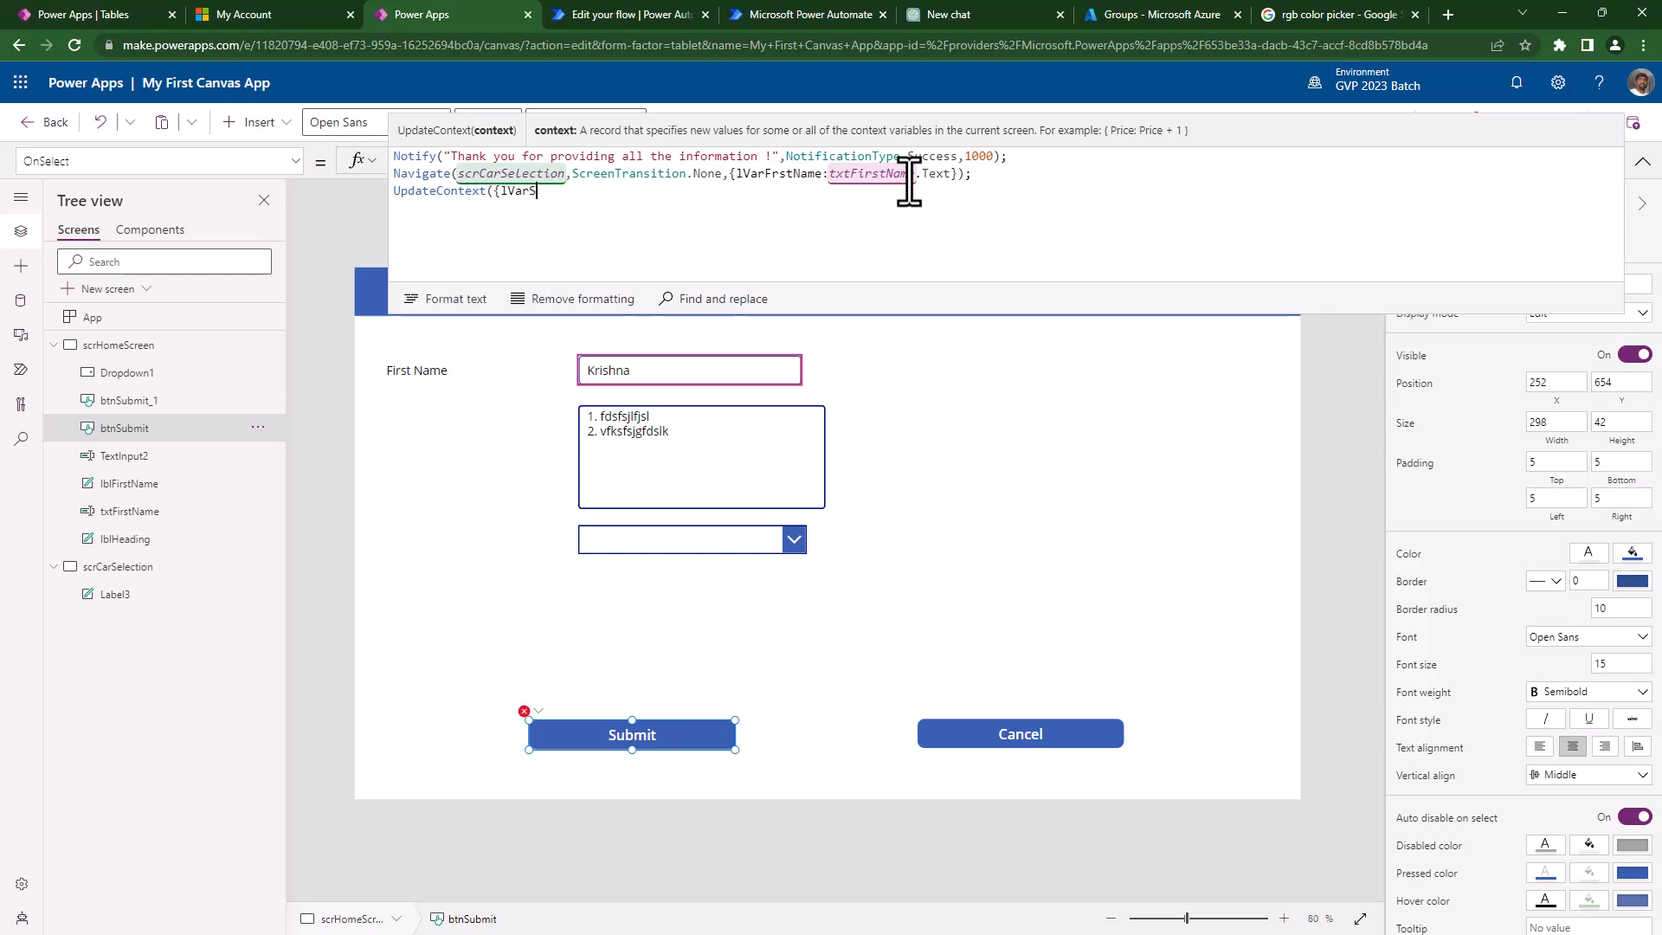
{"action": "type", "text": "crname"}
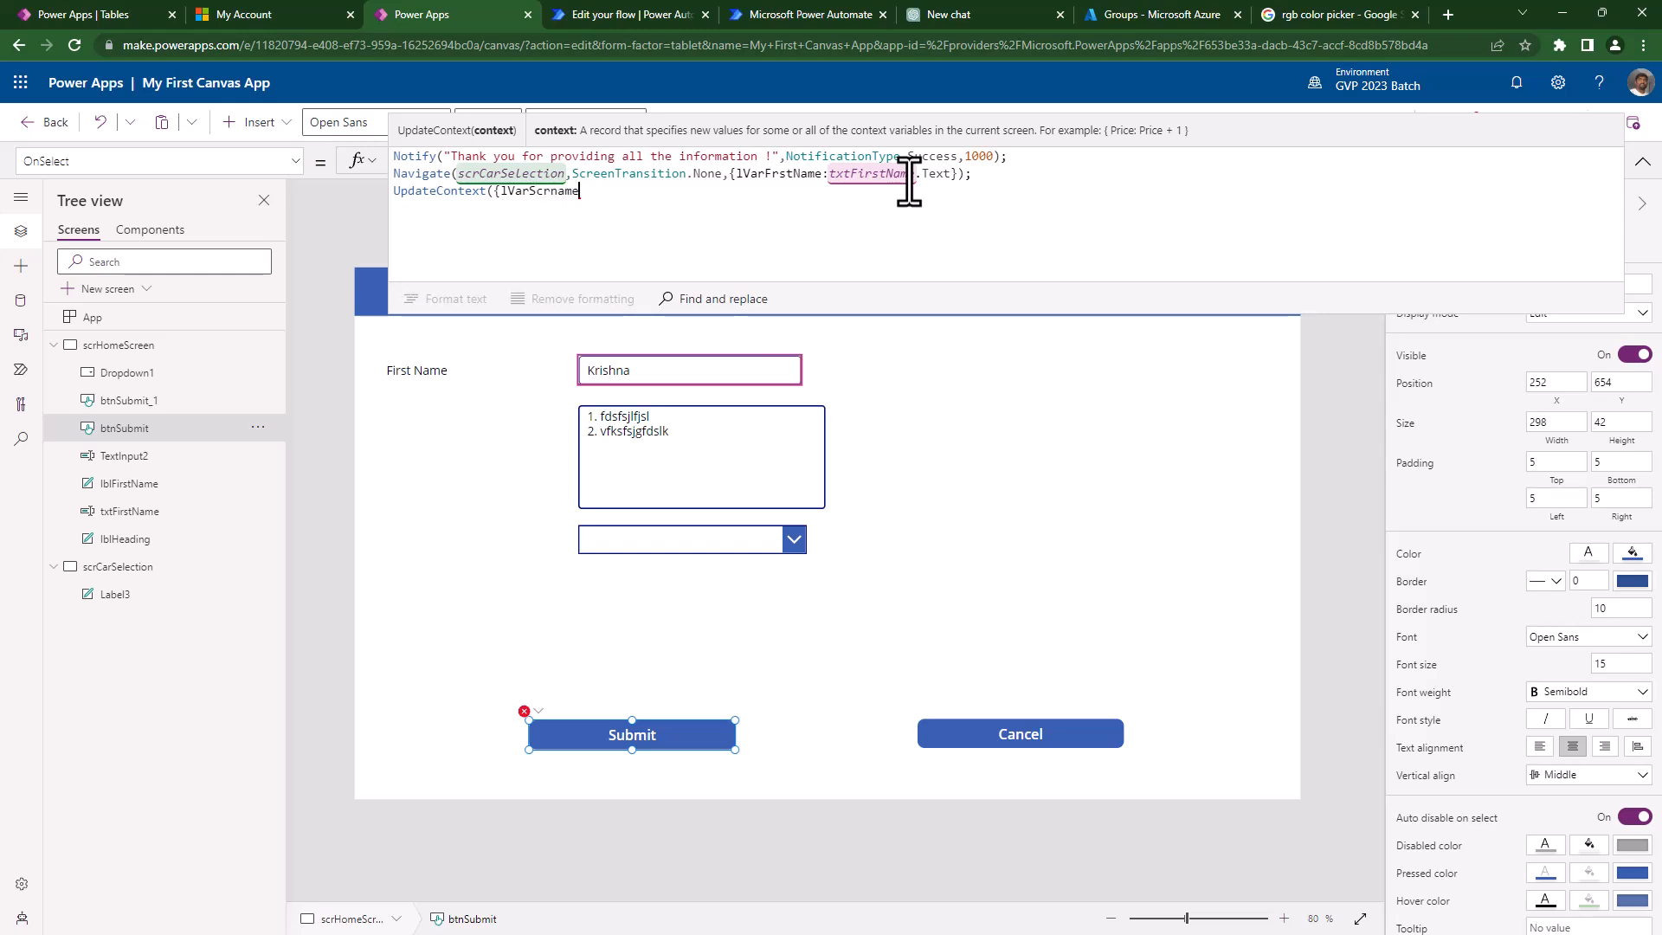
{"action": "type", "text": ":\"Scre"}
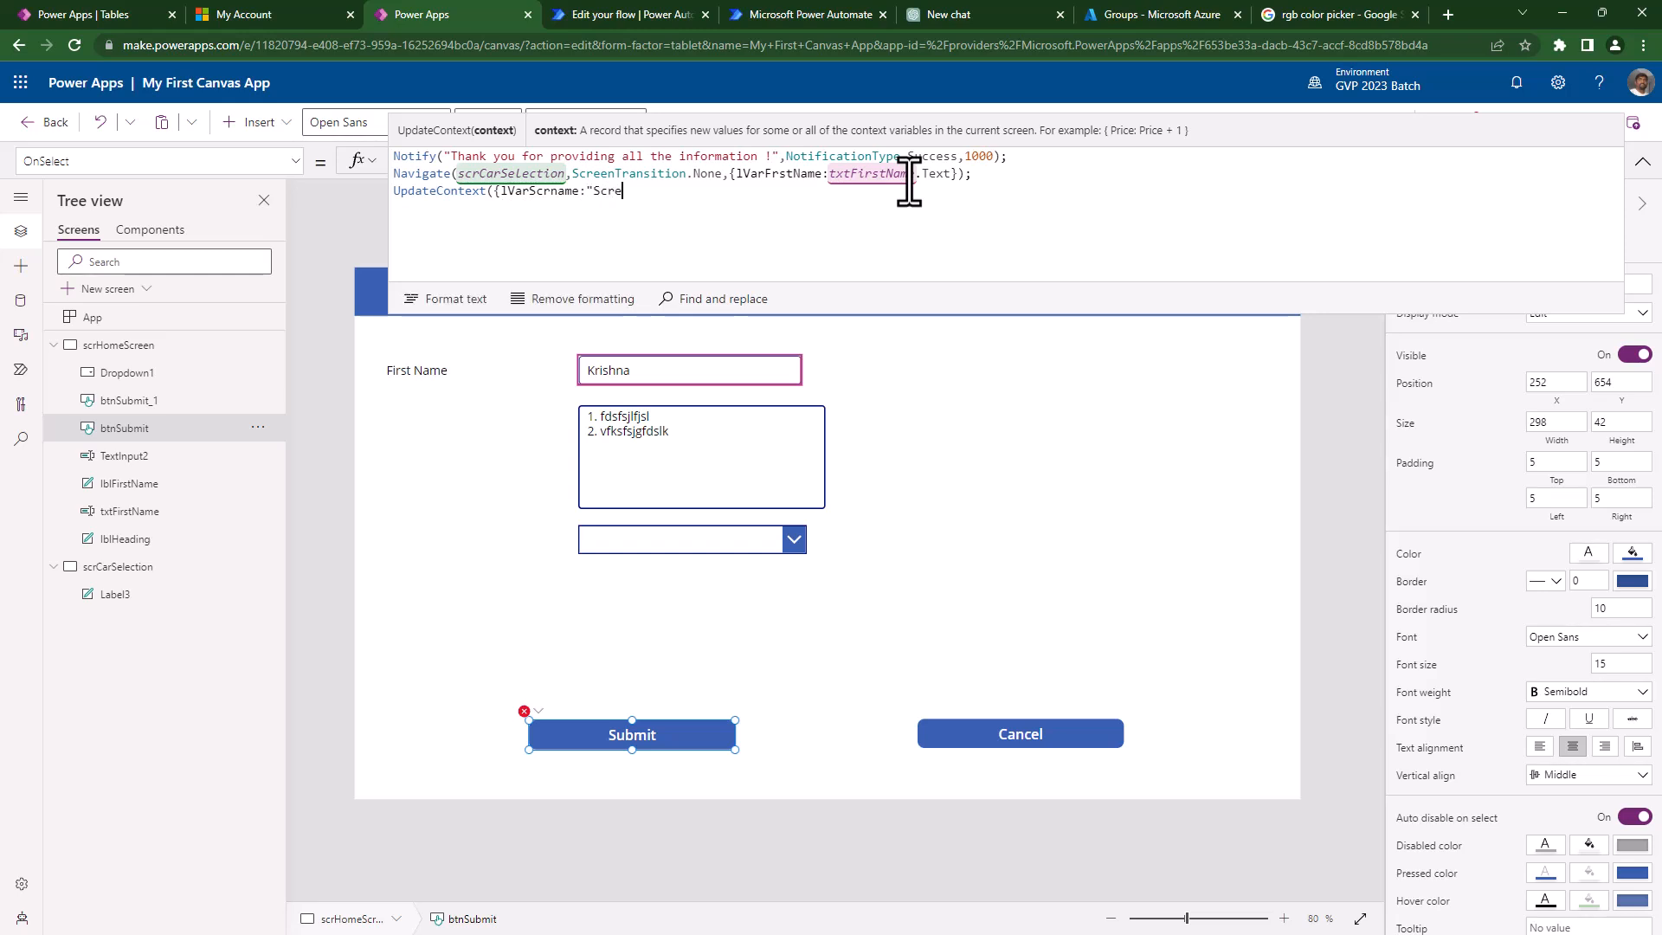
{"action": "type", "text": "en Name Local V"}
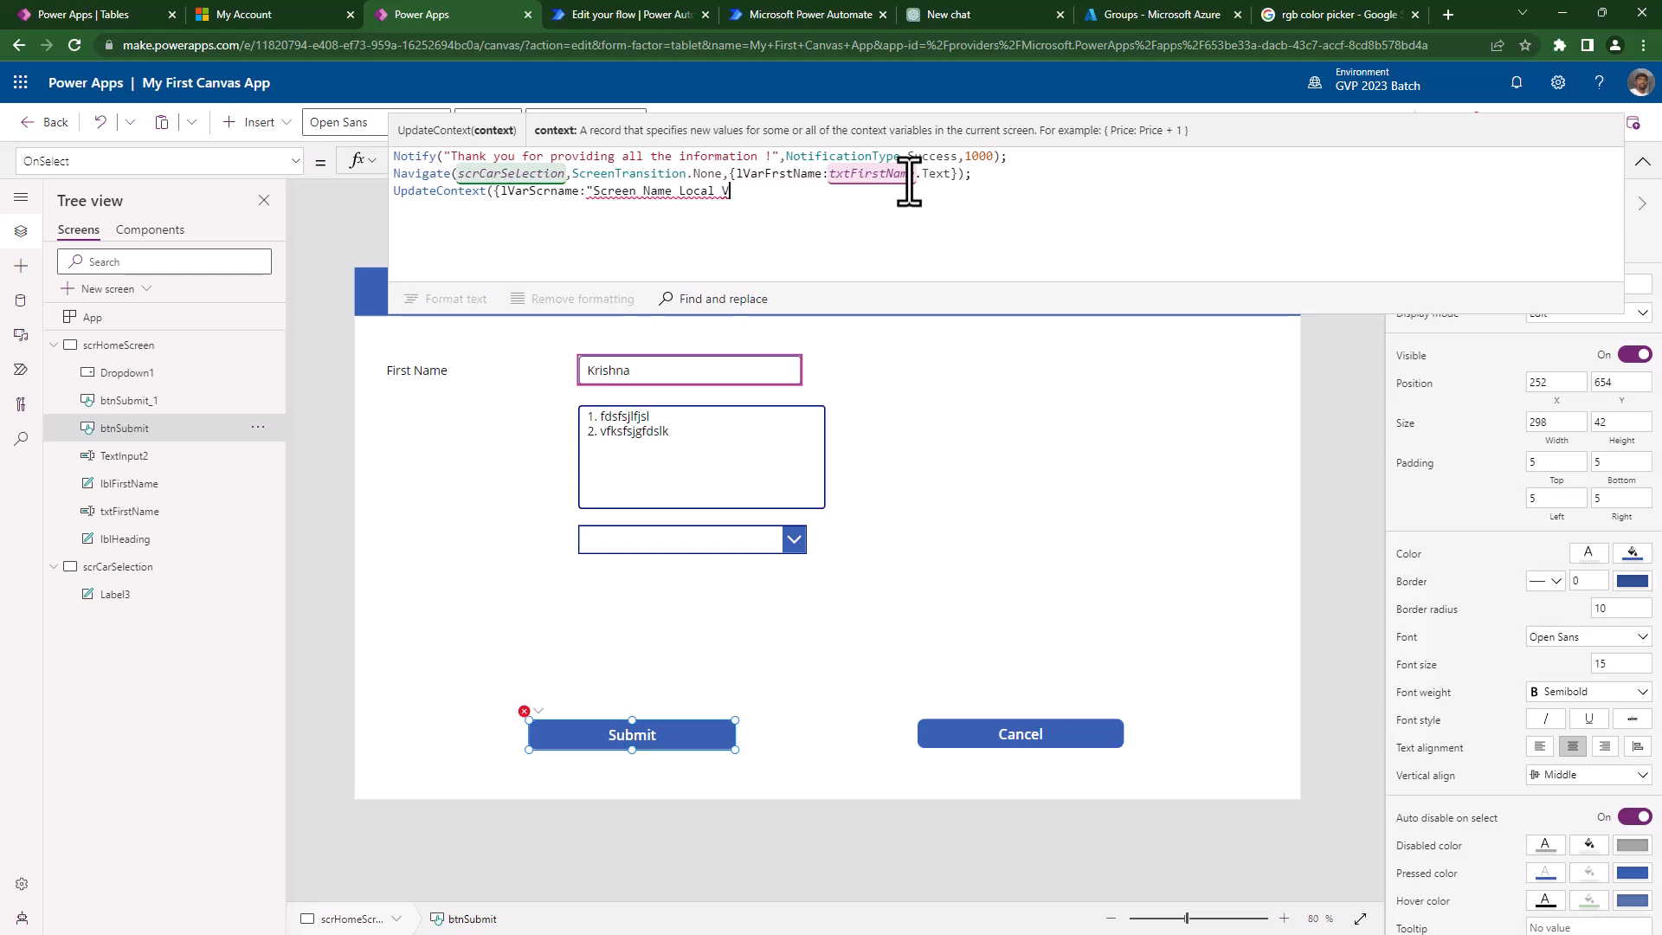
{"action": "type", "text": "ariable\"})"}
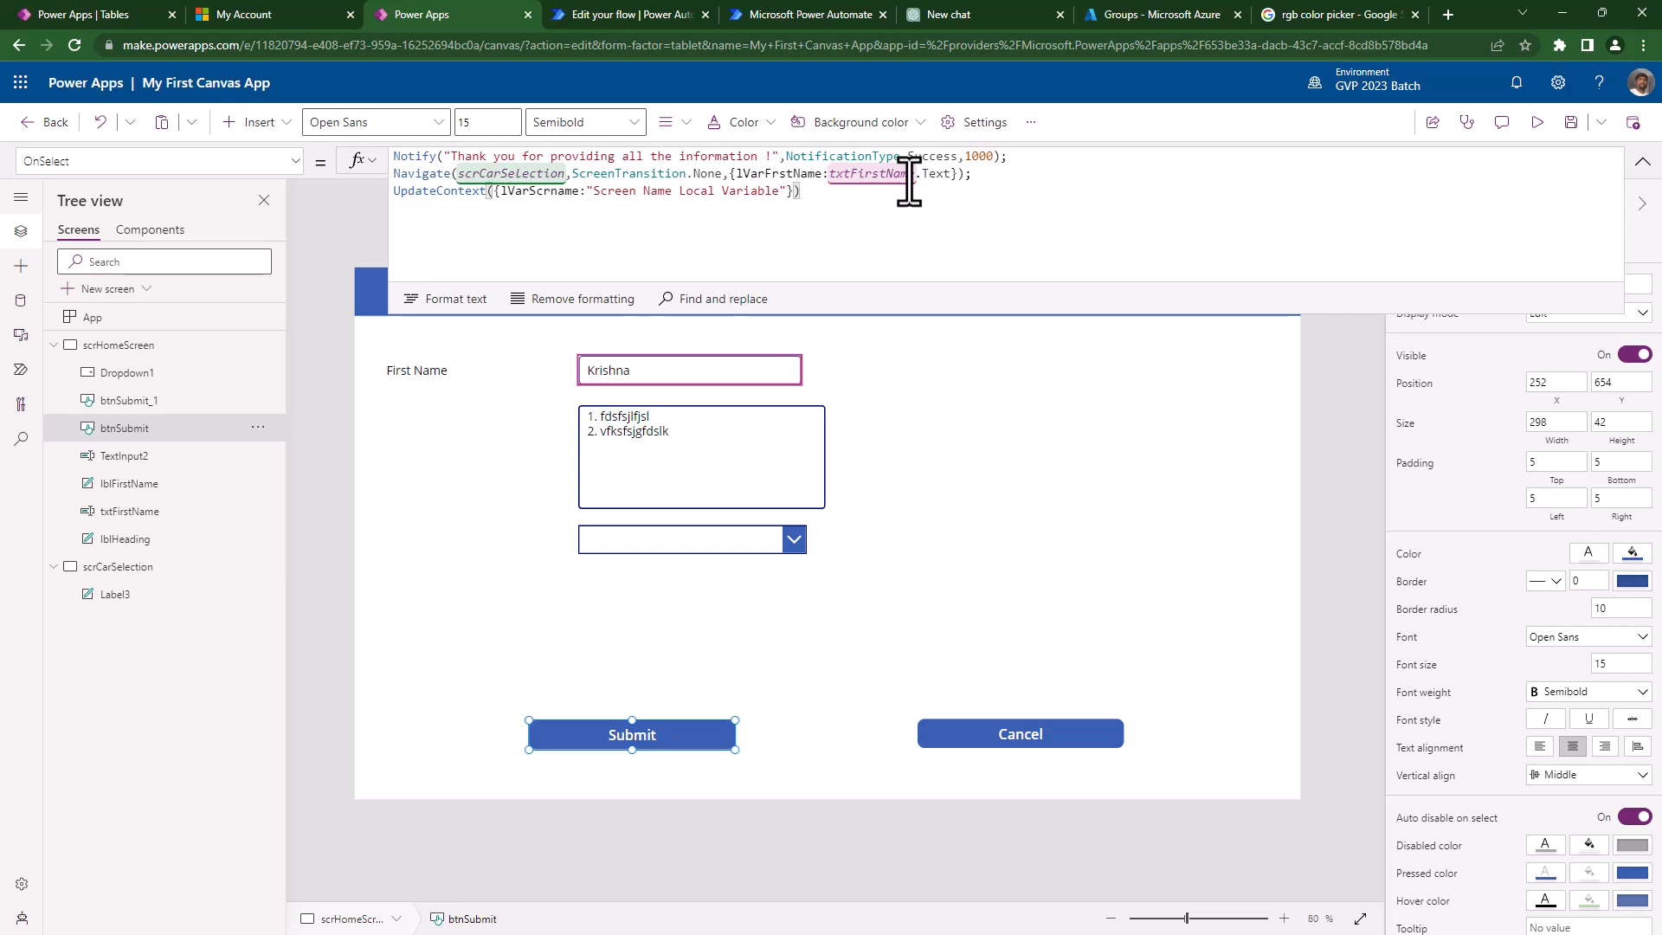
{"action": "type", "text": ";"}
{"action": "key", "text": "Return"}
{"action": "type", "text": "Set"}
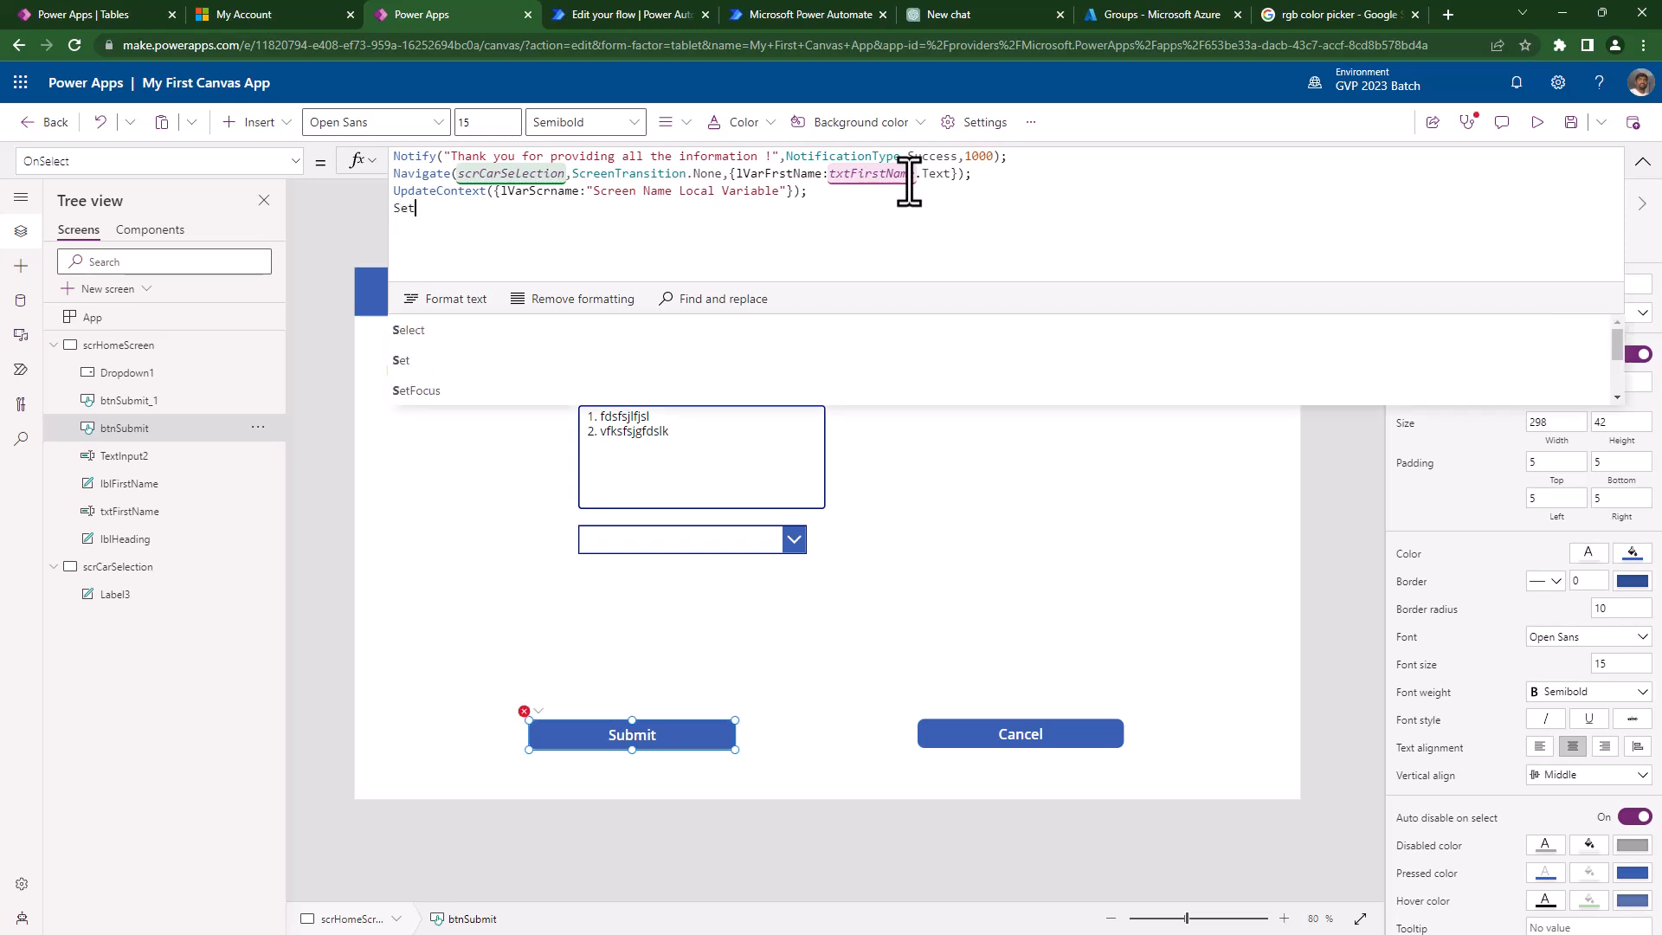
- Complete line 4 of the OnSelect formula as Set(gVarAppName,"Car Rental")
{"action": "type", "text": "("}
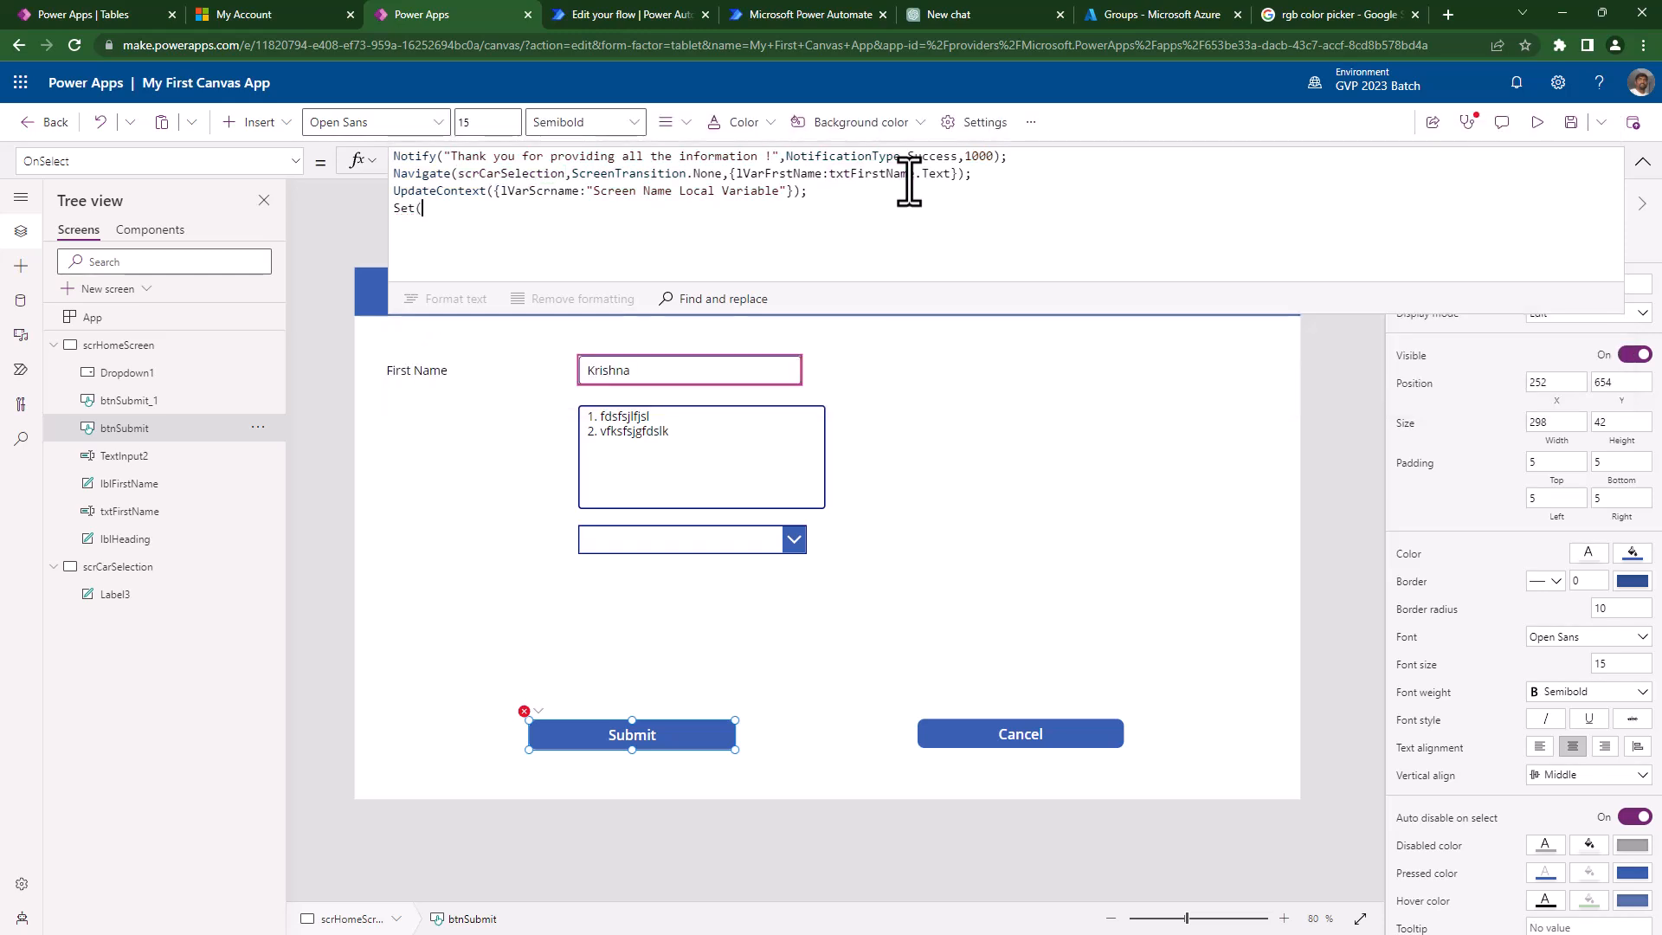
{"action": "type", "text": "gVar"}
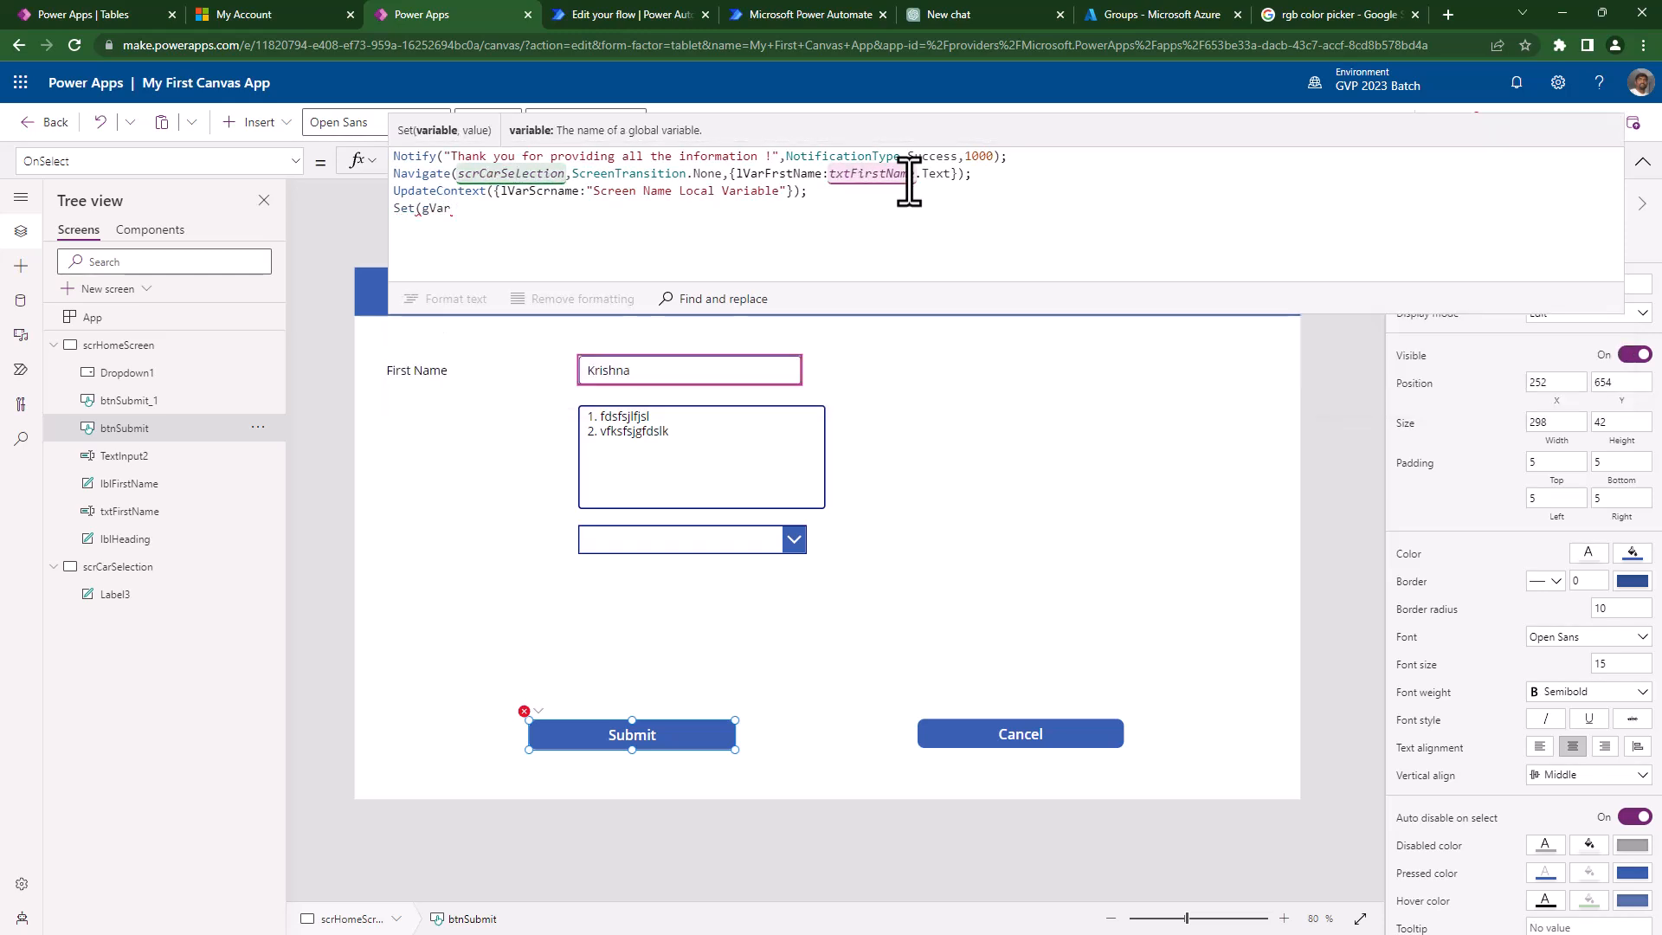
{"action": "type", "text": "AppN"}
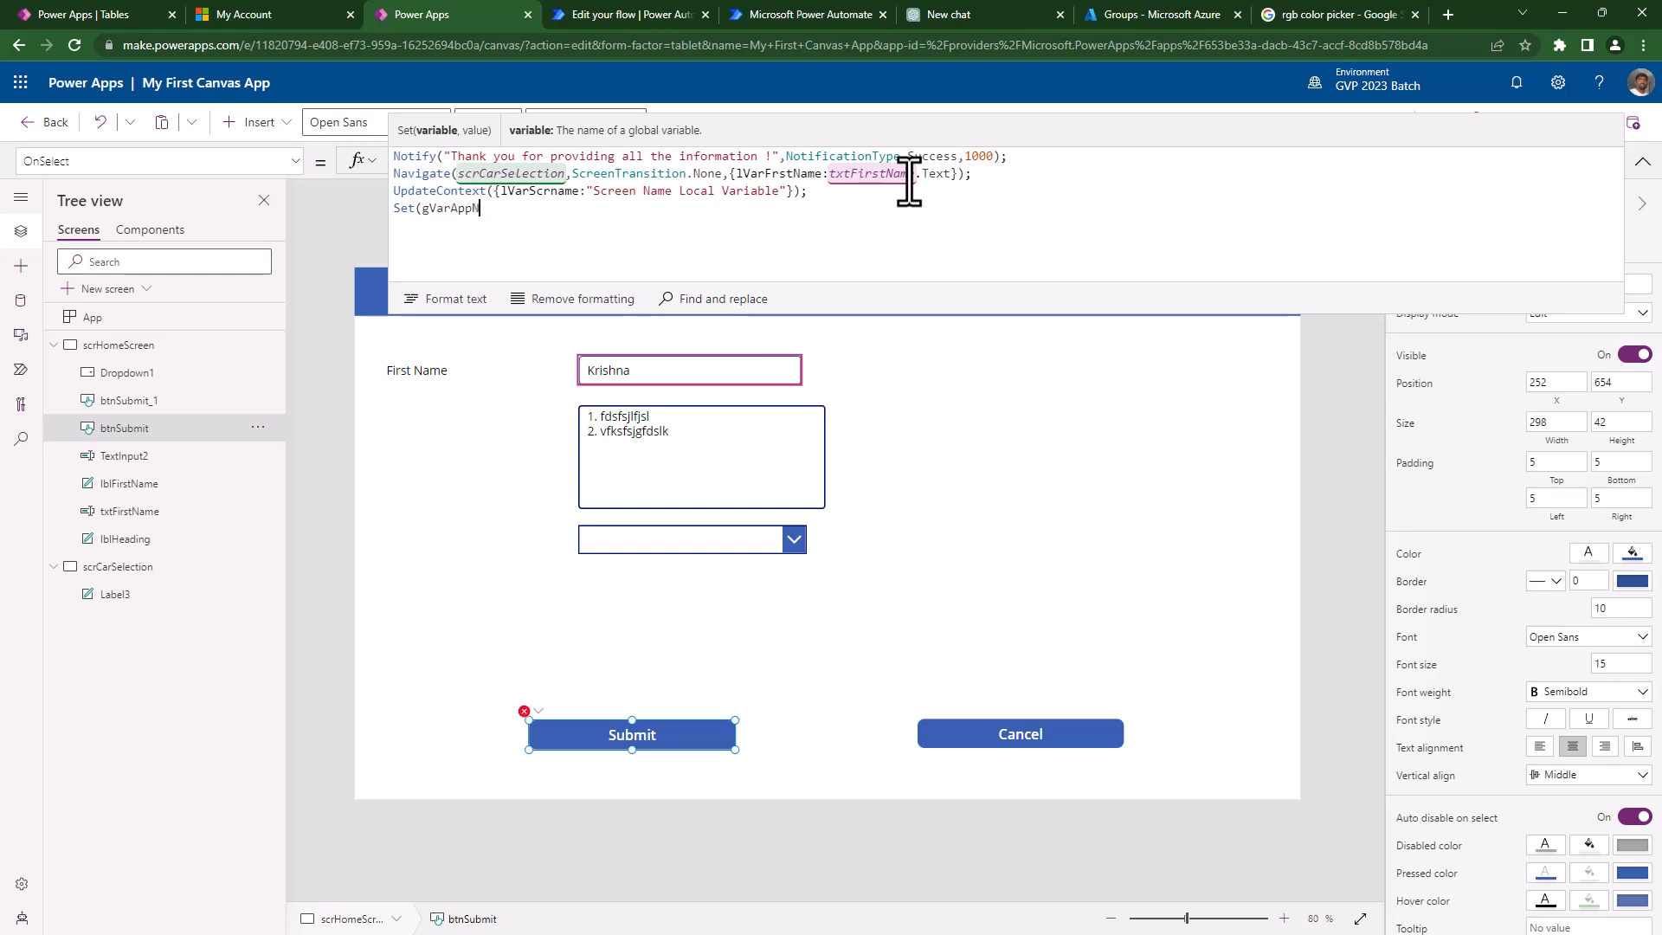
{"action": "type", "text": "ame"}
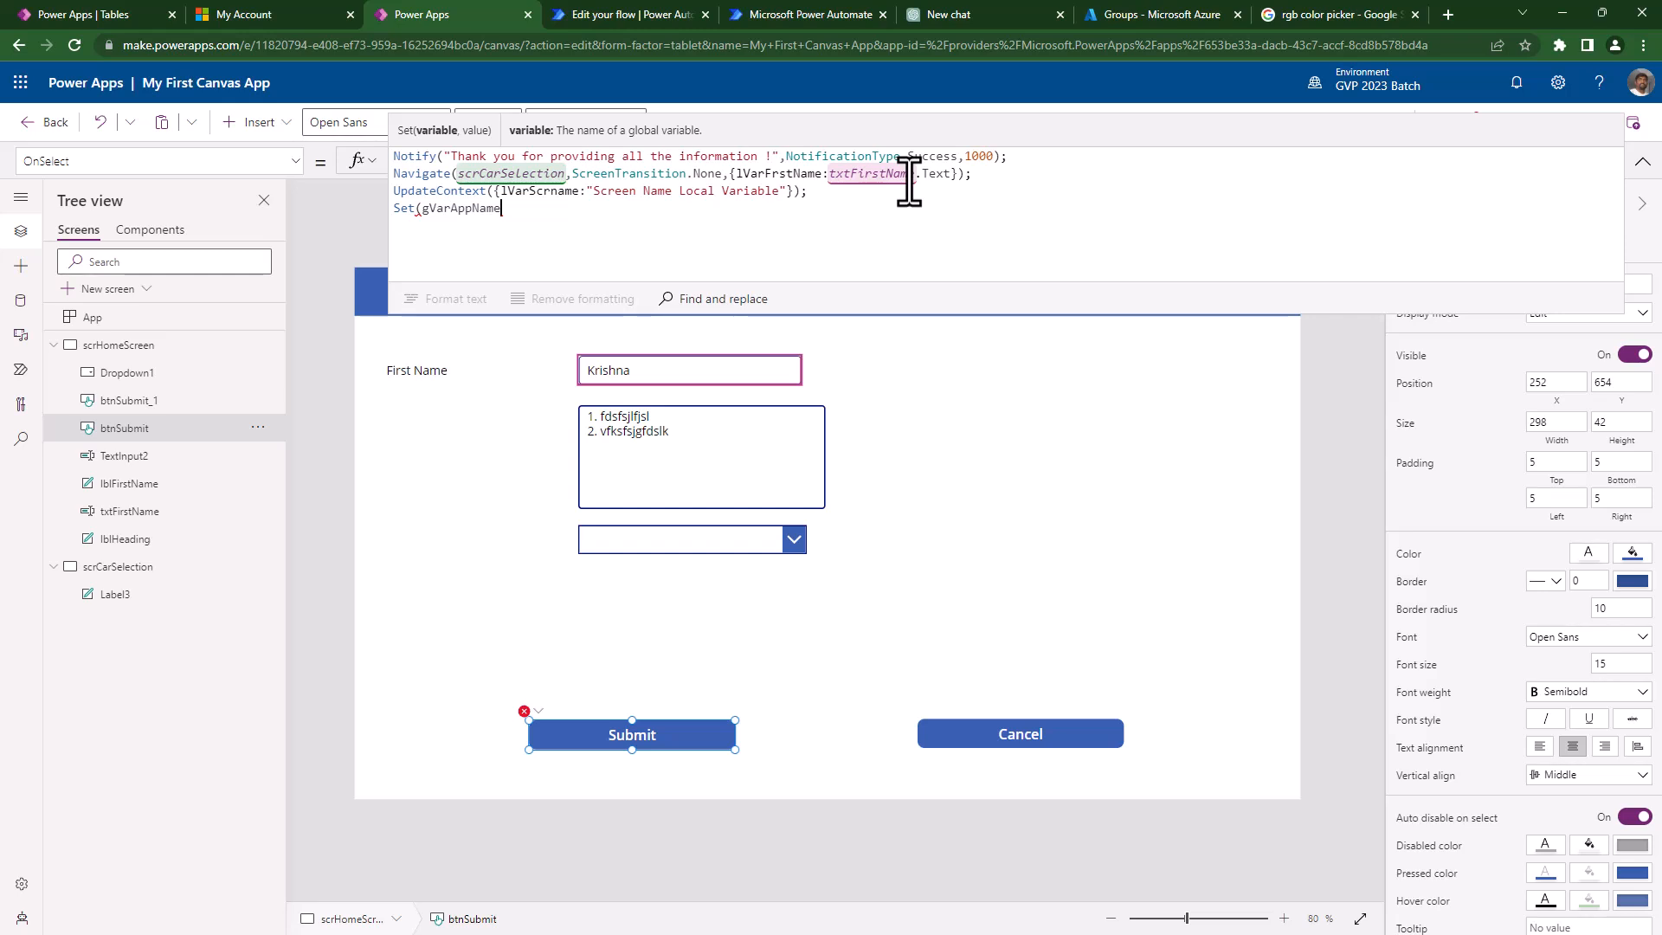
{"action": "type", "text": ","}
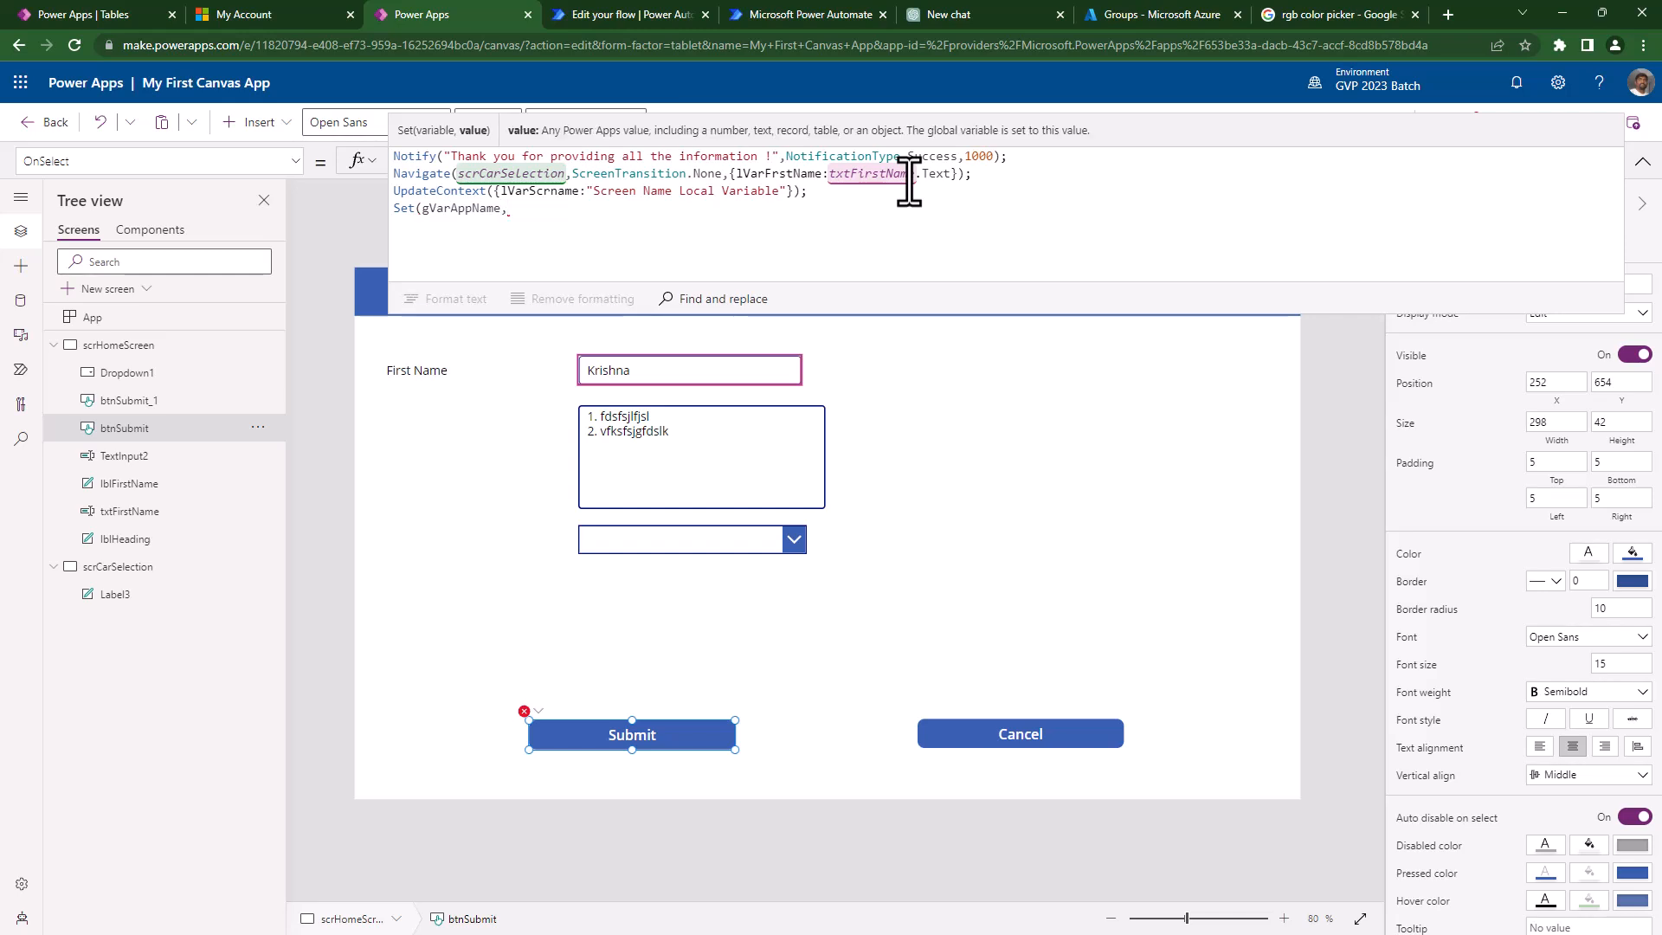
{"action": "type", "text": "\"Car"}
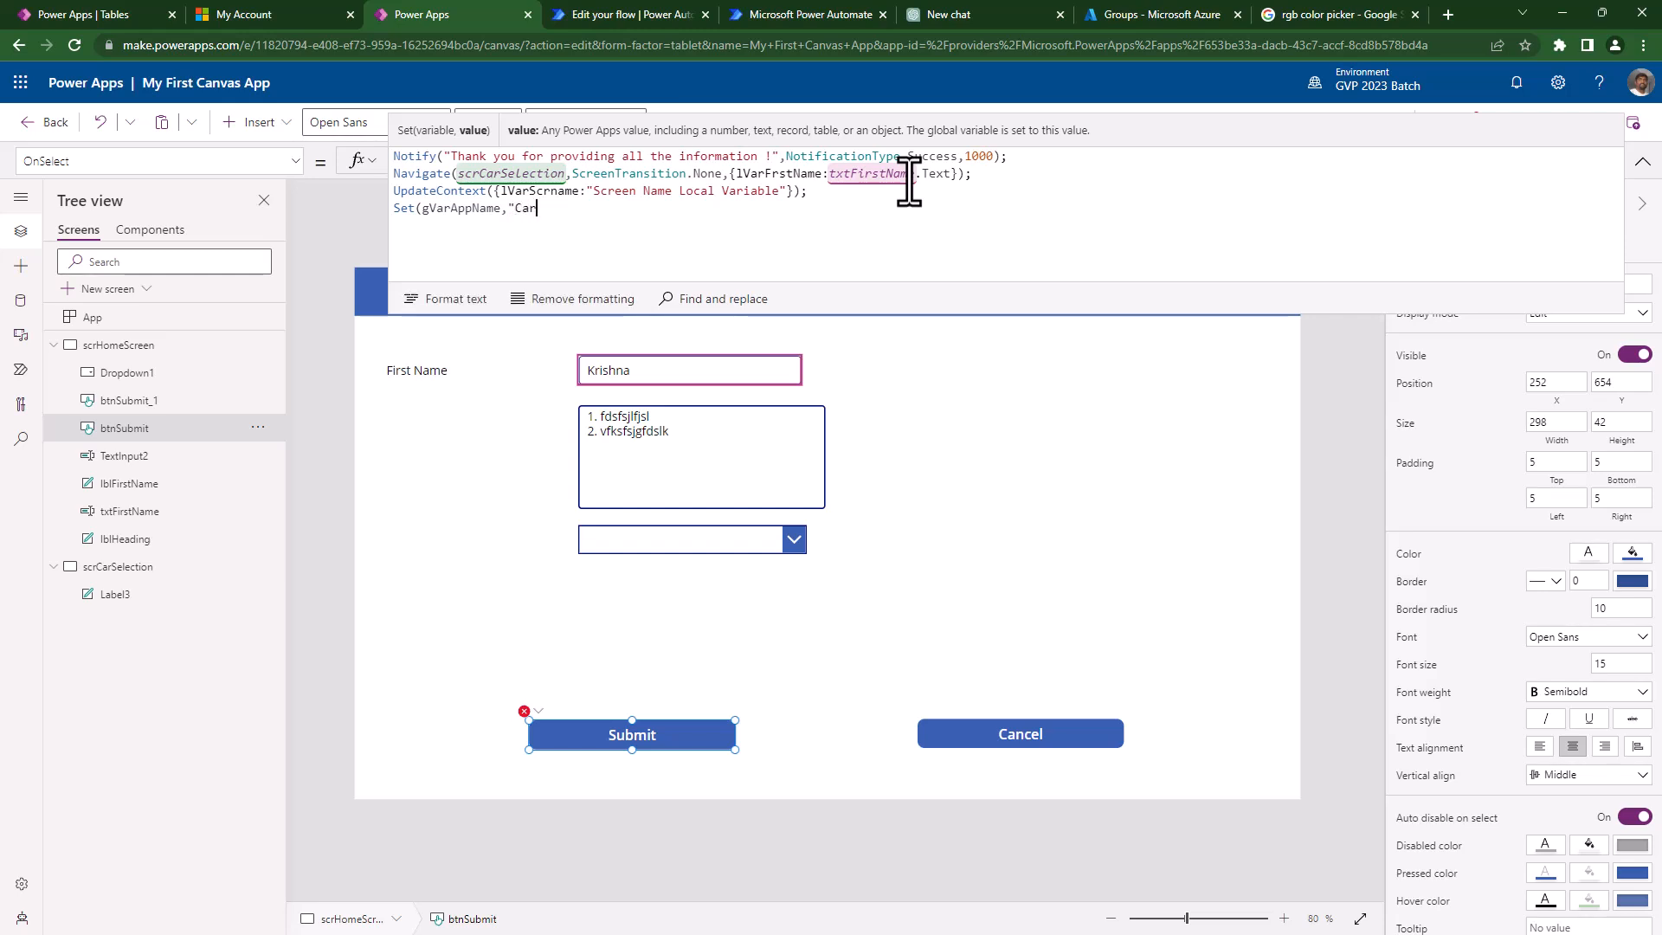
{"action": "type", "text": " Rental\")"}
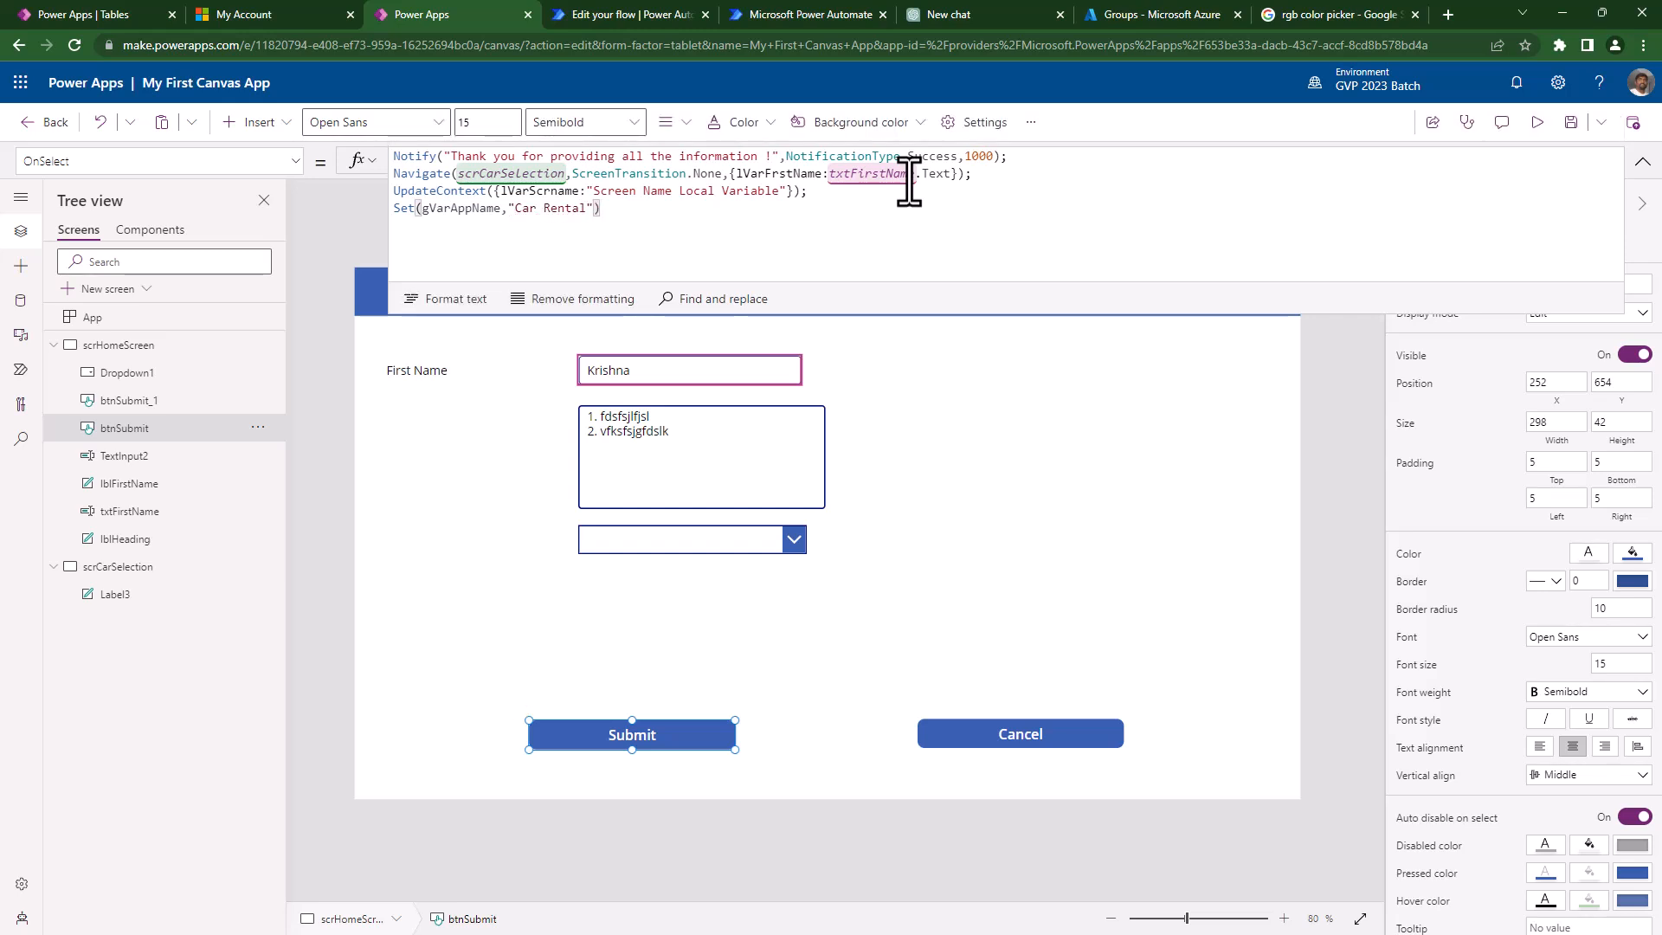
- Enlarge the formula bar, format the Submit OnSelect formula onto indented lines, review it, then collapse it
{"action": "left_click_drag", "start_coordinate": [891, 312], "coordinate": [892, 562]}
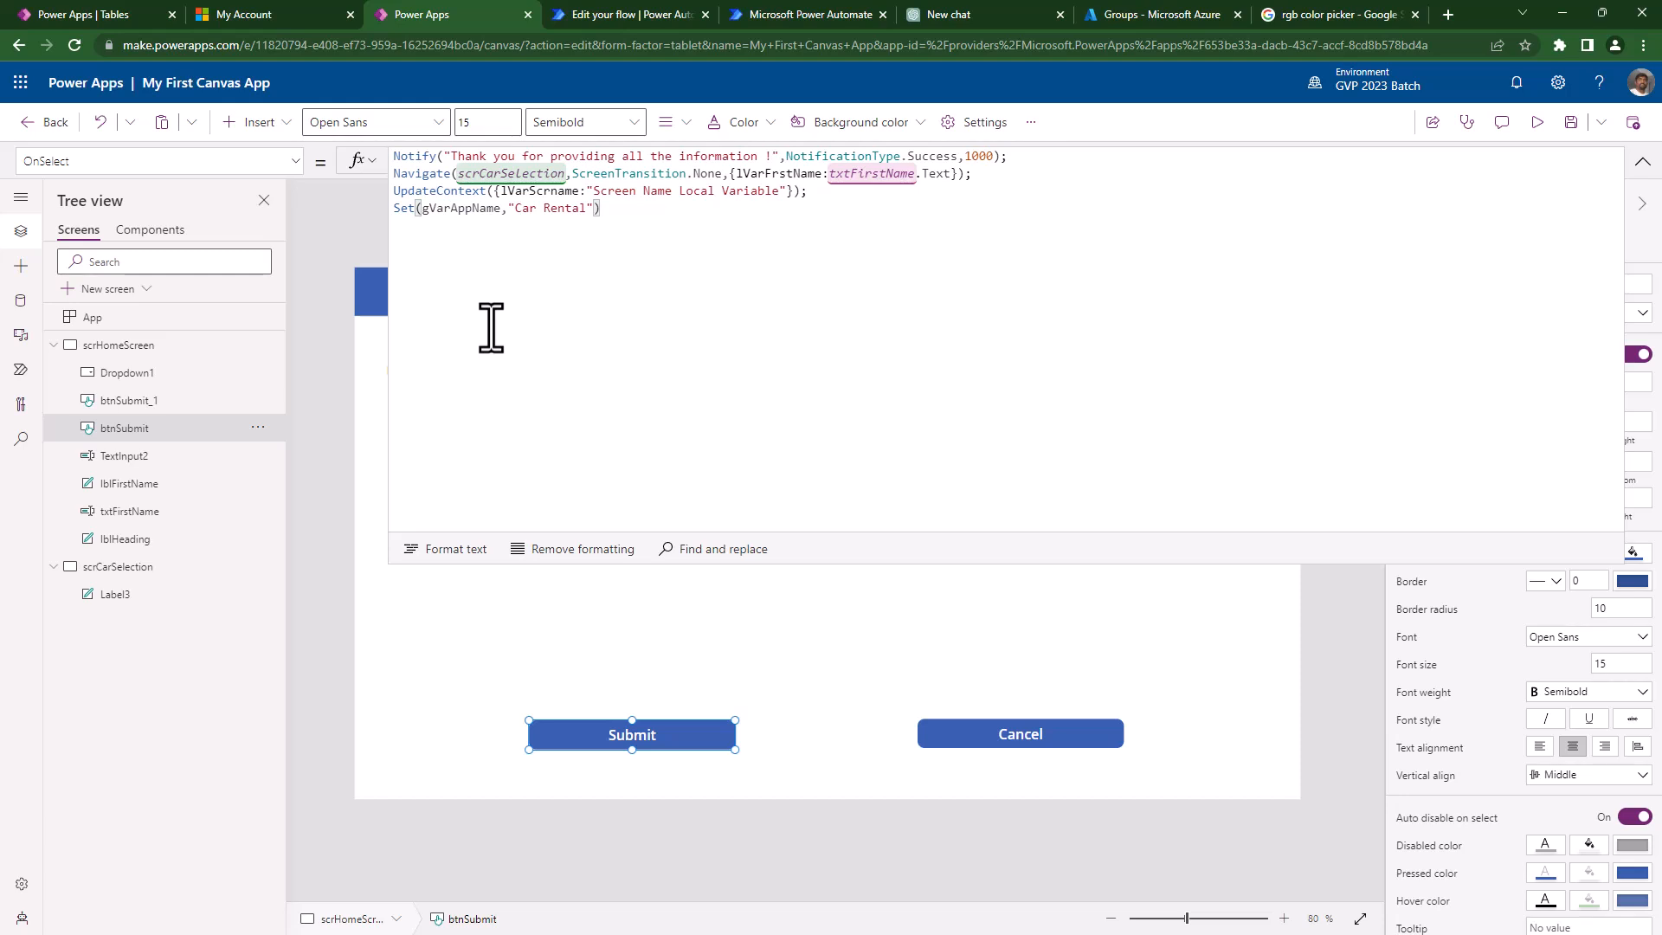
{"action": "left_click", "coordinate": [459, 549]}
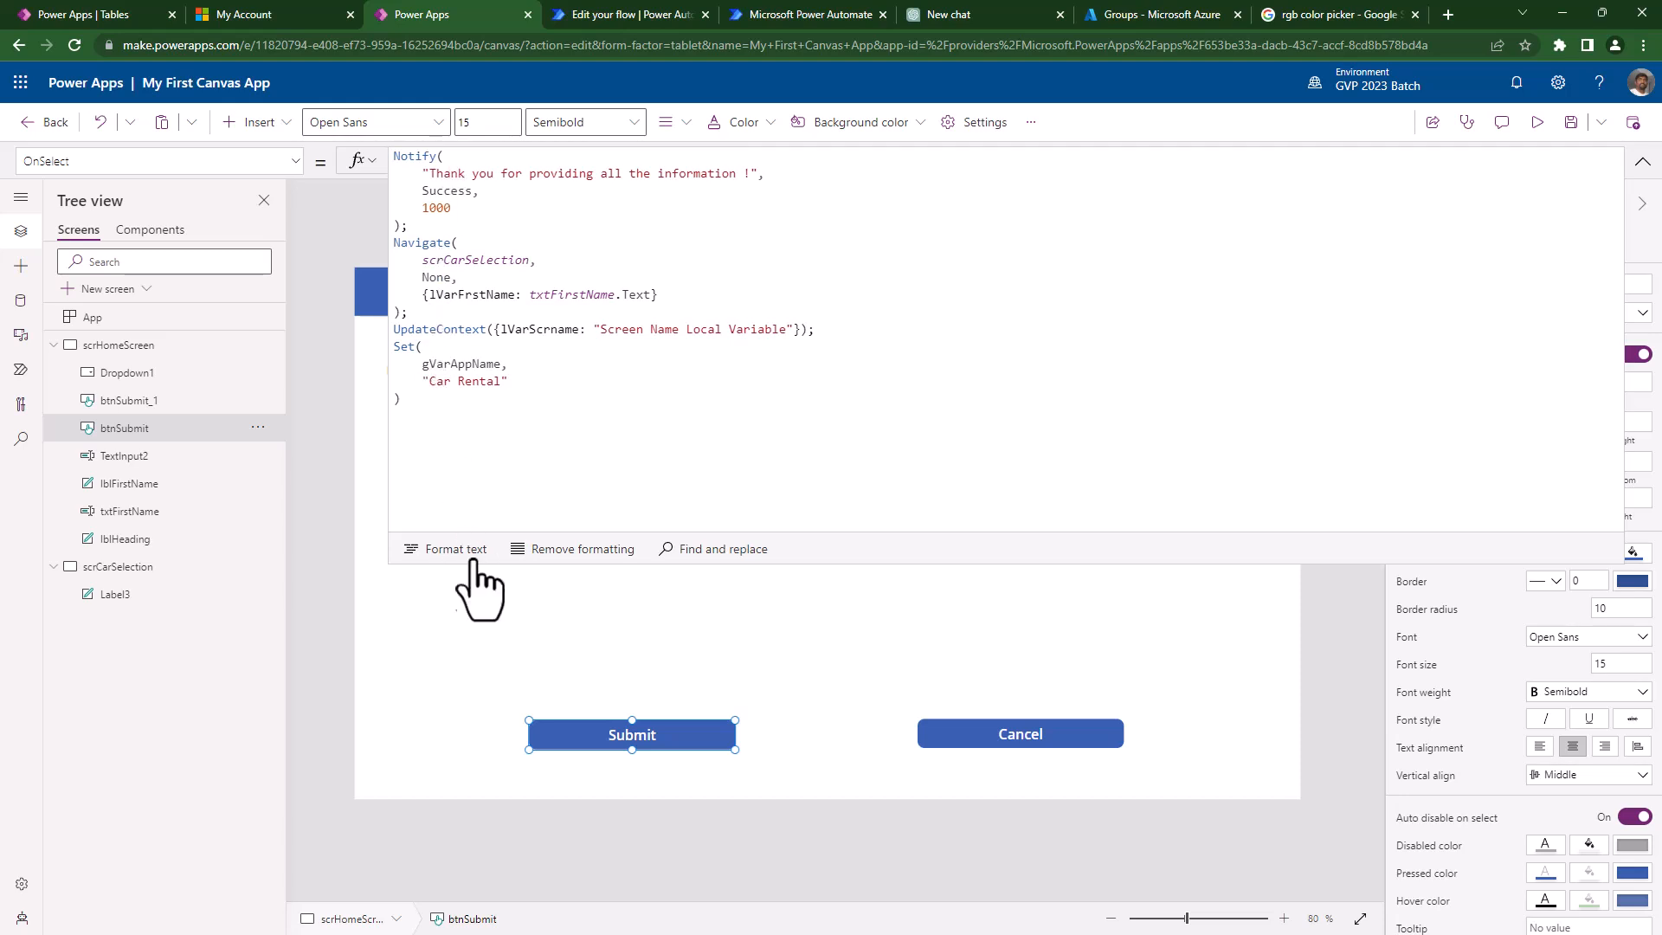
{"action": "left_click", "coordinate": [407, 396]}
{"action": "left_click_drag", "start_coordinate": [407, 396], "coordinate": [362, 139]}
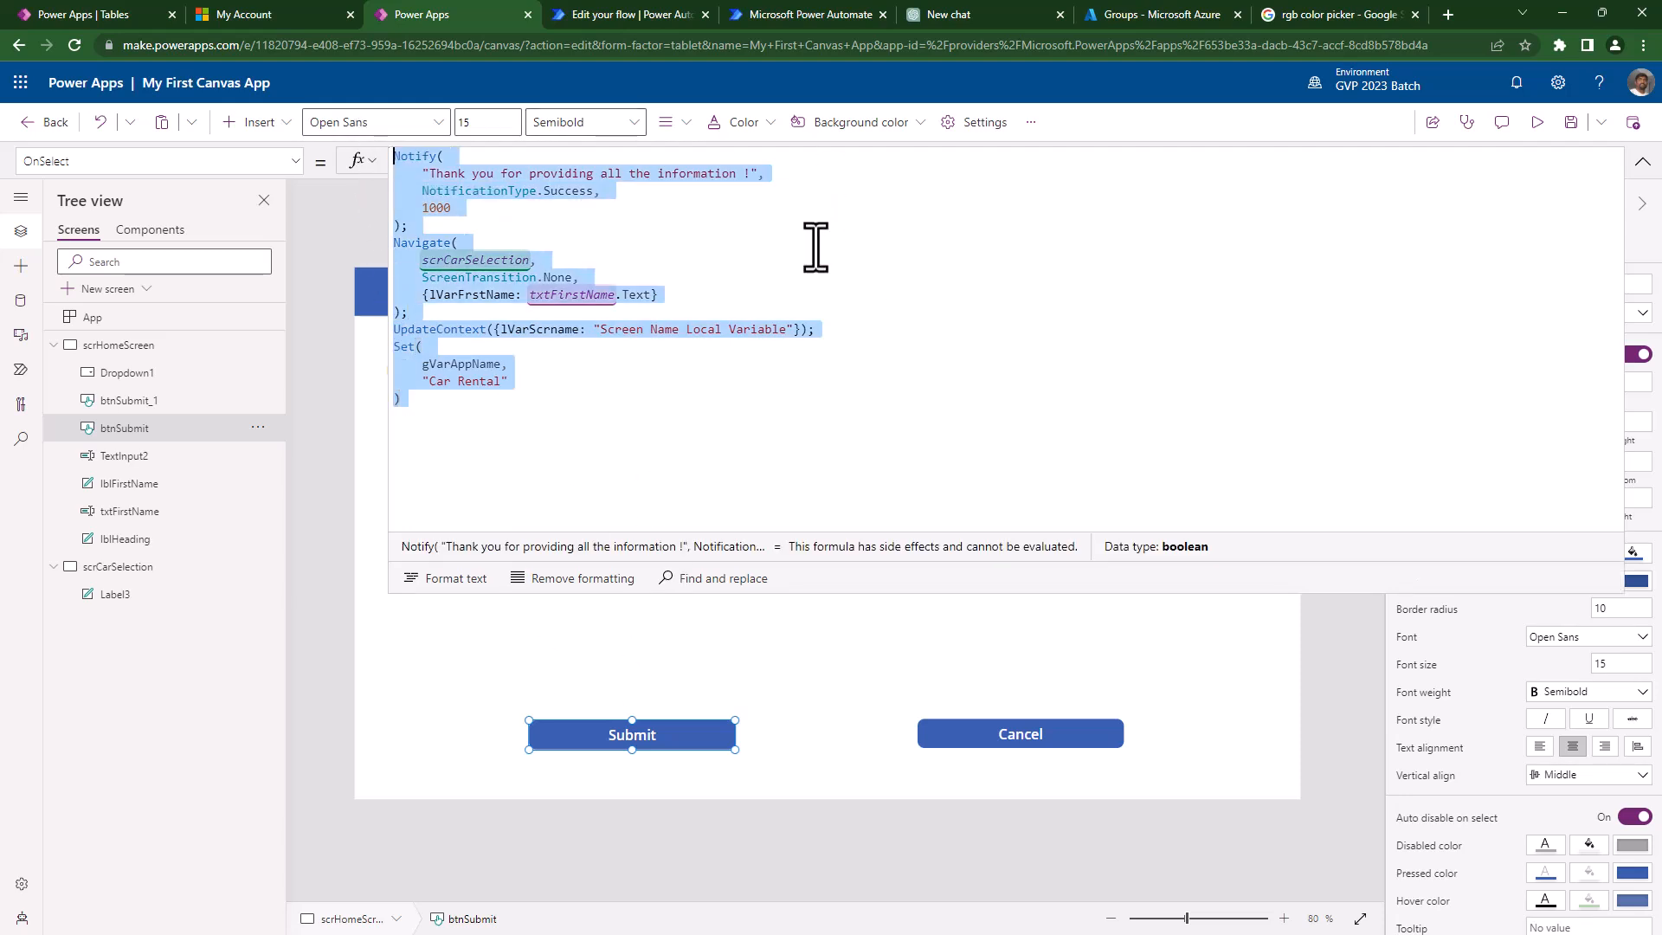
{"action": "left_click", "coordinate": [761, 460]}
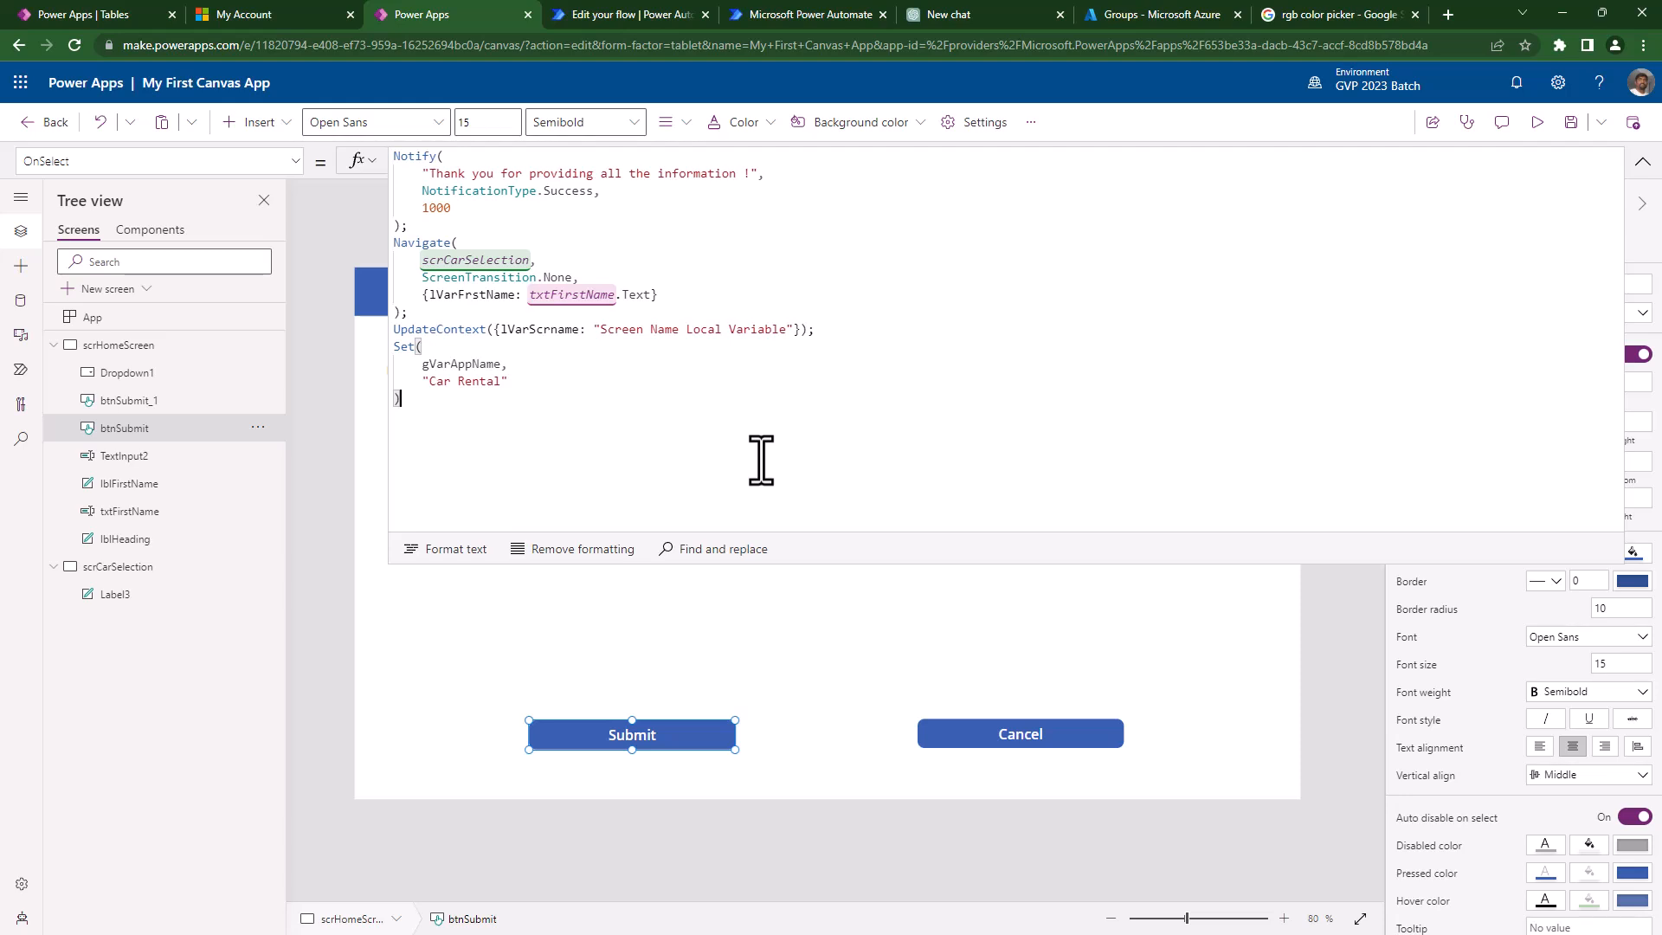
{"action": "left_click", "coordinate": [1642, 162]}
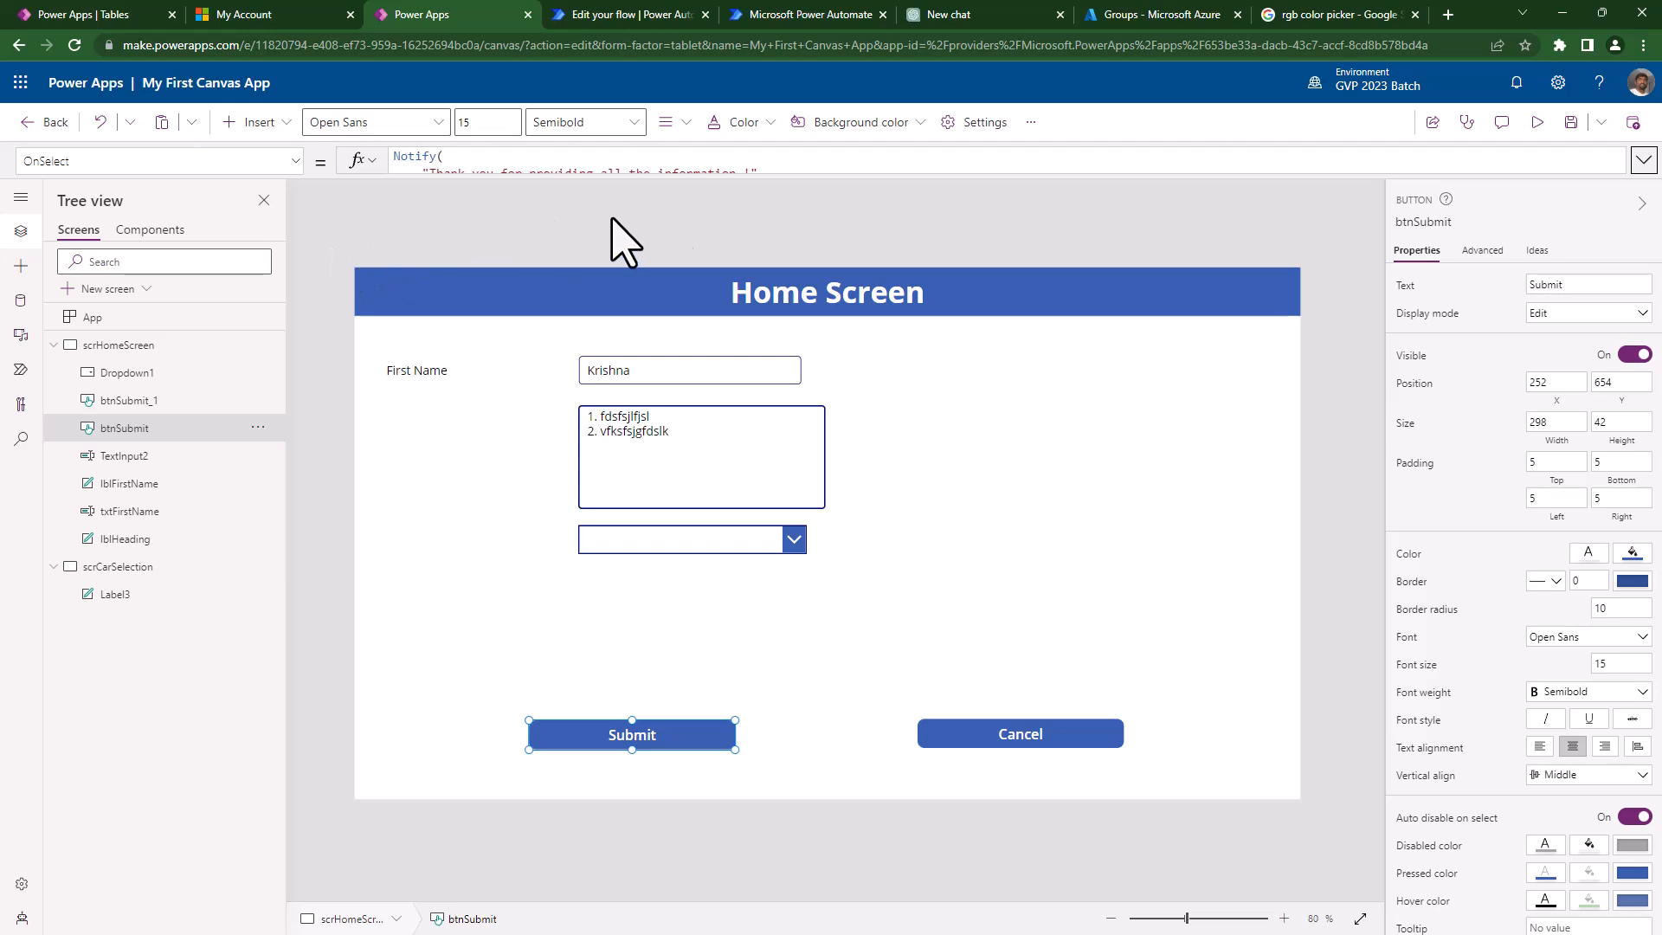
{"action": "left_click", "coordinate": [698, 214]}
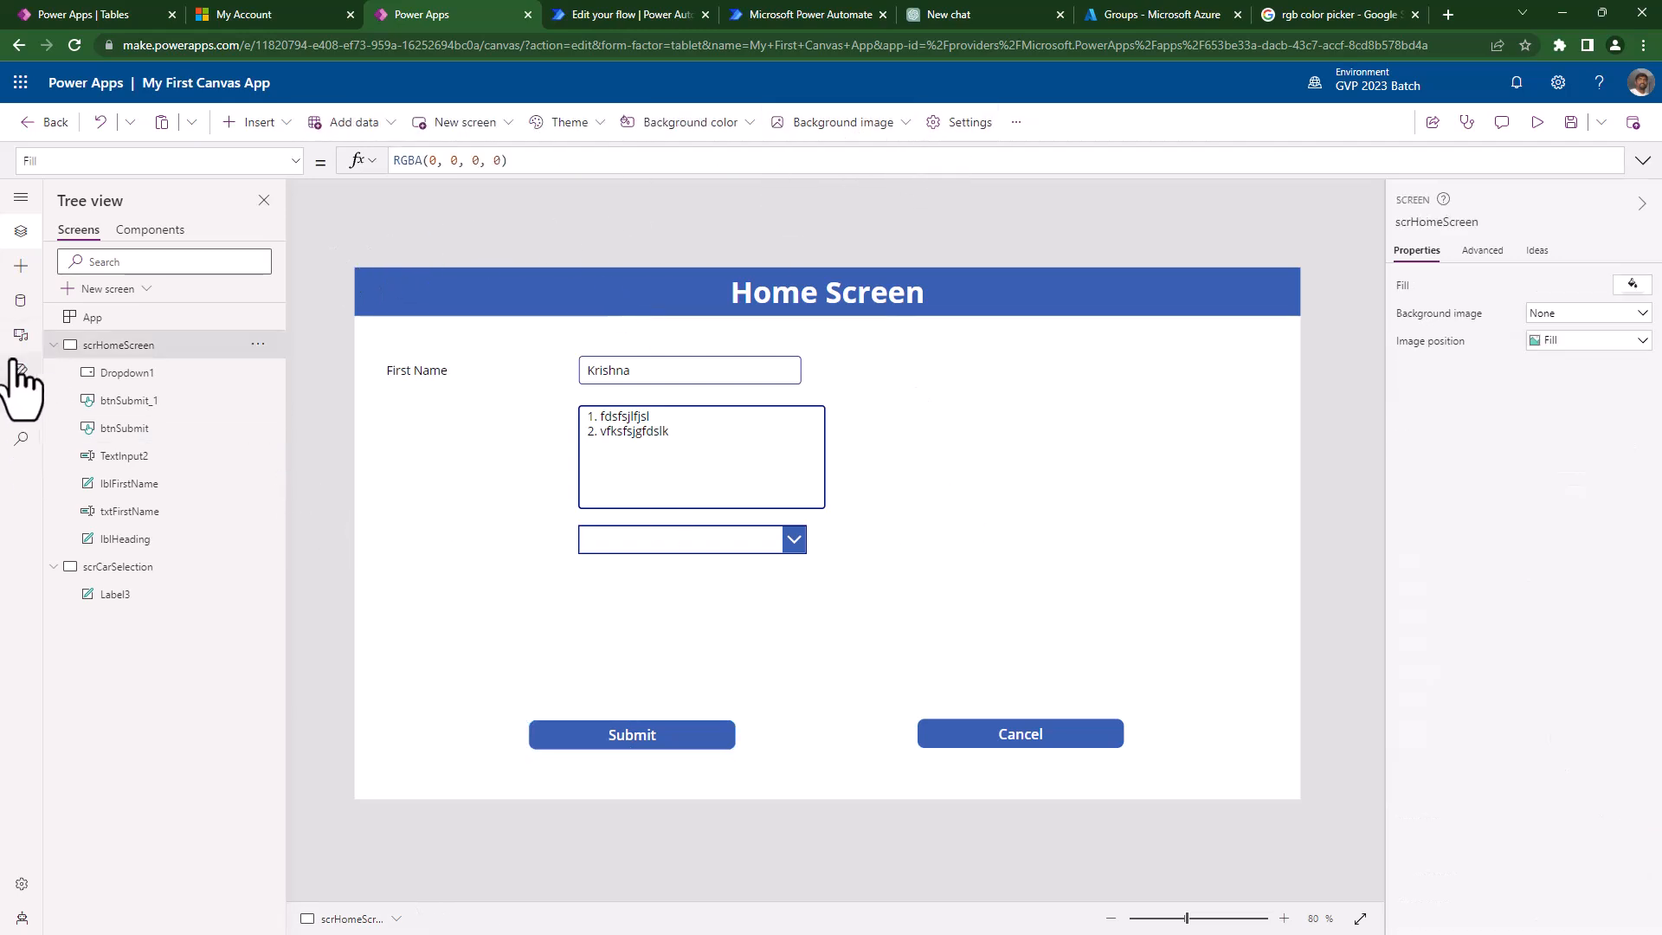
{"action": "left_click", "coordinate": [21, 439]}
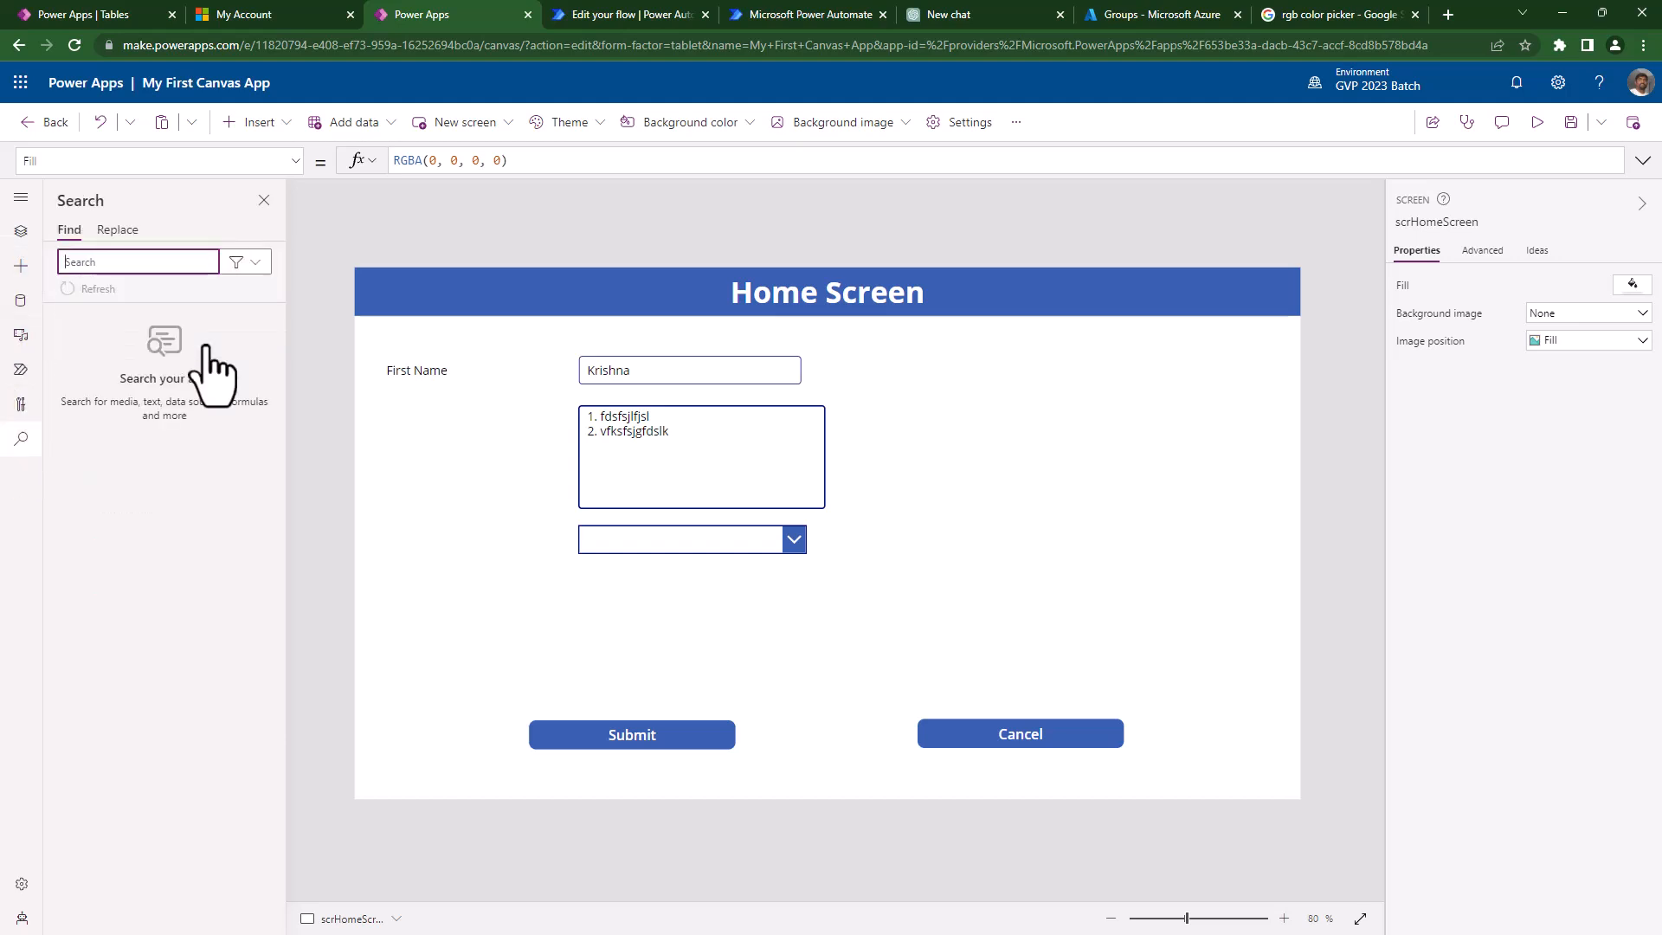
{"action": "left_click", "coordinate": [247, 265]}
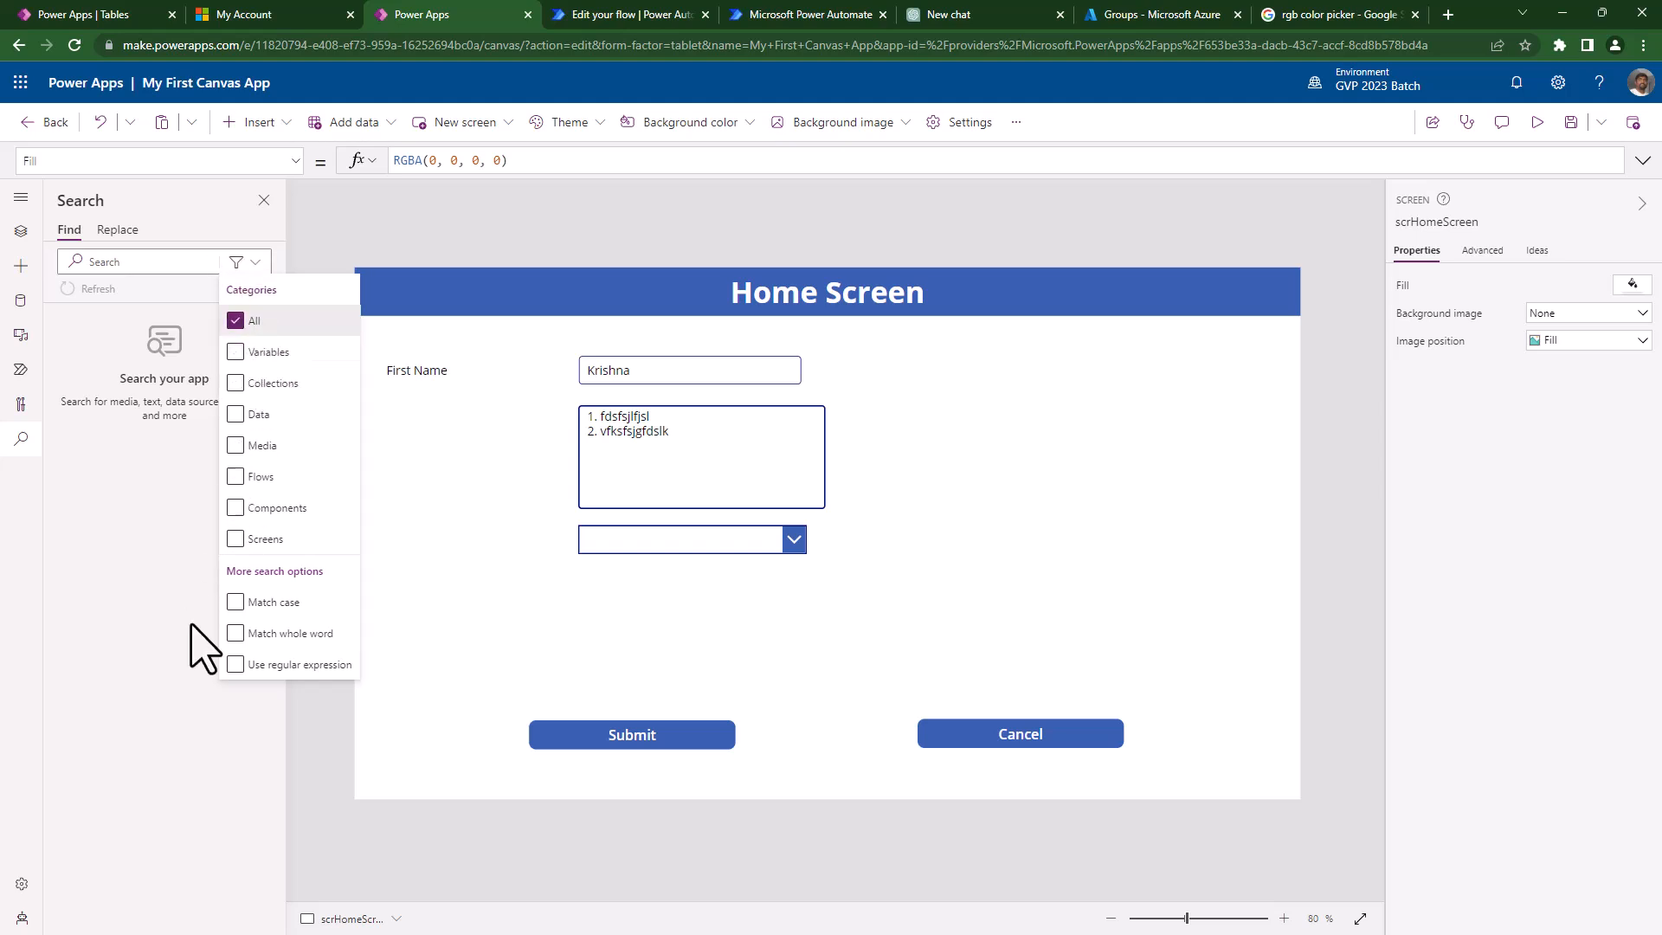
{"action": "left_click", "coordinate": [131, 684]}
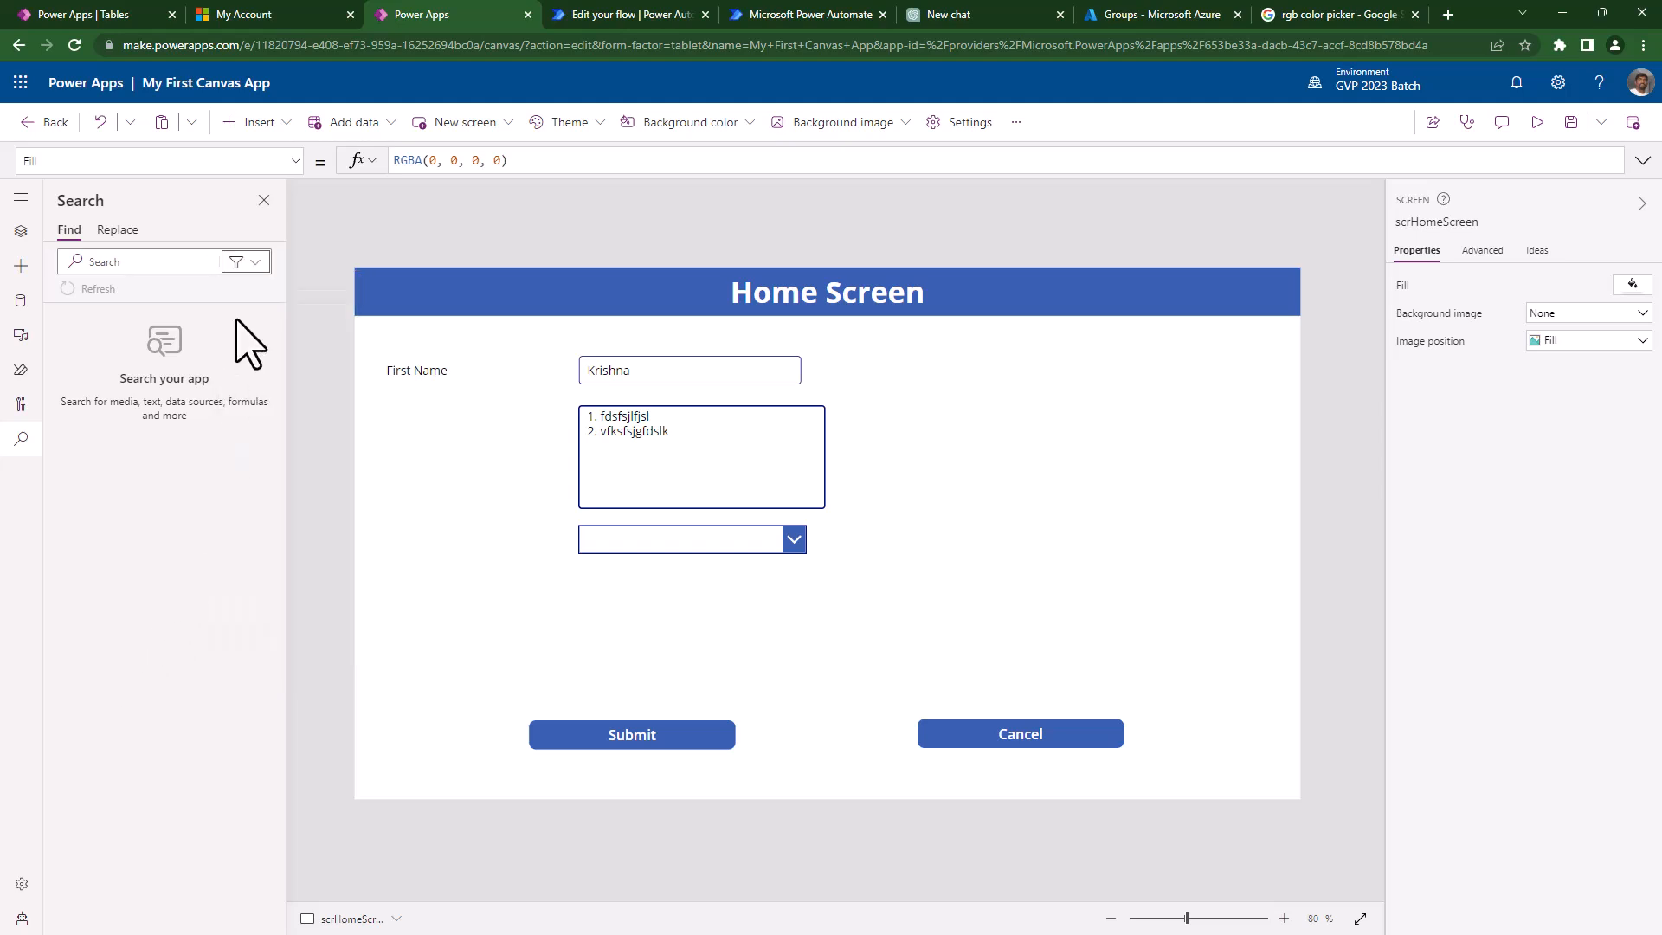
{"action": "left_click", "coordinate": [21, 232]}
{"action": "left_click", "coordinate": [961, 122]}
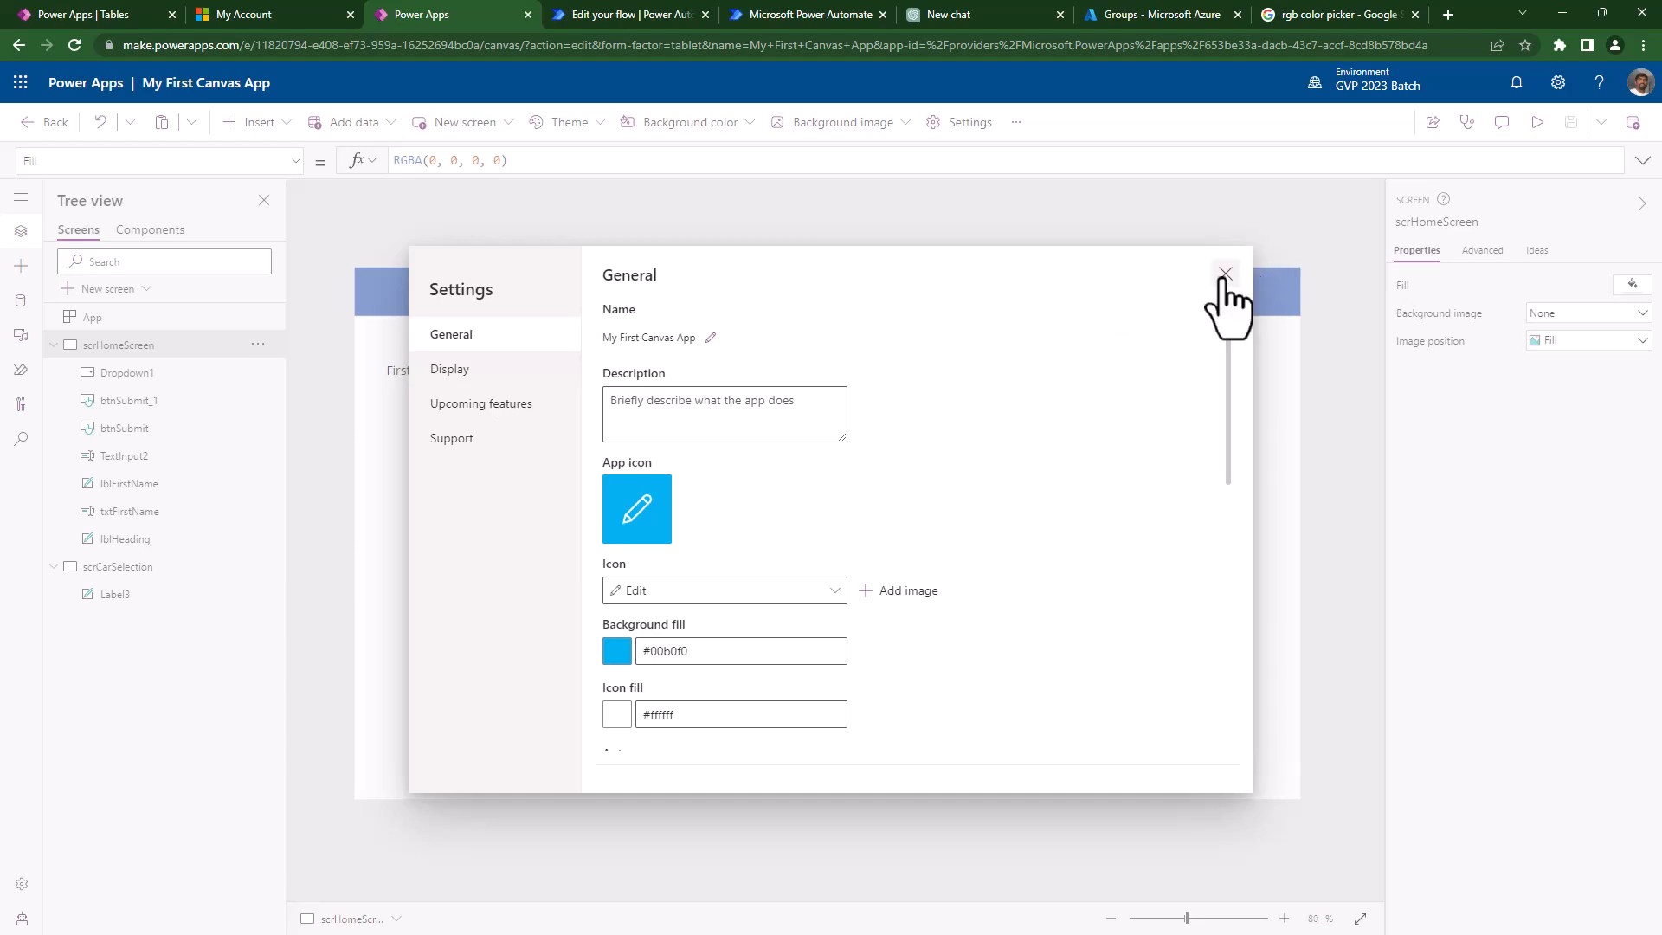
{"action": "left_click", "coordinate": [468, 374]}
{"action": "left_click", "coordinate": [465, 405]}
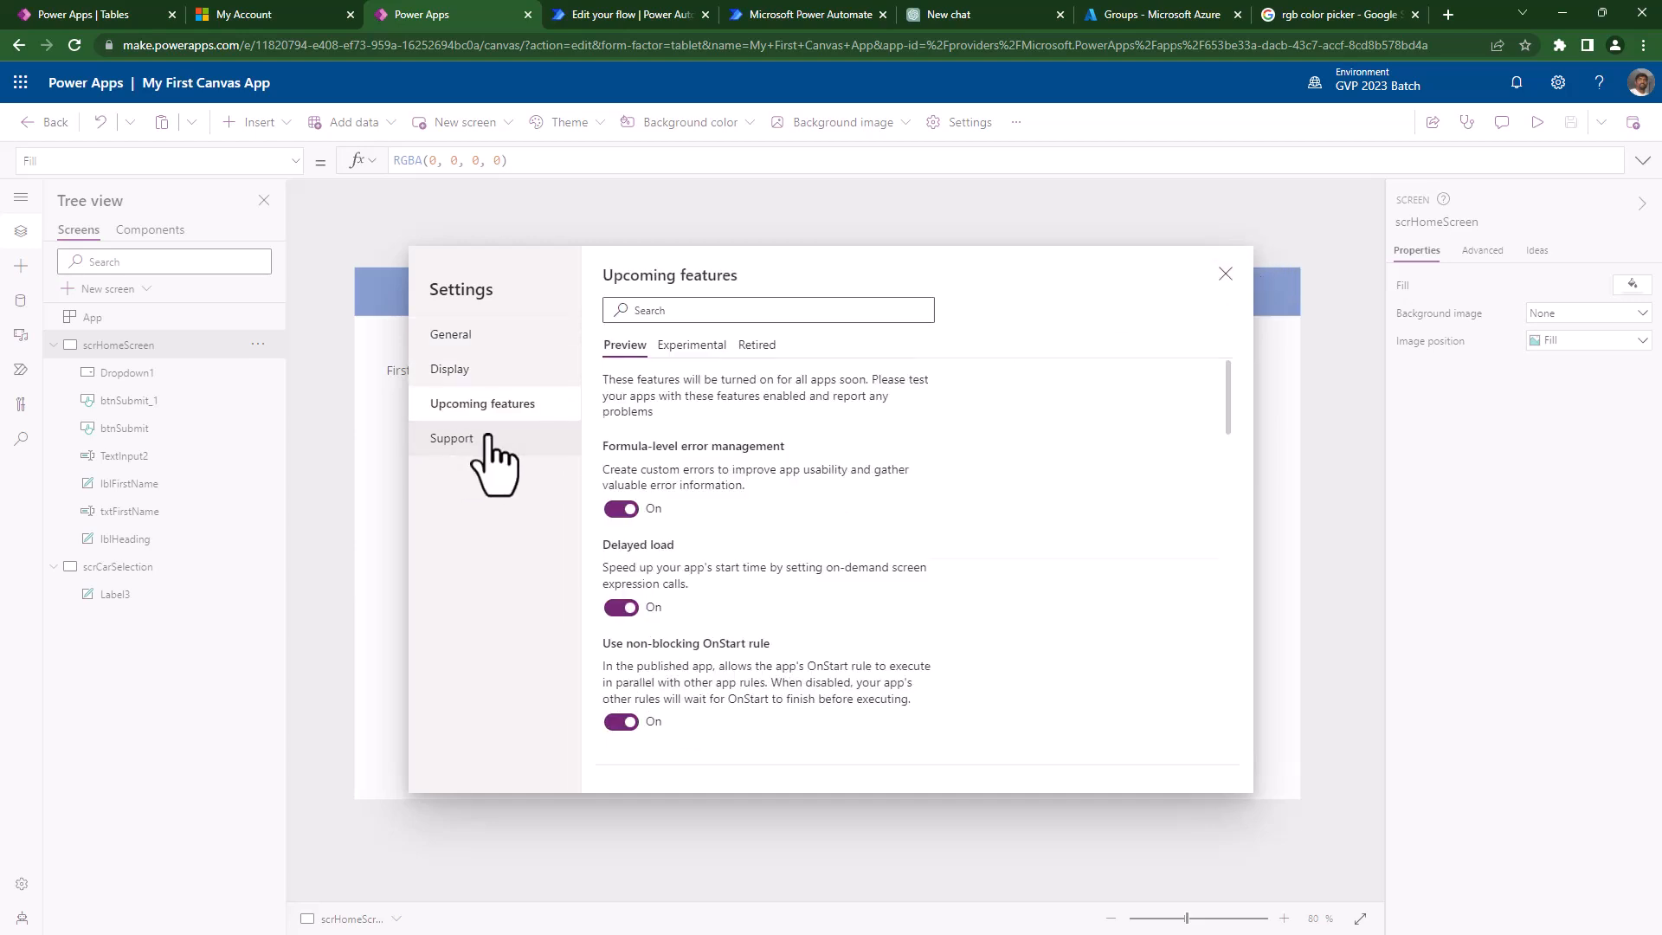
{"action": "left_click", "coordinate": [520, 438]}
{"action": "left_click", "coordinate": [1226, 274]}
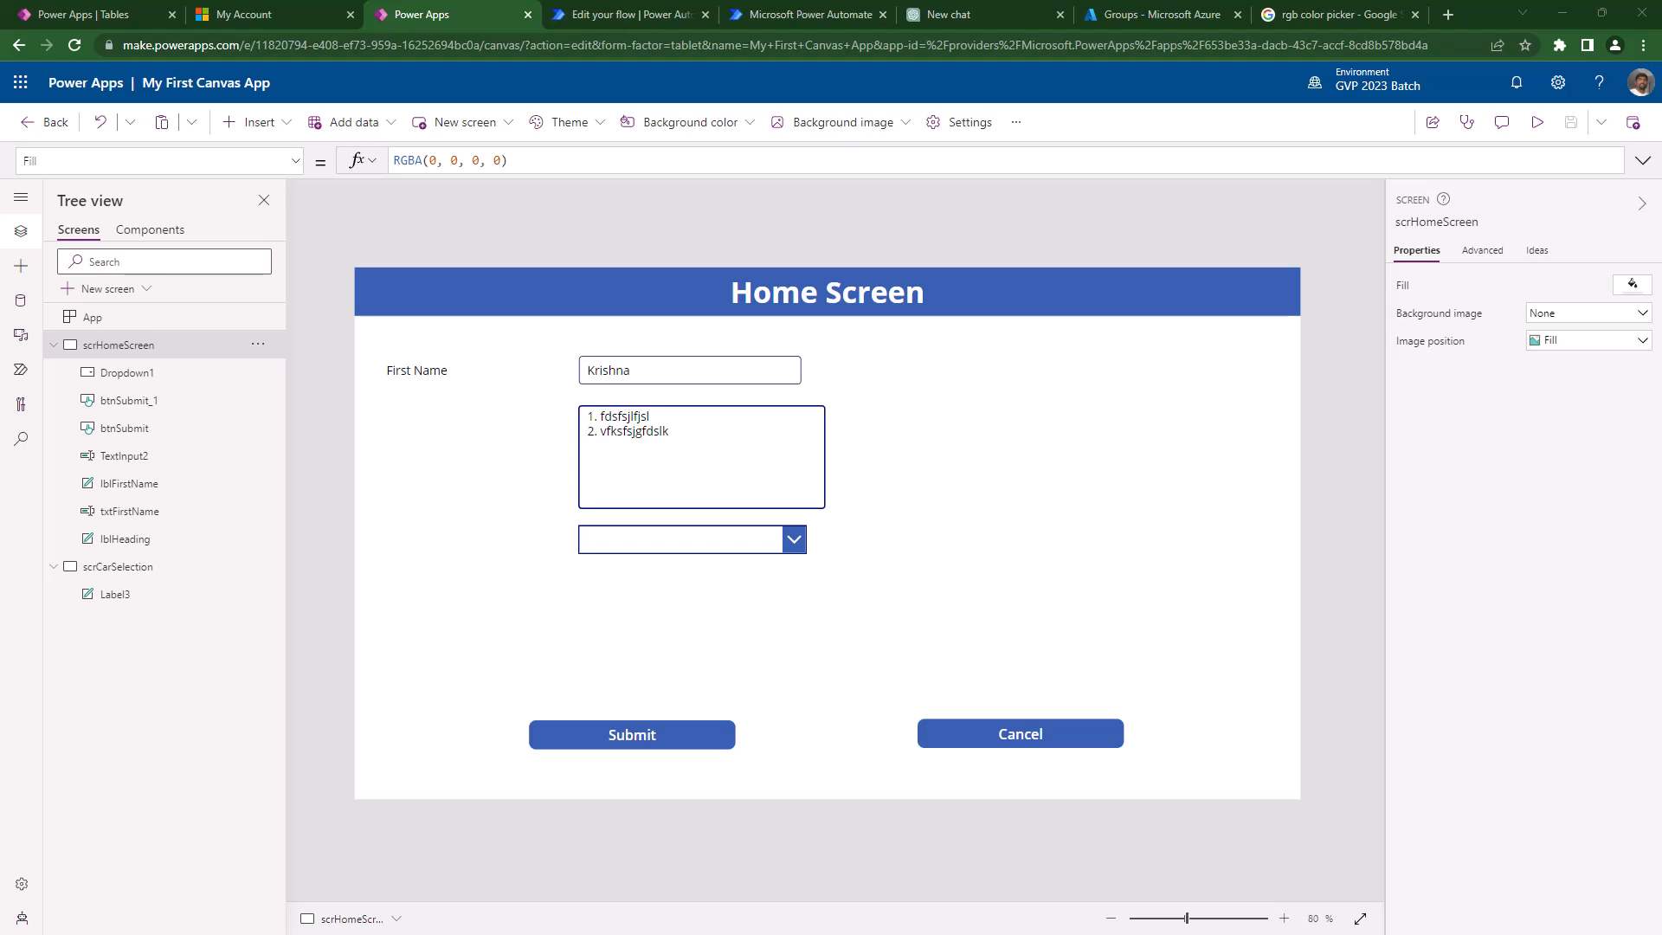
- Check the Submit button, First Name input and dropdown, then show the Insert controls list
{"action": "left_click", "coordinate": [595, 741]}
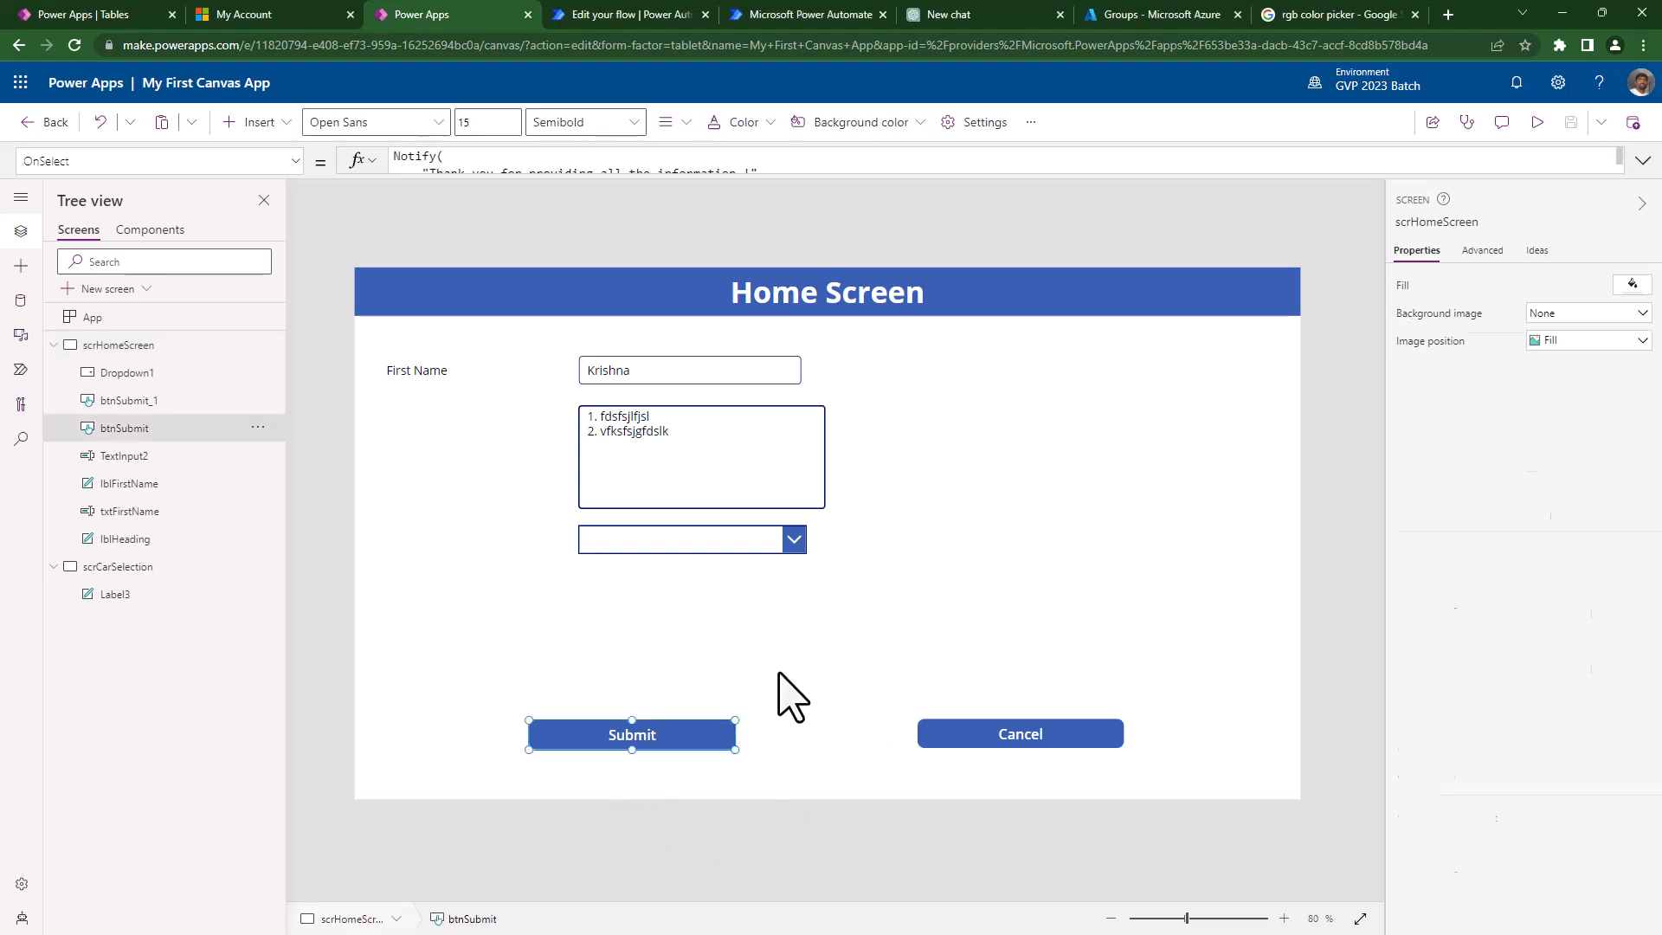
{"action": "left_click", "coordinate": [630, 372]}
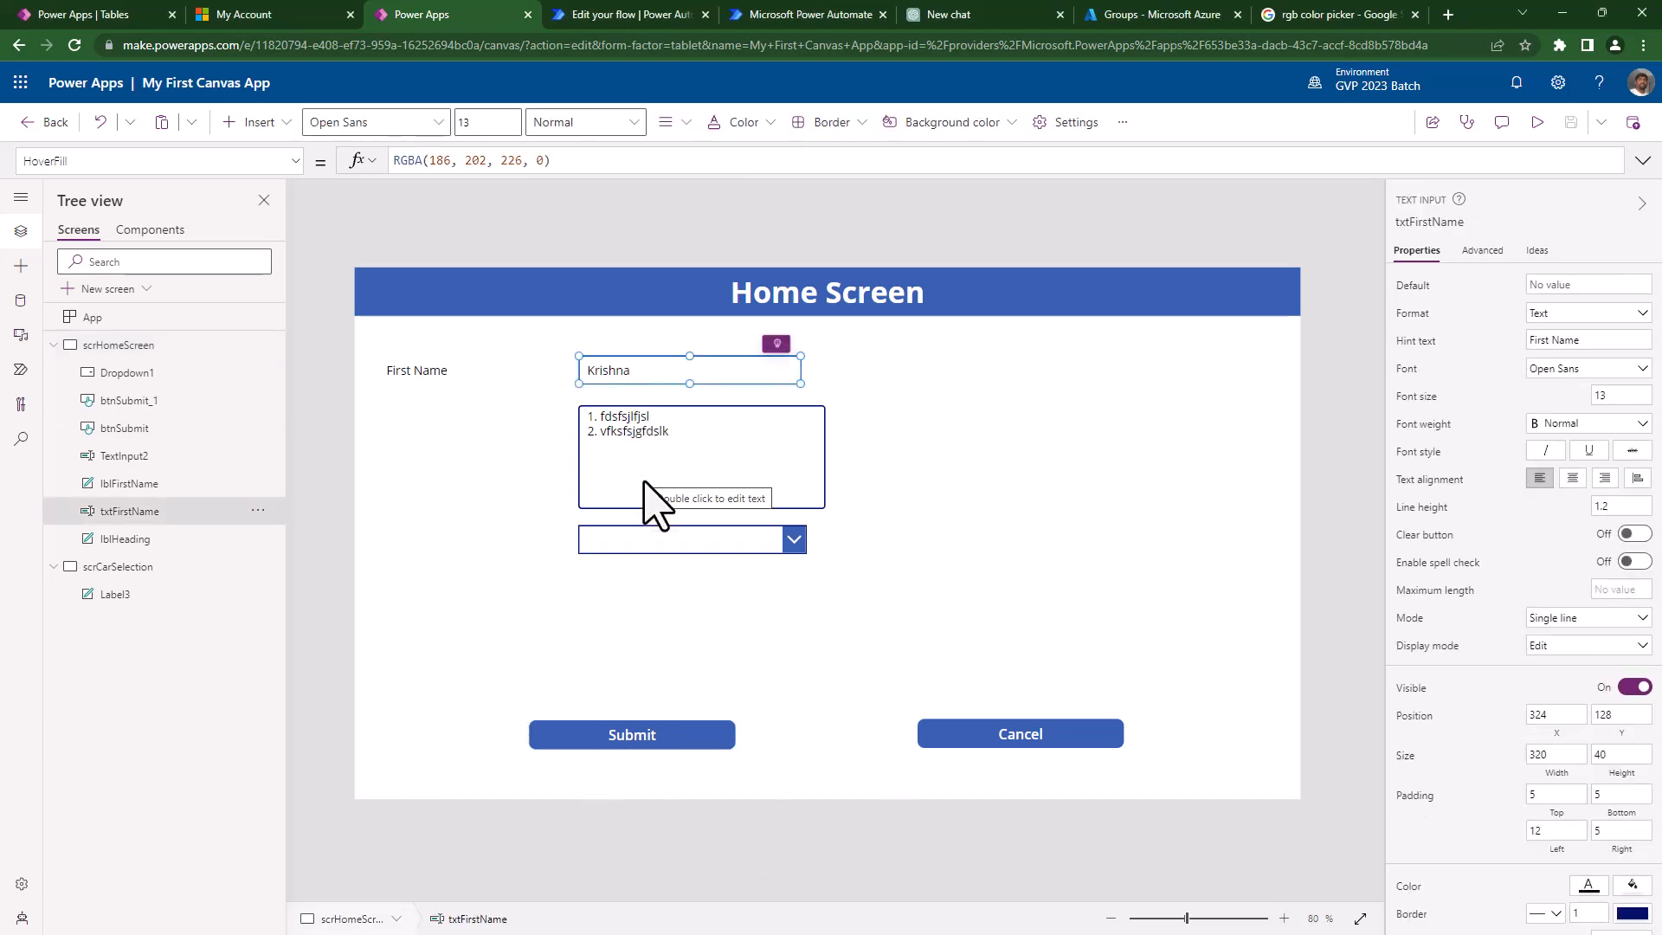
{"action": "left_click", "coordinate": [632, 546]}
{"action": "left_click", "coordinate": [626, 742]}
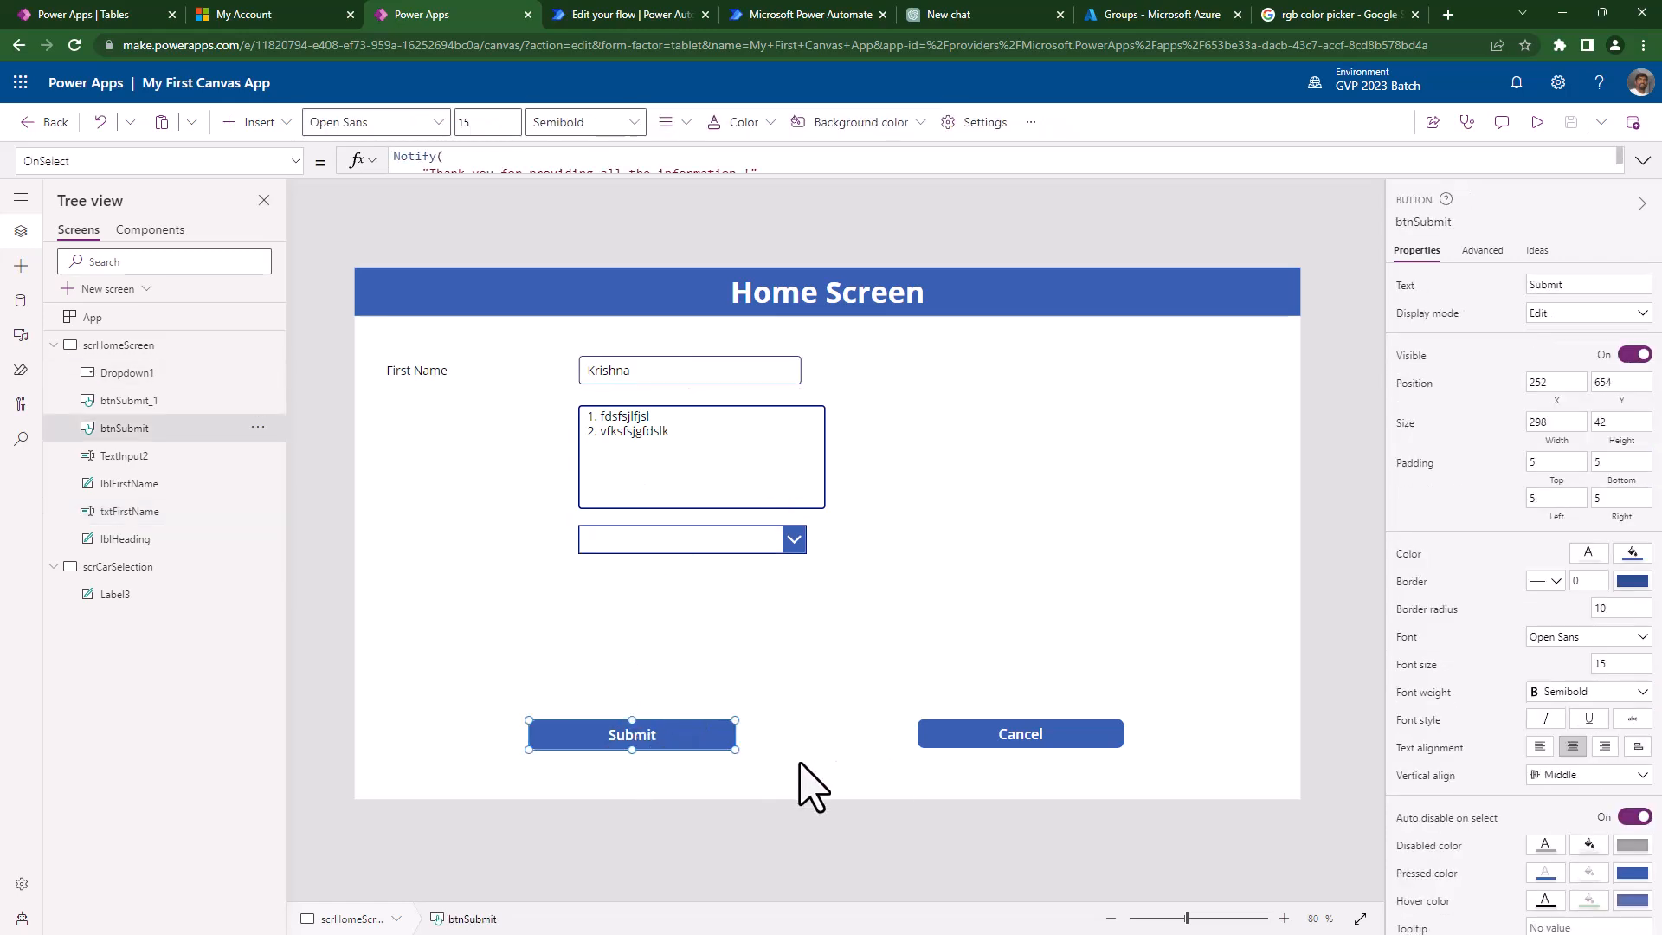
{"action": "left_click", "coordinate": [652, 541]}
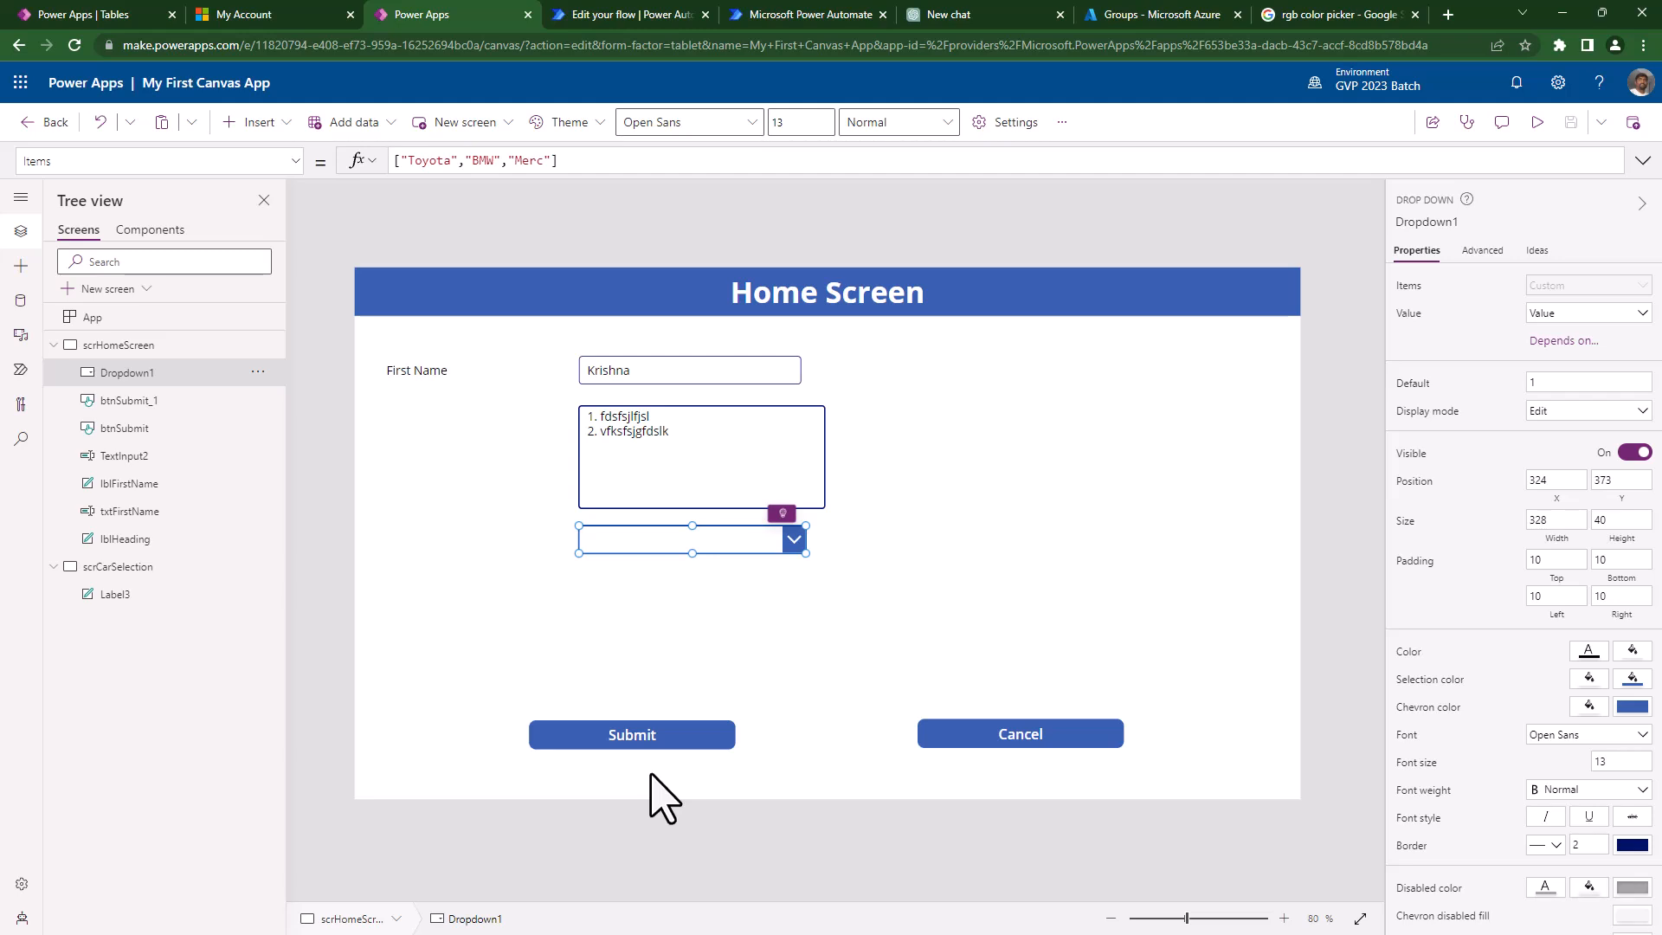
{"action": "left_click", "coordinate": [407, 471]}
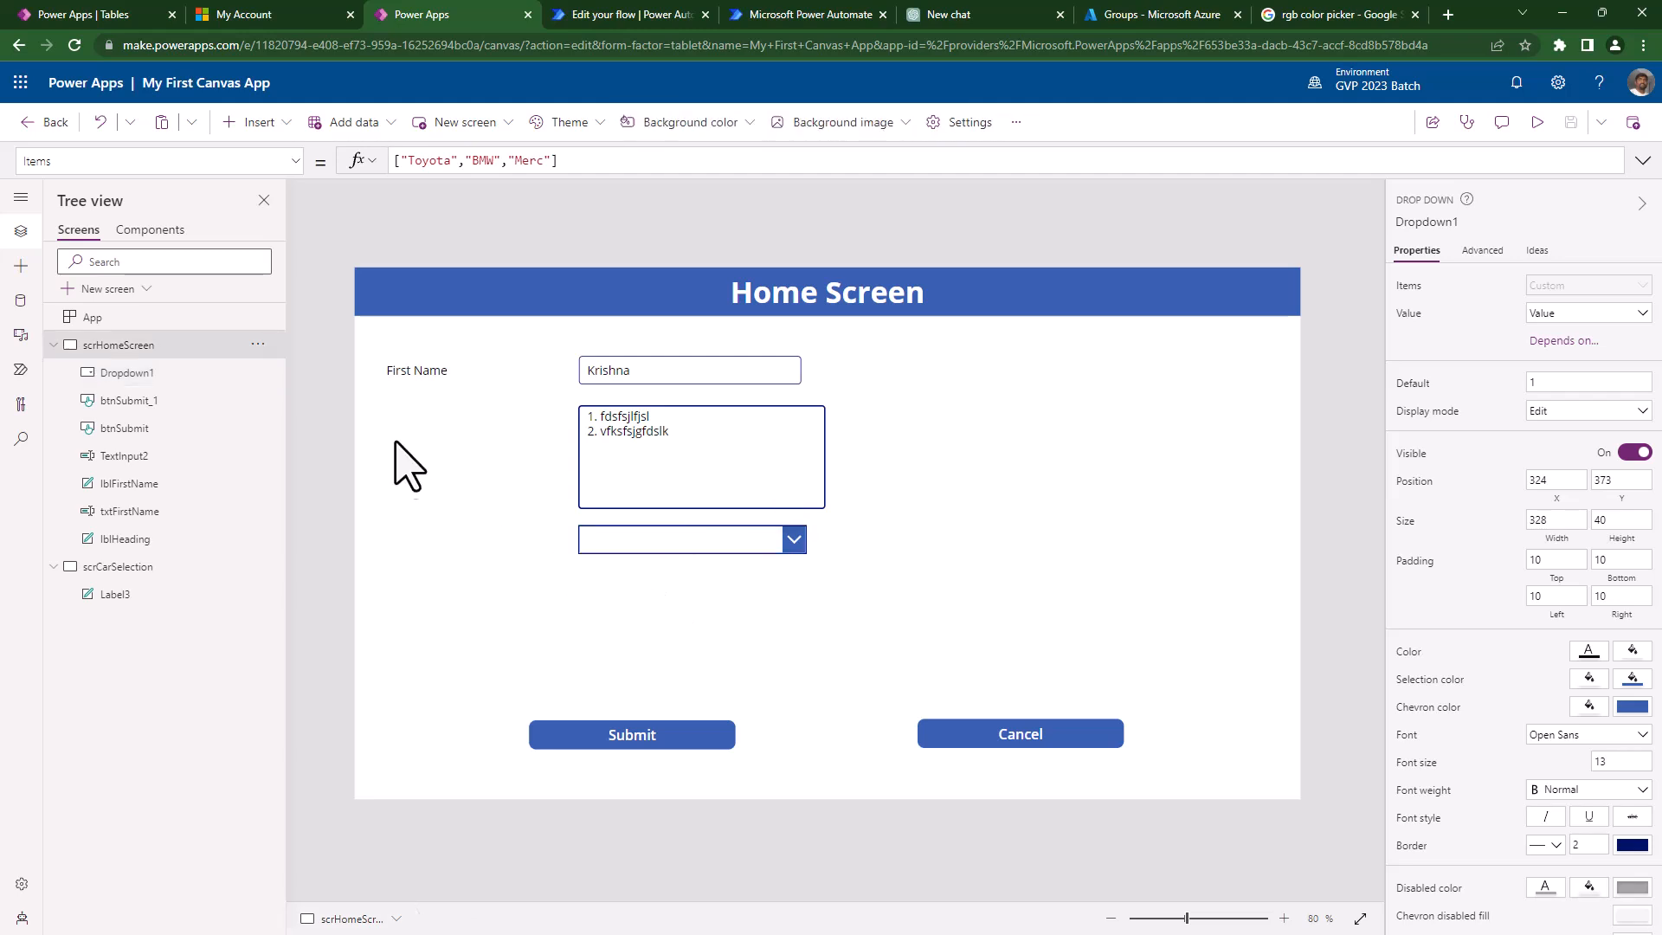
{"action": "left_click", "coordinate": [253, 128]}
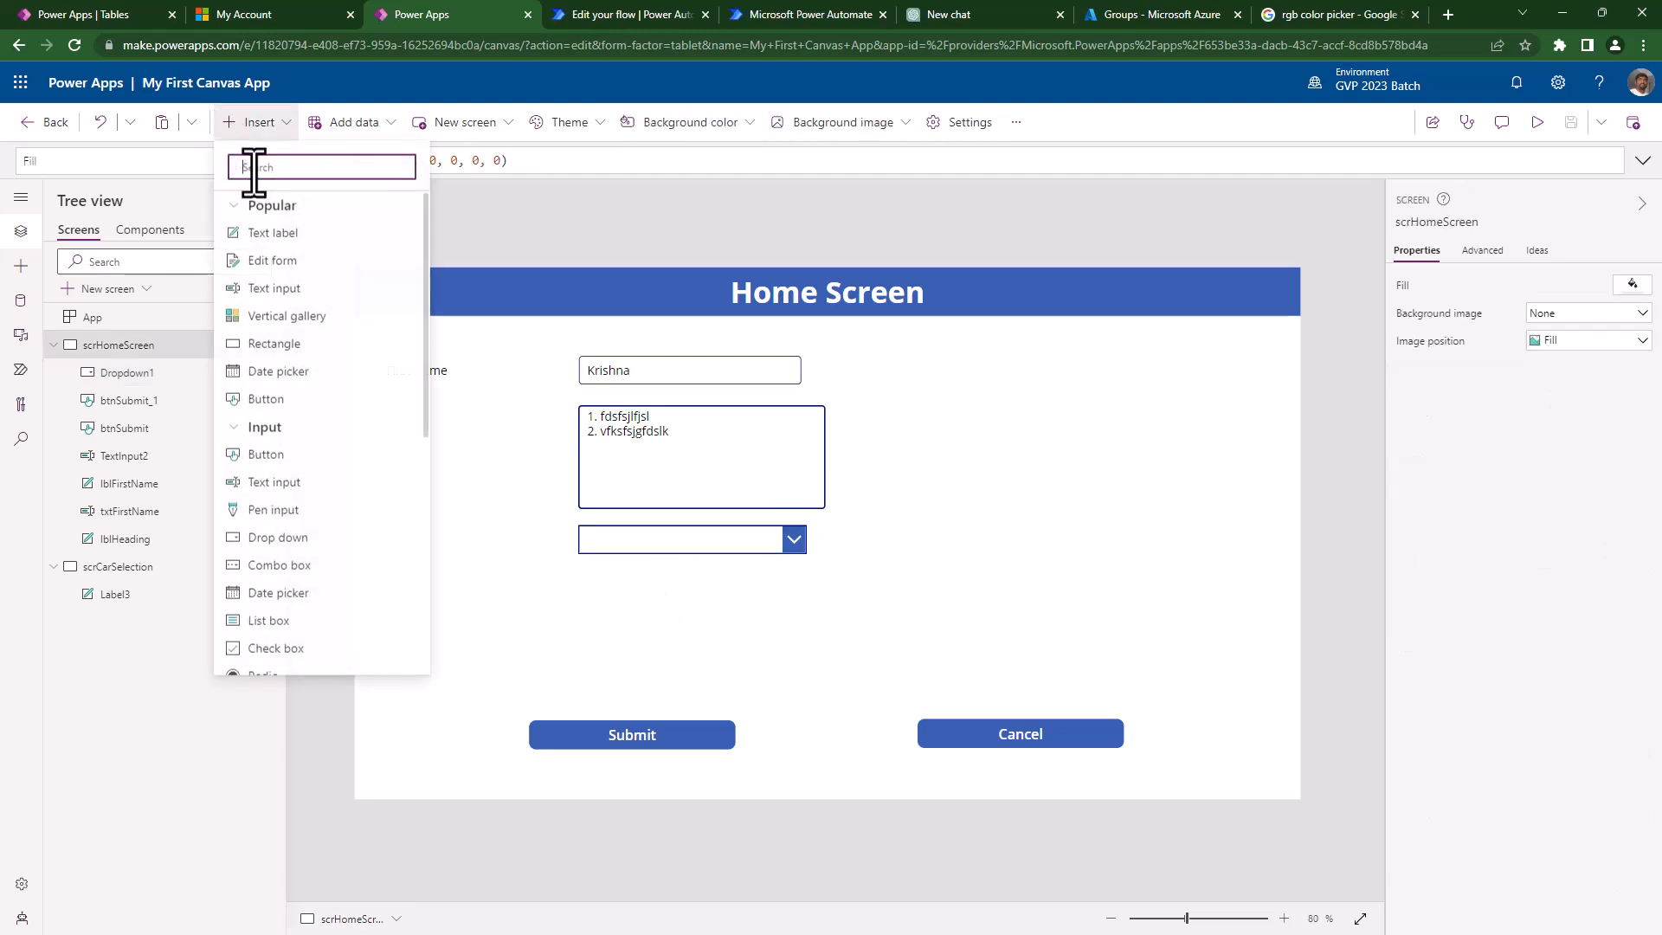
- Insert a text label, Label4, and move it to the right of the dropdown
{"action": "left_click", "coordinate": [267, 236]}
{"action": "left_click_drag", "start_coordinate": [453, 304], "coordinate": [1025, 532]}
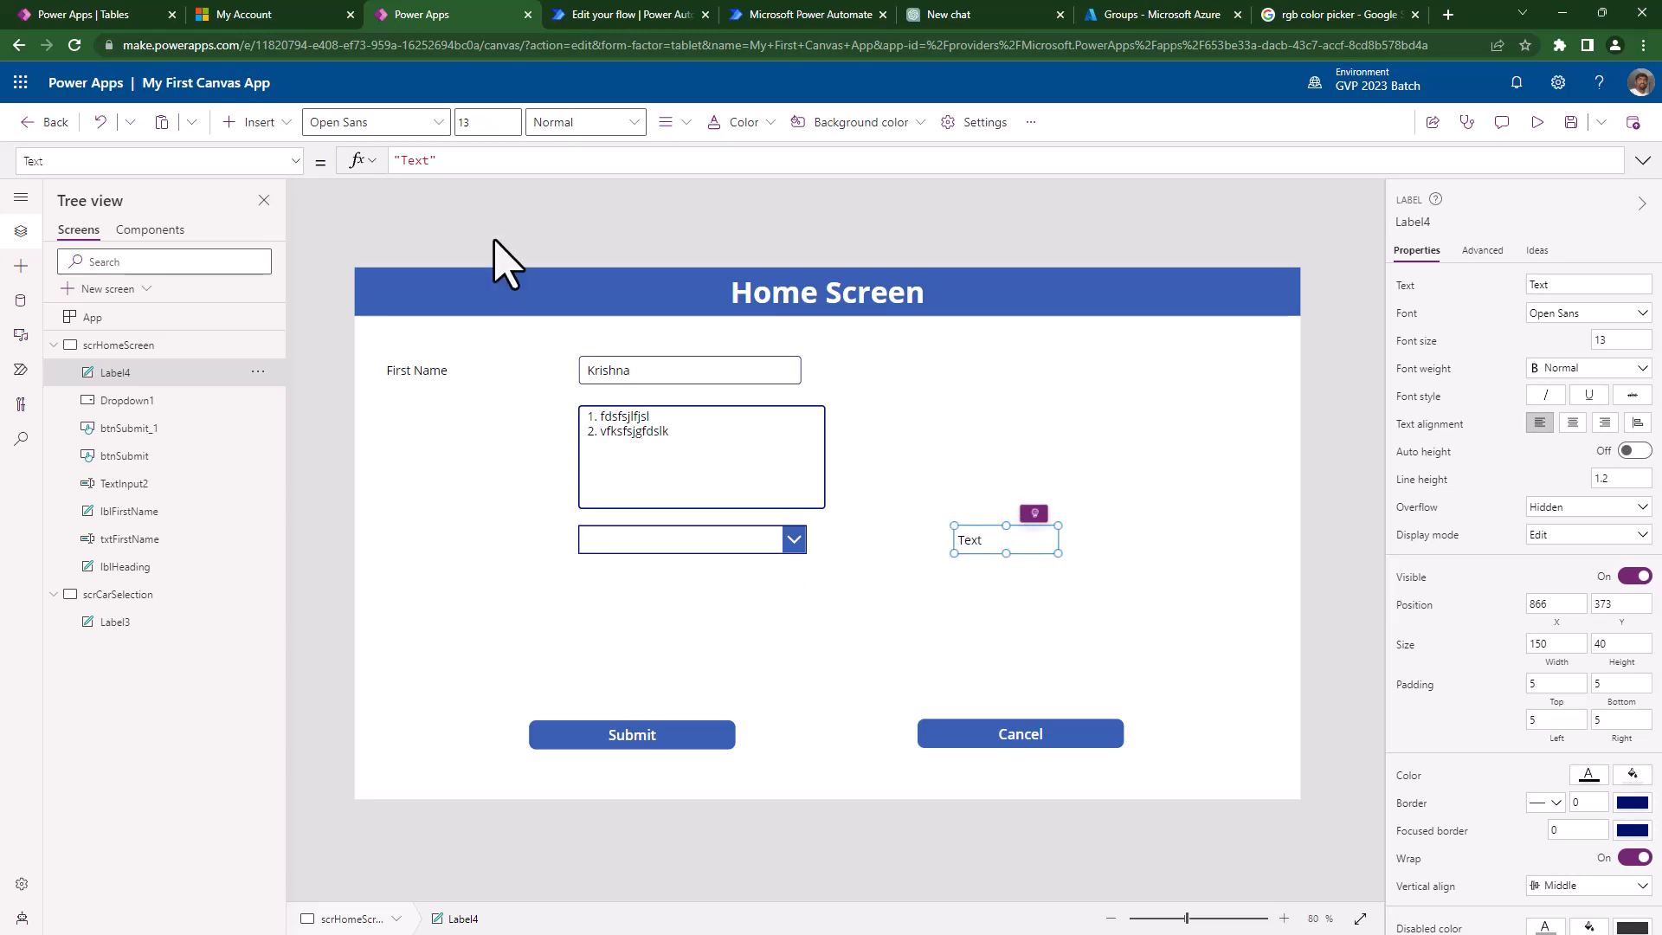
{"action": "left_click_drag", "start_coordinate": [453, 159], "coordinate": [362, 160]}
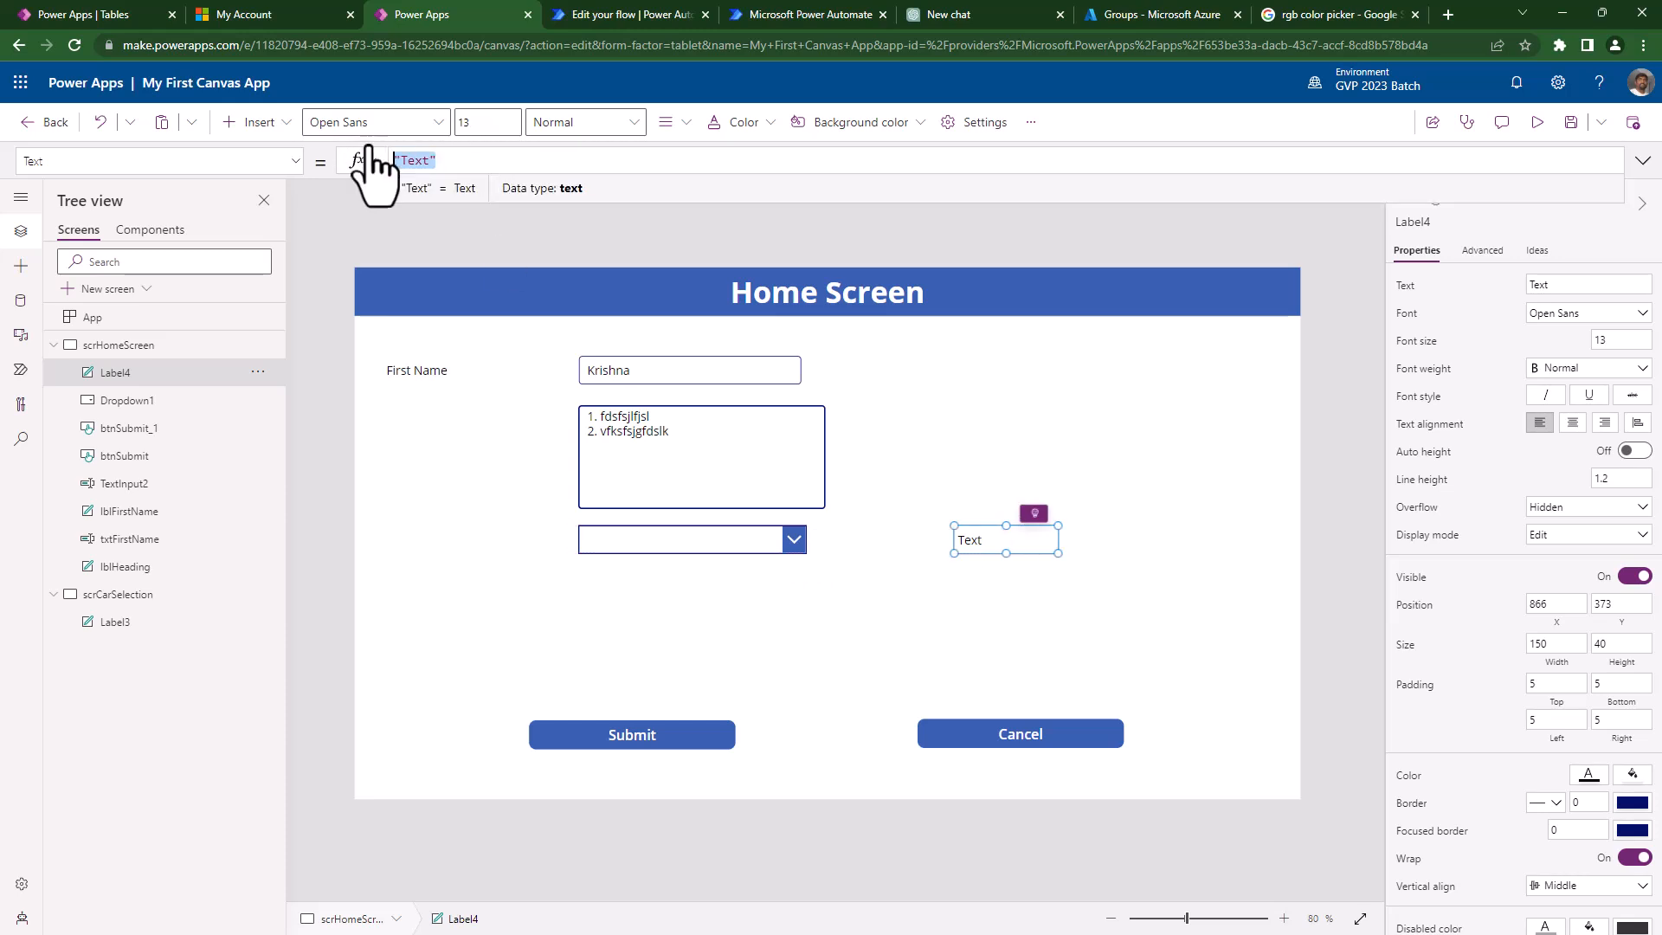
- Rename Dropdown1 to ddlMakerName in Tree view, then select Label4's Text value
{"action": "double_click", "coordinate": [194, 401]}
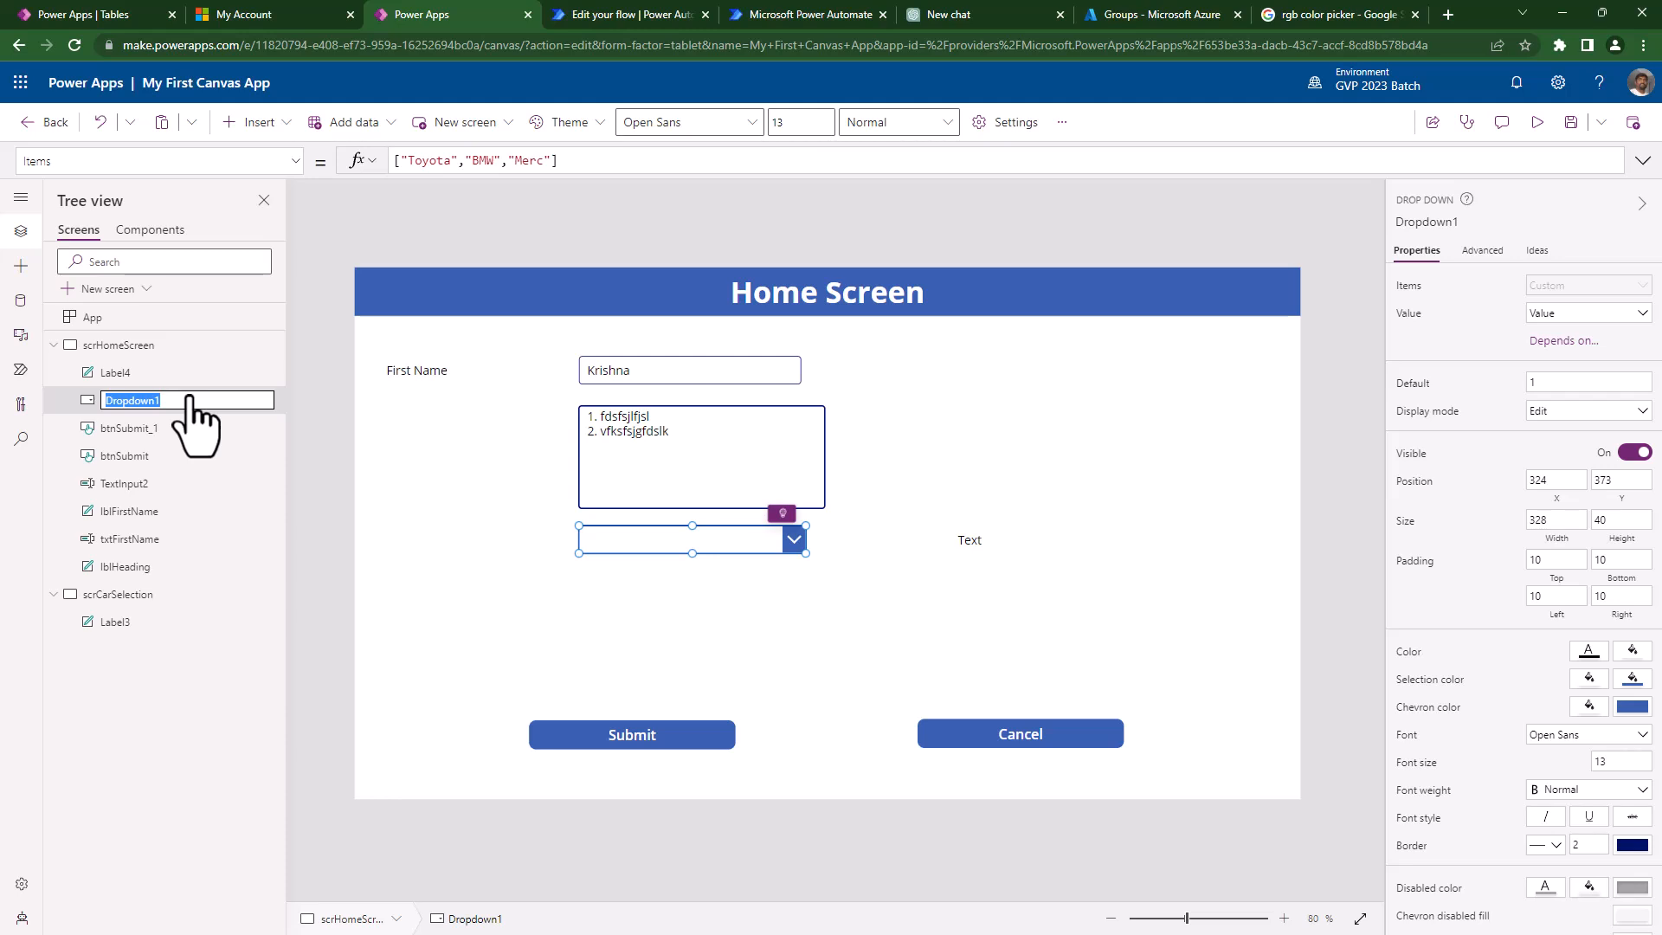
{"action": "type", "text": "drp"}
{"action": "key", "text": "BackSpace"}
{"action": "key", "text": "BackSpace"}
{"action": "key", "text": "BackSpace"}
{"action": "type", "text": "dd"}
{"action": "type", "text": "MakerName"}
{"action": "key", "text": "Return"}
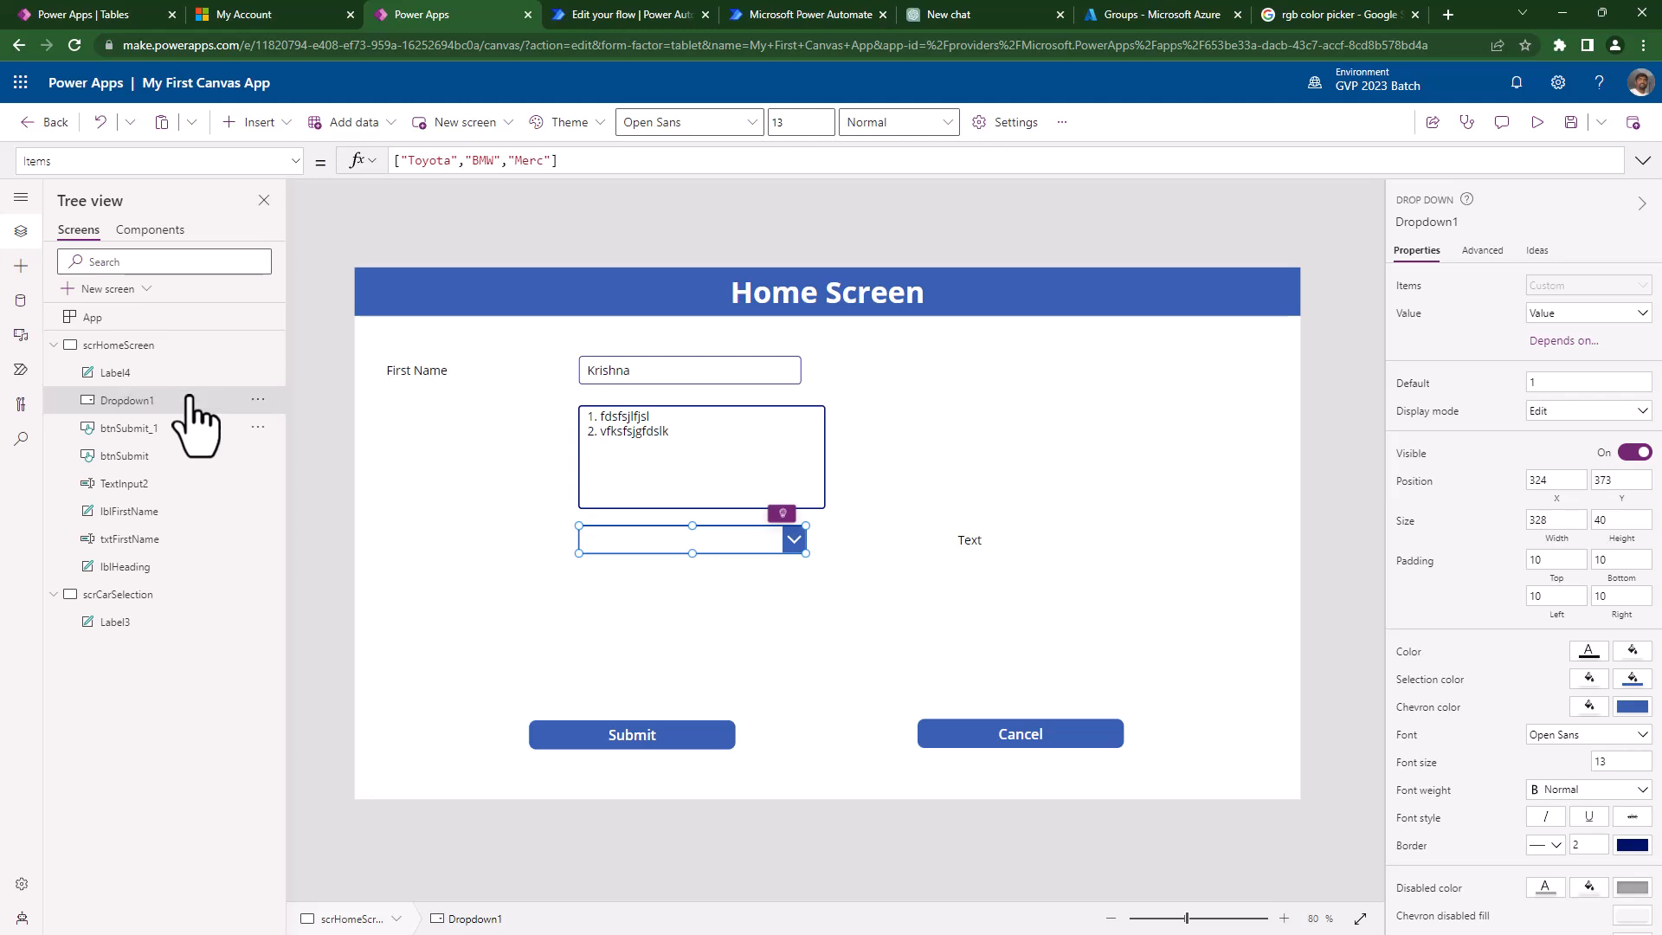
{"action": "left_click", "coordinate": [961, 541]}
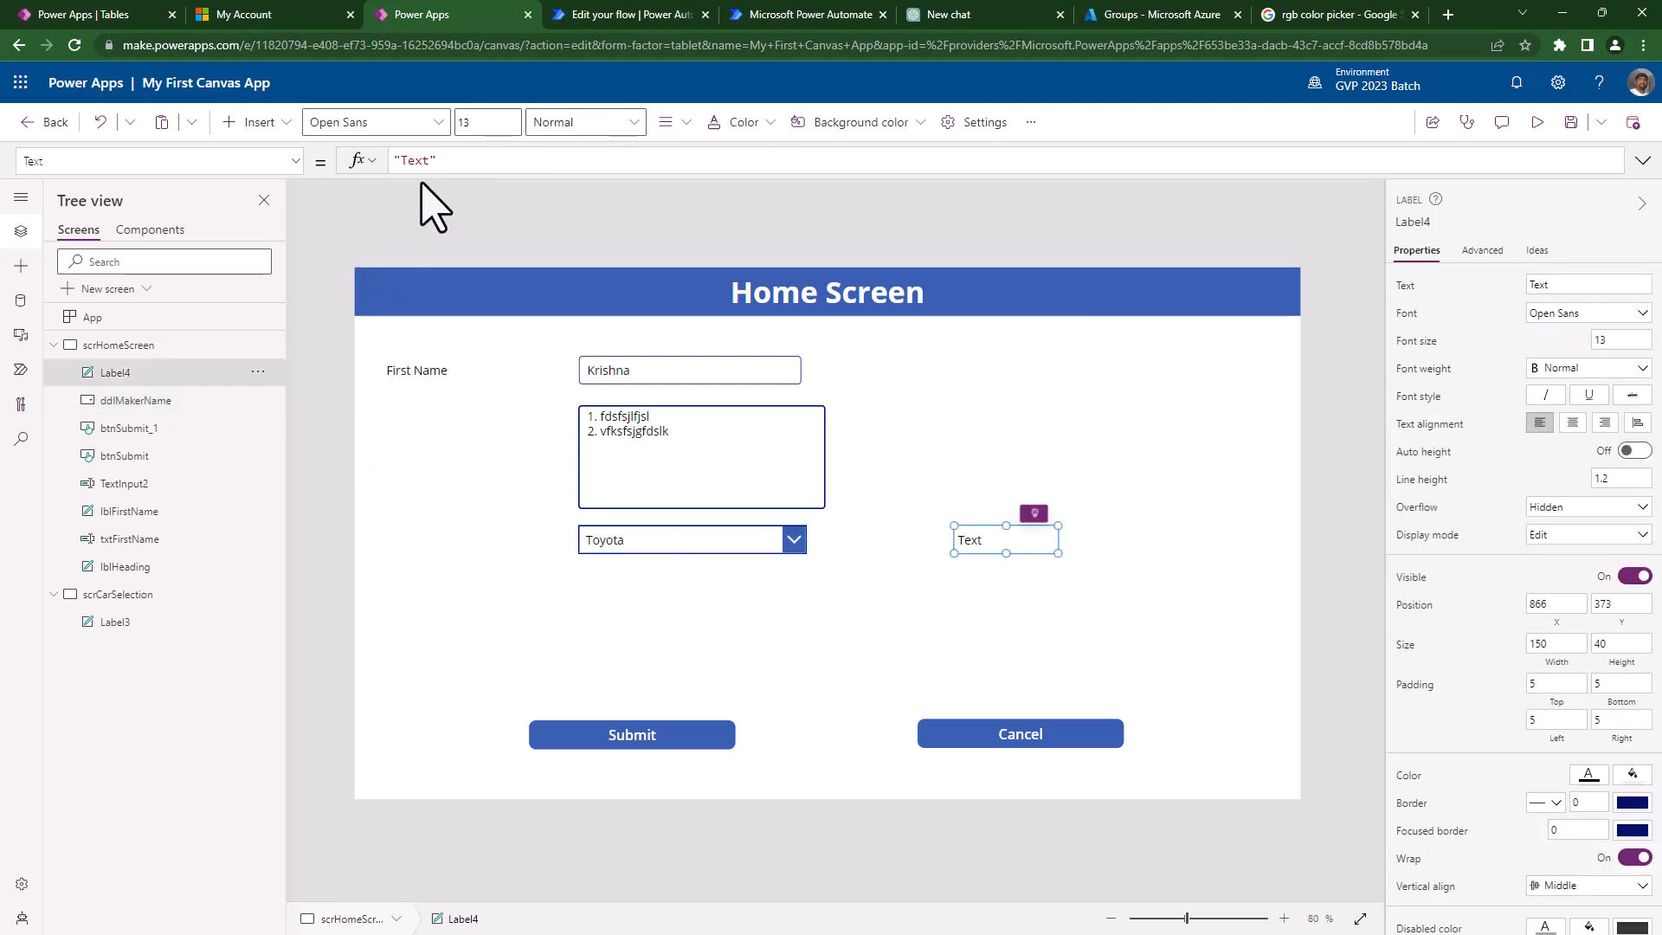
{"action": "left_click_drag", "start_coordinate": [437, 160], "coordinate": [304, 164]}
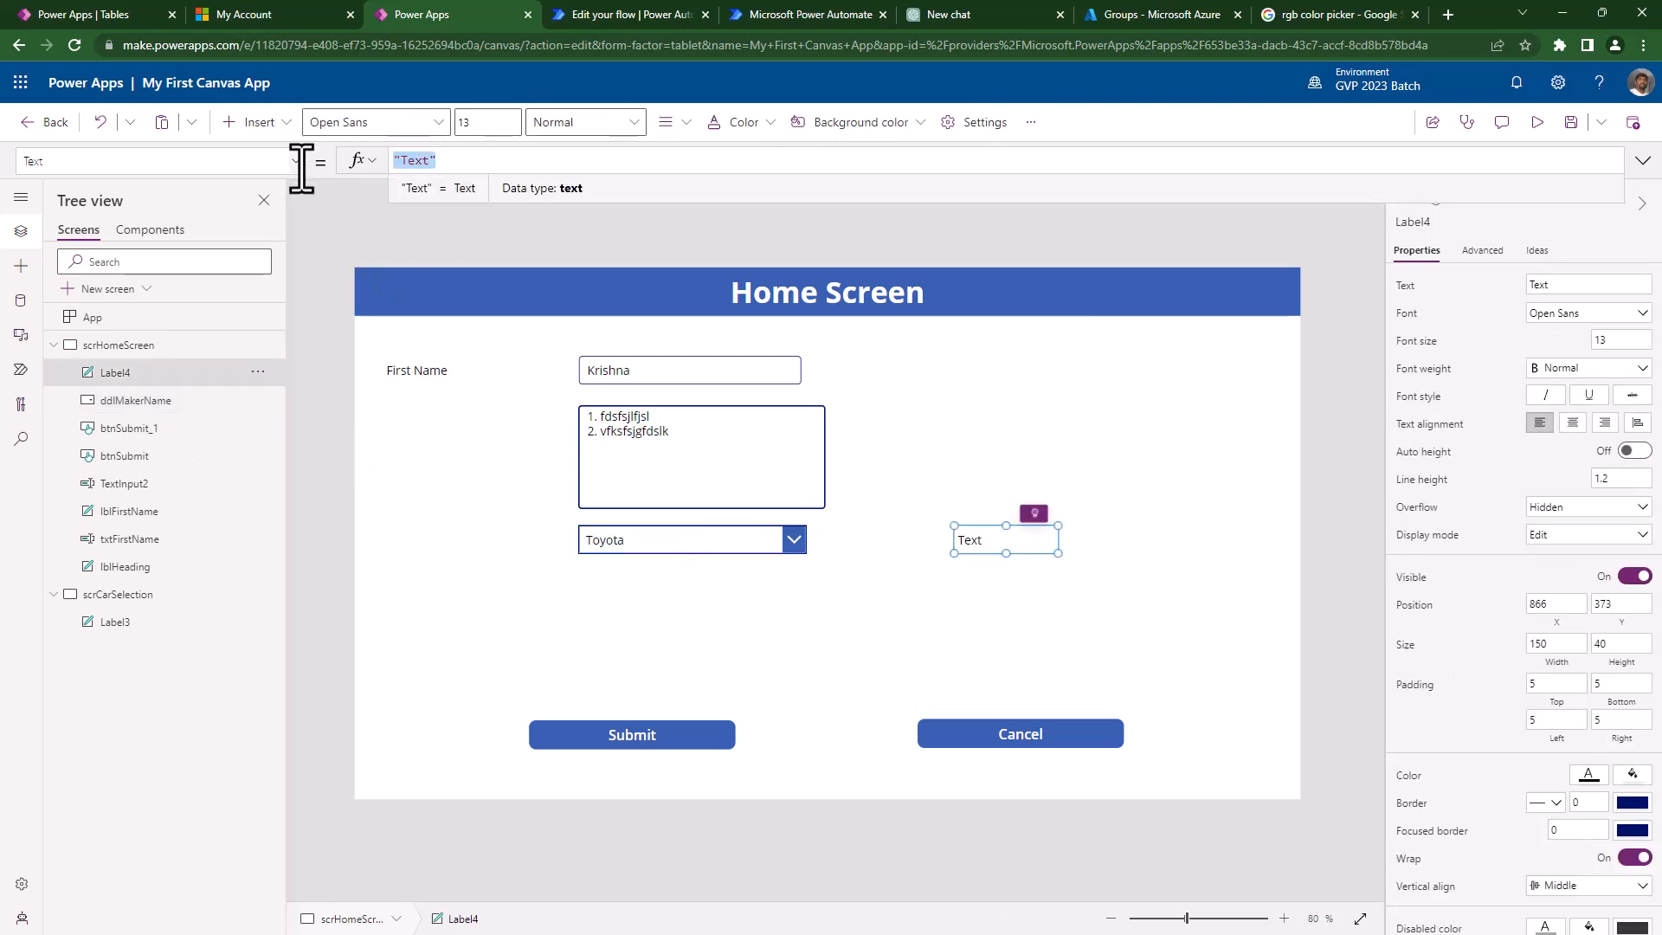
- Set Label4's Text formula to ddlMakerName.Selected.Value
{"action": "type", "text": "ddl"}
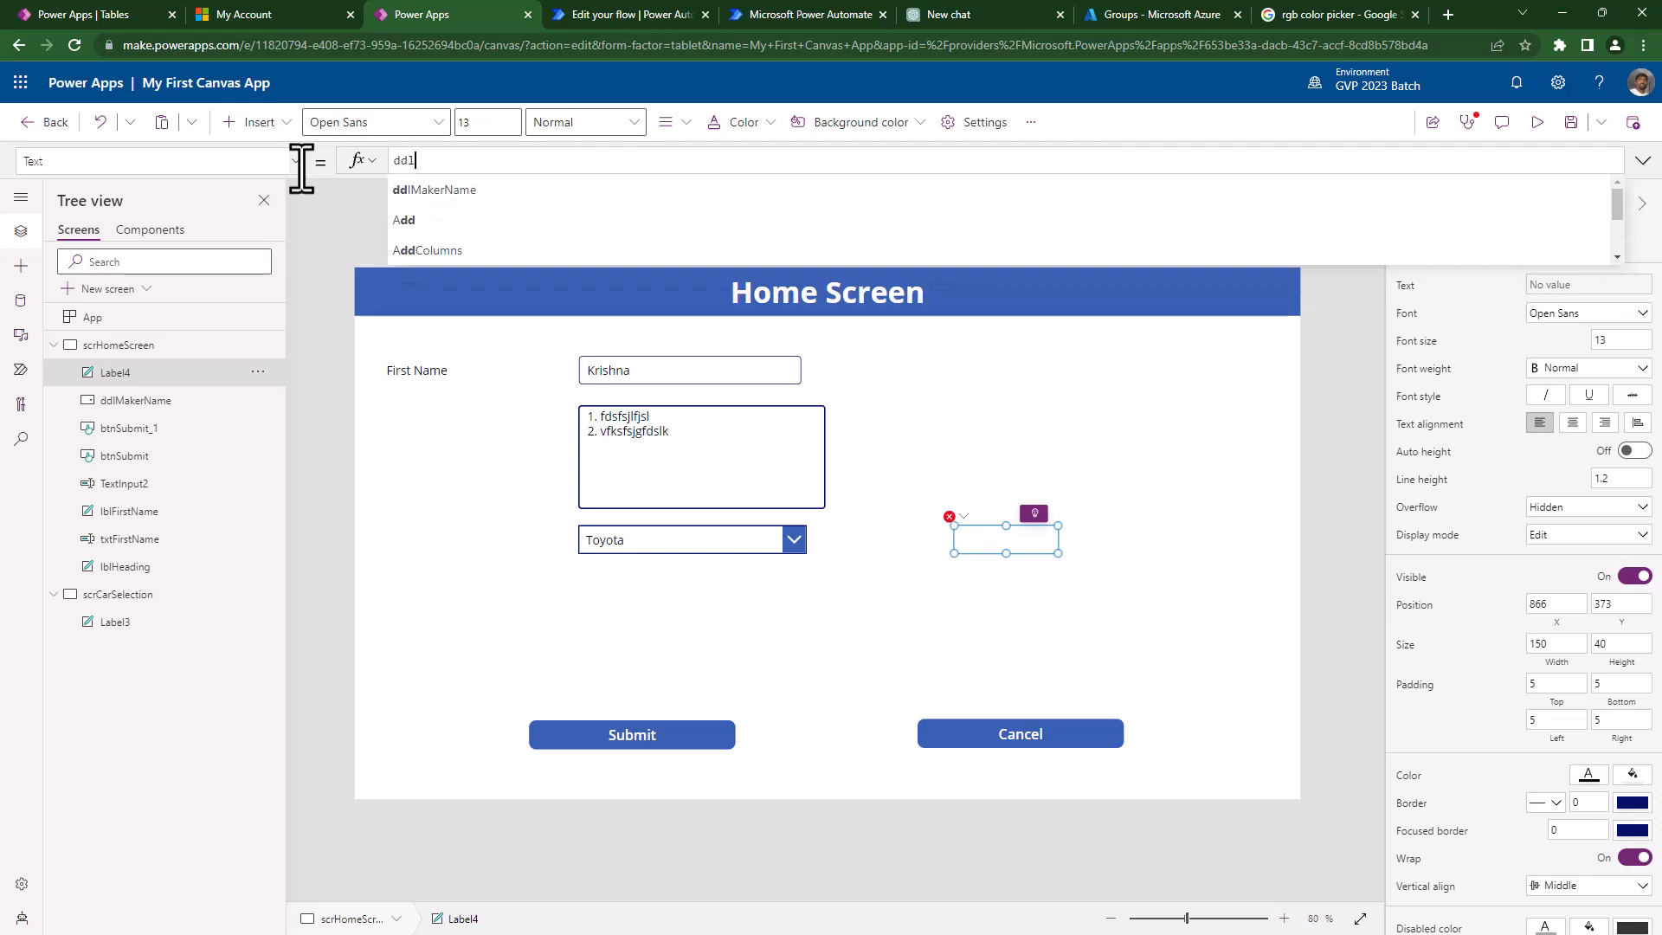
{"action": "key", "text": "Tab"}
{"action": "type", "text": "."}
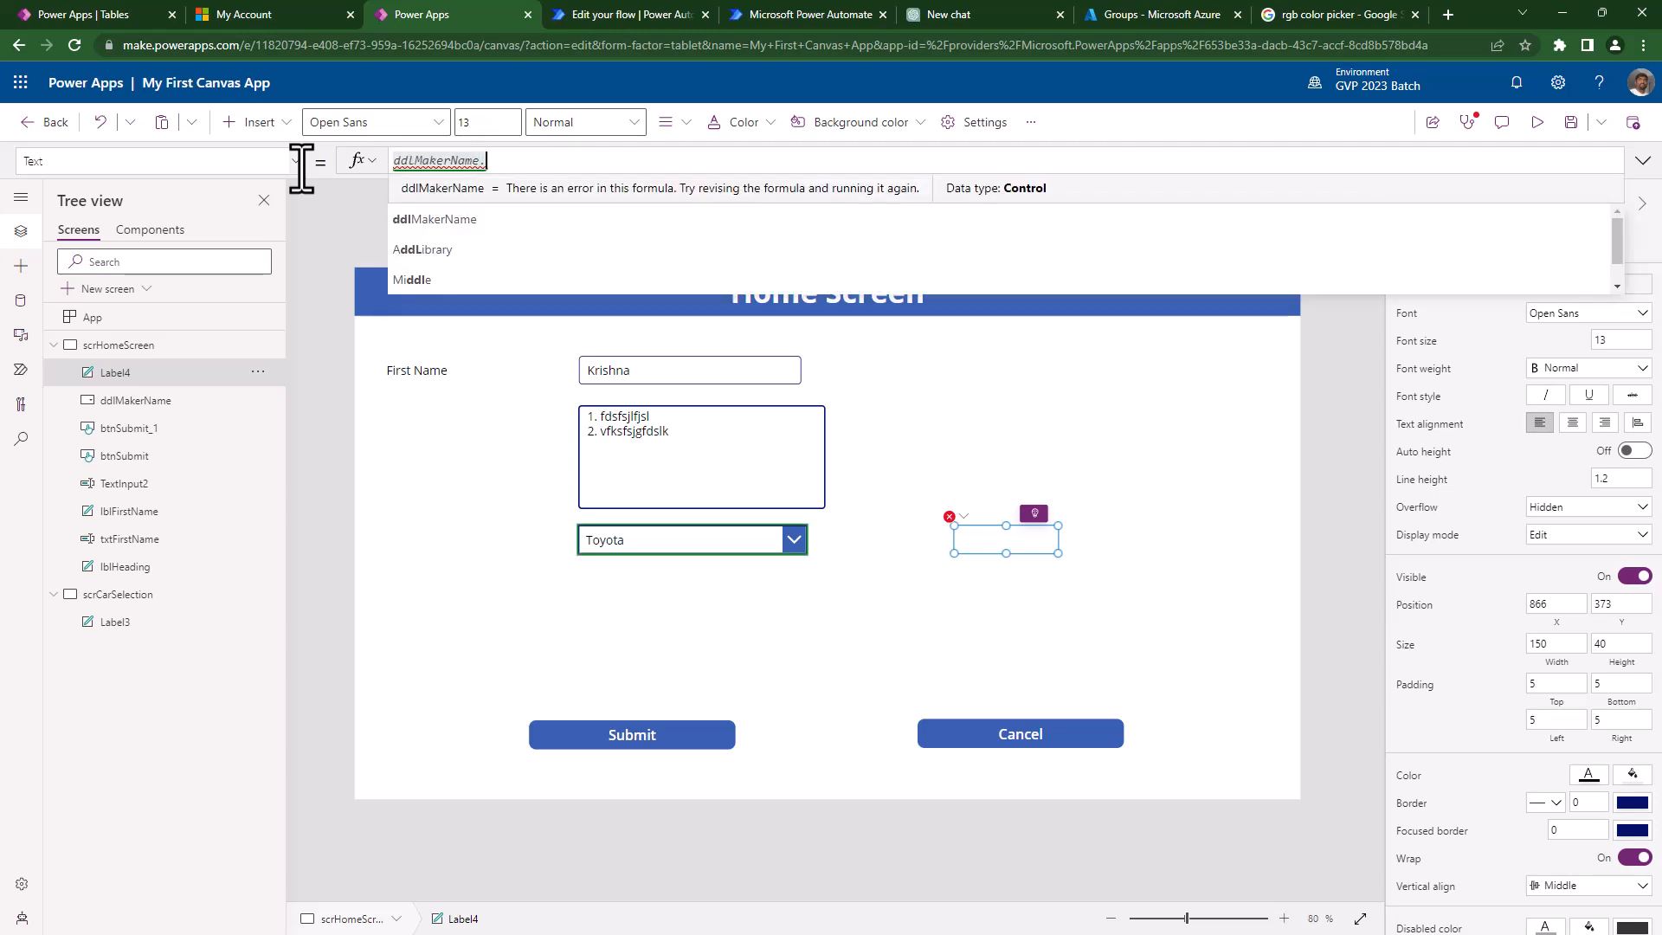
{"action": "type", "text": "Selected"}
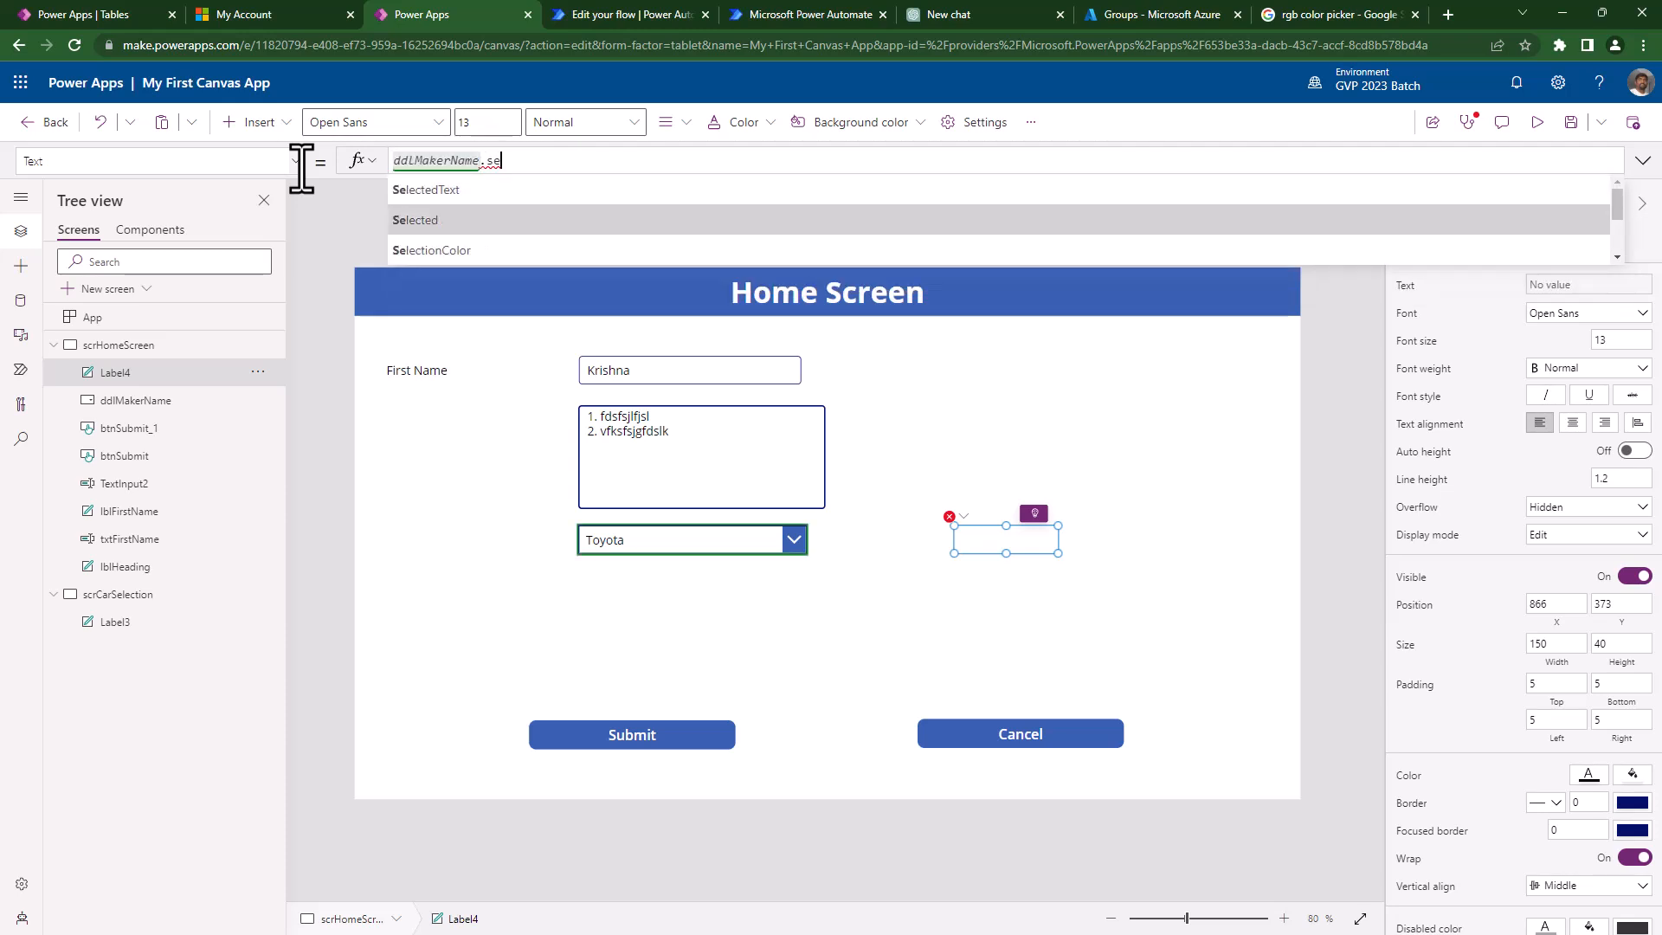
{"action": "type", "text": ".Value"}
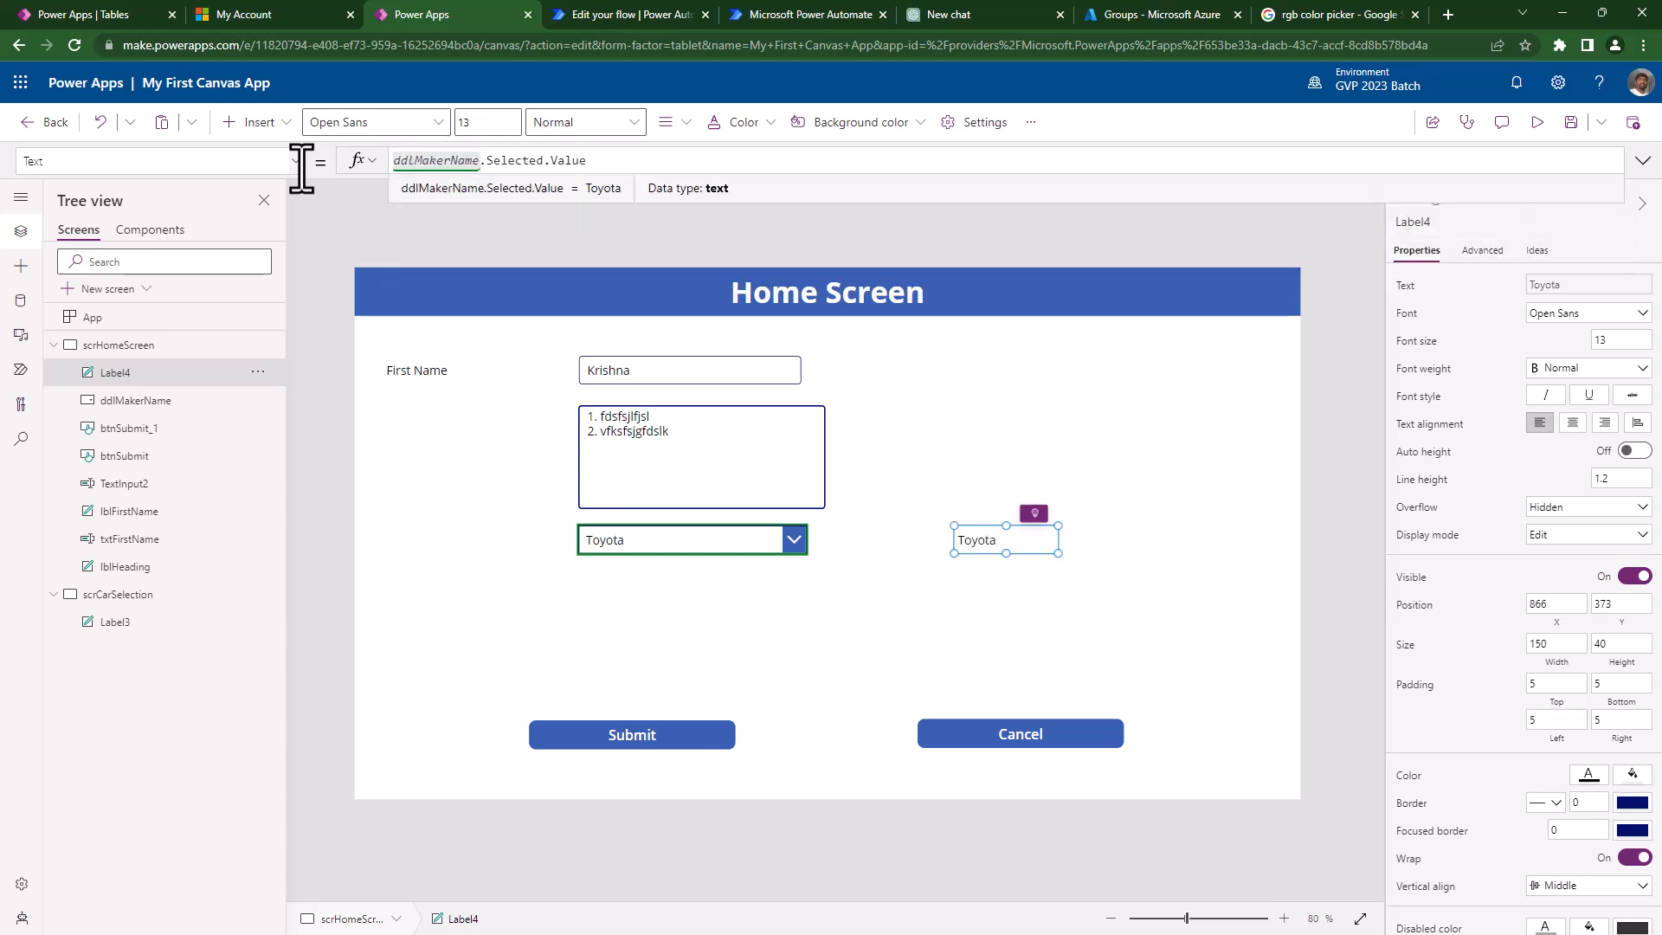
- Test the label by picking BMW, Merc, then Toyota in the ddlMakerName dropdown
{"action": "left_click", "coordinate": [688, 541]}
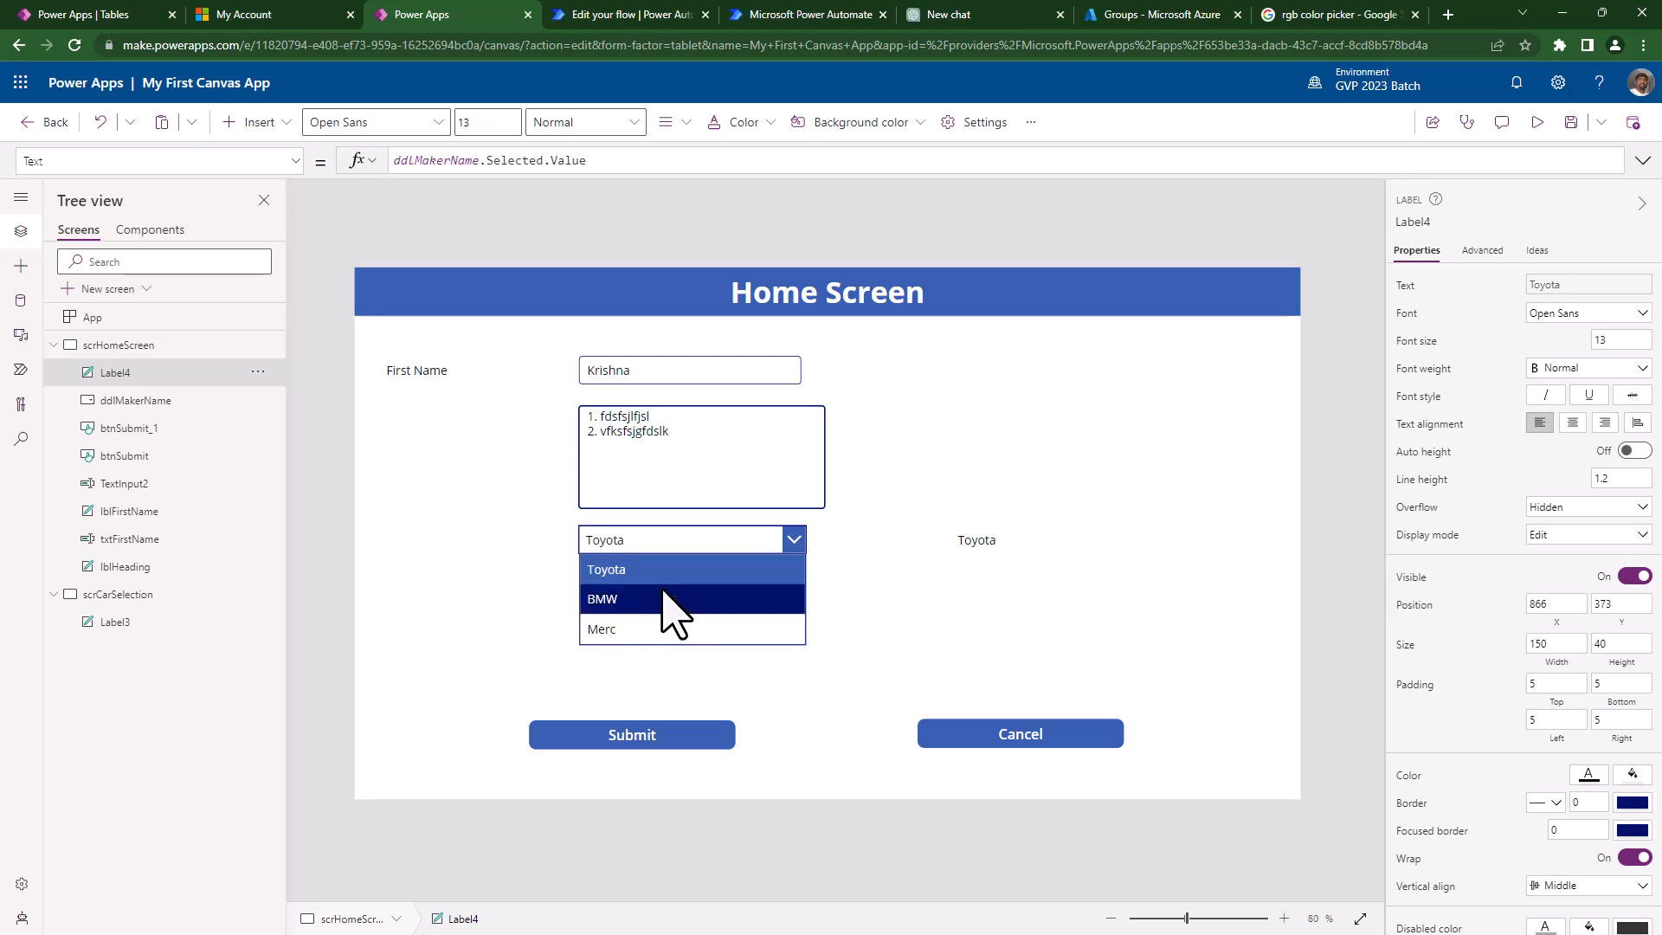
{"action": "left_click", "coordinate": [671, 596]}
{"action": "left_click", "coordinate": [680, 546]}
{"action": "left_click", "coordinate": [640, 629]}
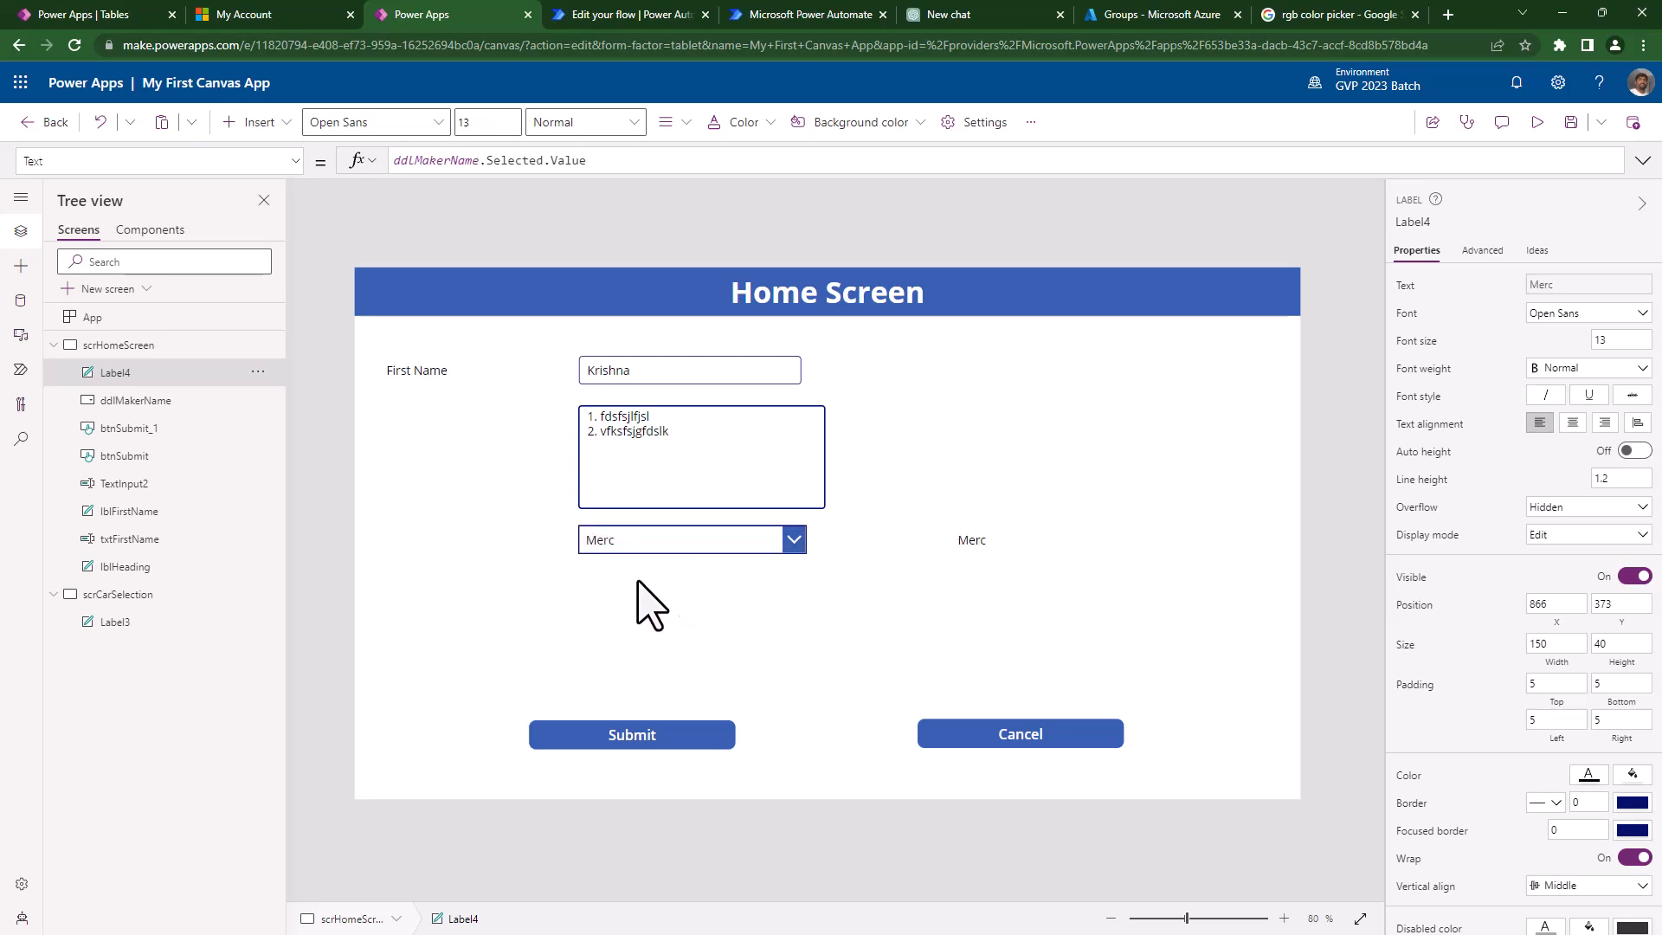
{"action": "left_click", "coordinate": [625, 548]}
{"action": "left_click", "coordinate": [615, 572]}
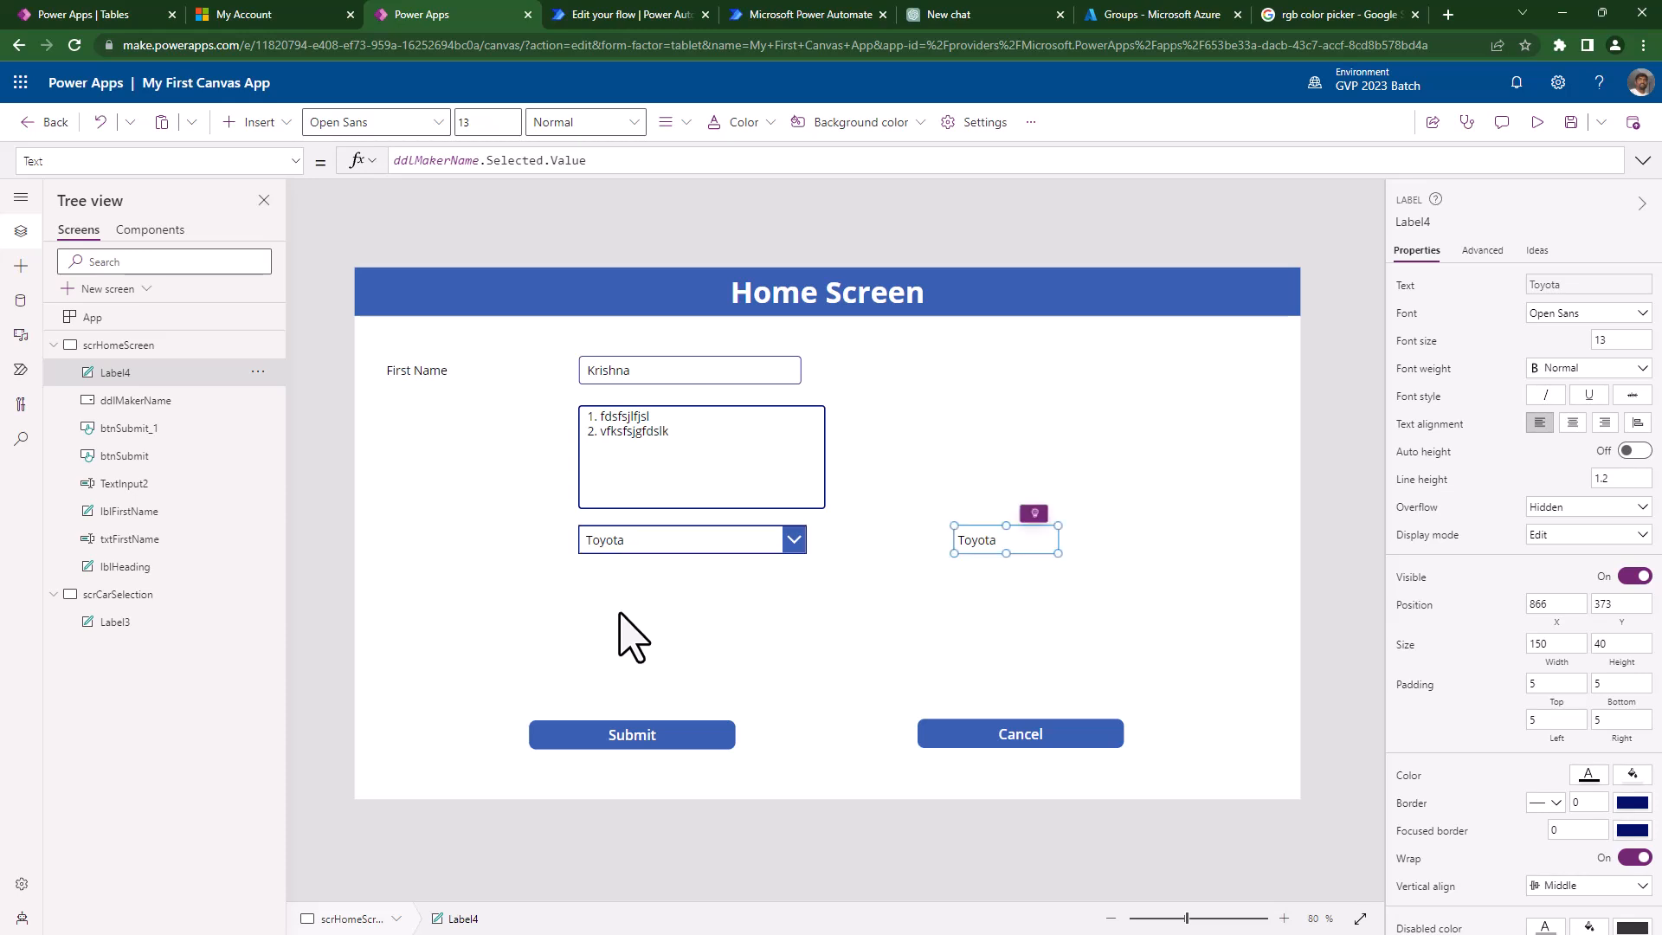
{"action": "left_click", "coordinate": [645, 598]}
{"action": "left_click", "coordinate": [679, 550]}
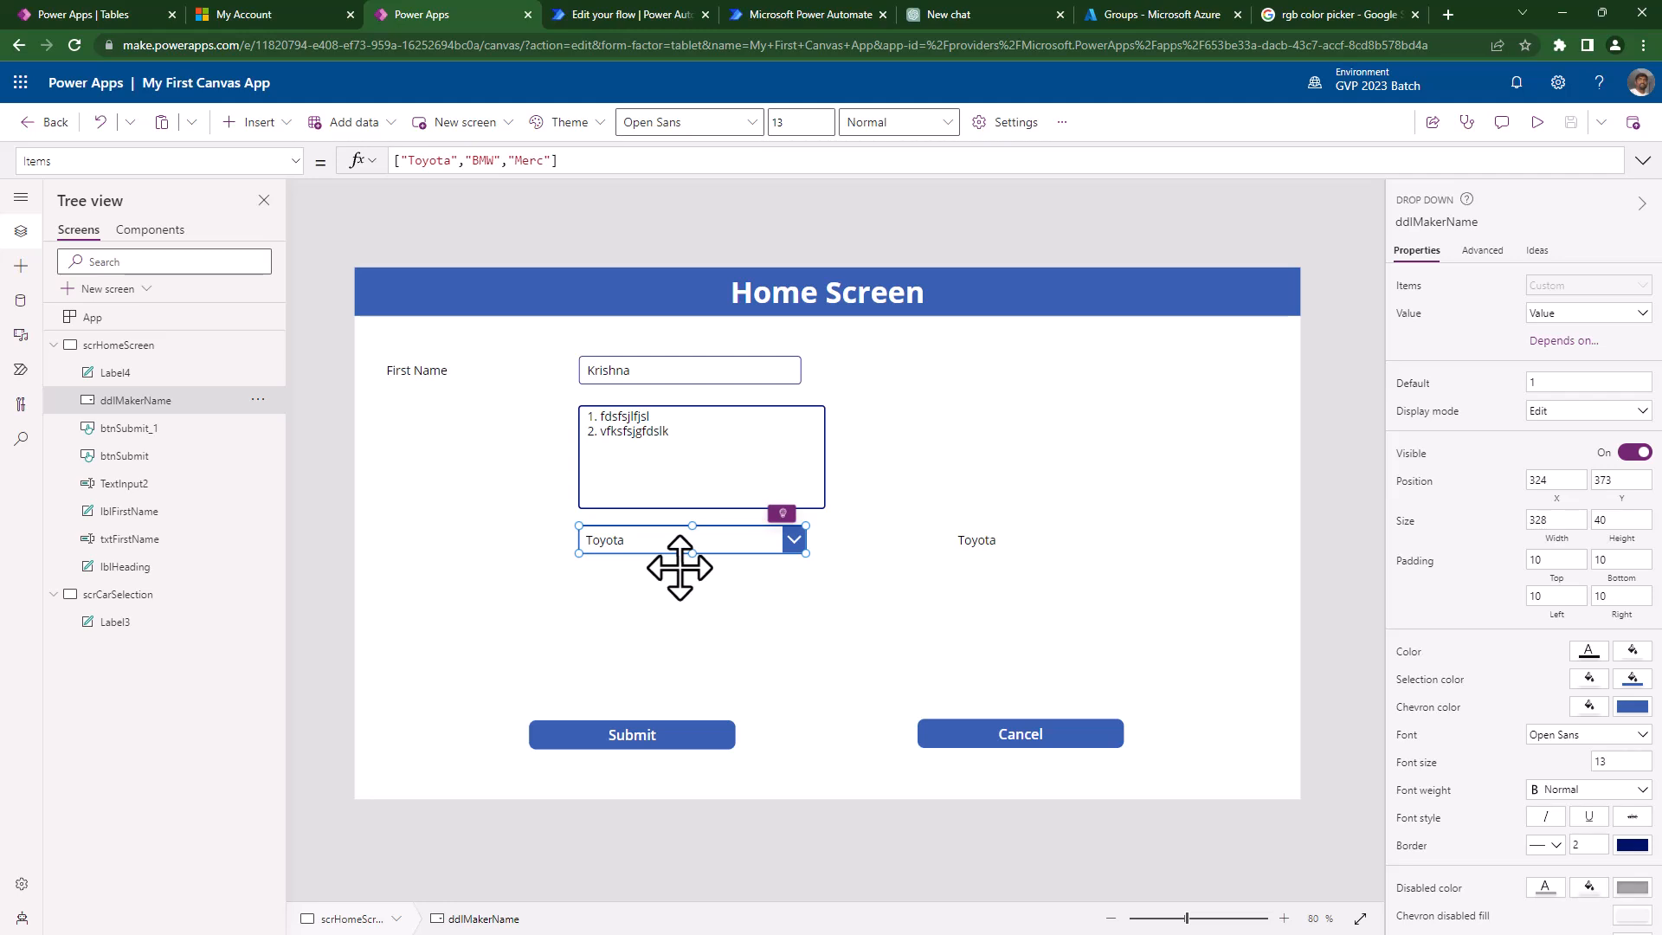
- Insert a combo box, dismiss its data source prompt, and drag ComboBox1 below ddlMakerName
{"action": "left_click", "coordinate": [549, 594]}
{"action": "left_click", "coordinate": [259, 126]}
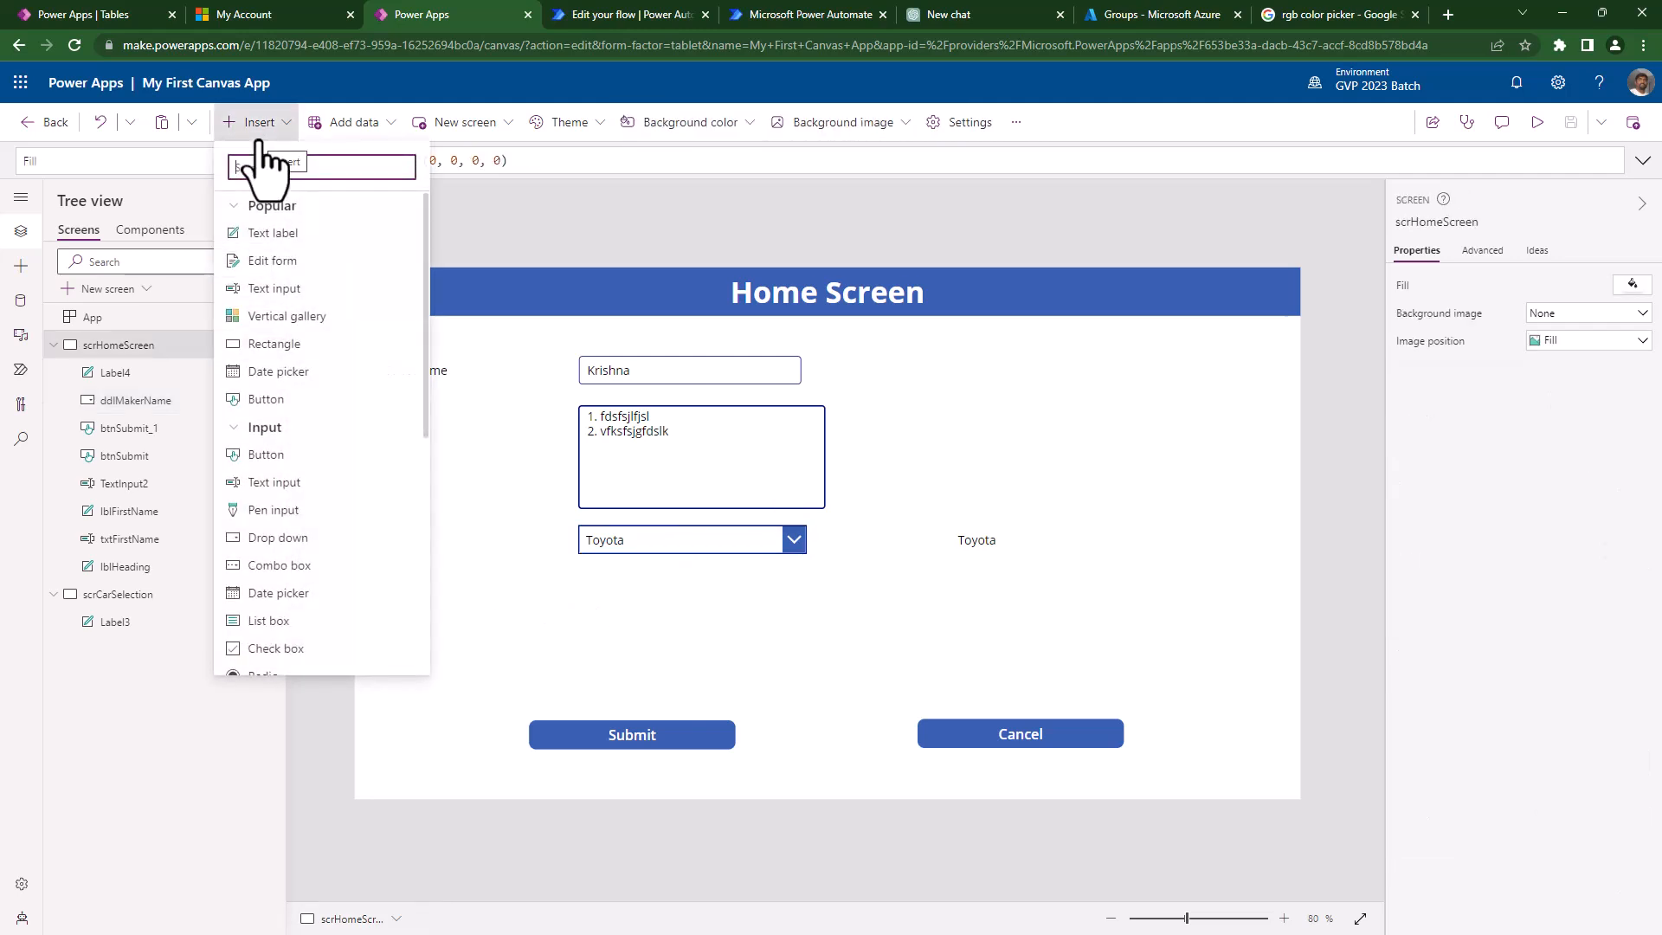
{"action": "left_click", "coordinate": [280, 575]}
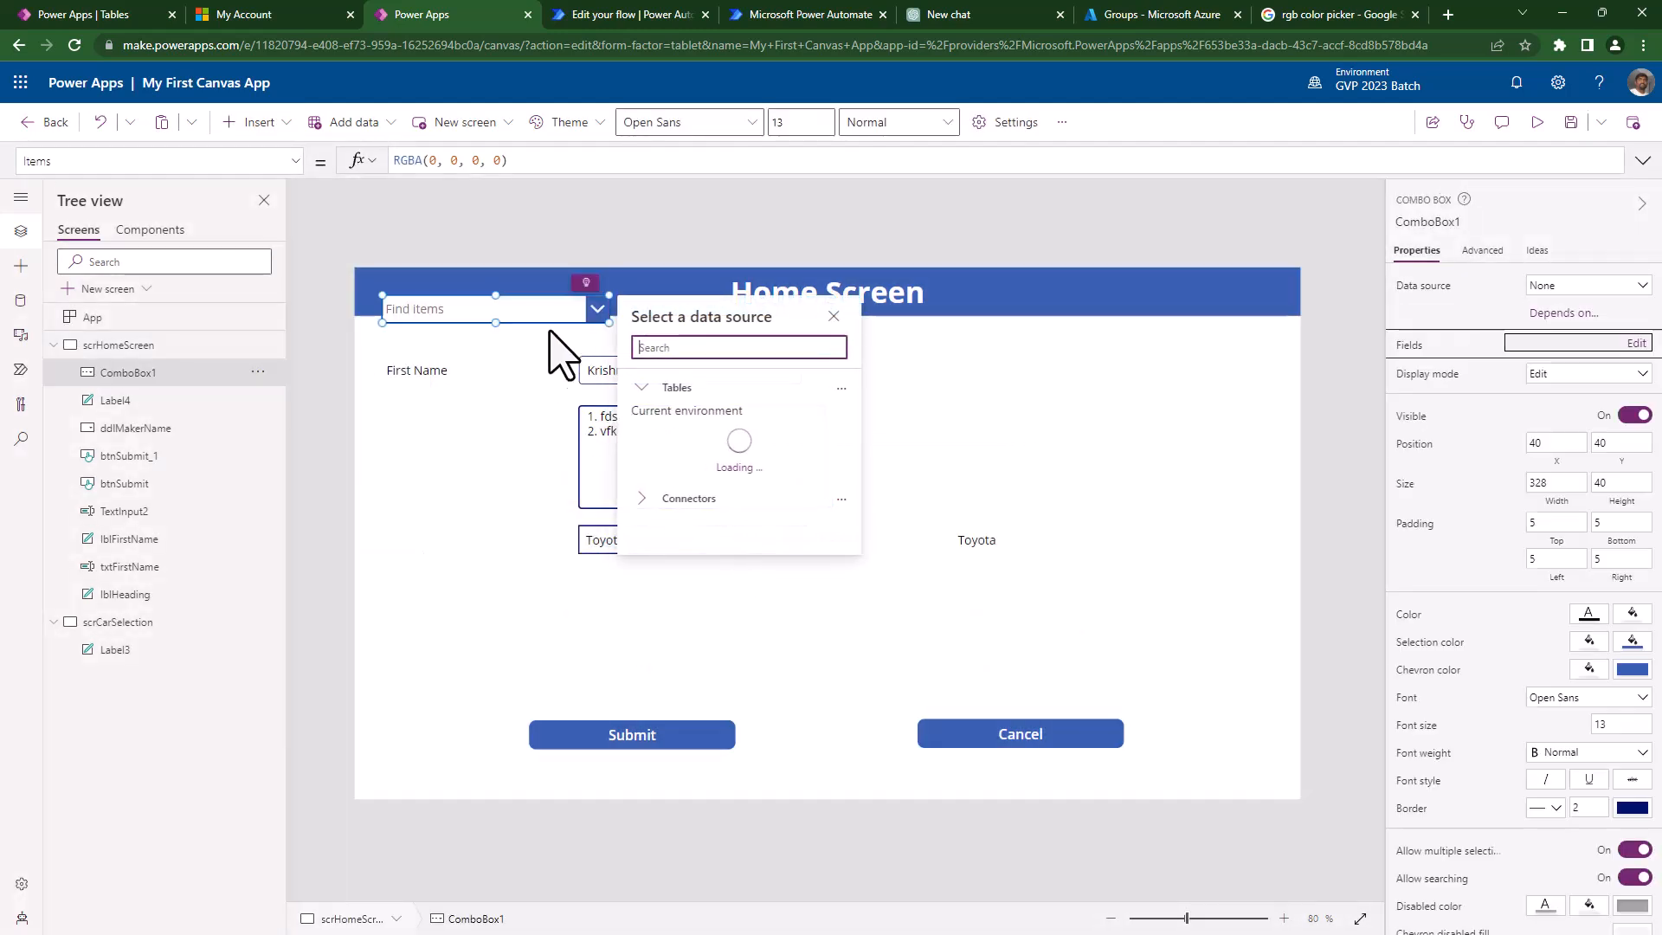
{"action": "left_click", "coordinate": [538, 315]}
{"action": "left_click_drag", "start_coordinate": [623, 597], "coordinate": [735, 602]}
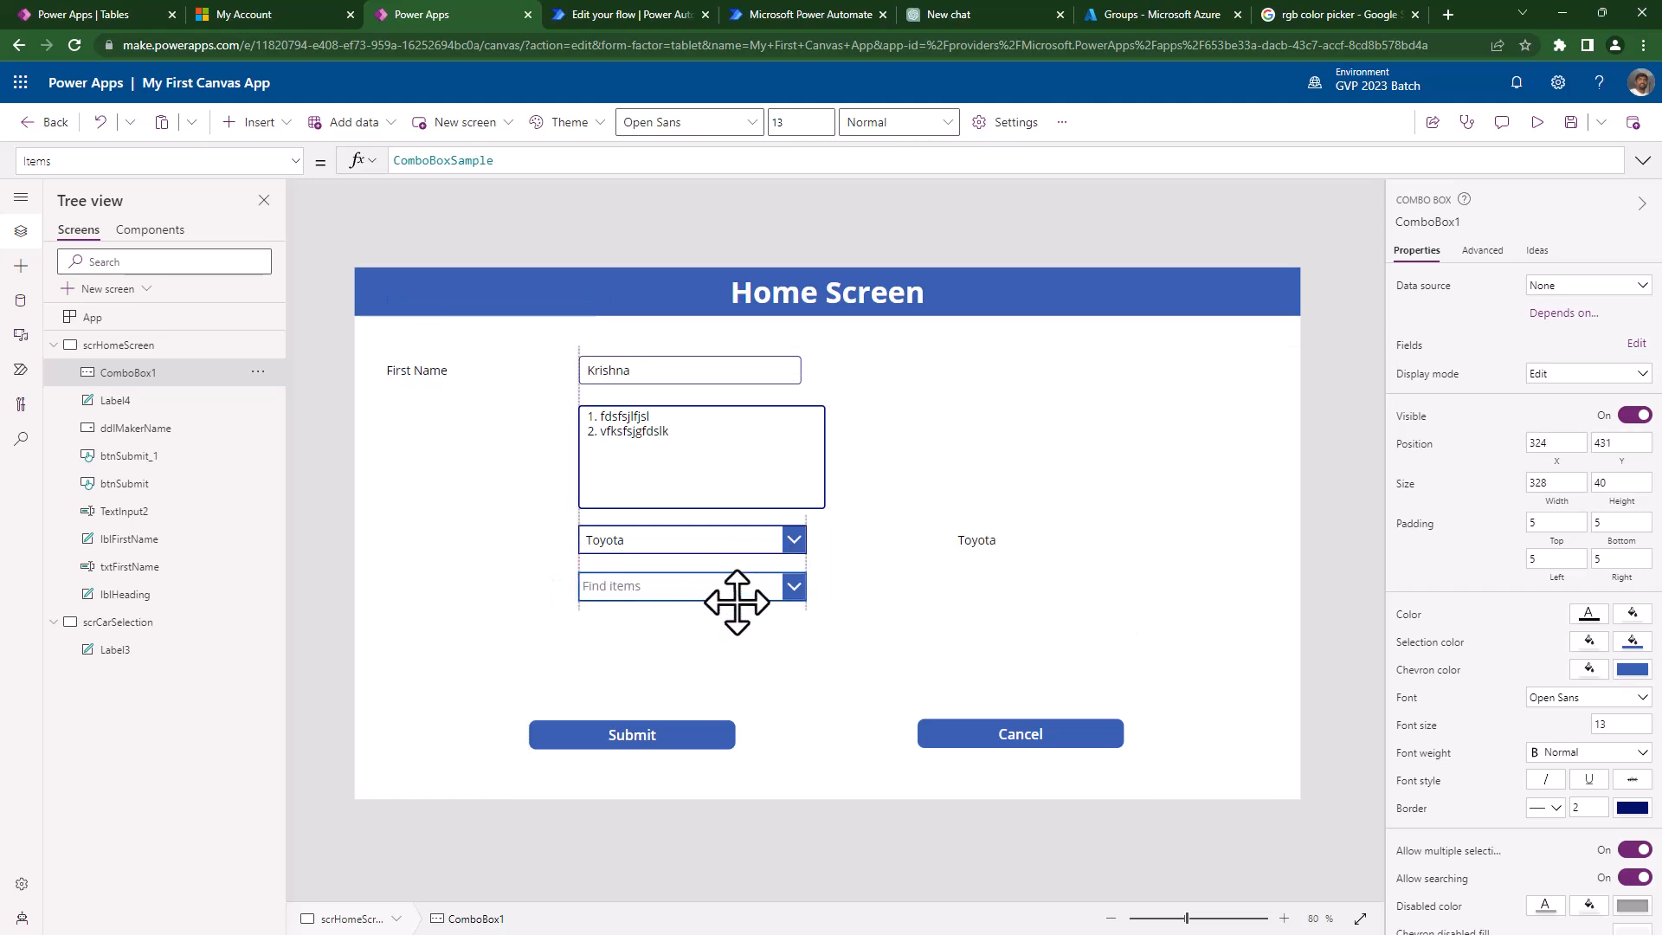
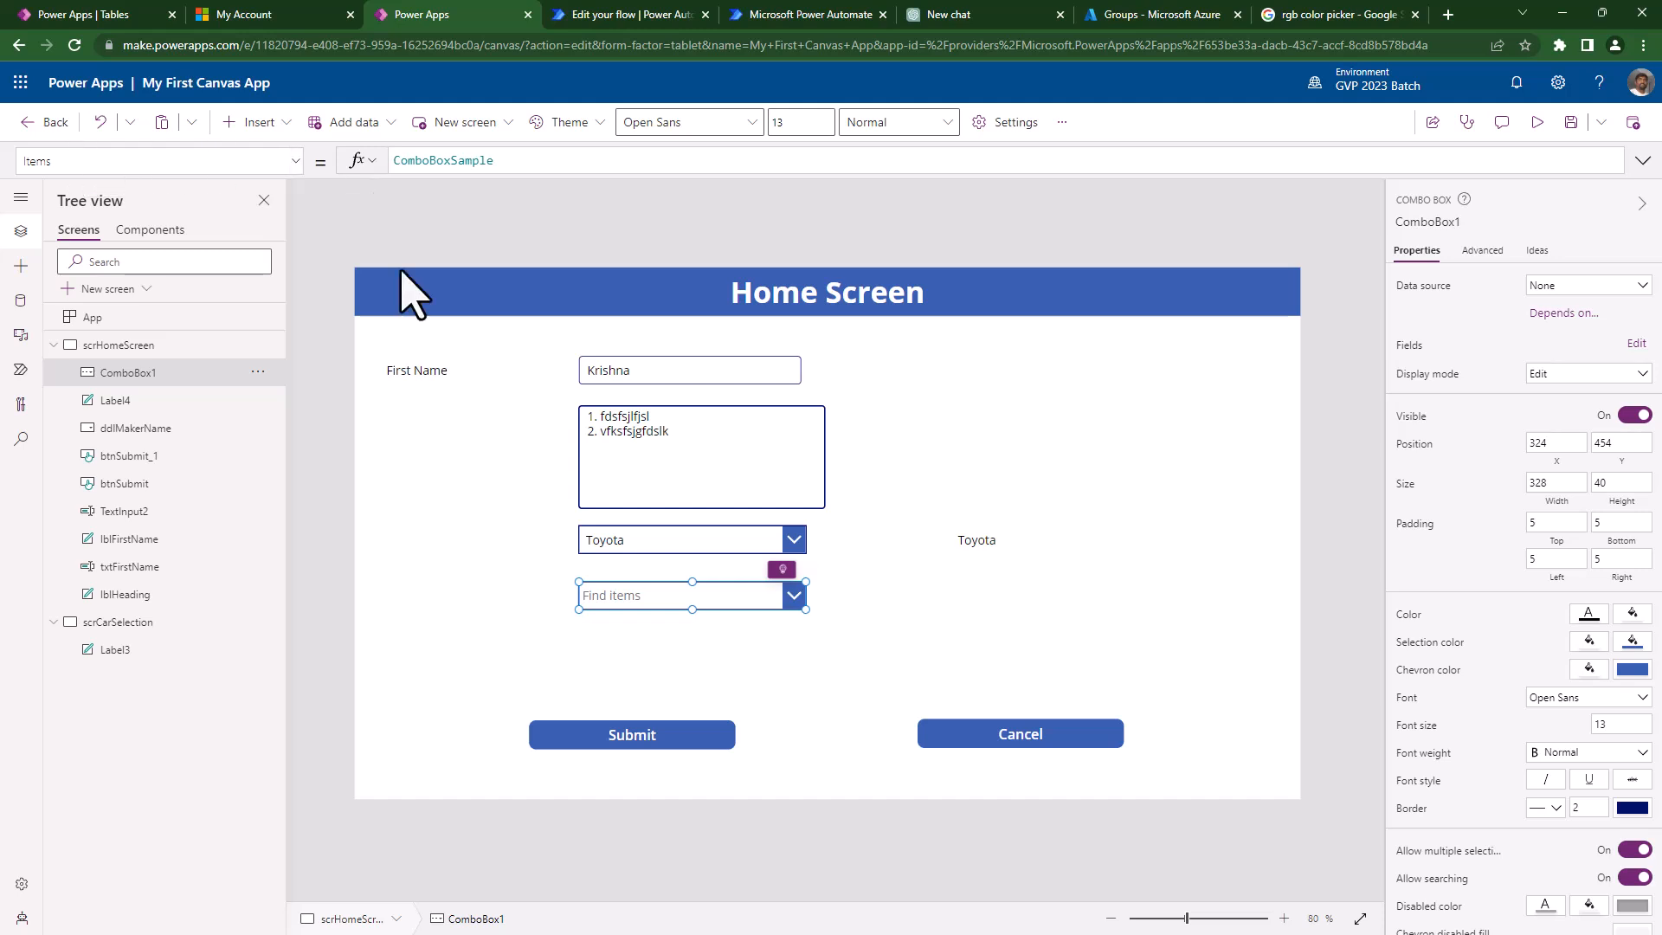
- Copy the dropdown's "Toyota","BMW","Merc" list into ComboBox1's Items, replacing the sample data
{"action": "left_click", "coordinate": [676, 547]}
{"action": "left_click_drag", "start_coordinate": [560, 161], "coordinate": [381, 161]}
{"action": "key", "text": "ctrl+c"}
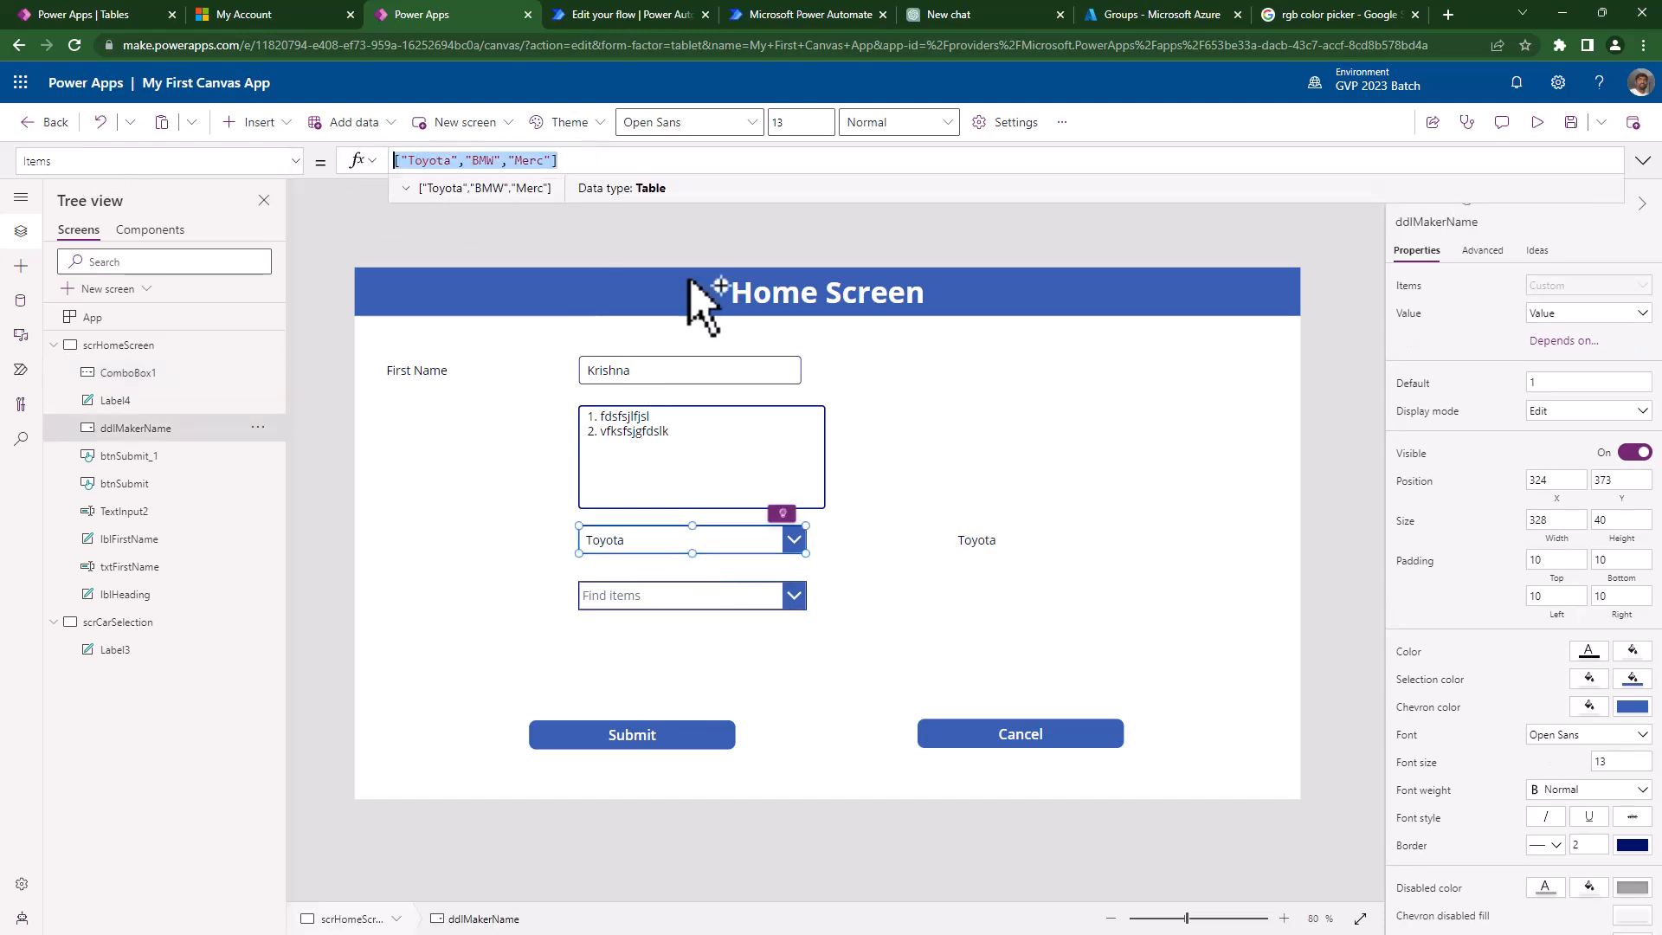
{"action": "left_click", "coordinate": [779, 602]}
{"action": "left_click", "coordinate": [539, 164]}
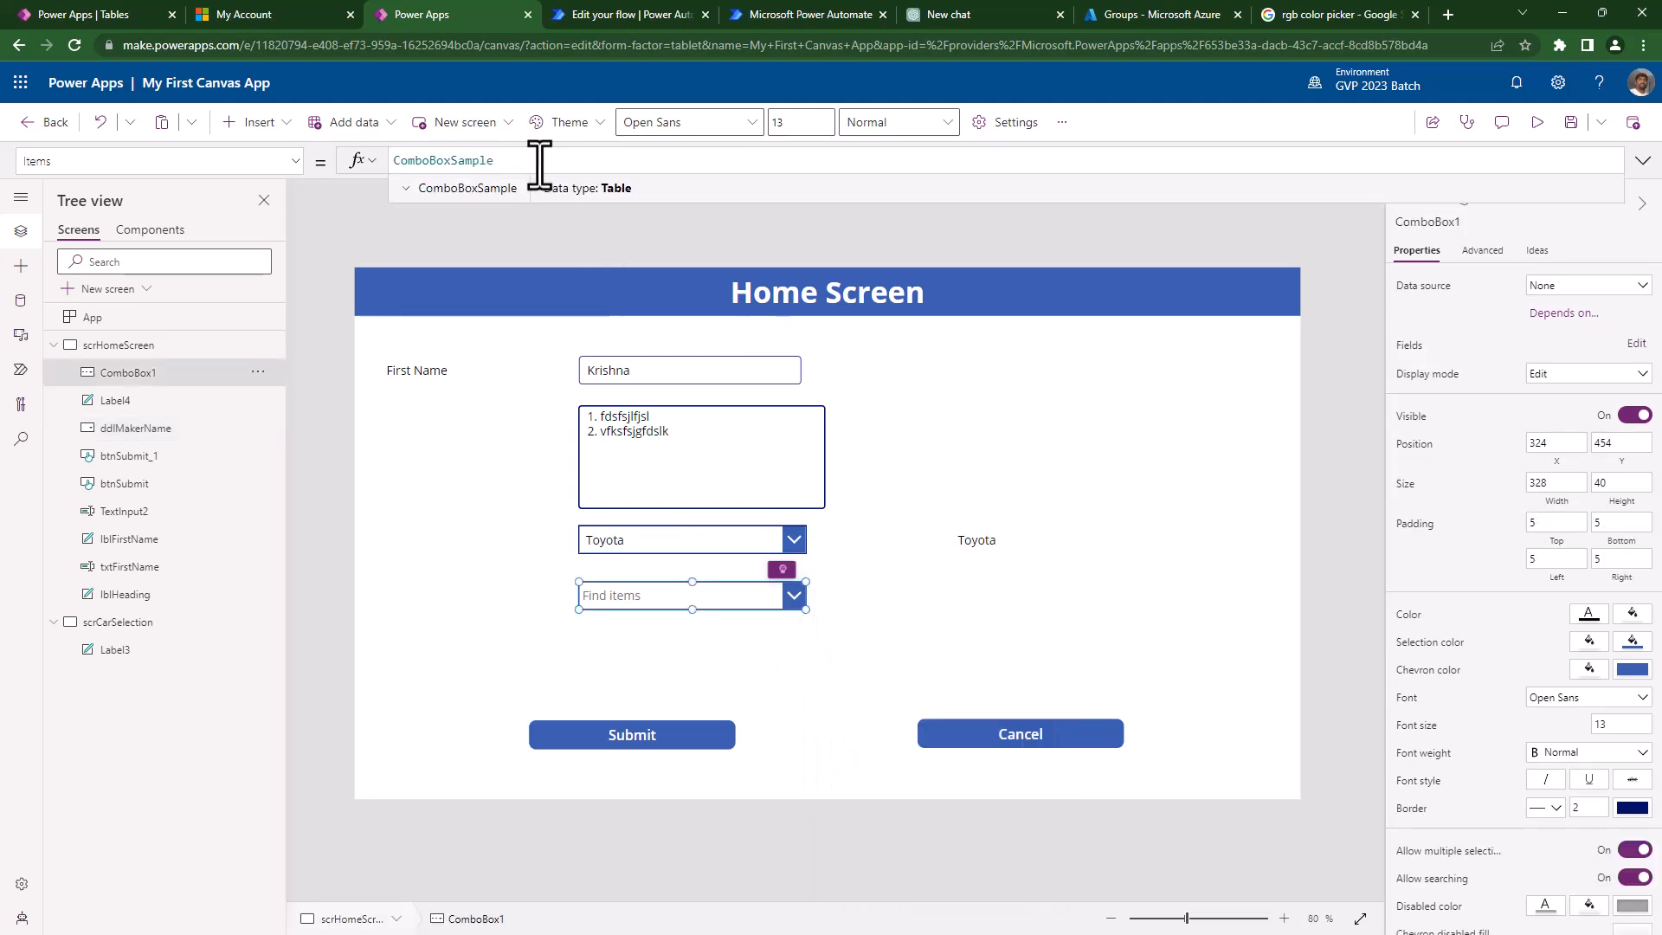
{"action": "key", "text": "ctrl+a"}
{"action": "key", "text": "ctrl+v"}
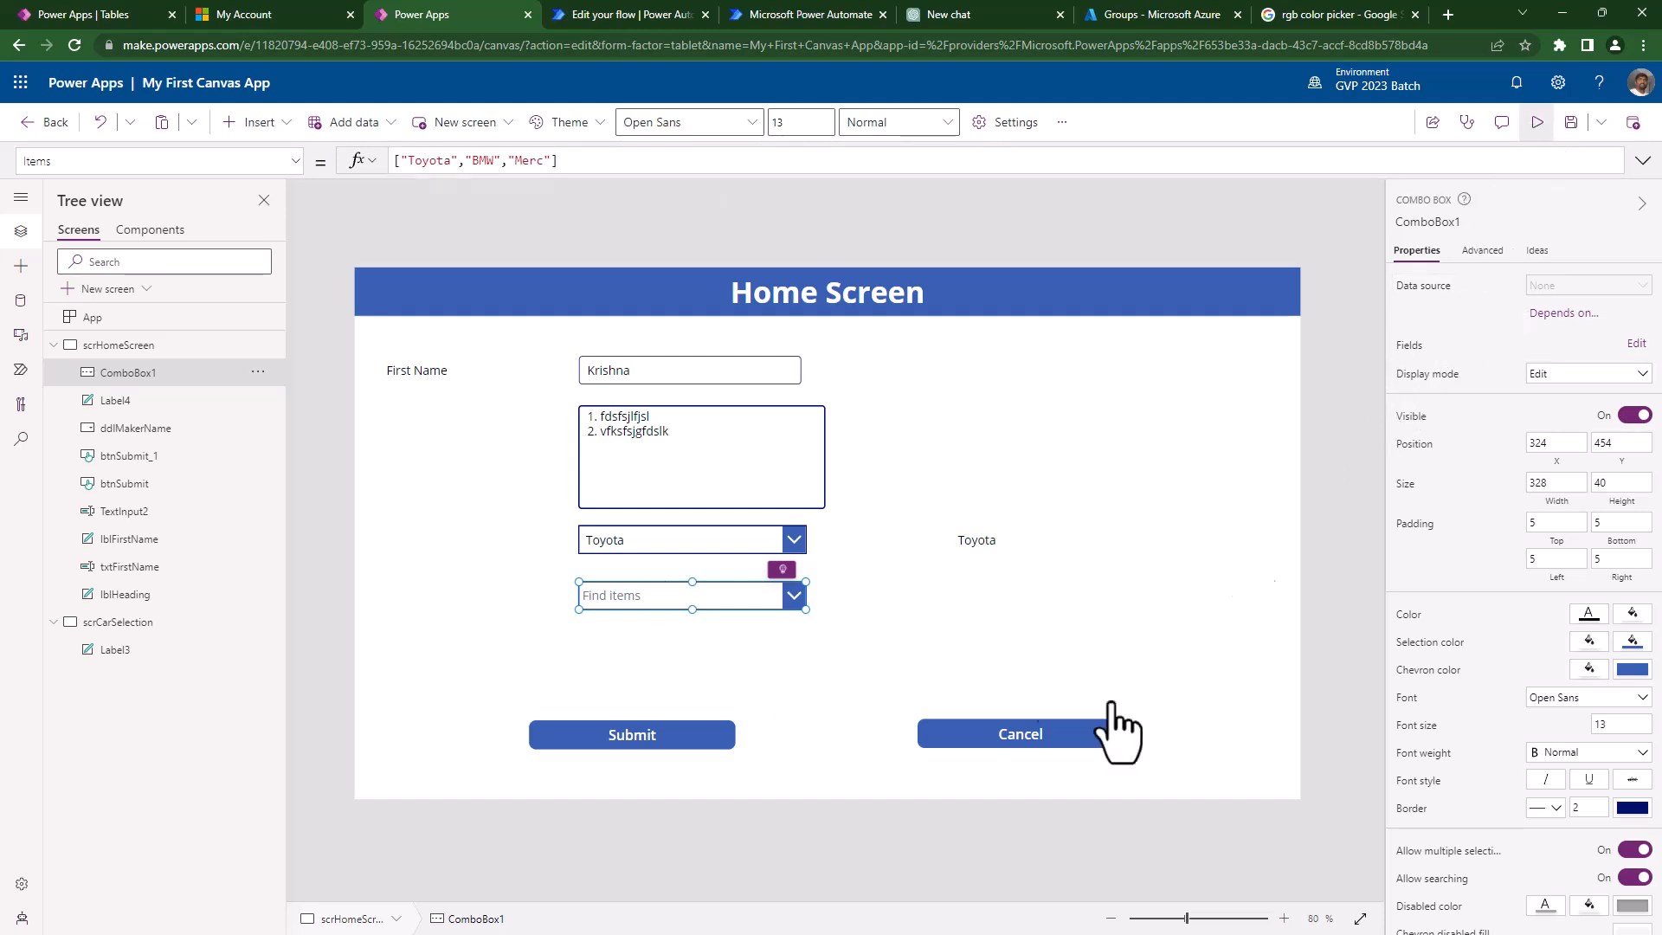
- Preview the app to check the combo box now lists the three cars
{"action": "key", "text": "F5"}
{"action": "left_click", "coordinate": [676, 620]}
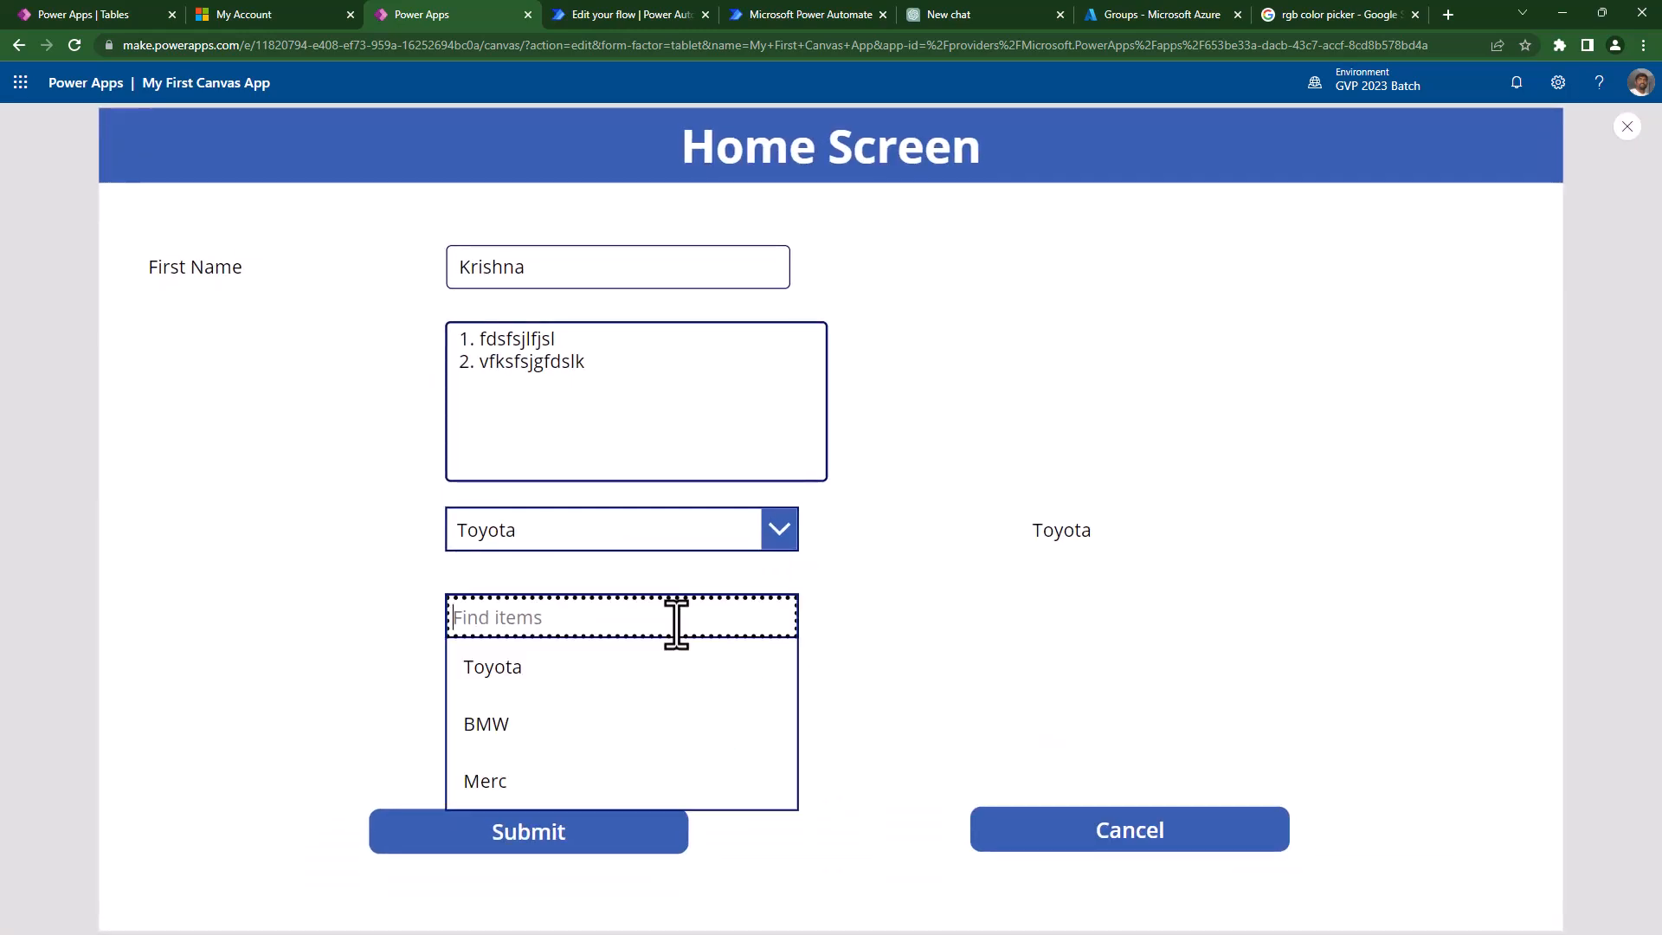
{"action": "type", "text": "t"}
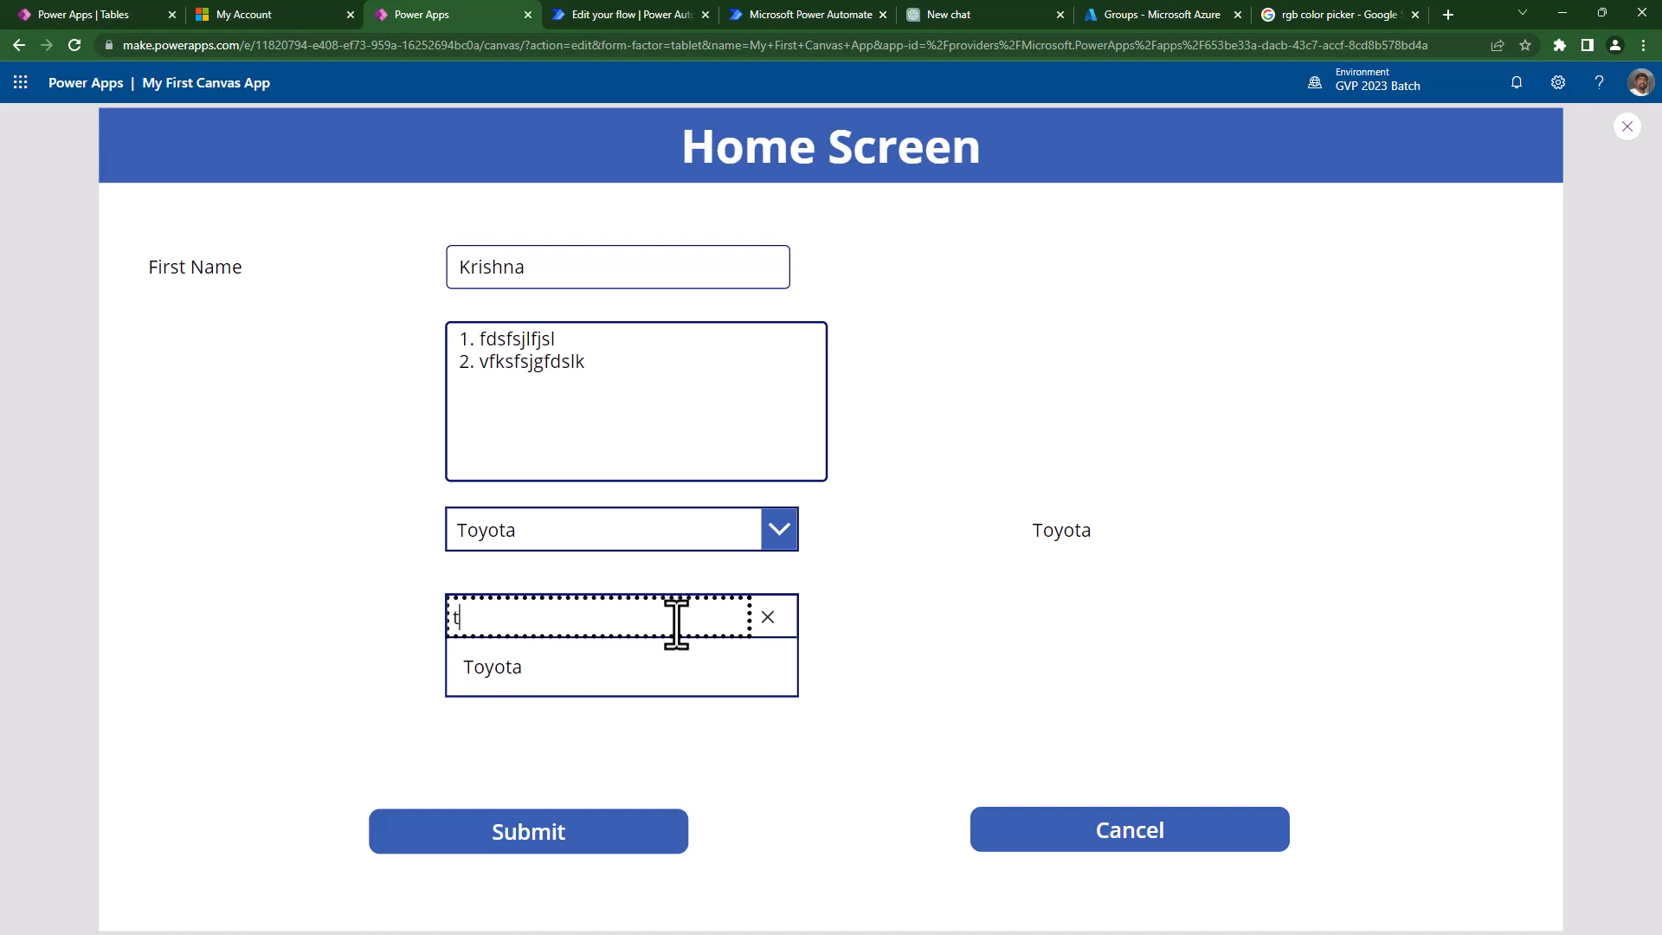
{"action": "key", "text": "Escape"}
- Append "Huyndai","Honda" to the end of ComboBox1's Items list
{"action": "left_click", "coordinate": [695, 592]}
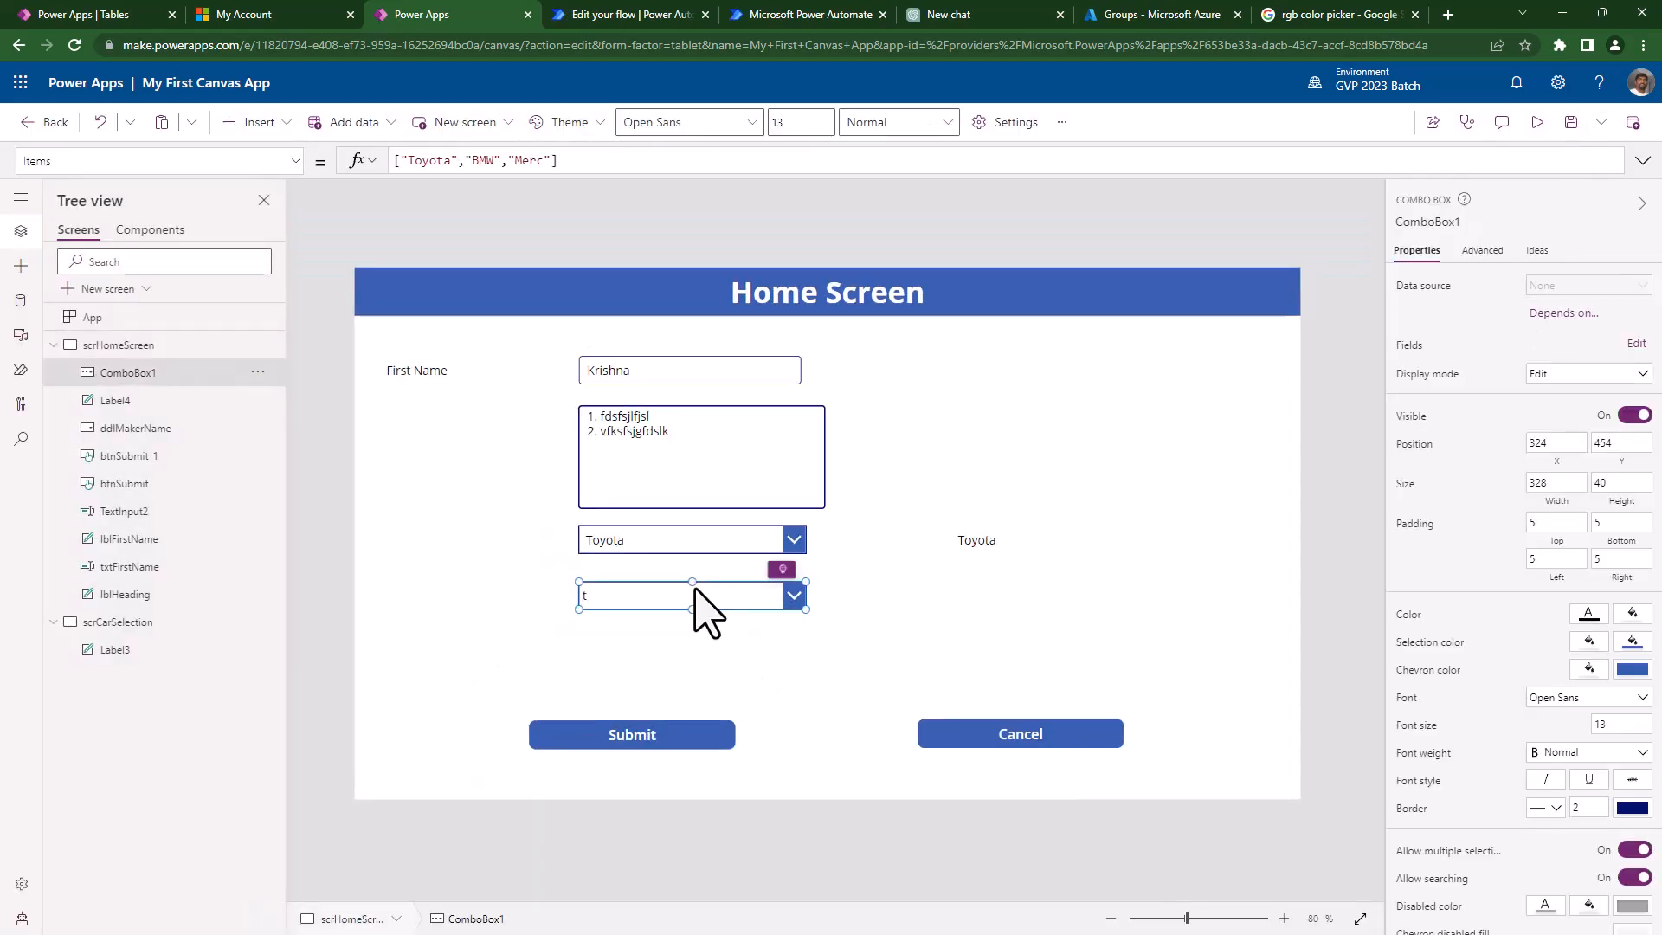
{"action": "left_click", "coordinate": [551, 161]}
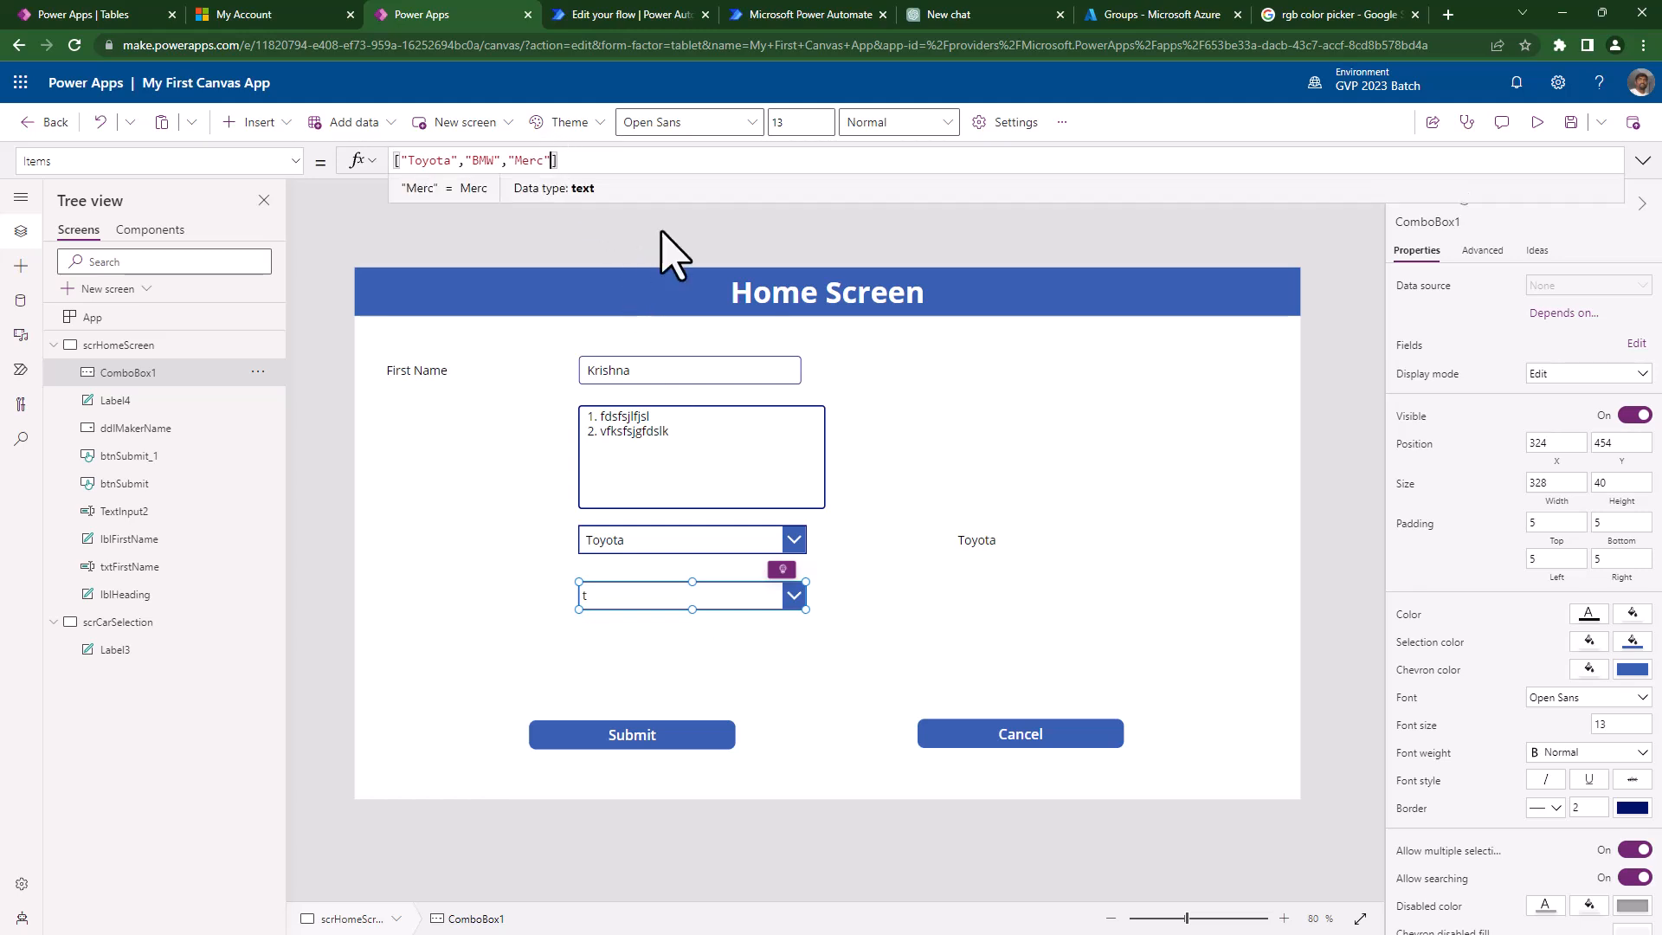
{"action": "type", "text": ",\""}
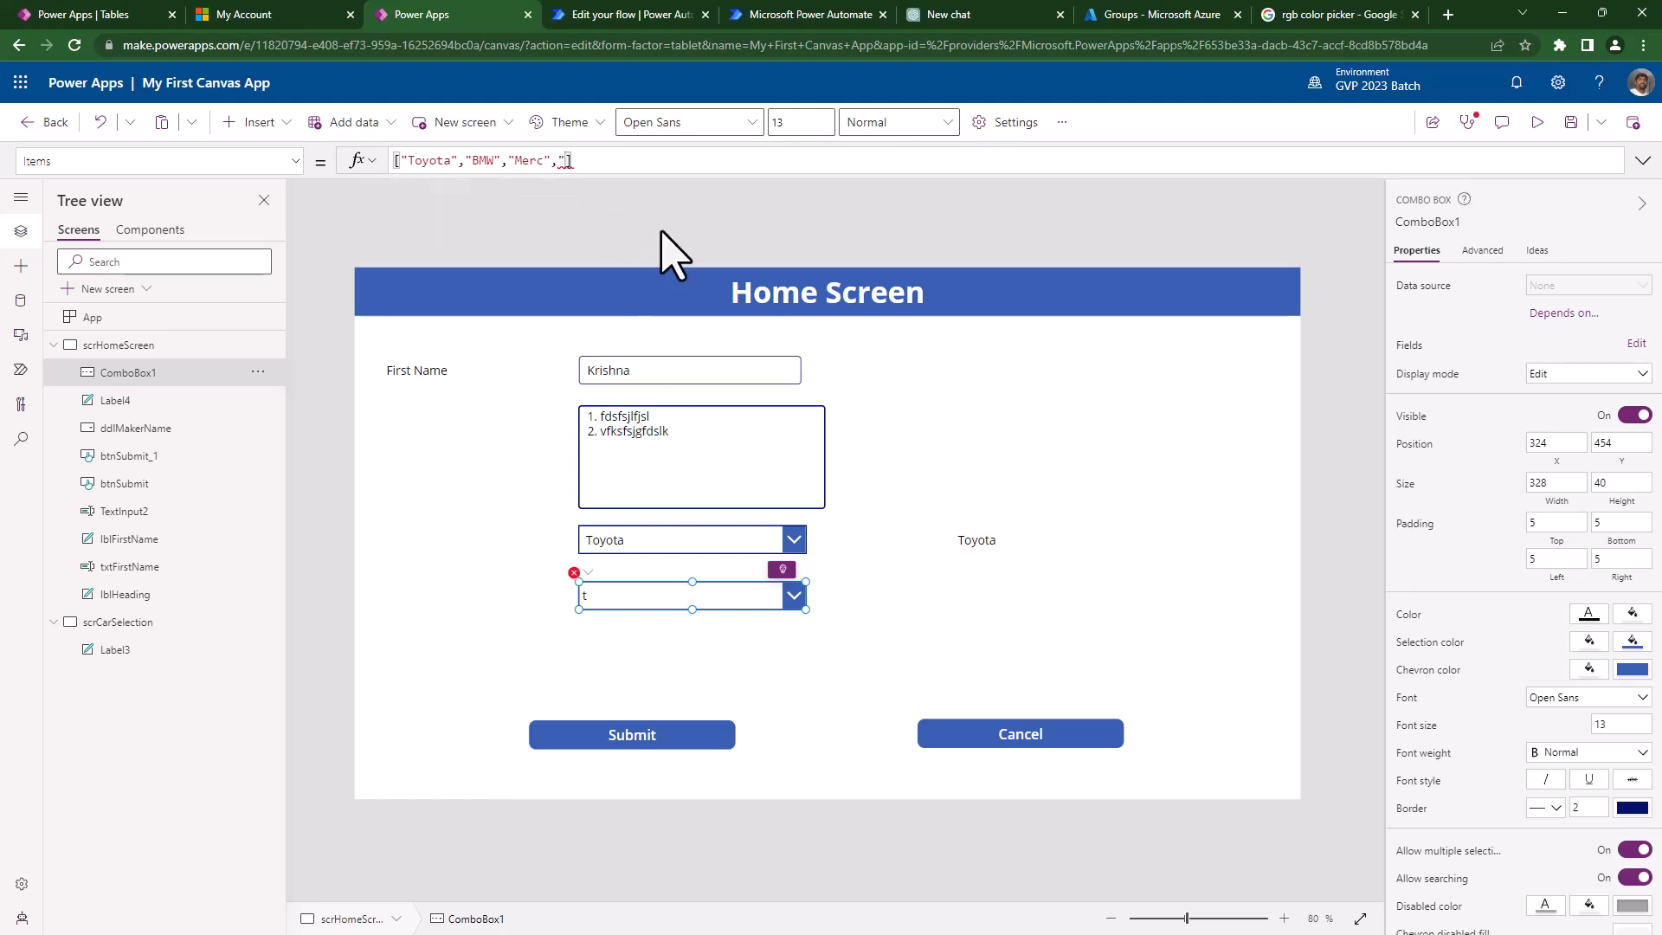
{"action": "type", "text": "Huyndai\",\"Honda\""}
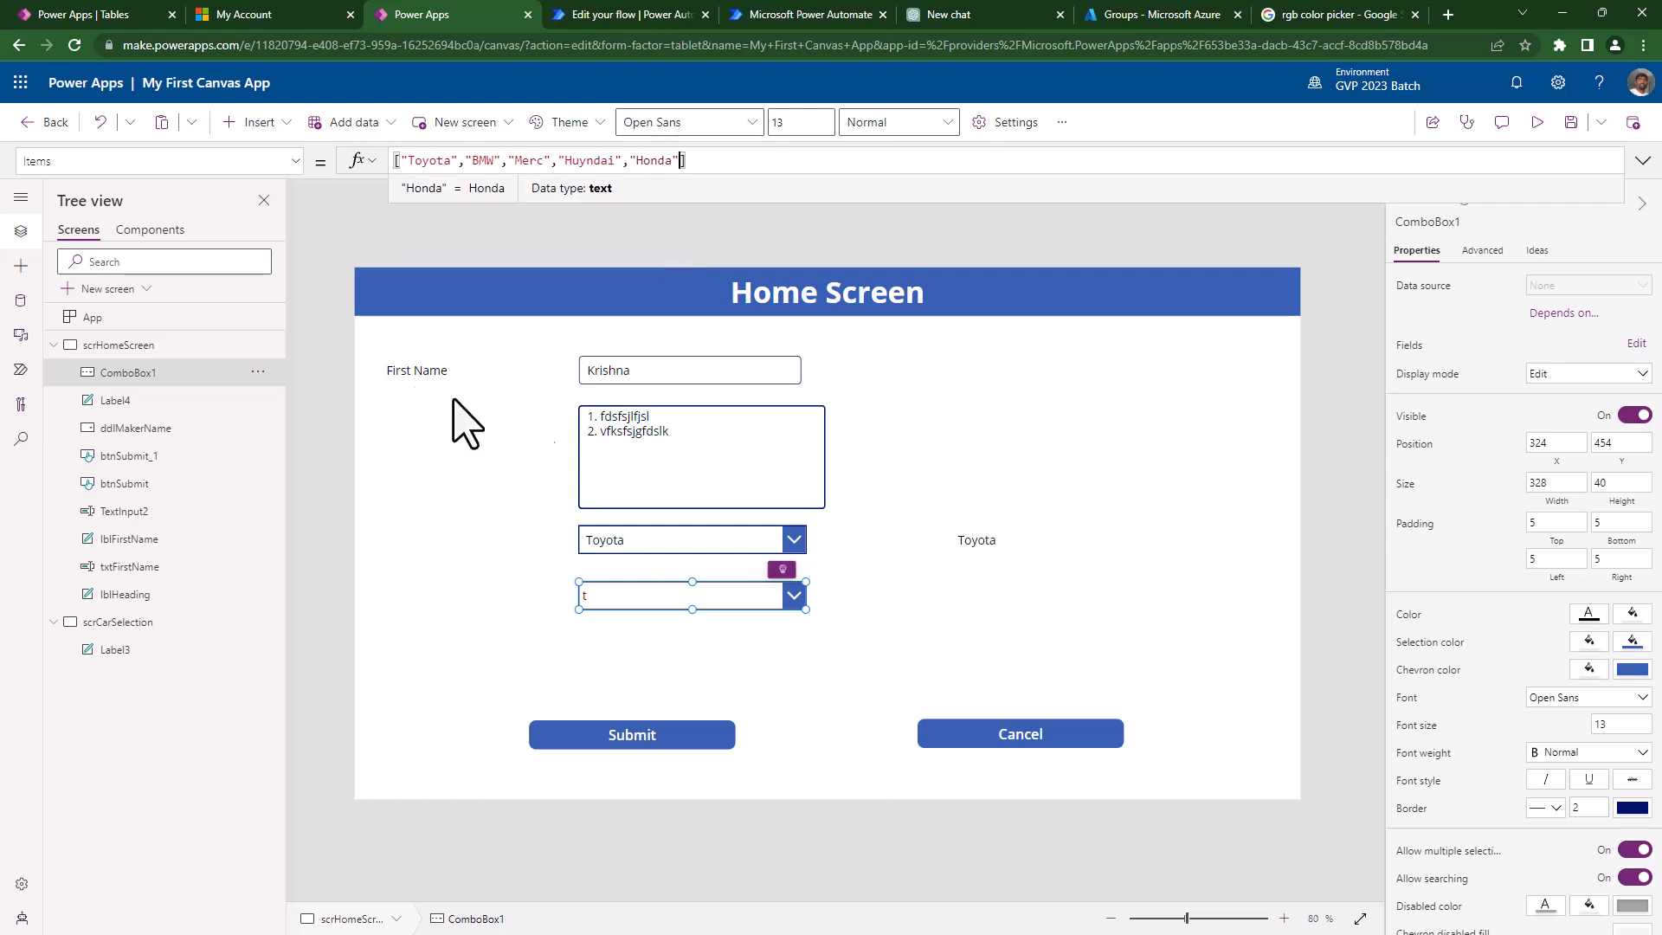
- In preview, filter the combo box by searching 'hu', then clear the search
{"action": "left_click", "coordinate": [1538, 122]}
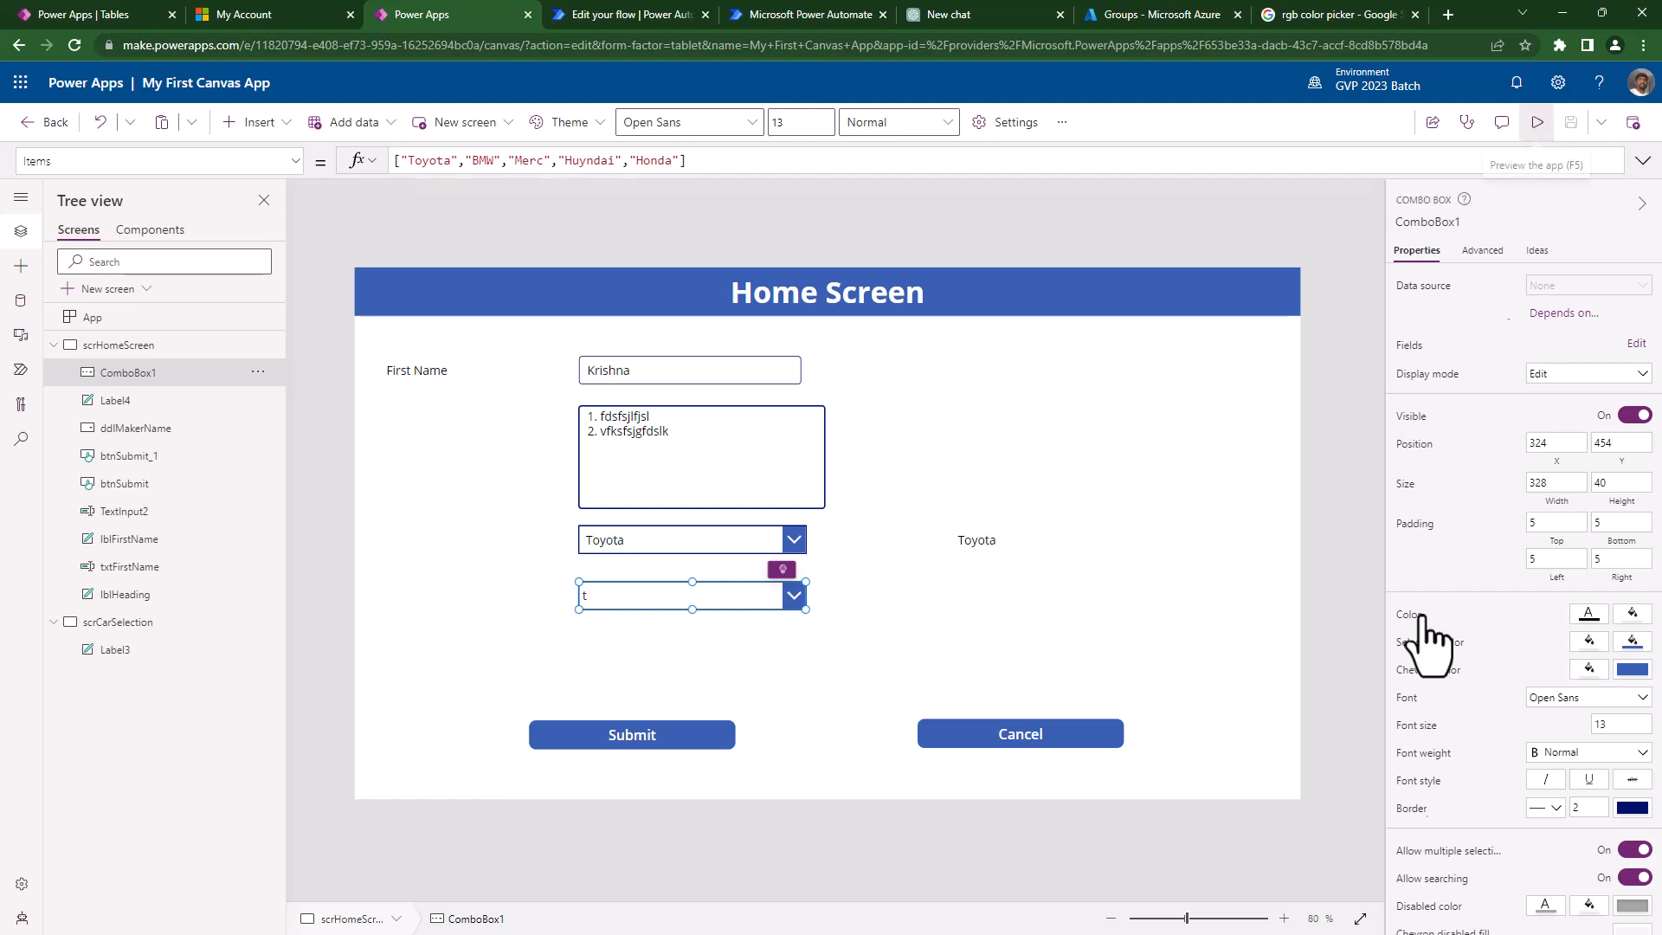
{"action": "left_click", "coordinate": [757, 628]}
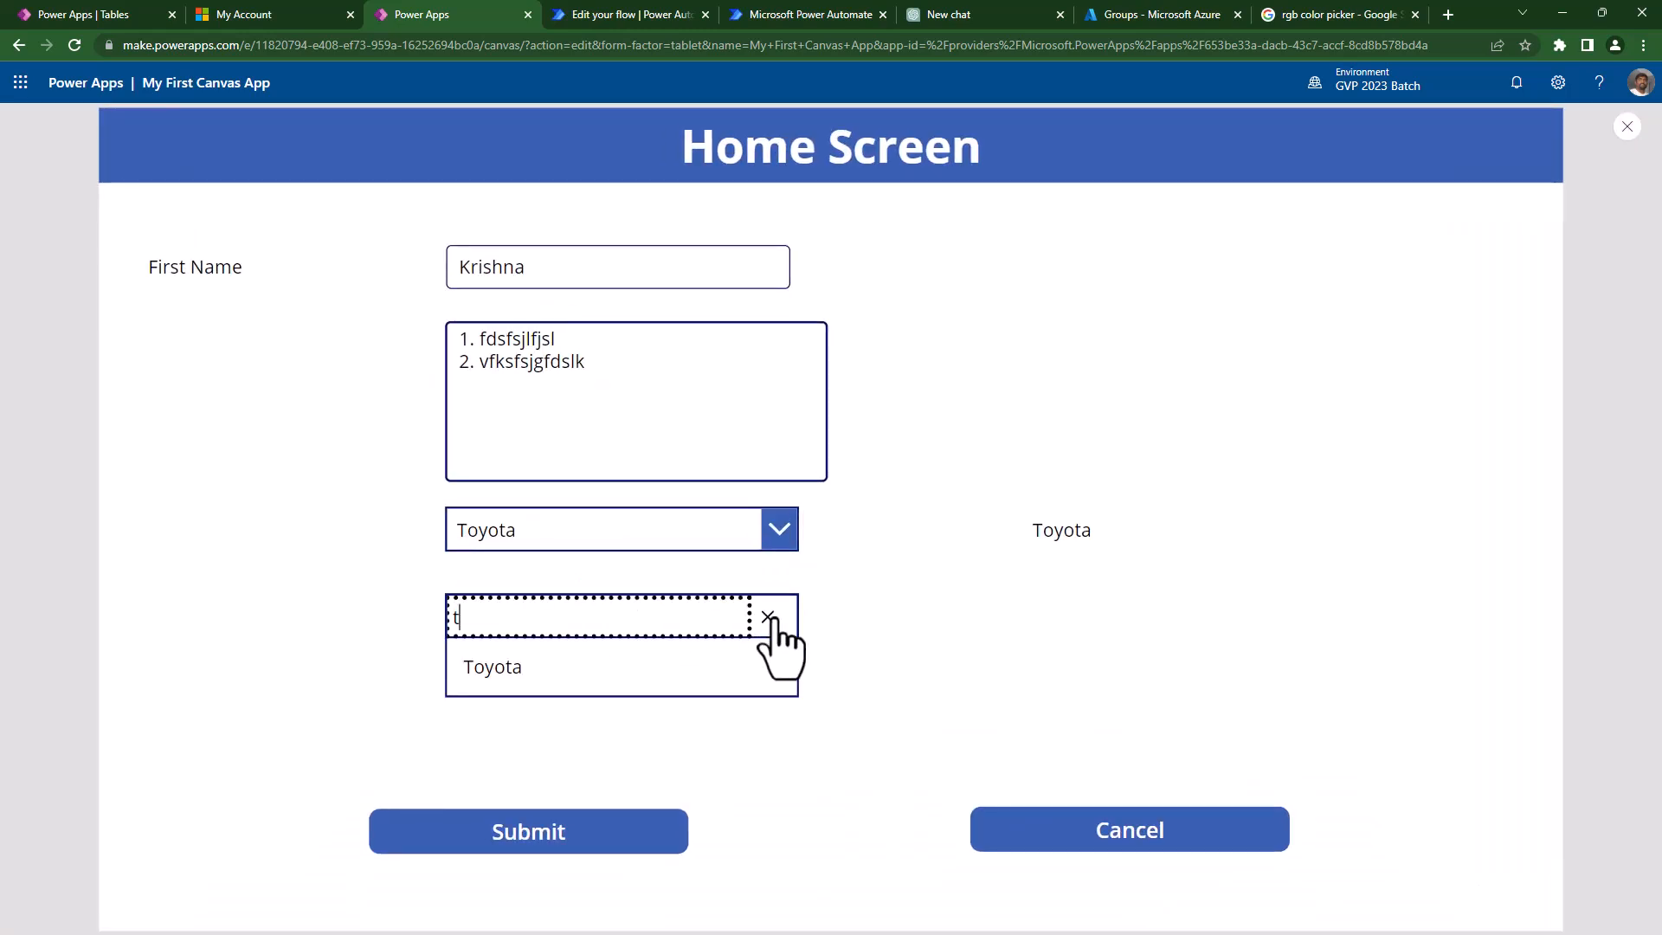
{"action": "left_click", "coordinate": [768, 617]}
{"action": "type", "text": "h"}
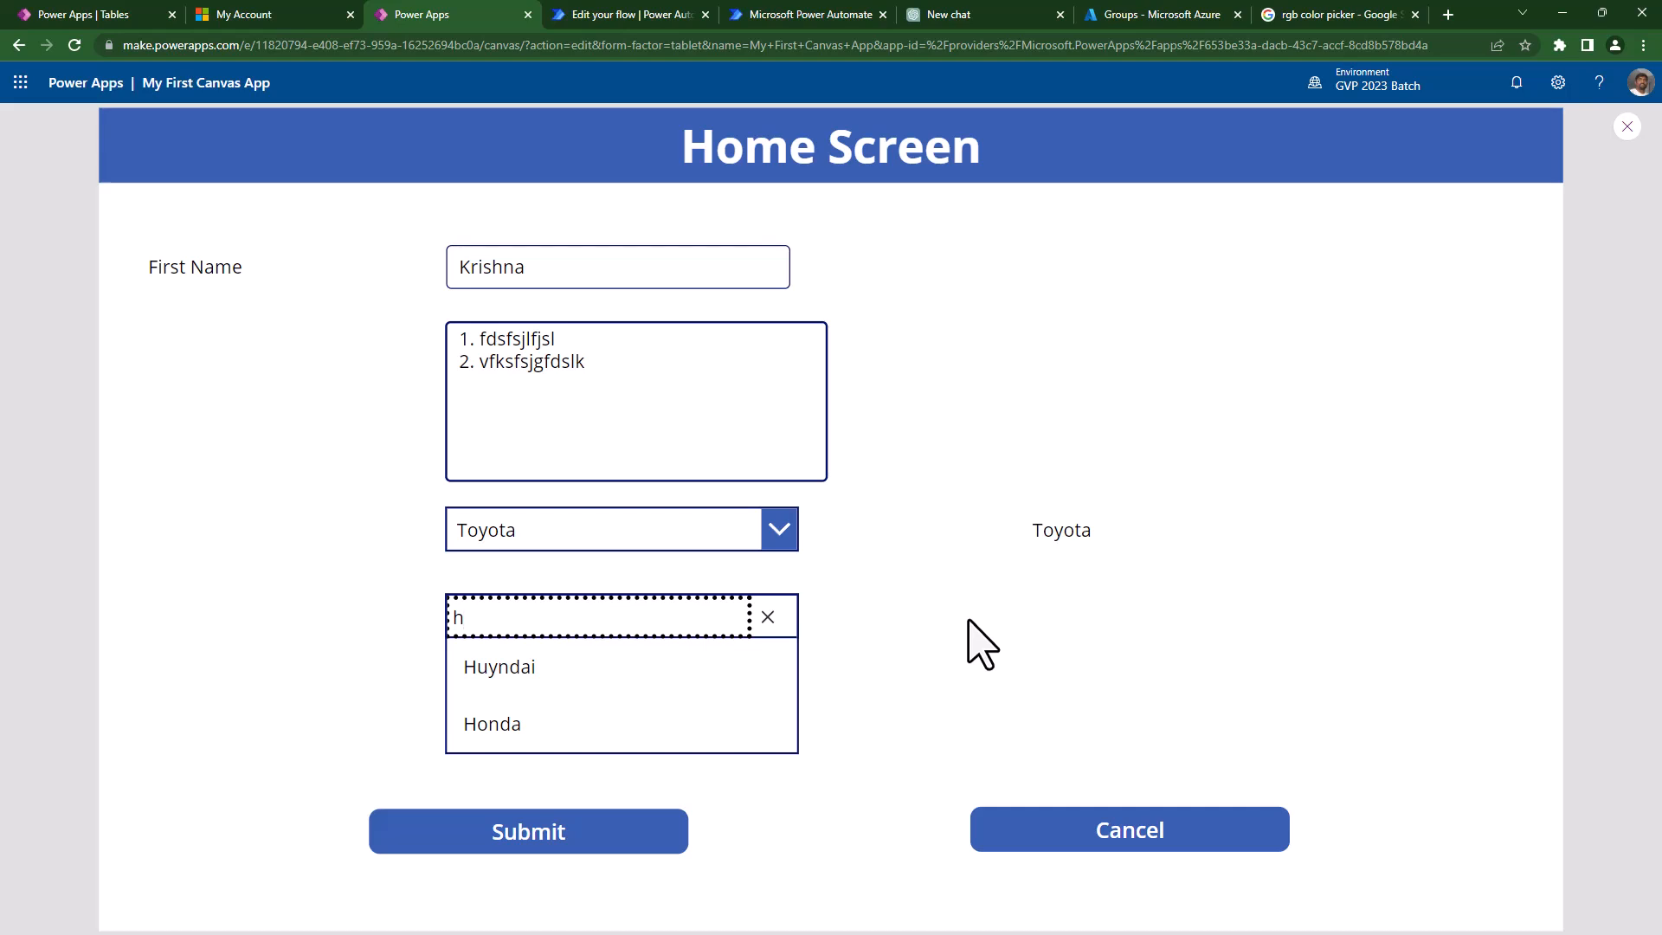
{"action": "type", "text": "u"}
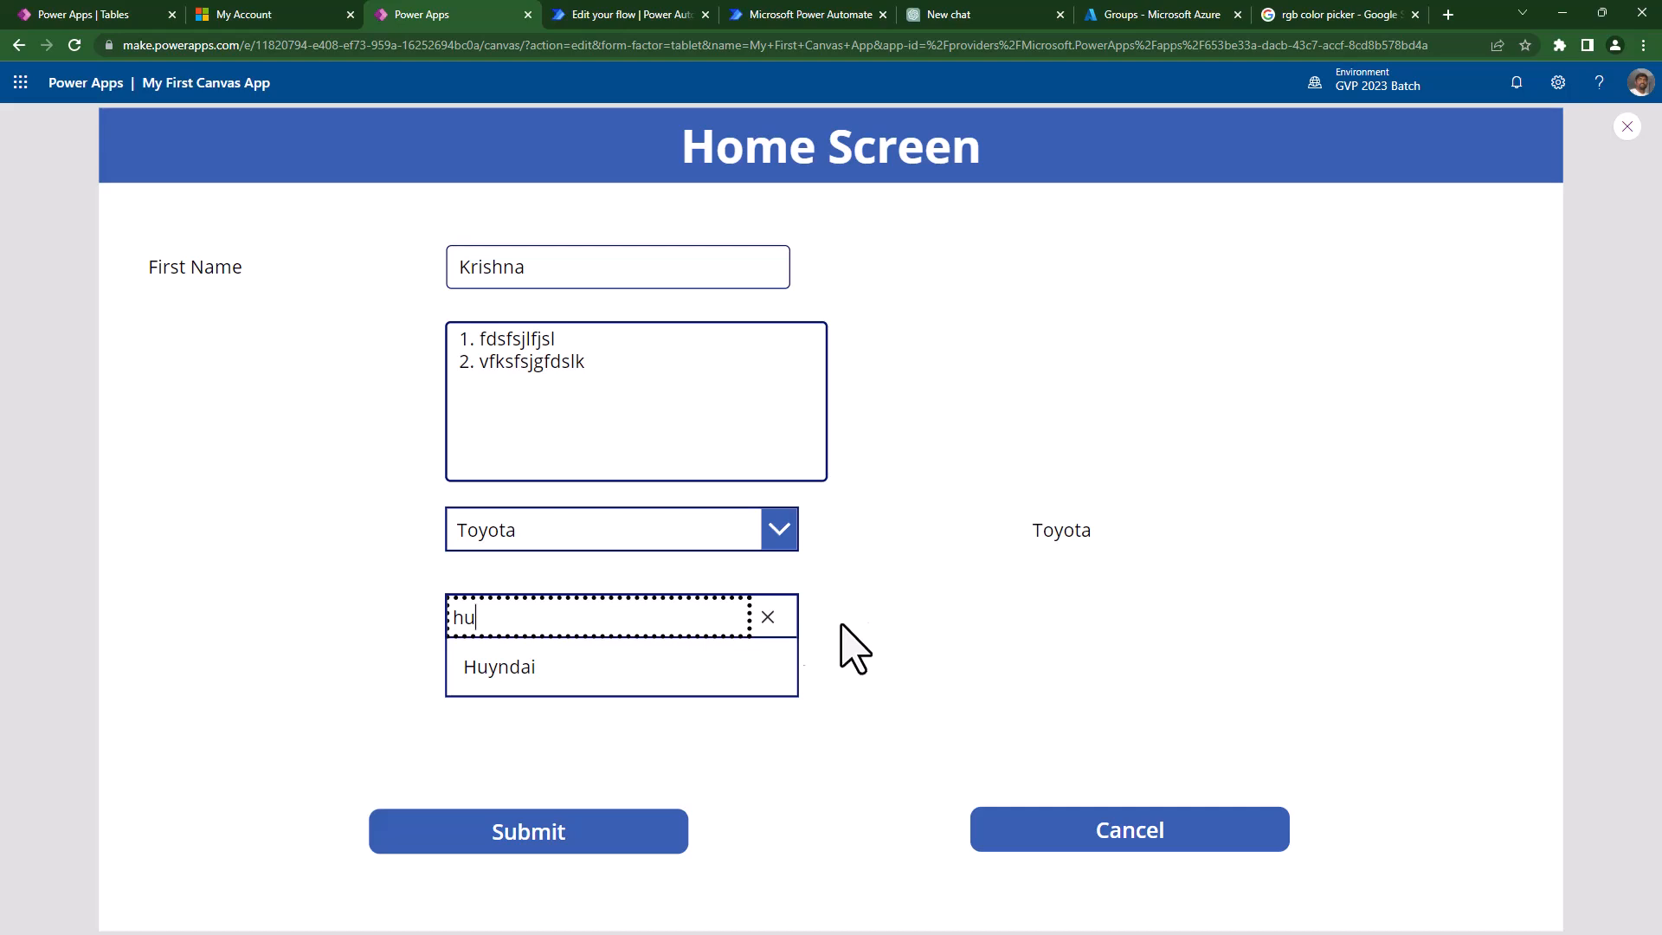
{"action": "left_click", "coordinate": [768, 617]}
- Choose Honda in the combo box and exit preview
{"action": "left_click", "coordinate": [559, 853]}
{"action": "left_click", "coordinate": [457, 900]}
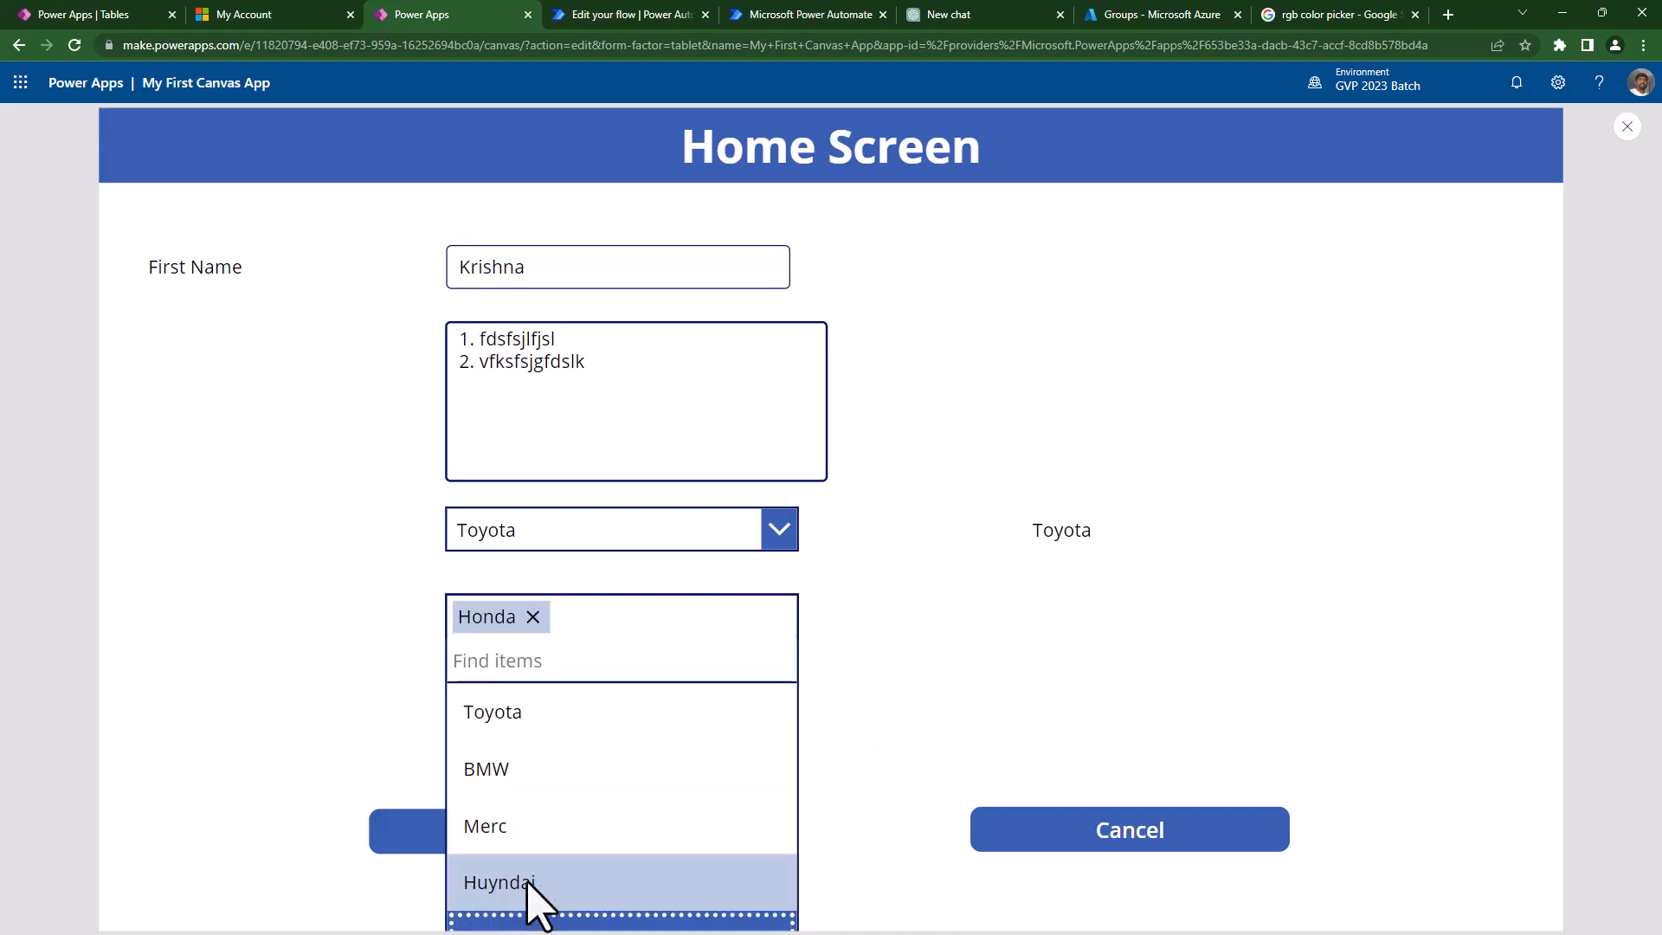
{"action": "left_click", "coordinate": [900, 676]}
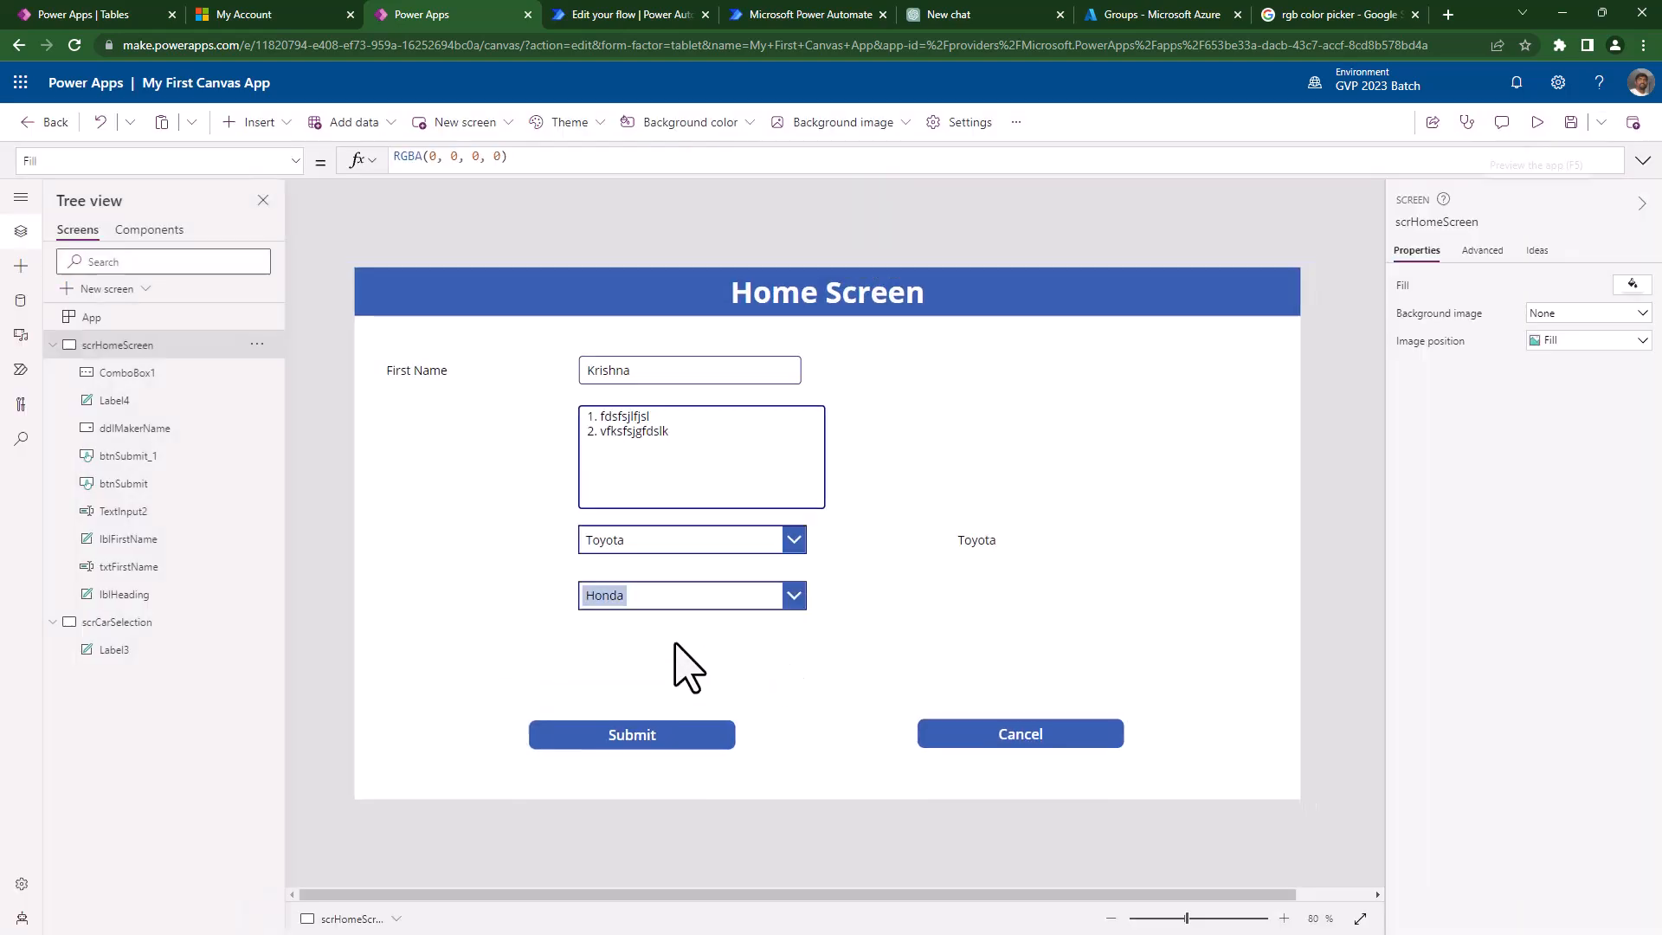
{"action": "key", "text": "Escape"}
- Enable SelectMultiple for the combo box from its Advanced properties
{"action": "left_click", "coordinate": [697, 617]}
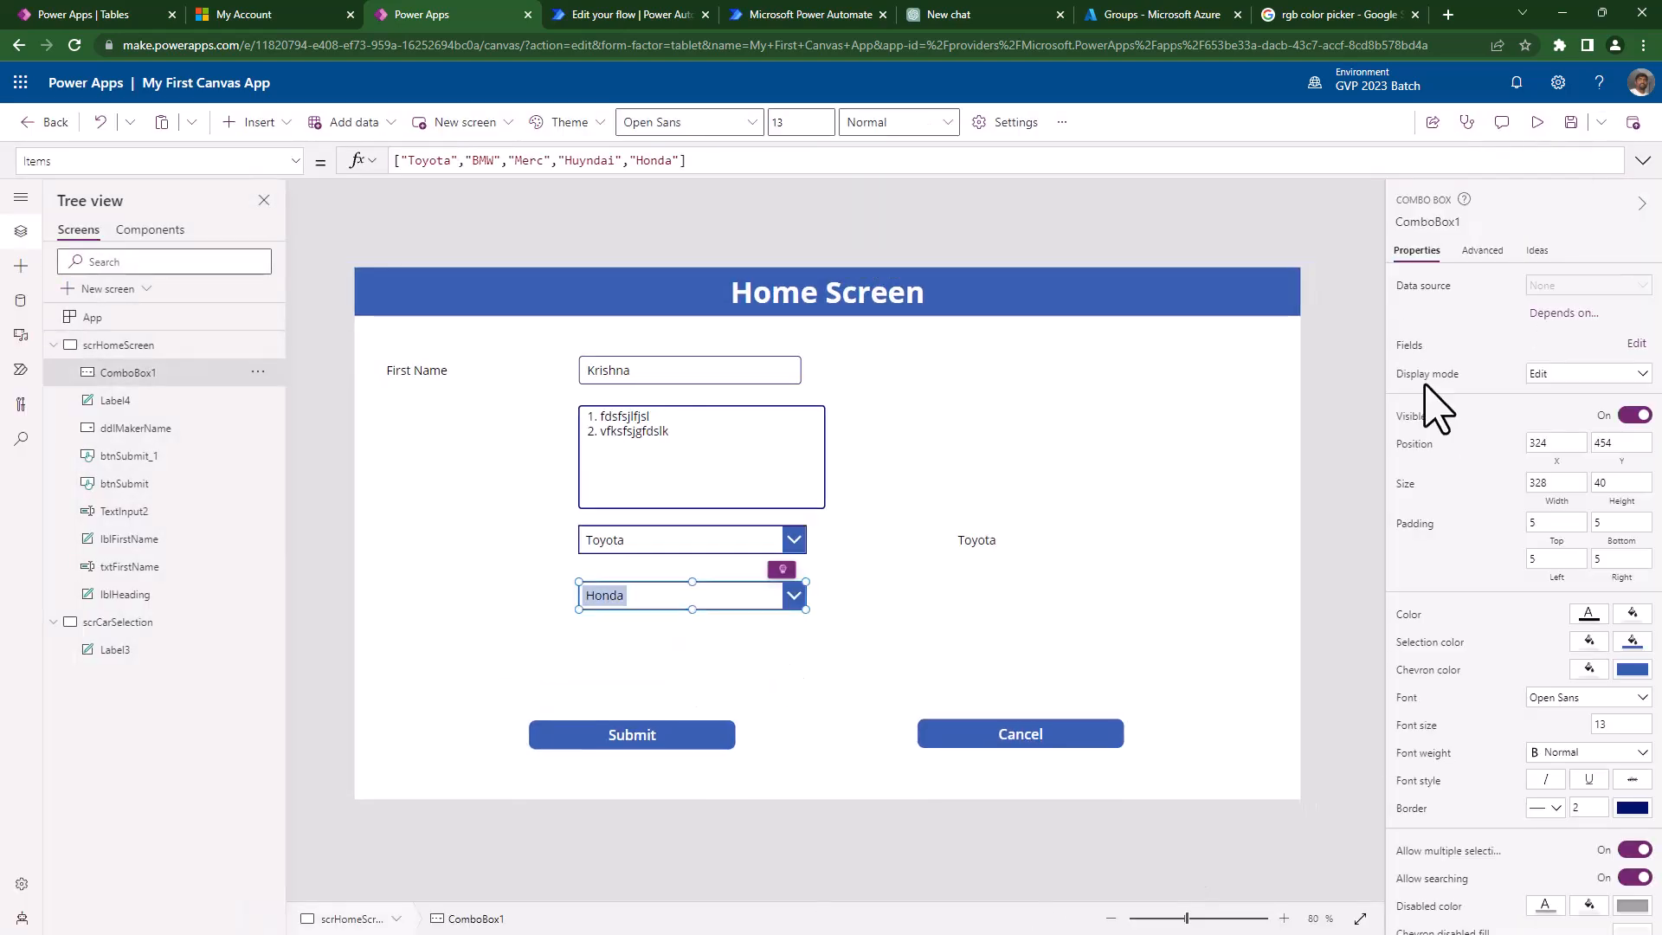
{"action": "left_click", "coordinate": [1482, 251]}
{"action": "left_click", "coordinate": [1470, 287]}
{"action": "type", "text": "allo"}
{"action": "key", "text": "BackSpace"}
{"action": "key", "text": "BackSpace"}
{"action": "key", "text": "BackSpace"}
{"action": "key", "text": "BackSpace"}
{"action": "type", "text": "mu"}
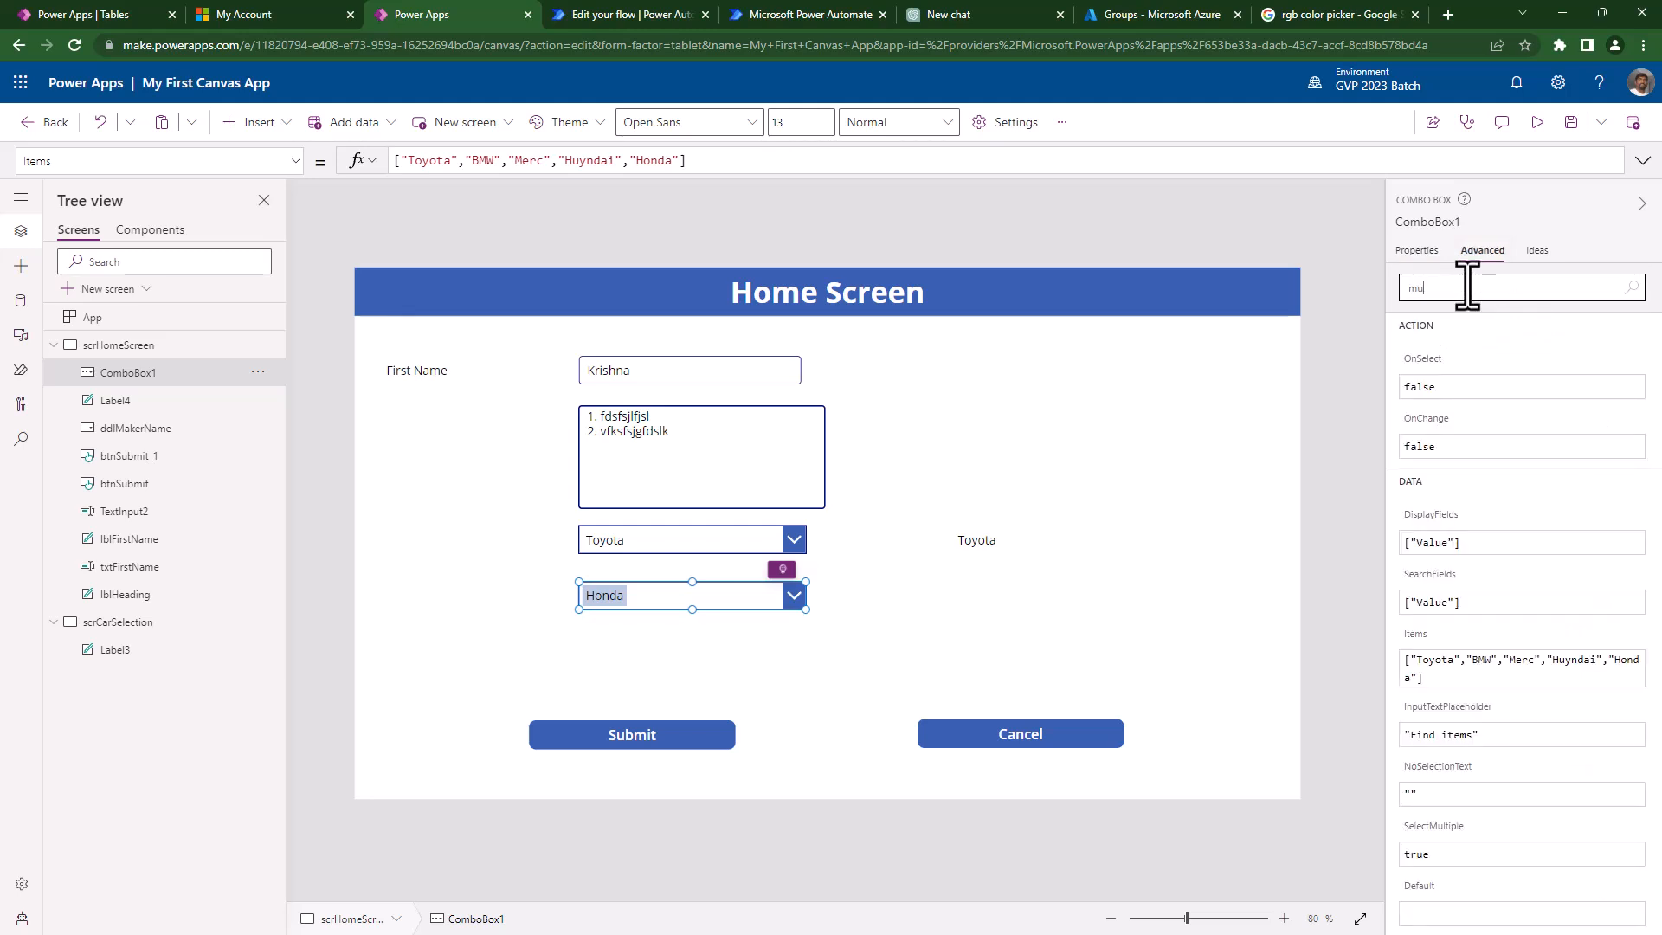
{"action": "type", "text": "l"}
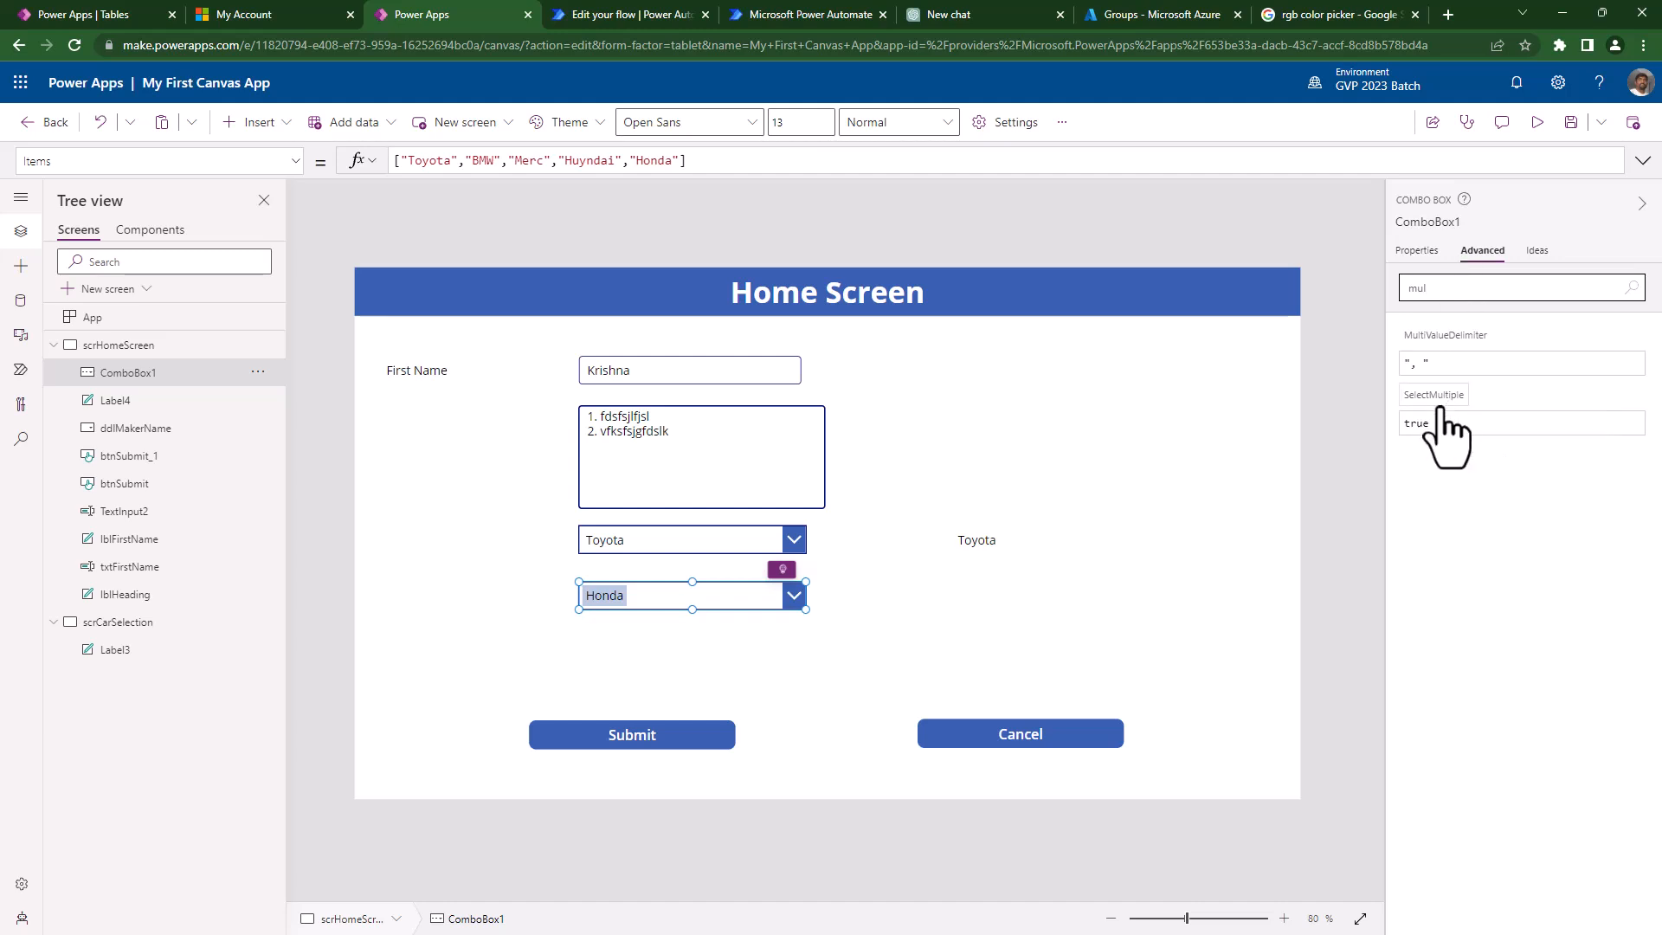
- In preview, add Merc and Huyndai alongside Honda in the combo box
{"action": "left_click", "coordinate": [1538, 123]}
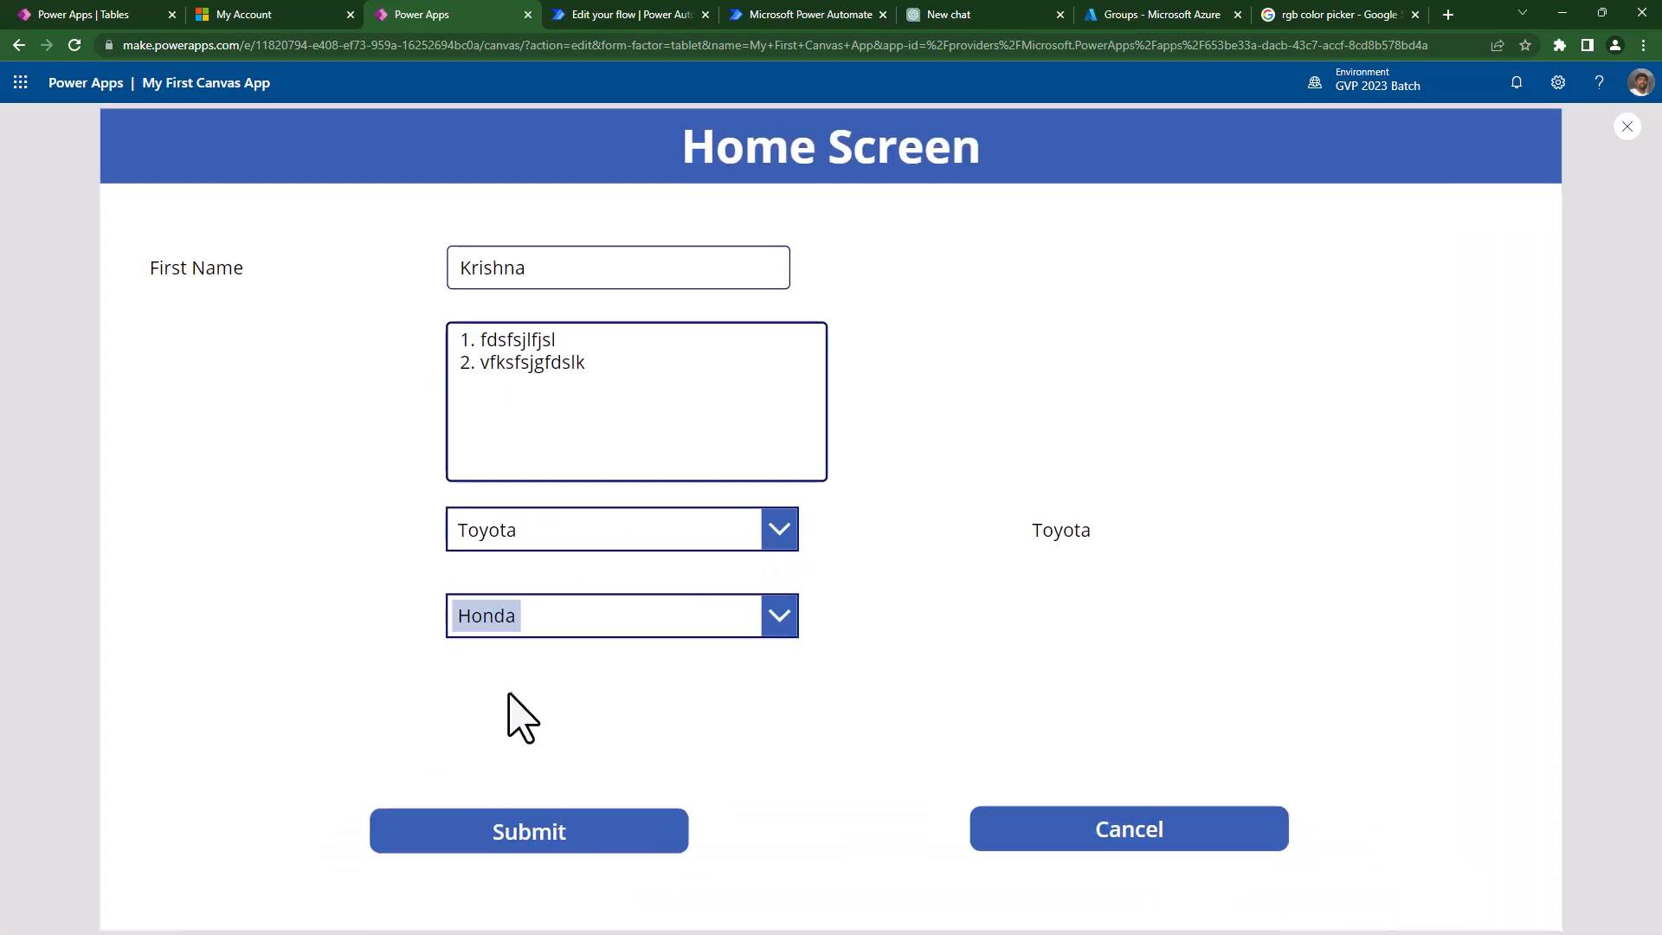
{"action": "left_click", "coordinate": [548, 628]}
{"action": "left_click", "coordinate": [492, 829]}
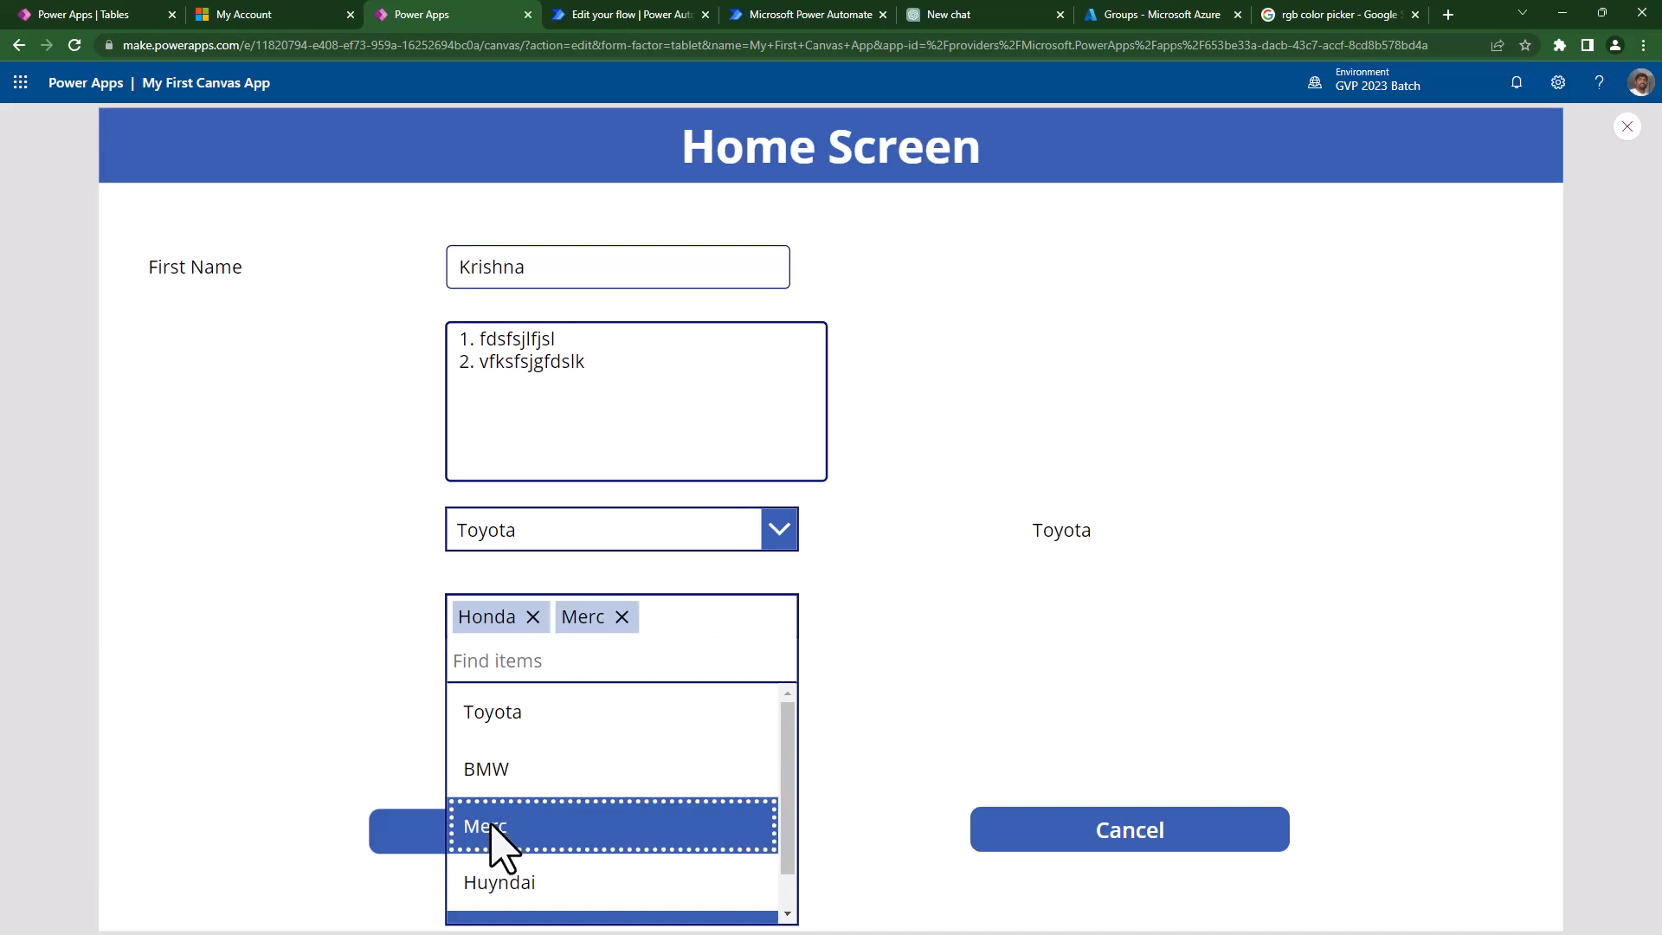
{"action": "left_click", "coordinate": [493, 880]}
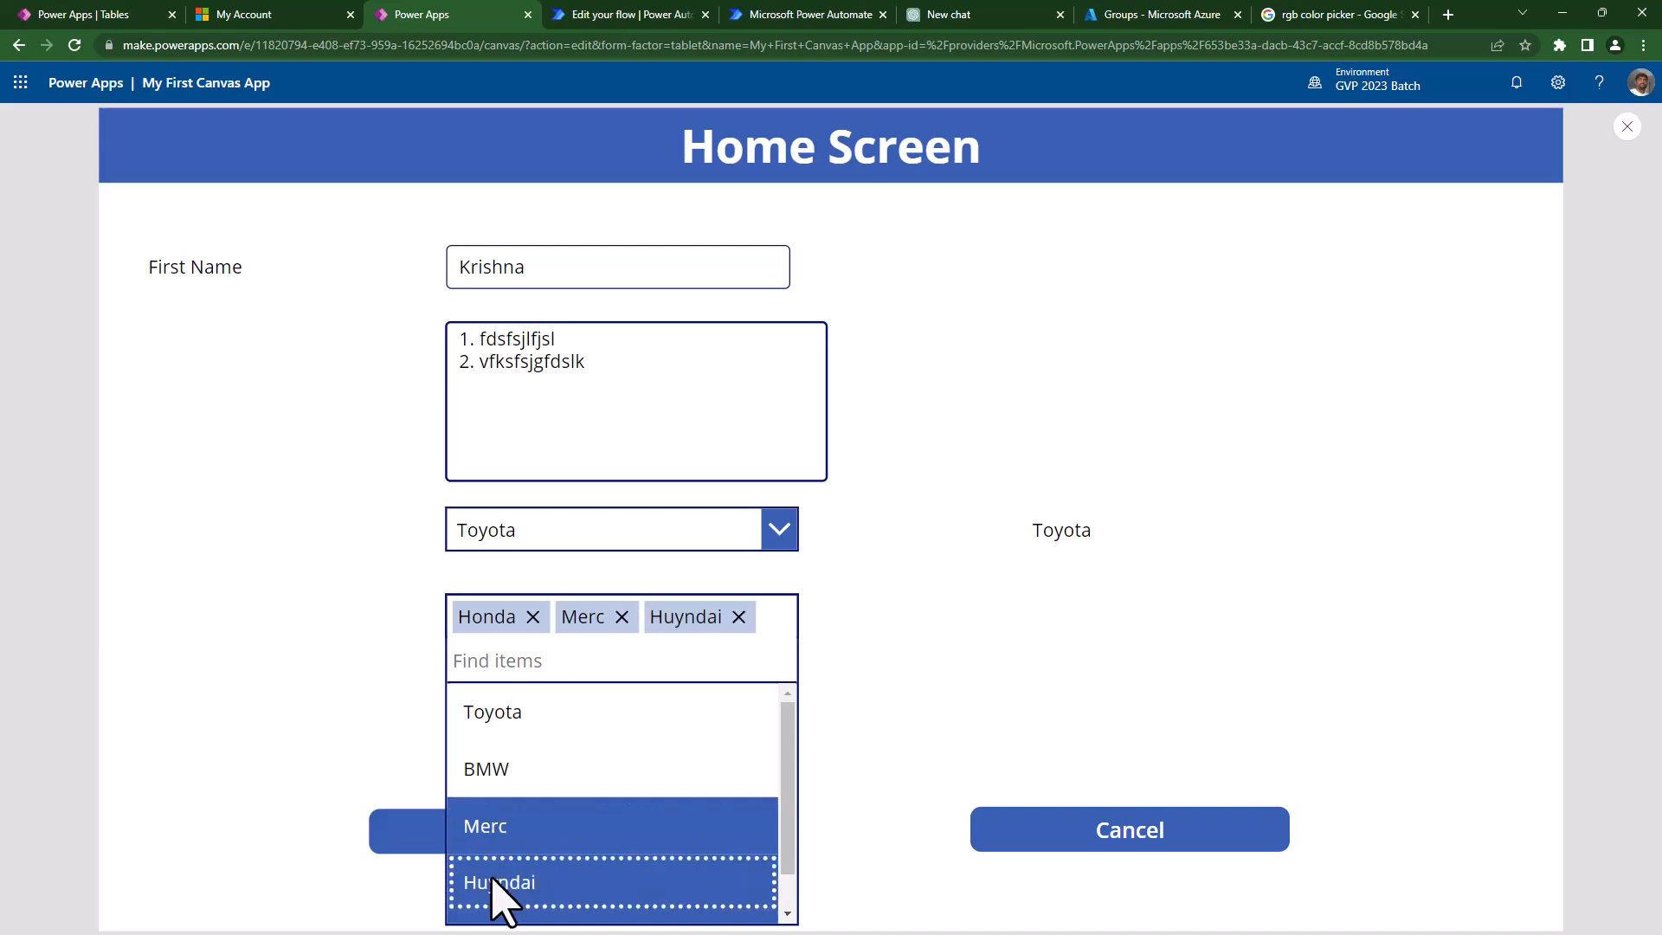
{"action": "left_click", "coordinate": [831, 717]}
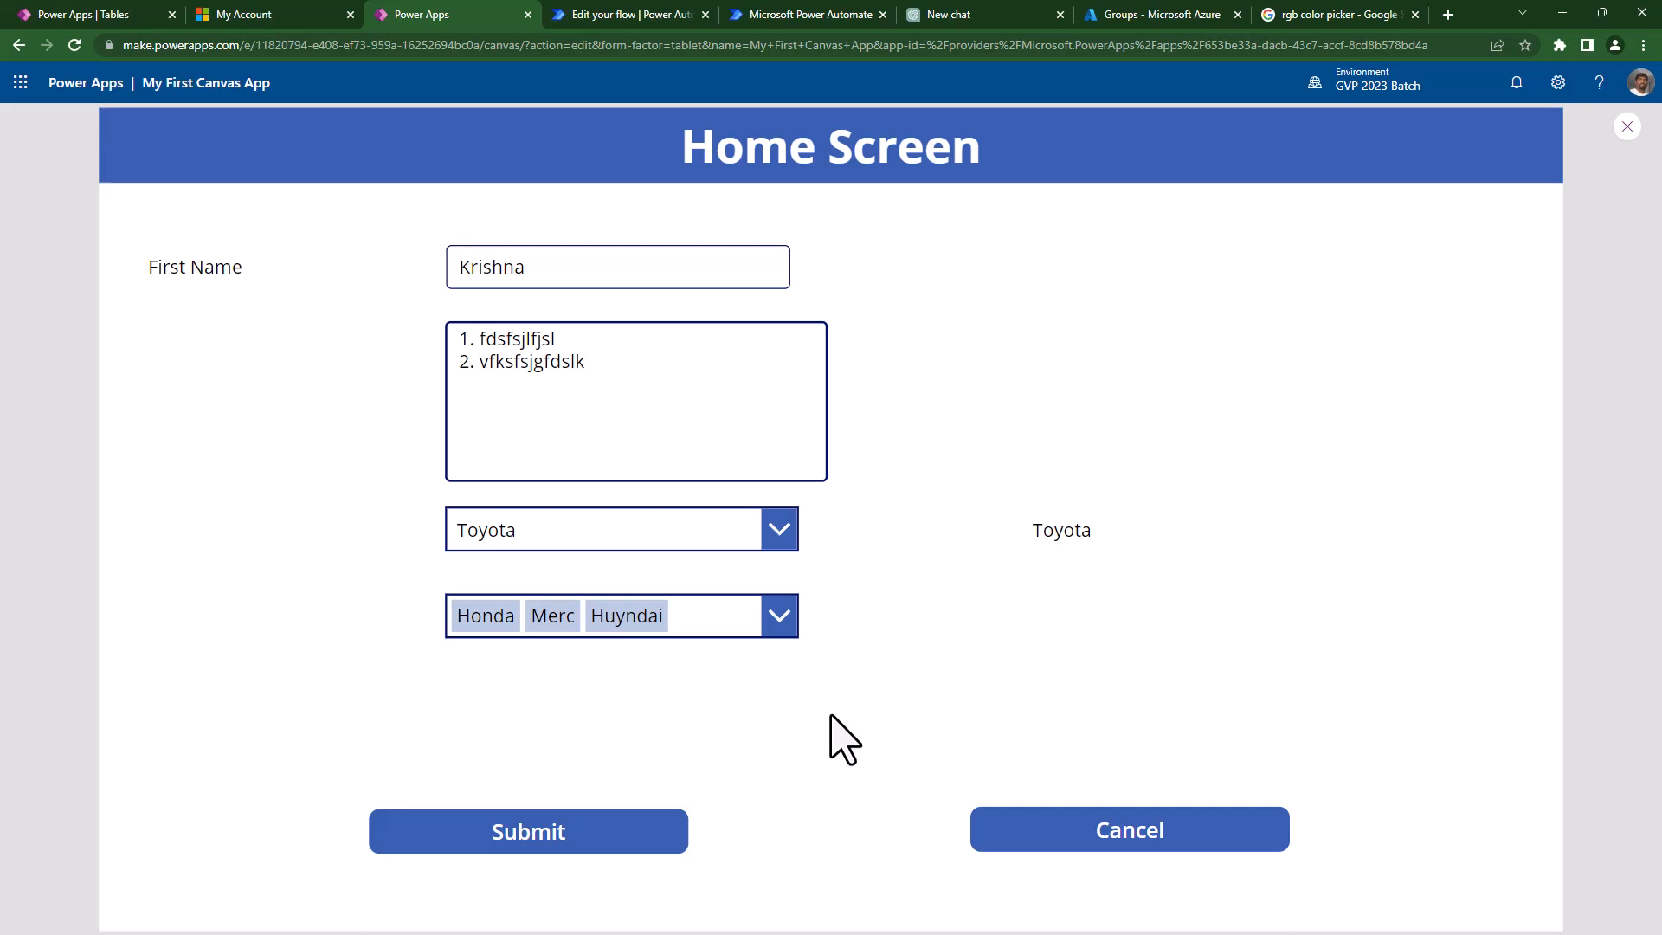
- Switch the make dropdown to Merc and exit preview
{"action": "left_click", "coordinate": [703, 541]}
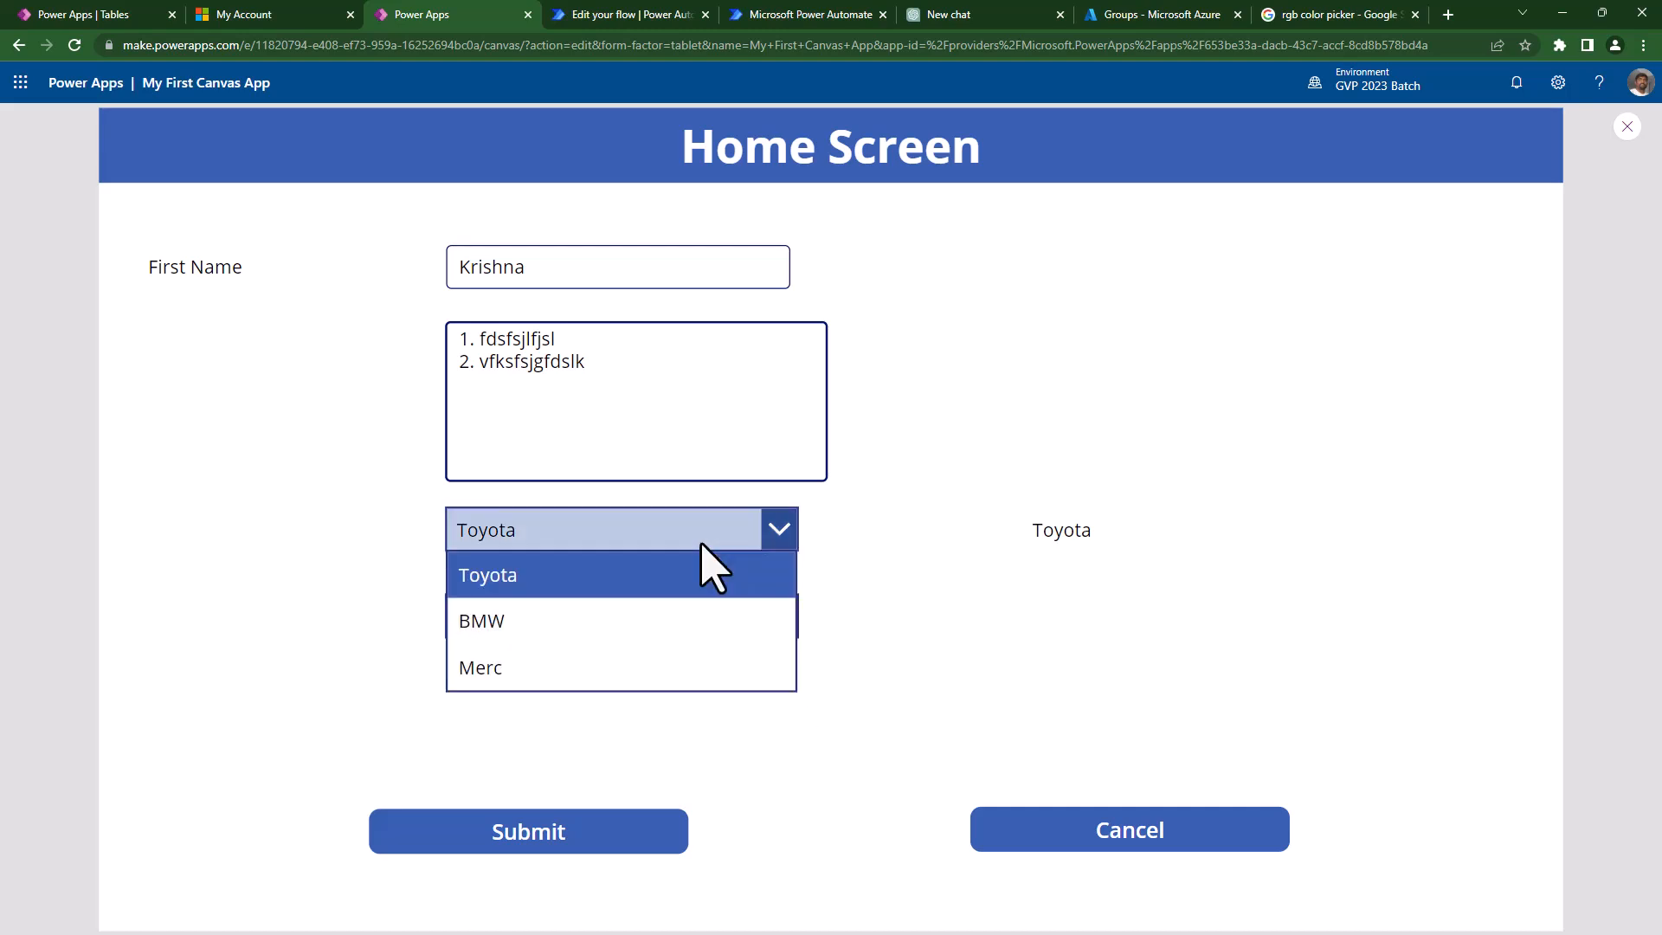
{"action": "left_click", "coordinate": [606, 621]}
{"action": "left_click", "coordinate": [663, 530]}
{"action": "left_click", "coordinate": [557, 674]}
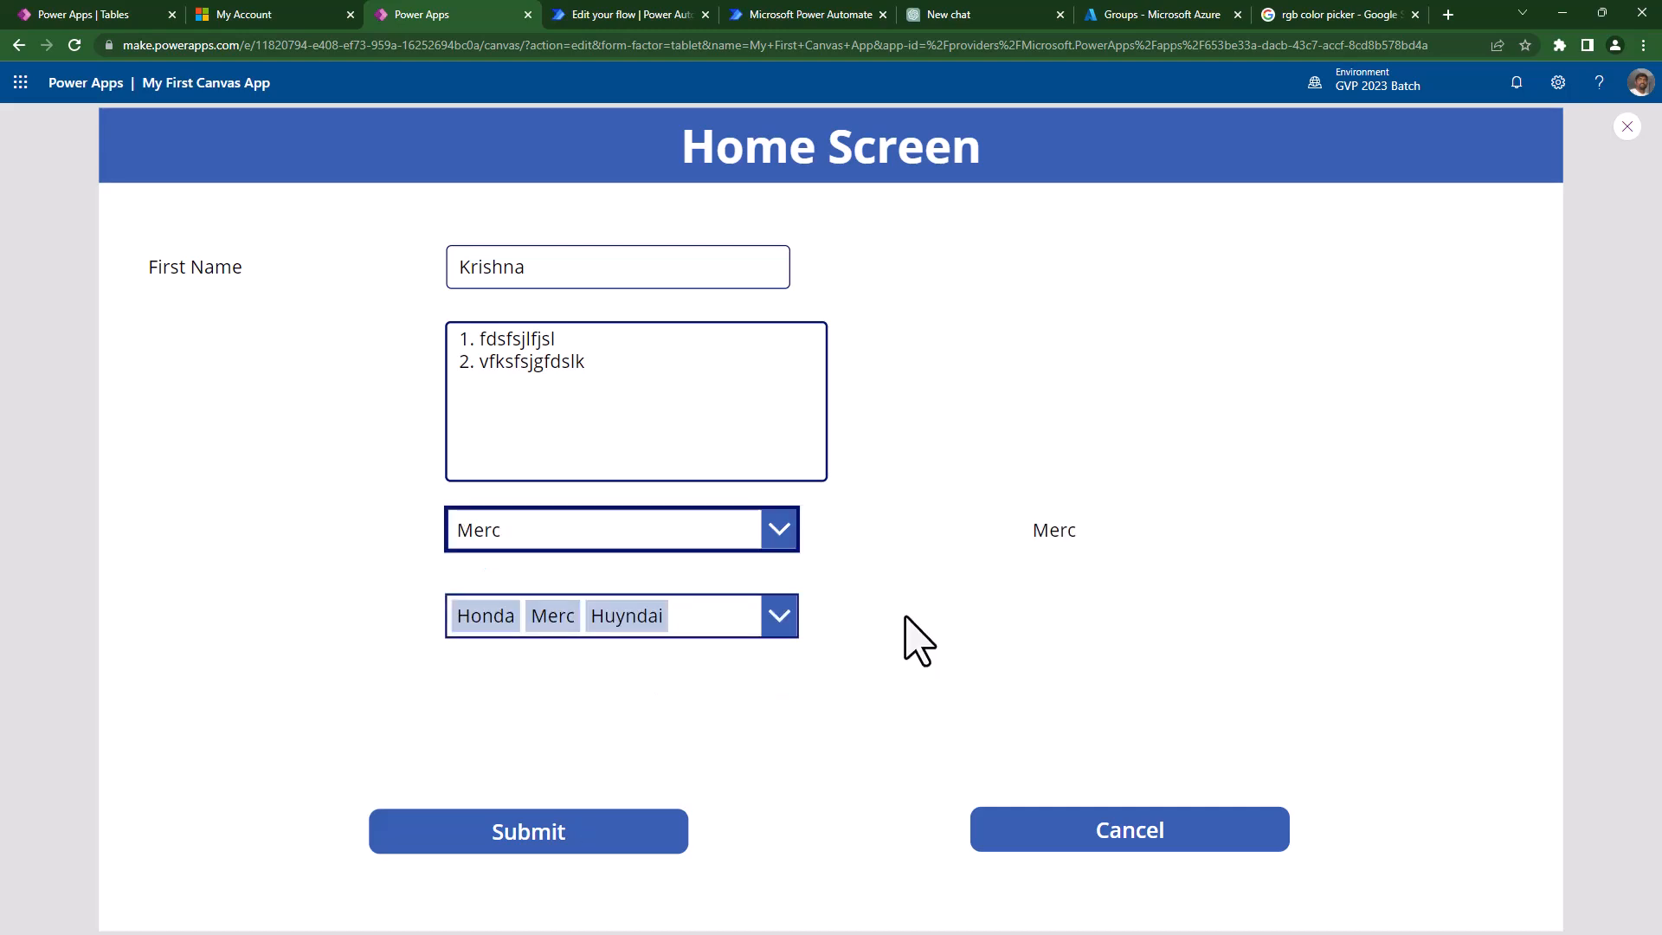
{"action": "key", "text": "Escape"}
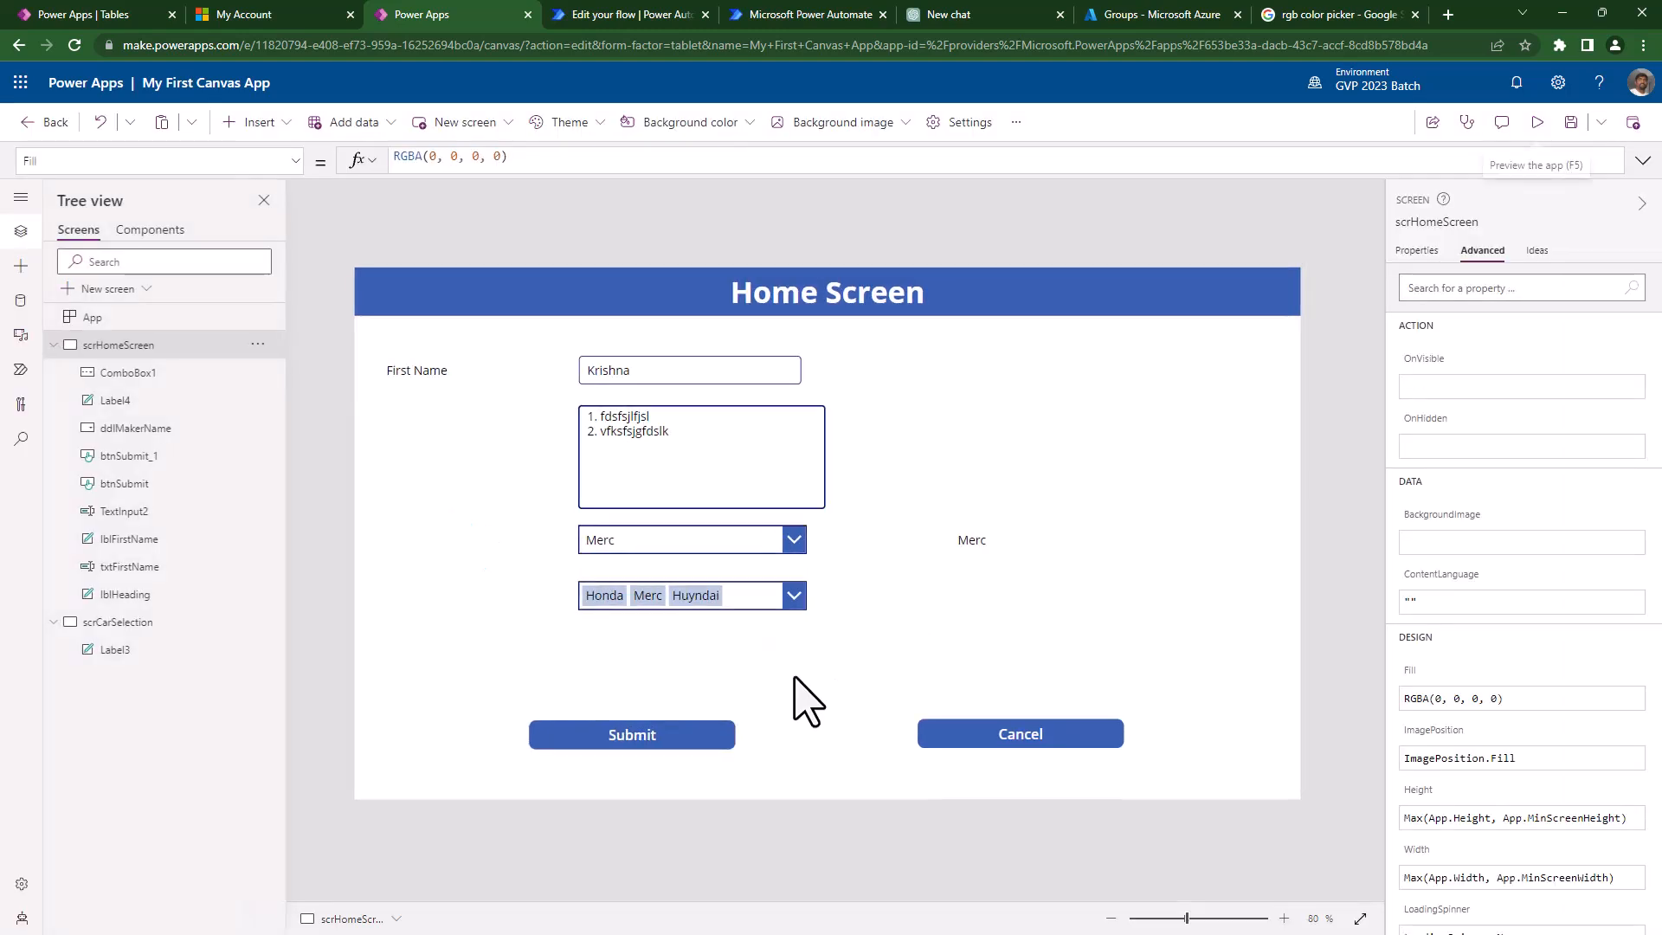
- Rename ComboBox1 to cmbMakerNames in the Tree view
{"action": "left_click", "coordinate": [747, 599]}
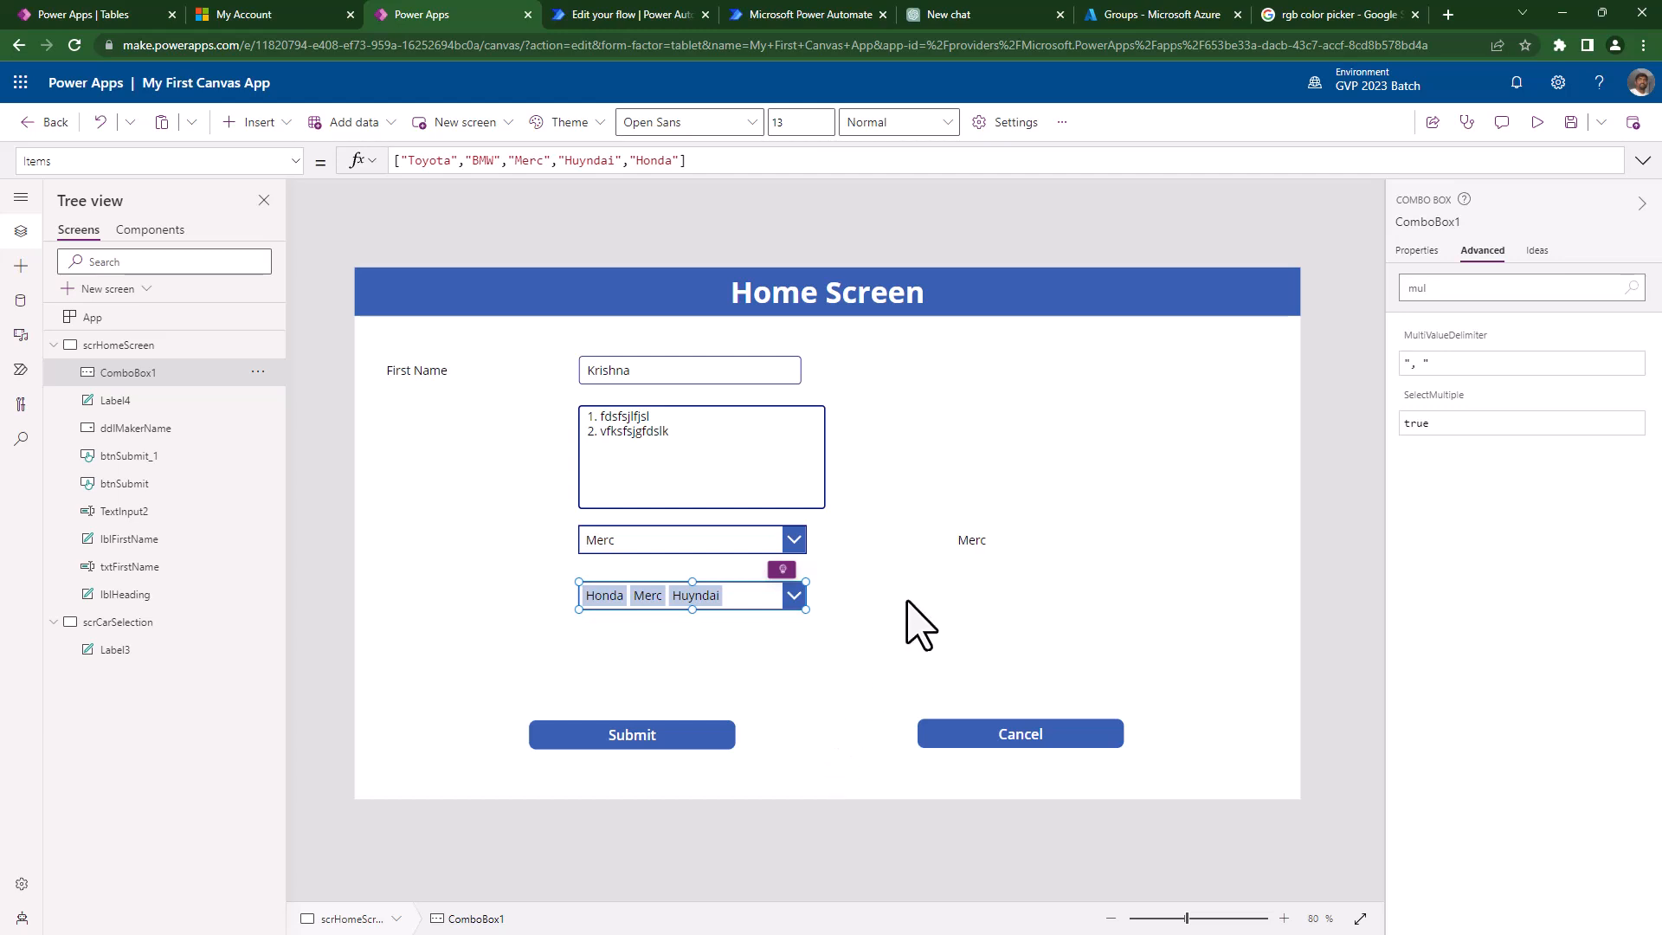
{"action": "left_click", "coordinate": [954, 552]}
{"action": "left_click_drag", "start_coordinate": [599, 160], "coordinate": [380, 178]}
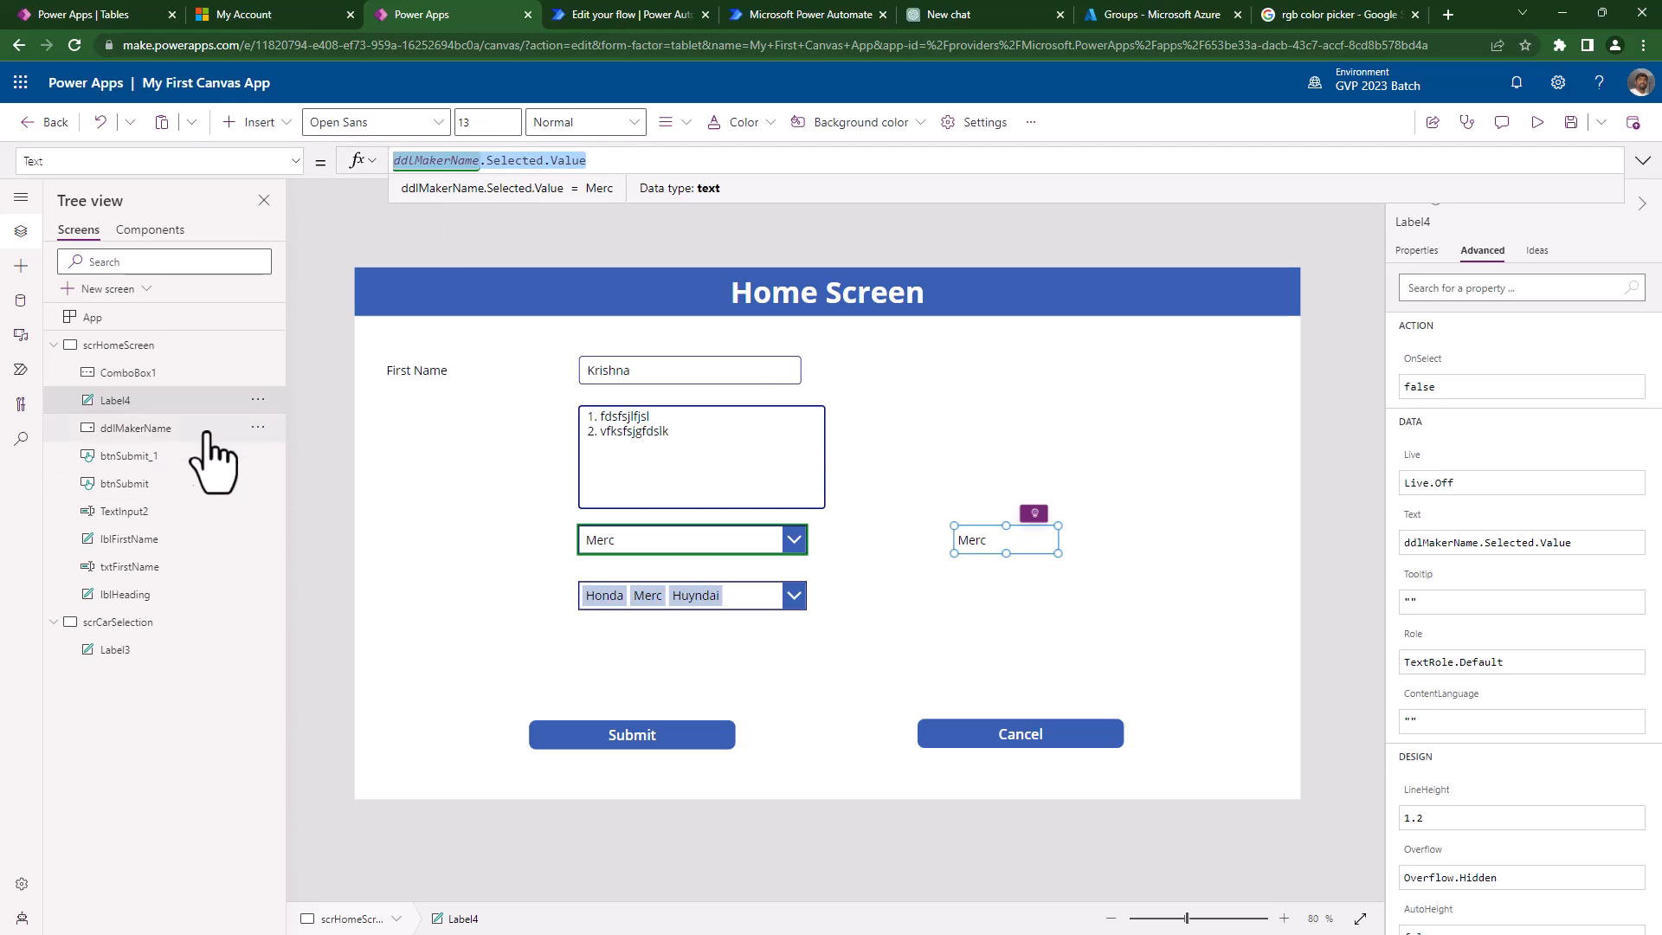
{"action": "double_click", "coordinate": [163, 381]}
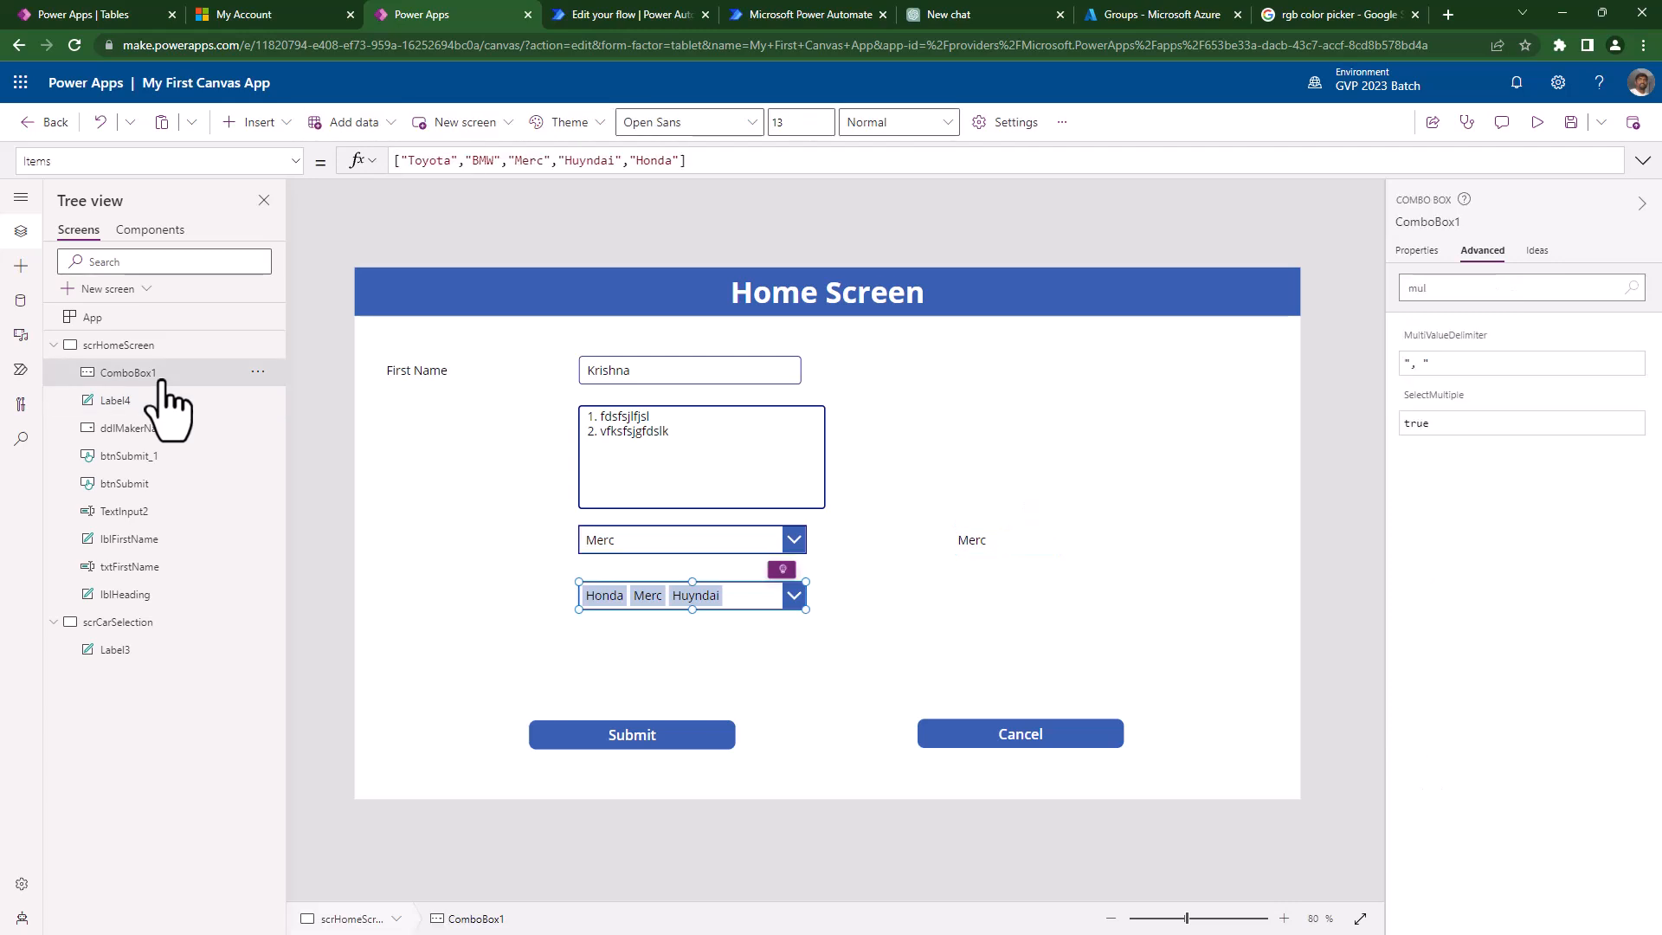
{"action": "type", "text": "cmbMakerNames"}
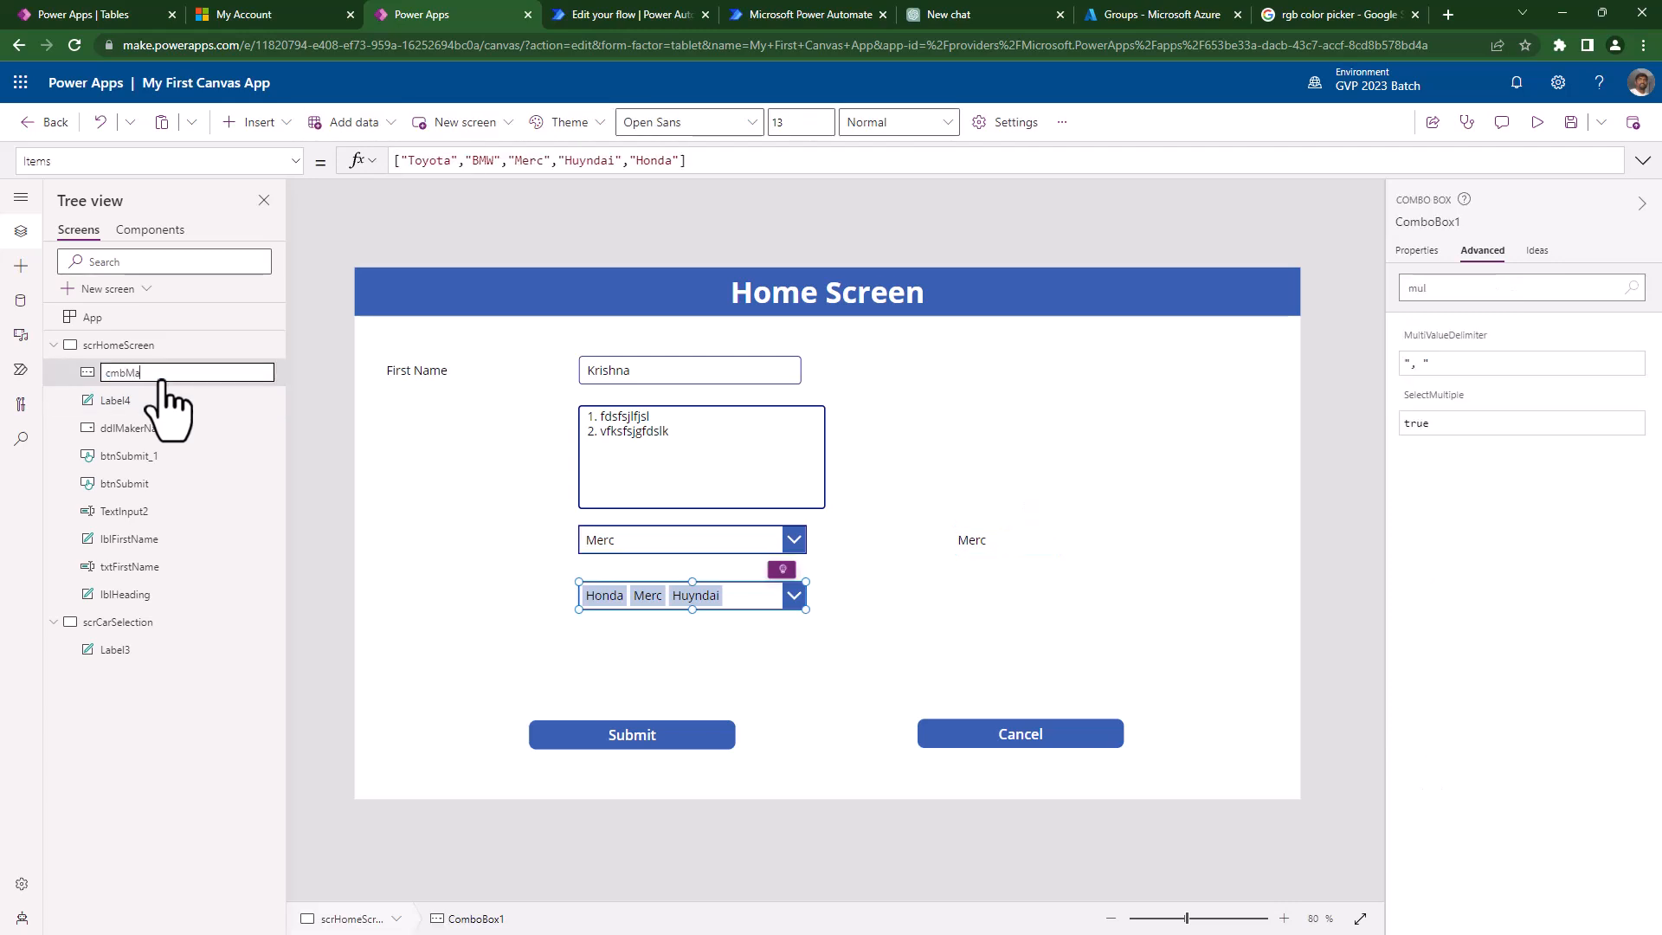
{"action": "key", "text": "Return"}
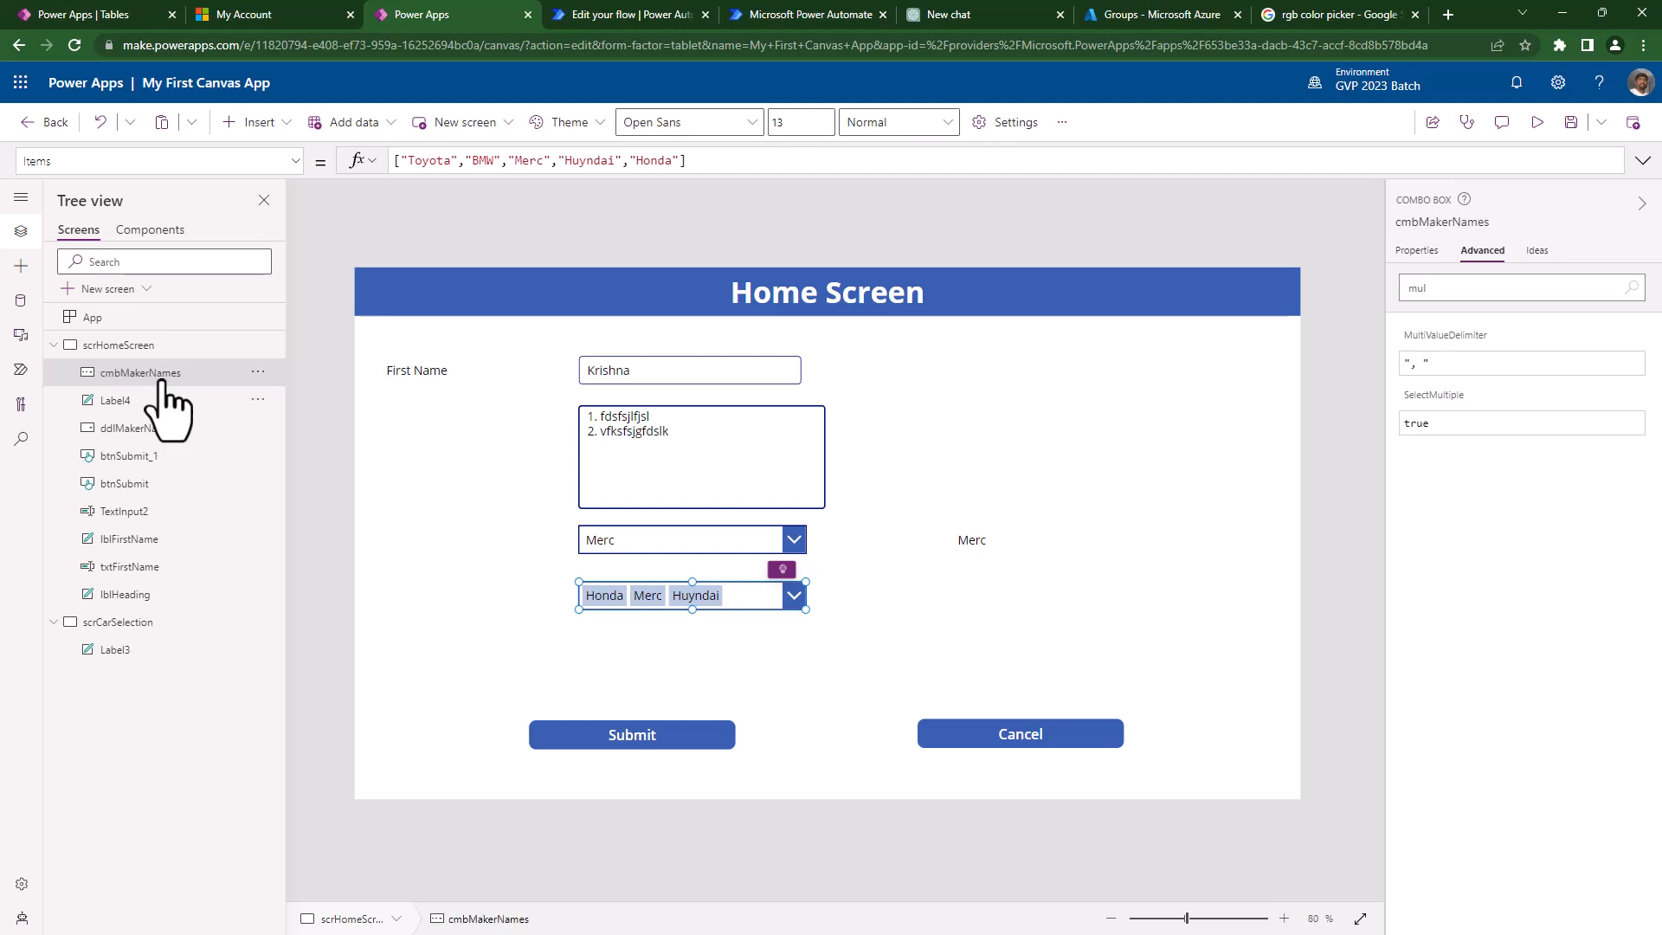
{"action": "left_click", "coordinate": [978, 539]}
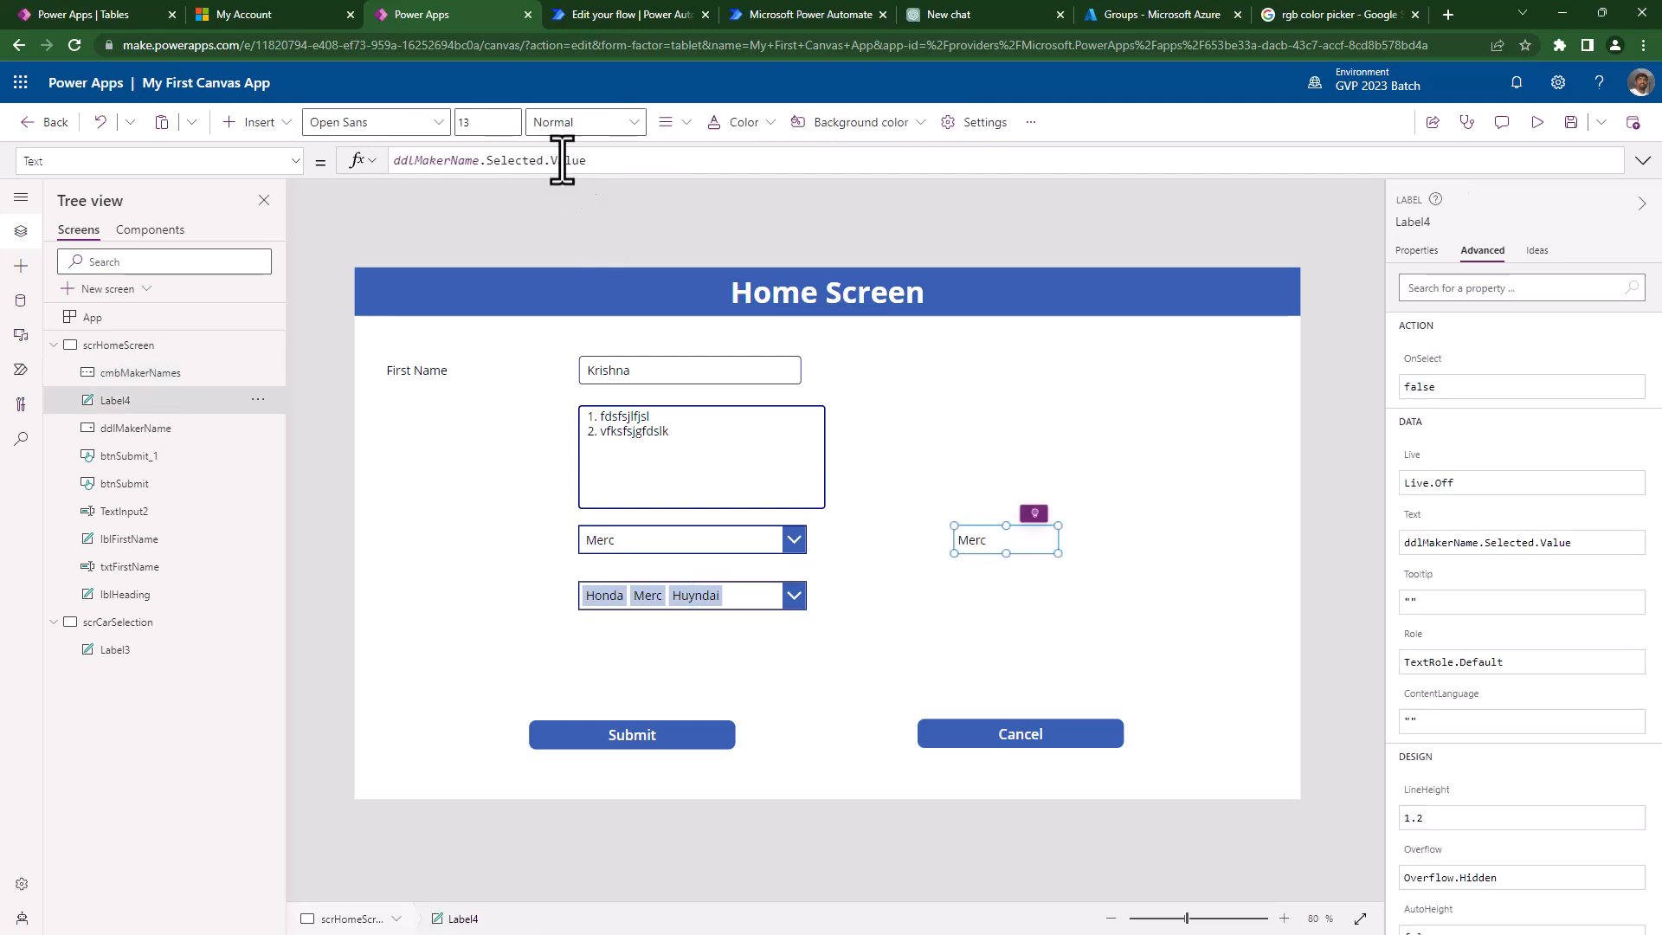
- Comment out Label4's old Text formula with /* */
{"action": "left_click", "coordinate": [589, 160]}
{"action": "key", "text": "Home"}
{"action": "type", "text": "//"}
{"action": "key", "text": "shift+Home"}
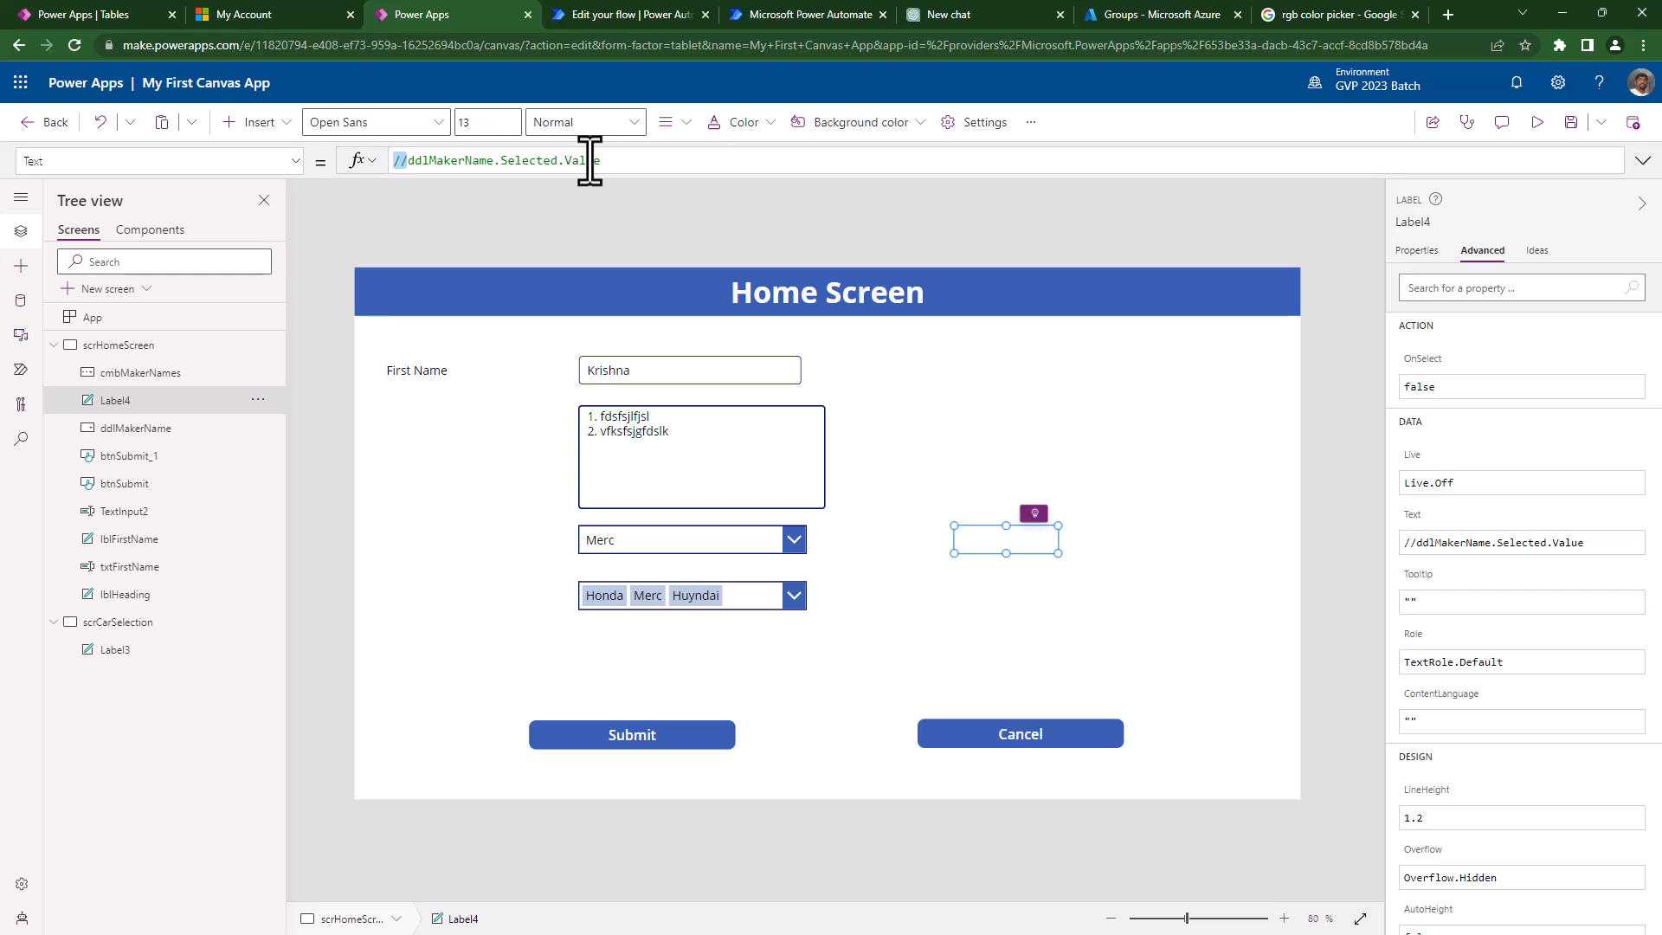
{"action": "type", "text": "/*"}
{"action": "type", "text": "*/"}
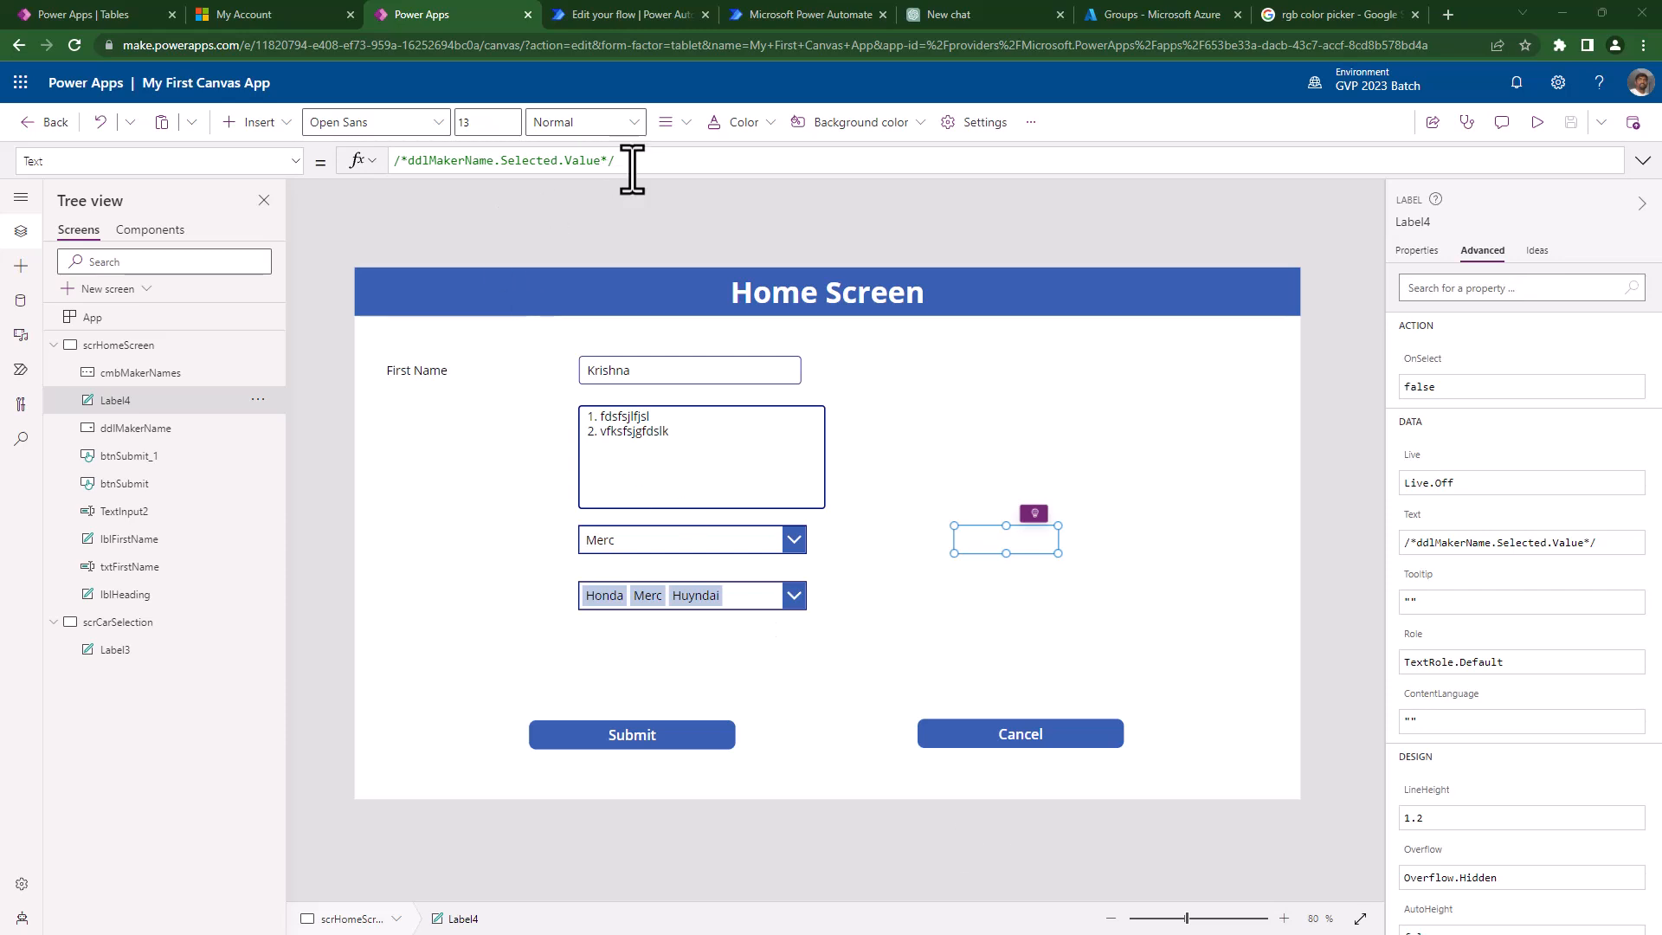
- Add a new line Concat(cmbMakerNames.SelectedItems,Value&",") as the label's text
{"action": "key", "text": "shift+Return"}
{"action": "type", "text": "cmb"}
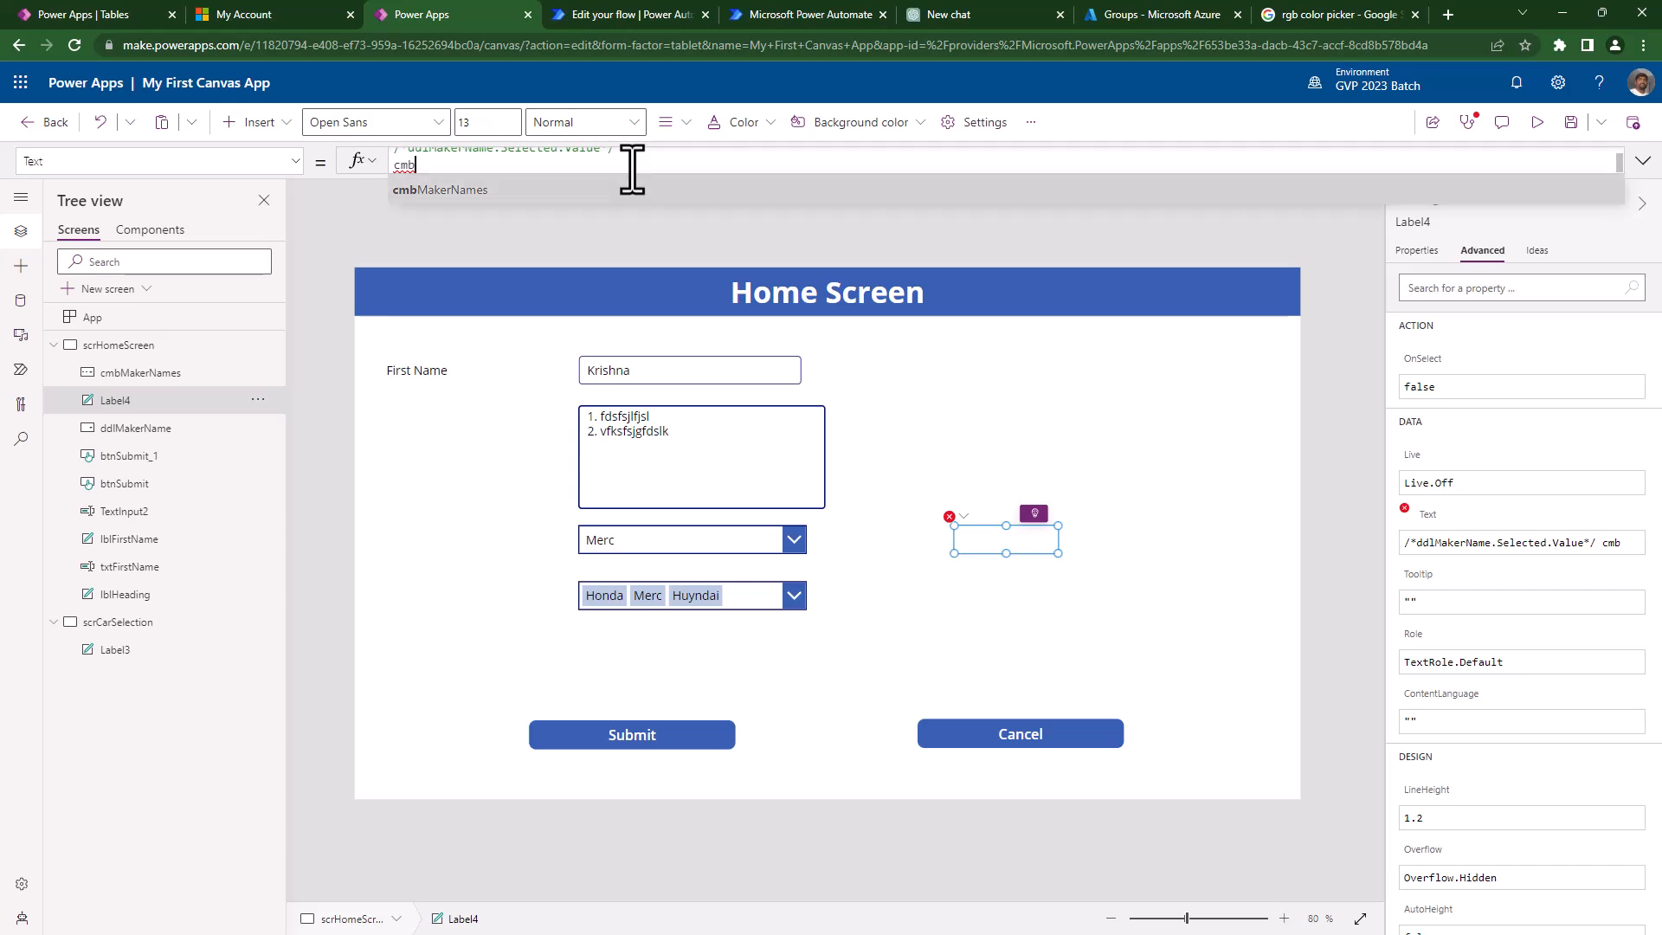
{"action": "key", "text": "Tab"}
{"action": "type", "text": "."}
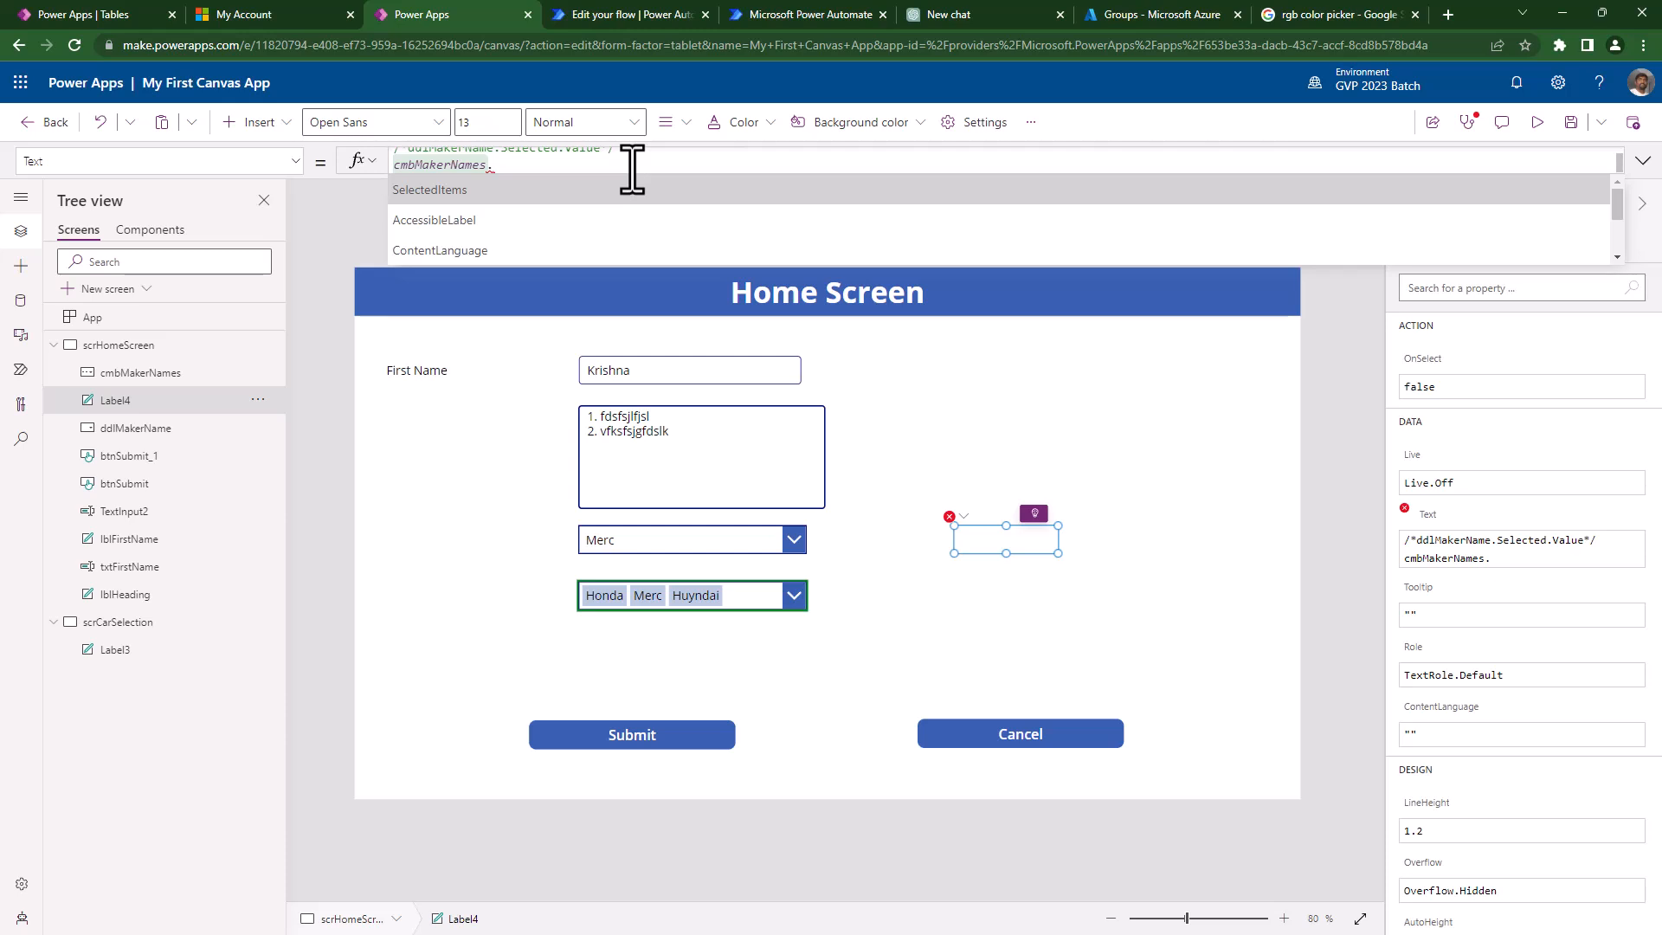
{"action": "key", "text": "Tab"}
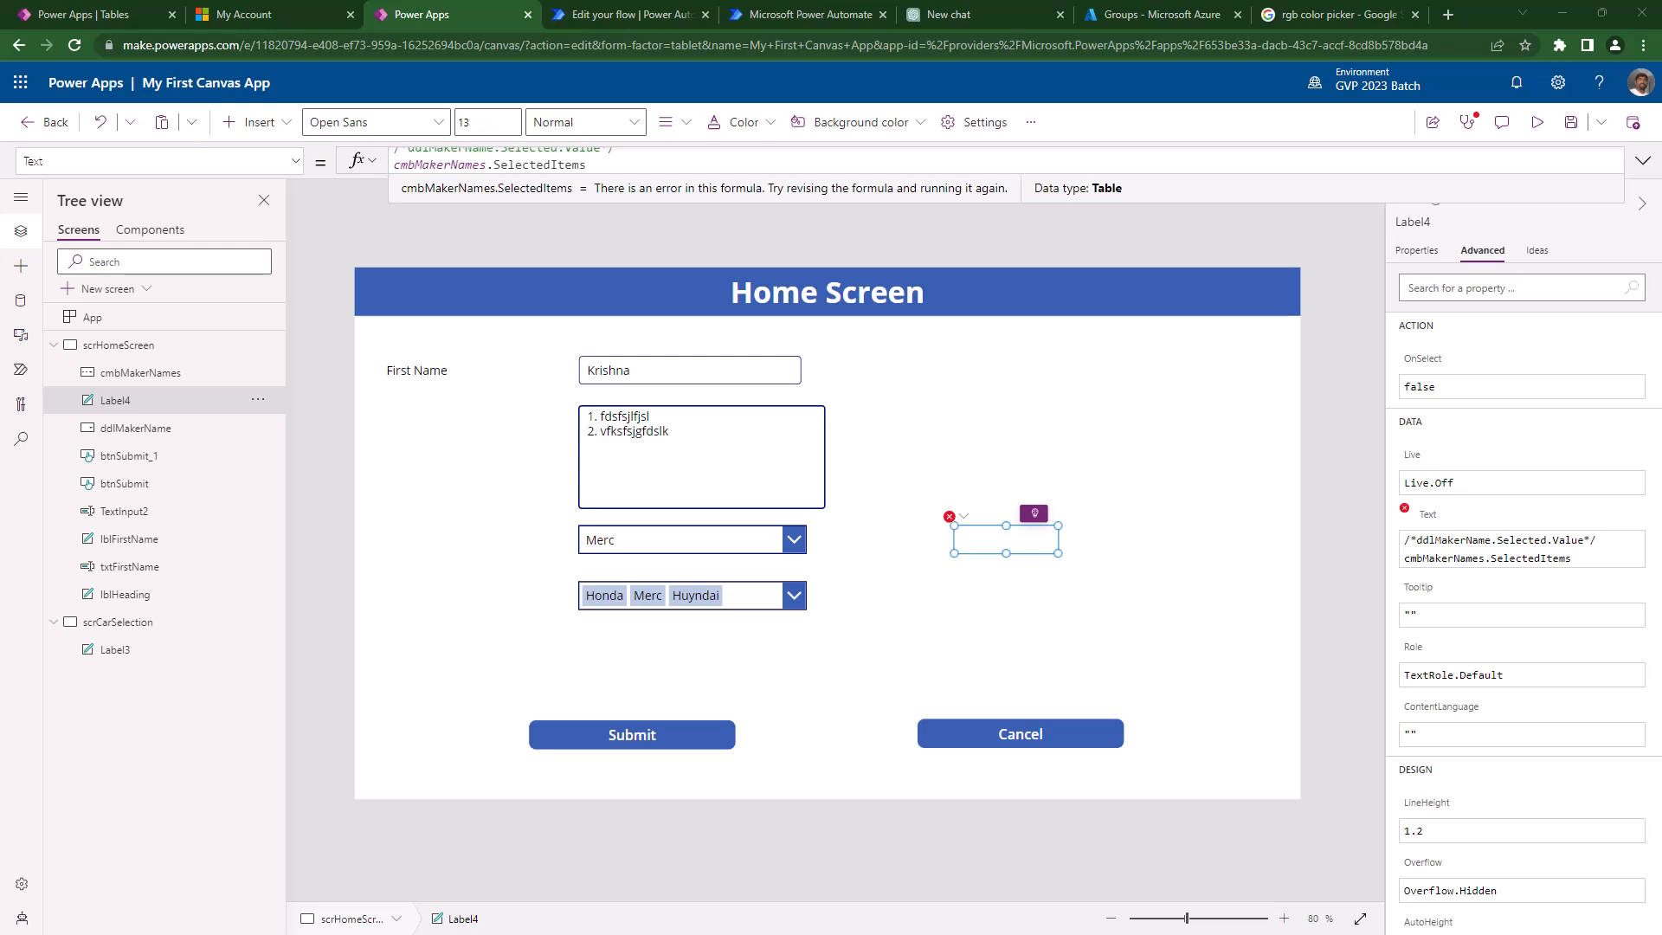
{"action": "left_click", "coordinate": [602, 164]}
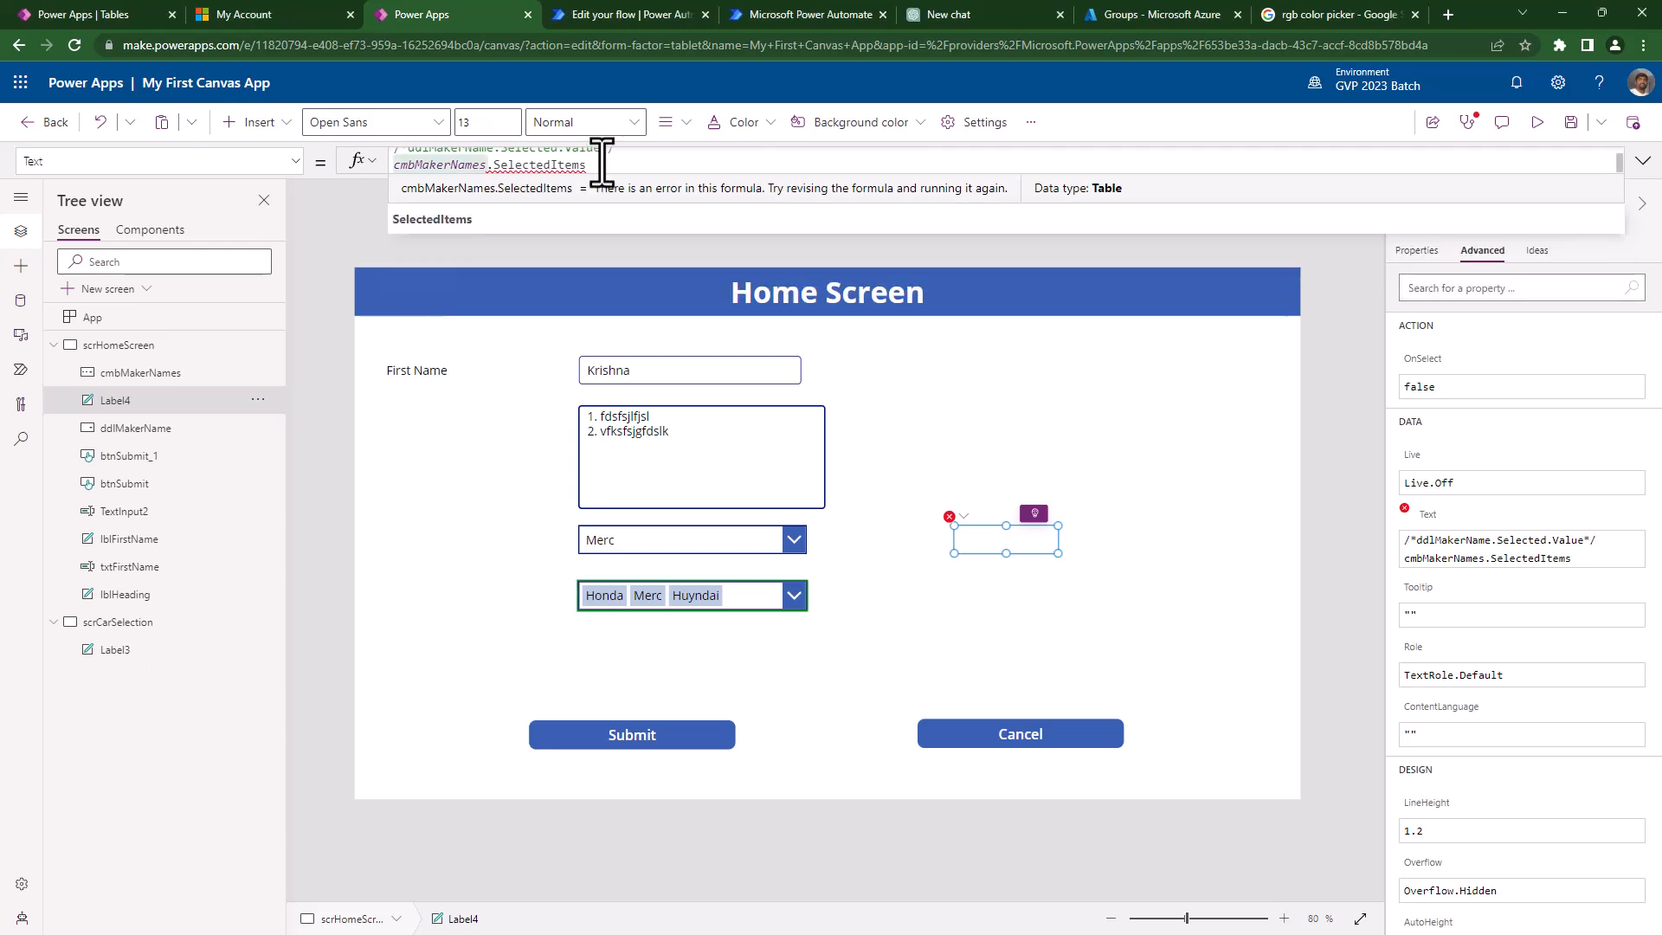
{"action": "key", "text": "Home"}
{"action": "type", "text": "concat"}
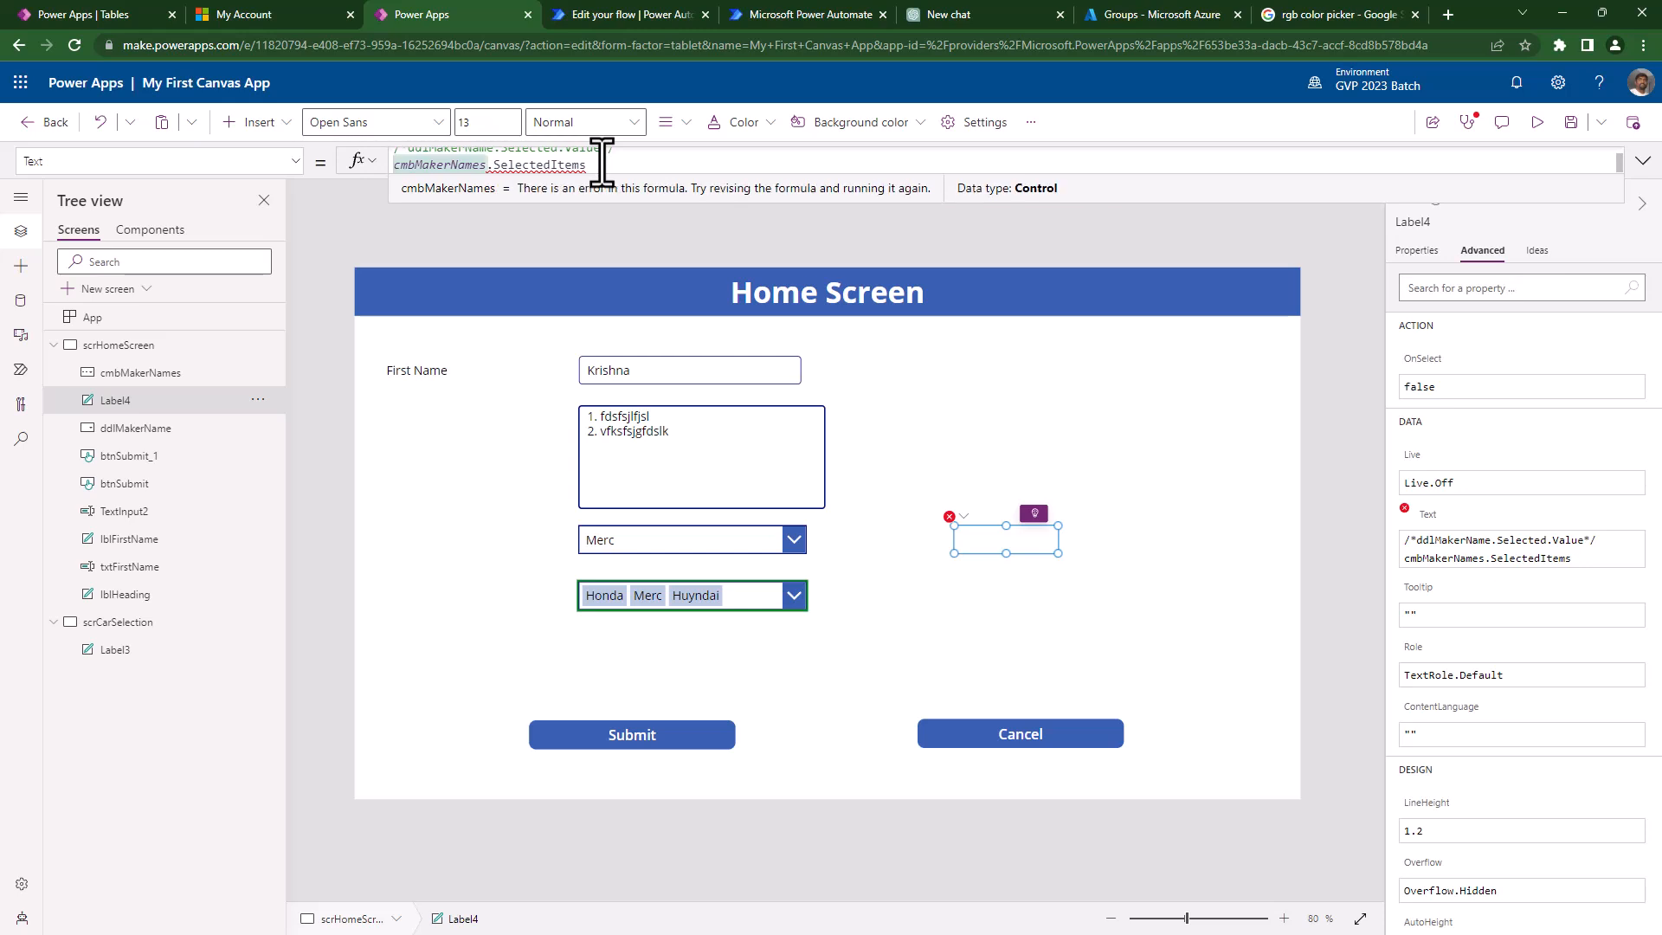
{"action": "type", "text": "("}
{"action": "key", "text": "End"}
{"action": "type", "text": ","}
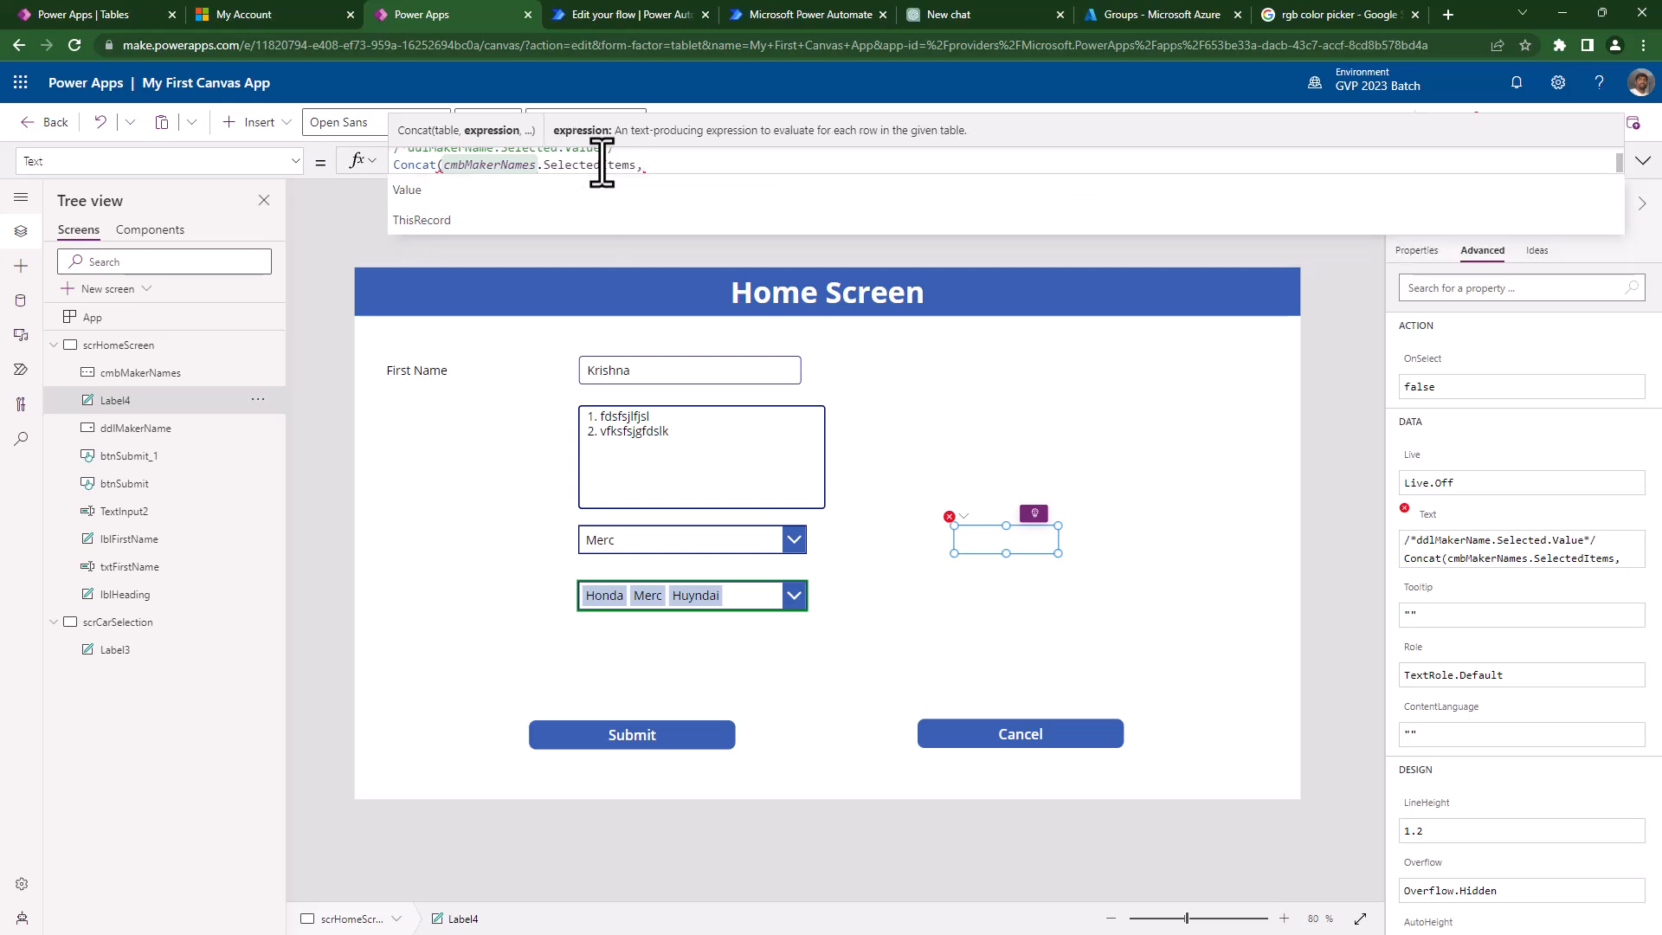
{"action": "key", "text": "Tab"}
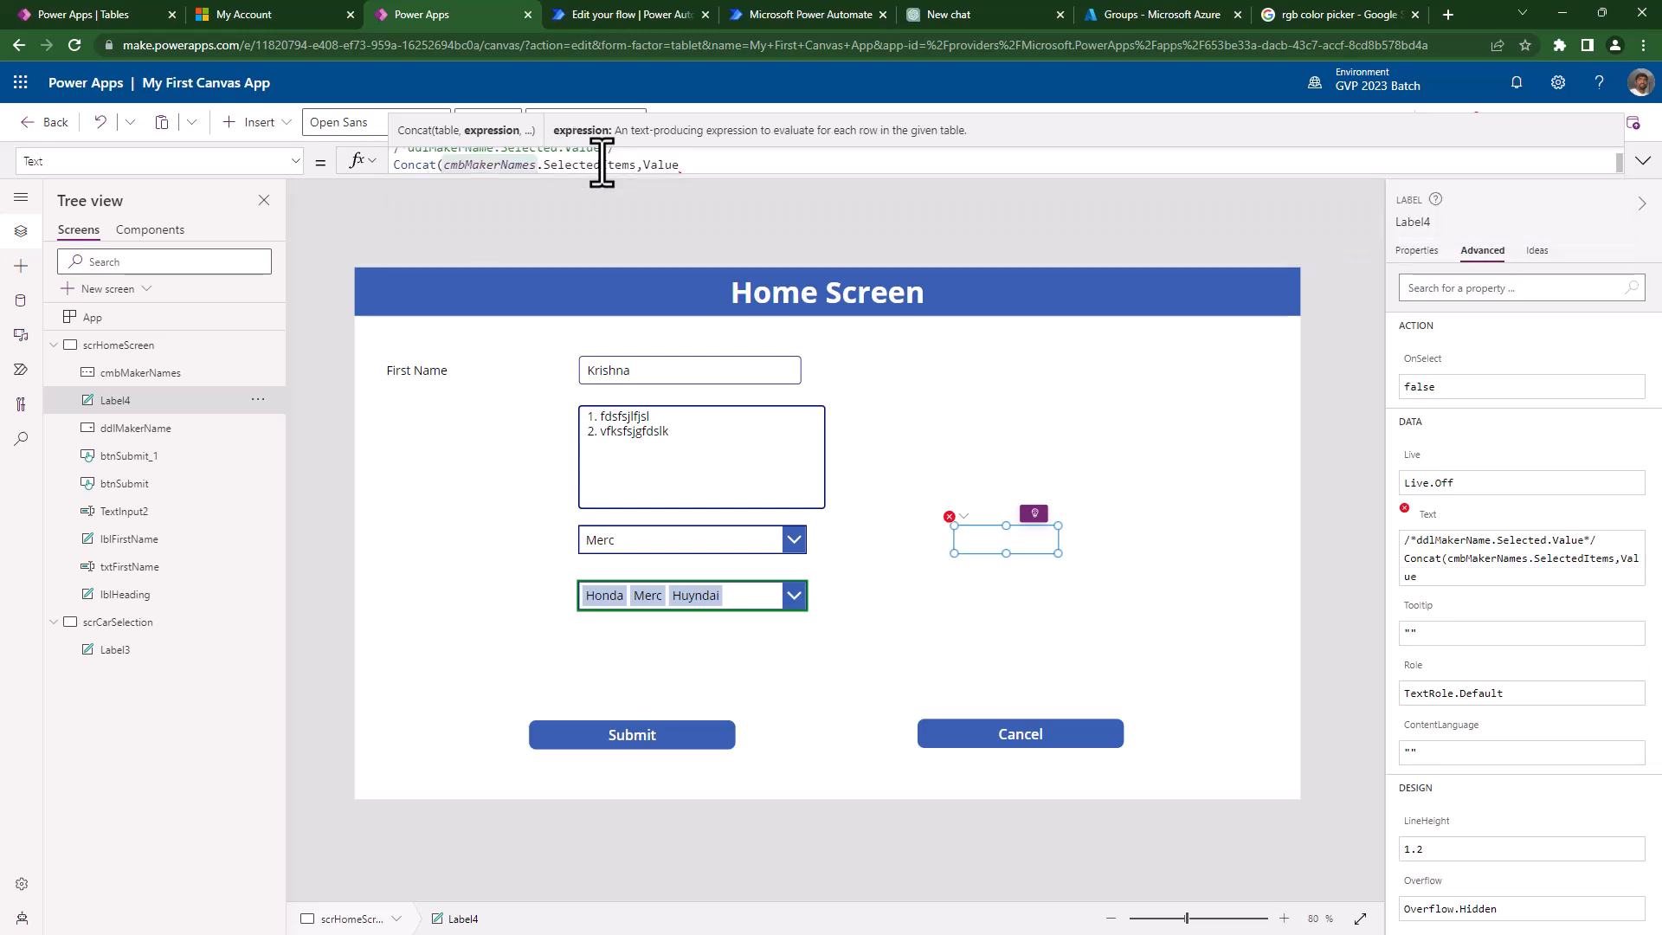
{"action": "type", "text": "&\",\")"}
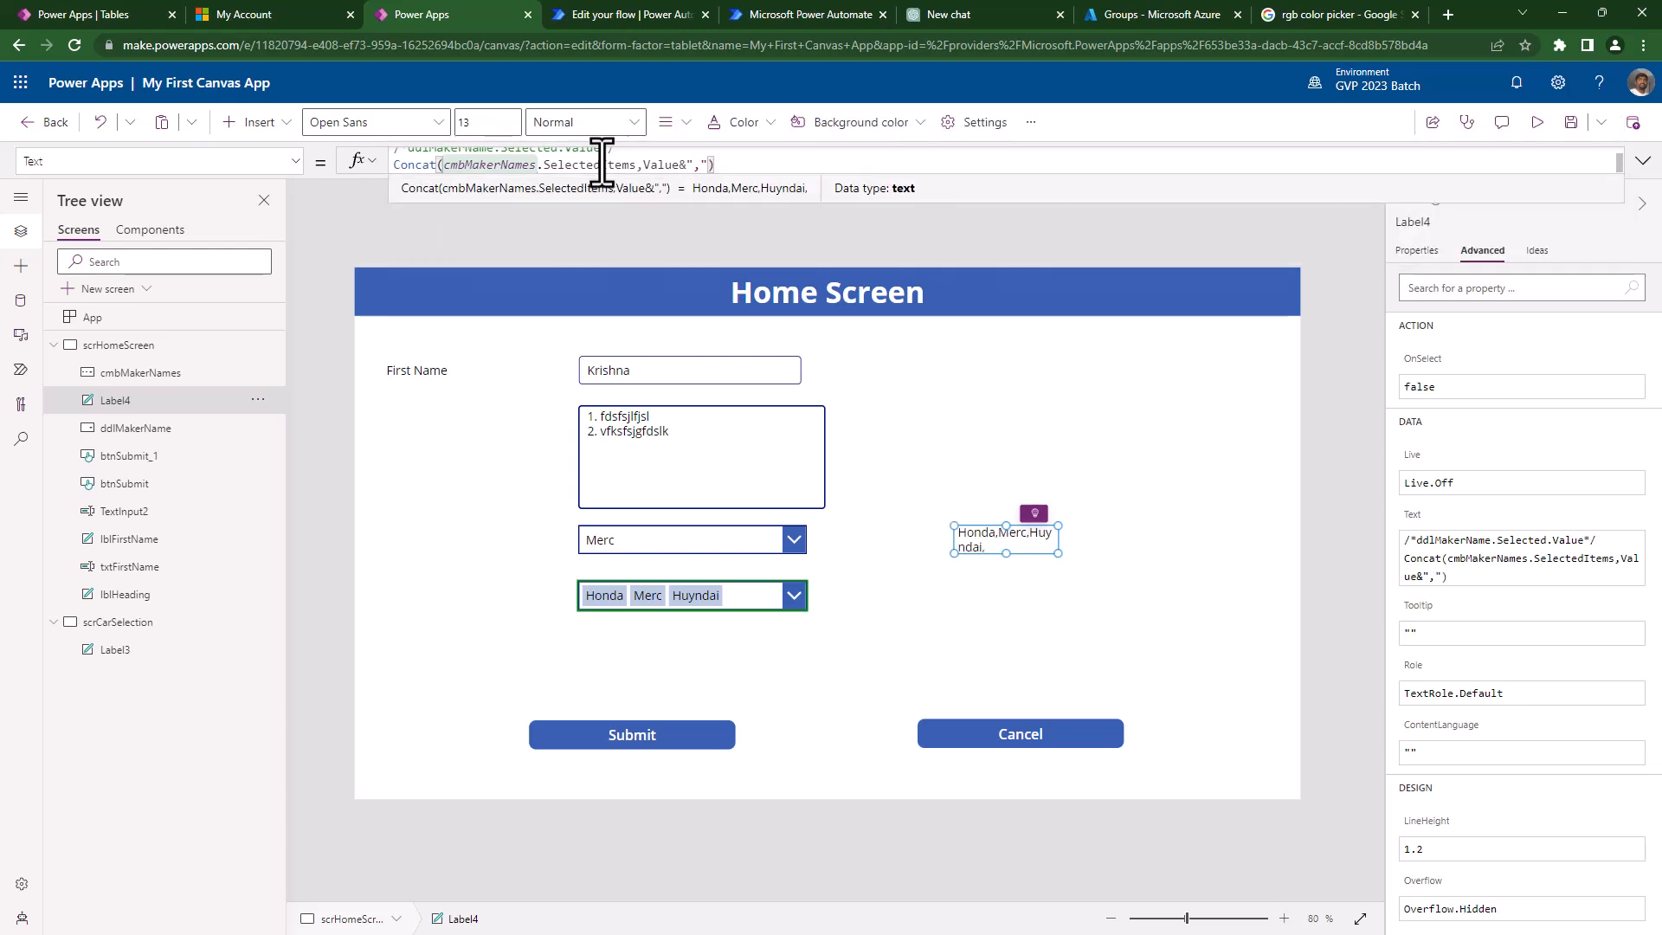
- Enlarge the label, set its font size to 19, and preview the app
{"action": "left_click_drag", "start_coordinate": [1058, 552], "coordinate": [1257, 610]}
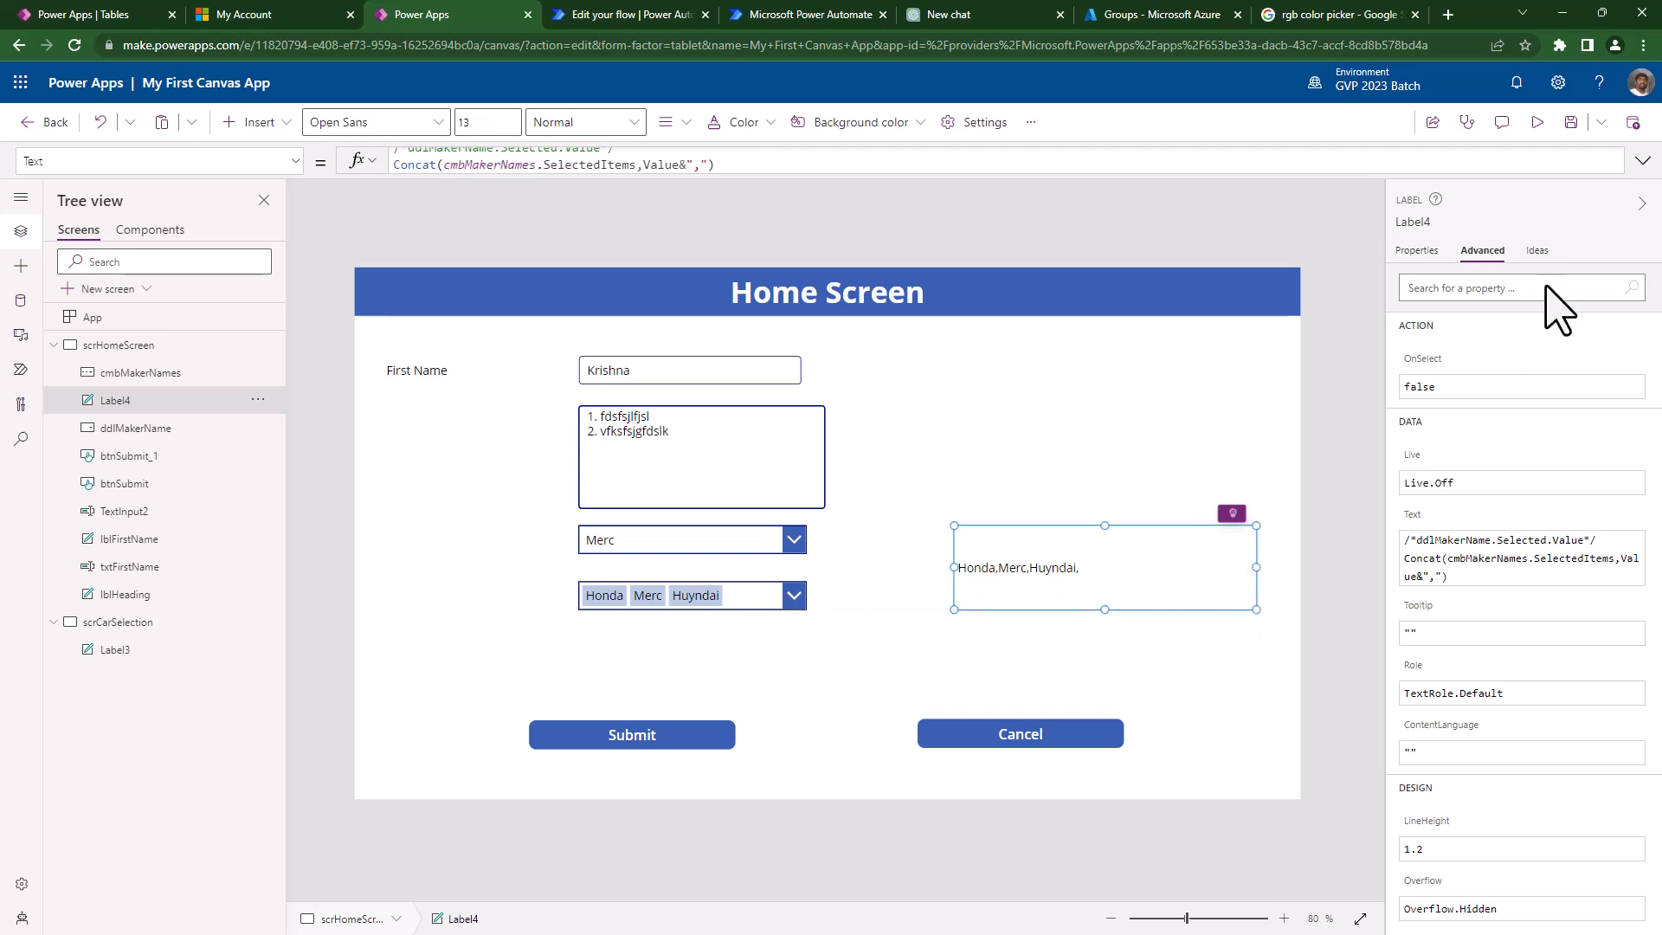
{"action": "left_click", "coordinate": [1421, 252]}
{"action": "left_click", "coordinate": [1618, 340]}
{"action": "type", "text": "15"}
{"action": "key", "text": "BackSpace"}
{"action": "type", "text": "4"}
{"action": "type", "text": "9"}
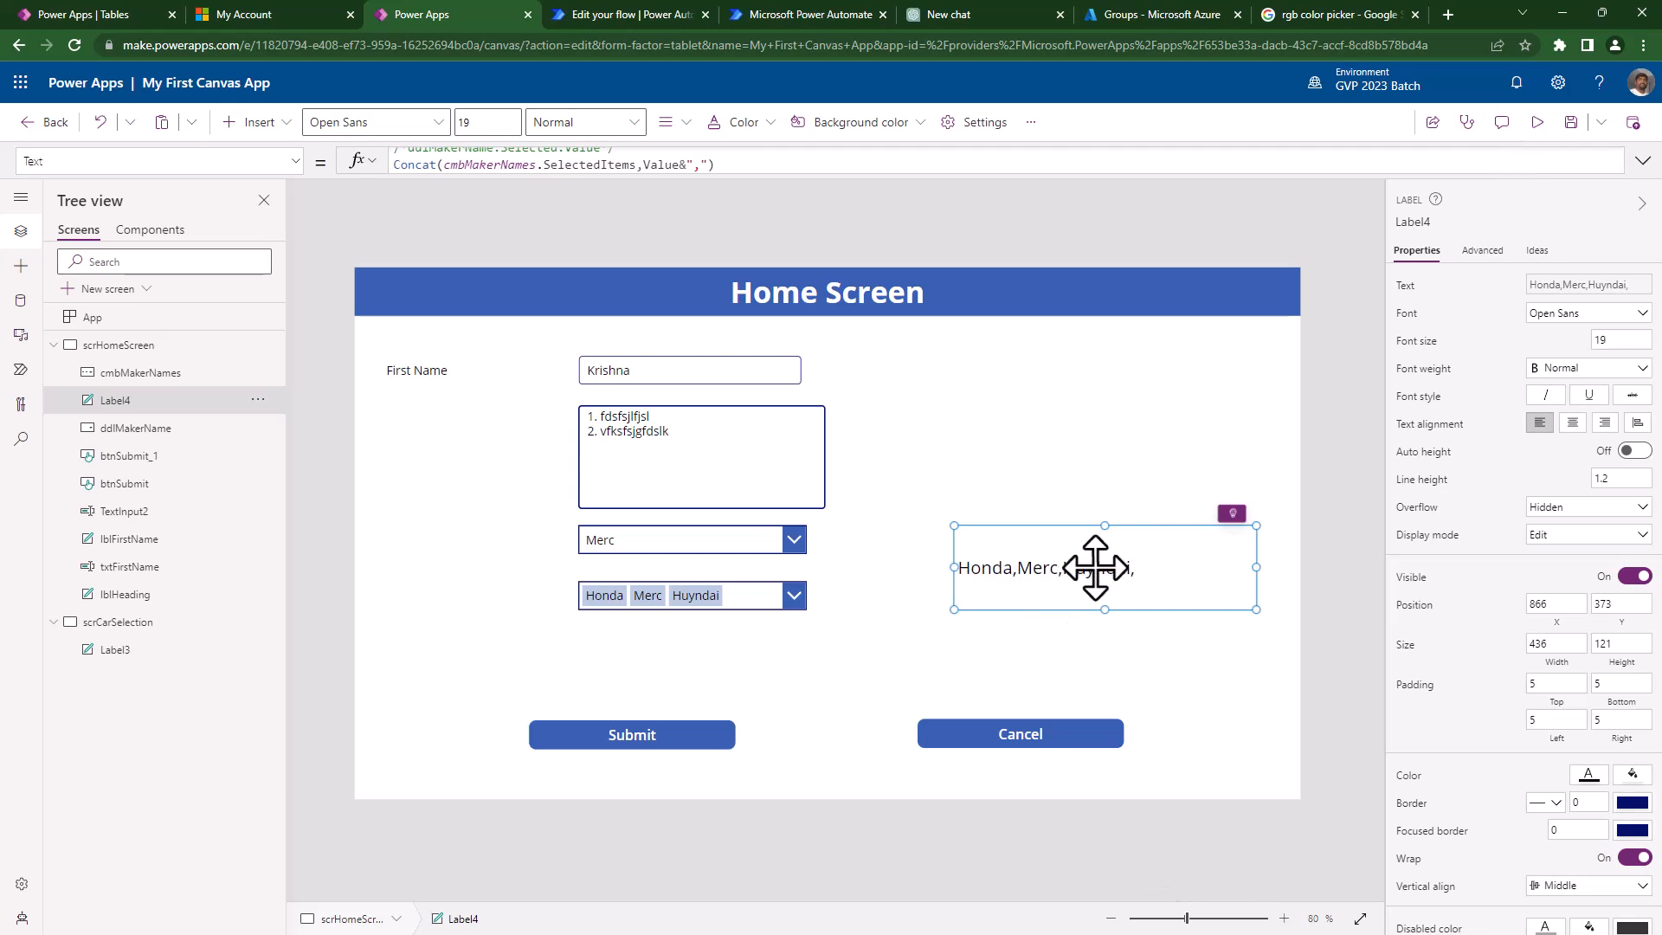
{"action": "left_click", "coordinate": [1537, 122]}
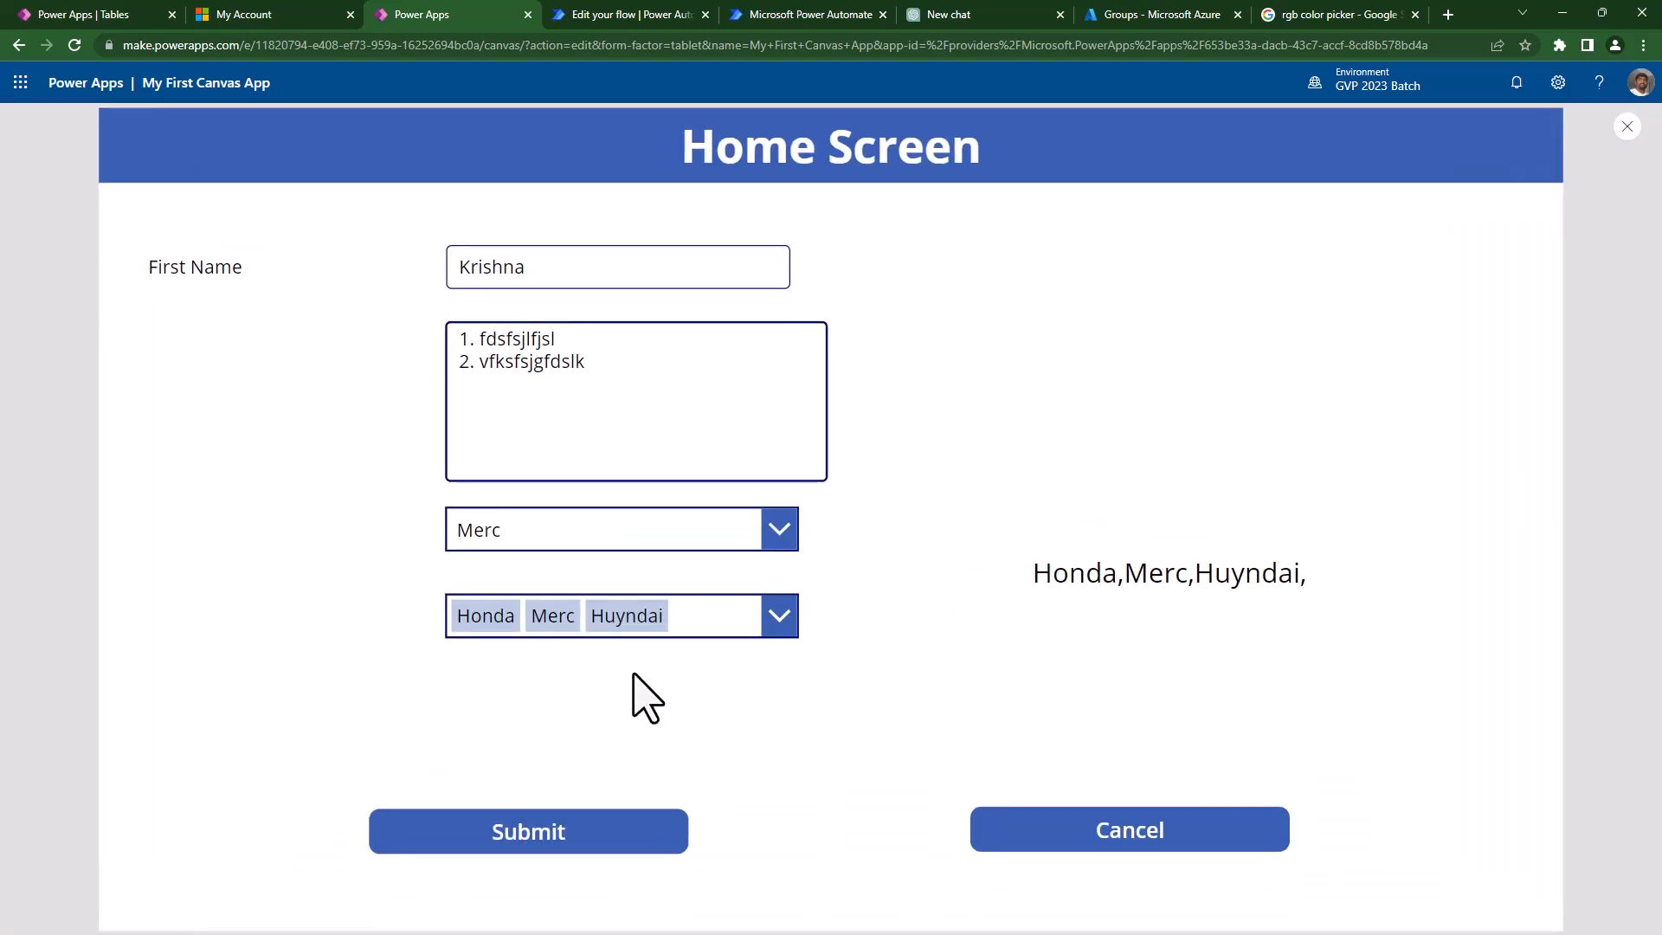
- Replace Huyndai and Merc with Toyota then Merc so the label reads Honda,Toyota,Merc,
{"action": "left_click", "coordinate": [617, 637]}
{"action": "left_click", "coordinate": [738, 616]}
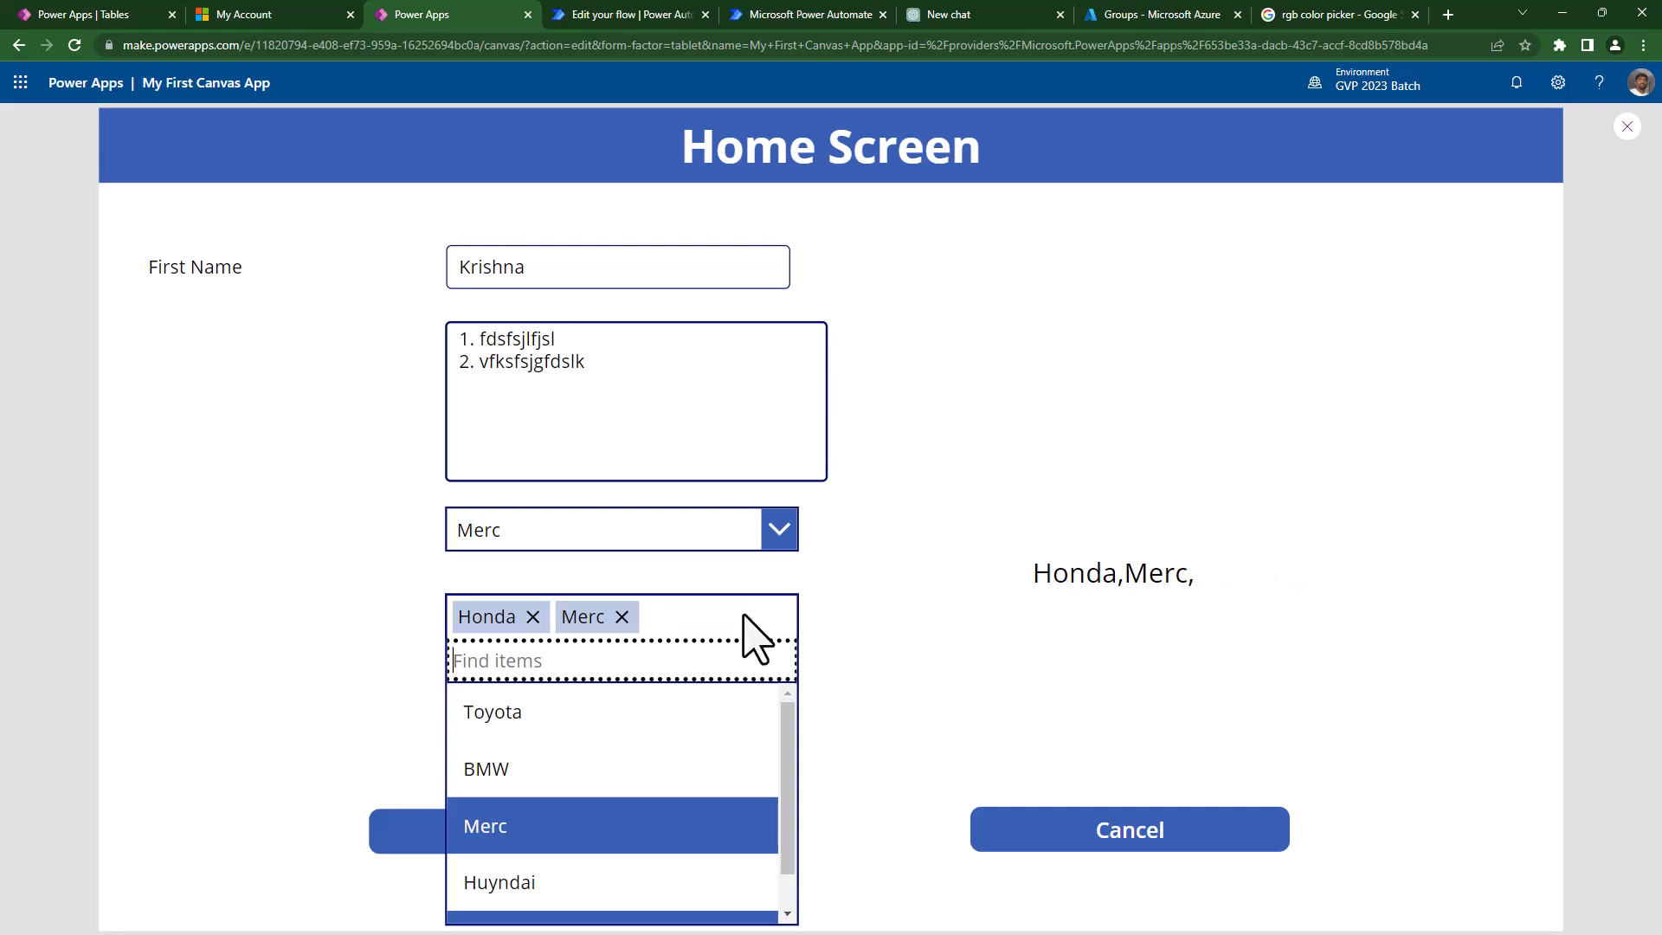
{"action": "left_click", "coordinate": [621, 617]}
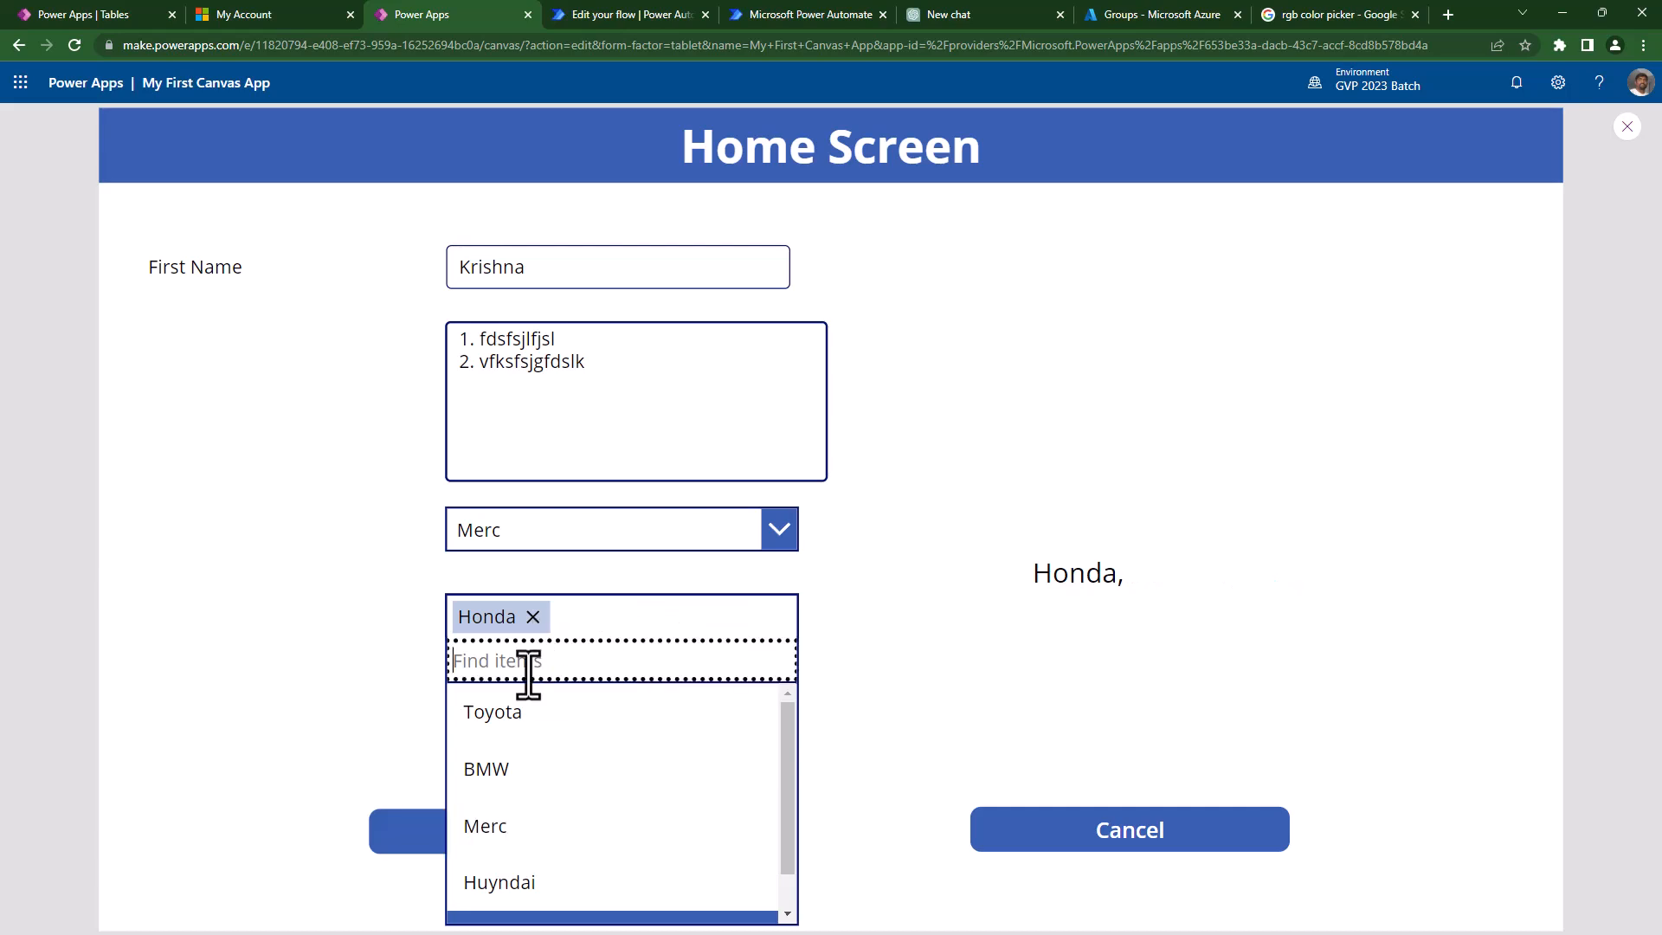
{"action": "left_click", "coordinate": [520, 712]}
{"action": "scroll", "coordinate": [504, 866], "scroll_direction": "down", "scroll_amount": 1}
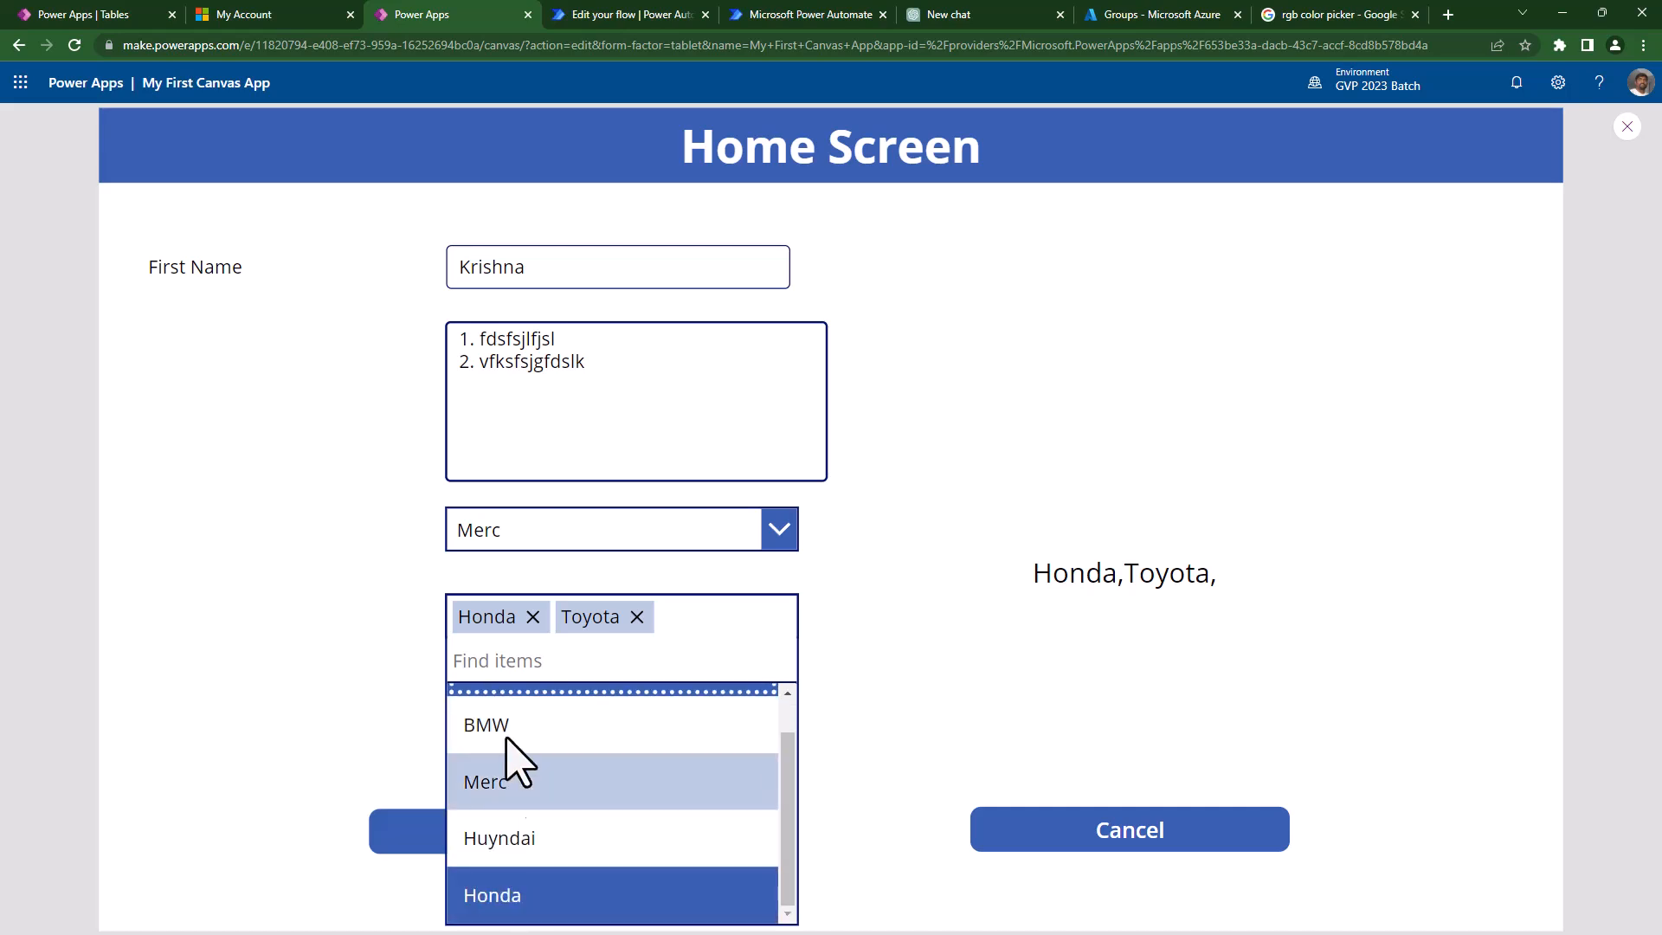
{"action": "left_click", "coordinate": [490, 782]}
{"action": "left_click", "coordinate": [918, 683]}
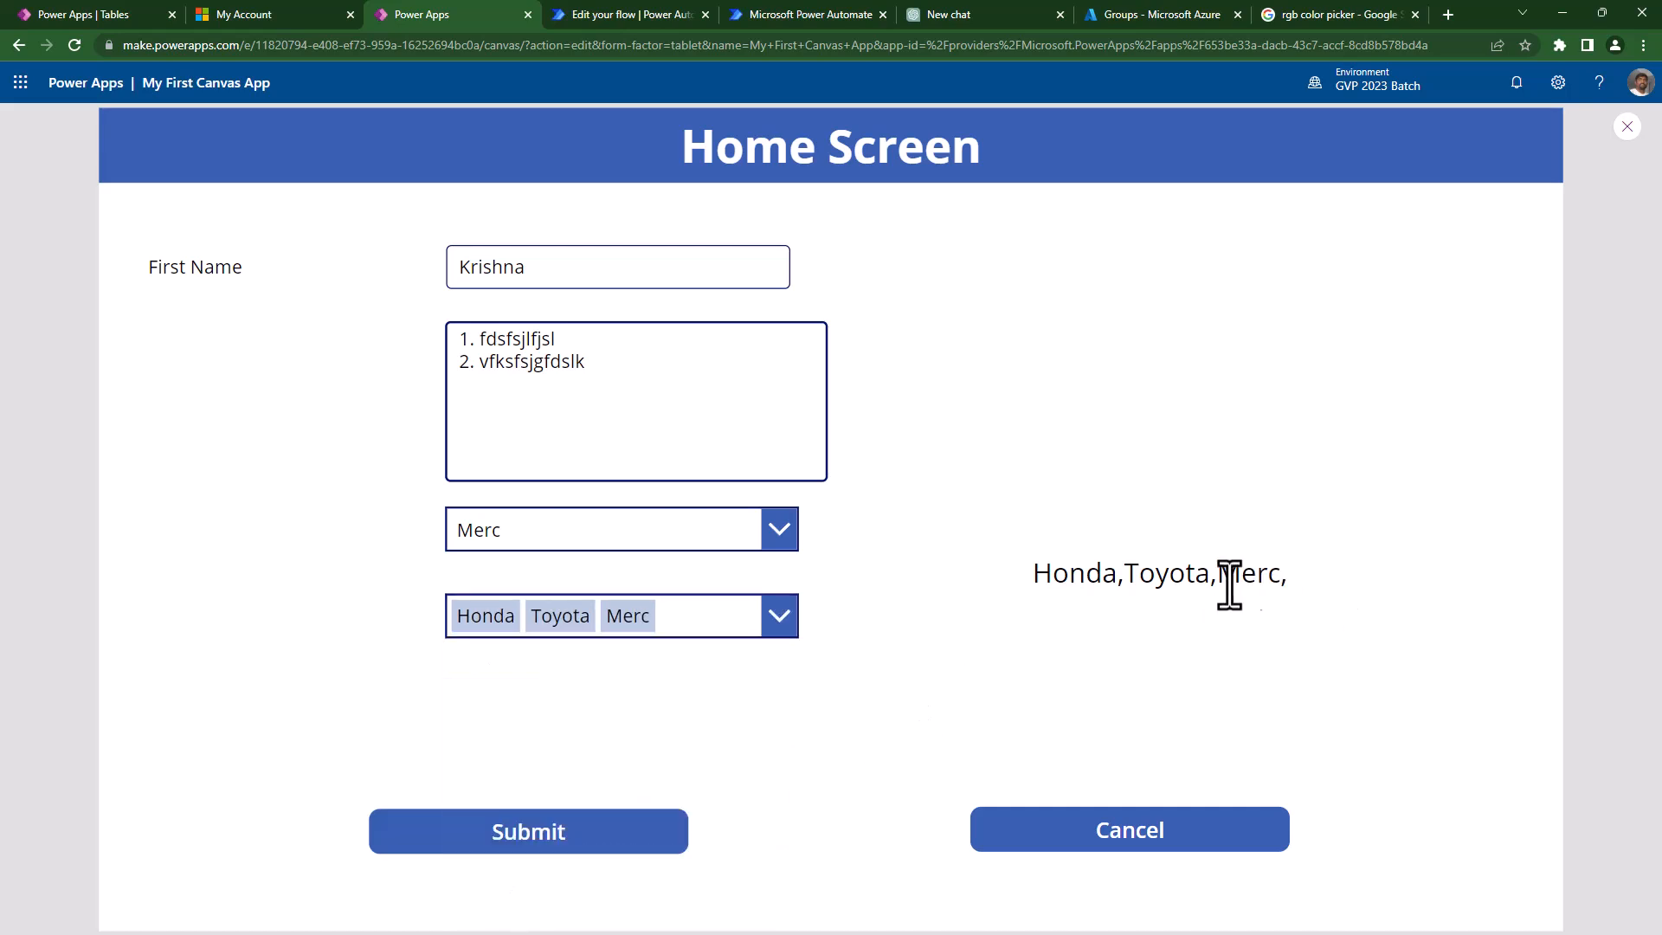
{"action": "left_click_drag", "start_coordinate": [1035, 573], "coordinate": [1118, 576]}
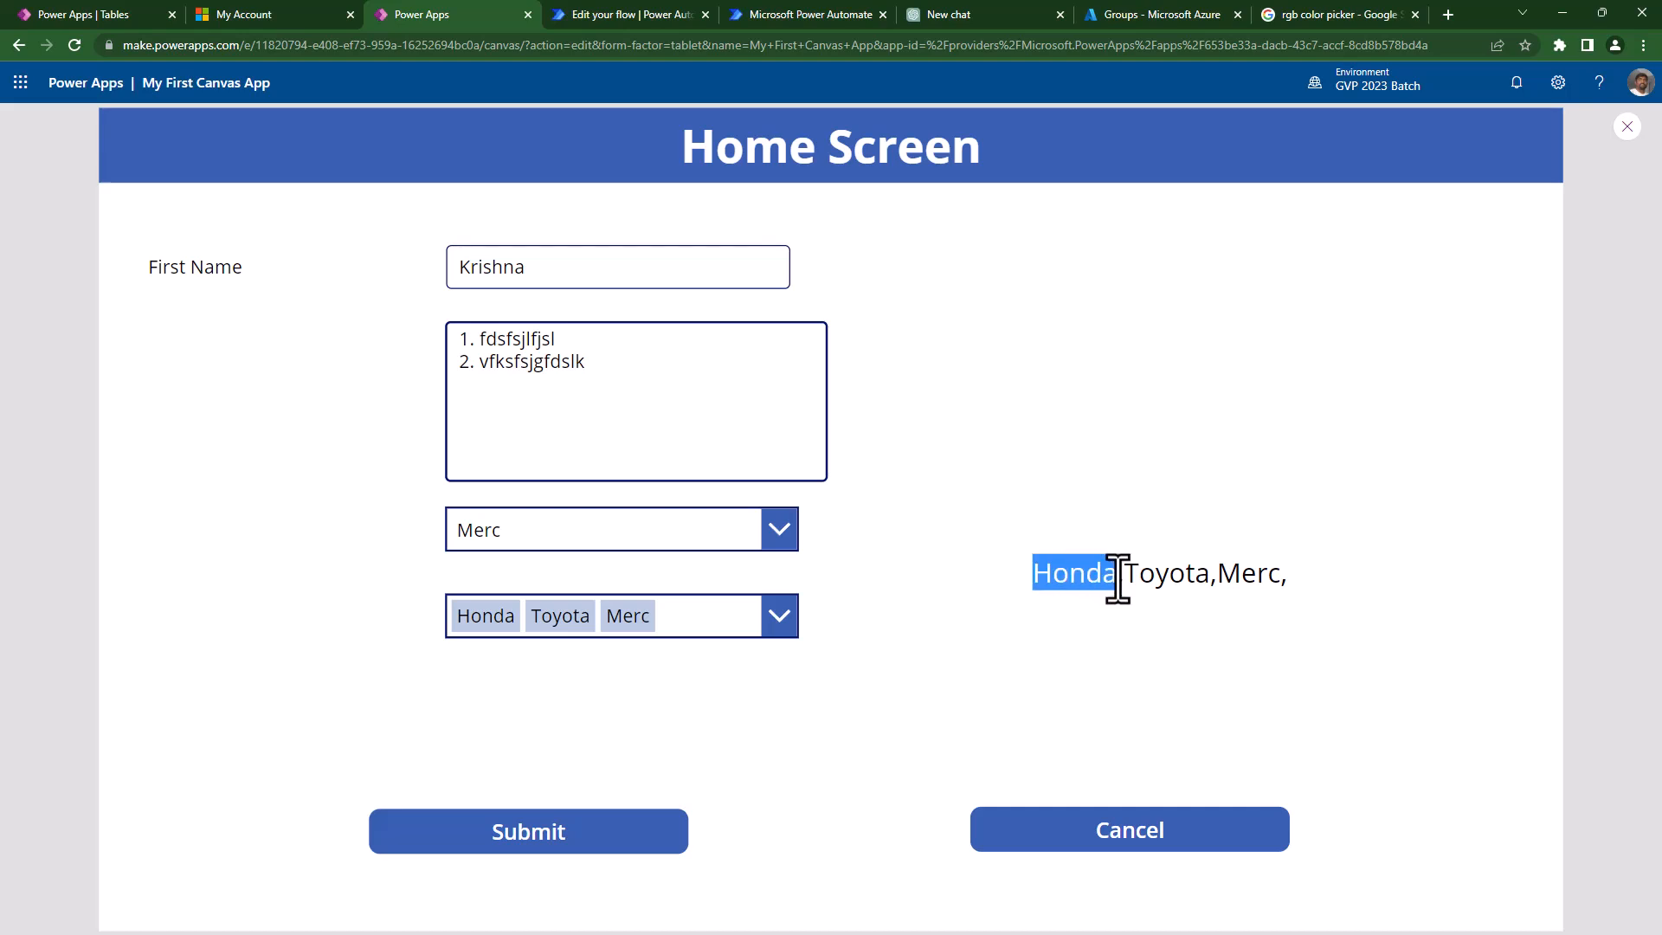
{"action": "key", "text": "Escape"}
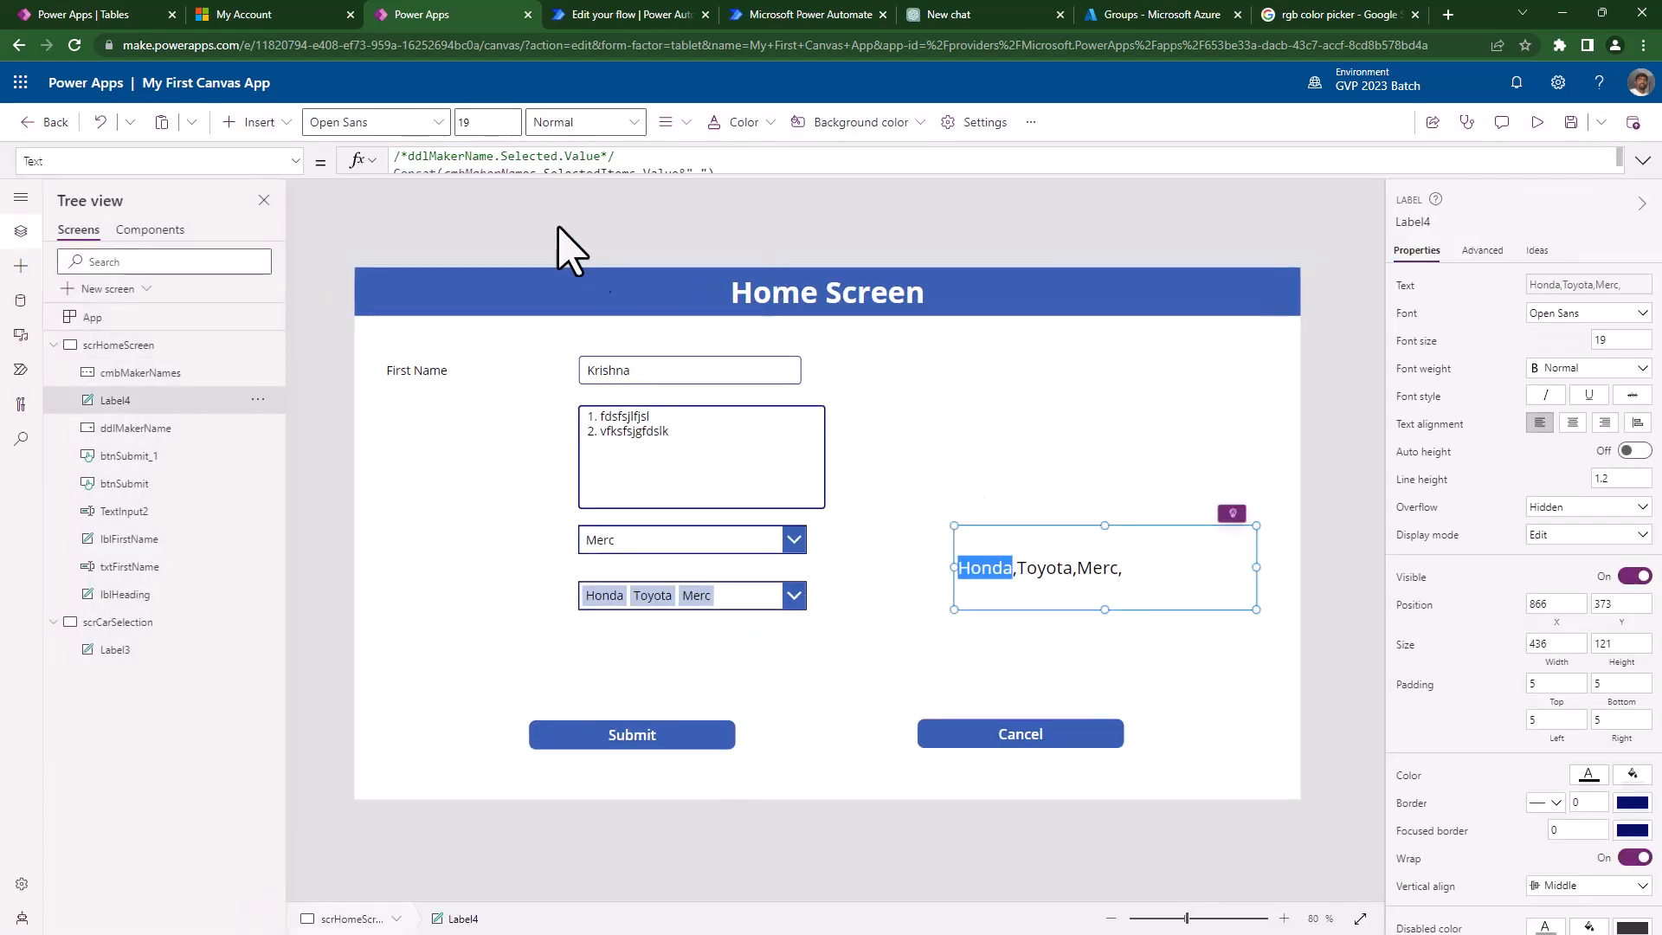
- Expand Label4's Text formula to reach the Concat line
{"action": "left_click", "coordinate": [543, 157]}
{"action": "left_click", "coordinate": [409, 198]}
{"action": "left_click", "coordinate": [766, 183]}
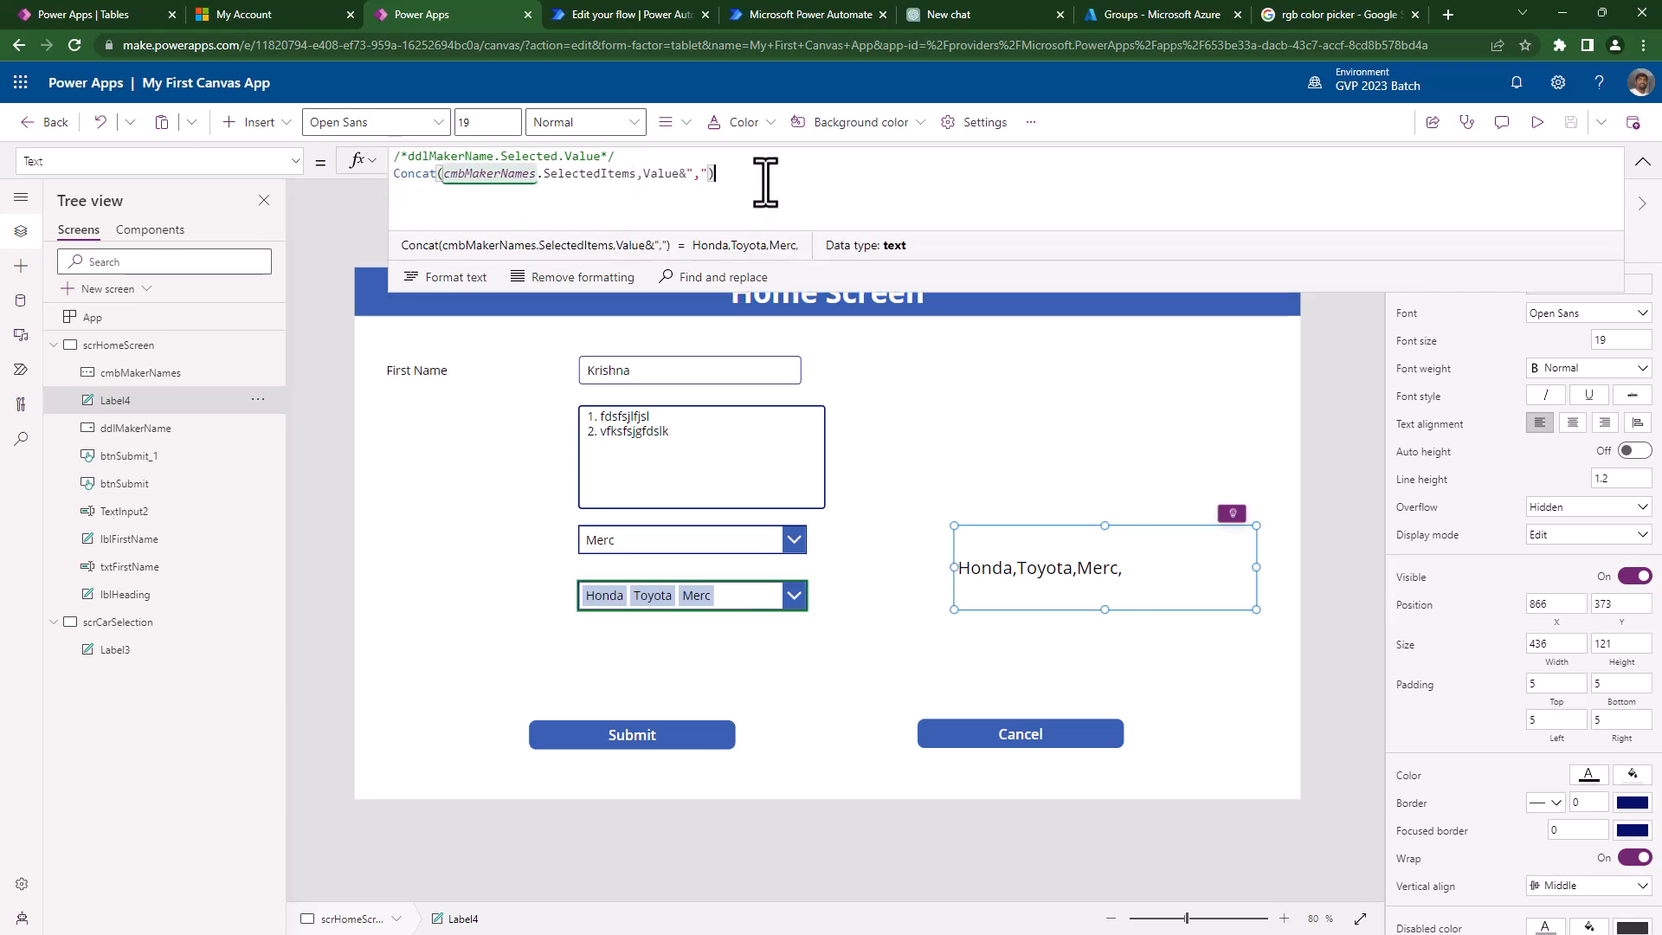
{"action": "triple_click", "coordinate": [766, 183]}
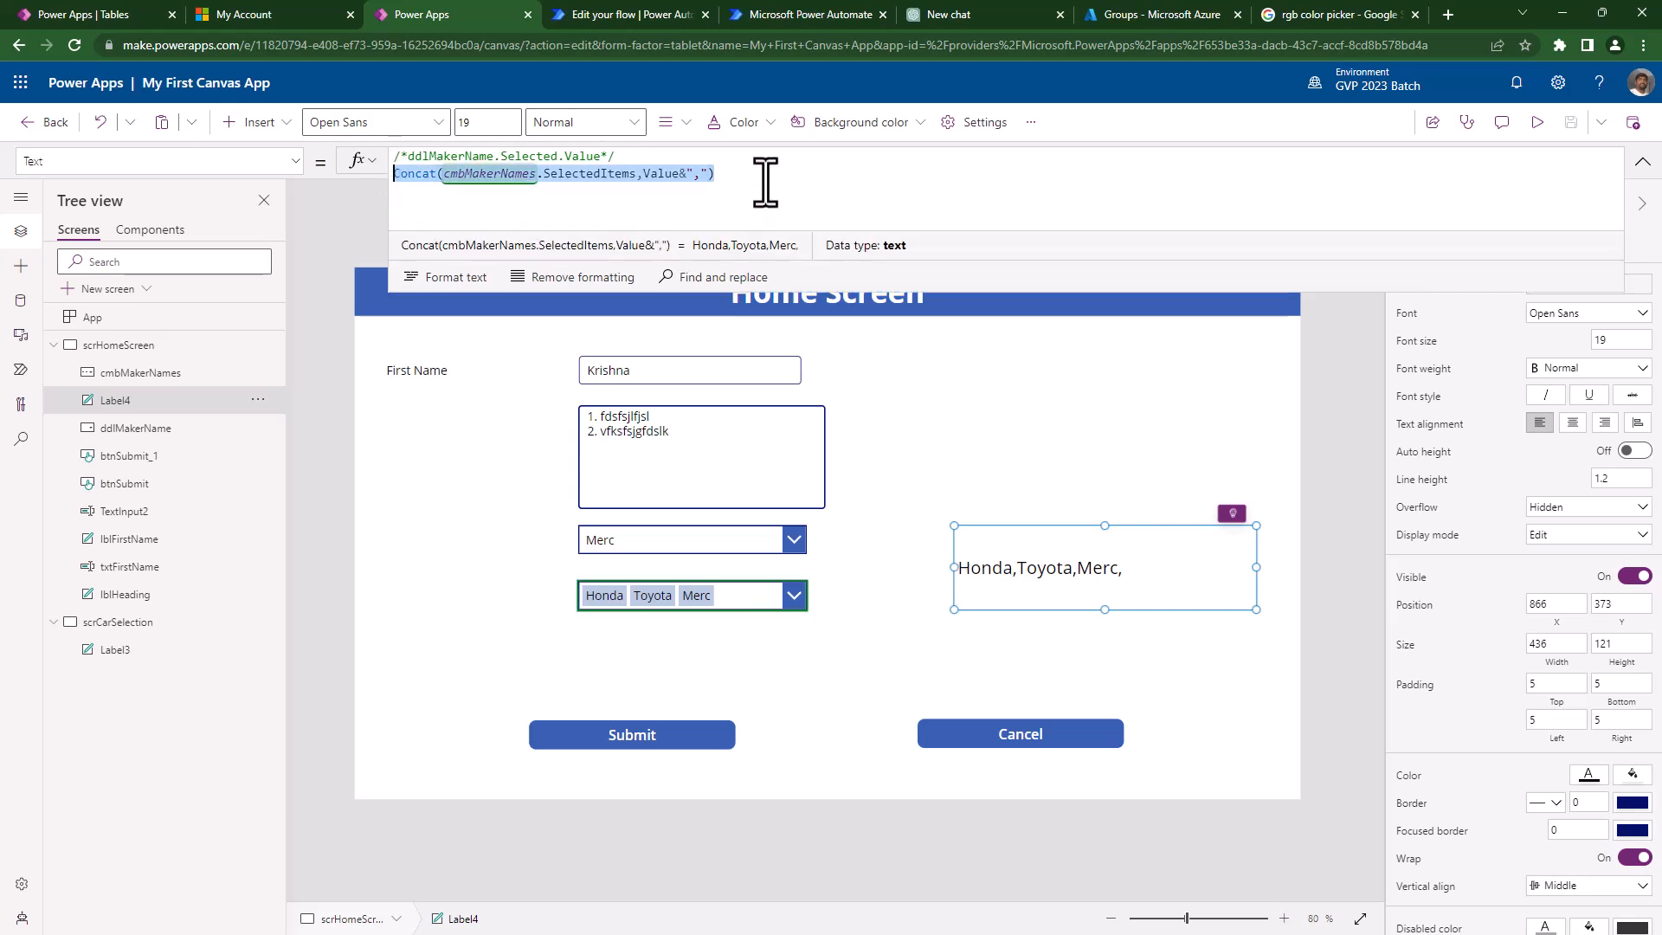
{"action": "left_click", "coordinate": [766, 182]}
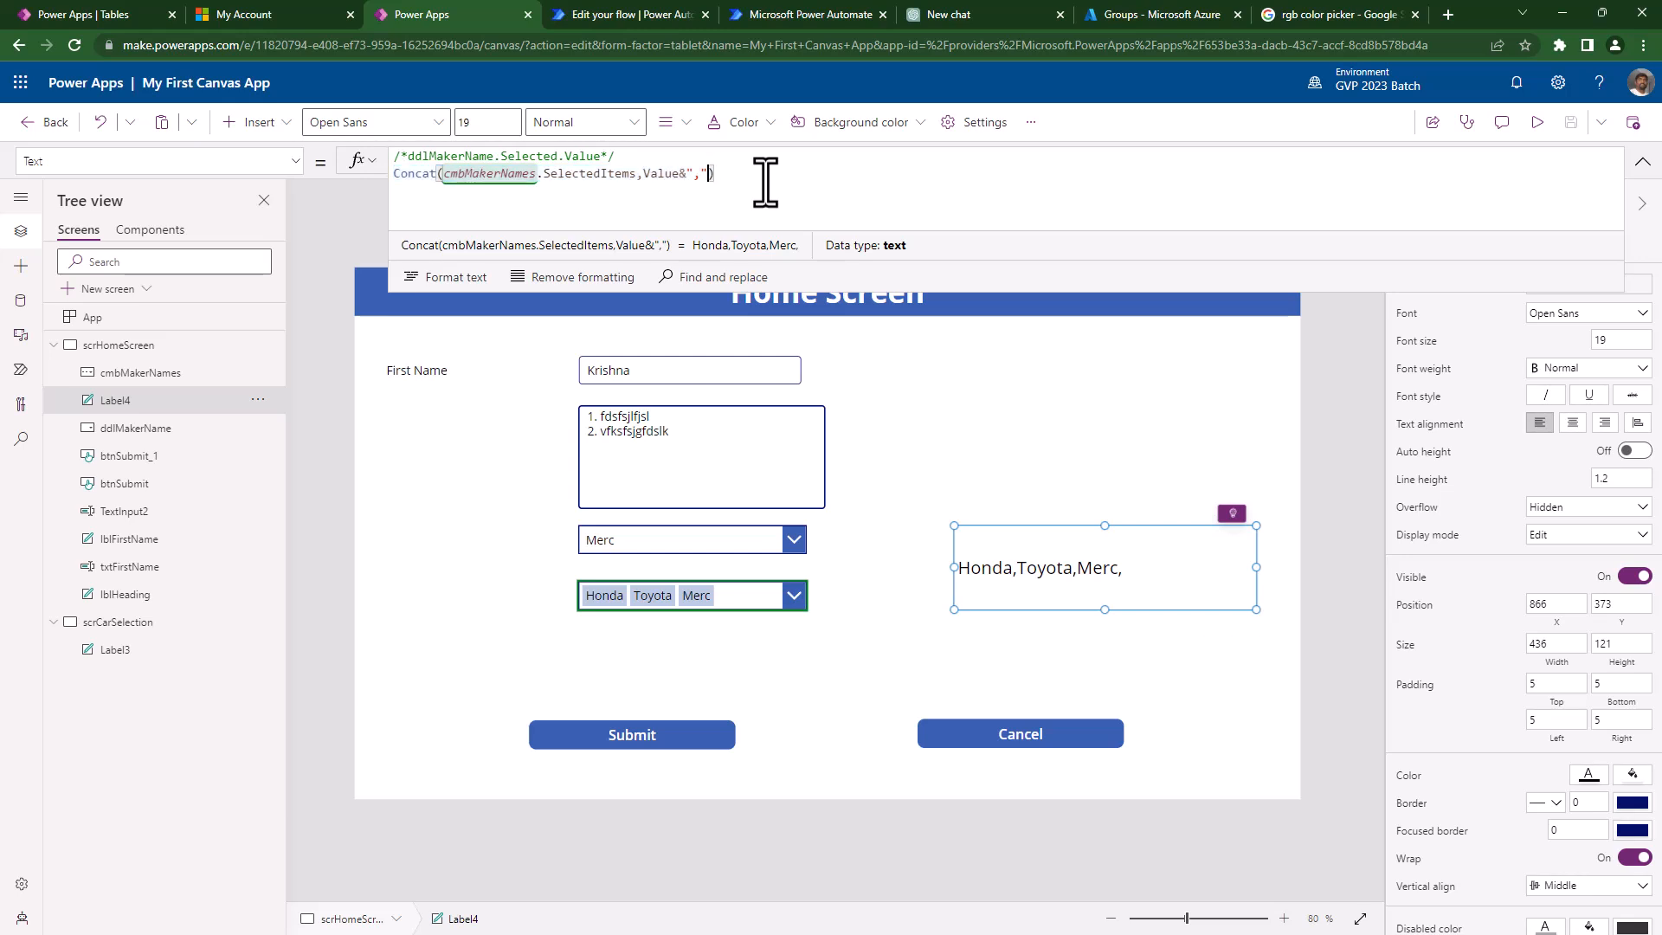
- Change the Concat separator from "," to "." then to ";", and collapse the formula bar
{"action": "key", "text": "Left"}
{"action": "key", "text": "shift+Left"}
{"action": "key", "text": "shift+Left"}
{"action": "key", "text": "shift+Left"}
{"action": "key", "text": "shift+Left"}
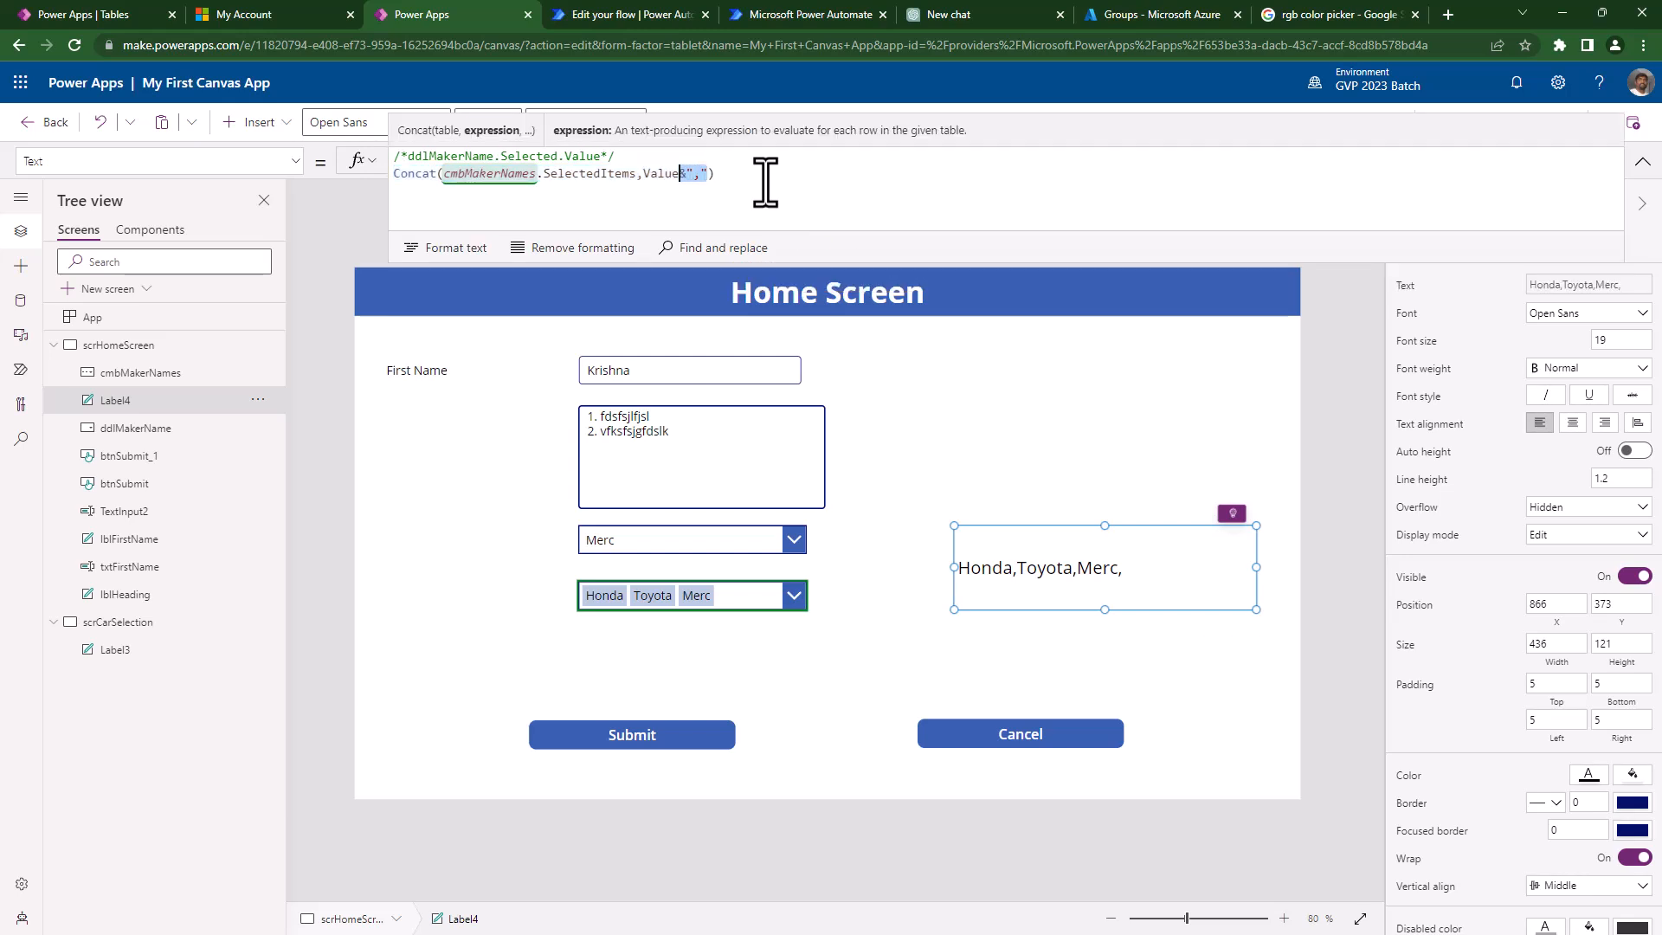
{"action": "key", "text": "Right"}
{"action": "key", "text": "Left"}
{"action": "key", "text": "BackSpace"}
{"action": "type", "text": "."}
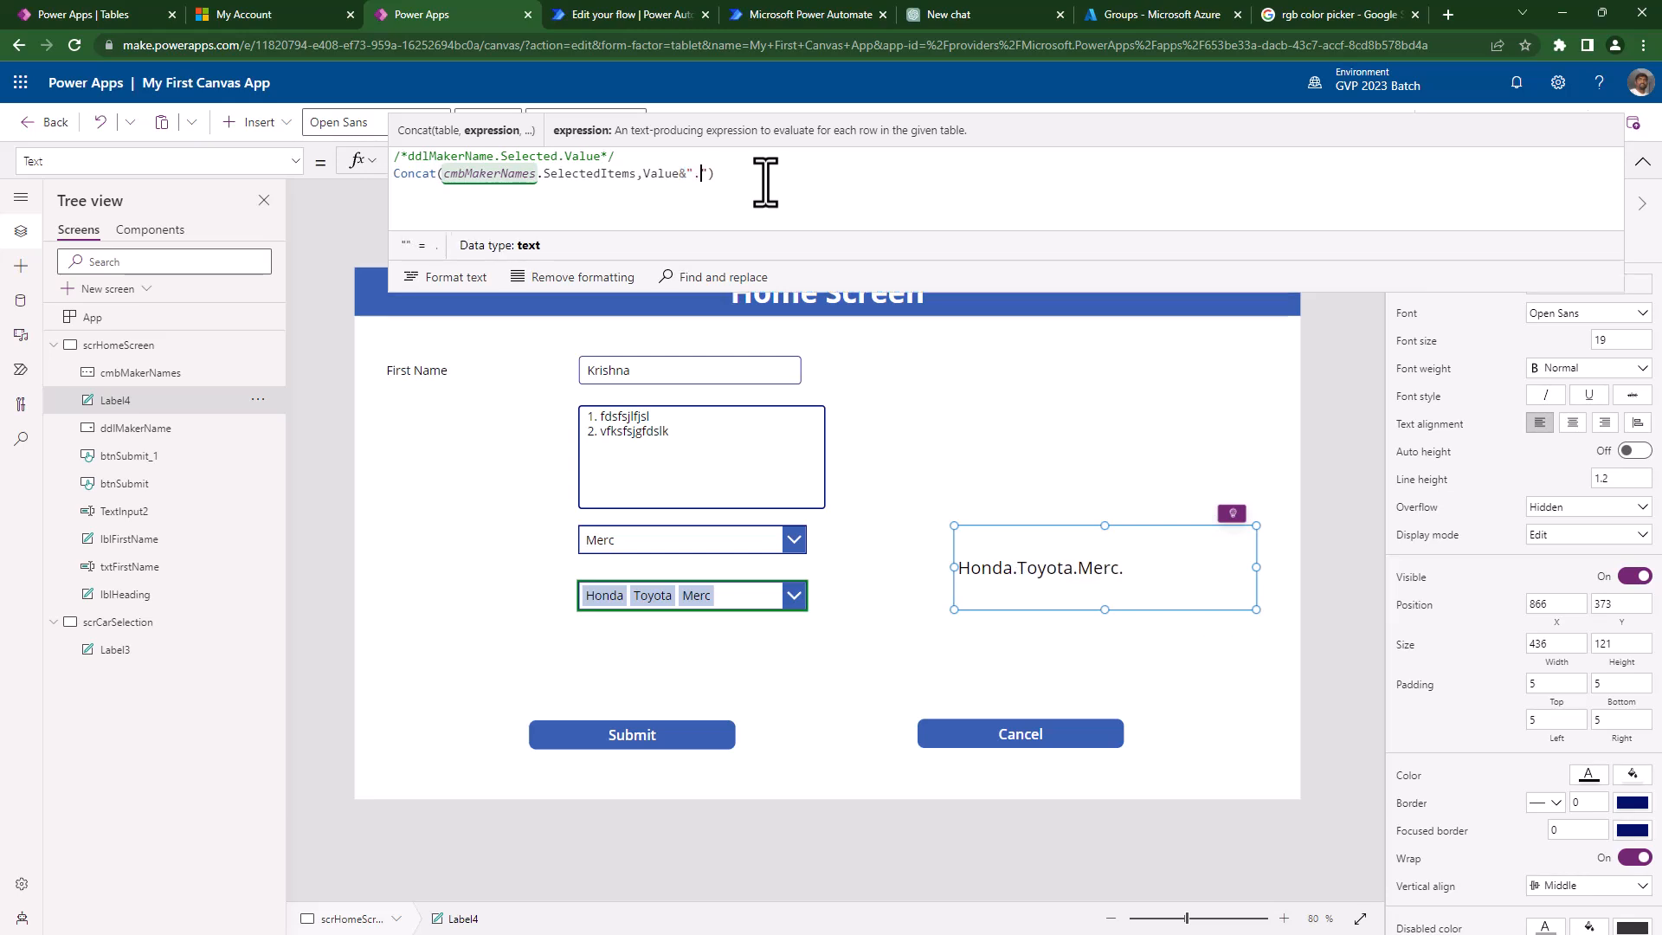
{"action": "key", "text": "BackSpace"}
{"action": "type", "text": ";"}
{"action": "left_click", "coordinate": [1642, 162]}
- Insert a vertical gallery on the home screen, then delete the stray Gallery1
{"action": "left_click", "coordinate": [255, 126]}
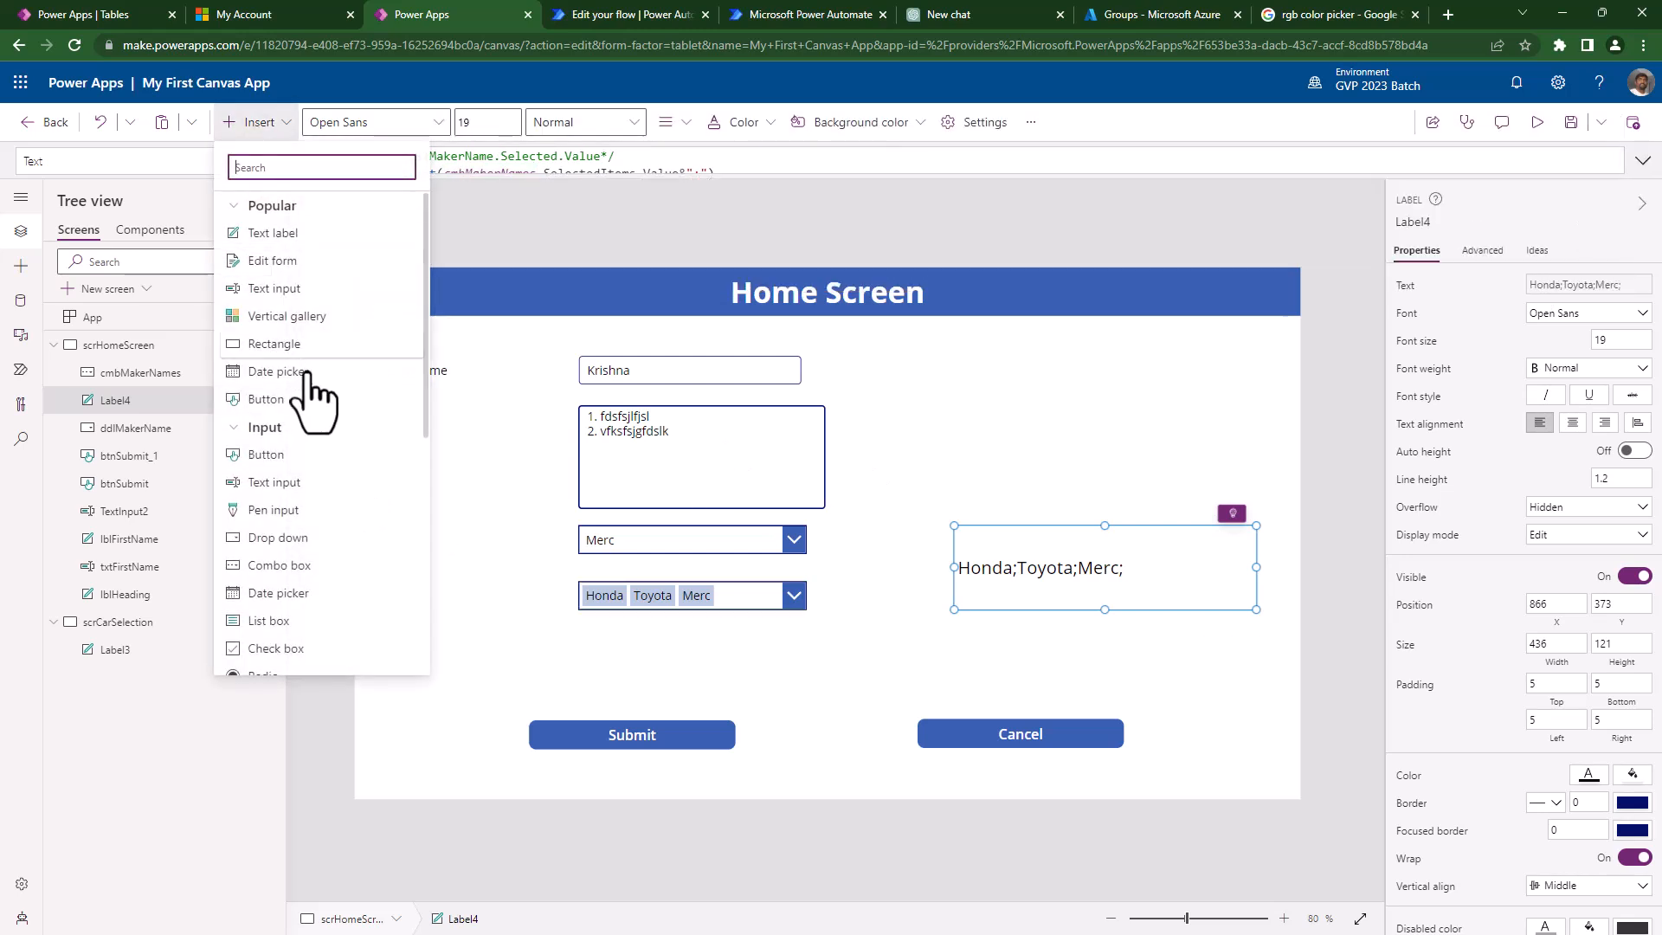
{"action": "left_click", "coordinate": [306, 322]}
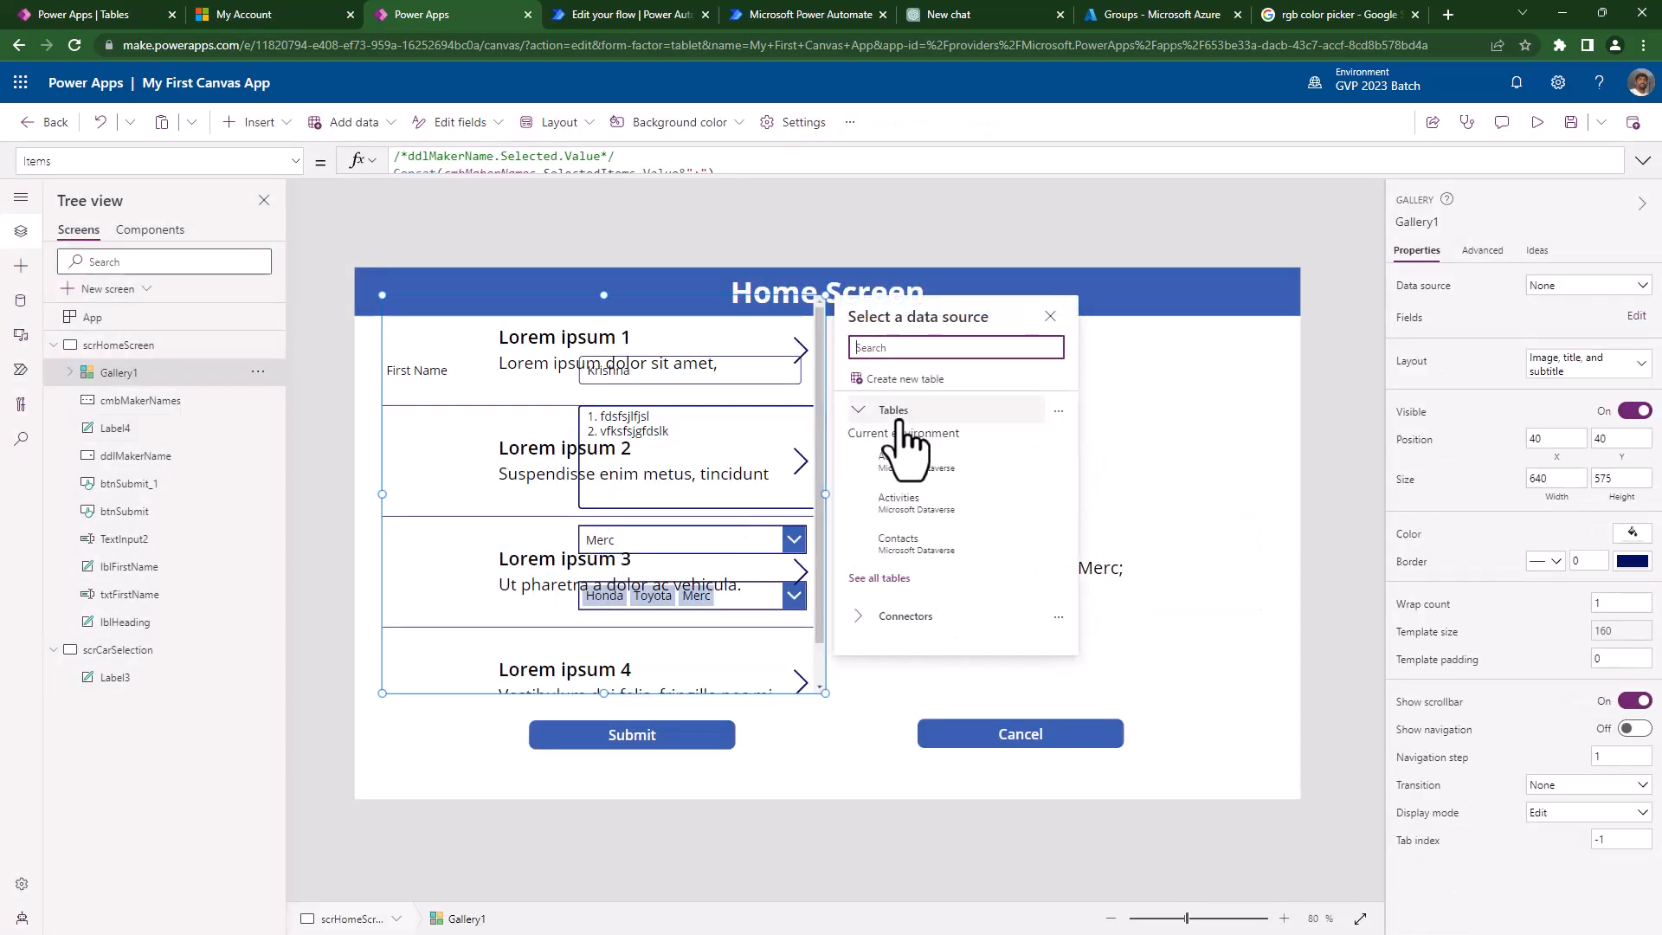
{"action": "left_click", "coordinate": [849, 724]}
{"action": "left_click", "coordinate": [1054, 586]}
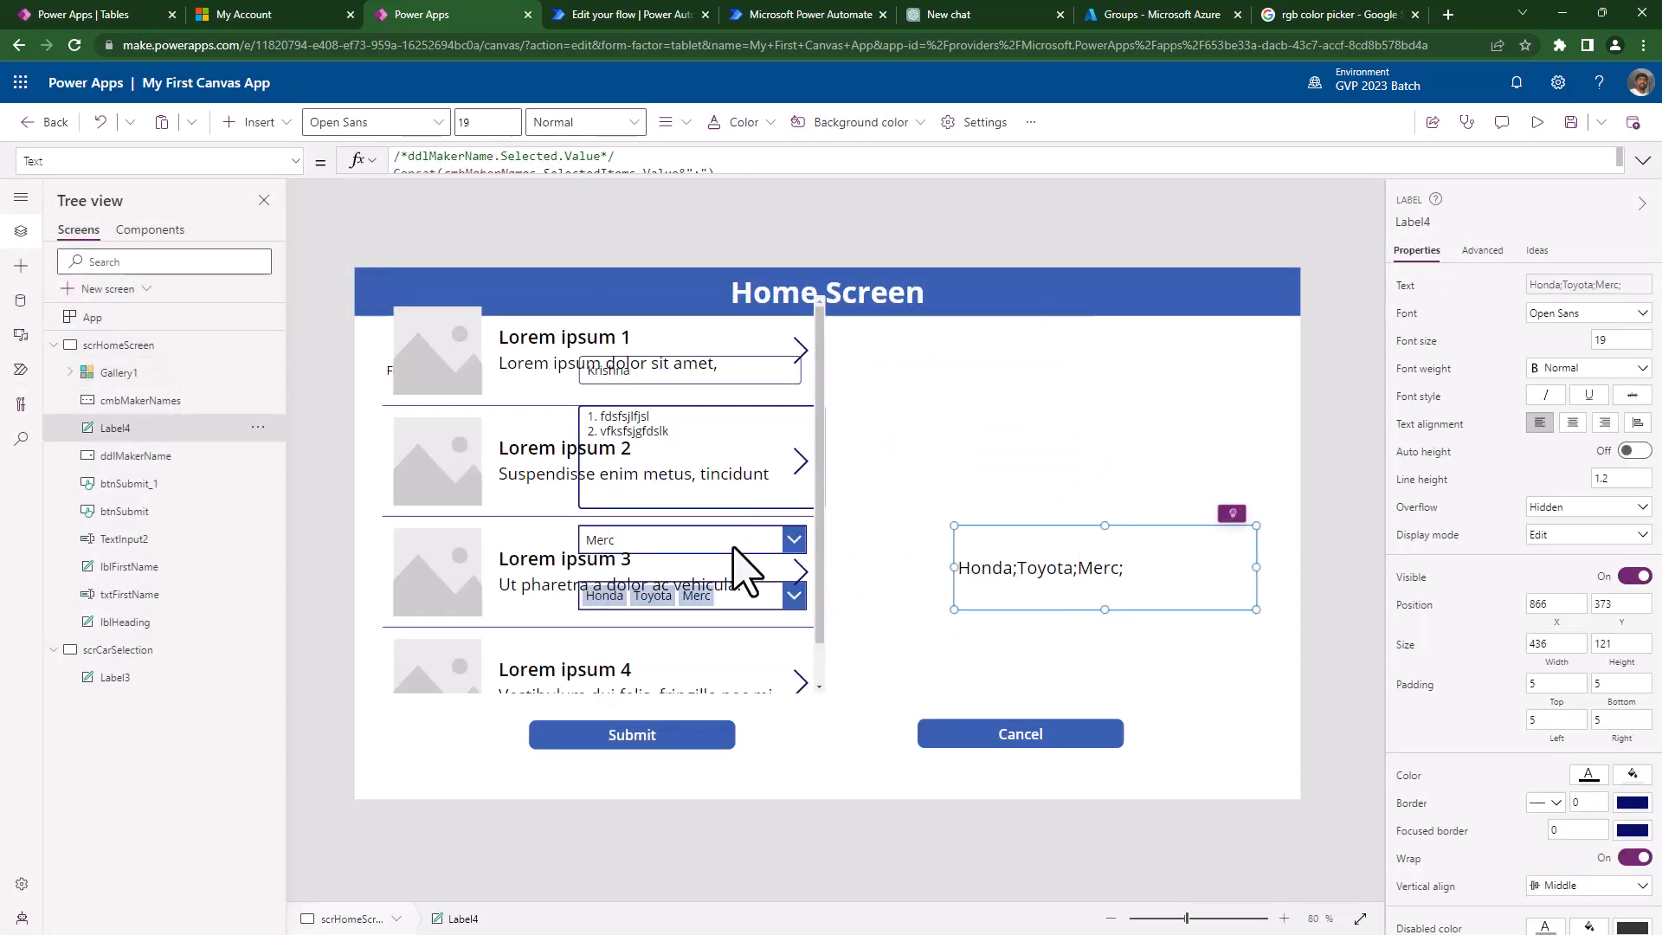
{"action": "left_click", "coordinate": [724, 535]}
{"action": "key", "text": "Delete"}
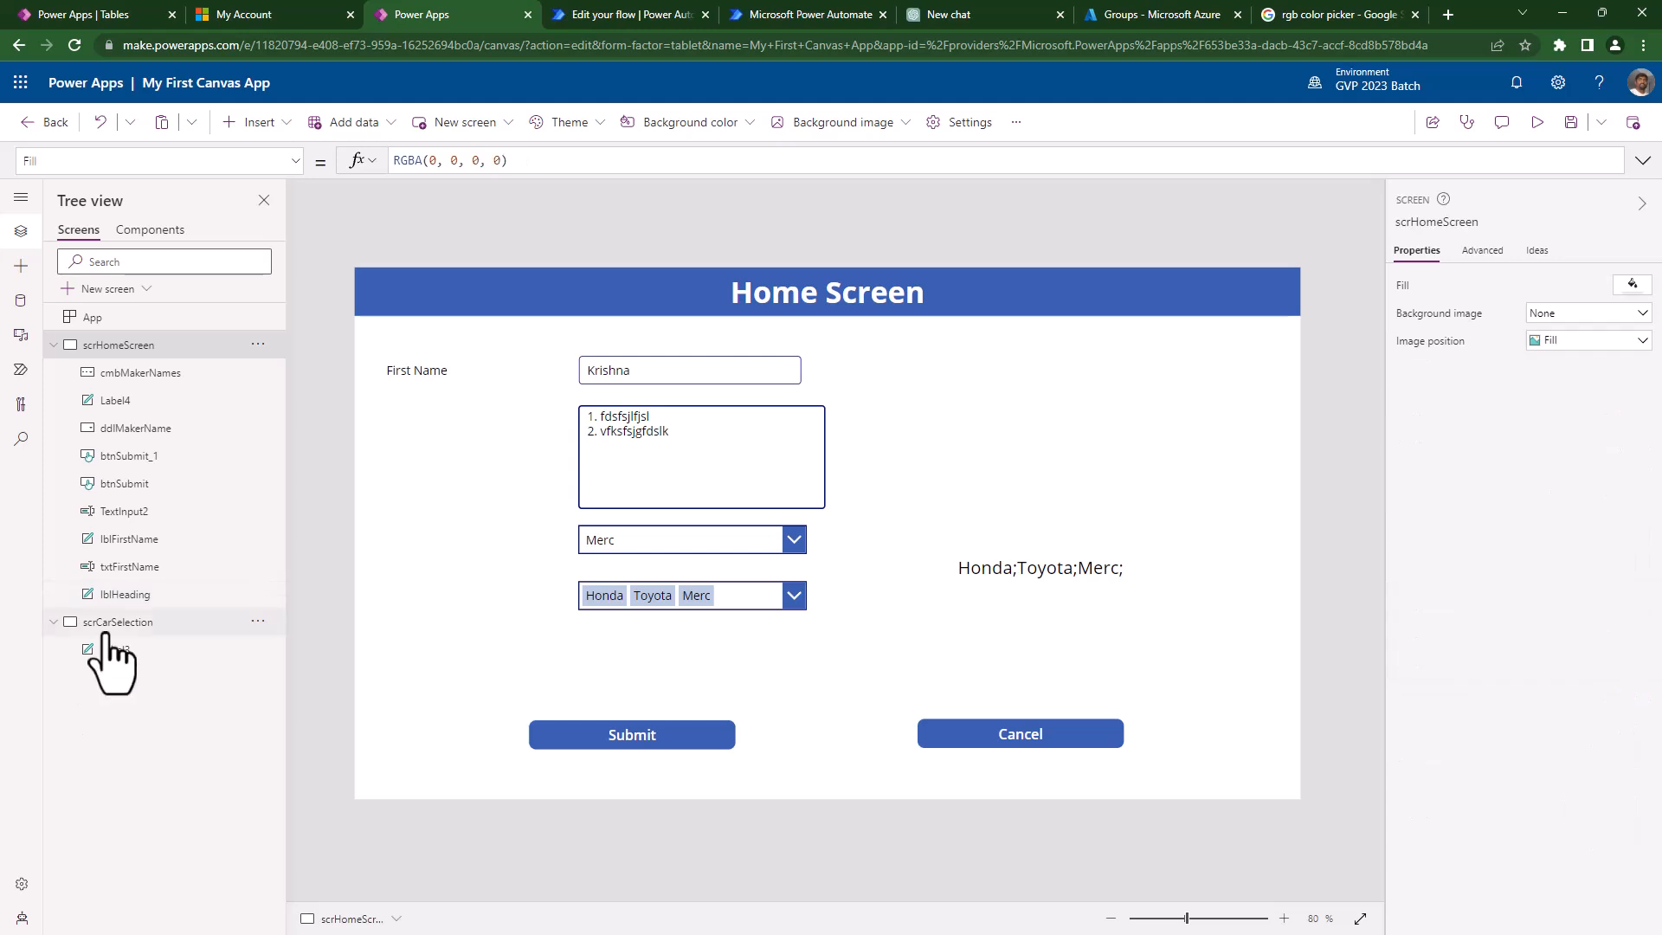
- On scrCarSelection, move the first-name label Label3 to 0,0 and shrink it to 273×88
{"action": "left_click", "coordinate": [104, 625]}
{"action": "left_click", "coordinate": [571, 531]}
{"action": "left_click_drag", "start_coordinate": [571, 530], "coordinate": [439, 319]}
{"action": "left_click_drag", "start_coordinate": [869, 433], "coordinate": [542, 328]}
- Filter the Insert menu's controls down to galleries by searching 'ga'
{"action": "left_click", "coordinate": [256, 122]}
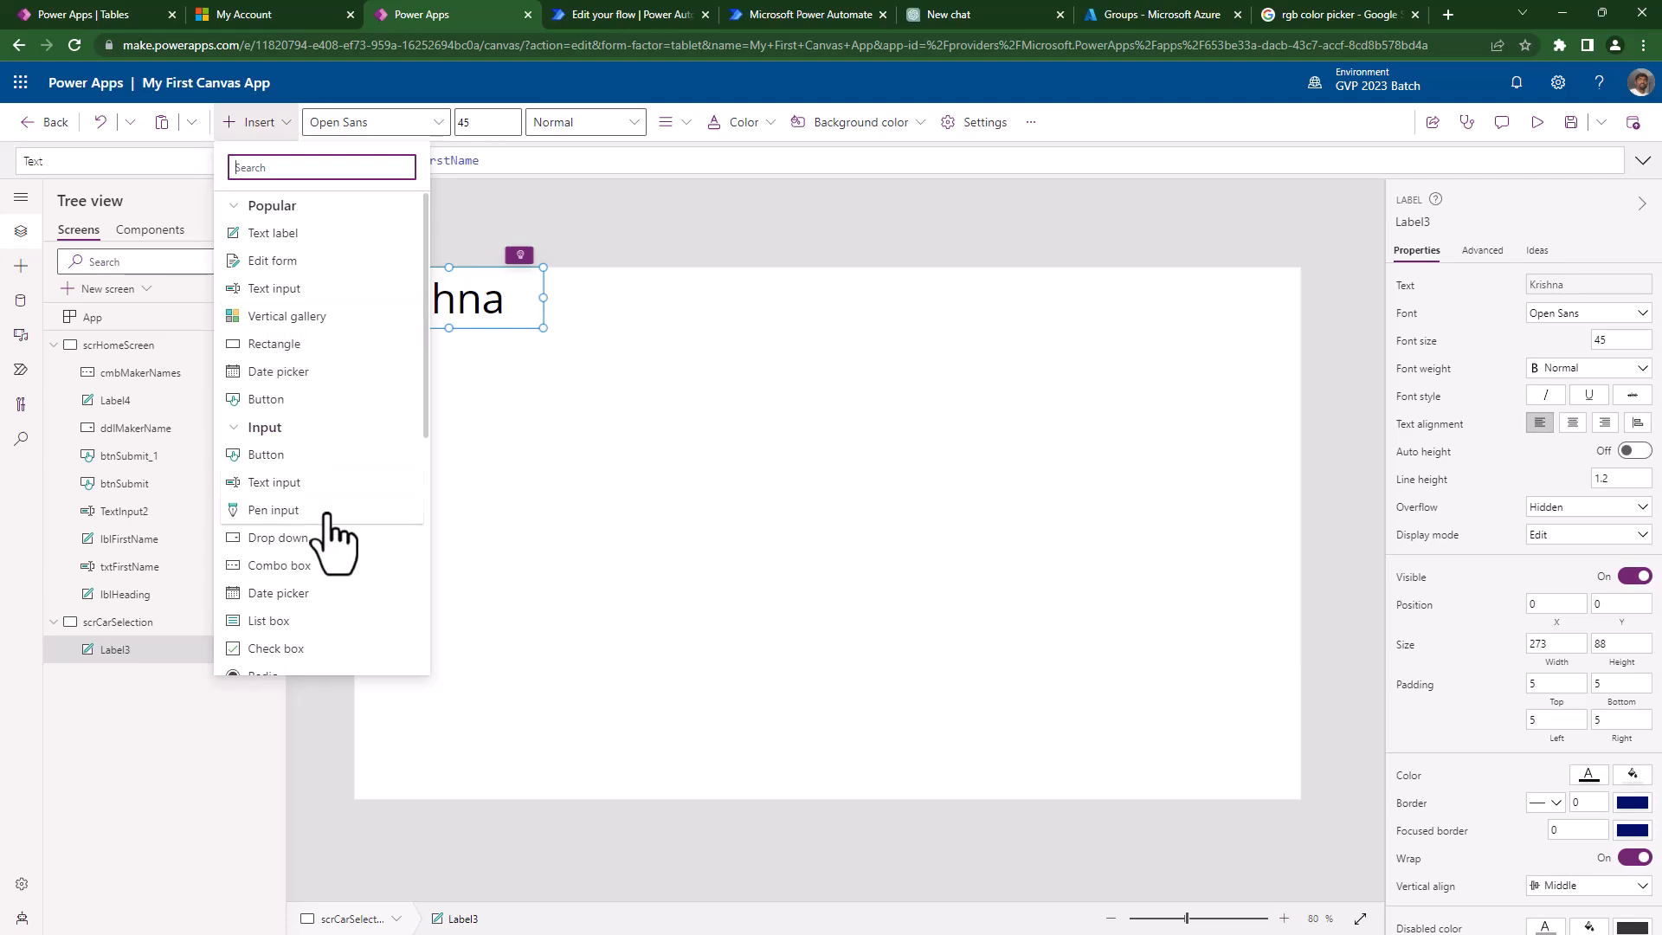
{"action": "scroll", "coordinate": [329, 541], "scroll_direction": "down", "scroll_amount": 5}
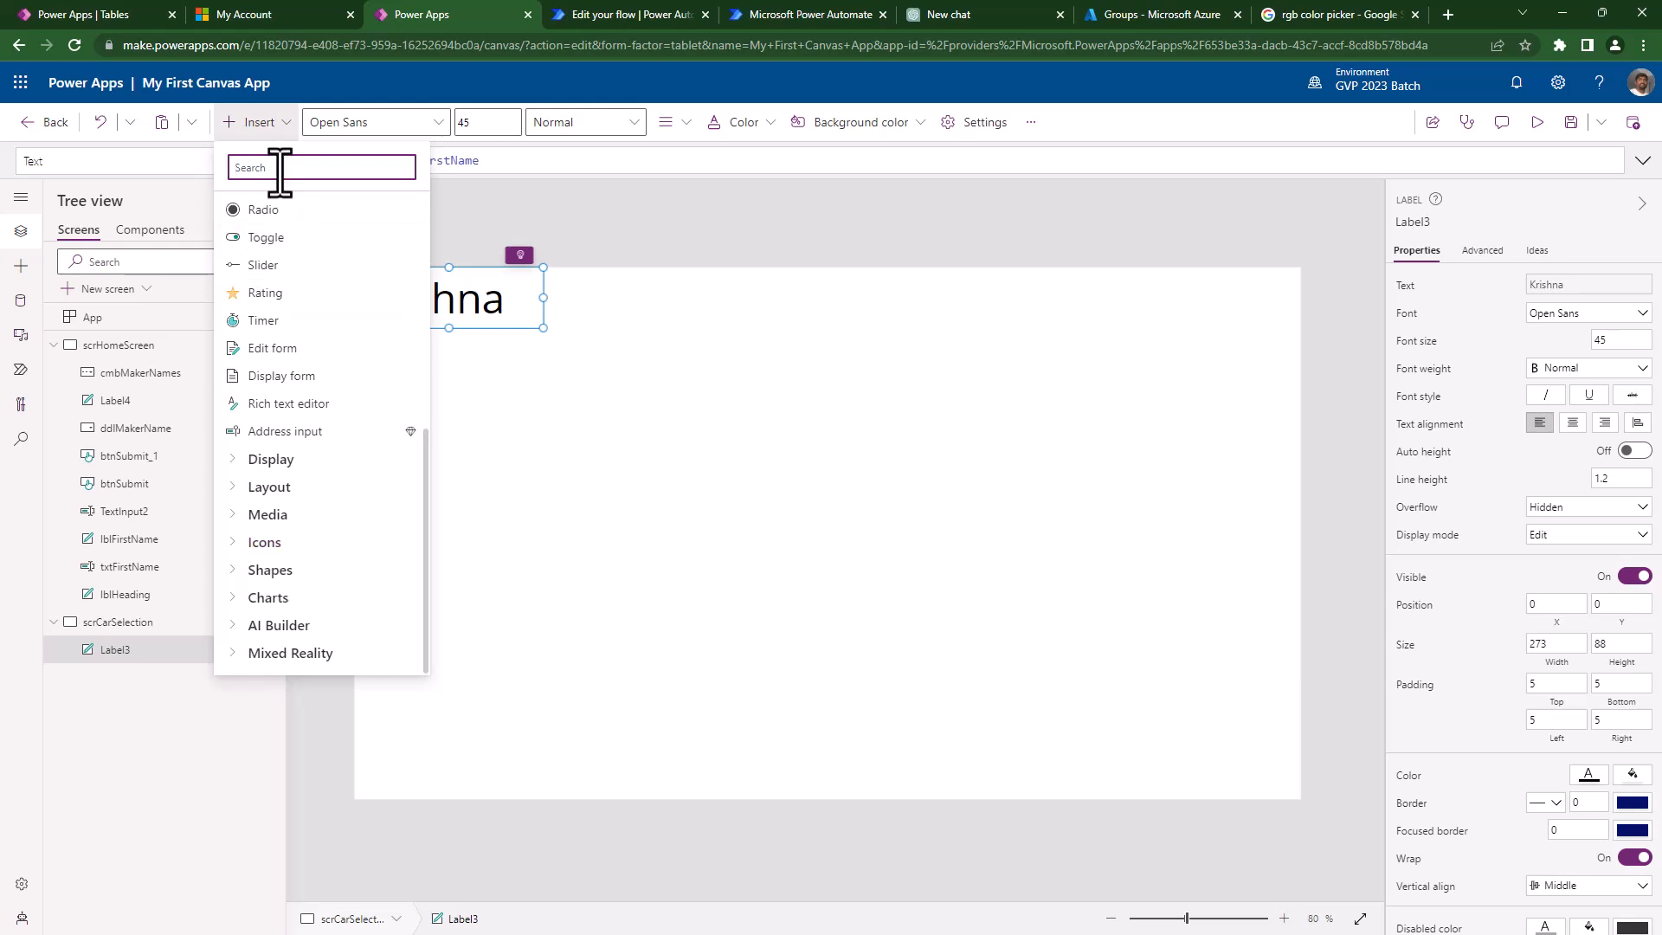
{"action": "type", "text": "gall"}
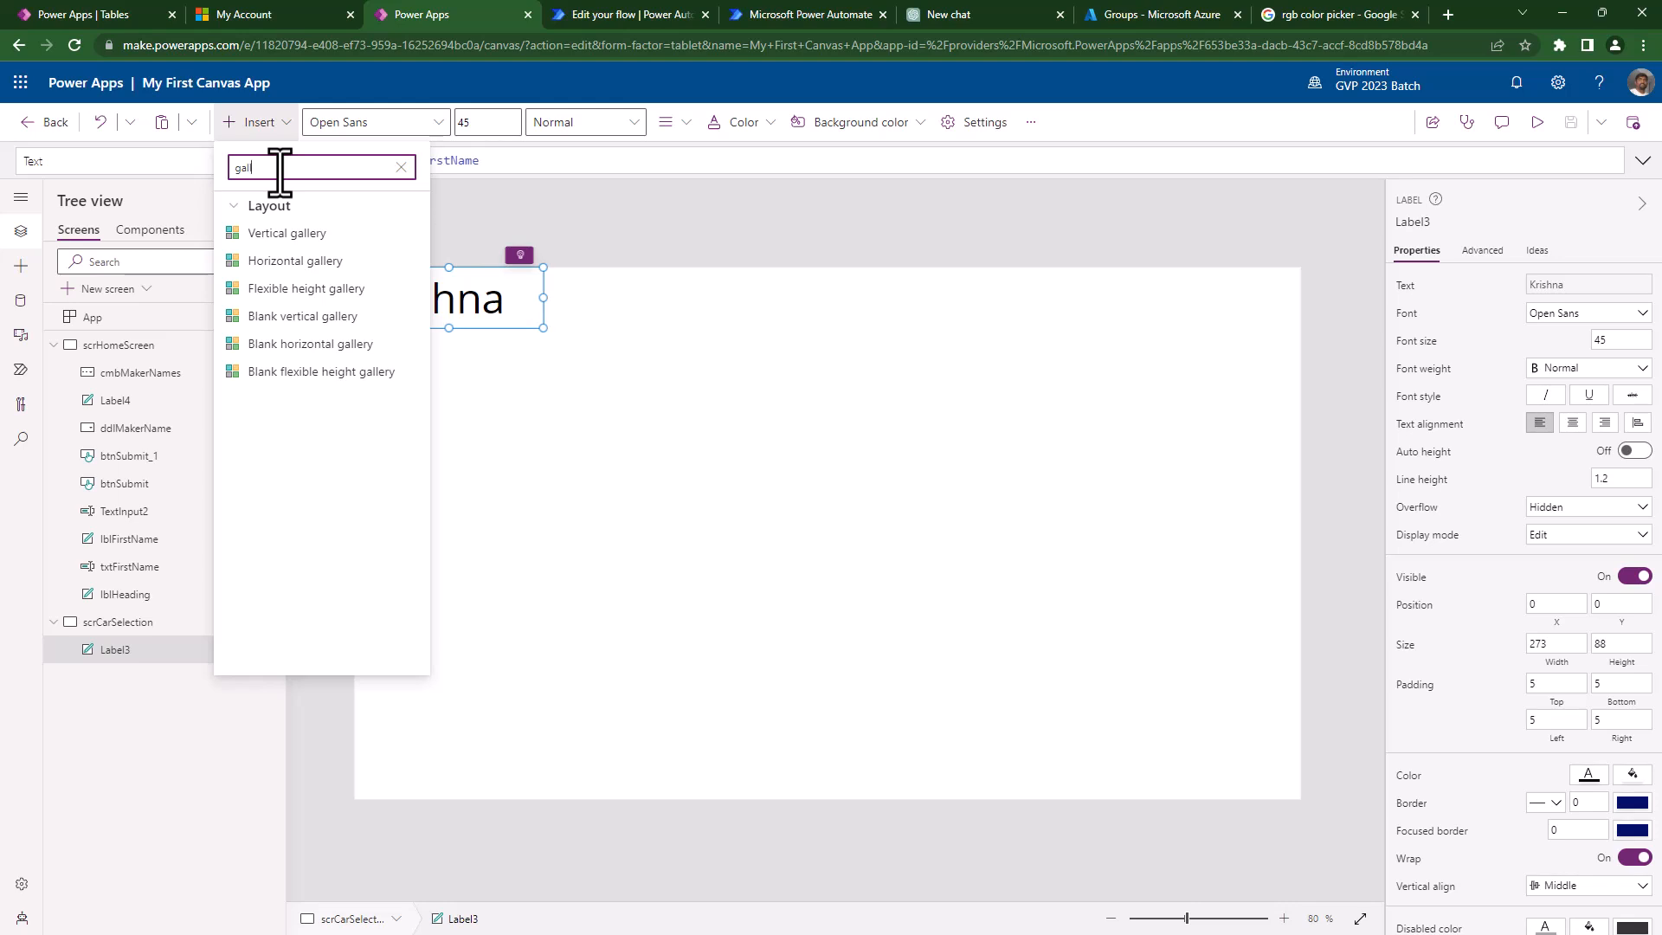
- Add Gallery2, a vertical gallery of sample items, and move it to 316, 88 below Label3
{"action": "left_click", "coordinate": [328, 235]}
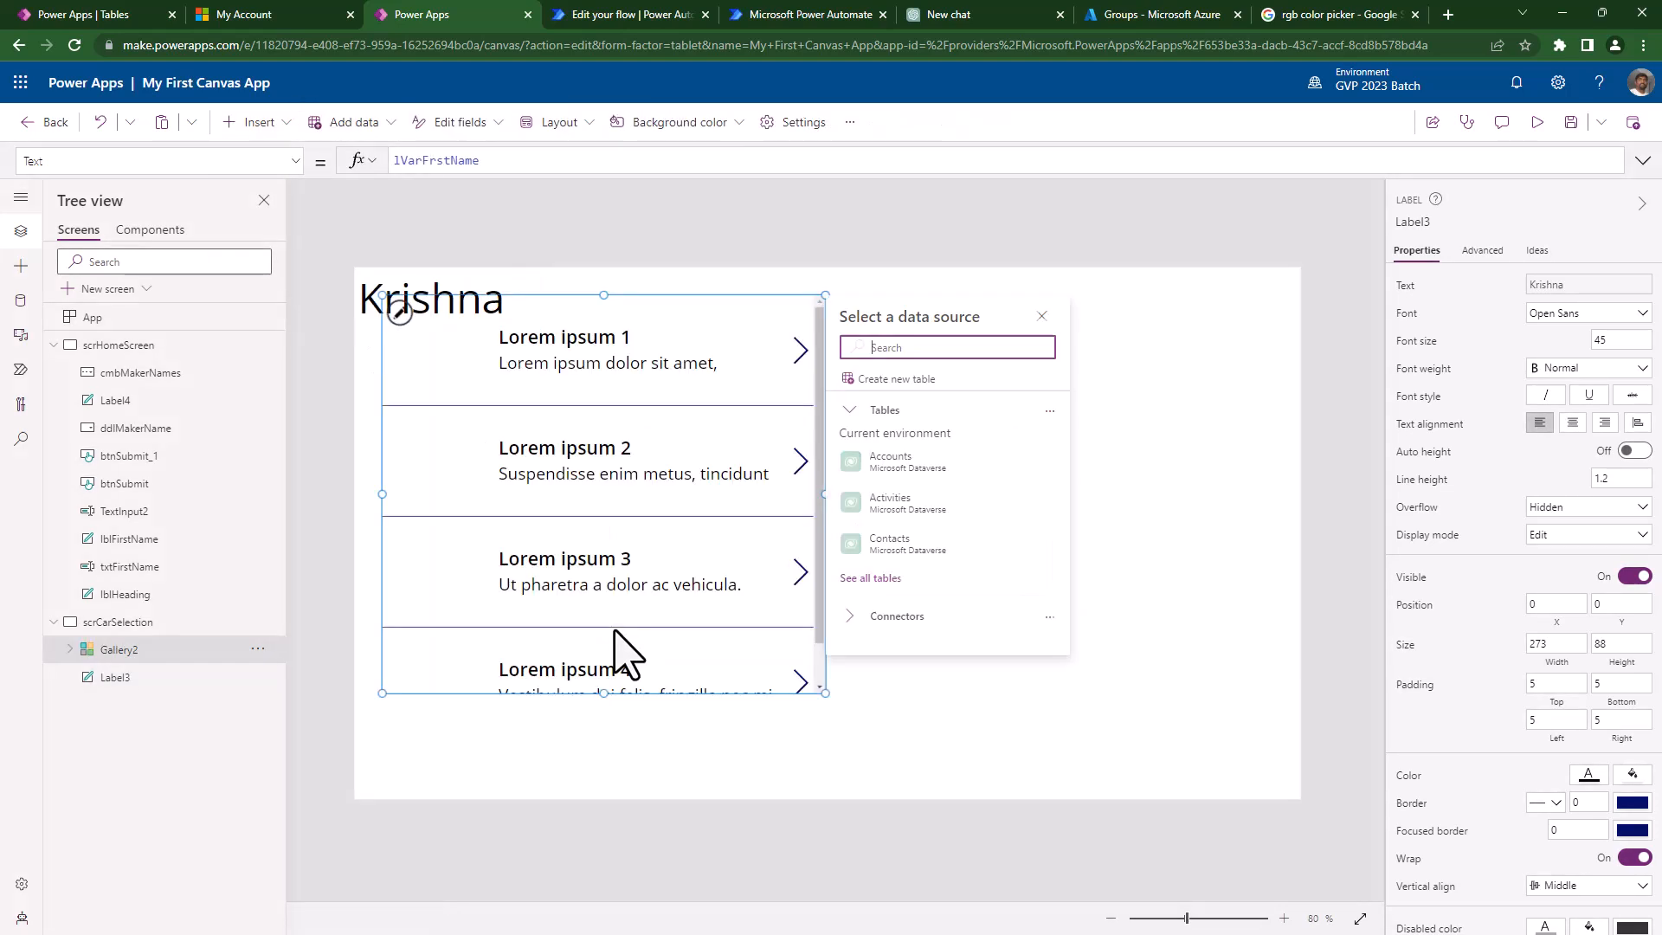
{"action": "left_click_drag", "start_coordinate": [622, 295], "coordinate": [864, 327]}
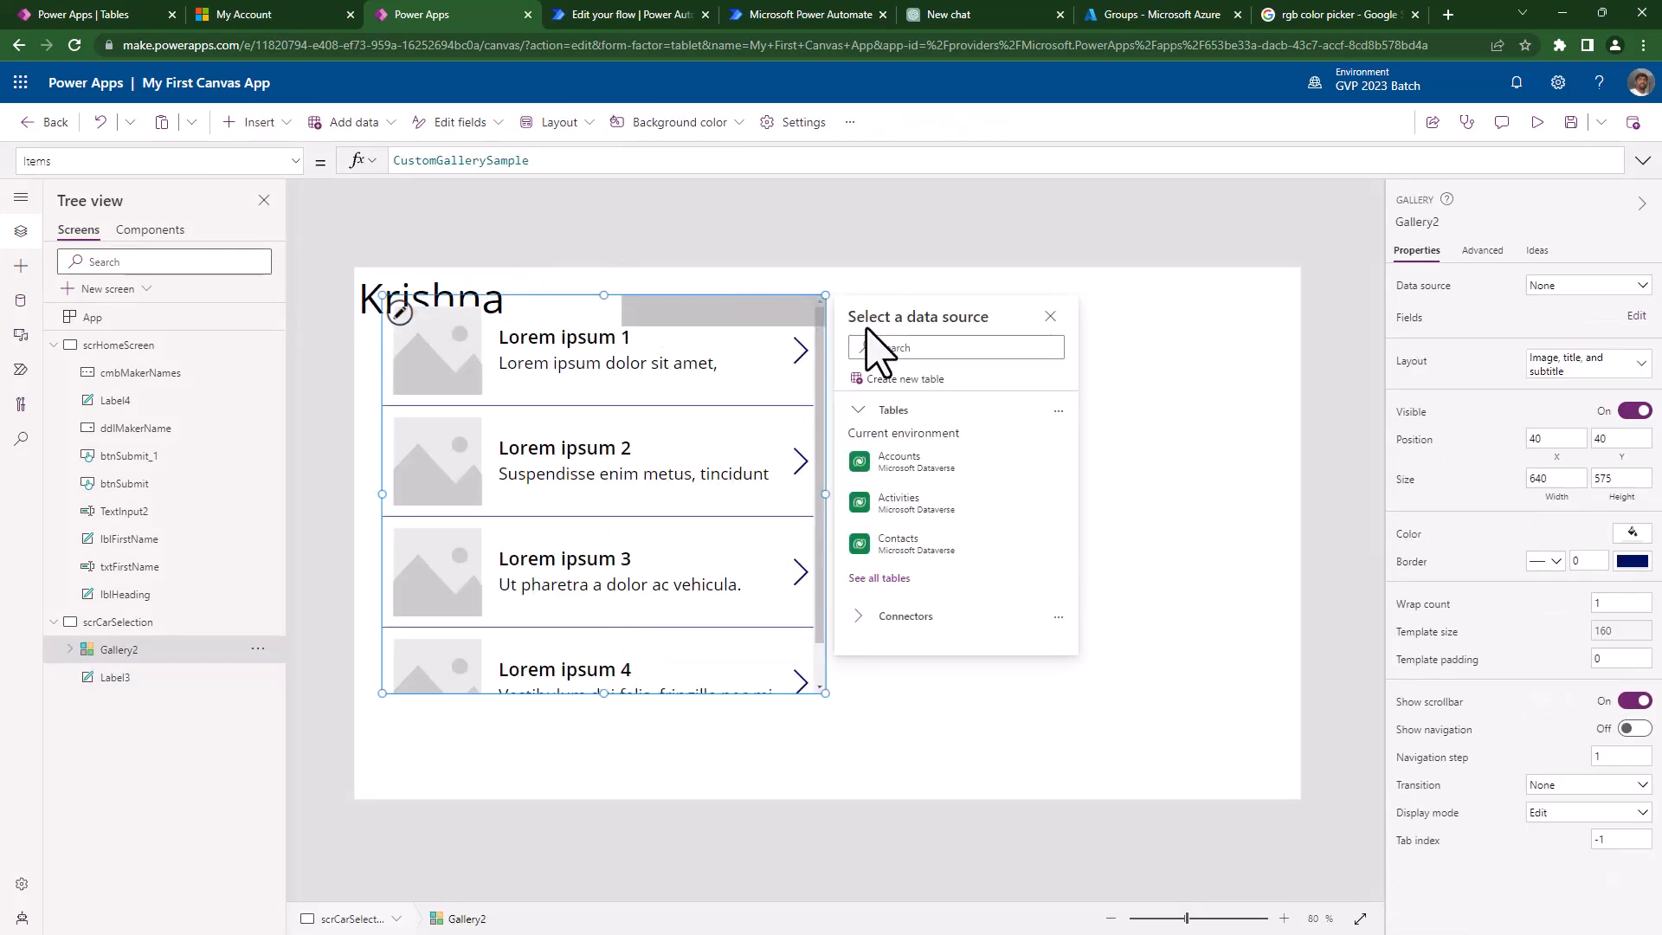
{"action": "left_click", "coordinate": [625, 312]}
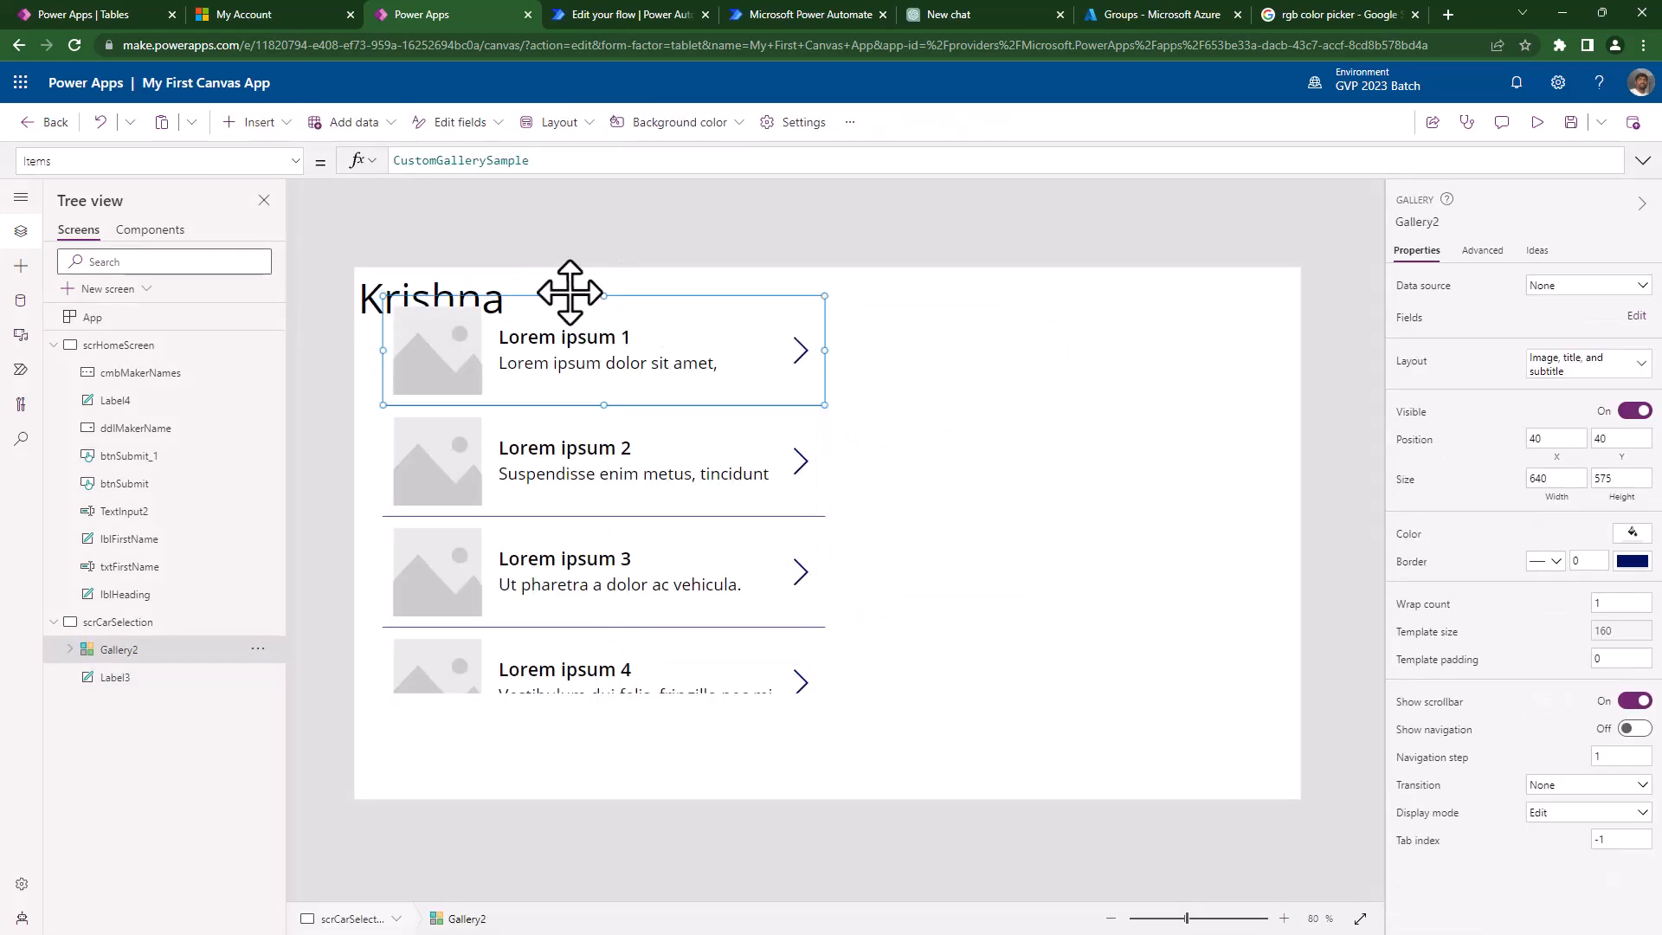
{"action": "left_click", "coordinate": [168, 650]}
{"action": "left_click_drag", "start_coordinate": [672, 293], "coordinate": [932, 326]}
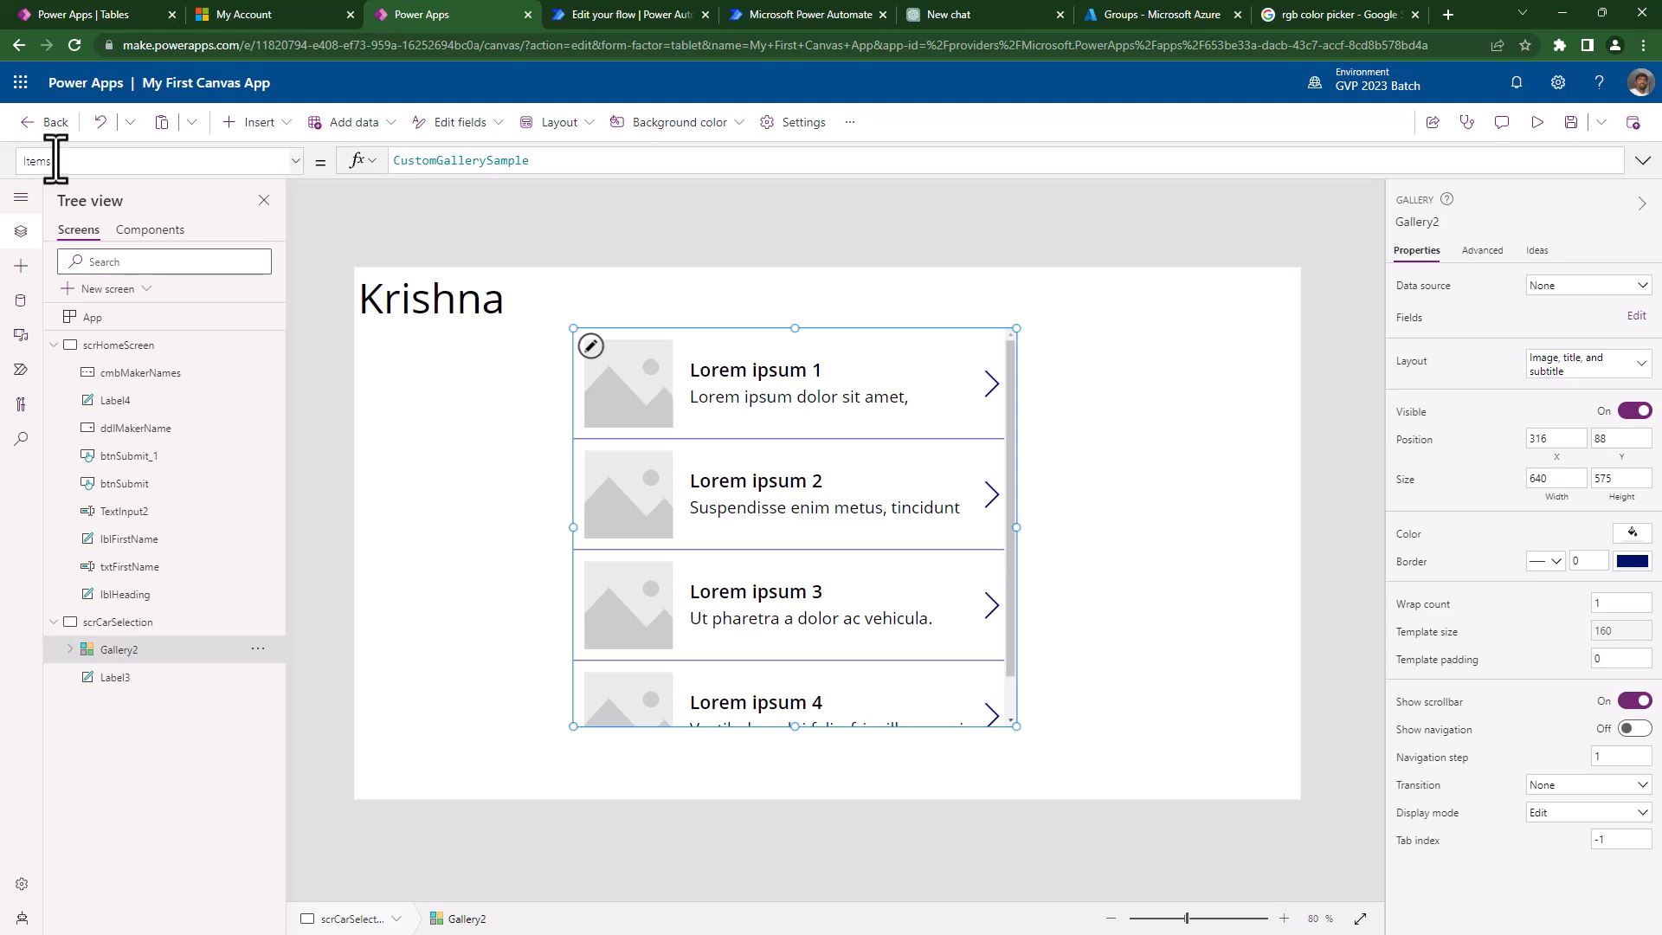
{"action": "left_click", "coordinate": [431, 165]}
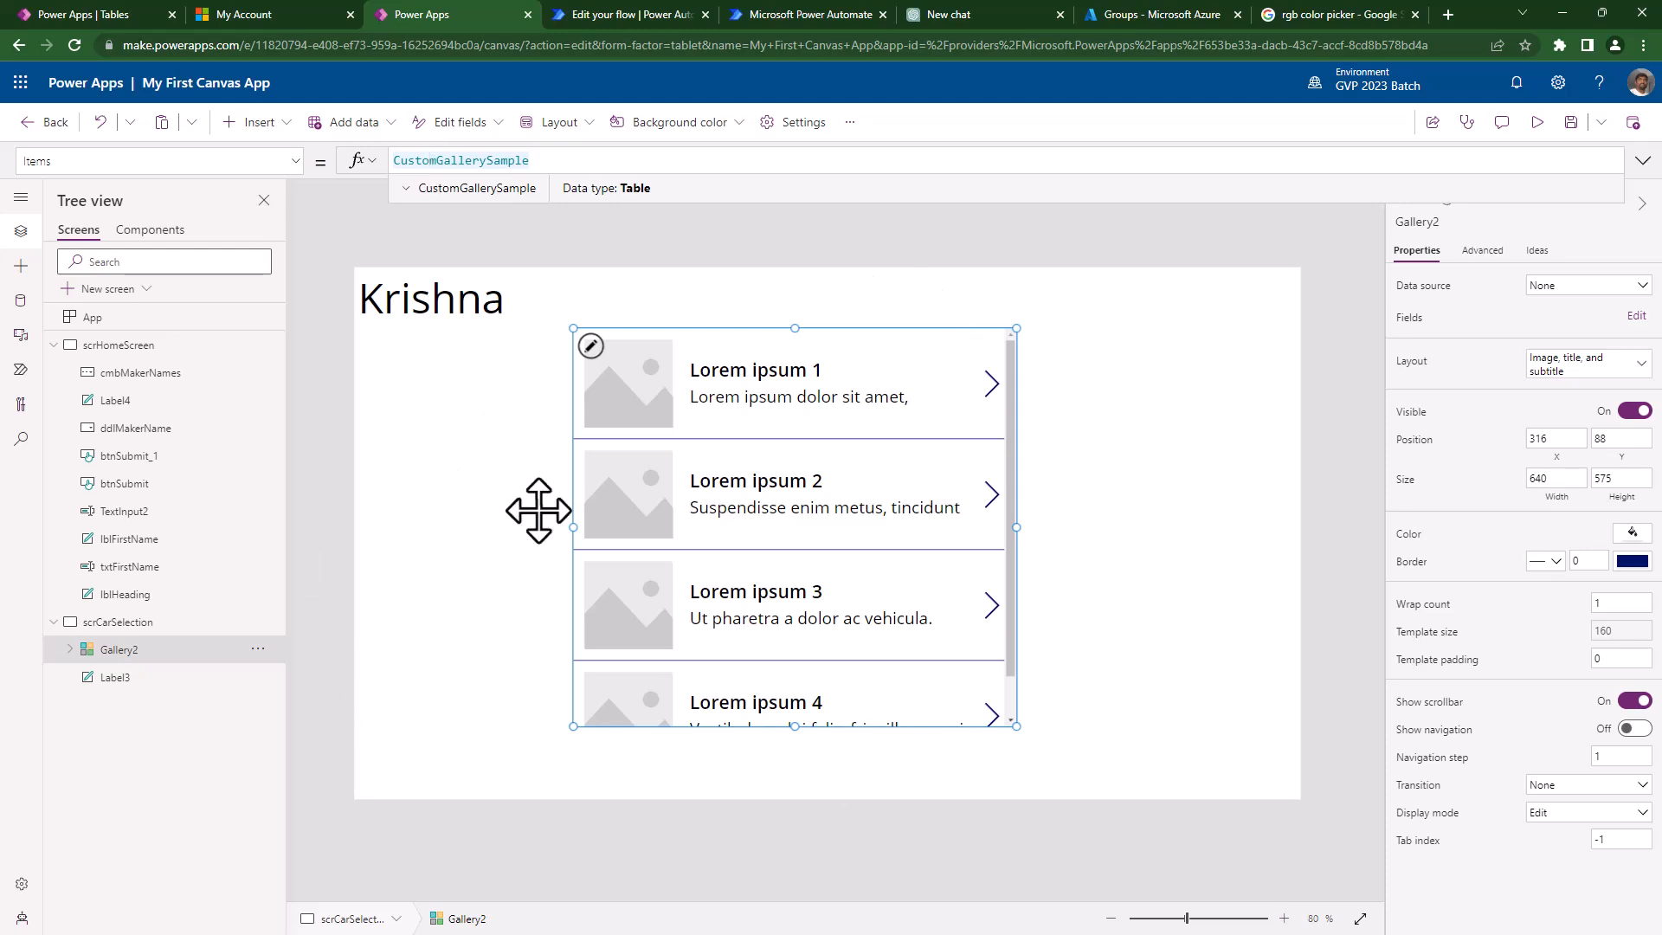
- Preview the CustomGallerySample data behind Gallery2's Items, then bring up its Layout templates
{"action": "left_click", "coordinate": [406, 190]}
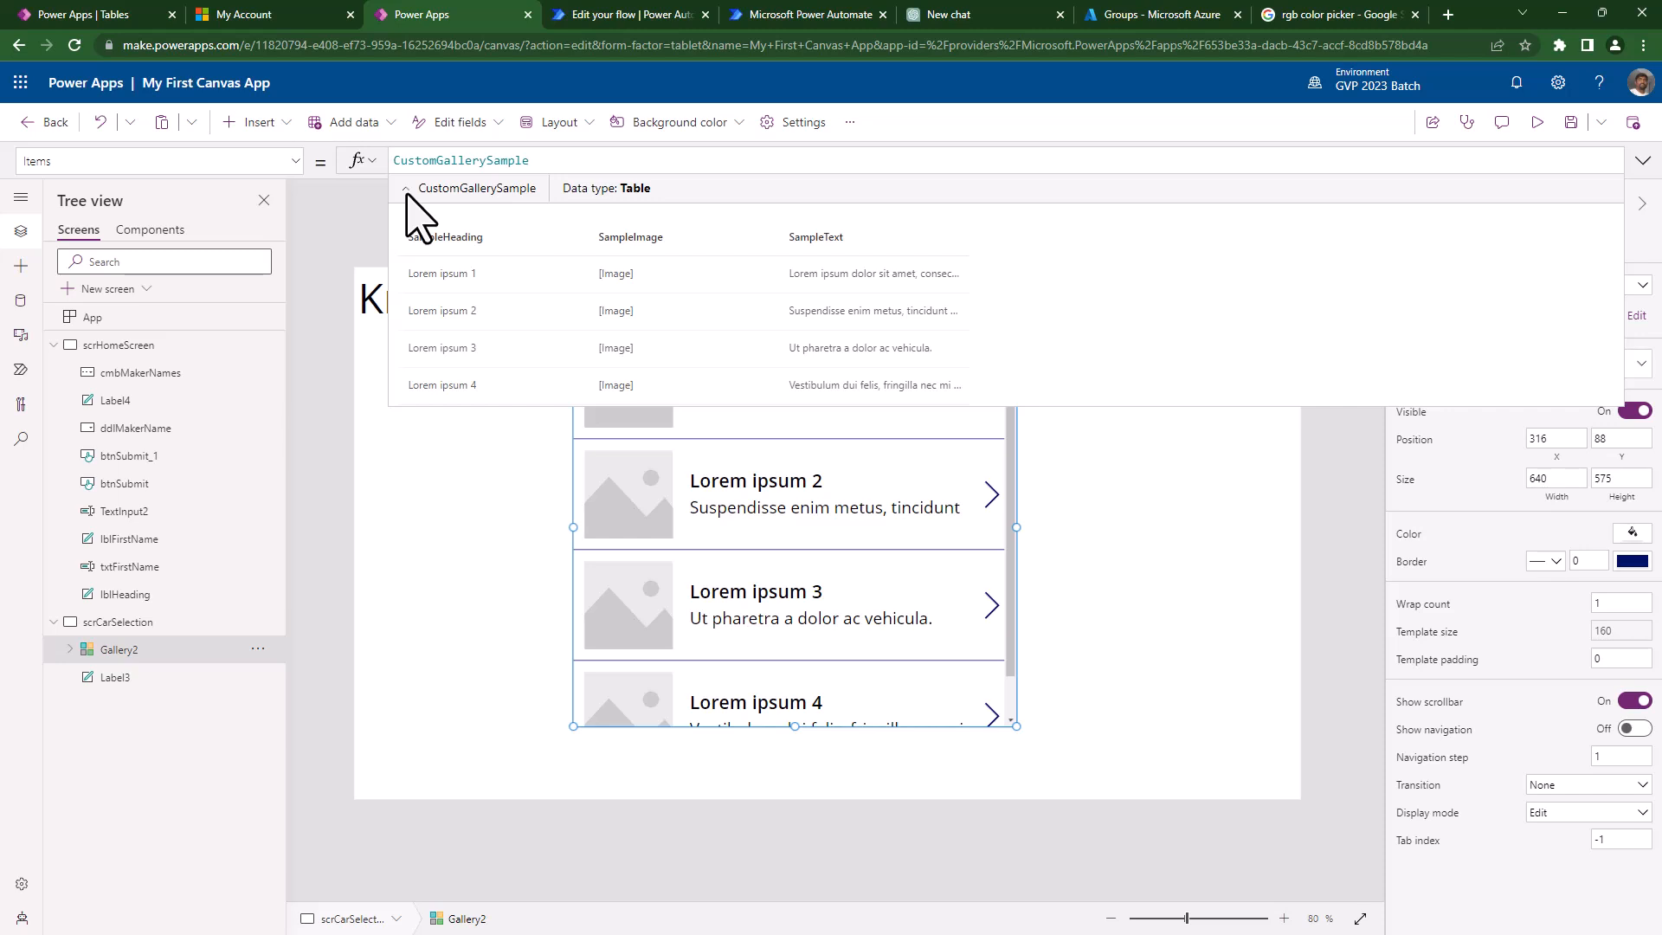
{"action": "left_click", "coordinate": [404, 190]}
{"action": "left_click", "coordinate": [403, 191]}
{"action": "double_click", "coordinate": [458, 161]}
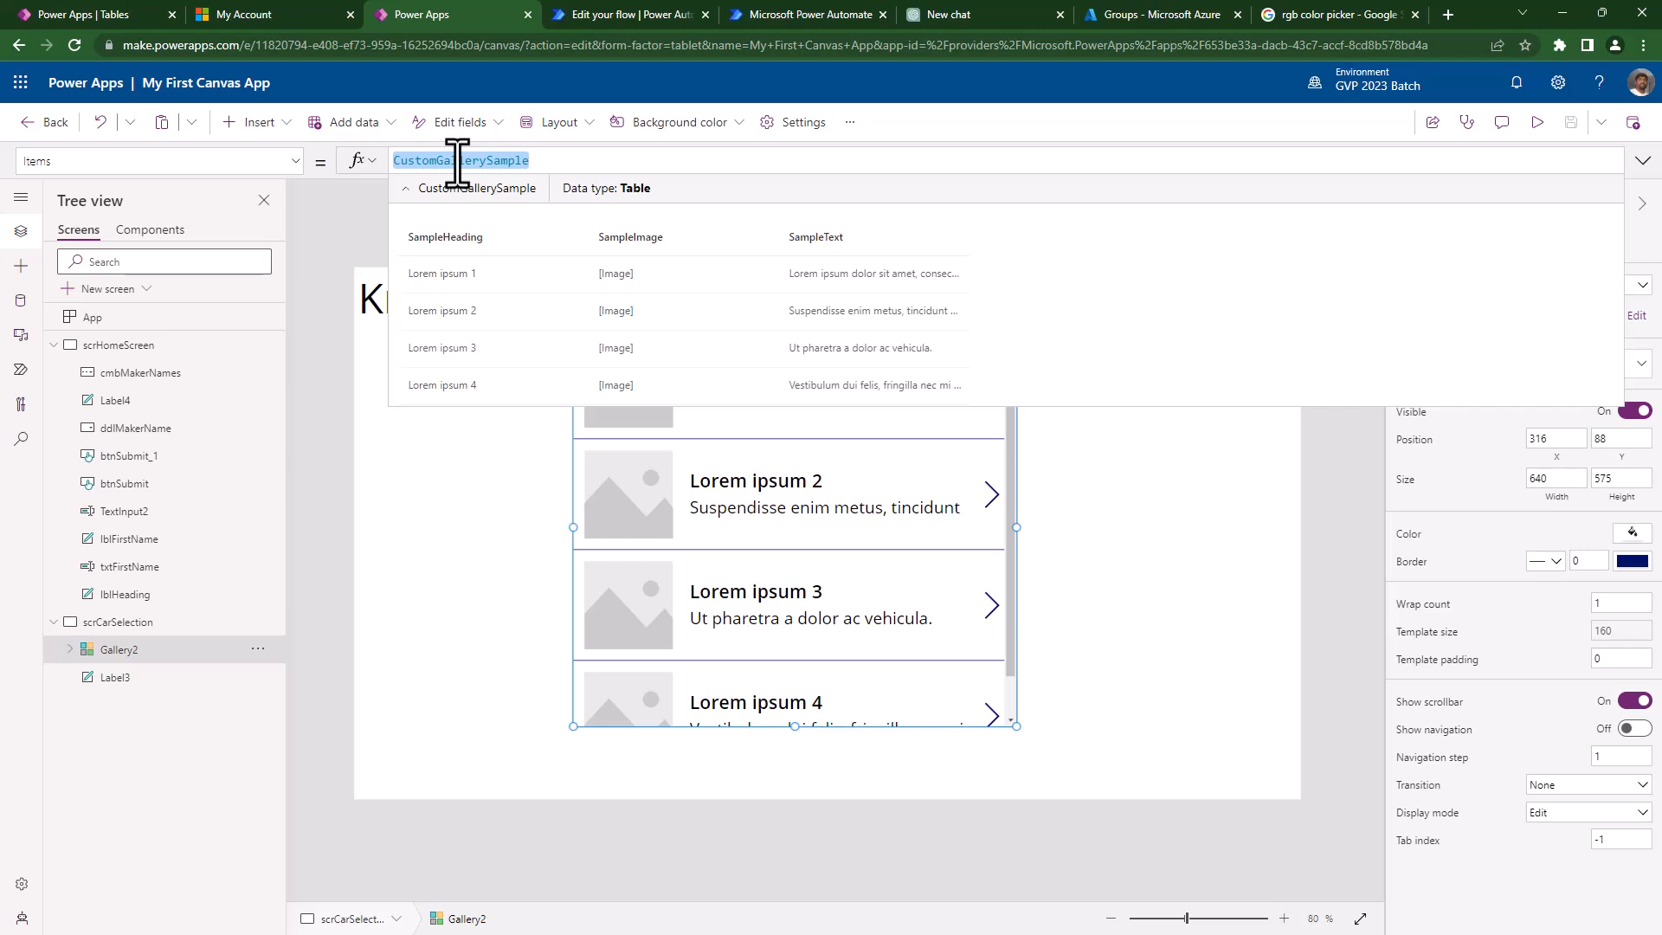
{"action": "left_click", "coordinate": [1004, 700]}
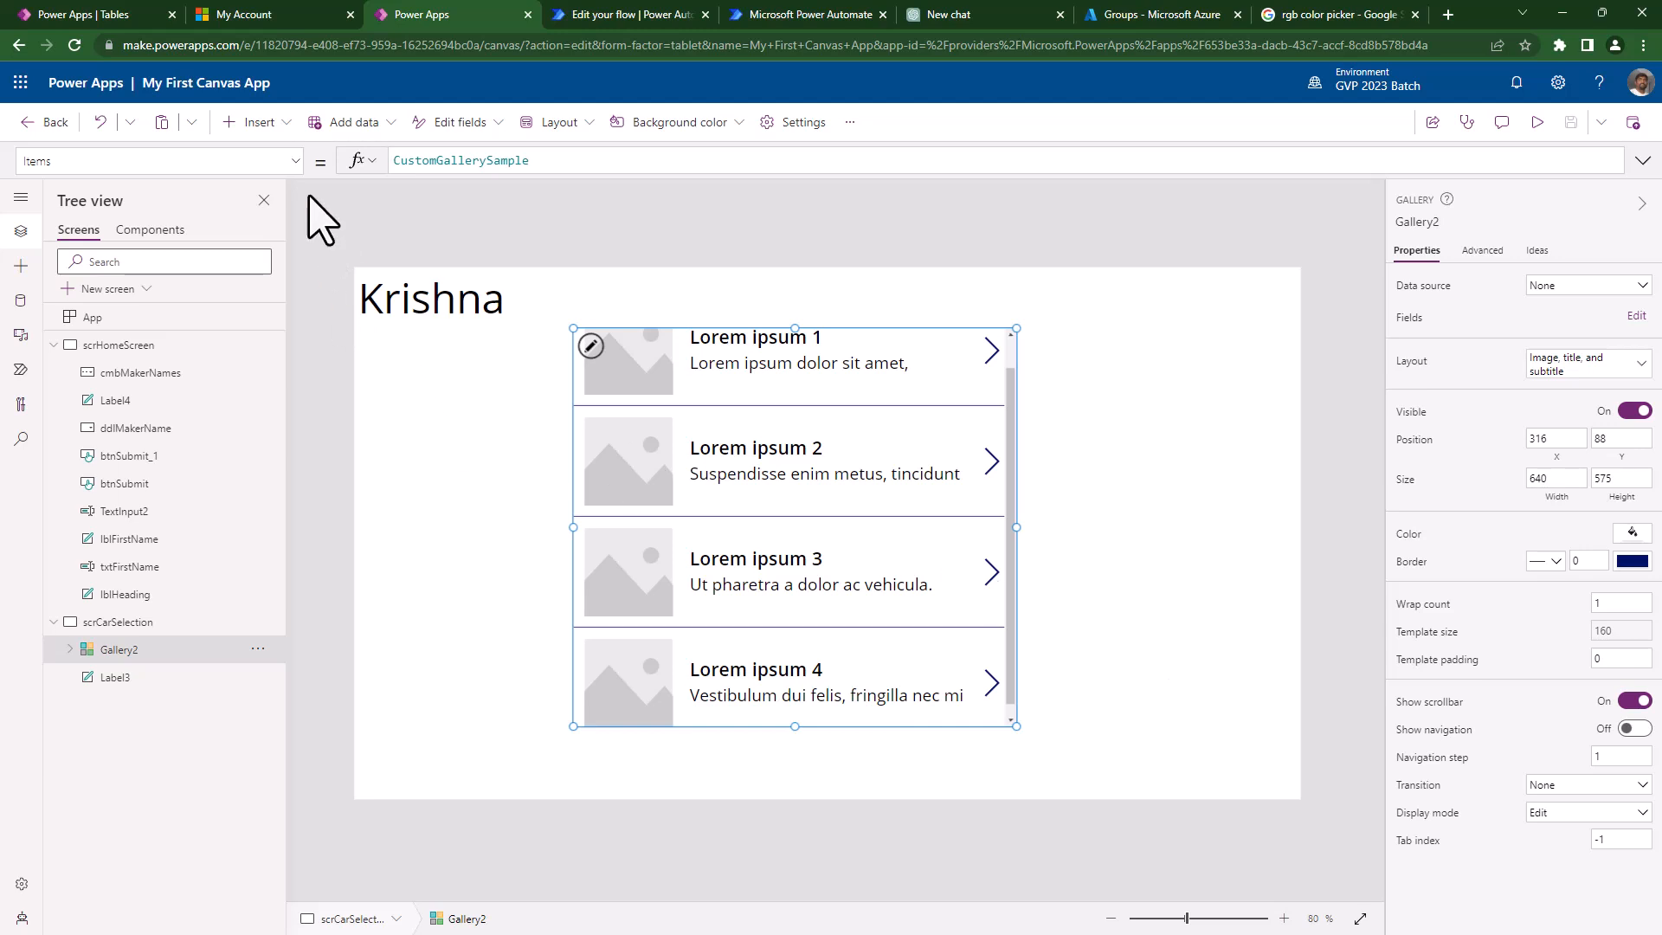
{"action": "left_click", "coordinate": [1593, 368]}
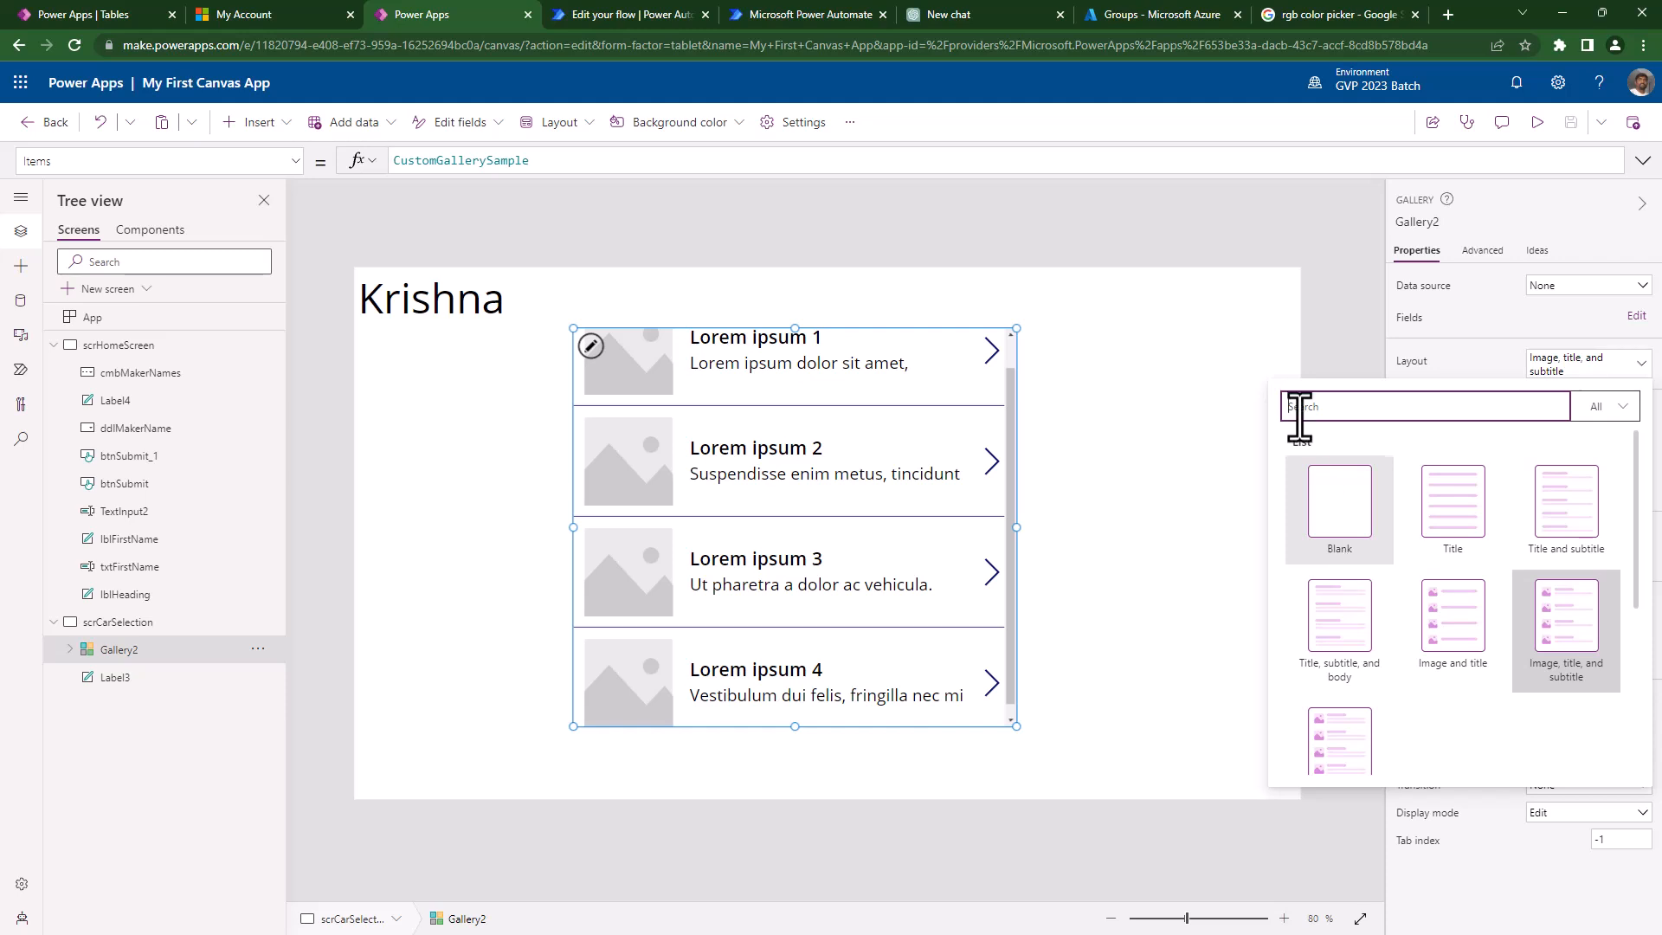
- Try the Blank and Title layouts on Gallery2, settling on Title and subtitle
{"action": "left_click", "coordinate": [1326, 506]}
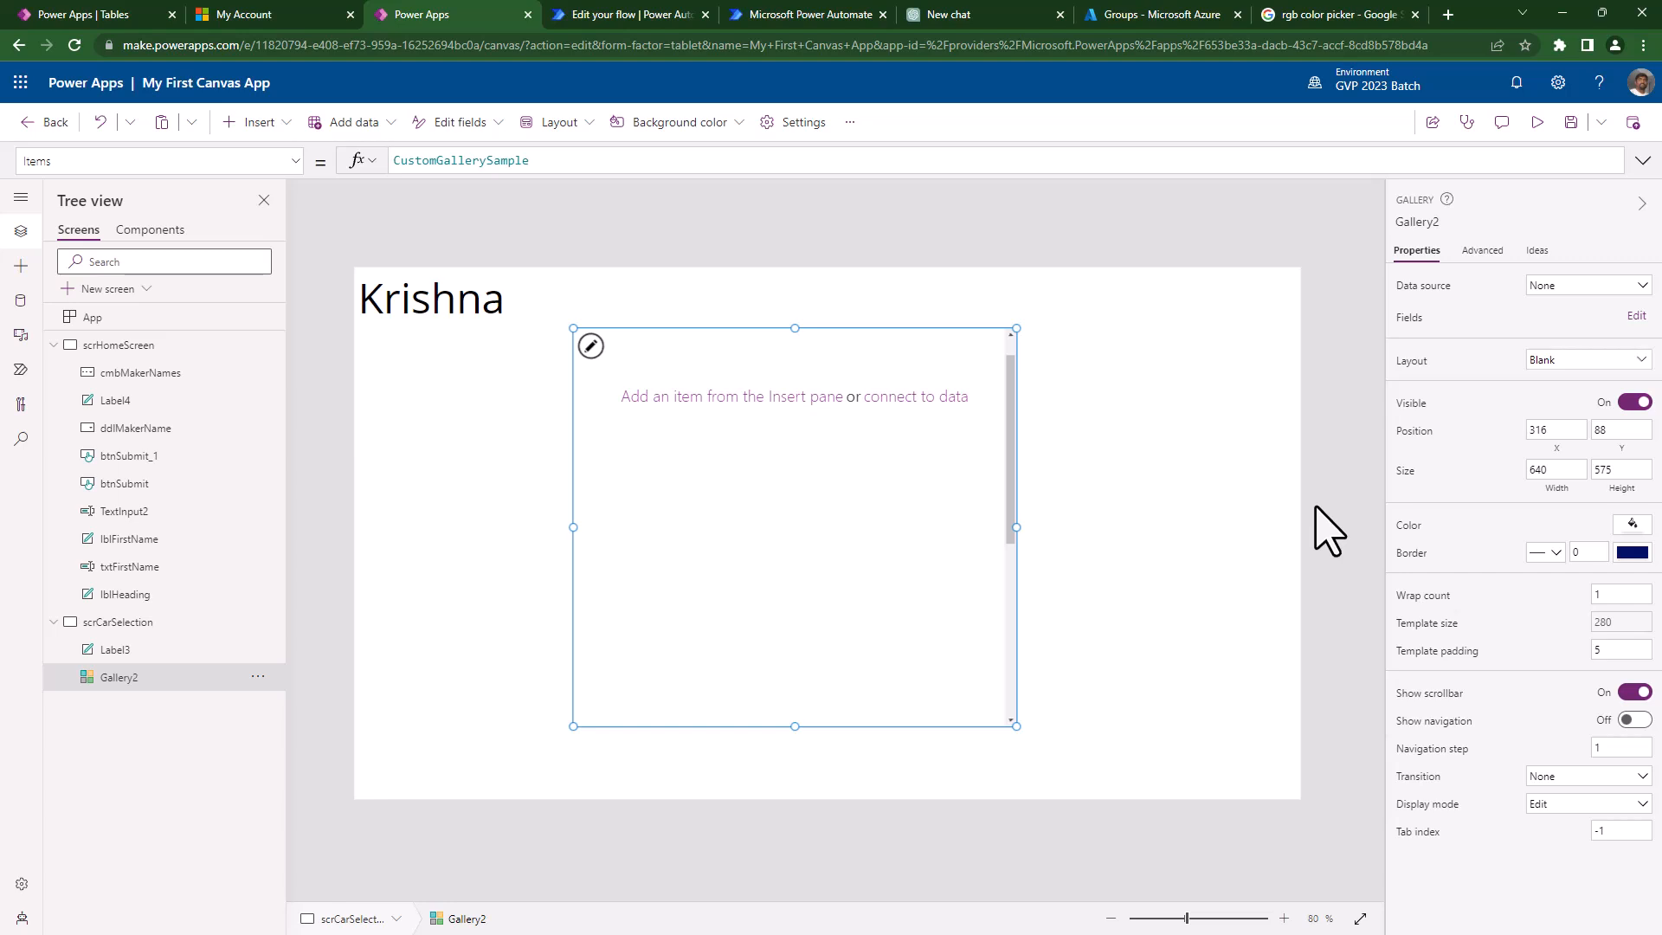
{"action": "left_click", "coordinate": [1581, 360]}
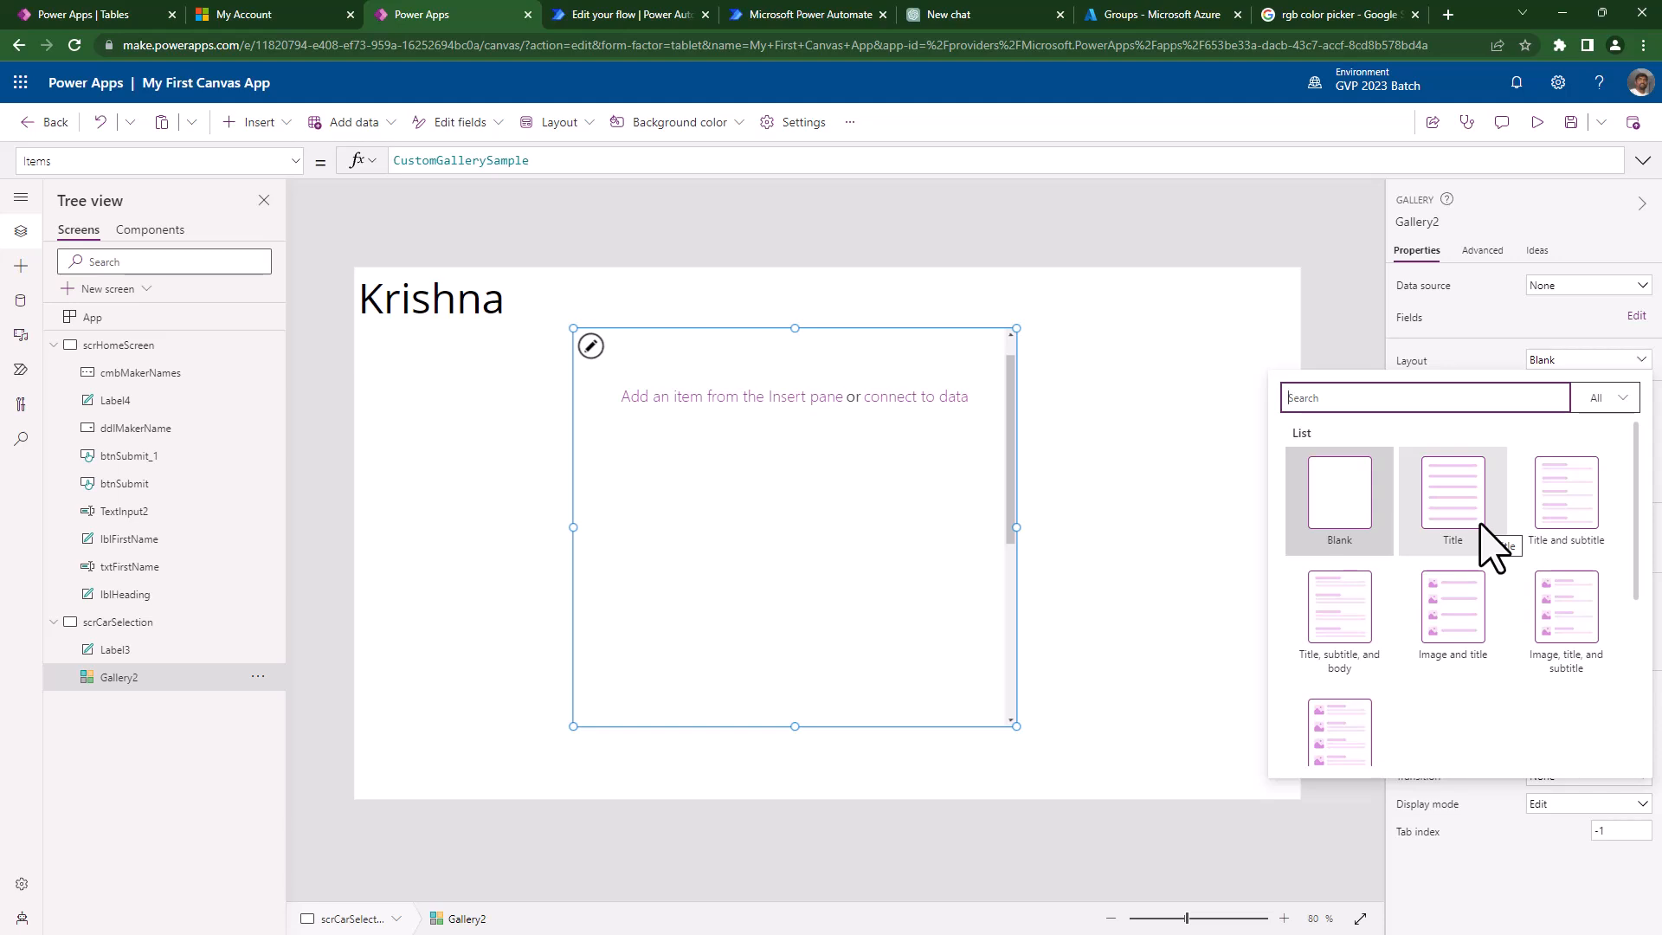
{"action": "left_click", "coordinate": [1489, 545]}
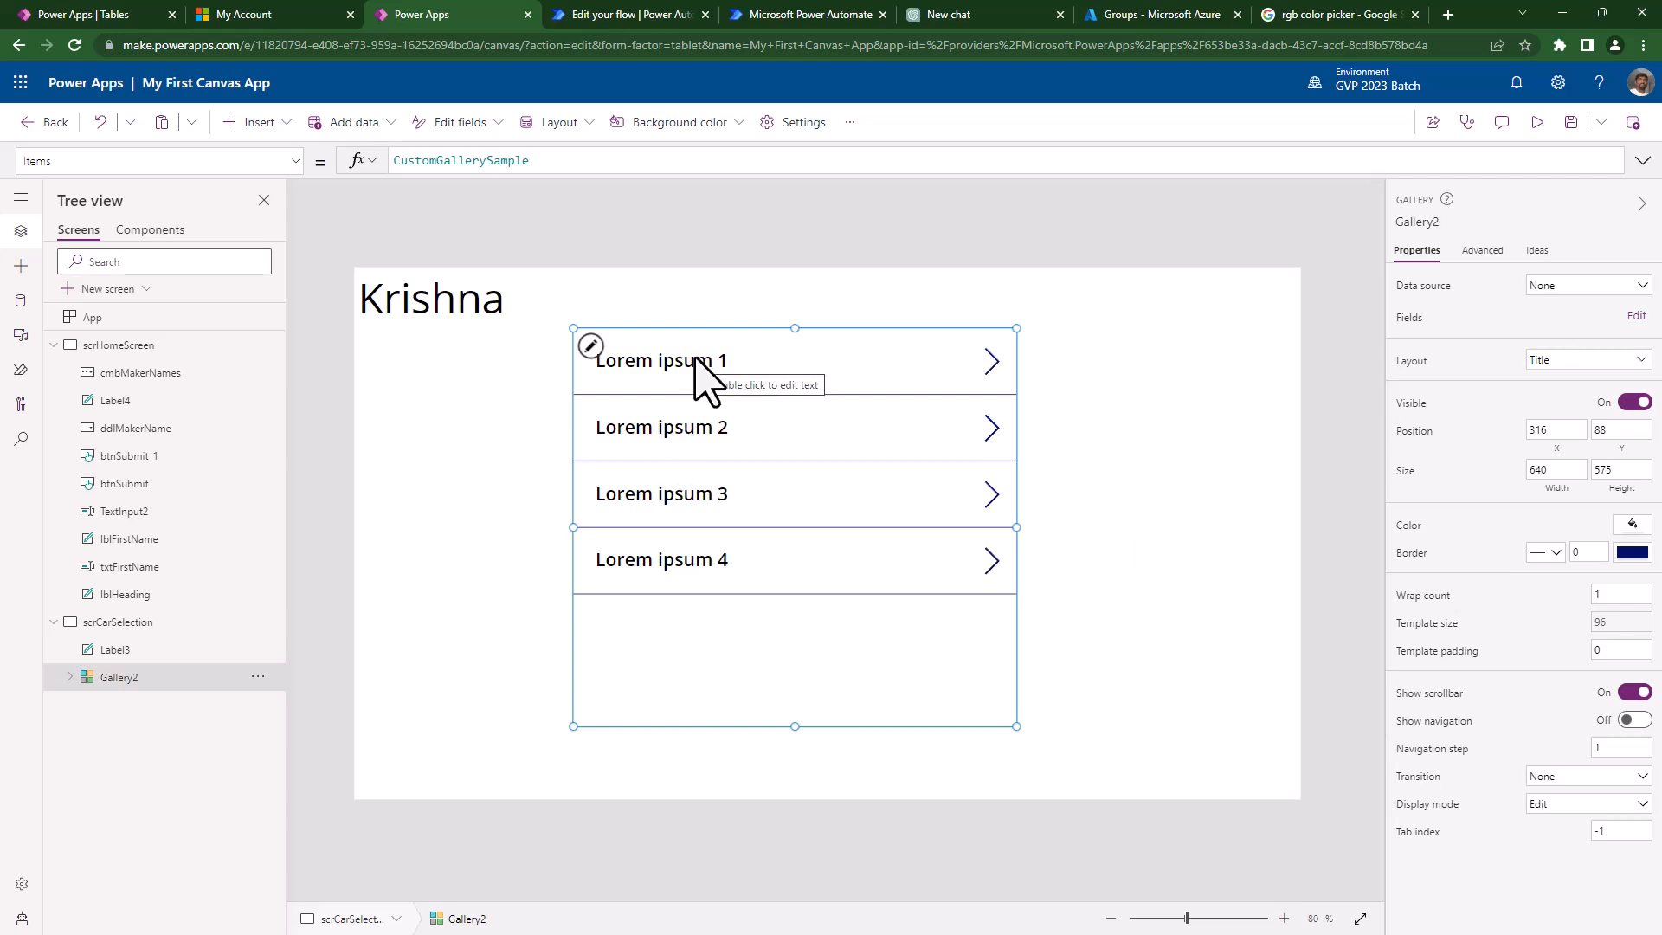
{"action": "left_click", "coordinate": [1539, 368]}
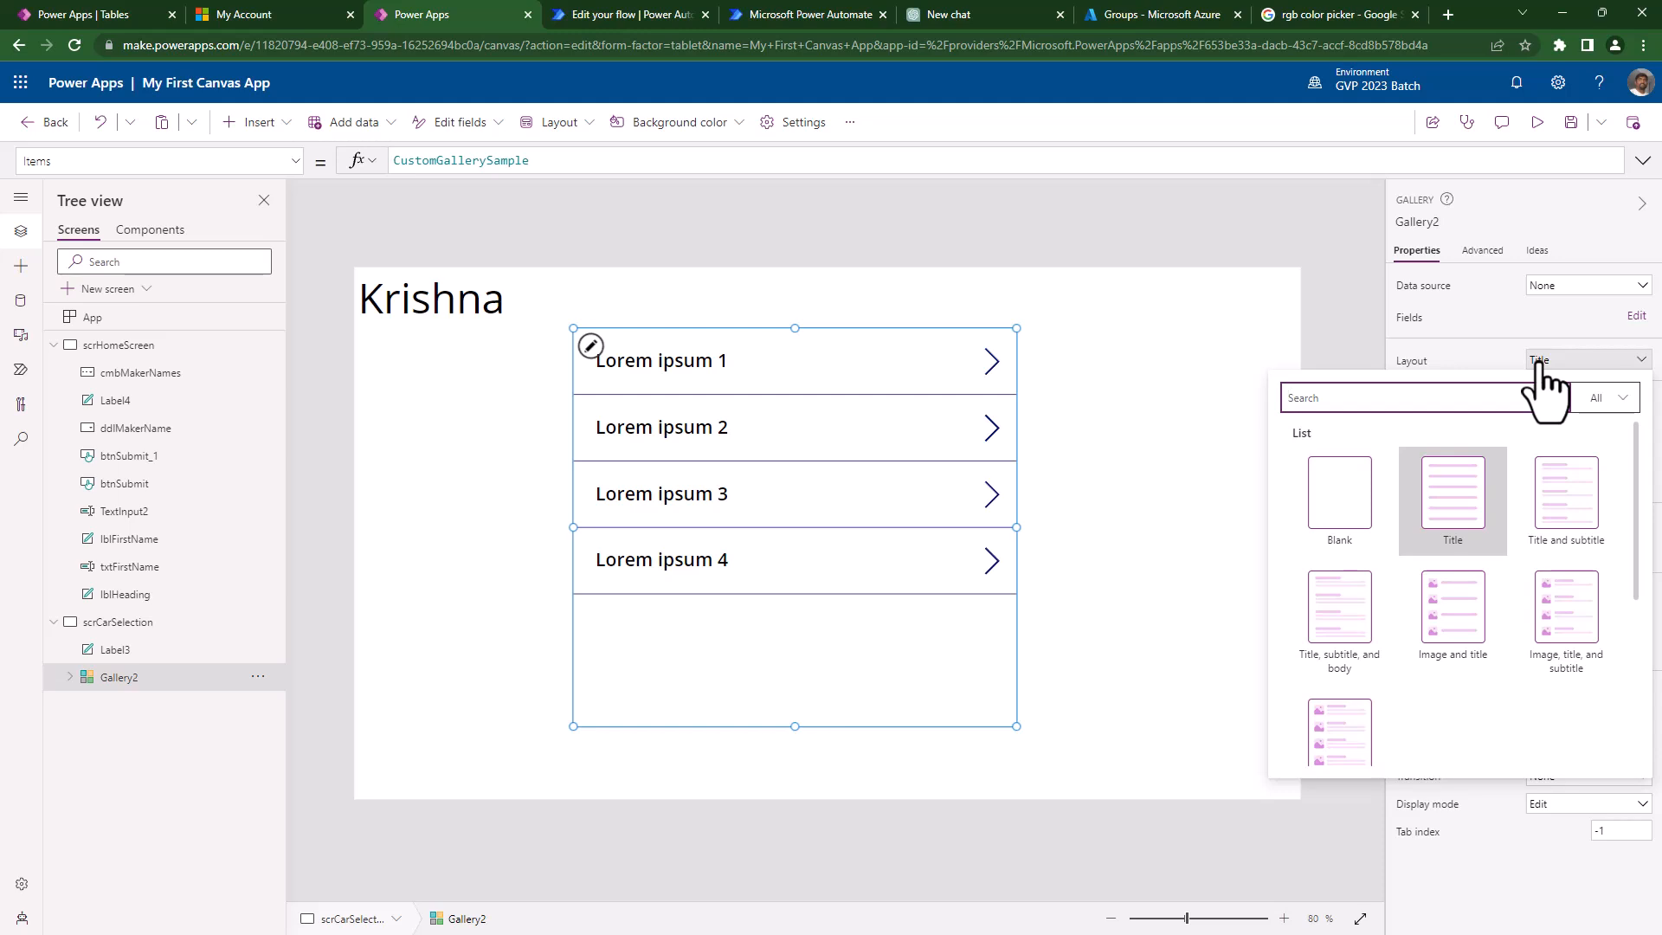
{"action": "left_click", "coordinate": [1574, 497]}
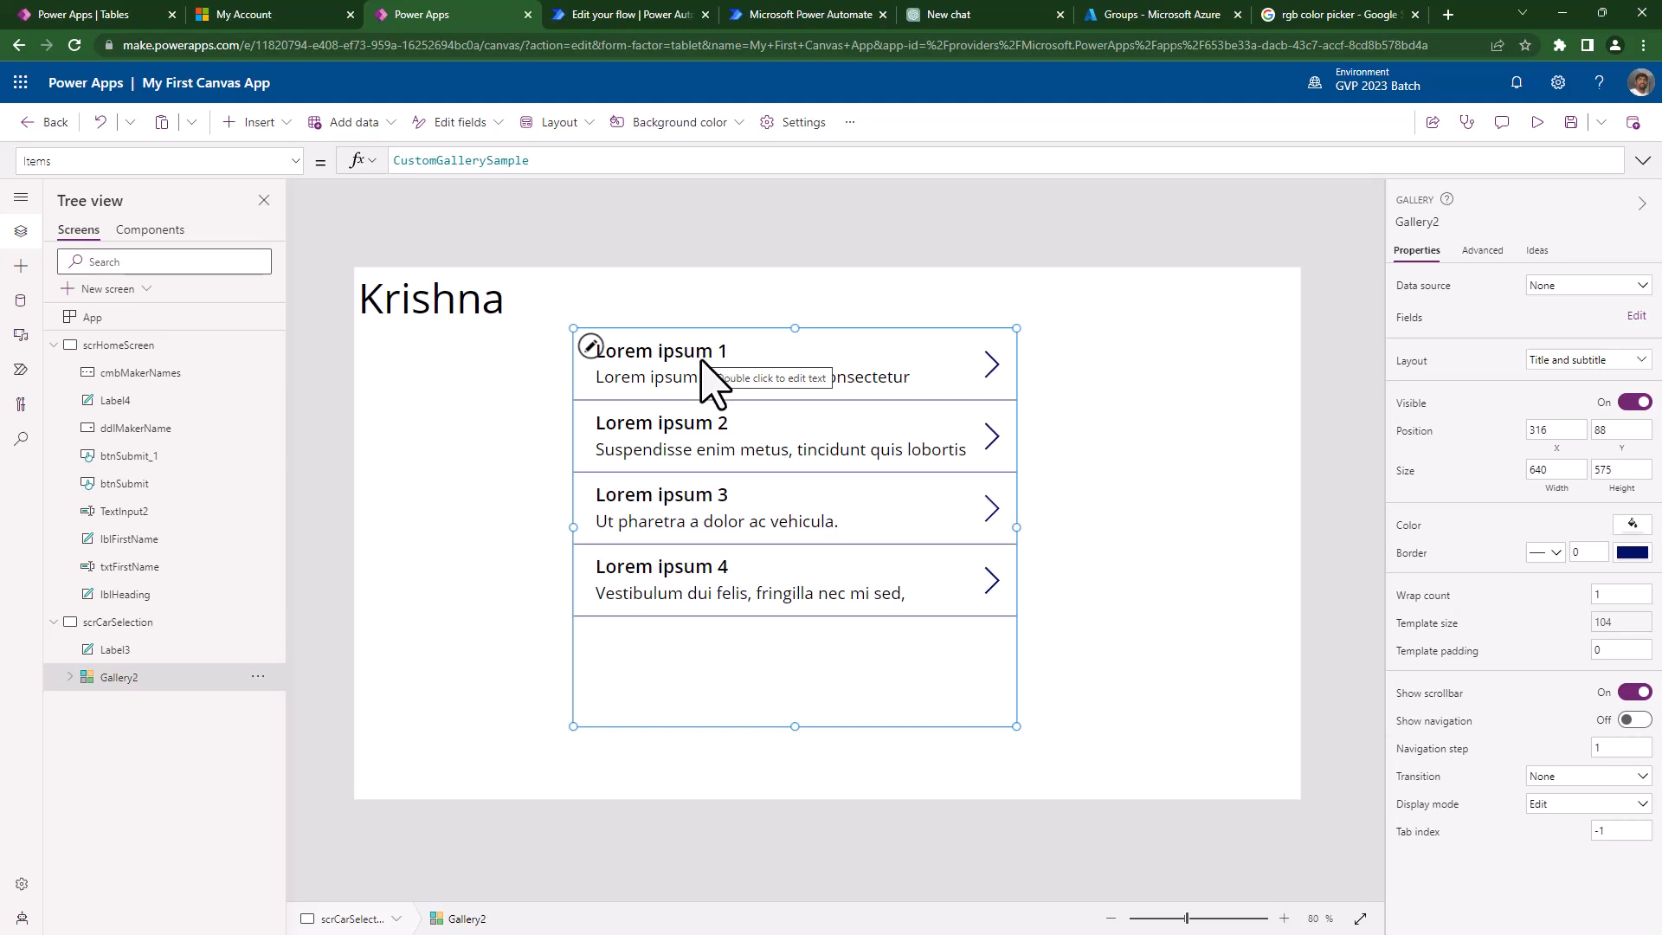
- Widen Gallery2 to stretch across the screen from left to right
{"action": "left_click", "coordinate": [699, 356]}
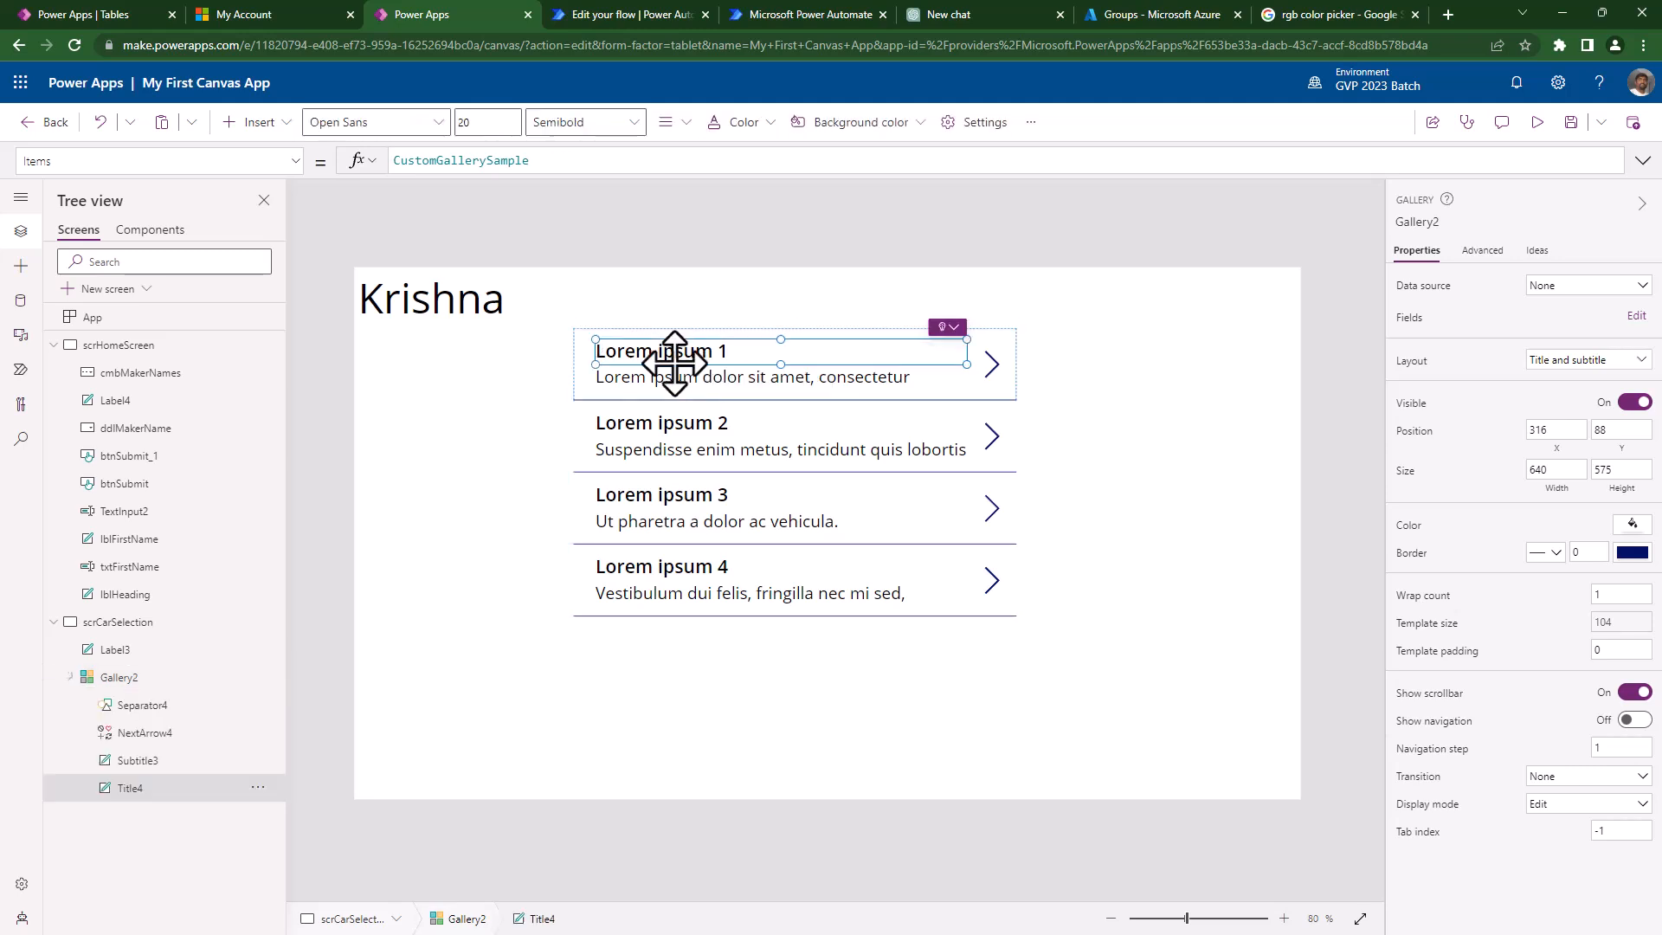
{"action": "left_click", "coordinate": [641, 638]}
{"action": "left_click_drag", "start_coordinate": [573, 523], "coordinate": [369, 527]}
{"action": "left_click_drag", "start_coordinate": [1015, 525], "coordinate": [1266, 554]}
- Resize Subtitle3 to about 356×66 so each description wraps onto two lines
{"action": "left_click", "coordinate": [541, 348]}
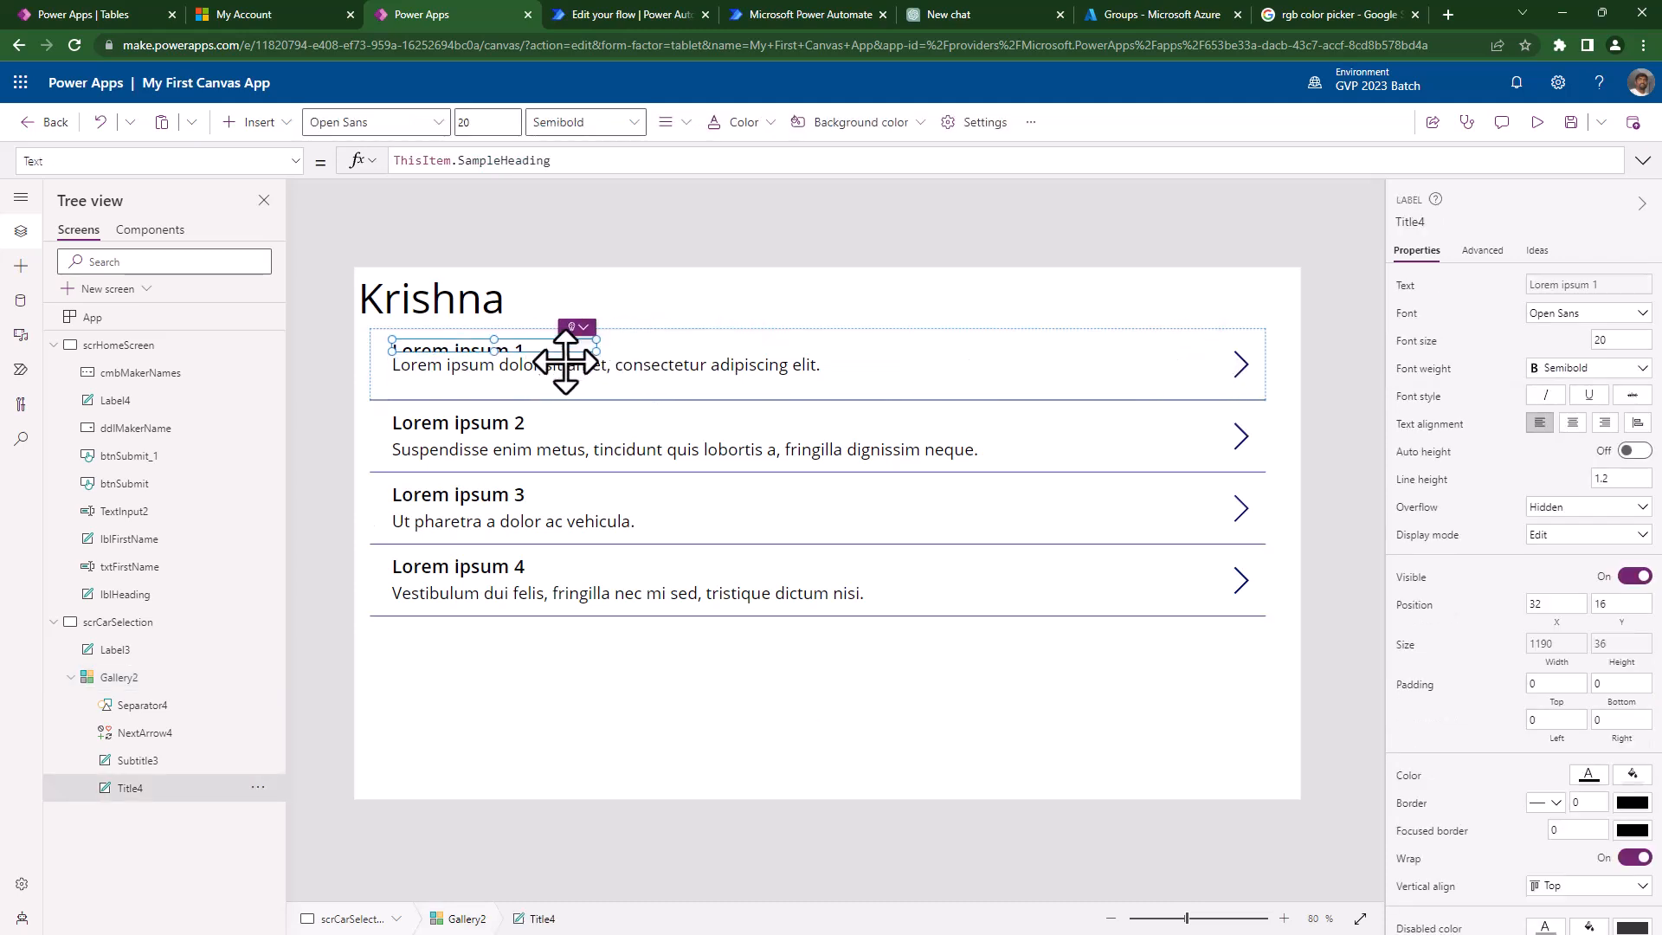
{"action": "left_click", "coordinate": [504, 390]}
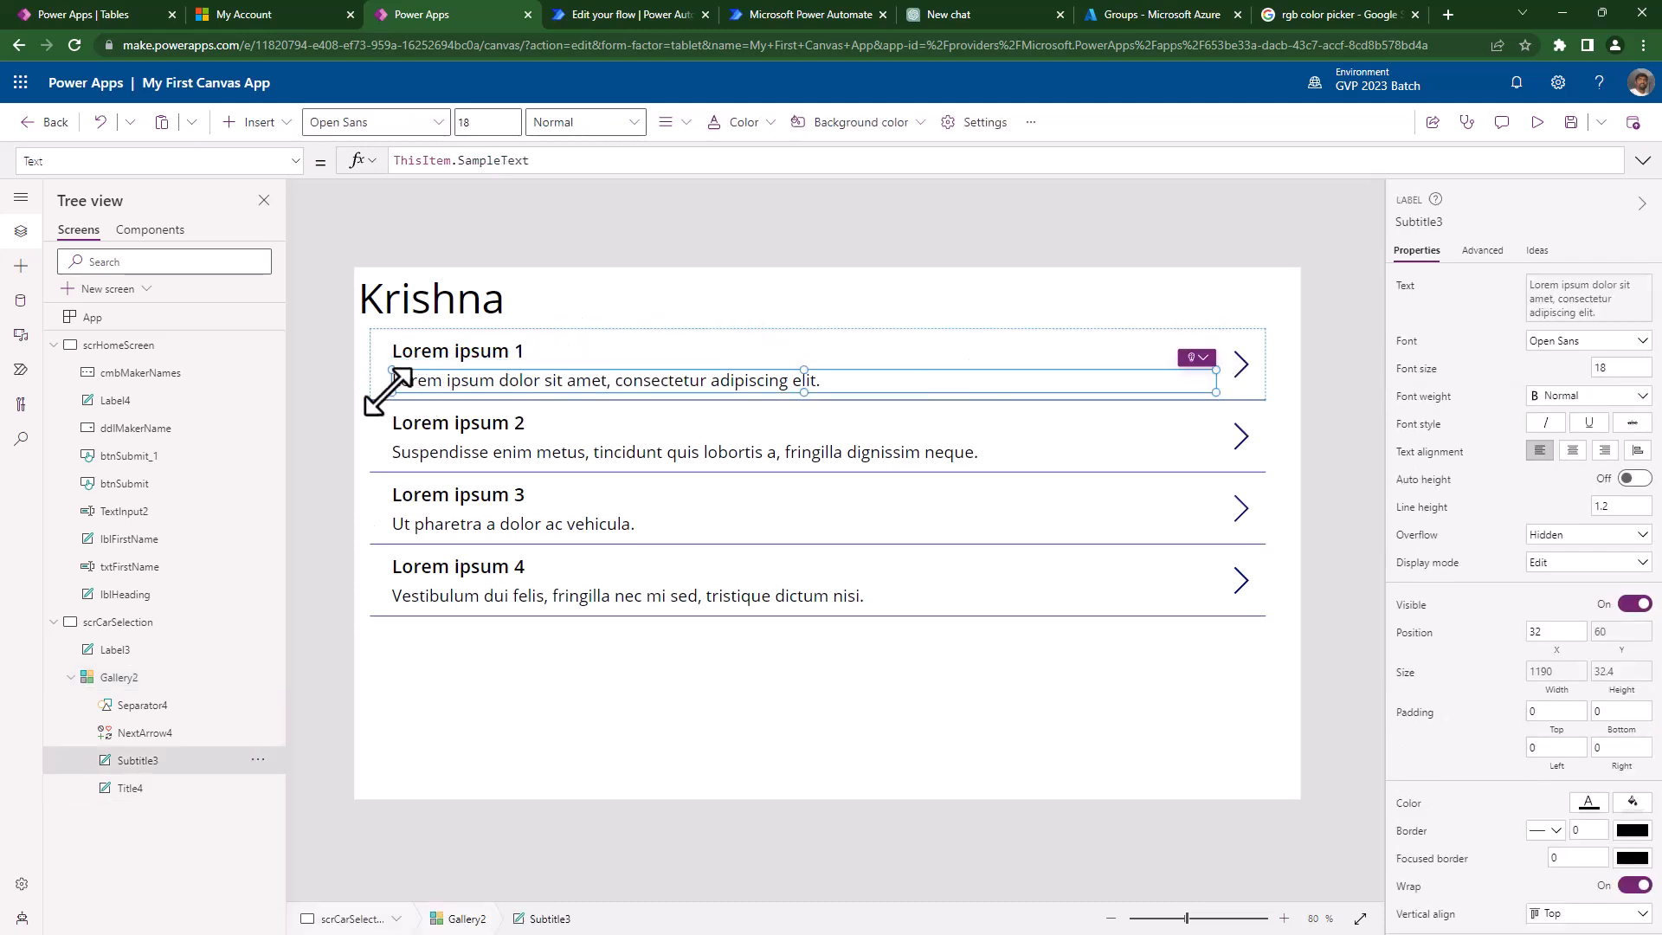
{"action": "left_click_drag", "start_coordinate": [392, 394], "coordinate": [670, 353]}
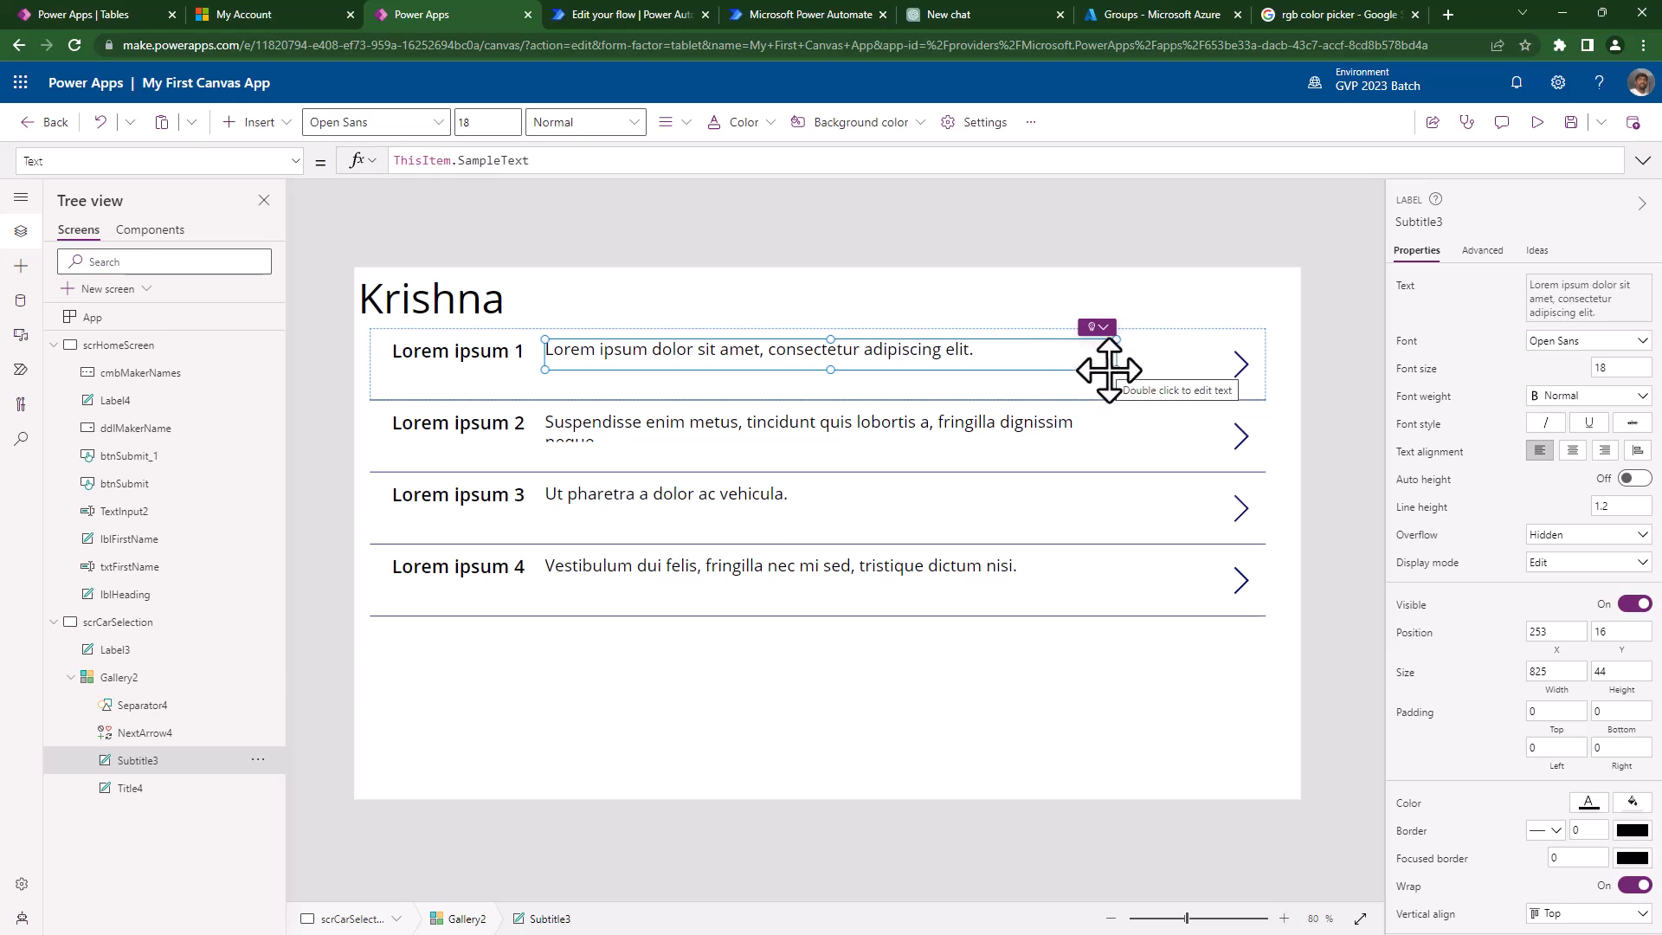
{"action": "left_click_drag", "start_coordinate": [1116, 369], "coordinate": [789, 371]}
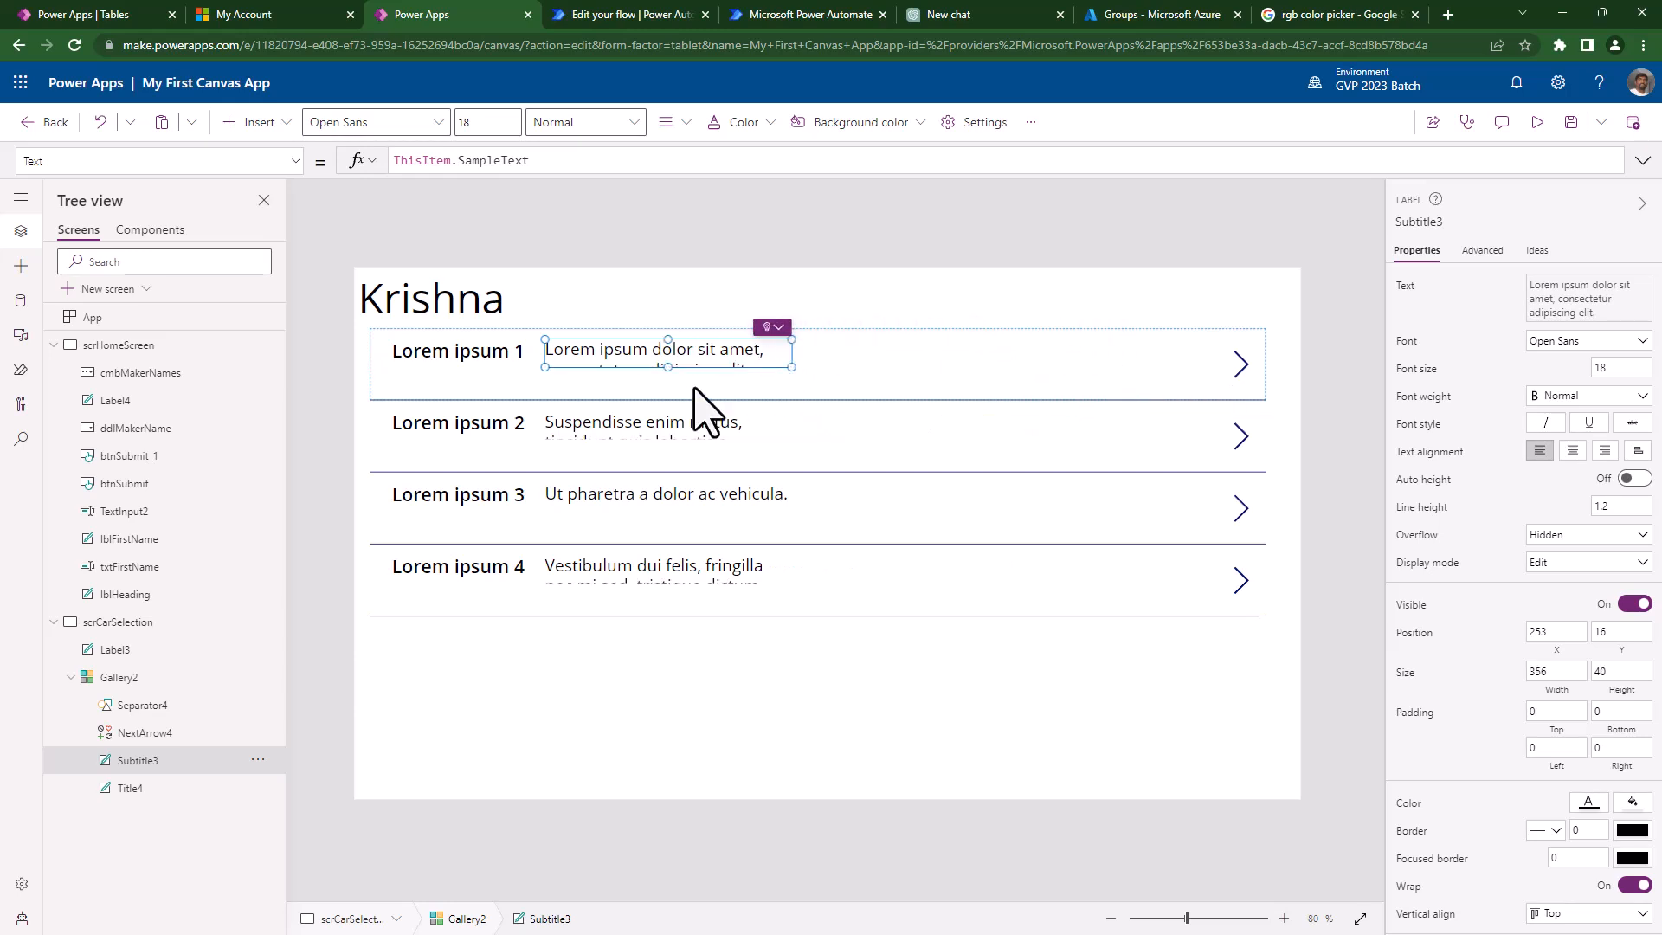
{"action": "left_click_drag", "start_coordinate": [669, 368], "coordinate": [669, 386]}
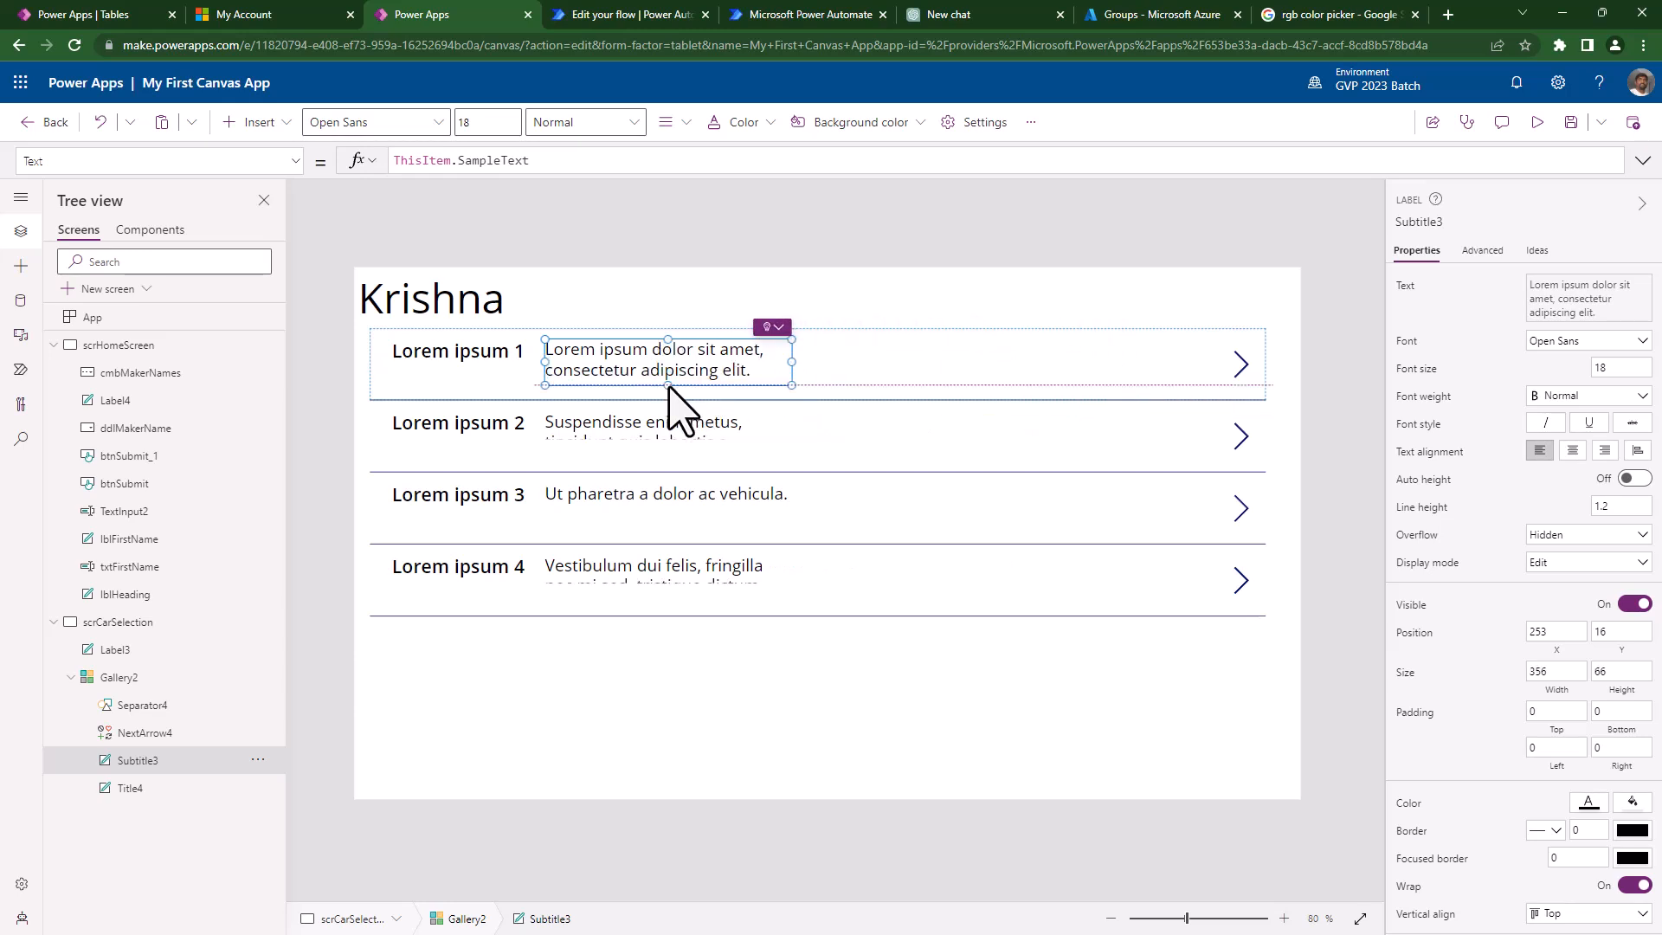
{"action": "left_click", "coordinate": [834, 382]}
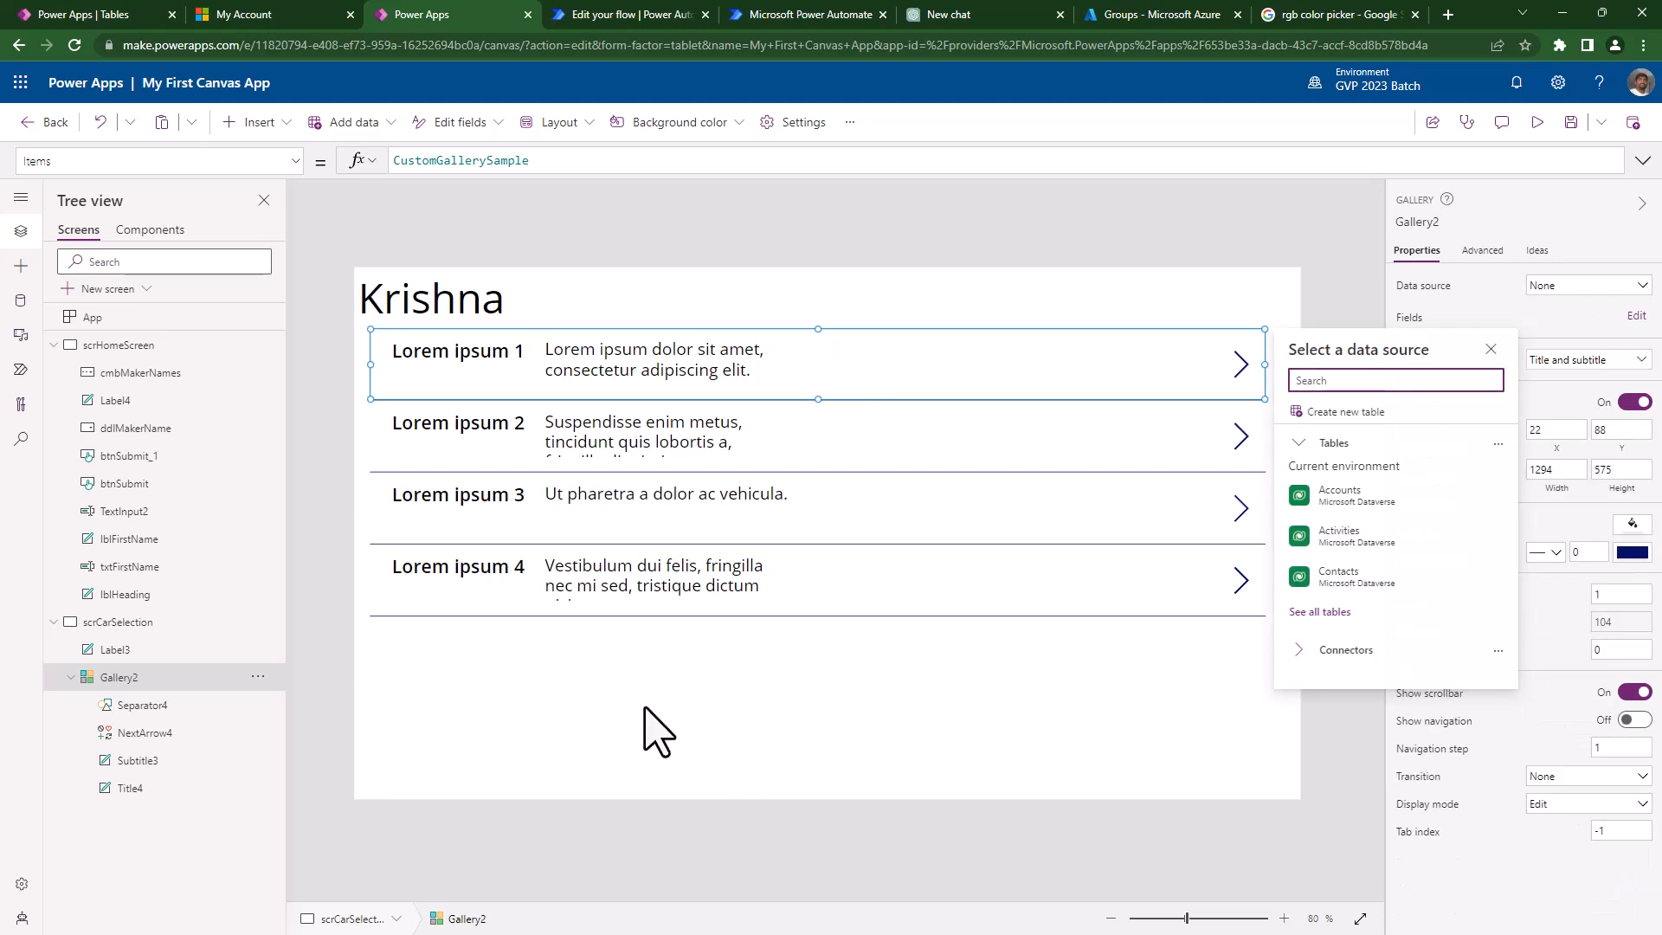
{"action": "left_click", "coordinate": [671, 714]}
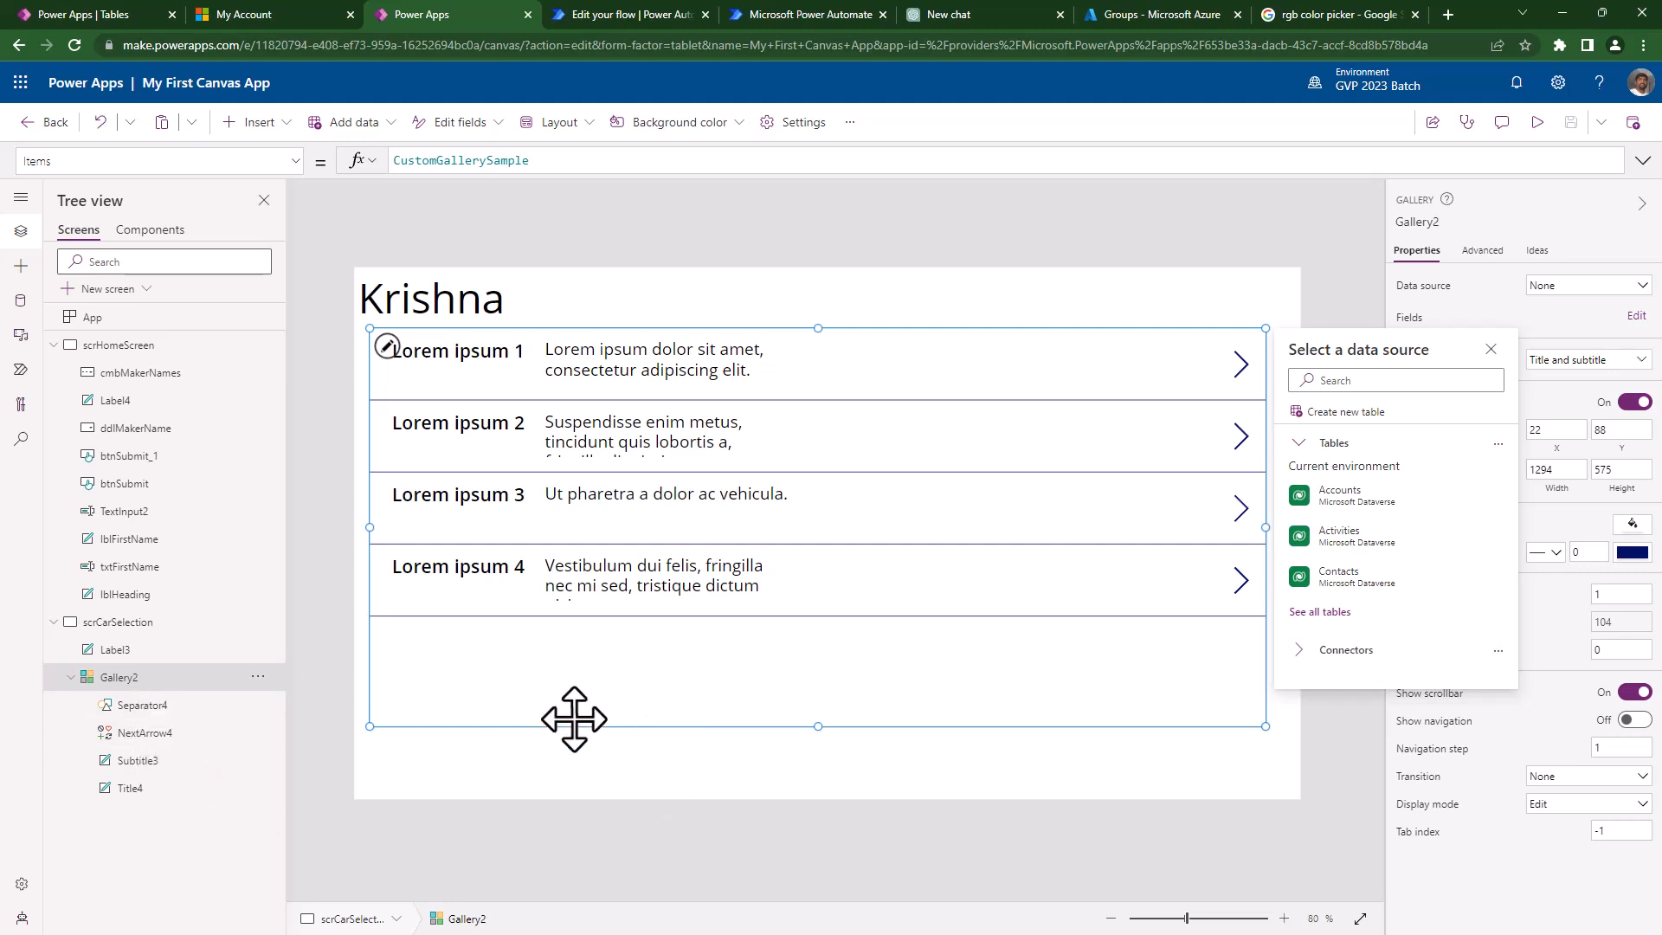
{"action": "left_click", "coordinate": [387, 346]}
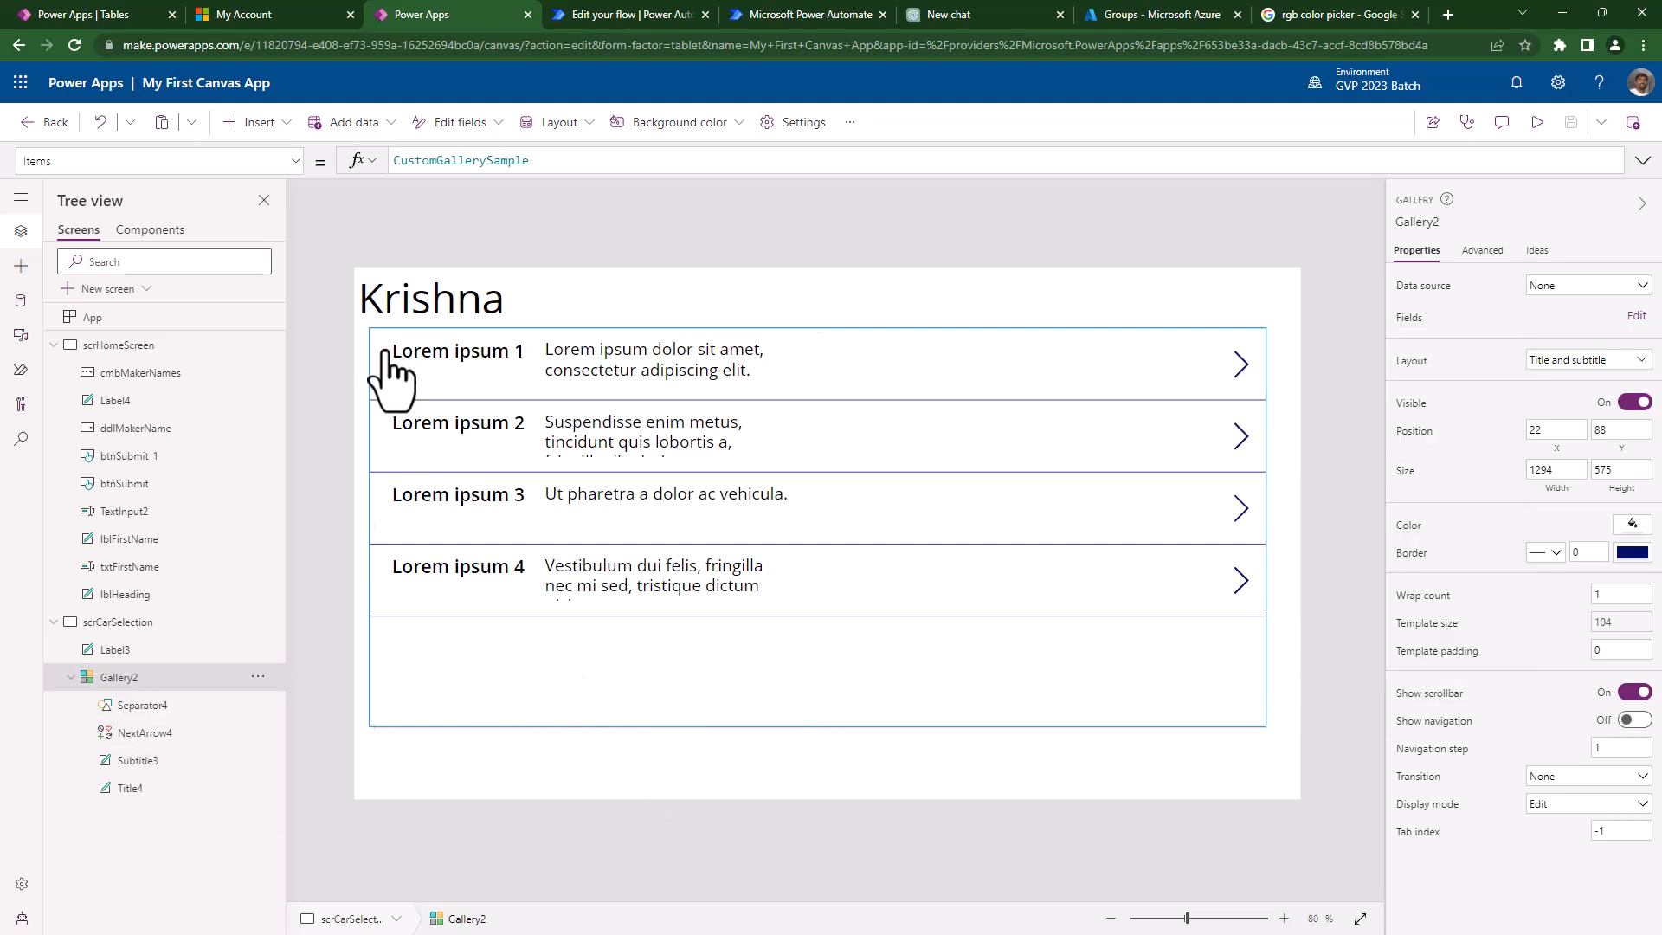
- Insert a text label, Label5, into the gallery rows right of the subtitle
{"action": "left_click", "coordinate": [249, 122]}
{"action": "left_click", "coordinate": [261, 233]}
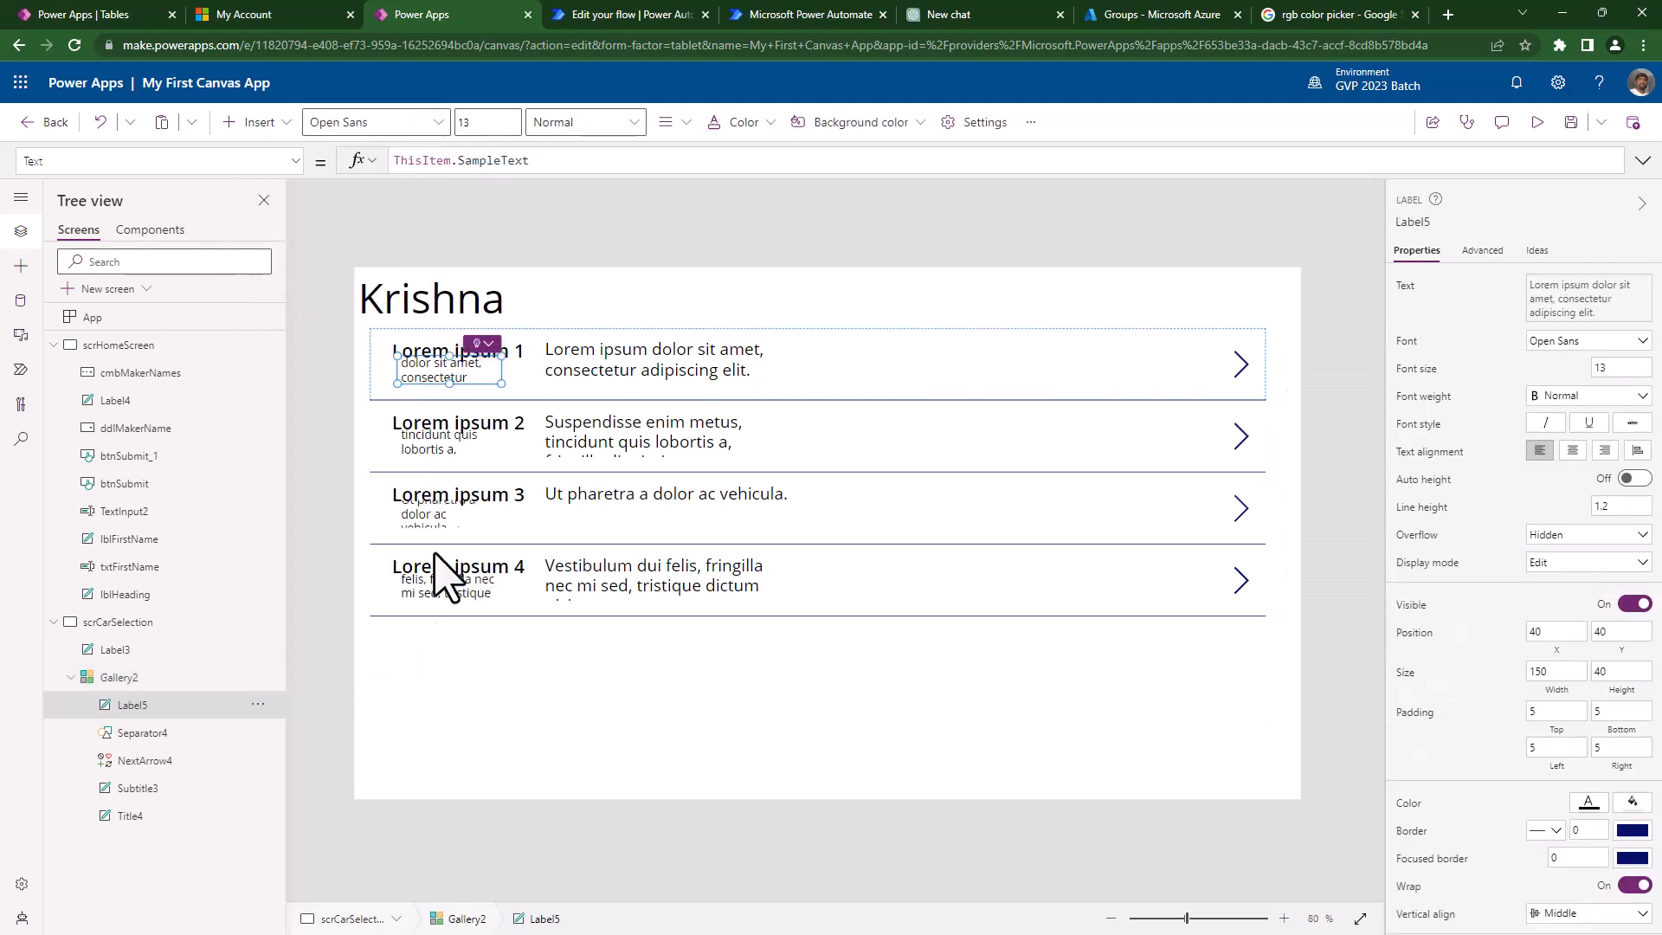
{"action": "left_click_drag", "start_coordinate": [442, 367], "coordinate": [878, 360]}
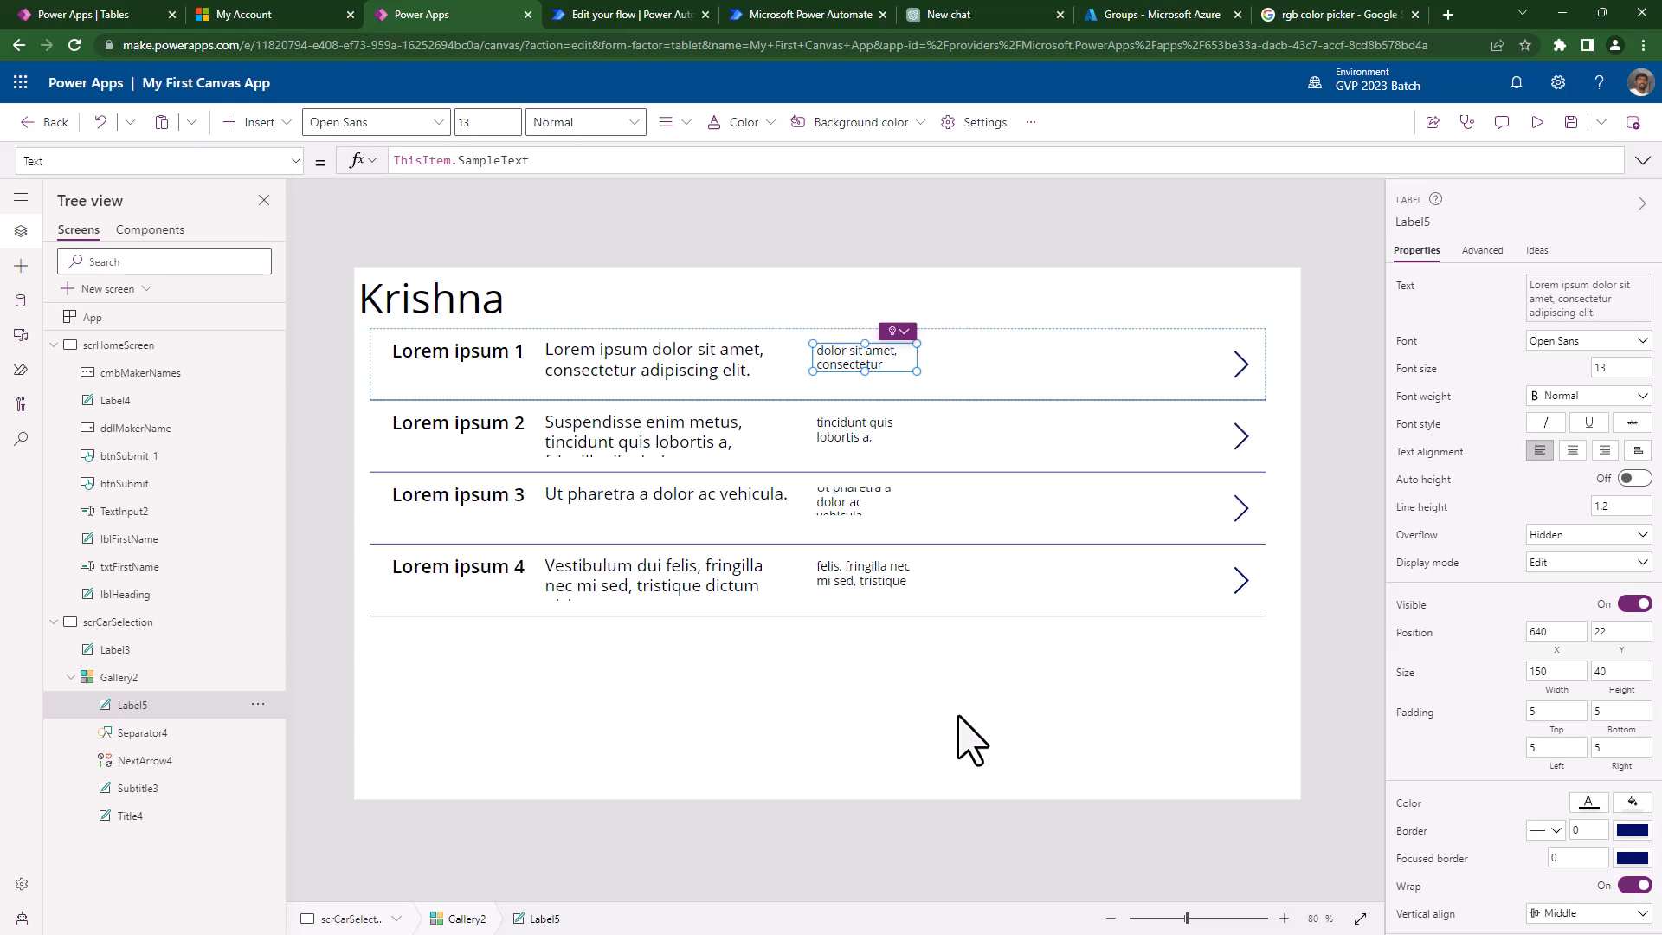
- Shorten the vertical gallery's height to 440
{"action": "left_click", "coordinate": [972, 662]}
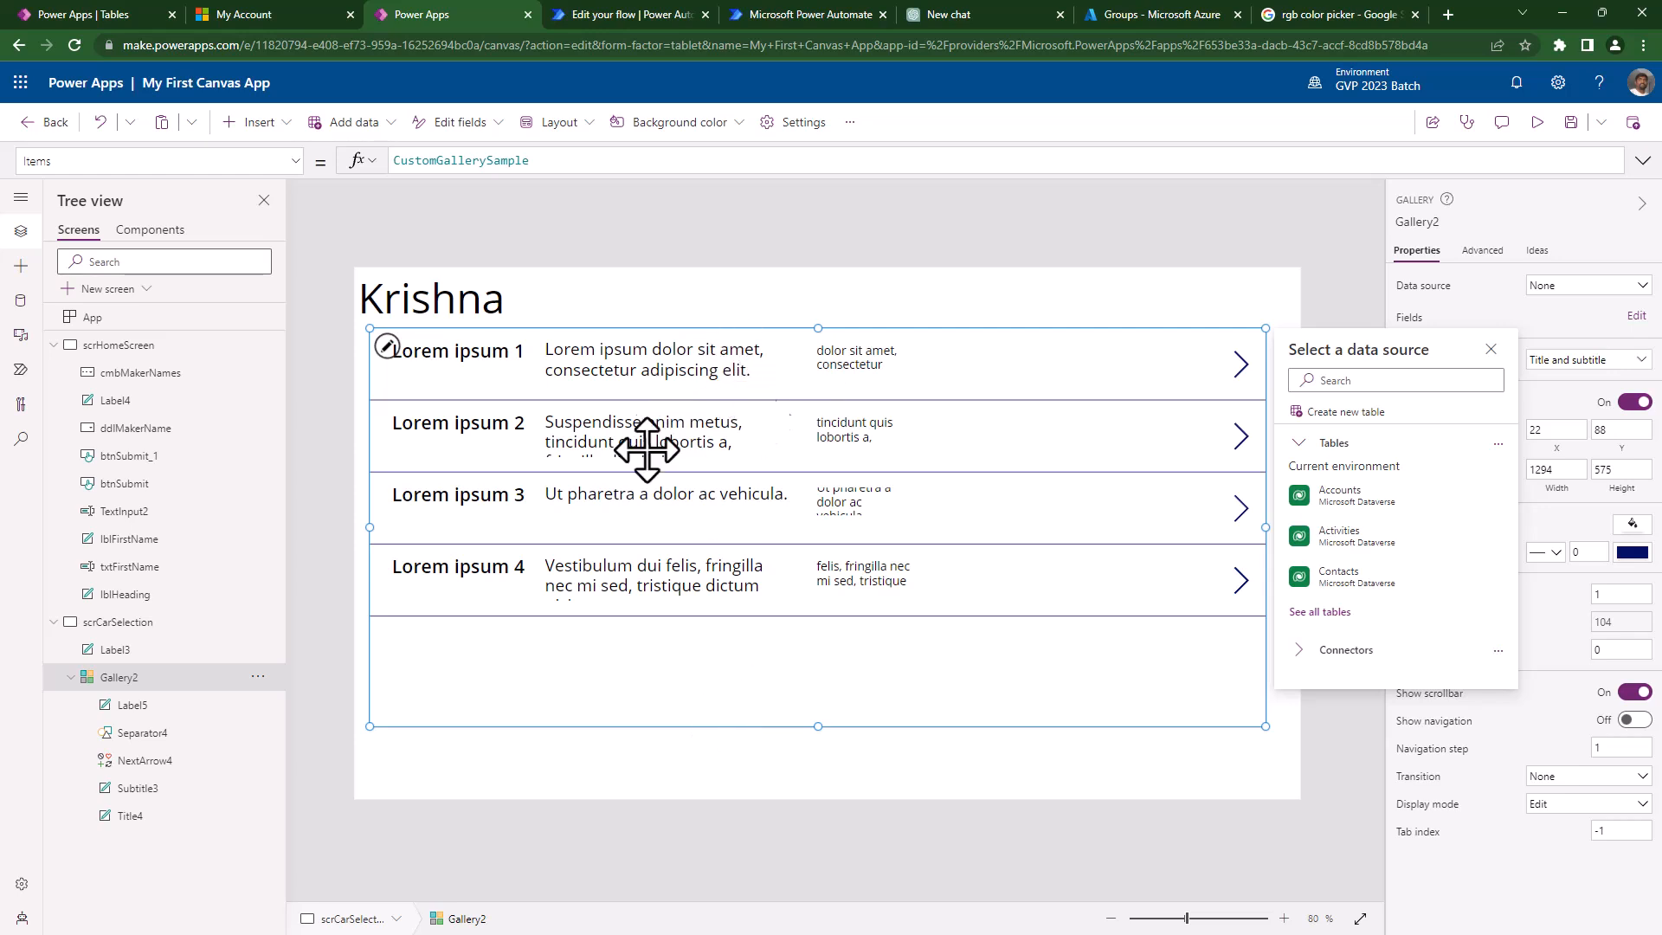
{"action": "left_click_drag", "start_coordinate": [818, 726], "coordinate": [880, 635]}
{"action": "left_click", "coordinate": [757, 693]}
- Add a horizontal gallery via the 'gal' search and set Gallery2's Visible to Off
{"action": "left_click", "coordinate": [275, 124]}
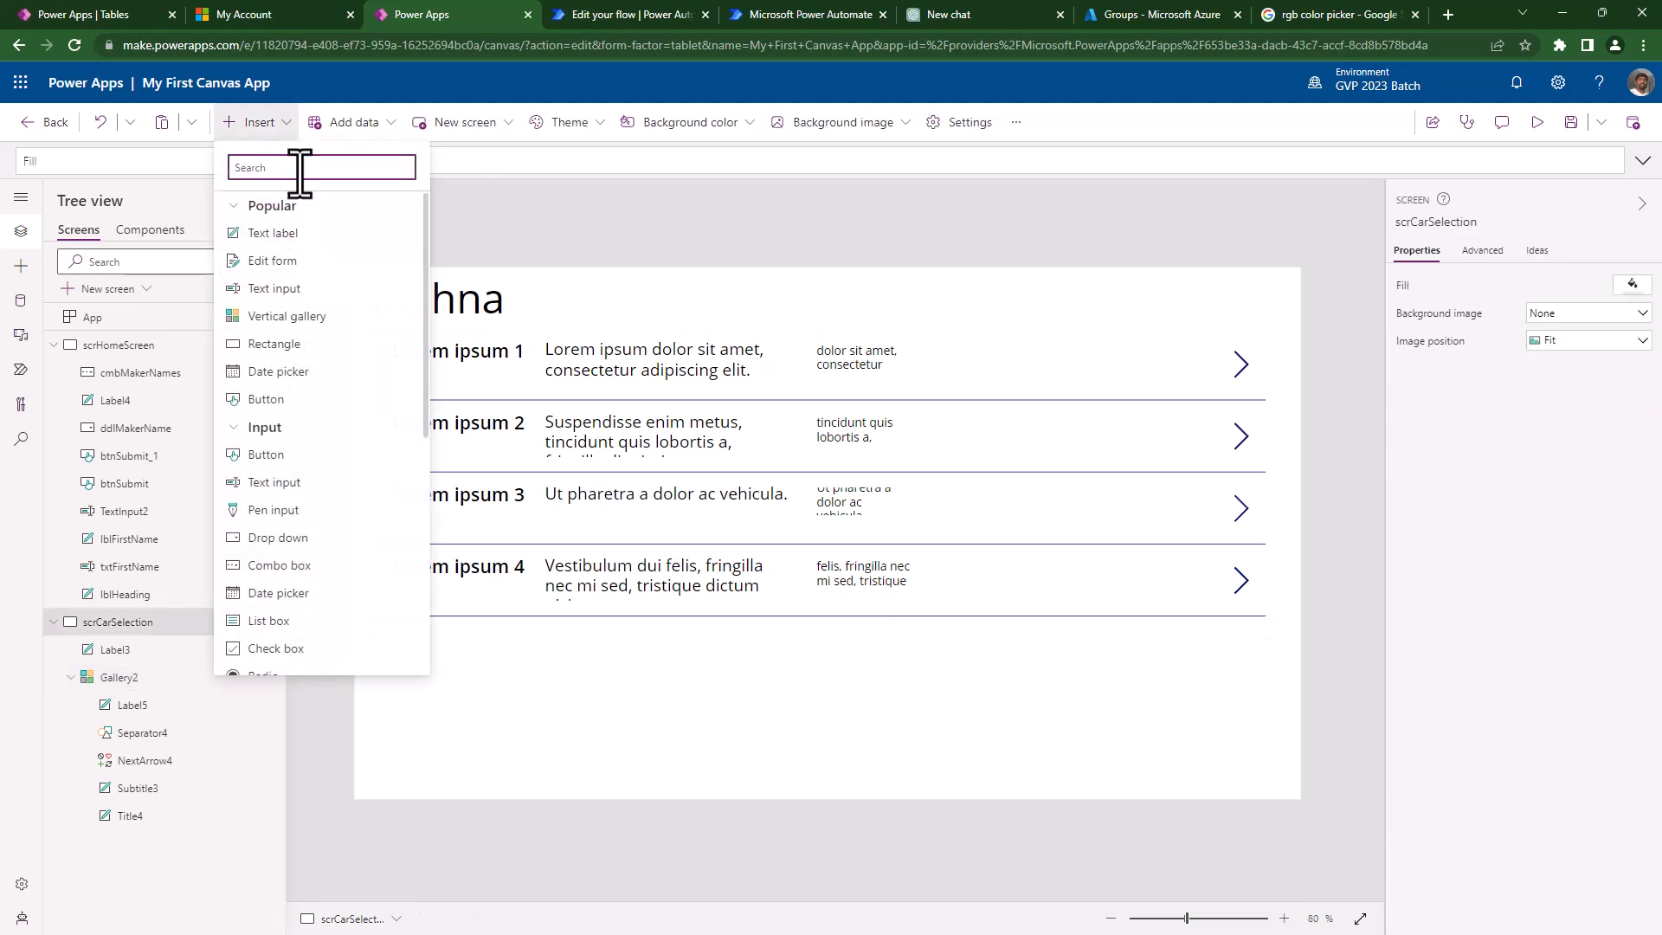
{"action": "type", "text": "gall"}
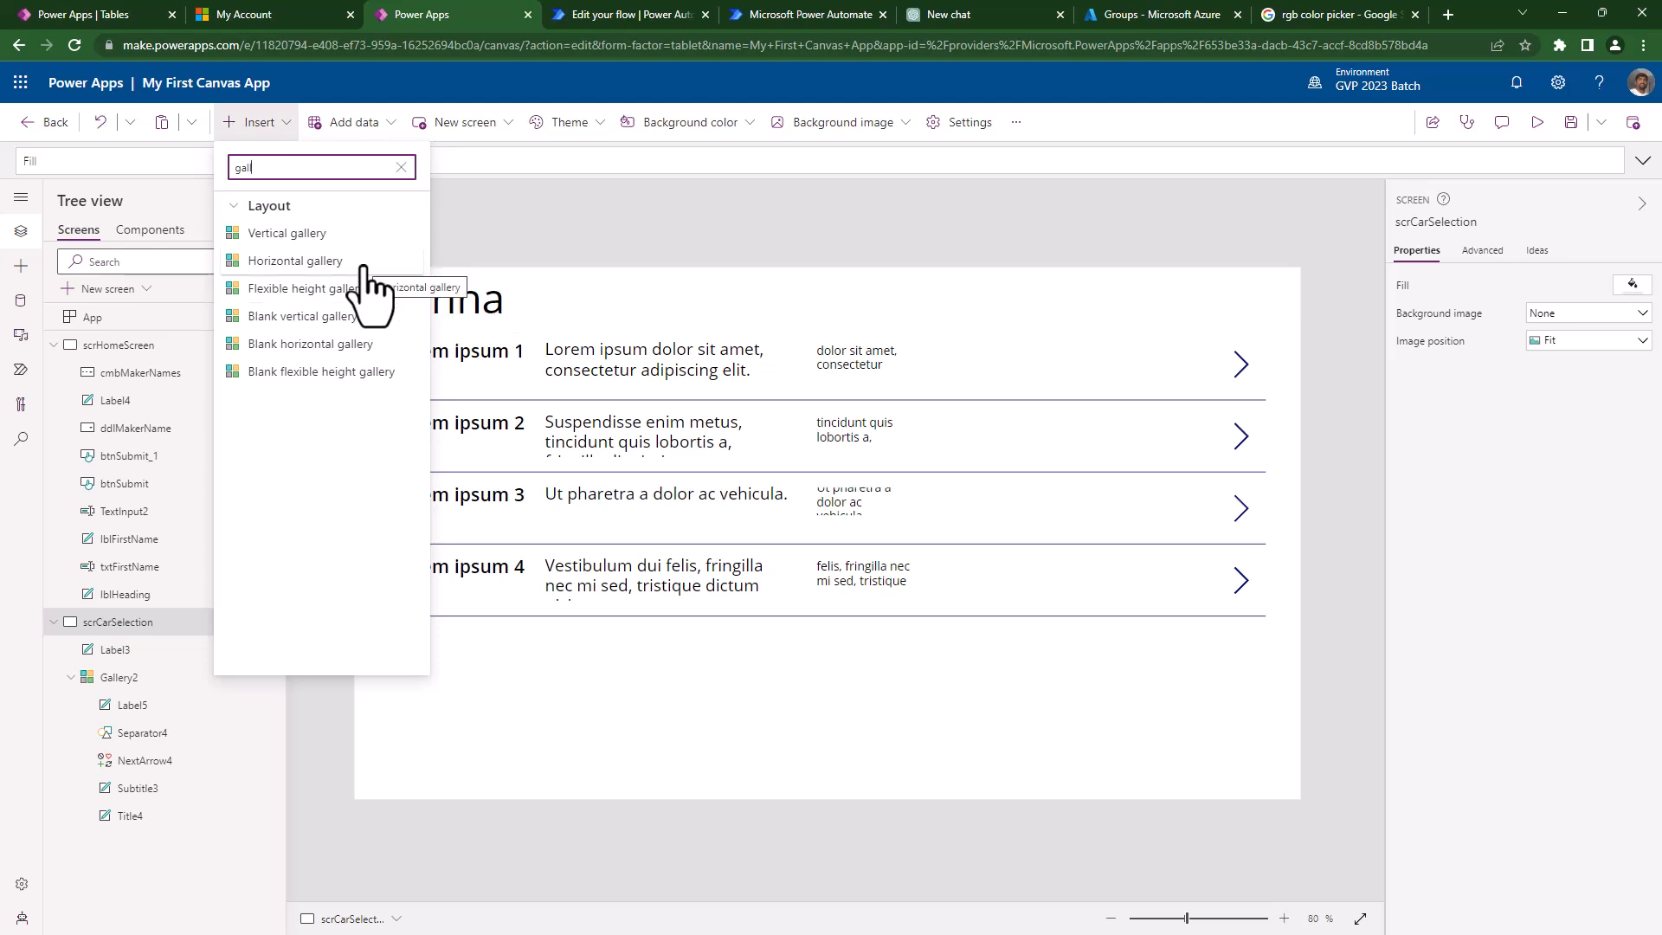
{"action": "left_click", "coordinate": [364, 264]}
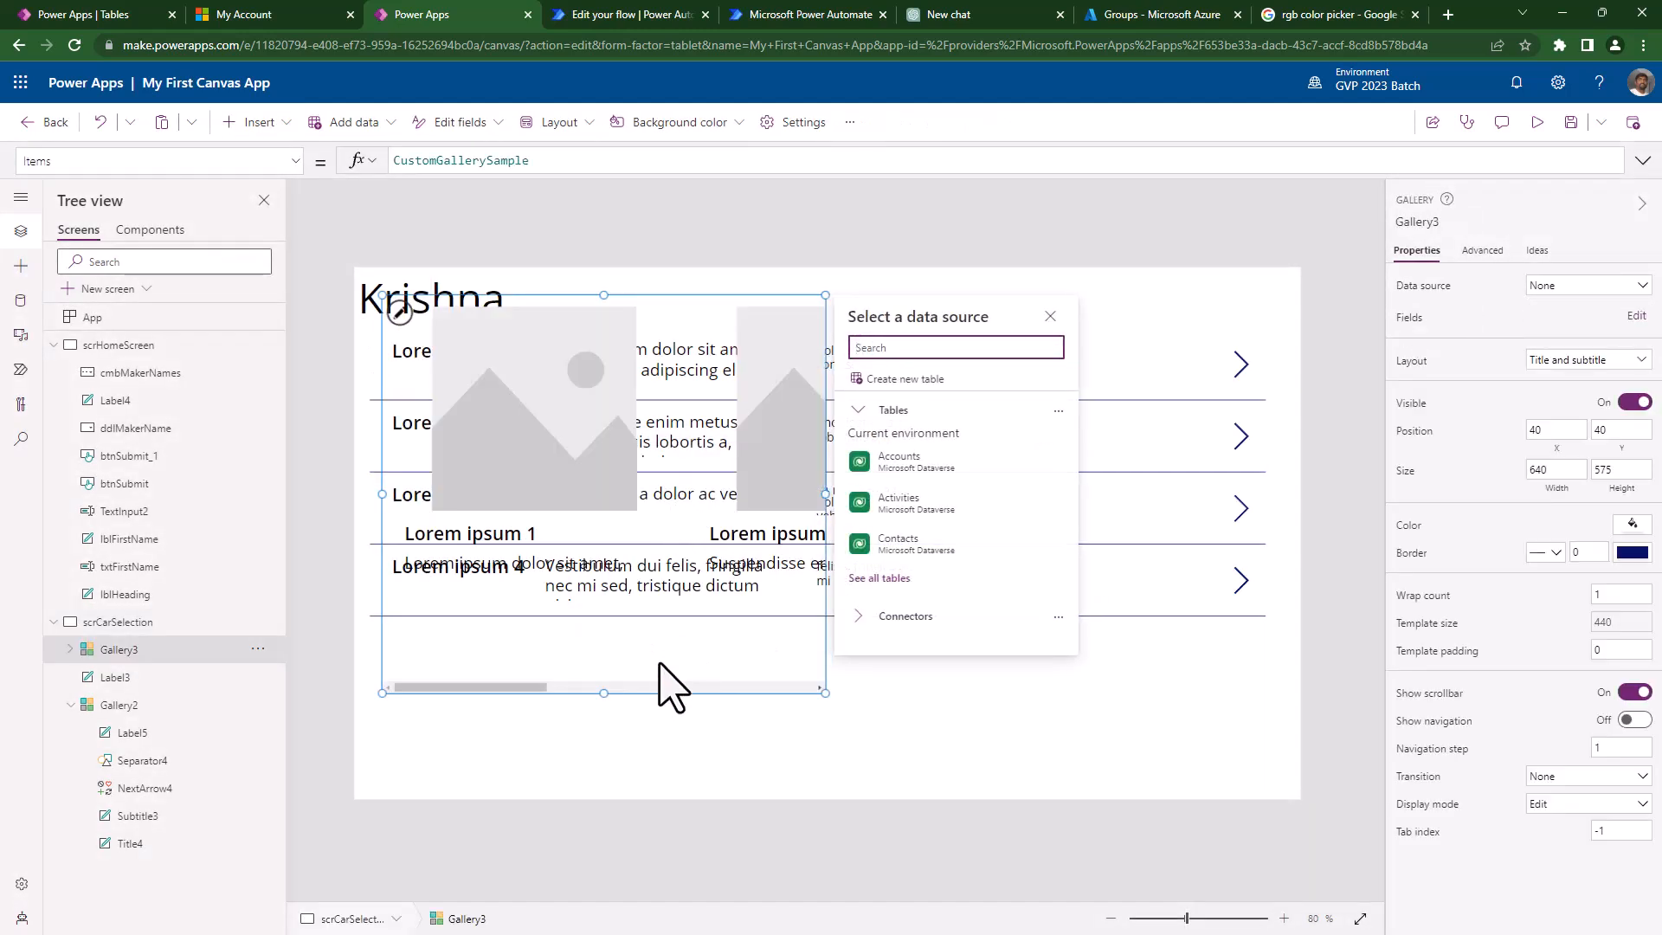
{"action": "left_click", "coordinate": [1167, 499]}
{"action": "left_click", "coordinate": [1635, 402]}
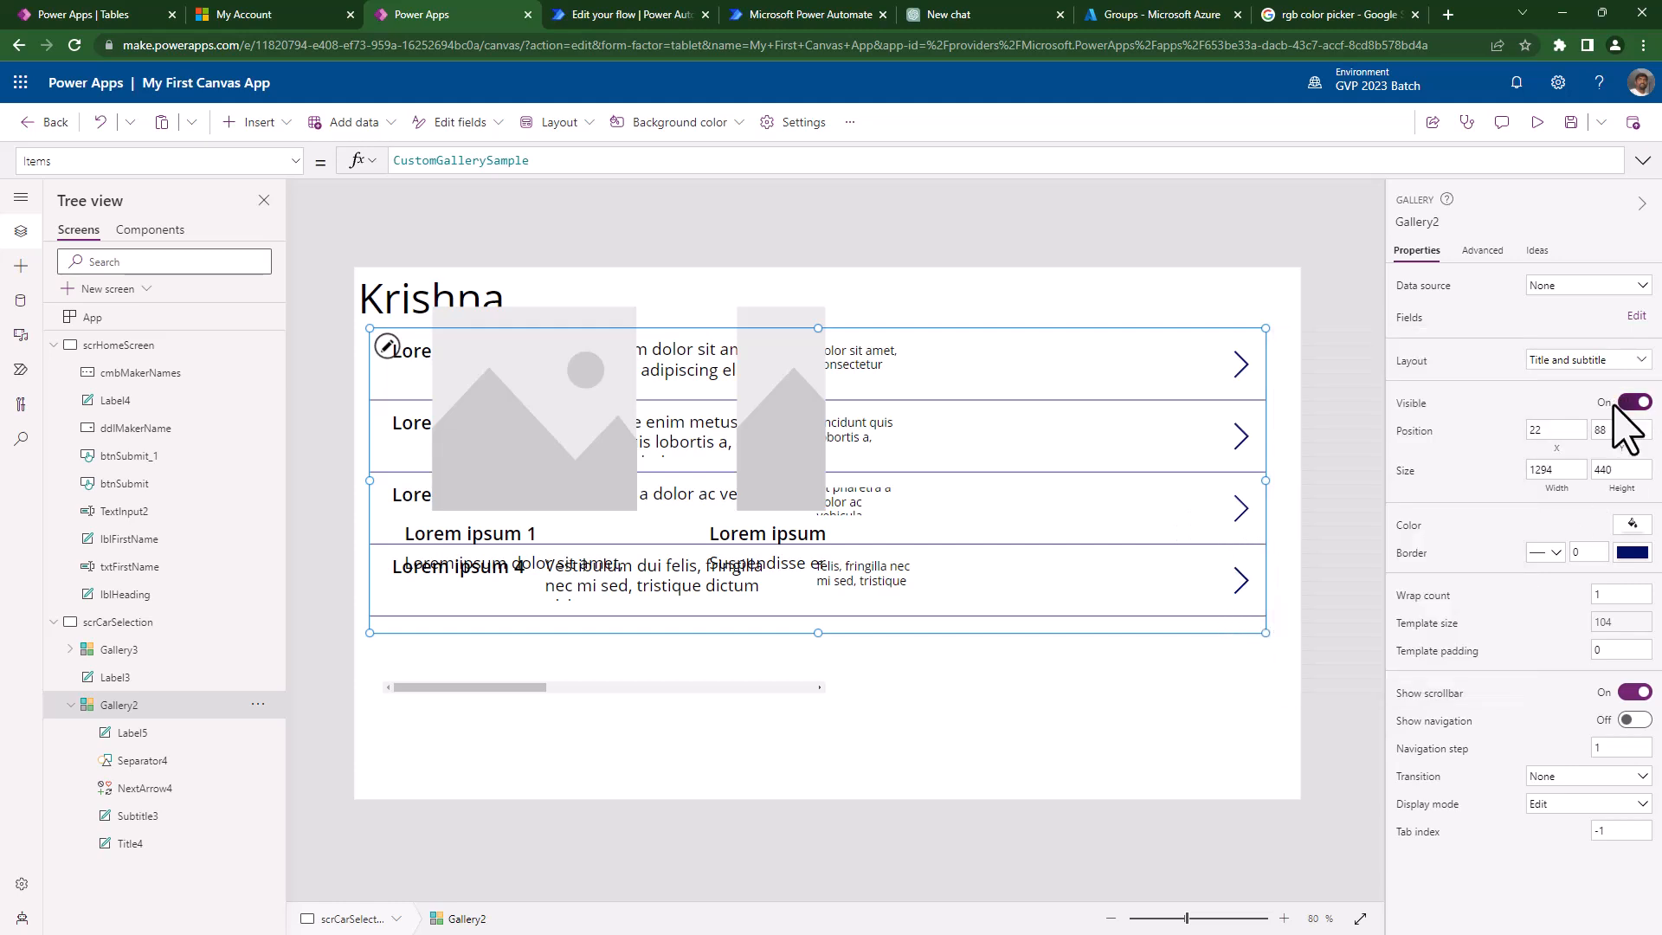
- Widen Gallery3's item template and scroll through its sample cards in preview
{"action": "left_click", "coordinate": [676, 689]}
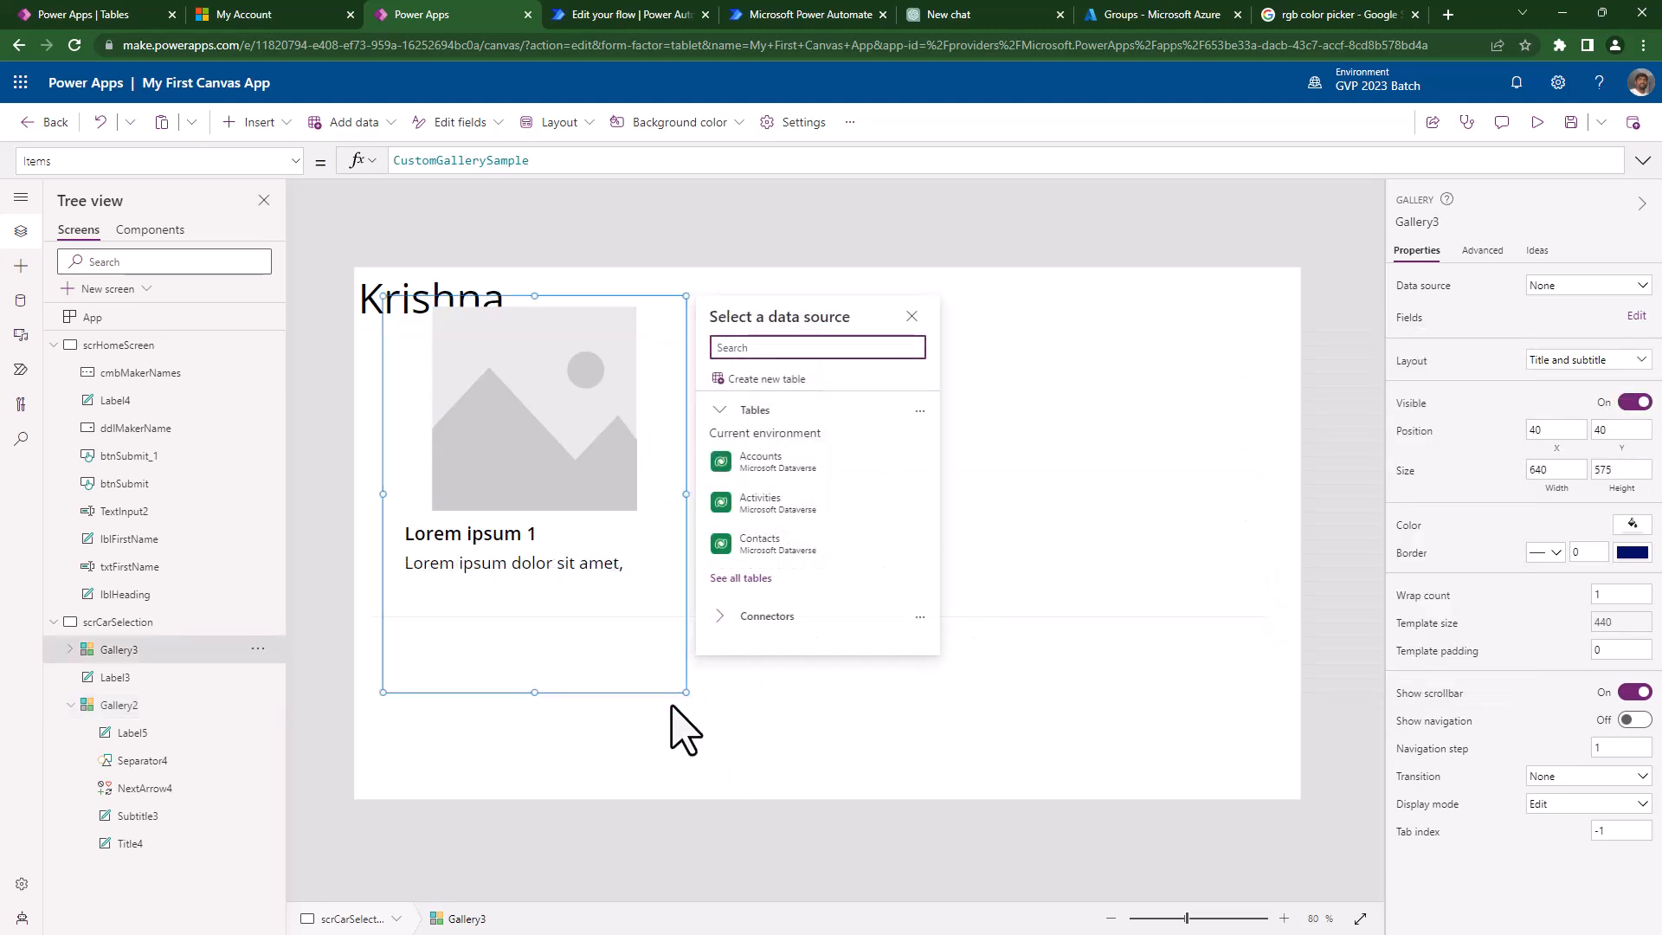
{"action": "left_click_drag", "start_coordinate": [684, 494], "coordinate": [768, 520]}
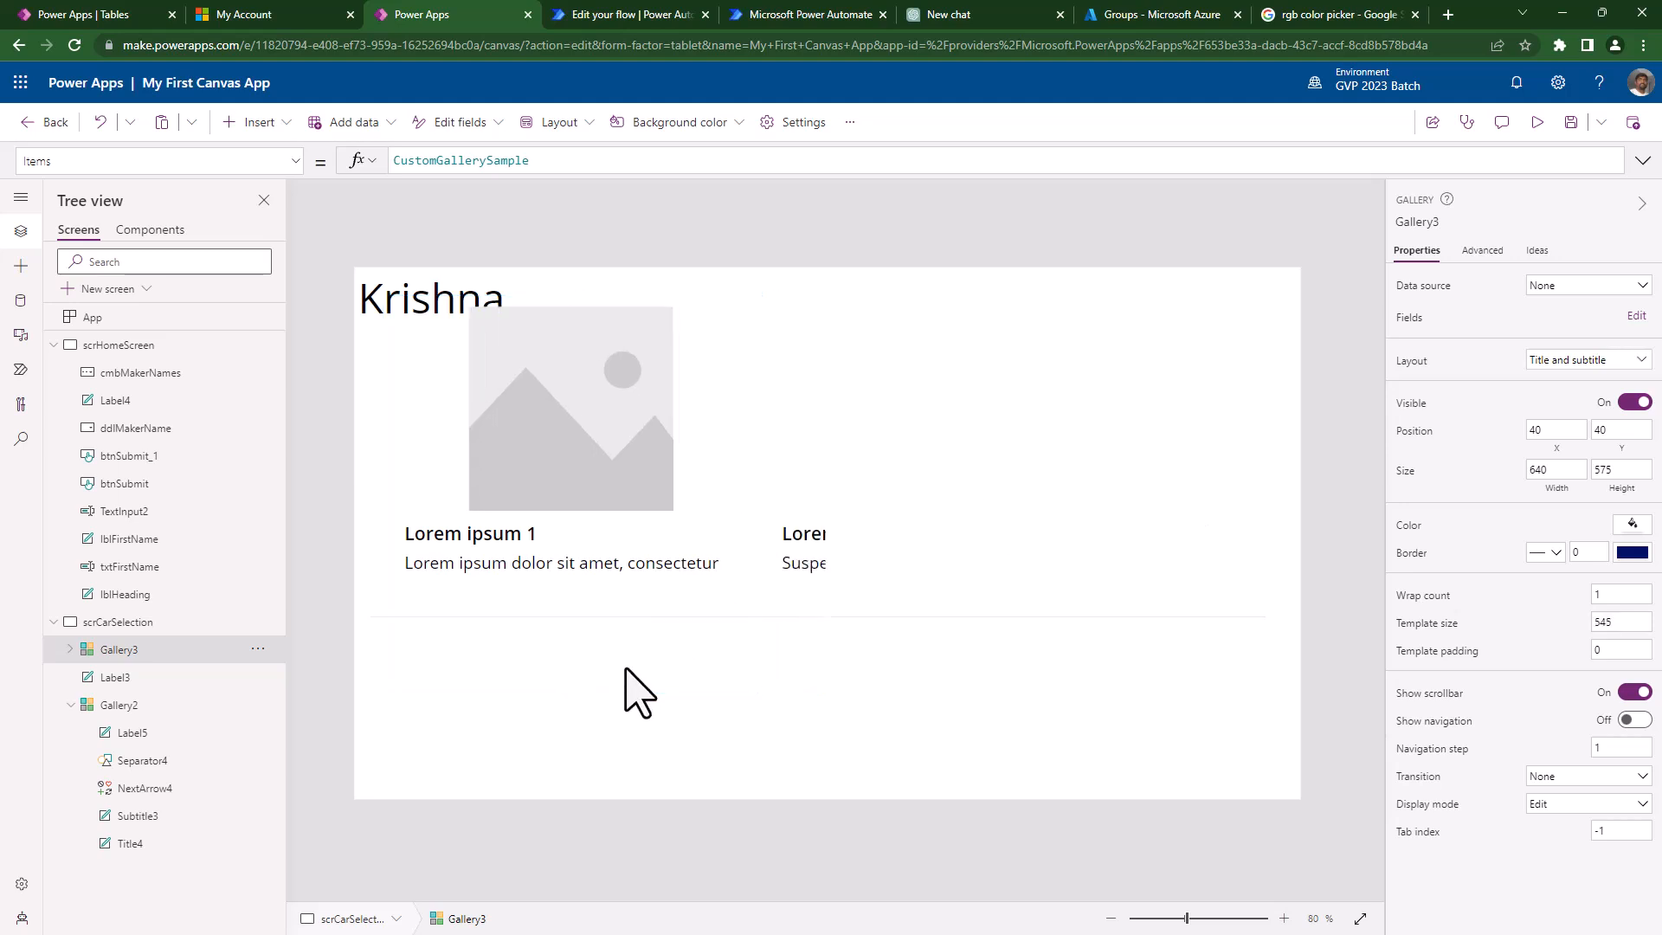
{"action": "left_click", "coordinate": [545, 526]}
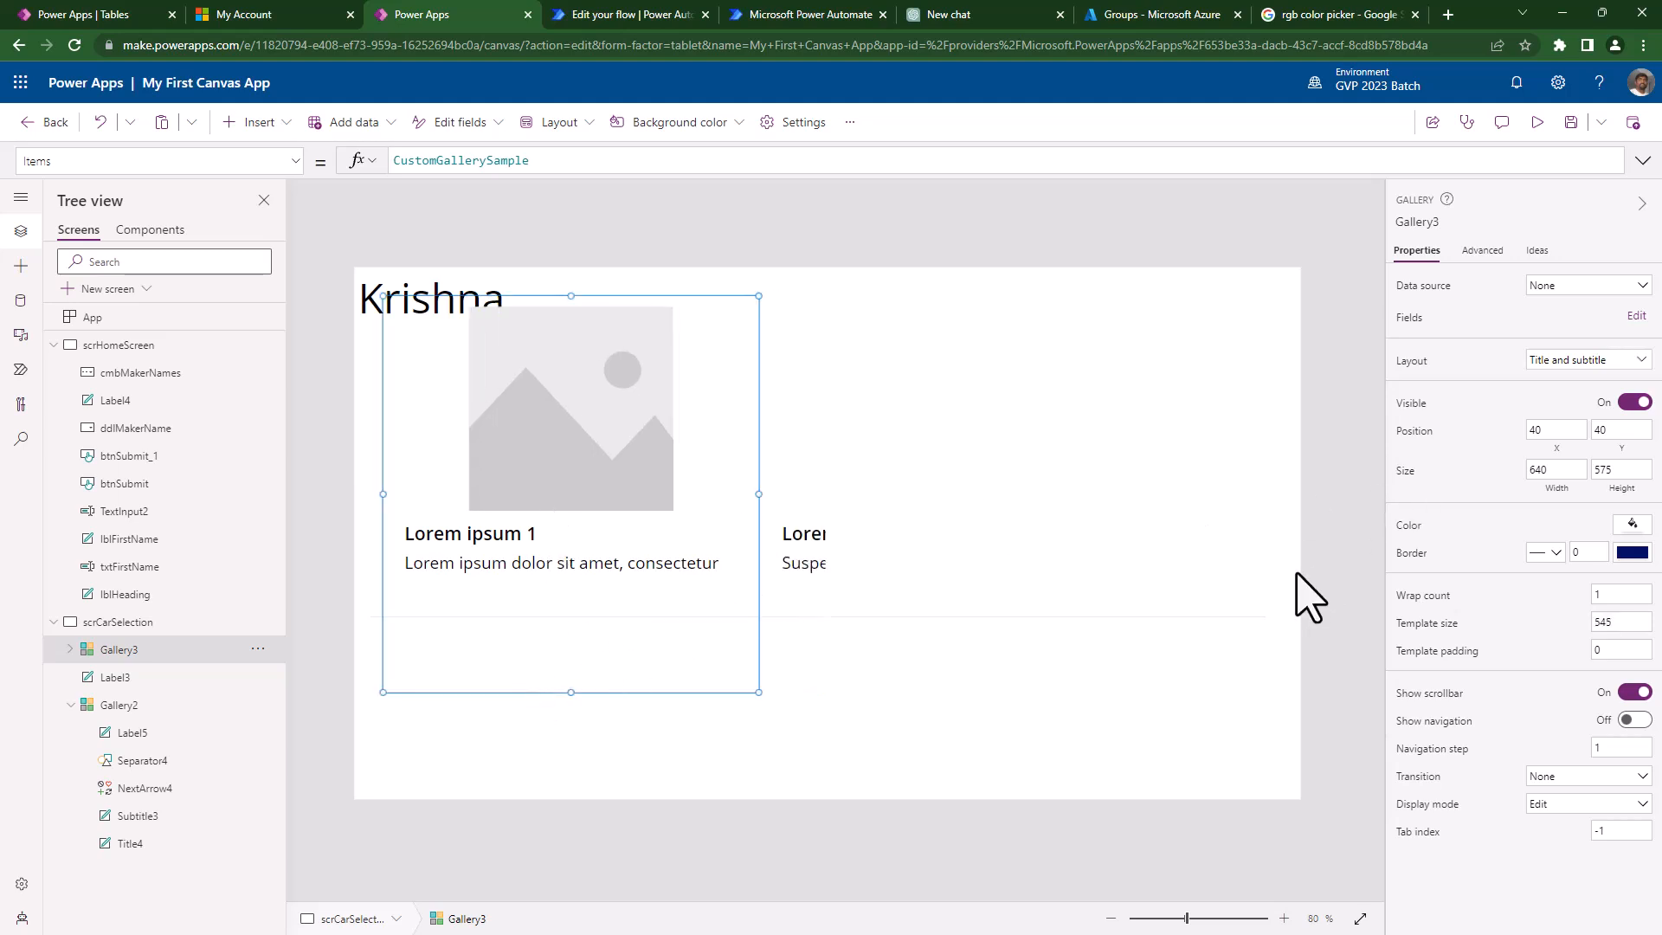
{"action": "left_click", "coordinate": [1537, 122]}
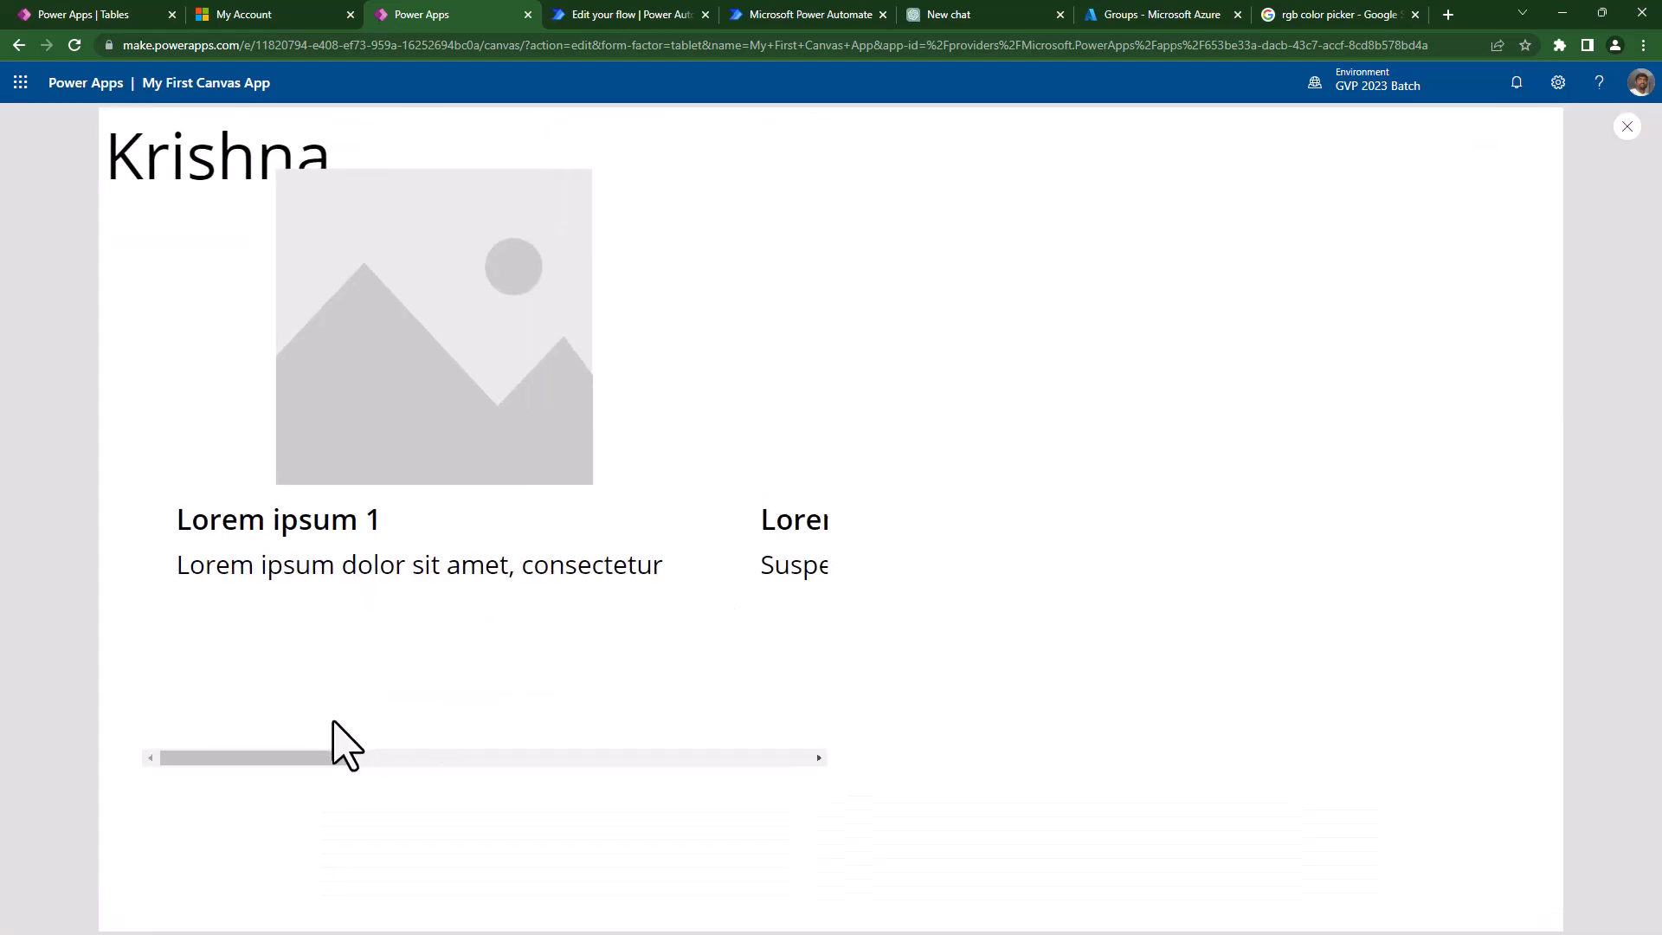
{"action": "left_click_drag", "start_coordinate": [266, 759], "coordinate": [949, 804]}
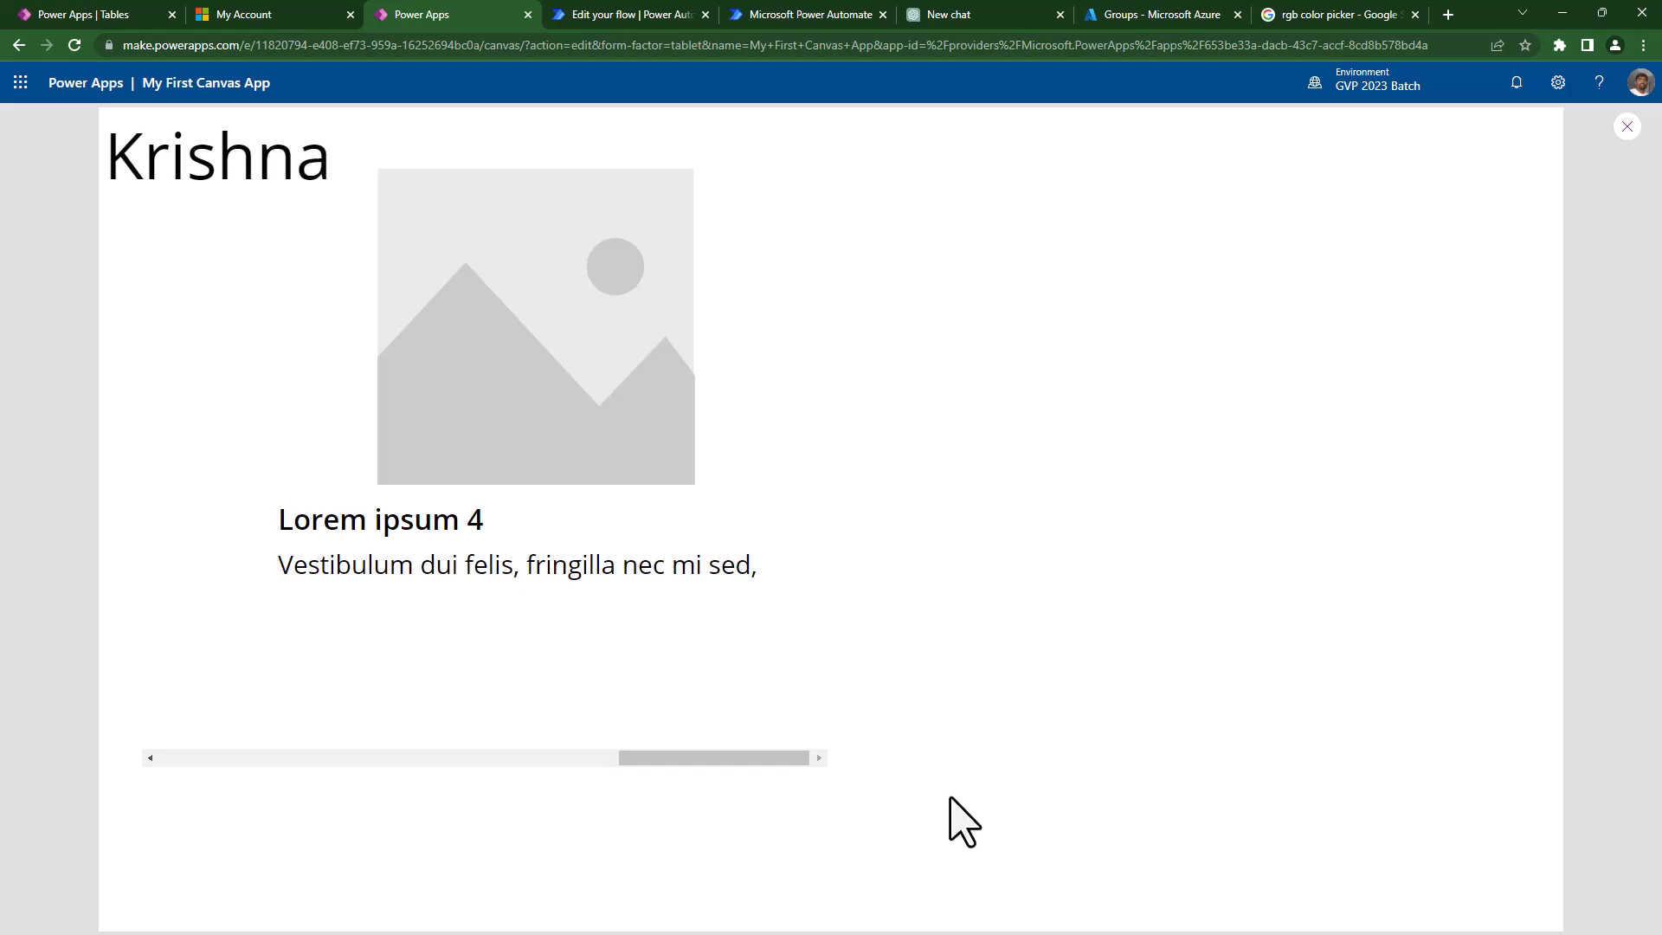
{"action": "key", "text": "Escape"}
- Narrow Gallery3's items to 410, move it to 273,106, and set its width to 435
{"action": "left_click", "coordinate": [656, 608]}
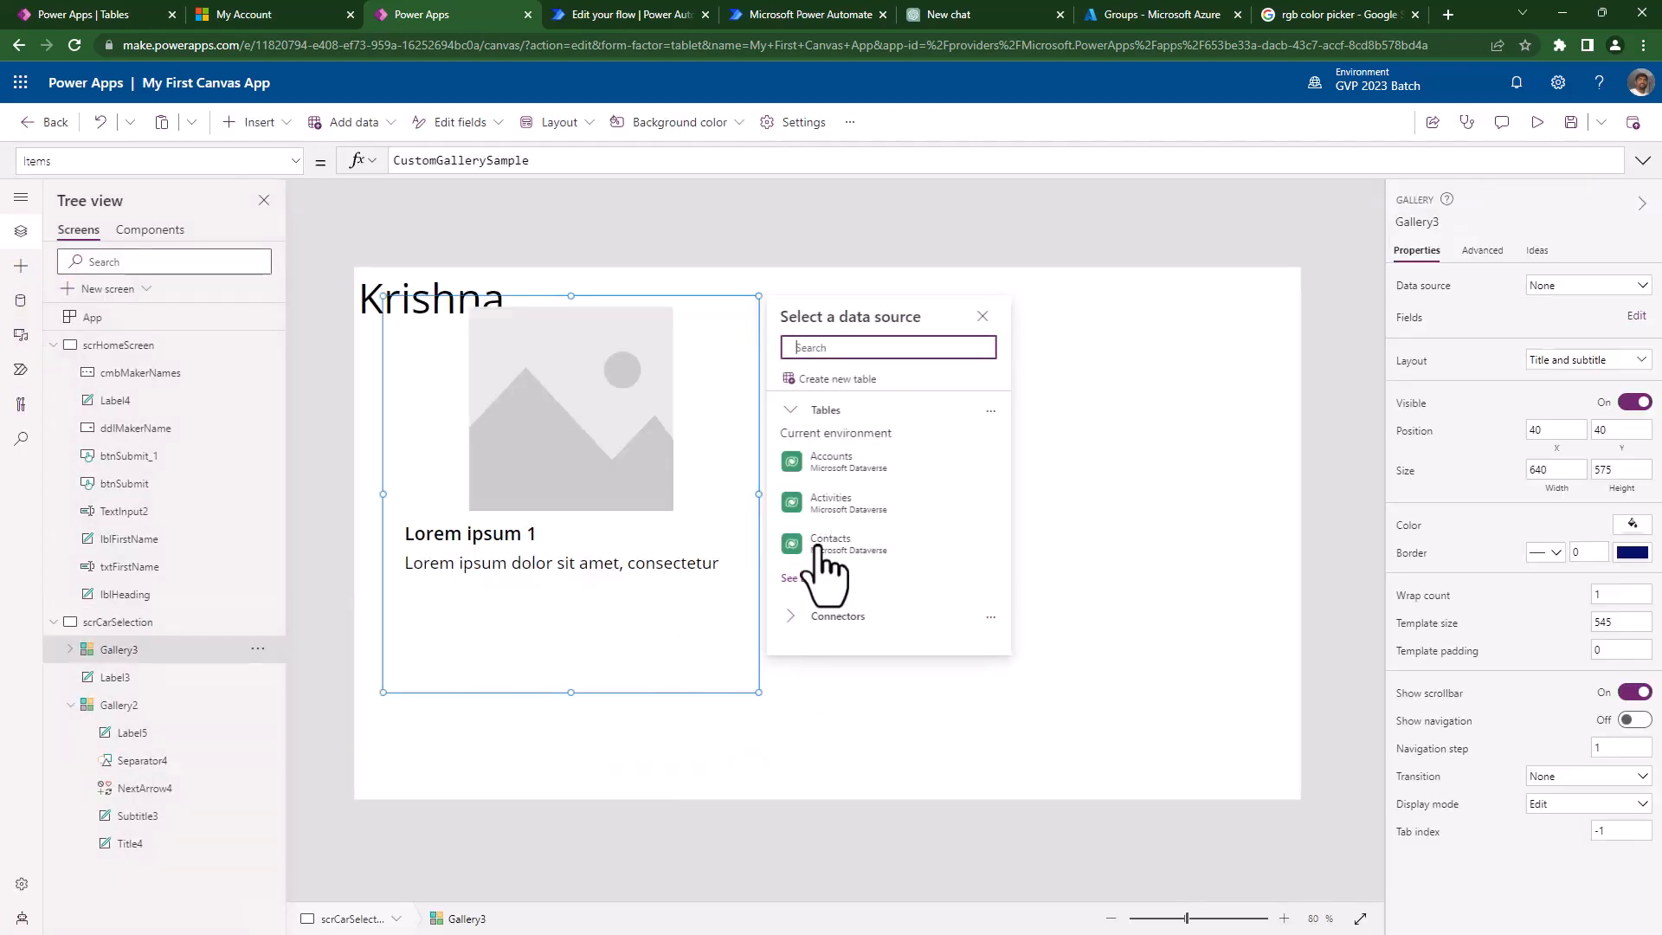
{"action": "left_click_drag", "start_coordinate": [758, 494], "coordinate": [664, 500]}
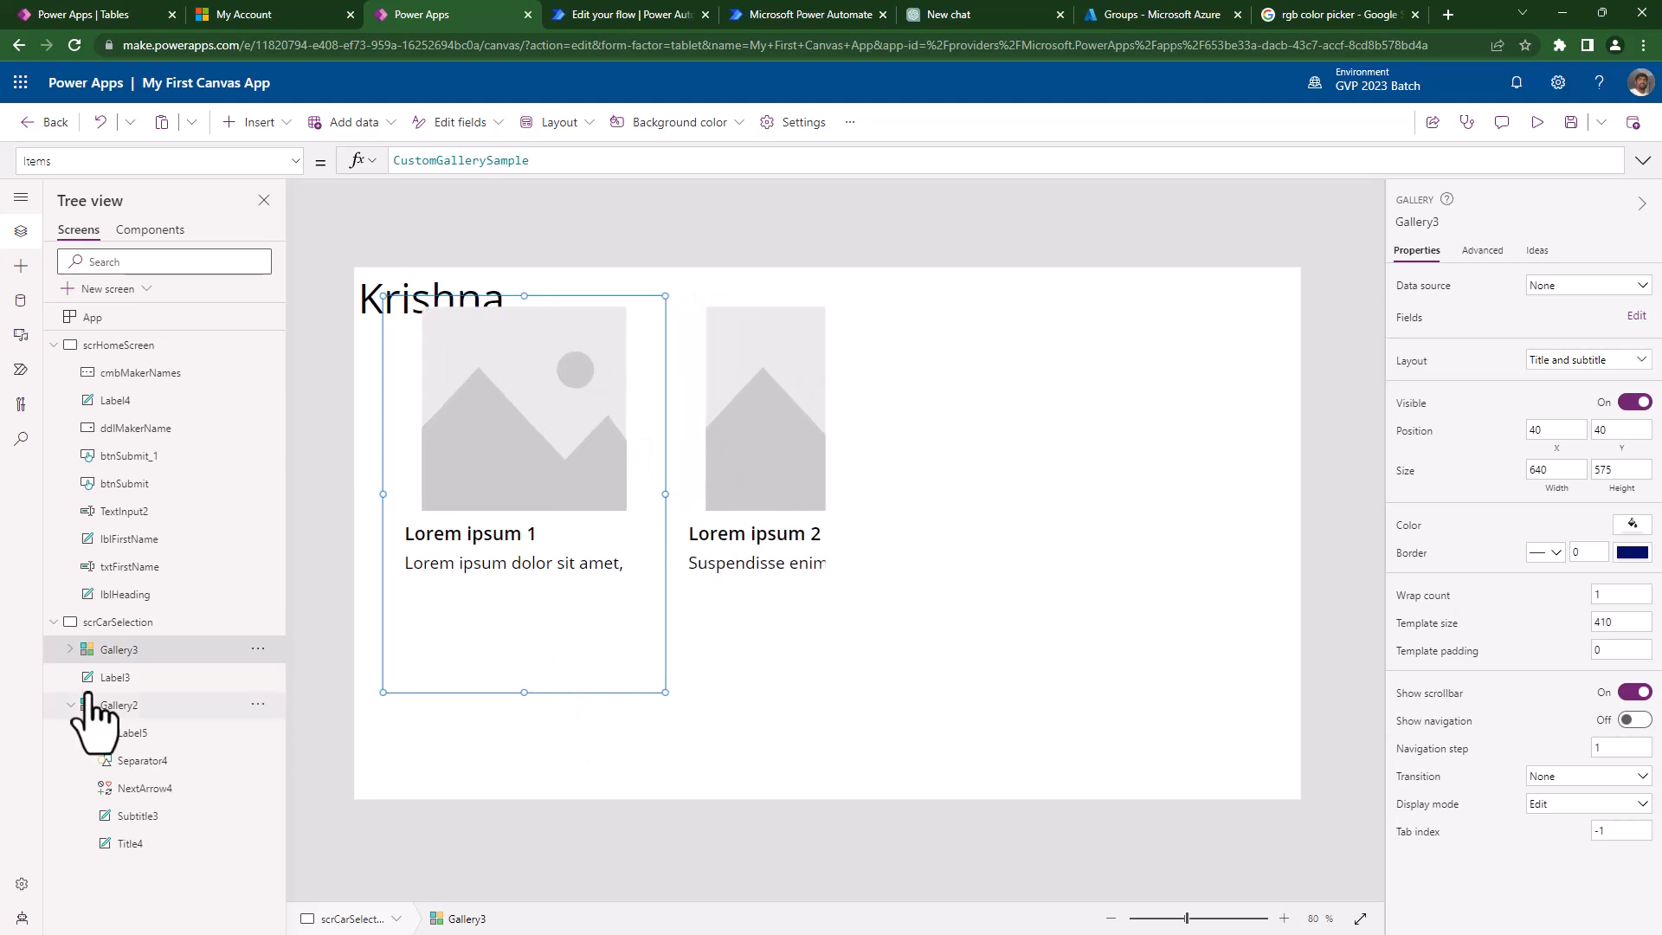
{"action": "left_click", "coordinate": [139, 651]}
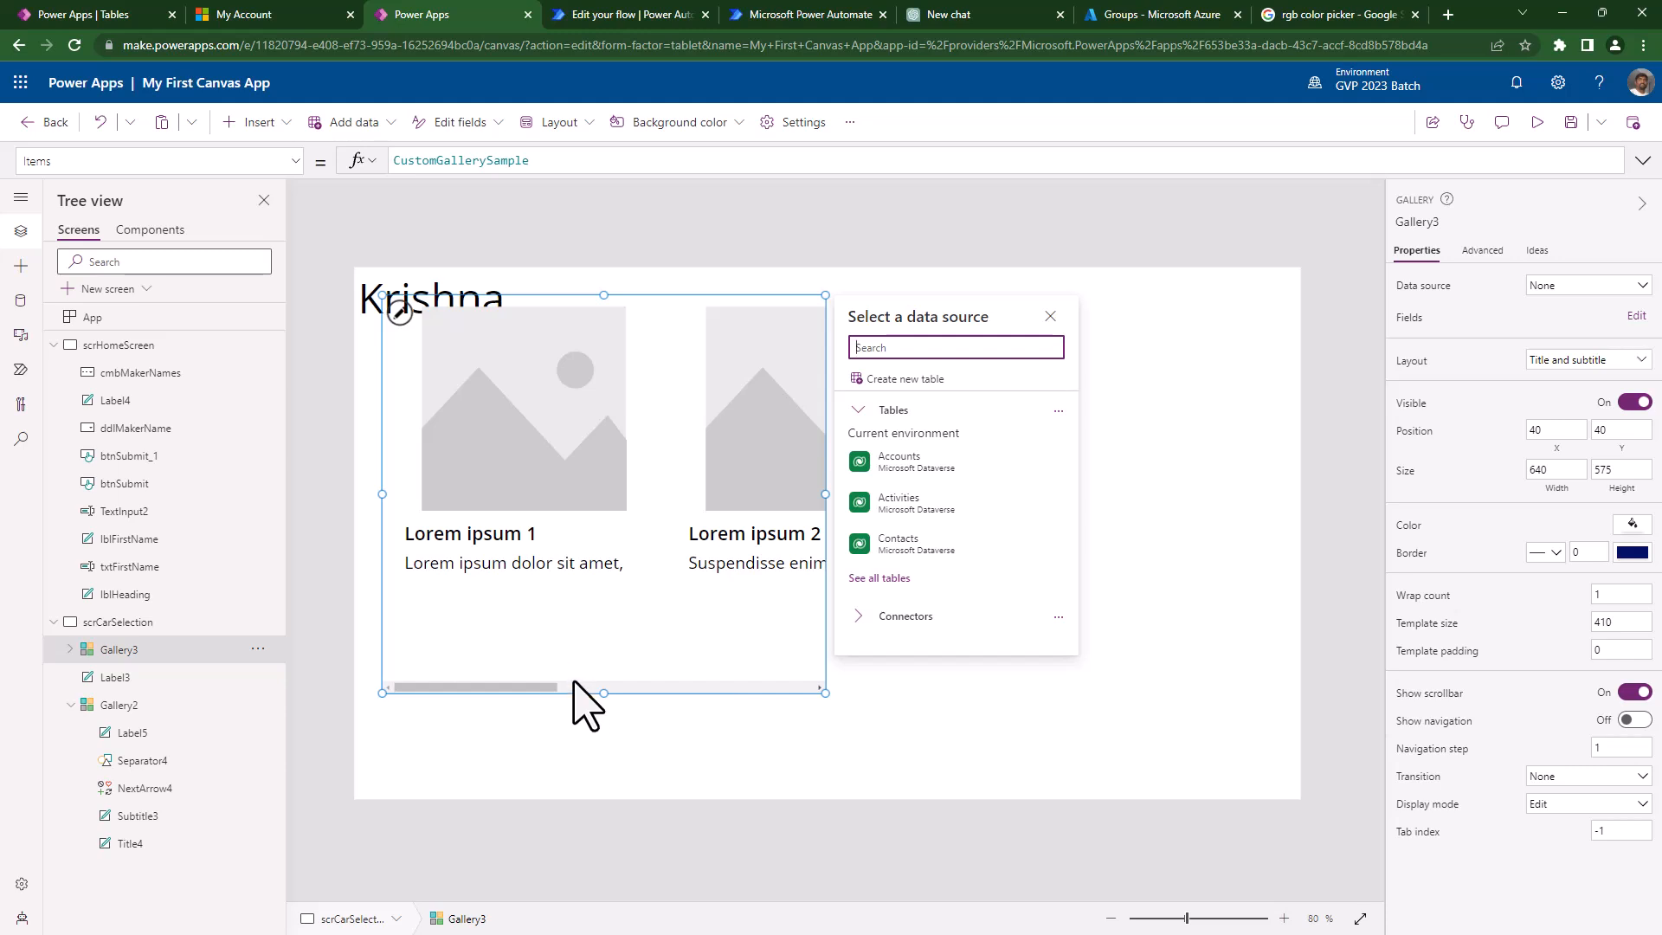
{"action": "left_click_drag", "start_coordinate": [641, 301], "coordinate": [797, 360]}
{"action": "left_click_drag", "start_coordinate": [986, 538], "coordinate": [843, 561]}
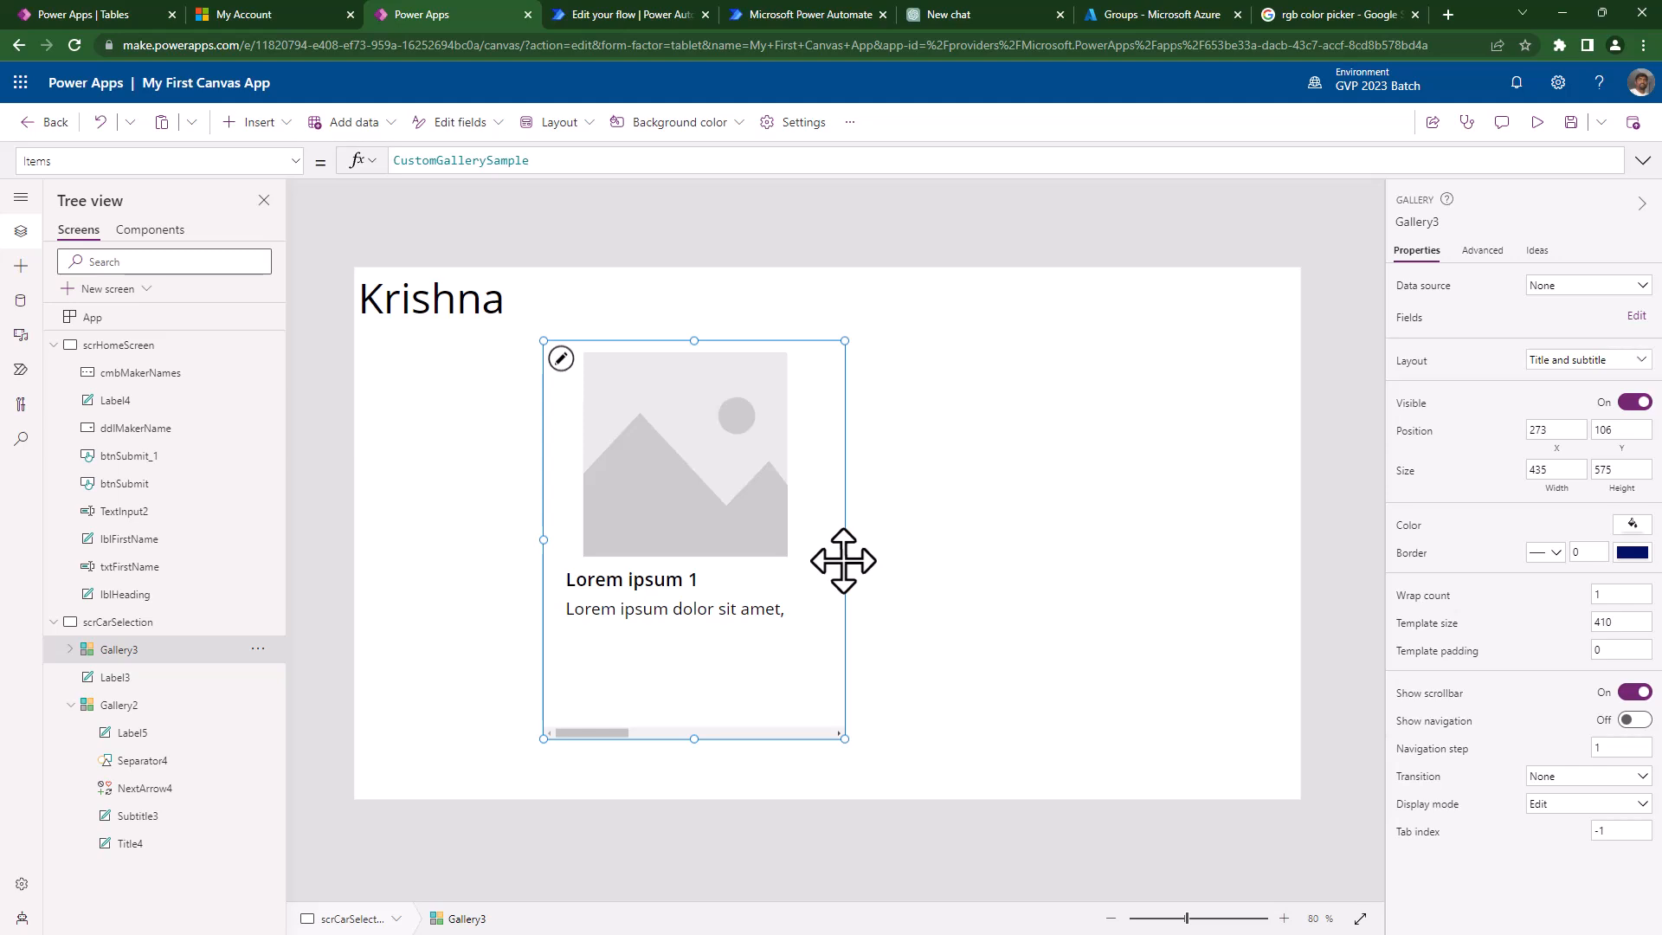
{"action": "left_click", "coordinate": [952, 658]}
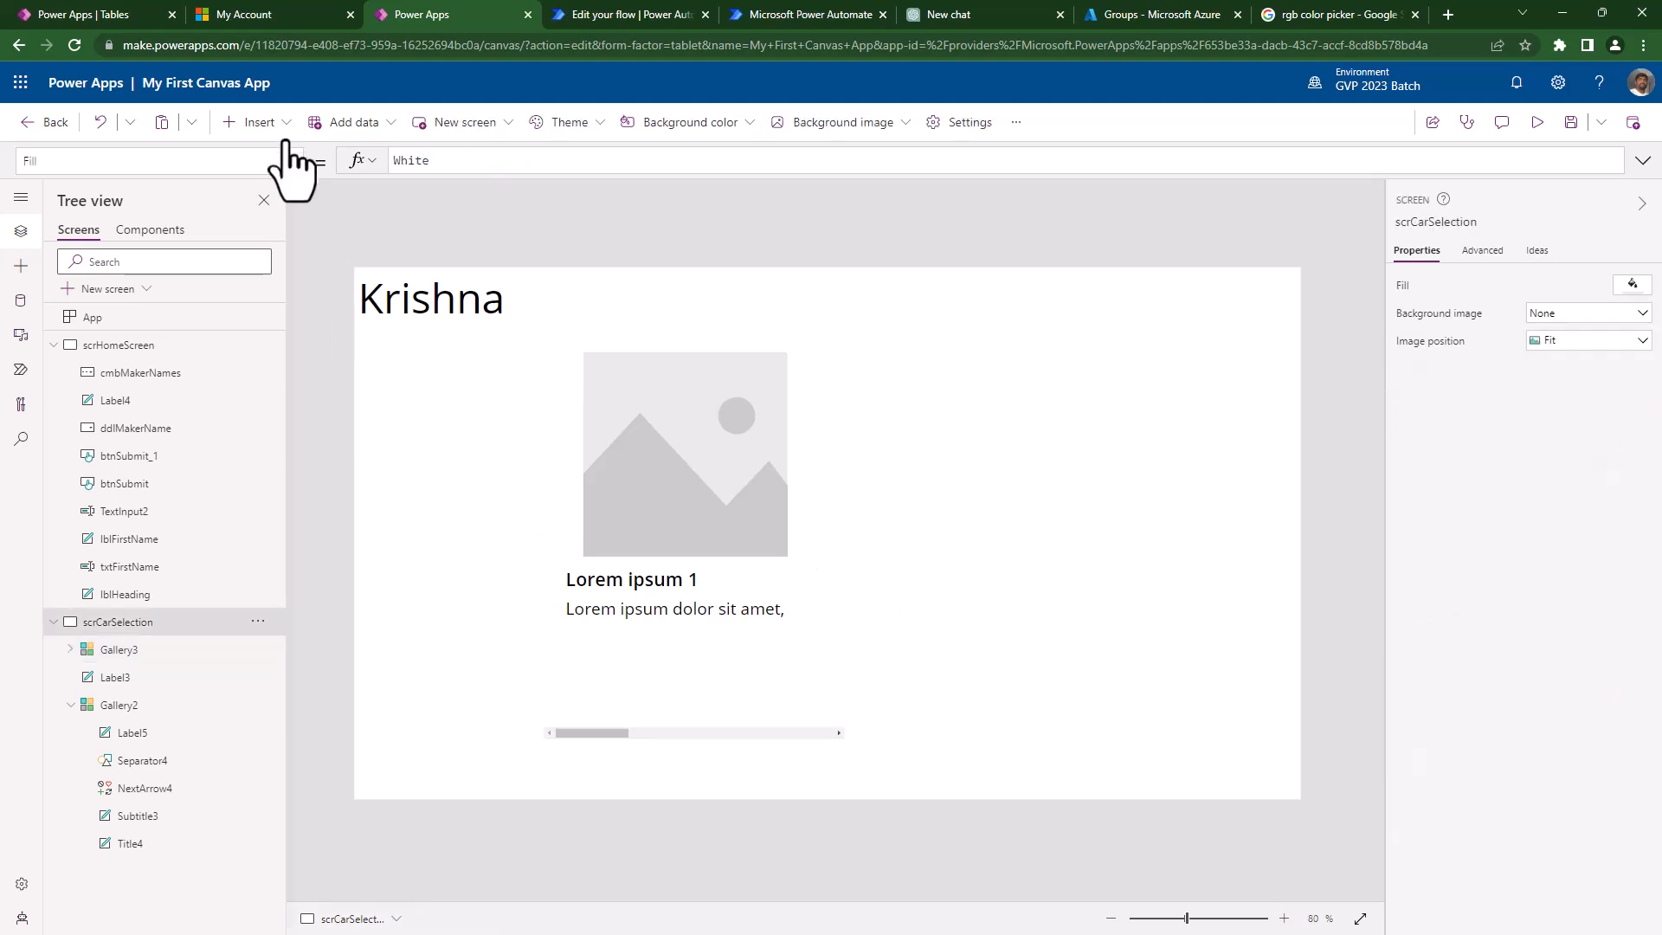
{"action": "left_click", "coordinate": [259, 122]}
{"action": "type", "text": "ga"}
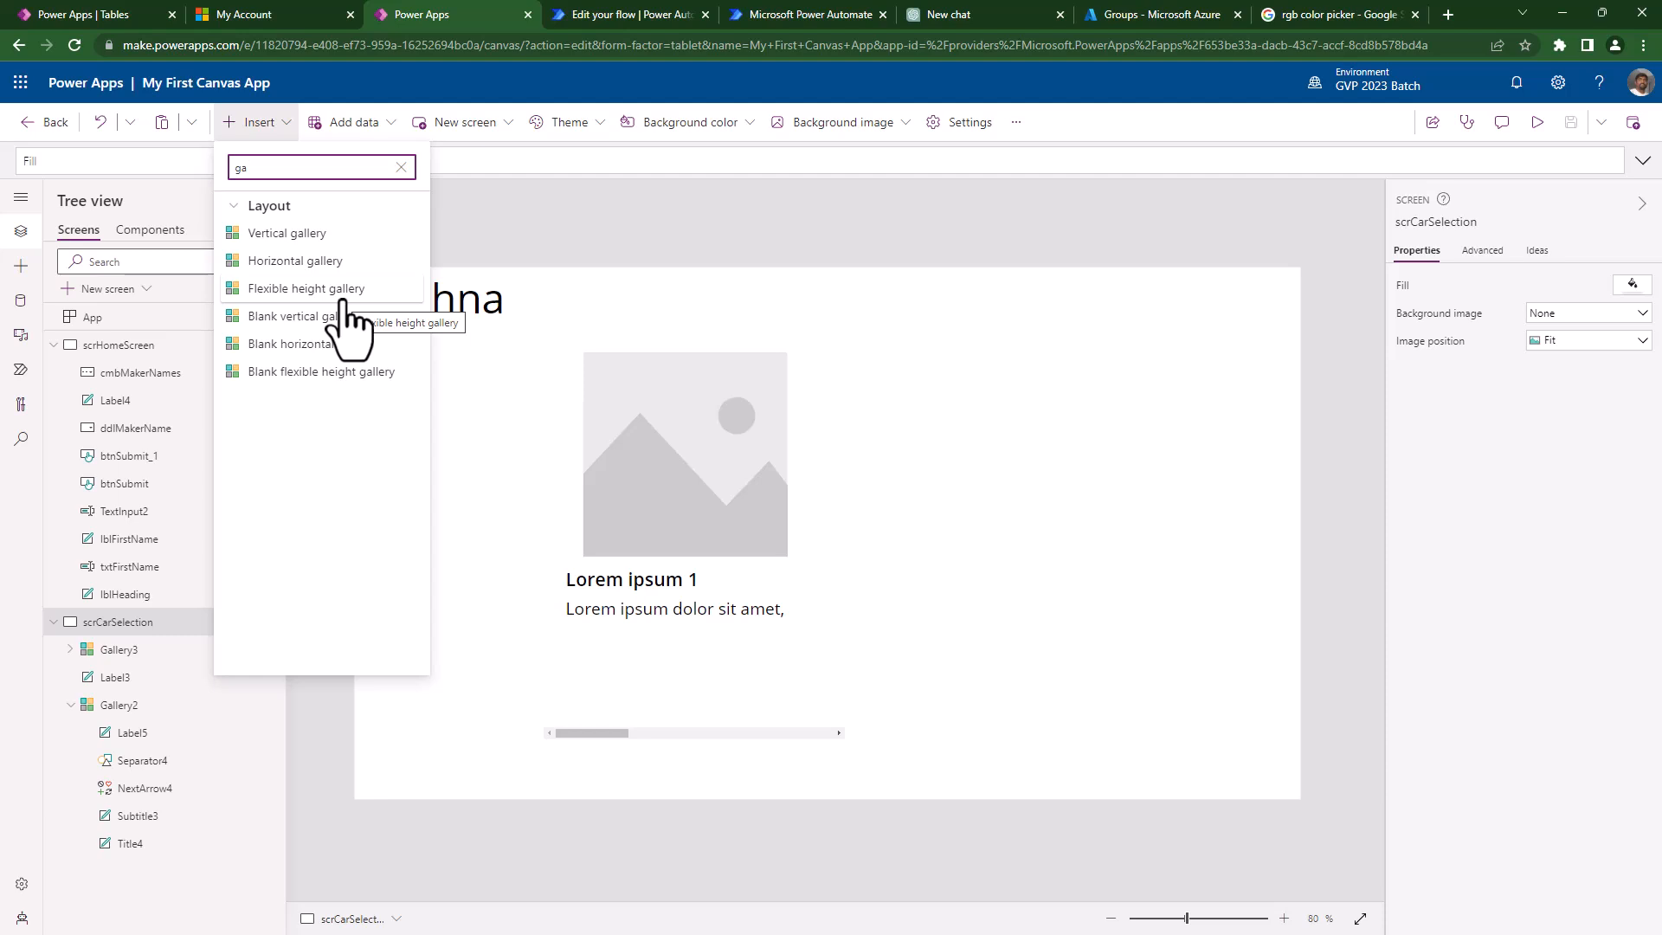
{"action": "left_click", "coordinate": [898, 520]}
{"action": "left_click", "coordinate": [701, 691]}
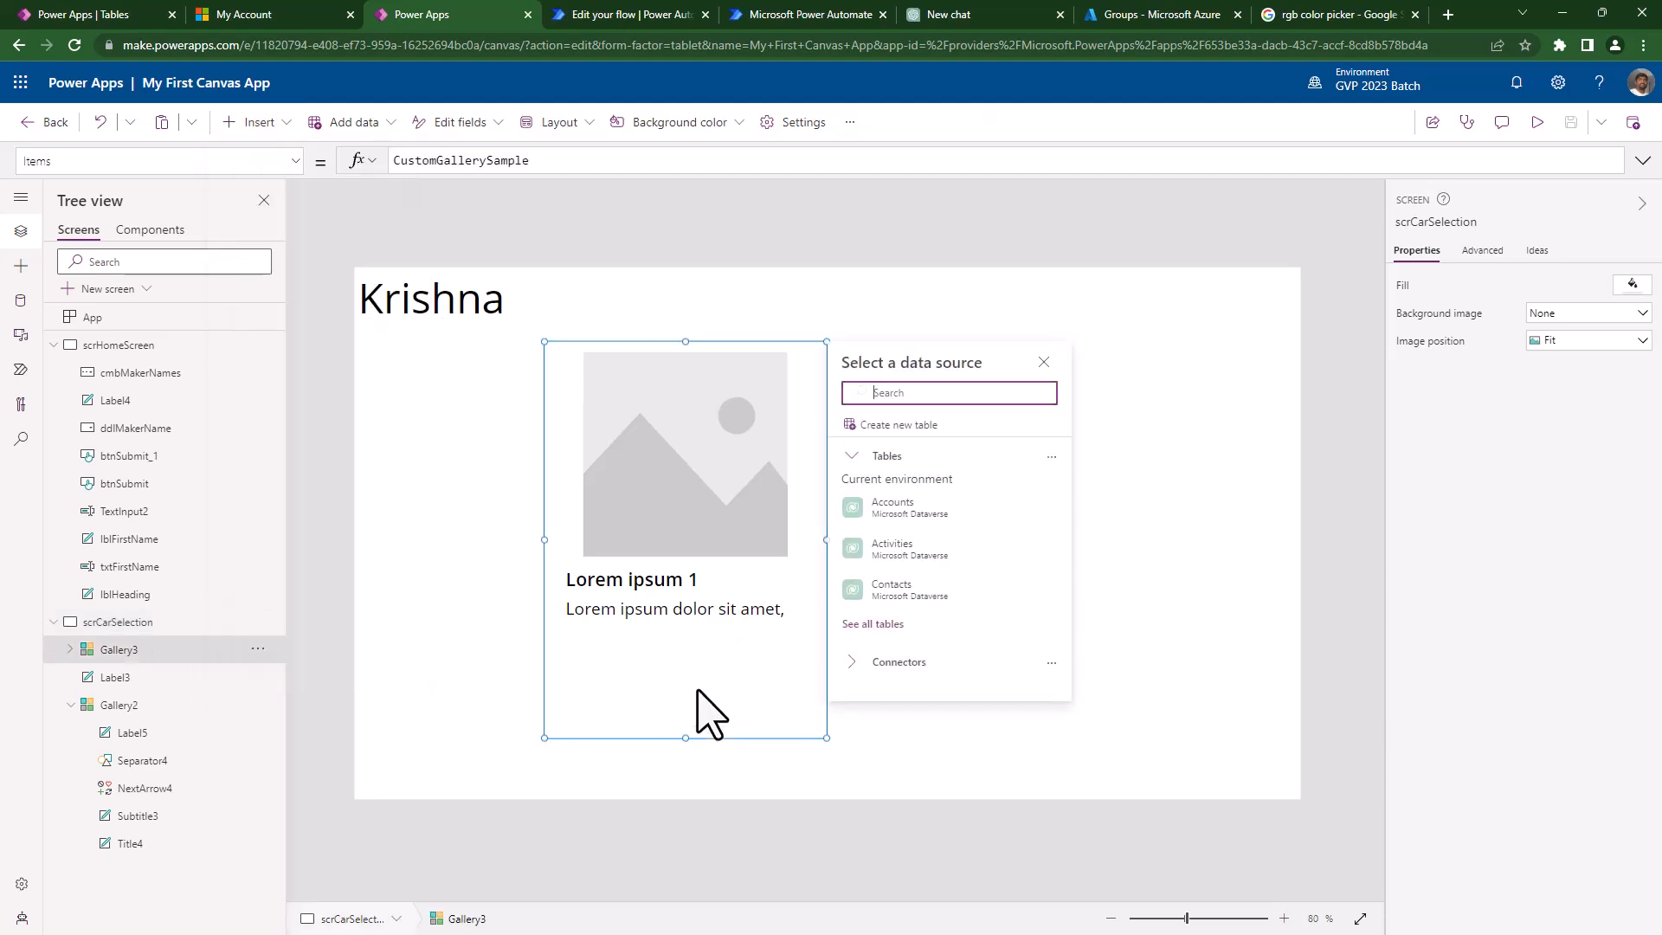
{"action": "left_click", "coordinate": [935, 768]}
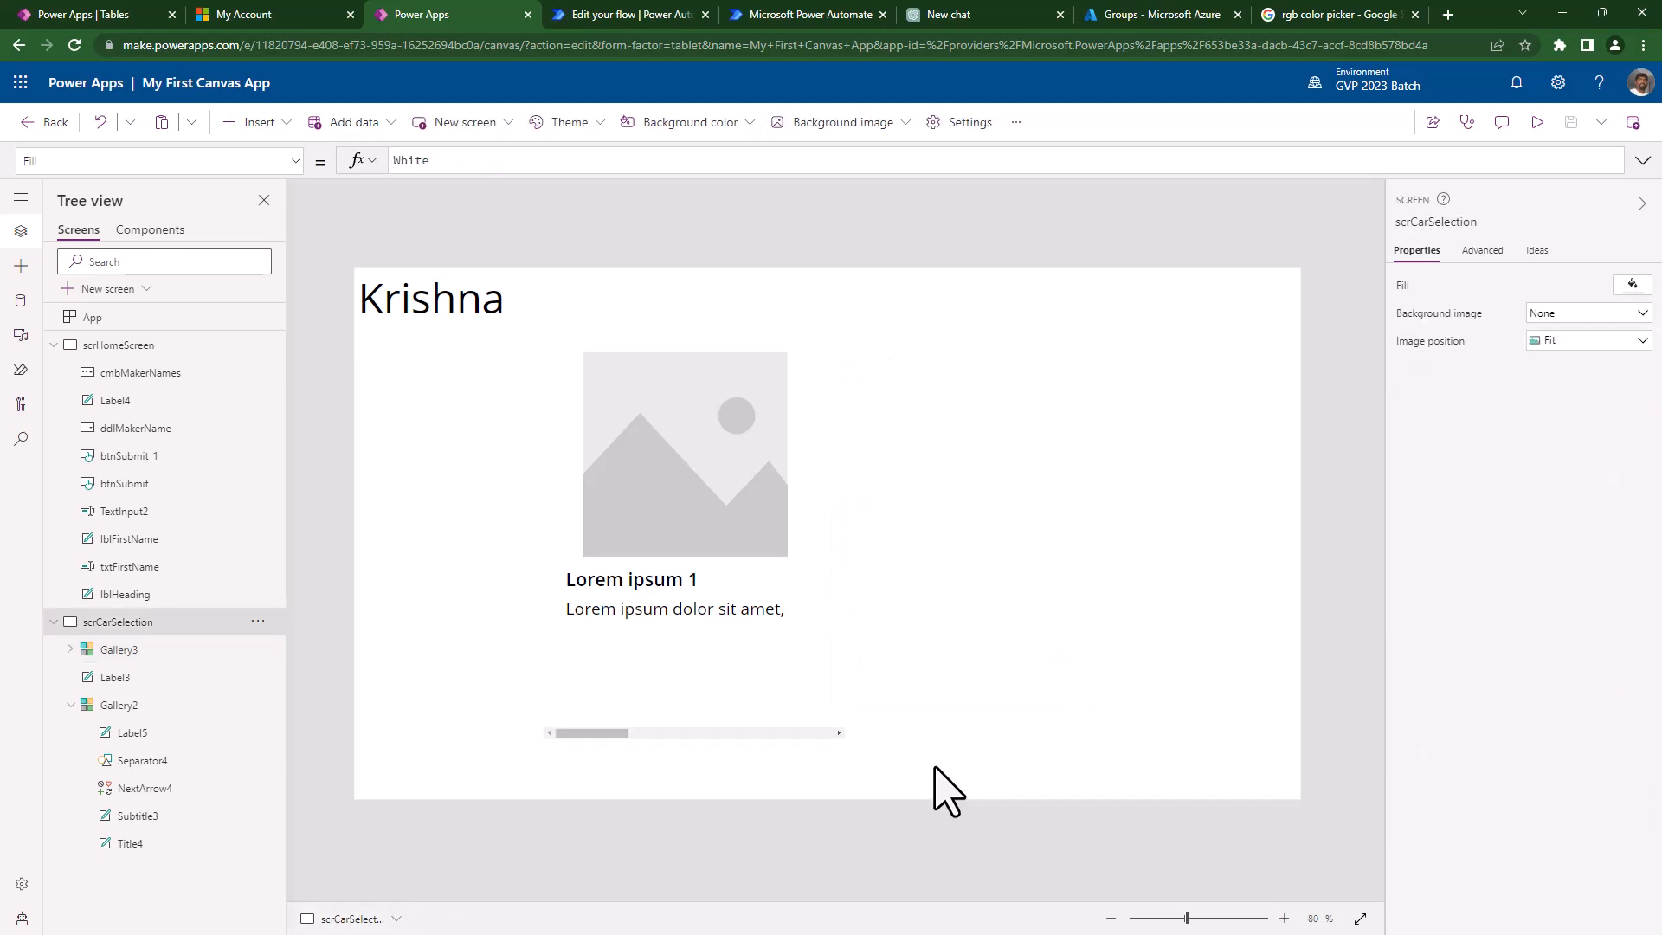